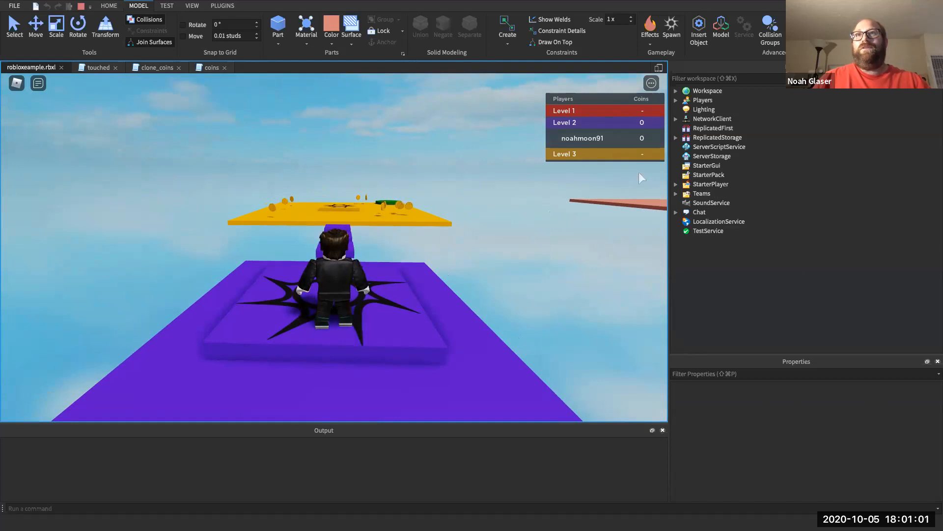
- Jump the avatar across the purple steps onto the yellow platform
{"action": "key", "text": "w"}
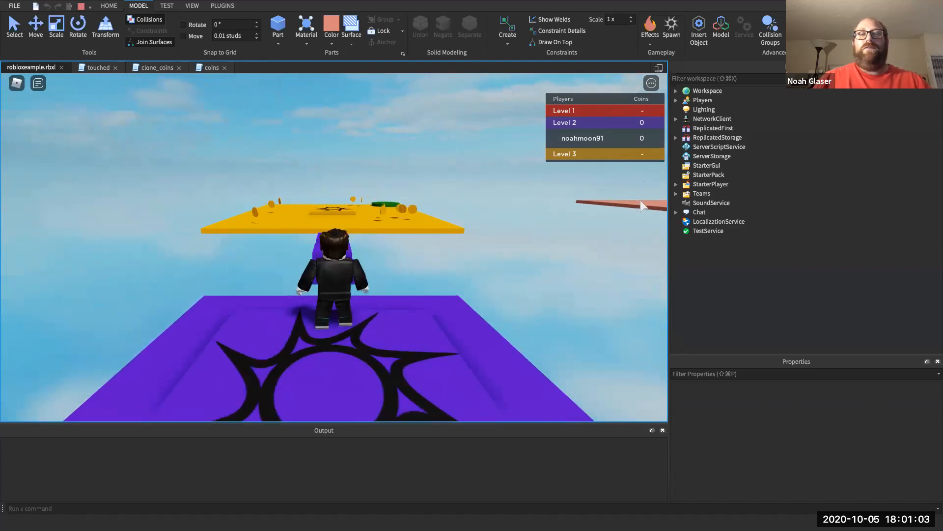
{"action": "key", "text": "Right"}
{"action": "key", "text": "Left"}
{"action": "key", "text": "Right"}
{"action": "key", "text": "w"}
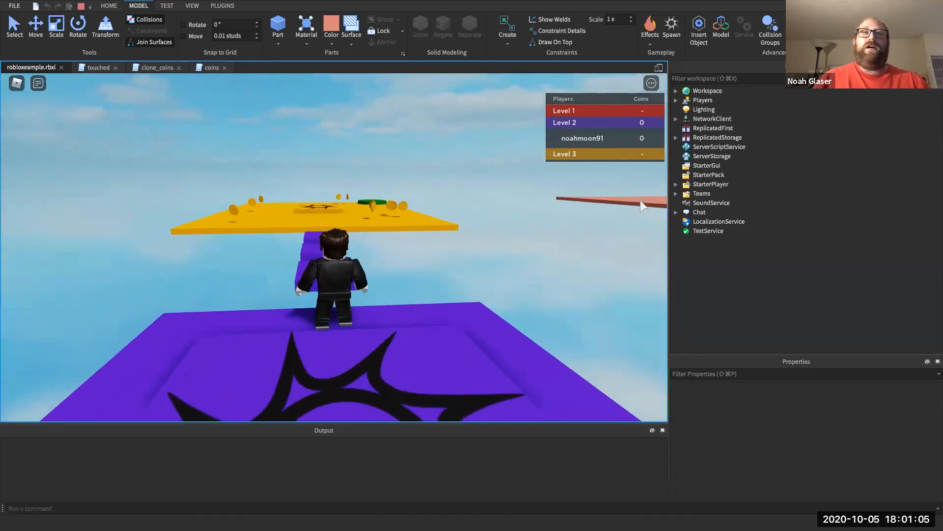
{"action": "key", "text": "w"}
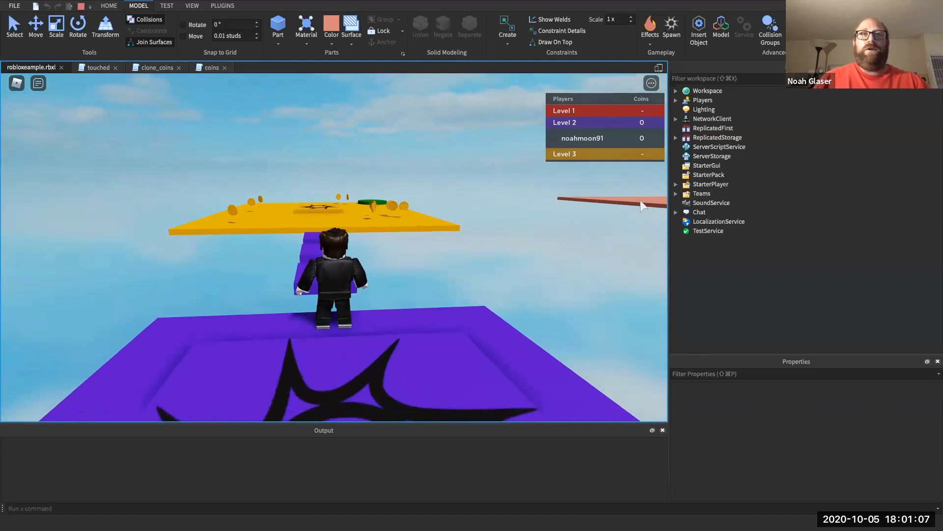
{"action": "key", "text": "space"}
{"action": "key", "text": "space"}
{"action": "key", "text": "s"}
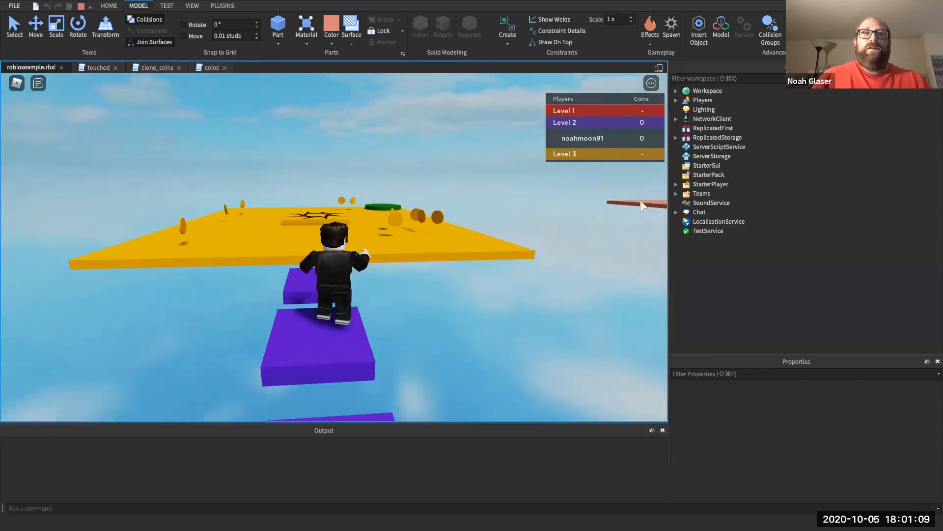
{"action": "key", "text": "w"}
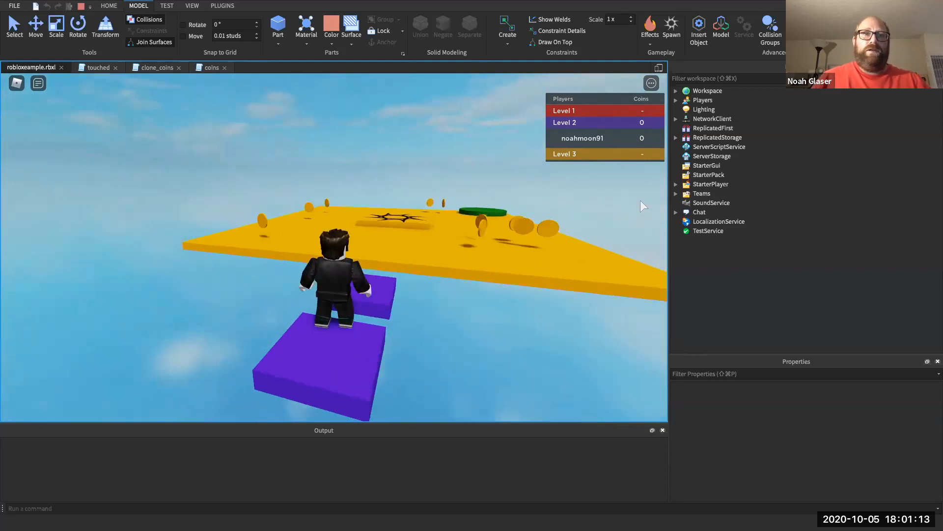
{"action": "key", "text": "w"}
{"action": "key", "text": "space"}
{"action": "key", "text": "space"}
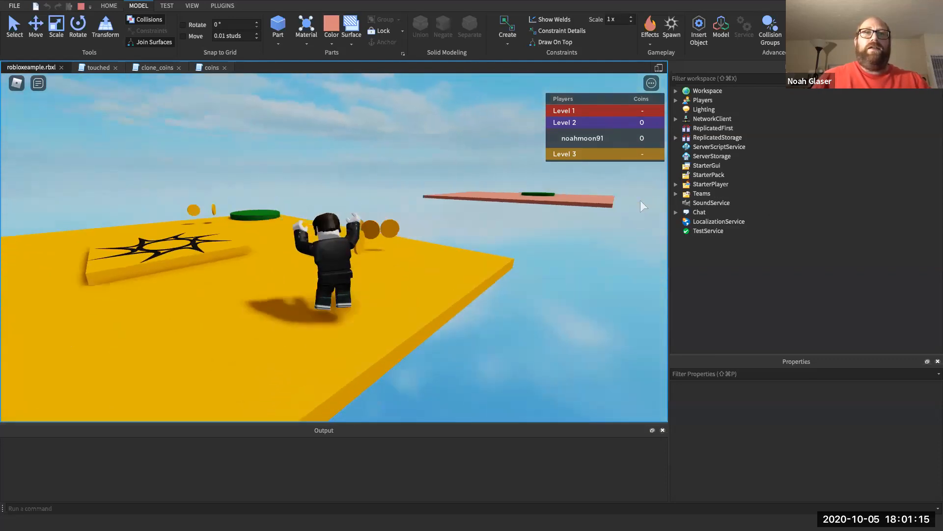
- Collect 8 coins, join Level 3 and teleport via the green pad to the pink platform
{"action": "key", "text": "w"}
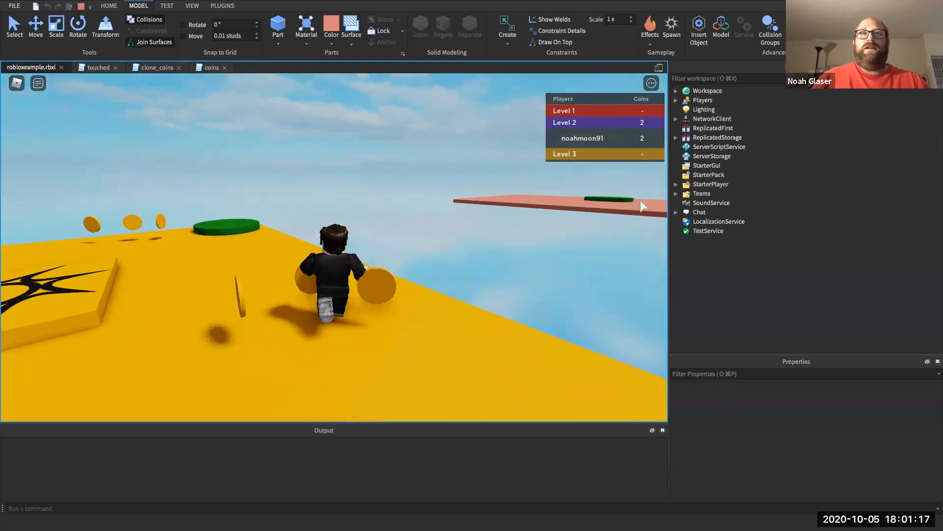
{"action": "key", "text": "w"}
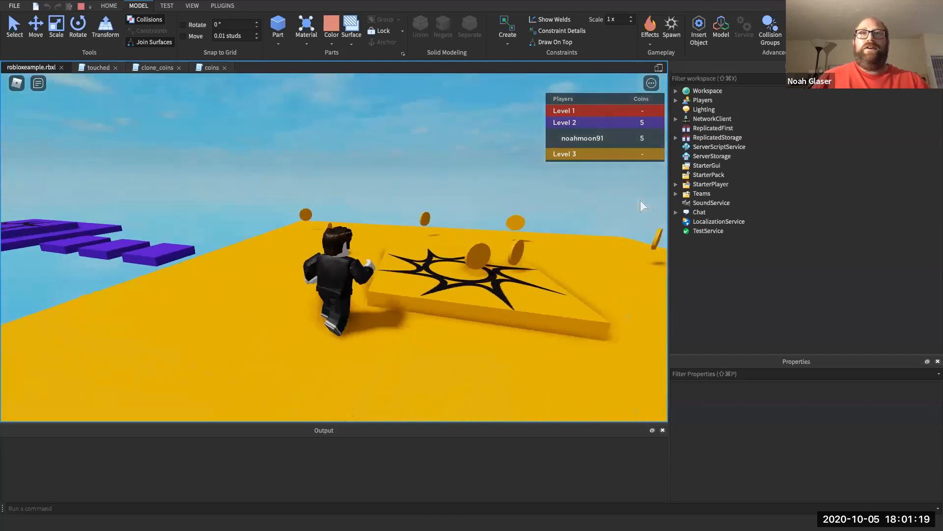
{"action": "key", "text": "w"}
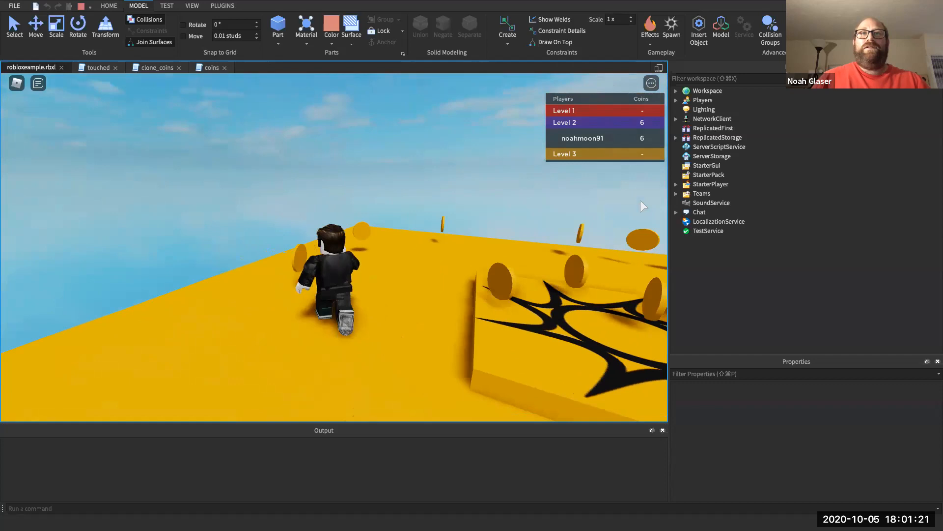
{"action": "key", "text": "w"}
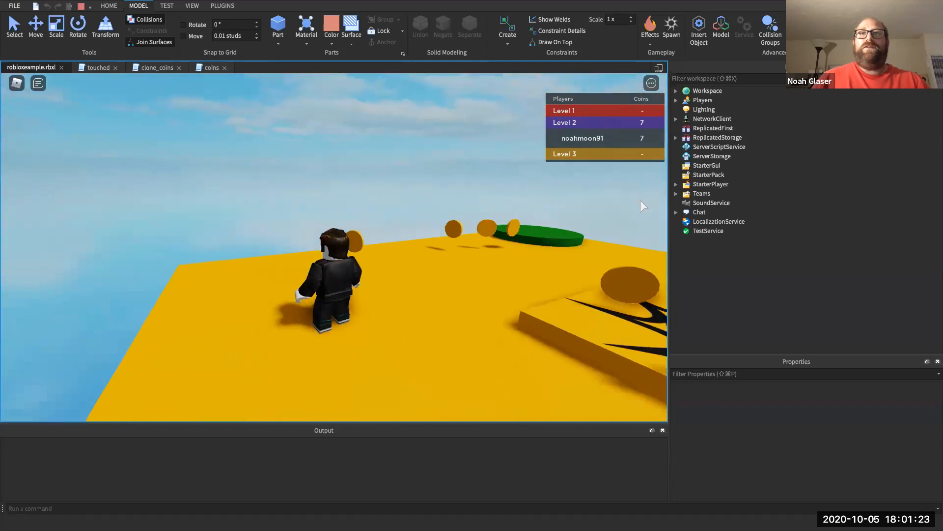
{"action": "key", "text": "w"}
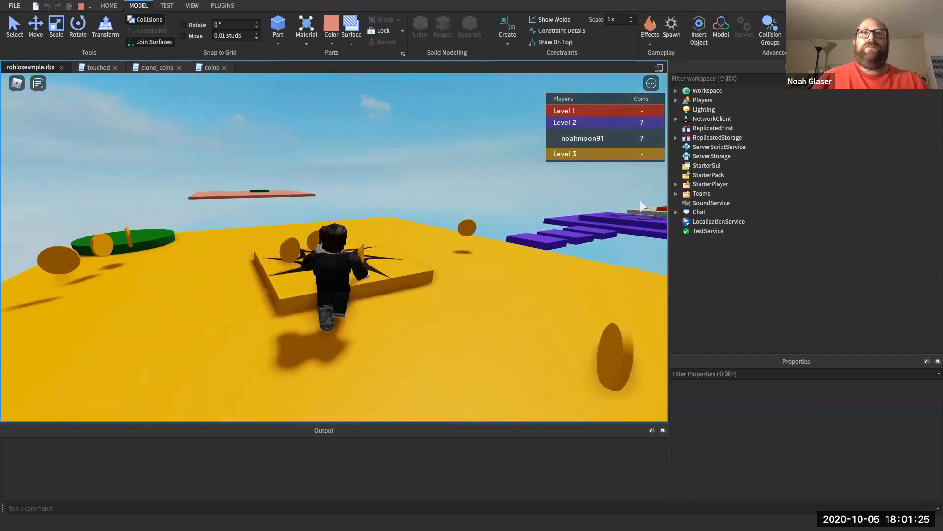
{"action": "key", "text": "w"}
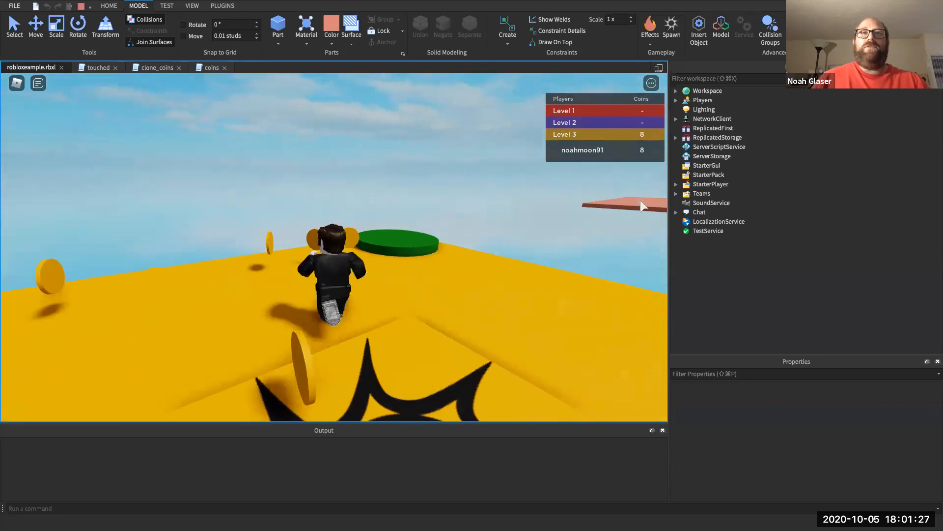
{"action": "key", "text": "w"}
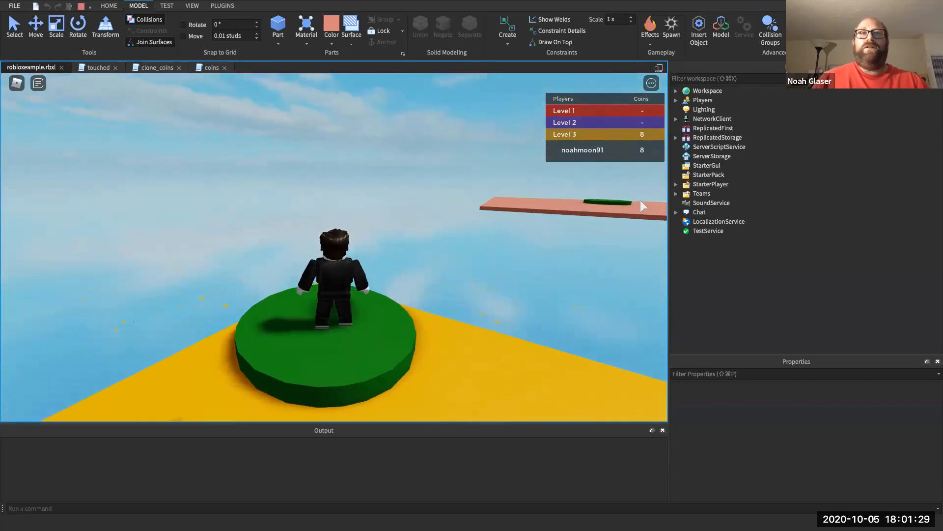
{"action": "key", "text": "Right"}
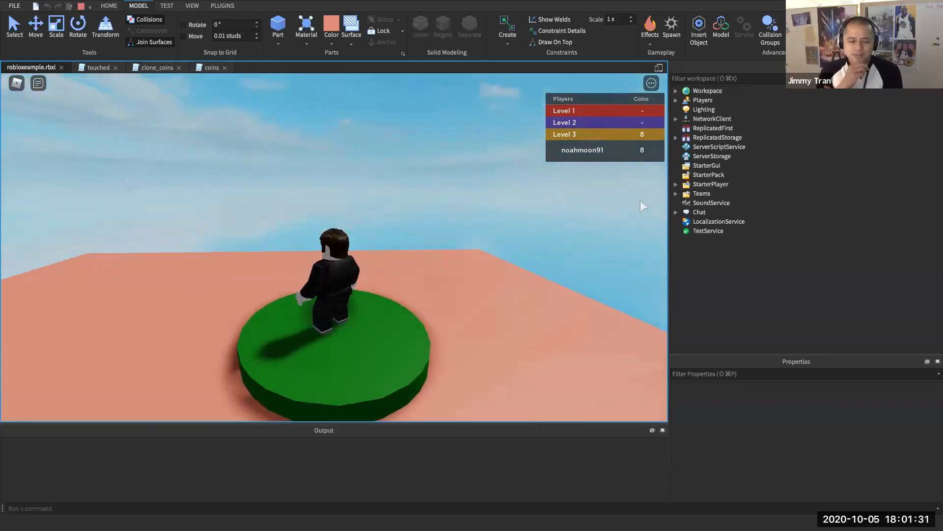
- Look back at the earlier platforms, then stop the playtest from the quick access toolbar
{"action": "key", "text": "Right"}
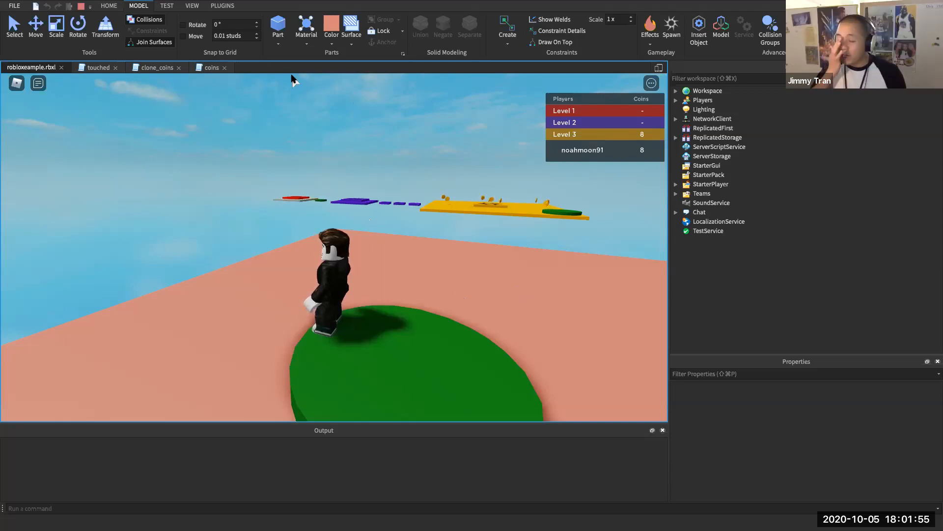
{"action": "left_click", "coordinate": [81, 7]}
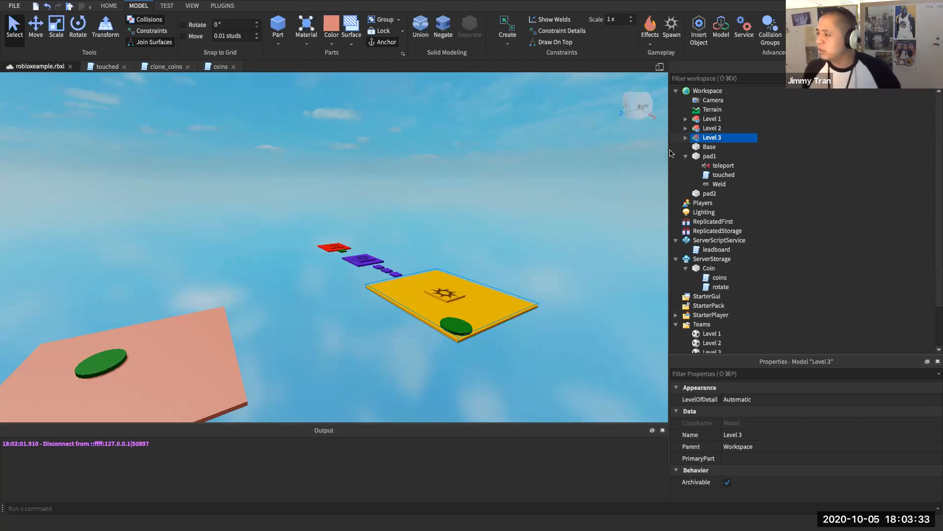
- Collapse pad1 in the Explorer and switch the ribbon to HOME
{"action": "left_click", "coordinate": [685, 156]}
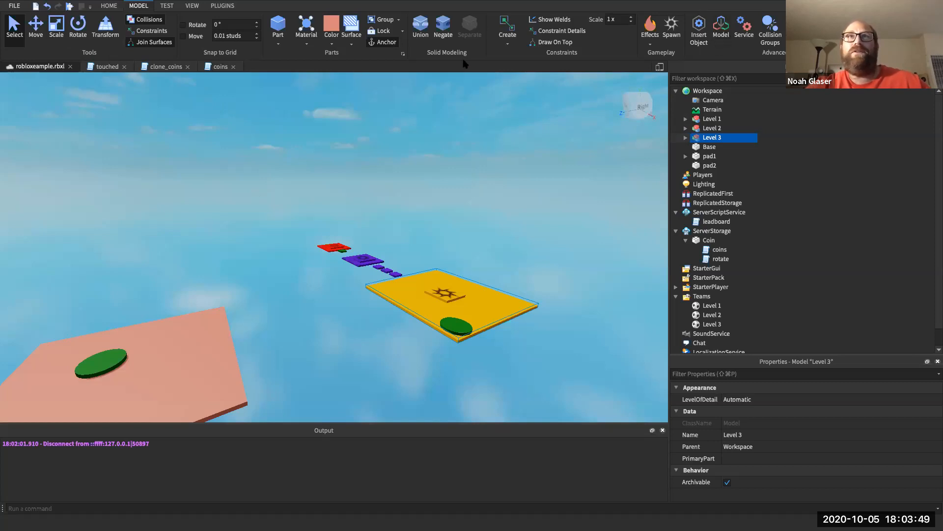
{"action": "left_click", "coordinate": [112, 6]}
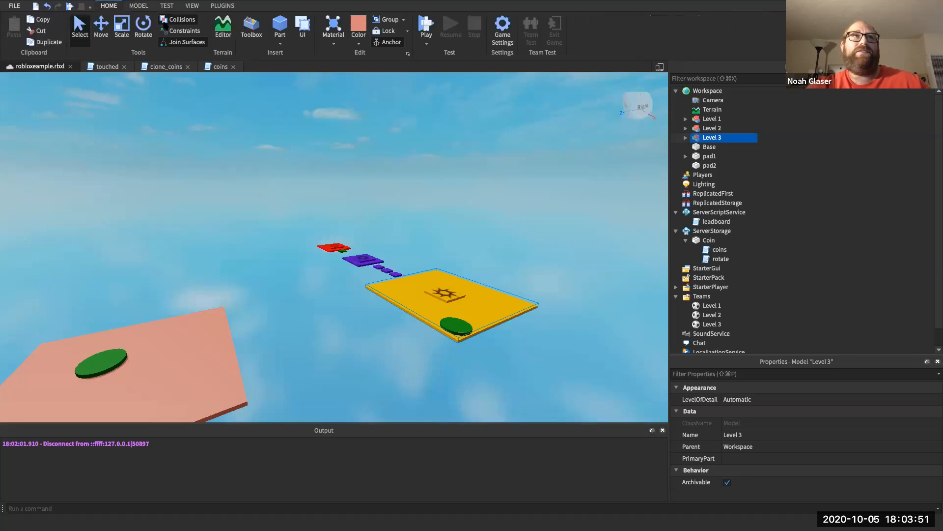
- Start a playtest and walk from the red pad to the purple platform, joining Level 2
{"action": "left_click", "coordinate": [426, 25]}
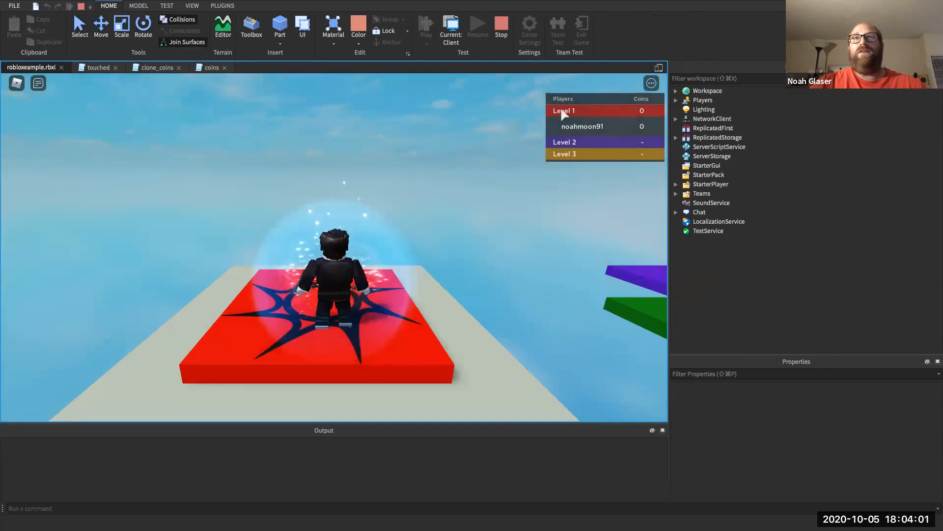
{"action": "key", "text": "Right"}
{"action": "key", "text": "Right"}
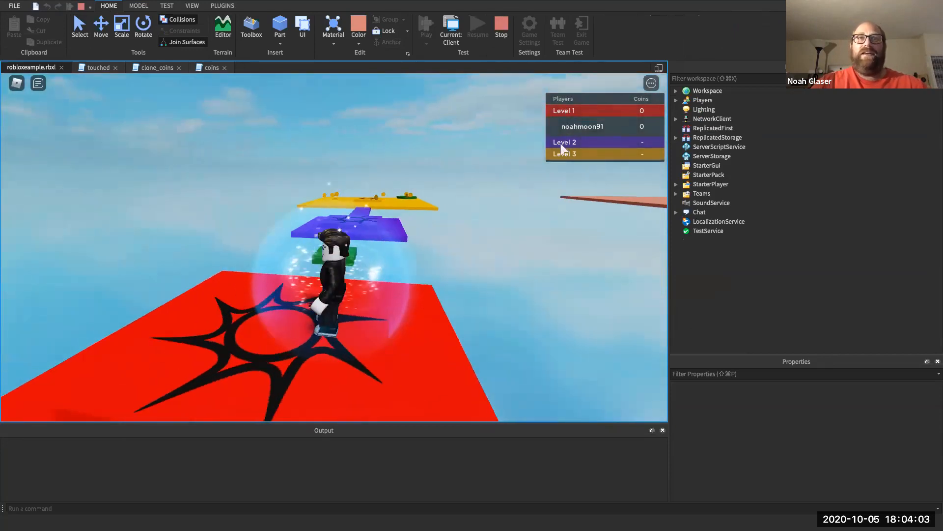
{"action": "key", "text": "Up"}
{"action": "key", "text": "Left"}
{"action": "key", "text": "Right"}
{"action": "key", "text": "Up"}
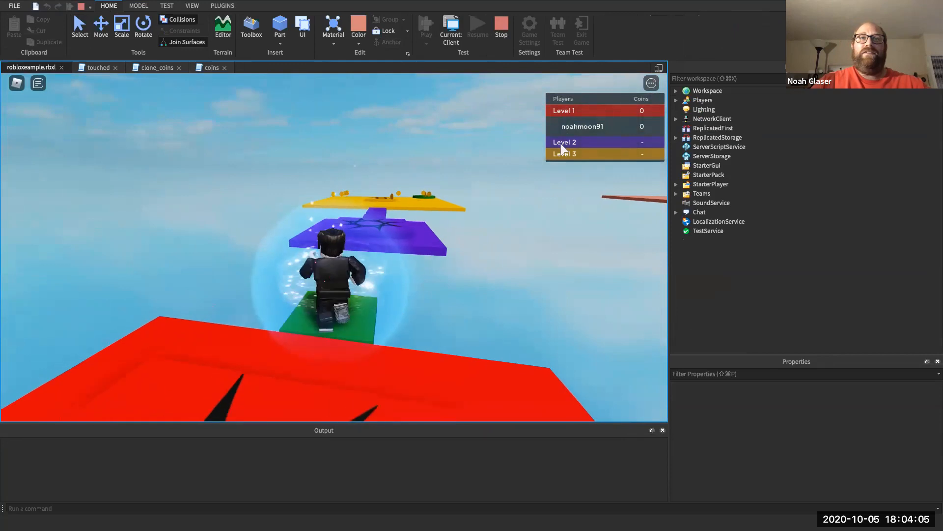
{"action": "key", "text": "Up"}
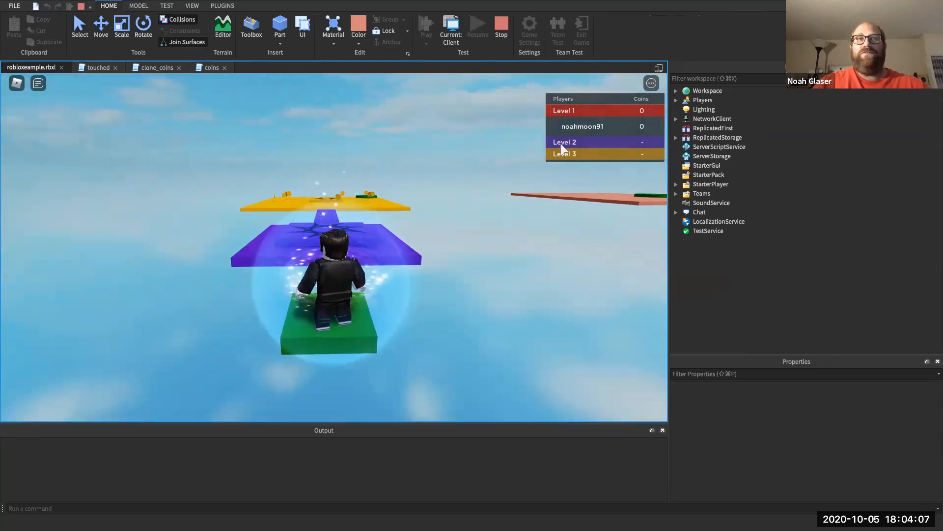
{"action": "key", "text": "Up"}
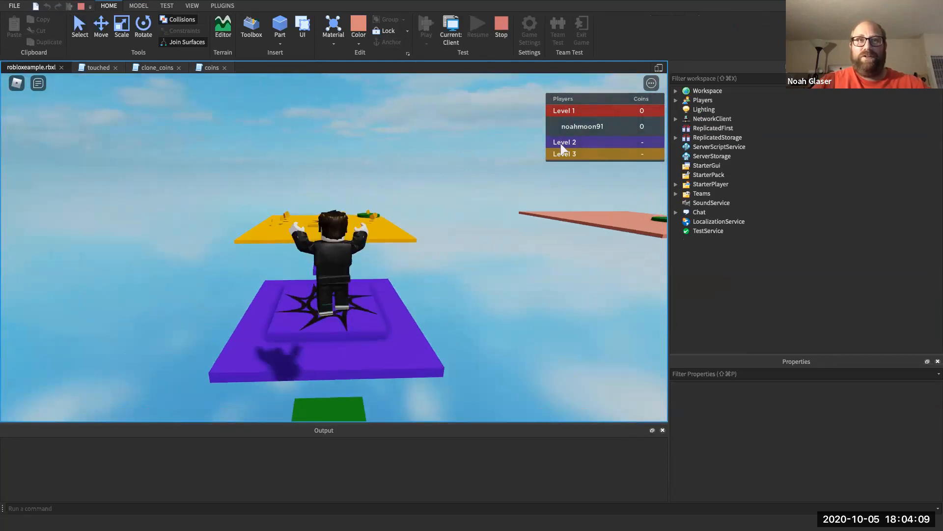
{"action": "key", "text": "Up"}
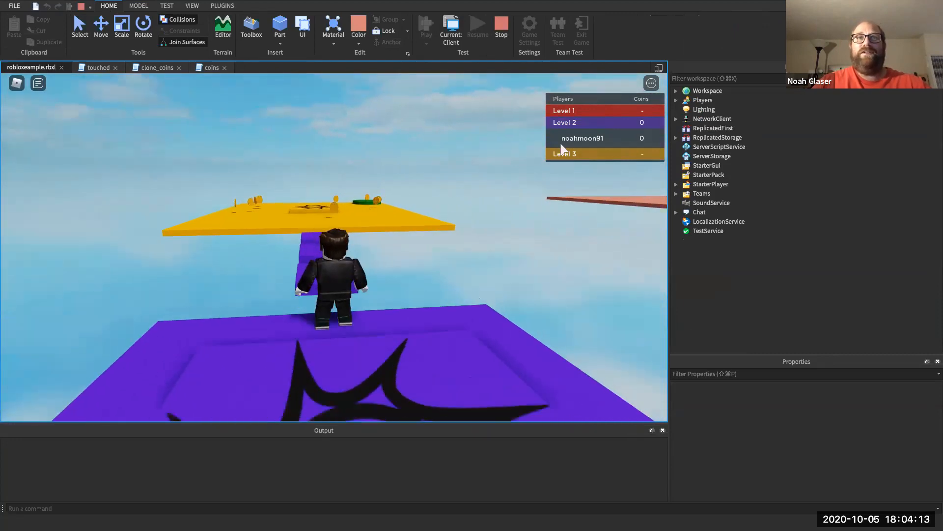
{"action": "key", "text": "s"}
{"action": "key", "text": "a"}
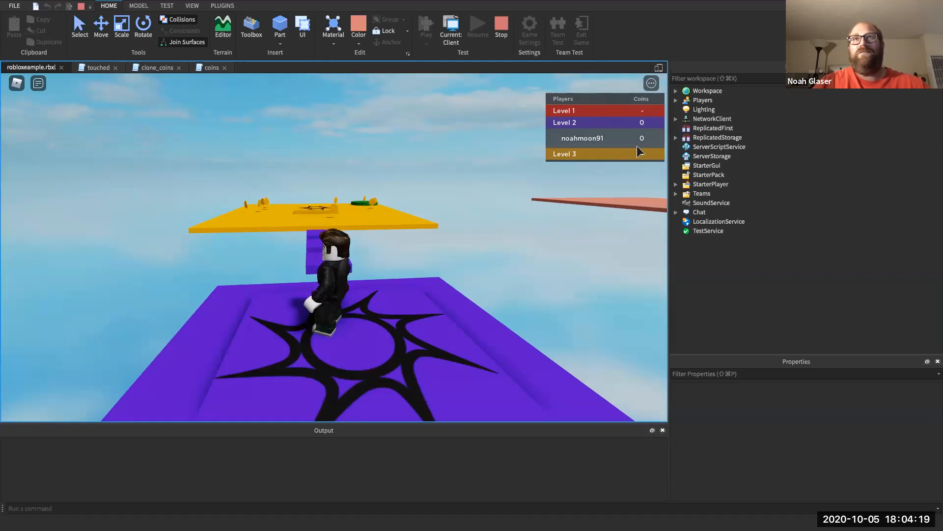
- Jump the avatar over the small purple steps toward the yellow platform
{"action": "key", "text": "Left"}
{"action": "key", "text": "w"}
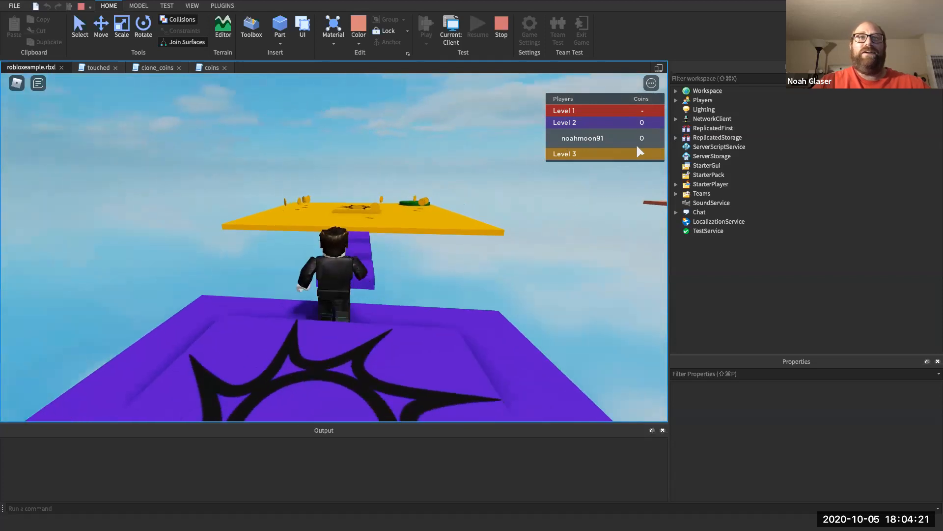
{"action": "key", "text": "space"}
{"action": "key", "text": "w"}
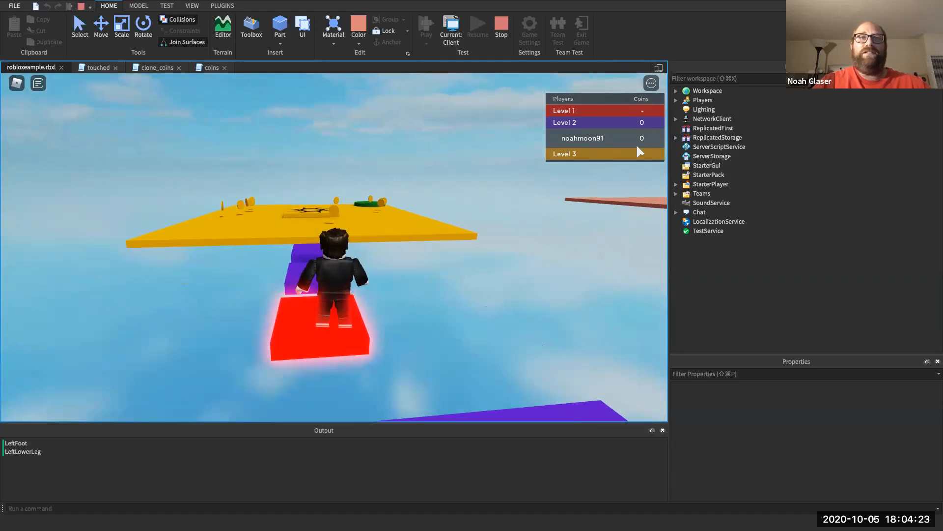
{"action": "key", "text": "space"}
{"action": "key", "text": "Left"}
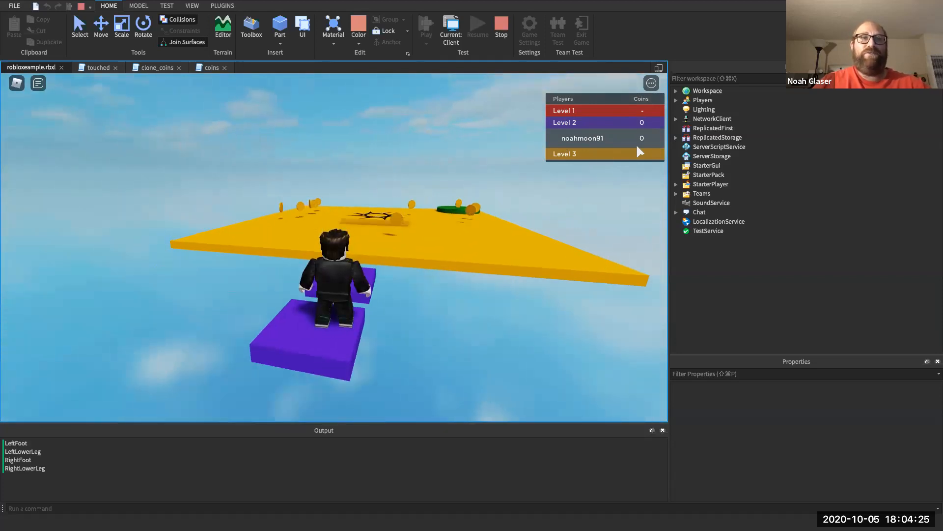
{"action": "key", "text": "Left"}
{"action": "key", "text": "Right"}
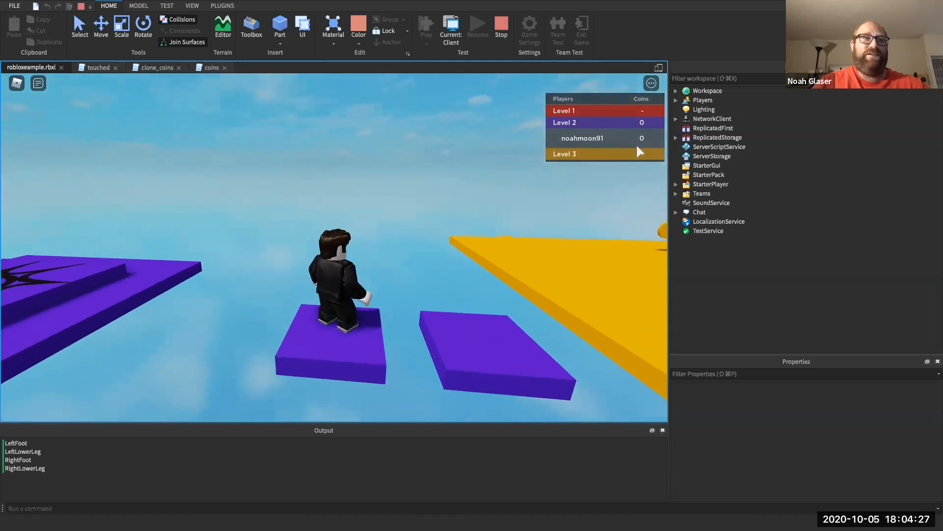
{"action": "key", "text": "Right"}
{"action": "key", "text": "Right"}
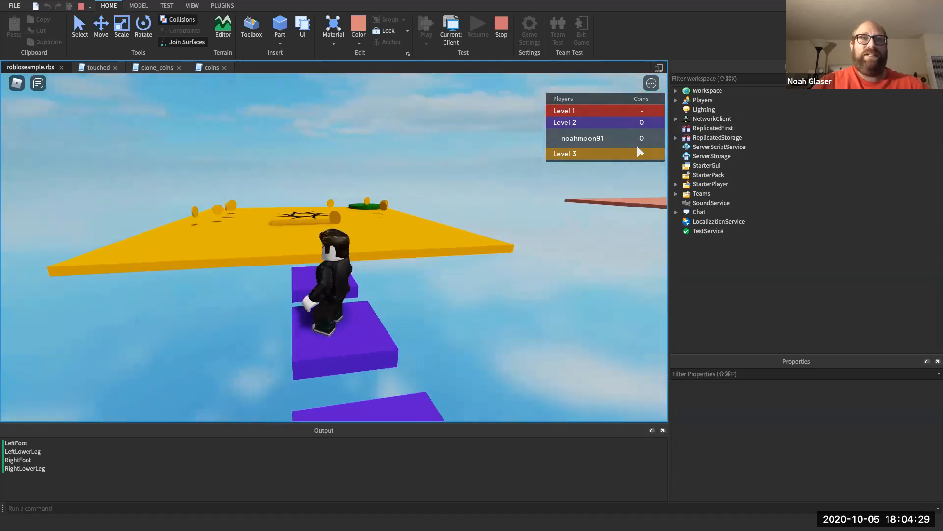
{"action": "key", "text": "Left"}
{"action": "key", "text": "w"}
{"action": "key", "text": "space"}
- Run across the yellow platform past the green disc, collecting coins
{"action": "key", "text": "w"}
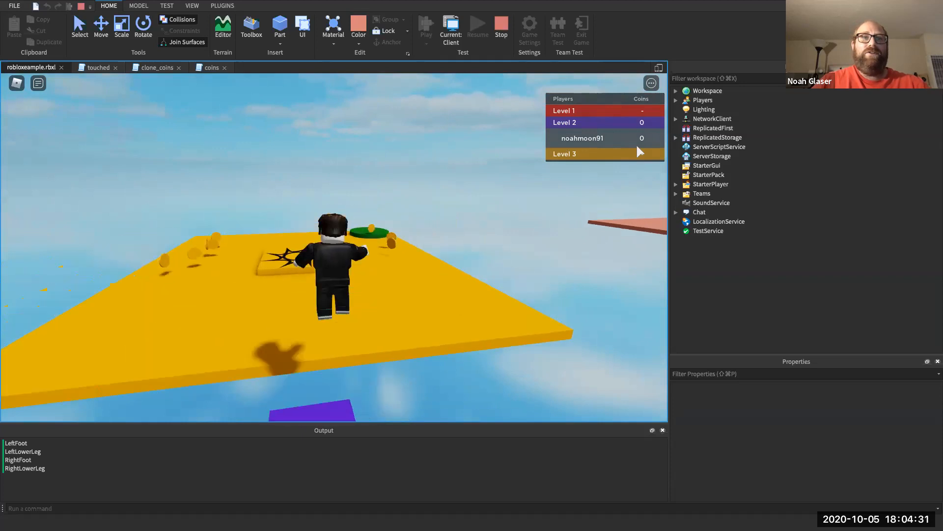
{"action": "key", "text": "Left"}
{"action": "key", "text": "Right"}
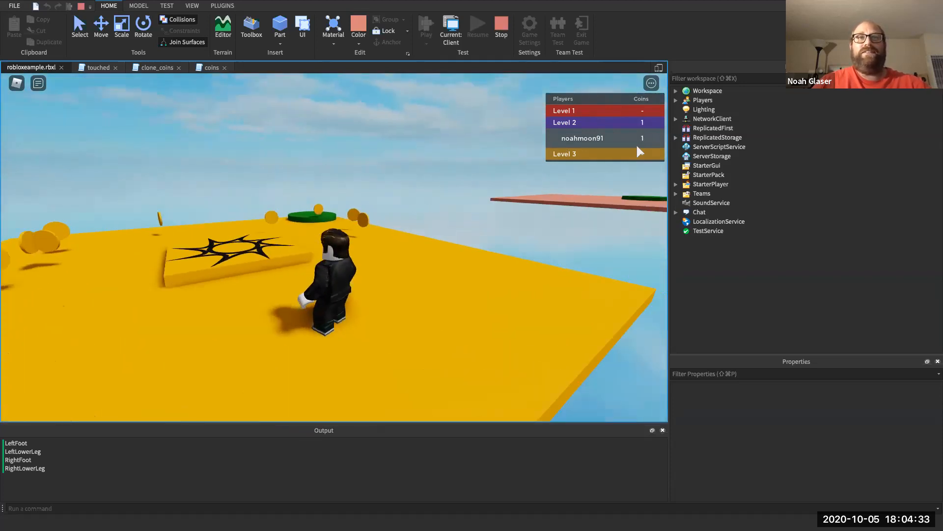
{"action": "key", "text": "w"}
{"action": "key", "text": "Left"}
{"action": "key", "text": "w"}
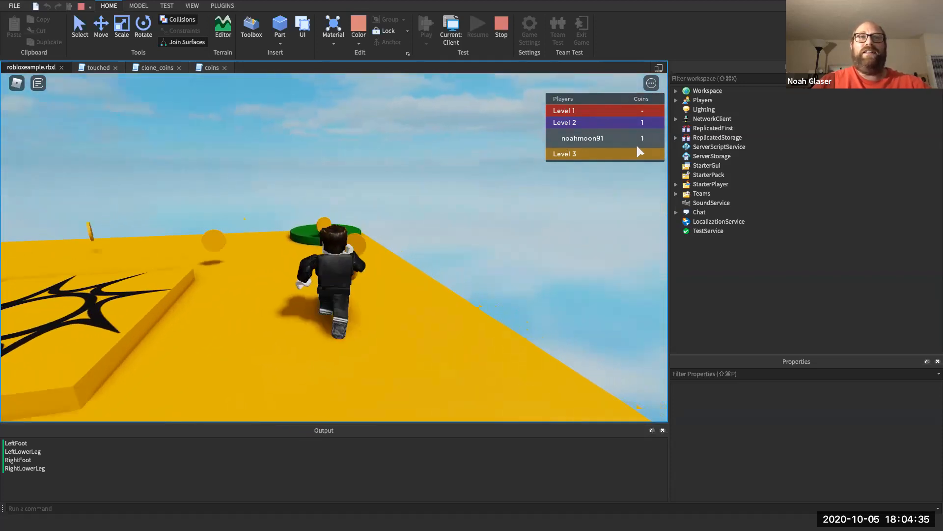
{"action": "key", "text": "Right"}
{"action": "key", "text": "Left"}
{"action": "key", "text": "w"}
{"action": "key", "text": "Left"}
{"action": "key", "text": "Right"}
{"action": "key", "text": "w"}
{"action": "key", "text": "Left"}
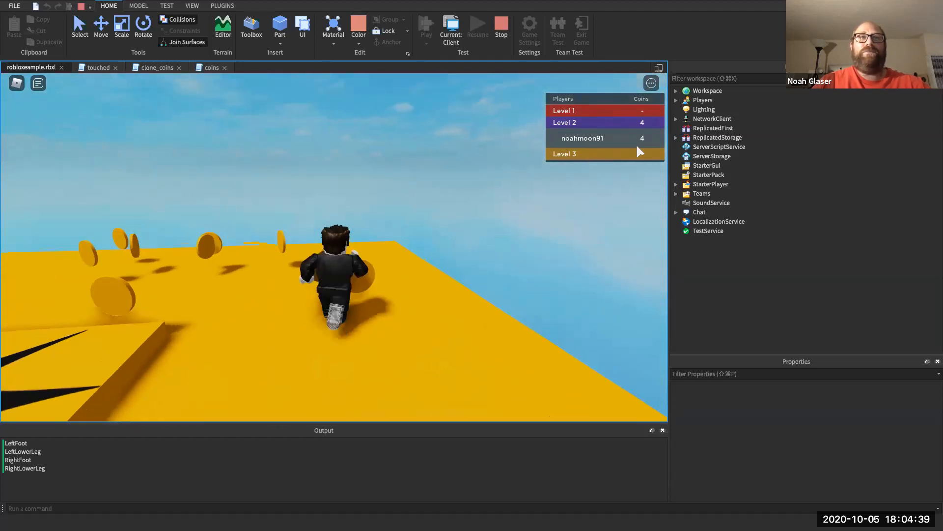
{"action": "key", "text": "w"}
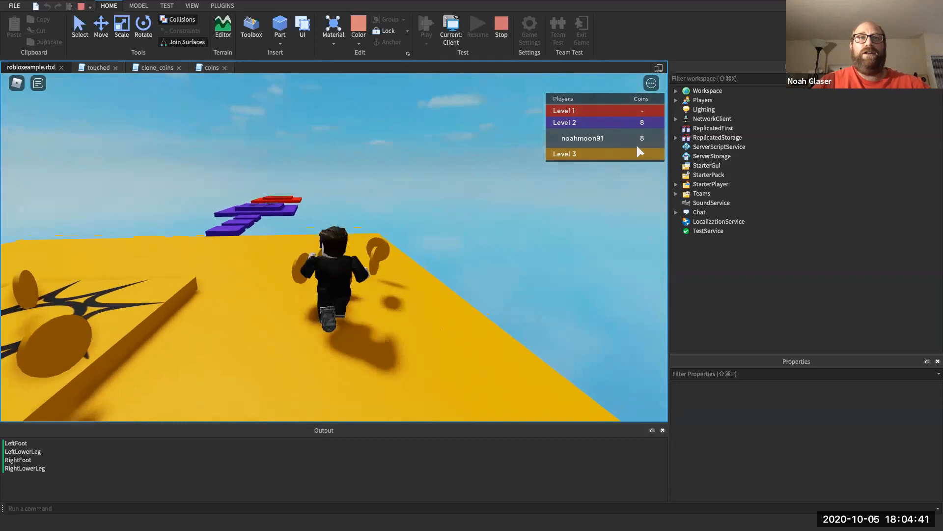
{"action": "key", "text": "Right"}
{"action": "key", "text": "Left"}
- Cross the pad to join the Level 3 team
{"action": "key", "text": "Left"}
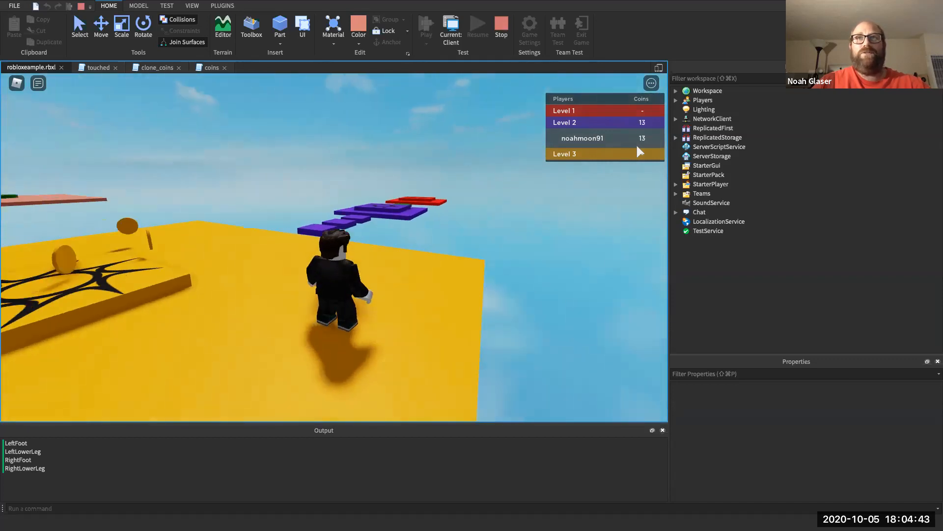
{"action": "key", "text": "Left"}
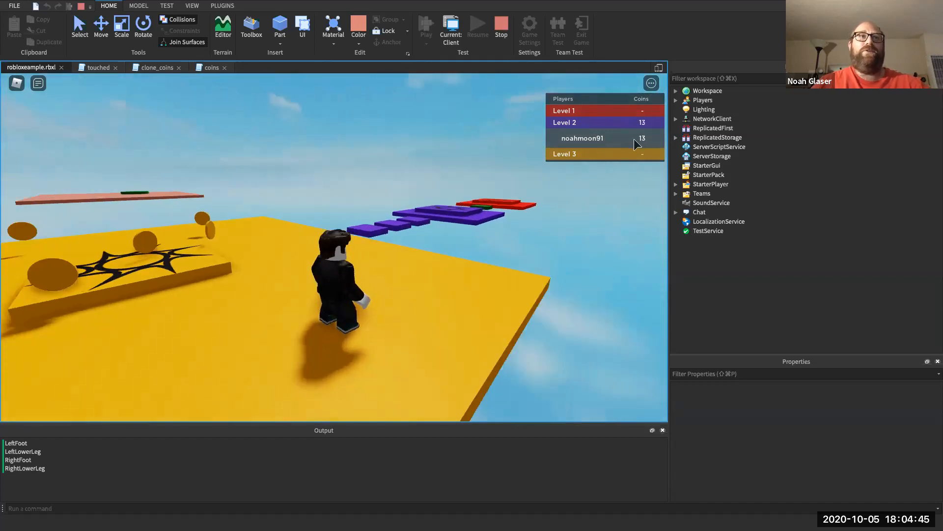
{"action": "key", "text": "w"}
{"action": "key", "text": "Right"}
{"action": "key", "text": "Left"}
{"action": "key", "text": "Right"}
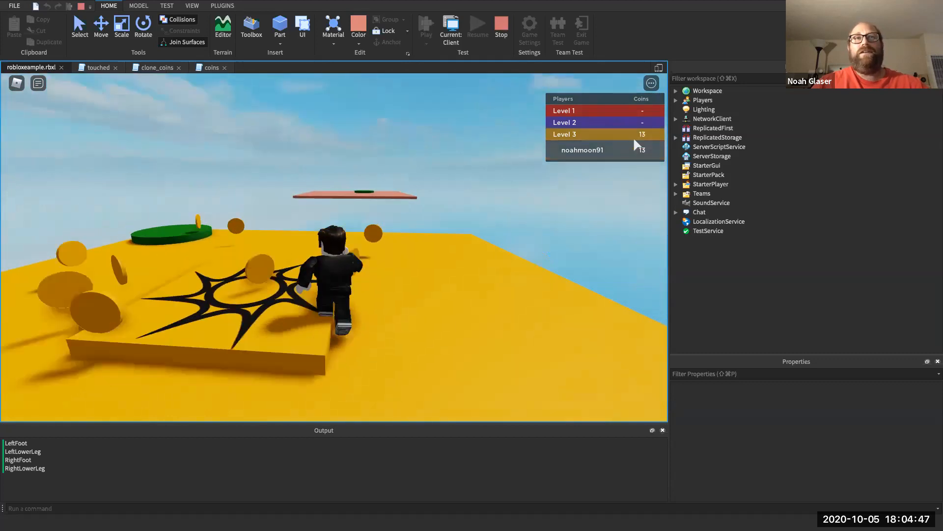
{"action": "key", "text": "Left"}
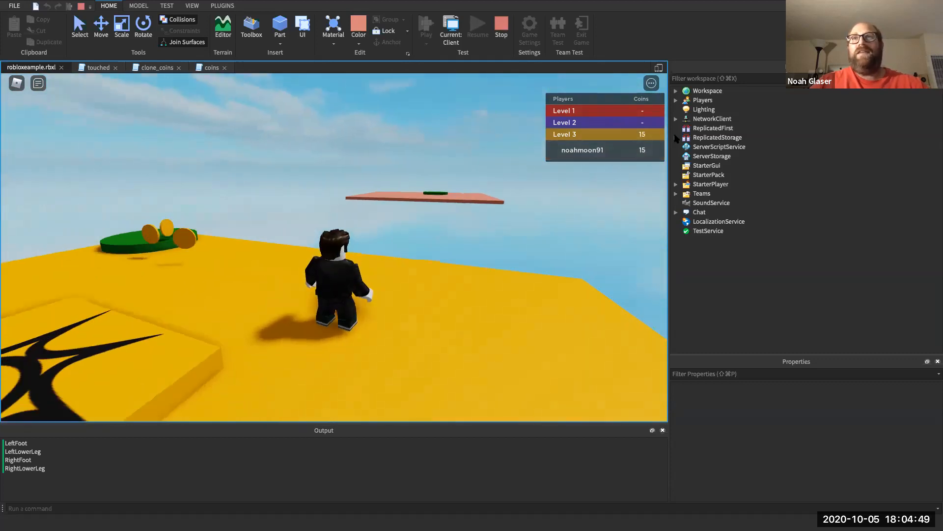
- Inspect the coins under Workspace > Level 3 in the Explorer, then collapse Level 3
{"action": "left_click", "coordinate": [676, 92]}
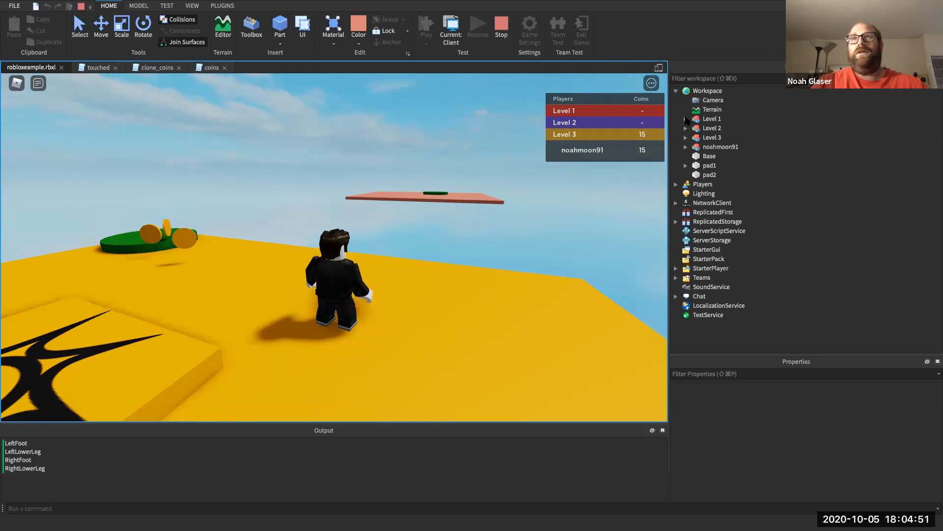
{"action": "left_click", "coordinate": [686, 138]}
{"action": "left_click", "coordinate": [695, 147]}
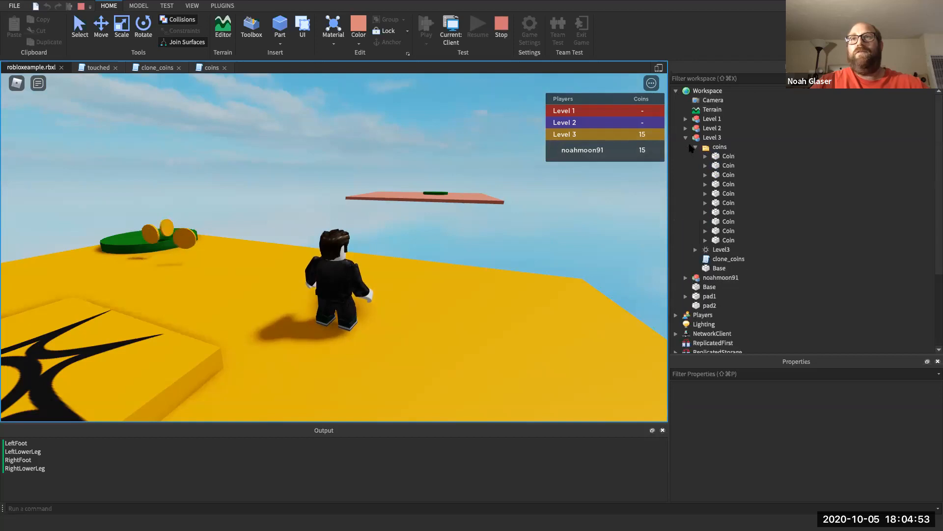
{"action": "left_click", "coordinate": [685, 138]}
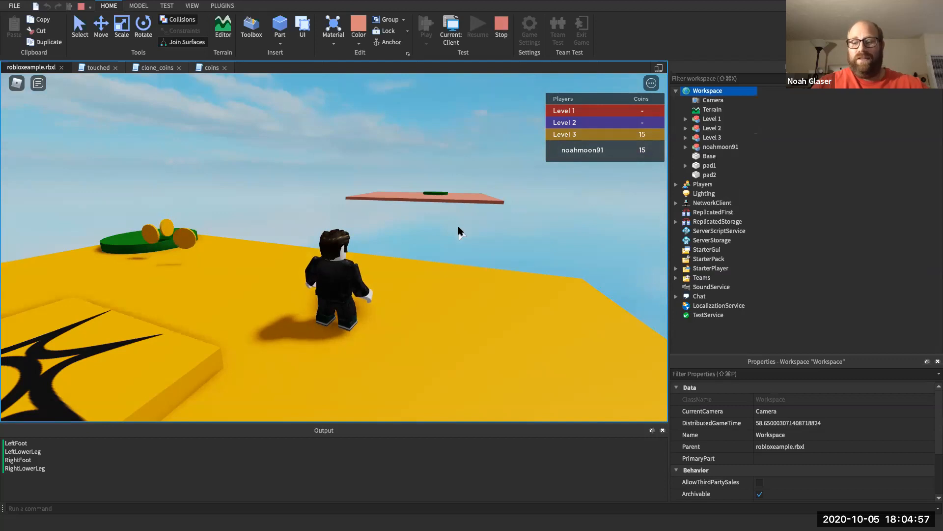
- Walk onto the green pad to reach the pink platform with 18 coins, then stop the test
{"action": "right_click_drag", "start_coordinate": [459, 227], "coordinate": [458, 227]}
{"action": "key", "text": "w"}
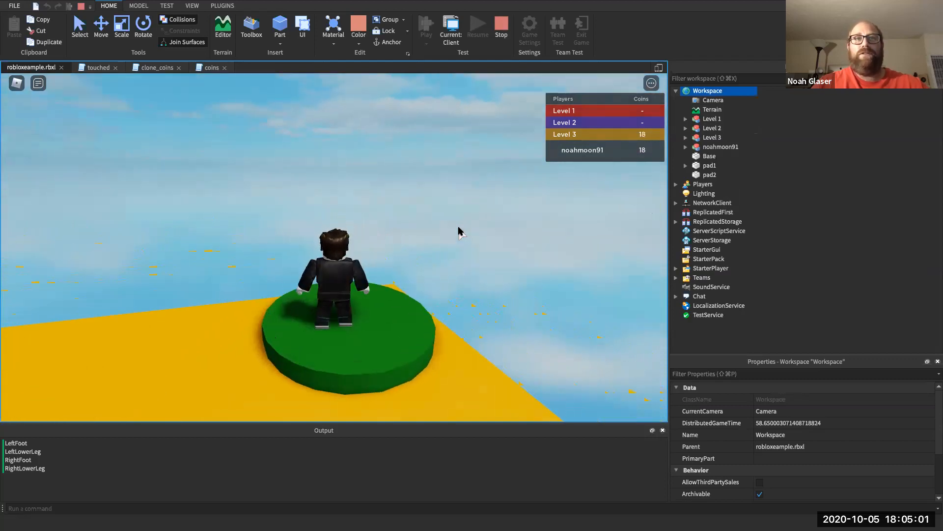
{"action": "key", "text": "s"}
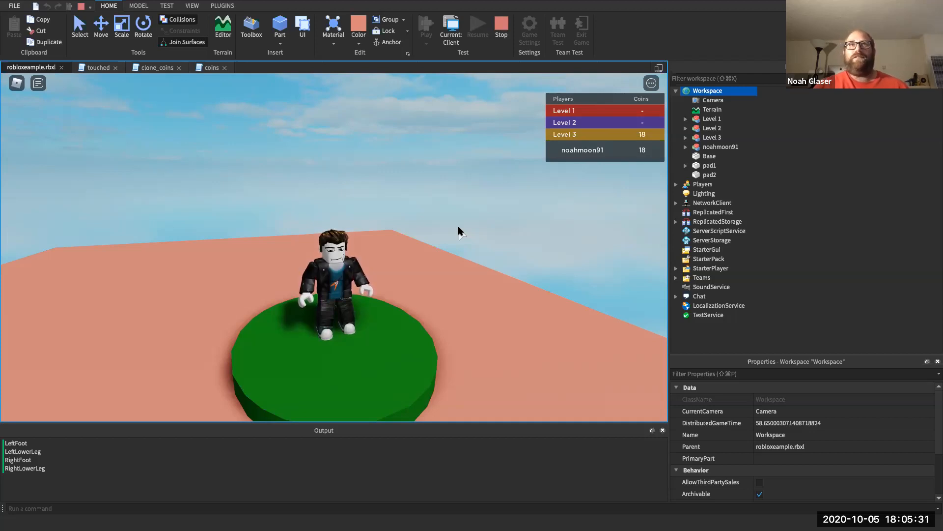
{"action": "mouse_move", "coordinate": [32, 14]}
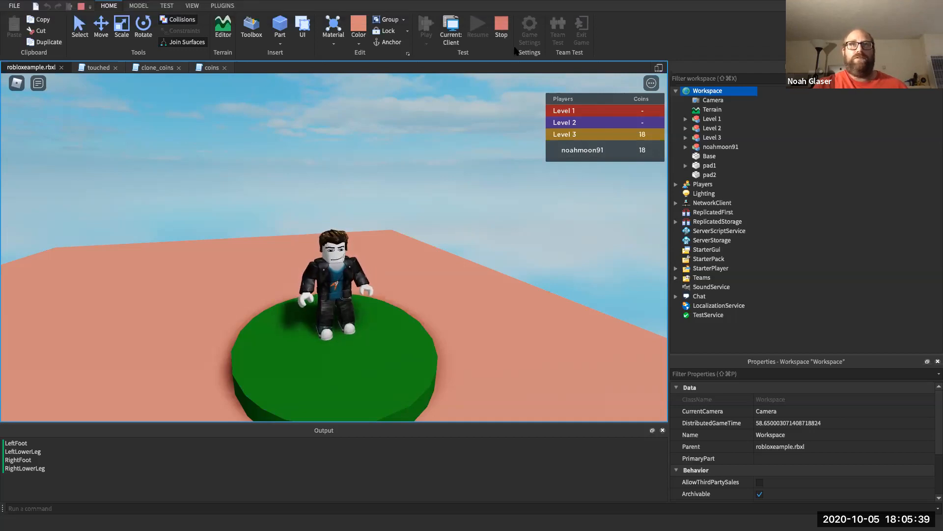
{"action": "left_click", "coordinate": [499, 31]}
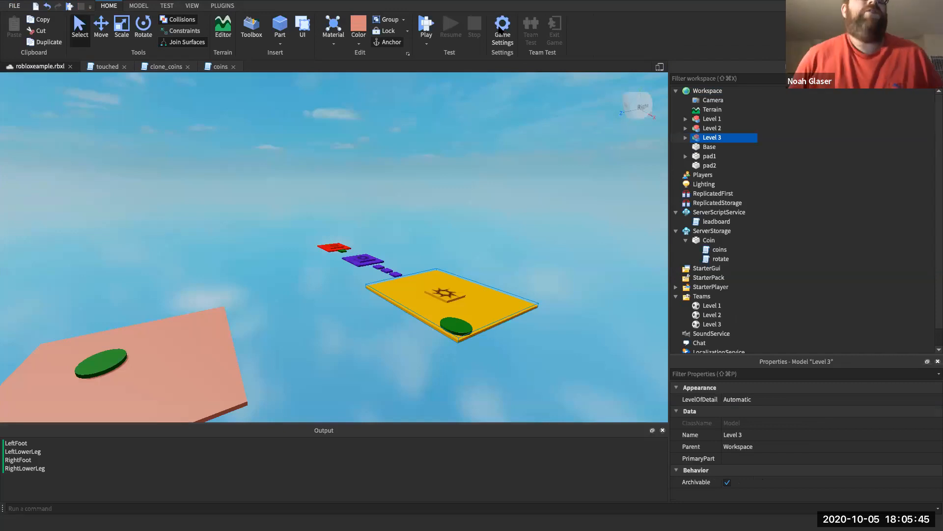
- Exit Studio's full screen with the green title-bar button to reveal the meeting folder
{"action": "mouse_move", "coordinate": [78, 5]}
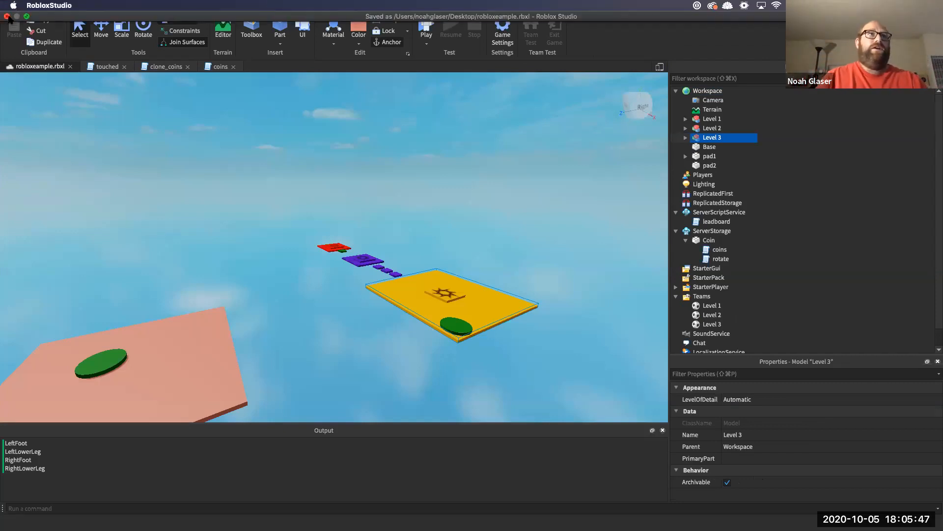
{"action": "left_click", "coordinate": [27, 16]}
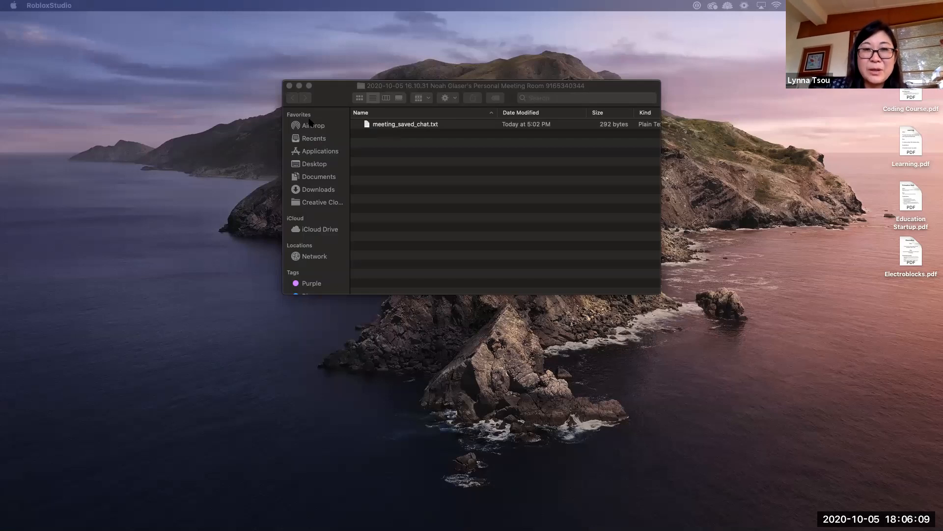
- Close the meeting folder's Finder window and bring Roblox Studio forward from the Dock
{"action": "left_click", "coordinate": [289, 85]}
{"action": "mouse_move", "coordinate": [697, 521]}
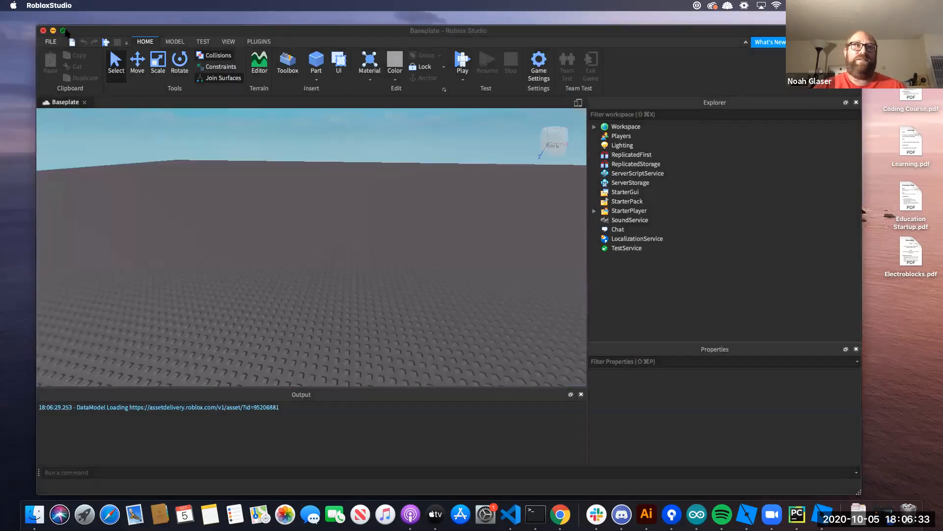
- Make Studio full screen, then quit it from its Dock icon menu
{"action": "left_click", "coordinate": [64, 31]}
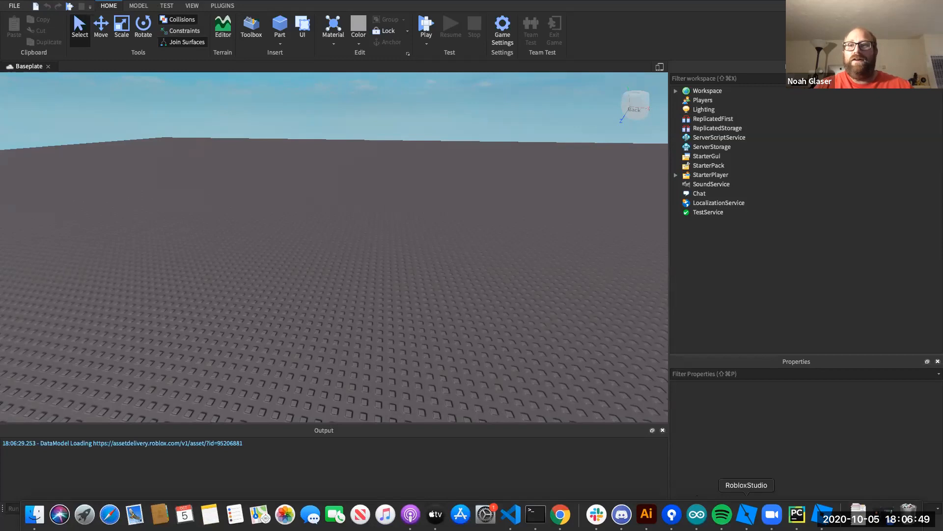
{"action": "right_click", "coordinate": [822, 514]}
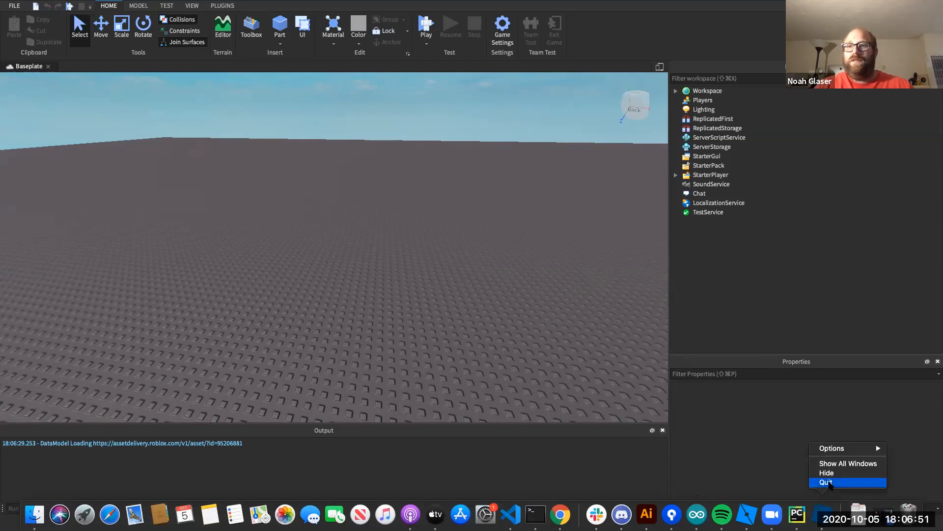
{"action": "left_click", "coordinate": [826, 482]}
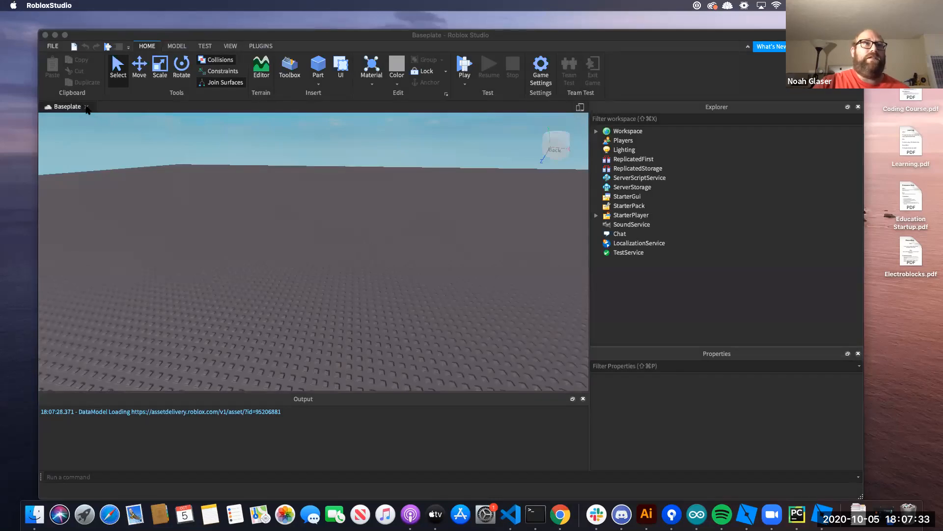
- Close the old Baseplate, start a new place from the Baseplate template, and make it full screen
{"action": "left_click", "coordinate": [86, 107]}
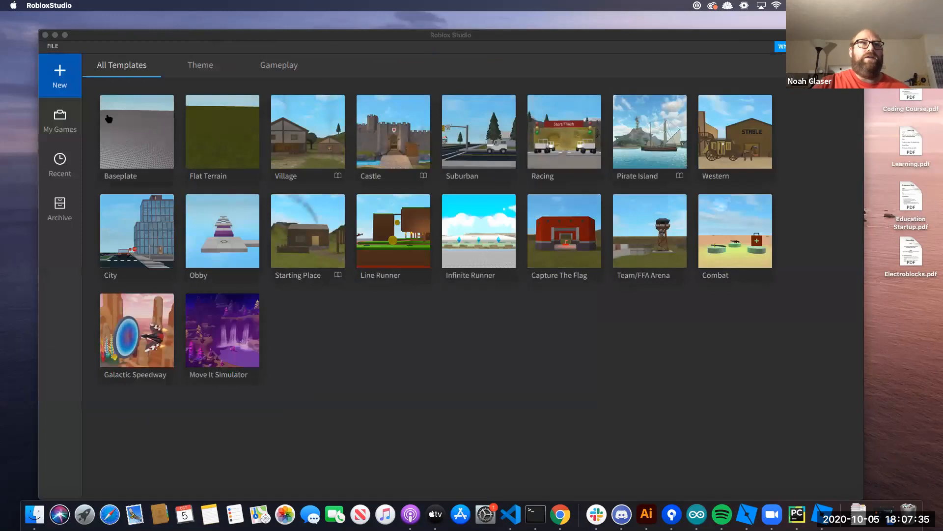
{"action": "left_click", "coordinate": [200, 67]}
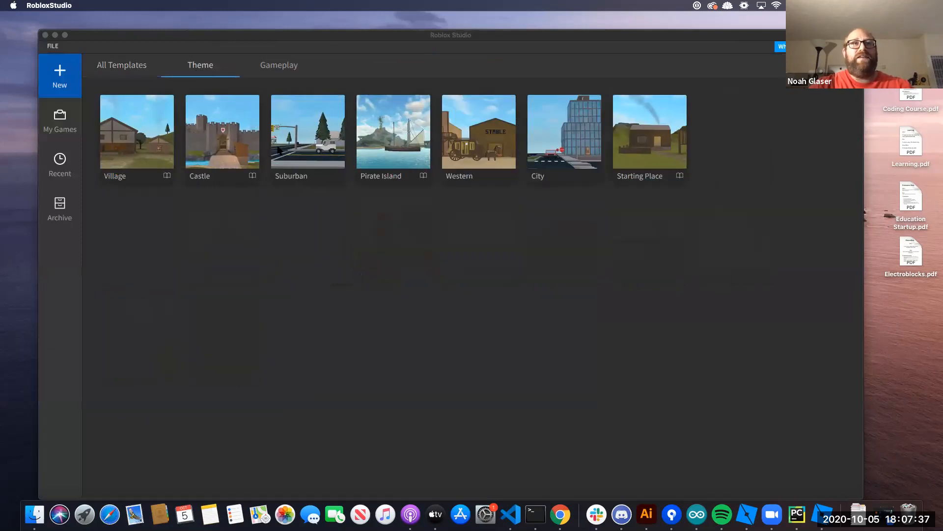
{"action": "left_click", "coordinate": [137, 73]}
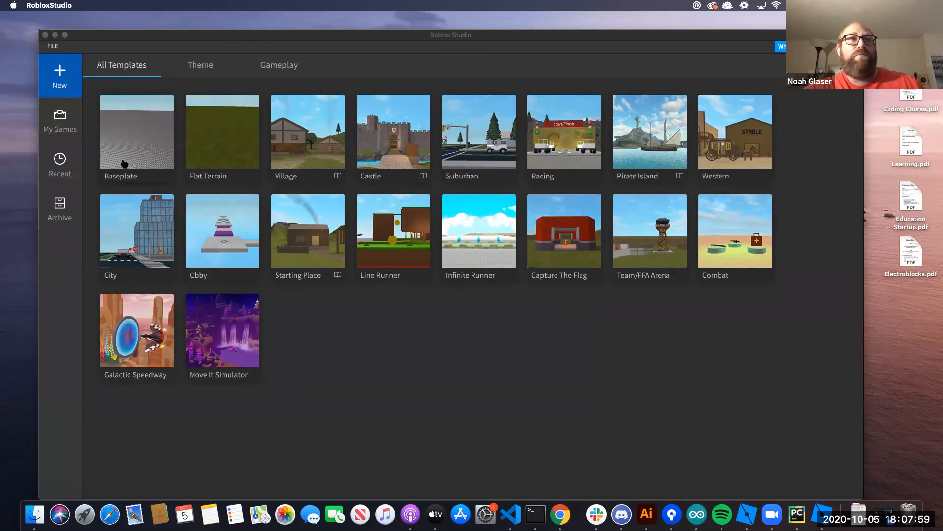
{"action": "left_click", "coordinate": [128, 134]}
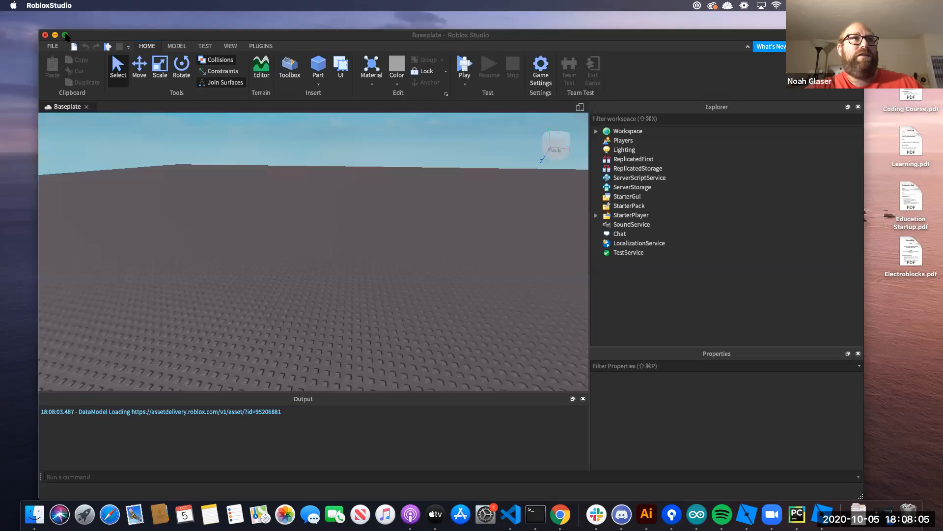
{"action": "left_click", "coordinate": [66, 35]}
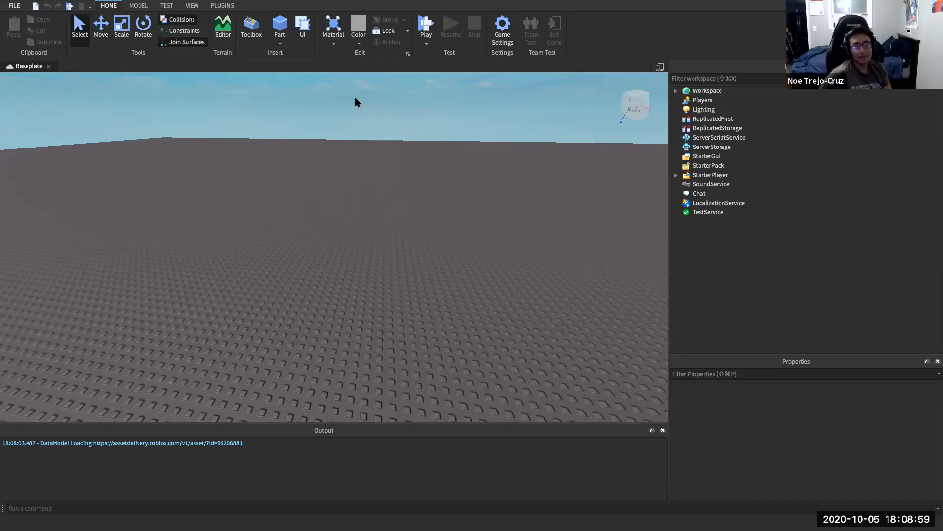
{"action": "left_click", "coordinate": [676, 92]}
{"action": "left_click", "coordinate": [676, 92]}
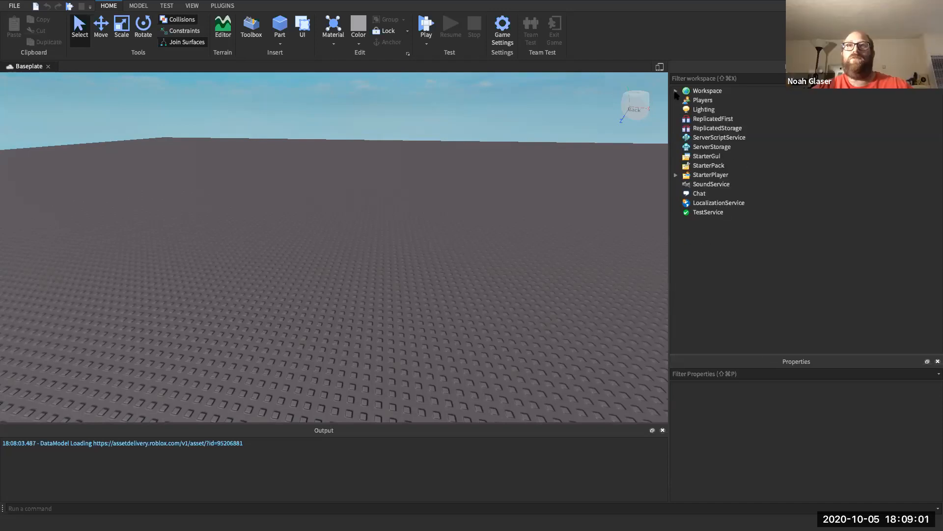
- Browse the ribbon tabs, then toggle the Explorer panel off and on from VIEW
{"action": "left_click", "coordinate": [130, 4]}
{"action": "left_click", "coordinate": [111, 4]}
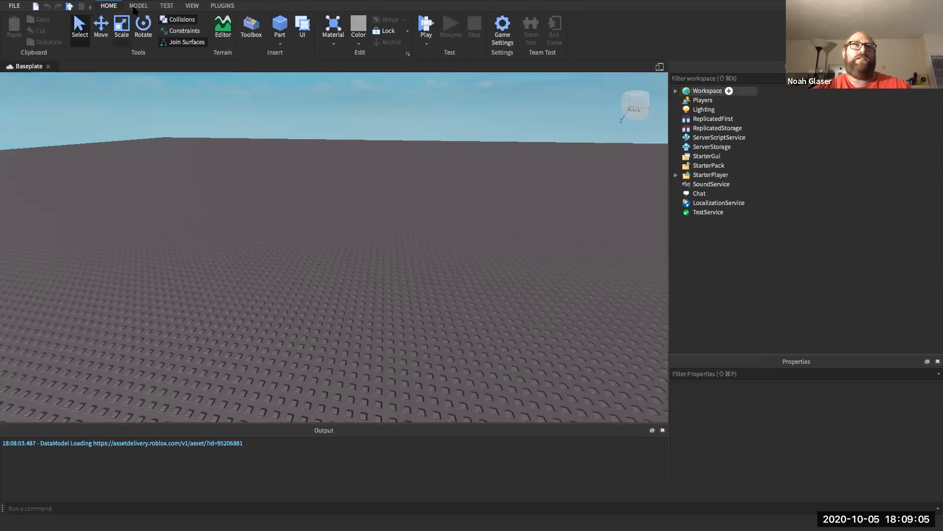
{"action": "left_click", "coordinate": [136, 6]}
{"action": "left_click", "coordinate": [166, 5]}
{"action": "left_click", "coordinate": [191, 5]}
{"action": "left_click", "coordinate": [135, 5]}
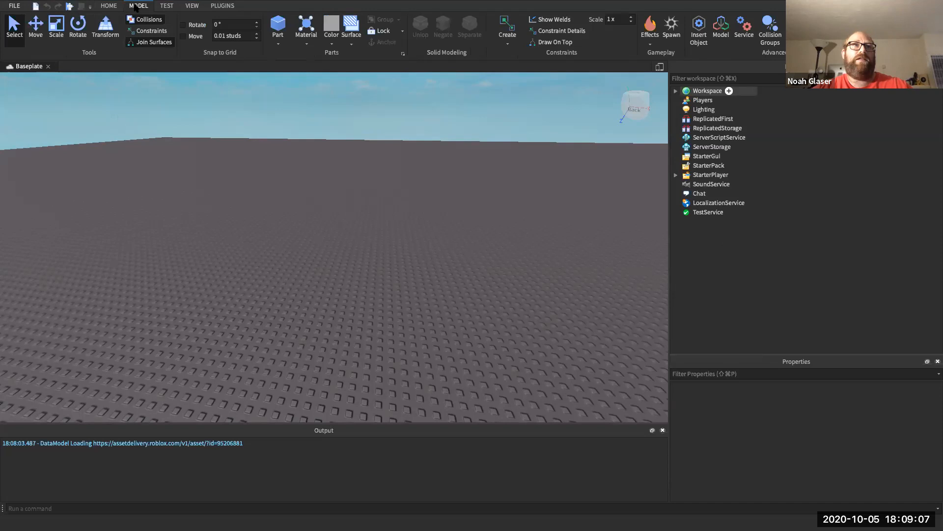
{"action": "left_click", "coordinate": [113, 5]}
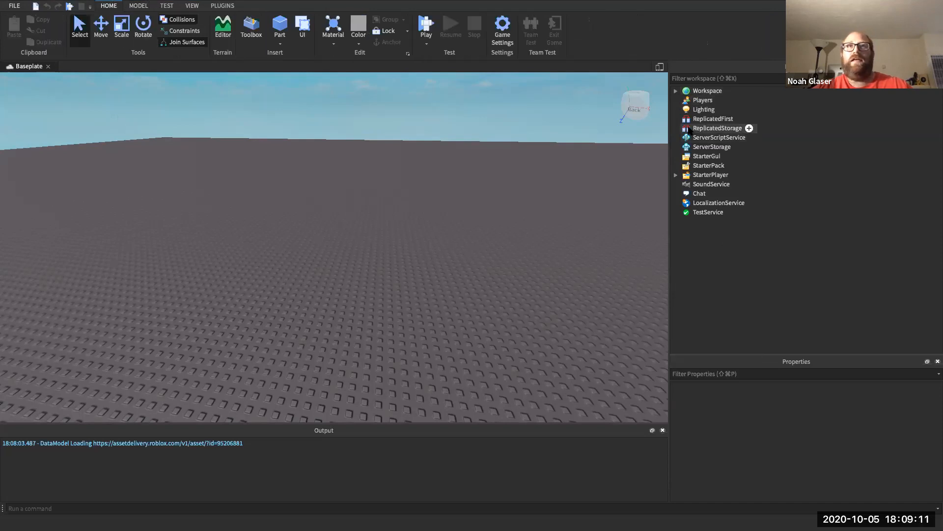
{"action": "left_click", "coordinate": [195, 7]}
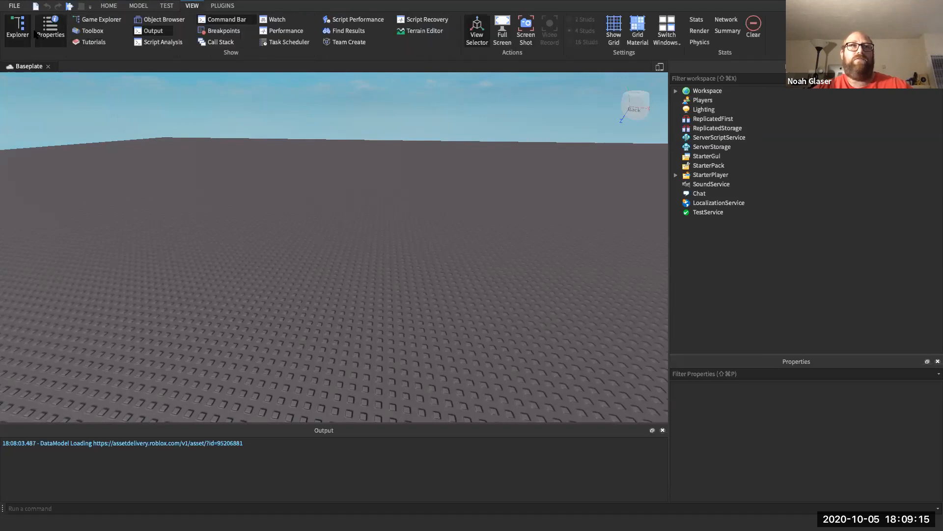
{"action": "left_click", "coordinate": [18, 30]}
{"action": "left_click", "coordinate": [18, 29]}
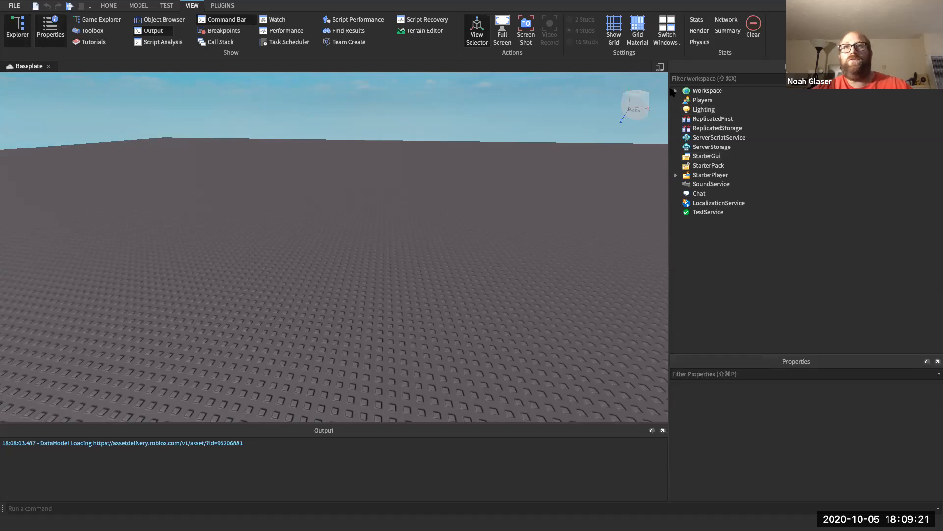
- Expand Workspace to show Camera, Terrain and Baseplate, then select Baseplate for its properties
{"action": "left_click", "coordinate": [675, 90]}
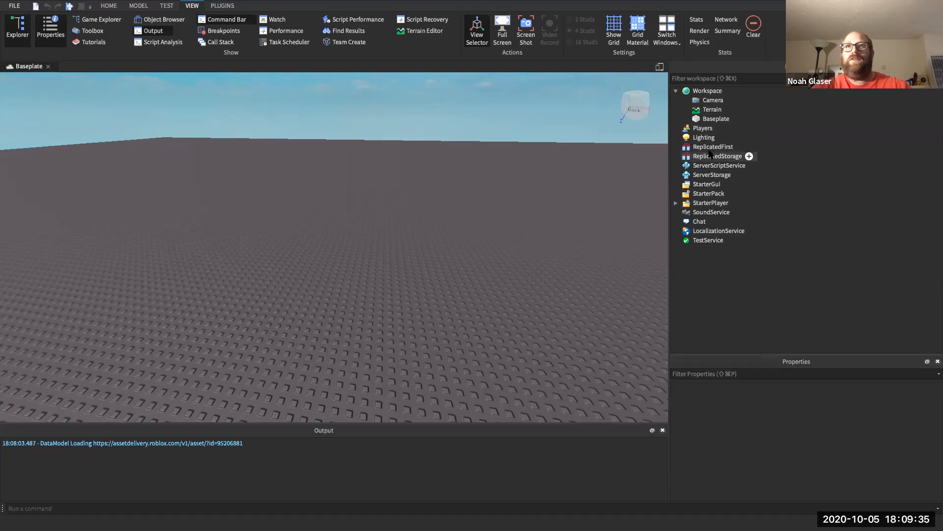
{"action": "left_click", "coordinate": [698, 119]}
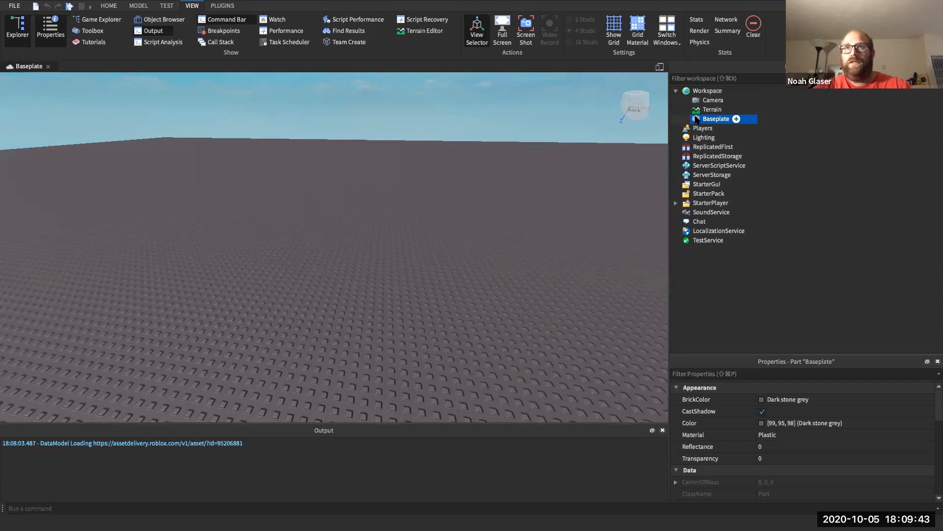
{"action": "right_click", "coordinate": [697, 119]}
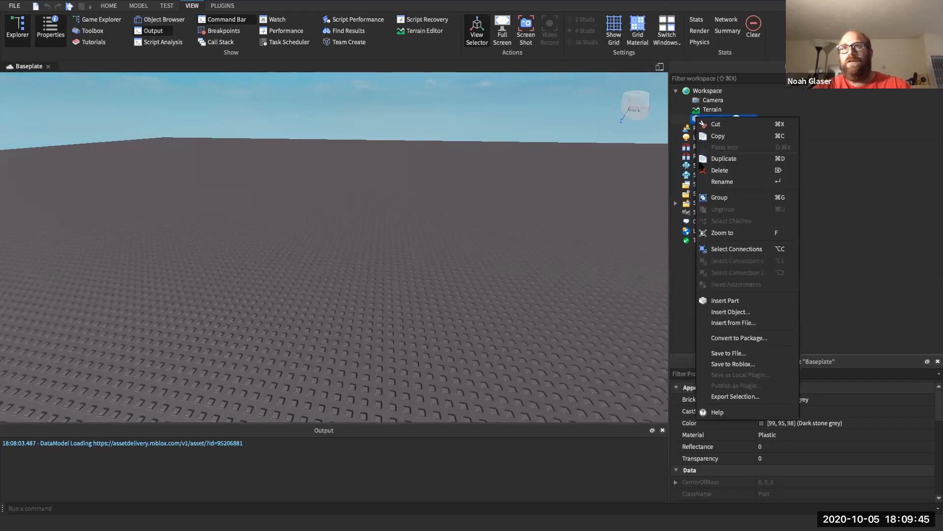
{"action": "left_click", "coordinate": [691, 118]}
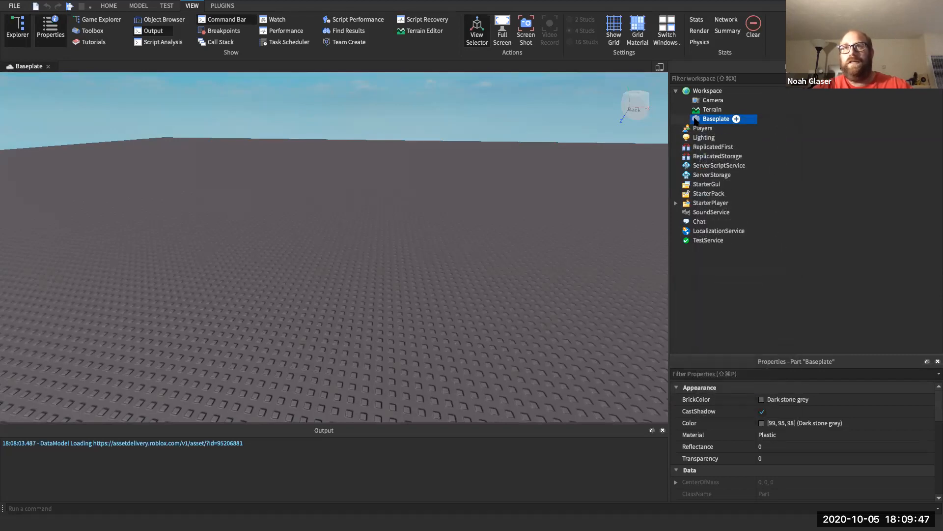
- Delete the Baseplate and insert a new Part from the Model tab
{"action": "right_click", "coordinate": [696, 121]}
{"action": "left_click", "coordinate": [707, 173]}
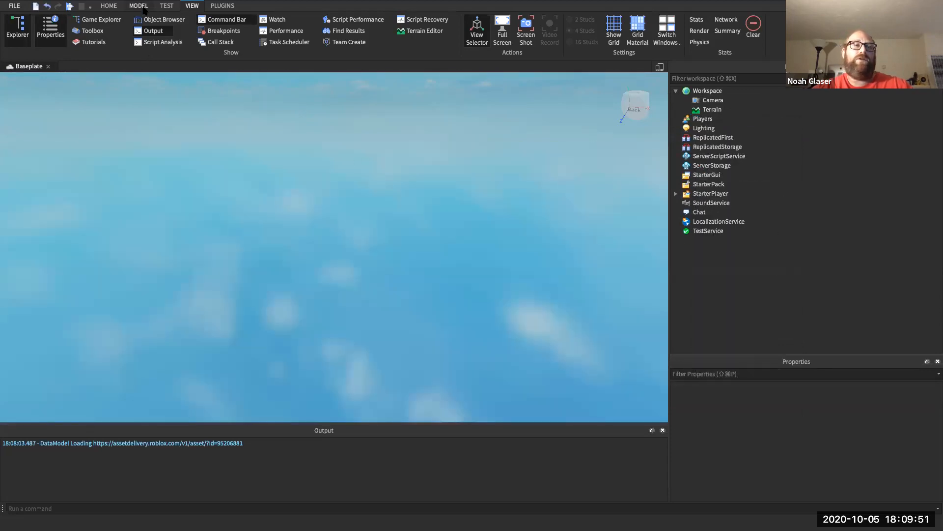
{"action": "left_click", "coordinate": [139, 6]}
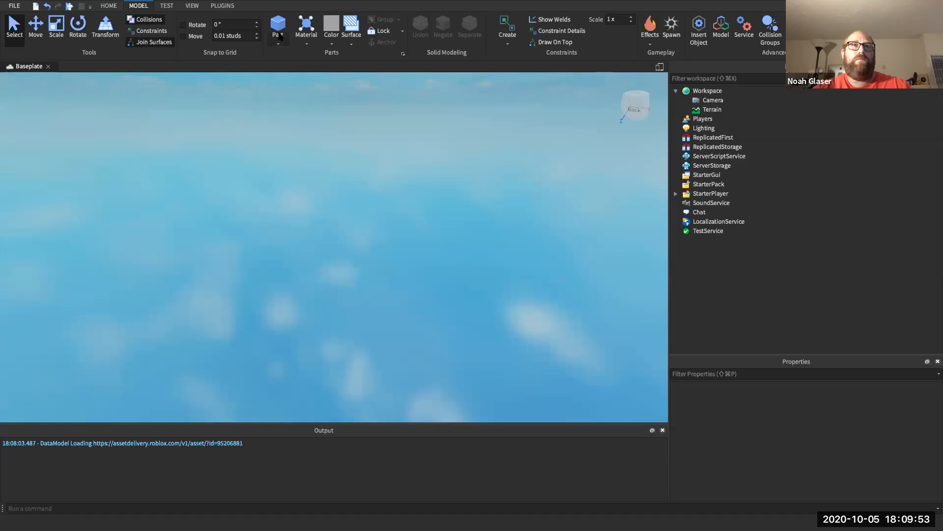
{"action": "left_click", "coordinate": [278, 27]}
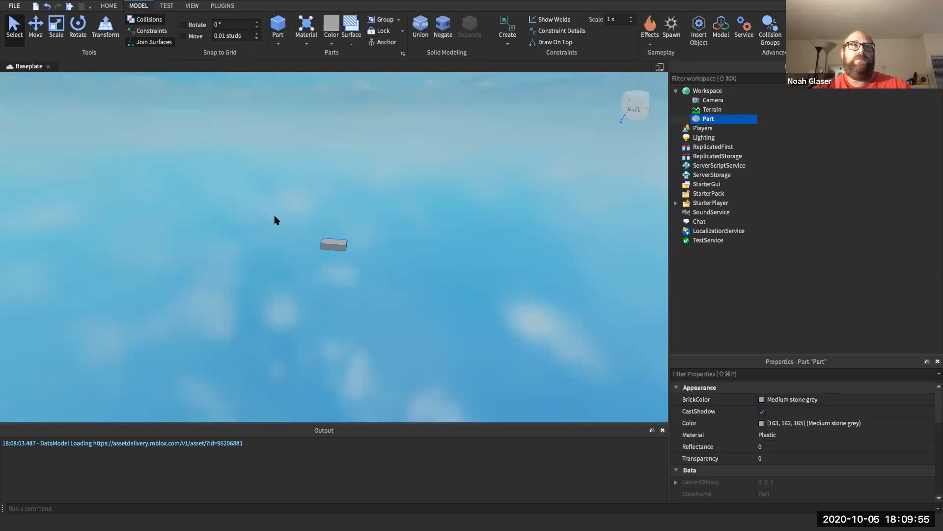
- Scale the new part into a flat square slab and reposition it with the Move arrows
{"action": "left_click", "coordinate": [57, 28]}
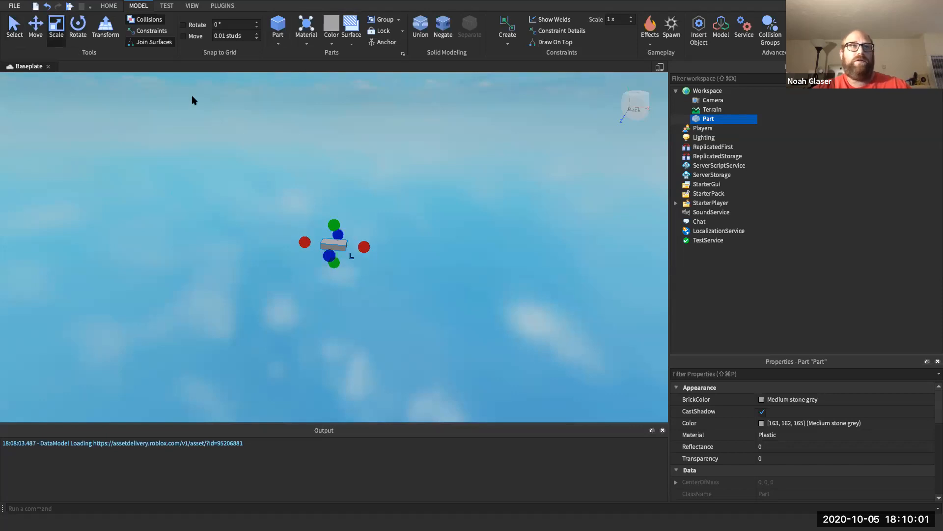
{"action": "left_click_drag", "start_coordinate": [367, 245], "coordinate": [417, 268]}
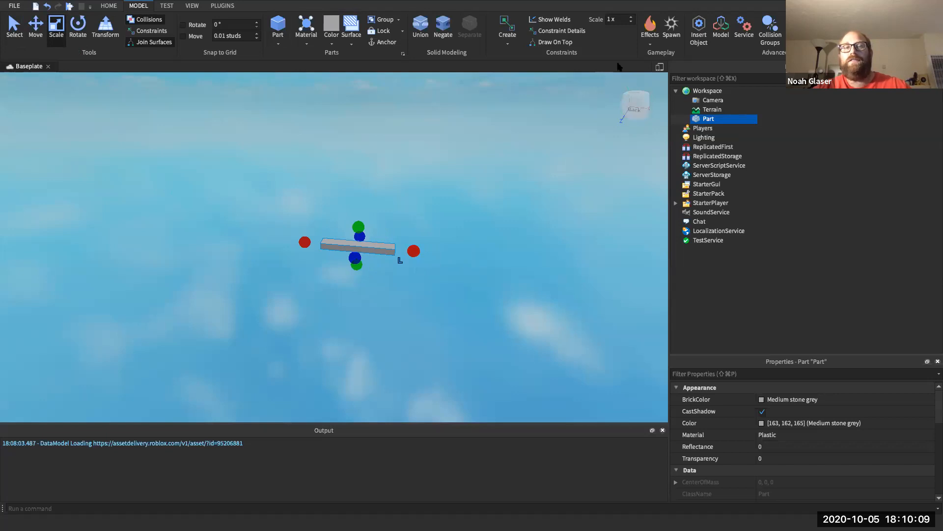
{"action": "left_click_drag", "start_coordinate": [354, 257], "coordinate": [344, 298]}
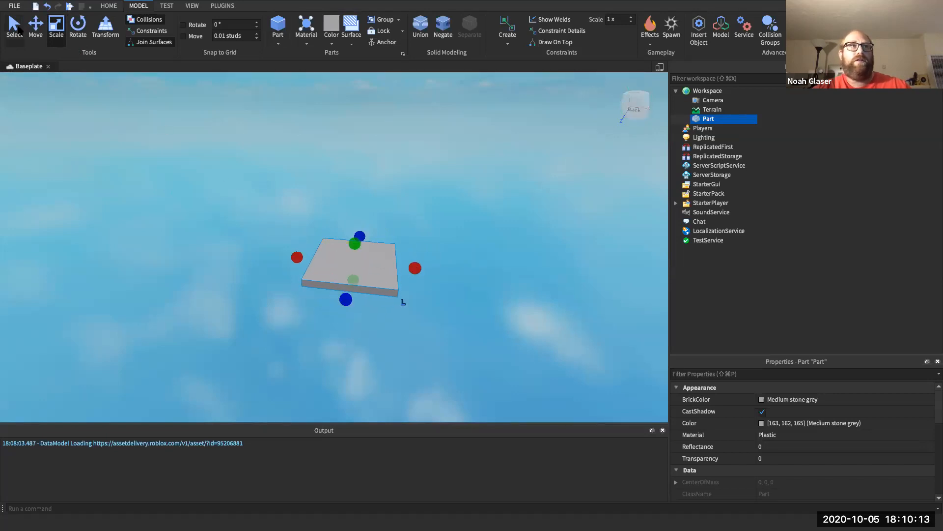
{"action": "left_click", "coordinate": [35, 27]}
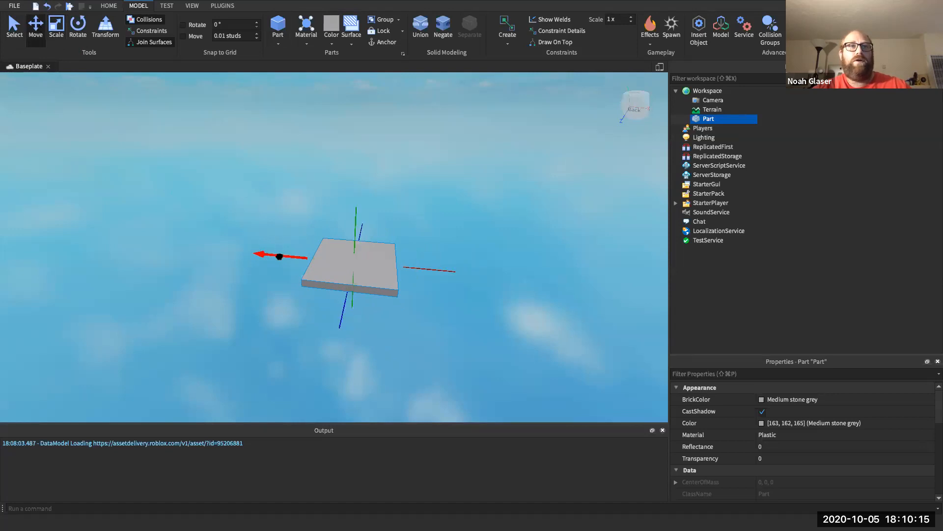
{"action": "left_click_drag", "start_coordinate": [279, 256], "coordinate": [212, 251]}
{"action": "left_click", "coordinate": [383, 270]}
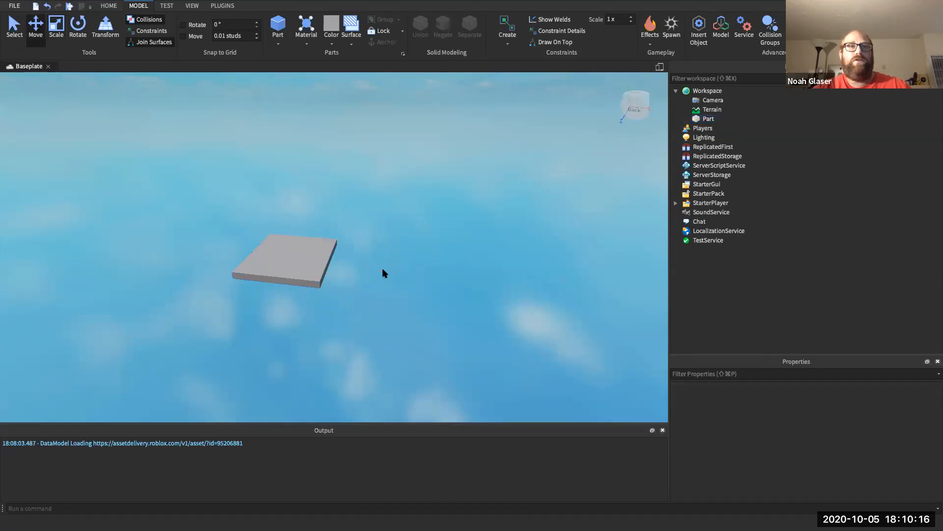
{"action": "left_click", "coordinate": [300, 261]}
{"action": "left_click_drag", "start_coordinate": [366, 262], "coordinate": [422, 265]}
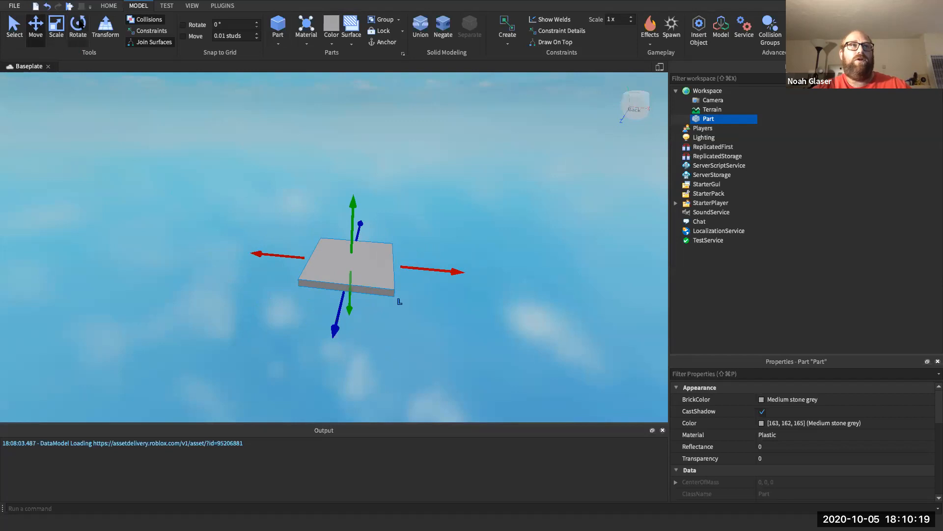
{"action": "left_click", "coordinate": [78, 27]}
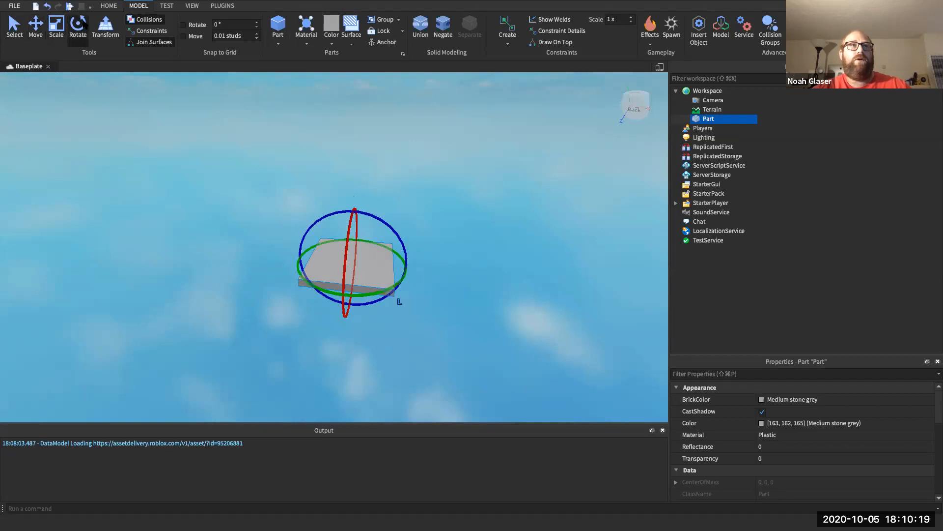
- Turn on rotation snapping at a 45° increment and test-rotate the part
{"action": "left_click", "coordinate": [183, 26]}
{"action": "left_click", "coordinate": [231, 24]}
{"action": "type", "text": "45"}
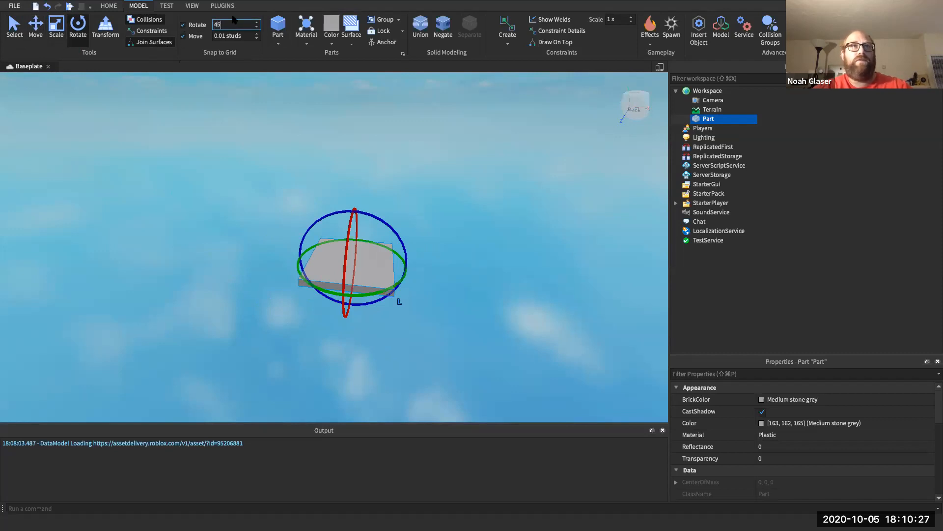
{"action": "left_click_drag", "start_coordinate": [306, 278], "coordinate": [373, 285]}
- Turn off Rotate and Move snapping, then reselect the slab with the Move tool
{"action": "left_click", "coordinate": [183, 26]}
{"action": "left_click", "coordinate": [183, 36]}
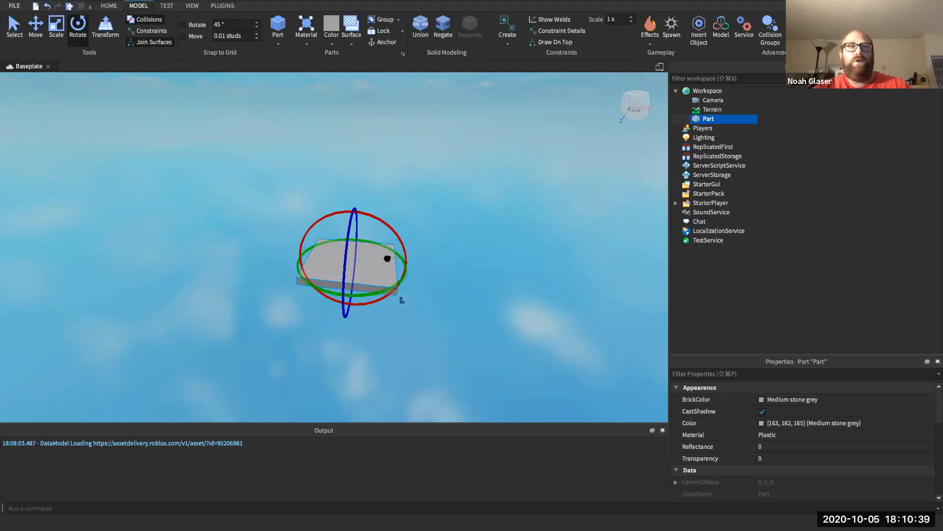
{"action": "left_click", "coordinate": [474, 269]}
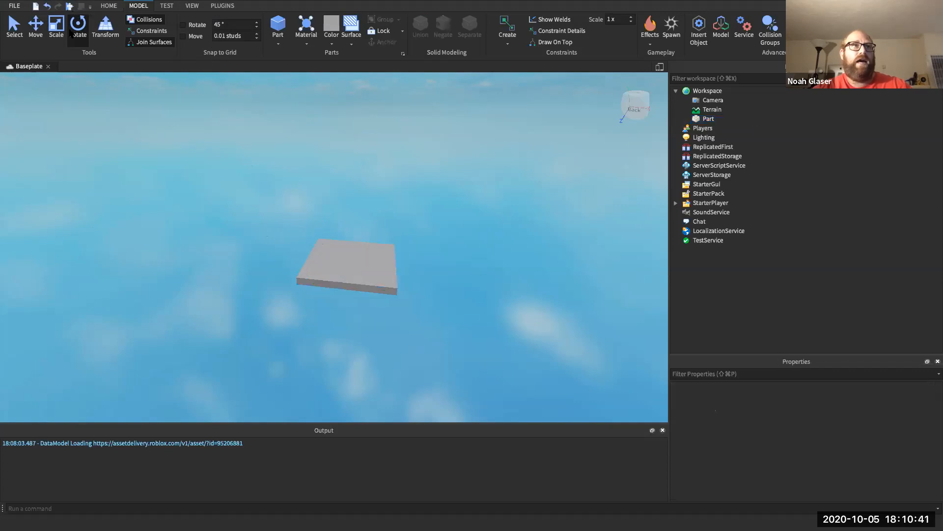
{"action": "left_click", "coordinate": [14, 27]}
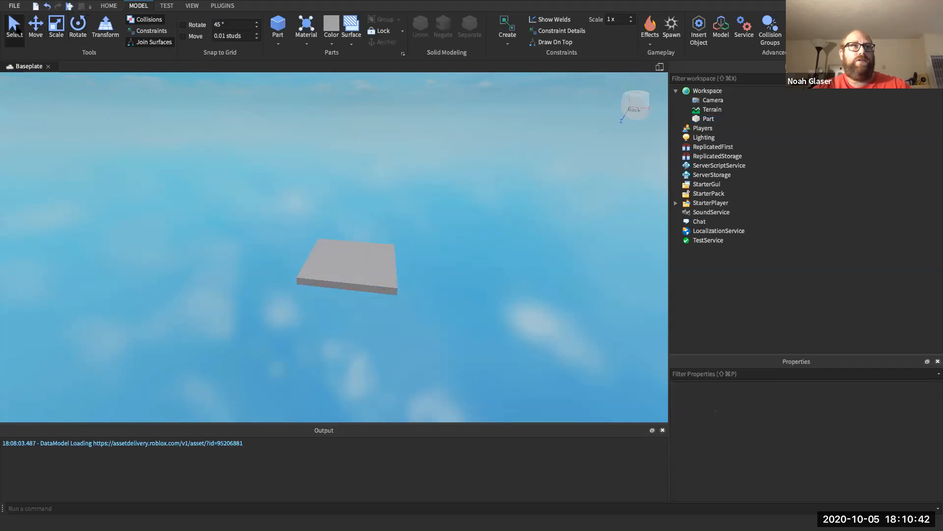
{"action": "left_click", "coordinate": [346, 254]}
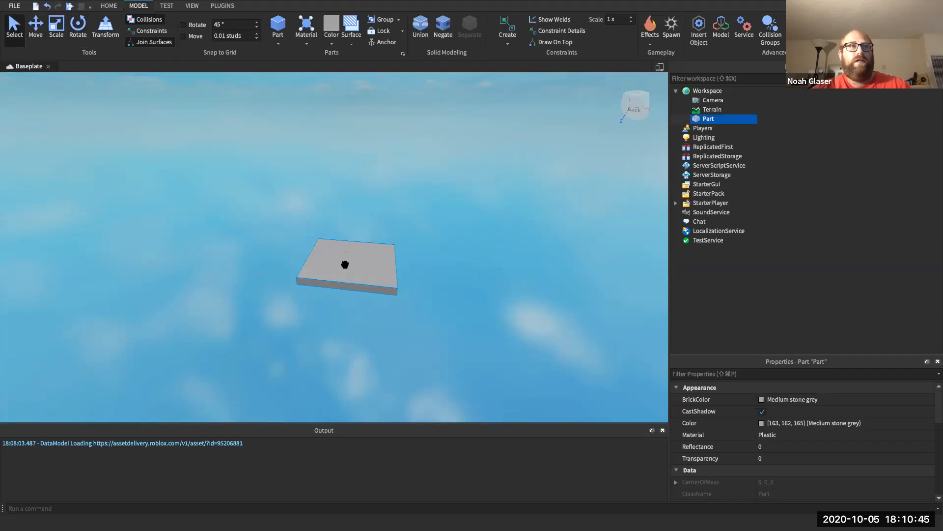
{"action": "left_click", "coordinate": [34, 26]}
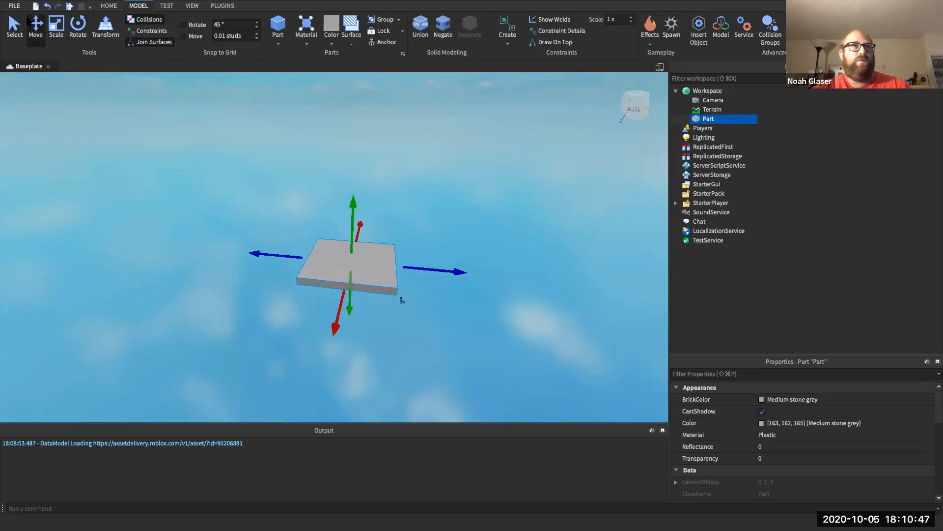
{"action": "left_click", "coordinate": [711, 121]}
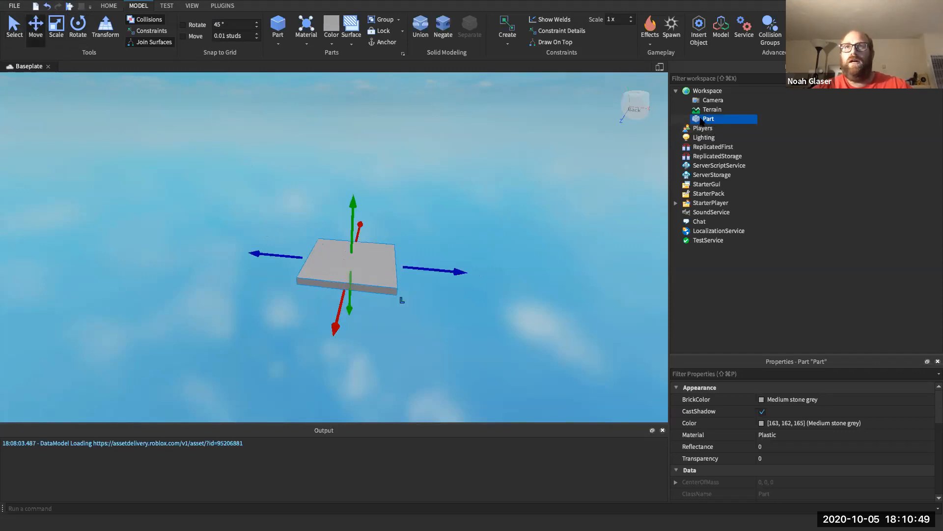
- Filter Properties for Position and set the part's Position to 0, 0, 0
{"action": "left_click", "coordinate": [707, 374]}
{"action": "type", "text": "Pos"}
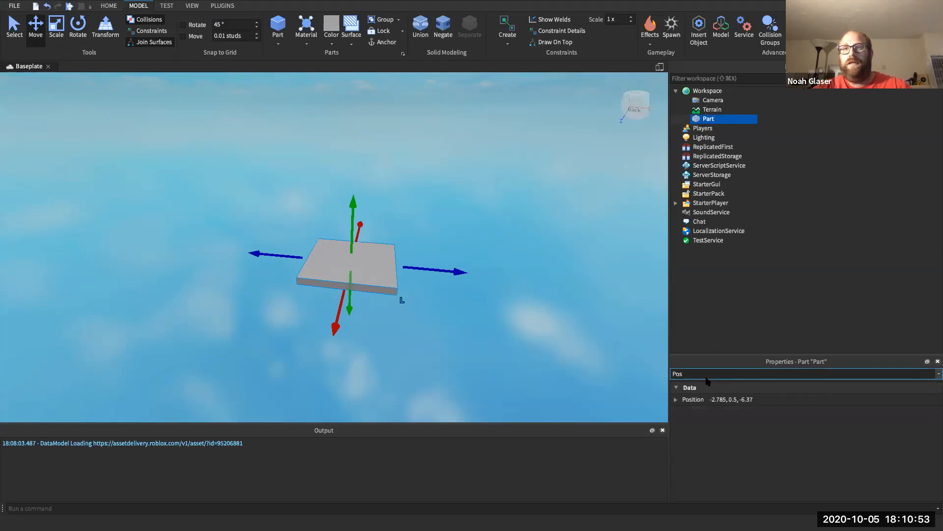
{"action": "key", "text": "BackSpace"}
{"action": "key", "text": "BackSpace"}
{"action": "key", "text": "BackSpace"}
{"action": "type", "text": "POs"}
{"action": "left_click", "coordinate": [711, 399]}
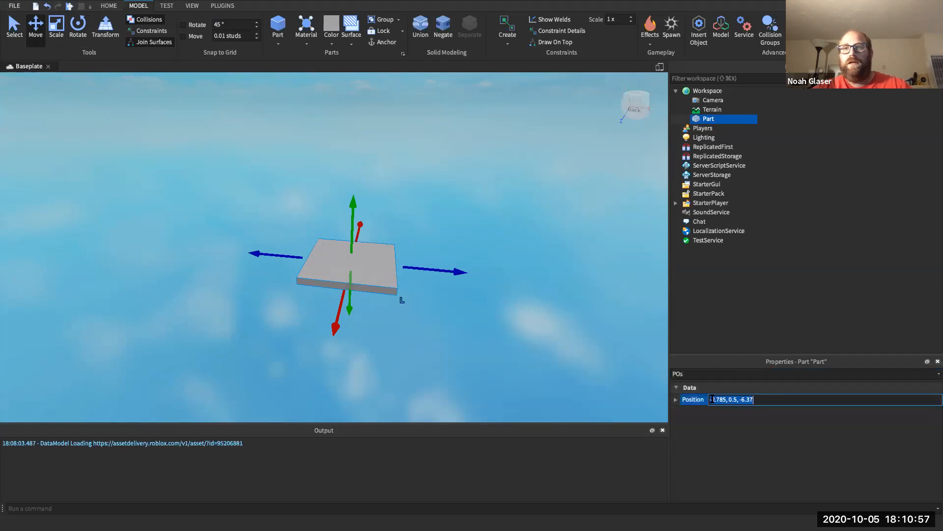
{"action": "left_click", "coordinate": [675, 398]}
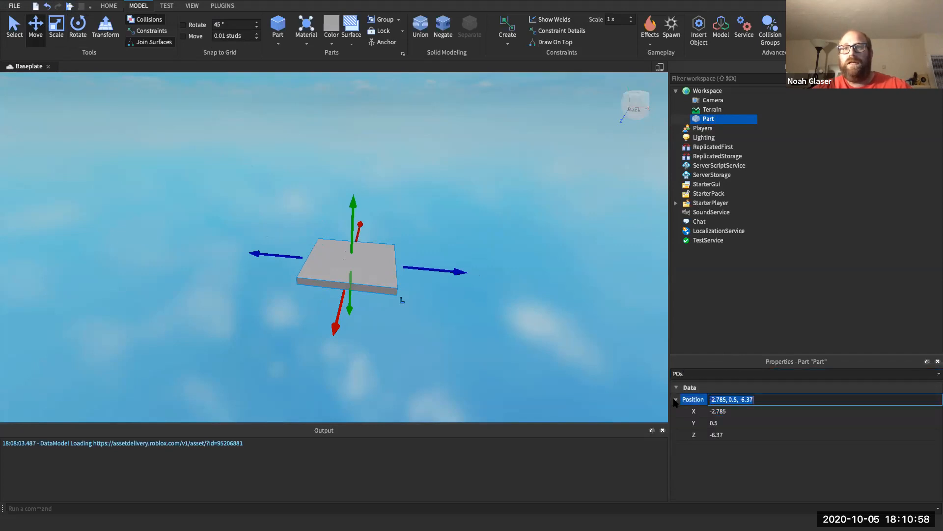
{"action": "left_click", "coordinate": [718, 411]}
{"action": "left_click", "coordinate": [721, 434]}
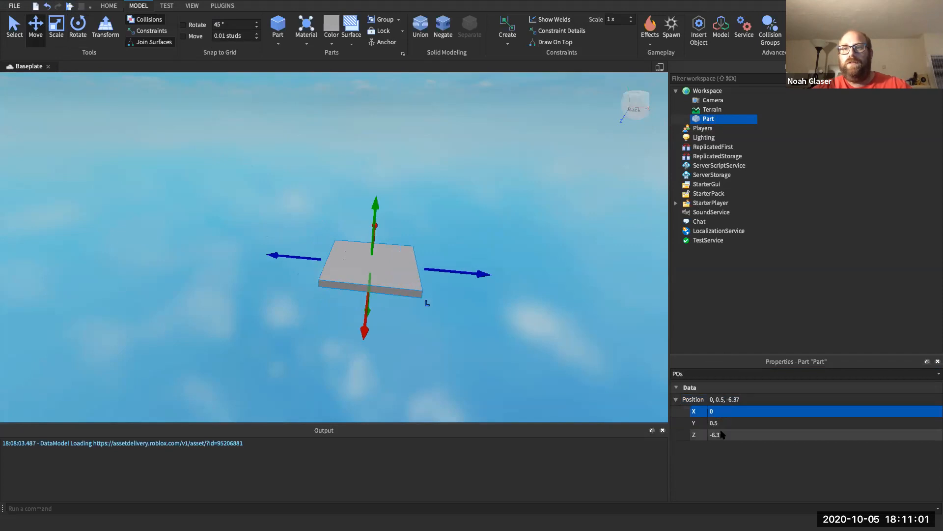
{"action": "type", "text": "-"}
{"action": "key", "text": "Return"}
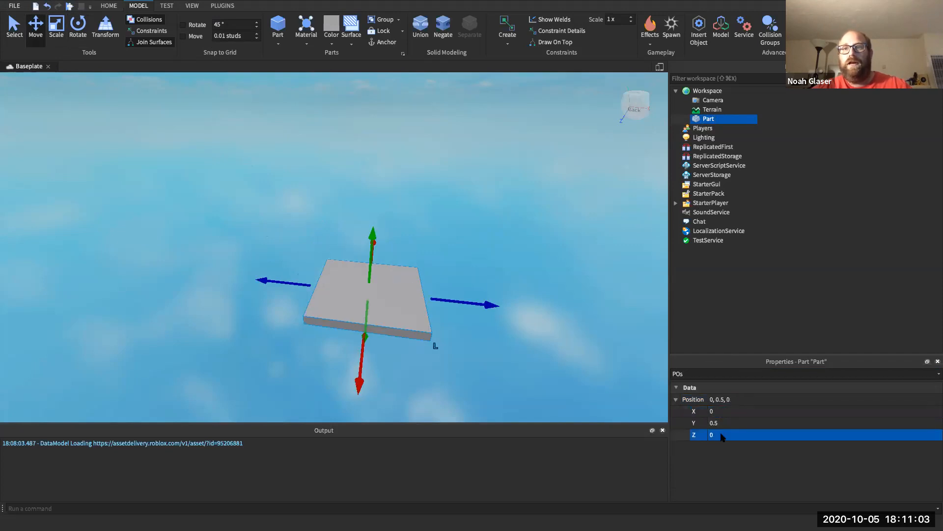
{"action": "left_click", "coordinate": [715, 421]}
{"action": "type", "text": "0"}
{"action": "key", "text": "Return"}
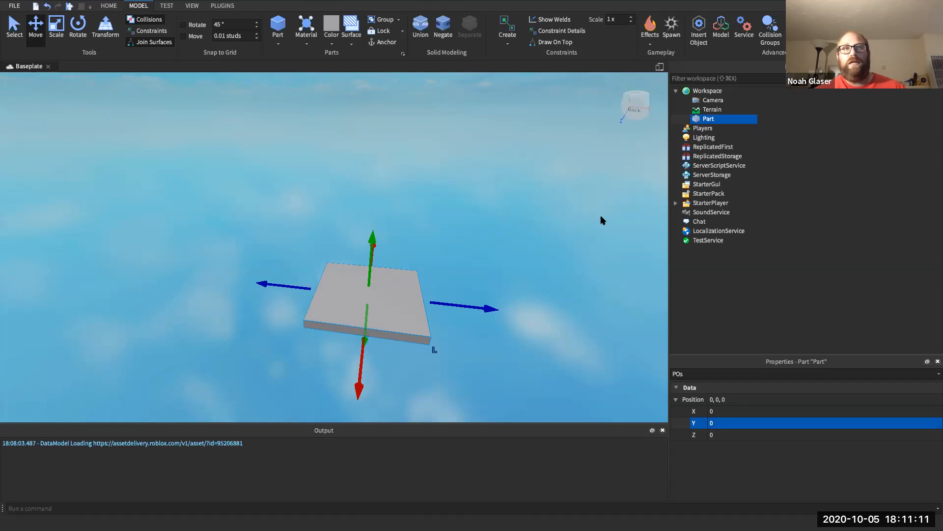
- View the slab from below, then switch to Select and focus on it with F
{"action": "left_click", "coordinate": [639, 123]}
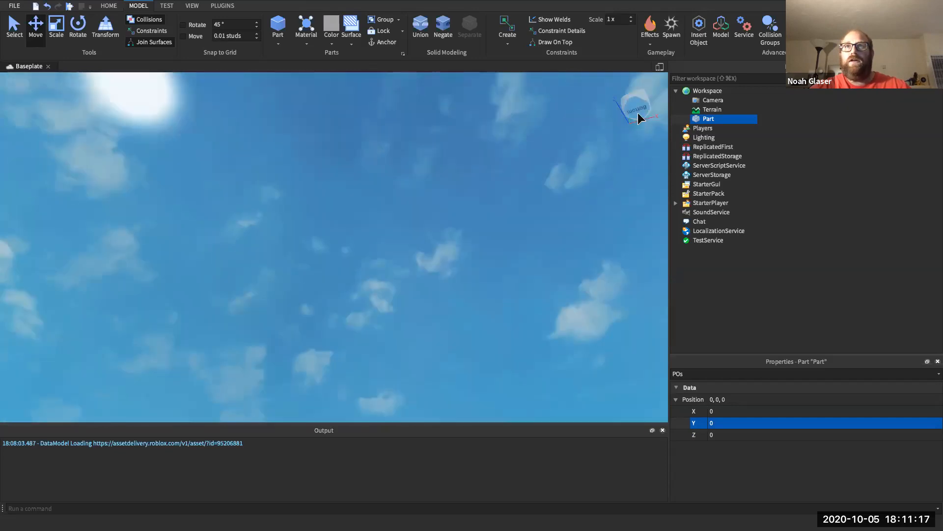
{"action": "left_click", "coordinate": [638, 113]}
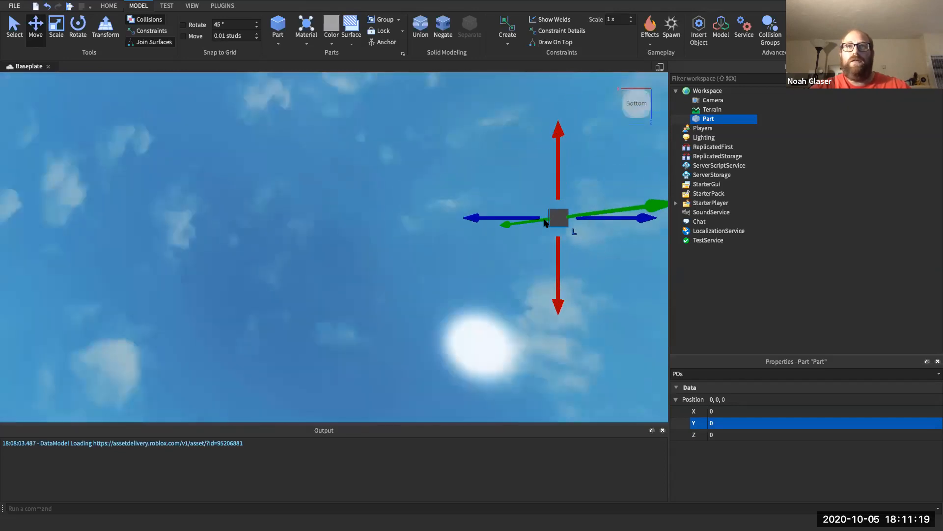
{"action": "left_click", "coordinate": [15, 28]}
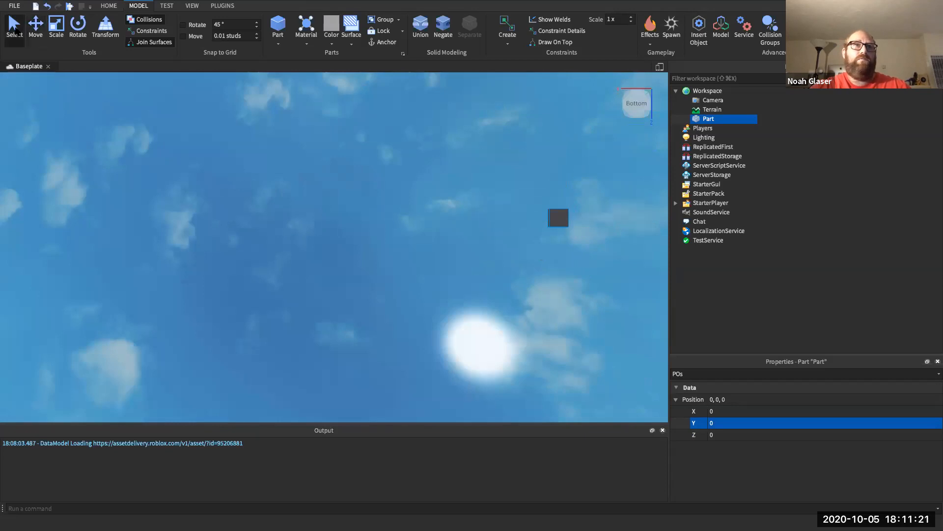
{"action": "key", "text": "f"}
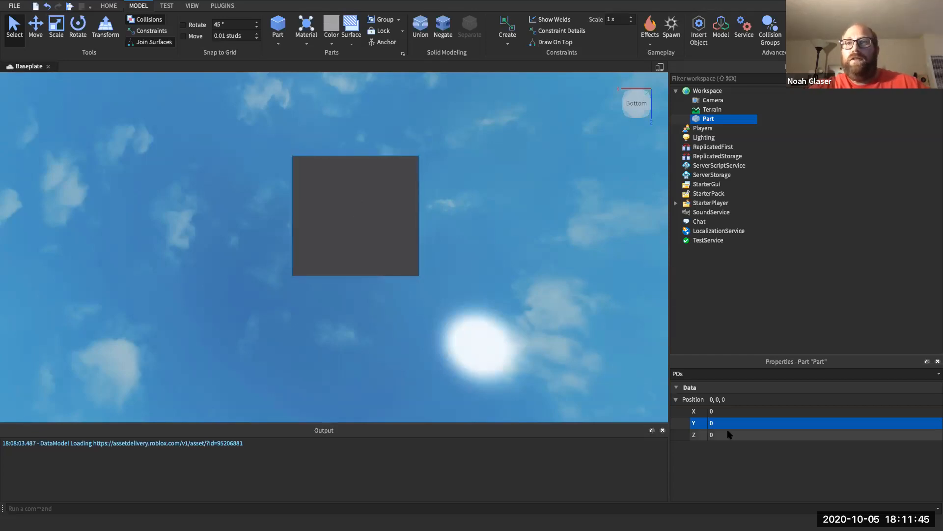
- Filter Properties for Size and set the part's X and Z sizes to 20
{"action": "left_click", "coordinate": [687, 373]}
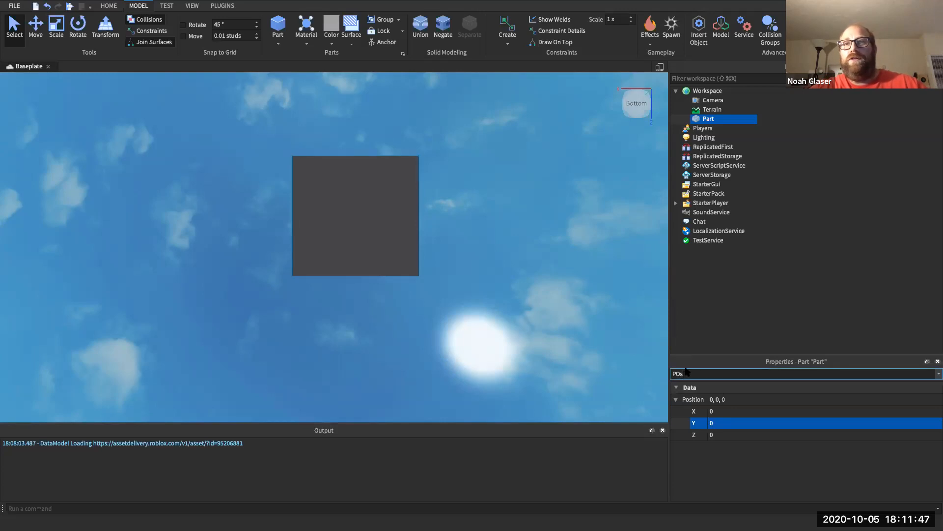
{"action": "key", "text": "BackSpace"}
{"action": "key", "text": "BackSpace"}
{"action": "key", "text": "BackSpace"}
{"action": "type", "text": "Size"}
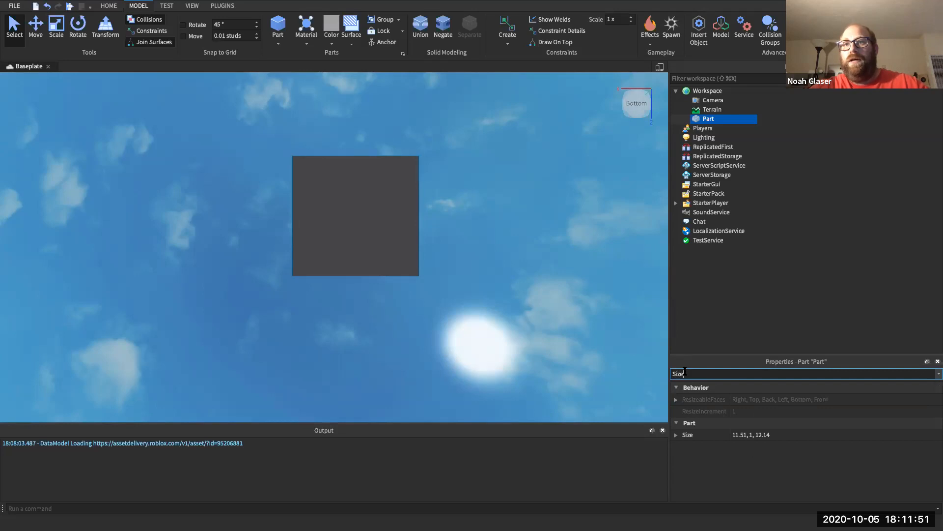
{"action": "left_click", "coordinate": [676, 434]}
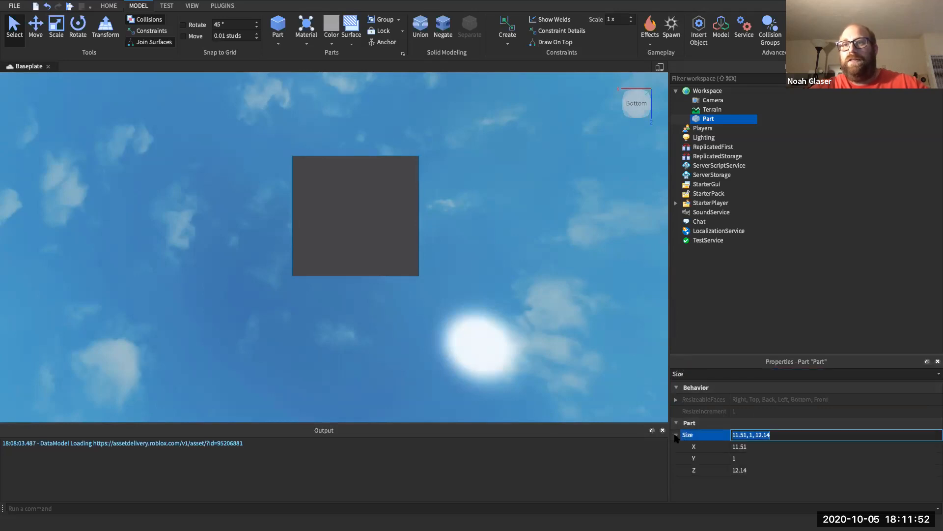
{"action": "left_click", "coordinate": [740, 446]}
{"action": "type", "text": "20"}
{"action": "key", "text": "Return"}
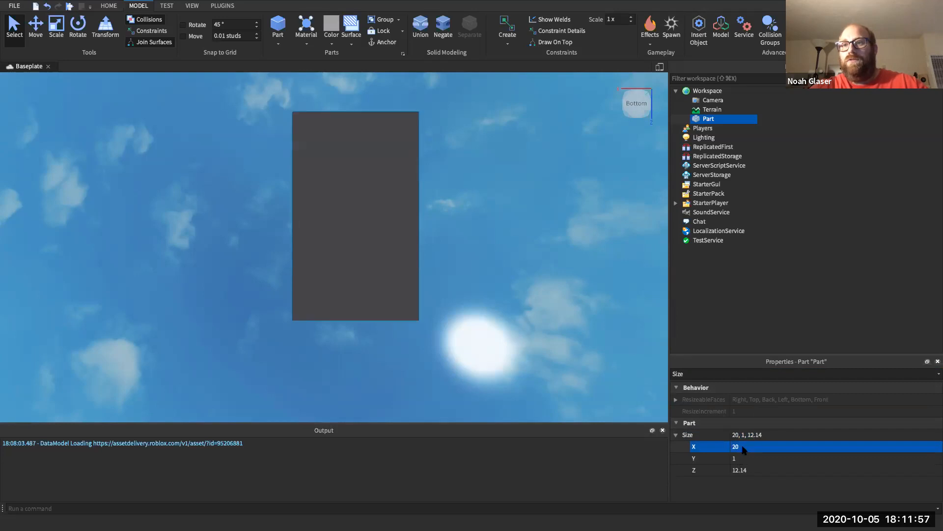
{"action": "left_click", "coordinate": [740, 471]}
{"action": "type", "text": "20"}
{"action": "key", "text": "Return"}
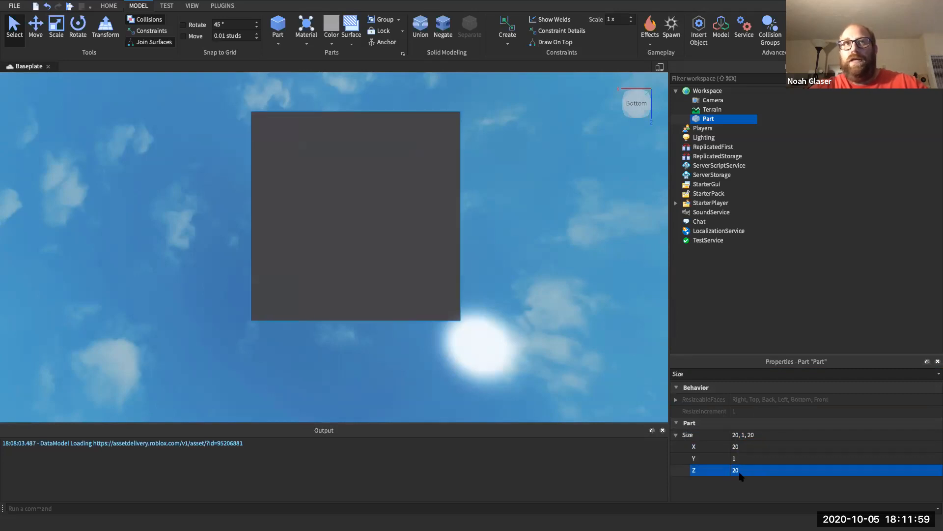
- Orbit and zoom to view the thin slab edge-on, then reselect Part in Explorer
{"action": "left_click", "coordinate": [499, 216]}
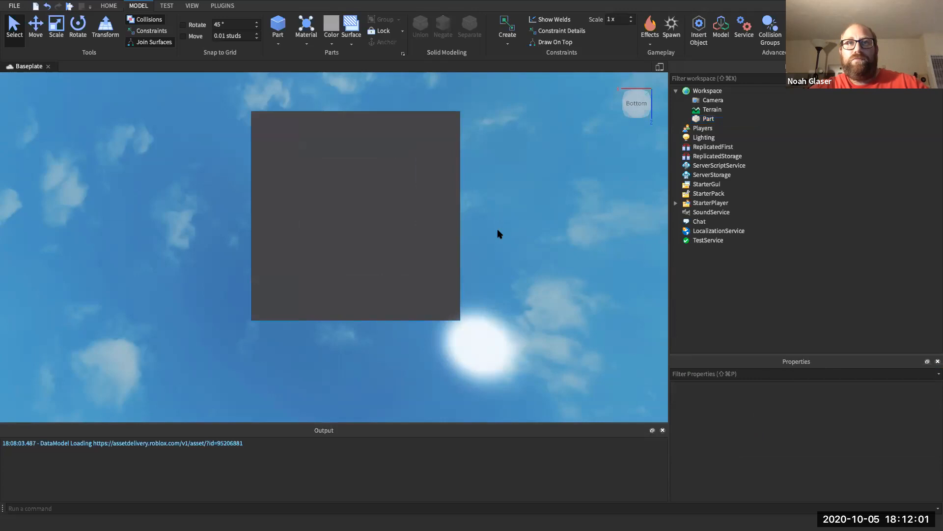
{"action": "right_click_drag", "start_coordinate": [498, 229], "coordinate": [498, 230]}
{"action": "right_click_drag", "start_coordinate": [512, 191], "coordinate": [512, 187]}
{"action": "scroll", "coordinate": [473, 179], "scroll_direction": "down", "scroll_amount": 2}
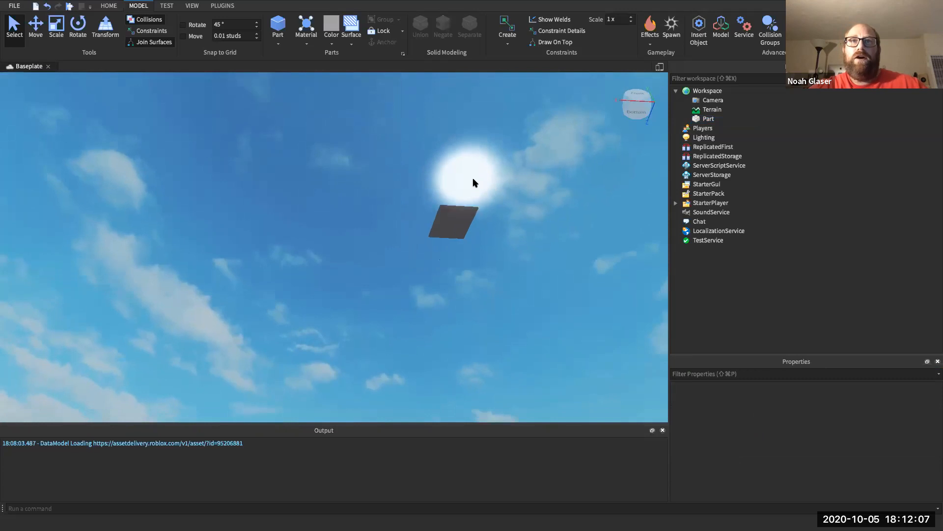
{"action": "scroll", "coordinate": [472, 178], "scroll_direction": "up", "scroll_amount": 5}
{"action": "scroll", "coordinate": [468, 179], "scroll_direction": "down", "scroll_amount": 2}
{"action": "right_click_drag", "start_coordinate": [454, 210], "coordinate": [454, 212]}
{"action": "scroll", "coordinate": [454, 211], "scroll_direction": "down", "scroll_amount": 3}
{"action": "right_click_drag", "start_coordinate": [464, 159], "coordinate": [465, 158]}
{"action": "right_click_drag", "start_coordinate": [467, 108], "coordinate": [467, 108]}
{"action": "scroll", "coordinate": [468, 104], "scroll_direction": "down", "scroll_amount": 1}
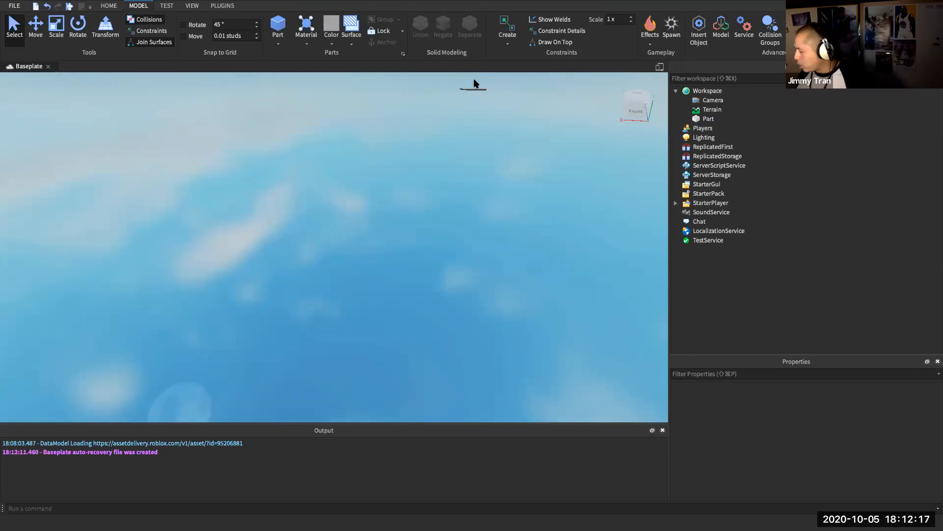
{"action": "left_click", "coordinate": [695, 122]}
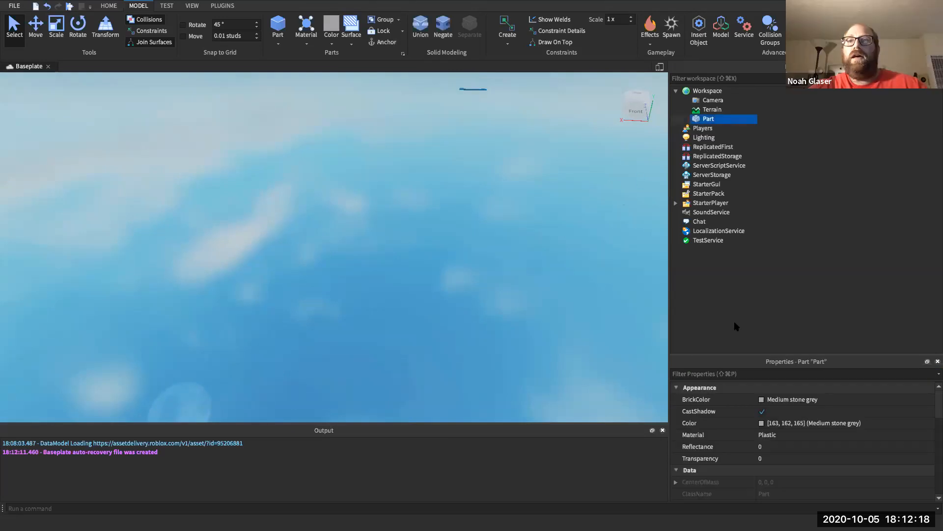
- Filter Properties for Pos and then Size to check the part's values
{"action": "left_click", "coordinate": [729, 373]}
{"action": "type", "text": "Po"}
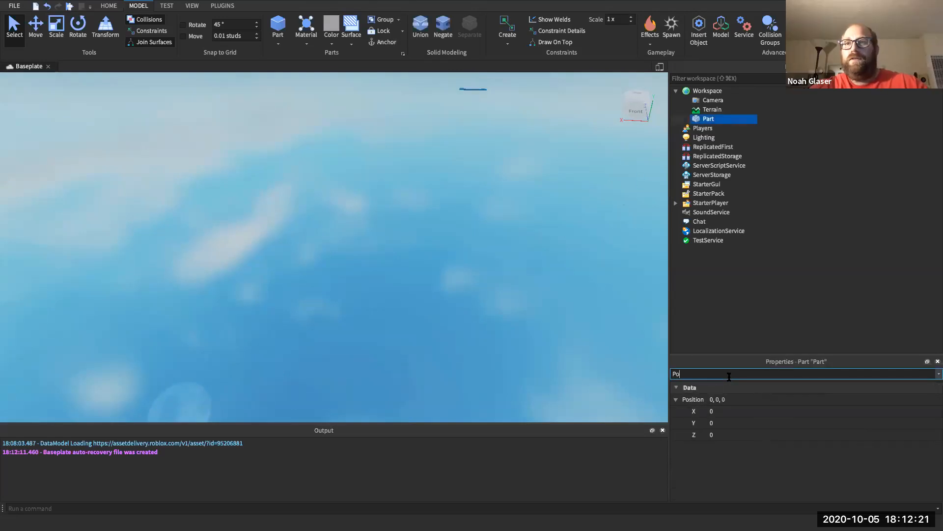
{"action": "type", "text": "s"}
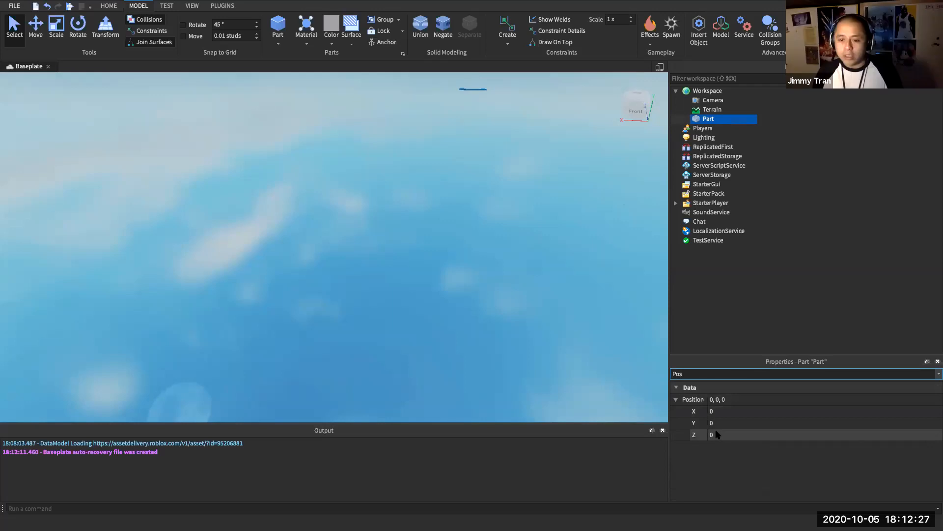
{"action": "key", "text": "BackSpace"}
{"action": "key", "text": "BackSpace"}
{"action": "key", "text": "BackSpace"}
{"action": "type", "text": "Size"}
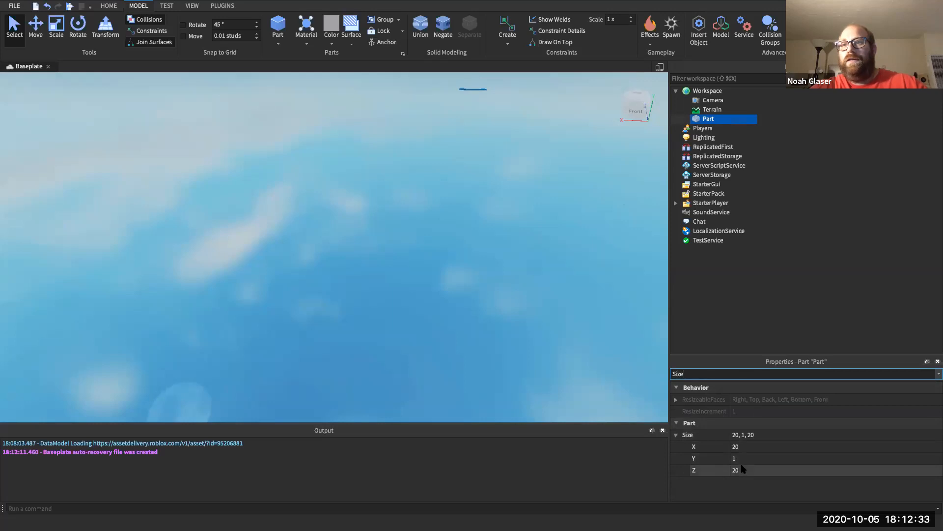
{"action": "left_click", "coordinate": [676, 435]}
{"action": "left_click", "coordinate": [676, 435]}
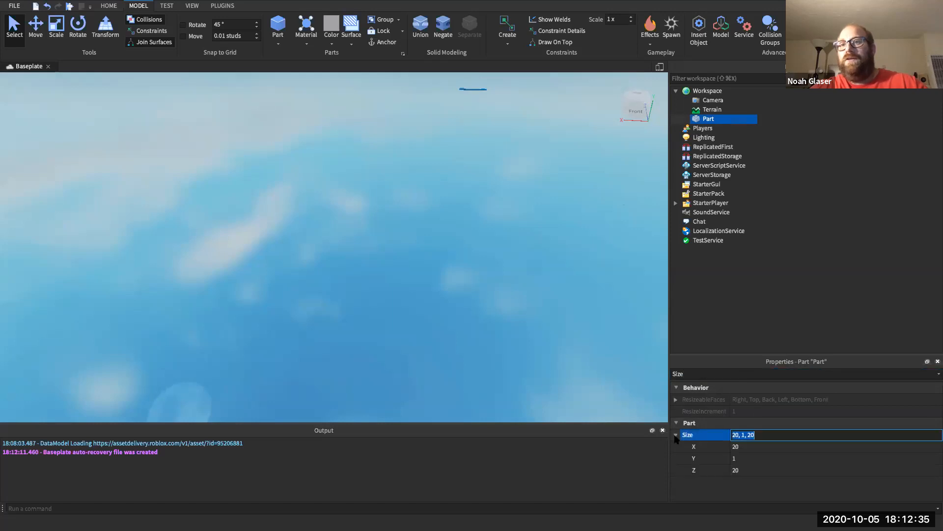
- Reselect Part in Explorer and frame it in the 3-D view with F
{"action": "double_click", "coordinate": [702, 120]}
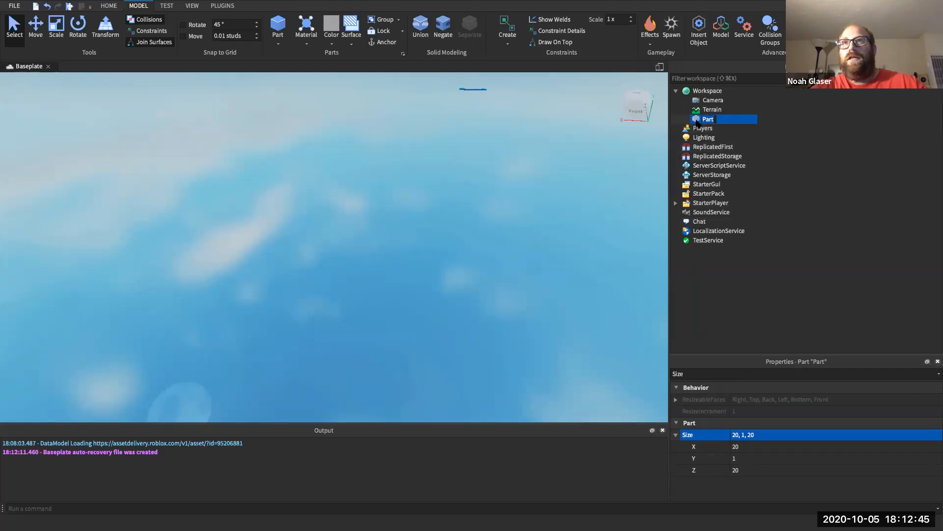
{"action": "left_click", "coordinate": [760, 136]}
{"action": "left_click", "coordinate": [698, 119]}
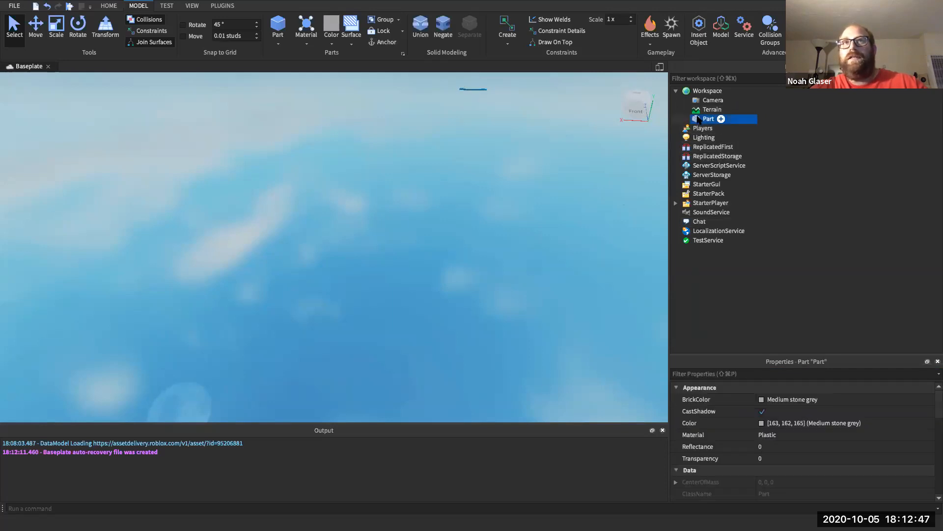
{"action": "key", "text": "f"}
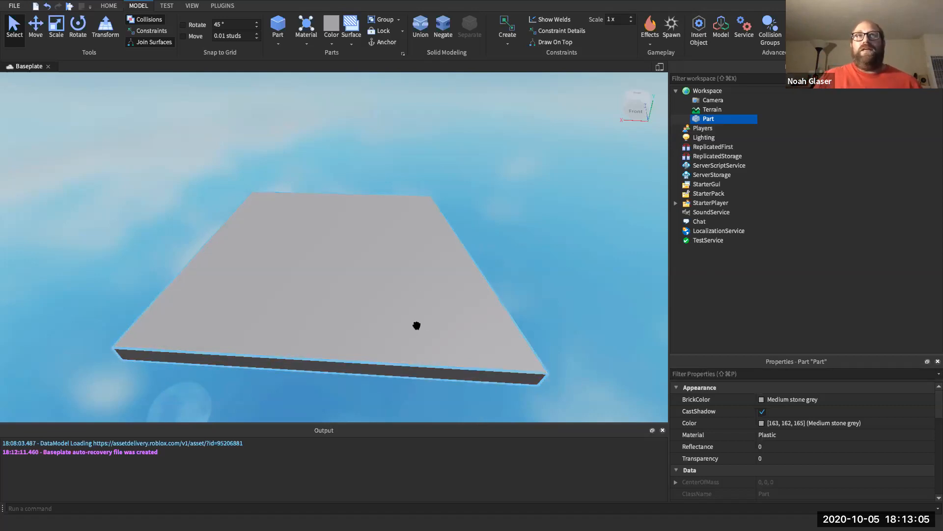
- Scroll Properties down to Behavior and tick the Part's Anchored checkbox
{"action": "left_click", "coordinate": [688, 371]}
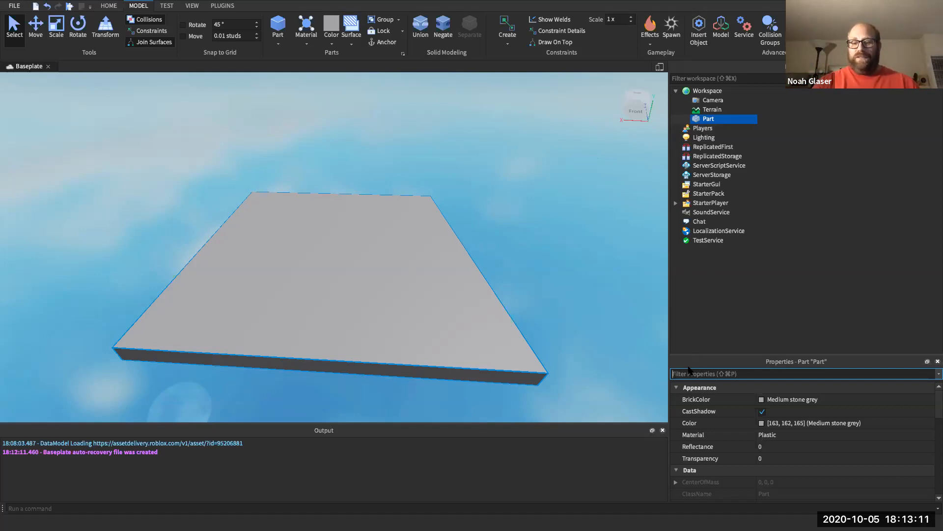
{"action": "type", "text": "Anc"}
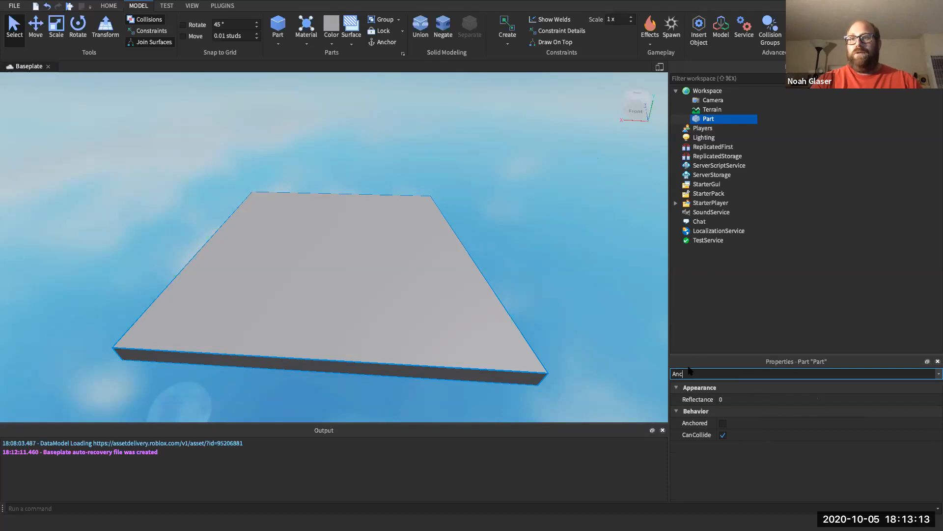
{"action": "key", "text": "BackSpace"}
{"action": "key", "text": "BackSpace"}
{"action": "key", "text": "BackSpace"}
{"action": "scroll", "coordinate": [704, 460], "scroll_direction": "down", "scroll_amount": 5}
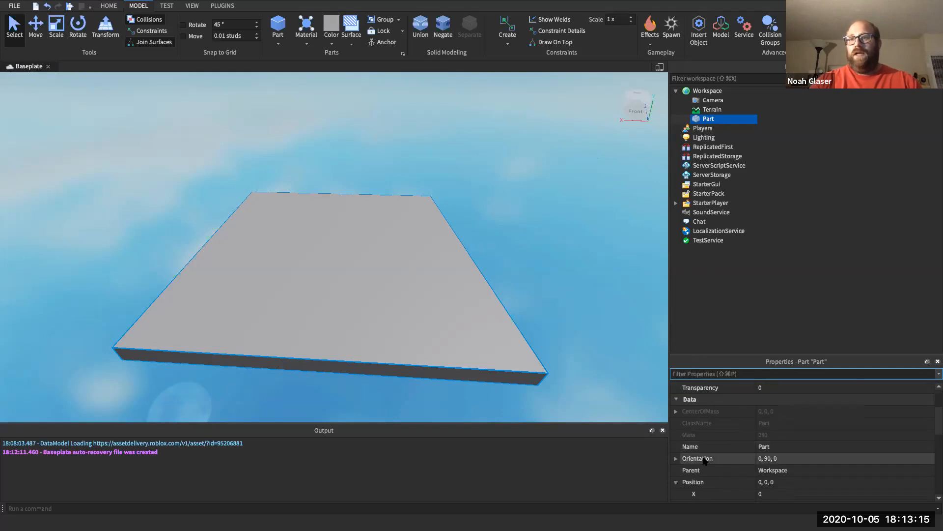
{"action": "scroll", "coordinate": [704, 461], "scroll_direction": "down", "scroll_amount": 3}
{"action": "scroll", "coordinate": [704, 460], "scroll_direction": "down", "scroll_amount": 4}
{"action": "left_click", "coordinate": [762, 446]}
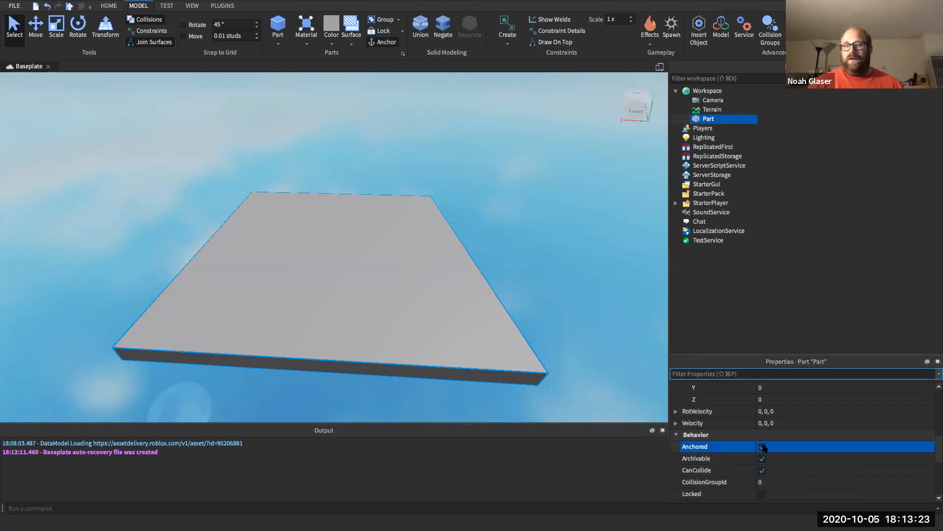
- Use Rename from the Part's Explorer context menu to name it 'Base'
{"action": "right_click", "coordinate": [711, 123]}
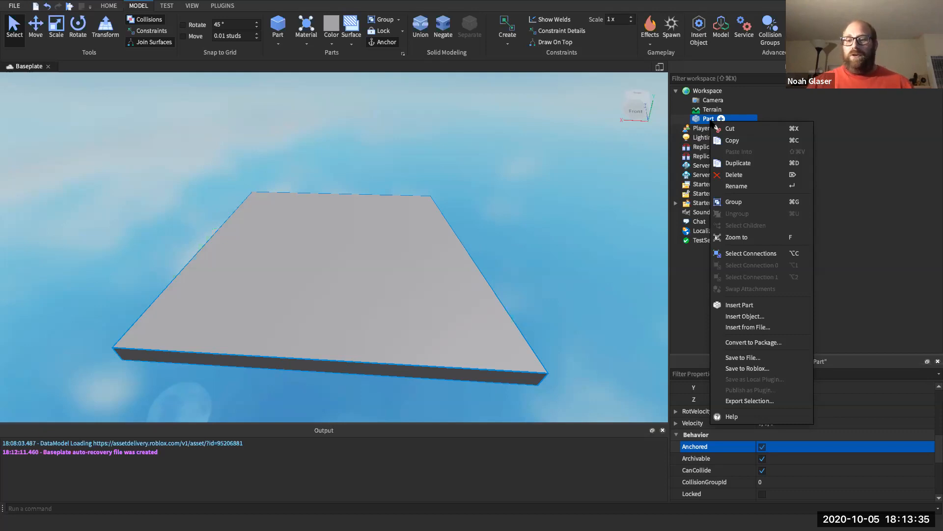
{"action": "left_click", "coordinate": [736, 186]}
{"action": "type", "text": "Bas3"}
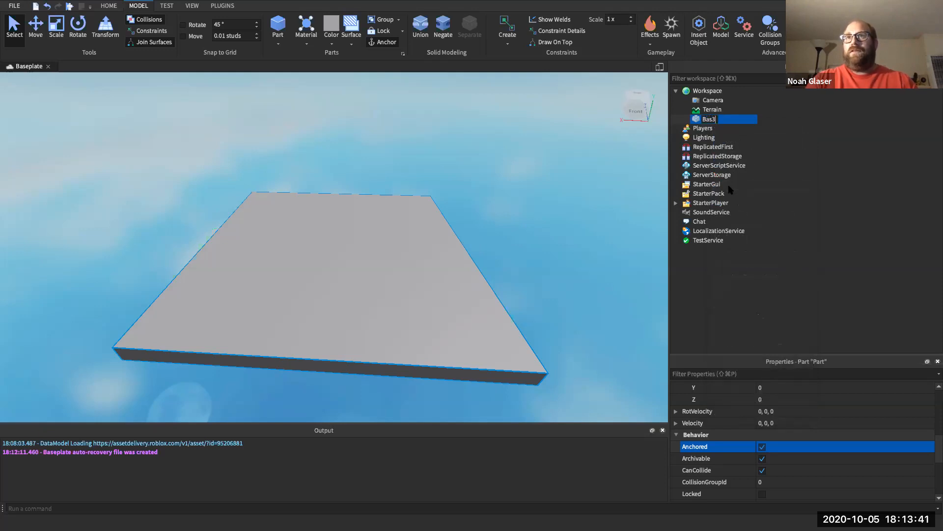
{"action": "key", "text": "BackSpace"}
{"action": "key", "text": "Return"}
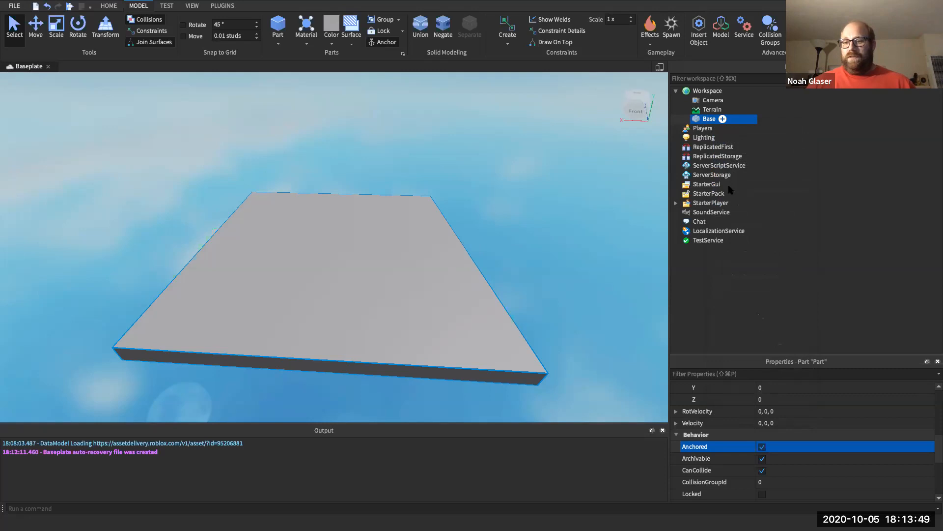
{"action": "right_click", "coordinate": [707, 120]}
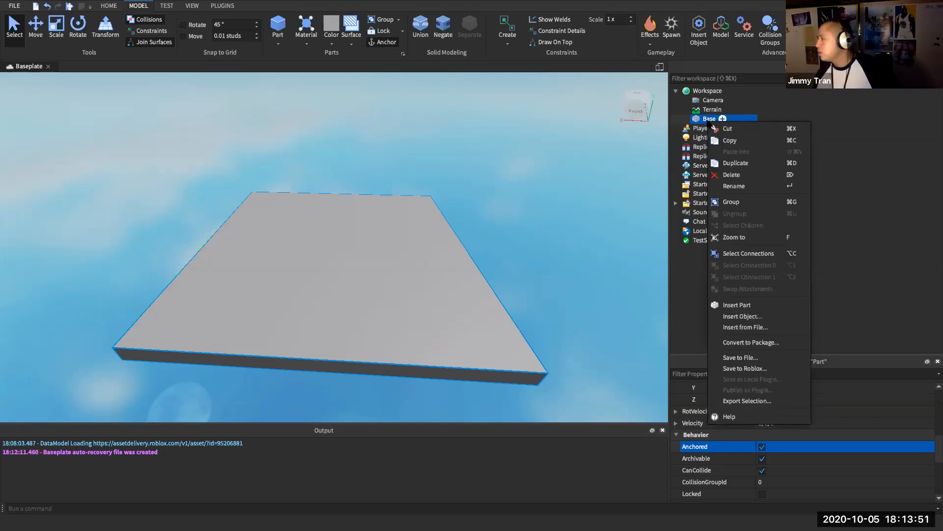
{"action": "left_click", "coordinate": [706, 121]}
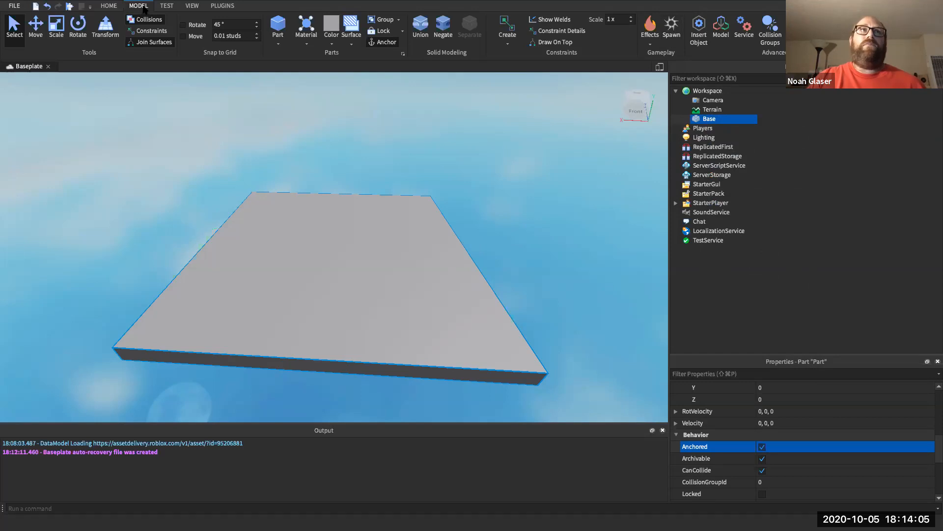
{"action": "left_click", "coordinate": [671, 29]}
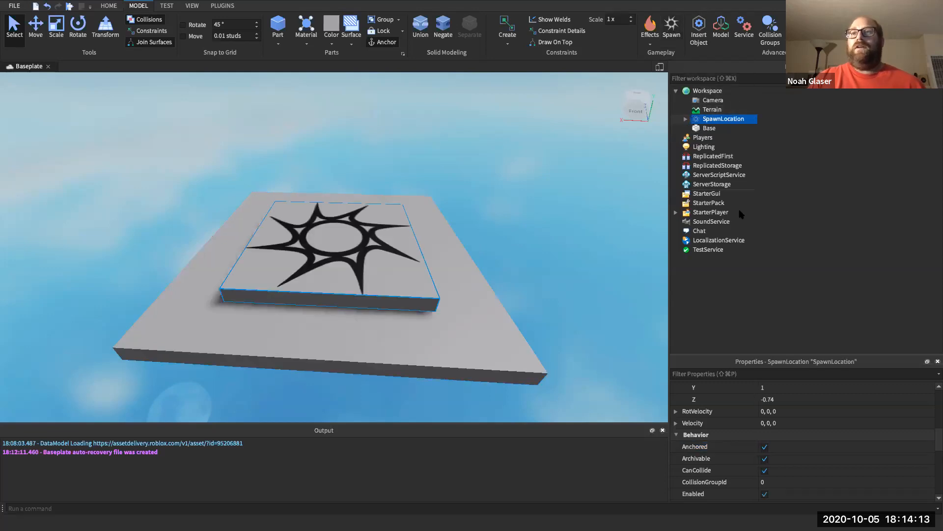
{"action": "left_click", "coordinate": [752, 374]}
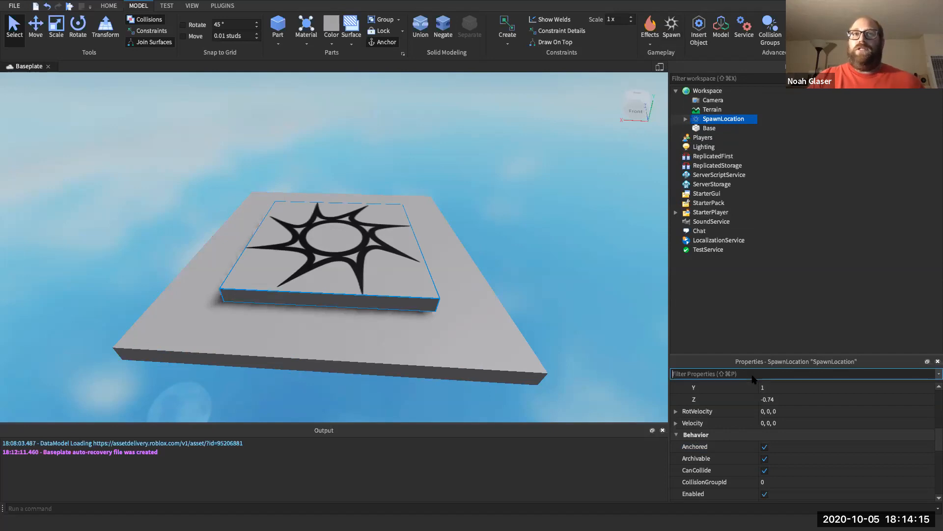
{"action": "type", "text": "Pos"}
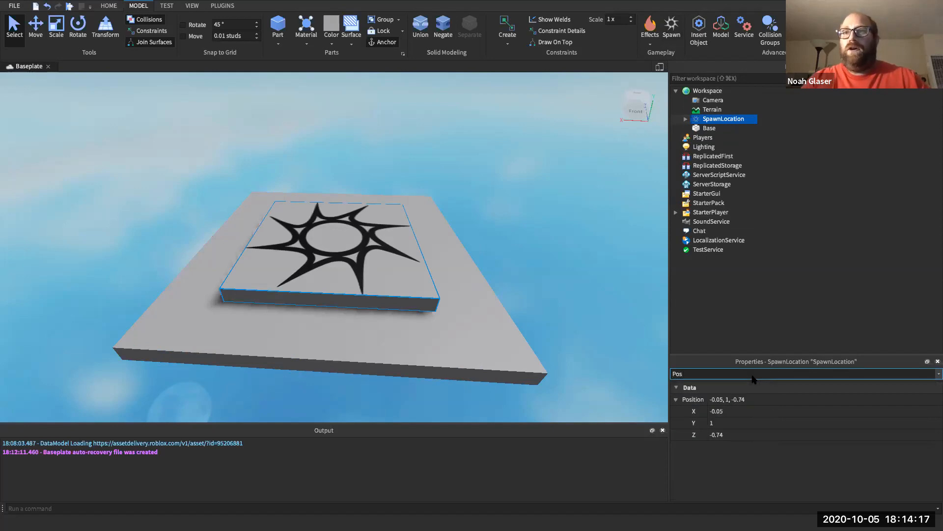
{"action": "left_click", "coordinate": [732, 411]}
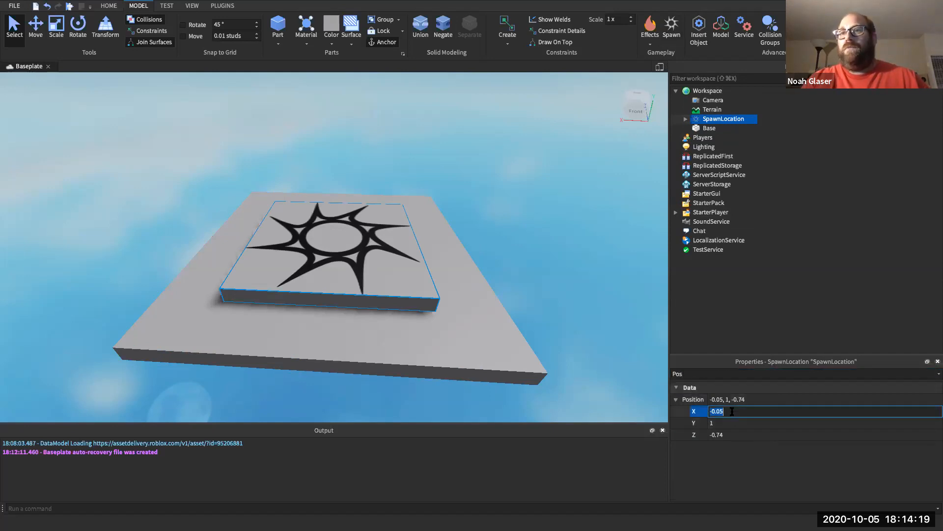
{"action": "type", "text": "0"}
{"action": "left_click", "coordinate": [722, 434]}
{"action": "type", "text": "0"}
{"action": "key", "text": "Return"}
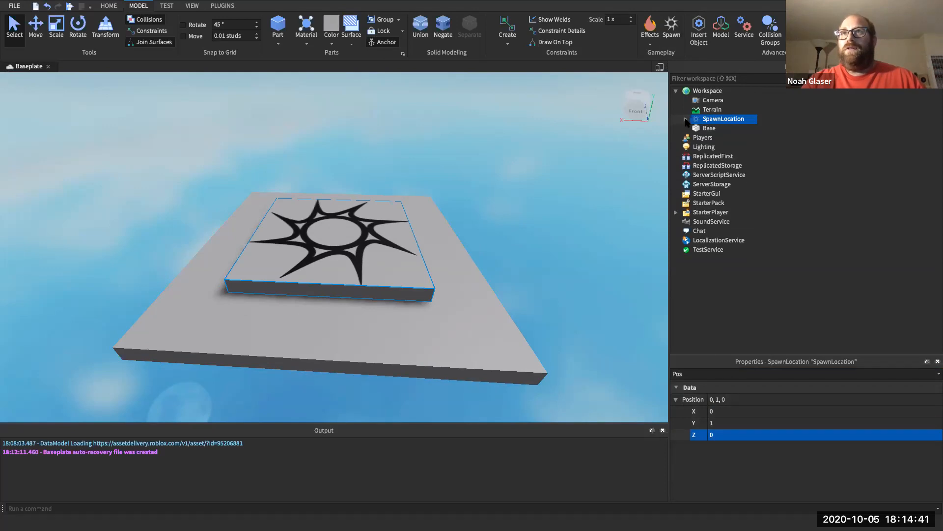
{"action": "mouse_move", "coordinate": [710, 122]}
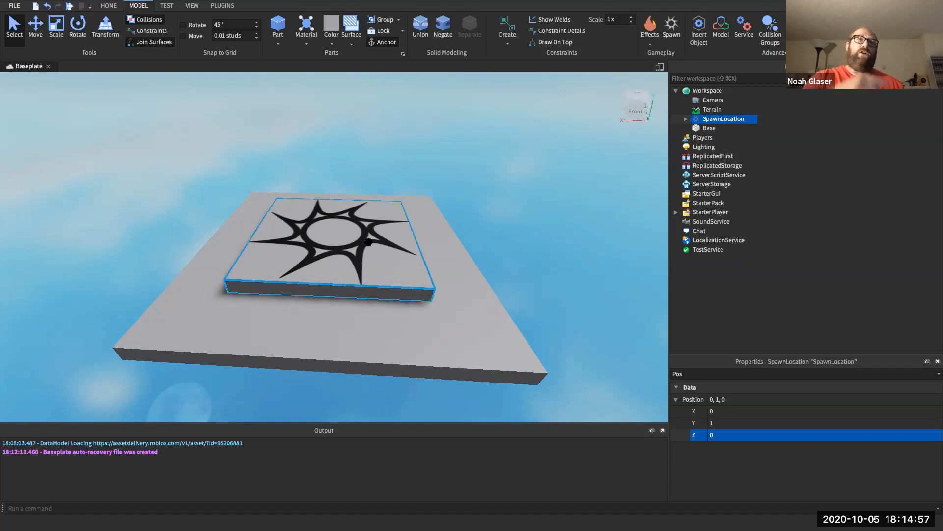
- Start Play, steer the avatar with the arrow keys around the spawn pad, off the edge and back, then Stop
{"action": "left_click", "coordinate": [69, 6]}
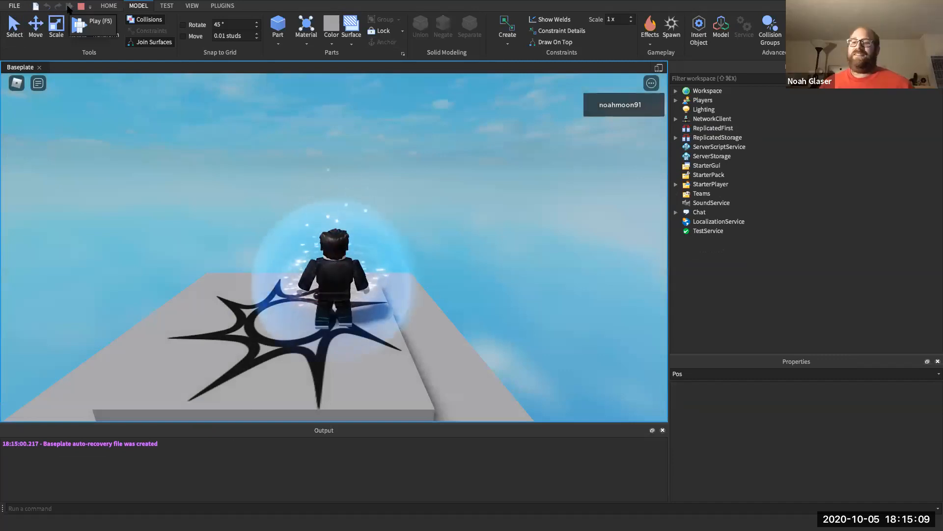
{"action": "key", "text": "Right"}
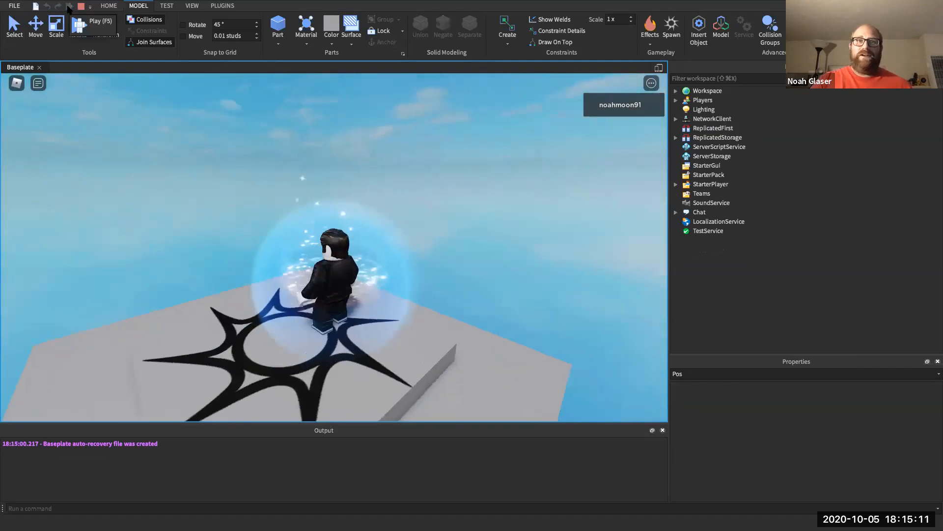
{"action": "key", "text": "Up"}
{"action": "key", "text": "Right"}
{"action": "key", "text": "Down"}
{"action": "key", "text": "Up"}
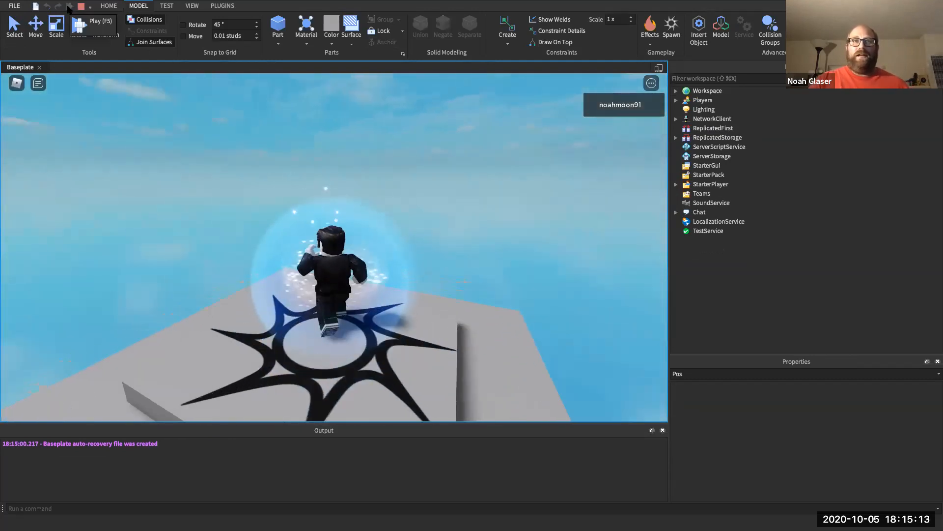
{"action": "key", "text": "Right"}
{"action": "key", "text": "Up"}
{"action": "key", "text": "Right"}
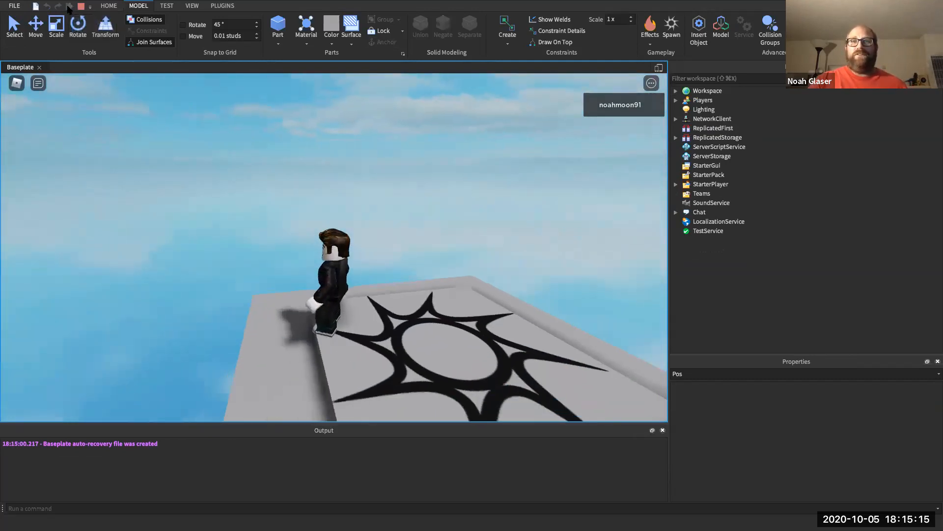
{"action": "key", "text": "Right"}
{"action": "key", "text": "Up"}
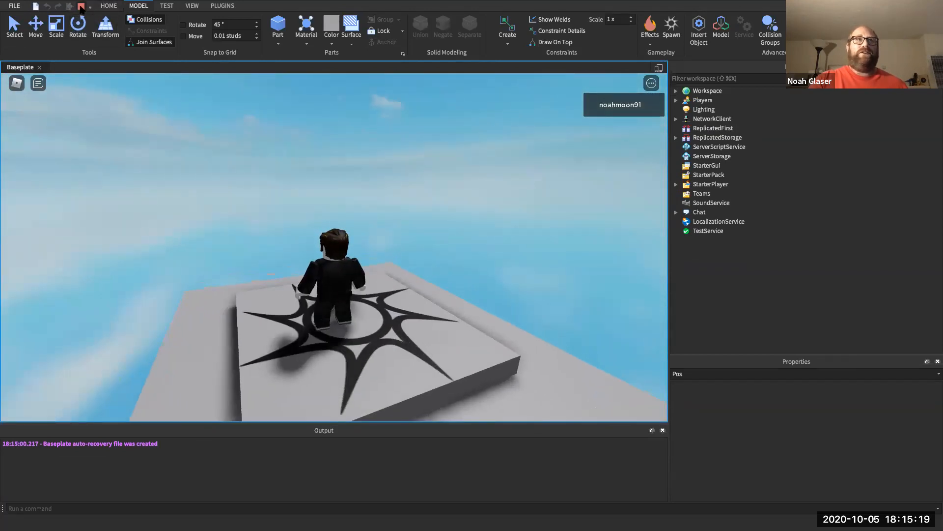
{"action": "left_click", "coordinate": [81, 8]}
- Filter Properties by 'size' and set the SpawnLocation's Size X and Z to 5
{"action": "left_click", "coordinate": [710, 376]}
{"action": "key", "text": "BackSpace"}
{"action": "key", "text": "BackSpace"}
{"action": "key", "text": "BackSpace"}
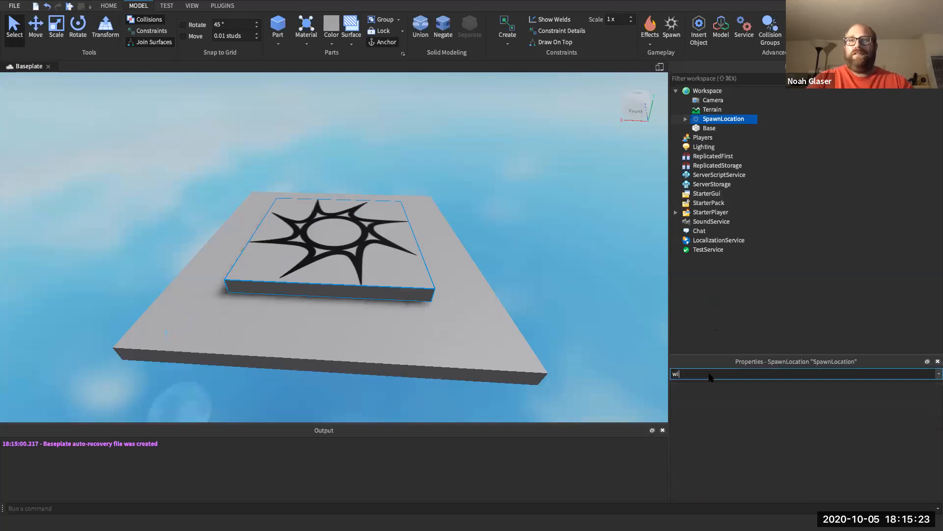
{"action": "type", "text": "size"}
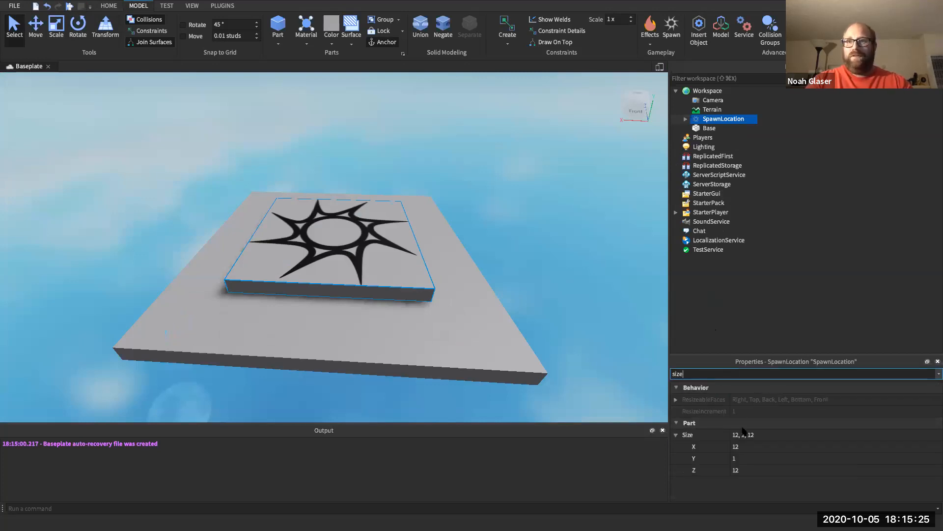
{"action": "left_click", "coordinate": [745, 446]}
{"action": "type", "text": "5"}
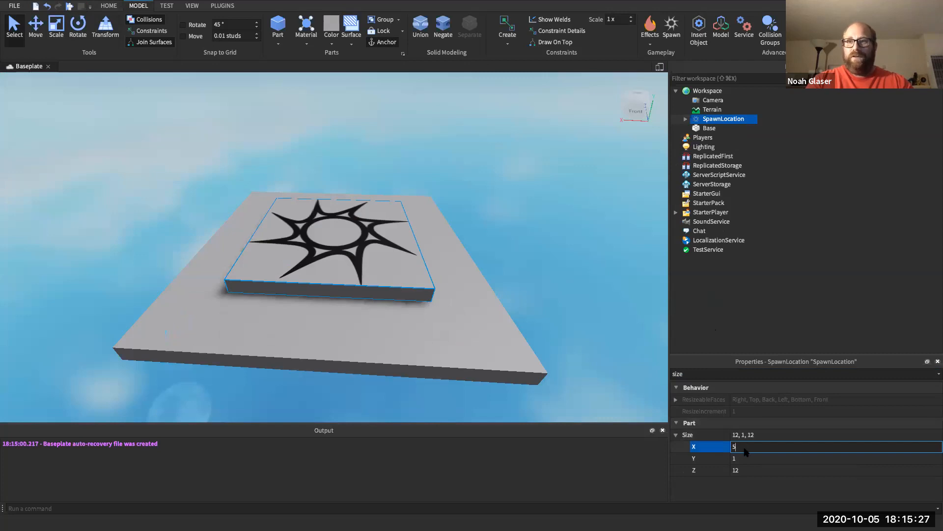
{"action": "key", "text": "Return"}
{"action": "left_click", "coordinate": [742, 470]}
{"action": "type", "text": "5"}
{"action": "key", "text": "Return"}
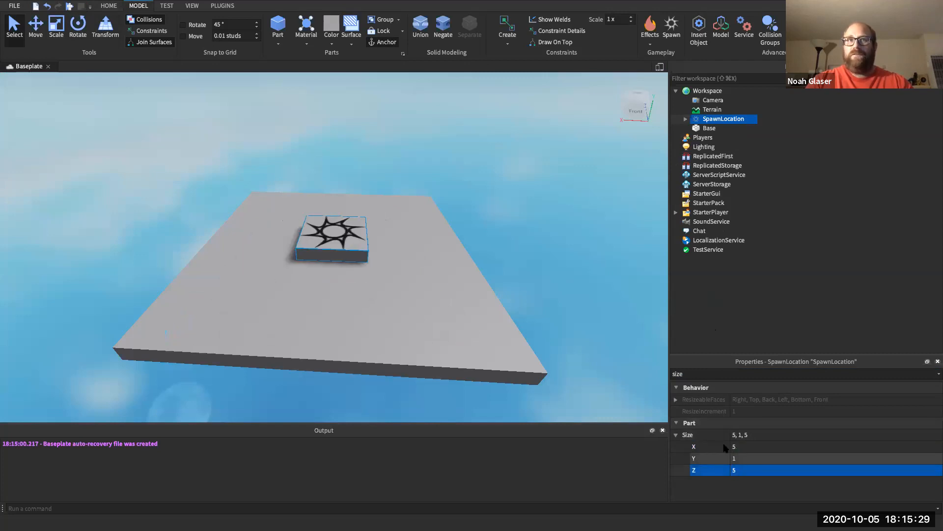
{"action": "left_click", "coordinate": [735, 374]}
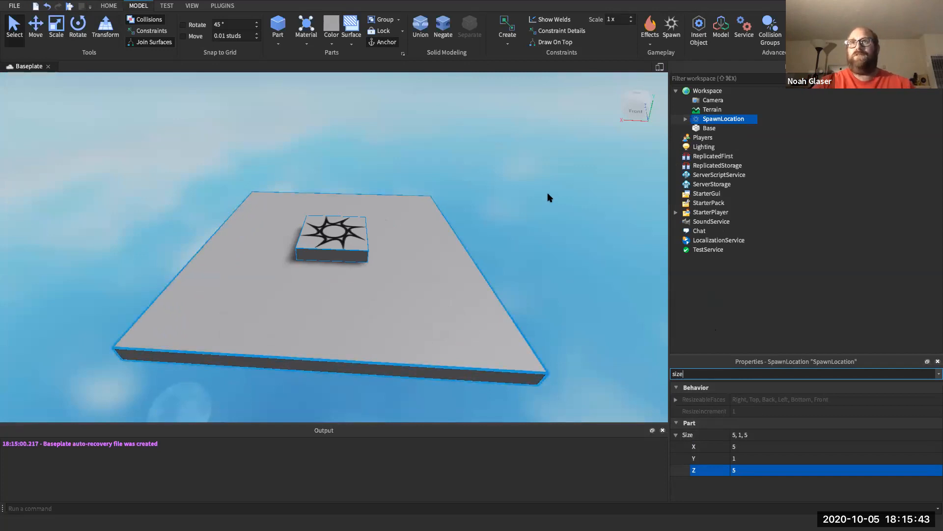
- Select Base in Explorer and confirm its name unchanged
{"action": "left_click", "coordinate": [721, 129]}
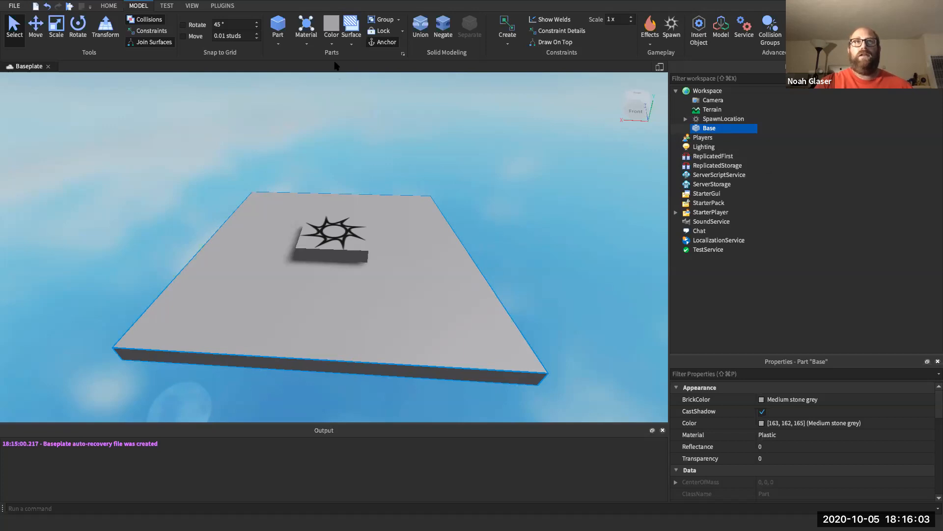
{"action": "double_click", "coordinate": [704, 128]}
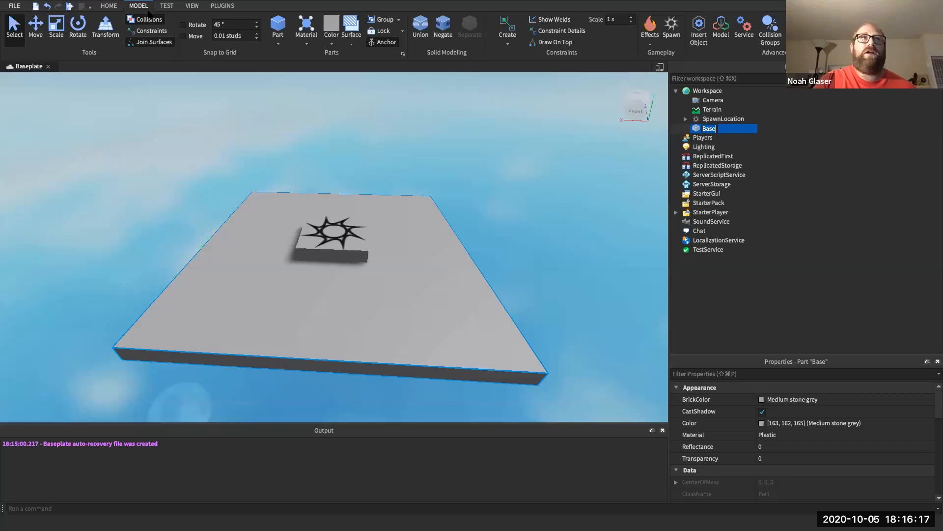
{"action": "key", "text": "Return"}
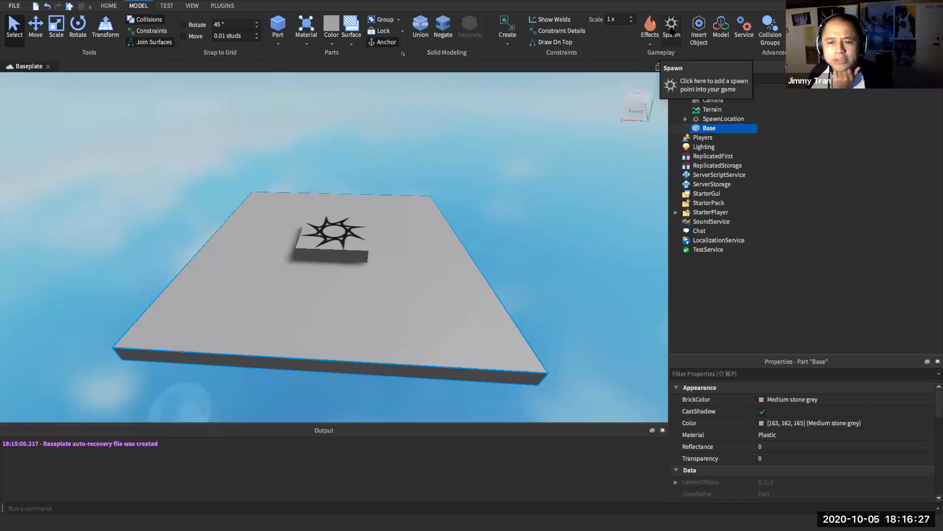
- Collapse the ribbon via the MODEL tab for a larger 3D view, then reopen it briefly
{"action": "double_click", "coordinate": [143, 7]}
{"action": "left_click", "coordinate": [143, 7]}
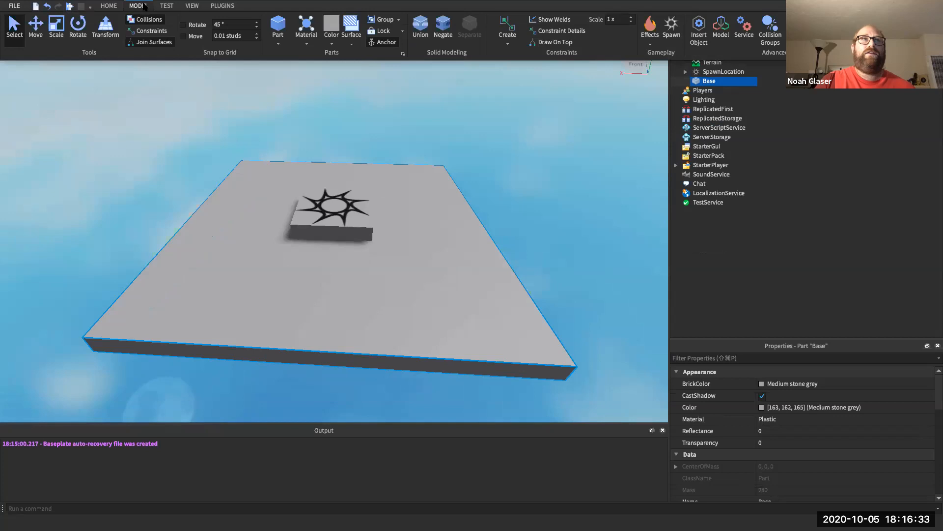
{"action": "mouse_move", "coordinate": [478, 5]}
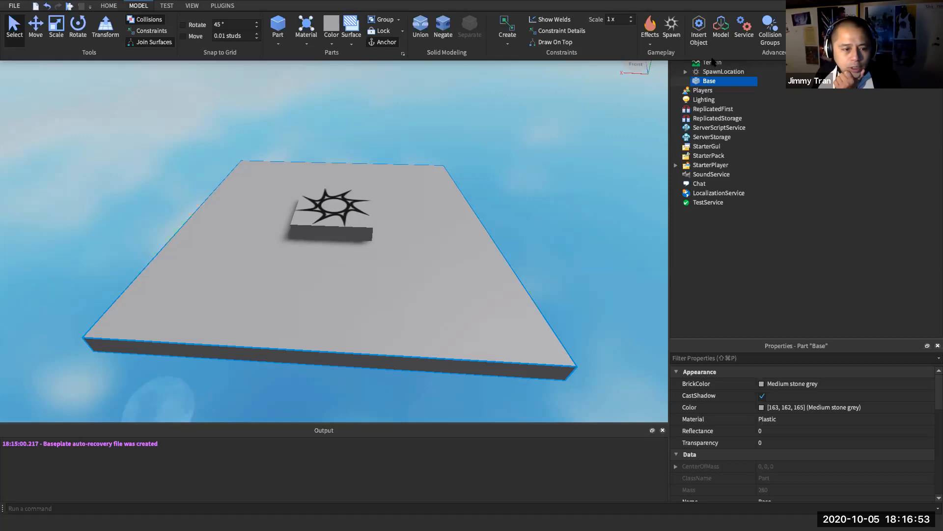
- Select SpawnLocation and confirm its Position reads 0, 1, 0
{"action": "left_click", "coordinate": [711, 74]}
{"action": "left_click", "coordinate": [718, 72]}
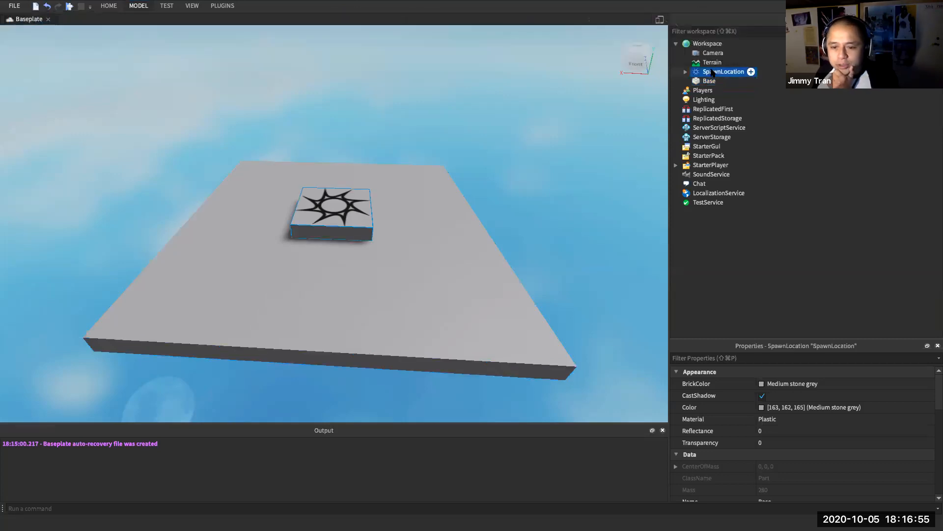
{"action": "left_click", "coordinate": [707, 357]}
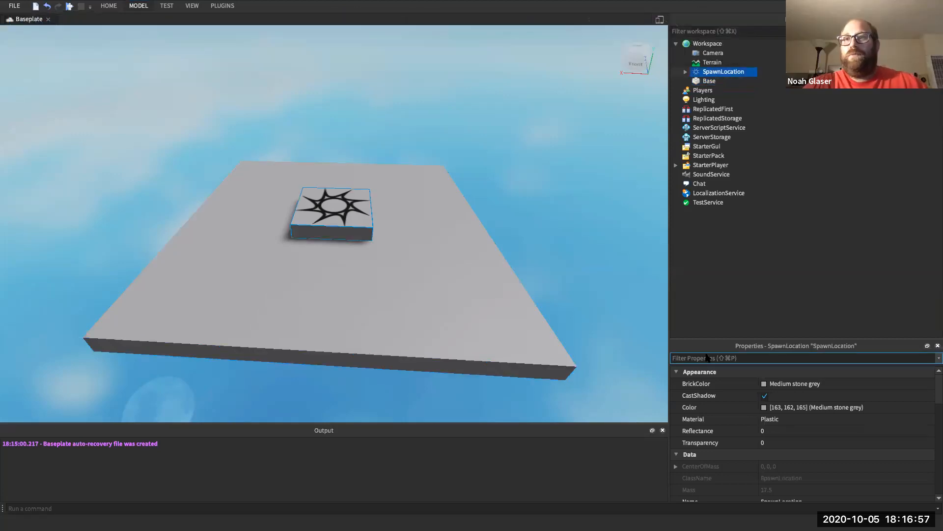
{"action": "type", "text": "Pos"}
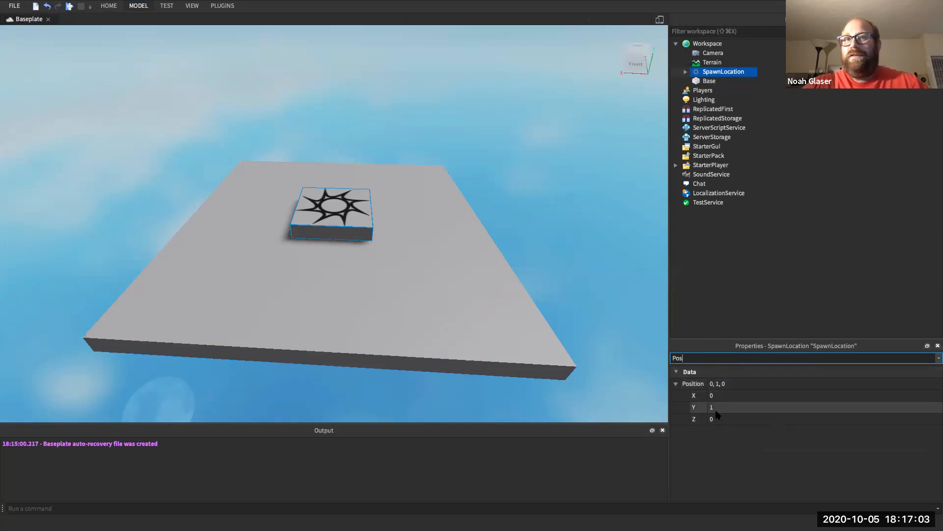
- Confirm the spawn pad's Size is 5, 1, 5 without changing it, then reselect SpawnLocation
{"action": "double_click", "coordinate": [708, 358]}
{"action": "type", "text": "Siz"}
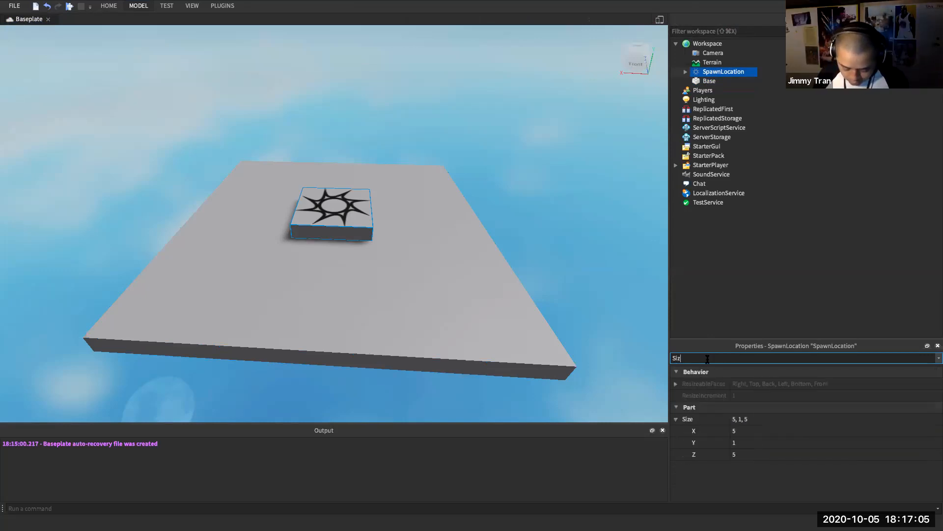
{"action": "type", "text": "e"}
{"action": "left_click", "coordinate": [735, 431]}
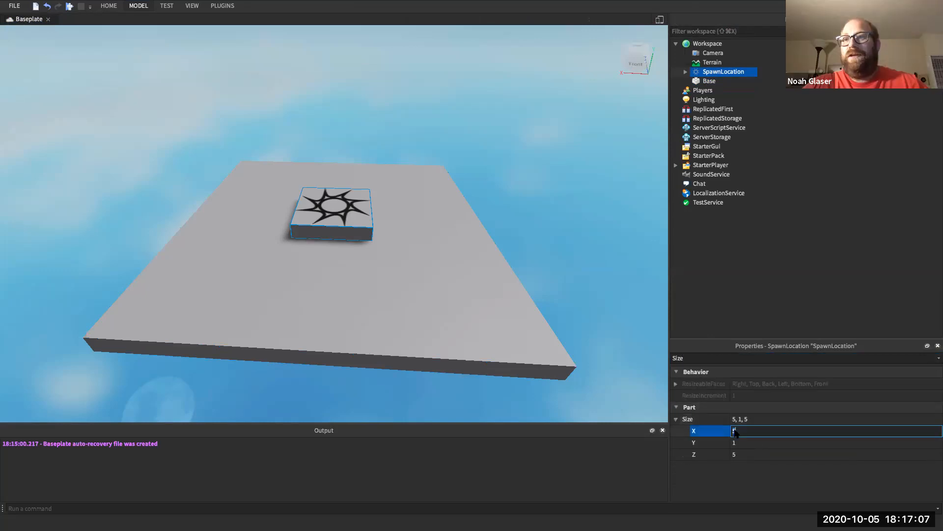
{"action": "left_click", "coordinate": [740, 455]}
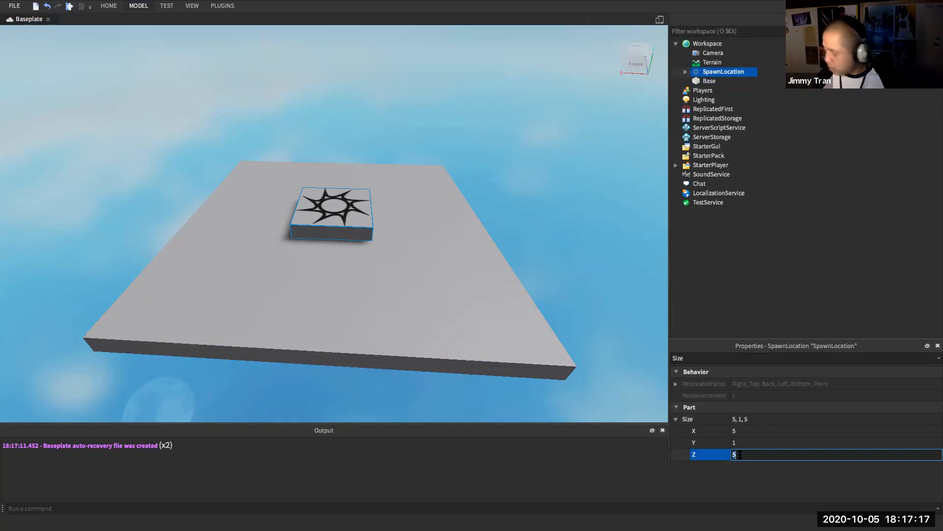
{"action": "left_click", "coordinate": [696, 81]}
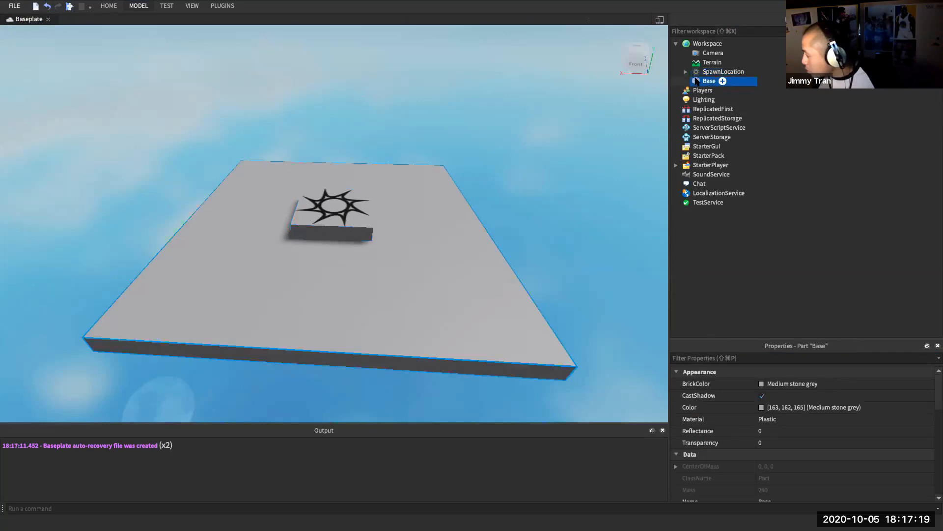
{"action": "left_click", "coordinate": [706, 72]}
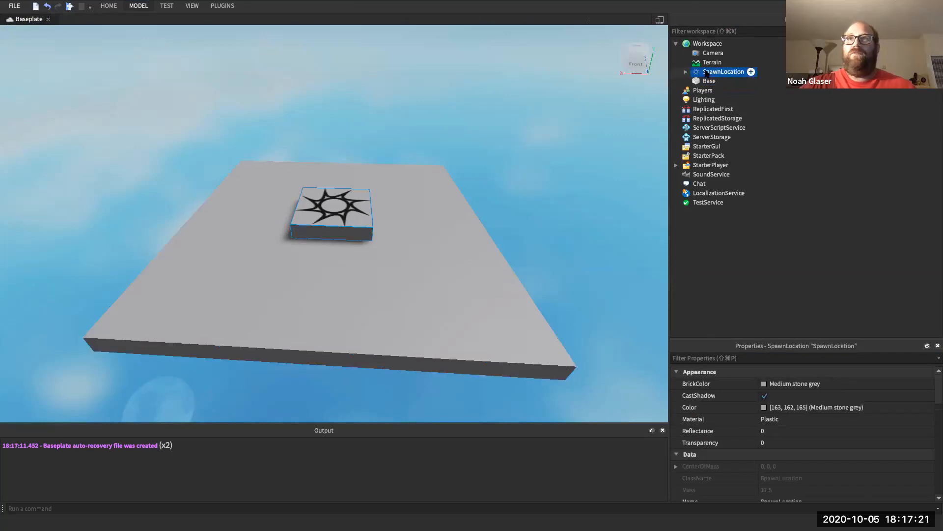
- Rename the SpawnLocation part to 'start'
{"action": "right_click", "coordinate": [706, 73]}
{"action": "left_click", "coordinate": [733, 137]}
{"action": "type", "text": "start"}
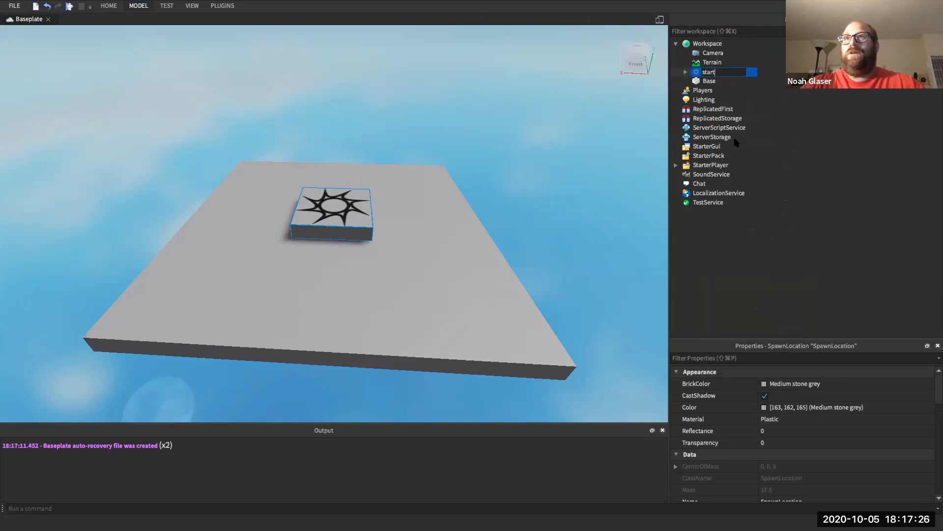
{"action": "key", "text": "Return"}
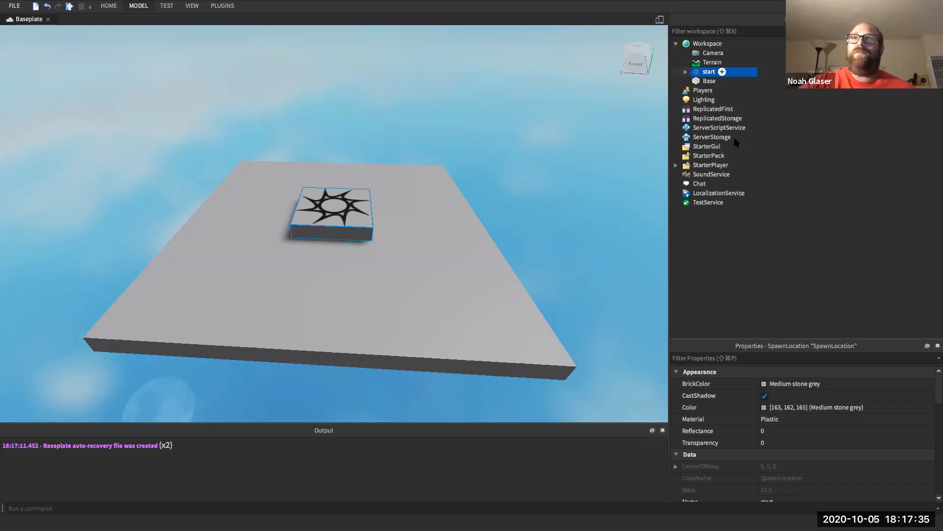
- Bring up the Insert Object list for the Base part
{"action": "left_click", "coordinate": [723, 81]}
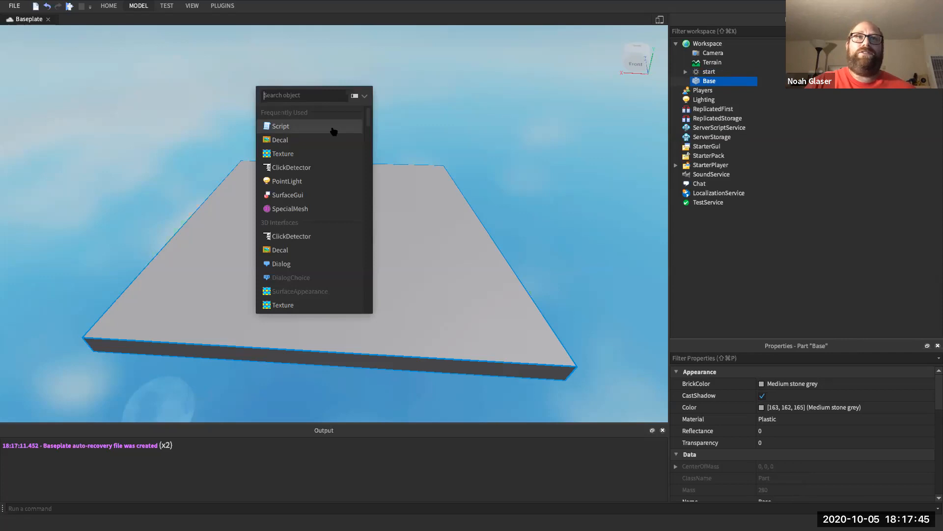
{"action": "left_click", "coordinate": [387, 70]}
{"action": "left_click", "coordinate": [722, 81]}
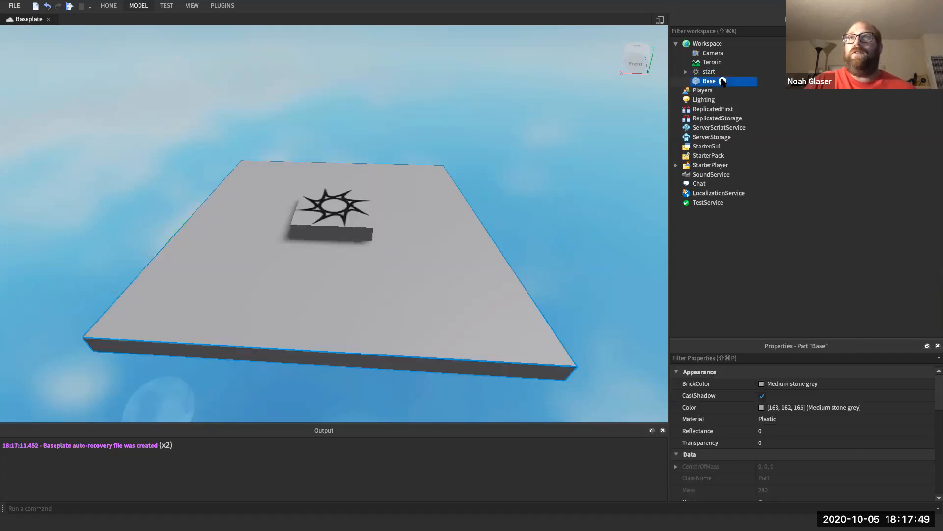
{"action": "left_click", "coordinate": [722, 81]}
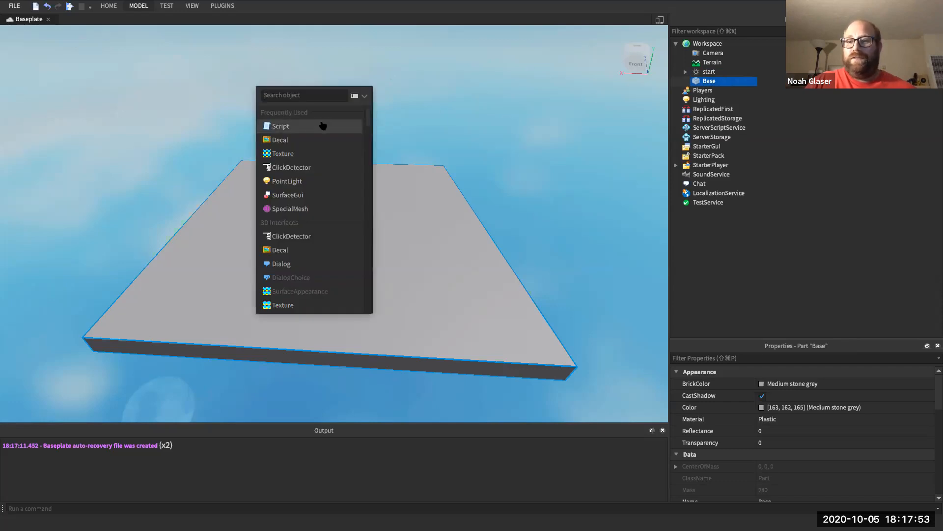
{"action": "left_click", "coordinate": [713, 81]}
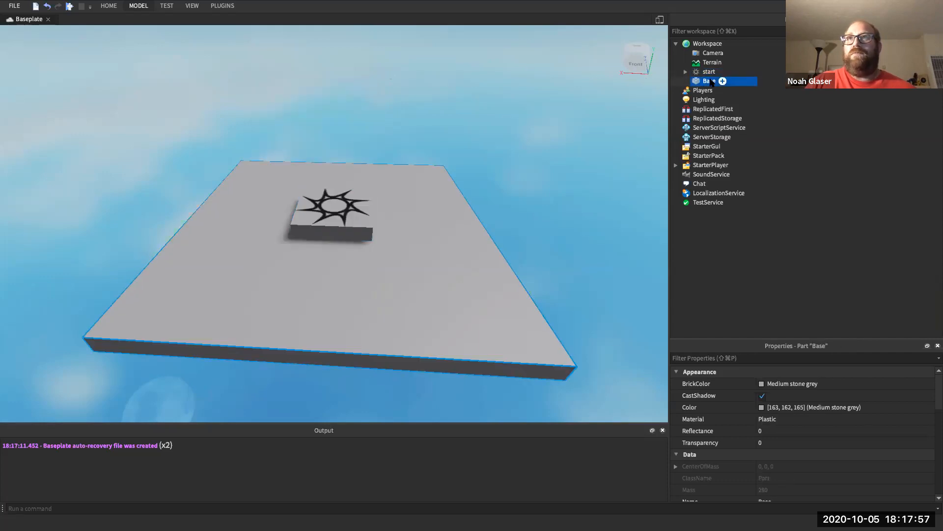
{"action": "left_click", "coordinate": [722, 82]}
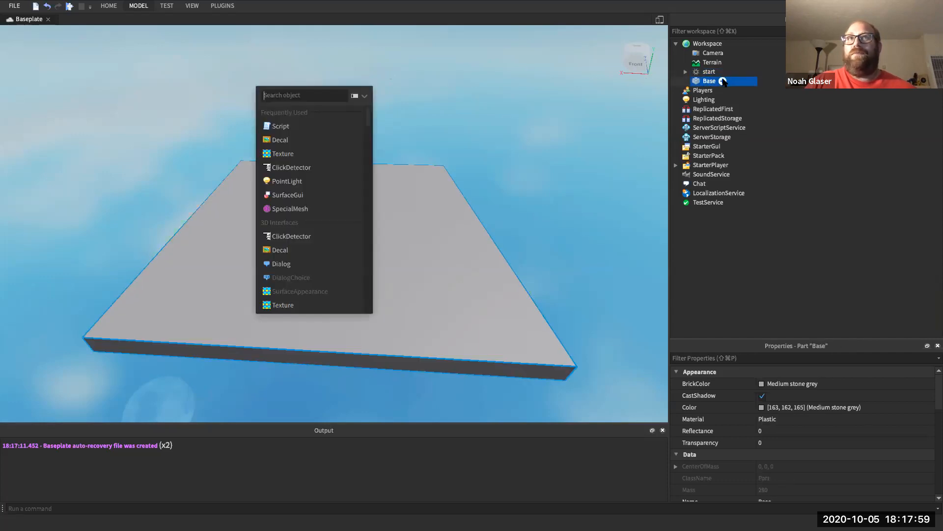
- Insert a Script into Base and rename it 'color'
{"action": "left_click", "coordinate": [328, 129]}
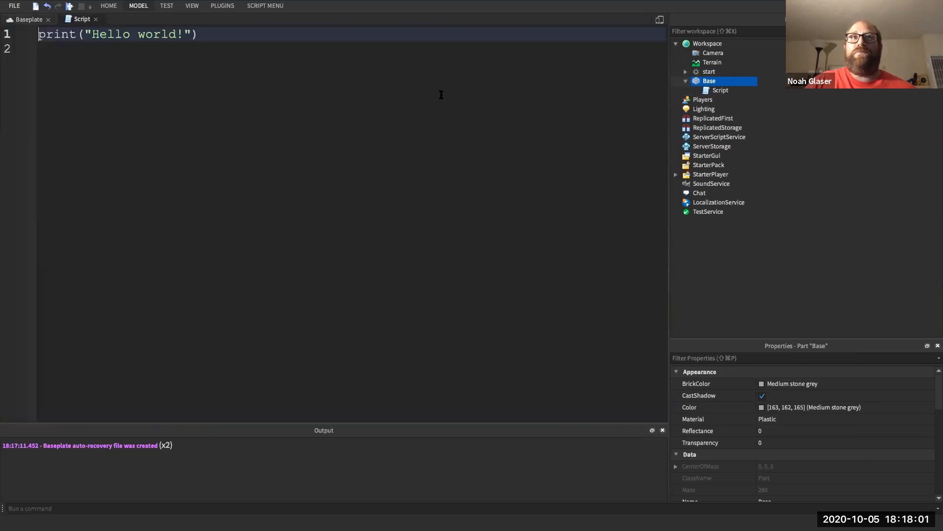
{"action": "left_click", "coordinate": [711, 93]}
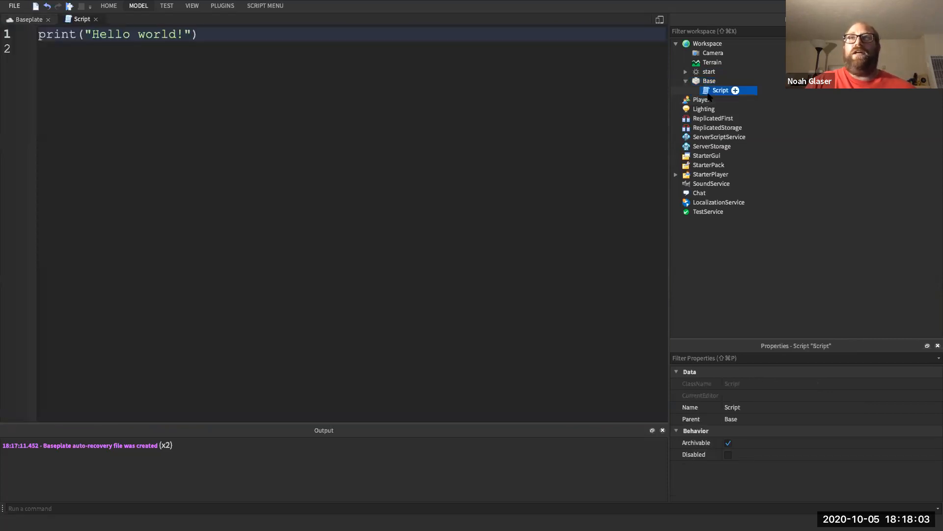
{"action": "right_click", "coordinate": [712, 93]}
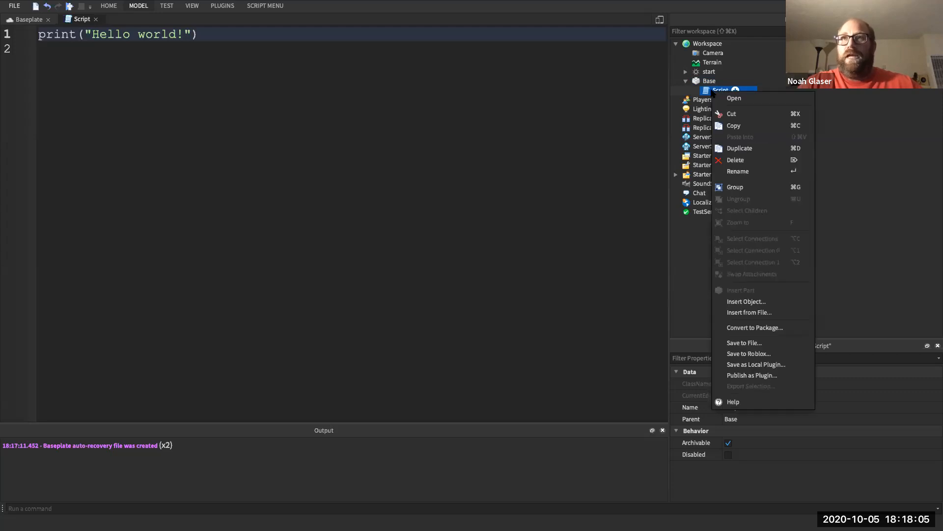
{"action": "left_click", "coordinate": [742, 170]}
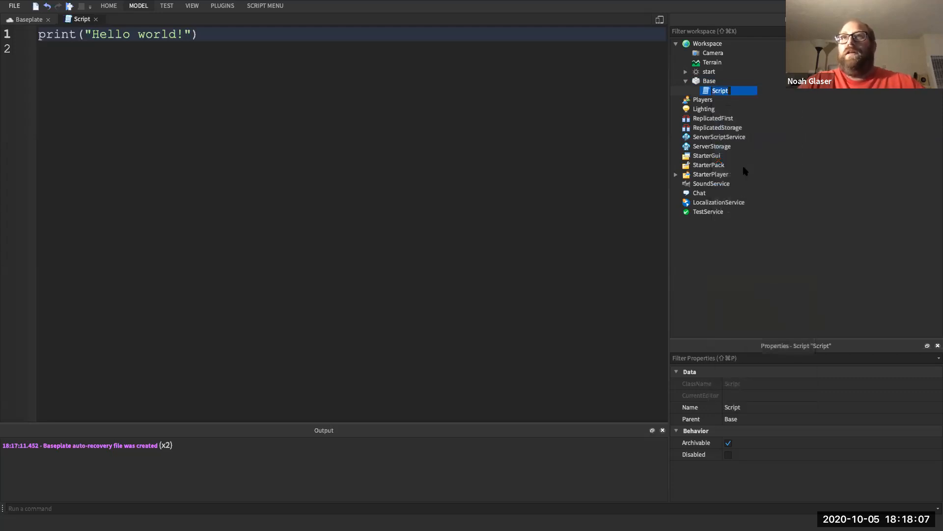
{"action": "type", "text": "color"}
{"action": "key", "text": "Return"}
- Enlarge the editor font and delete the default Hello world print line
{"action": "left_click", "coordinate": [315, 159]}
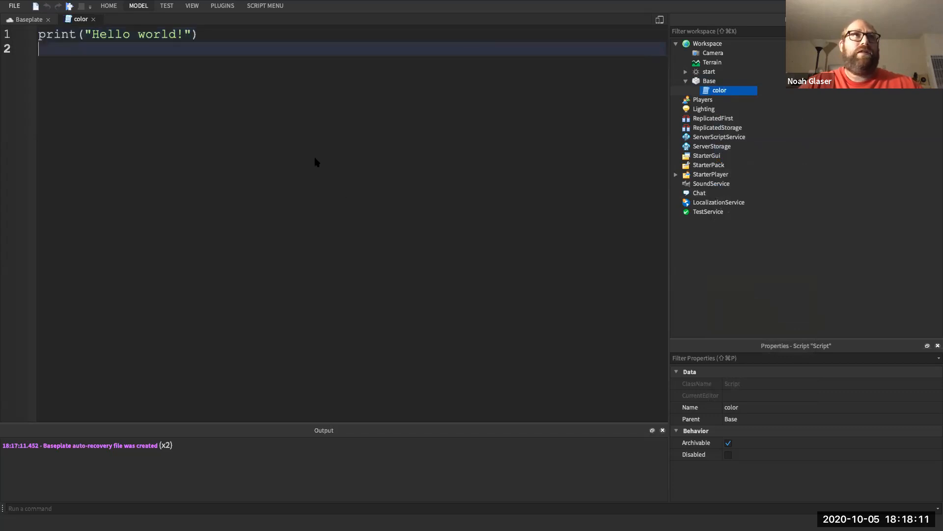
{"action": "key", "text": "super+equal"}
{"action": "key", "text": "super+equal"}
{"action": "key", "text": "super+equal"}
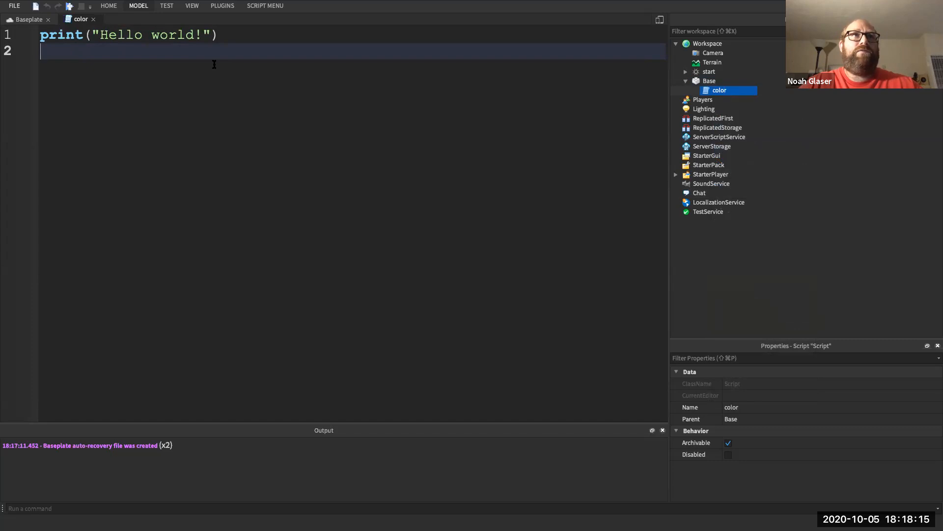
{"action": "triple_click", "coordinate": [163, 39]}
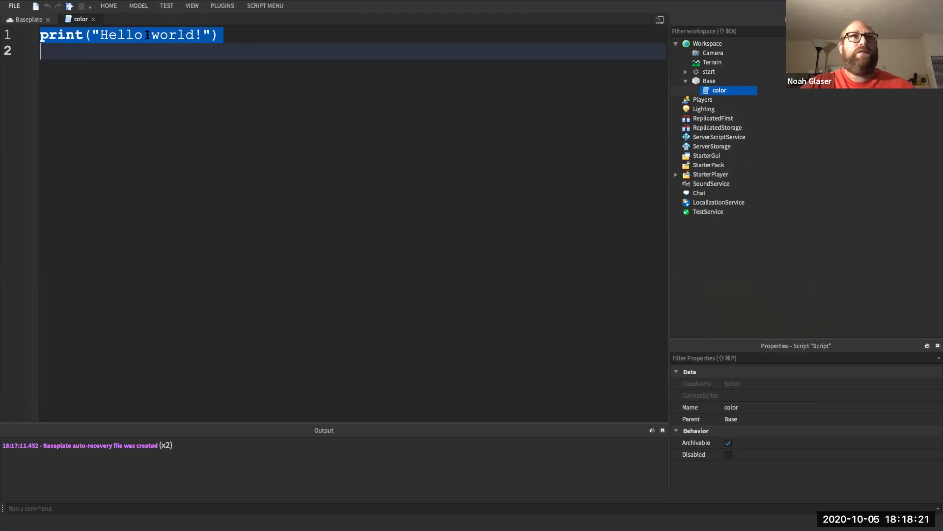
{"action": "key", "text": "BackSpace"}
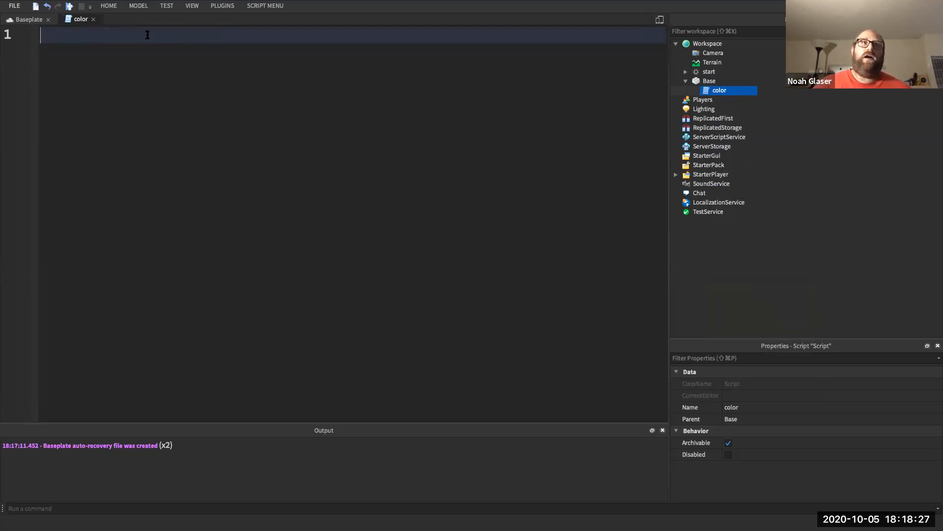
- Write 'local age = 3' on line 1 and start line 2
{"action": "type", "text": "l"}
{"action": "key", "text": "BackSpace"}
{"action": "type", "text": "local"}
{"action": "key", "text": "BackSpace"}
{"action": "key", "text": "BackSpace"}
{"action": "key", "text": "BackSpace"}
{"action": "key", "text": "BackSpace"}
{"action": "key", "text": "BackSpace"}
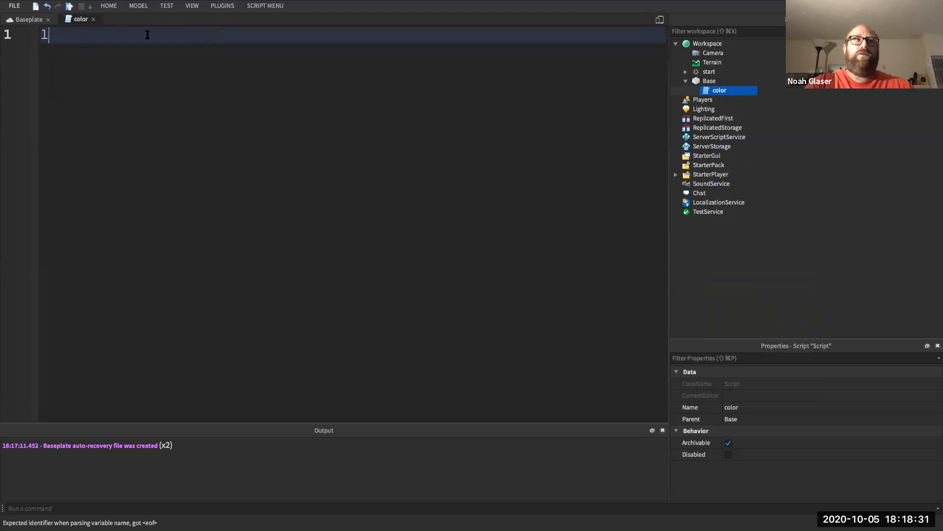
{"action": "type", "text": "lo"}
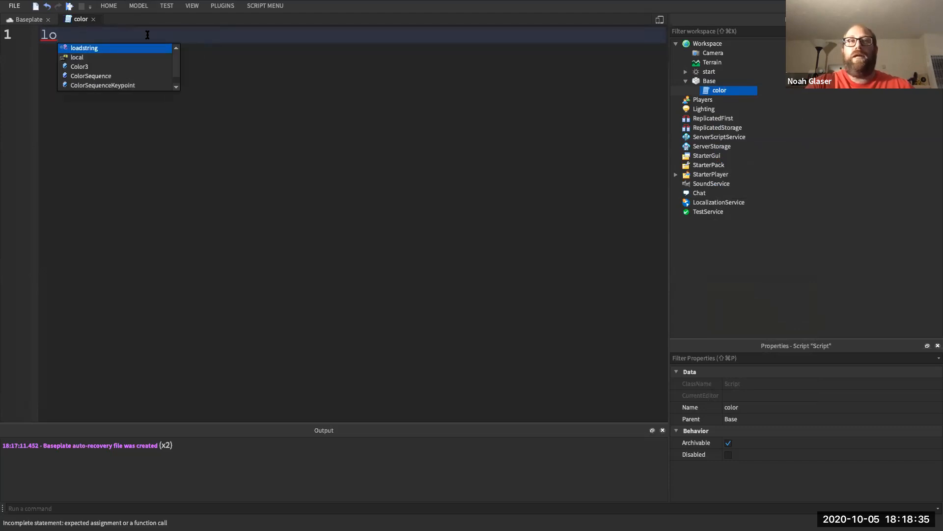
{"action": "type", "text": "cal"}
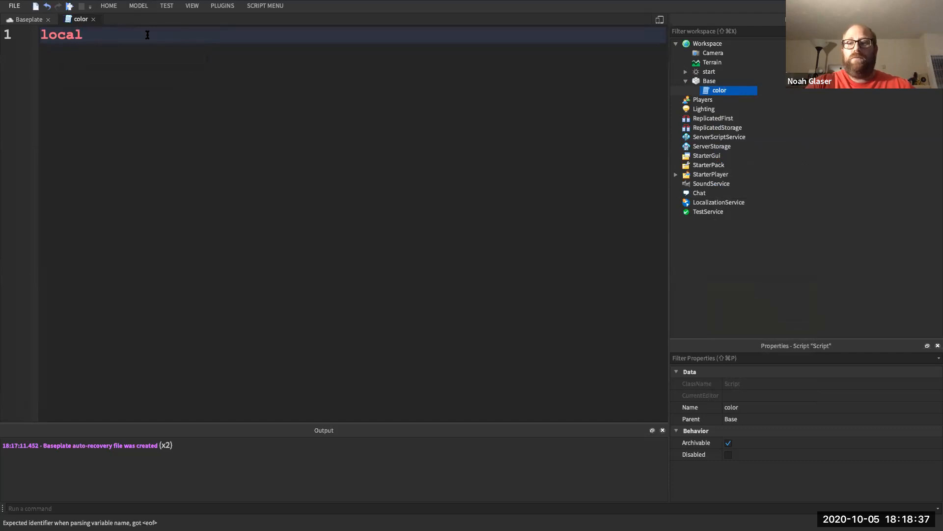
{"action": "type", "text": " na"}
{"action": "key", "text": "BackSpace"}
{"action": "key", "text": "BackSpace"}
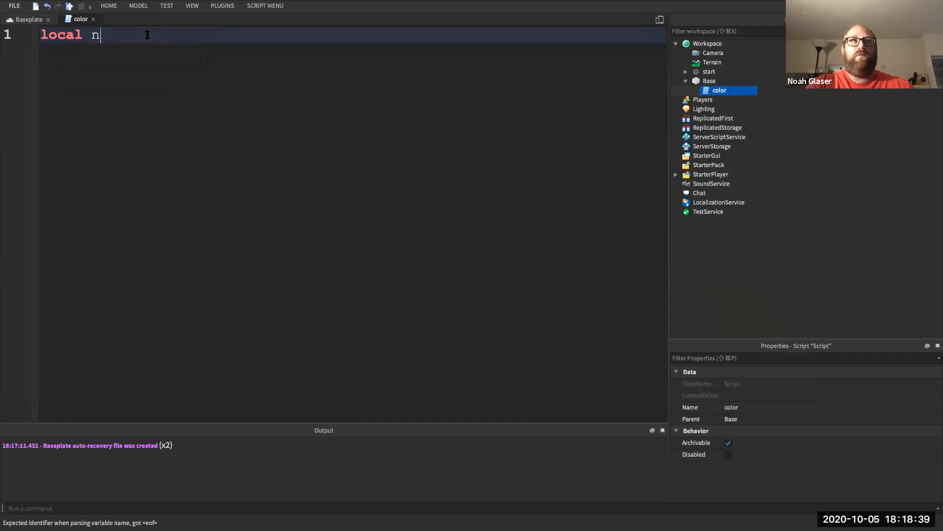
{"action": "type", "text": "age = 3"}
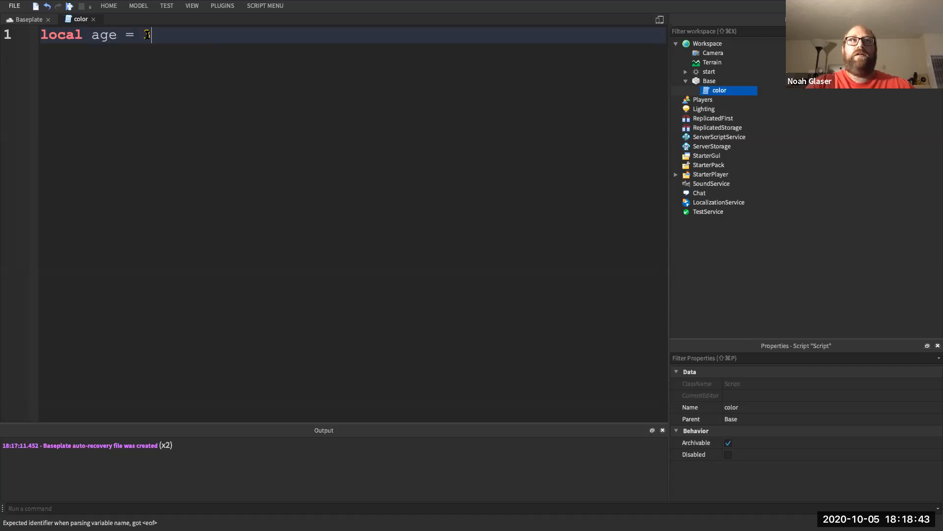
{"action": "key", "text": "Return"}
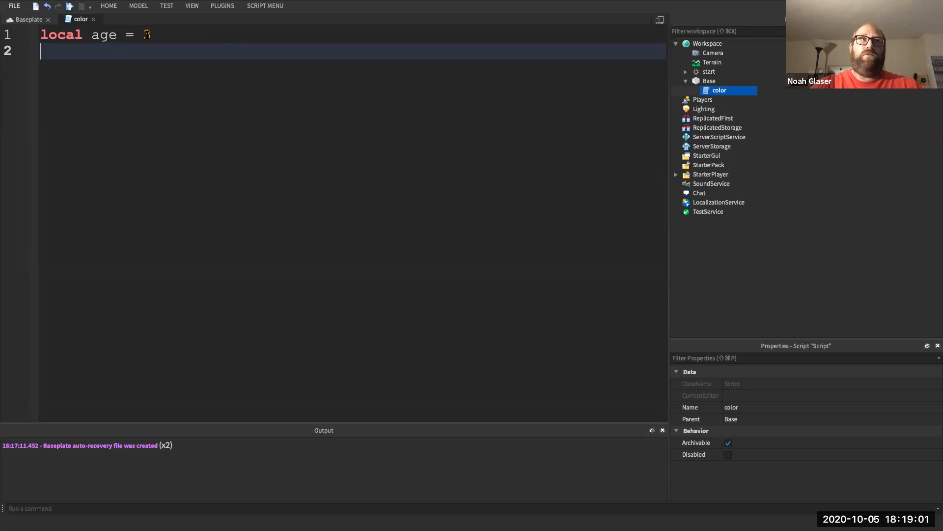
- Define local enemySprite = {damage = 30, health = 100} below the age line
{"action": "type", "text": "local"}
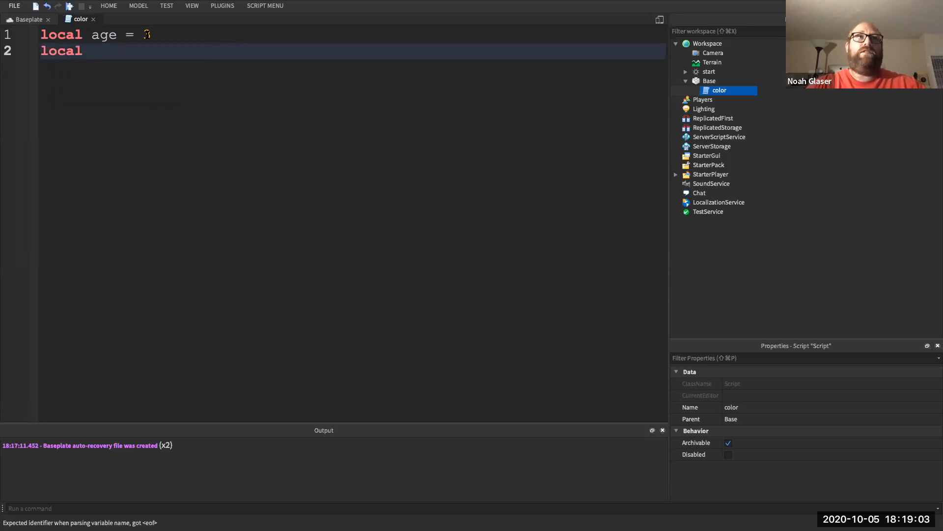
{"action": "type", "text": " enemy"}
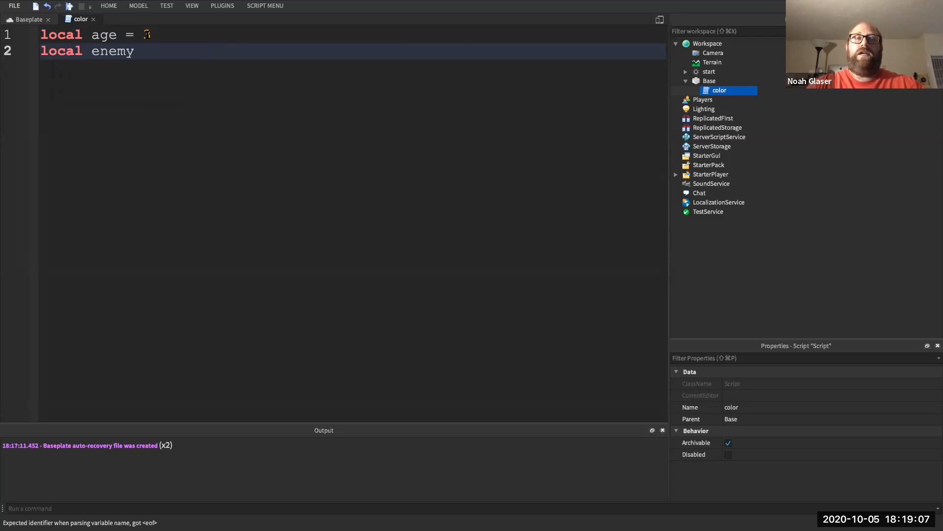
{"action": "type", "text": "Sprite"}
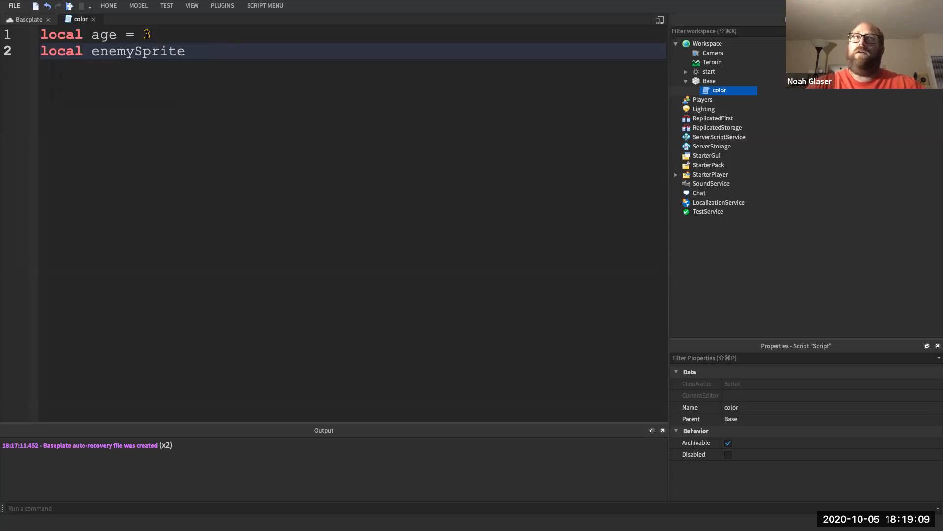
{"action": "type", "text": " = "}
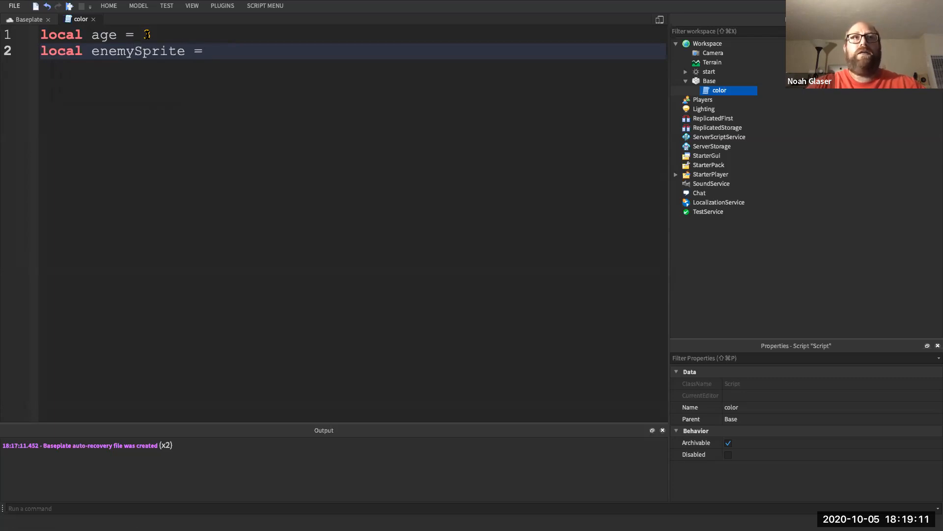
{"action": "type", "text": "{}"}
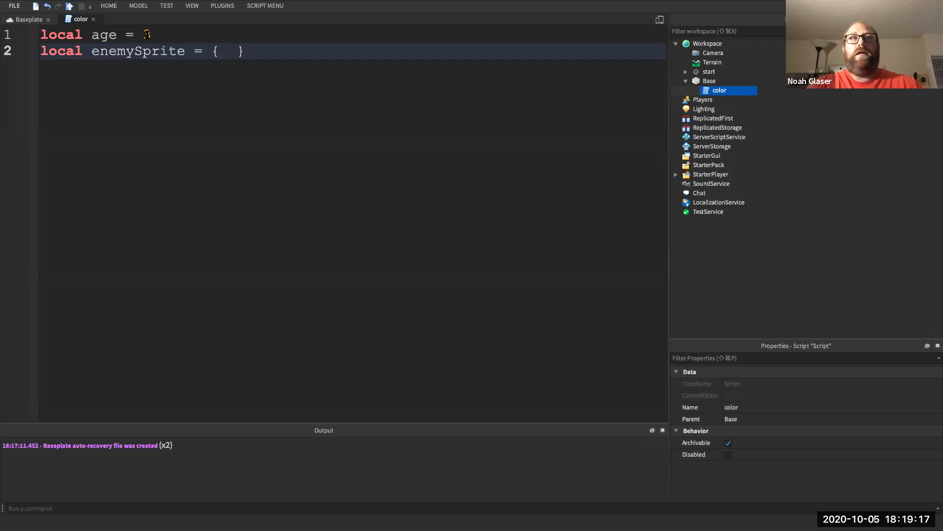
{"action": "type", "text": "  n"}
{"action": "key", "text": "BackSpace"}
{"action": "type", "text": "dama"}
{"action": "type", "text": "ge = 30"}
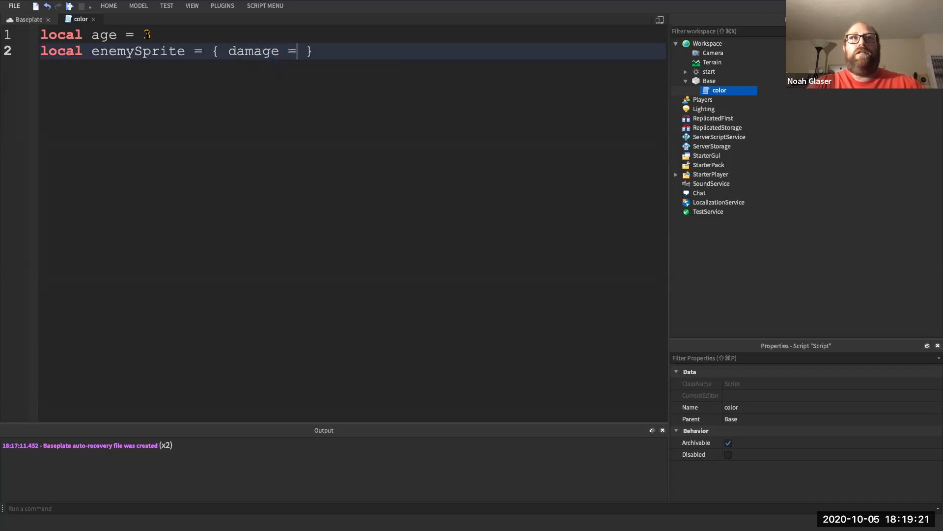
{"action": "type", "text": ",  "}
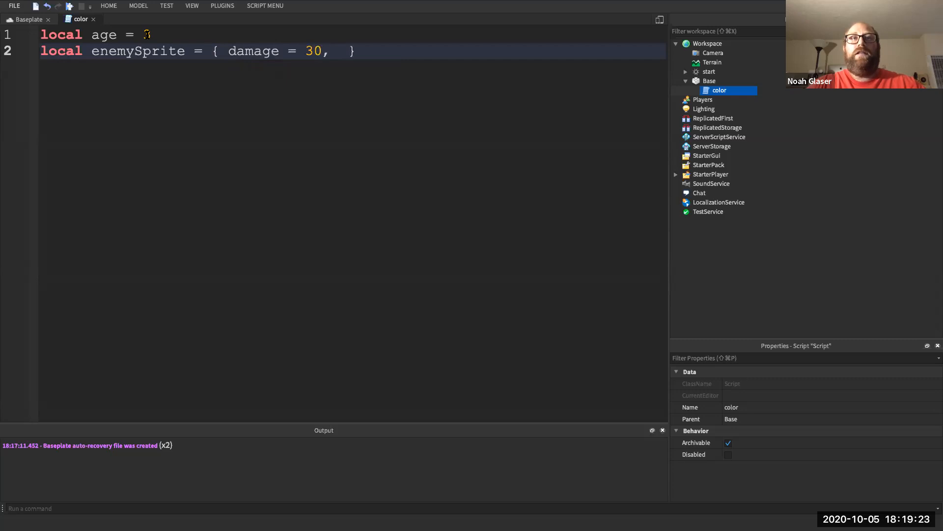
{"action": "type", "text": "health ="}
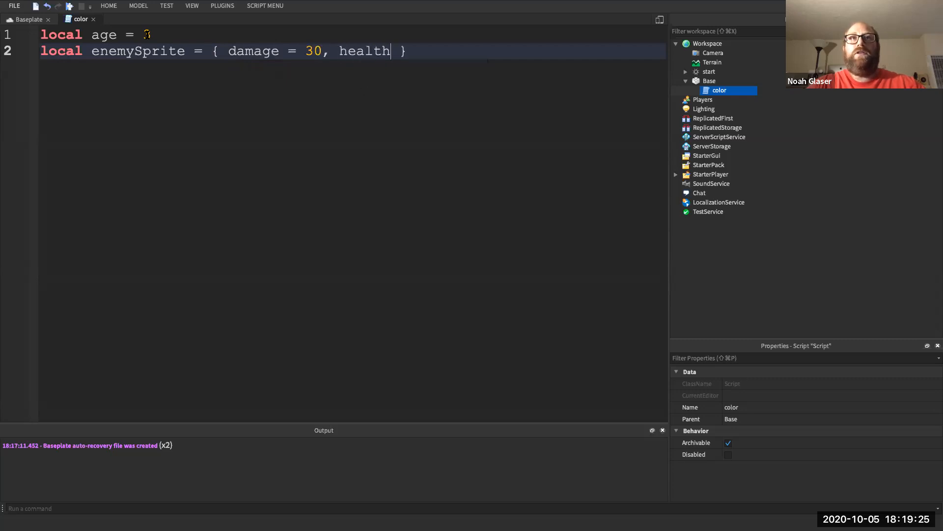
{"action": "type", "text": " 100"}
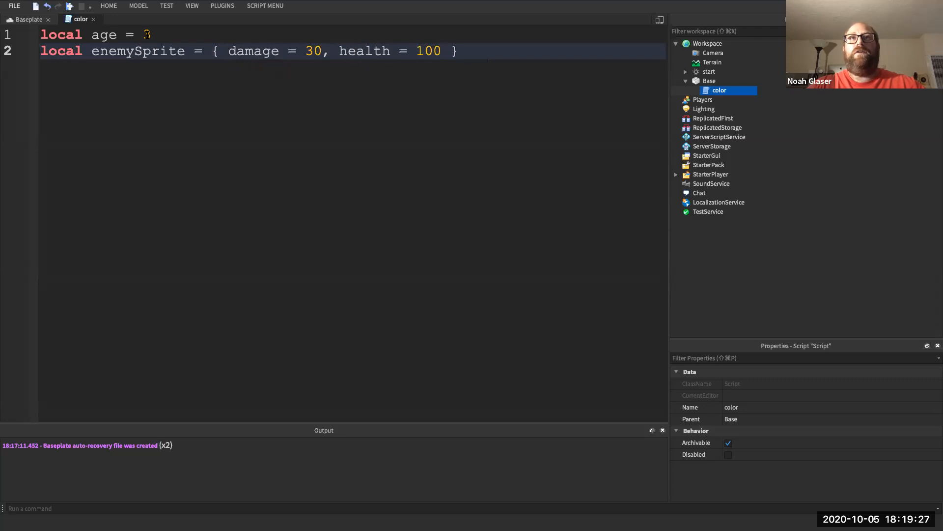
{"action": "key", "text": "End"}
{"action": "key", "text": "Return"}
{"action": "key", "text": "Return"}
- Add print(enemySprite.damage) below the table and review its fields
{"action": "type", "text": "print(enem"}
{"action": "key", "text": "Tab"}
{"action": "type", "text": ".damage"}
{"action": "key", "text": "Right"}
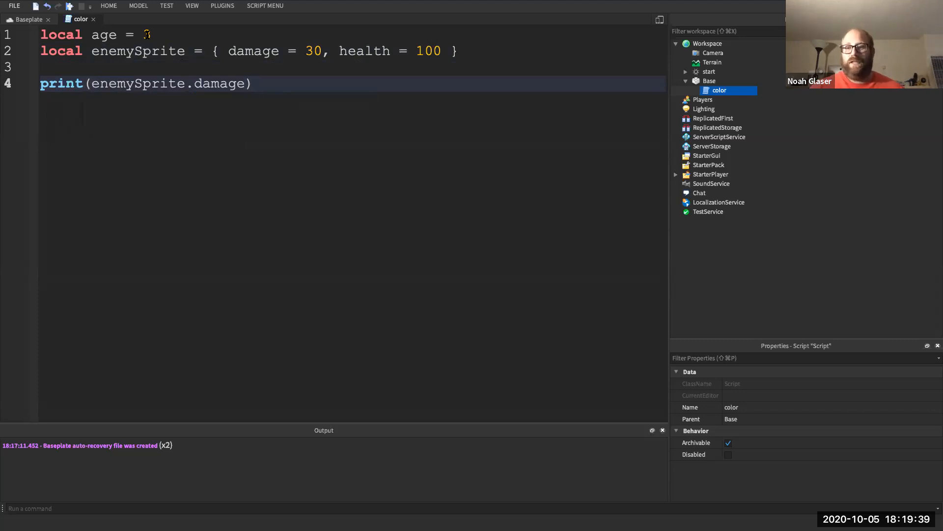
{"action": "left_click", "coordinate": [253, 49]}
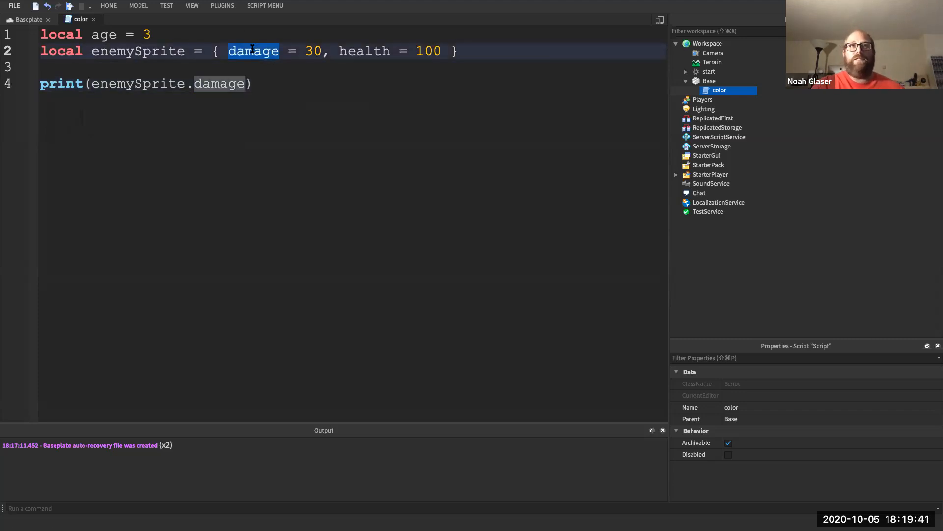
{"action": "double_click", "coordinate": [343, 49]}
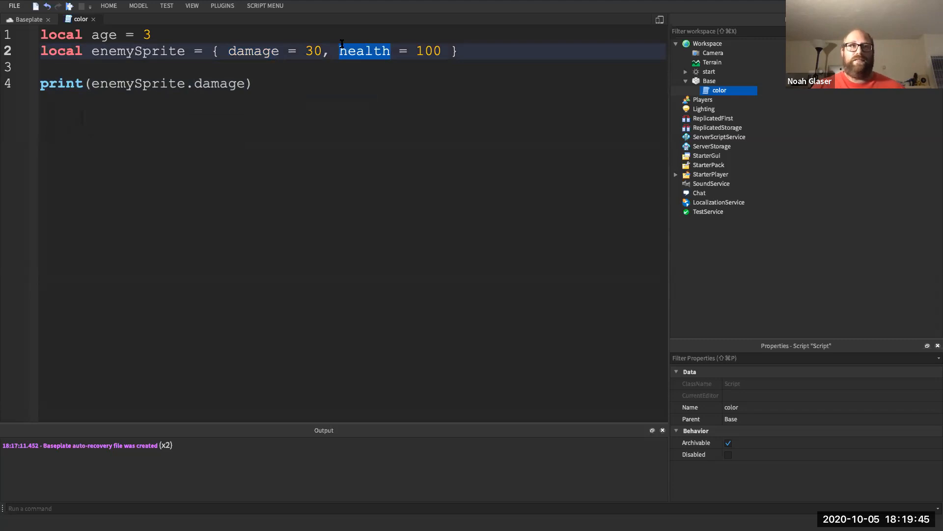
{"action": "left_click", "coordinate": [244, 78]}
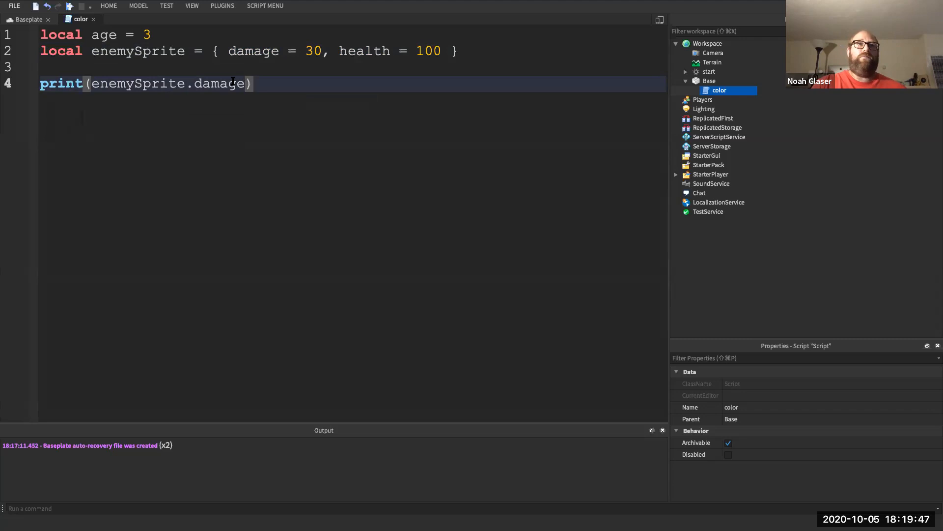
{"action": "left_click", "coordinate": [221, 66]}
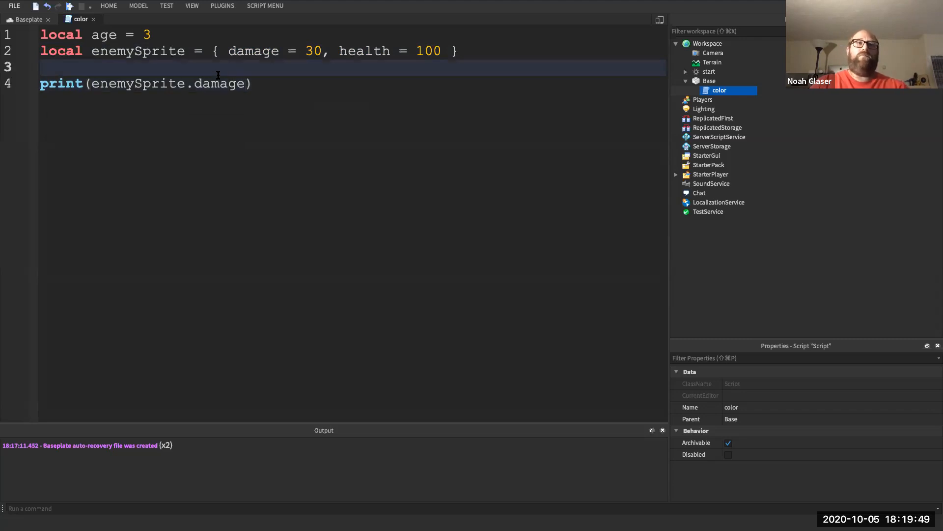
{"action": "left_click", "coordinate": [262, 84]}
- Discard the unfinished line 6 so the code ends at line 5
{"action": "key", "text": "Return"}
{"action": "key", "text": "Return"}
{"action": "type", "text": "sc"}
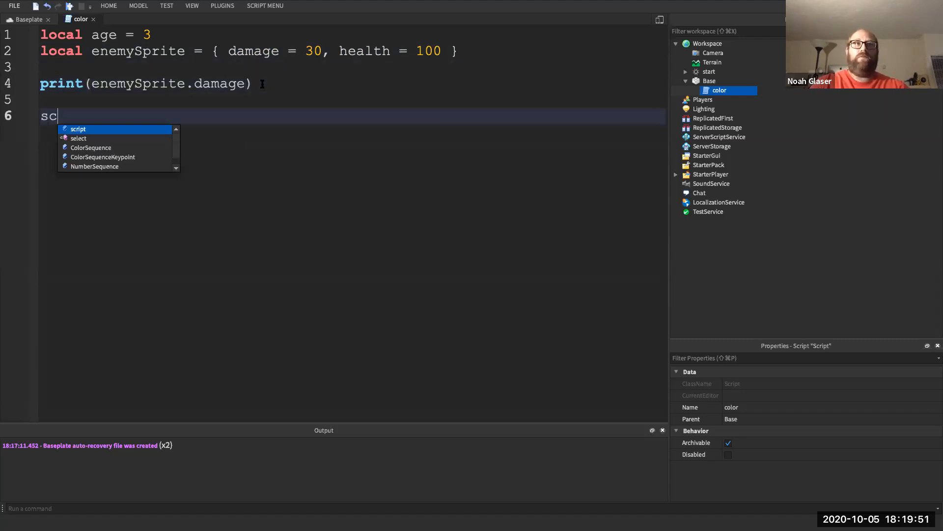
{"action": "key", "text": "BackSpace"}
{"action": "key", "text": "BackSpace"}
{"action": "type", "text": "local"}
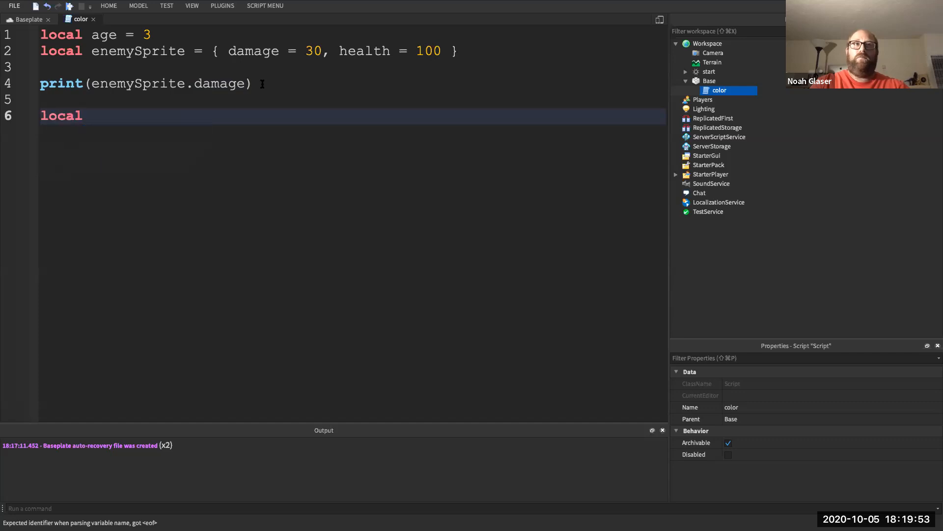
{"action": "key", "text": "BackSpace"}
{"action": "key", "text": "BackSpace"}
{"action": "key", "text": "BackSpace"}
{"action": "key", "text": "BackSpace"}
{"action": "key", "text": "BackSpace"}
{"action": "type", "text": "script"}
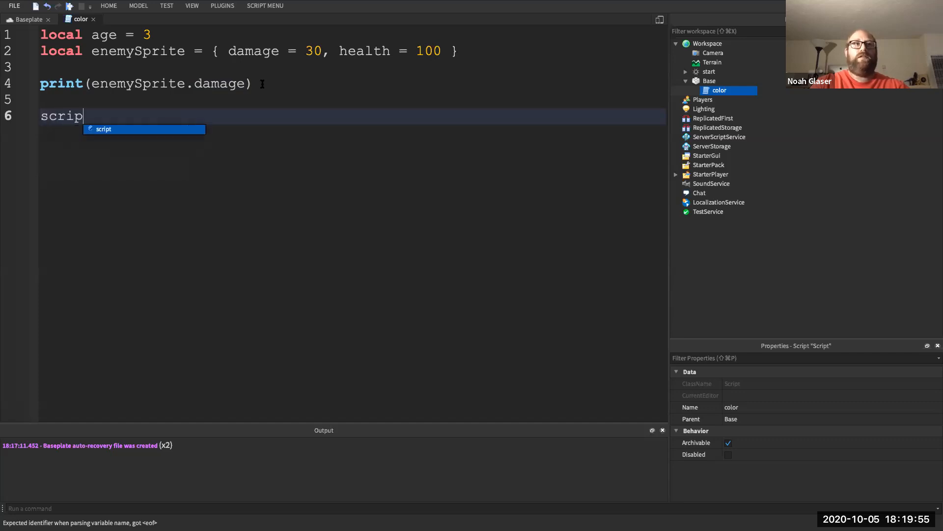
{"action": "key", "text": "BackSpace"}
{"action": "key", "text": "BackSpace"}
{"action": "key", "text": "BackSpace"}
{"action": "key", "text": "BackSpace"}
{"action": "key", "text": "BackSpace"}
{"action": "key", "text": "BackSpace"}
{"action": "key", "text": "BackSpace"}
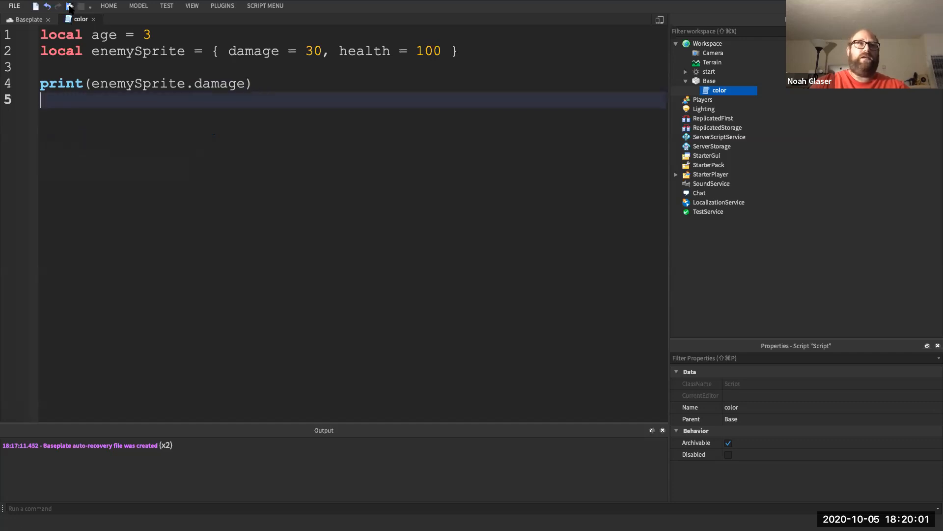
- Play-test the game, confirm Output prints 30, then stop the test
{"action": "left_click", "coordinate": [69, 7]}
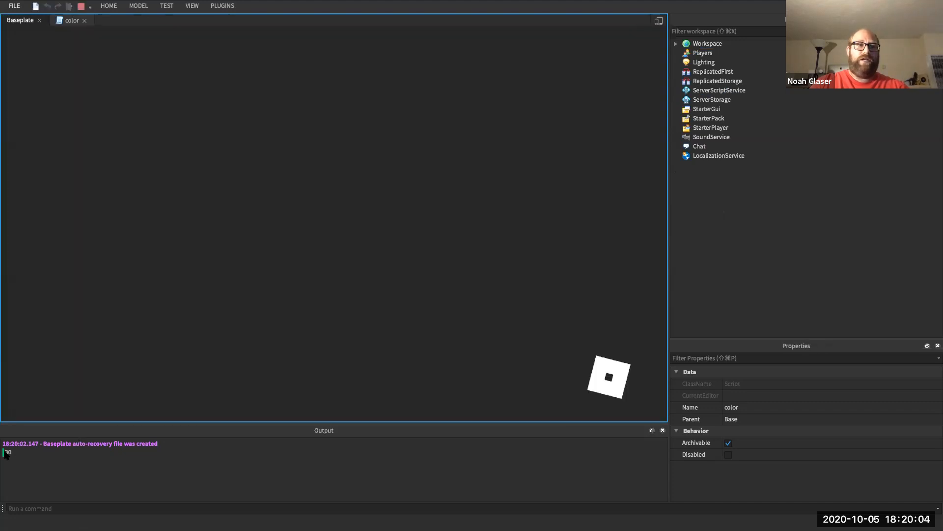
{"action": "left_click", "coordinate": [8, 453]}
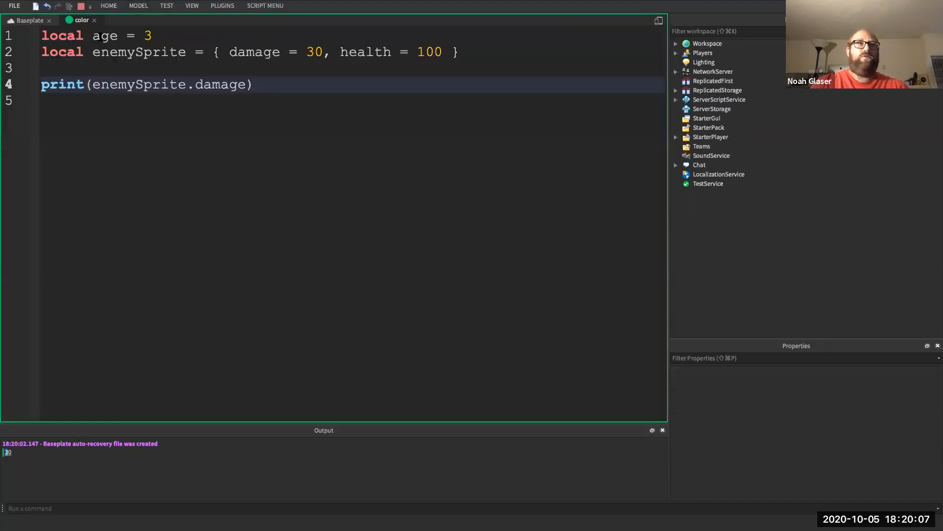
{"action": "left_click", "coordinate": [82, 7]}
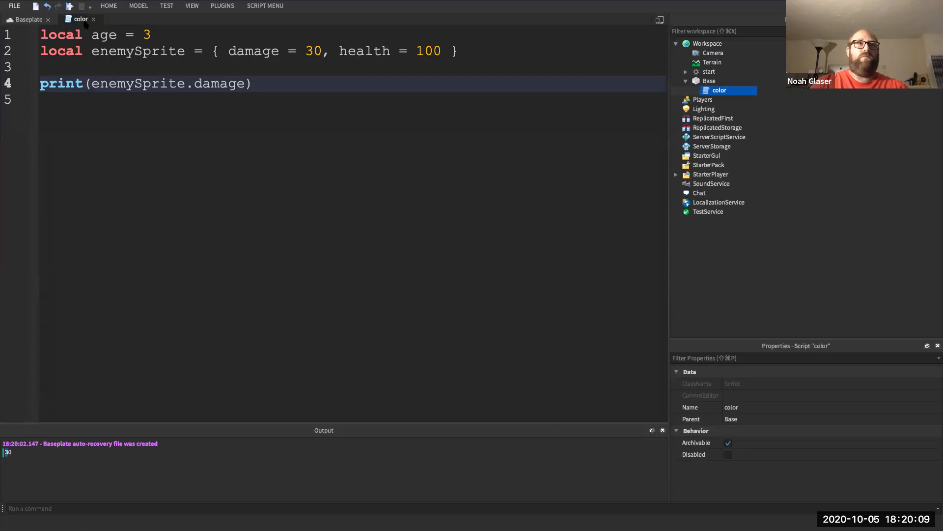
- Toggle the Output panel off and back on from the View options
{"action": "left_click", "coordinate": [138, 6]}
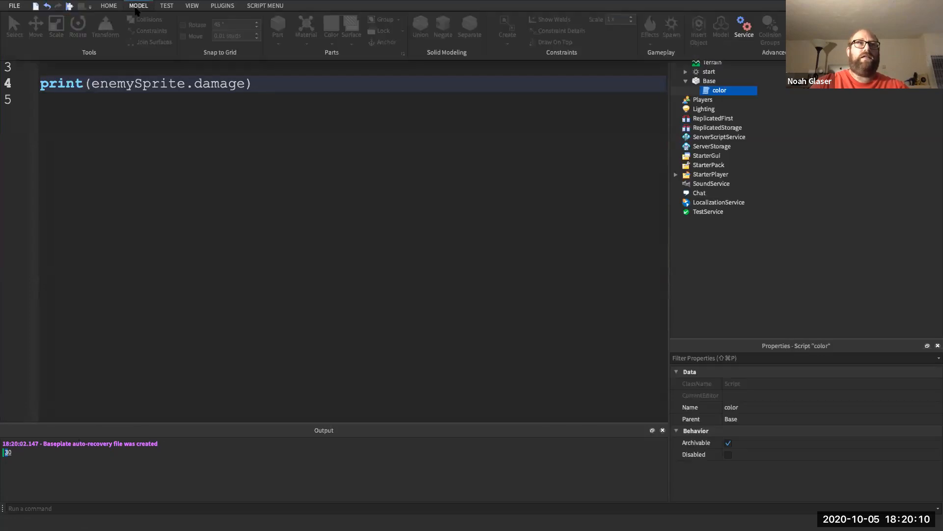
{"action": "left_click", "coordinate": [168, 9]}
{"action": "left_click", "coordinate": [190, 8]}
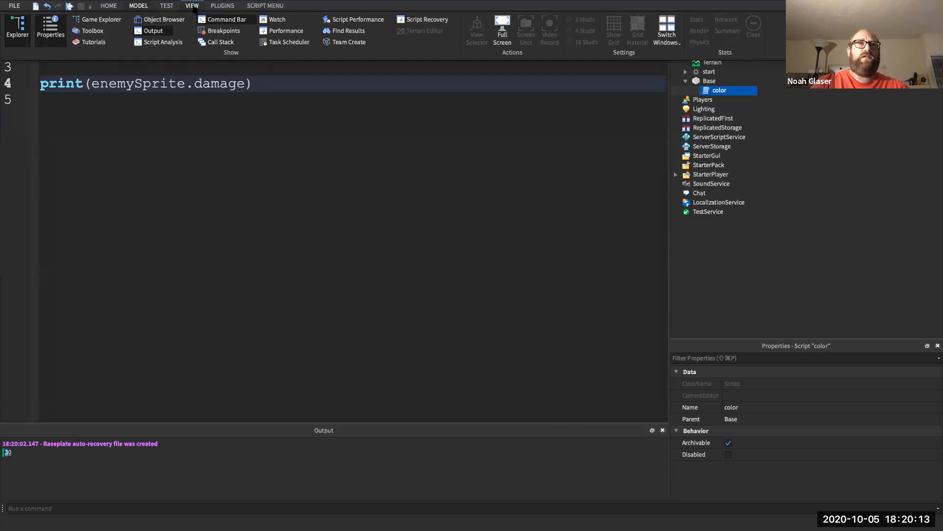
{"action": "left_click", "coordinate": [159, 32]}
{"action": "left_click", "coordinate": [158, 32]}
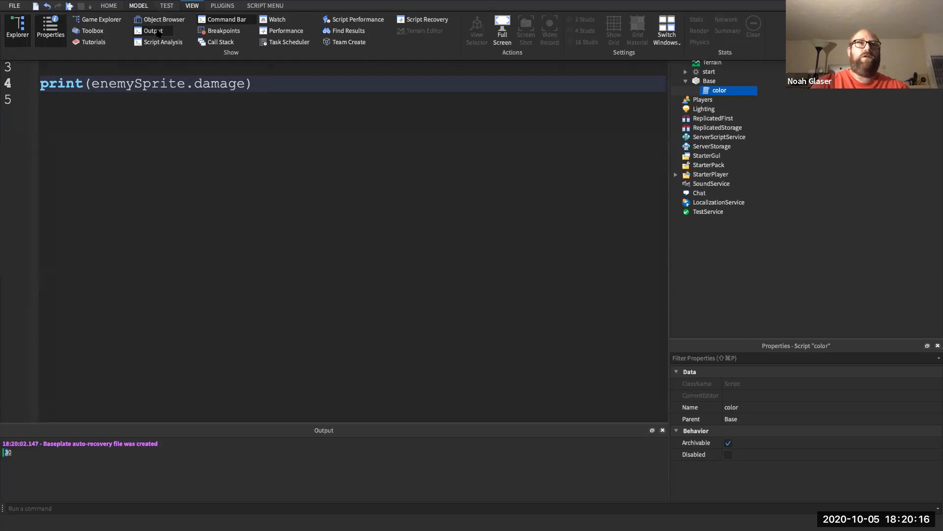
{"action": "left_click", "coordinate": [144, 151]}
- Select lines 1–4 of the color script and delete them
{"action": "left_click", "coordinate": [248, 84]}
{"action": "triple_click", "coordinate": [247, 84]}
{"action": "left_click_drag", "start_coordinate": [243, 84], "coordinate": [141, 32]}
{"action": "key", "text": "BackSpace"}
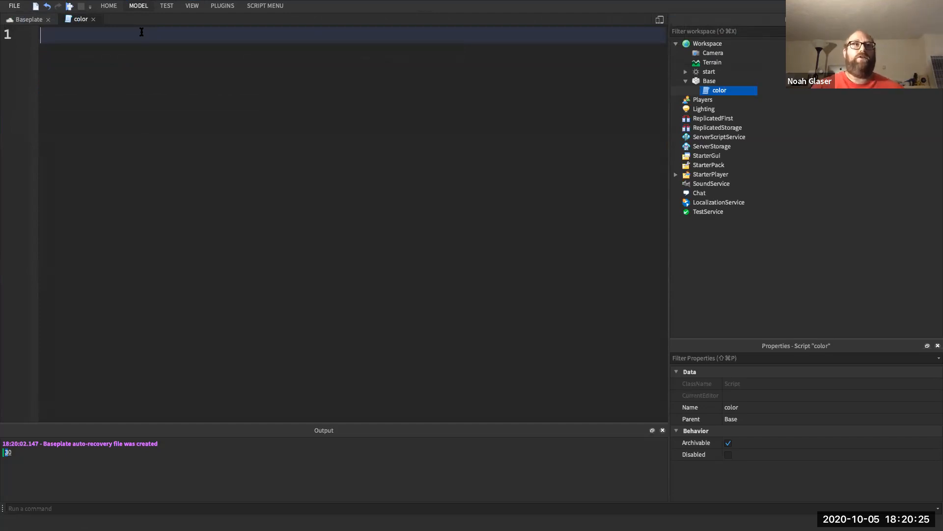
- Back in the color script after browsing the ribbon, delete the stray 'loc' text
{"action": "type", "text": "loc"}
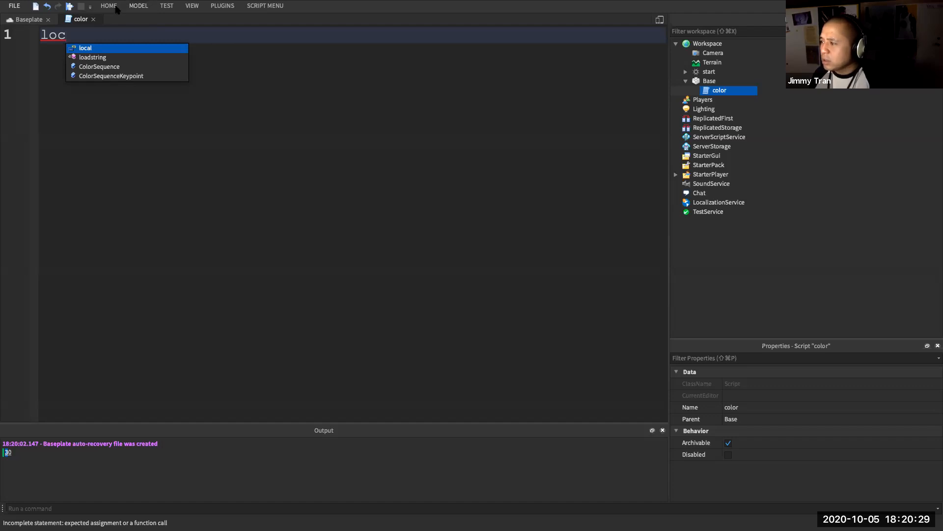
{"action": "left_click", "coordinate": [135, 7]}
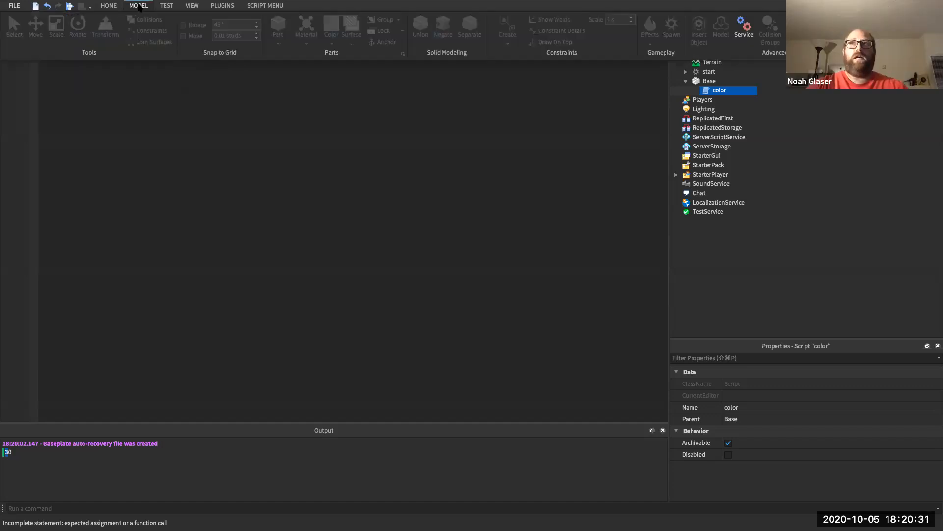
{"action": "left_click", "coordinate": [115, 164]}
{"action": "double_click", "coordinate": [105, 106]}
{"action": "left_click", "coordinate": [34, 20]}
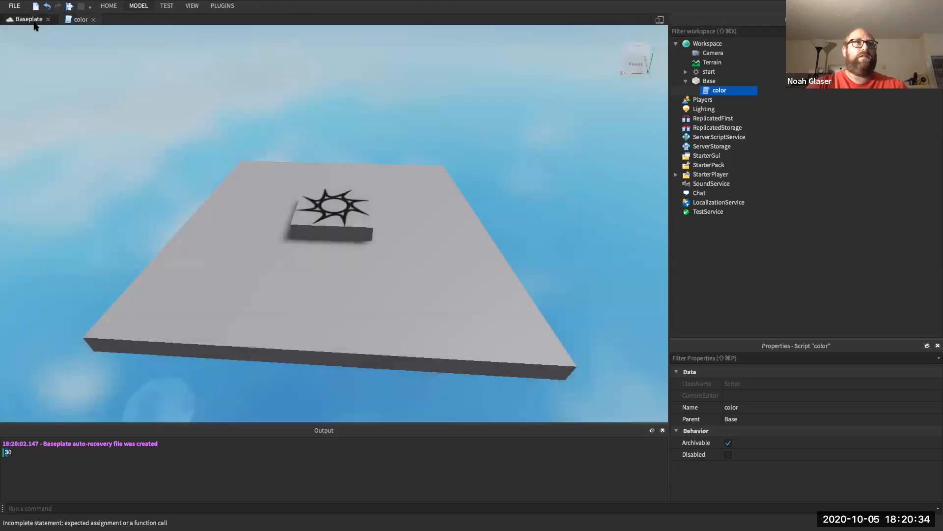
{"action": "left_click", "coordinate": [90, 7]}
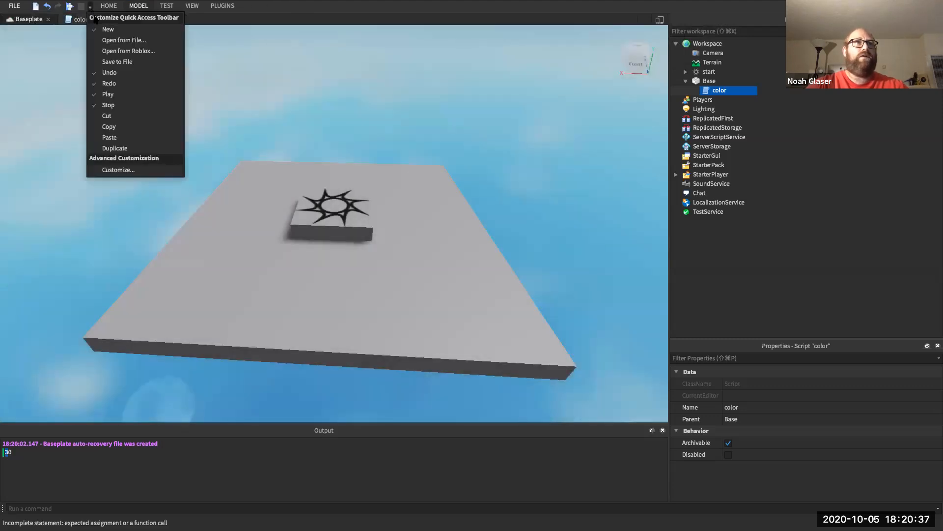
{"action": "left_click", "coordinate": [229, 17]}
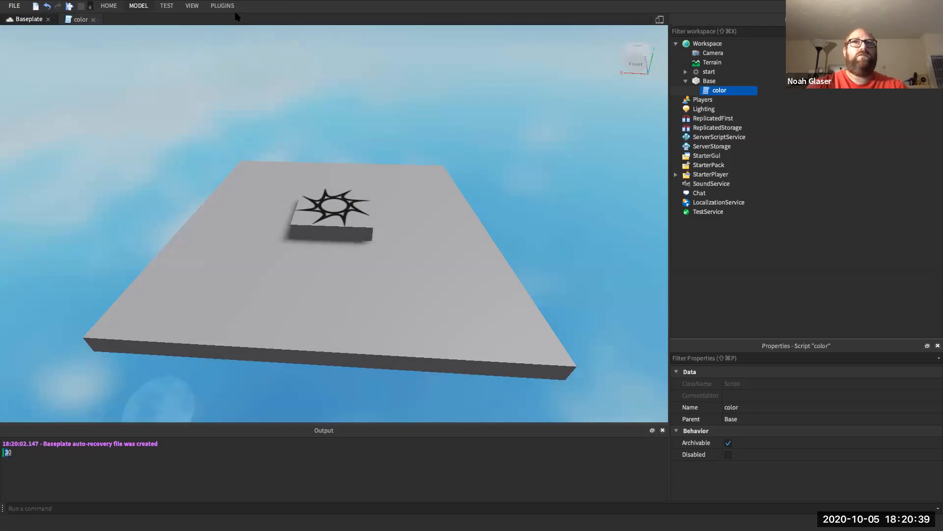
{"action": "left_click", "coordinate": [144, 6]}
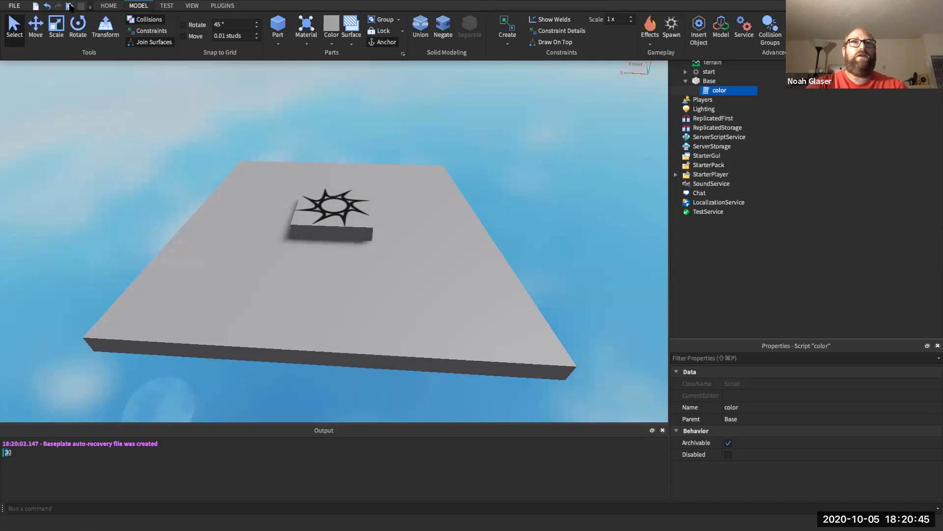
{"action": "left_click", "coordinate": [109, 6]}
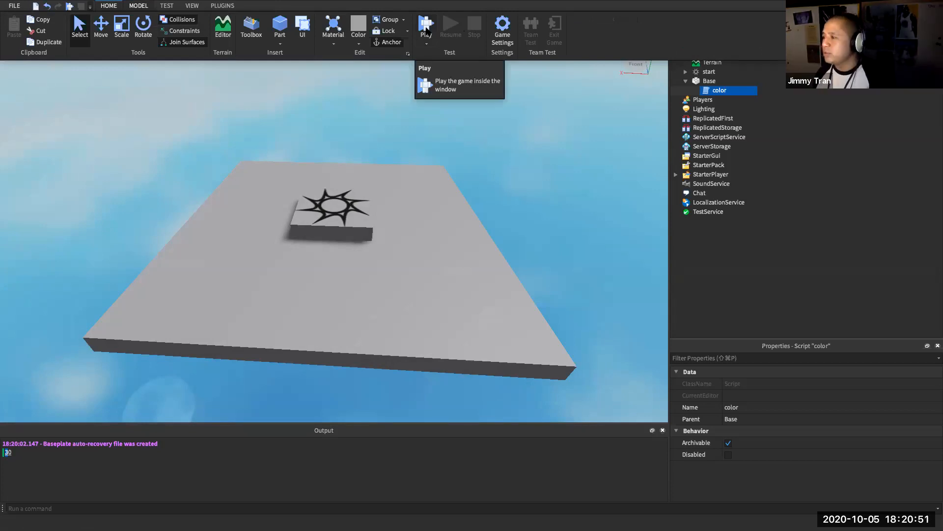
{"action": "left_click", "coordinate": [160, 91]}
{"action": "left_click", "coordinate": [79, 22]}
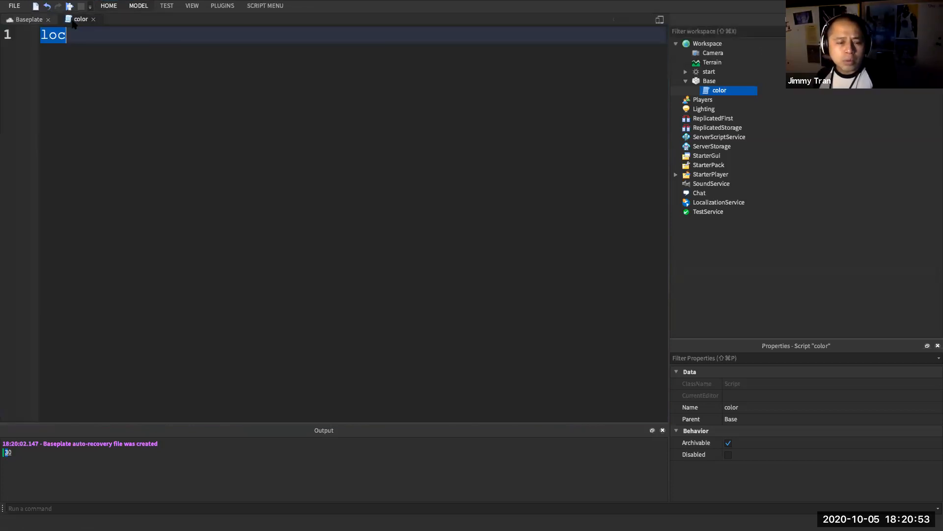
{"action": "key", "text": "BackSpace"}
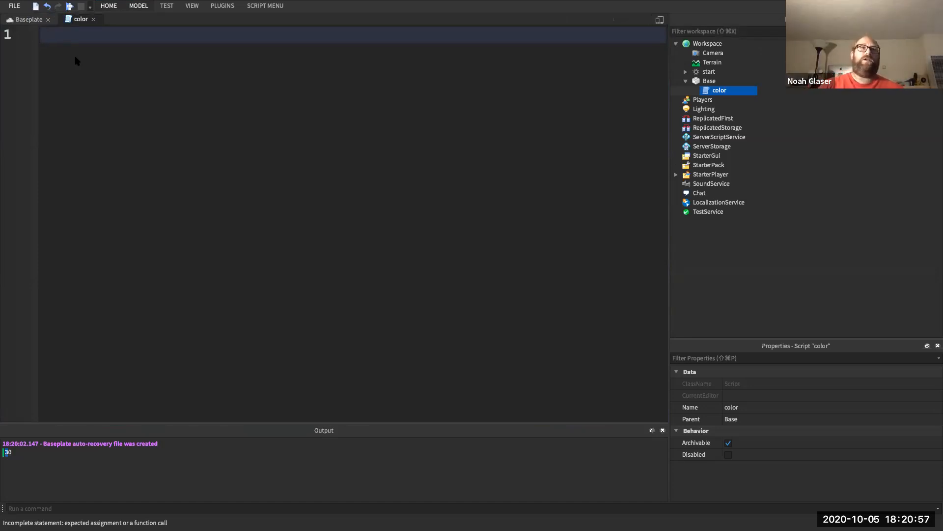
- Declare local basePart = script.Parent on line 1
{"action": "type", "text": "local "}
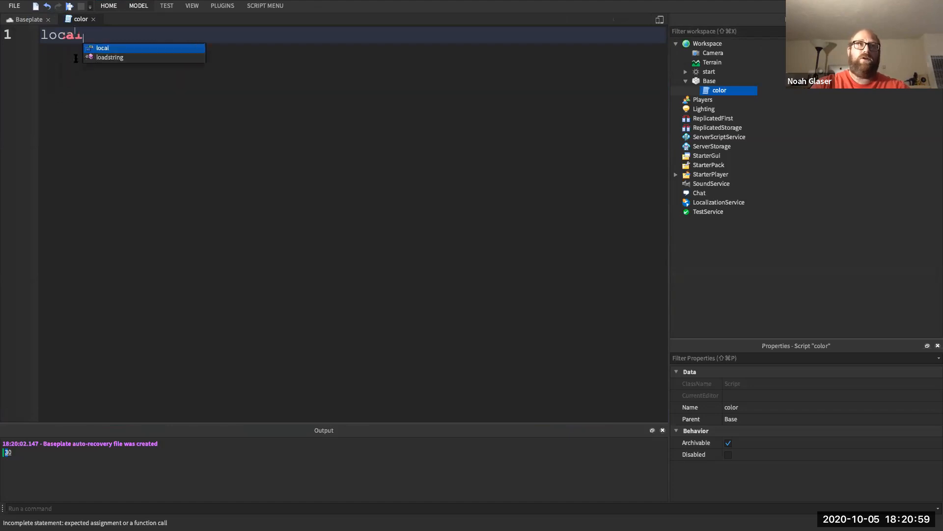
{"action": "type", "text": "pa"}
{"action": "key", "text": "BackSpace"}
{"action": "key", "text": "BackSpace"}
{"action": "key", "text": "BackSpace"}
{"action": "key", "text": "BackSpace"}
{"action": "type", "text": "basePart = sc"}
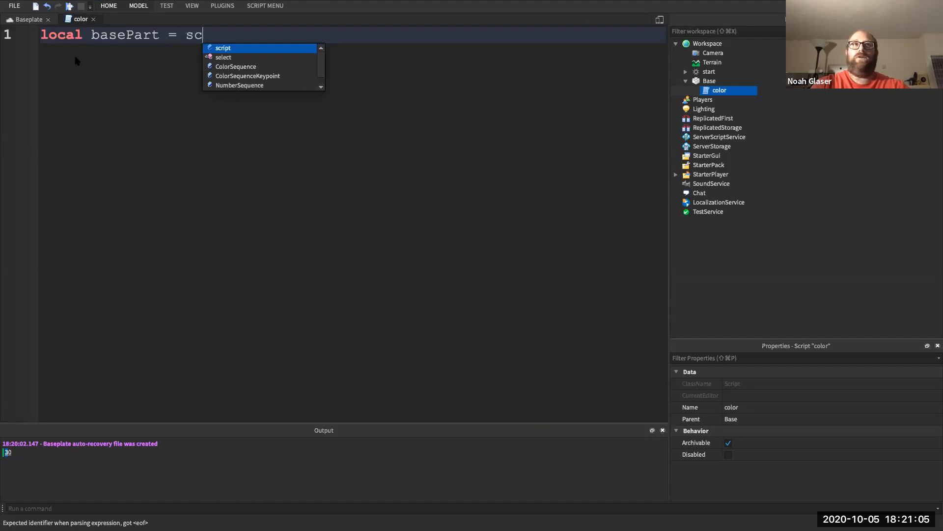
{"action": "key", "text": "Tab"}
{"action": "type", "text": "."}
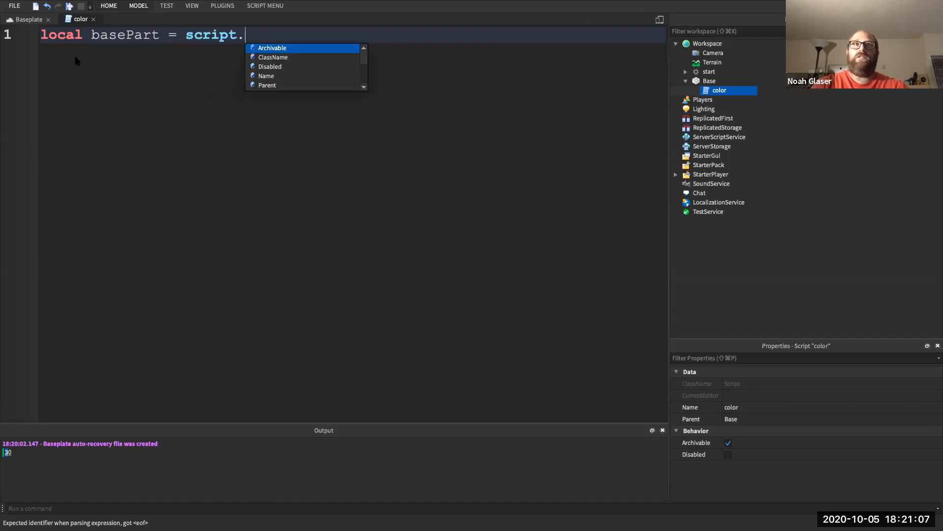
{"action": "type", "text": "Pa"}
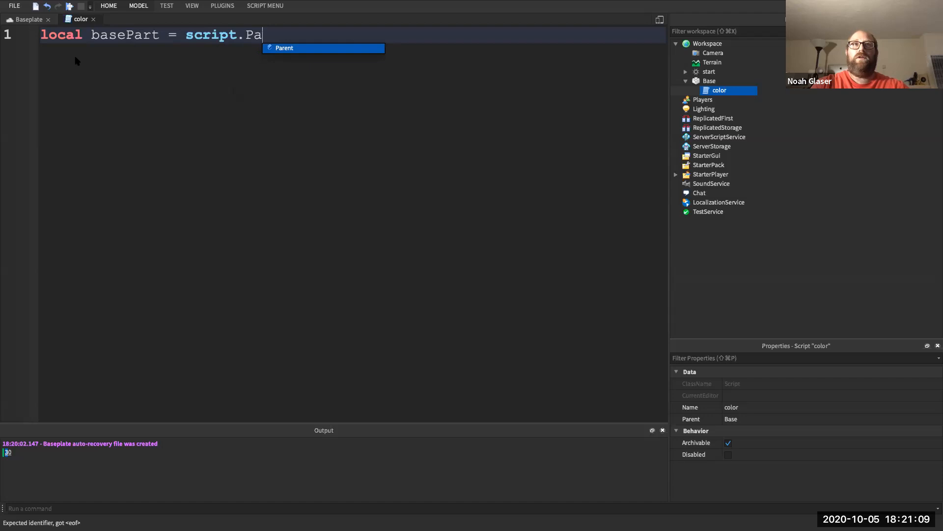
{"action": "key", "text": "Tab"}
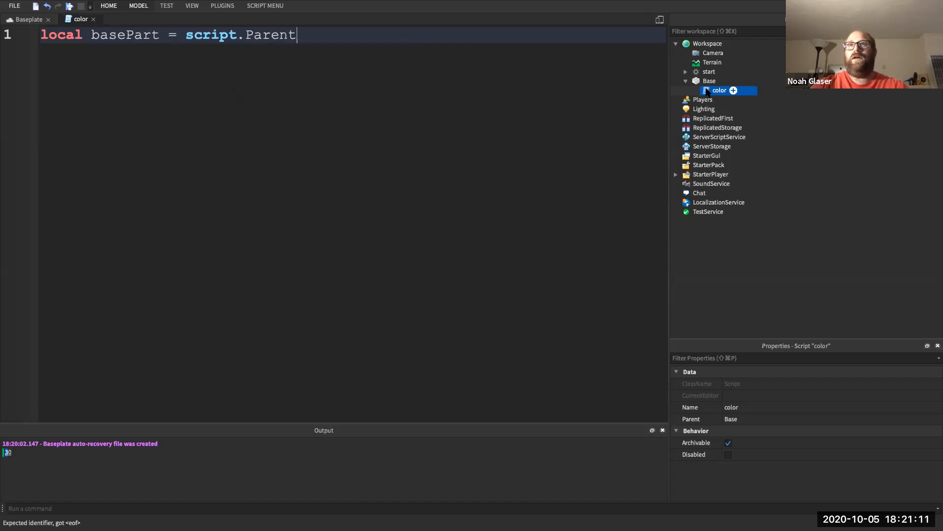
{"action": "double_click", "coordinate": [220, 37]}
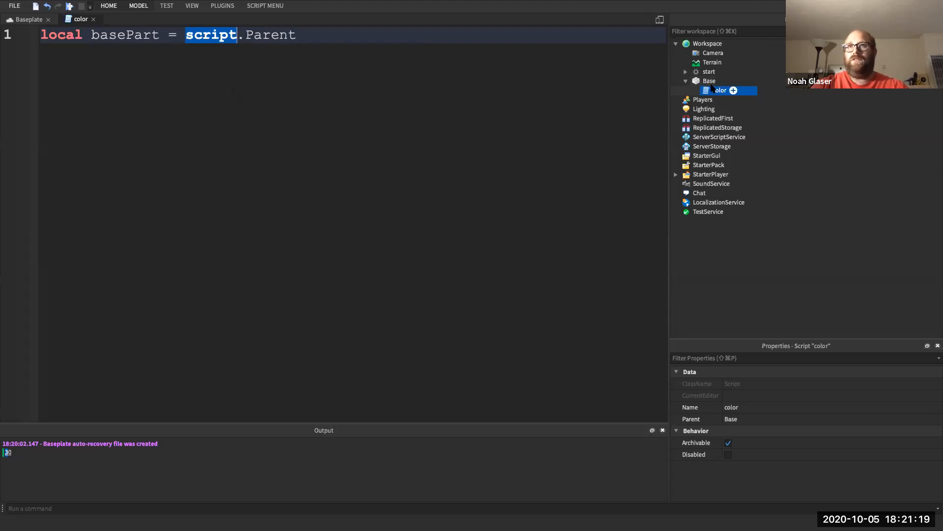
{"action": "left_click", "coordinate": [466, 45]}
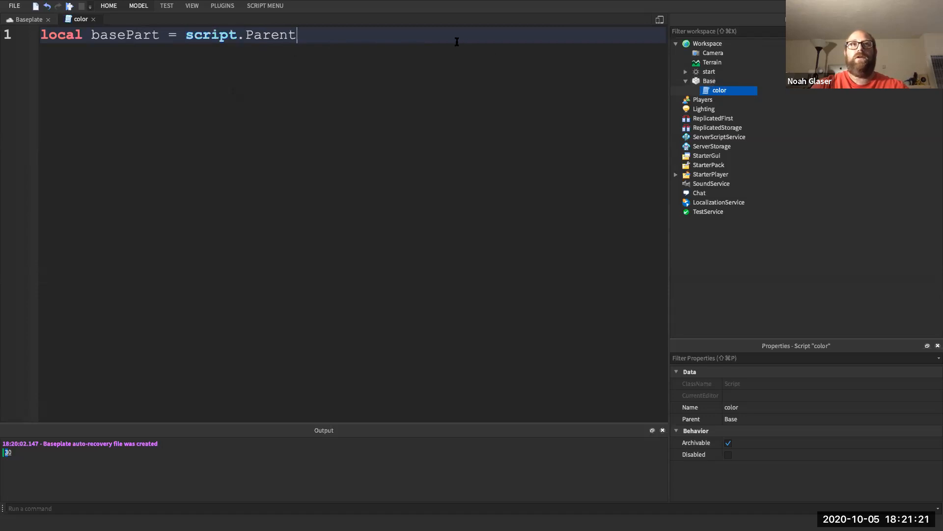
- Add basePart.BrickColor = BrickColor.new("Really red") on line 2 and start a play test
{"action": "key", "text": "Return"}
{"action": "key", "text": "Return"}
{"action": "type", "text": "base"}
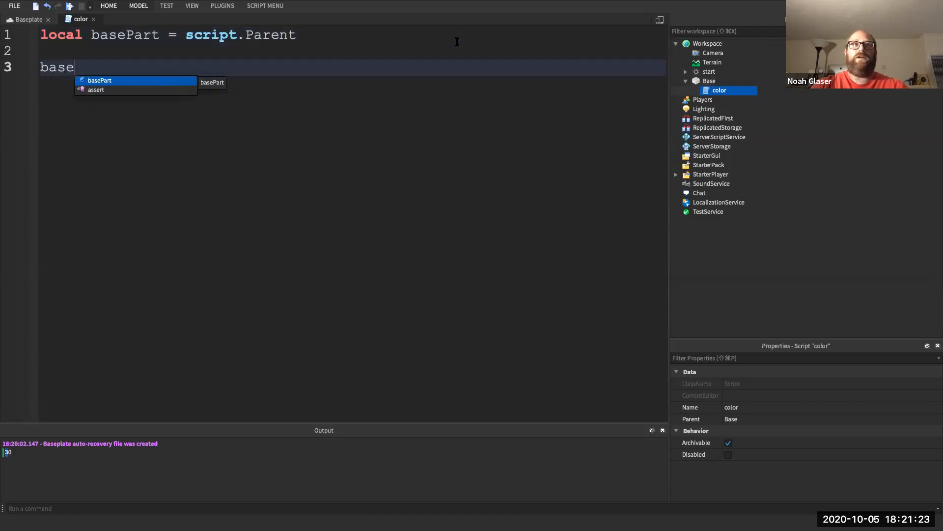
{"action": "type", "text": "Part.Bri"}
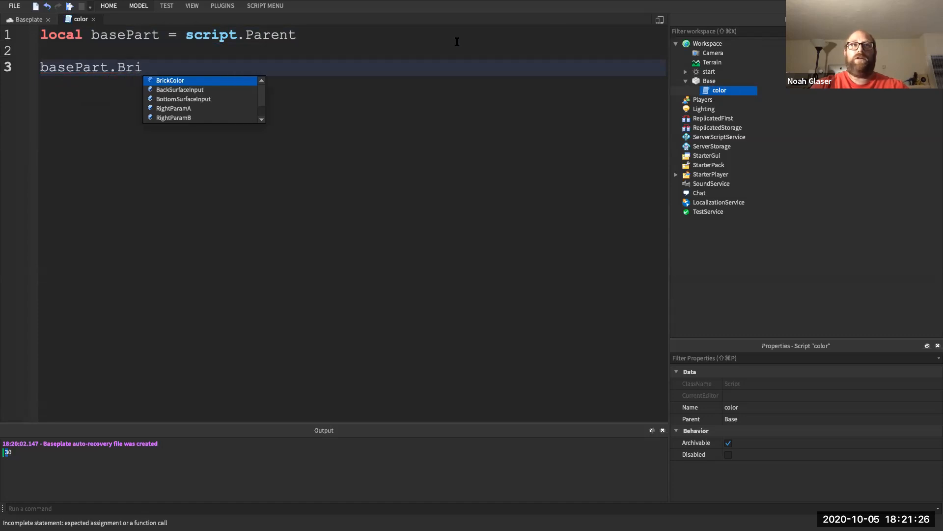
{"action": "key", "text": "Tab"}
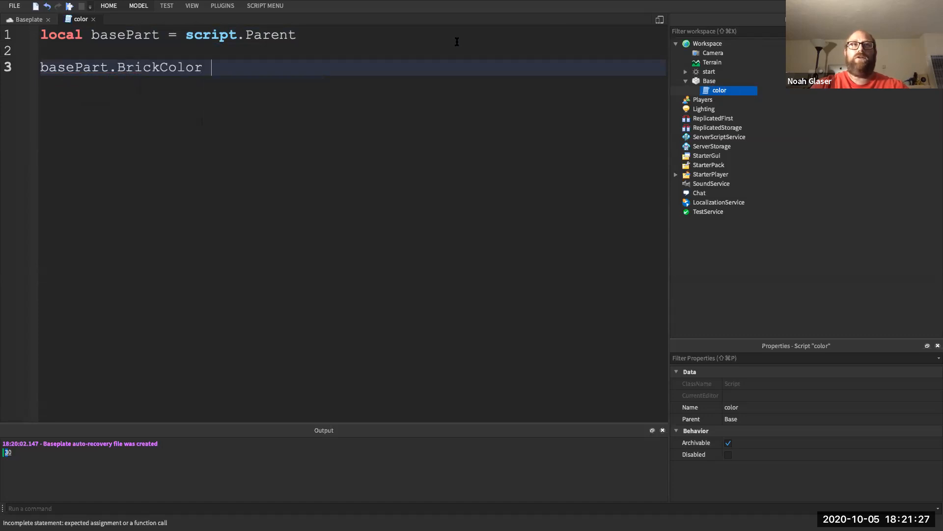
{"action": "type", "text": "= Bri"}
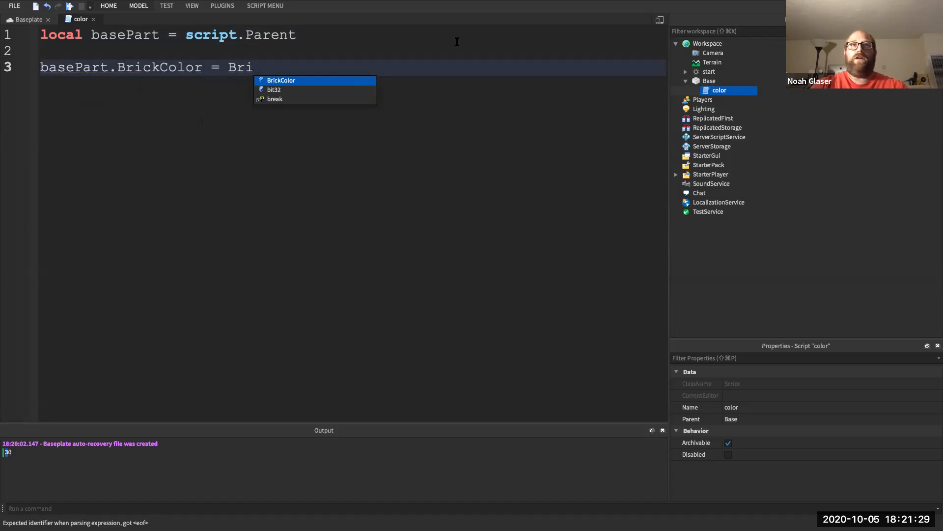
{"action": "key", "text": "Tab"}
{"action": "type", "text": ".n"}
{"action": "key", "text": "Tab"}
{"action": "type", "text": "("}
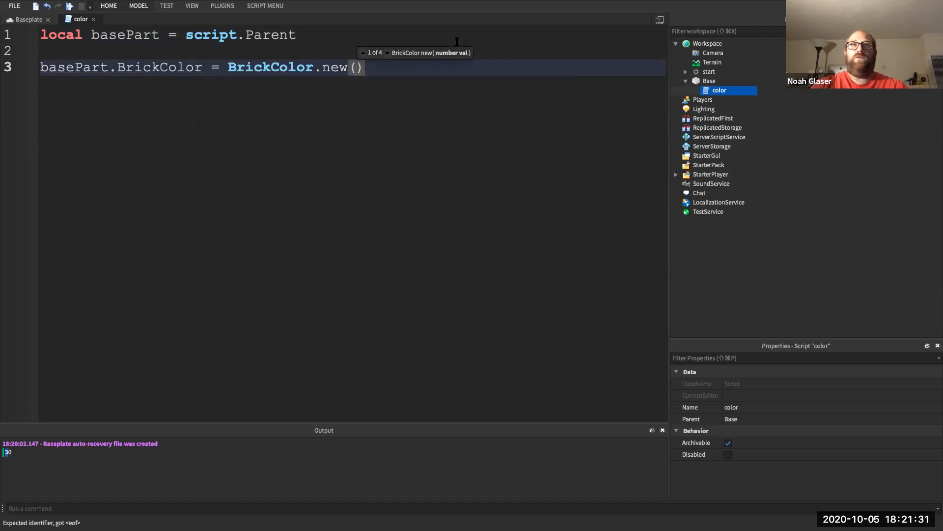
{"action": "type", "text": "\""}
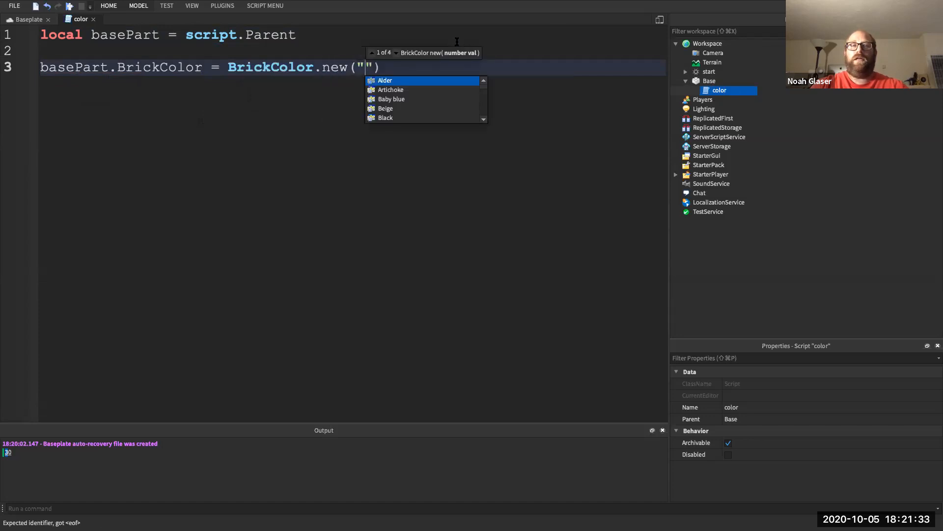
{"action": "type", "text": "Re"}
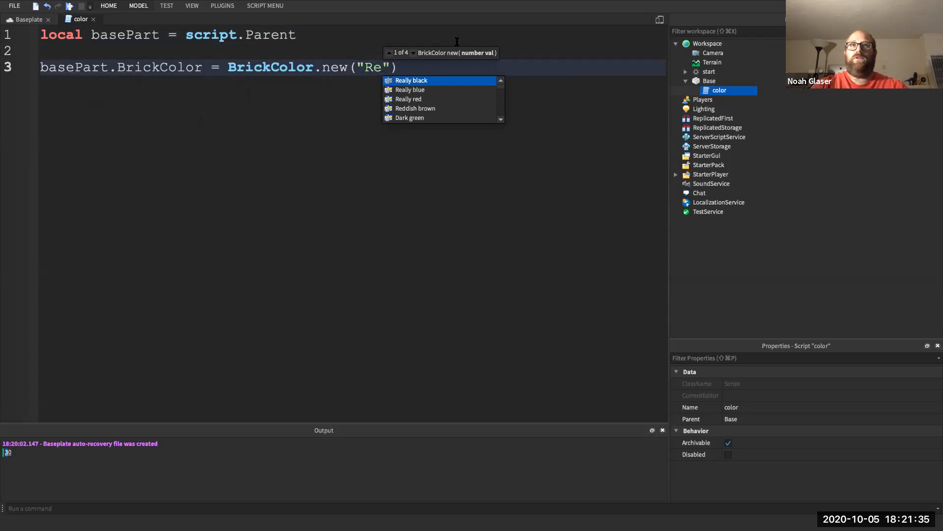
{"action": "key", "text": "Tab"}
{"action": "key", "text": "Right"}
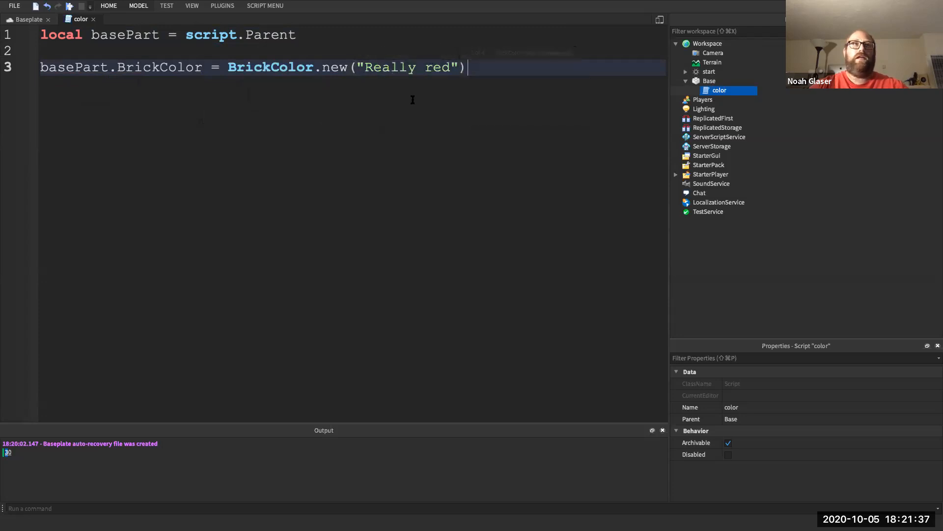
{"action": "left_click", "coordinate": [68, 6]}
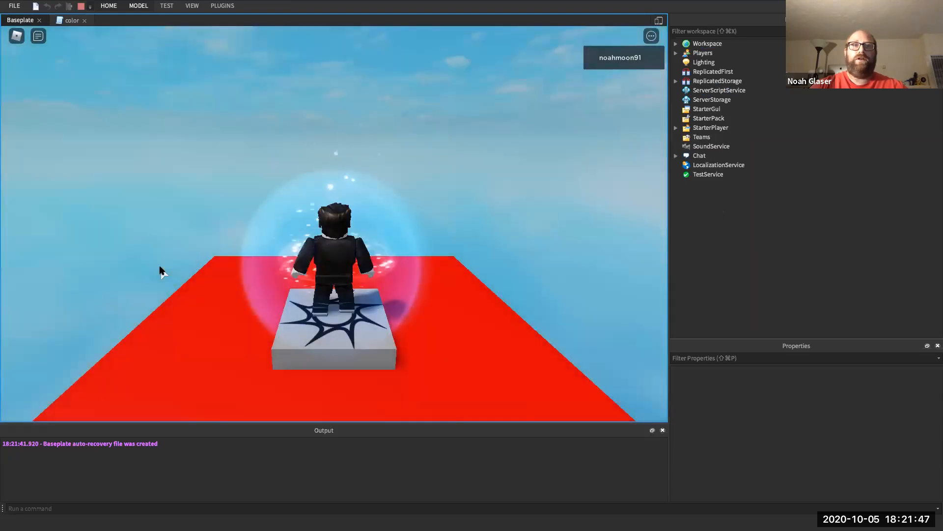
- Stop the play test once the Base turns red, returning to the color script
{"action": "left_click", "coordinate": [81, 7]}
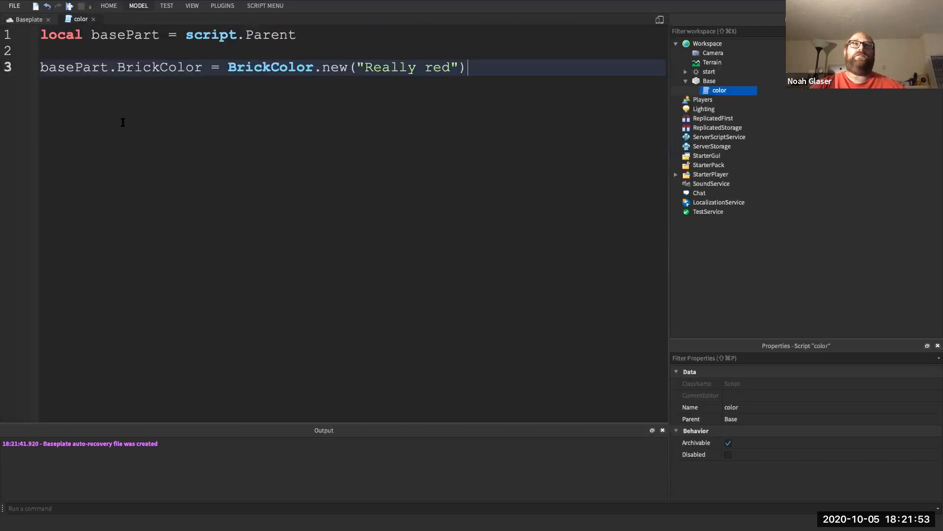
- Add a 'while true do' forever loop below the colour line
{"action": "key", "text": "Return"}
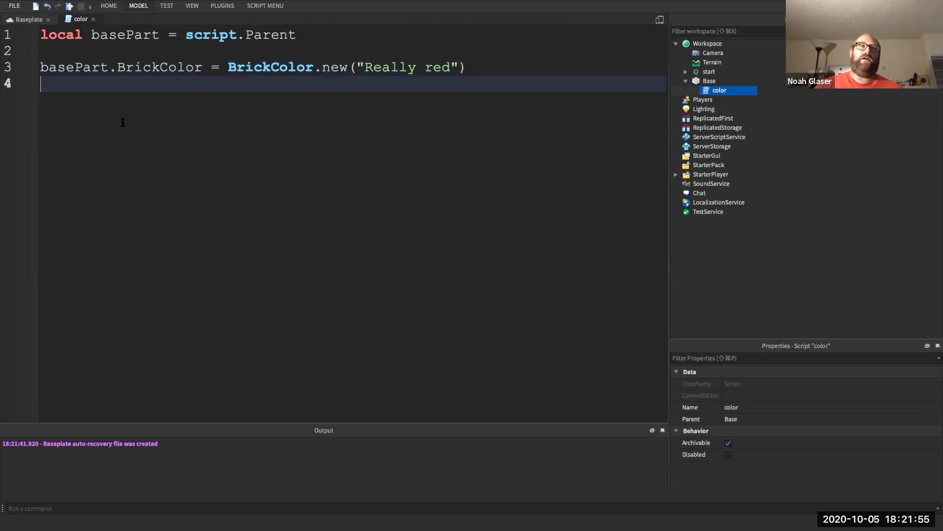
{"action": "key", "text": "Return"}
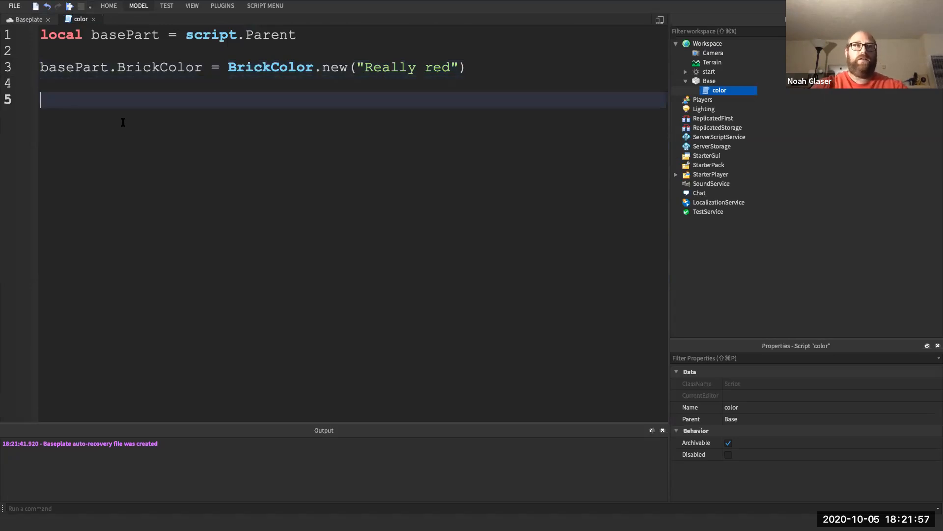
{"action": "type", "text": "while true do"}
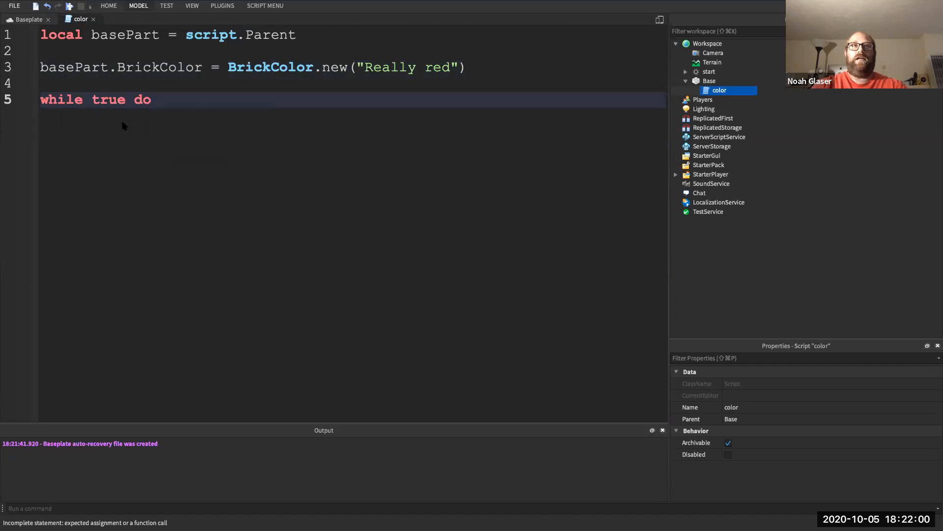
{"action": "key", "text": "Return"}
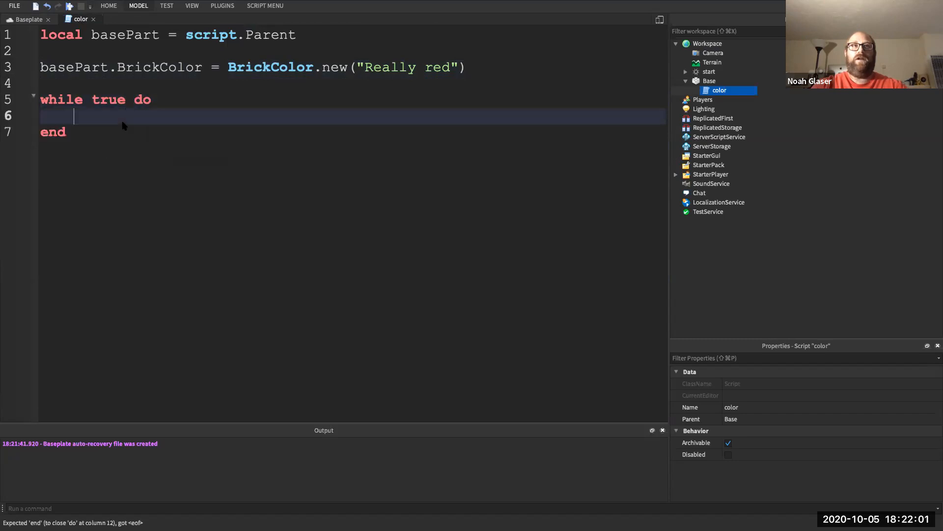
{"action": "left_click_drag", "start_coordinate": [69, 134], "coordinate": [38, 100]}
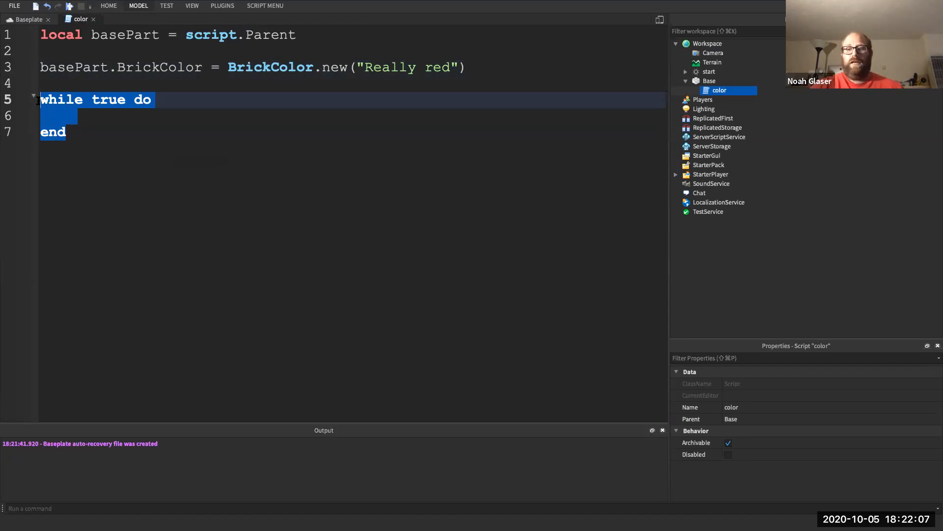
{"action": "left_click", "coordinate": [72, 115]}
- Put wait(1) with the comment '-- wait one second' as the loop's first line
{"action": "key", "text": "Return"}
{"action": "type", "text": "wait()"}
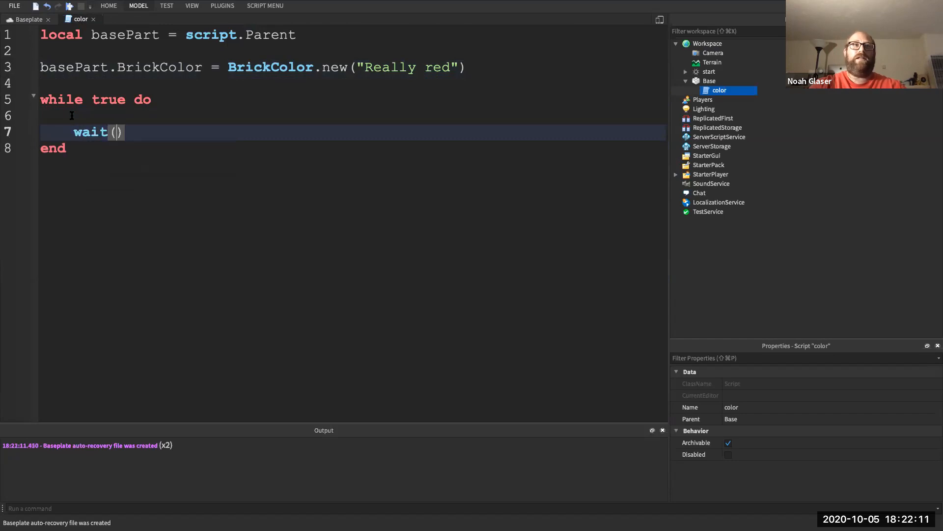
{"action": "type", "text": "."}
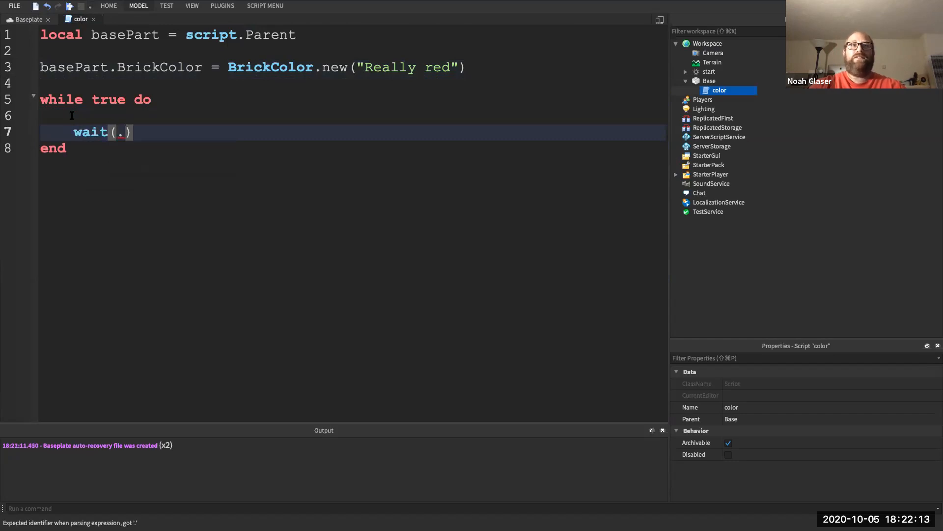
{"action": "key", "text": "BackSpace"}
{"action": "type", "text": "1)"}
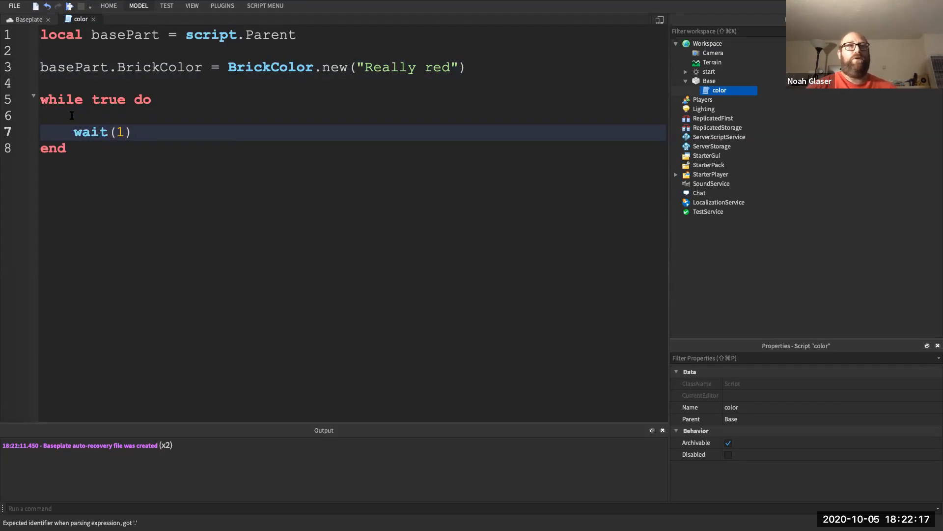
{"action": "left_click", "coordinate": [72, 116]}
{"action": "key", "text": "BackSpace"}
{"action": "left_click", "coordinate": [133, 116]}
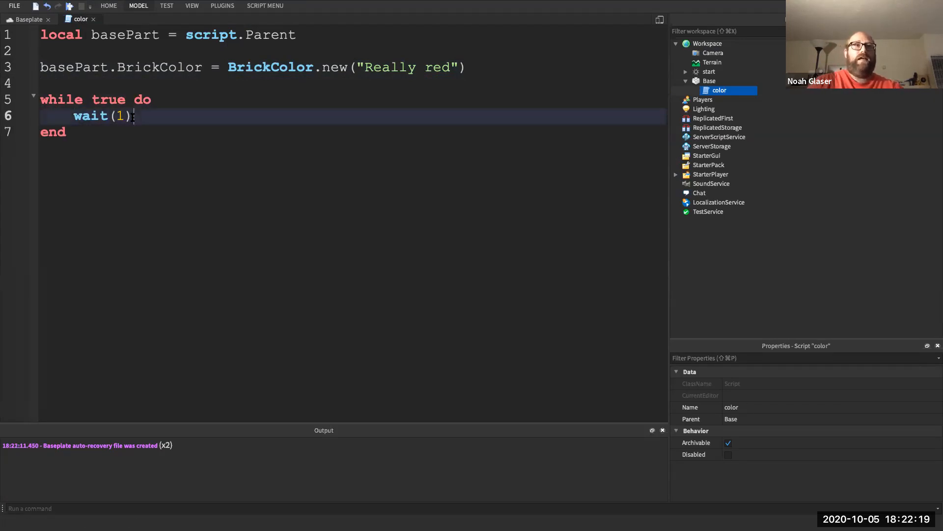
{"action": "type", "text": "--"}
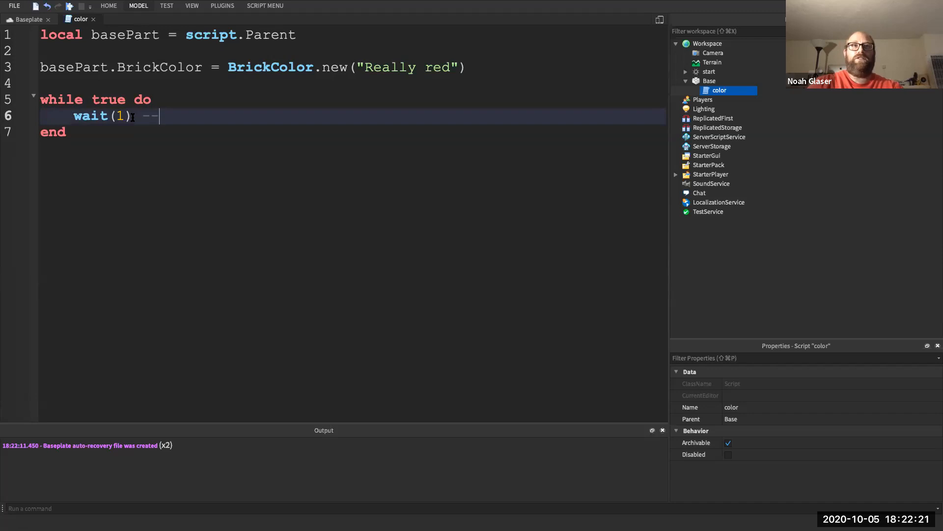
{"action": "type", "text": " wait one second"}
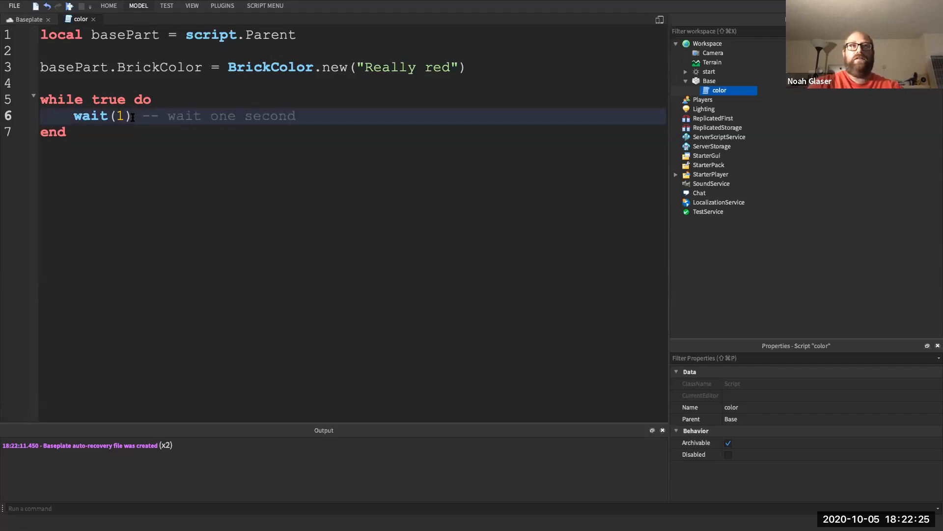
{"action": "key", "text": "Return"}
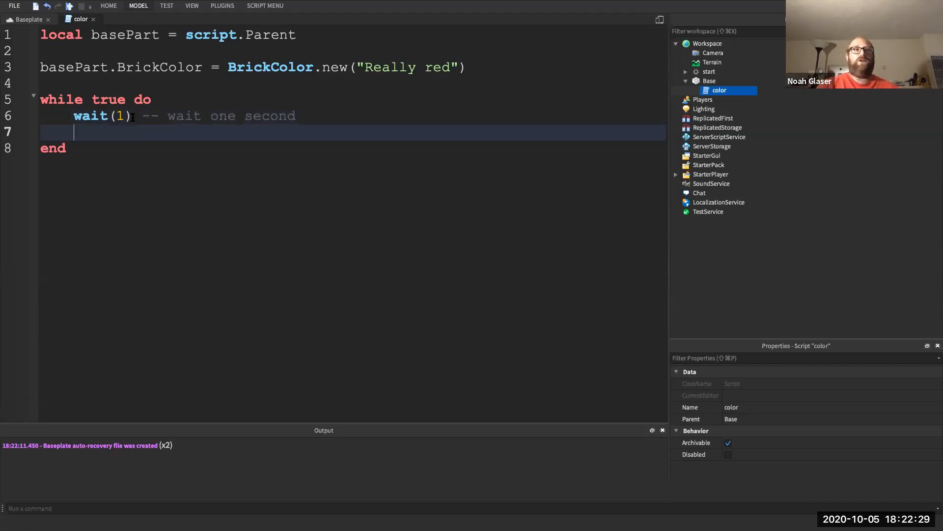
- Add basePart.BrickColor = BrickColor.new("Baby blue") inside the loop using autocomplete
{"action": "left_click_drag", "start_coordinate": [92, 148], "coordinate": [38, 101]}
{"action": "double_click", "coordinate": [107, 100]}
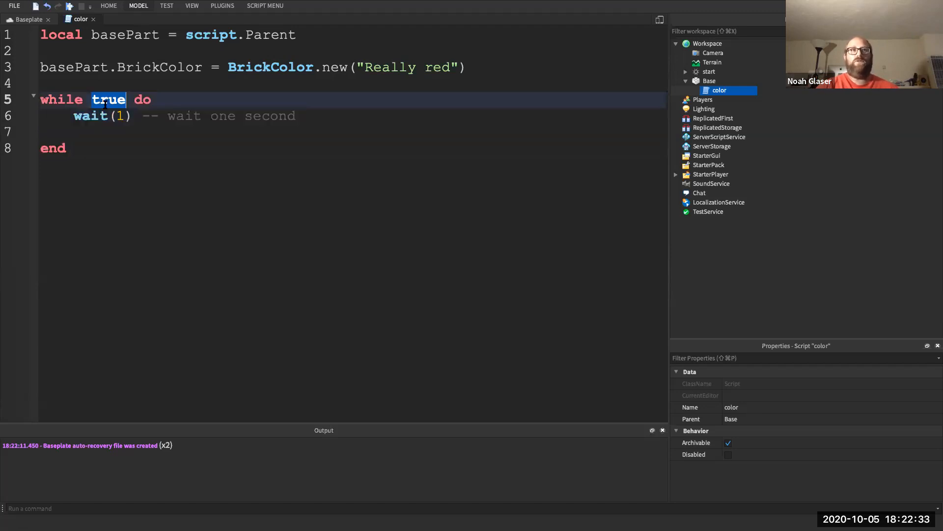
{"action": "left_click", "coordinate": [100, 126]}
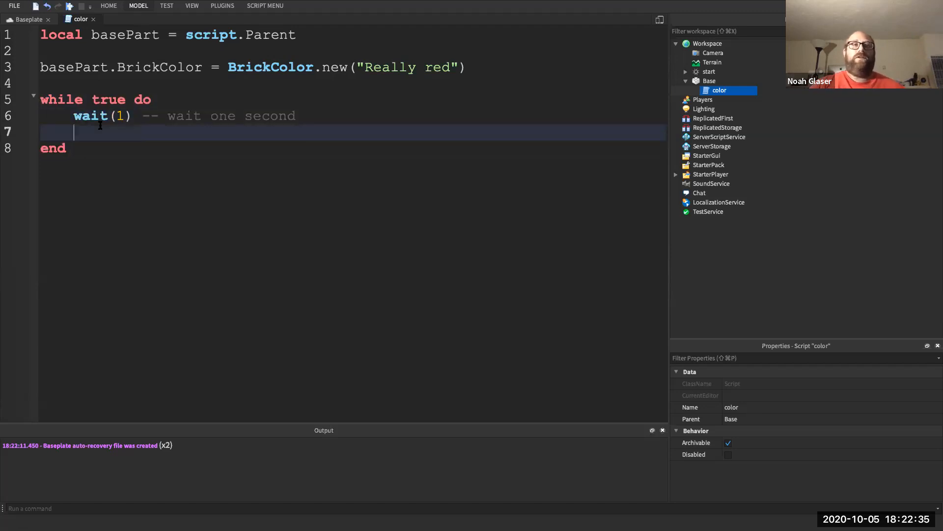
{"action": "type", "text": "basePart."}
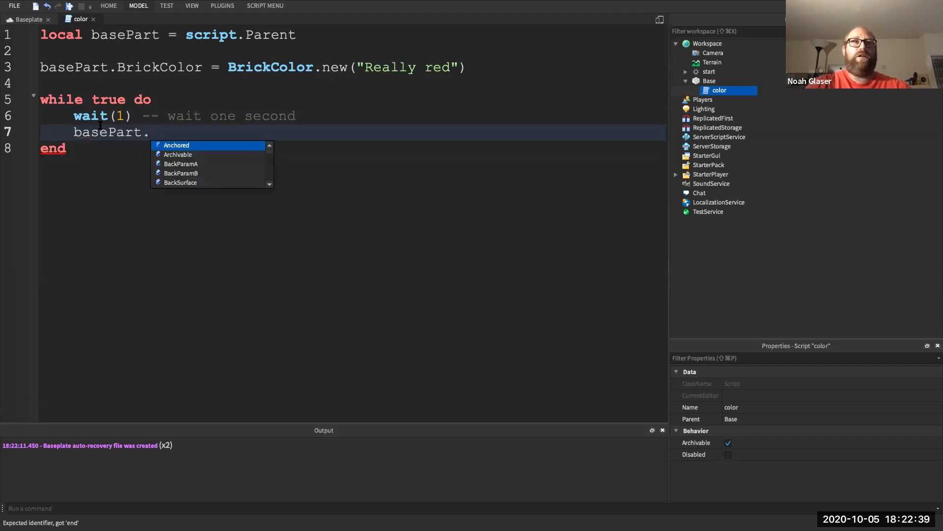
{"action": "type", "text": "Br"}
{"action": "key", "text": "Tab"}
{"action": "type", "text": "="}
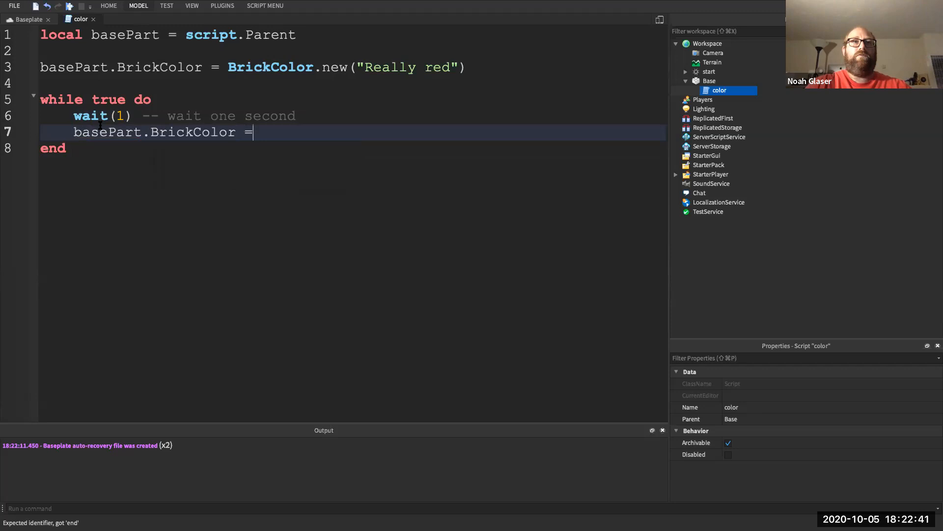
{"action": "type", "text": " Bri"}
{"action": "key", "text": "Tab"}
{"action": "type", "text": "."}
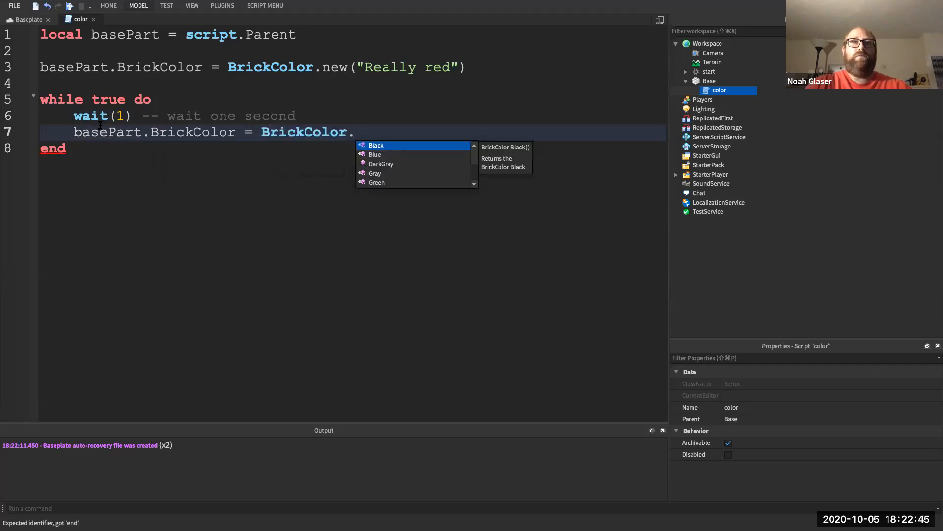
{"action": "type", "text": "n"}
{"action": "key", "text": "Tab"}
{"action": "type", "text": "(\""}
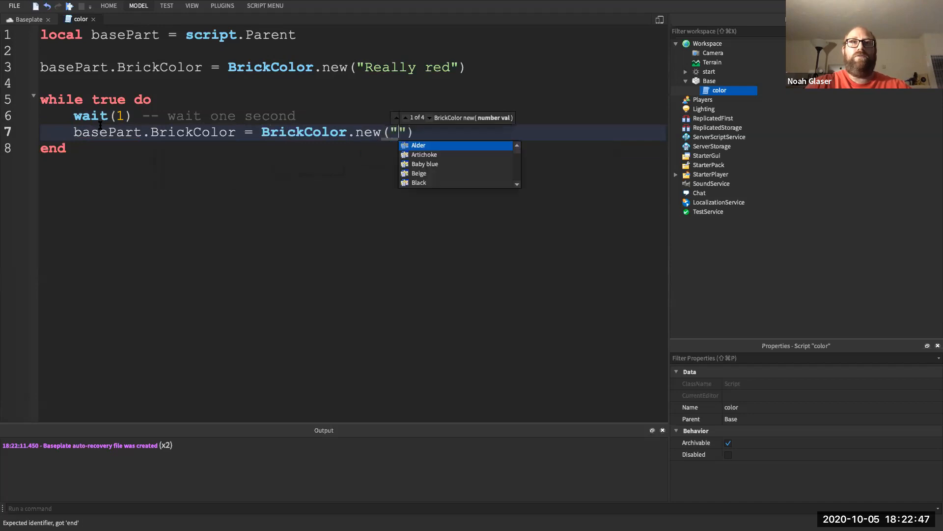
{"action": "key", "text": "Down"}
{"action": "key", "text": "Down"}
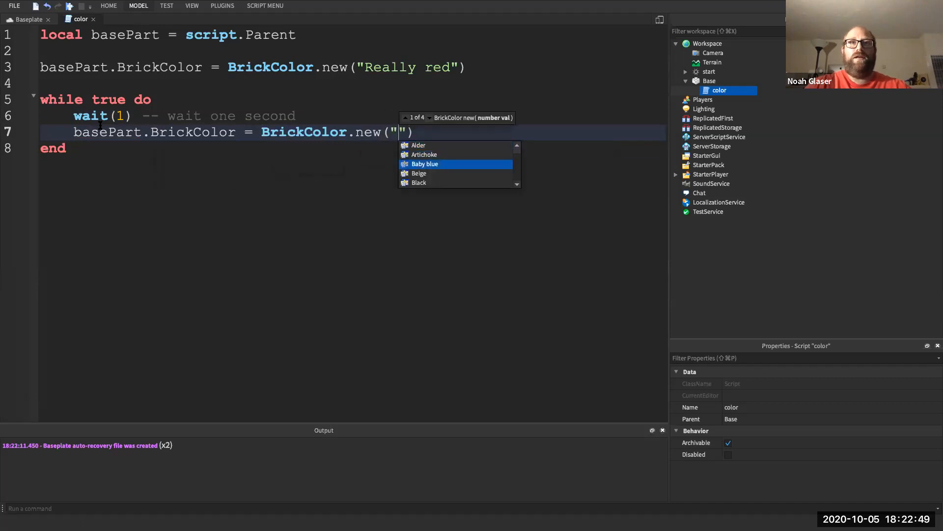
{"action": "key", "text": "Tab"}
- Follow with wait(1) and basePart.BrickColor = BrickColor.new("Really red")
{"action": "key", "text": "Return"}
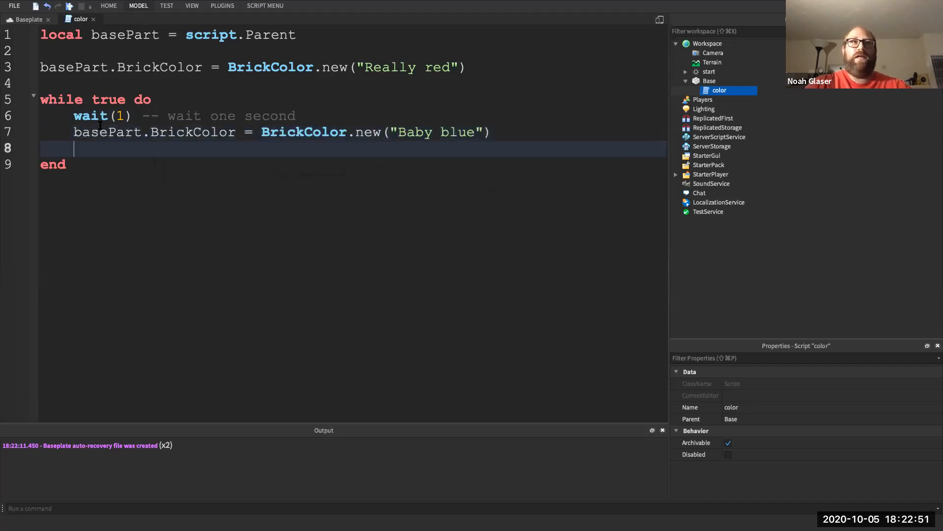
{"action": "type", "text": "wai"}
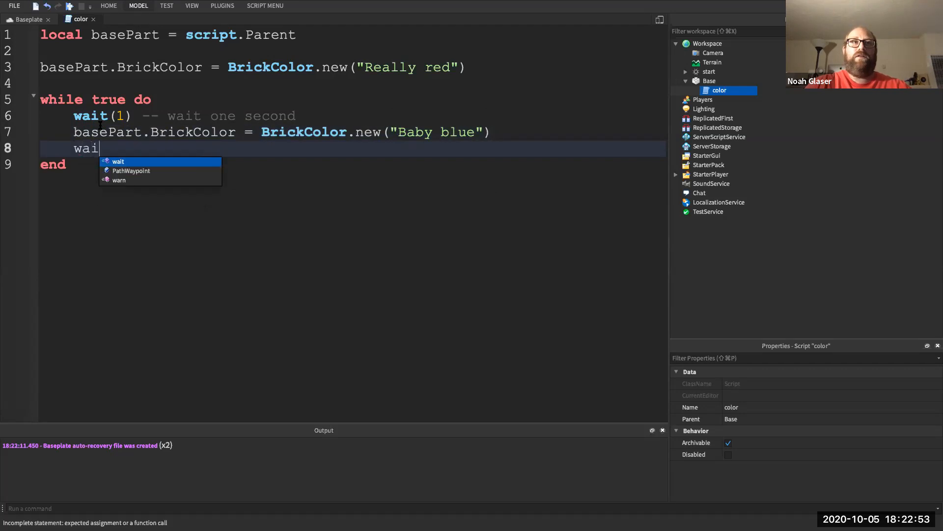
{"action": "type", "text": "t(1)"}
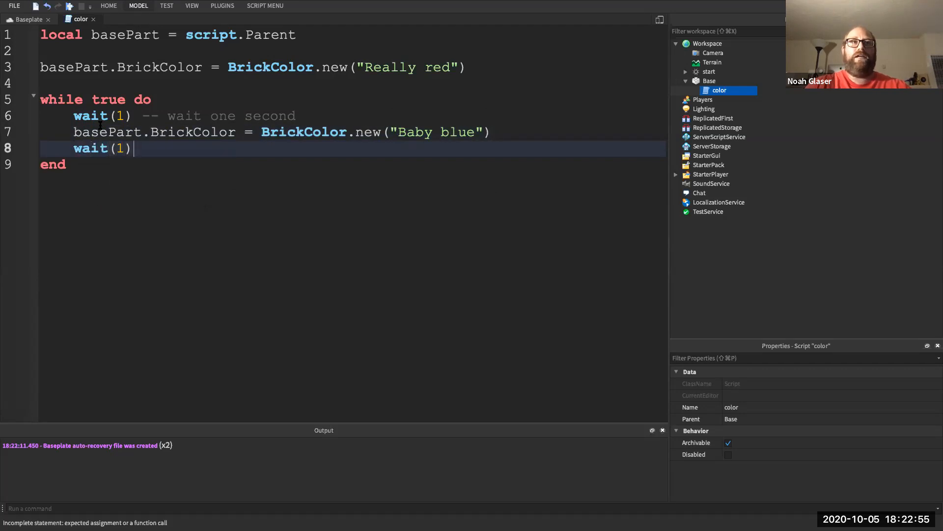
{"action": "key", "text": "Return"}
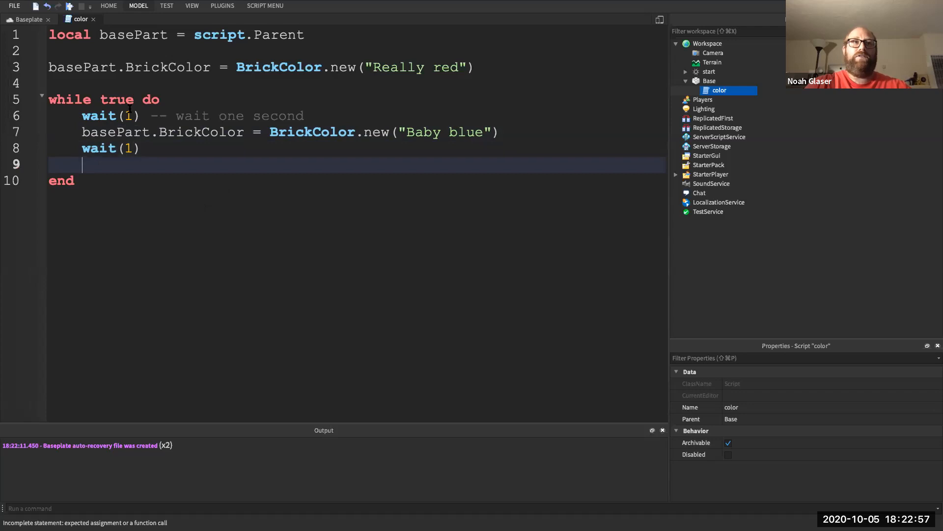
{"action": "type", "text": "basePart."}
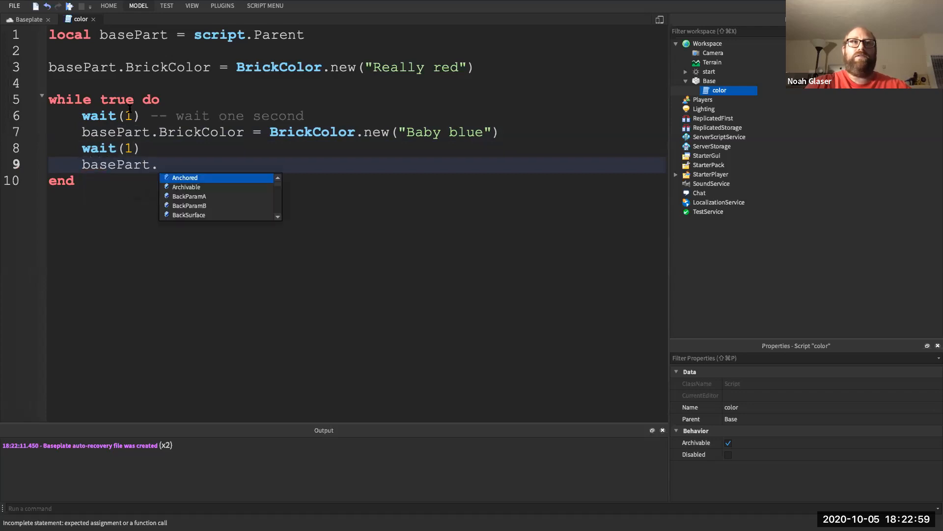
{"action": "type", "text": "Br"}
{"action": "key", "text": "Tab"}
{"action": "type", "text": "= Br"}
{"action": "key", "text": "Tab"}
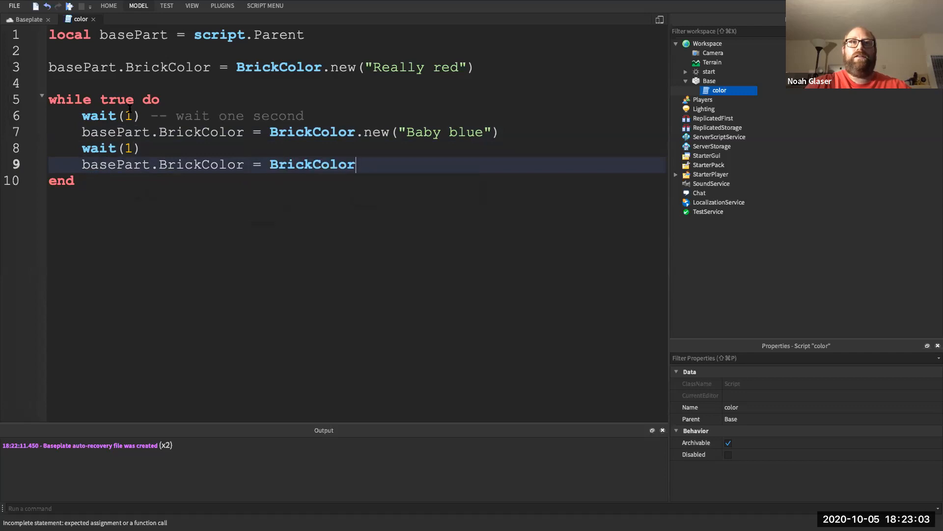
{"action": "type", "text": ".r"}
{"action": "key", "text": "BackSpace"}
{"action": "type", "text": "n"}
{"action": "key", "text": "Tab"}
{"action": "type", "text": "(\"Re"}
{"action": "key", "text": "Tab"}
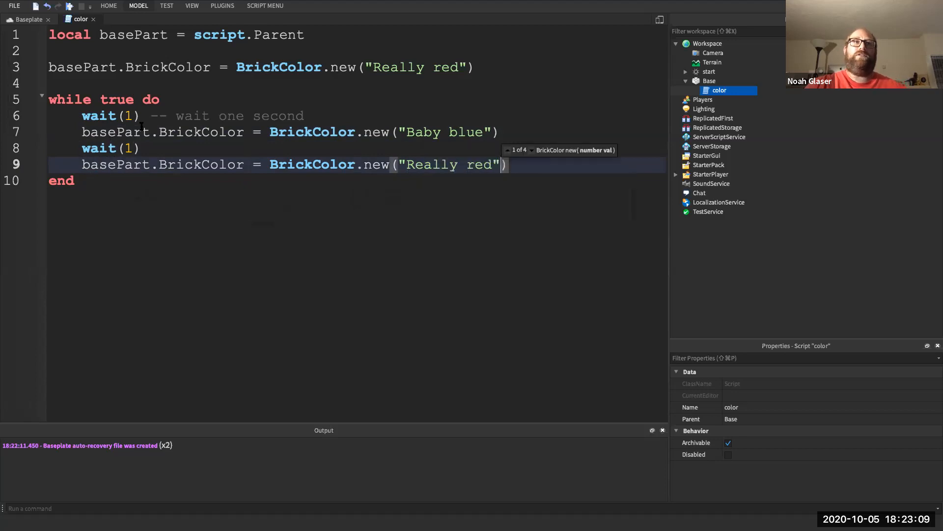
- Review the loop's wait, Baby blue and Really red lines, then start a play test
{"action": "left_click", "coordinate": [133, 116]}
{"action": "left_click", "coordinate": [143, 132]}
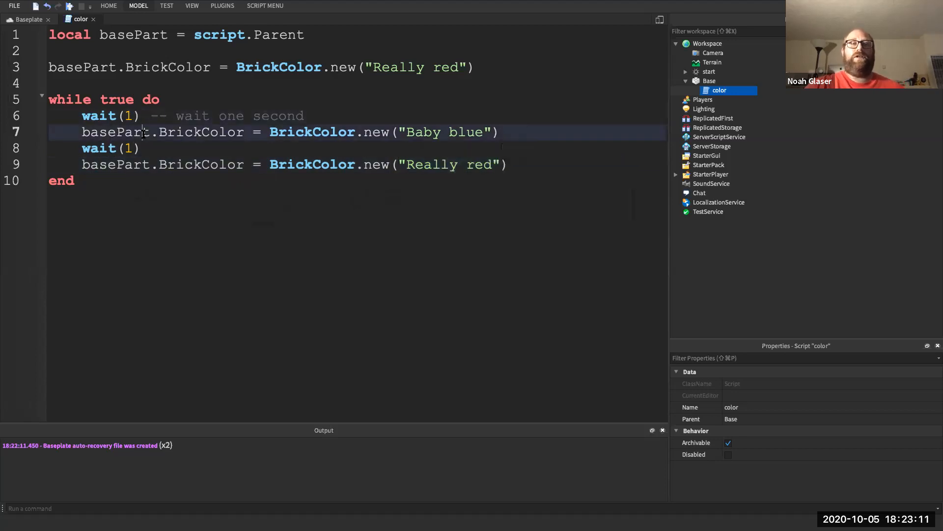
{"action": "left_click", "coordinate": [147, 147]}
{"action": "left_click", "coordinate": [152, 158]}
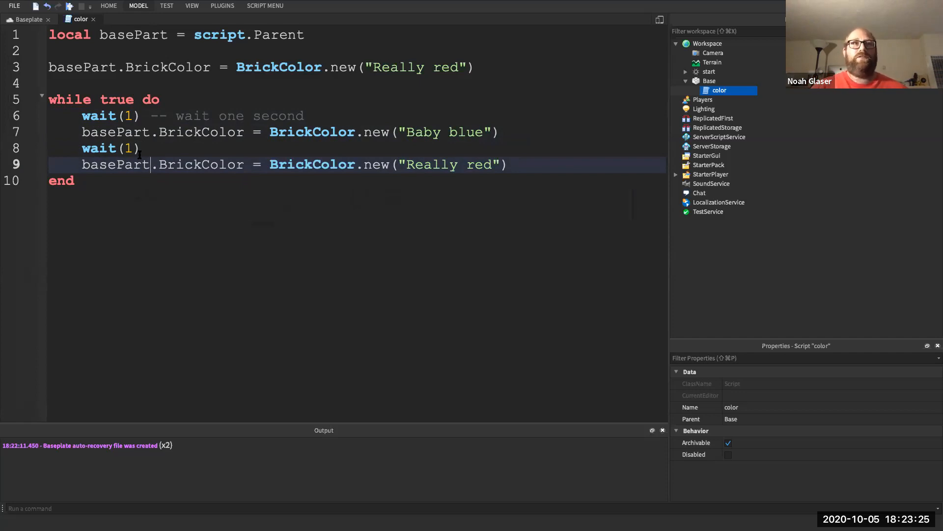
{"action": "left_click_drag", "start_coordinate": [81, 182], "coordinate": [48, 105]}
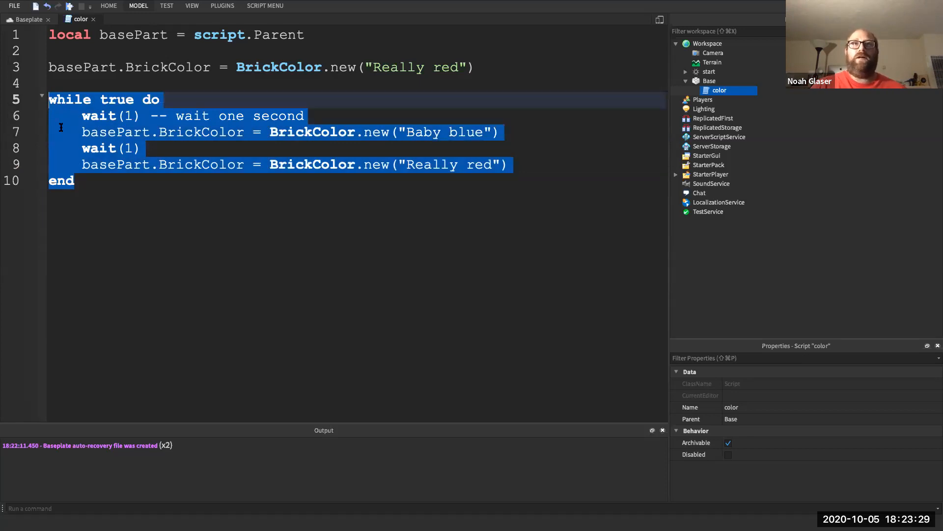
{"action": "left_click", "coordinate": [79, 163]}
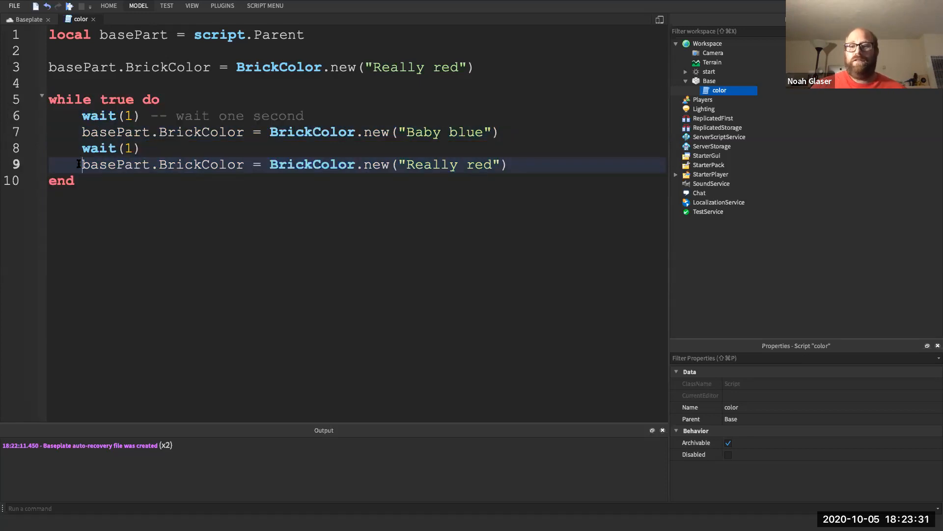
{"action": "left_click", "coordinate": [69, 6]}
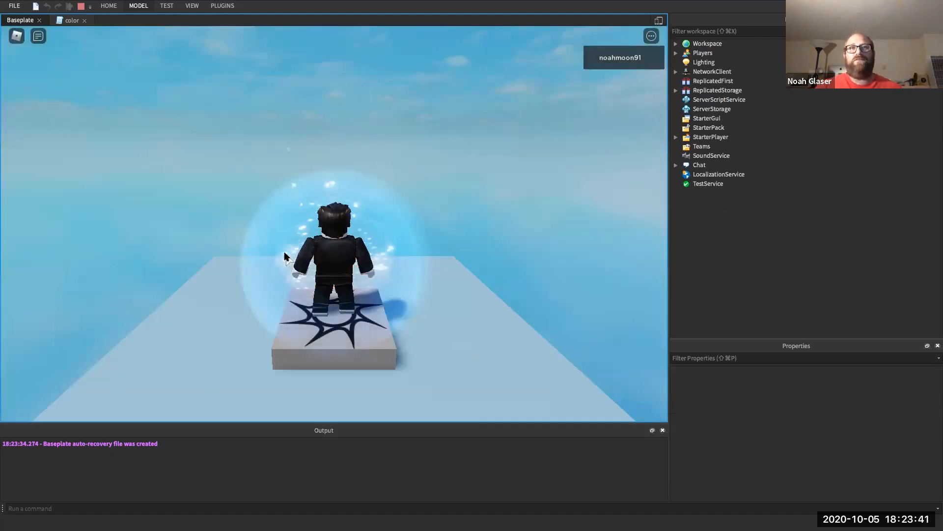
- Stop the play test and go back to the color script's code
{"action": "left_click", "coordinate": [81, 7]}
{"action": "left_click", "coordinate": [80, 19]}
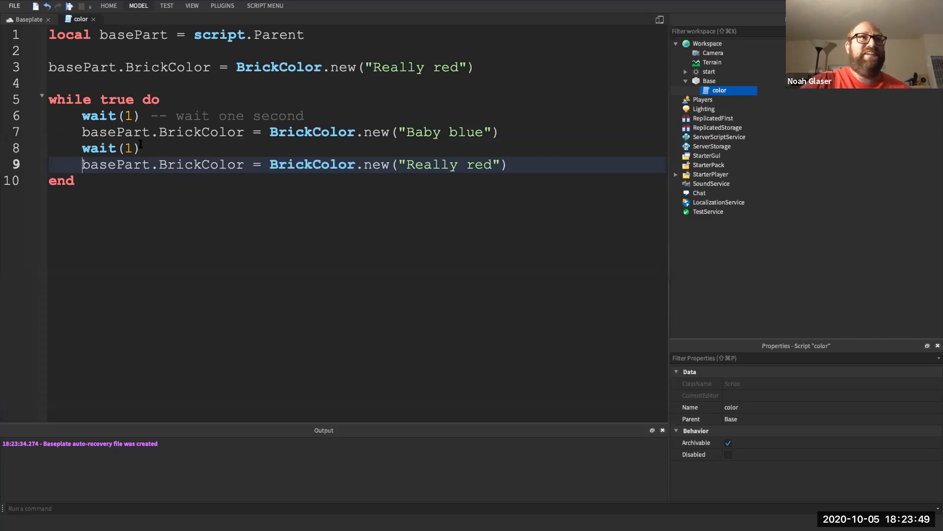
- Add another wait(1) after the Really red line
{"action": "left_click", "coordinate": [133, 117]}
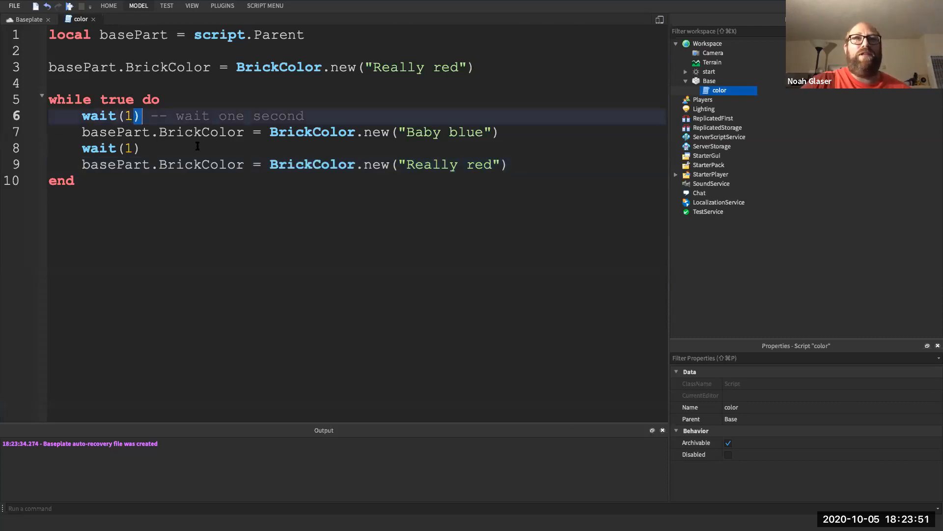
{"action": "left_click", "coordinate": [131, 163]}
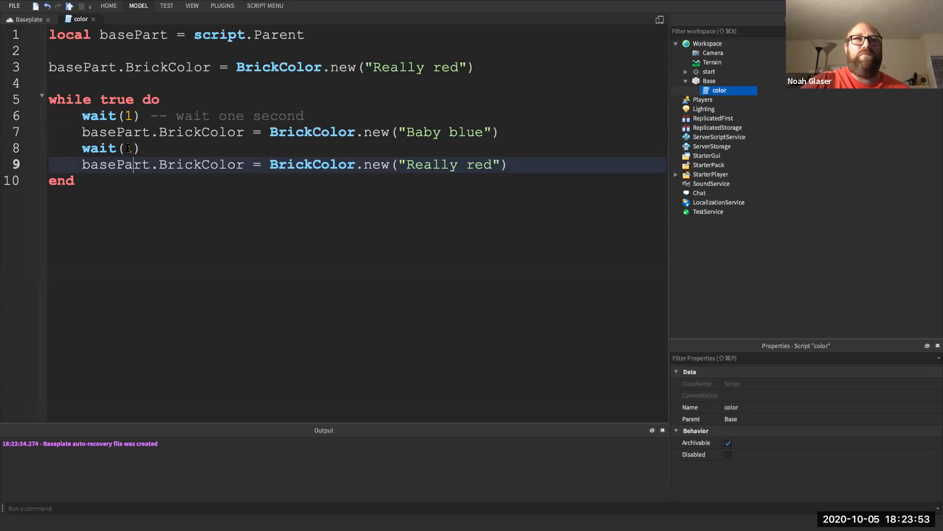
{"action": "double_click", "coordinate": [129, 148]}
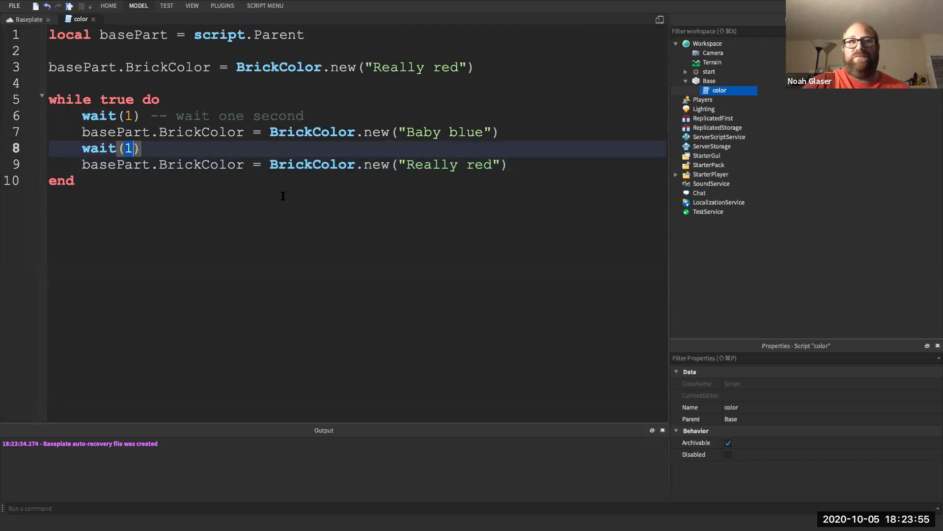
{"action": "left_click", "coordinate": [522, 164]}
{"action": "key", "text": "Return"}
{"action": "type", "text": "wait(1)"}
{"action": "key", "text": "Return"}
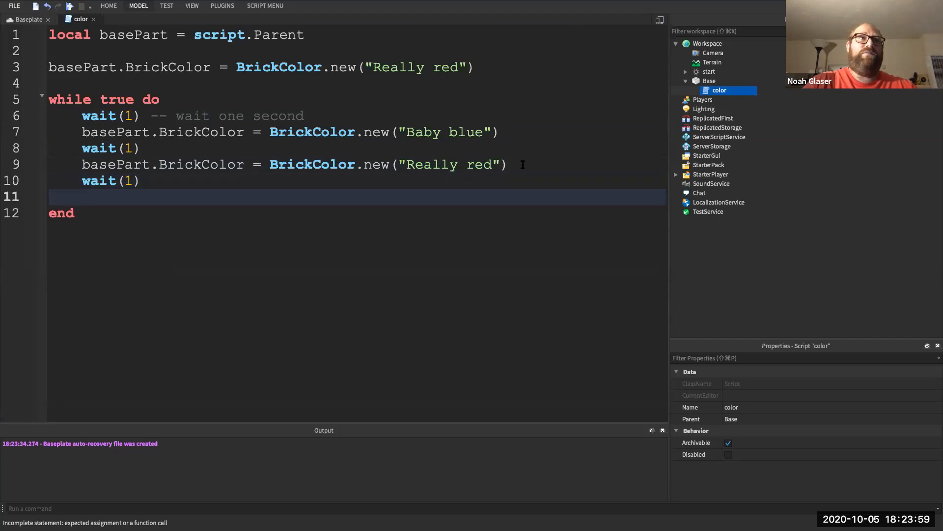
- Add basePart.BrickColor = BrickColor.new(Color3.fromRGB(100, 0, 100)) for purple
{"action": "type", "text": "basePart.b"}
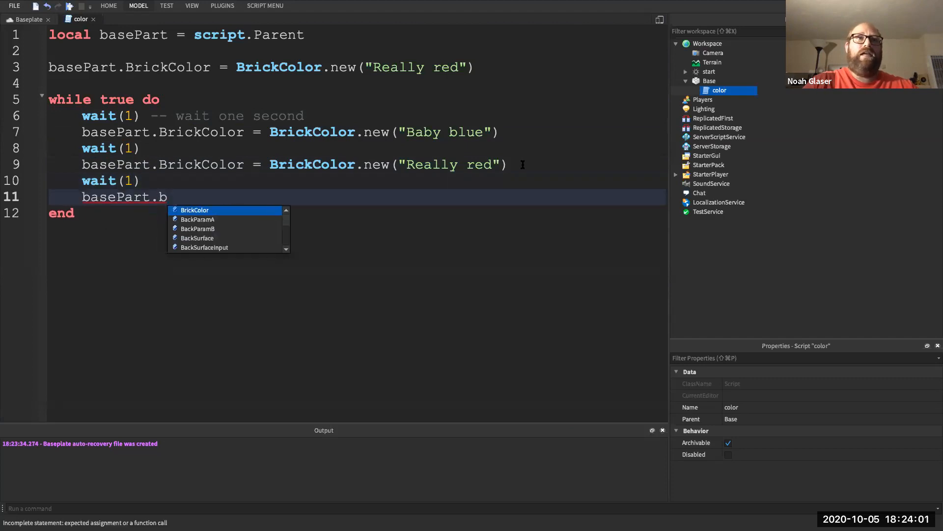
{"action": "key", "text": "Tab"}
{"action": "type", "text": "= B"}
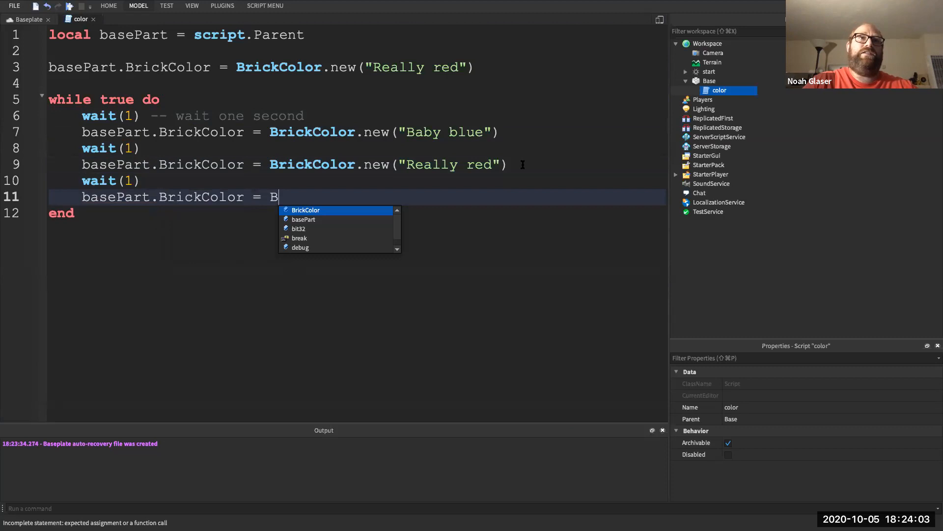
{"action": "type", "text": "ri"}
{"action": "key", "text": "Tab"}
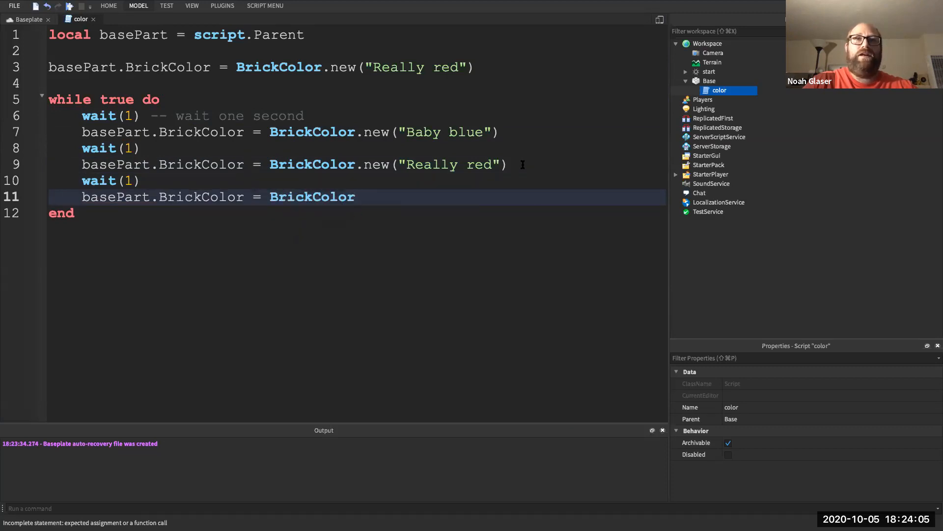
{"action": "type", "text": "."}
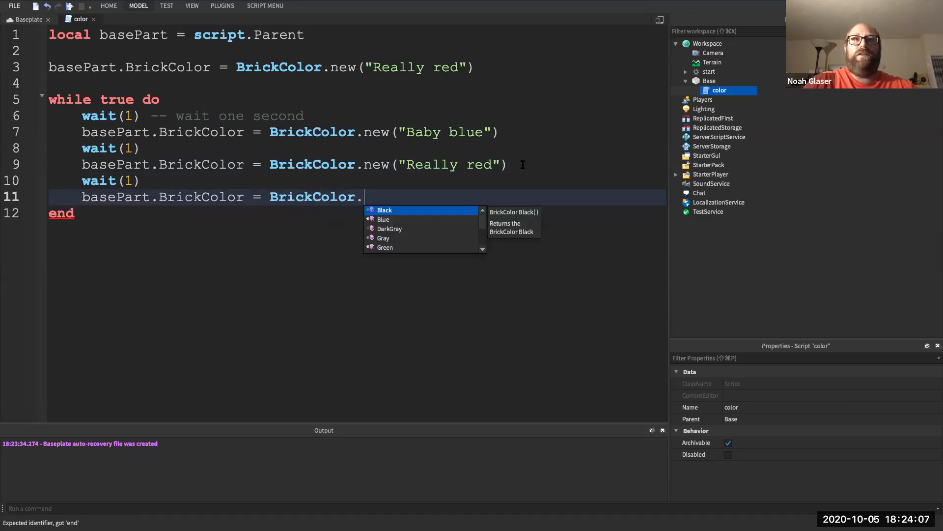
{"action": "type", "text": "ne"}
{"action": "key", "text": "Tab"}
{"action": "type", "text": "("}
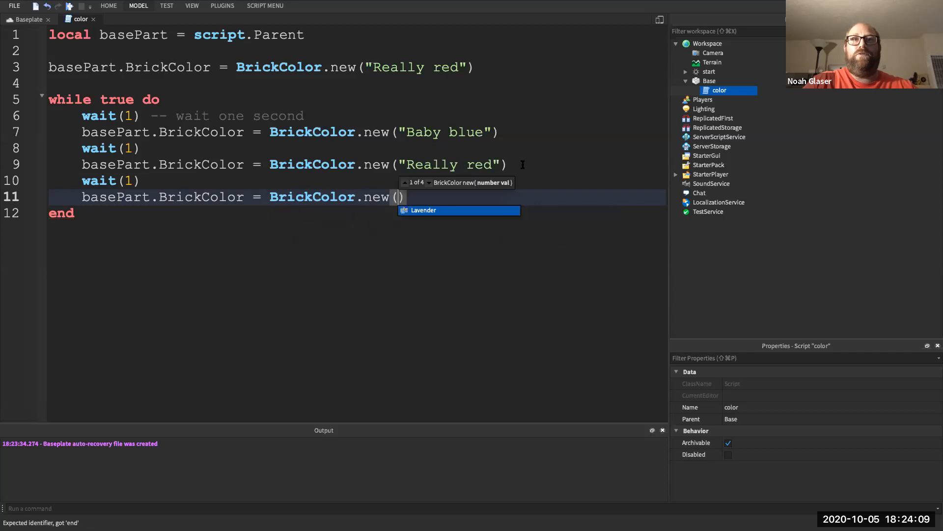
{"action": "type", "text": "Color3"}
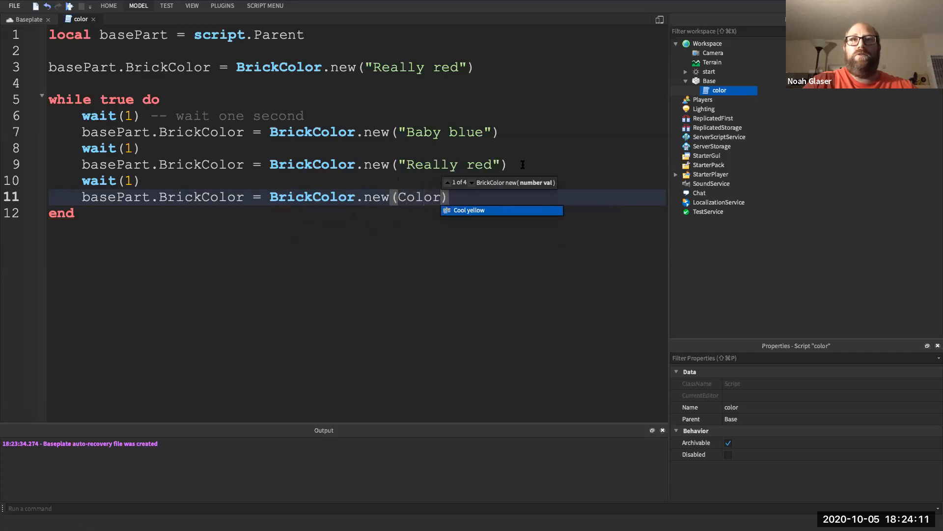
{"action": "type", "text": ".n"}
{"action": "key", "text": "BackSpace"}
{"action": "type", "text": "fr"}
{"action": "key", "text": "BackSpace"}
{"action": "key", "text": "BackSpace"}
{"action": "key", "text": "BackSpace"}
{"action": "type", "text": "."}
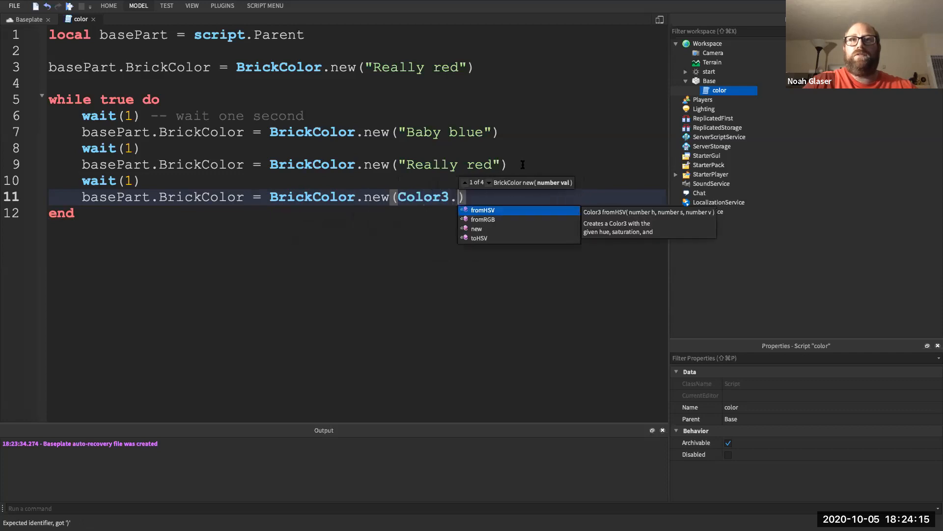
{"action": "type", "text": "fromRGB("}
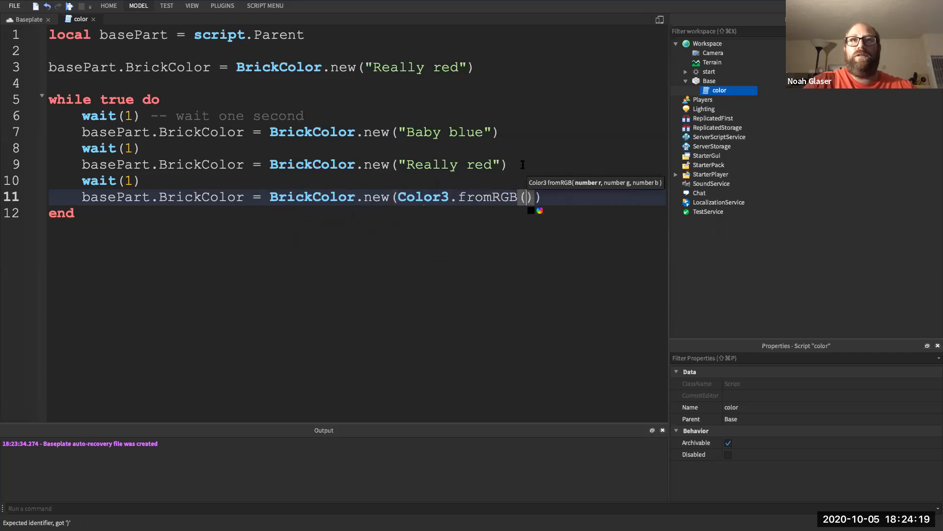
{"action": "type", "text": "100, 0, 100"}
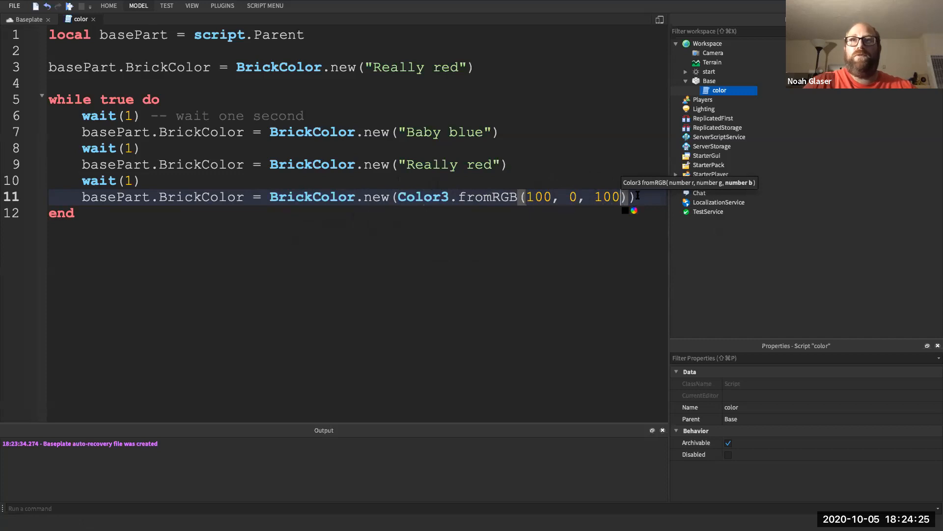
- Check the RGB values, add a final wait(1), and start a play test
{"action": "double_click", "coordinate": [545, 197]}
{"action": "double_click", "coordinate": [574, 197]}
{"action": "left_click", "coordinate": [597, 197]}
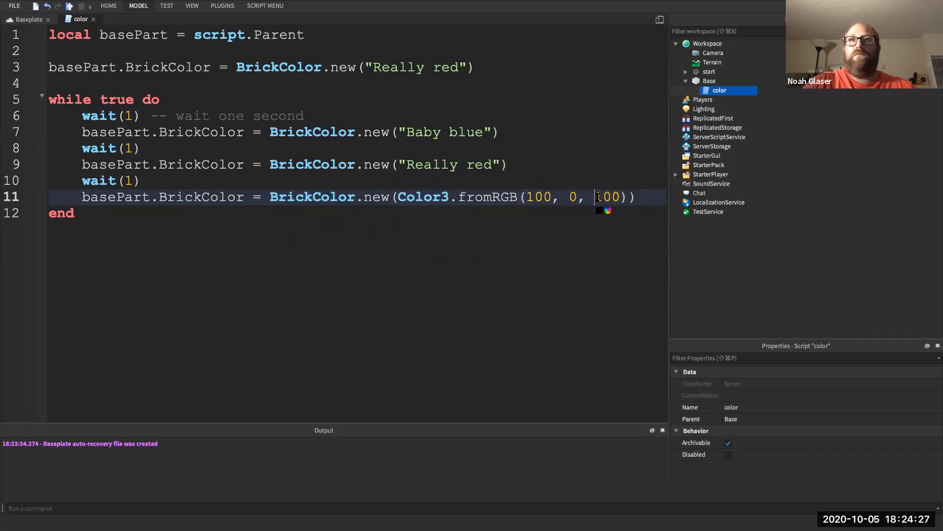
{"action": "double_click", "coordinate": [531, 196]}
{"action": "double_click", "coordinate": [607, 197]}
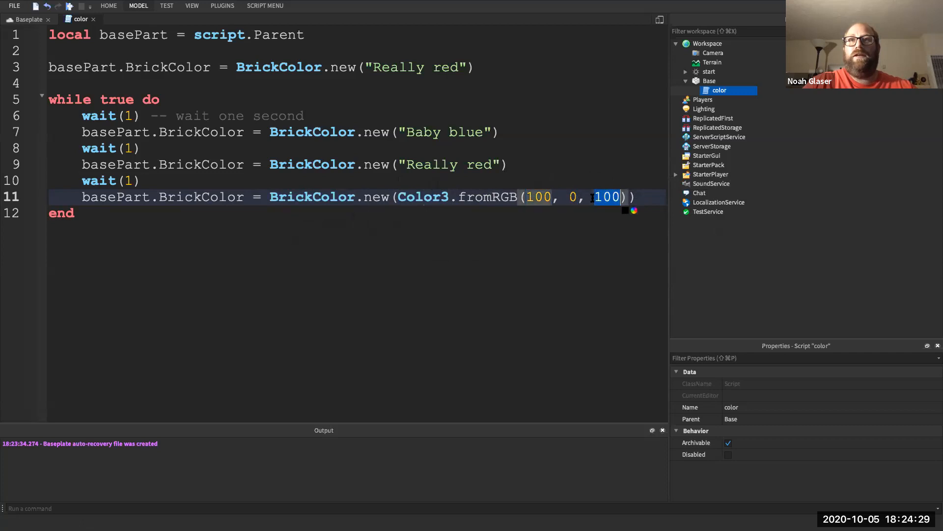
{"action": "left_click", "coordinate": [641, 200]}
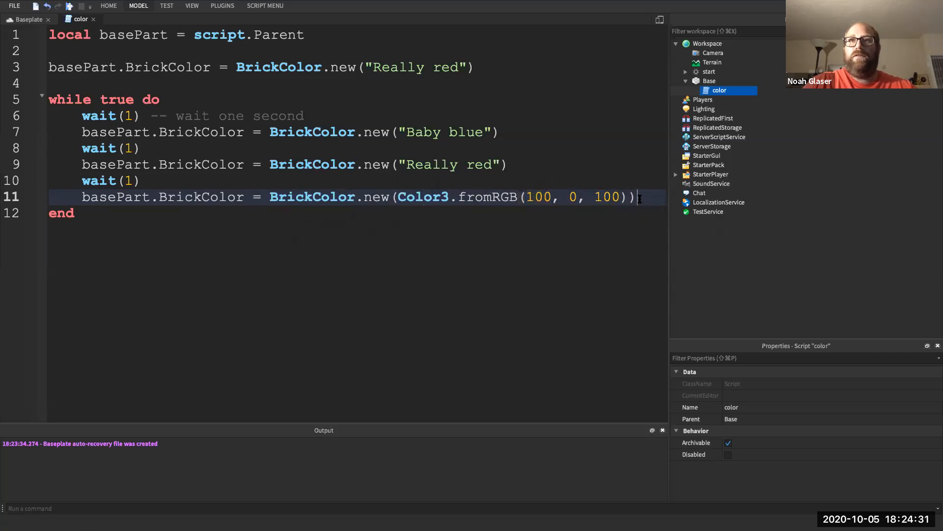
{"action": "key", "text": "Return"}
{"action": "type", "text": "wait(1"}
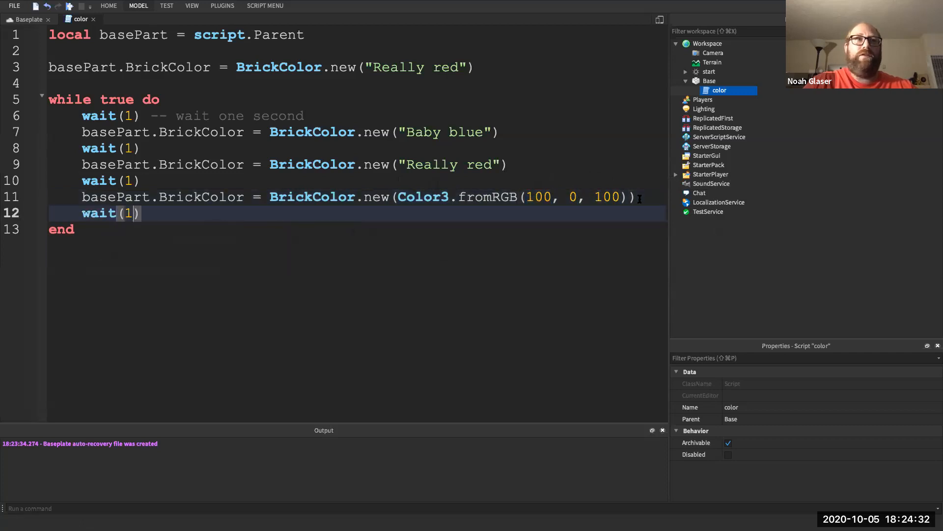
{"action": "left_click", "coordinate": [379, 273]}
{"action": "left_click", "coordinate": [70, 6]}
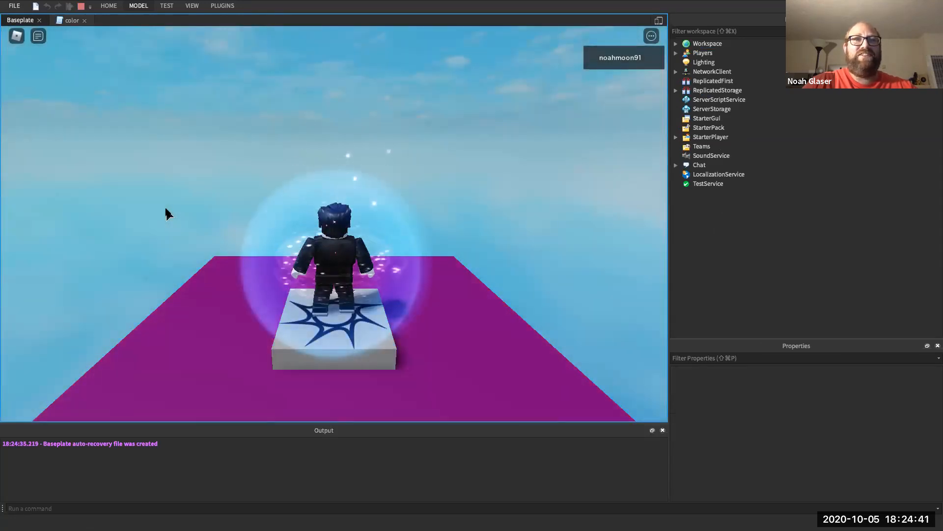
- Stop the play test and return to editing the Base slab in the viewport
{"action": "left_click", "coordinate": [80, 7]}
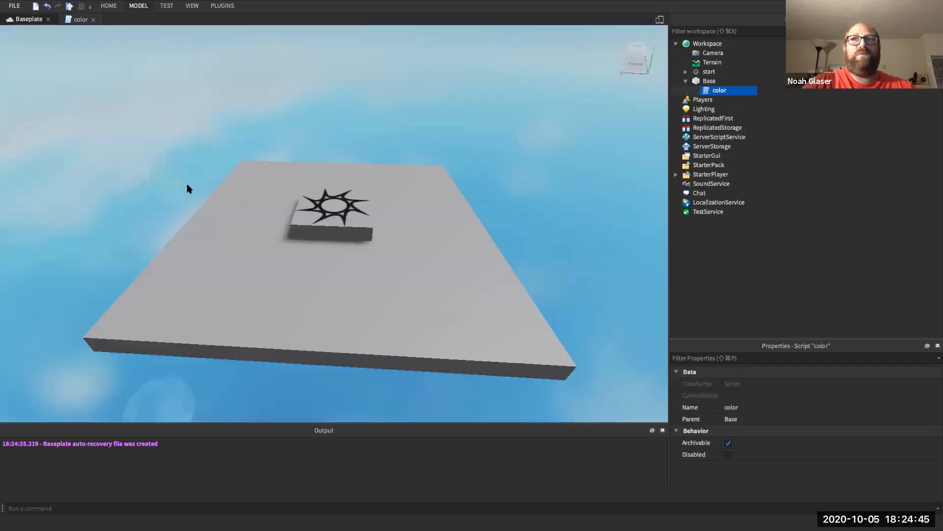
{"action": "scroll", "coordinate": [352, 273], "scroll_direction": "down", "scroll_amount": 5}
{"action": "scroll", "coordinate": [353, 275], "scroll_direction": "up", "scroll_amount": 4}
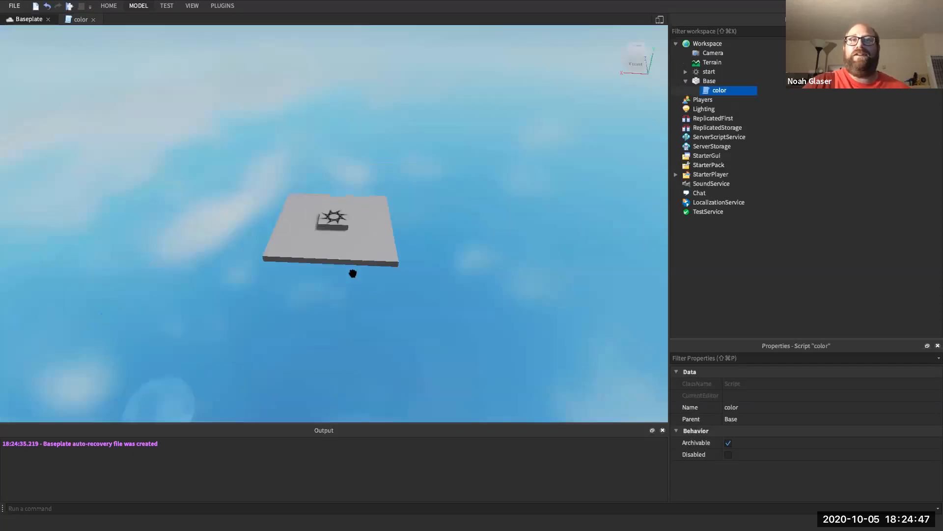
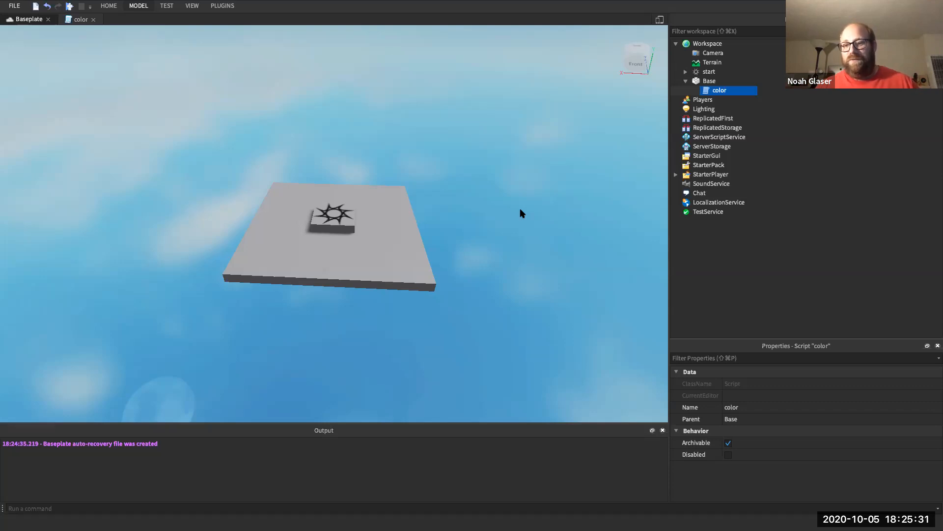
- Insert a new plain part onto the start pad
{"action": "left_click", "coordinate": [706, 81]}
{"action": "left_click", "coordinate": [467, 142]}
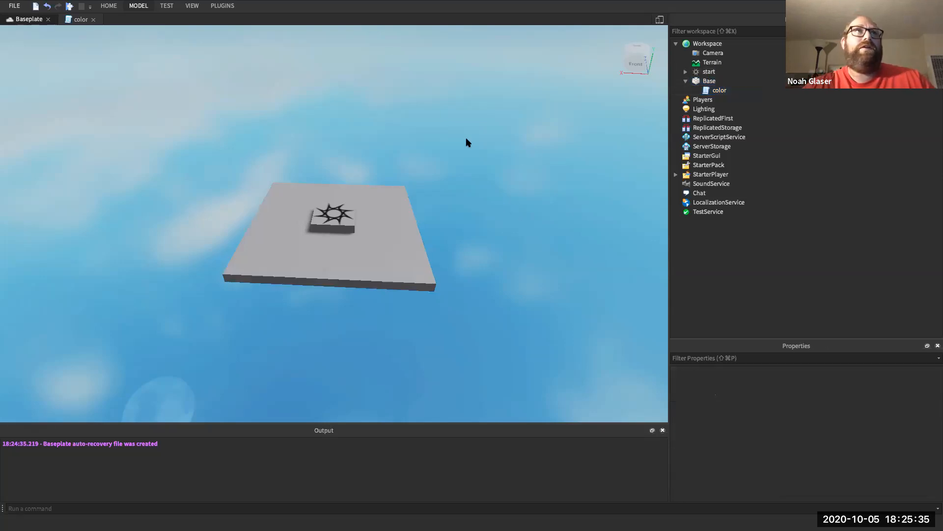
{"action": "left_click", "coordinate": [146, 6]}
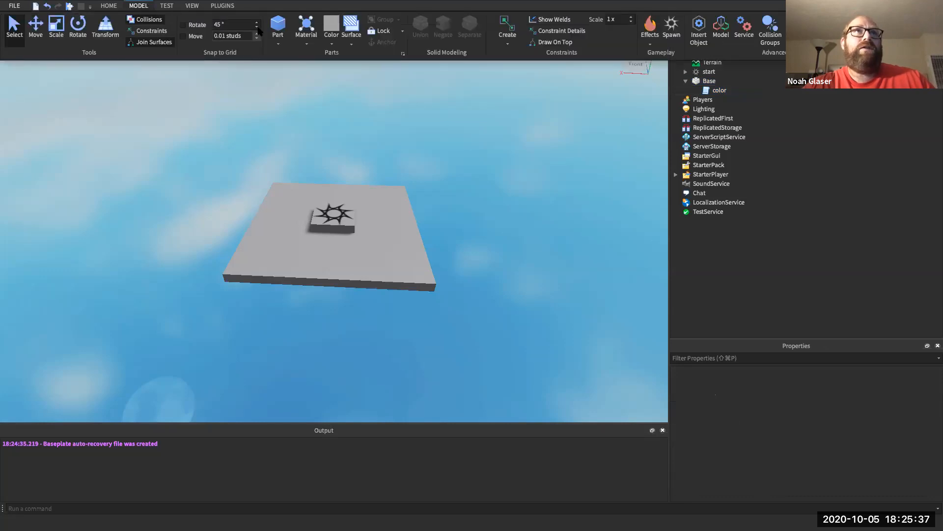
{"action": "left_click", "coordinate": [277, 27]}
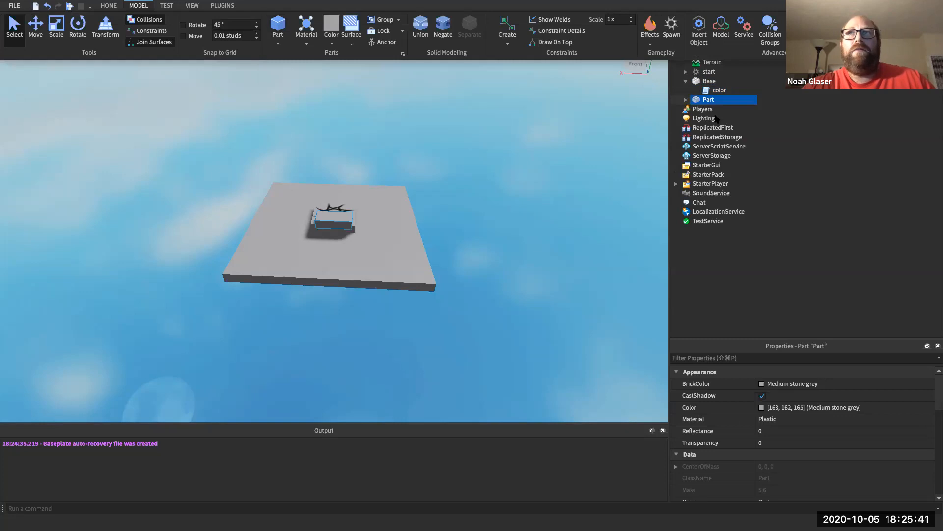
{"action": "left_click", "coordinate": [708, 101]}
- Delete the new part's automatic Weld and rename the part 'mover'
{"action": "double_click", "coordinate": [708, 101]}
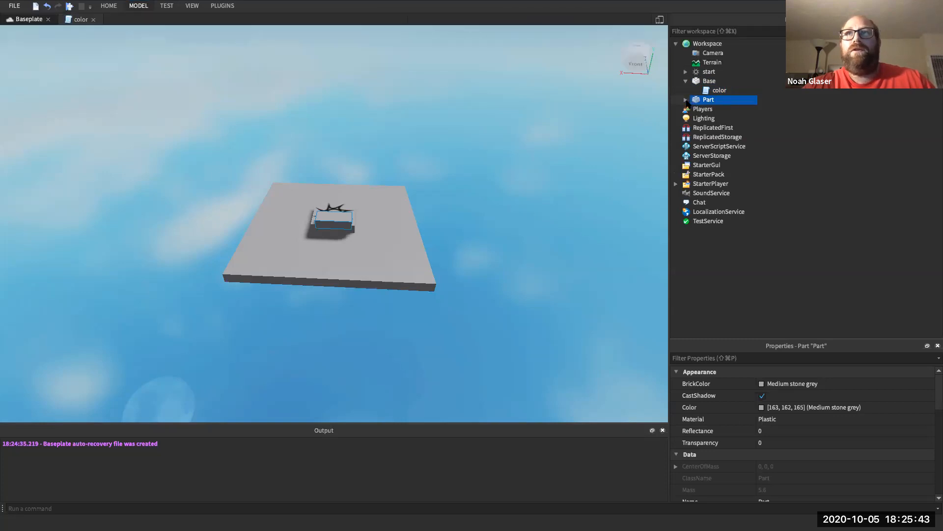
{"action": "left_click", "coordinate": [710, 110]}
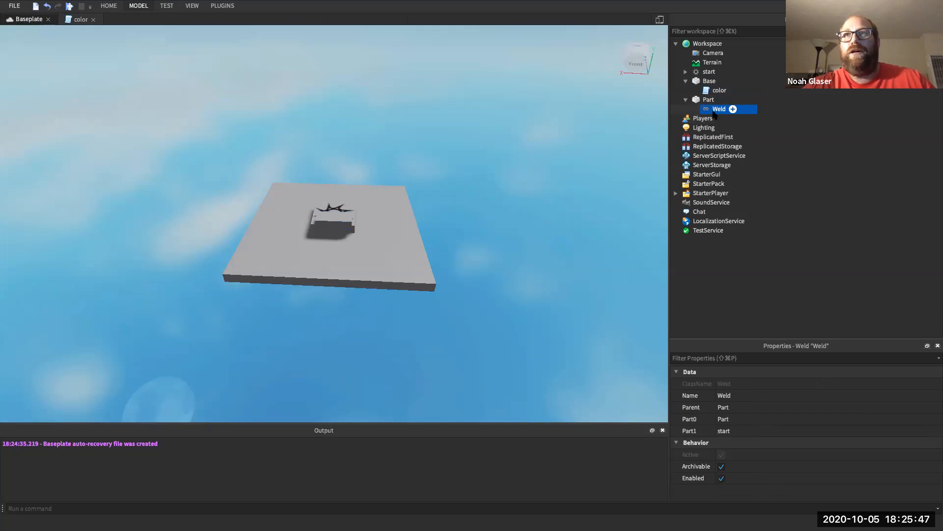
{"action": "key", "text": "Delete"}
{"action": "left_click", "coordinate": [701, 100]}
{"action": "right_click", "coordinate": [706, 102]}
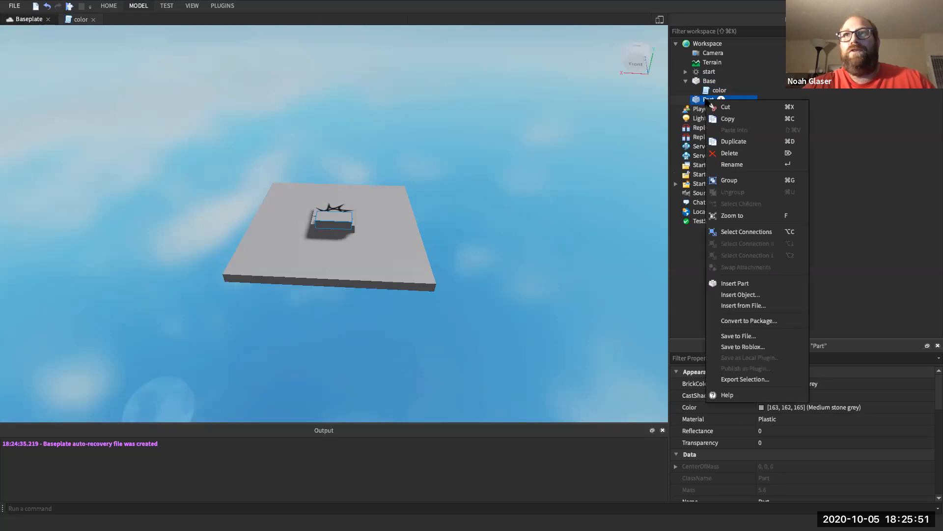
{"action": "left_click", "coordinate": [727, 165]}
{"action": "type", "text": "mover"}
{"action": "key", "text": "Return"}
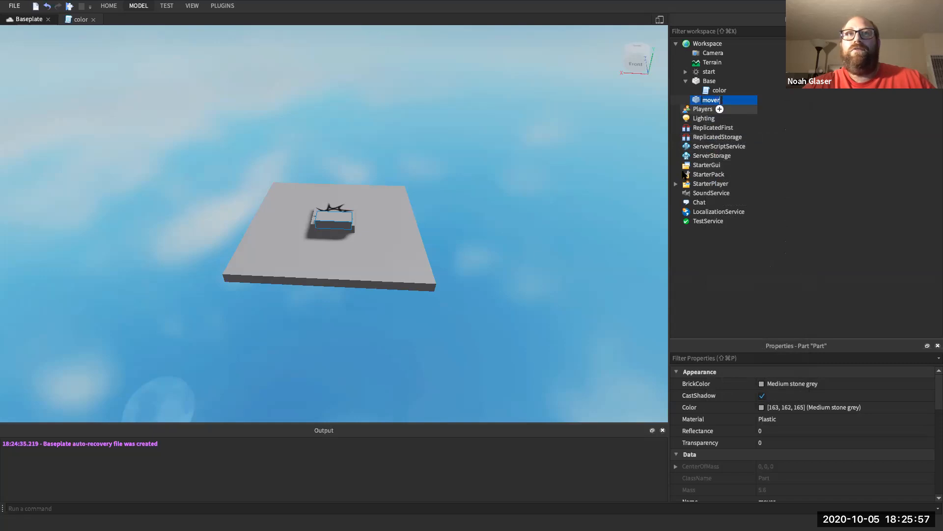
{"action": "left_click", "coordinate": [718, 360]}
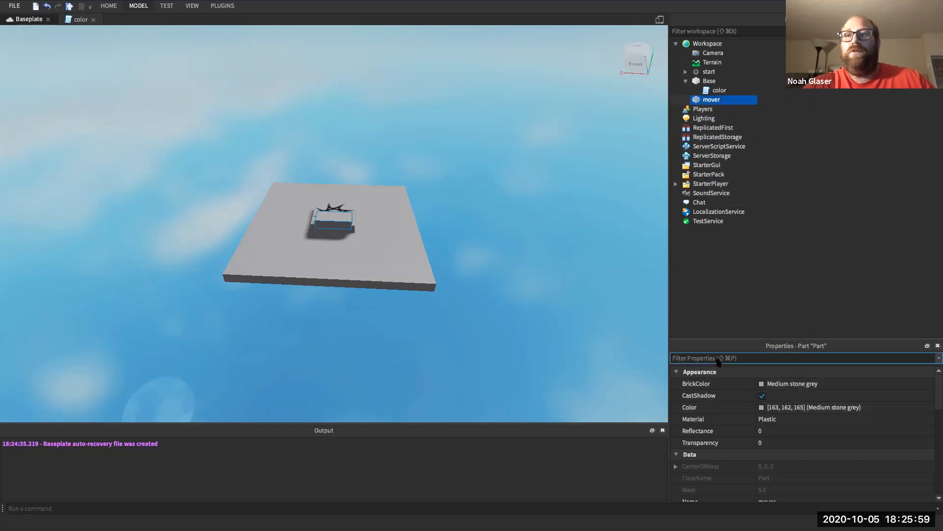
- Set the mover's Position to X 13, Y 0, Z 0
{"action": "left_click", "coordinate": [325, 220]}
{"action": "left_click", "coordinate": [717, 358]}
{"action": "type", "text": "Pos"}
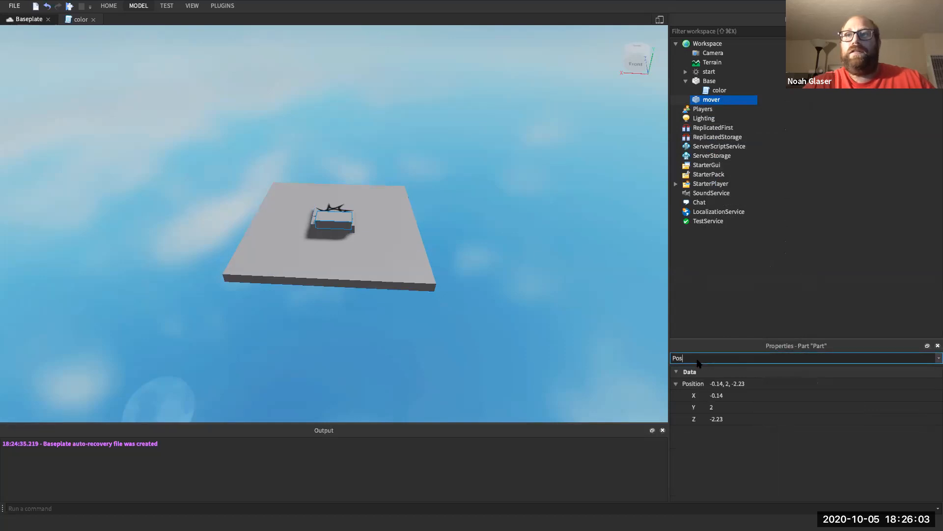
{"action": "left_click", "coordinate": [717, 418]}
{"action": "type", "text": "0"}
{"action": "key", "text": "Return"}
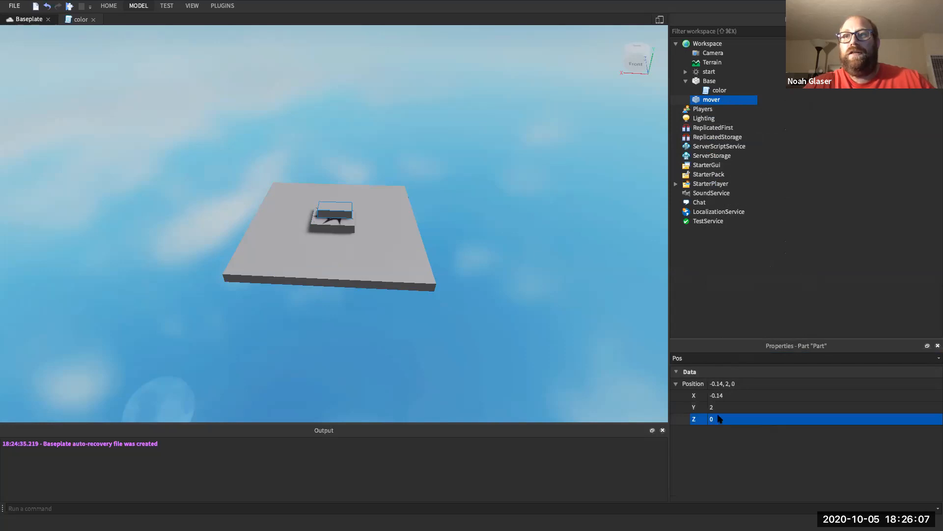
{"action": "left_click", "coordinate": [718, 395]}
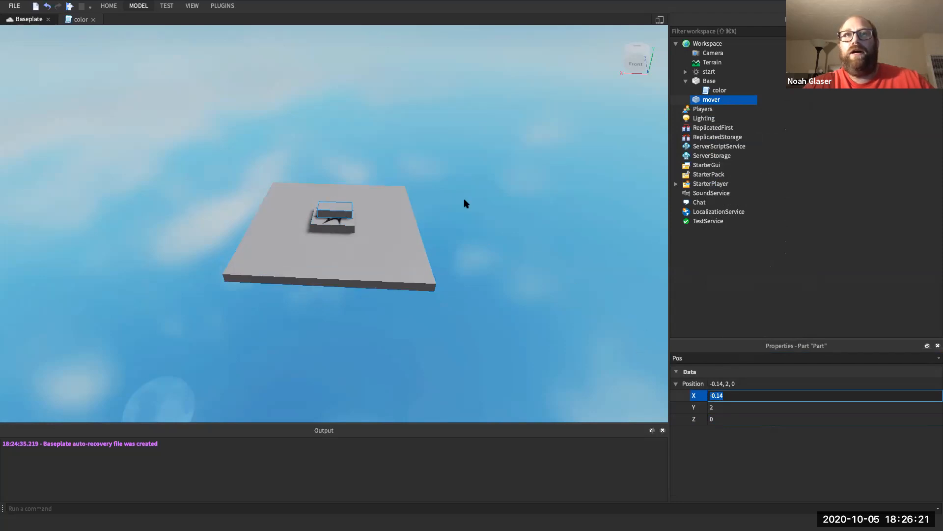
{"action": "type", "text": "13"}
{"action": "key", "text": "Return"}
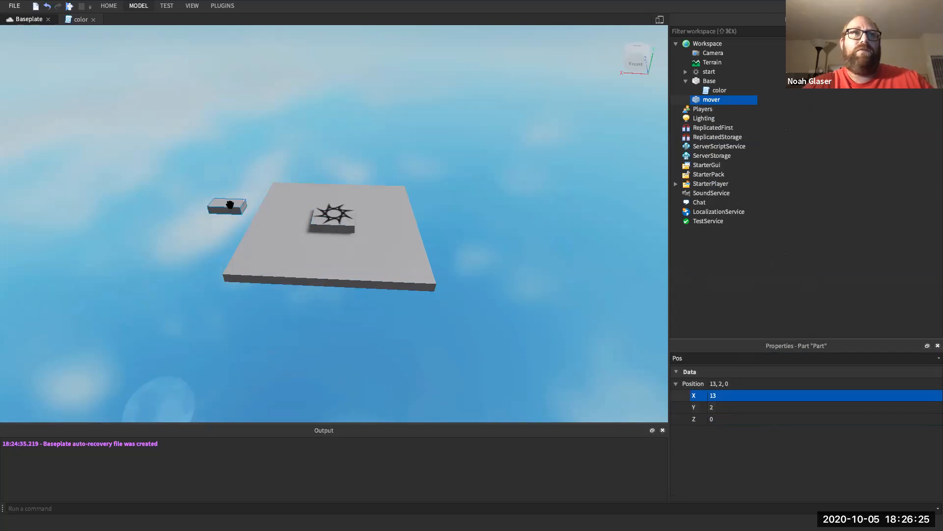
{"action": "left_click", "coordinate": [713, 407]}
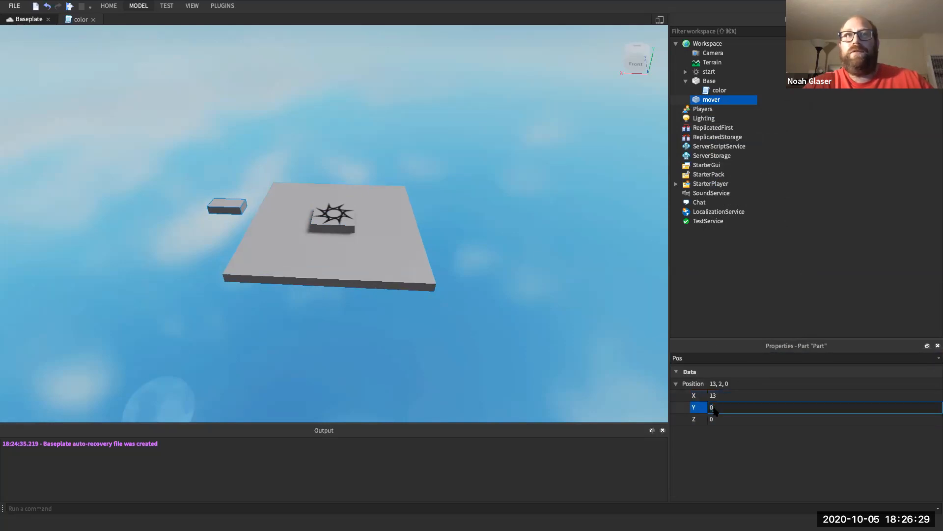
{"action": "key", "text": "Return"}
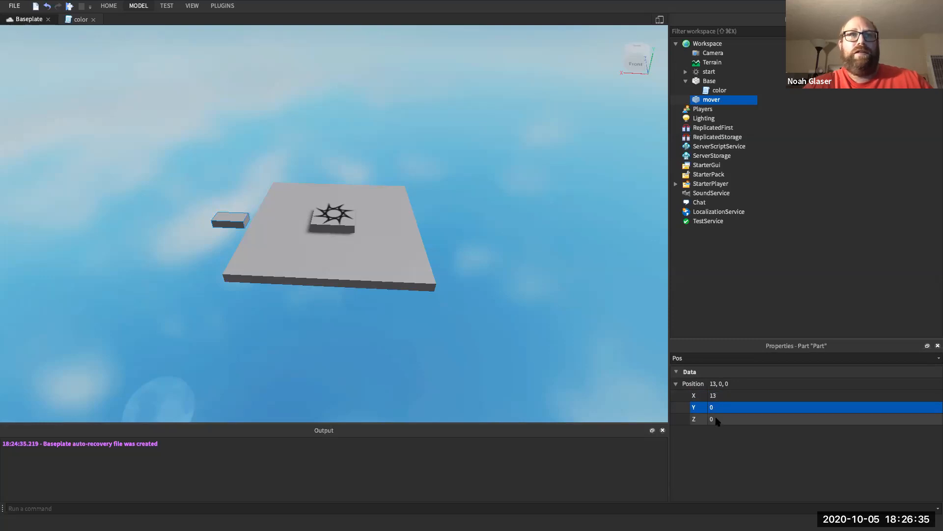
- Set the mover's Size to 5 × 1 × 5, leaving Y at 1
{"action": "double_click", "coordinate": [723, 358]}
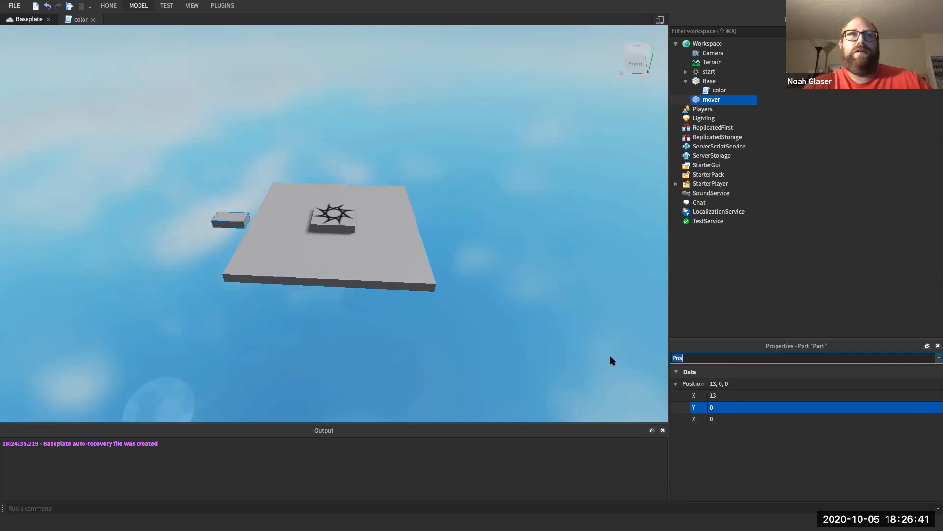
{"action": "type", "text": "Size"}
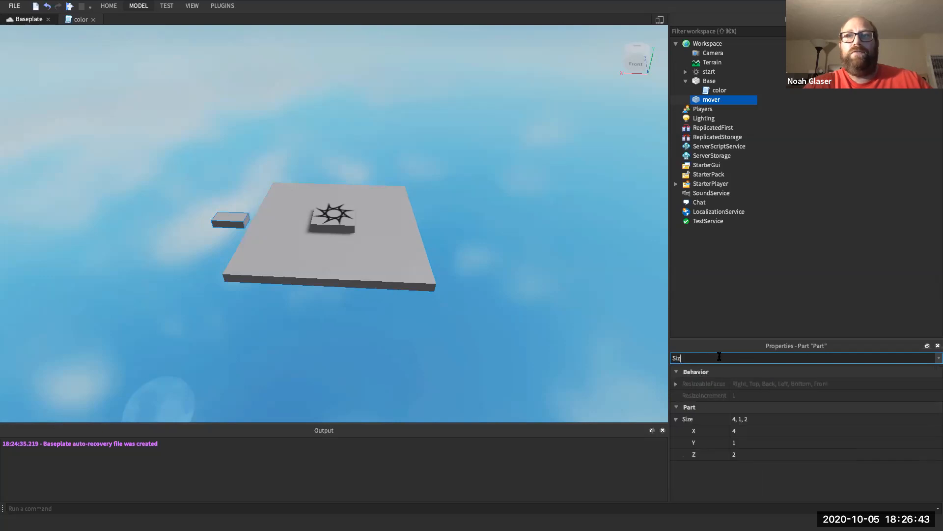
{"action": "left_click", "coordinate": [742, 431]}
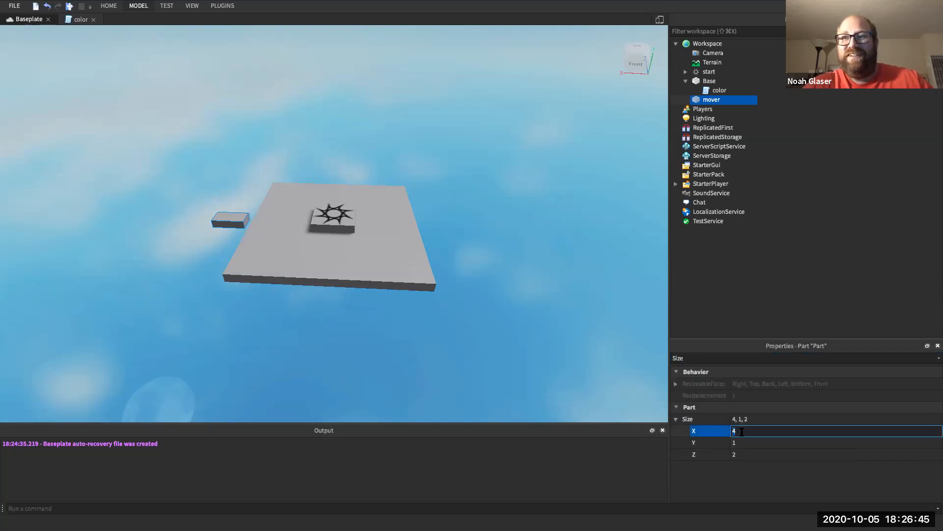
{"action": "key", "text": "Return"}
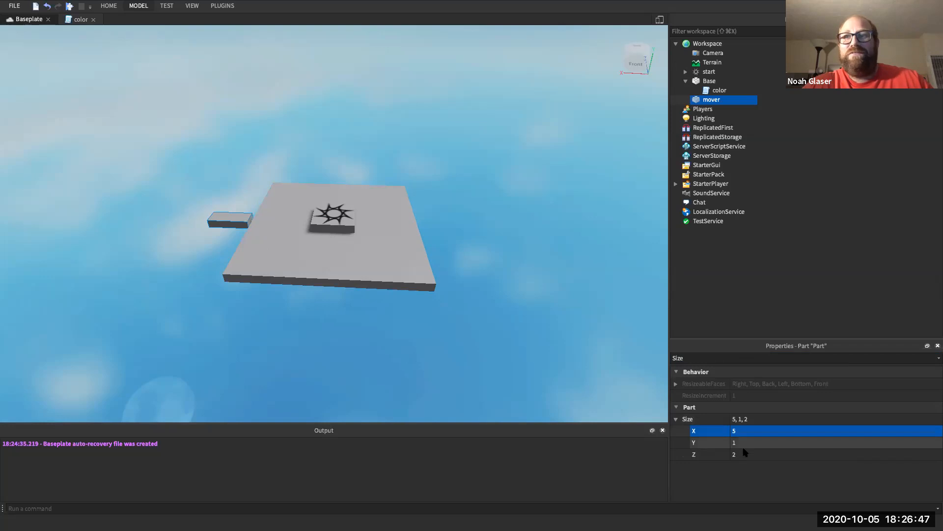
{"action": "left_click", "coordinate": [744, 452]}
{"action": "key", "text": "Return"}
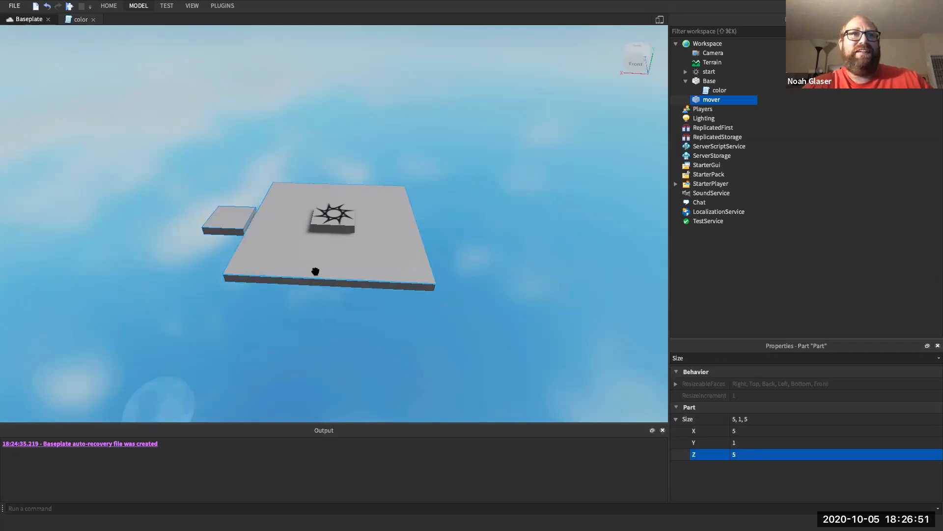
{"action": "left_click", "coordinate": [771, 444]}
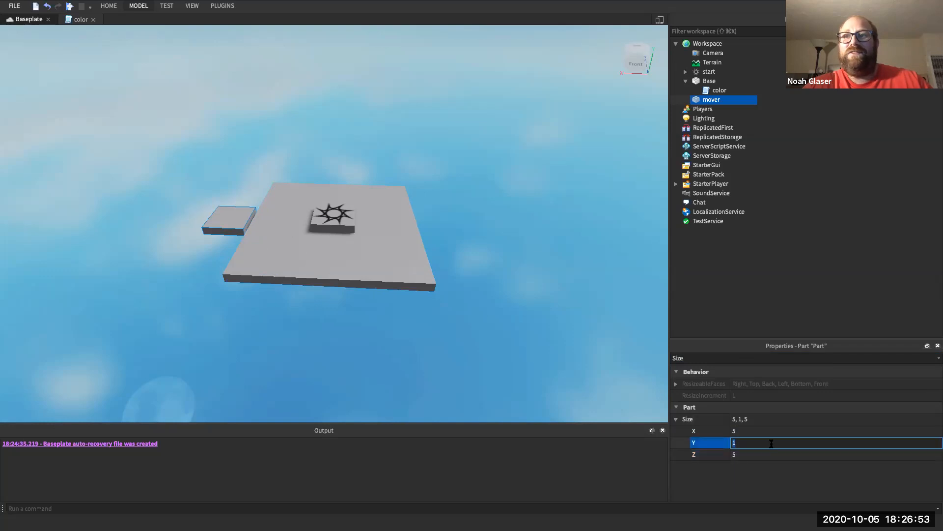
{"action": "left_click", "coordinate": [244, 223]}
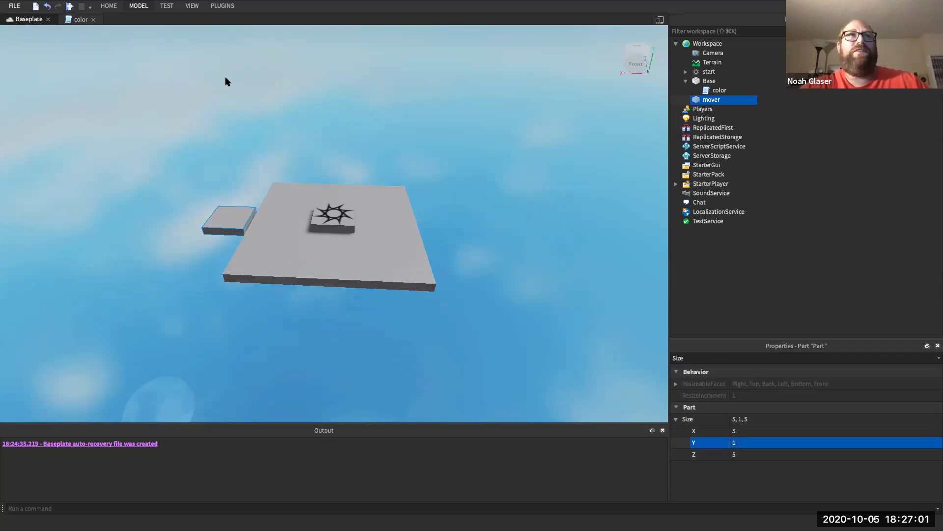
- Pick a purple swatch from the Model tab's Color choices for the mover
{"action": "left_click", "coordinate": [139, 6]}
{"action": "left_click", "coordinate": [331, 43]}
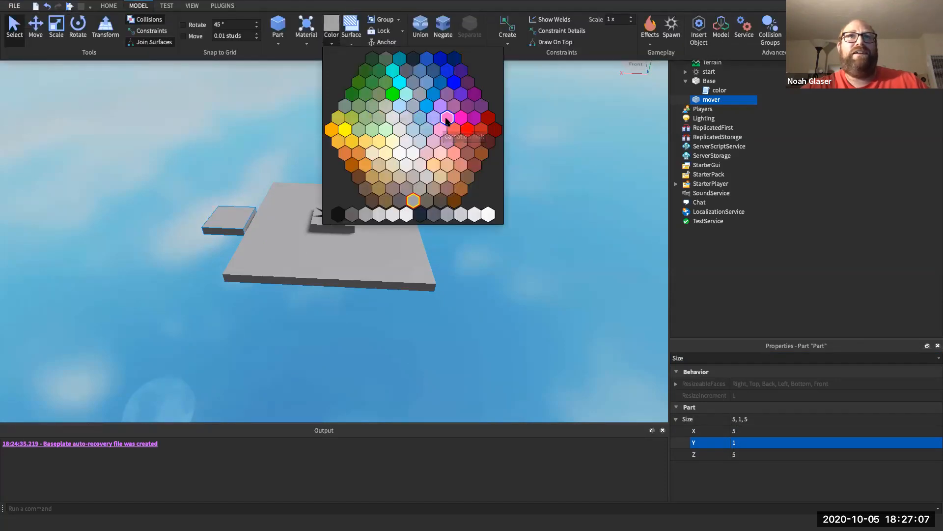
{"action": "left_click", "coordinate": [464, 105]}
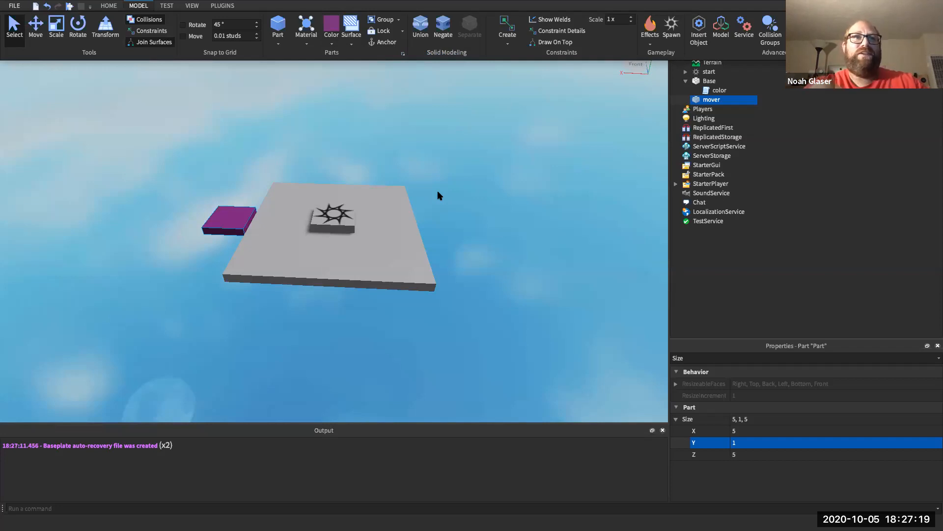
{"action": "left_click", "coordinate": [400, 260]}
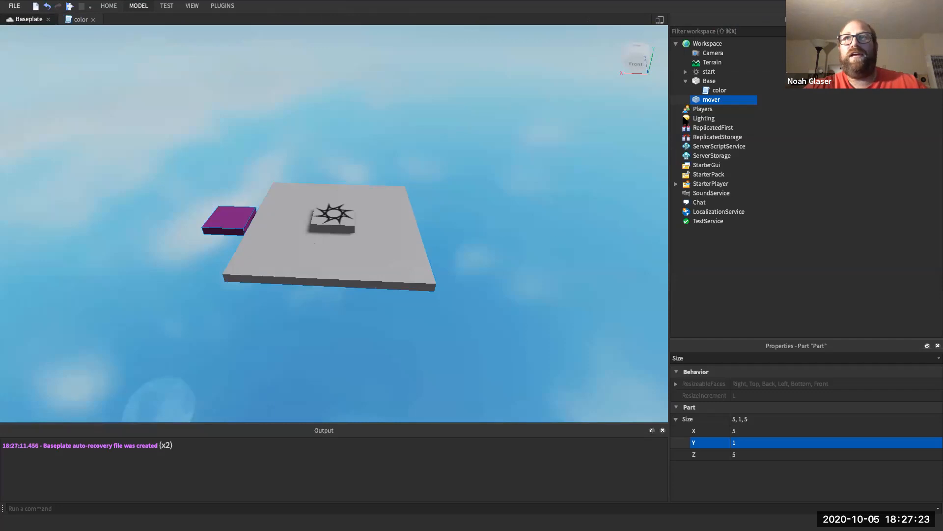
{"action": "left_click", "coordinate": [710, 81]}
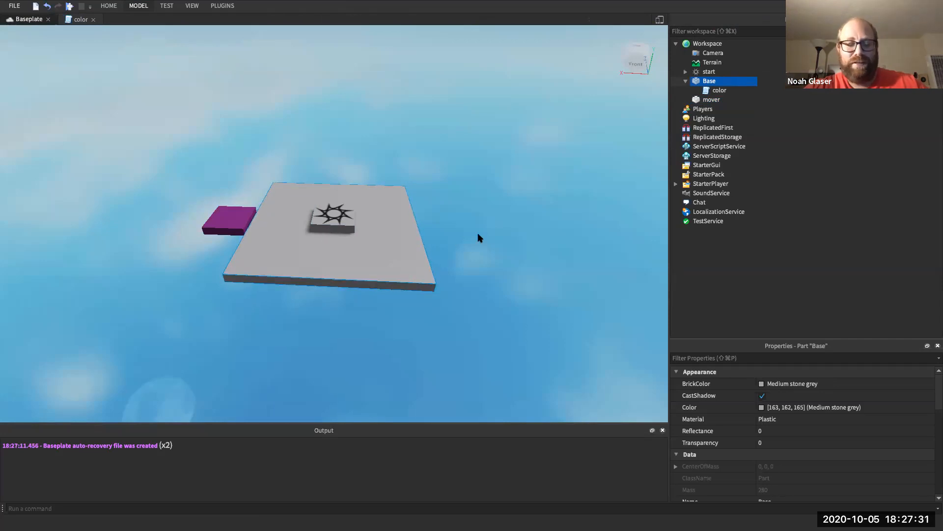
- Duplicate Base and remove the copy's Weld and color script
{"action": "key", "text": "super+d"}
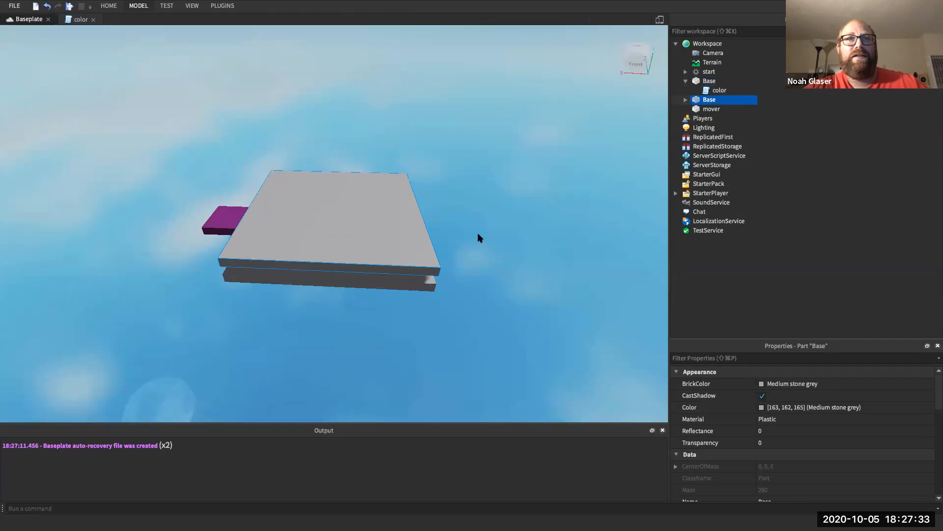
{"action": "left_click", "coordinate": [685, 99]}
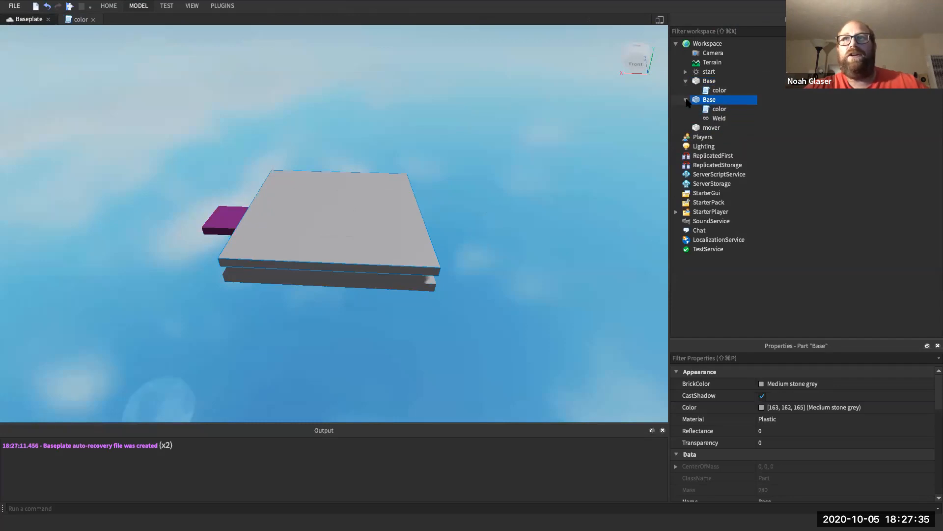
{"action": "left_click", "coordinate": [715, 120]}
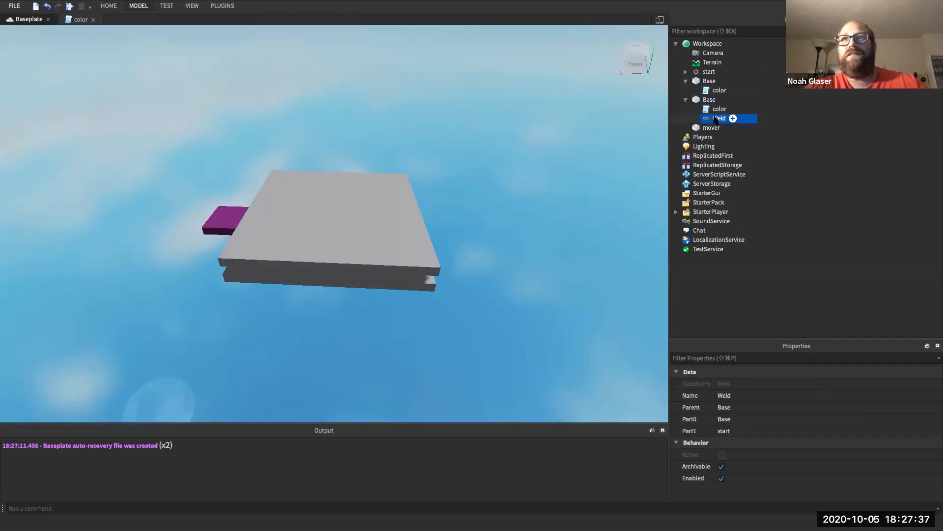
{"action": "key", "text": "Delete"}
{"action": "left_click", "coordinate": [714, 109]}
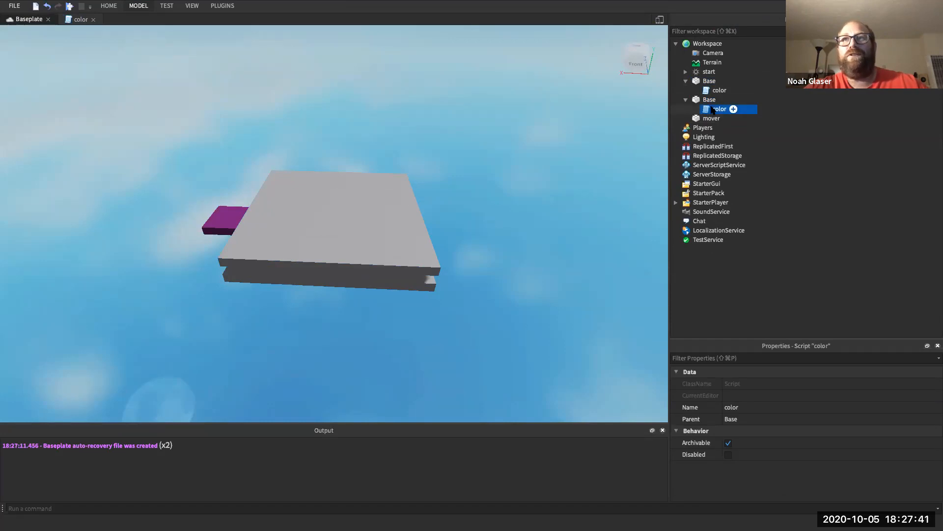
{"action": "key", "text": "Delete"}
- Rename the copy 'Base2', then undo the duplication
{"action": "left_click", "coordinate": [708, 100]}
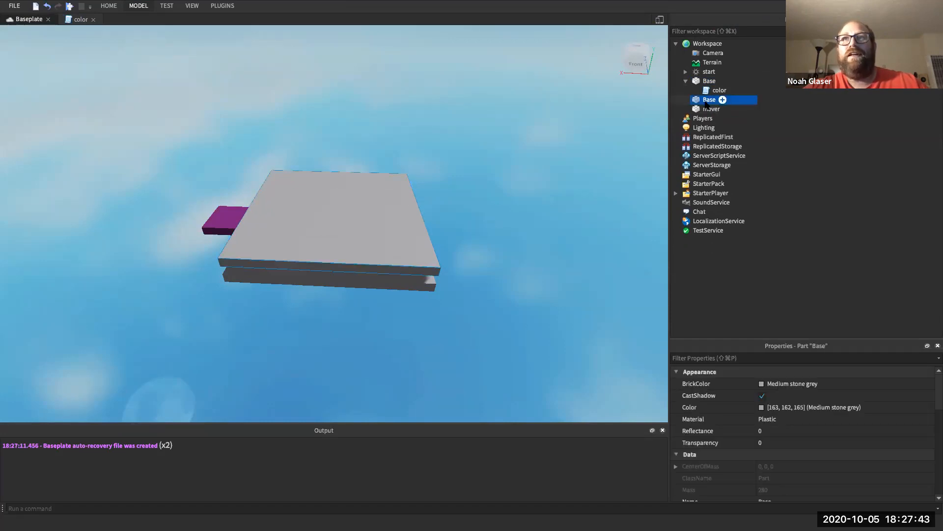
{"action": "right_click", "coordinate": [706, 104]}
{"action": "left_click", "coordinate": [733, 166]}
{"action": "type", "text": "Base2"}
{"action": "key", "text": "Return"}
{"action": "left_click", "coordinate": [715, 102]}
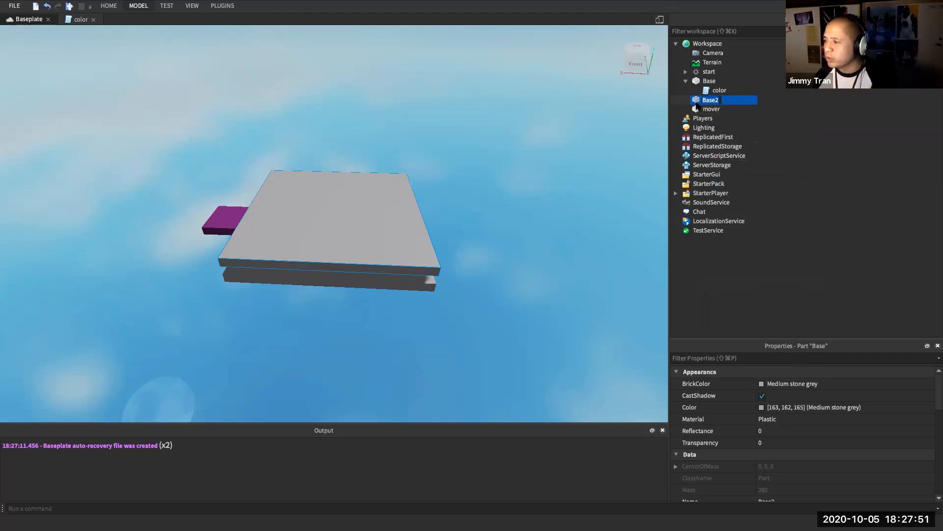
{"action": "key", "text": "Return"}
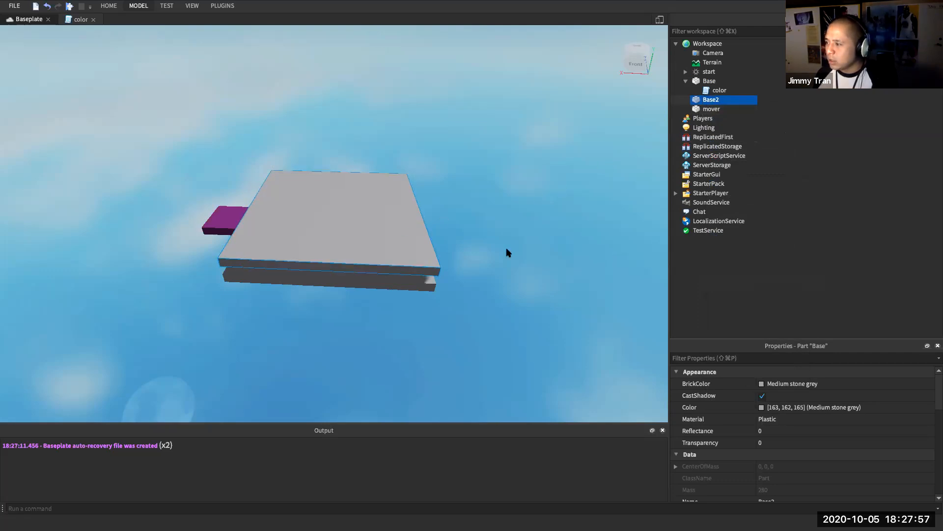
{"action": "key", "text": "super+z"}
{"action": "key", "text": "super+z"}
{"action": "key", "text": "super+z"}
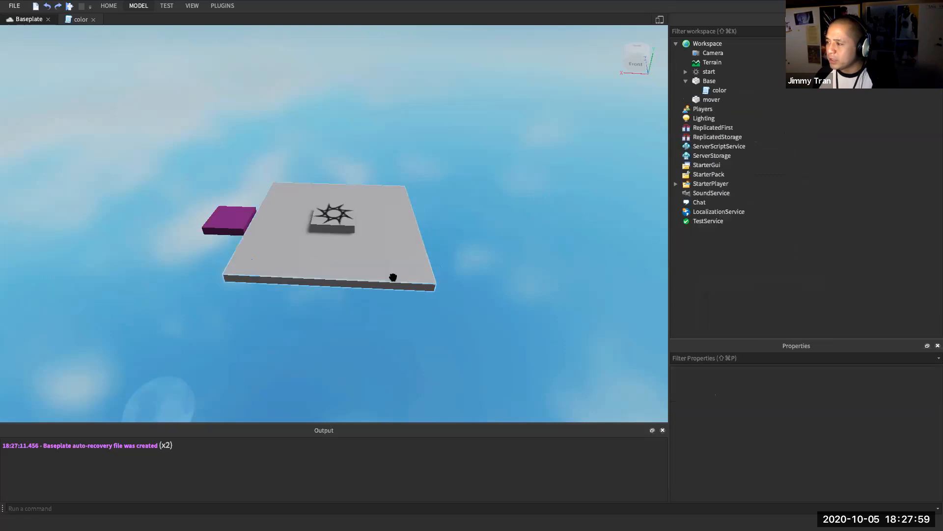
- Open the color script to review its code, then return to the Baseplate scene
{"action": "mouse_move", "coordinate": [703, 102]}
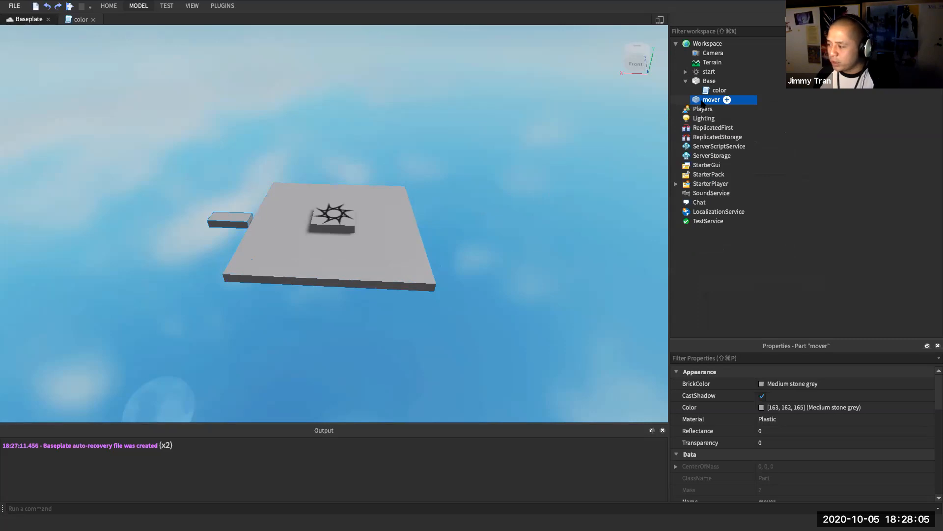
{"action": "left_click", "coordinate": [716, 92]}
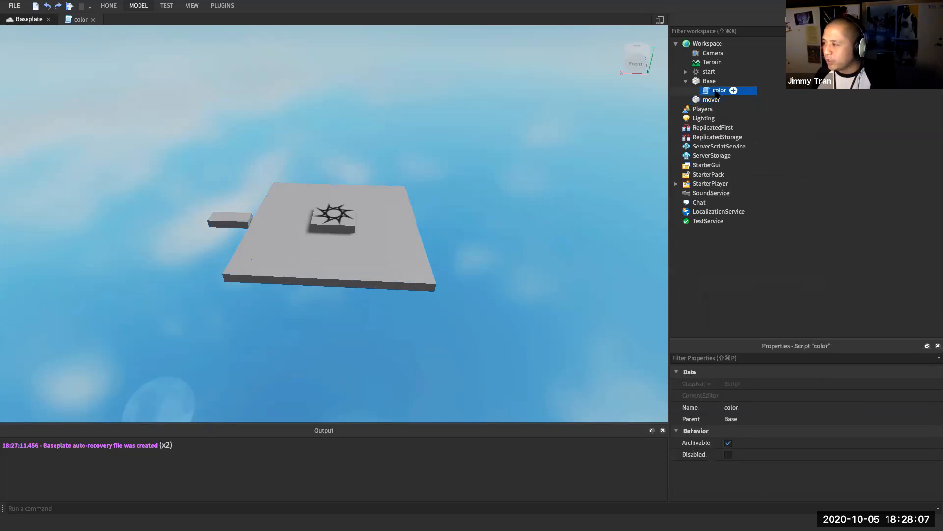
{"action": "double_click", "coordinate": [717, 91]}
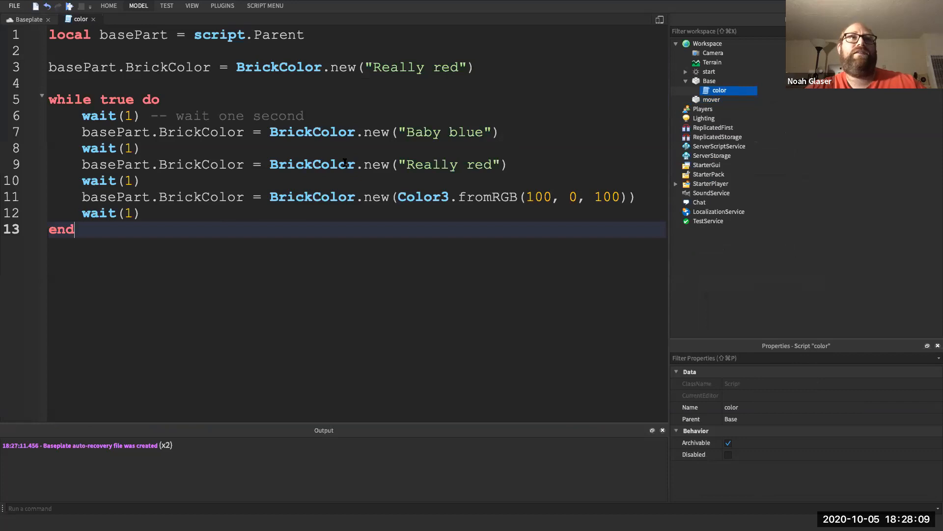
{"action": "left_click", "coordinate": [708, 100]}
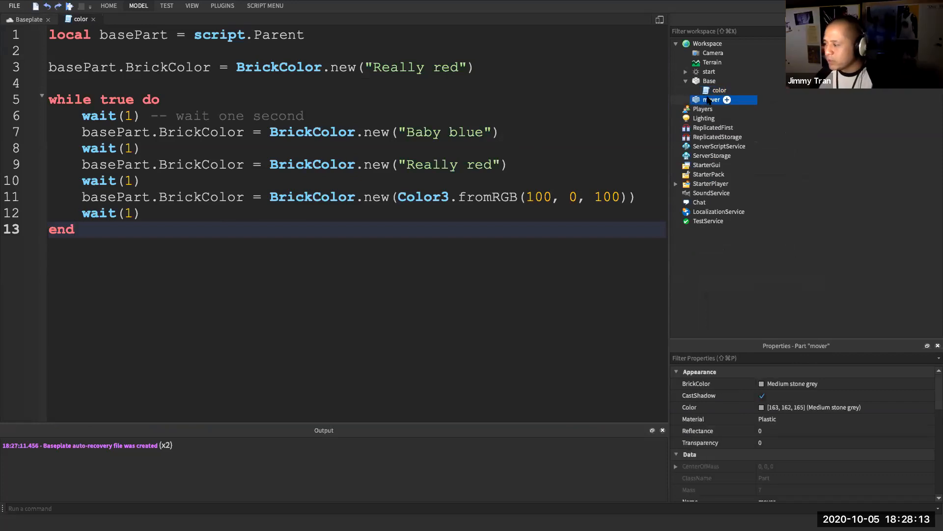
{"action": "left_click", "coordinate": [37, 19]}
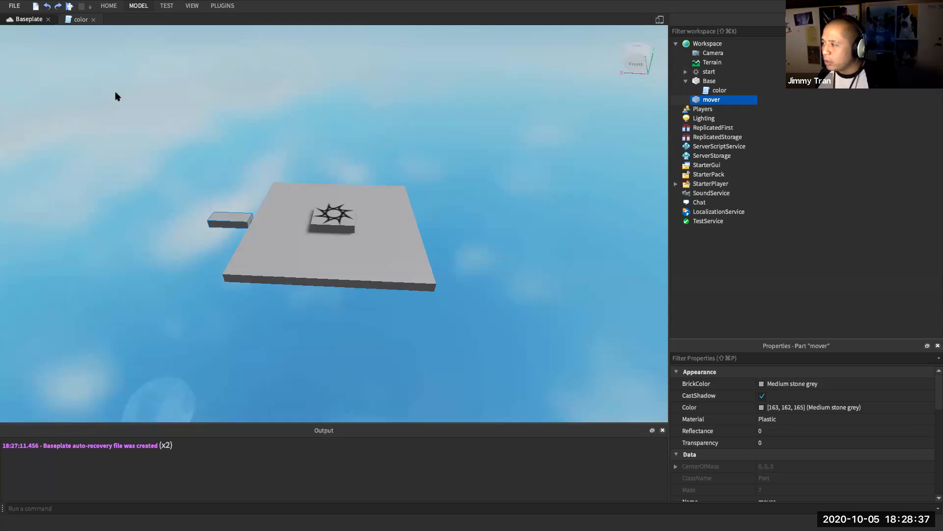
- Select the mover part and bring up its context menu
{"action": "left_click", "coordinate": [138, 6]}
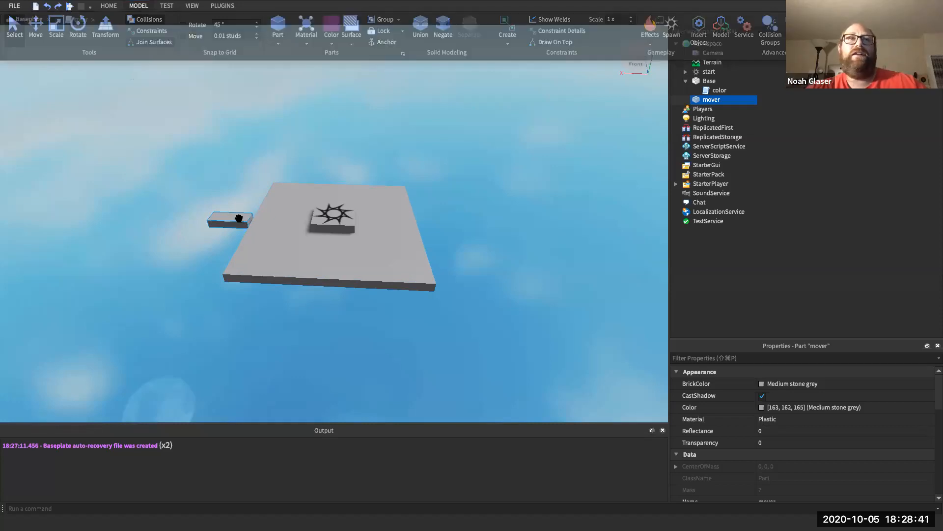
{"action": "left_click", "coordinate": [702, 108]}
{"action": "left_click", "coordinate": [710, 101]}
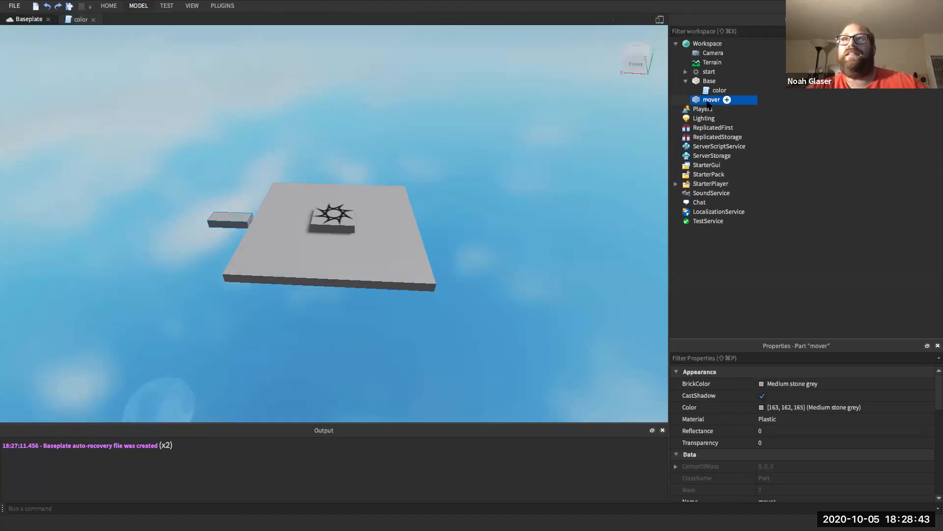
{"action": "right_click", "coordinate": [710, 101]}
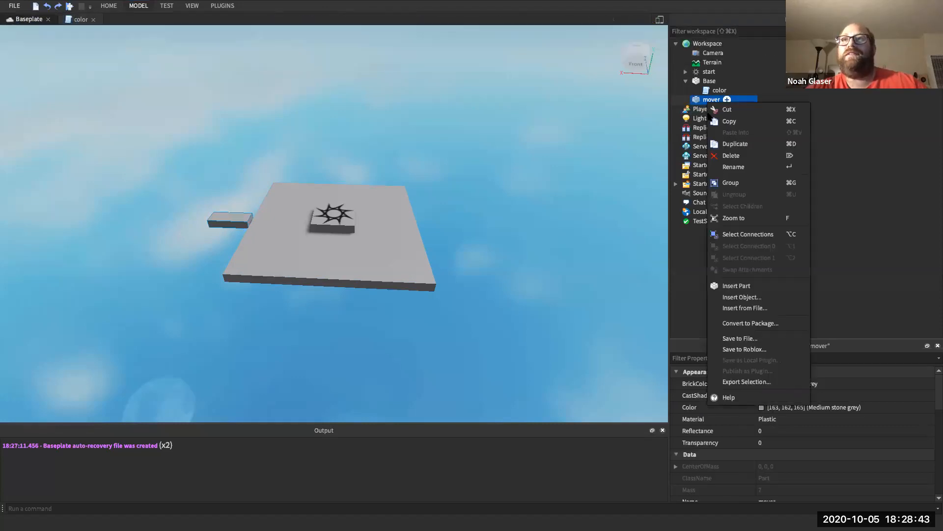
- Delete the old mover and insert a fresh part
{"action": "left_click", "coordinate": [732, 155]}
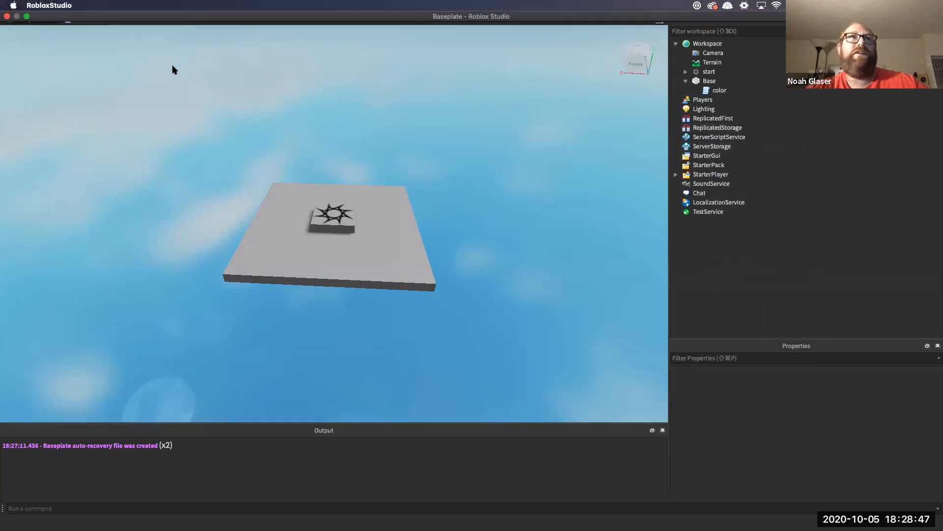
{"action": "left_click", "coordinate": [153, 8]}
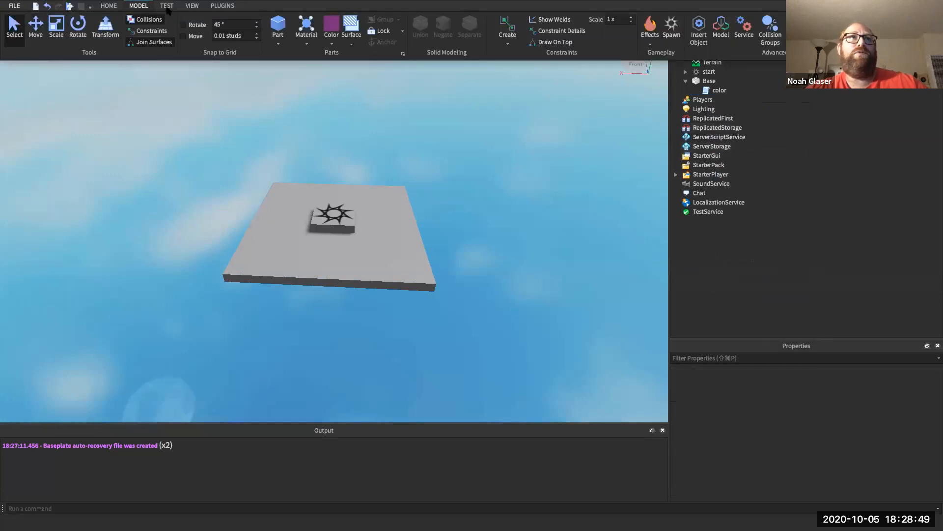
{"action": "left_click", "coordinate": [278, 27]}
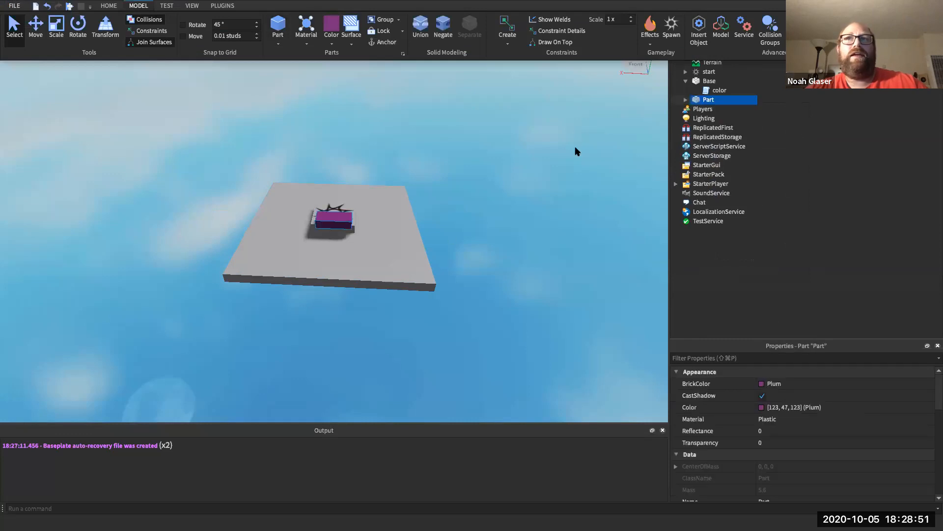
- Rename the new part 'mover' and delete its Weld
{"action": "right_click", "coordinate": [711, 101]}
{"action": "left_click", "coordinate": [735, 164]}
{"action": "type", "text": "mover"}
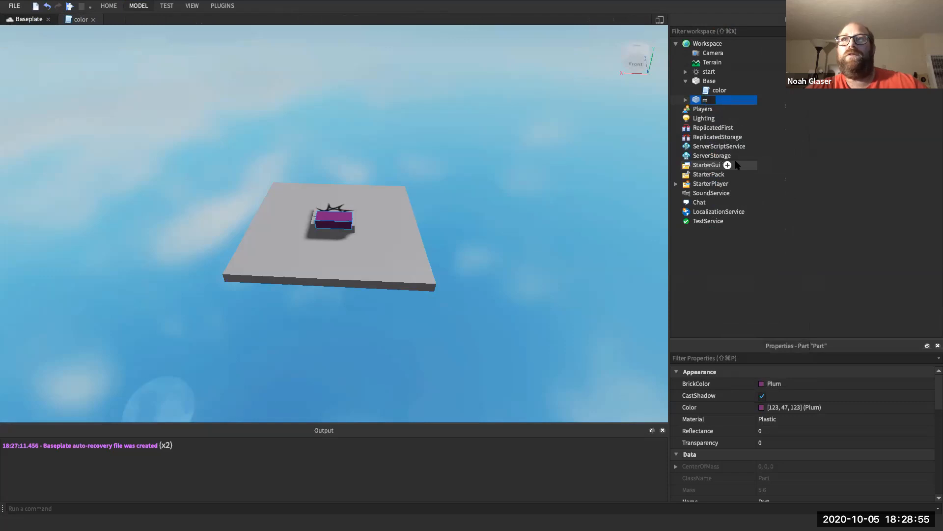
{"action": "key", "text": "Return"}
{"action": "left_click", "coordinate": [686, 101]}
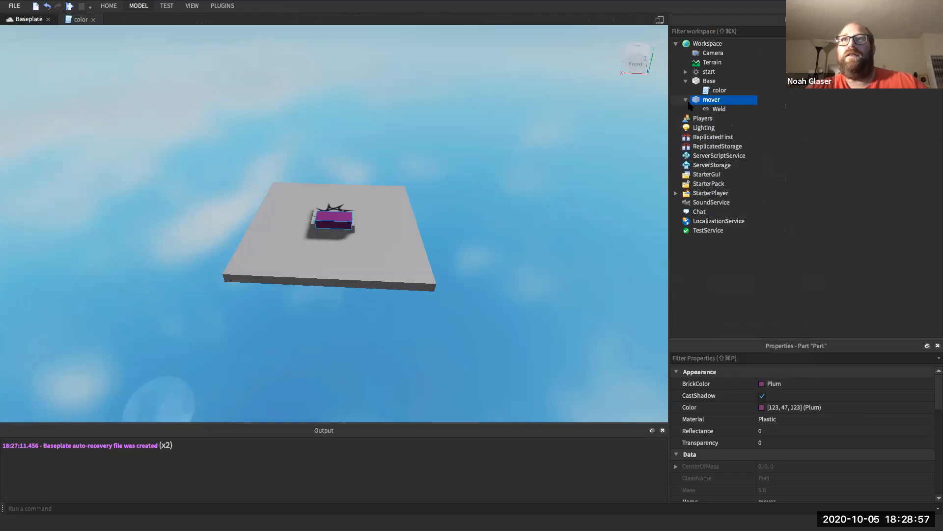
{"action": "left_click", "coordinate": [711, 111]}
{"action": "key", "text": "Delete"}
{"action": "left_click", "coordinate": [712, 100]}
{"action": "left_click", "coordinate": [714, 361]}
- Set the mover's Position to 17.5, 0, 0
{"action": "type", "text": "Pos"}
{"action": "left_click", "coordinate": [718, 396]}
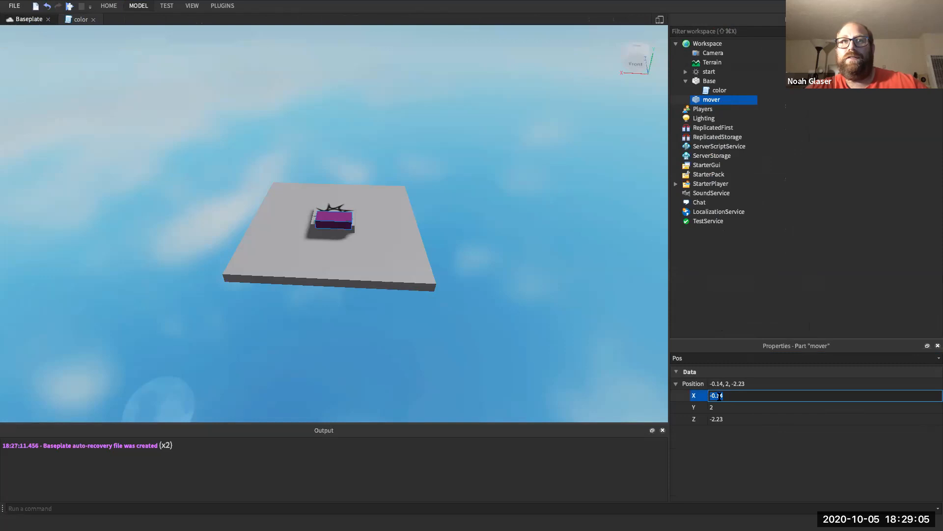
{"action": "type", "text": "10 + 7.5"}
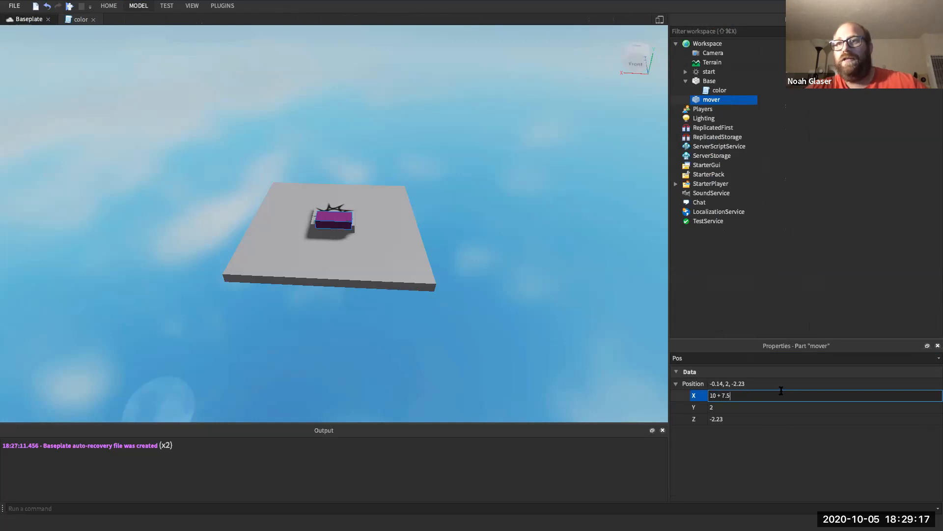
{"action": "key", "text": "Return"}
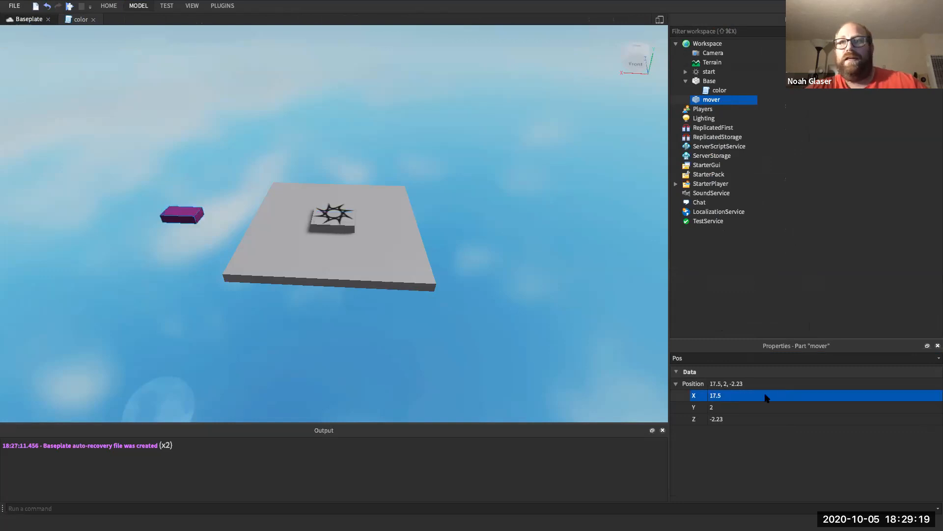
{"action": "left_click", "coordinate": [750, 409]}
{"action": "type", "text": "0"}
{"action": "key", "text": "Return"}
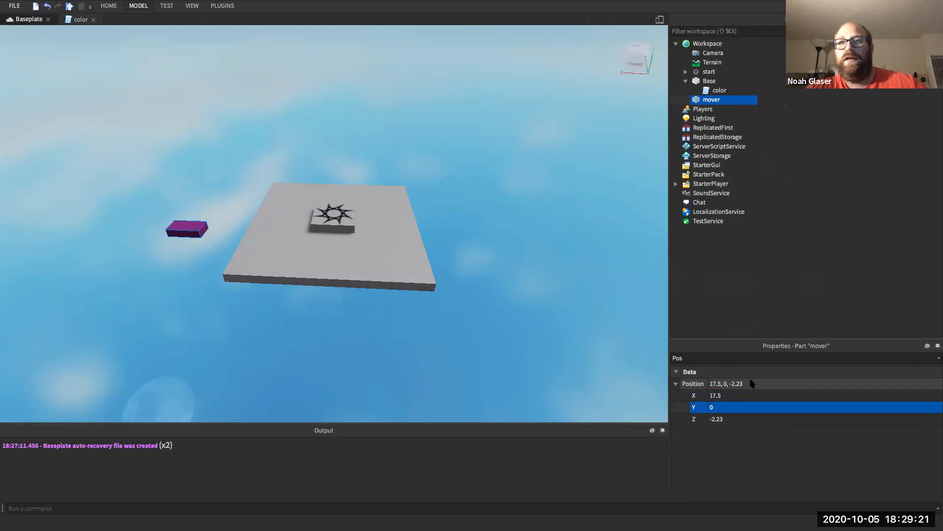
{"action": "left_click", "coordinate": [727, 418]}
{"action": "type", "text": "0"}
{"action": "key", "text": "Return"}
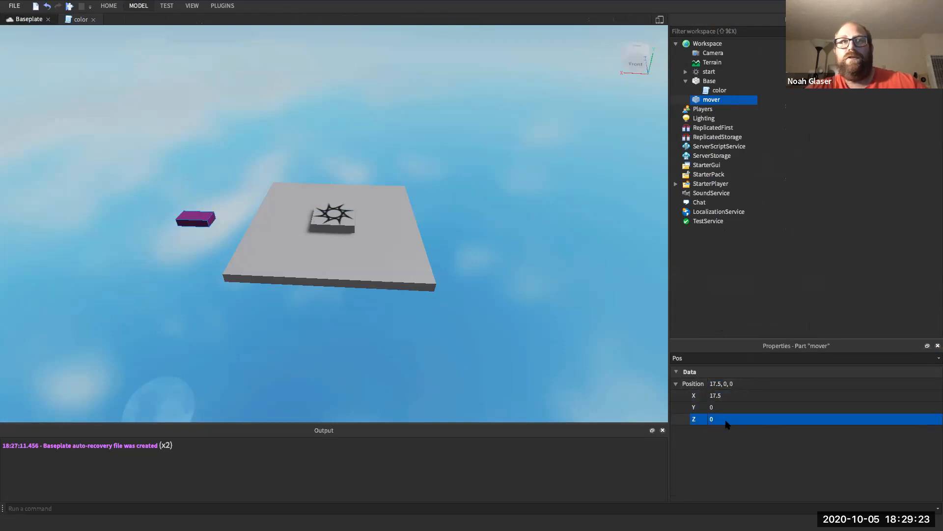
- Correct the mover's X position to 13
{"action": "left_click", "coordinate": [724, 395]}
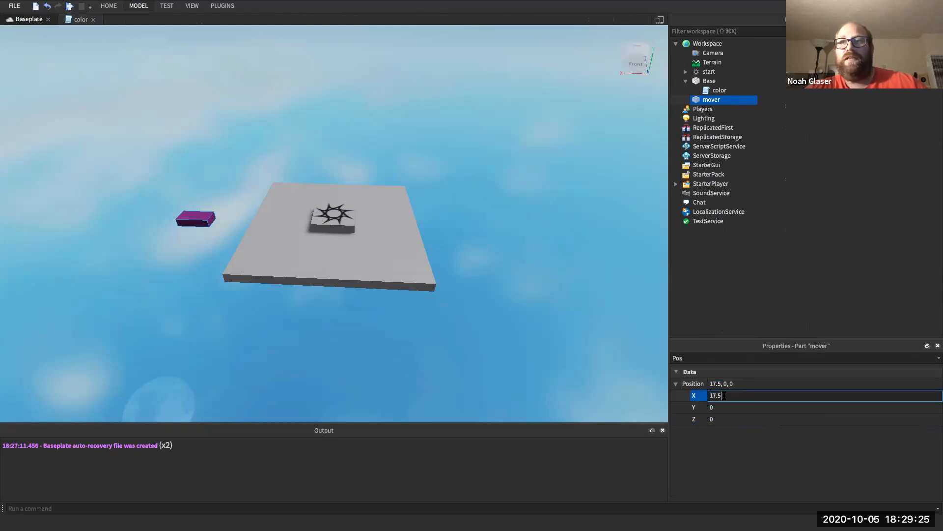
{"action": "type", "text": "3"}
{"action": "key", "text": "Return"}
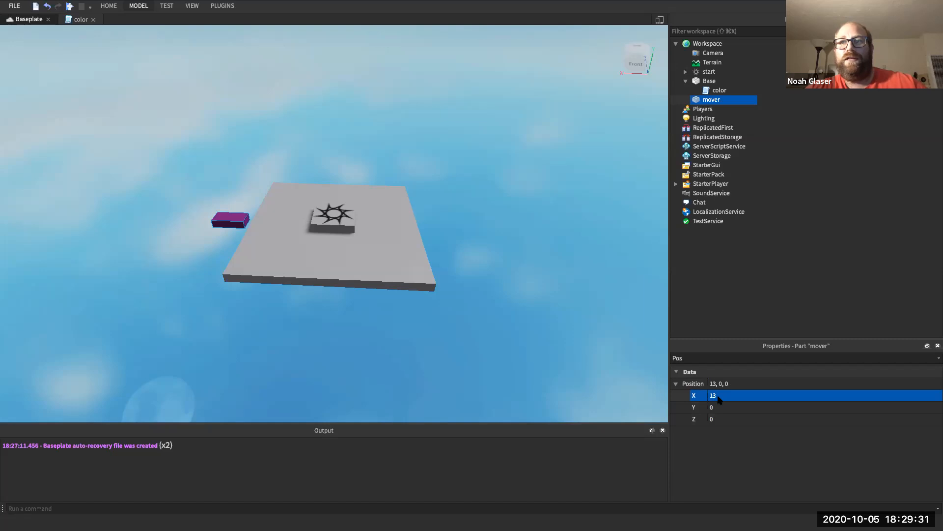
{"action": "left_click", "coordinate": [708, 359]}
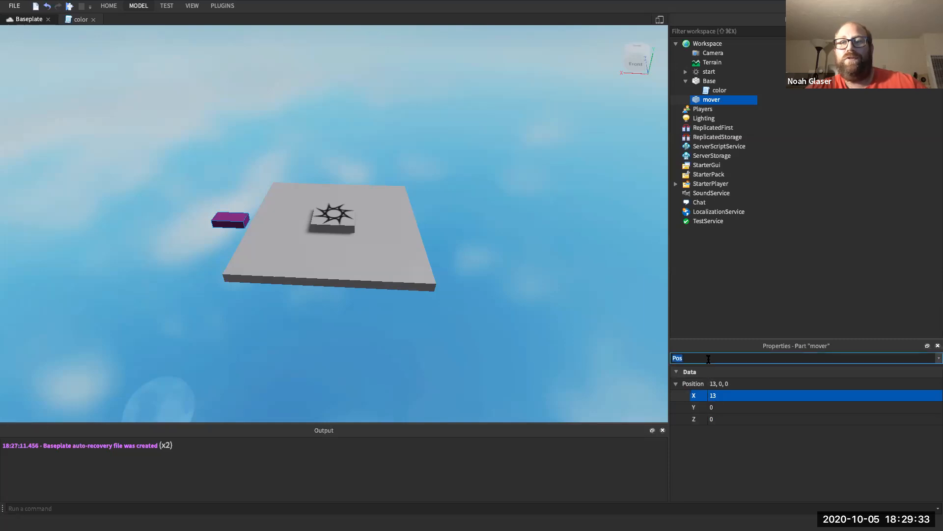
- Set the mover's Size X and Z to 5, keeping Y at 1
{"action": "key", "text": "BackSpace"}
{"action": "type", "text": "Size"}
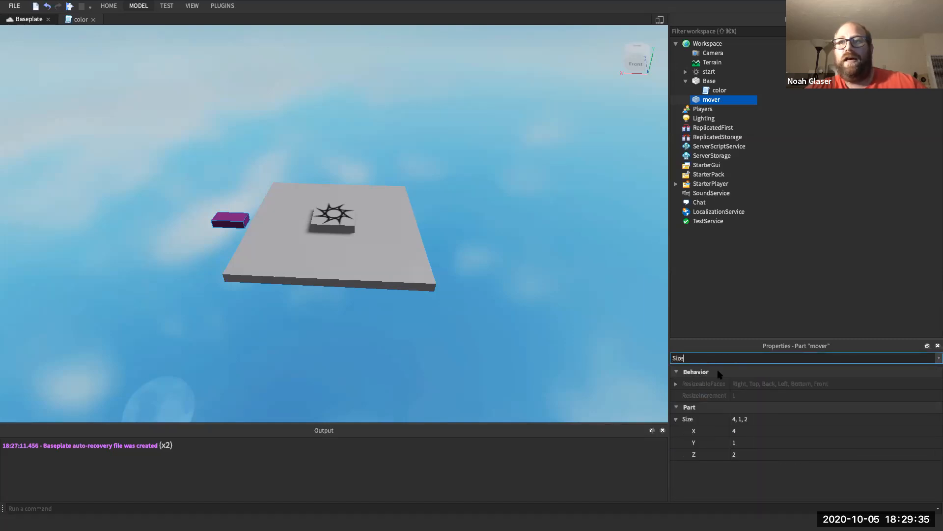
{"action": "left_click", "coordinate": [737, 431]}
{"action": "type", "text": "5"}
{"action": "key", "text": "Return"}
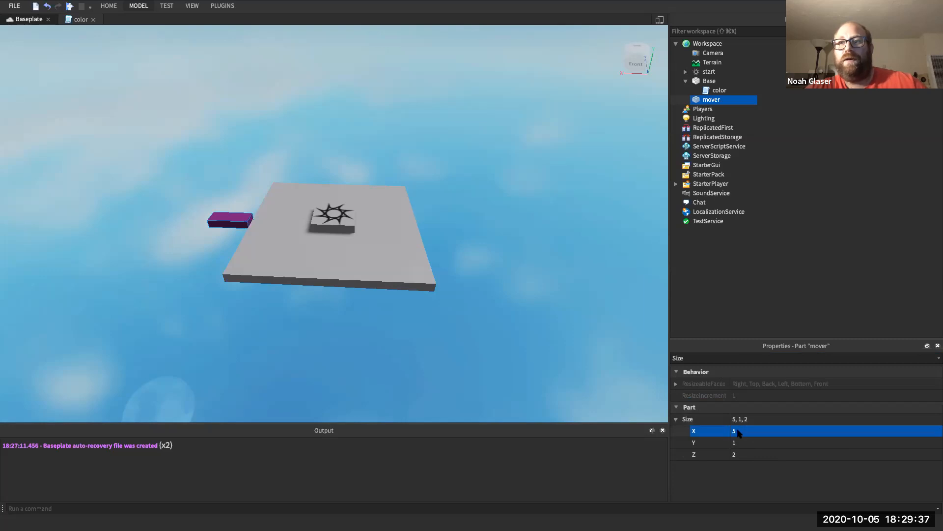
{"action": "left_click", "coordinate": [737, 454]}
{"action": "key", "text": "Return"}
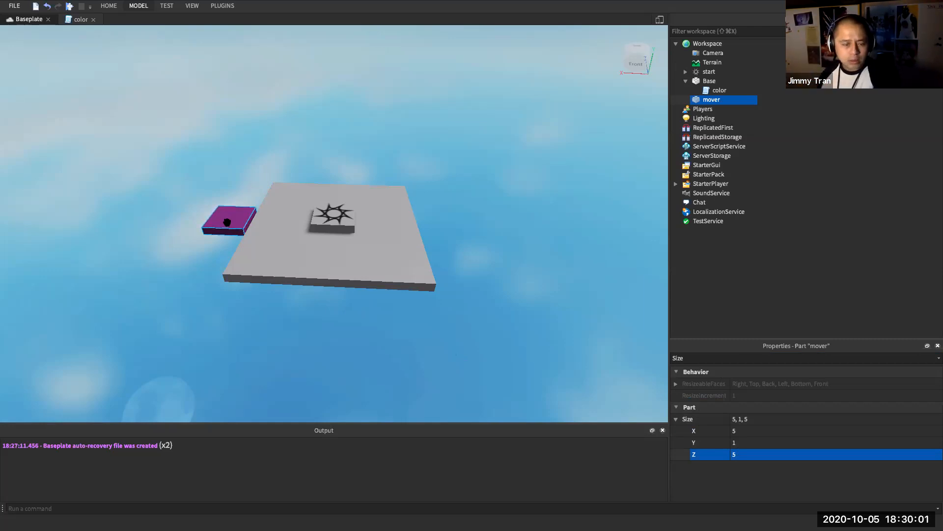
{"action": "right_click_drag", "start_coordinate": [282, 299], "coordinate": [305, 328]}
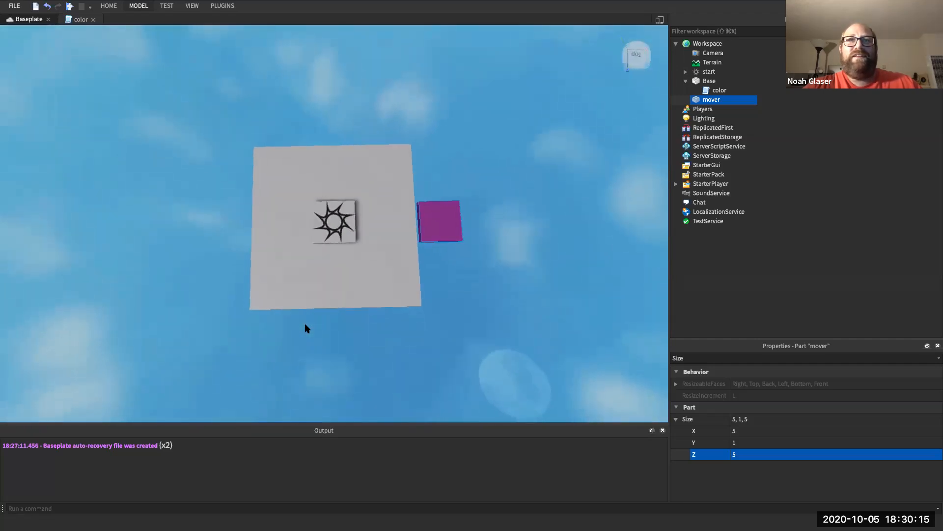
{"action": "left_click", "coordinate": [303, 327]}
{"action": "right_click_drag", "start_coordinate": [330, 322], "coordinate": [334, 319]}
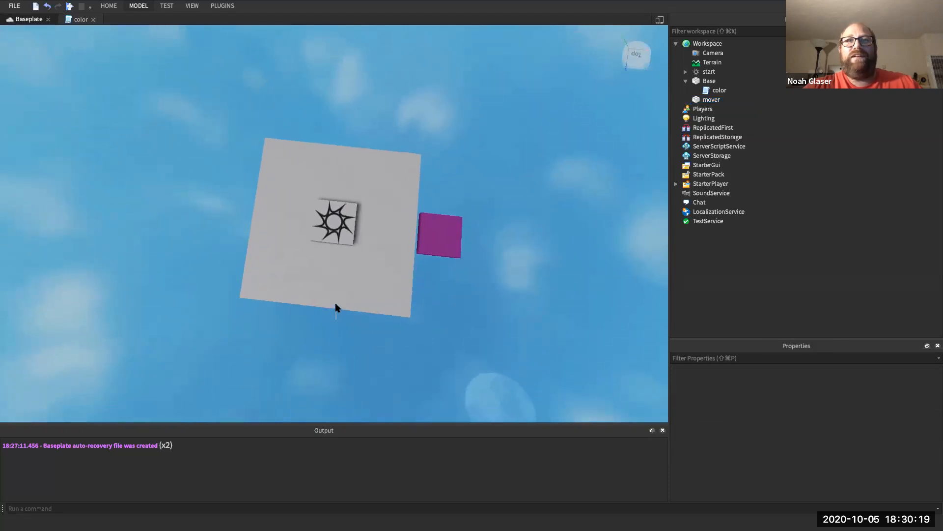
{"action": "right_click_drag", "start_coordinate": [359, 335], "coordinate": [359, 335]}
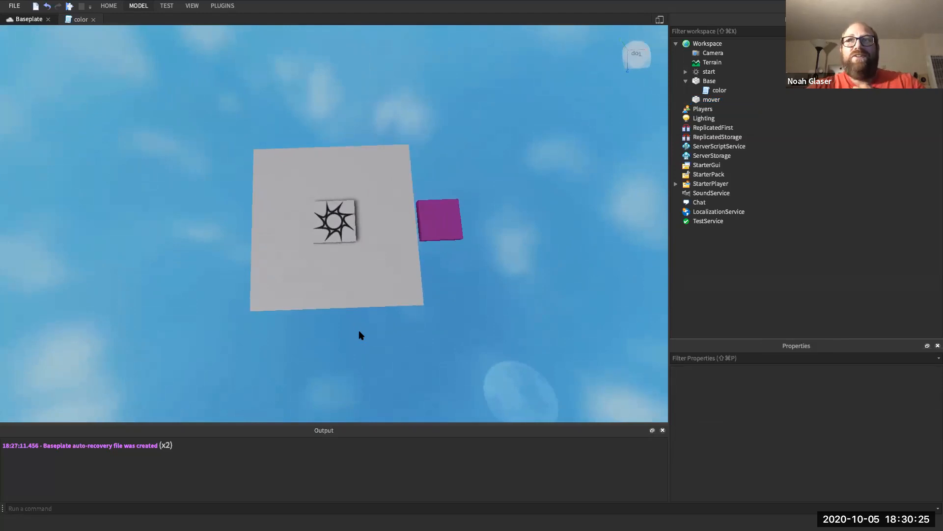
{"action": "left_click", "coordinate": [711, 100]}
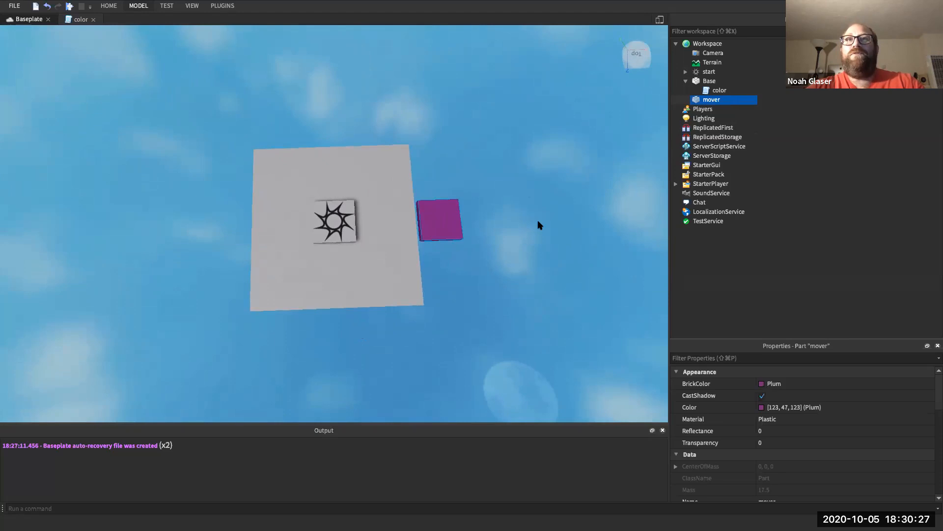
{"action": "scroll", "coordinate": [539, 224], "scroll_direction": "down", "scroll_amount": 2}
{"action": "left_click", "coordinate": [376, 259]}
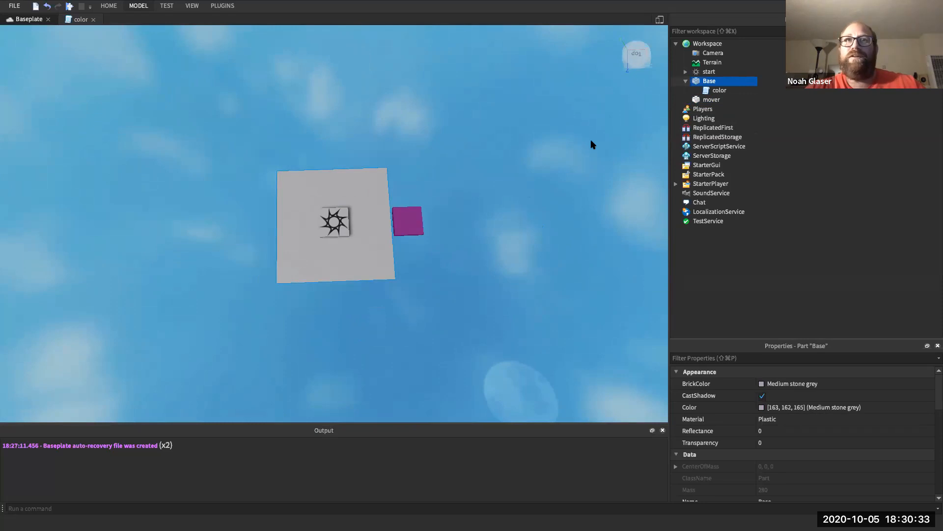
- Duplicate the Base plate and rename the copy 'Base2'
{"action": "key", "text": "ctrl+d"}
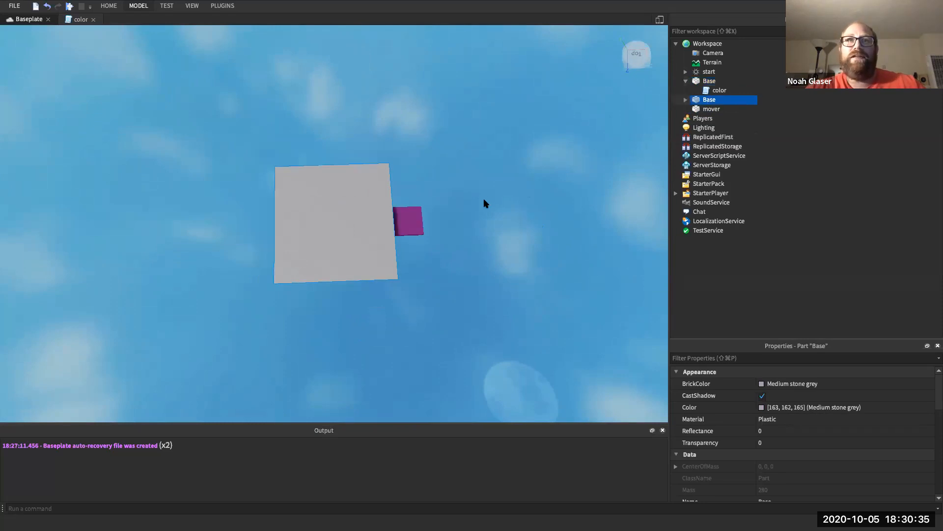
{"action": "right_click", "coordinate": [707, 101]}
{"action": "left_click", "coordinate": [736, 168]}
{"action": "type", "text": "2"}
{"action": "key", "text": "Return"}
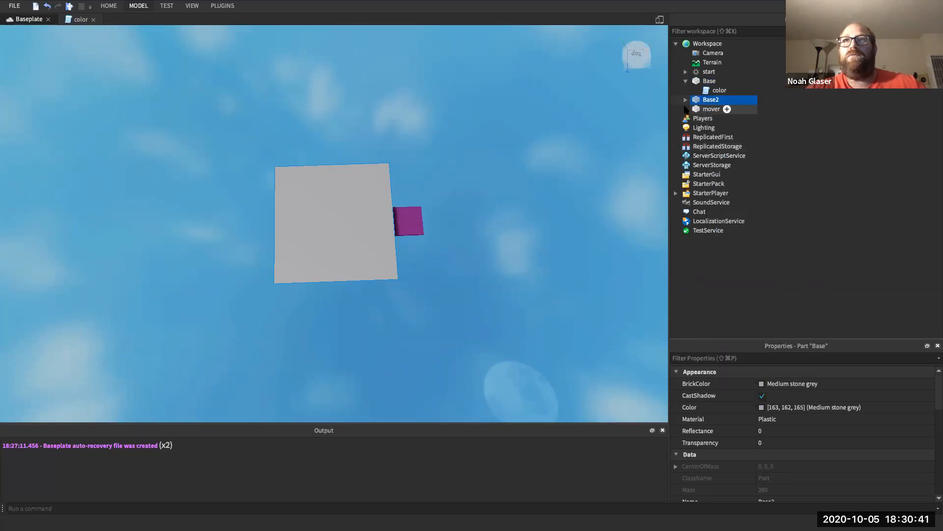
- Delete the Weld and color script from inside Base2
{"action": "left_click", "coordinate": [685, 106]}
{"action": "left_click", "coordinate": [685, 101]}
{"action": "left_click", "coordinate": [718, 119]}
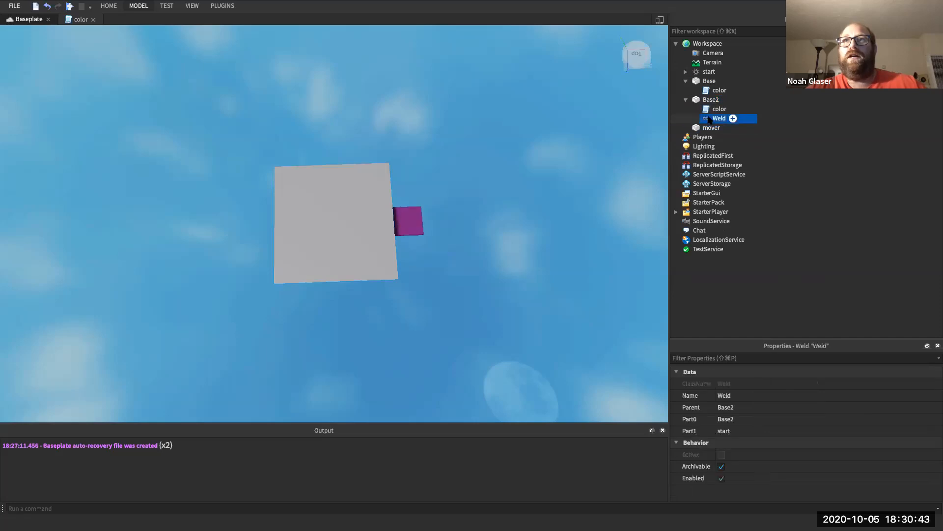
{"action": "key", "text": "Delete"}
{"action": "left_click", "coordinate": [715, 109]}
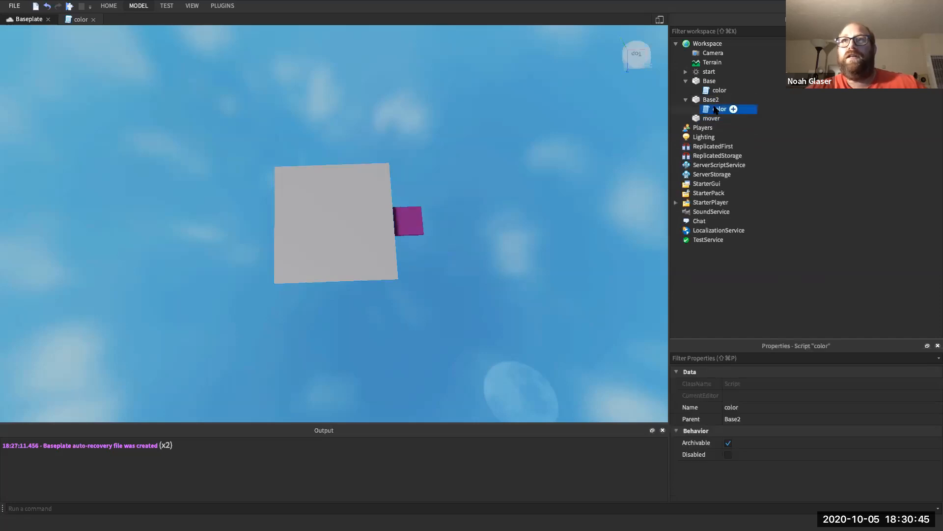
{"action": "key", "text": "Delete"}
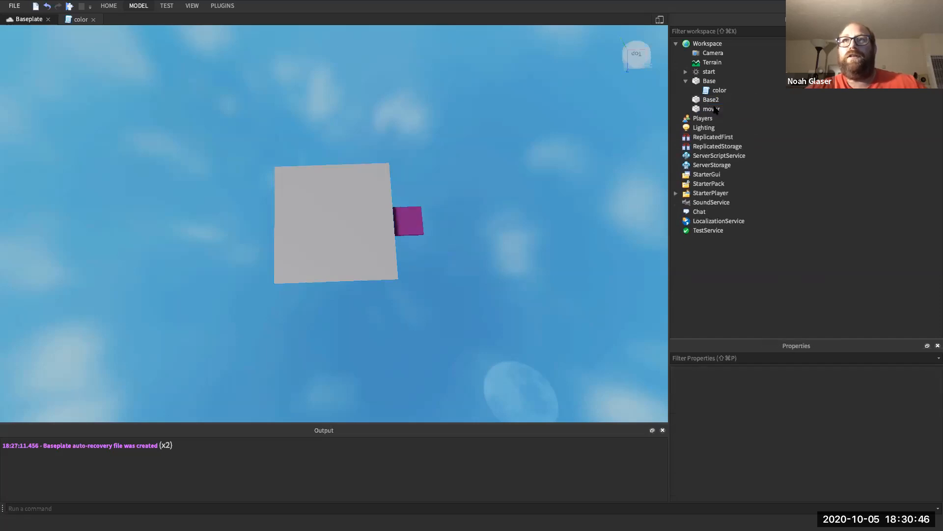
{"action": "left_click", "coordinate": [373, 198]}
- Move Base2 to X position 40 with Y at 1
{"action": "left_click", "coordinate": [723, 358]}
{"action": "type", "text": "Pos"}
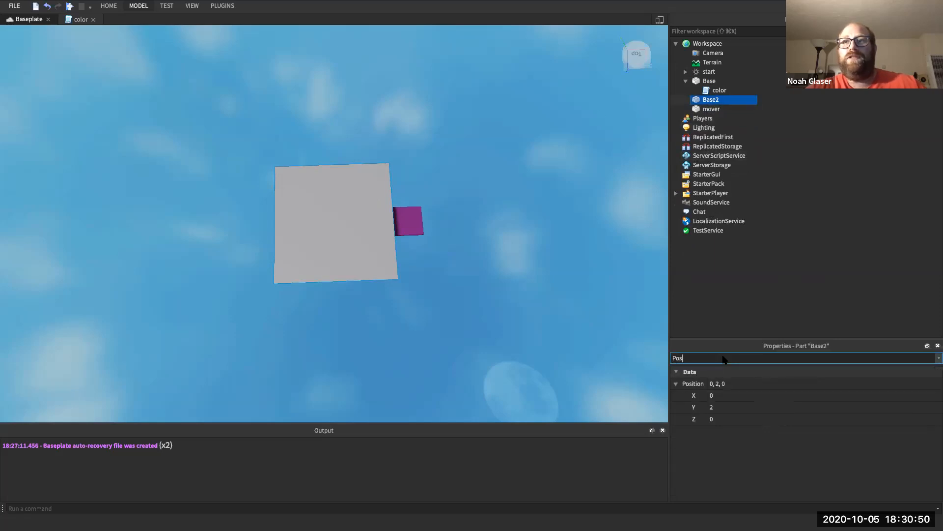
{"action": "left_click", "coordinate": [717, 396]}
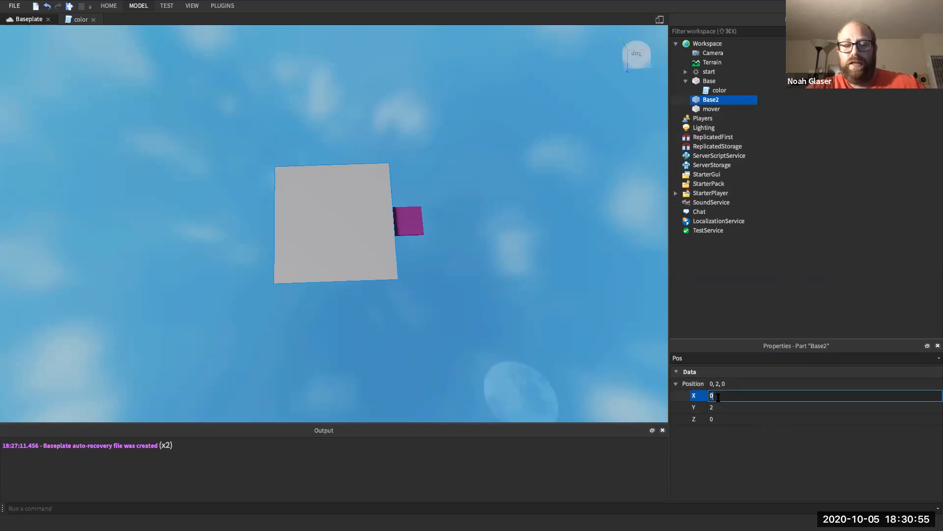
{"action": "type", "text": "40"}
{"action": "key", "text": "Return"}
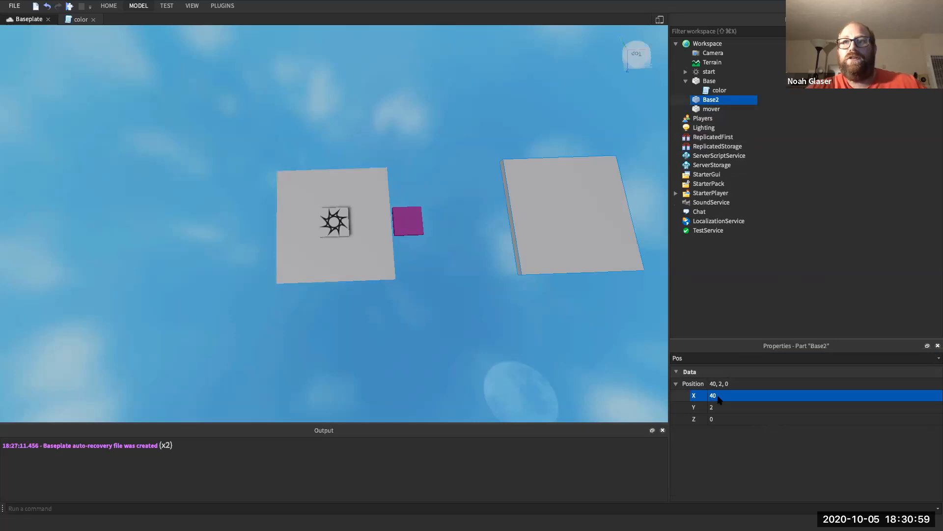
{"action": "left_click", "coordinate": [717, 408]}
{"action": "type", "text": "1"}
{"action": "key", "text": "Return"}
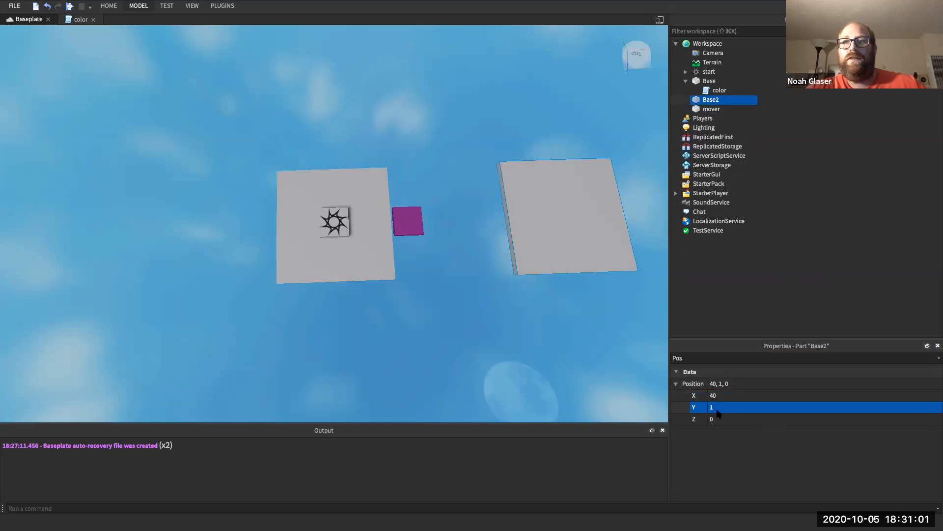
- Restore the accidentally deleted Base2 and set its Y position to 0
{"action": "key", "text": "BackSpace"}
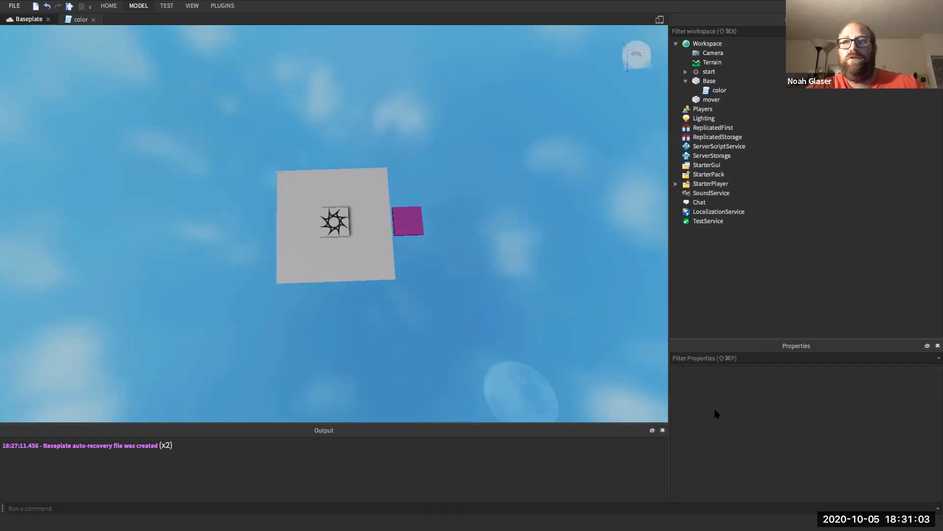
{"action": "key", "text": "super+z"}
{"action": "left_click", "coordinate": [718, 361]}
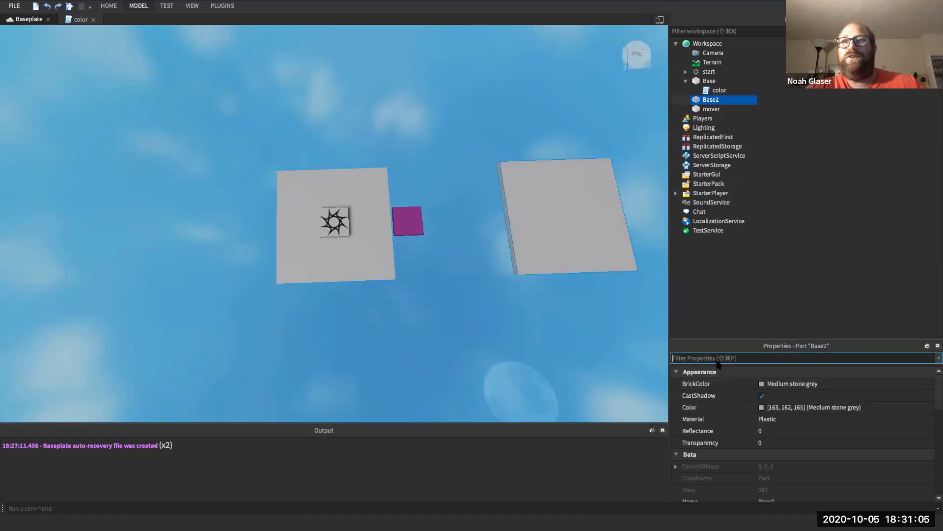
{"action": "type", "text": "Pos"}
{"action": "left_click", "coordinate": [721, 403]}
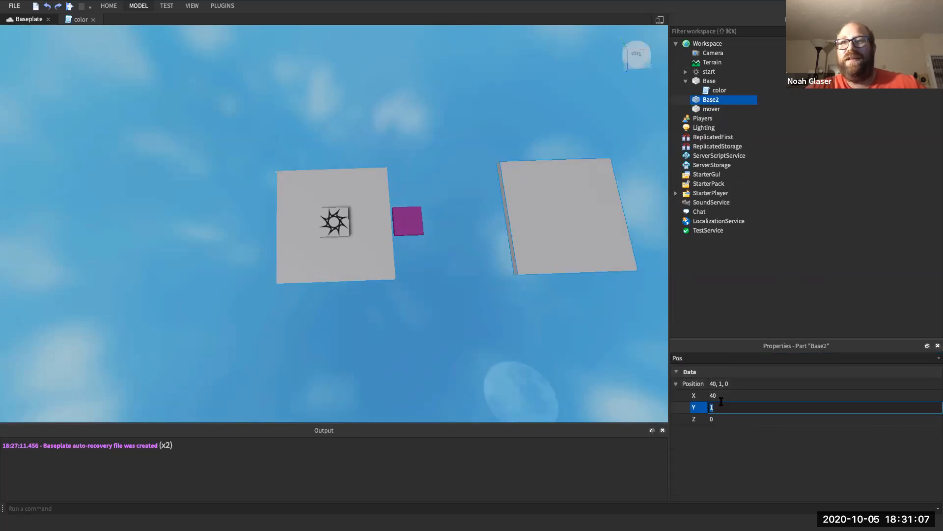
{"action": "key", "text": "Return"}
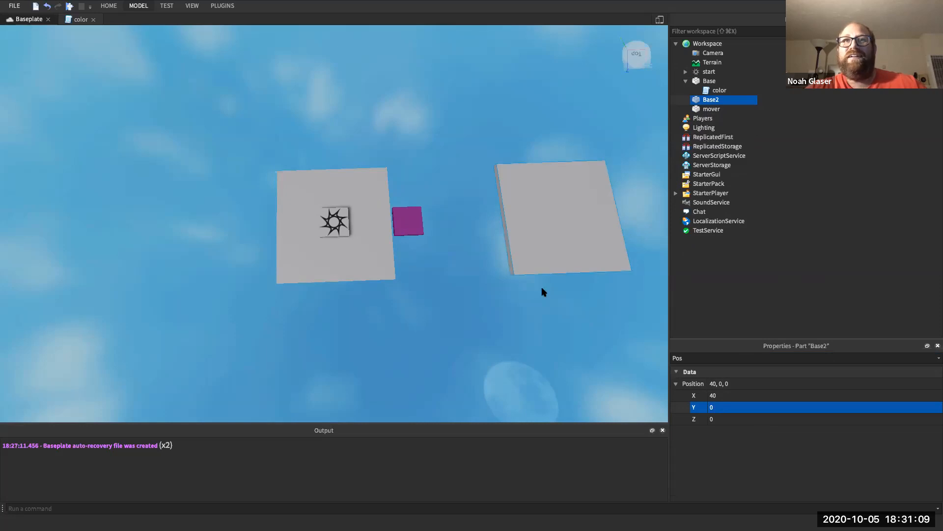
{"action": "left_click", "coordinate": [507, 267]}
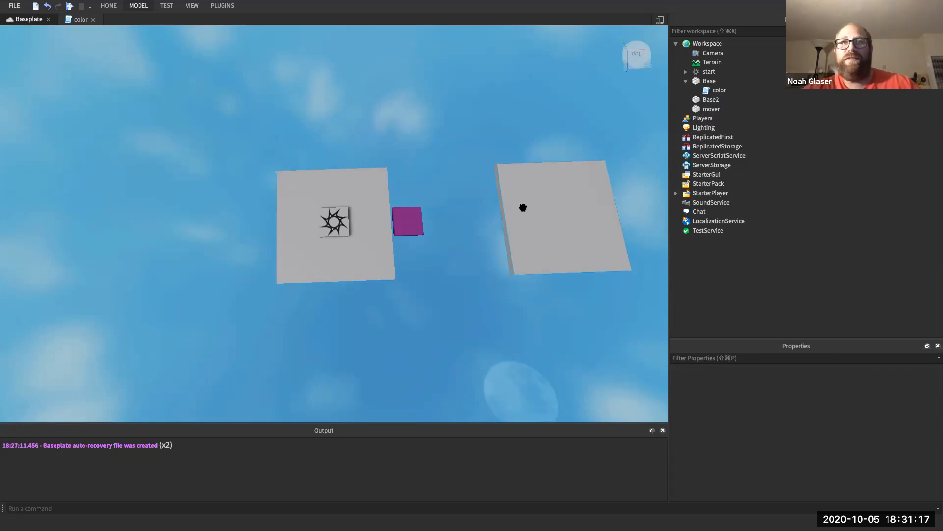
{"action": "left_click", "coordinate": [710, 100]}
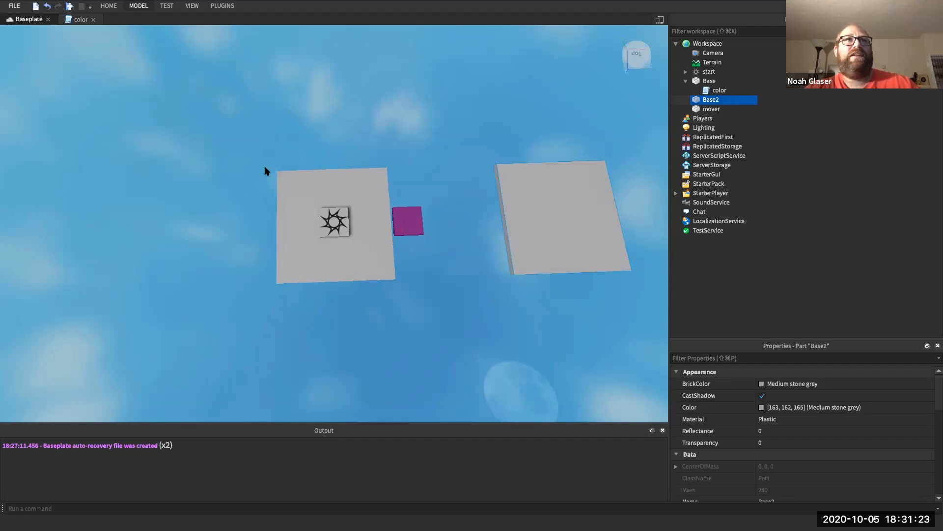
- Select the purple mover with the Move tool and drag it along the X axis
{"action": "left_click", "coordinate": [140, 7]}
{"action": "left_click", "coordinate": [35, 27]}
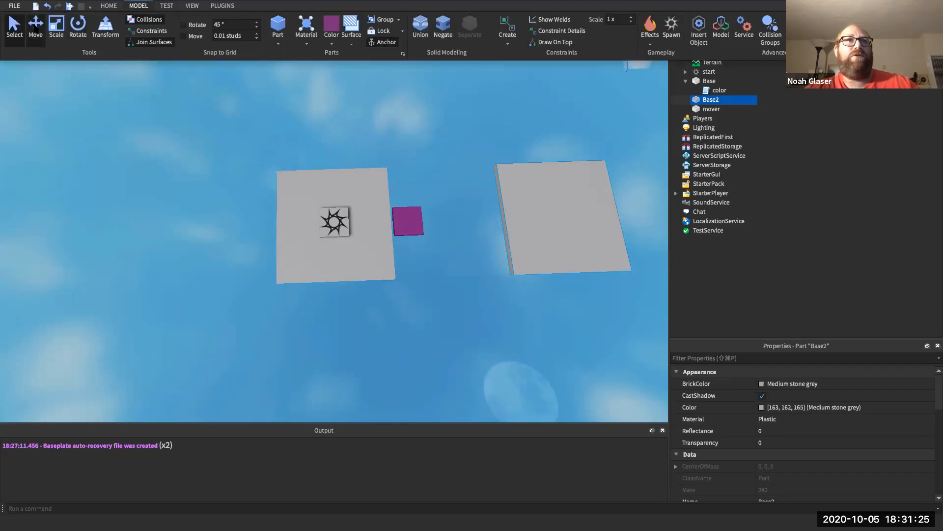
{"action": "left_click", "coordinate": [707, 110]}
{"action": "left_click", "coordinate": [710, 108]}
{"action": "mouse_move", "coordinate": [490, 218]}
{"action": "left_mouse_down"}
{"action": "mouse_move", "coordinate": [563, 211]}
{"action": "mouse_move", "coordinate": [474, 232]}
{"action": "mouse_move", "coordinate": [562, 204]}
{"action": "mouse_move", "coordinate": [478, 231]}
{"action": "left_mouse_up"}
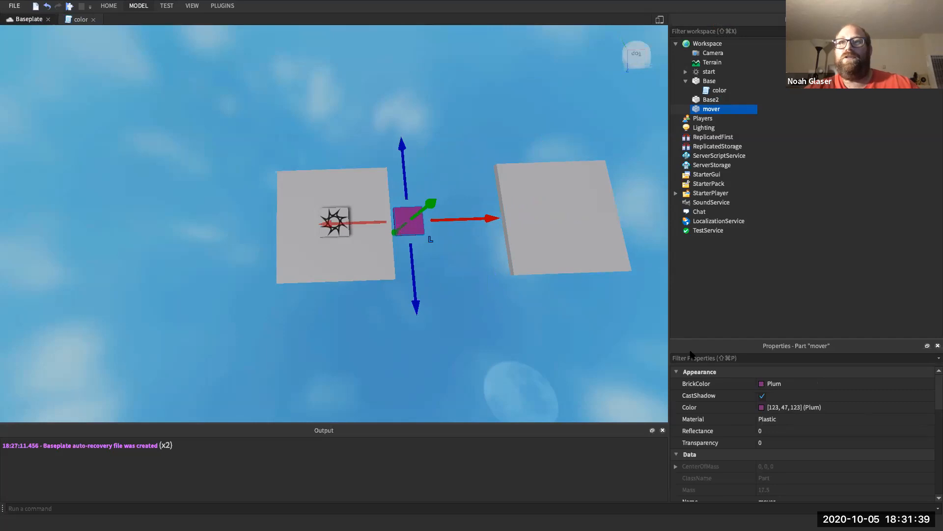
{"action": "mouse_move", "coordinate": [707, 107]}
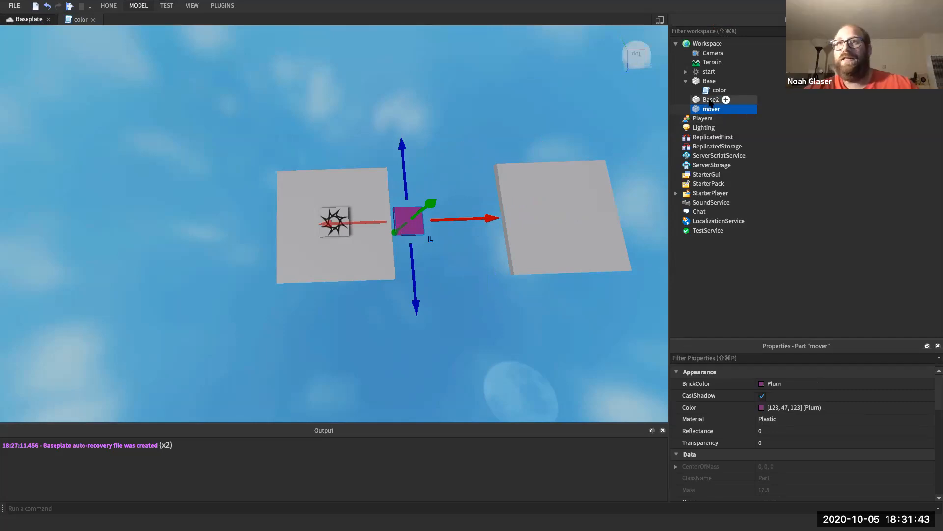
{"action": "left_click", "coordinate": [706, 107]}
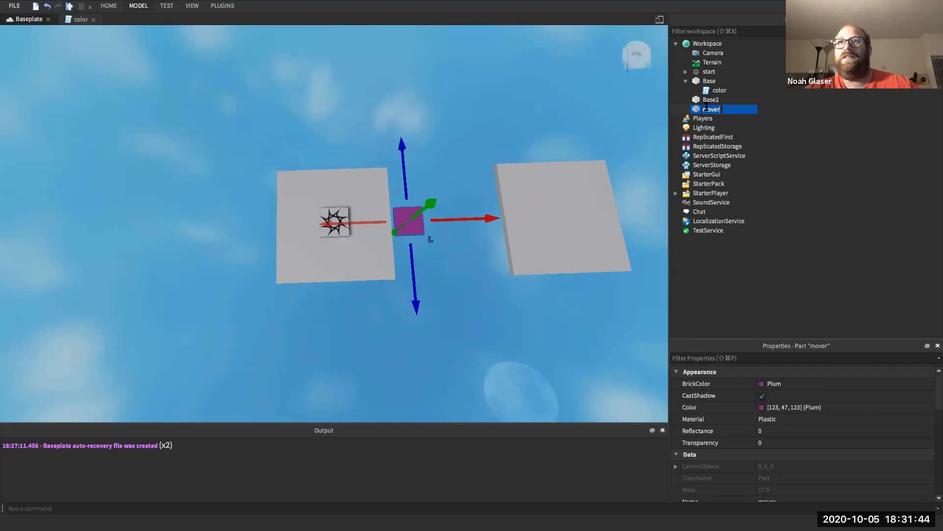
- Turn the Move tool's axis handles off and back on for the mover
{"action": "left_click", "coordinate": [143, 7]}
{"action": "left_click", "coordinate": [36, 29]}
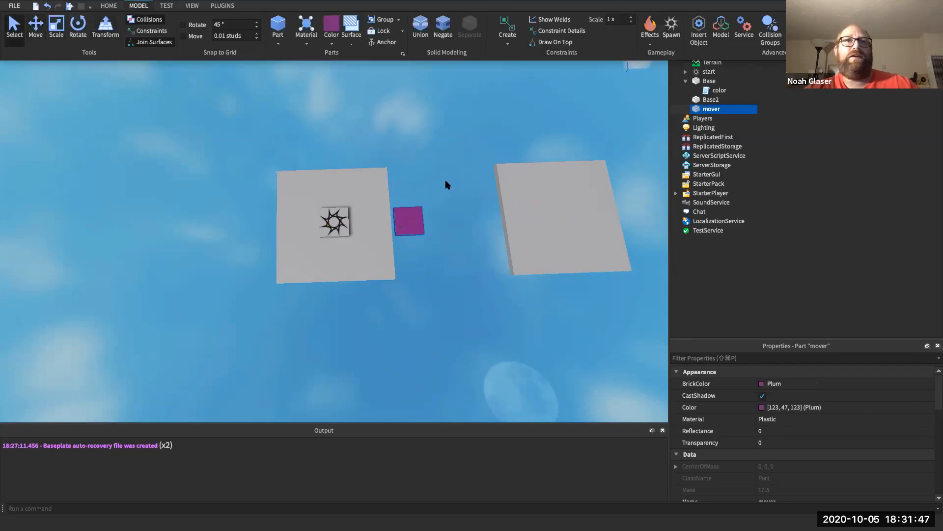
{"action": "left_click", "coordinate": [421, 218]}
{"action": "mouse_move", "coordinate": [711, 112]}
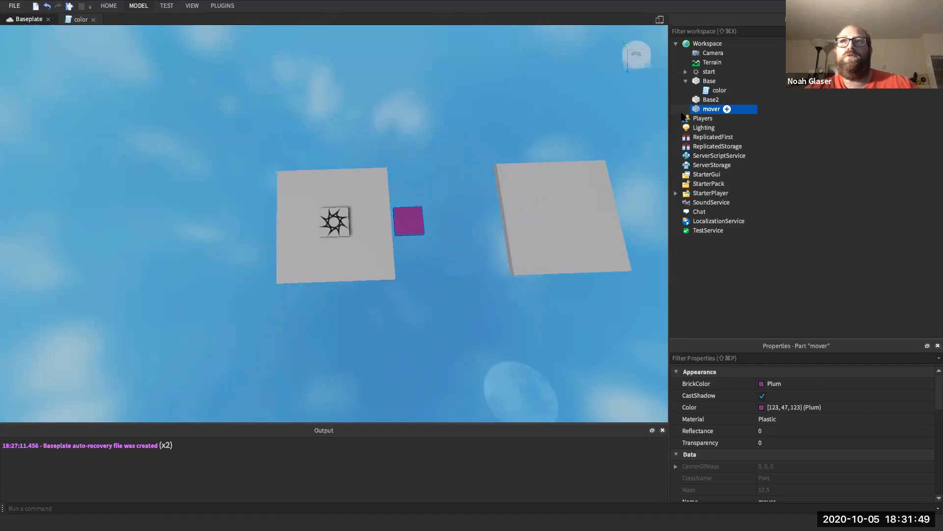
{"action": "left_click", "coordinate": [139, 5]}
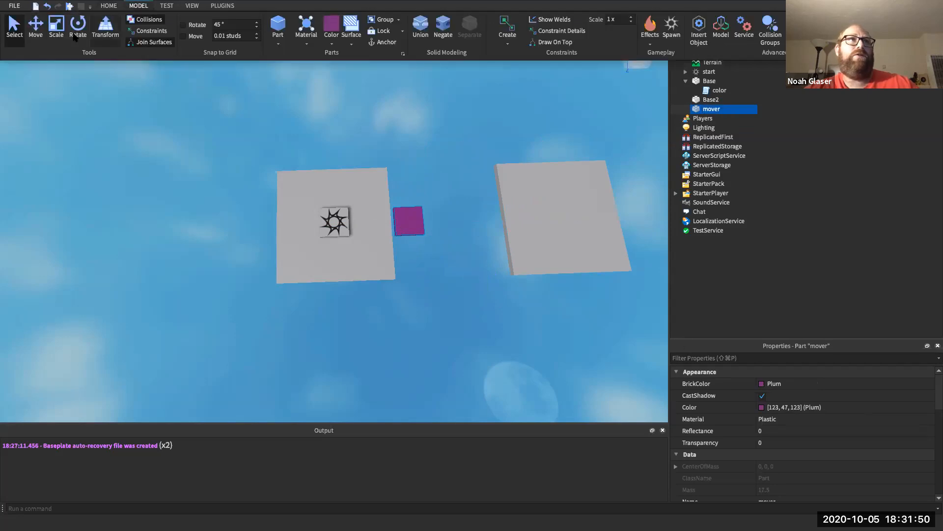
{"action": "left_click", "coordinate": [35, 28]}
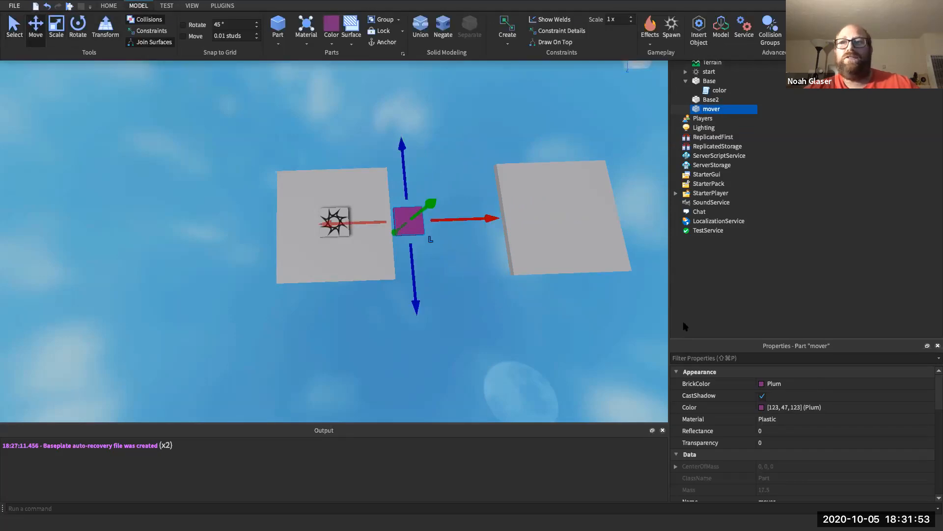
- Filter Properties by 'Pos', set the mover's Position X to 13, then clear the filter
{"action": "left_click", "coordinate": [692, 358]}
{"action": "type", "text": "Pos"}
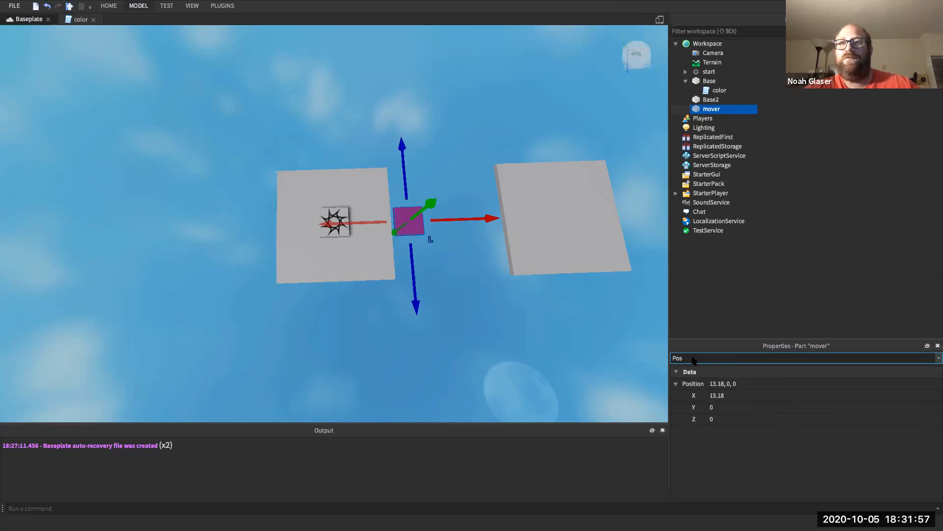
{"action": "left_click", "coordinate": [717, 395]}
{"action": "type", "text": "3"}
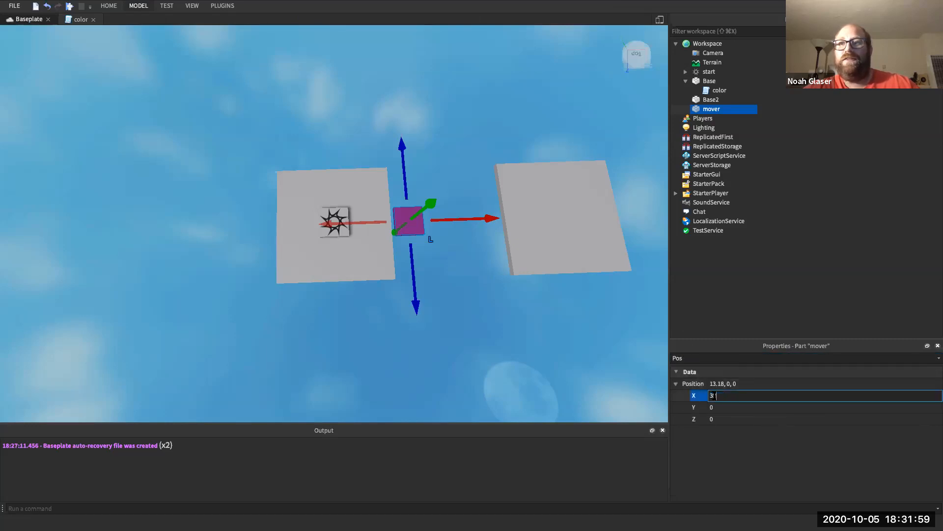
{"action": "type", "text": "3"}
{"action": "key", "text": "Return"}
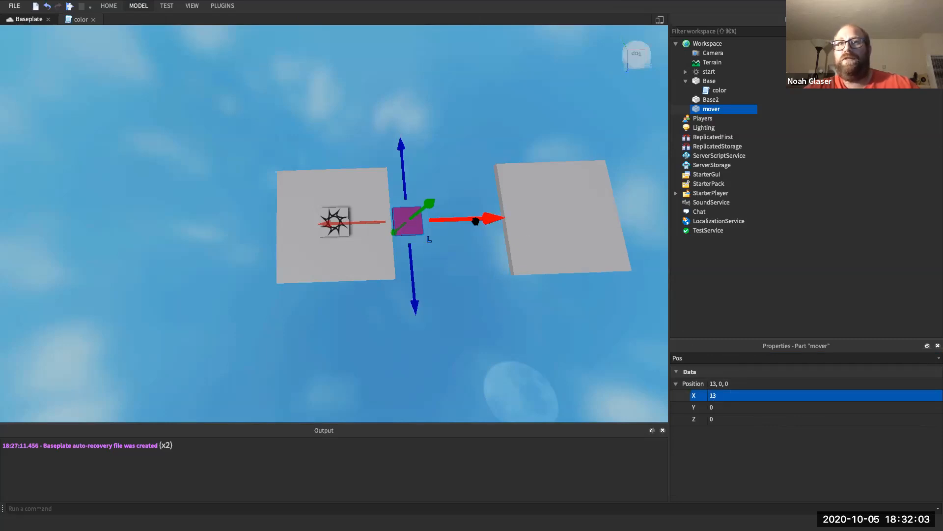
{"action": "left_click_drag", "start_coordinate": [475, 222], "coordinate": [475, 222]}
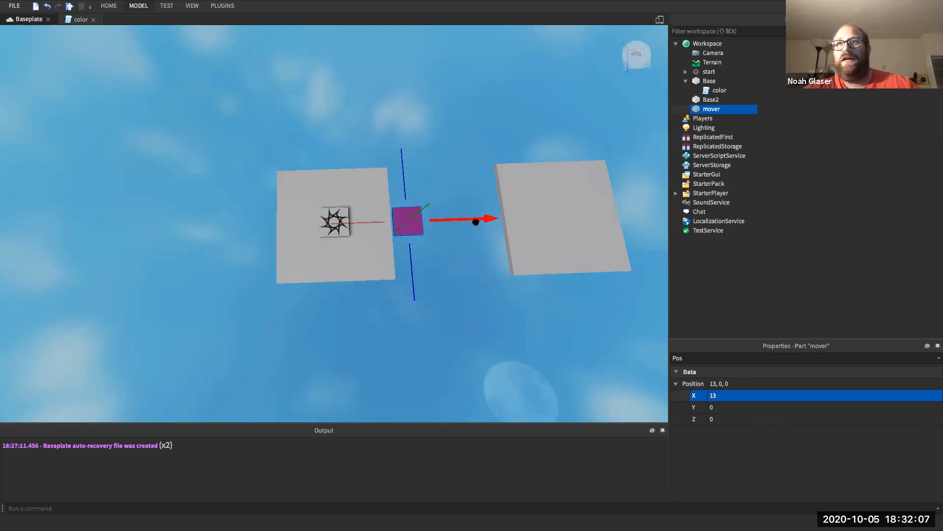
{"action": "left_click_drag", "start_coordinate": [476, 221], "coordinate": [475, 222]}
{"action": "left_click", "coordinate": [689, 359]}
{"action": "key", "text": "BackSpace"}
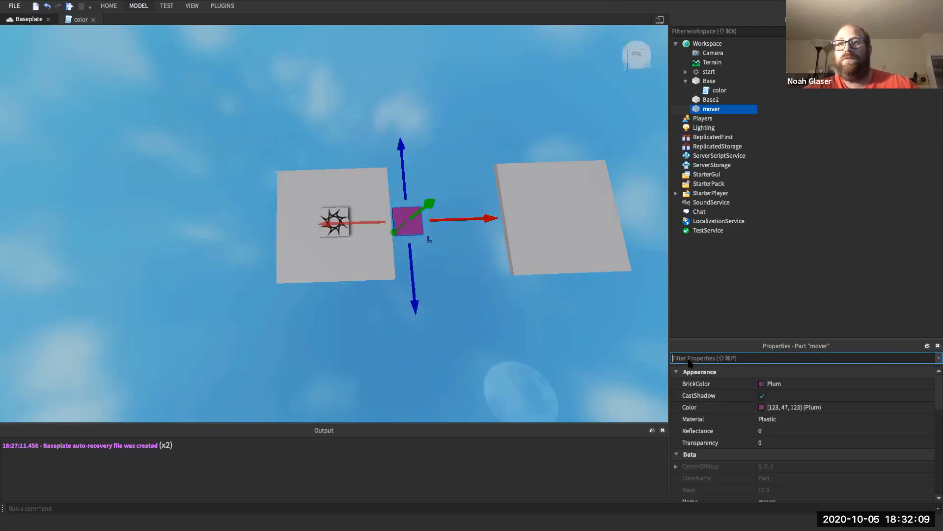
{"action": "scroll", "coordinate": [755, 444], "scroll_direction": "down", "scroll_amount": 5}
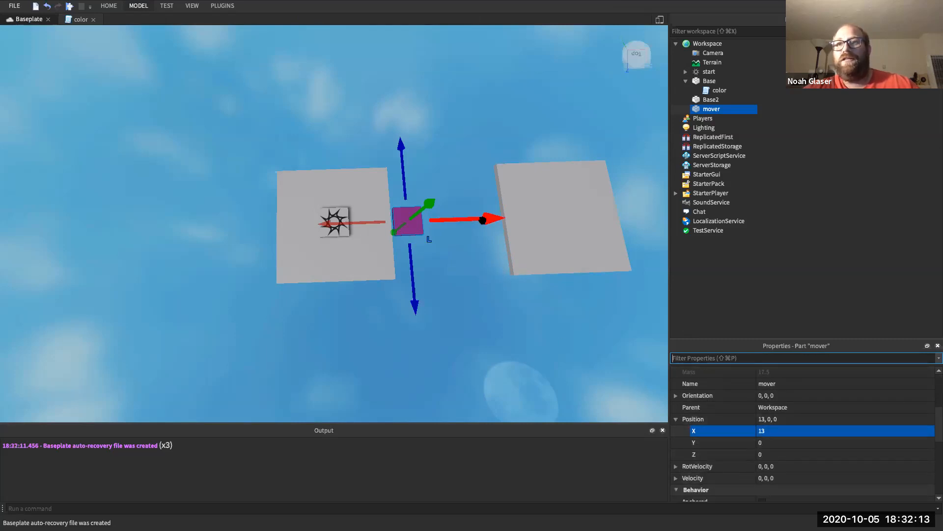
- Drag the mover right toward Base2, then back left toward the start plate
{"action": "left_click_drag", "start_coordinate": [482, 220], "coordinate": [569, 211]}
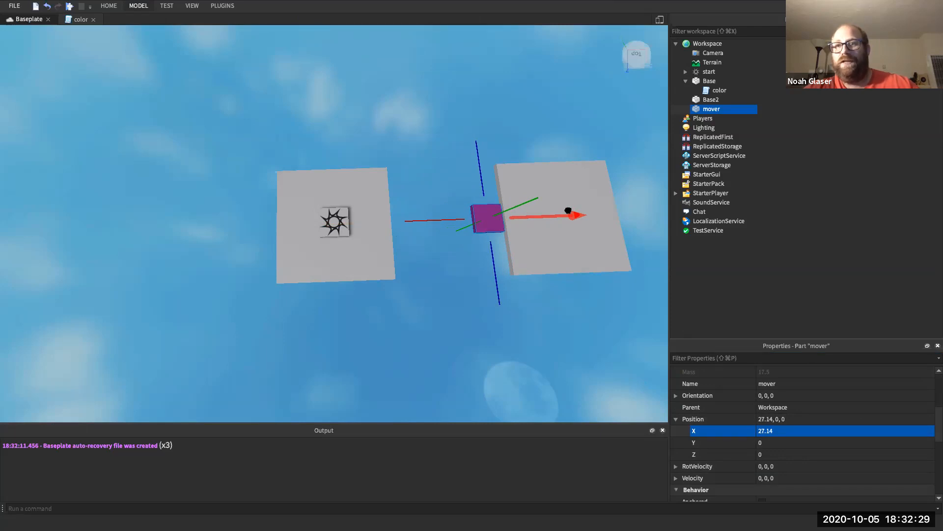
{"action": "left_click_drag", "start_coordinate": [568, 211], "coordinate": [482, 230]}
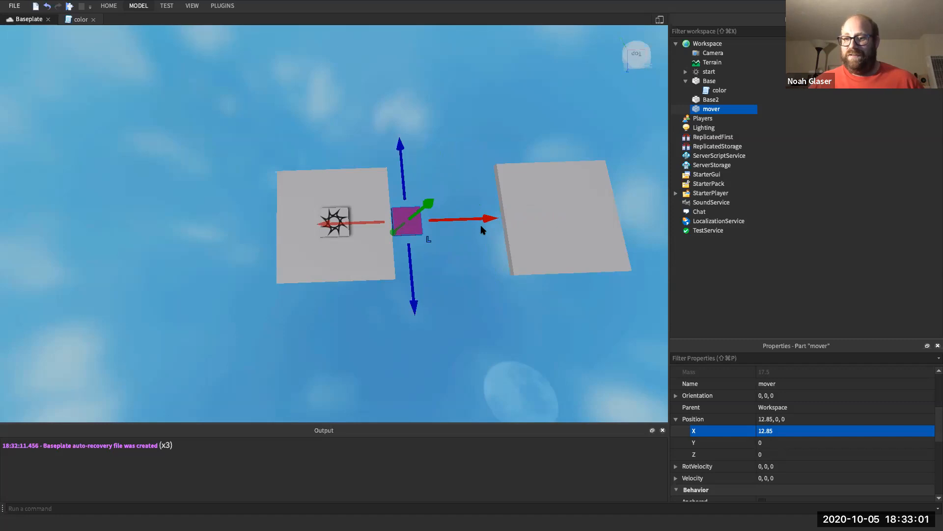
{"action": "mouse_move", "coordinate": [720, 109]}
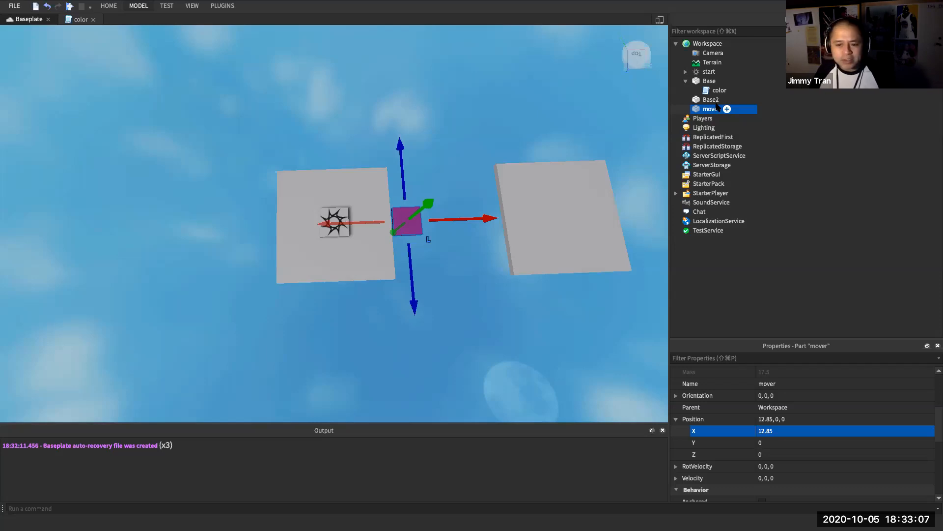
{"action": "left_click", "coordinate": [713, 99]}
{"action": "left_click", "coordinate": [726, 357]}
{"action": "type", "text": "Pos"}
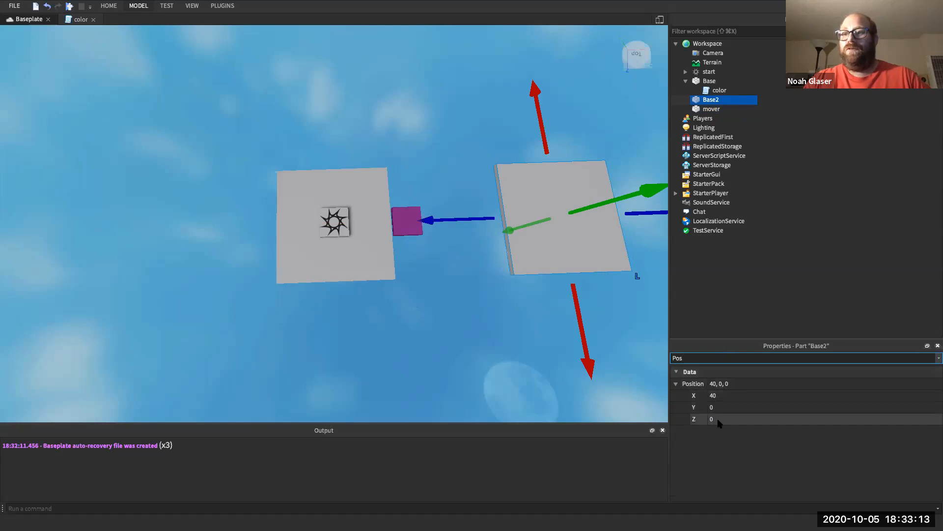
{"action": "double_click", "coordinate": [717, 359]}
{"action": "key", "text": "BackSpace"}
{"action": "type", "text": "Size"}
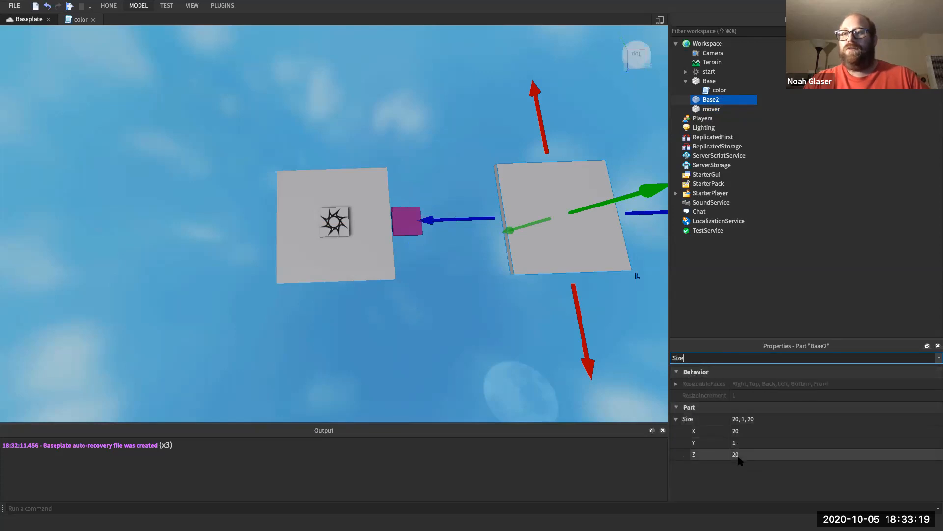
{"action": "double_click", "coordinate": [731, 358]}
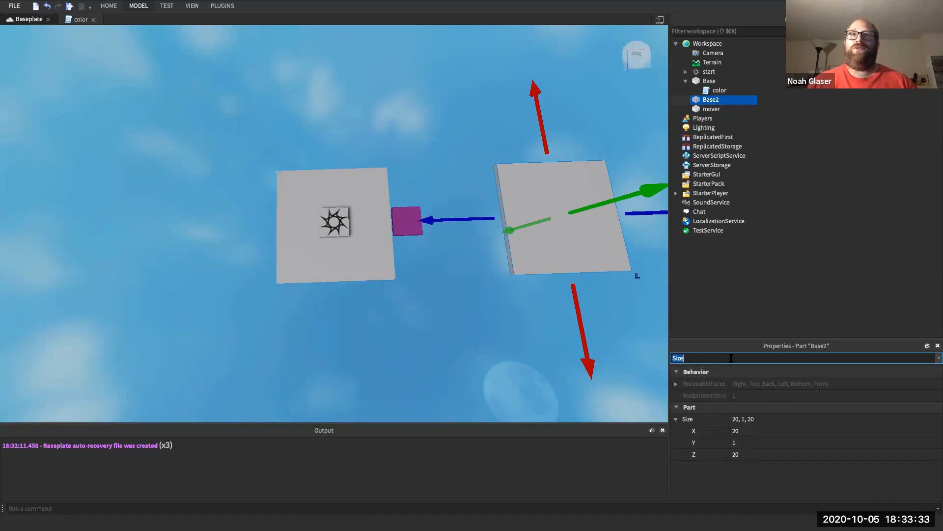
{"action": "left_click", "coordinate": [136, 7]}
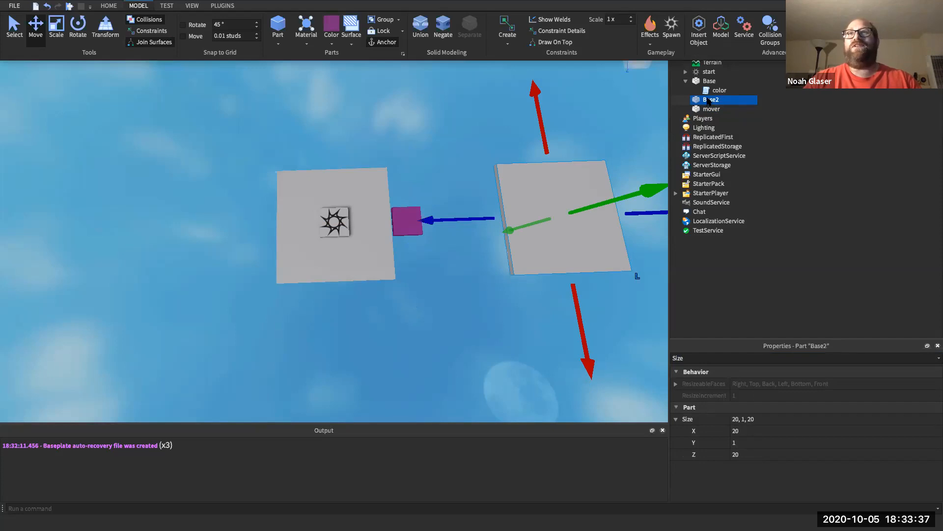
{"action": "left_click", "coordinate": [708, 102]}
{"action": "left_click", "coordinate": [697, 358]}
{"action": "type", "text": "Anch"}
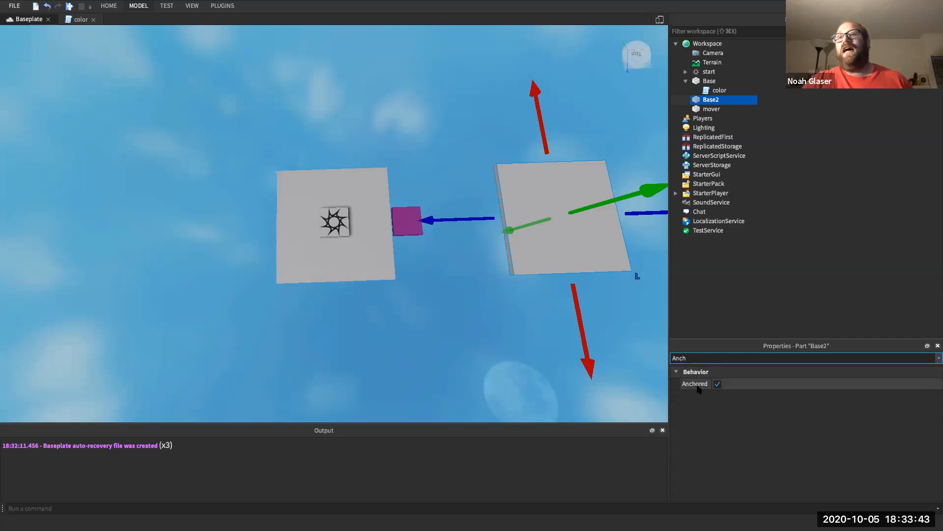
{"action": "mouse_move", "coordinate": [698, 388]}
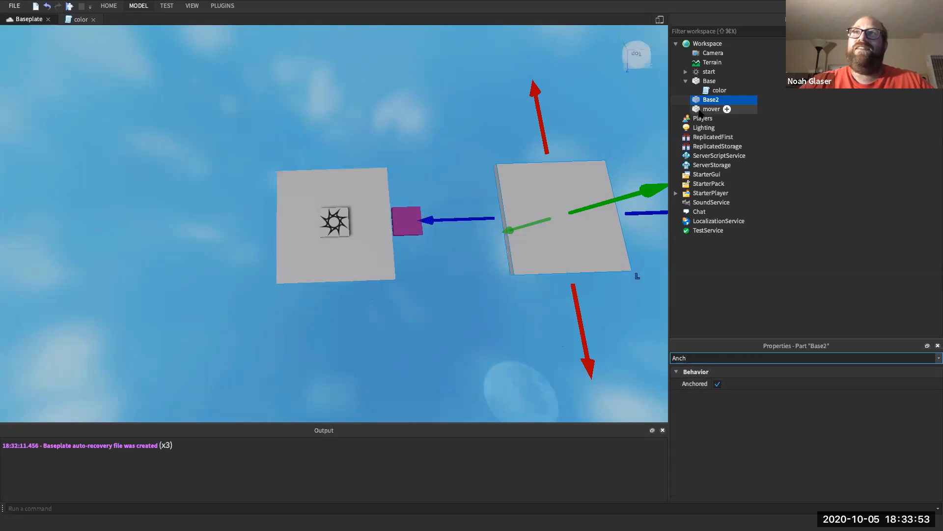
{"action": "left_click", "coordinate": [707, 109]}
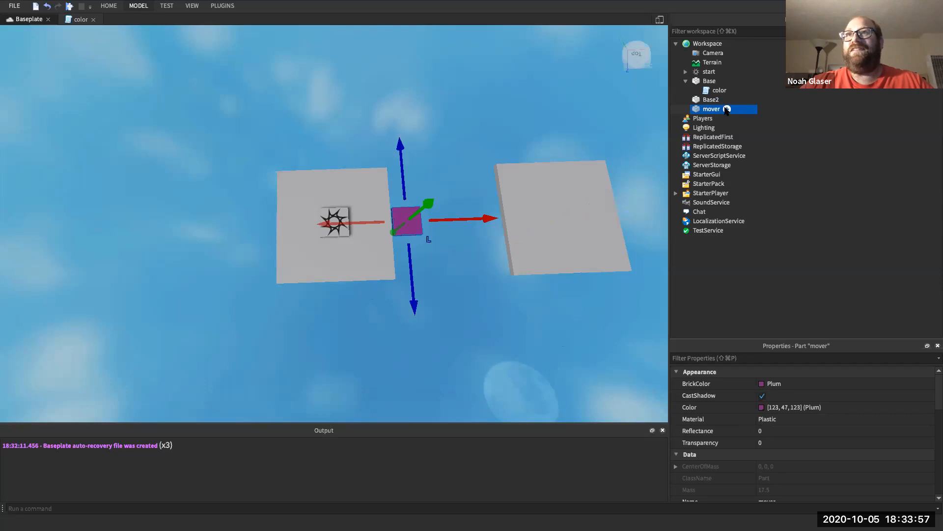
- Insert a BodyVelocity into the mover by searching 'Body', then delete it
{"action": "left_click", "coordinate": [727, 109]}
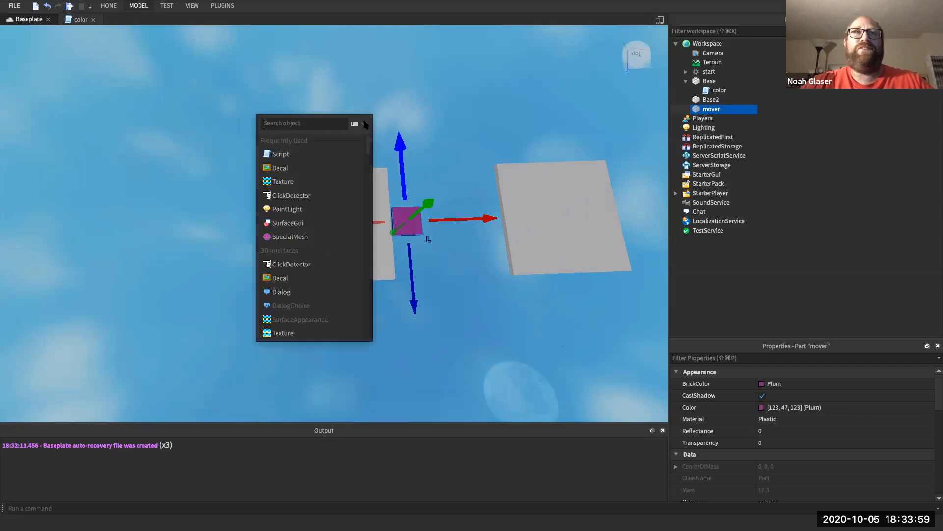
{"action": "type", "text": "Bod"}
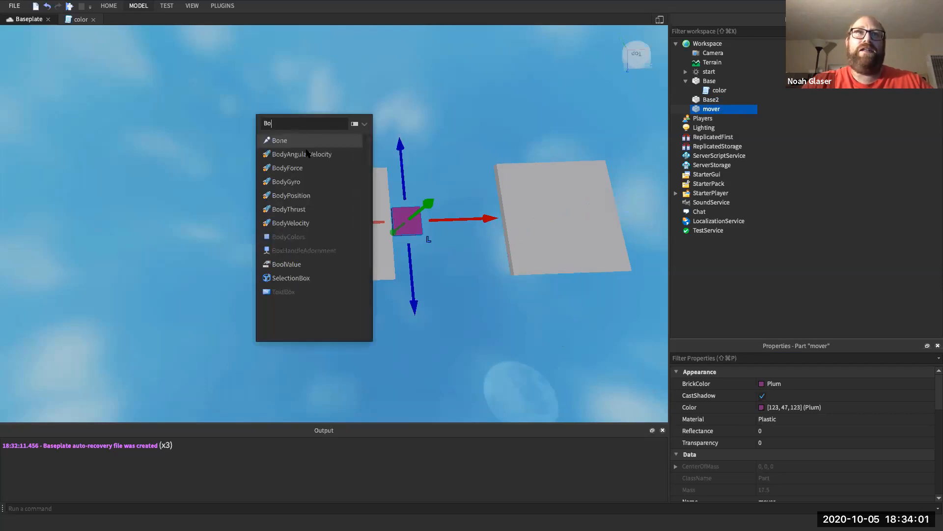
{"action": "key", "text": "BackSpace"}
{"action": "key", "text": "BackSpace"}
{"action": "key", "text": "BackSpace"}
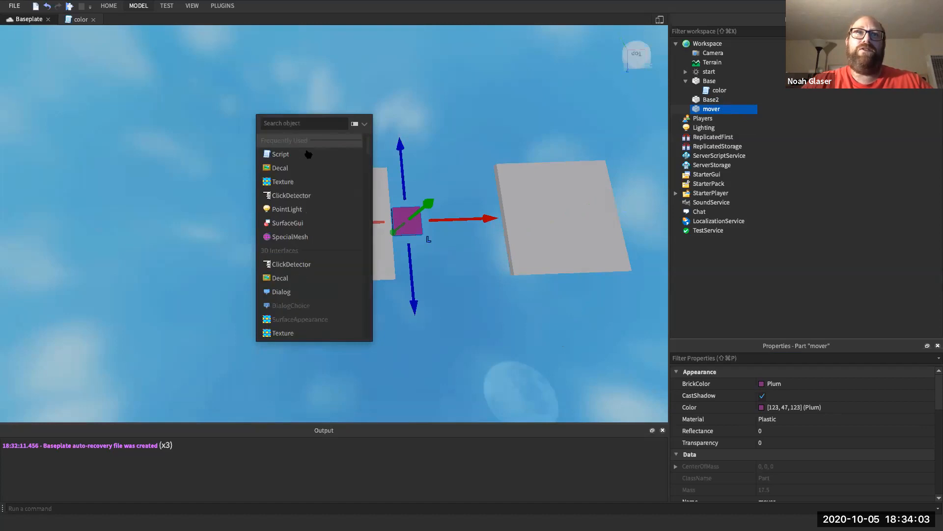
{"action": "scroll", "coordinate": [301, 221], "scroll_direction": "down", "scroll_amount": 5}
{"action": "type", "text": "BOdy"}
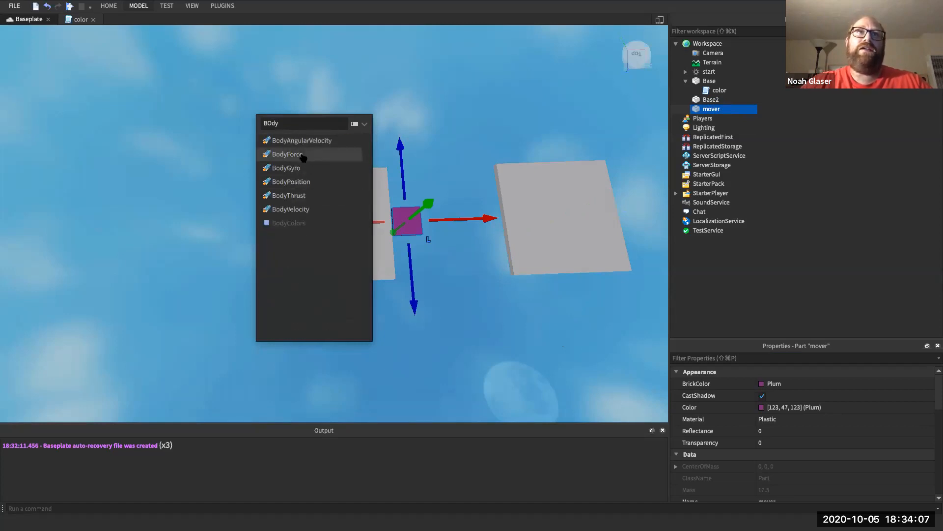
{"action": "left_click", "coordinate": [295, 209]}
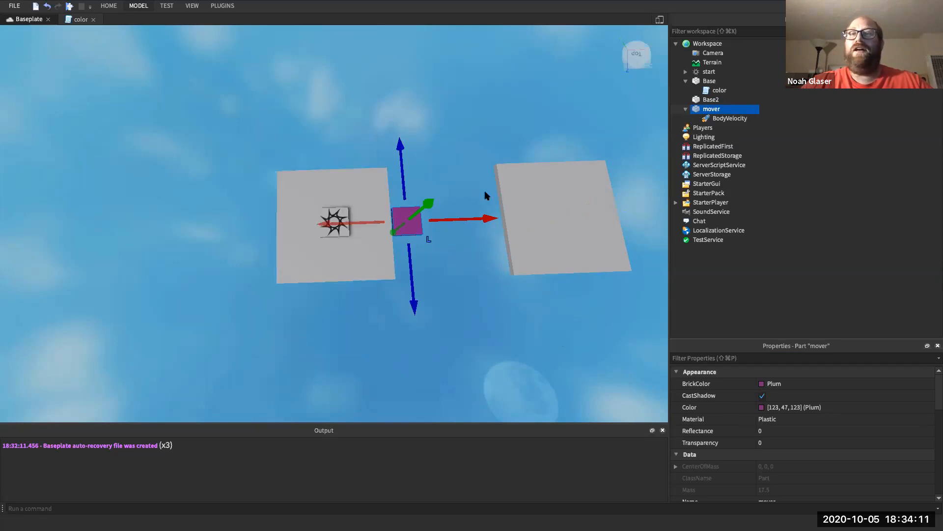
{"action": "left_click", "coordinate": [732, 119]}
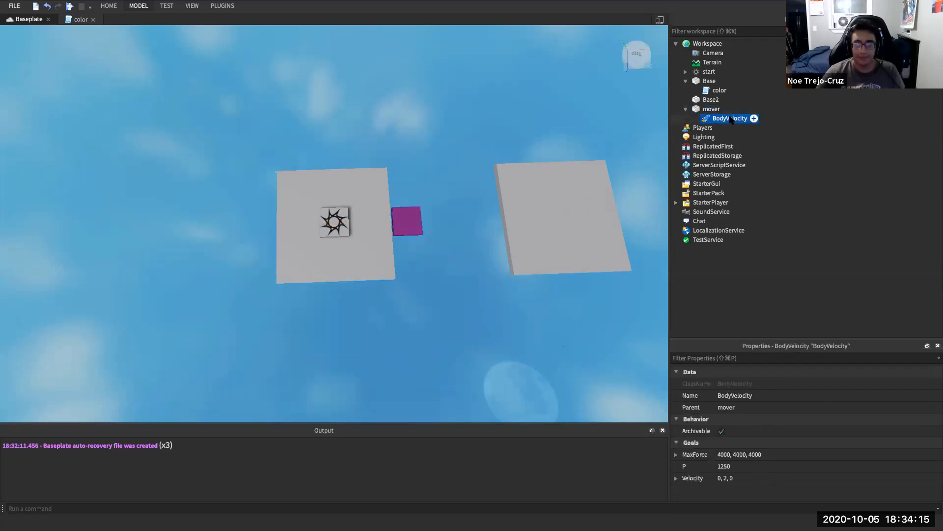
{"action": "key", "text": "Delete"}
- Reselect the mover and insert a fresh BodyVelocity by searching 'Bod'
{"action": "left_click", "coordinate": [725, 110]}
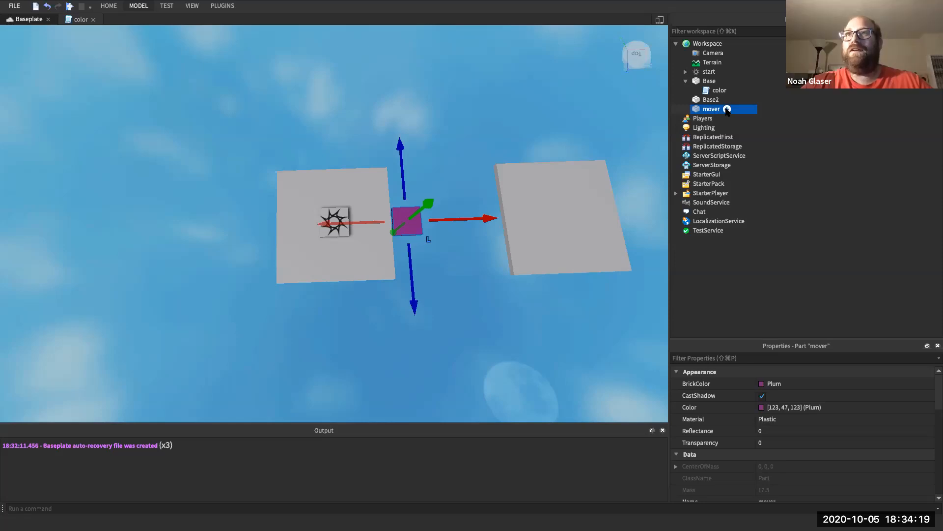
{"action": "left_click", "coordinate": [727, 109]}
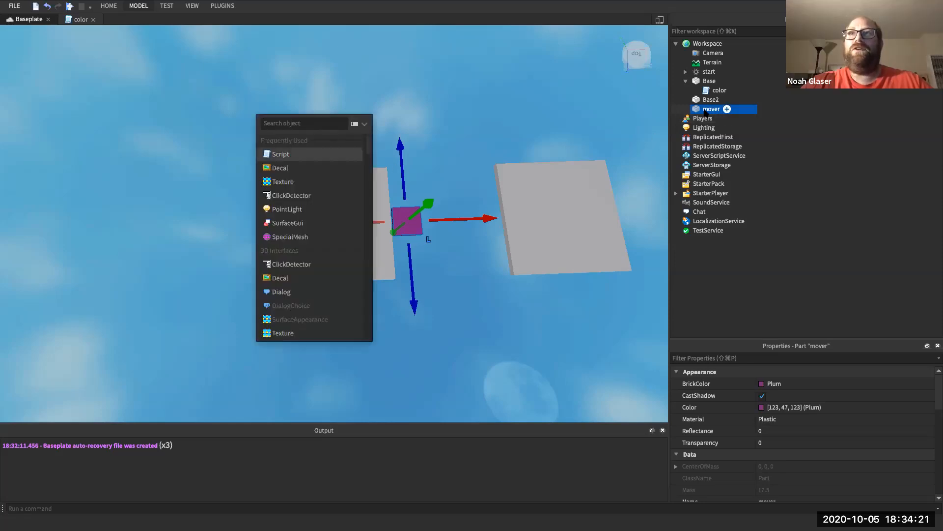
{"action": "key", "text": "Escape"}
{"action": "left_click", "coordinate": [728, 119]}
{"action": "left_click", "coordinate": [728, 109]}
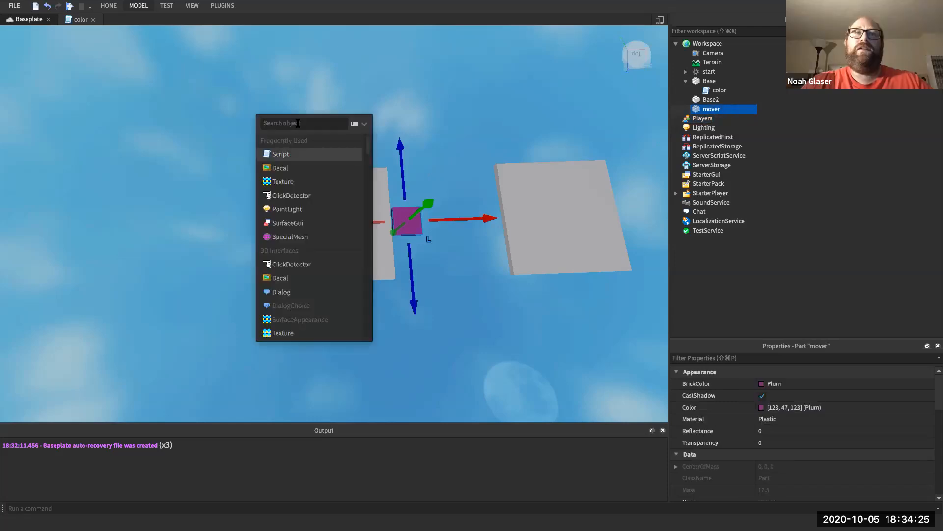
{"action": "type", "text": "Bod"}
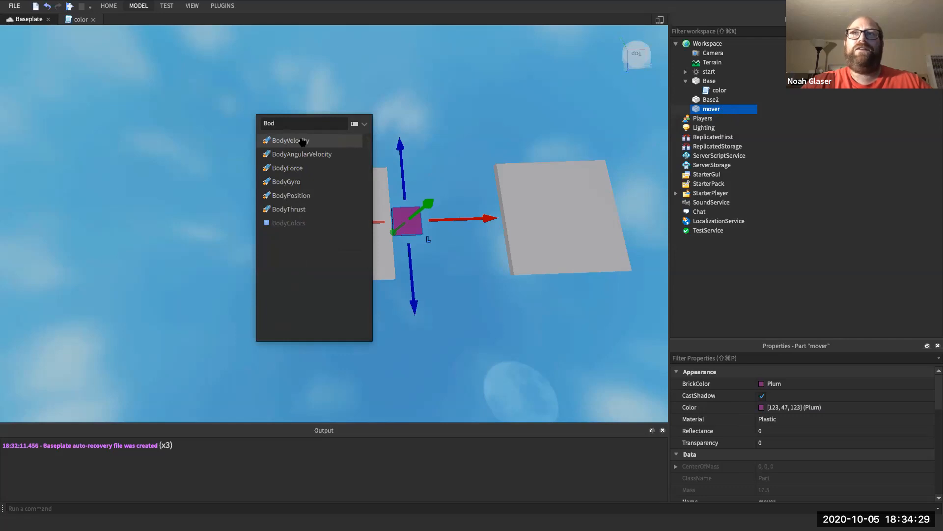
{"action": "left_click", "coordinate": [302, 141]}
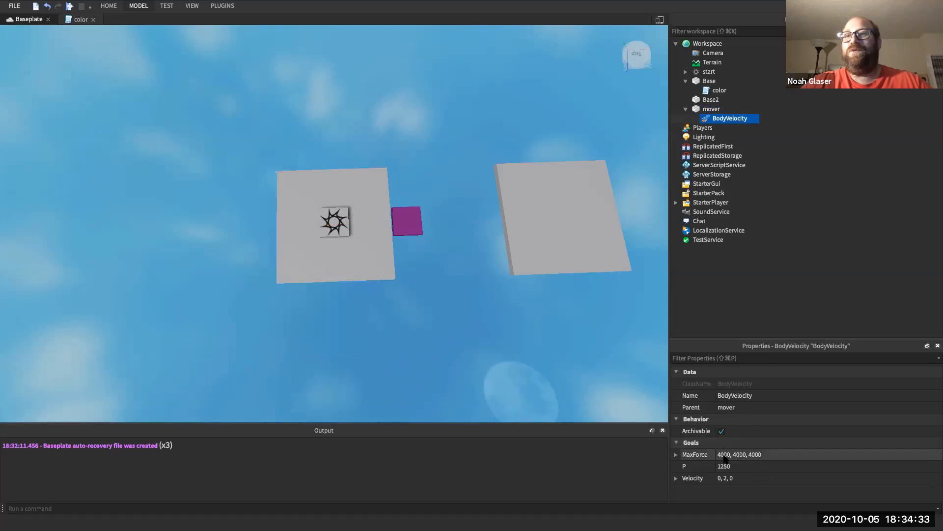
- Set the BodyVelocity's MaxForce X, Y and Z each to 4000000
{"action": "left_click", "coordinate": [724, 455]}
{"action": "left_click", "coordinate": [676, 455]}
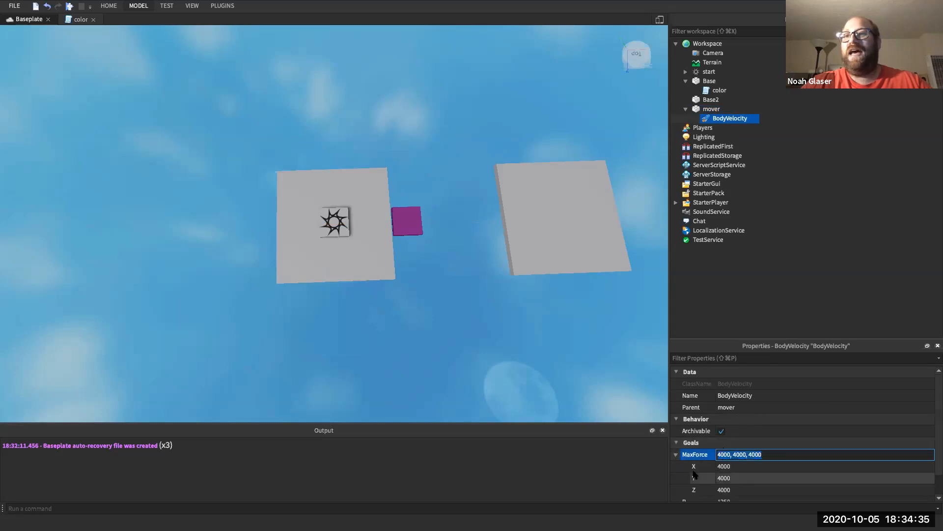
{"action": "scroll", "coordinate": [695, 474], "scroll_direction": "down", "scroll_amount": 2}
{"action": "left_click", "coordinate": [732, 442]}
{"action": "left_click", "coordinate": [735, 443]}
{"action": "type", "text": "000"}
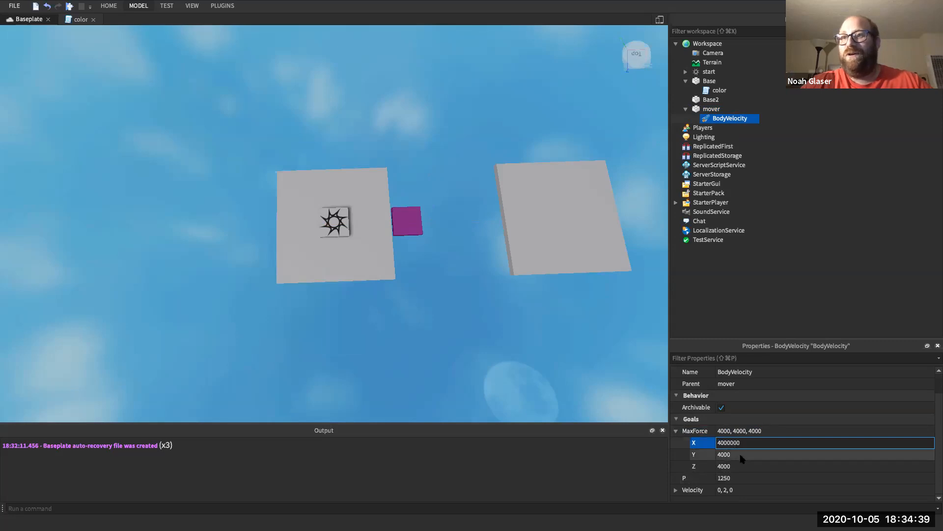
{"action": "left_click", "coordinate": [736, 454]}
{"action": "left_click", "coordinate": [740, 454]}
{"action": "type", "text": "000"}
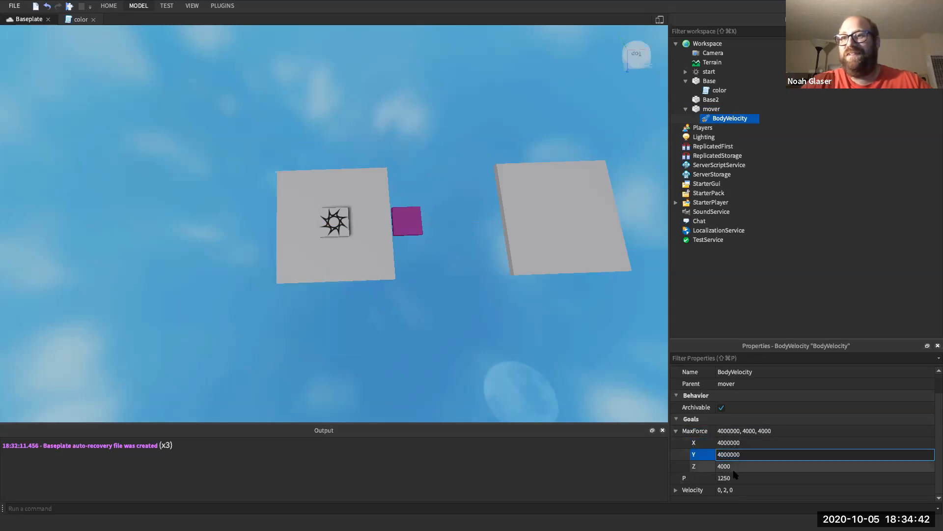
{"action": "left_click", "coordinate": [734, 466]}
{"action": "left_click", "coordinate": [734, 468]}
{"action": "type", "text": "000"}
{"action": "key", "text": "Return"}
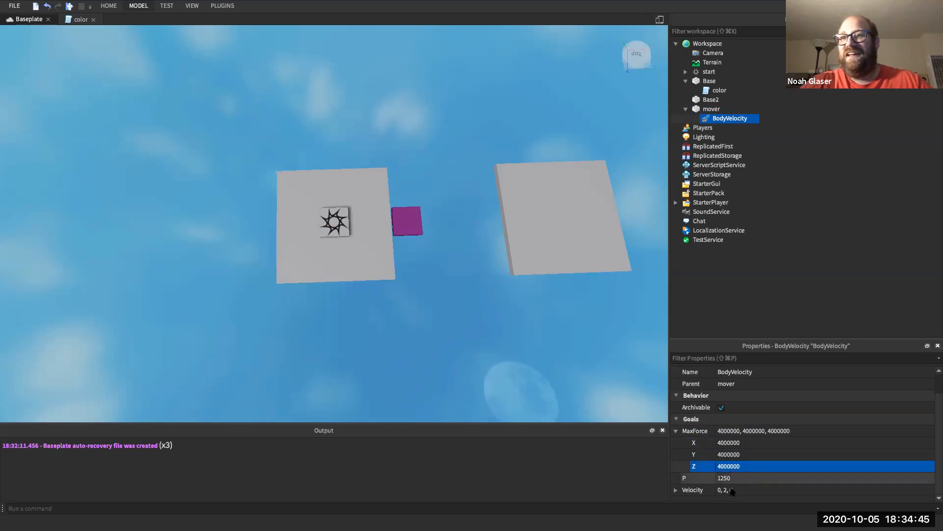
- Set the BodyVelocity's Velocity Y to 0, making it 0, 0, 0
{"action": "left_click", "coordinate": [683, 490]}
{"action": "left_click", "coordinate": [676, 489]}
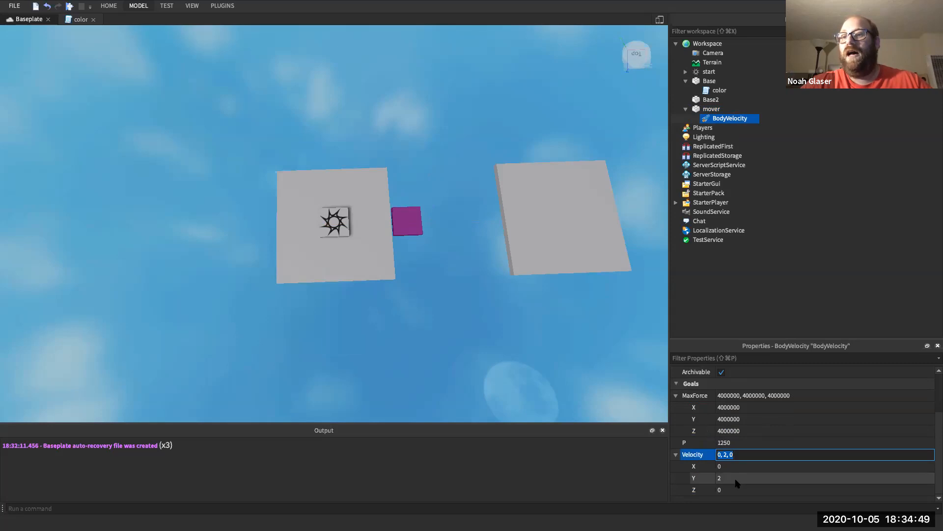
{"action": "left_click", "coordinate": [720, 479]}
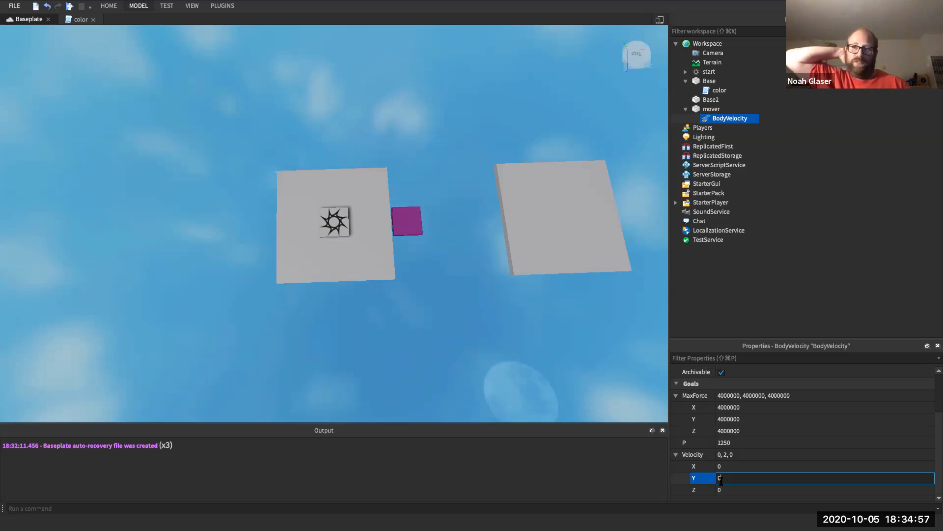
{"action": "key", "text": "Return"}
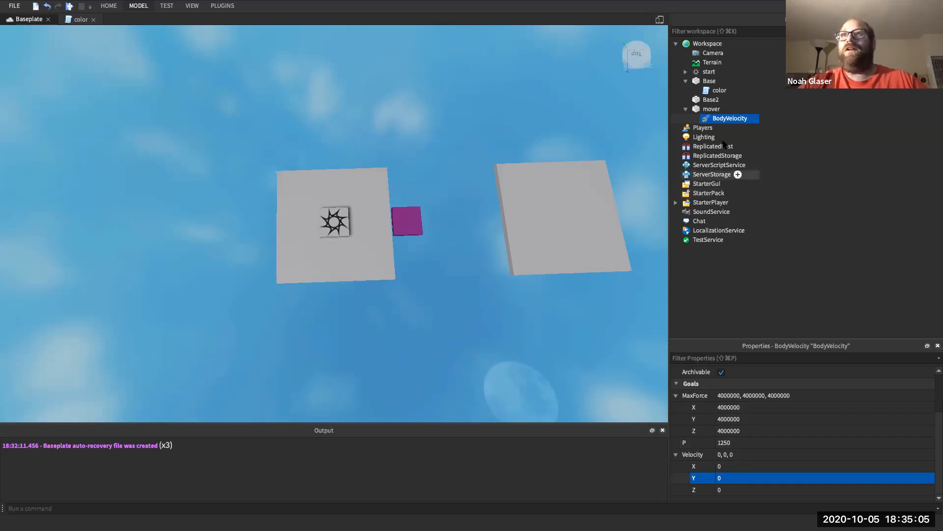
{"action": "left_click", "coordinate": [711, 109]}
- Insert a BodyGyro into the mover via Ctrl+I and a 'Body' search, then expand its MaxTorque
{"action": "key", "text": "ctrl+i"}
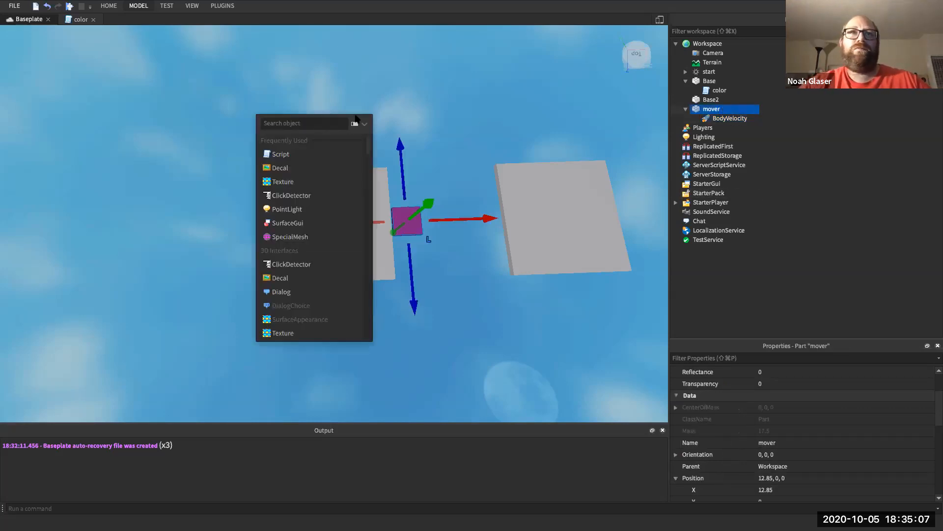
{"action": "type", "text": "BOdy"}
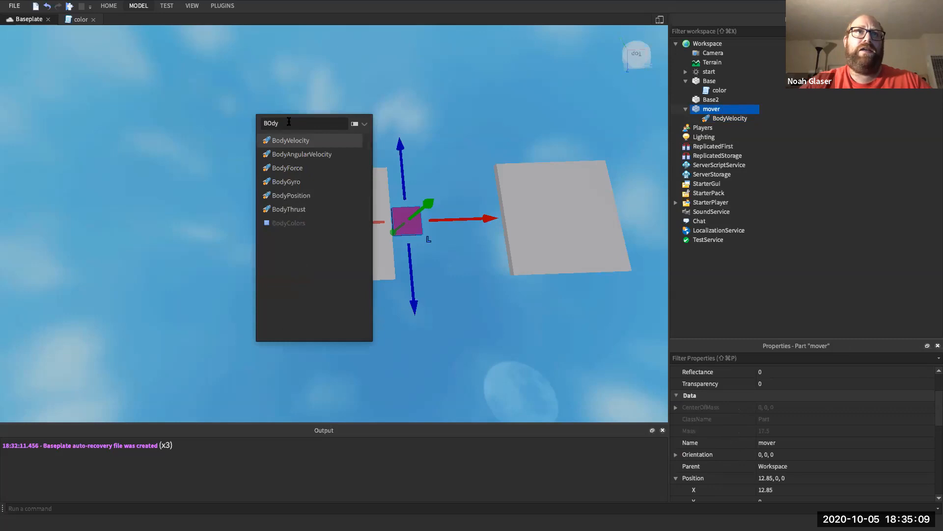
{"action": "left_click", "coordinate": [293, 181]}
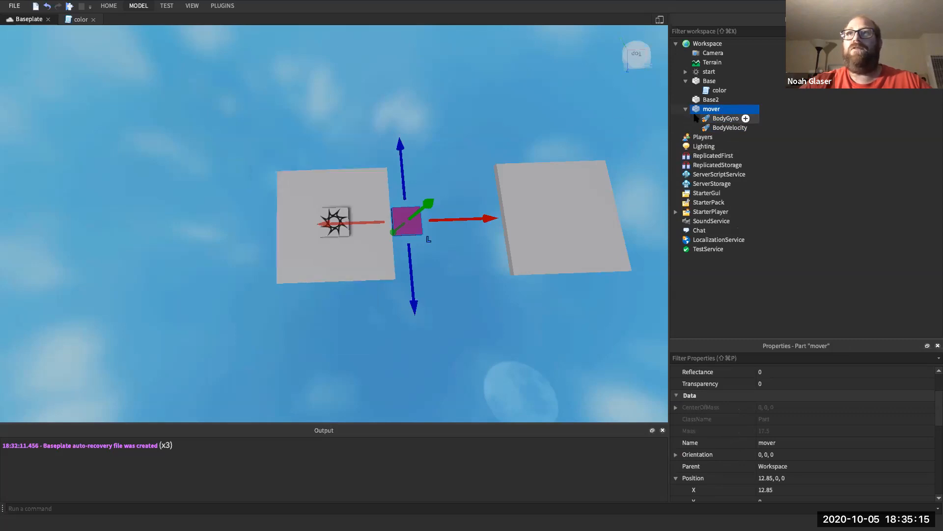
{"action": "left_click", "coordinate": [706, 118]}
{"action": "left_click", "coordinate": [676, 466]}
- Copy the BodyGyro's MaxTorque X value 40000000 into its Y and Z fields
{"action": "left_click", "coordinate": [752, 456]}
{"action": "left_click", "coordinate": [752, 456]}
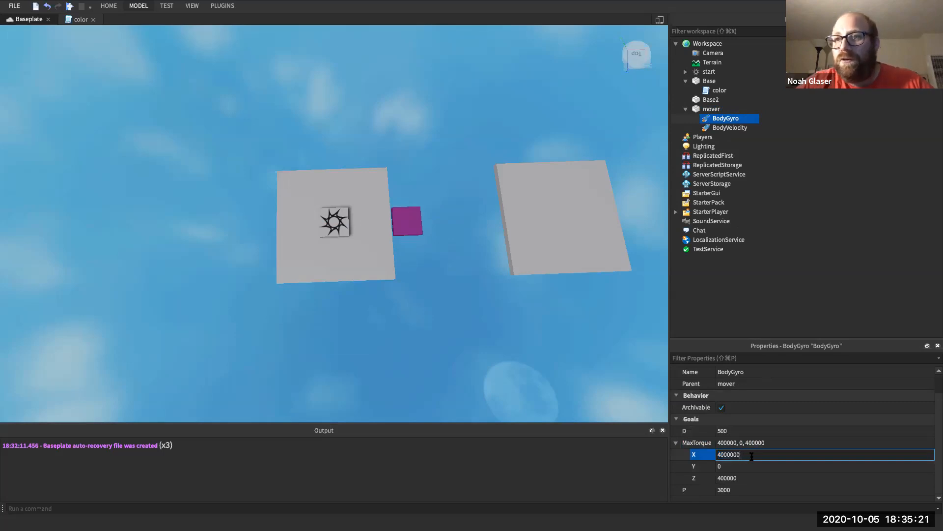
{"action": "double_click", "coordinate": [752, 456]}
{"action": "key", "text": "super+c"}
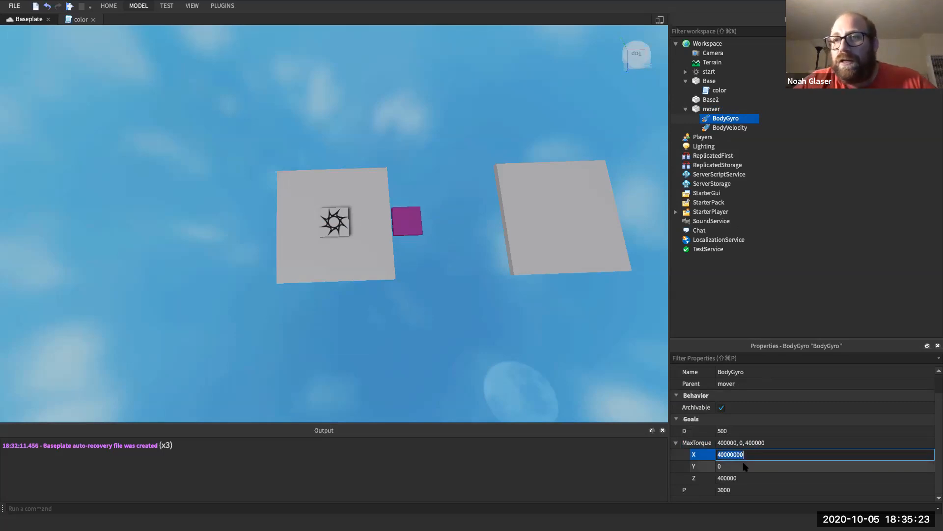
{"action": "left_click", "coordinate": [744, 467]}
{"action": "key", "text": "super+v"}
{"action": "left_click", "coordinate": [744, 479]}
{"action": "key", "text": "super+v"}
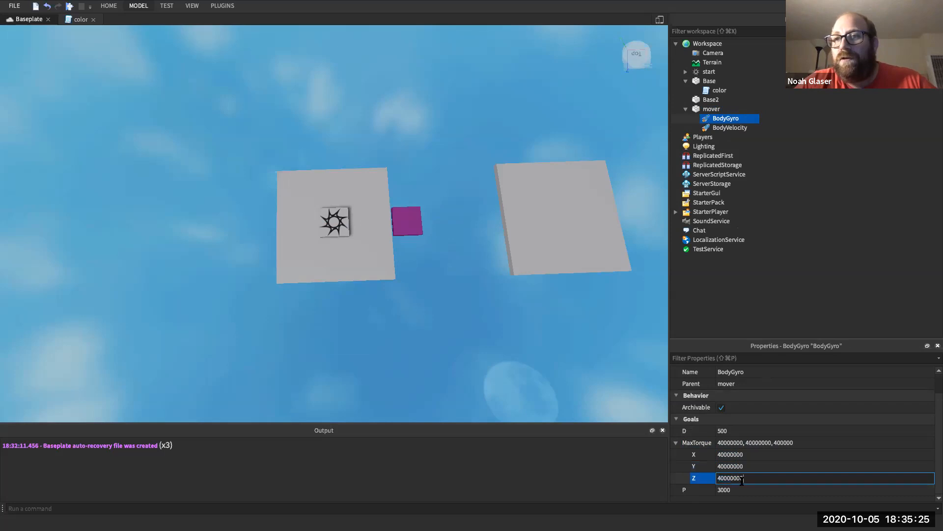
{"action": "left_click", "coordinate": [756, 466]}
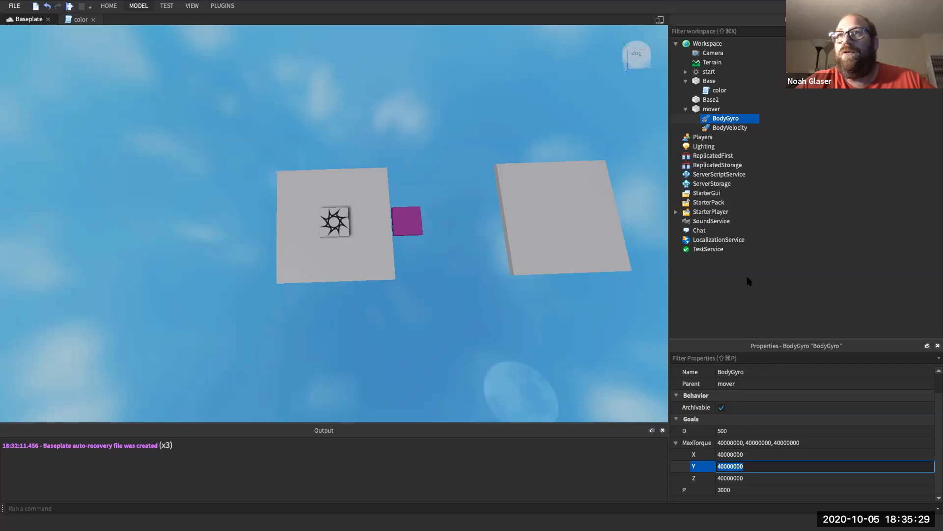
{"action": "left_click", "coordinate": [732, 128]}
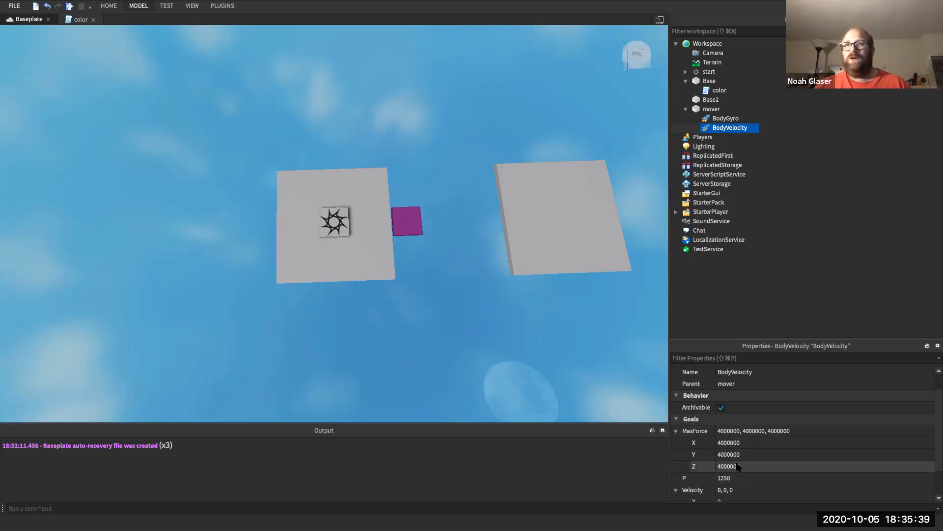
{"action": "double_click", "coordinate": [727, 128]}
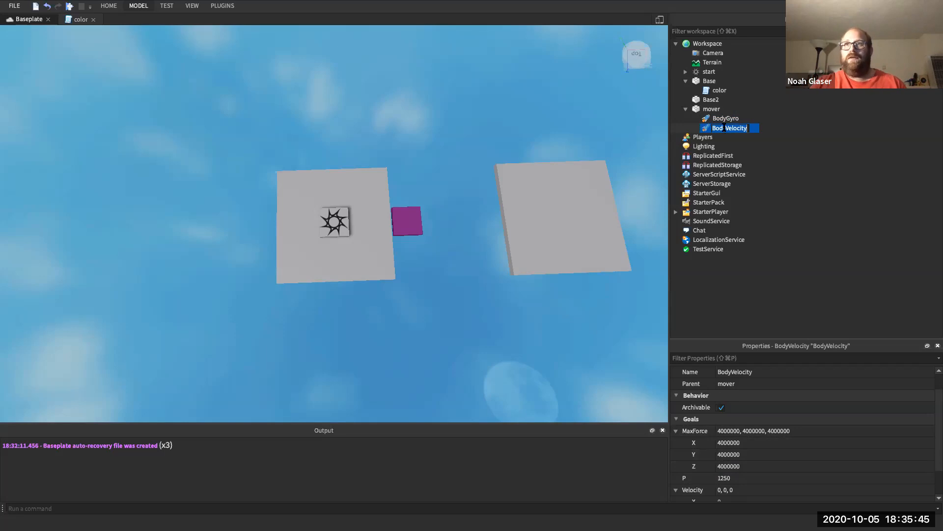
{"action": "left_click", "coordinate": [722, 119]}
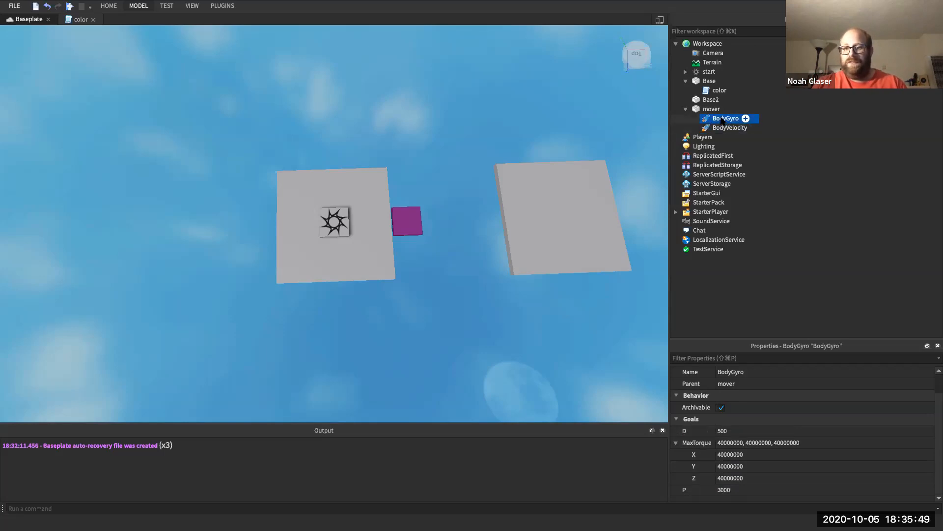
{"action": "left_click", "coordinate": [724, 110]}
{"action": "key", "text": "ctrl+i"}
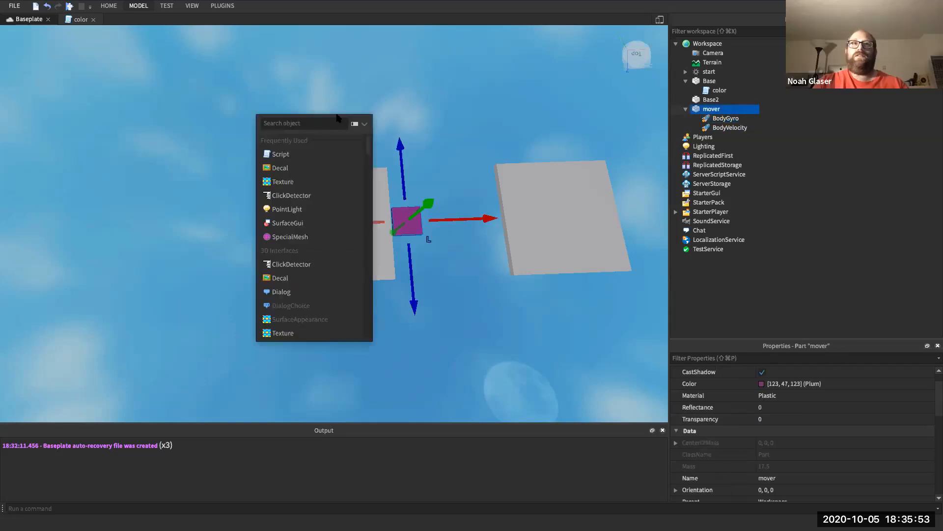
{"action": "type", "text": "Body"}
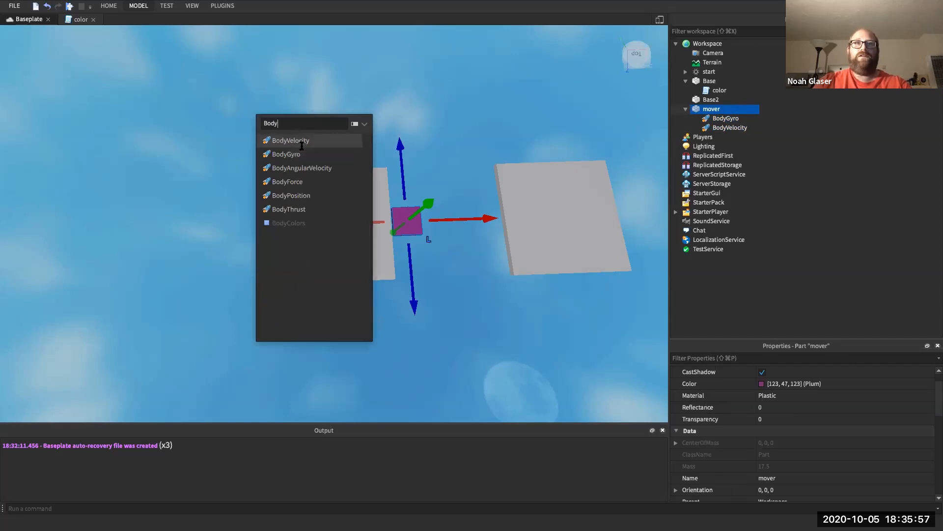
{"action": "left_click", "coordinate": [372, 103]}
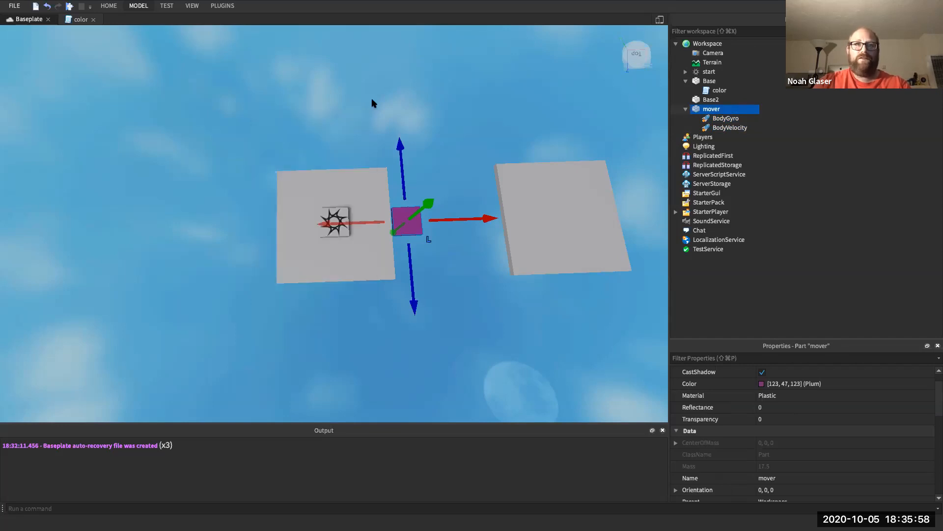
{"action": "left_click", "coordinate": [725, 119]}
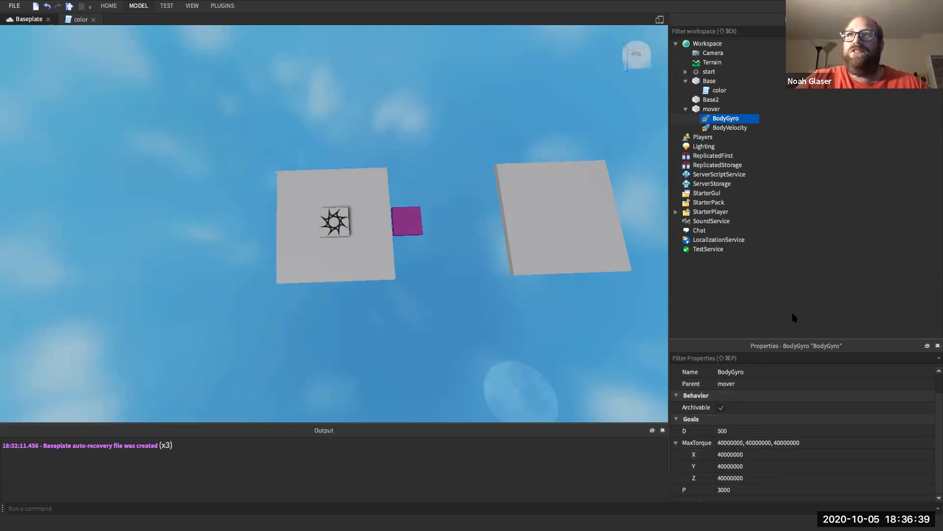
- Add a new Script inside the purple mover part
{"action": "left_click", "coordinate": [711, 100]}
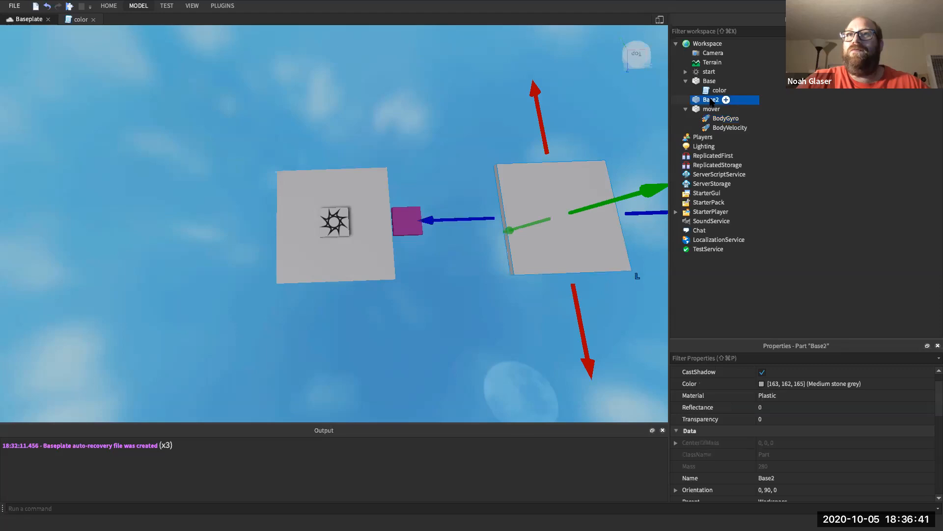
{"action": "left_click", "coordinate": [711, 109]}
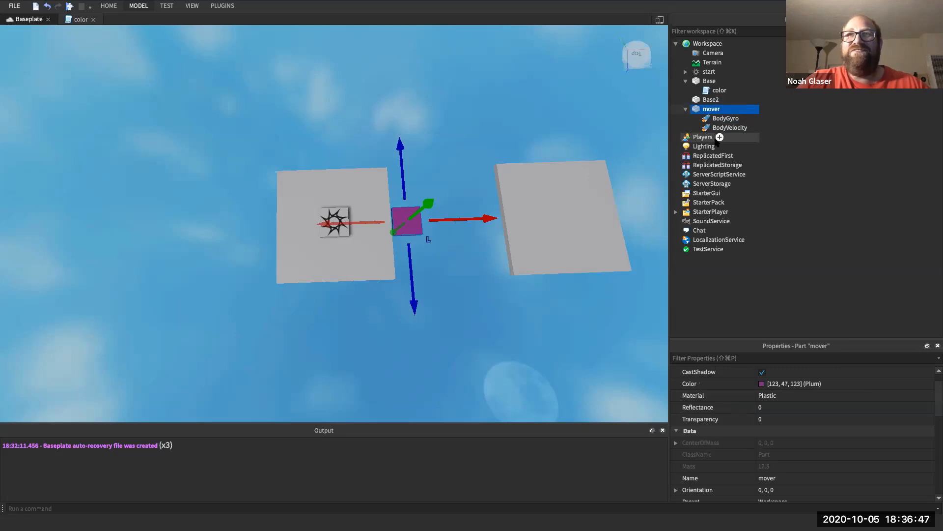
{"action": "mouse_move", "coordinate": [727, 109]}
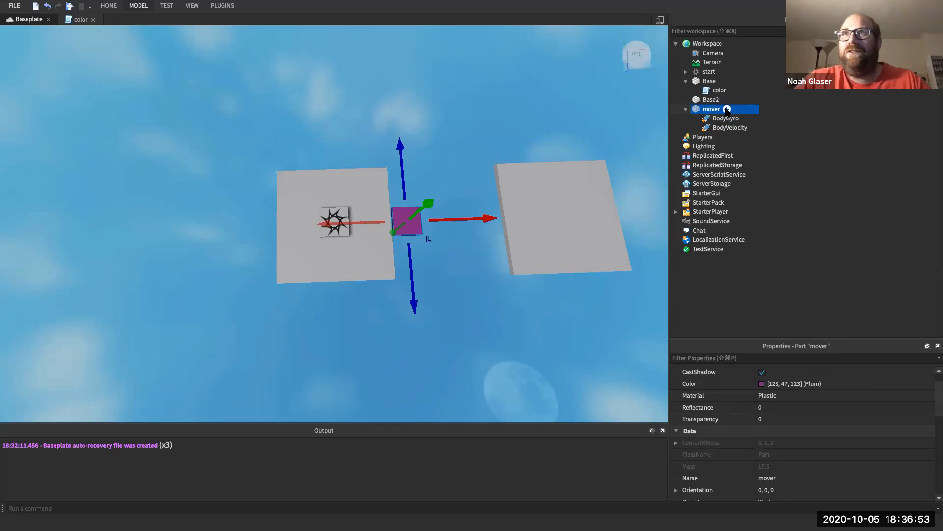
{"action": "left_click", "coordinate": [727, 109]}
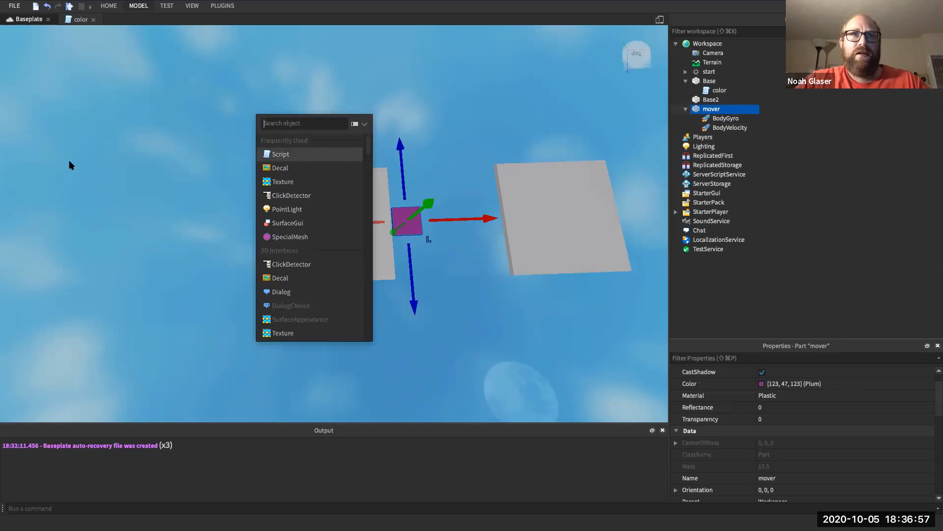
{"action": "left_click", "coordinate": [285, 155]}
- Rename the new script to 'move' and place the caret in its code
{"action": "left_click", "coordinate": [722, 118]}
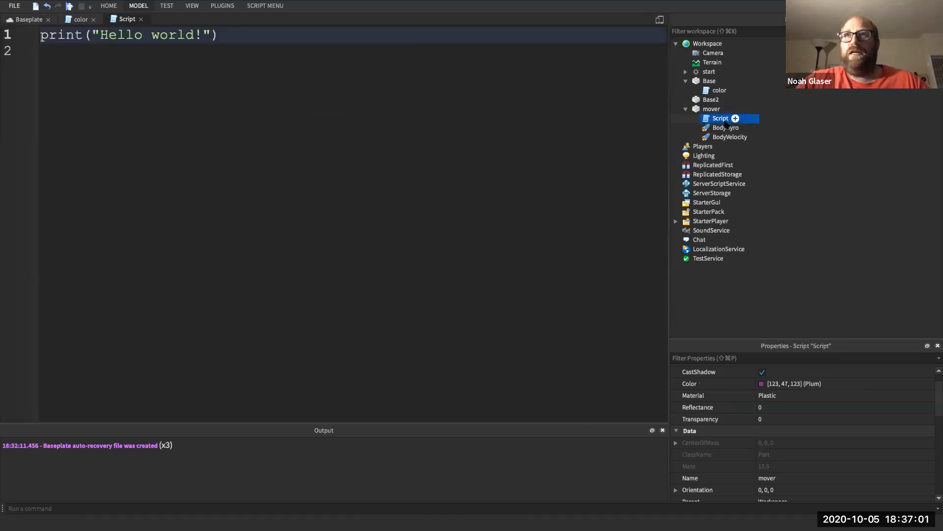
{"action": "right_click", "coordinate": [726, 120]}
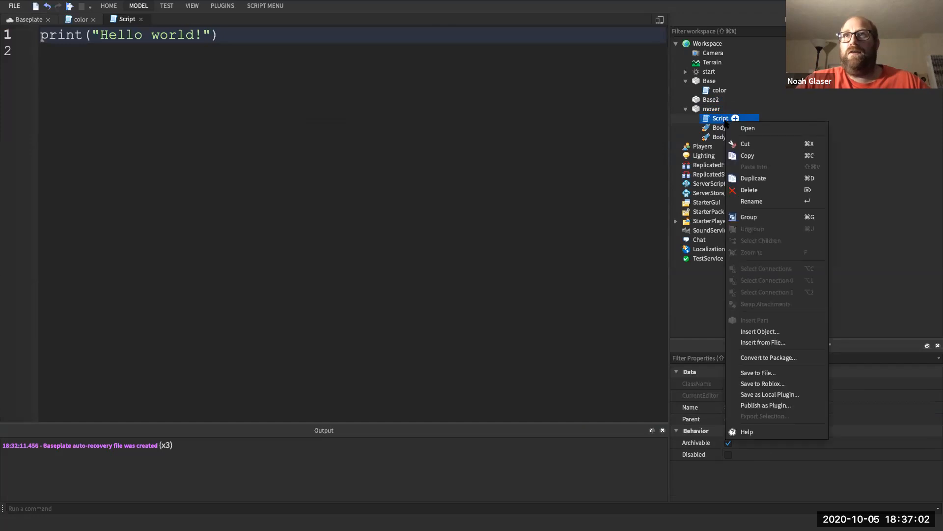
{"action": "left_click", "coordinate": [753, 201]}
{"action": "type", "text": "move"}
{"action": "key", "text": "Return"}
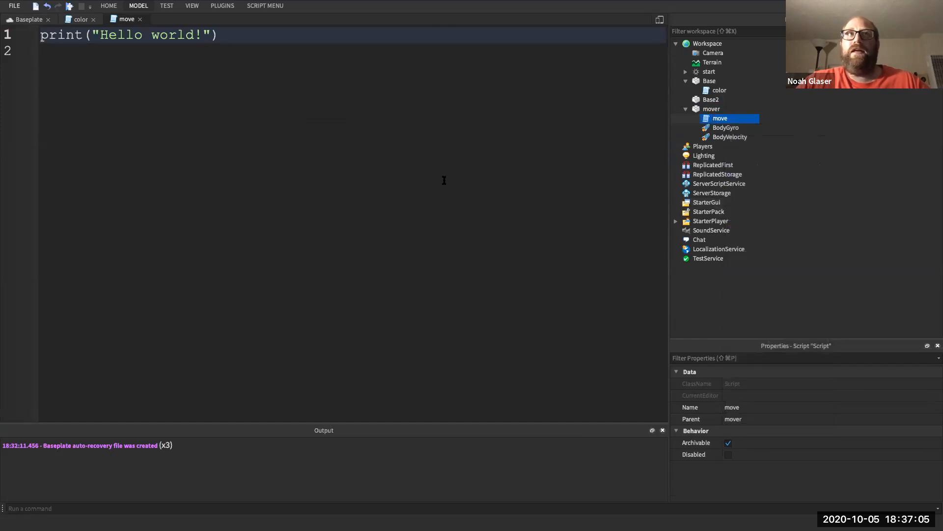
{"action": "left_click", "coordinate": [337, 52]}
- Replace the placeholder code with local moverPart = script.Parent and local direction = "right"
{"action": "key", "text": "super+a"}
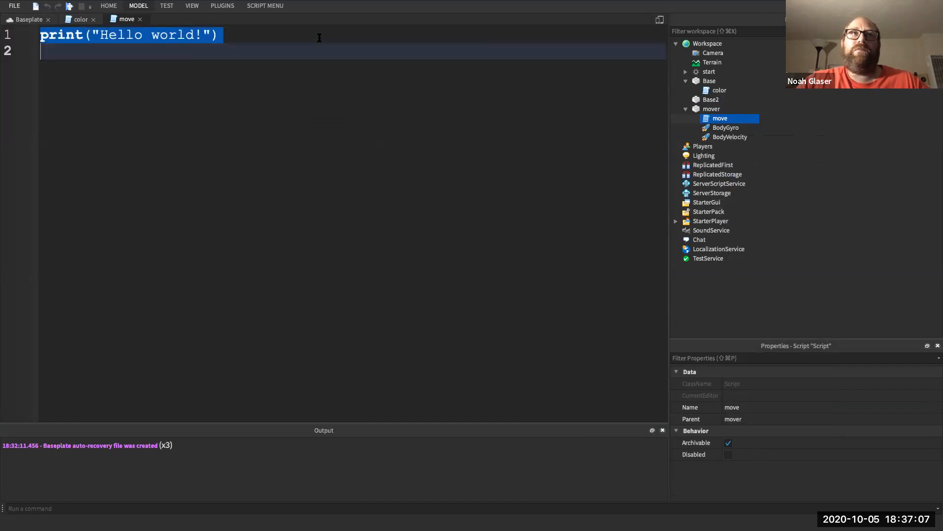
{"action": "key", "text": "BackSpace"}
{"action": "type", "text": "local "}
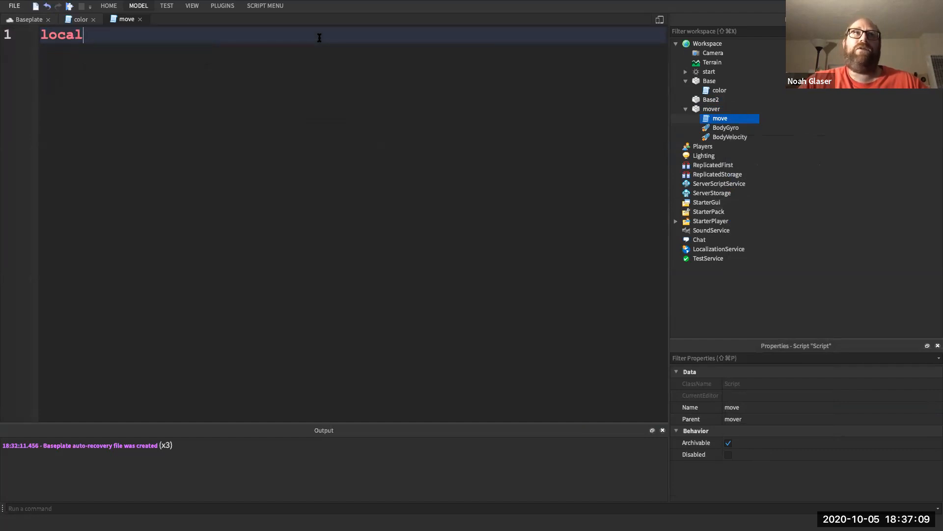
{"action": "type", "text": "moverPart = script.P"}
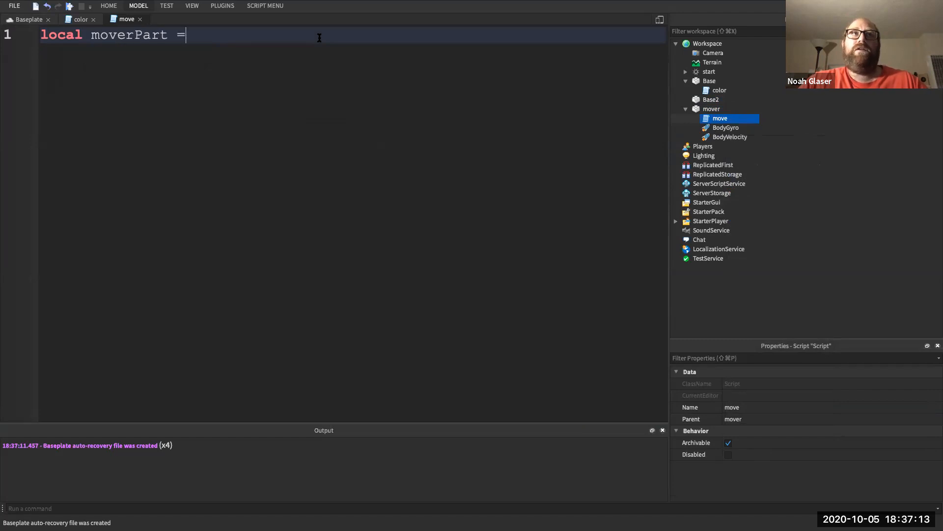
{"action": "key", "text": "Tab"}
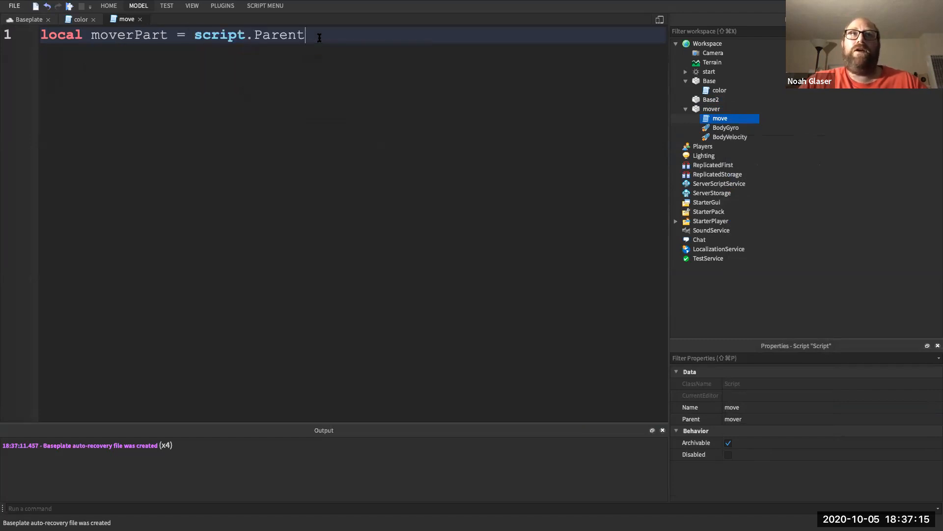
{"action": "key", "text": "Return"}
{"action": "type", "text": "local "}
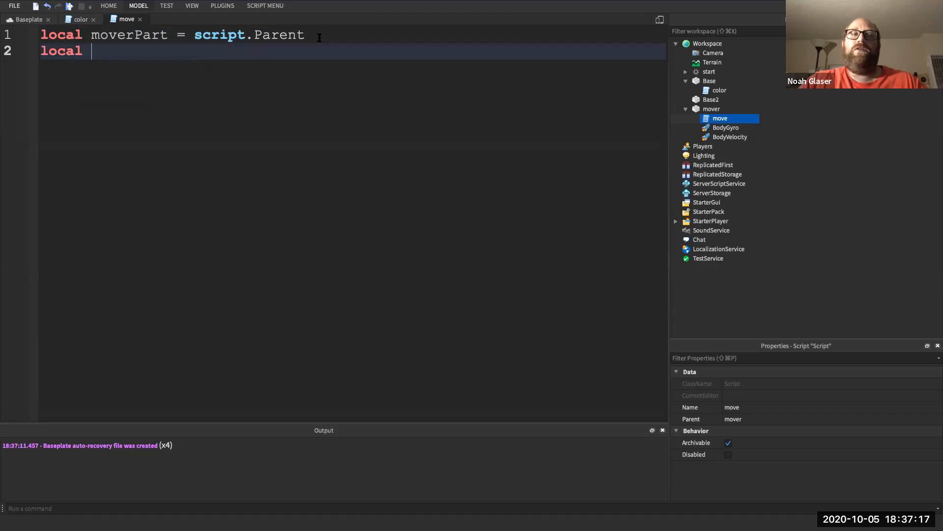
{"action": "type", "text": "directio"}
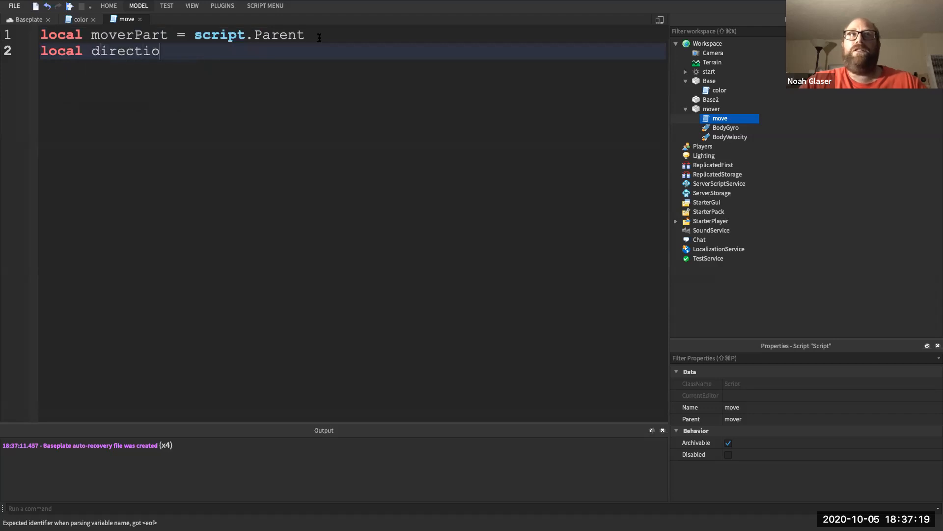
{"action": "type", "text": "n = \"right"}
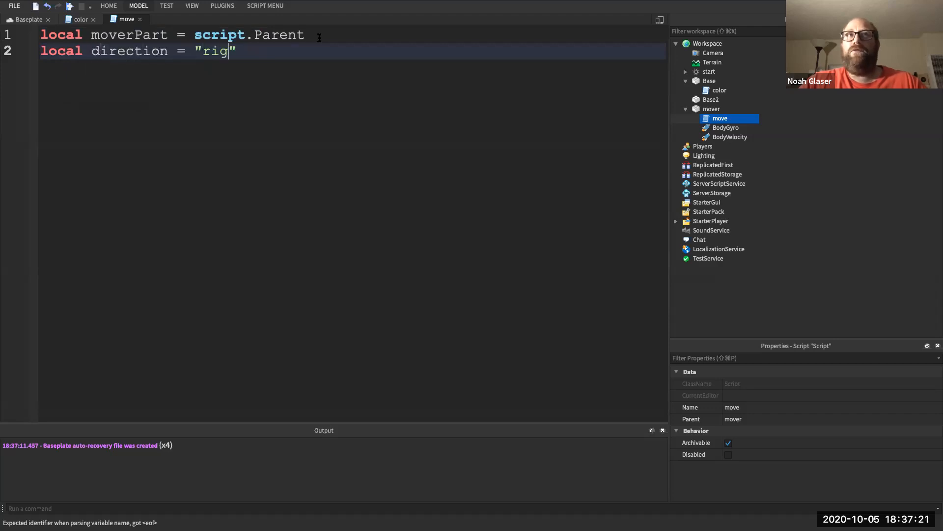
{"action": "key", "text": "Return"}
{"action": "key", "text": "Return"}
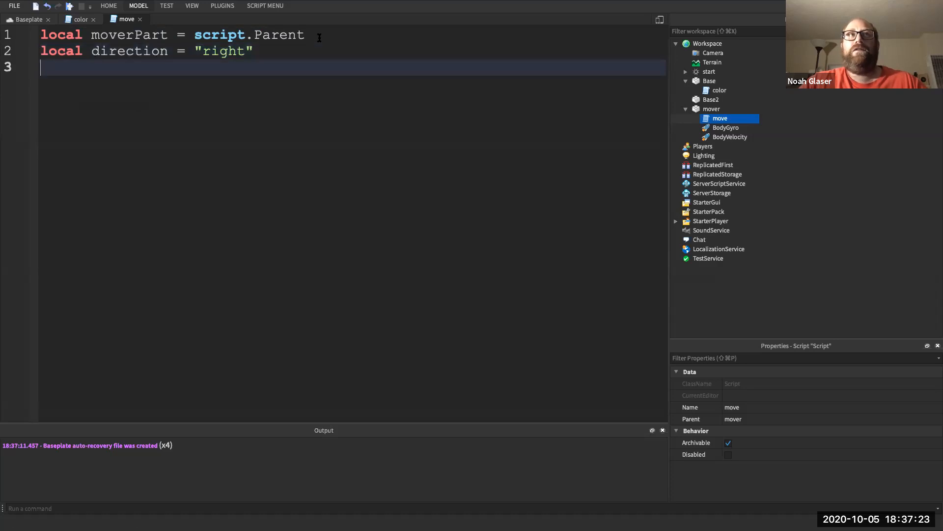
- Add a while true do loop containing wait(.01)
{"action": "type", "text": "w"}
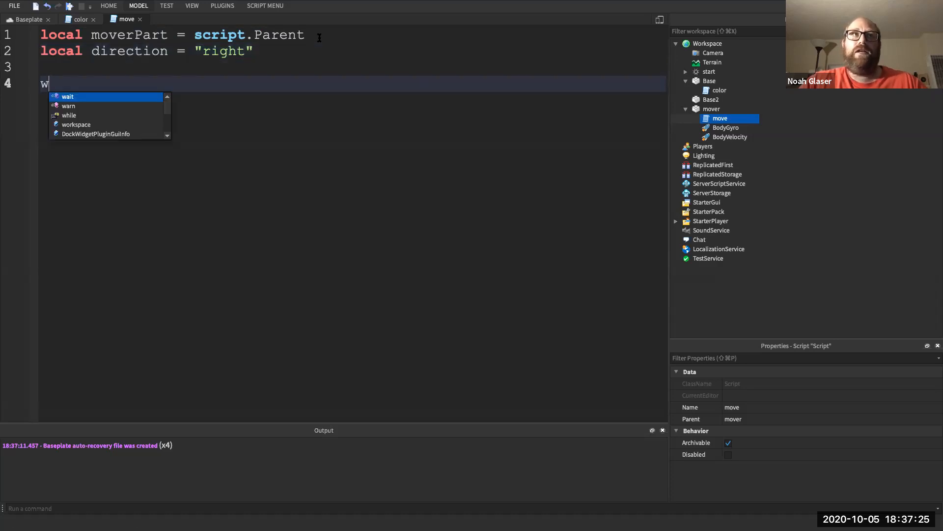
{"action": "type", "text": "hile tur"}
{"action": "key", "text": "BackSpace"}
{"action": "key", "text": "BackSpace"}
{"action": "type", "text": "tur"}
{"action": "key", "text": "BackSpace"}
{"action": "key", "text": "BackSpace"}
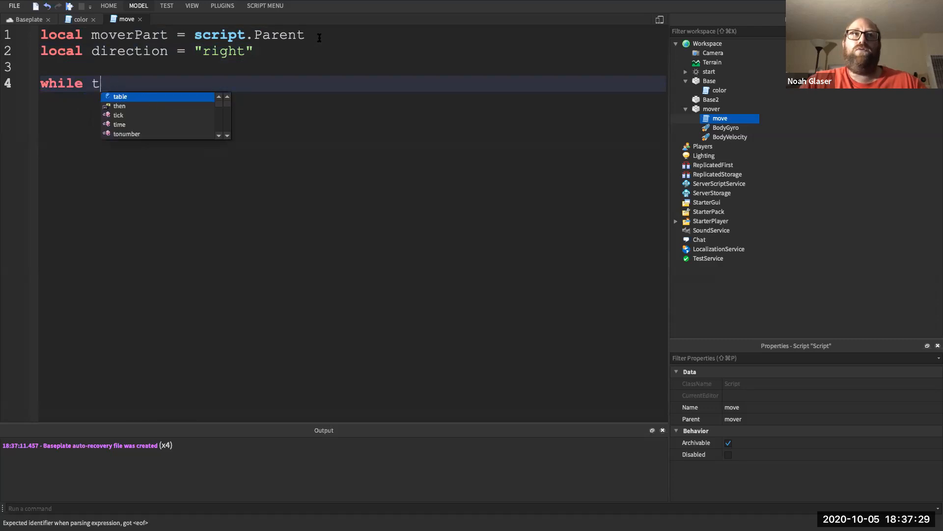
{"action": "type", "text": "rue do"}
{"action": "key", "text": "Return"}
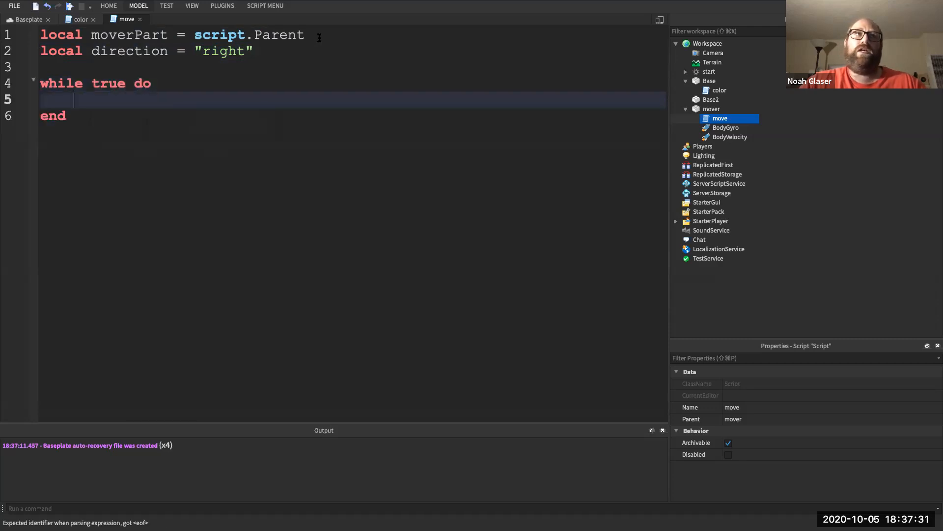
{"action": "key", "text": "Return"}
{"action": "key", "text": "Return"}
{"action": "type", "text": "wa"}
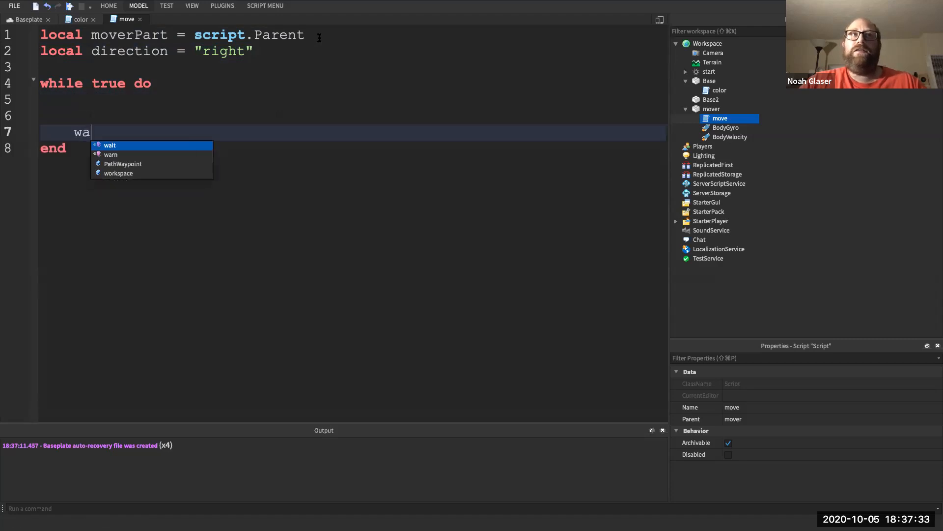
{"action": "type", "text": "it("}
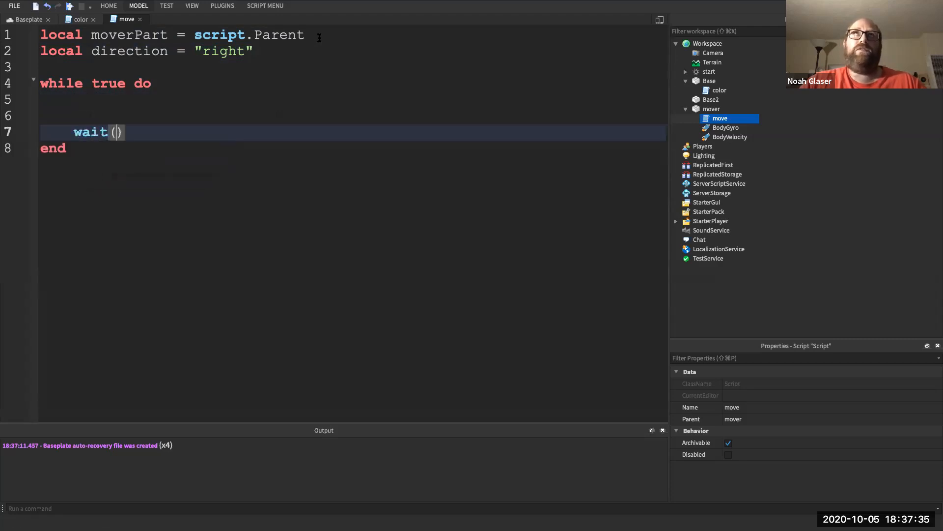
{"action": "type", "text": ".1"}
{"action": "left_click", "coordinate": [166, 131]}
{"action": "key", "text": "Down"}
{"action": "key", "text": "Up"}
{"action": "left_click", "coordinate": [134, 132]}
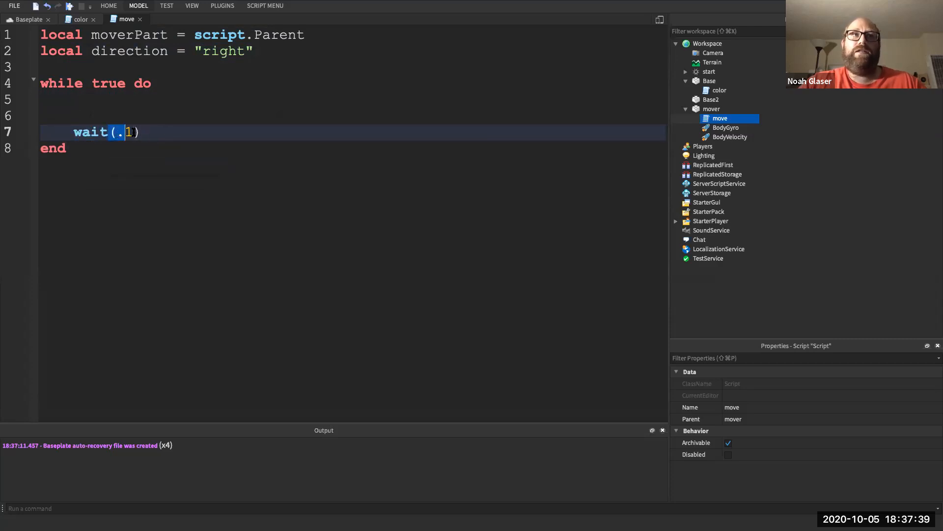
{"action": "type", "text": "1"}
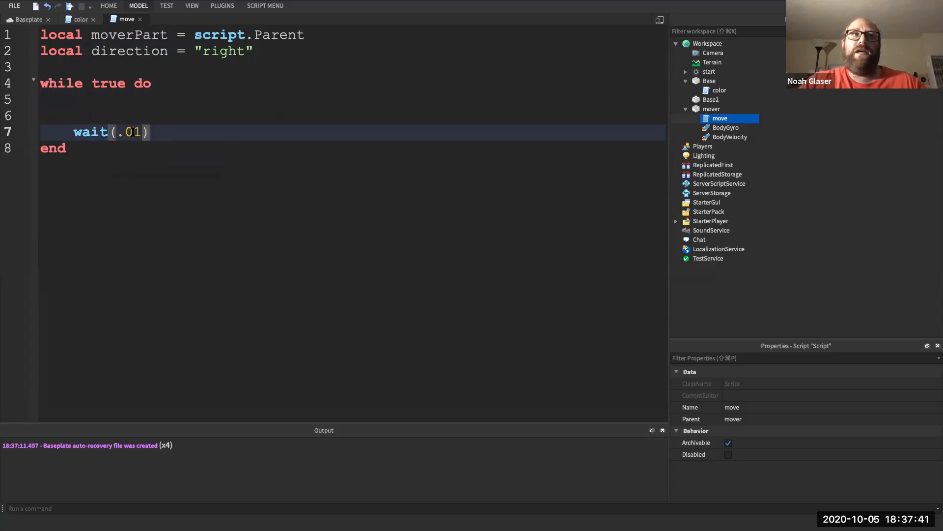
{"action": "key", "text": "Up"}
{"action": "key", "text": "Up"}
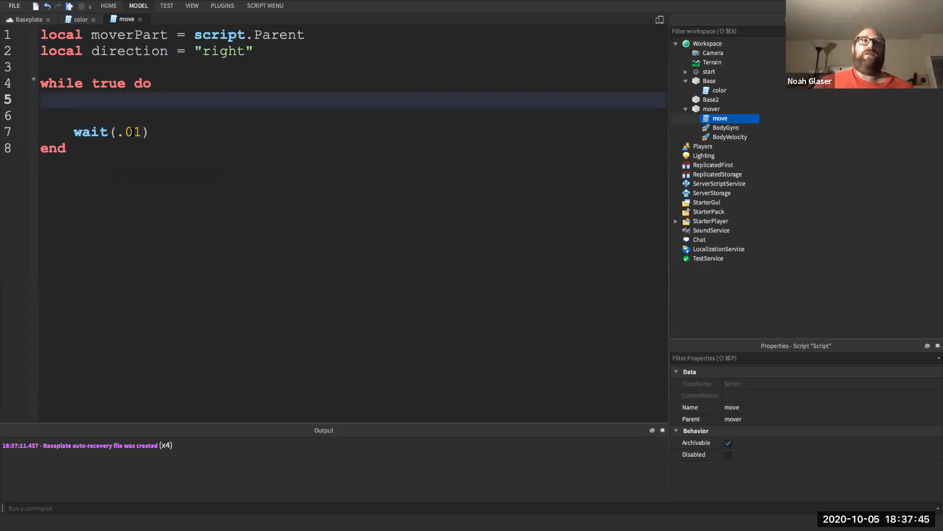
- Insert blank lines above the while loop in the move script
{"action": "left_click", "coordinate": [134, 66]}
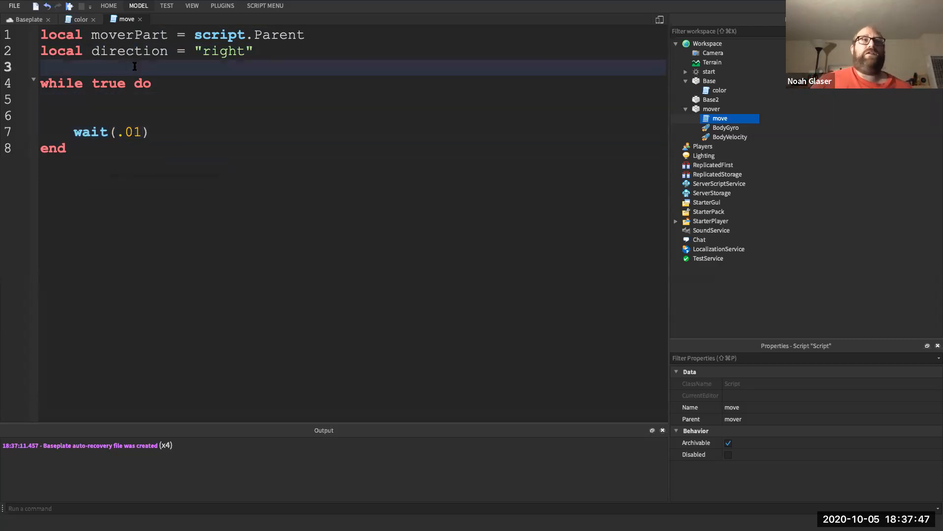
{"action": "left_click_drag", "start_coordinate": [115, 104], "coordinate": [87, 148]}
{"action": "left_click", "coordinate": [87, 148]}
{"action": "left_click", "coordinate": [92, 60]}
{"action": "key", "text": "Return"}
{"action": "key", "text": "Return"}
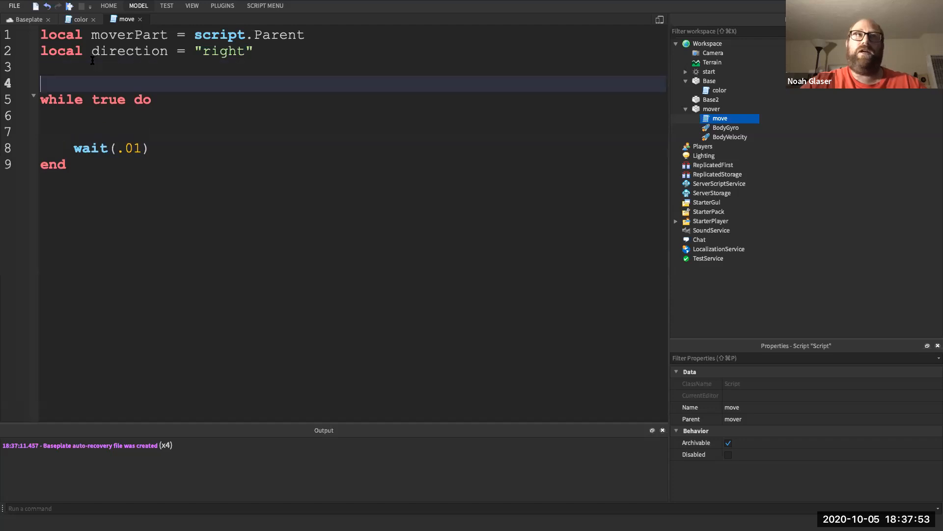
{"action": "key", "text": "Up"}
{"action": "key", "text": "Up"}
{"action": "key", "text": "Return"}
- Write moverPart.BodyVelocity.Velocity = Vector3.new(0, 3, 0) above the loop
{"action": "type", "text": "mov"}
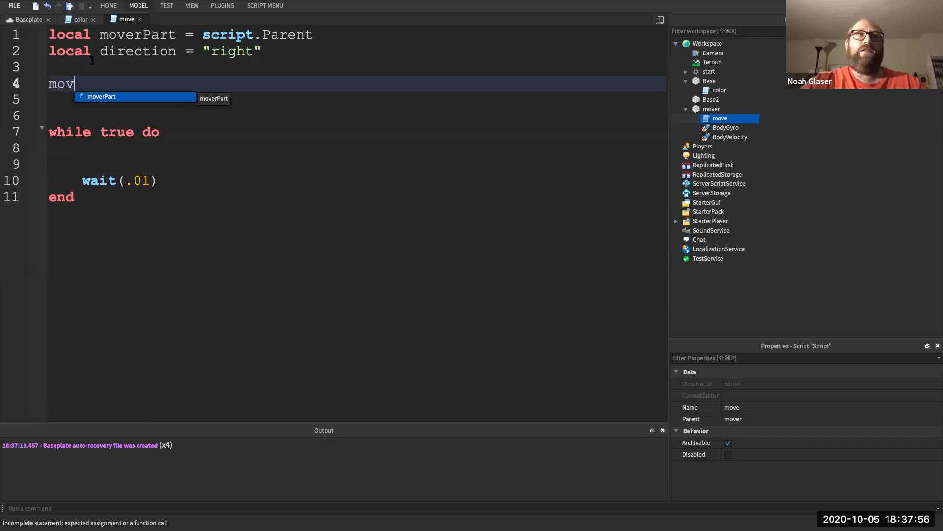
{"action": "key", "text": "Tab"}
{"action": "type", "text": "."}
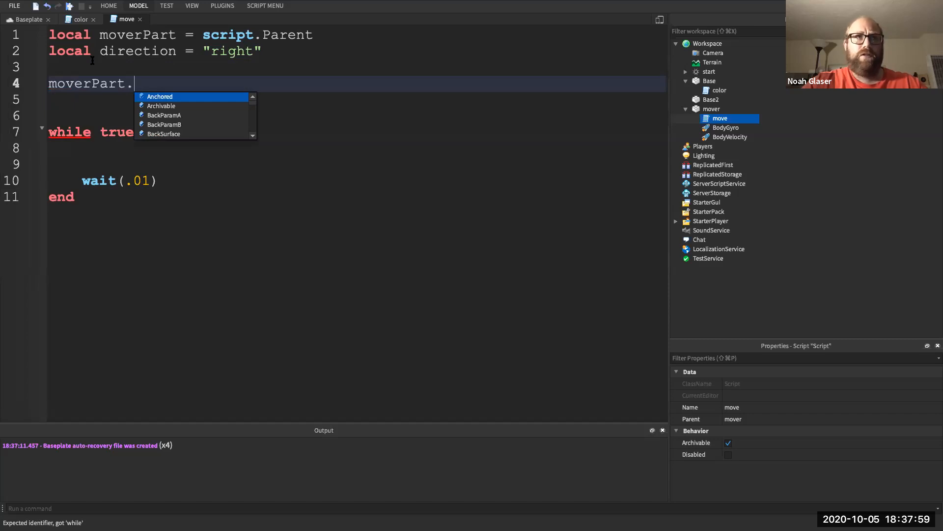
{"action": "type", "text": "bo"}
{"action": "key", "text": "Down"}
{"action": "key", "text": "Tab"}
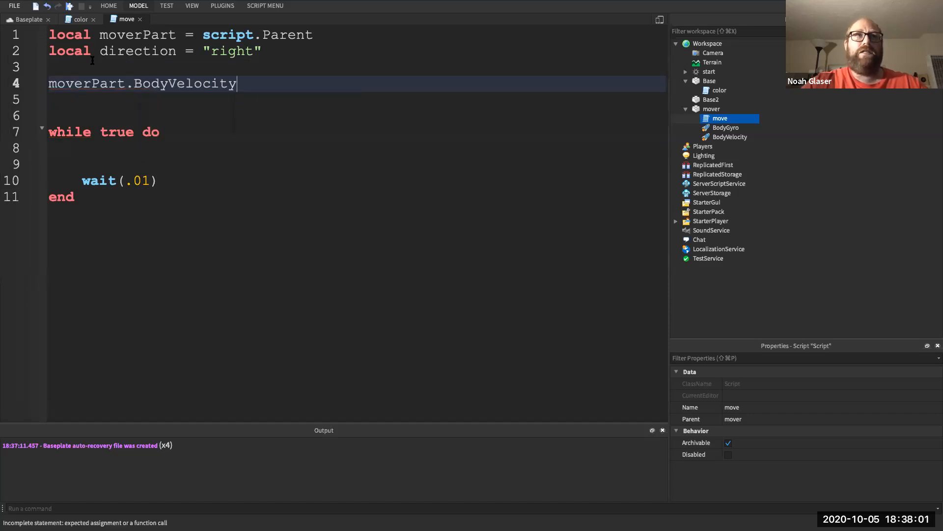
{"action": "type", "text": ".V"}
{"action": "key", "text": "Tab"}
{"action": "type", "text": "= Ve"}
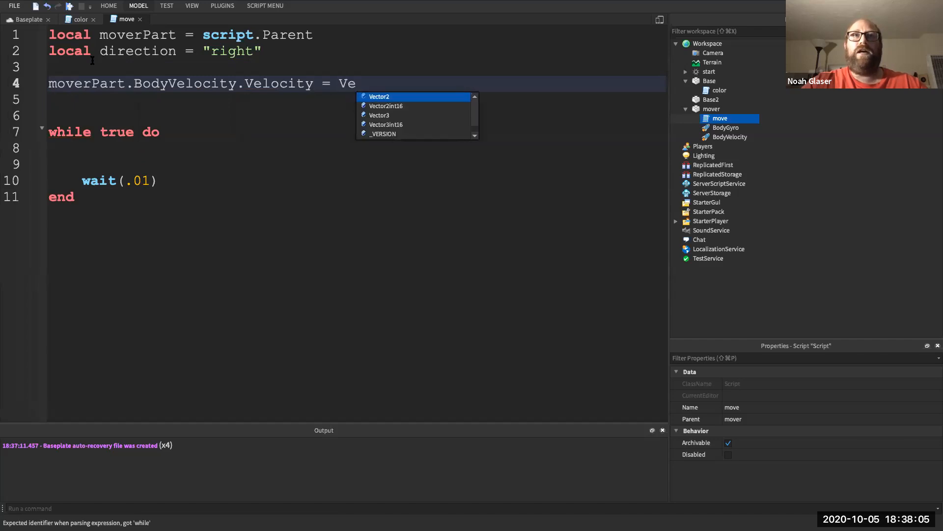
{"action": "type", "text": "ct"}
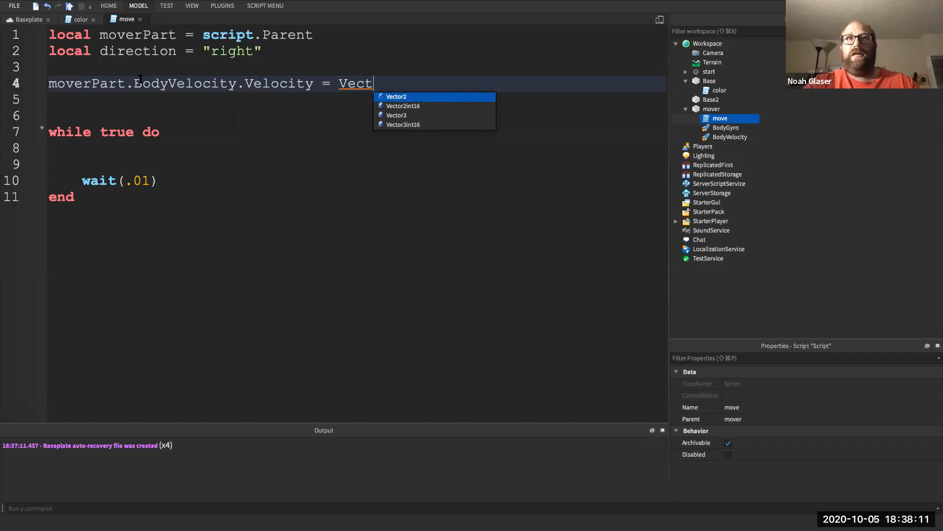
{"action": "left_click", "coordinate": [399, 115]}
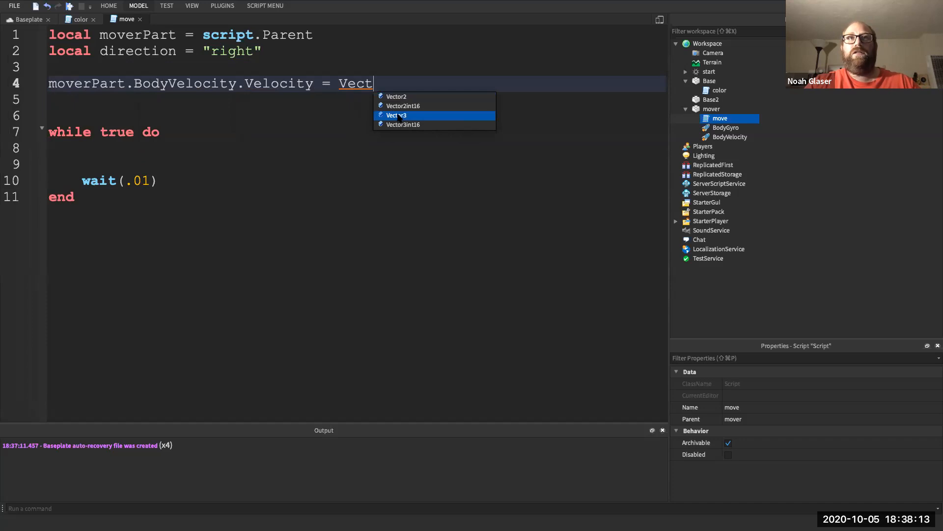
{"action": "double_click", "coordinate": [399, 116]}
{"action": "type", "text": ".new(0, 3, 0)"}
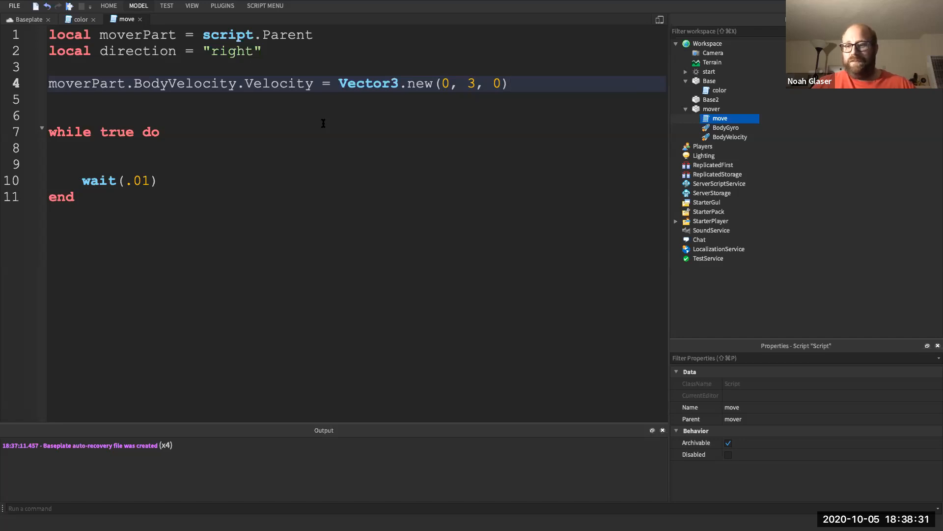
- Erase a half-written if line inside the loop and start a playtest
{"action": "left_click", "coordinate": [212, 148]}
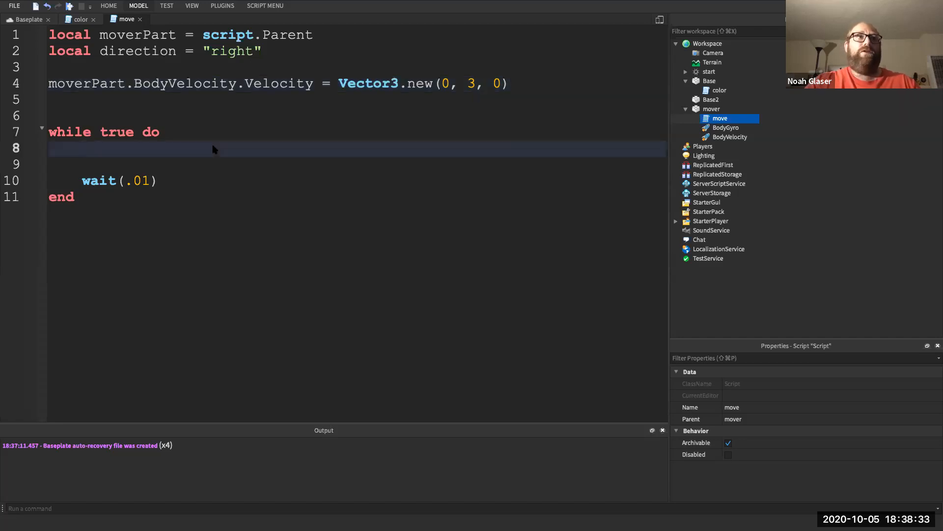
{"action": "key", "text": "Return"}
{"action": "type", "text": "if "}
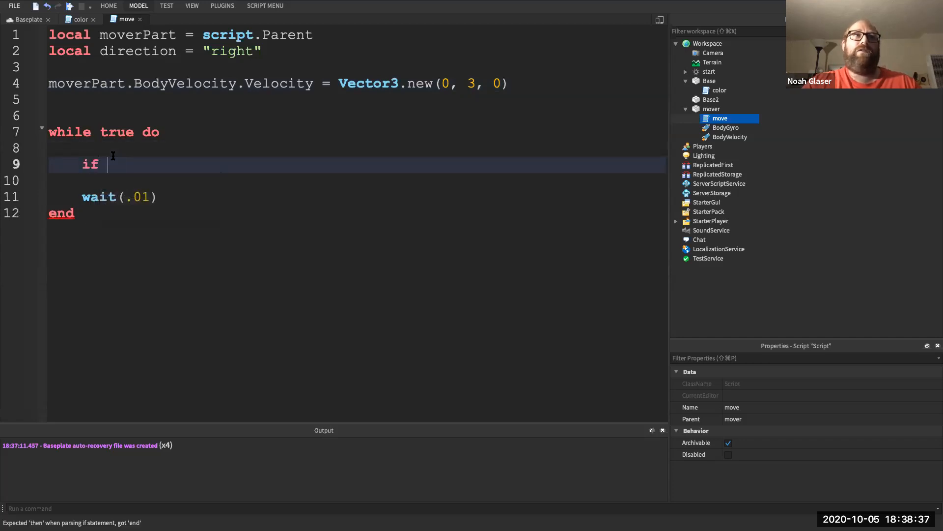
{"action": "type", "text": "di"}
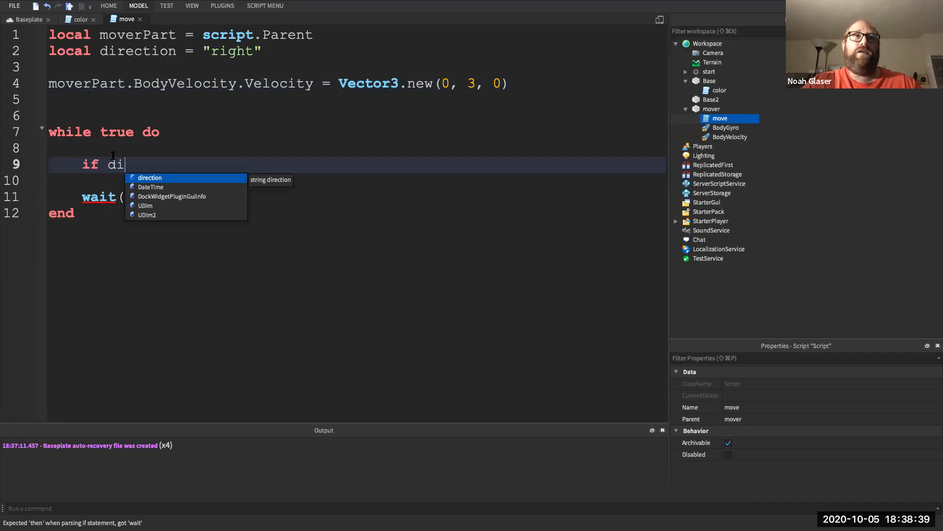
{"action": "key", "text": "BackSpace"}
{"action": "key", "text": "BackSpace"}
{"action": "key", "text": "BackSpace"}
{"action": "key", "text": "BackSpace"}
{"action": "key", "text": "BackSpace"}
{"action": "key", "text": "BackSpace"}
{"action": "key", "text": "BackSpace"}
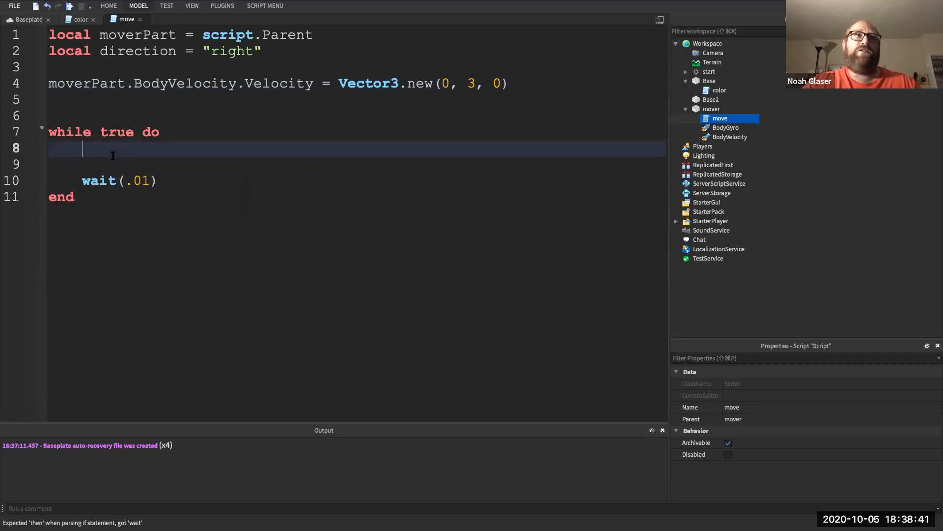
{"action": "left_click", "coordinate": [70, 6]}
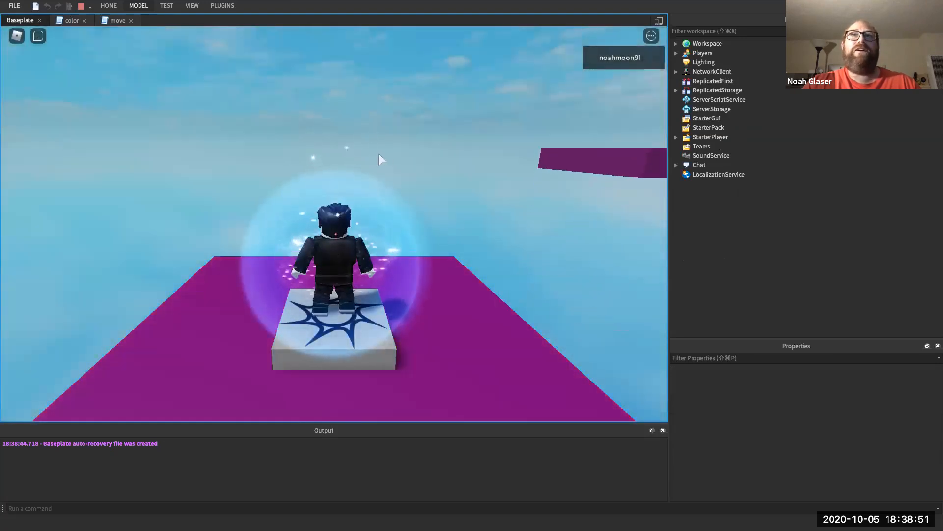
- Stop the playtest and change the velocity to Vector3.new(3, 0, 0)
{"action": "left_click", "coordinate": [81, 6]}
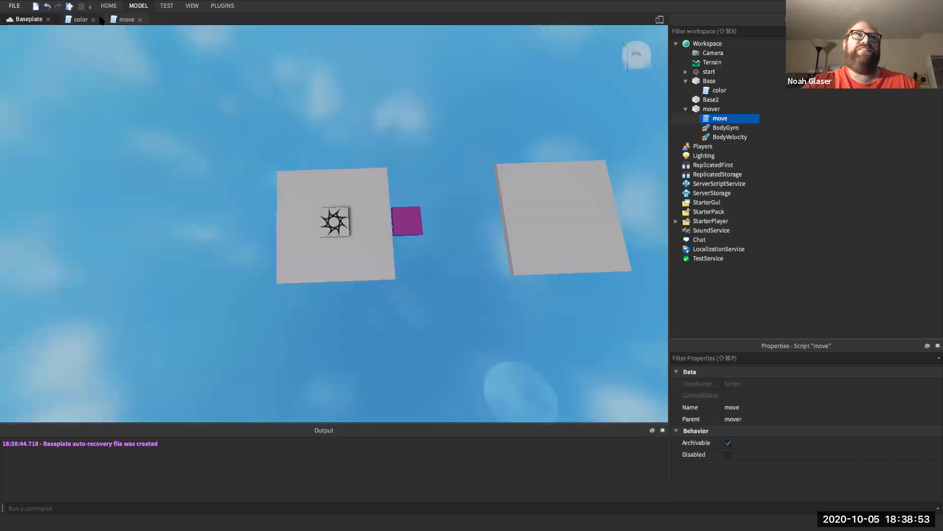
{"action": "left_click", "coordinate": [116, 20]}
{"action": "double_click", "coordinate": [472, 84]}
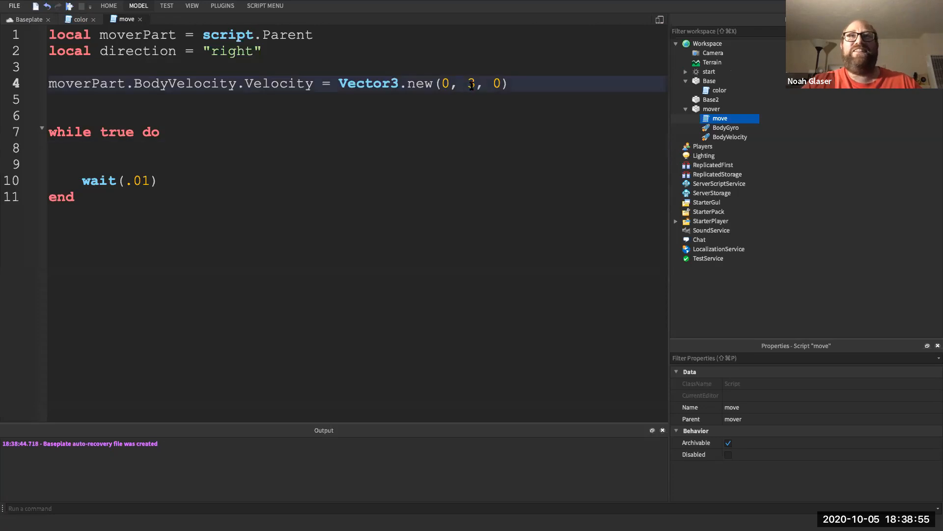
{"action": "type", "text": "0"}
{"action": "double_click", "coordinate": [446, 83]}
{"action": "type", "text": "3"}
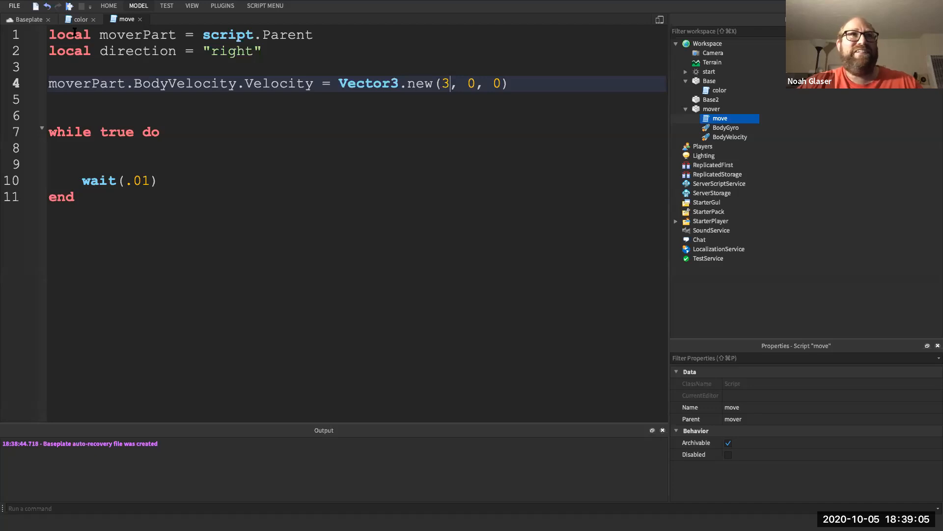
- Playtest again, walking the character forward, then stop and return to the move script
{"action": "left_click", "coordinate": [69, 7]}
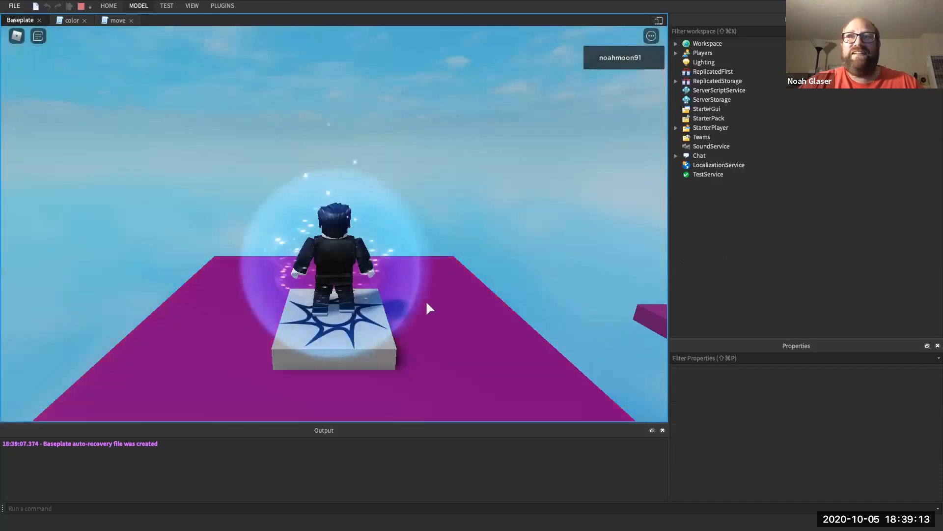
{"action": "key", "text": "Right"}
{"action": "key", "text": "Right"}
{"action": "key", "text": "Up"}
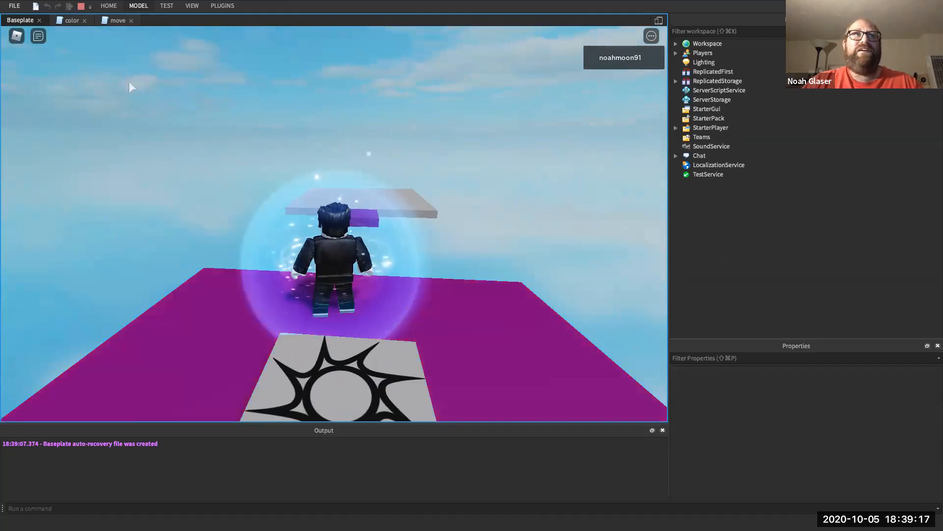
{"action": "left_click", "coordinate": [82, 6]}
{"action": "left_click", "coordinate": [126, 19]}
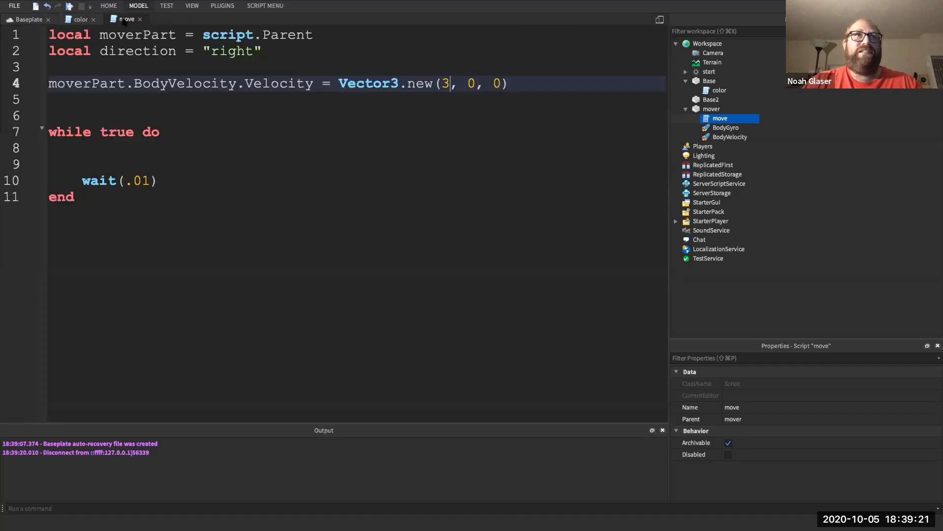
- On line 8, write the check if direction == "rifght" and moverPart.Position.X >= 27 then
{"action": "left_click", "coordinate": [147, 151]}
{"action": "type", "text": "if "}
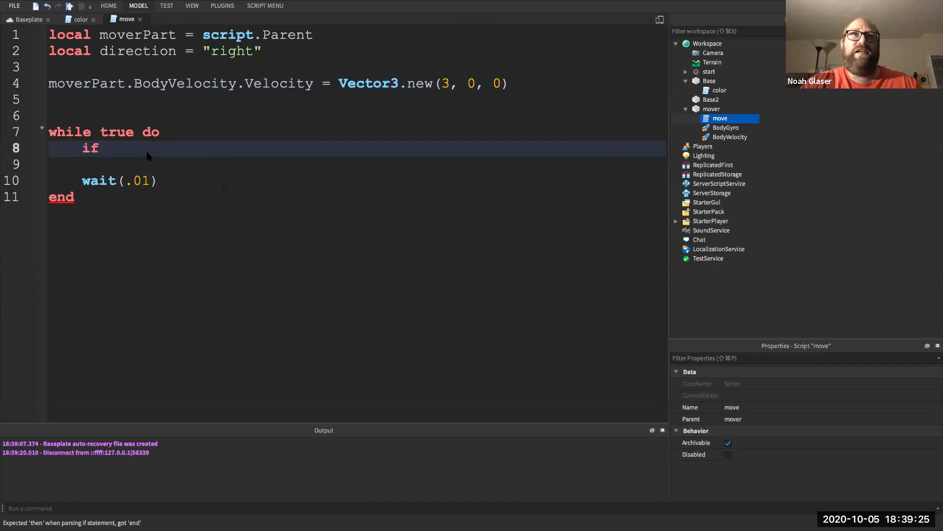
{"action": "type", "text": "direction == \"rifght\" and"}
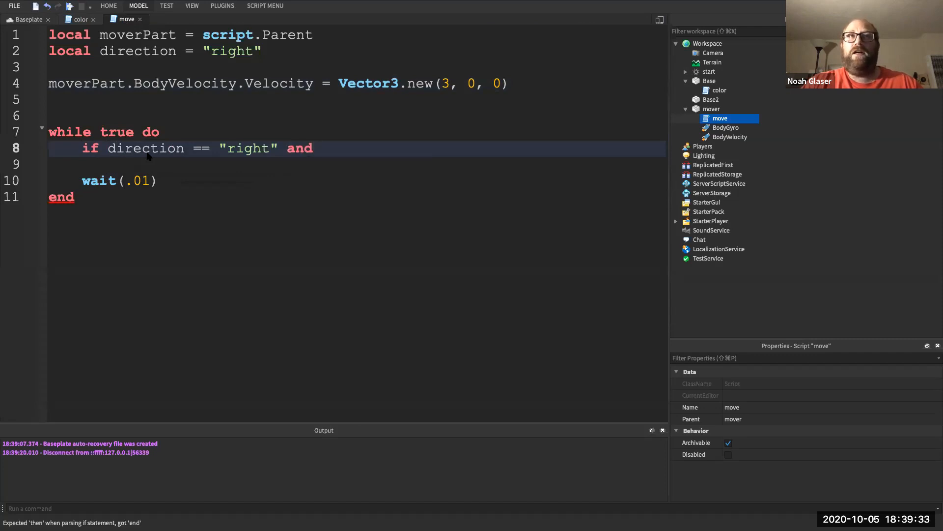
{"action": "type", "text": " m"}
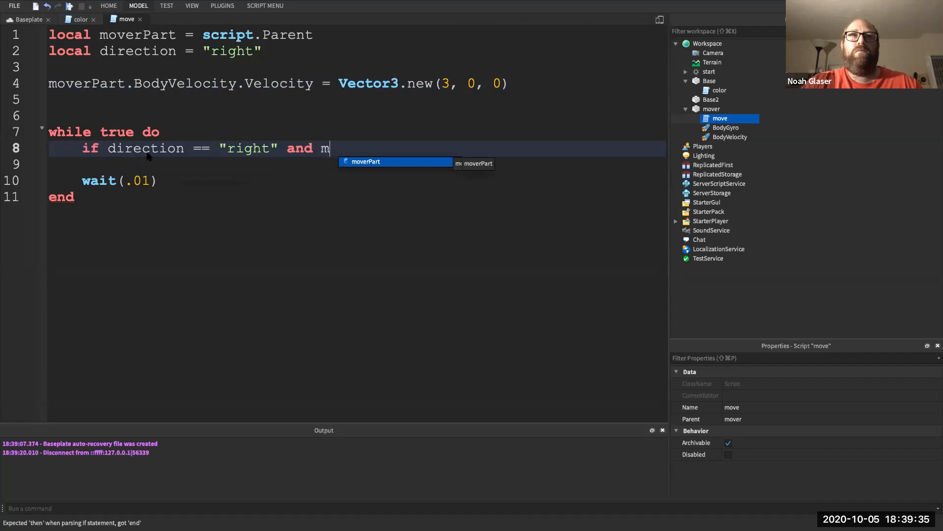
{"action": "type", "text": "overPart.Position."}
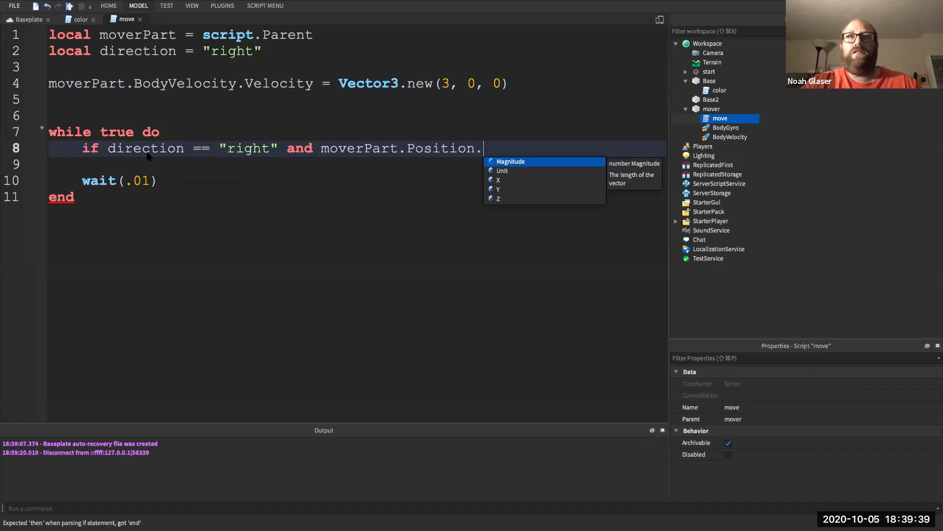
{"action": "type", "text": "X"}
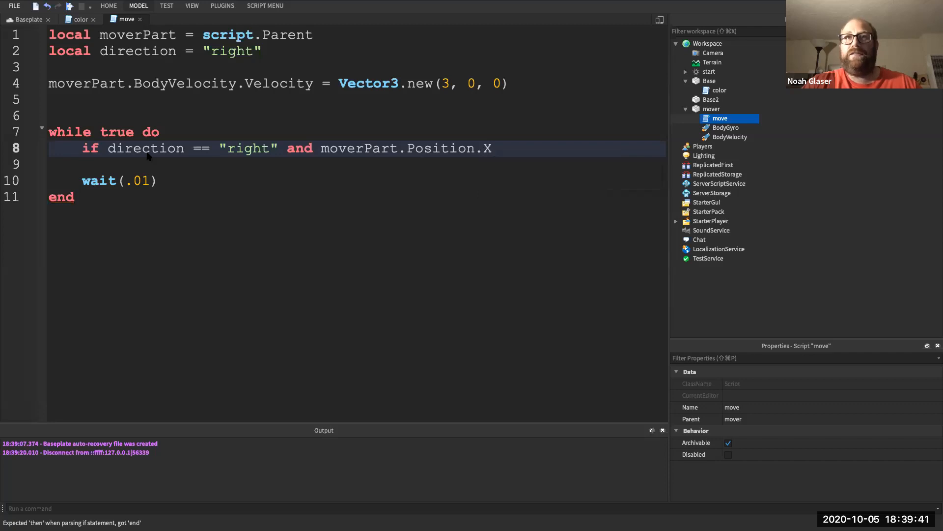
{"action": "type", "text": " >"}
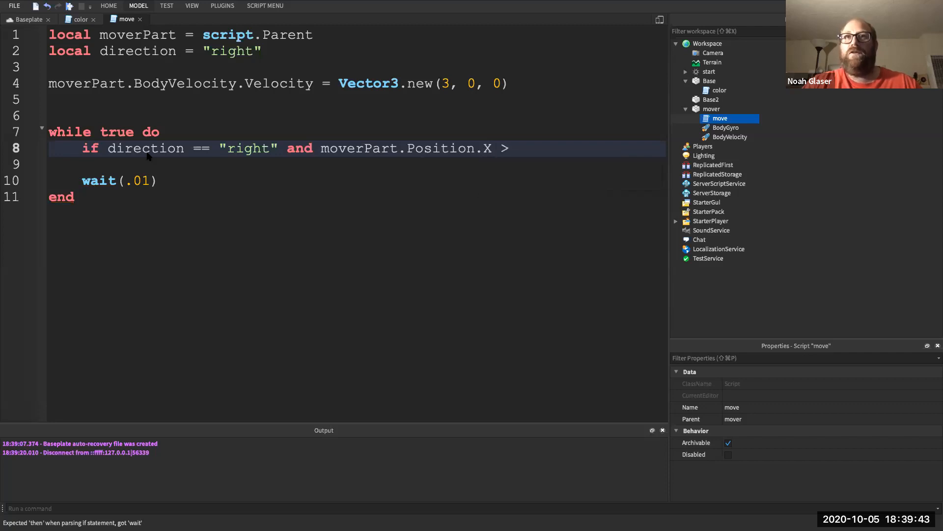
{"action": "type", "text": "= 27"}
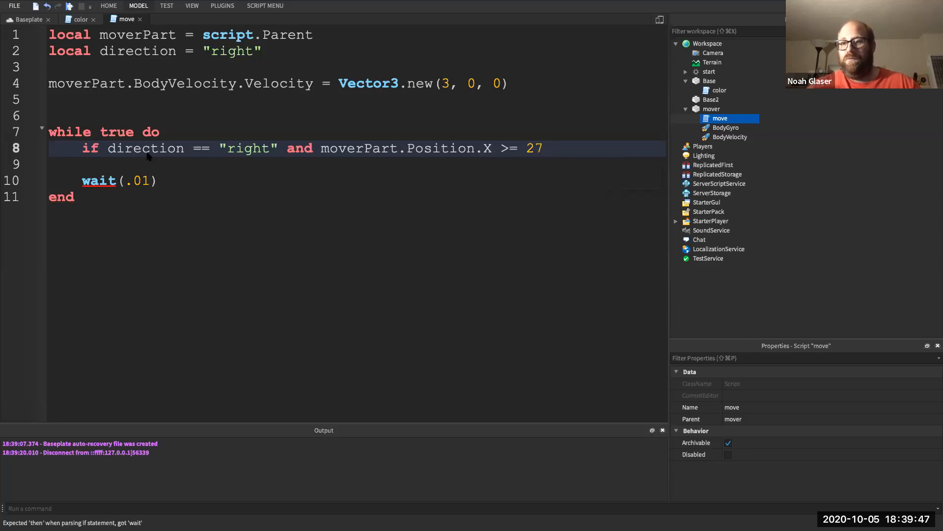
{"action": "type", "text": "  then"}
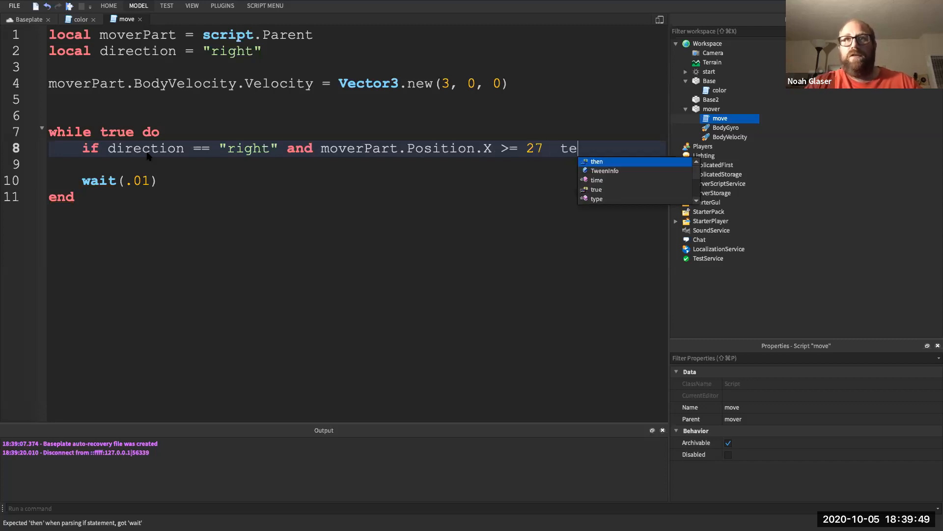
{"action": "key", "text": "Return"}
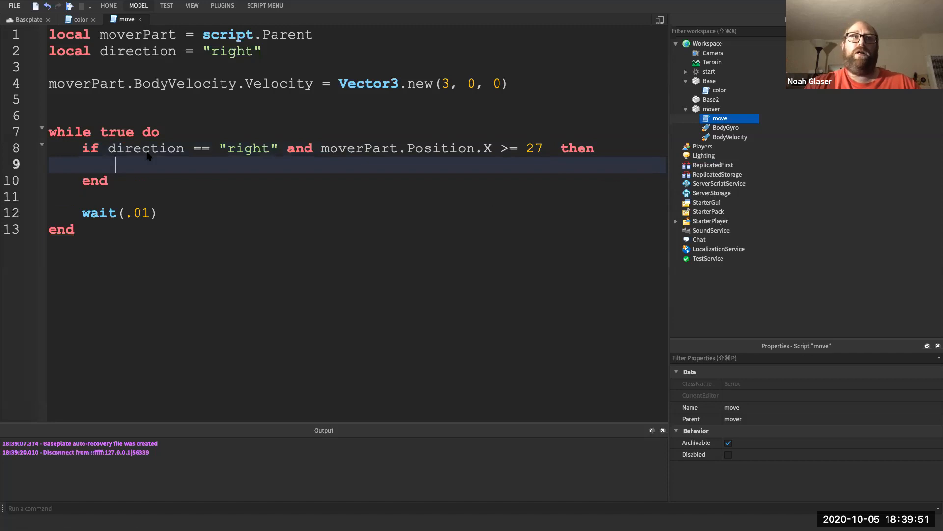
- Inside the if-block, set direction = "left" and velocity to Vector3.new(-3, 0, 0)
{"action": "type", "text": "di"}
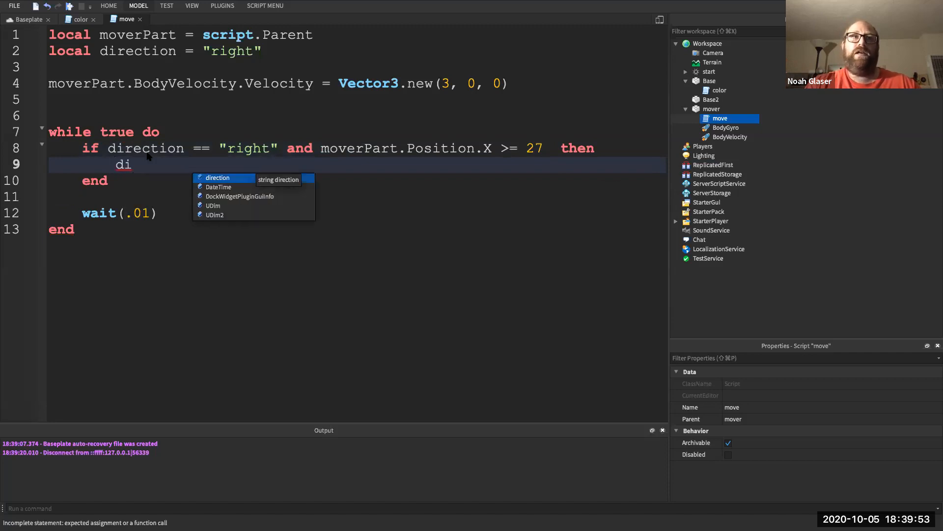
{"action": "type", "text": "rection = \"left\""}
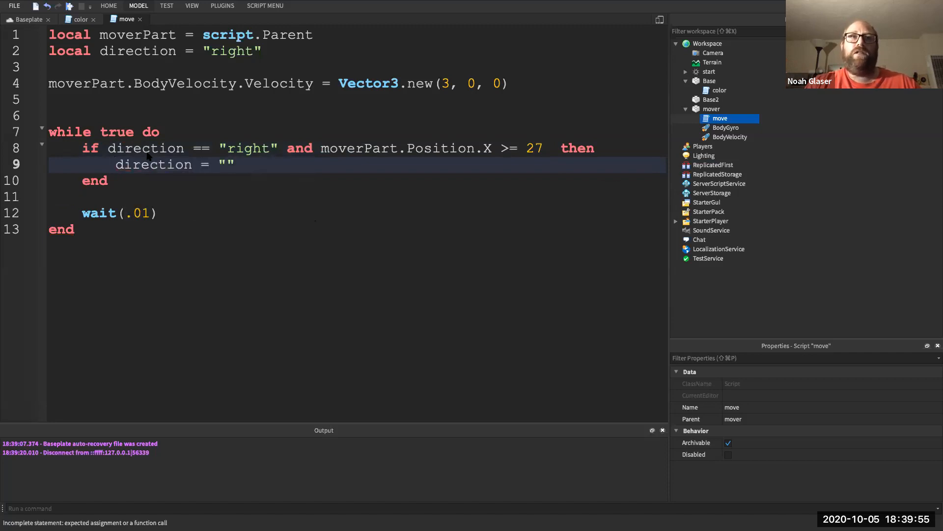
{"action": "key", "text": "Return"}
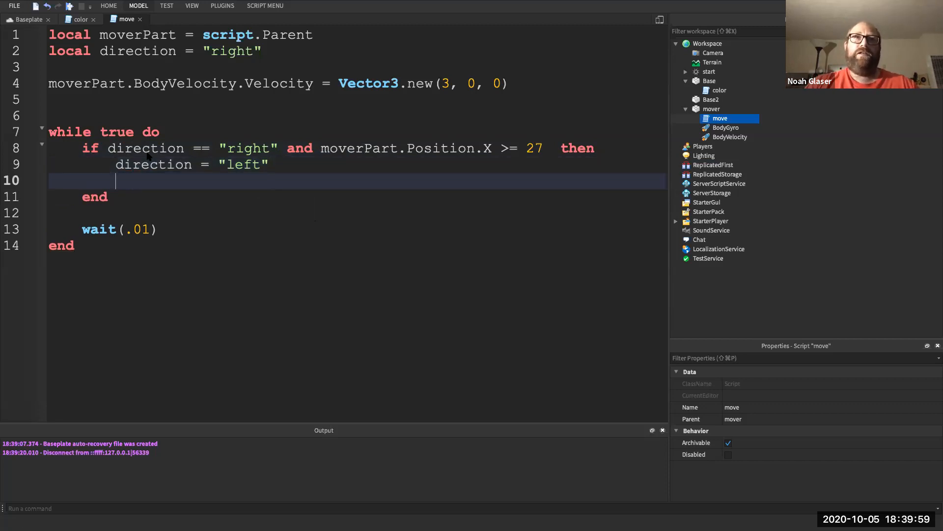
{"action": "triple_click", "coordinate": [126, 88]}
{"action": "key", "text": "super+c"}
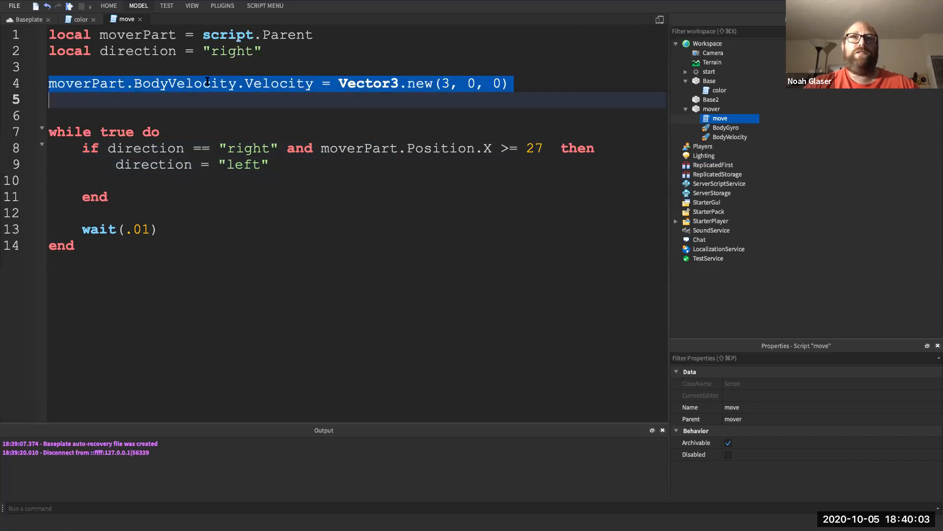
{"action": "left_click", "coordinate": [147, 182]}
{"action": "key", "text": "super+v"}
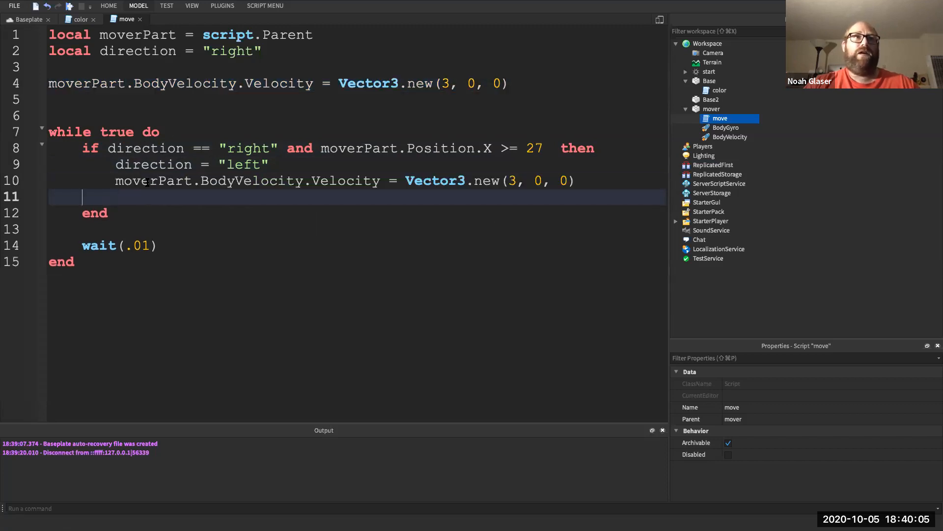
{"action": "key", "text": "BackSpace"}
{"action": "key", "text": "BackSpace"}
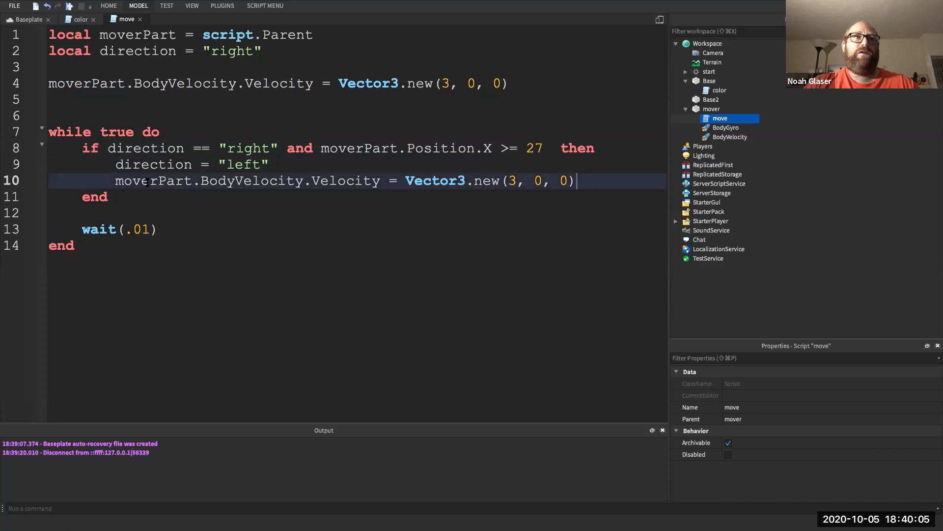
{"action": "left_click", "coordinate": [508, 180]}
{"action": "type", "text": "-"}
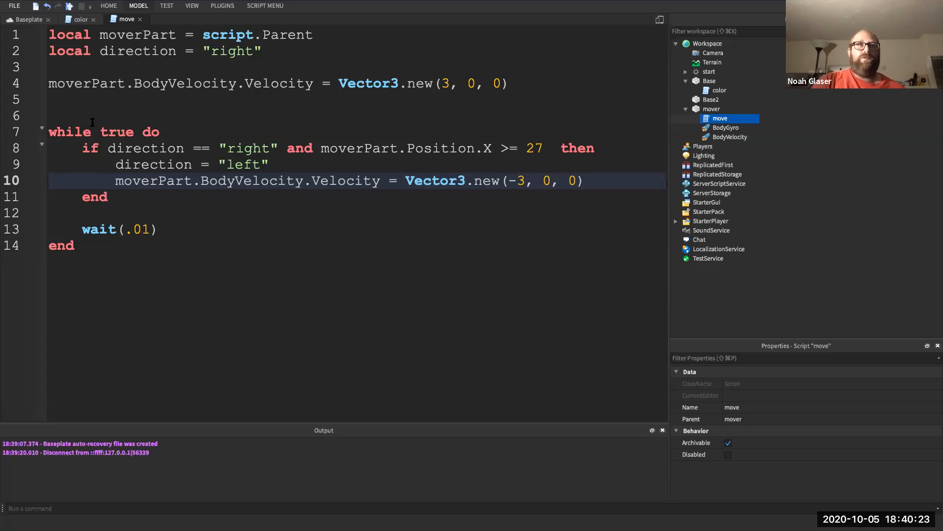
{"action": "left_click", "coordinate": [69, 6]}
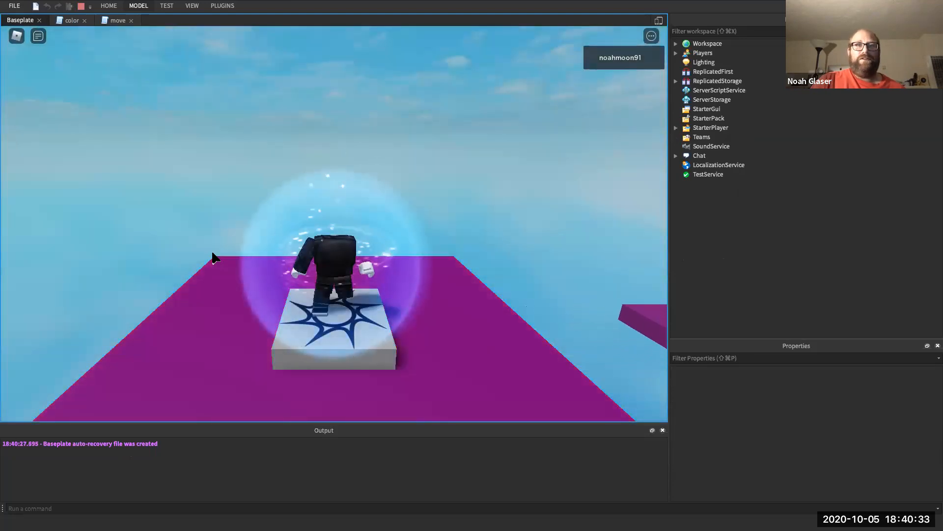
{"action": "key", "text": "Right"}
{"action": "key", "text": "Up"}
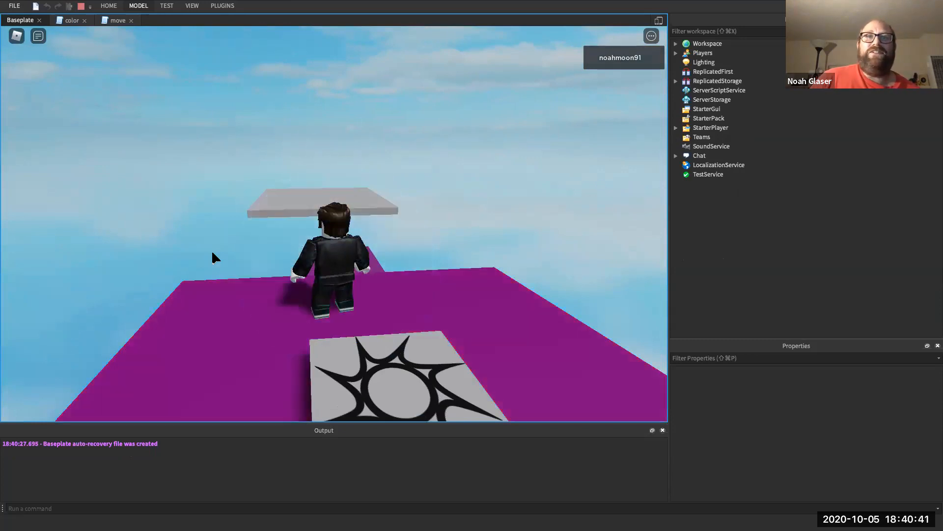
{"action": "left_click", "coordinate": [81, 6]}
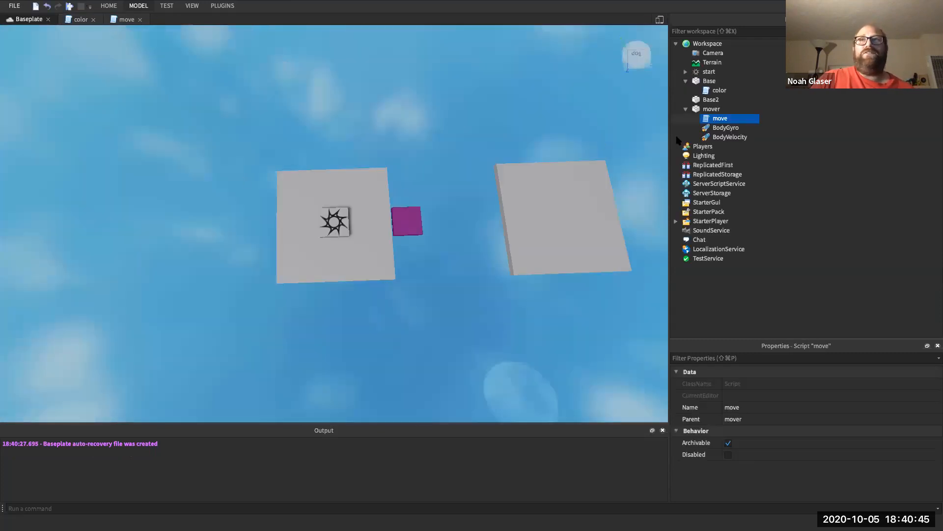
{"action": "double_click", "coordinate": [705, 120]}
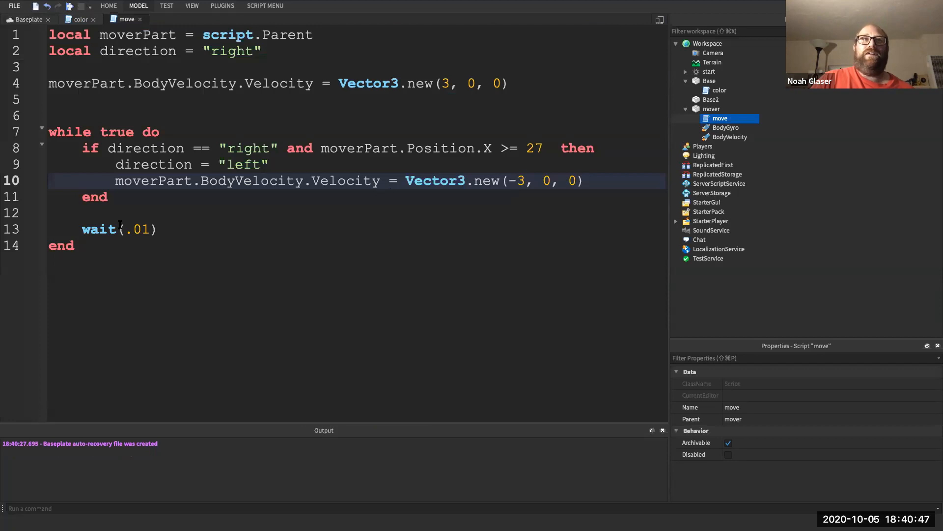
- Duplicate the lines 8–11 if-block directly below itself
{"action": "left_click", "coordinate": [139, 197]}
{"action": "left_click_drag", "start_coordinate": [121, 197], "coordinate": [82, 147]}
{"action": "key", "text": "super+c"}
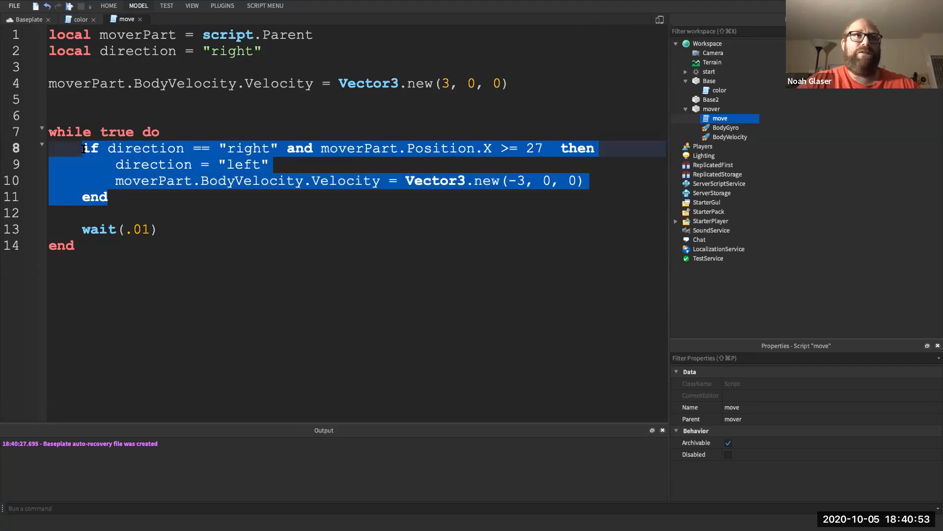
{"action": "left_click", "coordinate": [121, 195]}
{"action": "key", "text": "Return"}
{"action": "key", "text": "Return"}
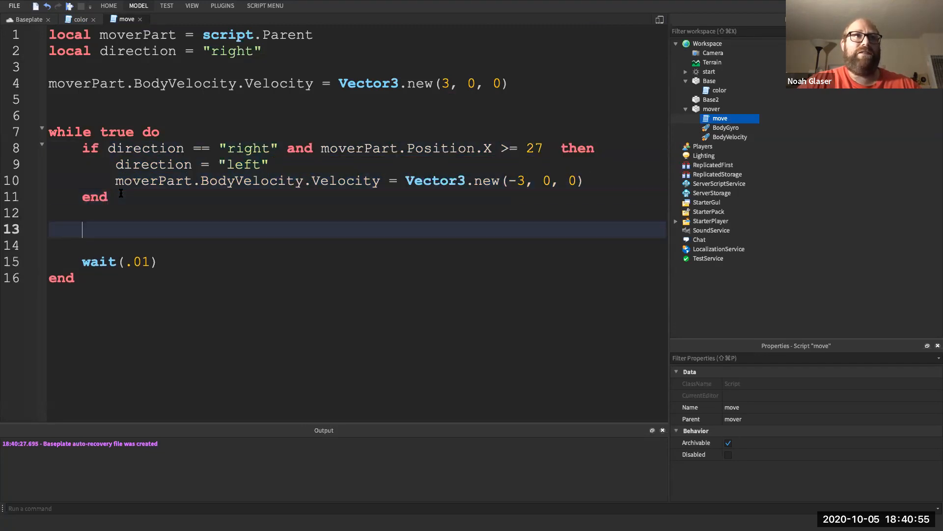
{"action": "key", "text": "super+v"}
- Change the copied condition to direction "left" and Position.X <= 13
{"action": "double_click", "coordinate": [246, 229]}
{"action": "type", "text": "left"}
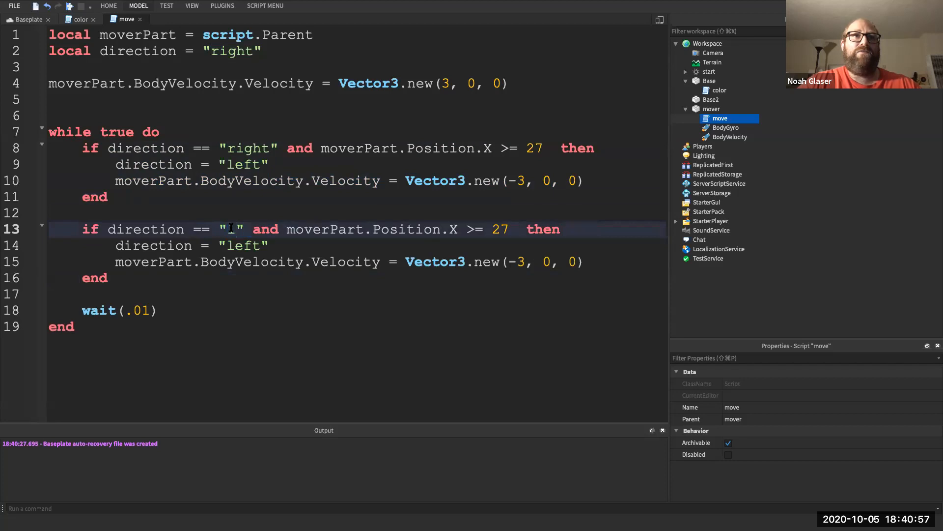
{"action": "left_click", "coordinate": [502, 229]}
{"action": "key", "text": "BackSpace"}
{"action": "type", "text": "<"}
{"action": "left_click", "coordinate": [533, 229]}
{"action": "key", "text": "BackSpace"}
{"action": "key", "text": "BackSpace"}
{"action": "type", "text": "13"}
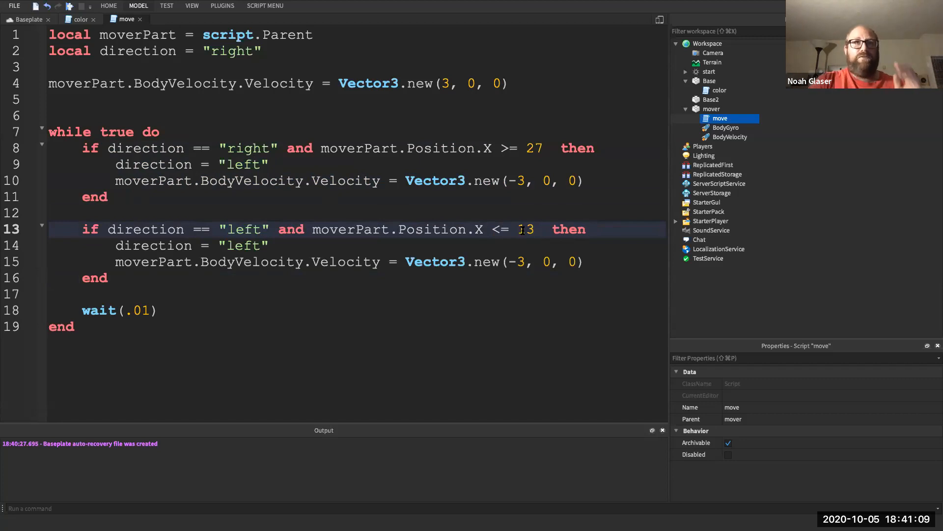
- In the copy, set direction to "right" and velocity to Vector3.new(3, 0, 0)
{"action": "double_click", "coordinate": [236, 247]}
{"action": "type", "text": "right"}
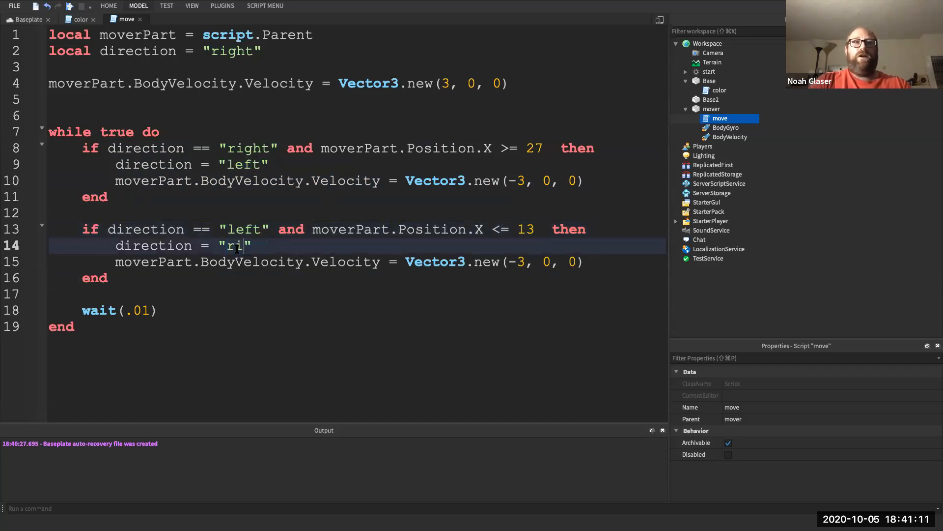
{"action": "left_click", "coordinate": [510, 259]}
{"action": "key", "text": "BackSpace"}
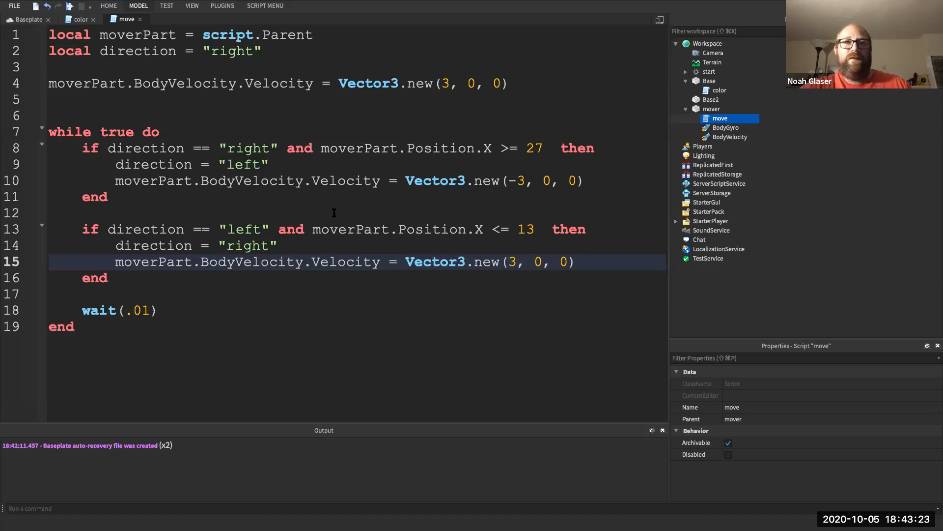
- Select script lines 8–19, then return to the Baseplate scene
{"action": "left_click_drag", "start_coordinate": [105, 330], "coordinate": [48, 35]}
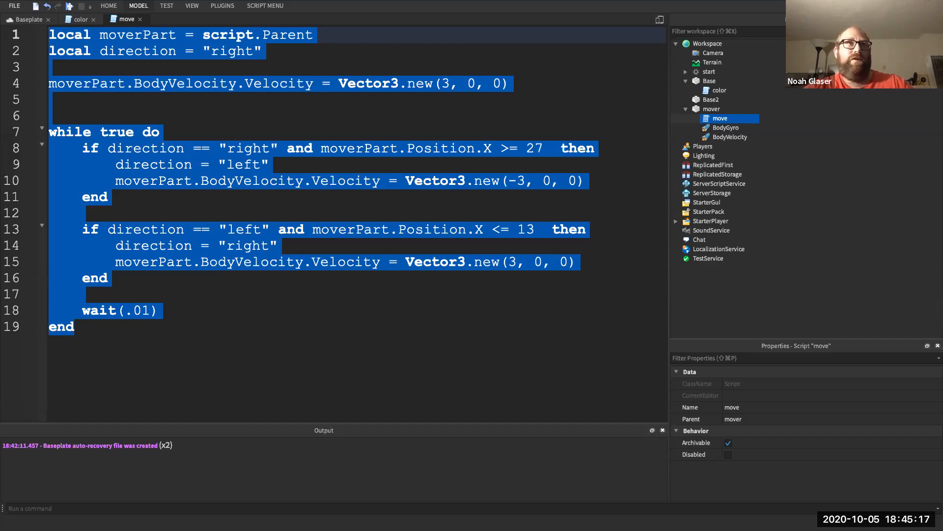
{"action": "left_click", "coordinate": [35, 19]}
- Start a playtest and walk the character from the spawn toward the purple mover
{"action": "left_click", "coordinate": [69, 7]}
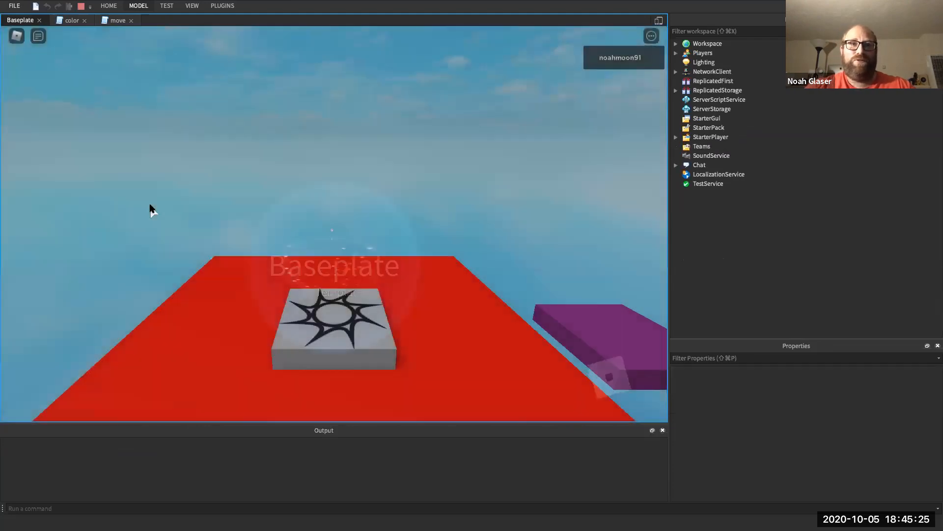
{"action": "key", "text": "Right"}
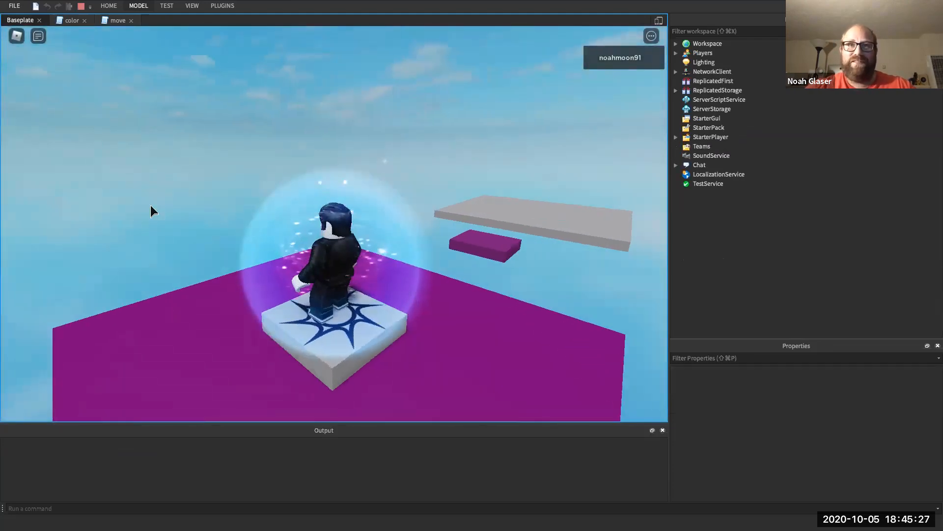
{"action": "key", "text": "Up"}
{"action": "key", "text": "Left"}
{"action": "key", "text": "Right"}
{"action": "key", "text": "Left"}
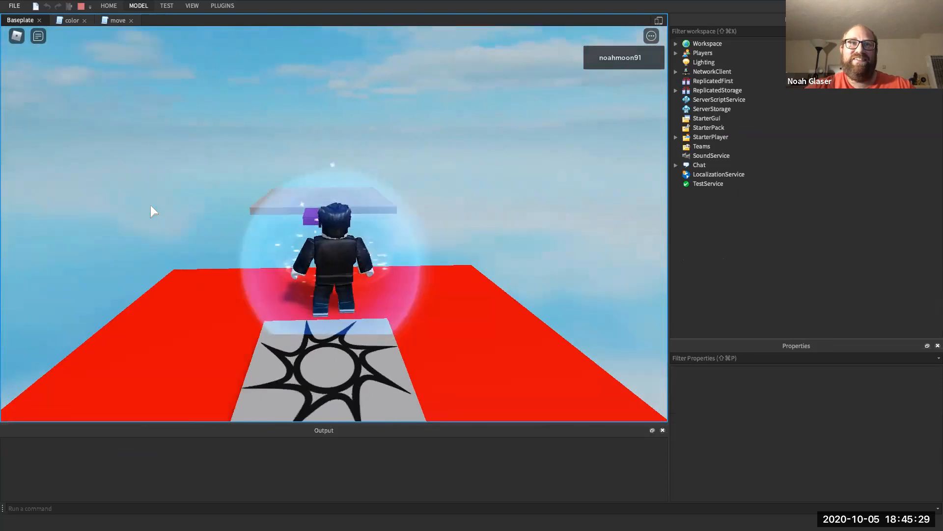
{"action": "key", "text": "Right"}
{"action": "key", "text": "Up"}
{"action": "key", "text": "Left"}
{"action": "key", "text": "Right"}
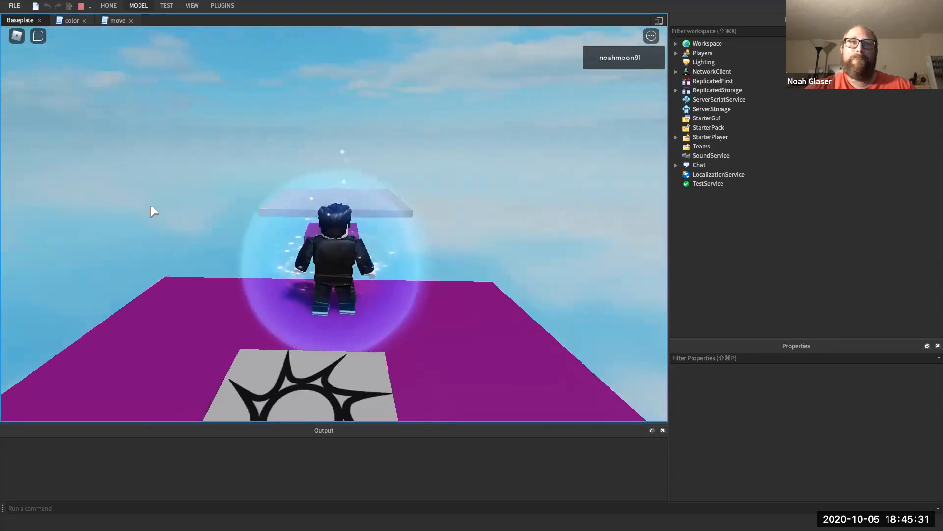
{"action": "key", "text": "Left"}
{"action": "key", "text": "Up"}
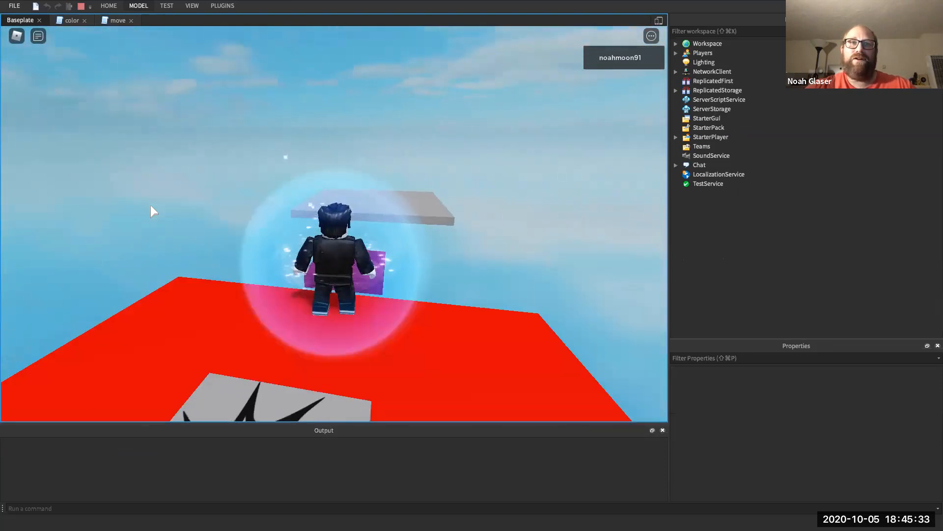
- Jump onto the moving block, run back across the platforms, and stop the playtest
{"action": "key", "text": "Up"}
{"action": "key", "text": "space"}
{"action": "key", "text": "Right"}
{"action": "key", "text": "Left"}
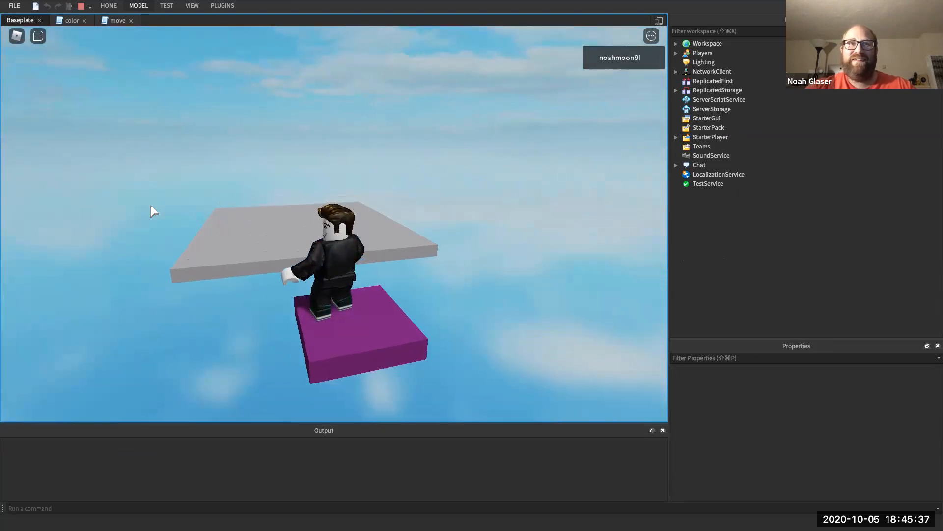
{"action": "key", "text": "Up"}
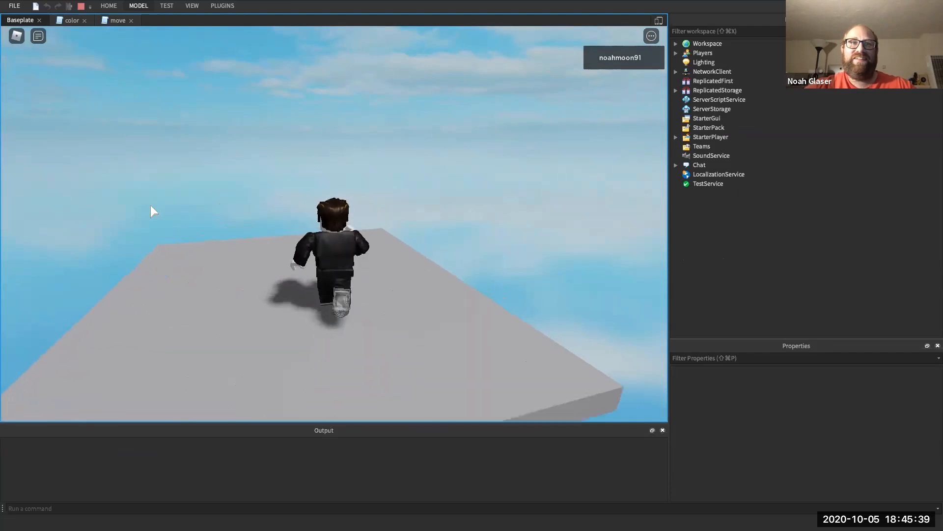
{"action": "key", "text": "Left"}
{"action": "key", "text": "Left"}
{"action": "key", "text": "Up"}
{"action": "key", "text": "Down"}
{"action": "key", "text": "space"}
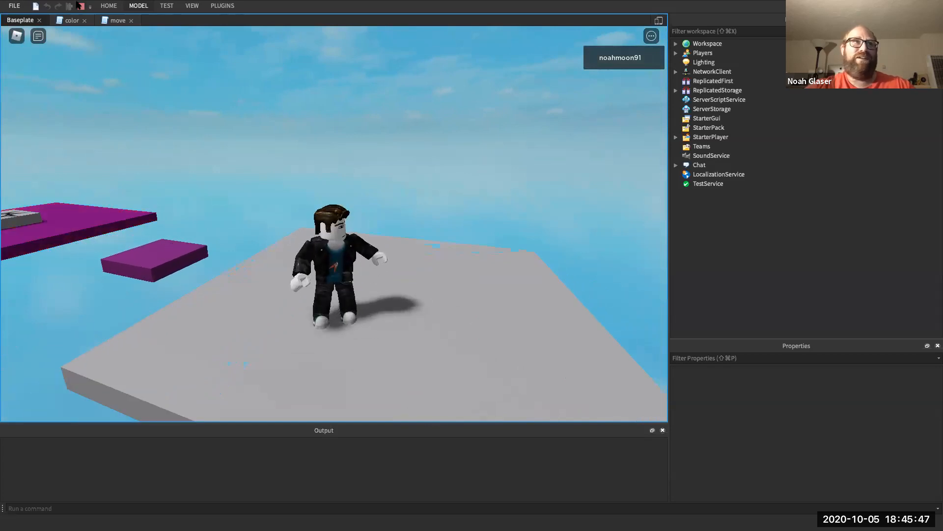
{"action": "key", "text": "shift+F5"}
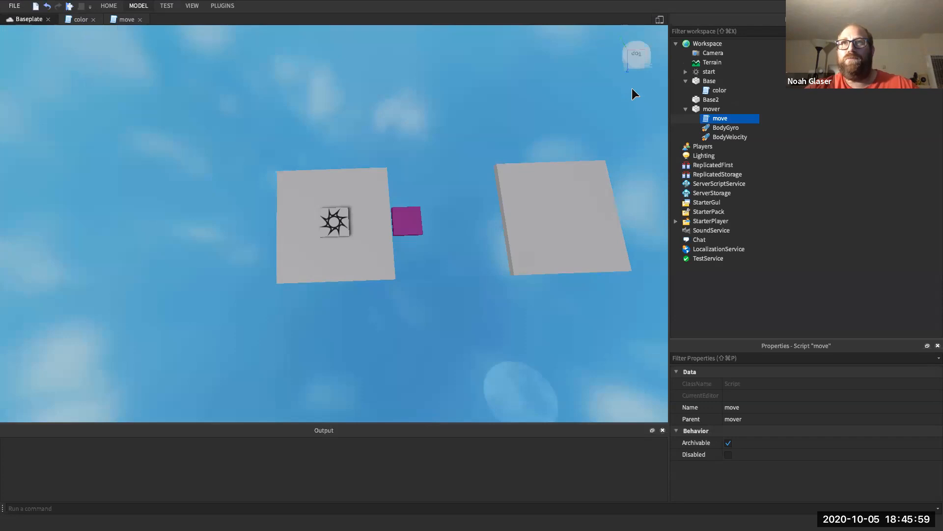
- Collapse Base and mover in Explorer, then colour Base and the start spawn Plum
{"action": "left_click", "coordinate": [686, 80]}
{"action": "left_click", "coordinate": [686, 100]}
{"action": "left_click", "coordinate": [708, 72]}
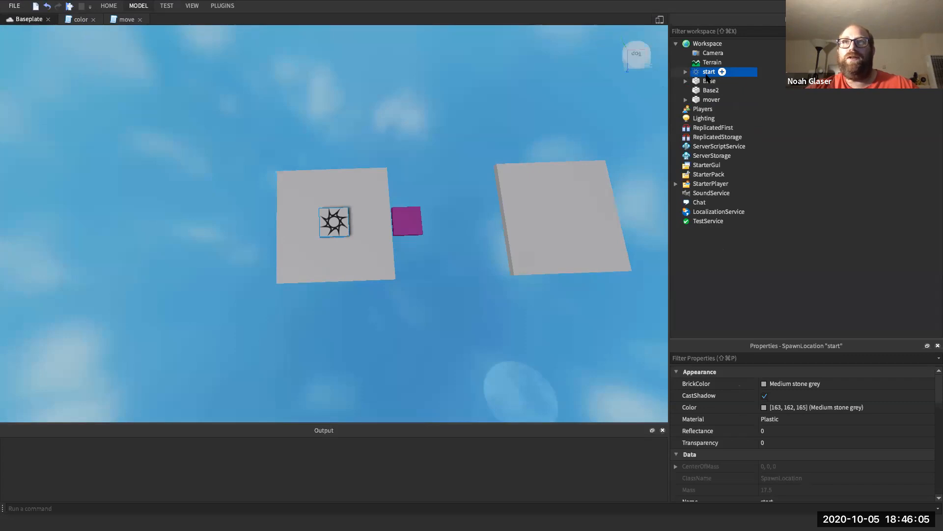
{"action": "left_click", "coordinate": [708, 82]}
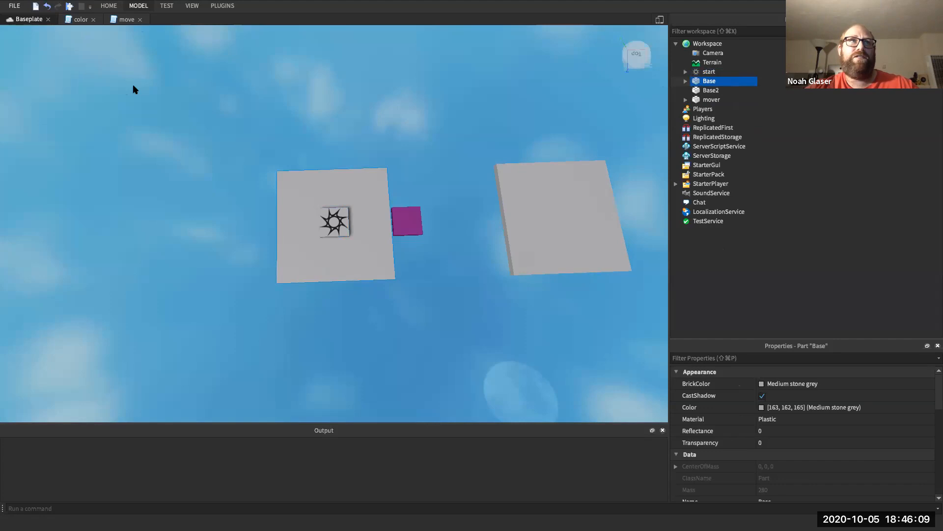
{"action": "left_click", "coordinate": [146, 11]}
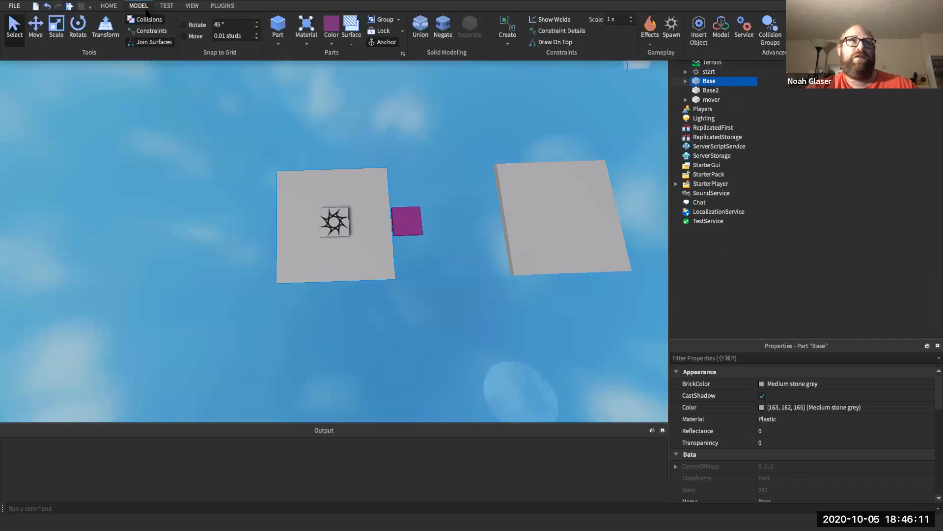
{"action": "left_click", "coordinate": [327, 42]}
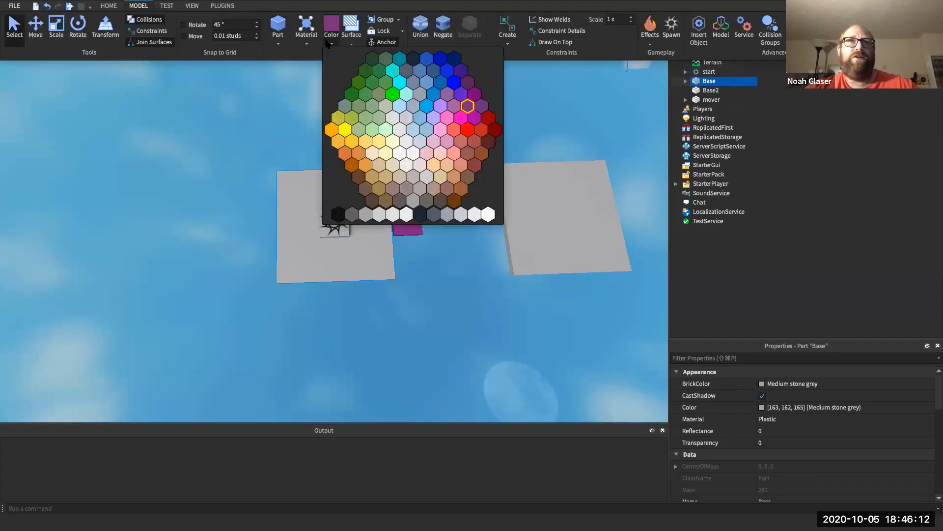
{"action": "left_click", "coordinate": [469, 110]}
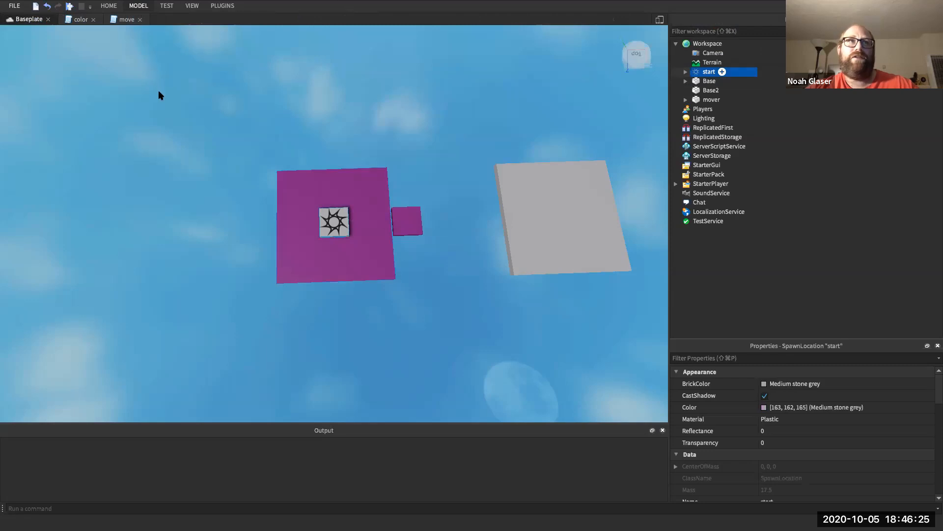
{"action": "left_click", "coordinate": [331, 30]}
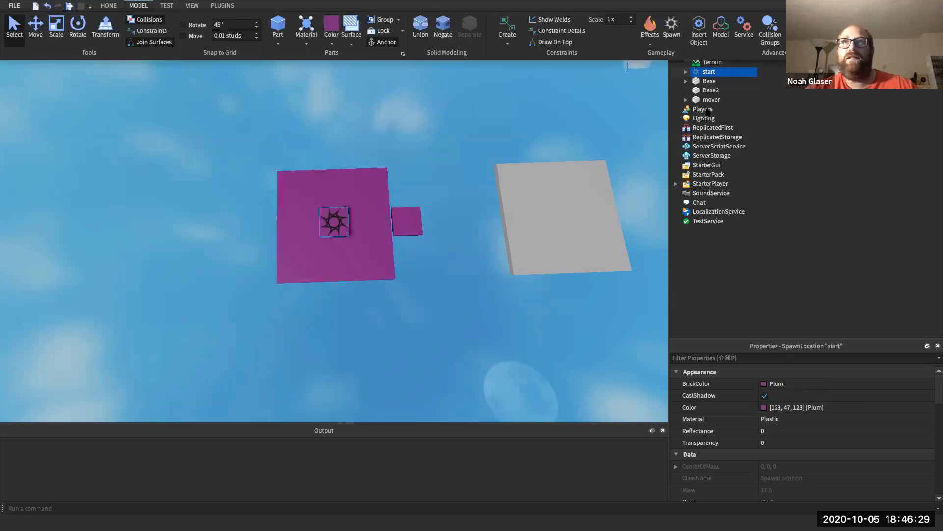
- Select both the Base part and the start spawn together in Explorer
{"action": "left_click", "coordinate": [708, 81]}
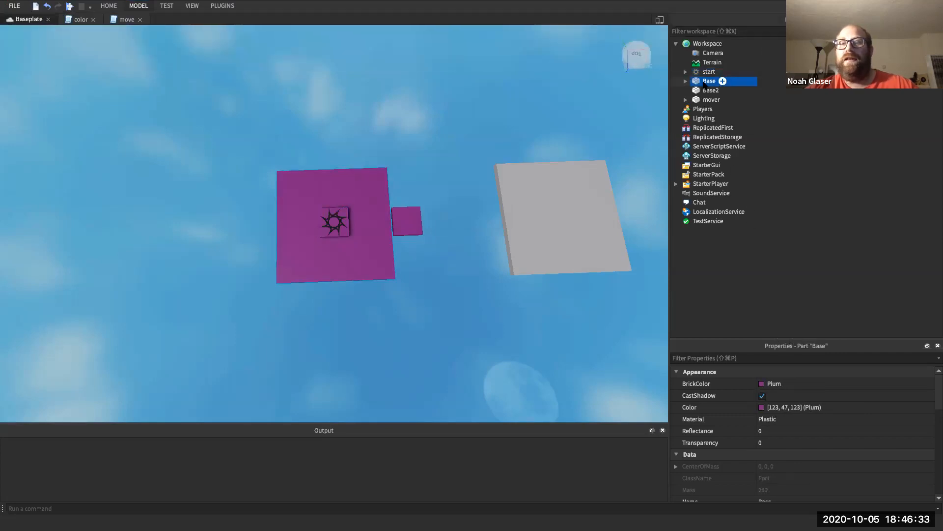
{"action": "left_click", "coordinate": [706, 74]}
{"action": "left_click", "coordinate": [707, 81]}
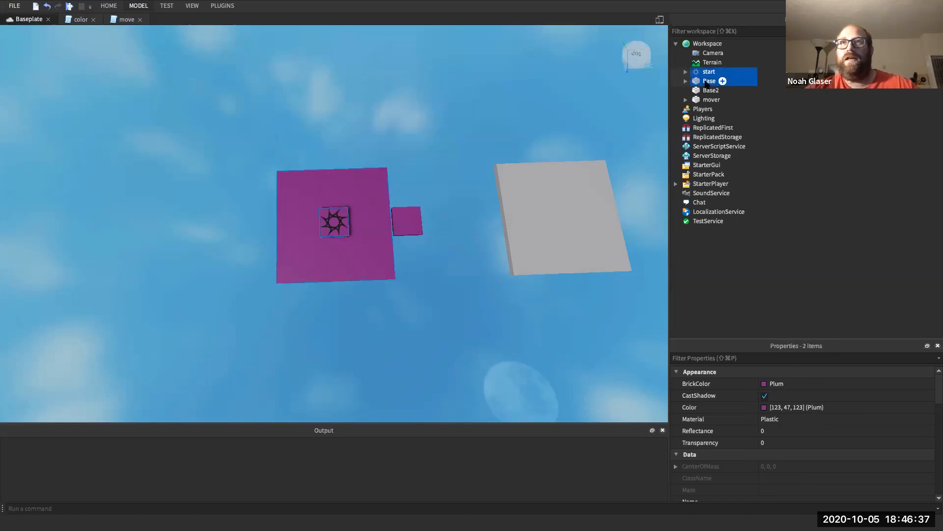
{"action": "left_click", "coordinate": [706, 75]}
{"action": "left_click", "coordinate": [706, 82]}
{"action": "left_click", "coordinate": [705, 75], "text": "shift"}
- Group start and Base into a model and rename it 'Level 1'
{"action": "right_click", "coordinate": [706, 77]}
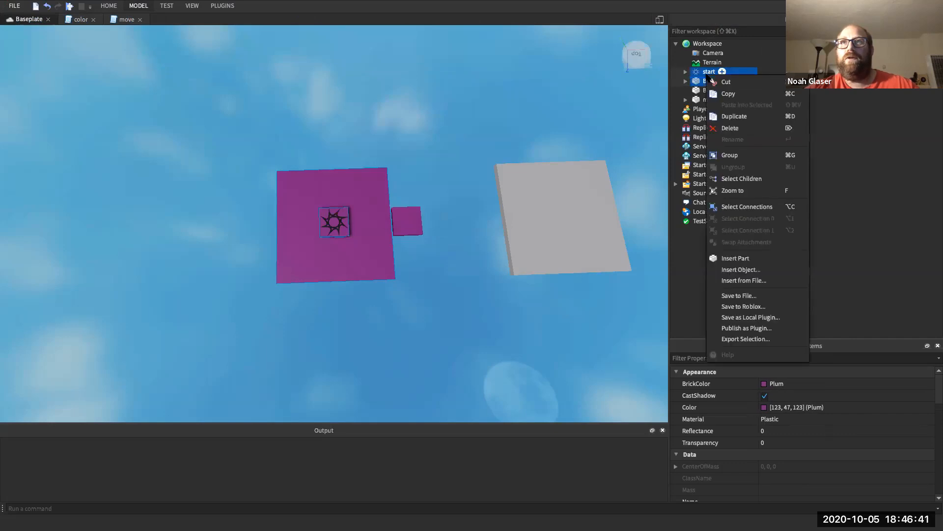
{"action": "left_click", "coordinate": [730, 155]}
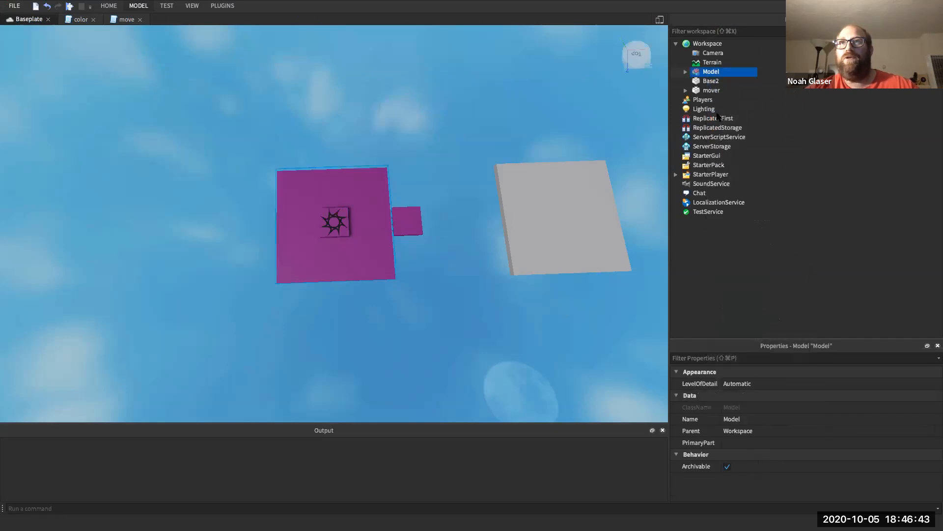
{"action": "right_click", "coordinate": [708, 73]}
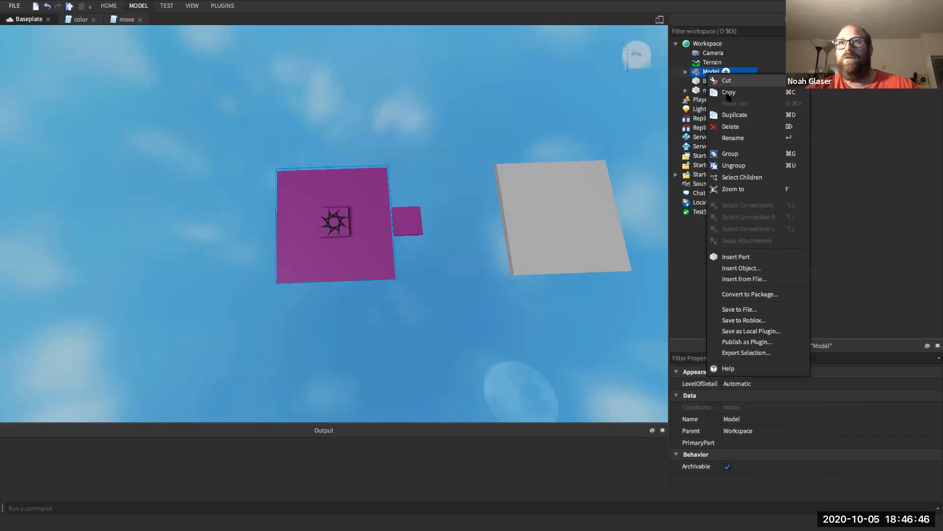
{"action": "left_click", "coordinate": [740, 141]}
{"action": "type", "text": "Level 1"}
{"action": "key", "text": "Return"}
- Drag mover into the Level 1 model and select the collapsed model with the Move tool
{"action": "left_click_drag", "start_coordinate": [712, 93], "coordinate": [712, 72]}
{"action": "left_click", "coordinate": [686, 71]}
{"action": "left_click", "coordinate": [694, 73]}
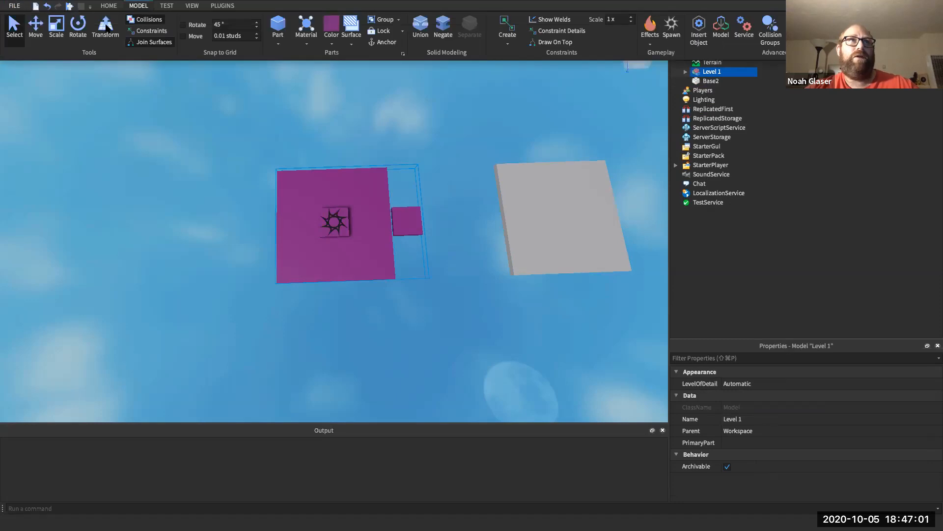
{"action": "left_click", "coordinate": [35, 27]}
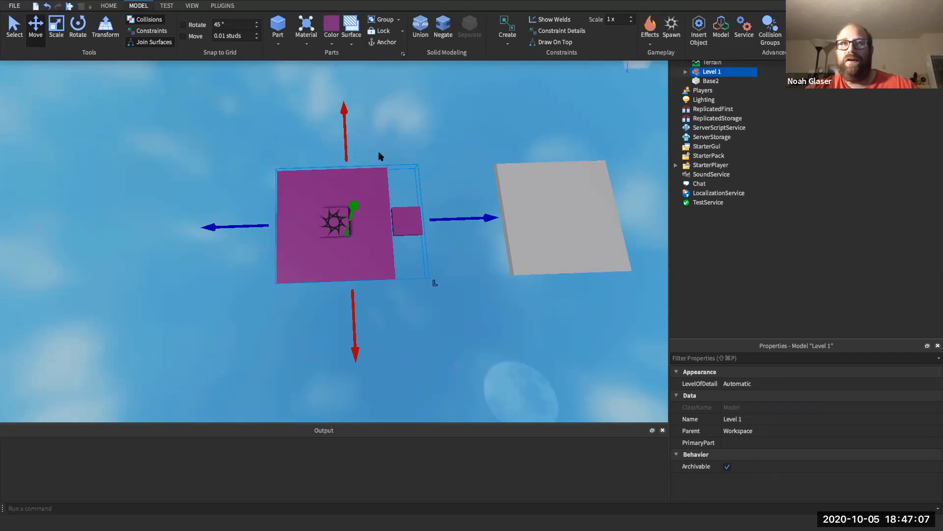
{"action": "left_click", "coordinate": [686, 74]}
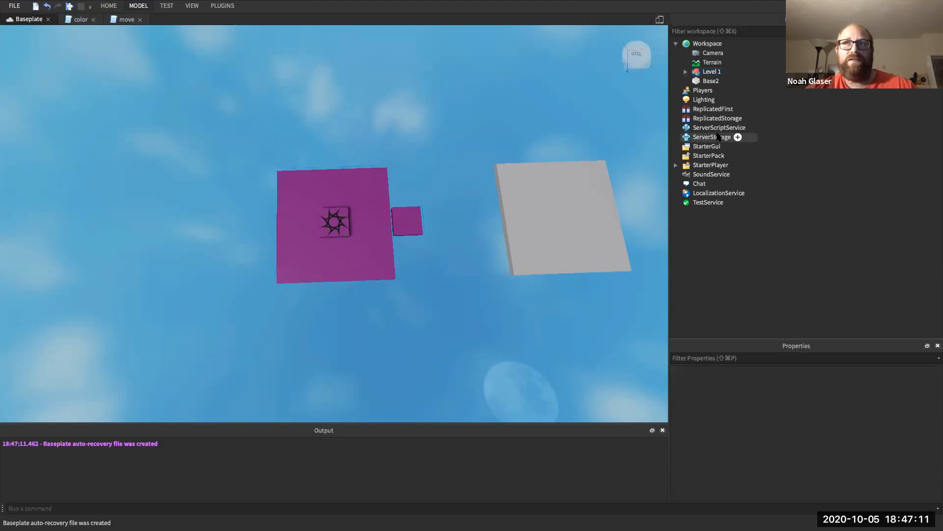
- Select the start spawn and turn off its Neutral property
{"action": "left_click", "coordinate": [686, 71]}
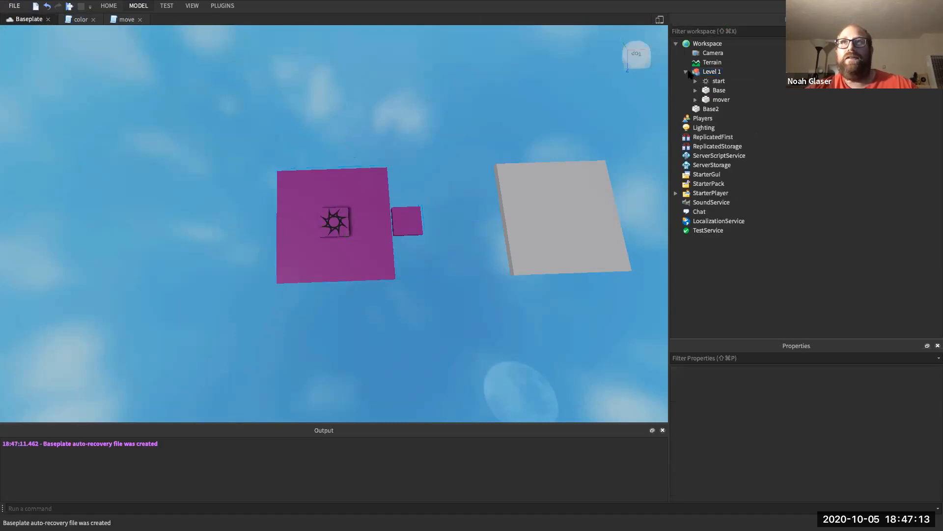
{"action": "left_click", "coordinate": [704, 81]}
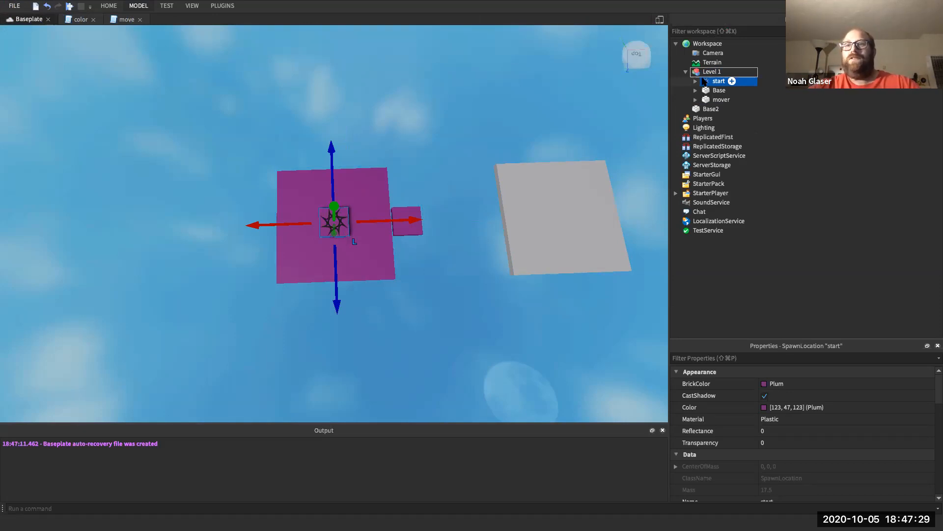
{"action": "left_click", "coordinate": [743, 358]}
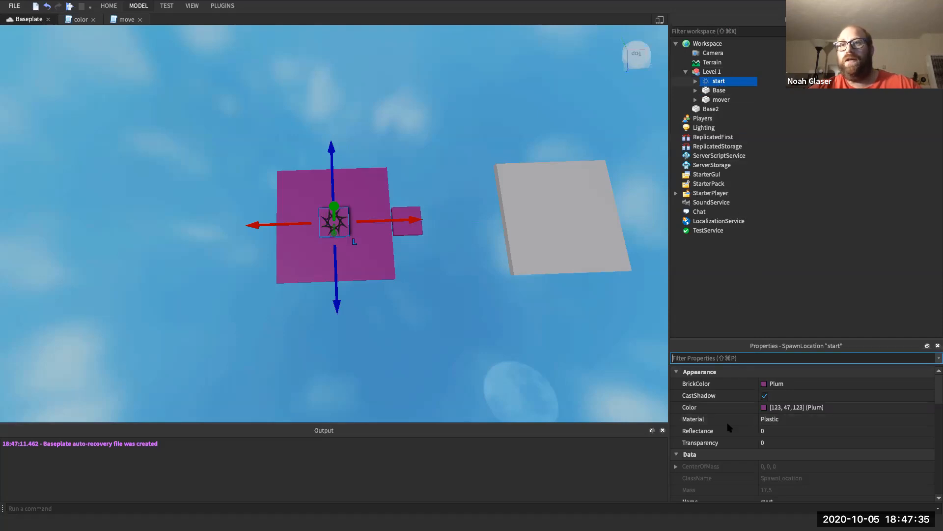
{"action": "type", "text": "Ne"}
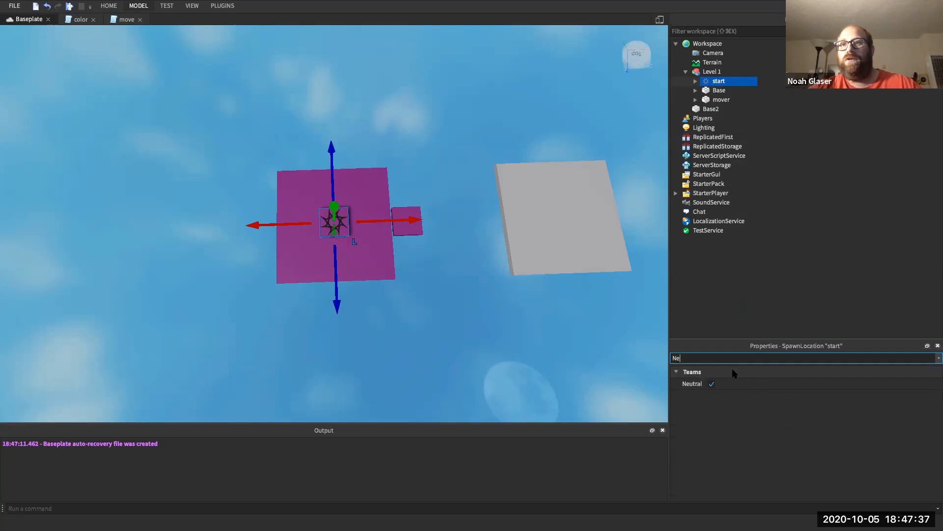
{"action": "left_click", "coordinate": [712, 384]}
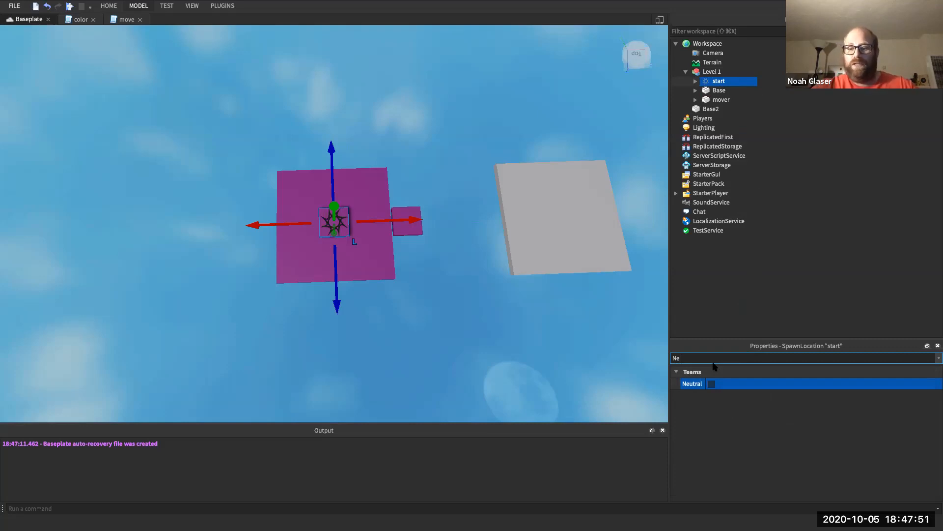
- Set the start spawn's TeamColor to Plum
{"action": "key", "text": "BackSpace"}
{"action": "key", "text": "BackSpace"}
{"action": "type", "text": "All"}
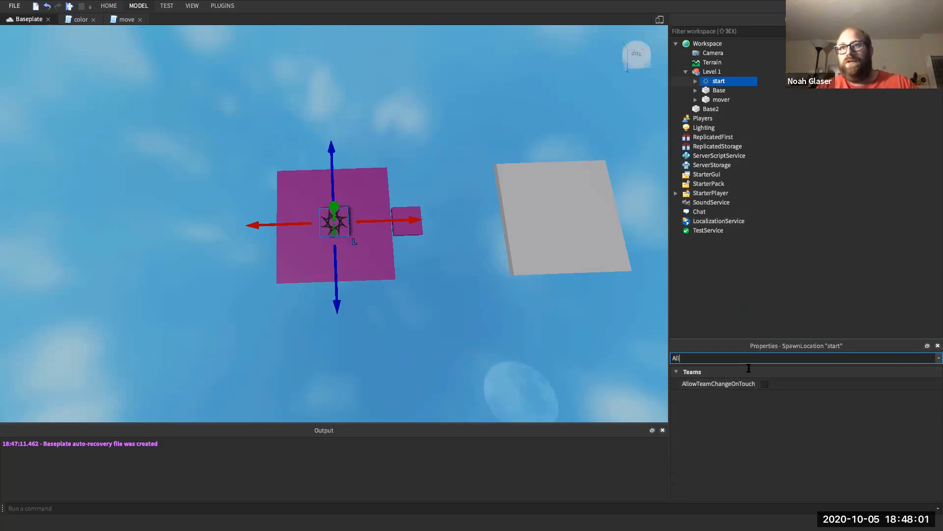
{"action": "key", "text": "BackSpace"}
{"action": "key", "text": "BackSpace"}
{"action": "key", "text": "BackSpace"}
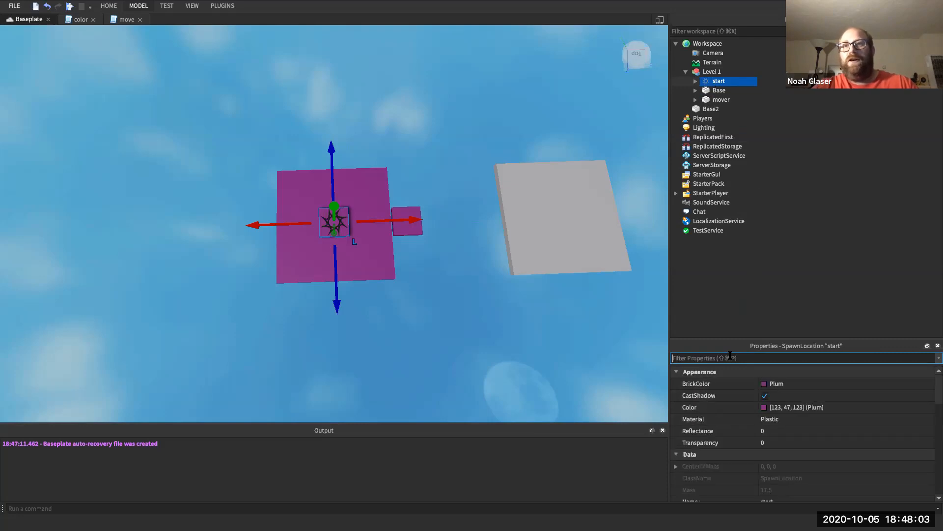
{"action": "scroll", "coordinate": [731, 432], "scroll_direction": "down", "scroll_amount": 10}
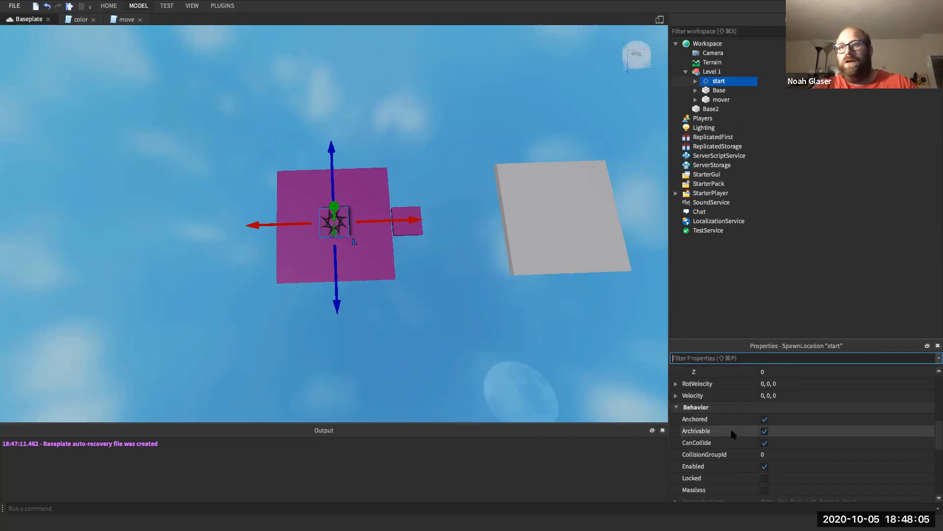
{"action": "scroll", "coordinate": [734, 430], "scroll_direction": "down", "scroll_amount": 5}
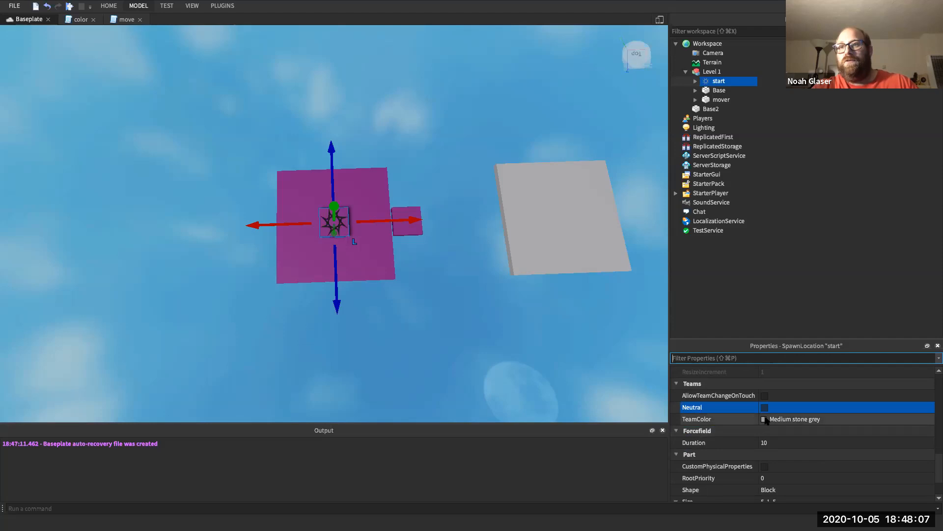
{"action": "left_click", "coordinate": [767, 418]}
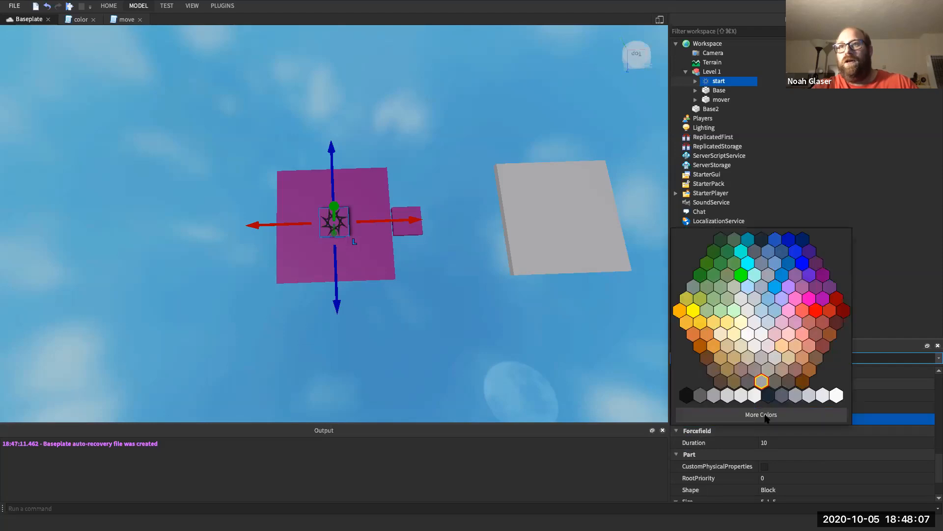
{"action": "left_click", "coordinate": [817, 291]}
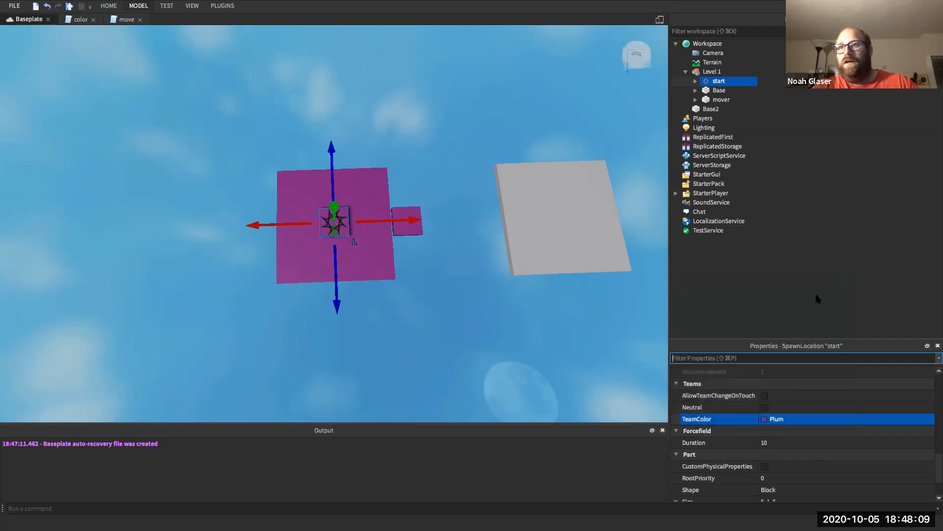
{"action": "left_click", "coordinate": [774, 419]}
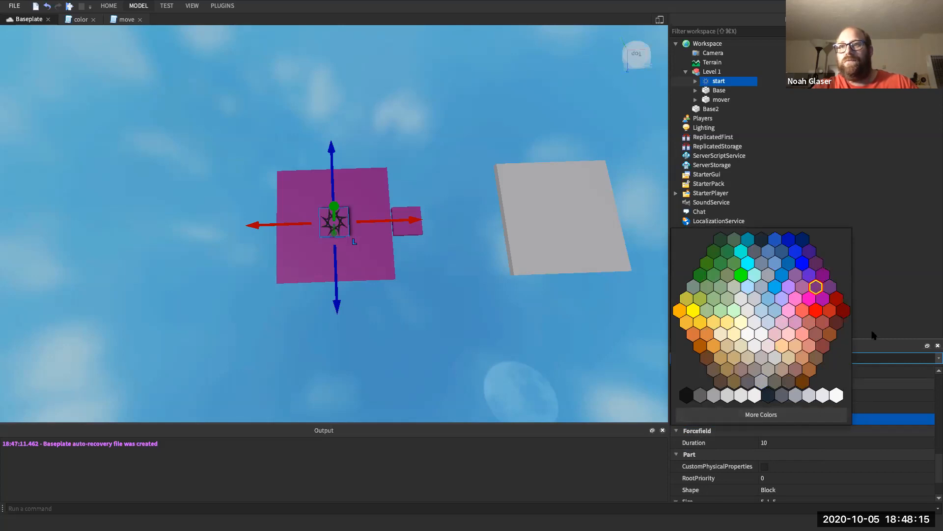
{"action": "left_click", "coordinate": [686, 72]}
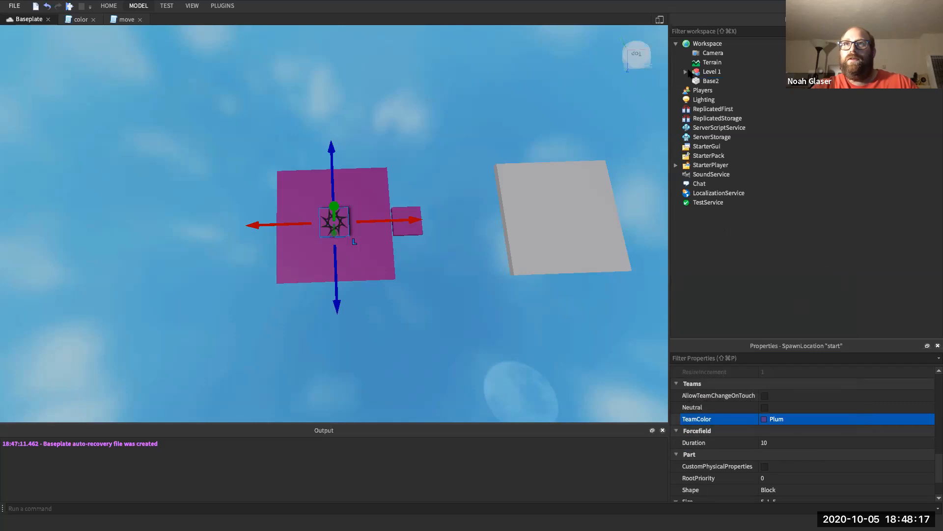
{"action": "left_click", "coordinate": [685, 72]}
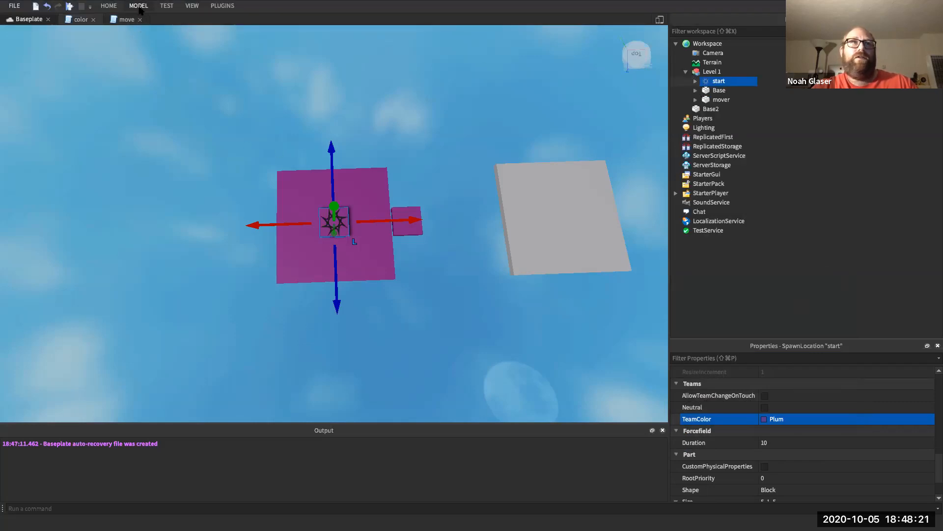
{"action": "left_click", "coordinate": [139, 6]}
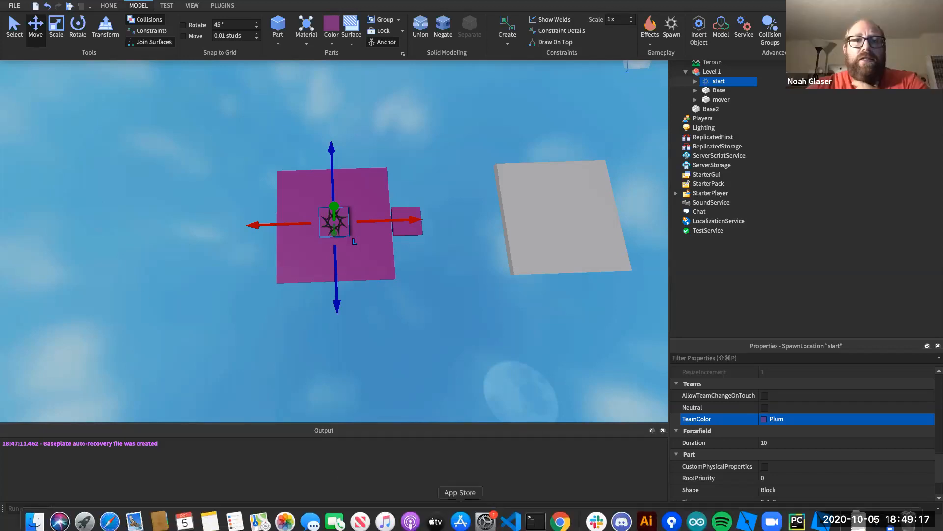
{"action": "left_click", "coordinate": [502, 426]}
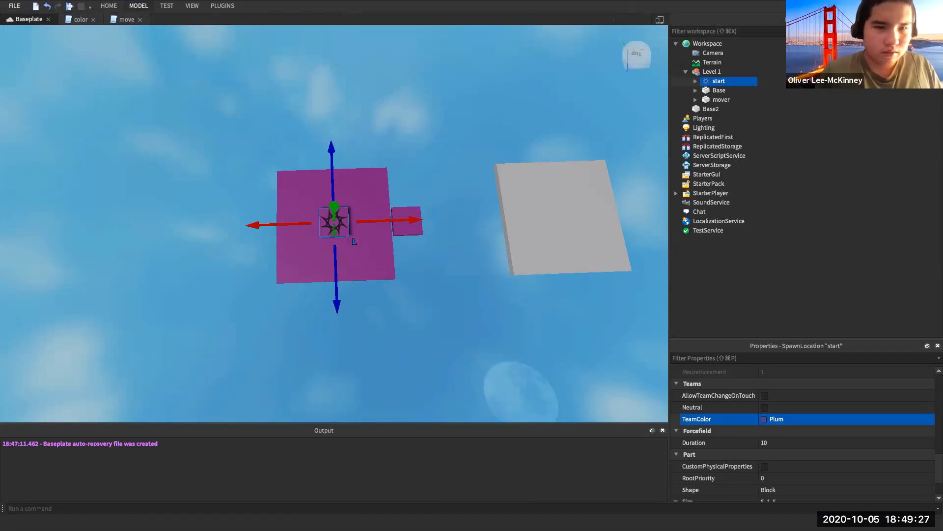
- Expand mover, open its move script, and place the cursor on line 8
{"action": "left_click", "coordinate": [696, 99]}
{"action": "double_click", "coordinate": [729, 109]}
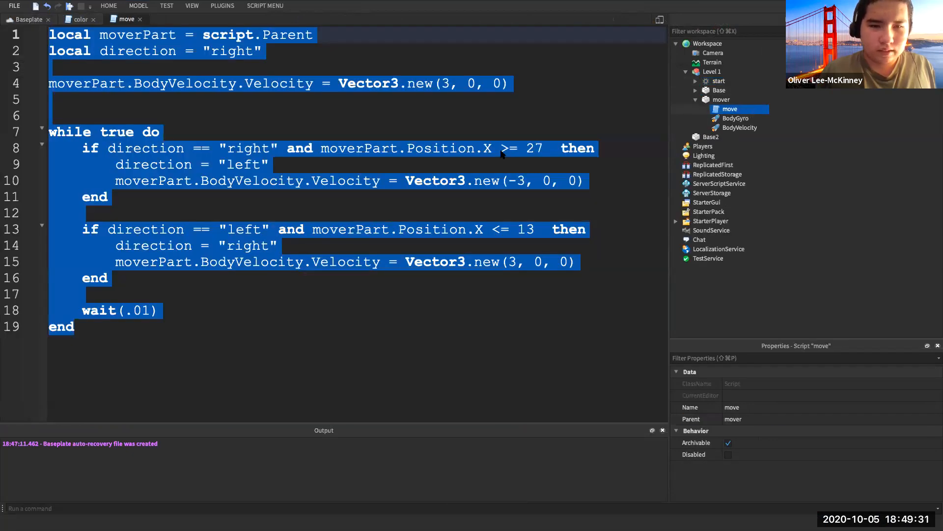
{"action": "left_click", "coordinate": [500, 148]}
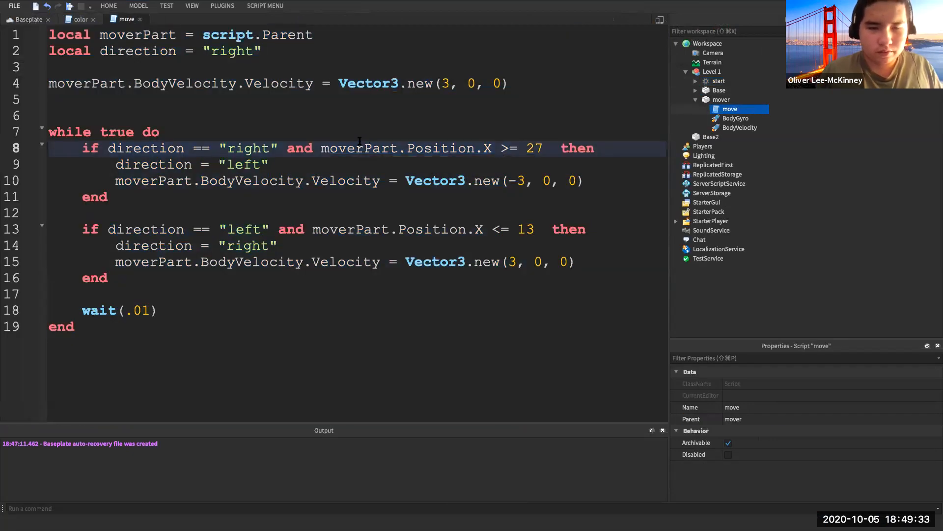
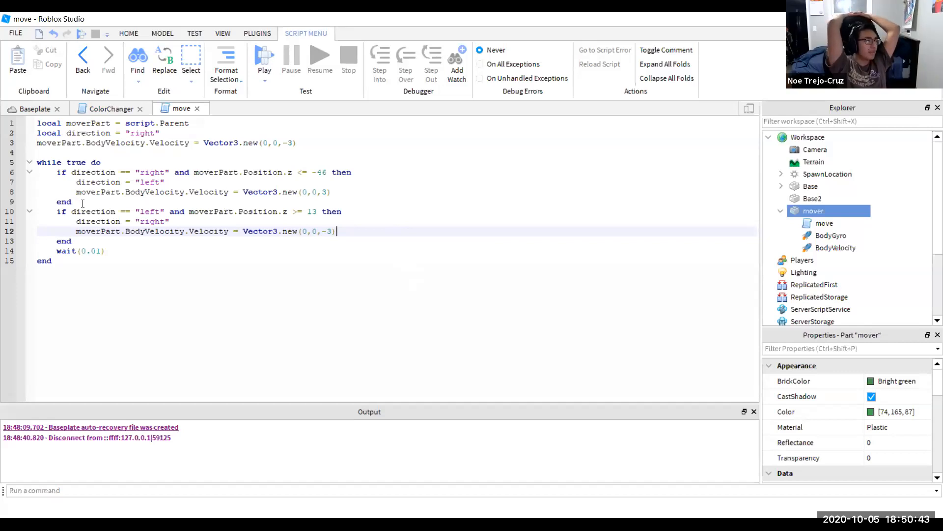
- Read through lines 6–9 of the move script, highlighting the right/left words and velocity statement
{"action": "left_click", "coordinate": [82, 203]}
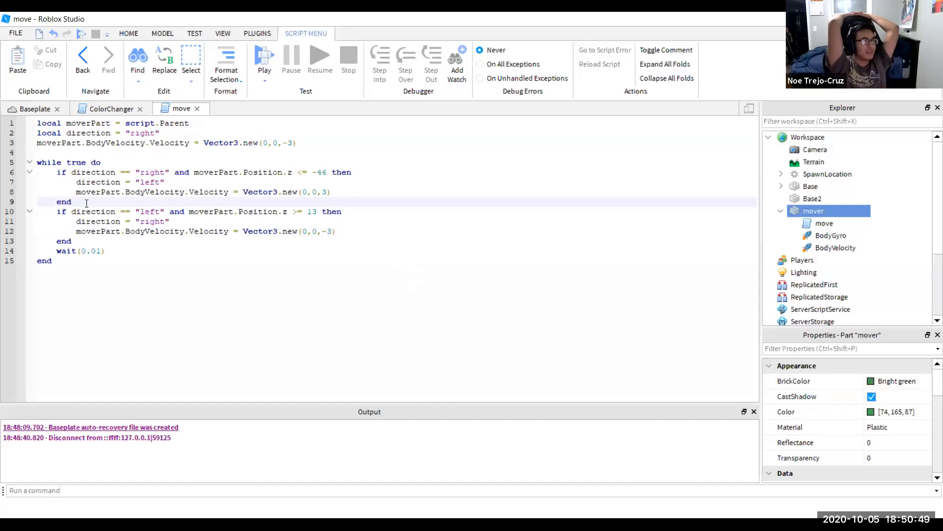
{"action": "double_click", "coordinate": [169, 171]}
{"action": "left_click", "coordinate": [165, 182]}
{"action": "left_click_drag", "start_coordinate": [164, 181], "coordinate": [135, 182]}
{"action": "left_click", "coordinate": [154, 182]}
{"action": "left_click_drag", "start_coordinate": [333, 192], "coordinate": [255, 193]}
{"action": "left_click_drag", "start_coordinate": [96, 183], "coordinate": [76, 192]}
{"action": "left_click", "coordinate": [238, 192]}
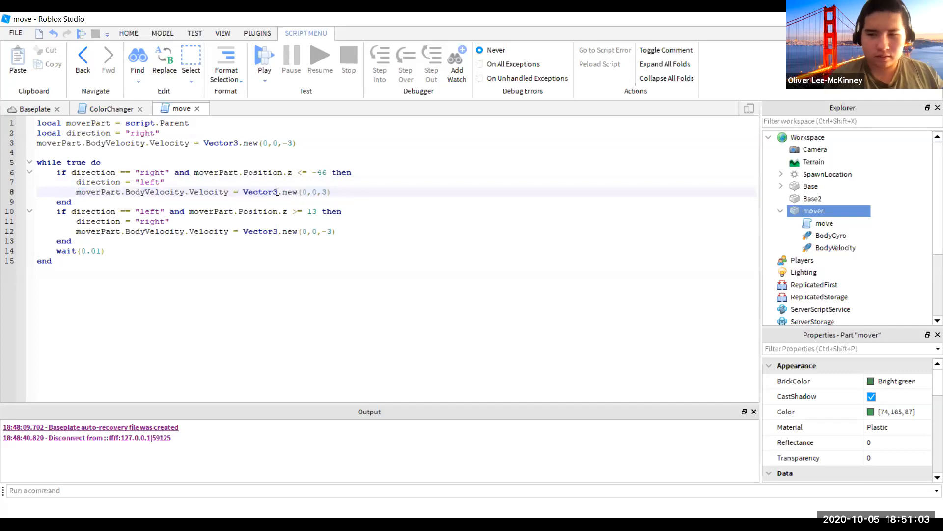
{"action": "left_click", "coordinate": [245, 183]}
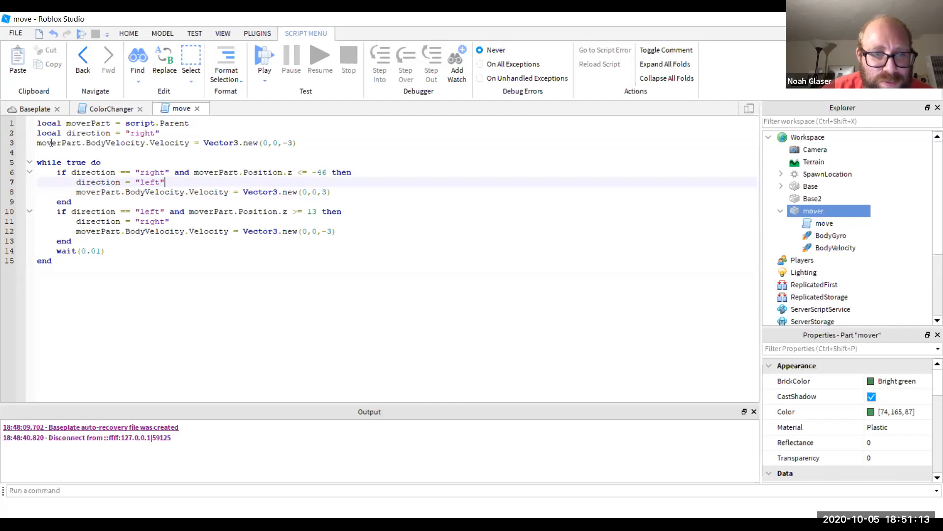
- Highlight lines 3–9 and the second if block (lines 10–13), then return to the 3D view
{"action": "left_click_drag", "start_coordinate": [86, 201], "coordinate": [30, 143]}
{"action": "left_click_drag", "start_coordinate": [87, 240], "coordinate": [35, 211]}
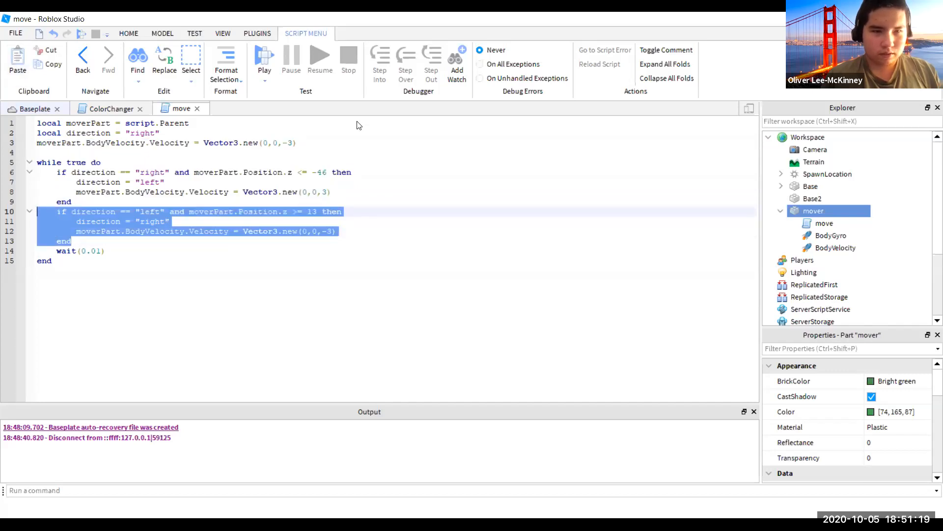
{"action": "left_click", "coordinate": [45, 108]}
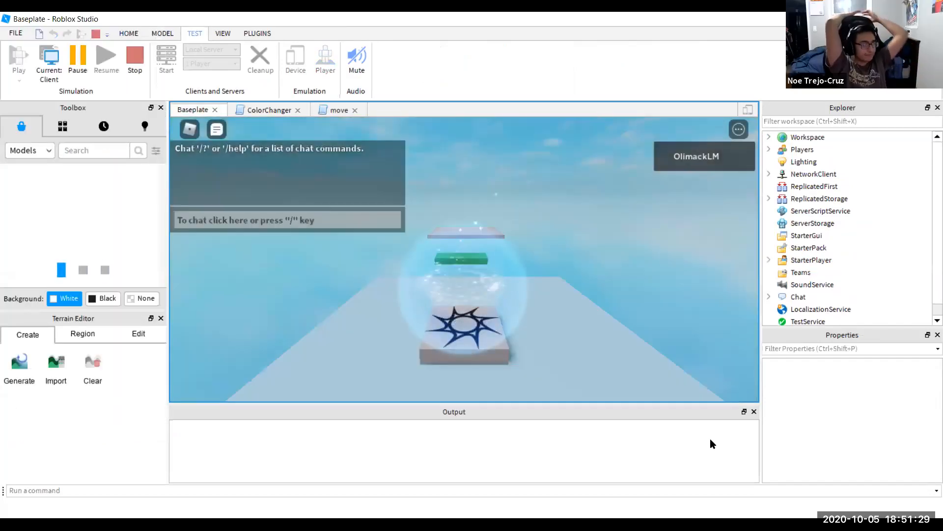
- Walk the avatar off the spawn pad and swing the game camera around it
{"action": "key", "text": "Up"}
{"action": "key", "text": "Left"}
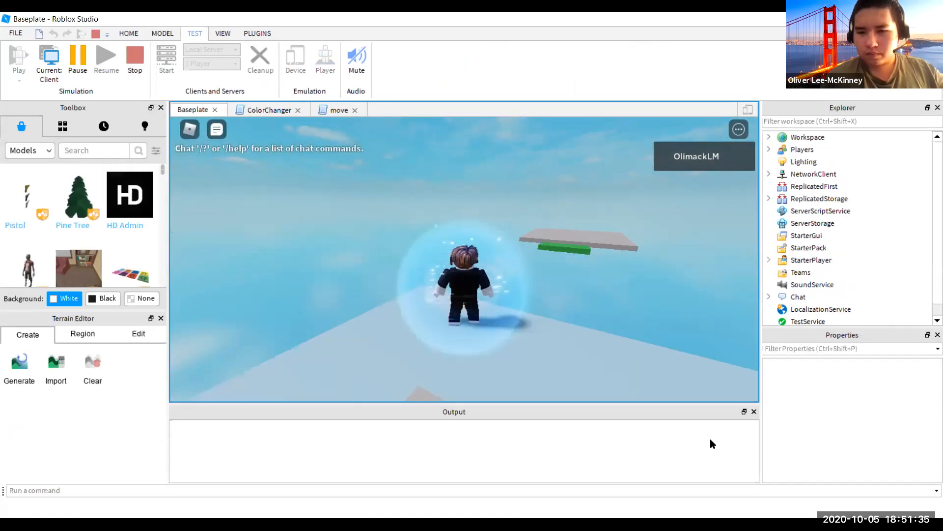
{"action": "key", "text": "Right"}
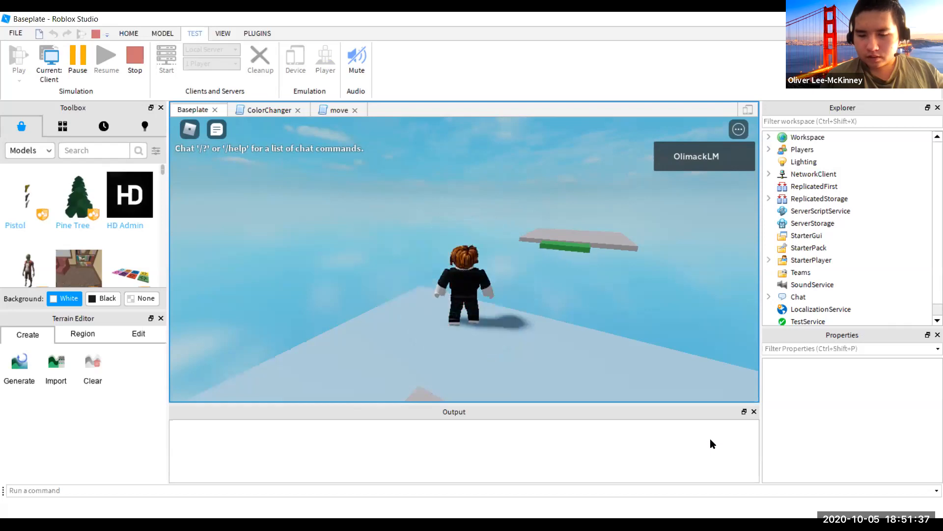
{"action": "key", "text": "Right"}
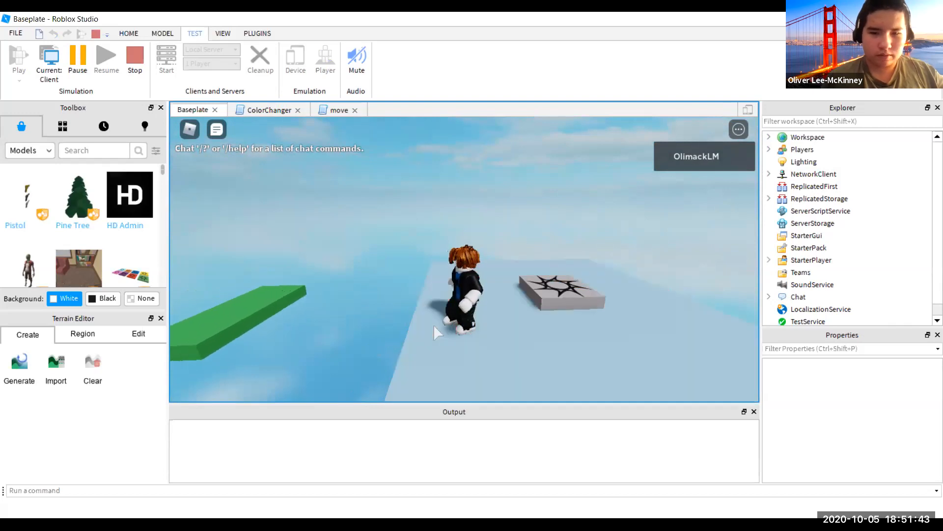
{"action": "key", "text": "Right"}
{"action": "key", "text": "Left"}
{"action": "key", "text": "Right"}
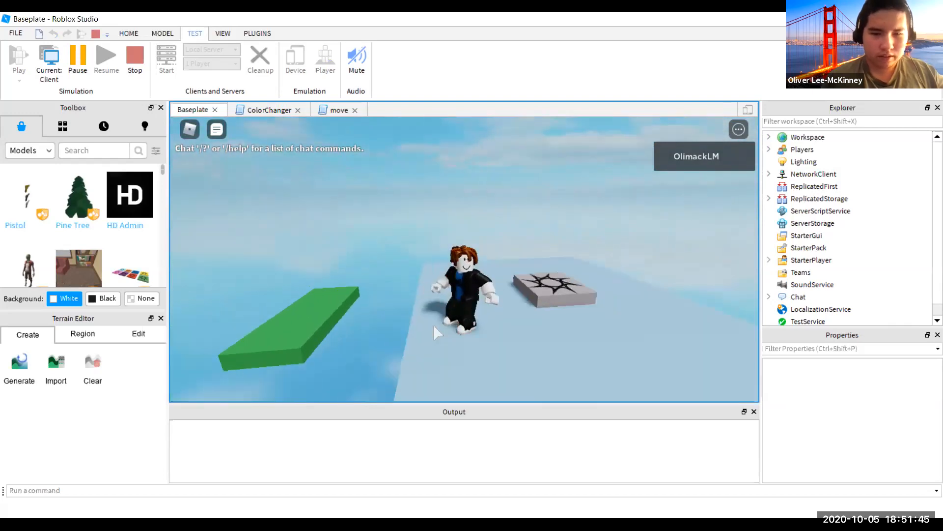
{"action": "key", "text": "Left"}
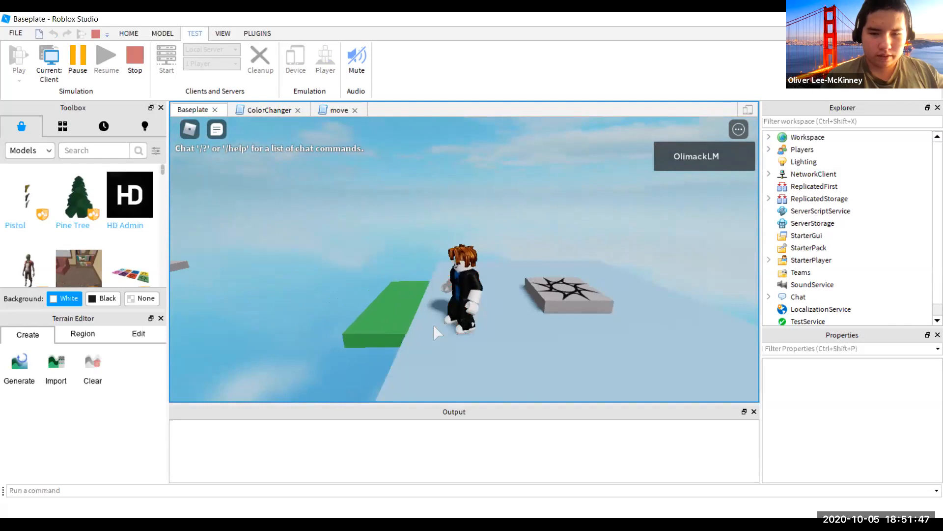
- Walk the avatar onto the moving green platform, then stop the play test
{"action": "key", "text": "w"}
{"action": "key", "text": "Left"}
{"action": "key", "text": "w"}
{"action": "key", "text": "Left"}
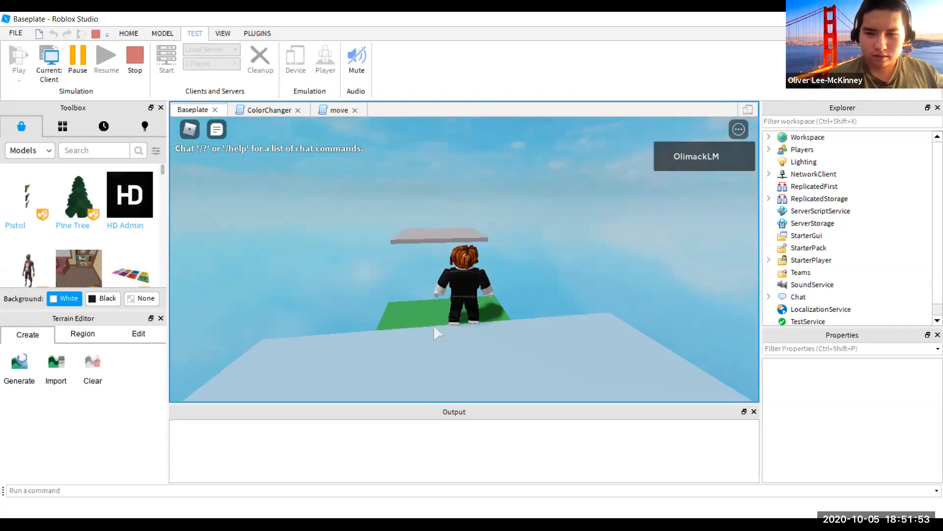
{"action": "key", "text": "Right"}
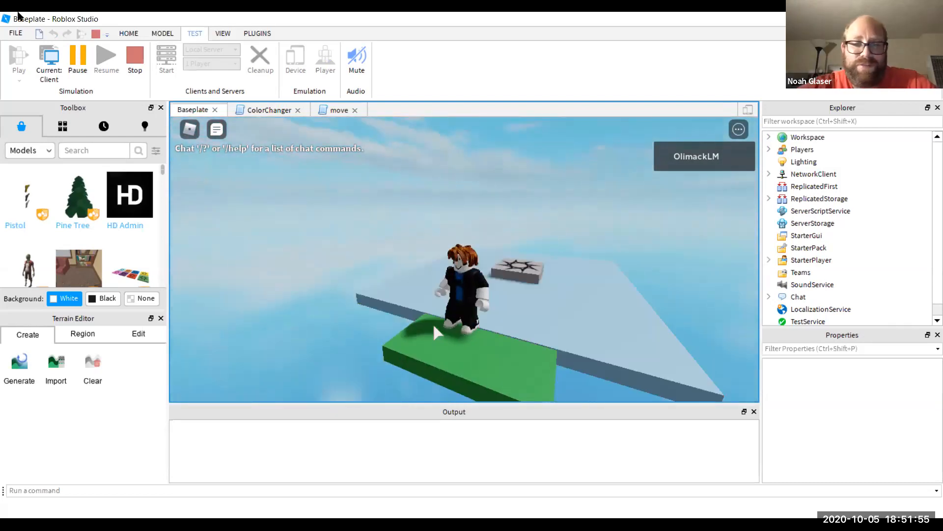
{"action": "left_click", "coordinate": [137, 61]}
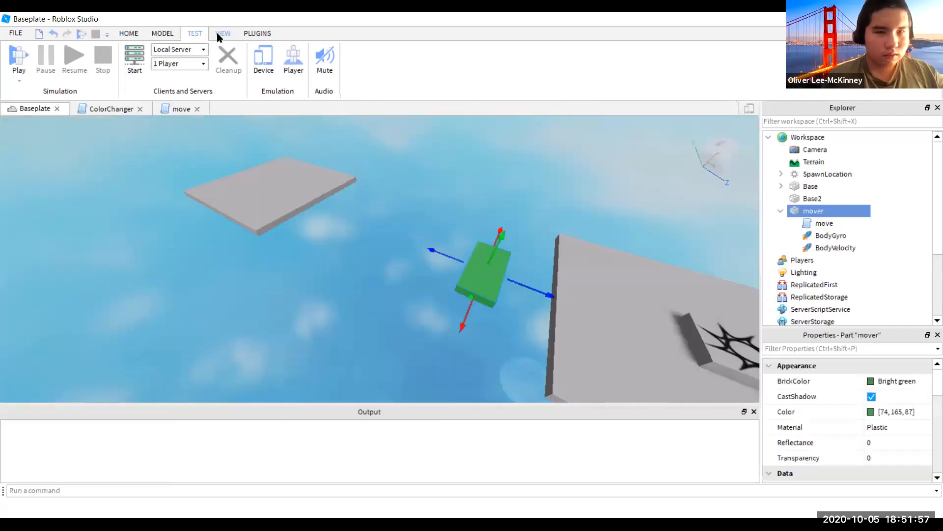
- Glance at the move script, then slide the green mover part toward the grey platform
{"action": "left_click", "coordinate": [175, 109]}
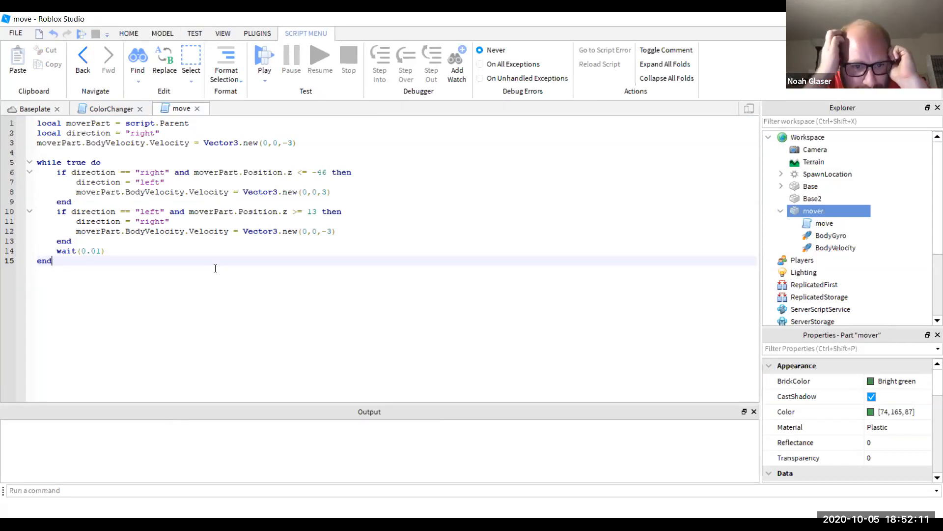
{"action": "left_click", "coordinate": [36, 109]}
{"action": "left_click_drag", "start_coordinate": [551, 300], "coordinate": [602, 319]}
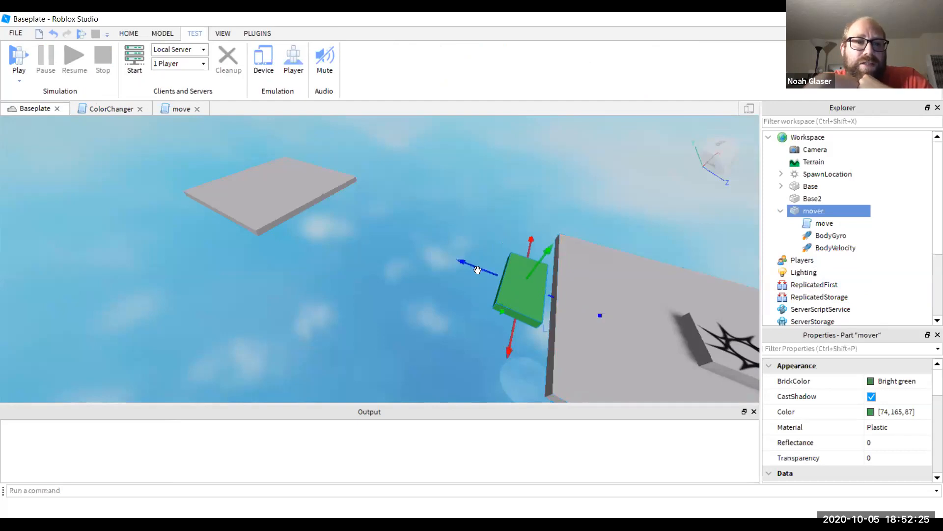
- Check lines 10–11 of the script, then set the mover just off the platform wall
{"action": "left_click", "coordinate": [178, 109]}
{"action": "left_click", "coordinate": [295, 217]}
{"action": "left_click", "coordinate": [296, 212]}
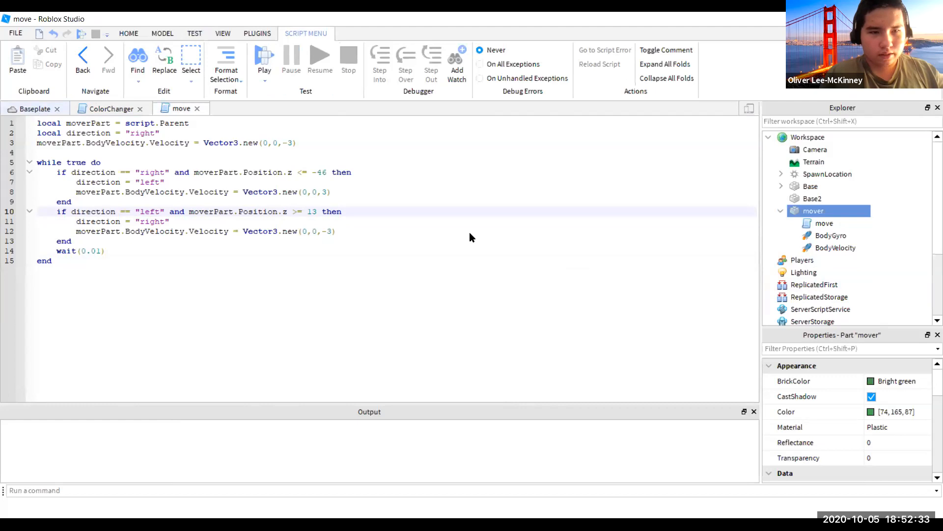
{"action": "left_click", "coordinate": [35, 108]}
{"action": "left_click_drag", "start_coordinate": [613, 318], "coordinate": [615, 319]}
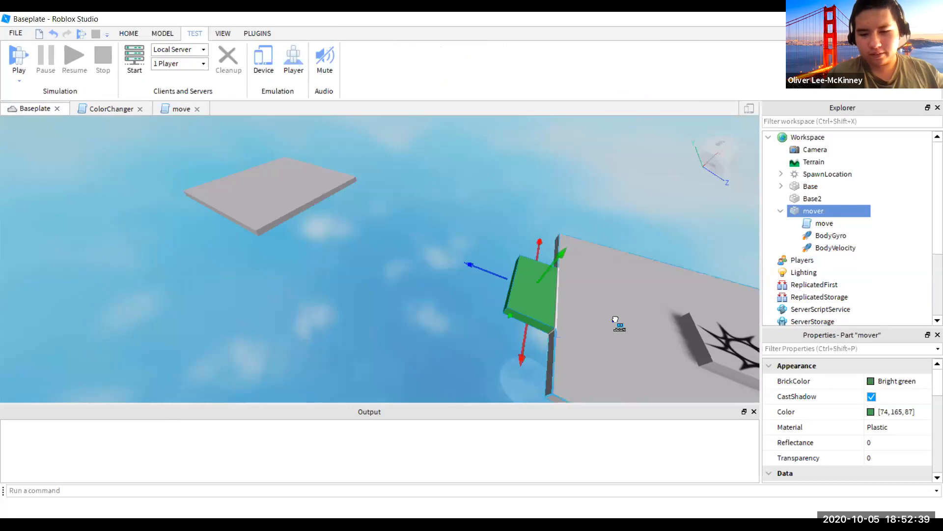
{"action": "left_click_drag", "start_coordinate": [615, 319], "coordinate": [603, 318]}
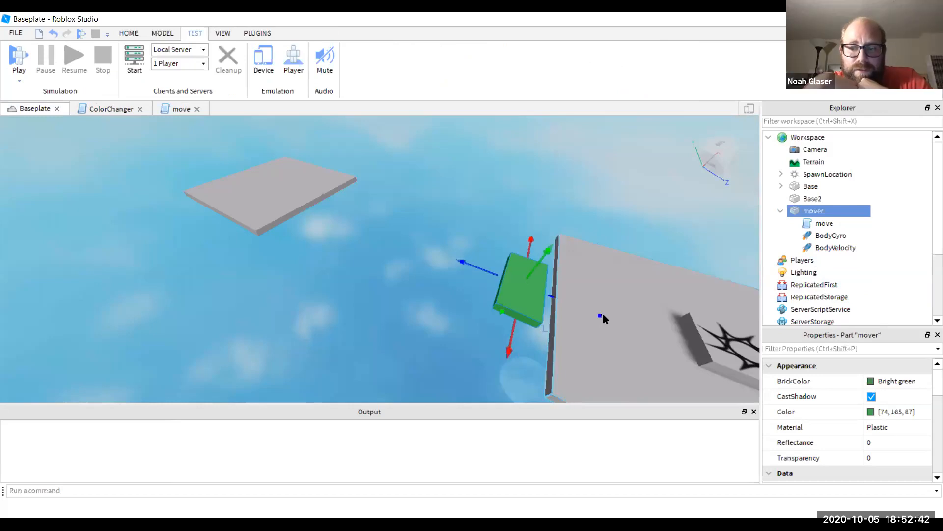
- Filter the mover's properties for Position to read its Z value of -15
{"action": "left_click", "coordinate": [798, 348]}
{"action": "type", "text": "position"}
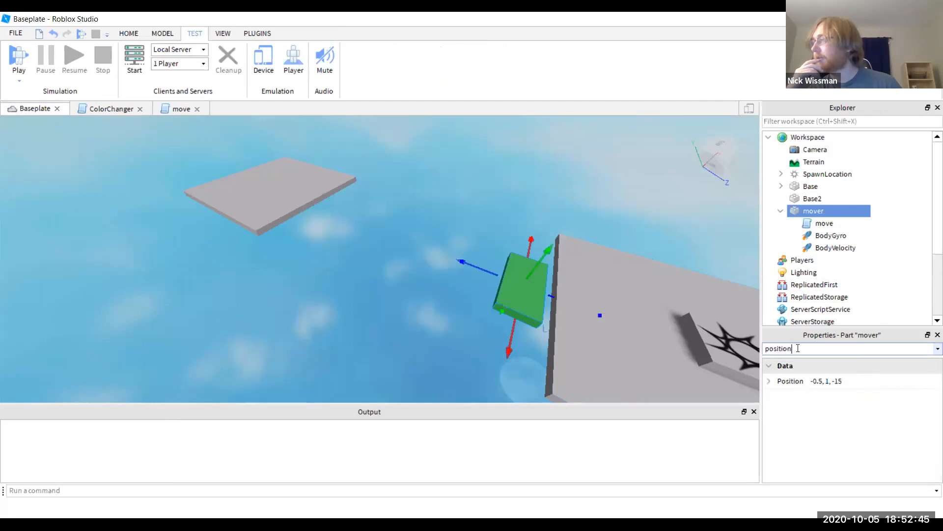
{"action": "mouse_move", "coordinate": [598, 314]}
{"action": "left_mouse_down"}
{"action": "mouse_move", "coordinate": [569, 308]}
{"action": "mouse_move", "coordinate": [611, 326]}
{"action": "mouse_move", "coordinate": [601, 320]}
{"action": "left_mouse_up"}
- Change the line 10 limit in the move script from 13 to -15
{"action": "left_click", "coordinate": [177, 110]}
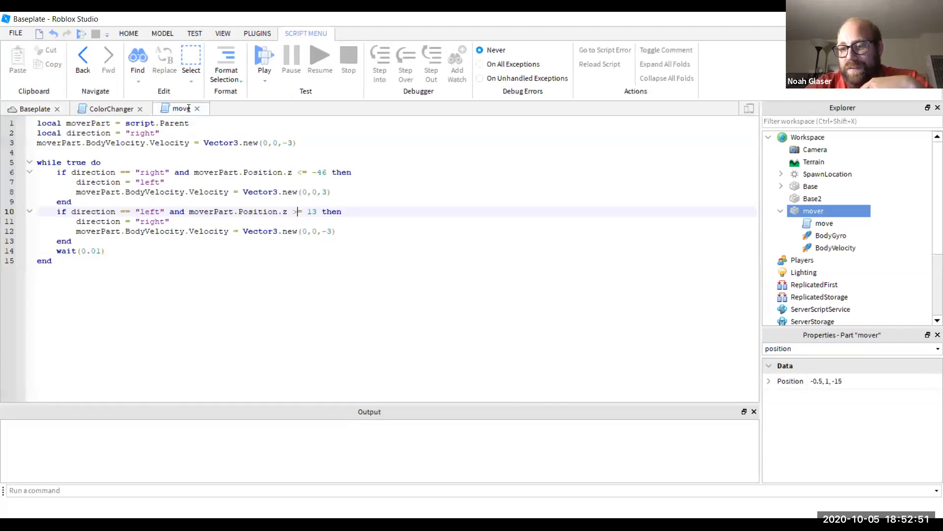
{"action": "double_click", "coordinate": [313, 212]}
{"action": "type", "text": "-15"}
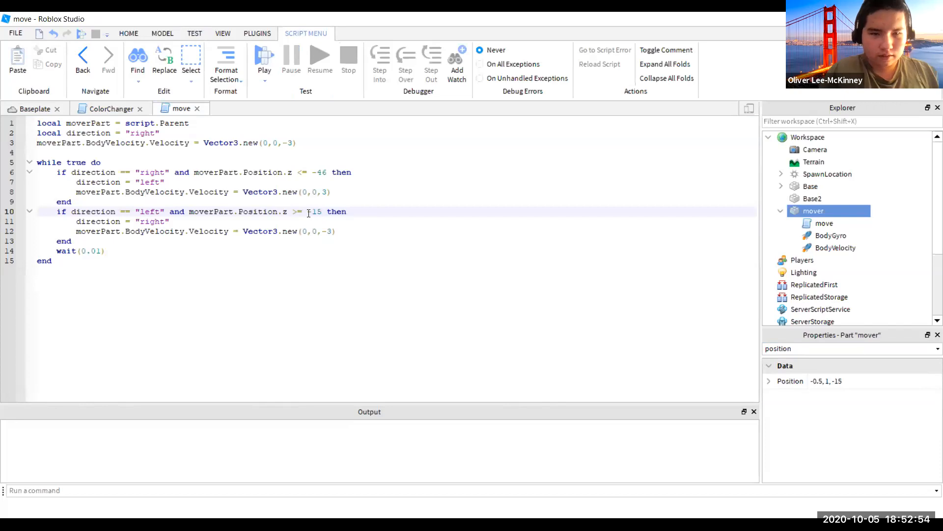
{"action": "left_click", "coordinate": [25, 111]}
{"action": "left_click", "coordinate": [167, 108]}
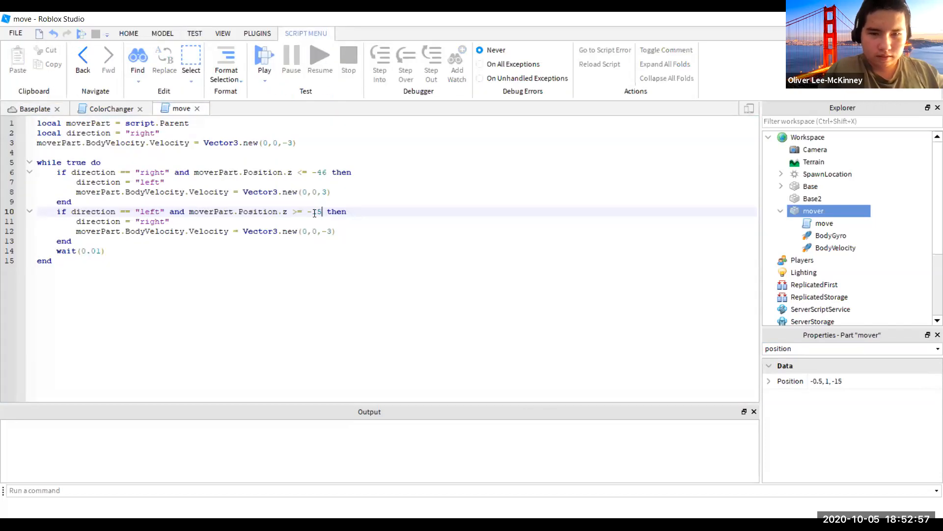
{"action": "left_click", "coordinate": [26, 106]}
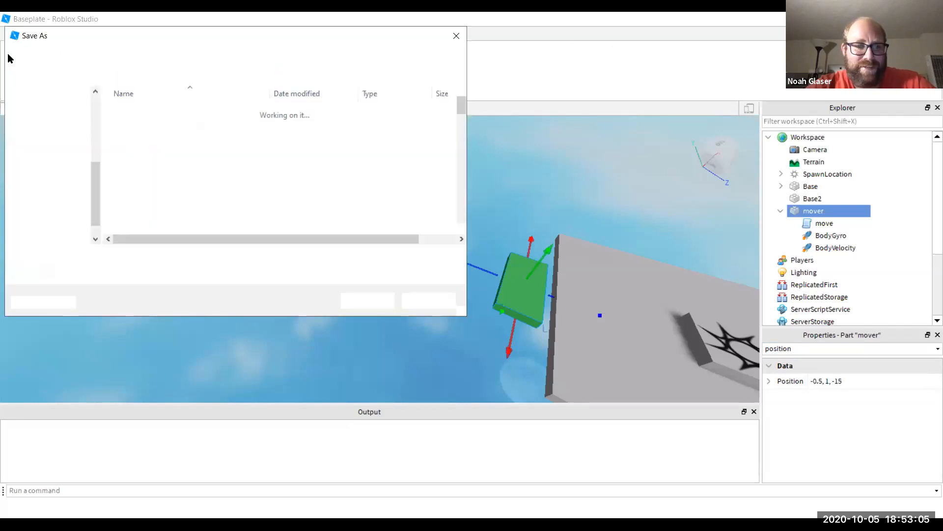
- Dismiss the Save As prompt without saving and briefly switch to the browser and back
{"action": "key", "text": "Escape"}
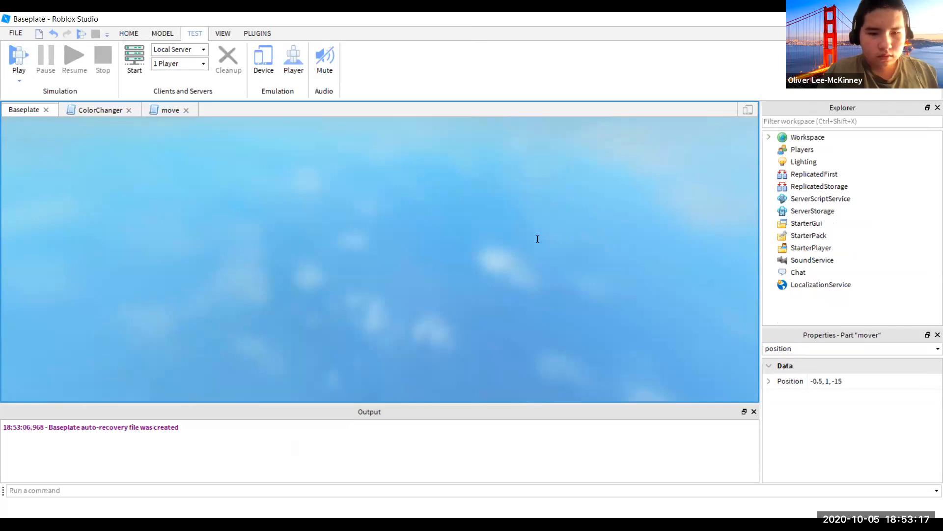
{"action": "key", "text": "alt+Tab"}
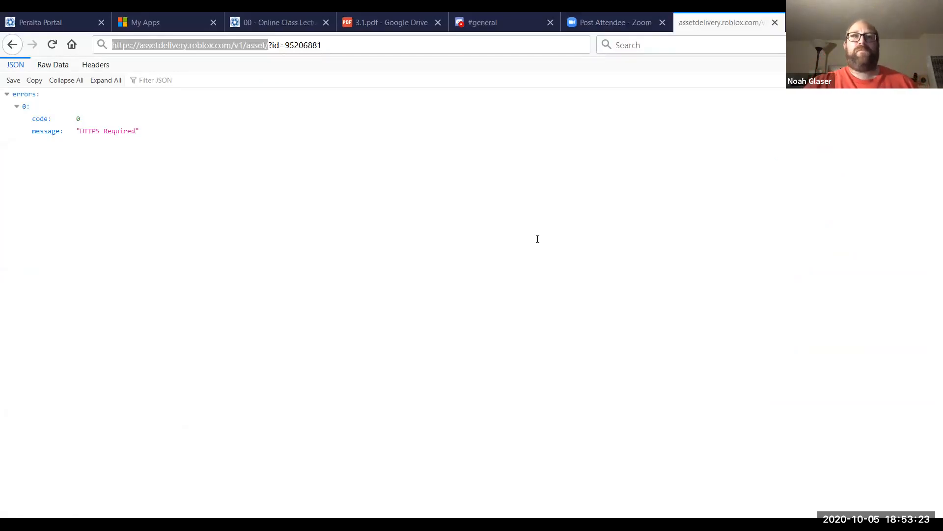
{"action": "key", "text": "alt+Tab"}
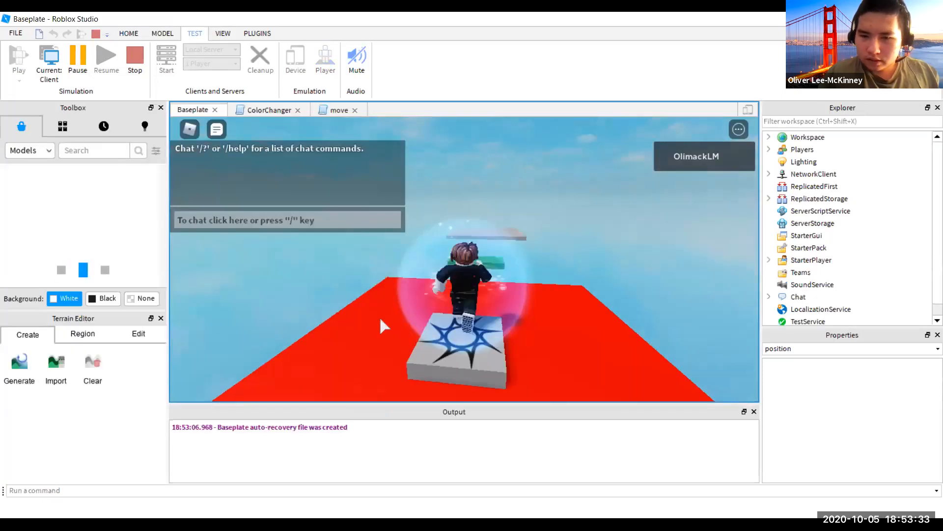
- Walk the avatar forward while turning the camera to look around the play area
{"action": "right_click_drag", "start_coordinate": [380, 319], "coordinate": [380, 318]}
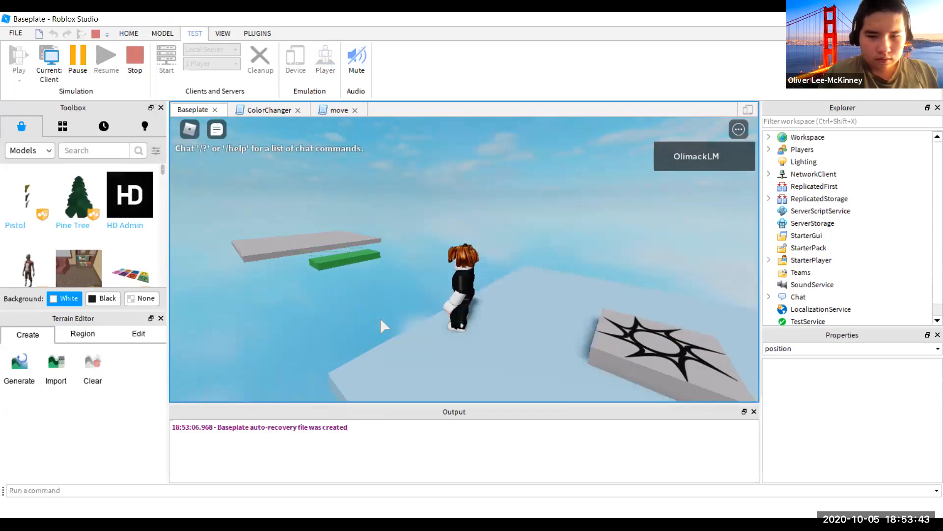
{"action": "key", "text": "w"}
{"action": "key", "text": "Left"}
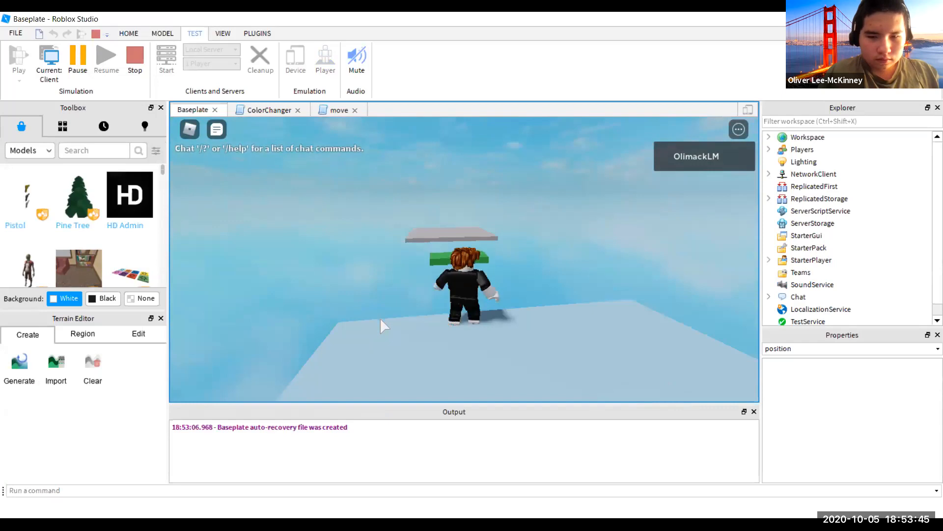
{"action": "key", "text": "Right"}
{"action": "key", "text": "Right"}
{"action": "key", "text": "Right"}
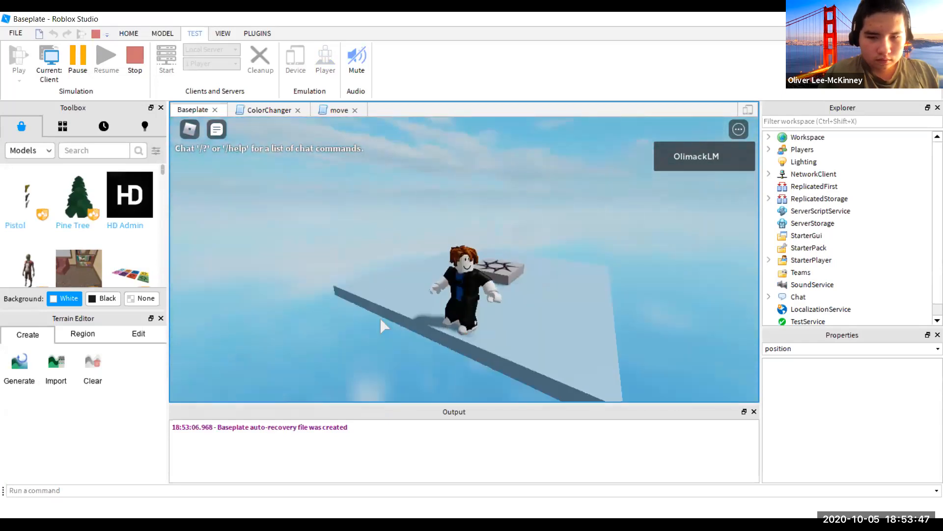
{"action": "key", "text": "Left"}
{"action": "key", "text": "Right"}
{"action": "key", "text": "Right"}
{"action": "key", "text": "Left"}
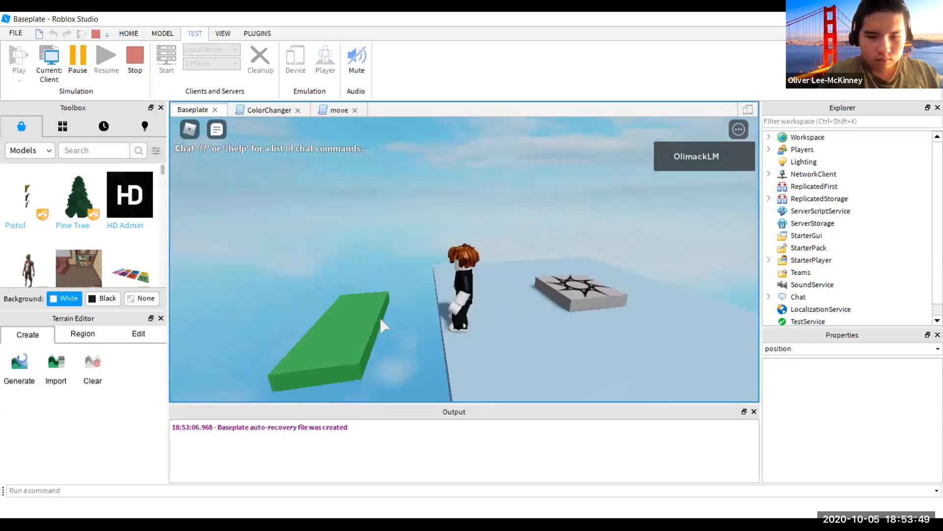
- Walk the character toward the green platform and jump onto it
{"action": "key", "text": "Left"}
{"action": "key", "text": "w"}
{"action": "key", "text": "space"}
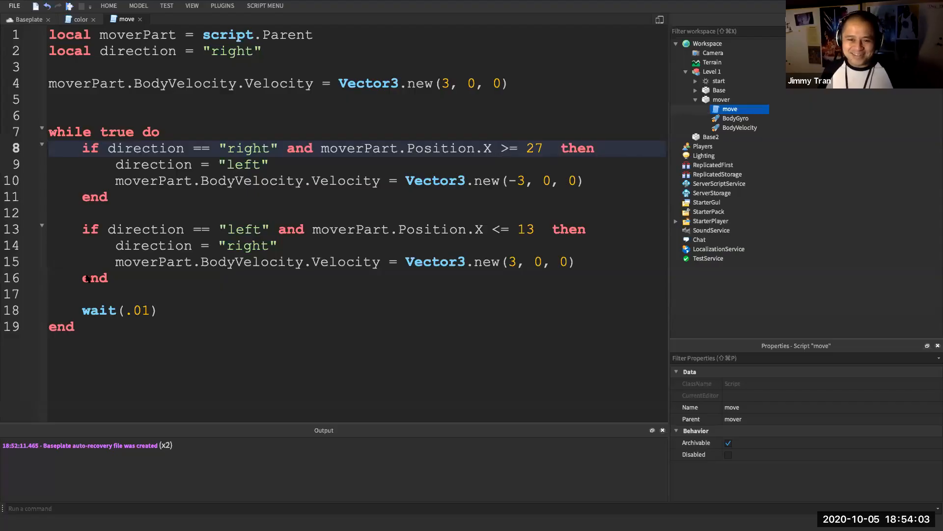
- Close the move script, collapse mover, and select the start spawn in Explorer
{"action": "left_click", "coordinate": [716, 82]}
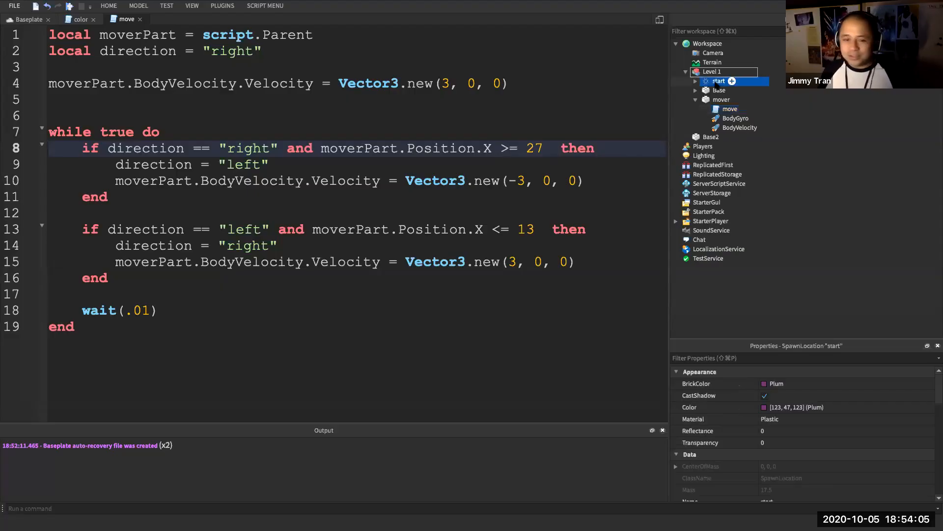
{"action": "left_click", "coordinate": [695, 100]}
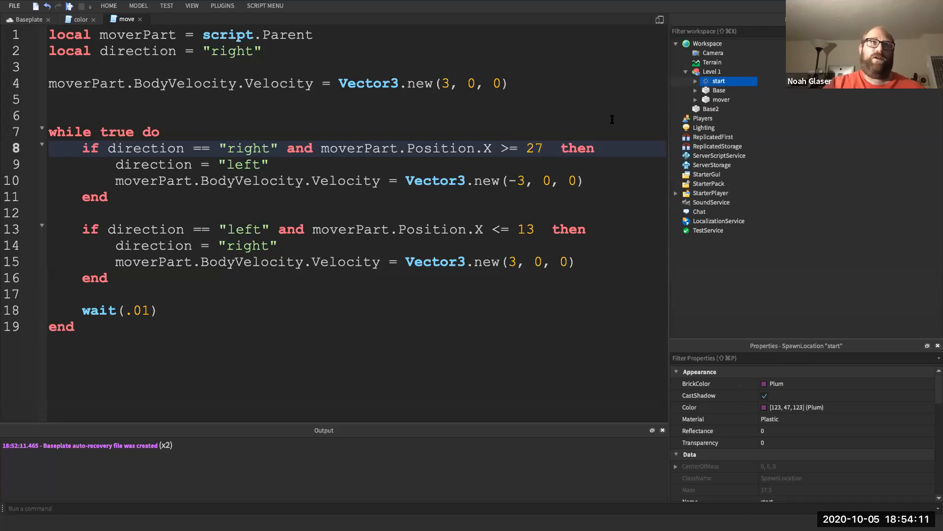
{"action": "left_click", "coordinate": [140, 19]}
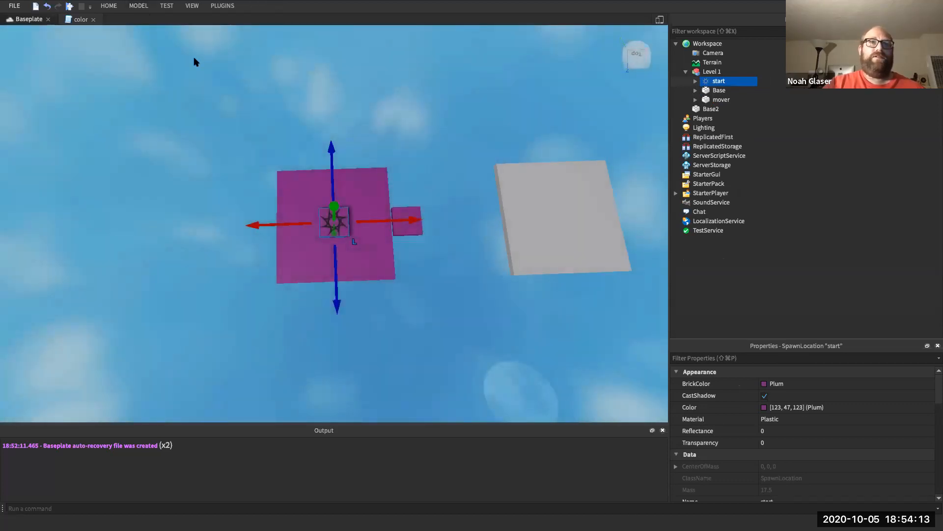
{"action": "left_click", "coordinate": [705, 74]}
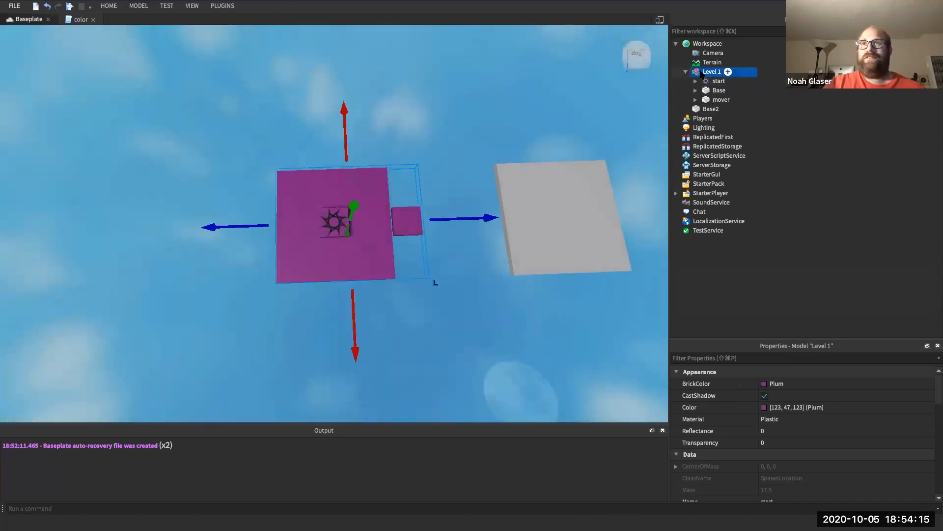
{"action": "left_click", "coordinate": [707, 82]}
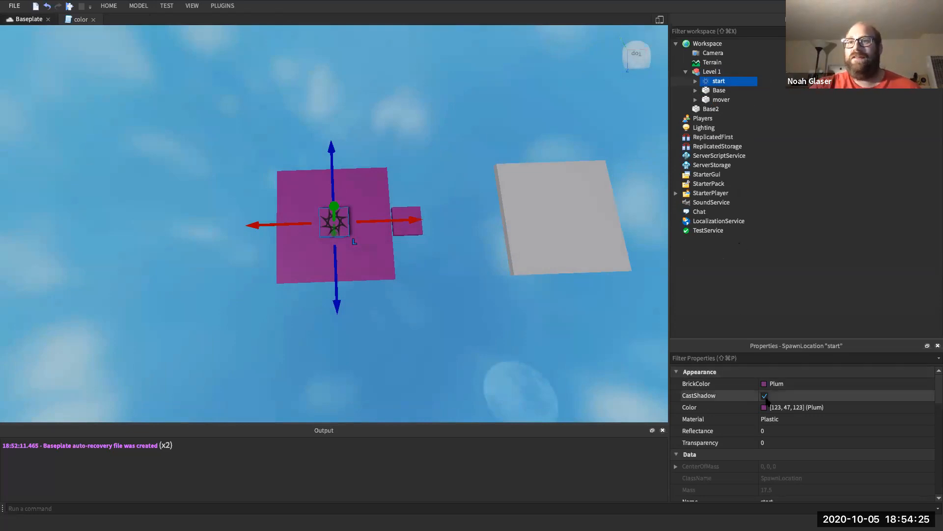
- Filter the spawn's properties for 'Tea' and scroll to the Teams section showing TeamColor Plum
{"action": "left_click", "coordinate": [760, 361]}
{"action": "type", "text": "Team"}
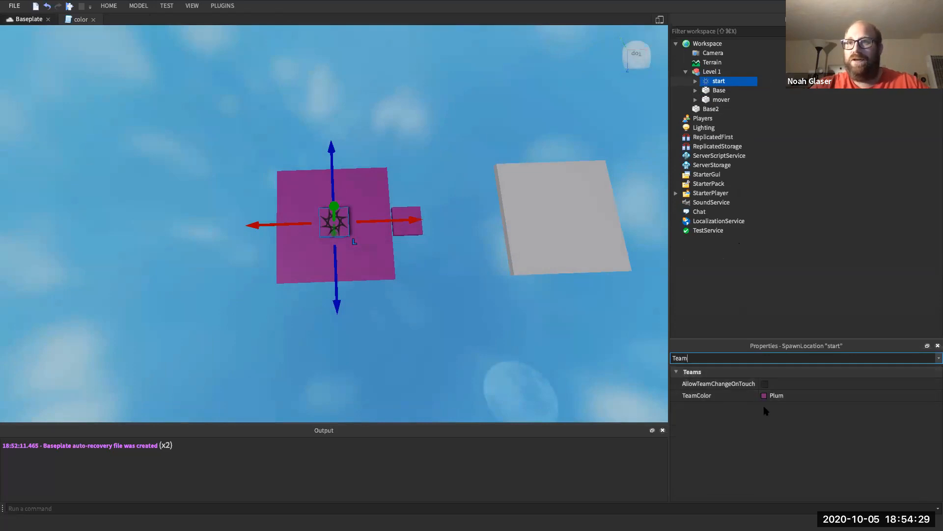
{"action": "key", "text": "BackSpace"}
{"action": "key", "text": "BackSpace"}
{"action": "key", "text": "BackSpace"}
{"action": "key", "text": "BackSpace"}
{"action": "scroll", "coordinate": [742, 441], "scroll_direction": "down", "scroll_amount": 5}
{"action": "scroll", "coordinate": [742, 441], "scroll_direction": "down", "scroll_amount": 5}
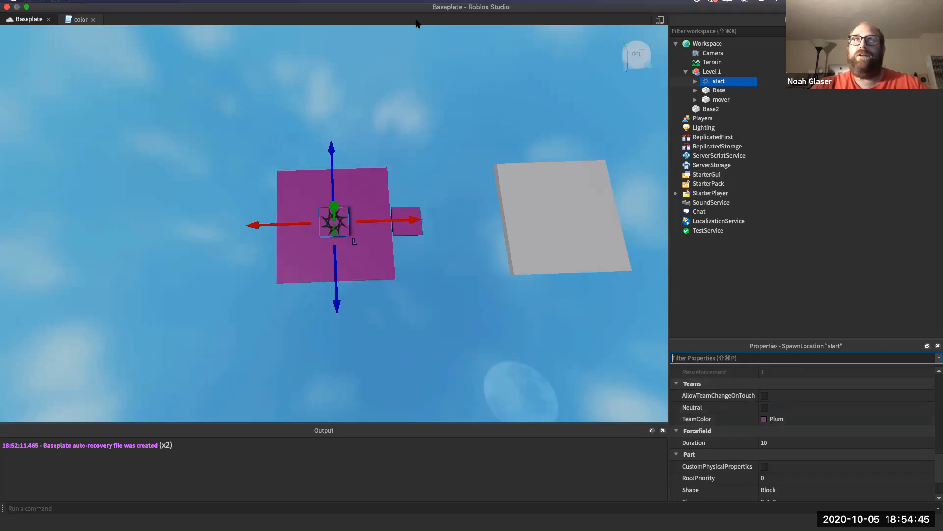
{"action": "left_click", "coordinate": [139, 6]}
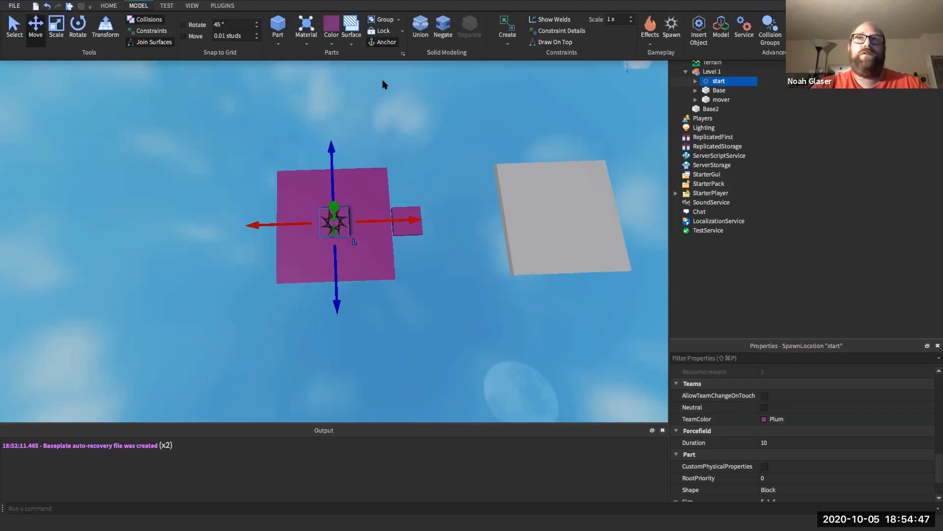
- Insert the Teams service into the game from Model > Service
{"action": "left_click", "coordinate": [745, 27]}
{"action": "left_click", "coordinate": [464, 209]}
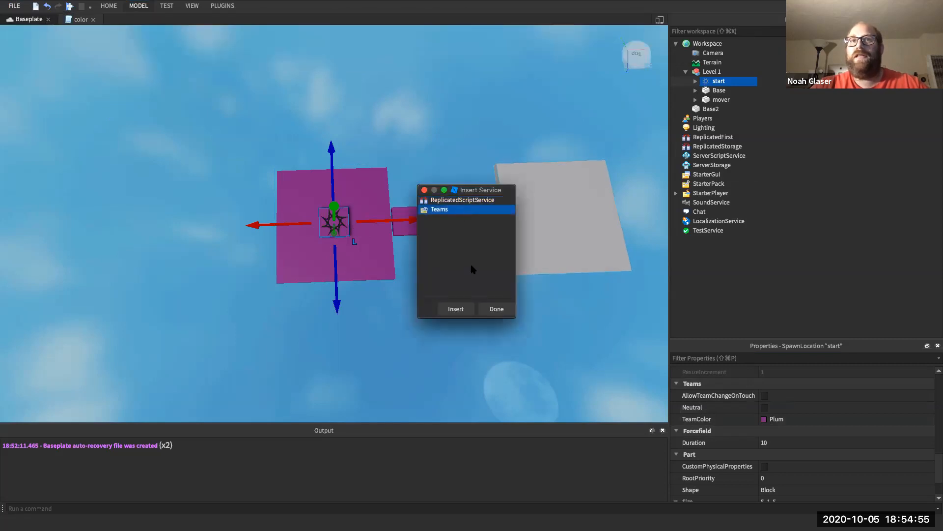
{"action": "left_click", "coordinate": [455, 309]}
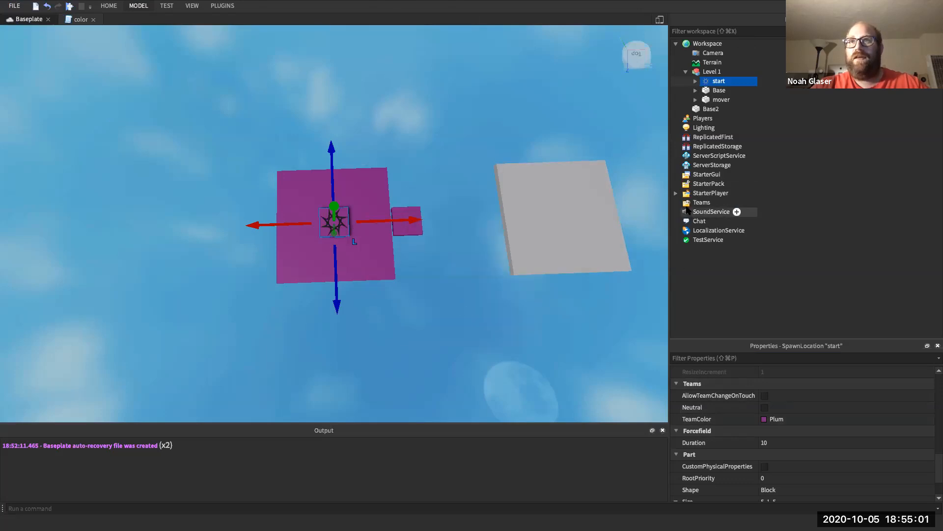
{"action": "left_click", "coordinate": [702, 204]}
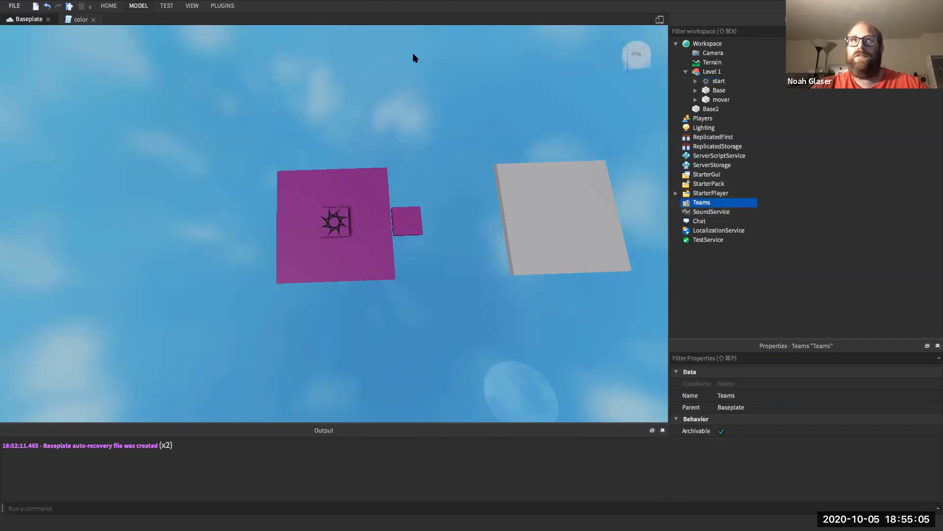
{"action": "left_click", "coordinate": [137, 7]}
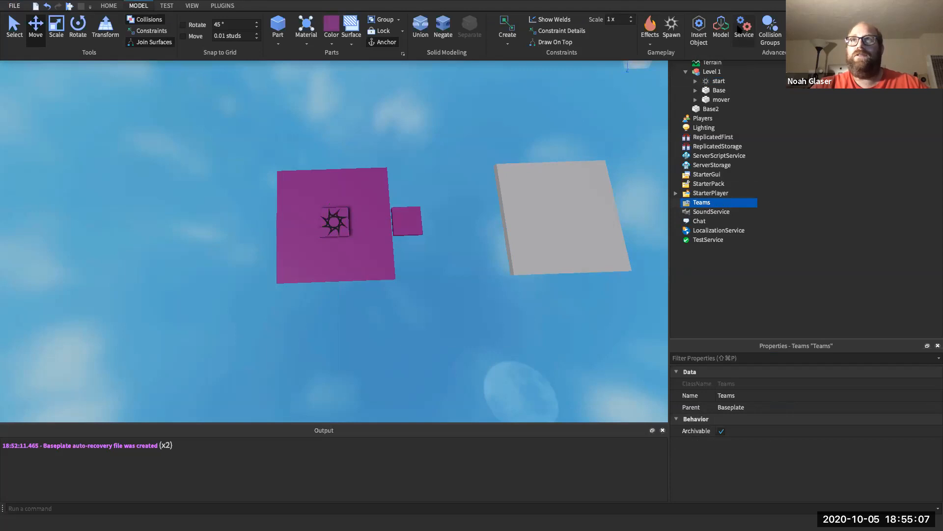
{"action": "left_click", "coordinate": [742, 27]}
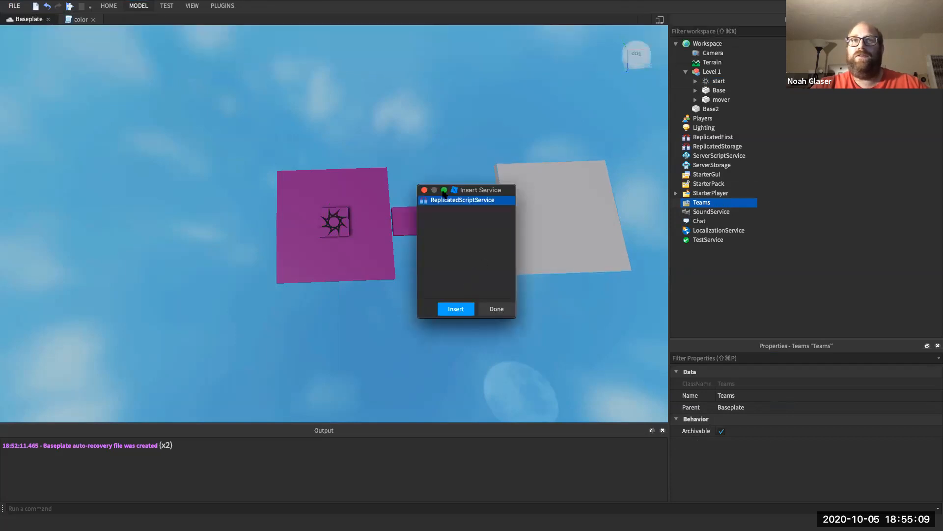
{"action": "left_click", "coordinate": [424, 190]}
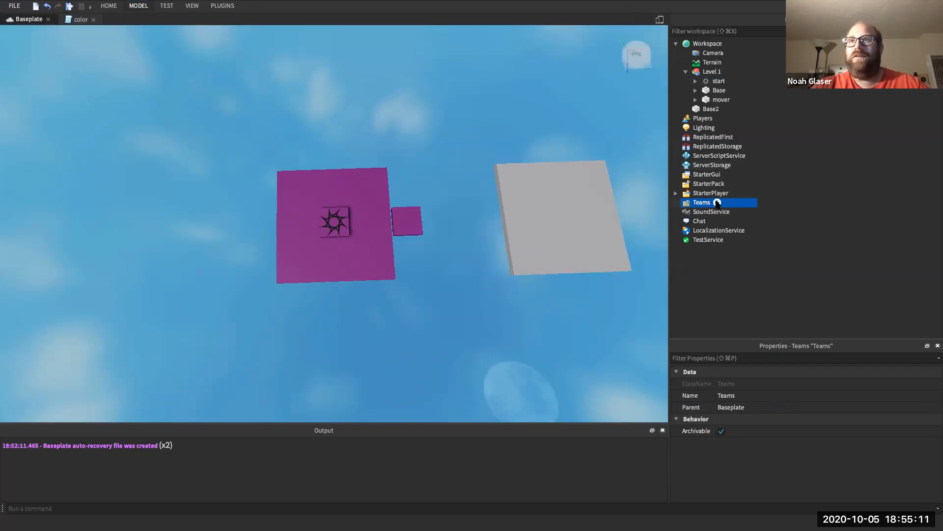
{"action": "left_click", "coordinate": [718, 203]}
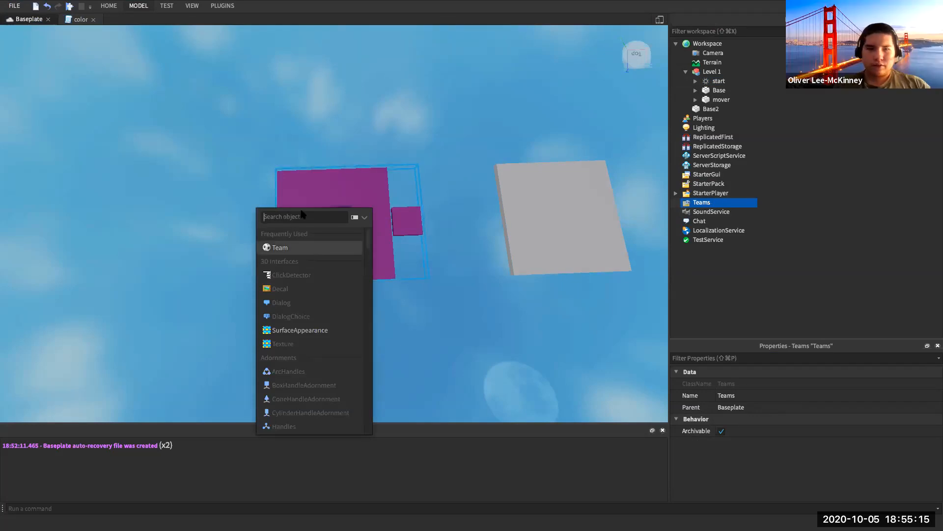
{"action": "left_click", "coordinate": [326, 199]}
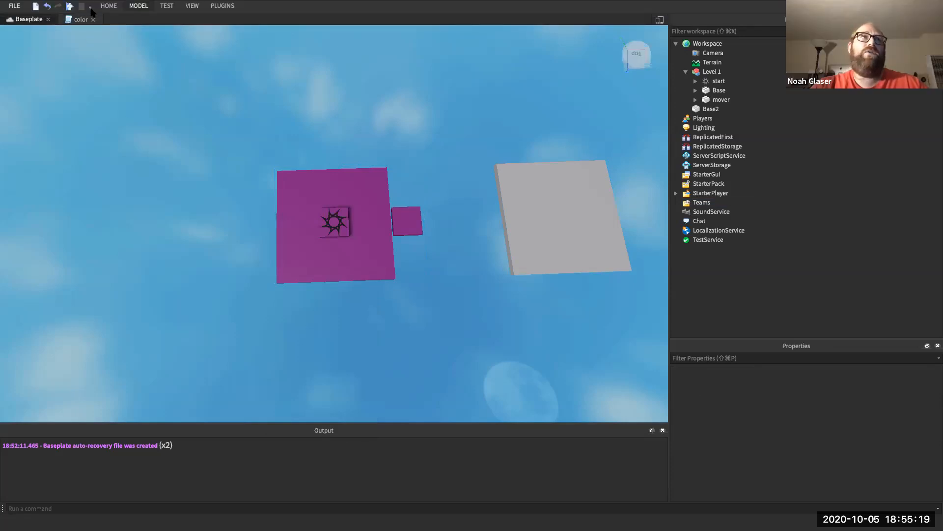
{"action": "left_click", "coordinate": [139, 6]}
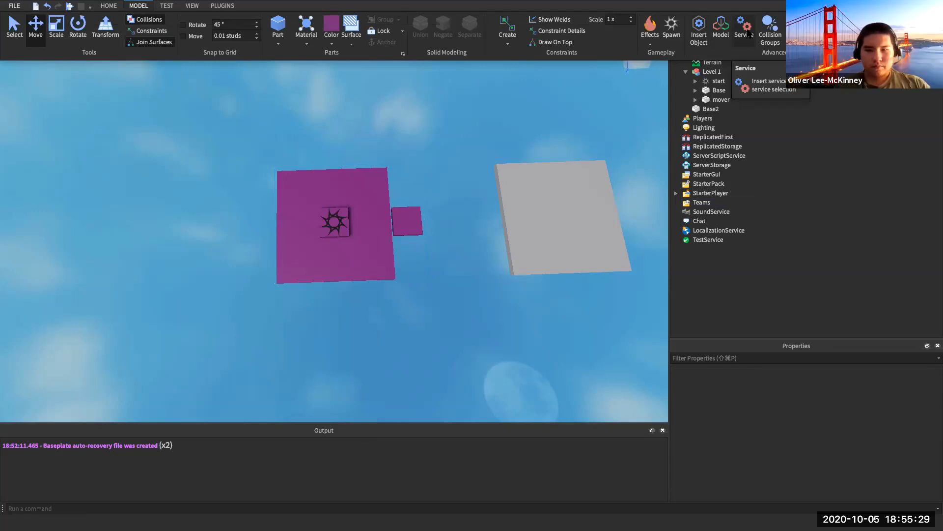
- Add a Team under Teams and rename it Level 1
{"action": "left_click", "coordinate": [717, 202]}
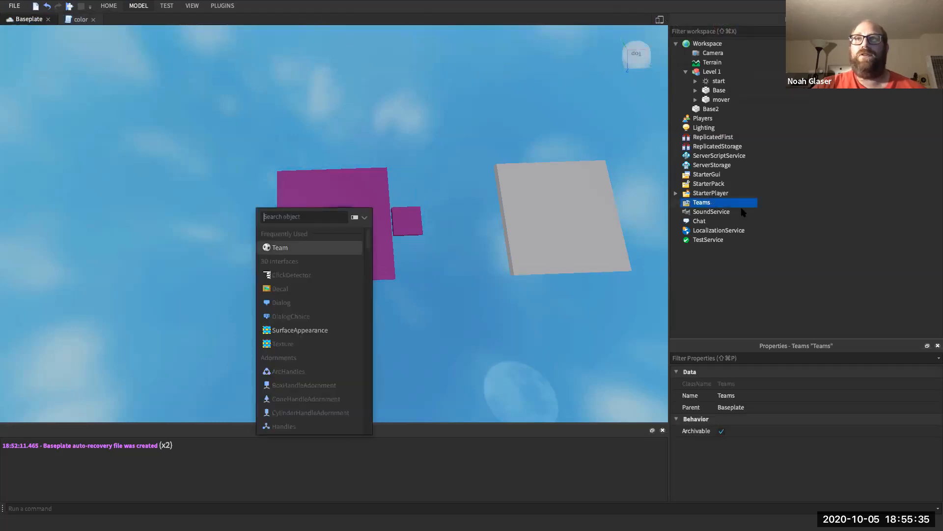
{"action": "left_click", "coordinate": [305, 247]}
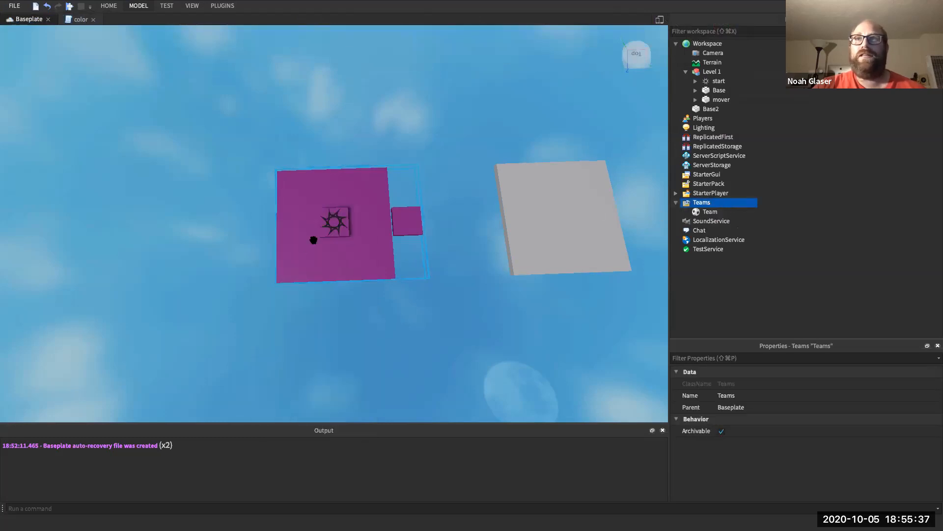
{"action": "right_click", "coordinate": [708, 215]}
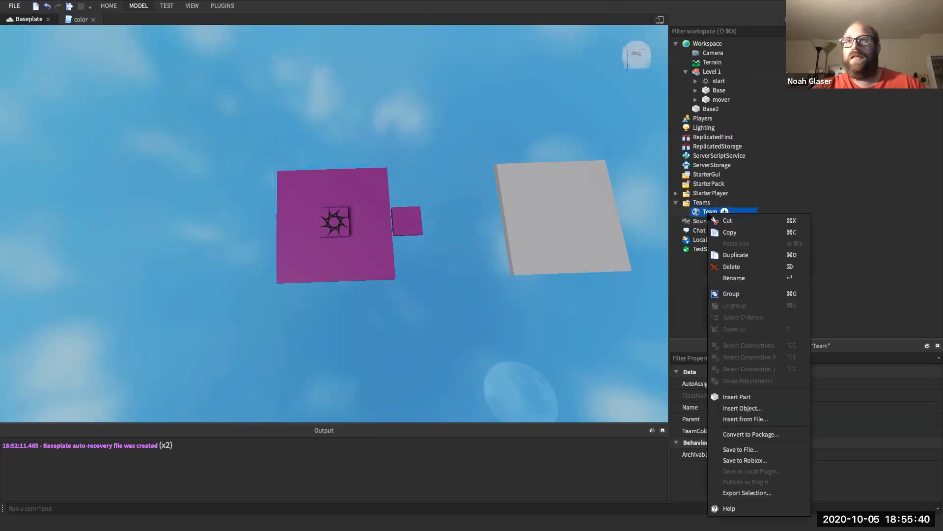
{"action": "left_click", "coordinate": [726, 275]}
{"action": "type", "text": "Level 1"}
{"action": "key", "text": "Return"}
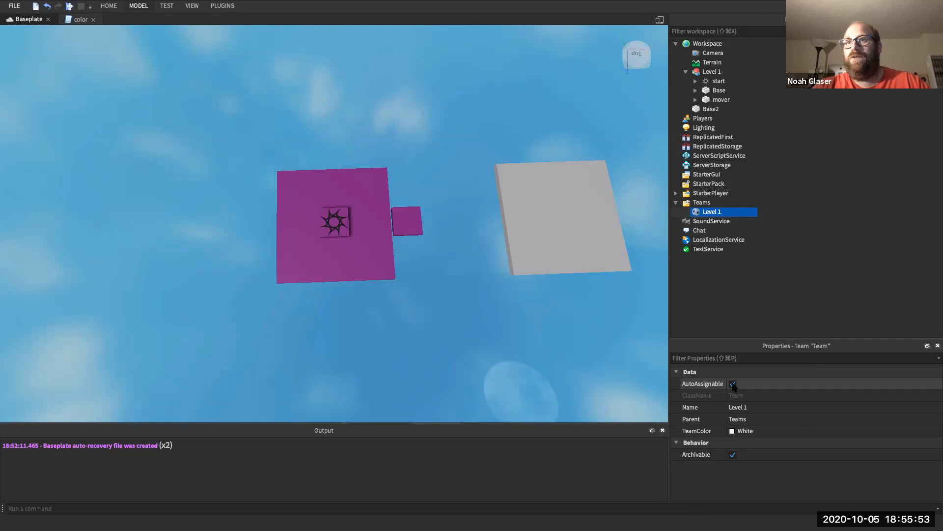
- Set the Level 1 team's TeamColor to Plum
{"action": "left_click", "coordinate": [736, 433]}
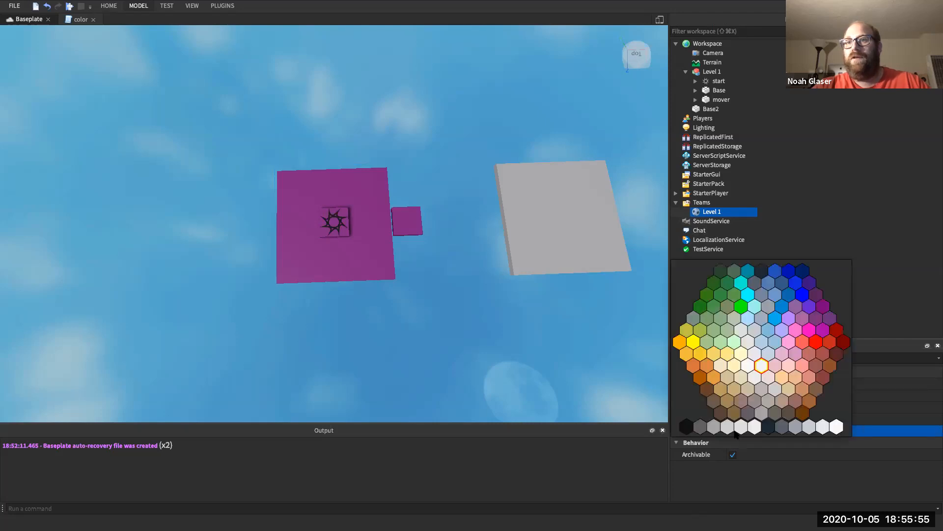
{"action": "left_click", "coordinate": [830, 319]}
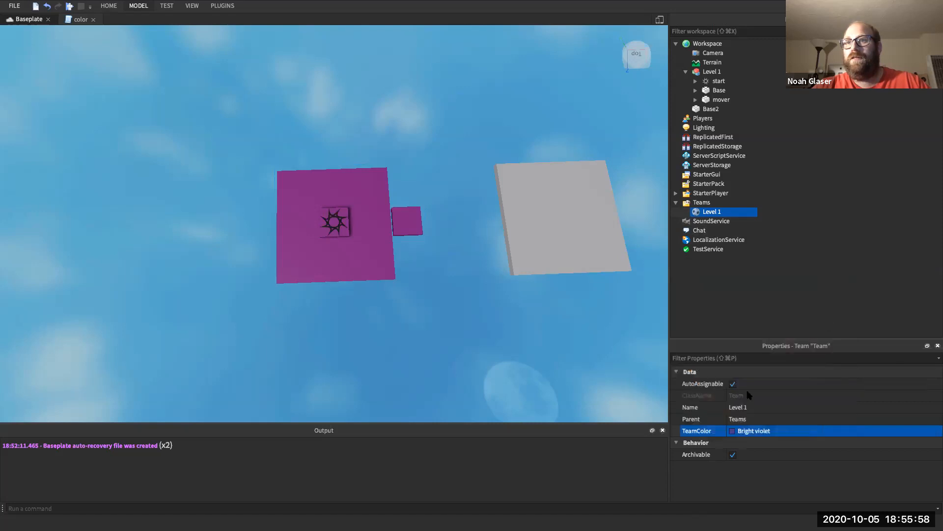
{"action": "left_click", "coordinate": [735, 432]}
{"action": "left_click", "coordinate": [818, 319]}
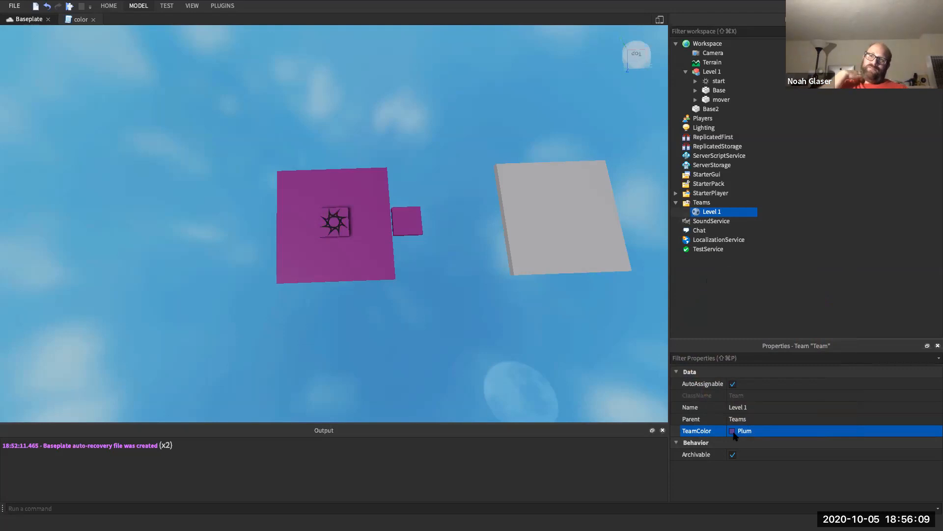
{"action": "left_click", "coordinate": [702, 211]}
{"action": "left_click", "coordinate": [695, 210]}
{"action": "left_click", "coordinate": [695, 214]}
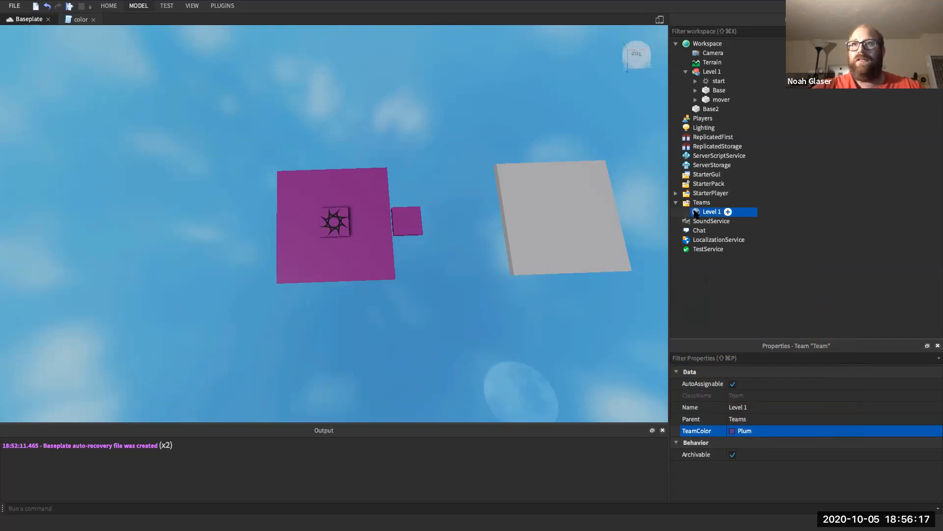
- Select the Level 1 team under Teams and duplicate it
{"action": "left_click", "coordinate": [701, 203]}
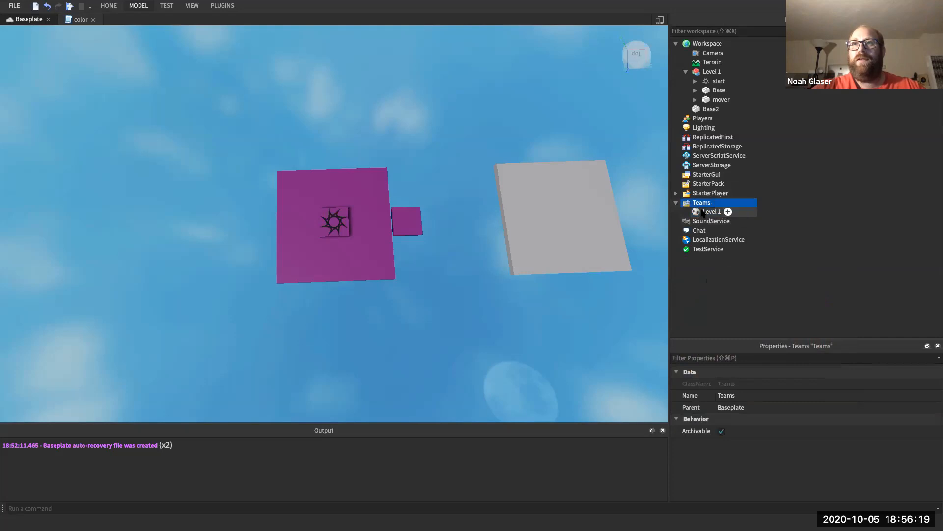
{"action": "key", "text": "Left"}
{"action": "key", "text": "Right"}
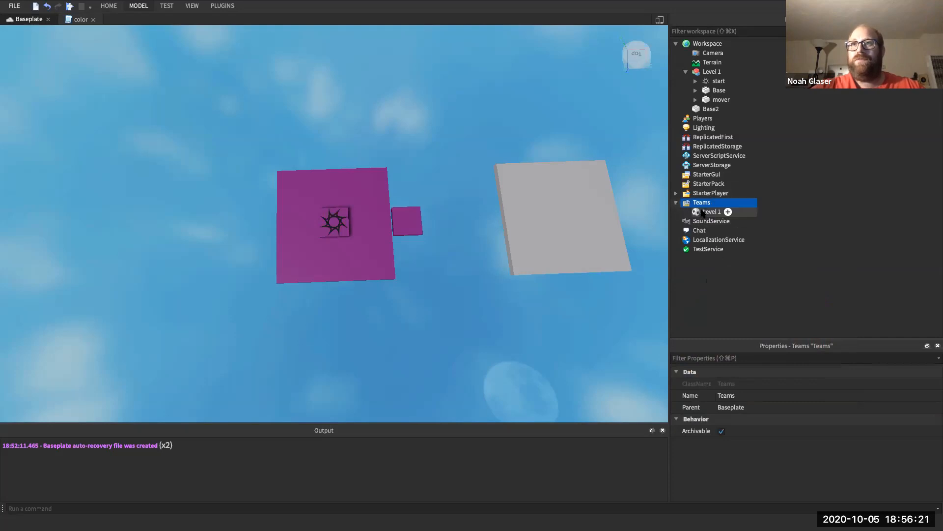
{"action": "key", "text": "Down"}
{"action": "key", "text": "super+d"}
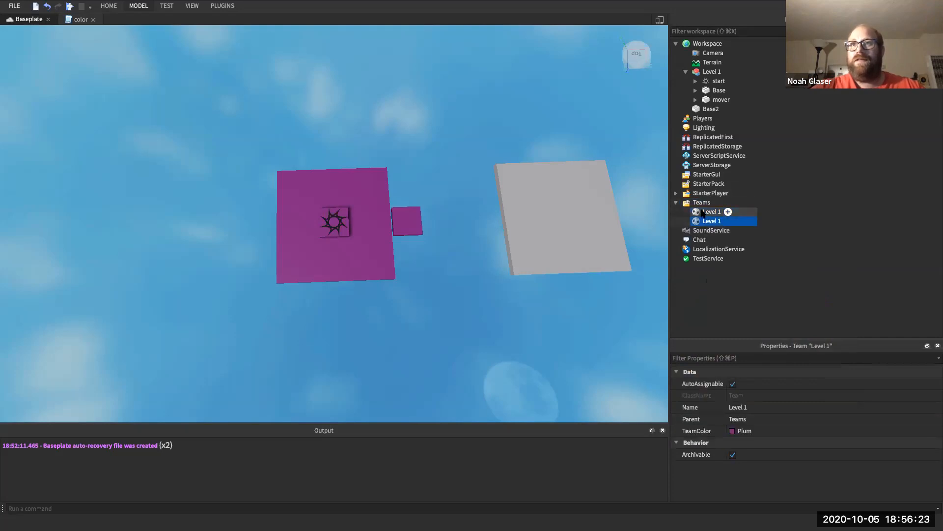
- Rename the copy Level 2, set its TeamColor to Deep orange, and turn off AutoAssignable
{"action": "right_click", "coordinate": [710, 221]}
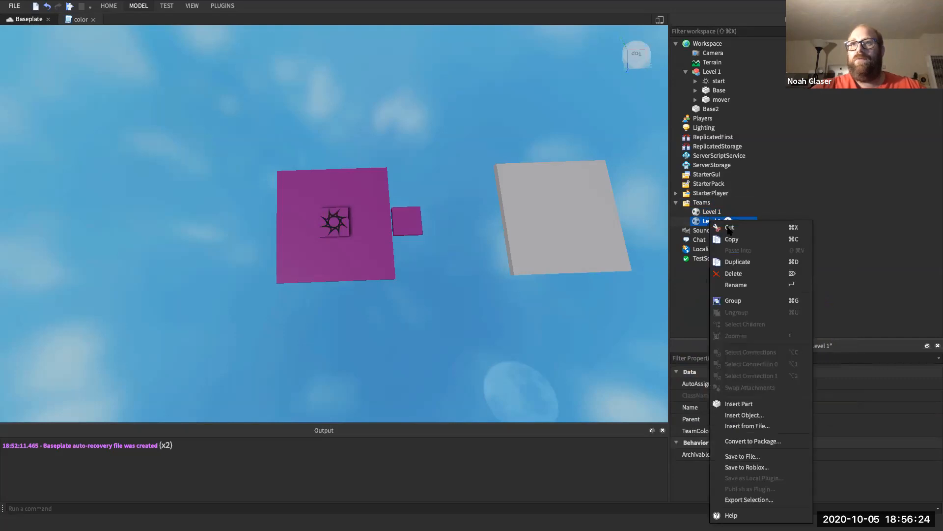
{"action": "left_click", "coordinate": [736, 285]}
{"action": "type", "text": "2"}
{"action": "key", "text": "Return"}
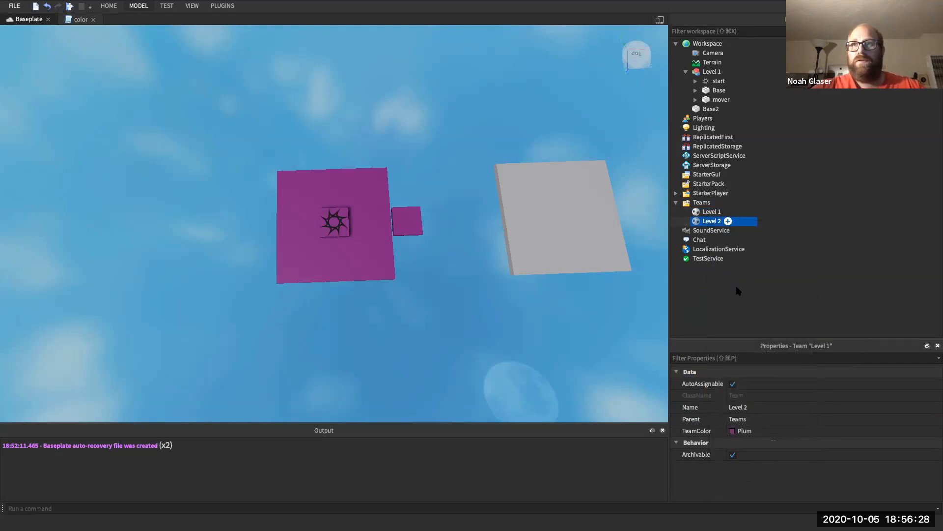
{"action": "left_click", "coordinate": [737, 430]}
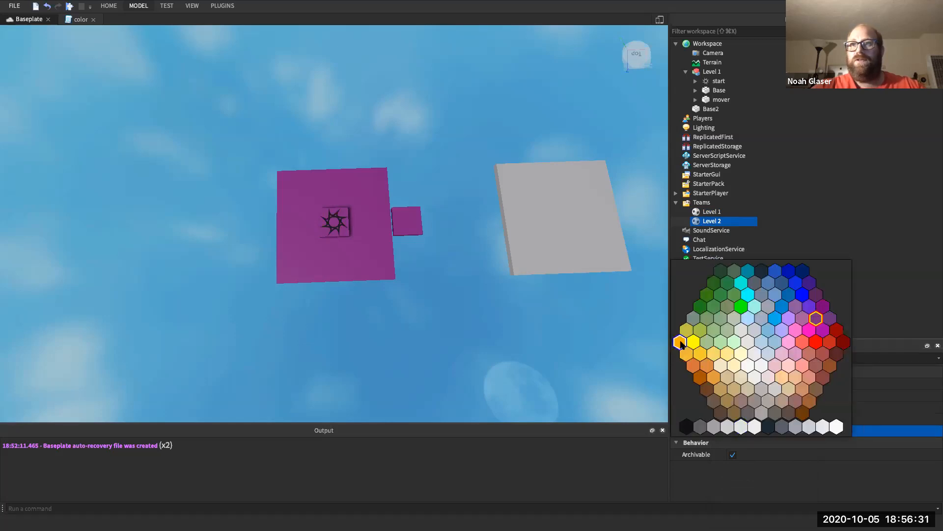
{"action": "left_click", "coordinate": [681, 342]}
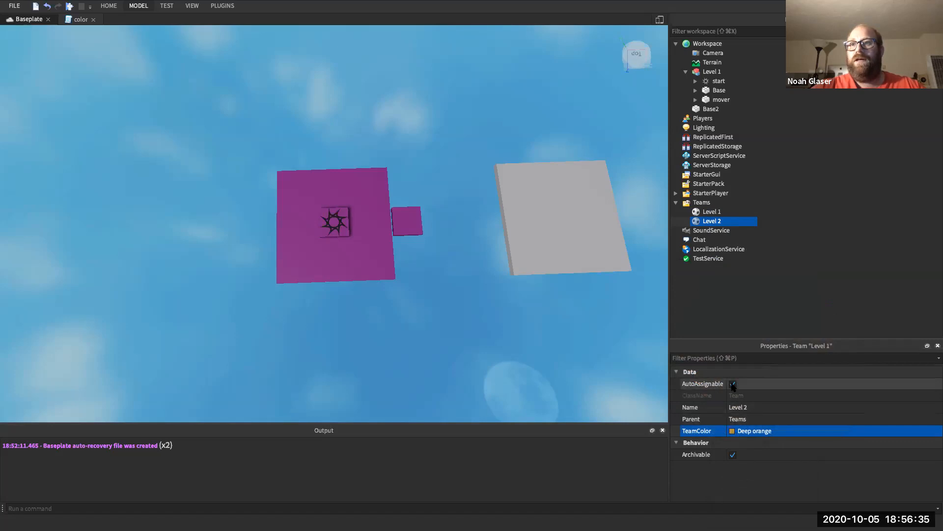
{"action": "left_click", "coordinate": [733, 384]}
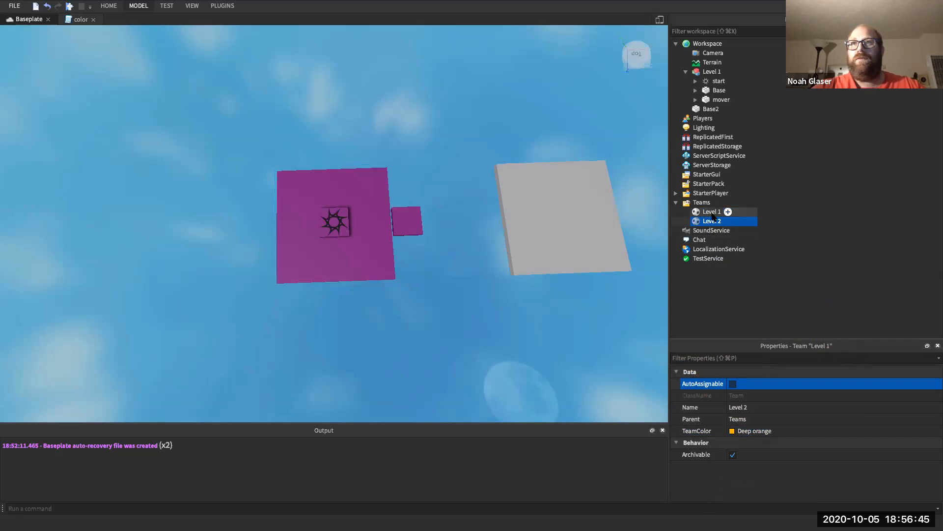
{"action": "left_click", "coordinate": [686, 71]}
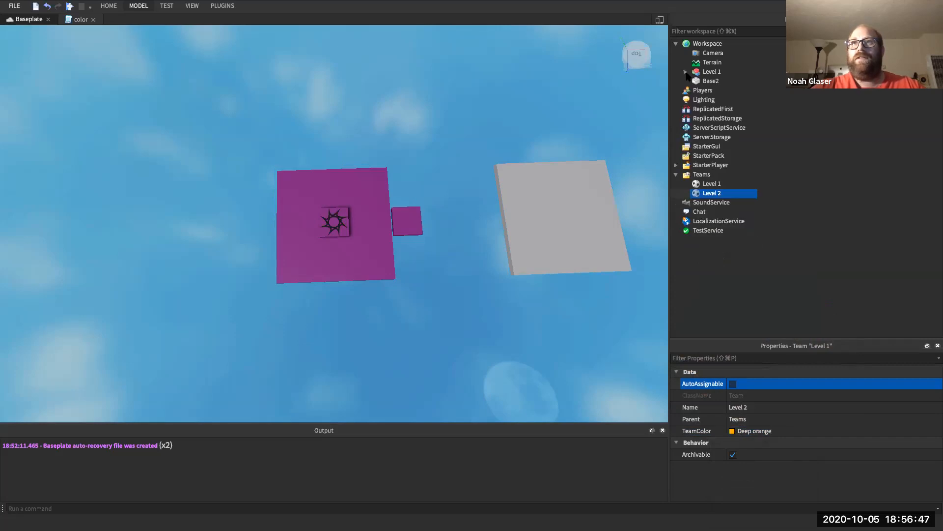
- Insert a new spawn point and centre it on the grey Base2 platform
{"action": "left_click", "coordinate": [712, 71]}
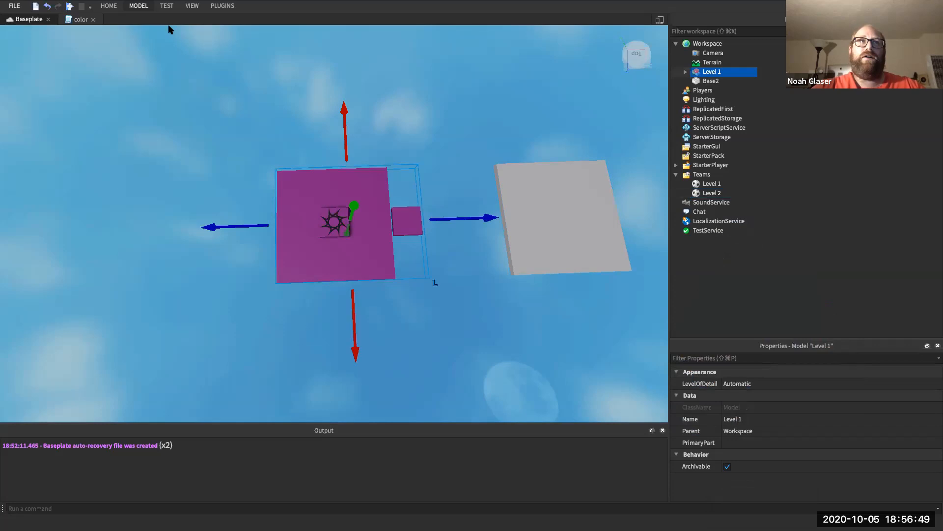
{"action": "left_click", "coordinate": [138, 6]}
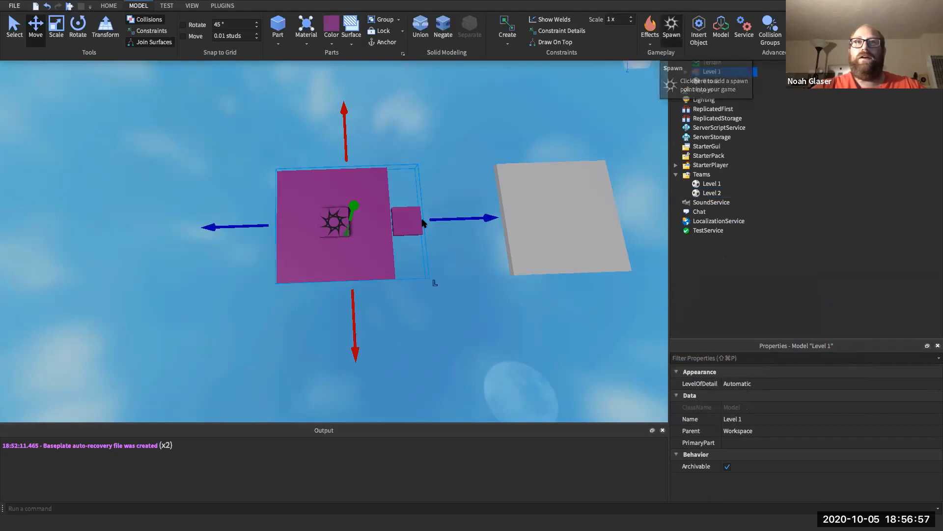
{"action": "left_click", "coordinate": [672, 25]}
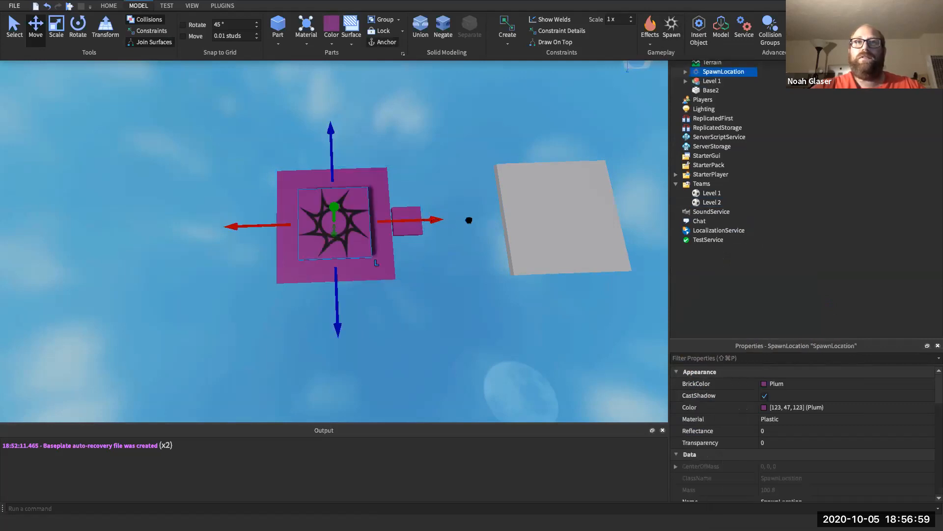
{"action": "left_click_drag", "start_coordinate": [435, 219], "coordinate": [663, 209]}
{"action": "left_click", "coordinate": [712, 203]}
{"action": "left_click", "coordinate": [580, 213]}
{"action": "left_click", "coordinate": [711, 202]}
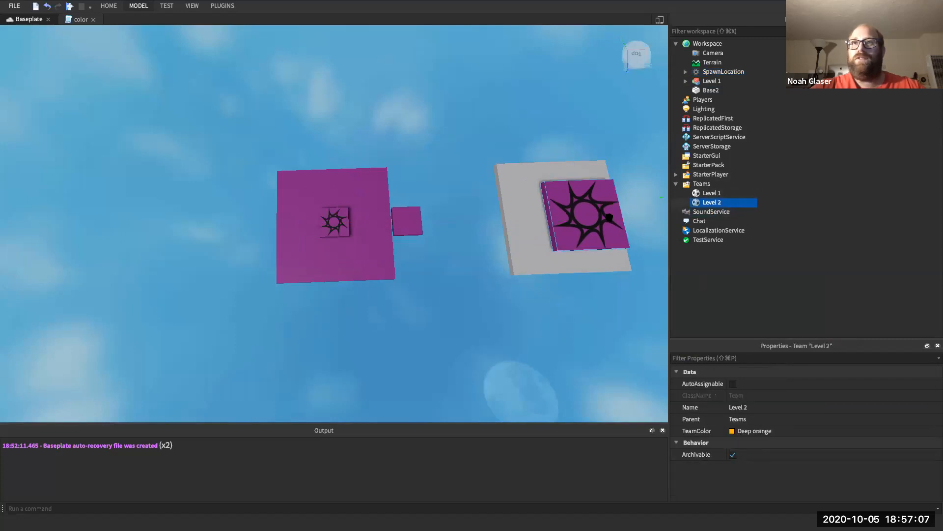
{"action": "left_click", "coordinate": [576, 221]}
{"action": "left_click_drag", "start_coordinate": [575, 221], "coordinate": [520, 222]}
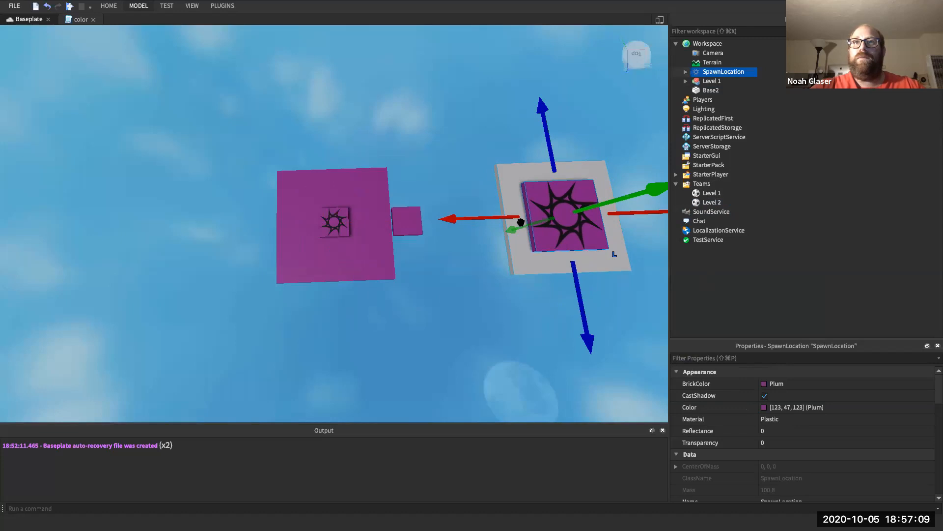
- Make the spawn Deep orange, enable AllowTeamChangeOnTouch, disable Neutral, set TeamColor Deep orange
{"action": "left_click", "coordinate": [767, 387]}
{"action": "left_click", "coordinate": [680, 275]}
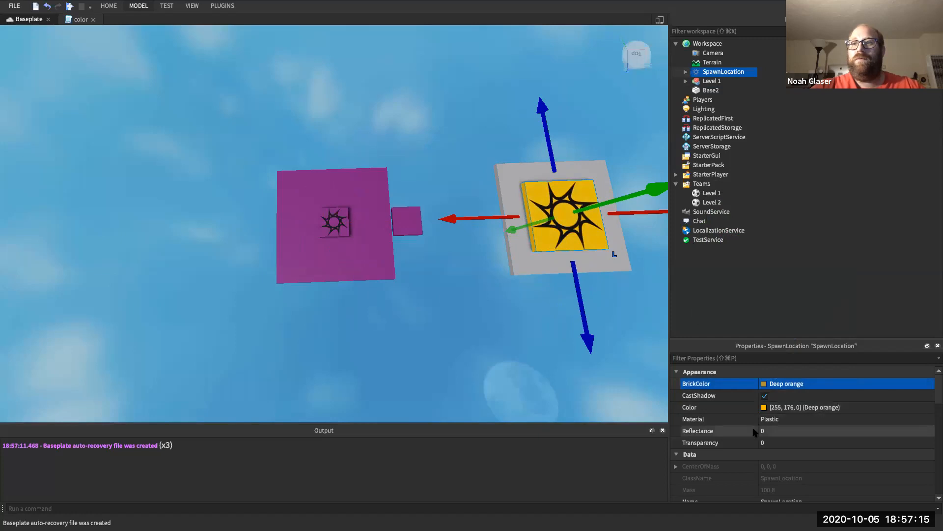
{"action": "left_click", "coordinate": [746, 359]}
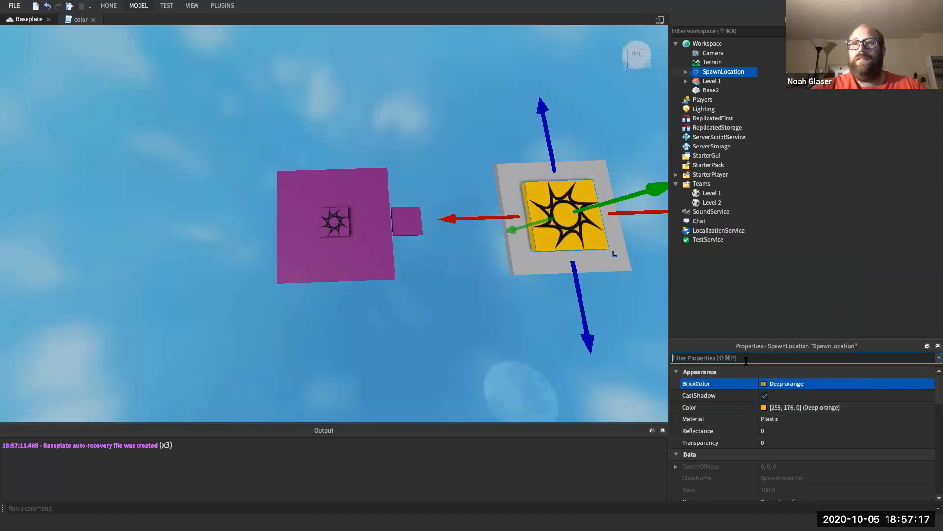
{"action": "type", "text": "Tea"}
{"action": "key", "text": "BackSpace"}
{"action": "key", "text": "BackSpace"}
{"action": "key", "text": "BackSpace"}
{"action": "scroll", "coordinate": [732, 412], "scroll_direction": "down", "scroll_amount": 3}
{"action": "scroll", "coordinate": [732, 413], "scroll_direction": "down", "scroll_amount": 6}
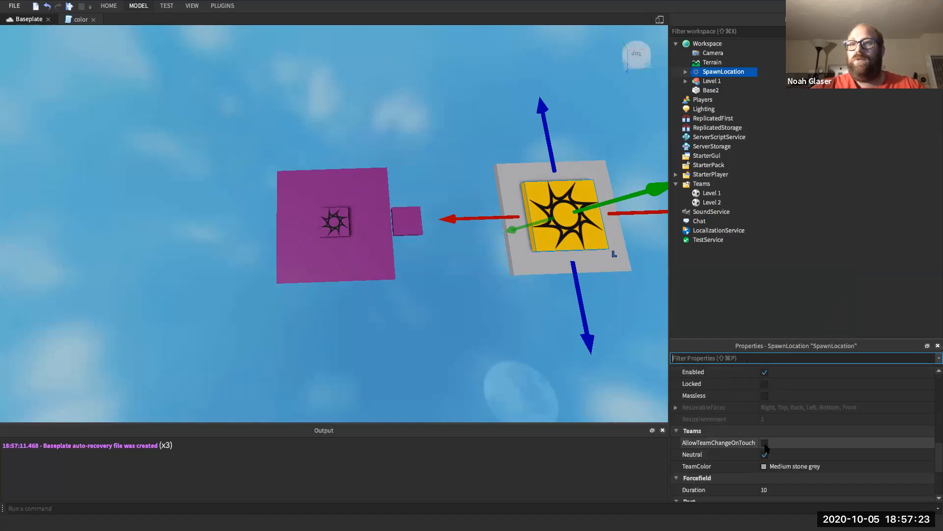
{"action": "left_click", "coordinate": [765, 442]}
{"action": "left_click", "coordinate": [765, 454]}
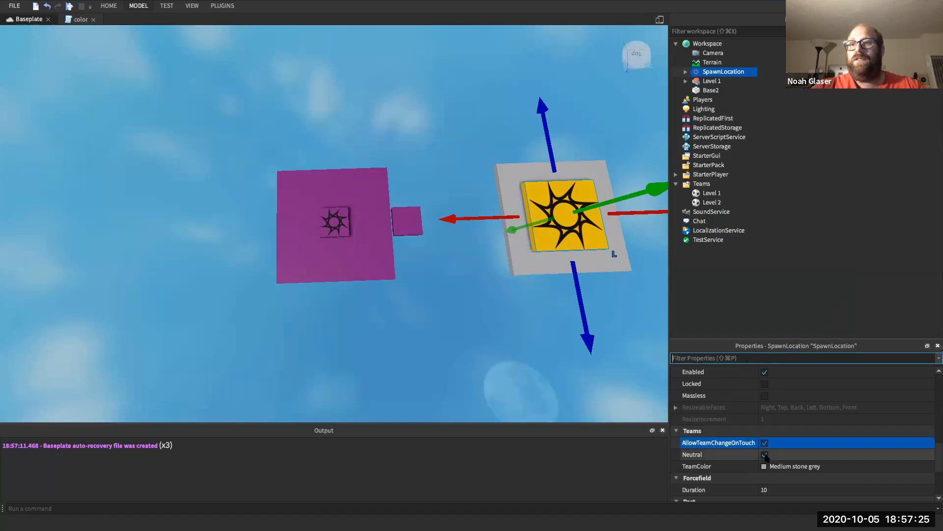
{"action": "left_click", "coordinate": [768, 466]}
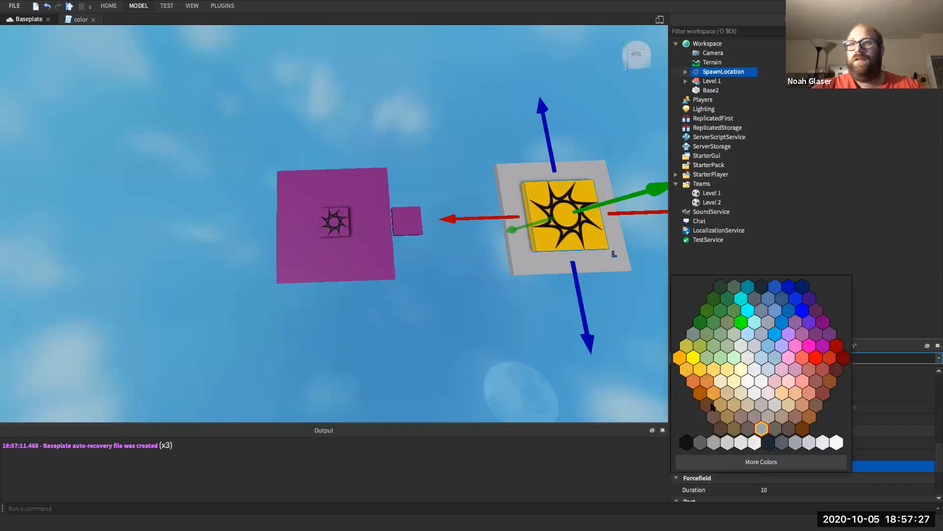
{"action": "left_click", "coordinate": [680, 358]}
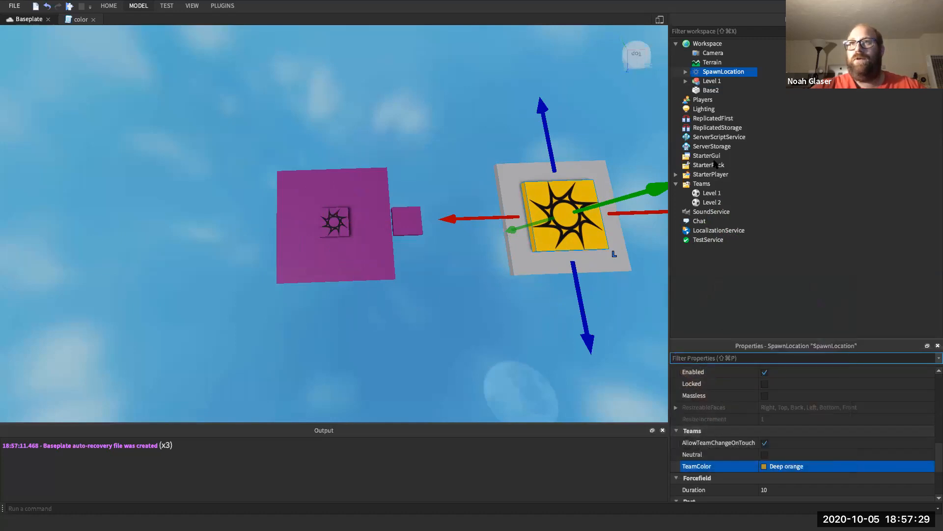
- Review the Players service and the grey Base2 platform's properties
{"action": "left_click", "coordinate": [701, 99]}
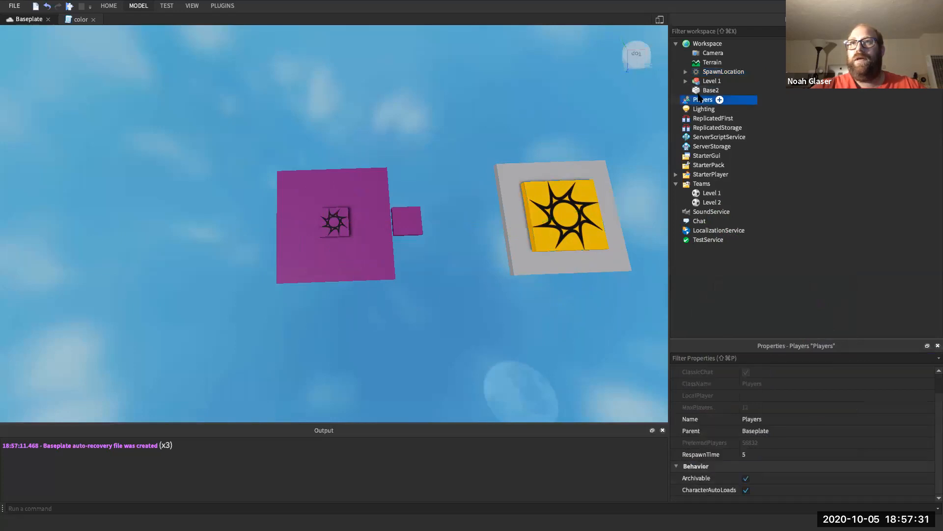
{"action": "type", "text": "co"}
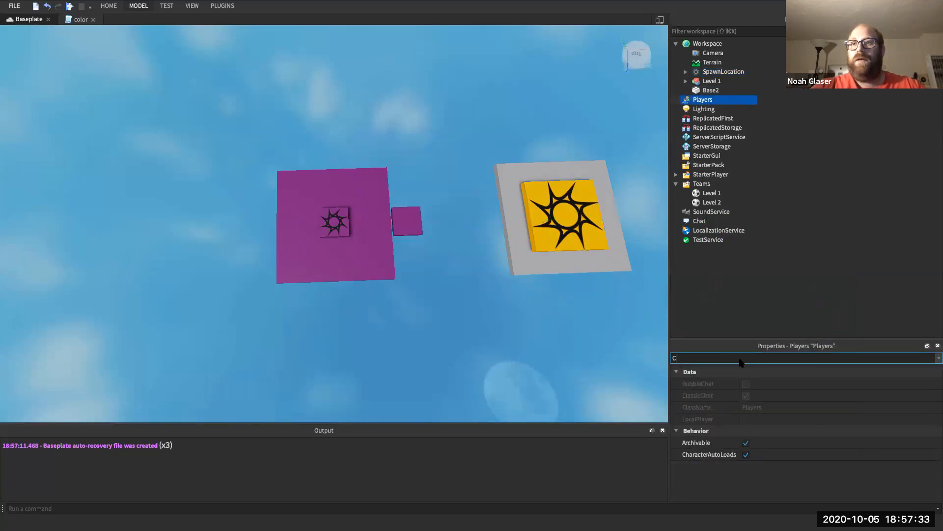
{"action": "key", "text": "BackSpace"}
{"action": "key", "text": "BackSpace"}
{"action": "key", "text": "BackSpace"}
{"action": "key", "text": "BackSpace"}
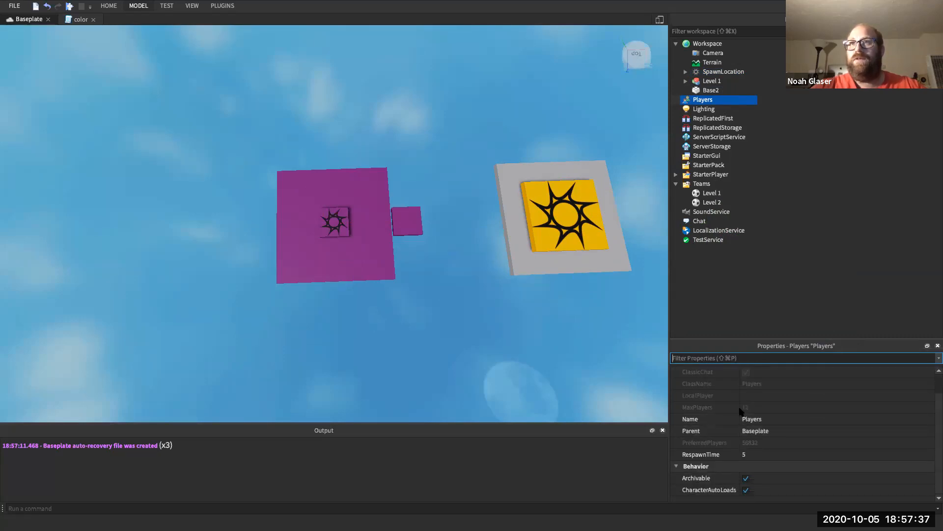
{"action": "left_click", "coordinate": [711, 90]}
{"action": "scroll", "coordinate": [762, 457], "scroll_direction": "down", "scroll_amount": 1}
{"action": "scroll", "coordinate": [761, 460], "scroll_direction": "down", "scroll_amount": 3}
{"action": "scroll", "coordinate": [761, 461], "scroll_direction": "up", "scroll_amount": 4}
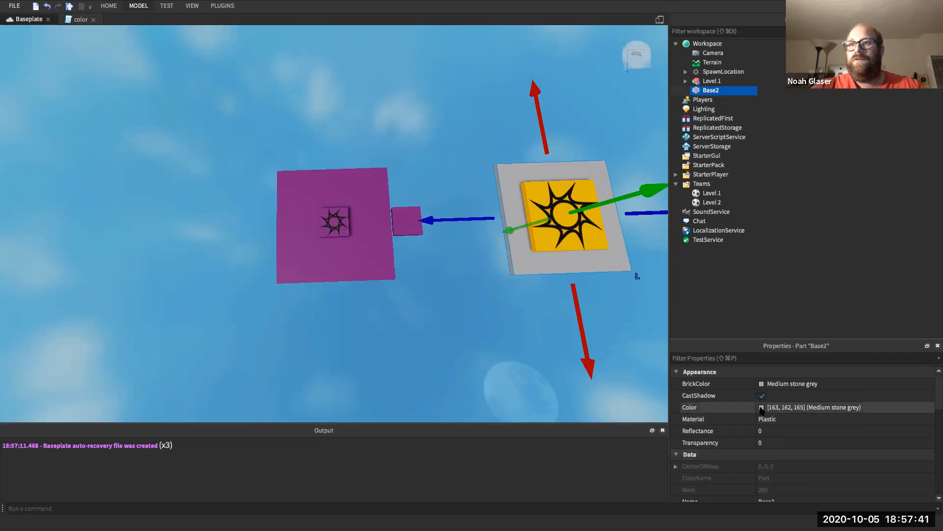
- Pin the Model tab's modelling tools so they stay permanently shown
{"action": "left_click", "coordinate": [744, 409]}
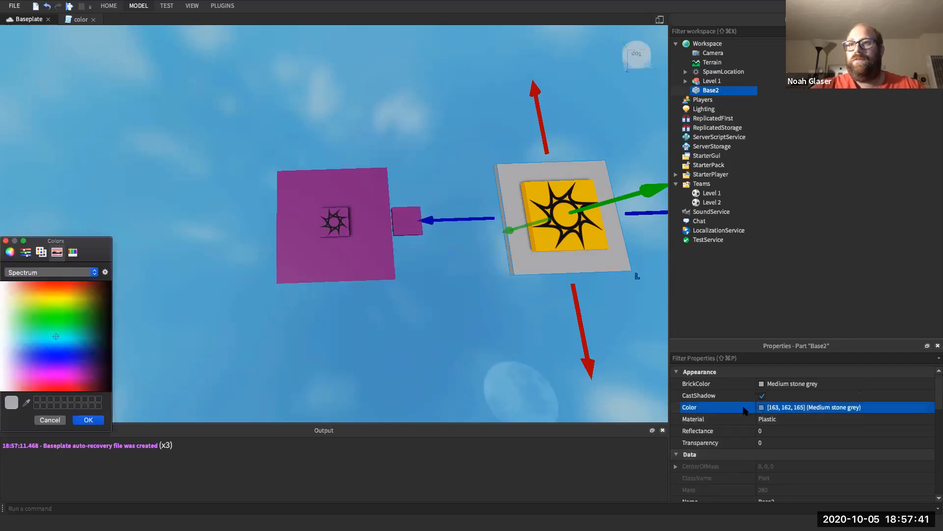
{"action": "left_click", "coordinate": [6, 241]}
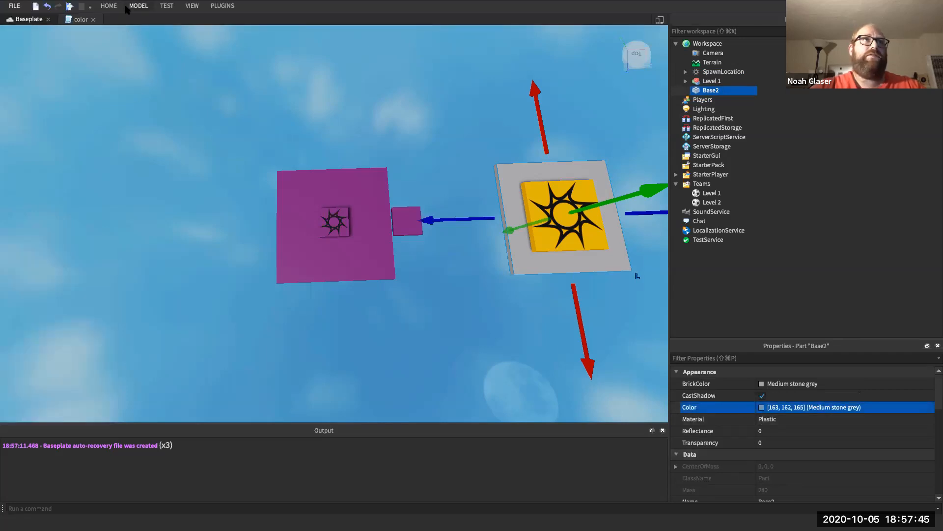
{"action": "left_click", "coordinate": [136, 6]}
{"action": "left_click", "coordinate": [331, 43]}
{"action": "left_click", "coordinate": [331, 43]}
{"action": "left_click", "coordinate": [331, 42]}
{"action": "left_click", "coordinate": [331, 43]}
{"action": "left_click", "coordinate": [330, 42]}
{"action": "left_click", "coordinate": [339, 125]}
{"action": "left_click_drag", "start_coordinate": [341, 61], "coordinate": [349, 24]}
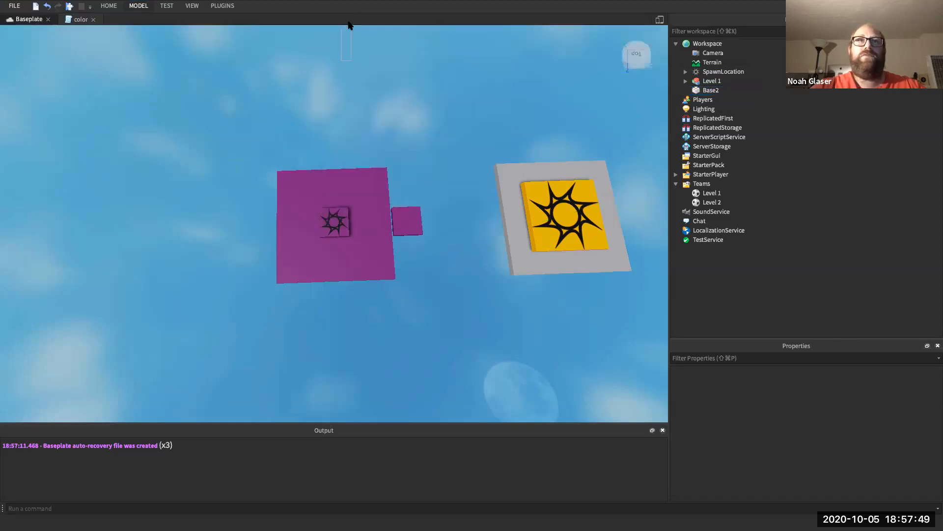
{"action": "double_click", "coordinate": [146, 6]}
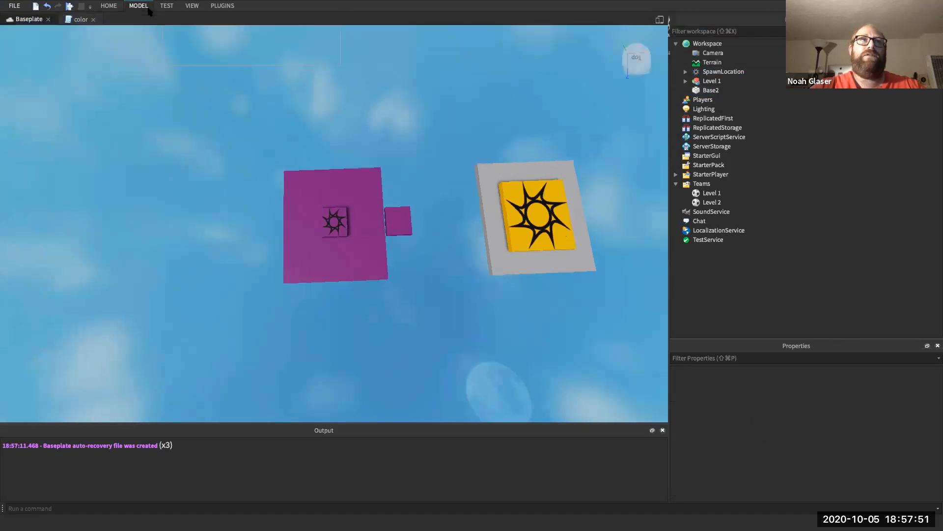
- Browse the Model tab's colour palette and set the paint colour to orange
{"action": "left_click", "coordinate": [337, 41]}
{"action": "left_click", "coordinate": [328, 31]}
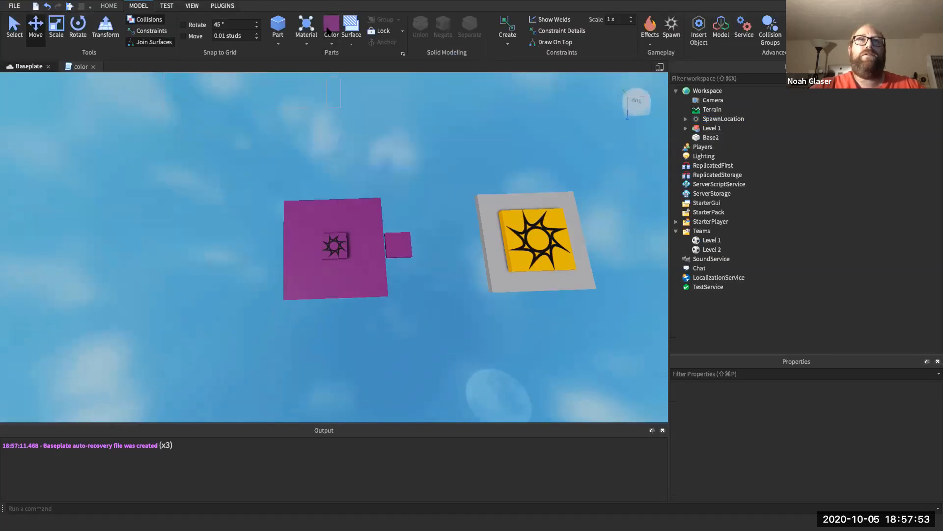
{"action": "left_click", "coordinate": [327, 30]}
{"action": "left_click", "coordinate": [332, 98]}
{"action": "left_click", "coordinate": [332, 42]}
{"action": "left_click", "coordinate": [338, 47]}
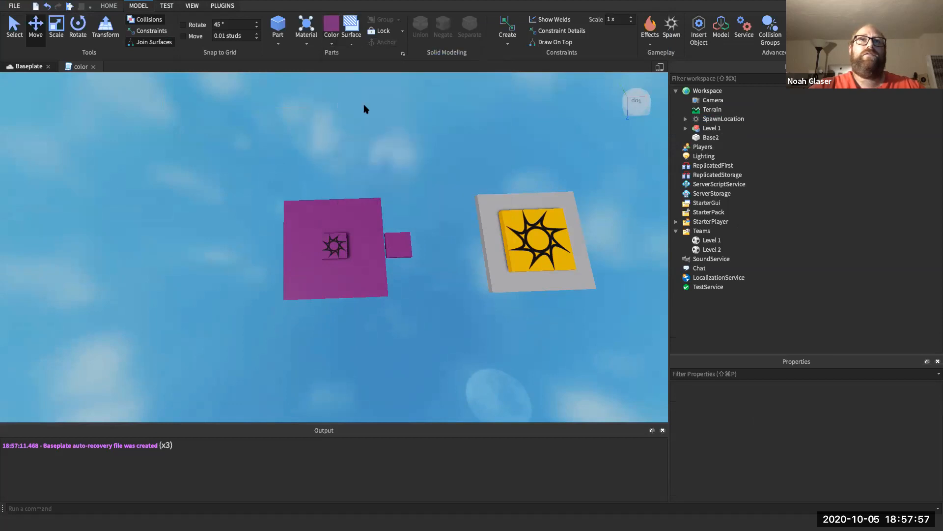
{"action": "left_click", "coordinate": [328, 37]}
{"action": "left_click", "coordinate": [331, 126]}
{"action": "left_click", "coordinate": [333, 44]}
{"action": "left_click", "coordinate": [329, 45]}
{"action": "left_click", "coordinate": [332, 37]}
{"action": "left_click", "coordinate": [344, 100]}
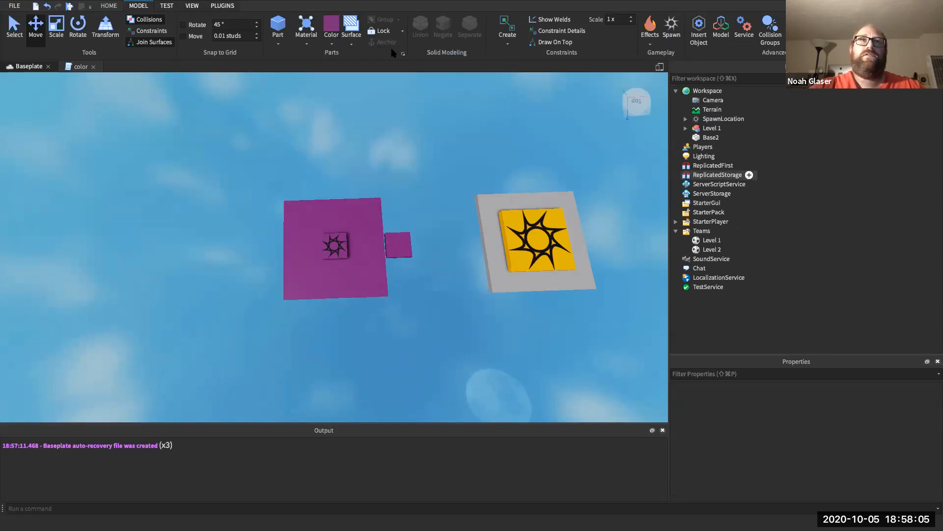
{"action": "left_click", "coordinate": [334, 40]}
{"action": "left_click", "coordinate": [332, 42]}
{"action": "left_click", "coordinate": [332, 43]}
{"action": "left_click", "coordinate": [337, 96]}
{"action": "left_click", "coordinate": [334, 48]}
{"action": "left_click", "coordinate": [332, 130]}
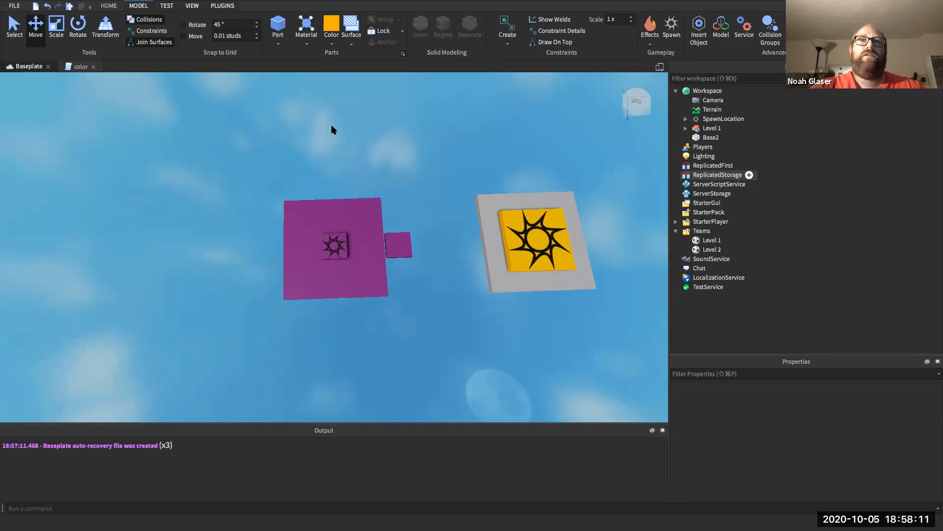
- Select Base2 and rearrange the Explorer and Properties docks, floating the object tree
{"action": "left_click", "coordinate": [711, 137]}
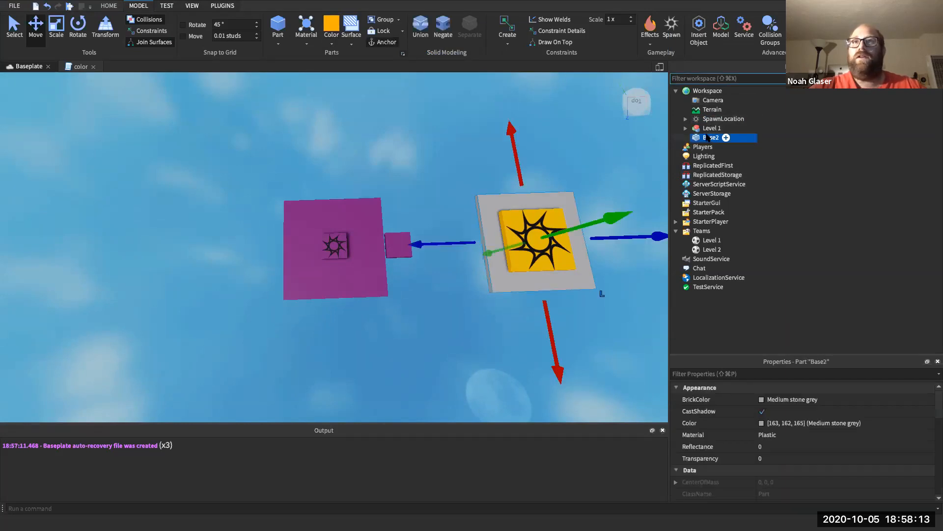
{"action": "left_click", "coordinate": [338, 41]}
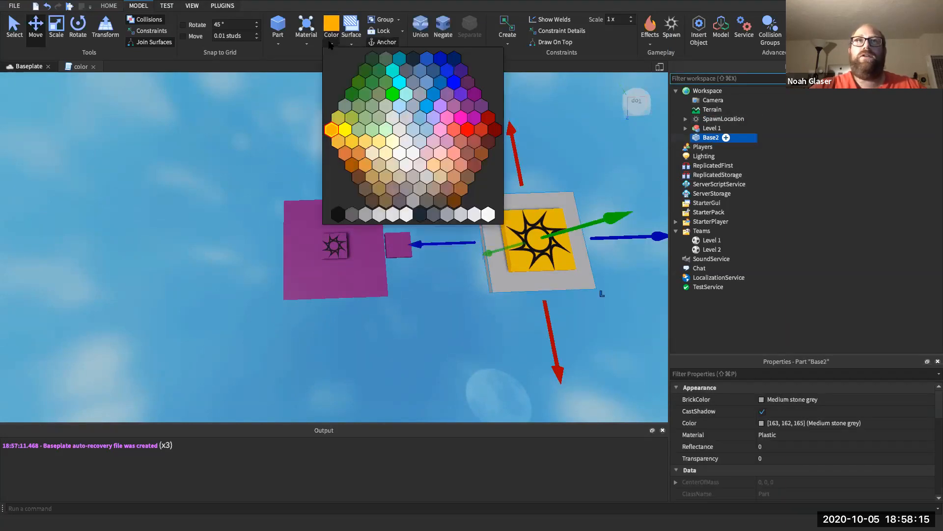
{"action": "left_click_drag", "start_coordinate": [772, 361], "coordinate": [773, 317]}
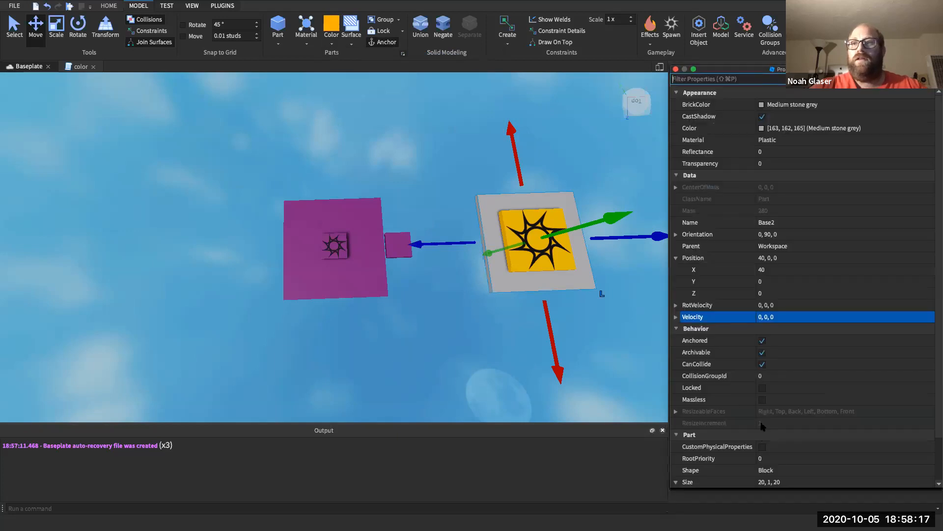
{"action": "left_click", "coordinate": [914, 104]}
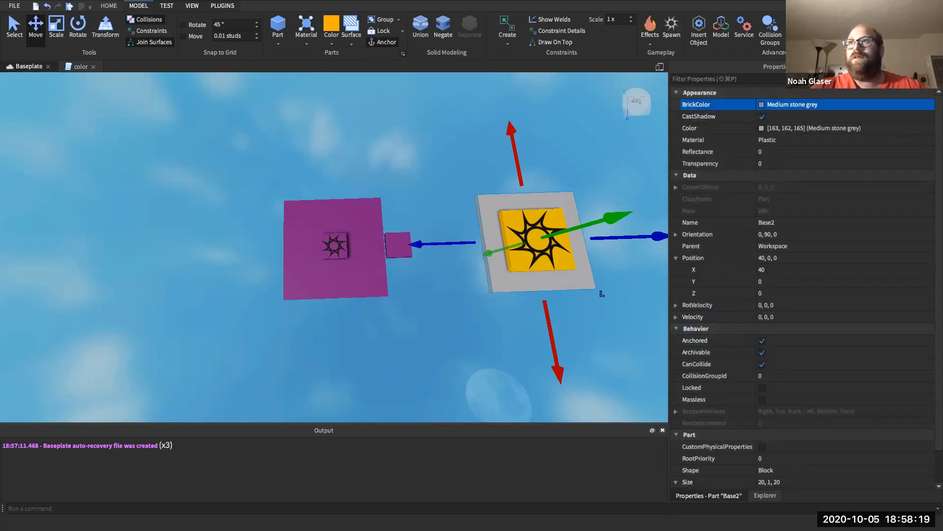
{"action": "left_click", "coordinate": [928, 66]}
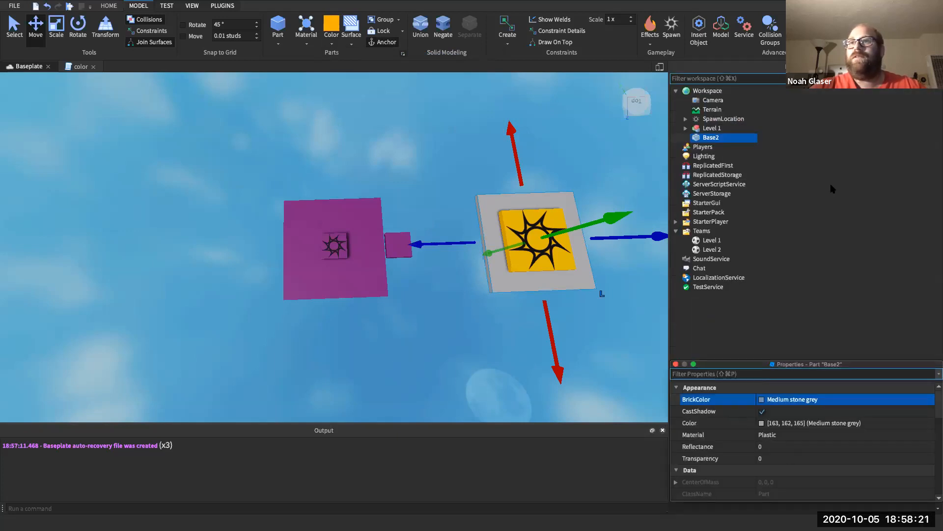
{"action": "left_click_drag", "start_coordinate": [734, 363], "coordinate": [706, 395]}
{"action": "left_click_drag", "start_coordinate": [733, 366], "coordinate": [728, 81]}
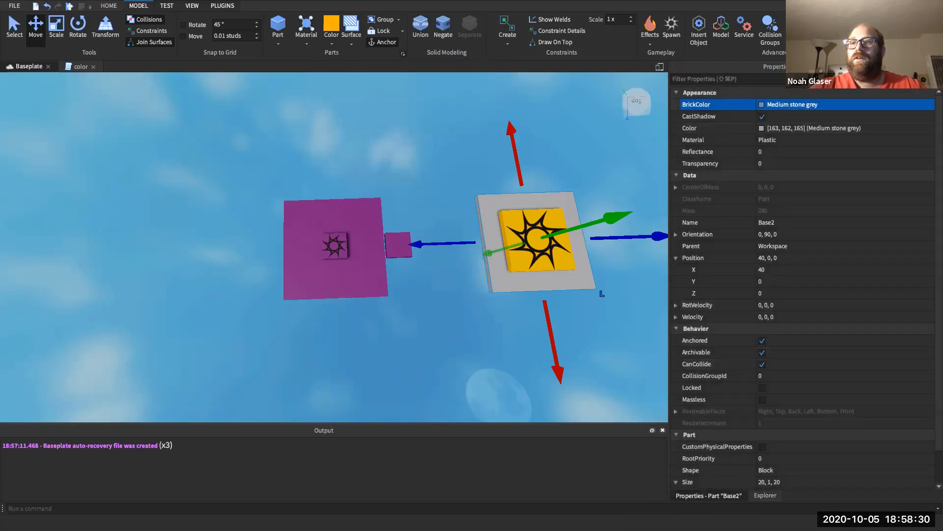
{"action": "left_click", "coordinate": [765, 495]}
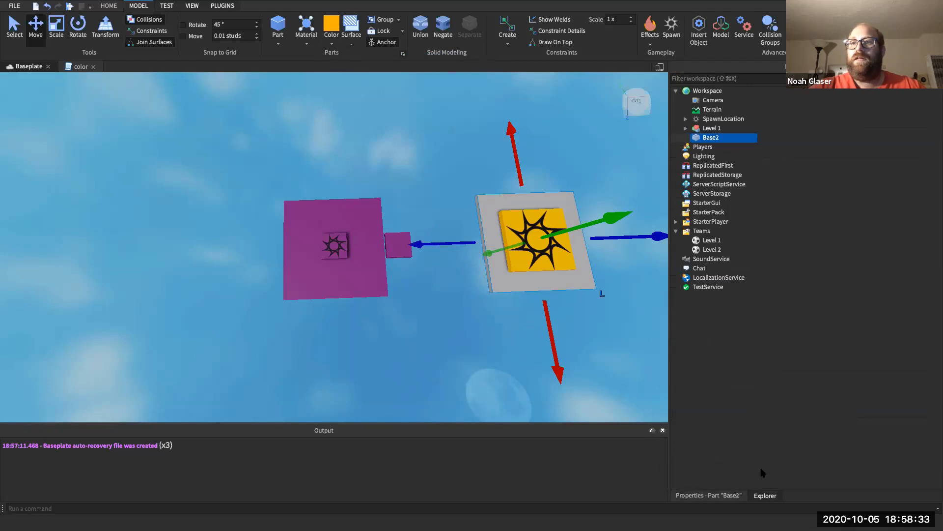
{"action": "left_click_drag", "start_coordinate": [764, 492], "coordinate": [671, 390]}
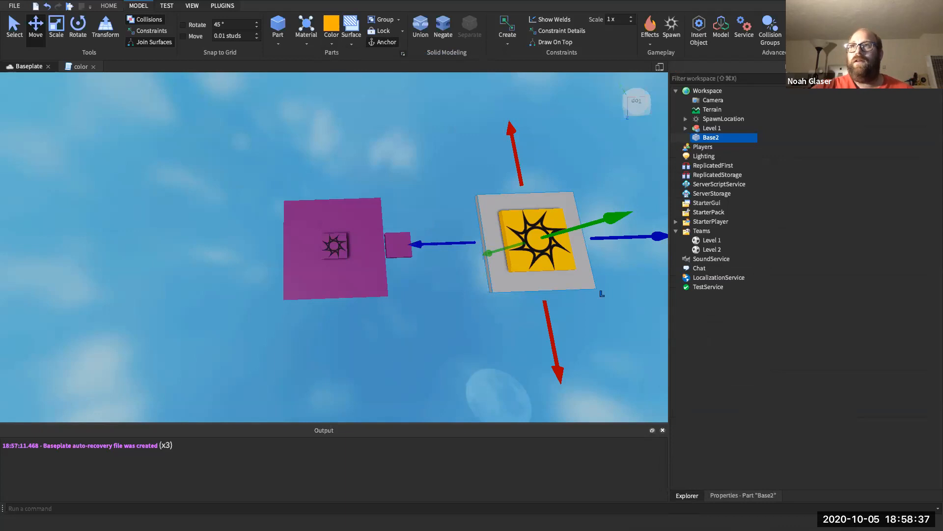
{"action": "left_click", "coordinate": [927, 66]}
{"action": "left_click_drag", "start_coordinate": [811, 56], "coordinate": [864, 96]}
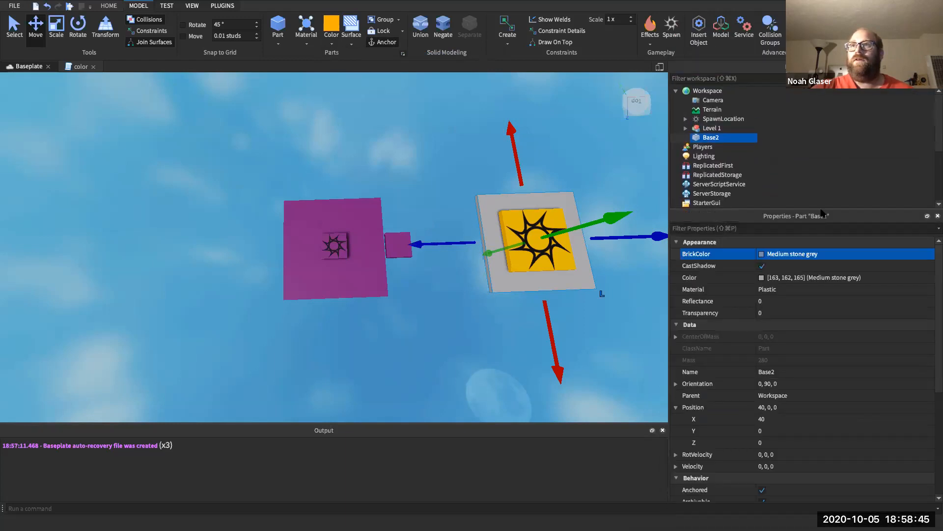
- Colour Base2 Deep orange from the Model Color swatches, then deselect it
{"action": "left_click", "coordinate": [784, 278]}
{"action": "left_click", "coordinate": [762, 278]}
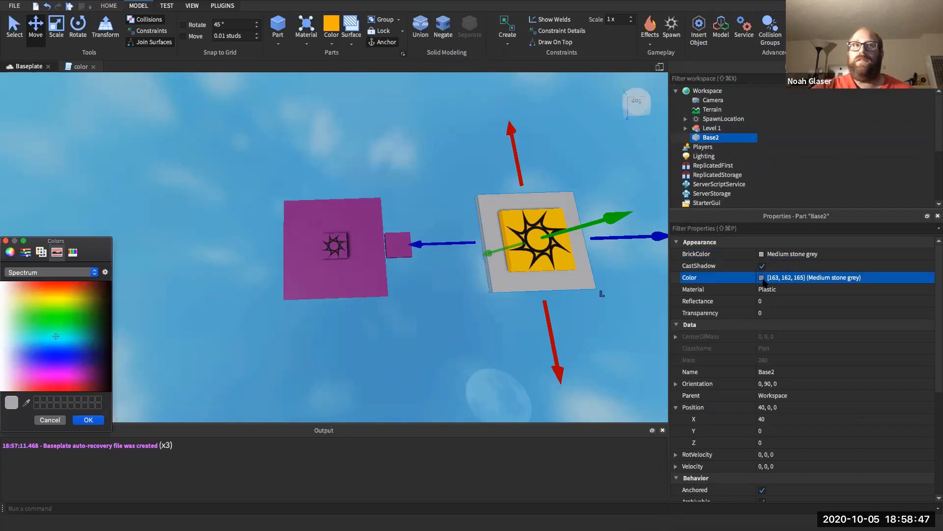
{"action": "left_click", "coordinate": [5, 241]}
{"action": "left_click", "coordinate": [333, 44]}
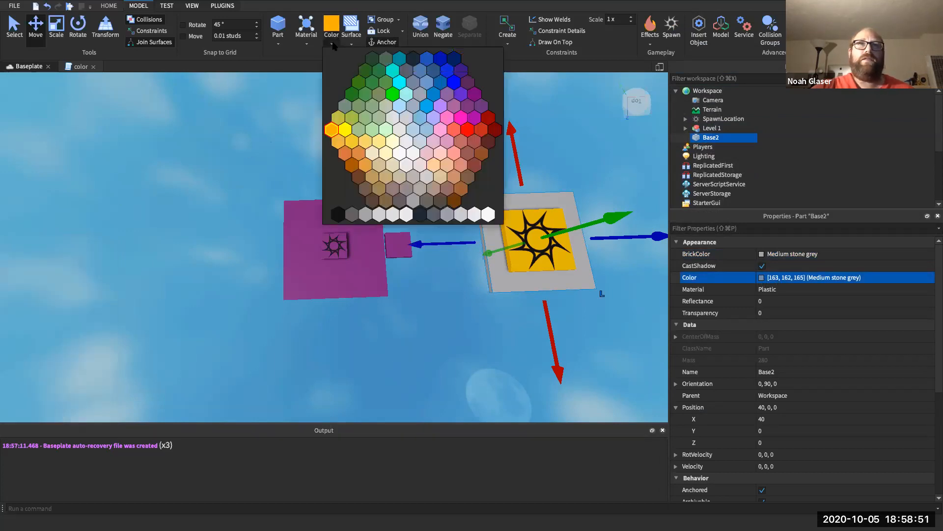
{"action": "left_click", "coordinate": [331, 128]}
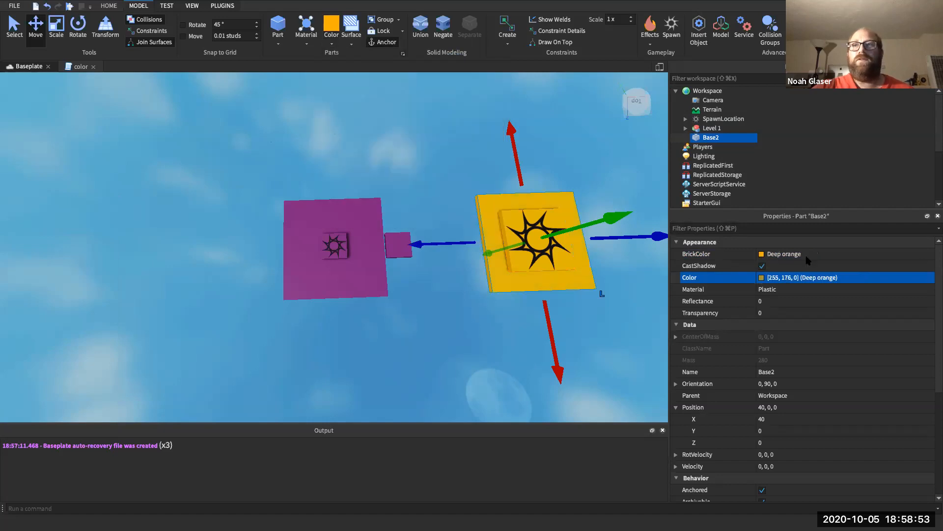
{"action": "left_click", "coordinate": [791, 209]}
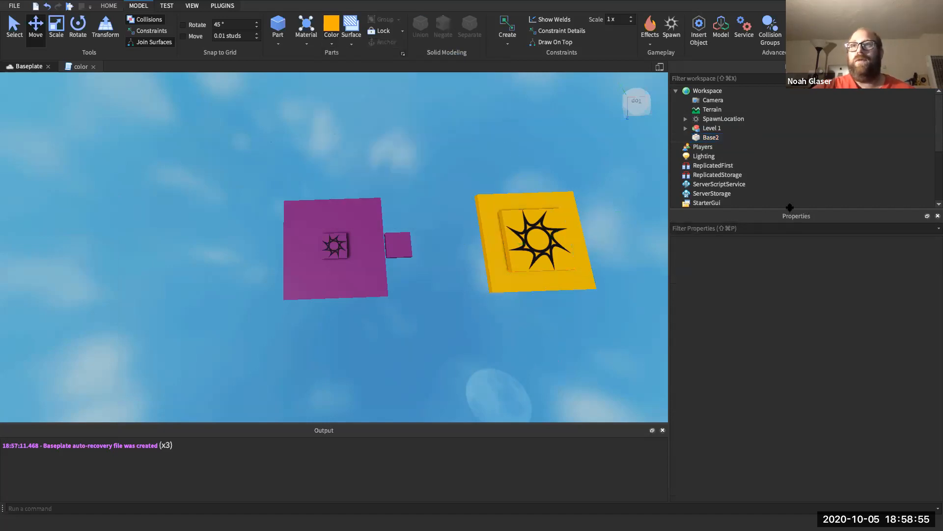
- Rename Base2's SpawnLocation to Level2
{"action": "left_click_drag", "start_coordinate": [790, 209], "coordinate": [778, 313]}
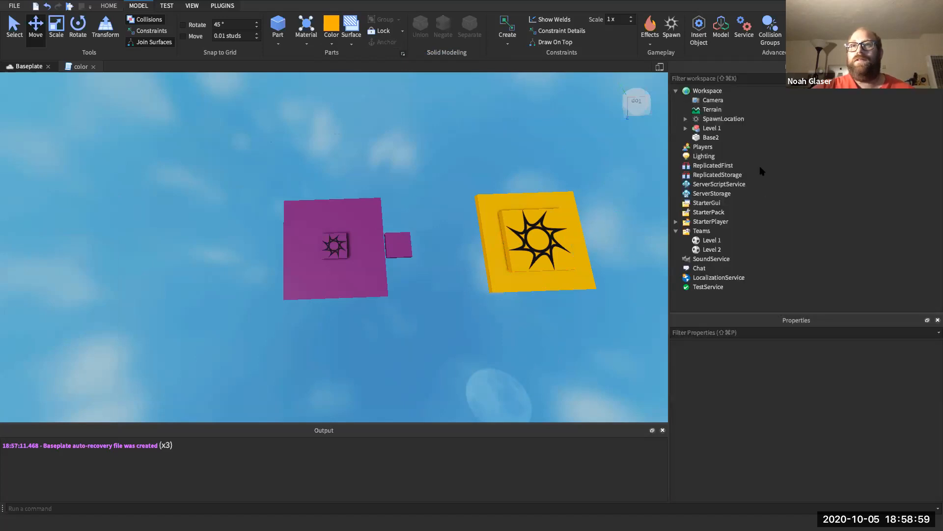
{"action": "left_click", "coordinate": [712, 138]}
{"action": "left_click", "coordinate": [715, 119]}
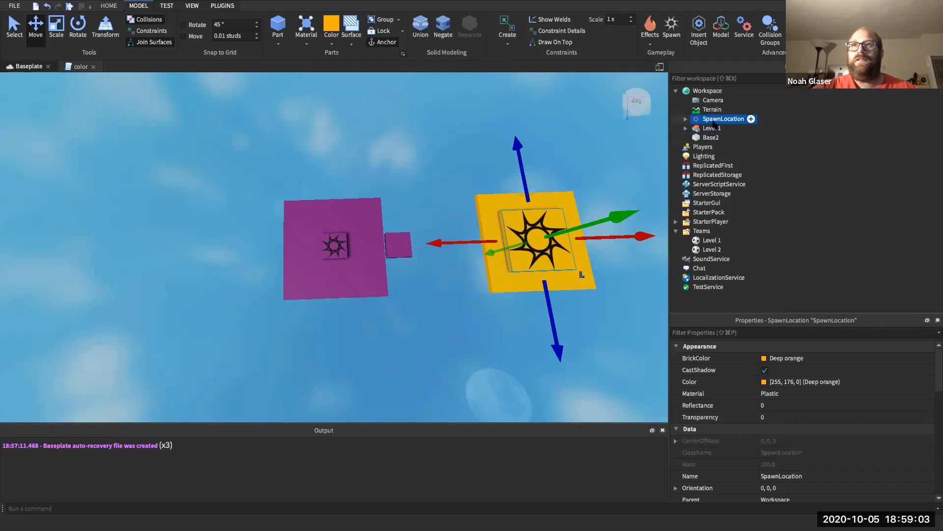
{"action": "right_click", "coordinate": [713, 120]}
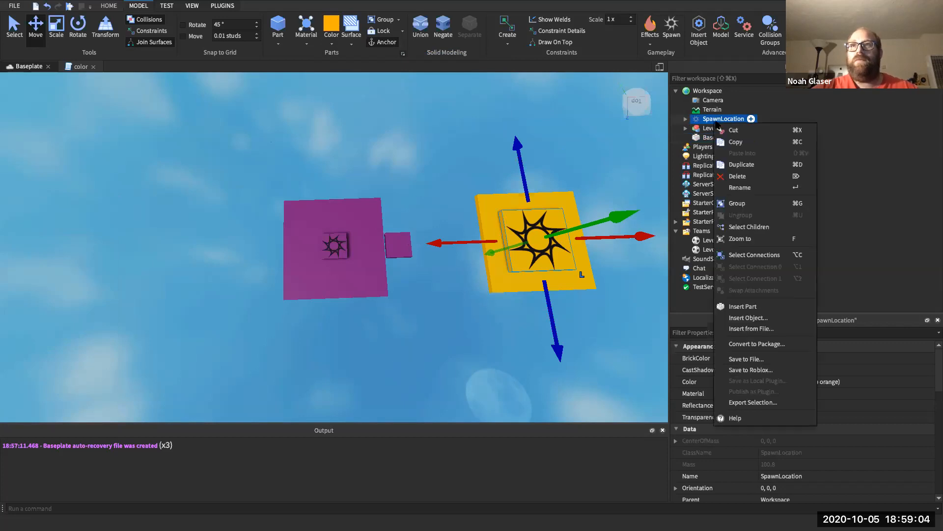
{"action": "left_click", "coordinate": [738, 188]}
{"action": "type", "text": "Level2"}
{"action": "key", "text": "Return"}
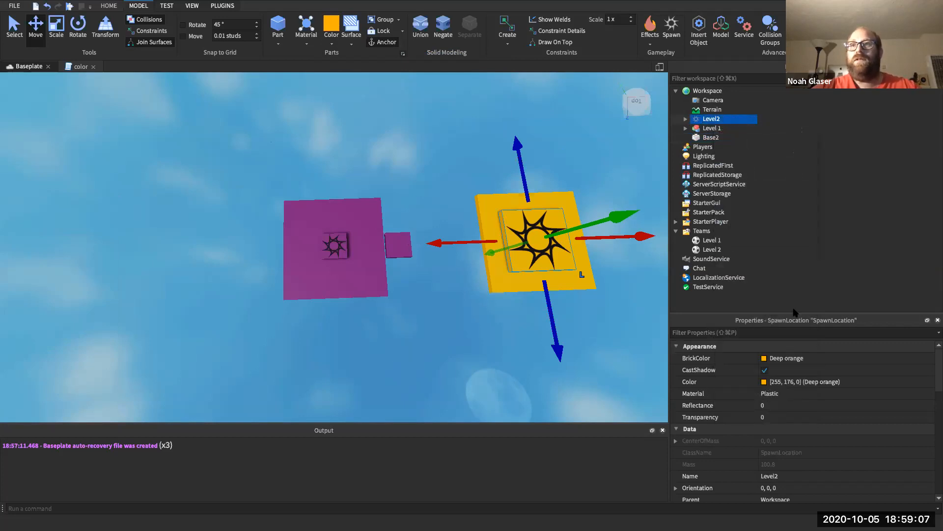
- Inspect the Level 2 team's TeamColor under Teams
{"action": "scroll", "coordinate": [737, 459], "scroll_direction": "down", "scroll_amount": 7}
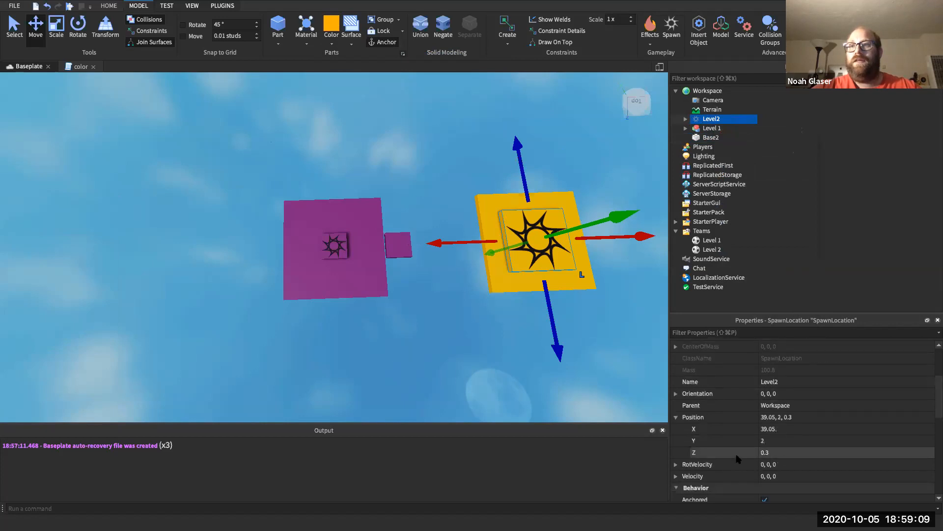
{"action": "scroll", "coordinate": [747, 452], "scroll_direction": "down", "scroll_amount": 5}
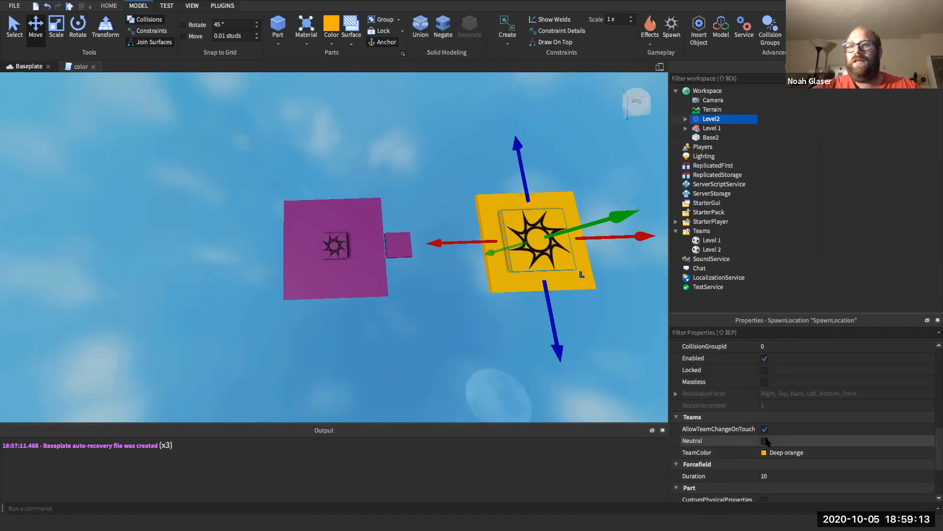
{"action": "left_click", "coordinate": [712, 249]}
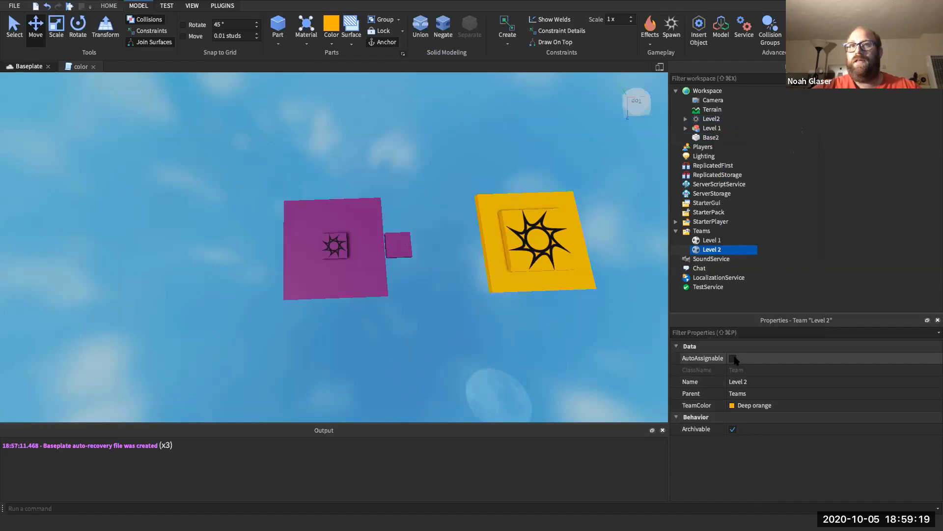
- Set the Level2 spawn's Size X and Z to 5
{"action": "left_click", "coordinate": [711, 128]}
{"action": "left_click", "coordinate": [710, 118]}
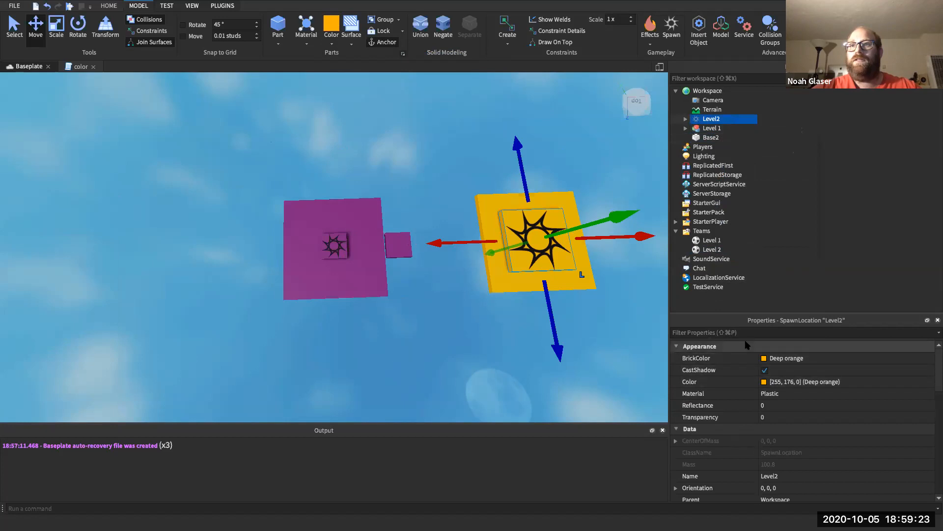
{"action": "type", "text": "size"}
{"action": "left_click", "coordinate": [742, 405]}
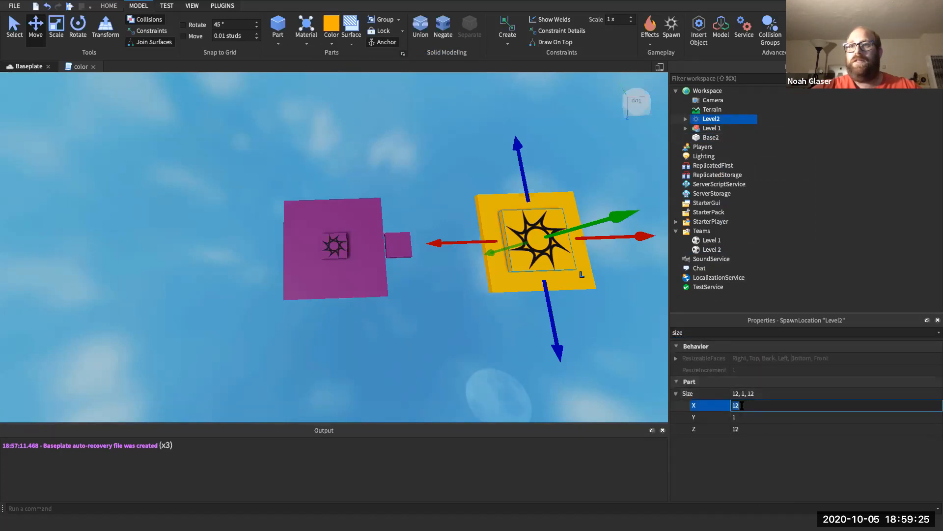
{"action": "key", "text": "Return"}
{"action": "left_click", "coordinate": [743, 429]}
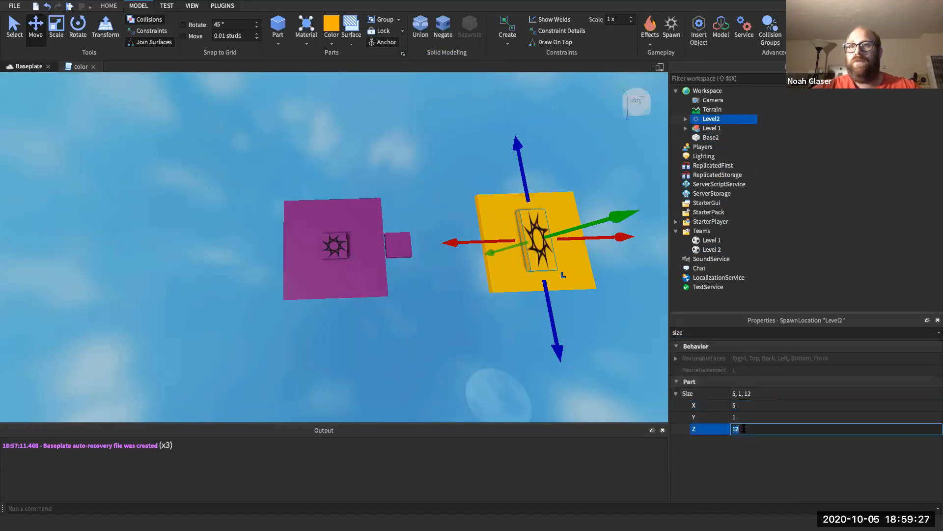
{"action": "key", "text": "Return"}
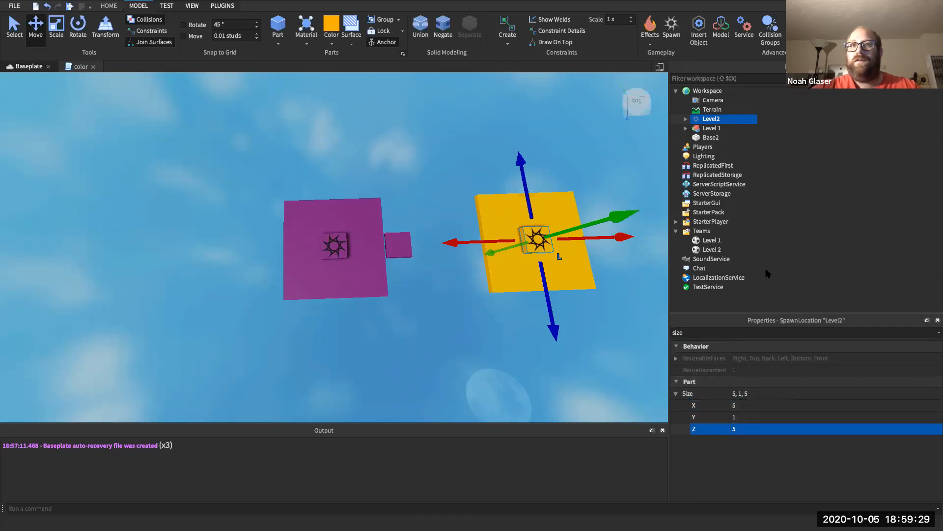
- Lower the Level2 spawn to Position Y 1
{"action": "left_click", "coordinate": [730, 333]}
{"action": "key", "text": "BackSpace"}
{"action": "key", "text": "BackSpace"}
{"action": "key", "text": "BackSpace"}
{"action": "key", "text": "BackSpace"}
{"action": "type", "text": "Pos"}
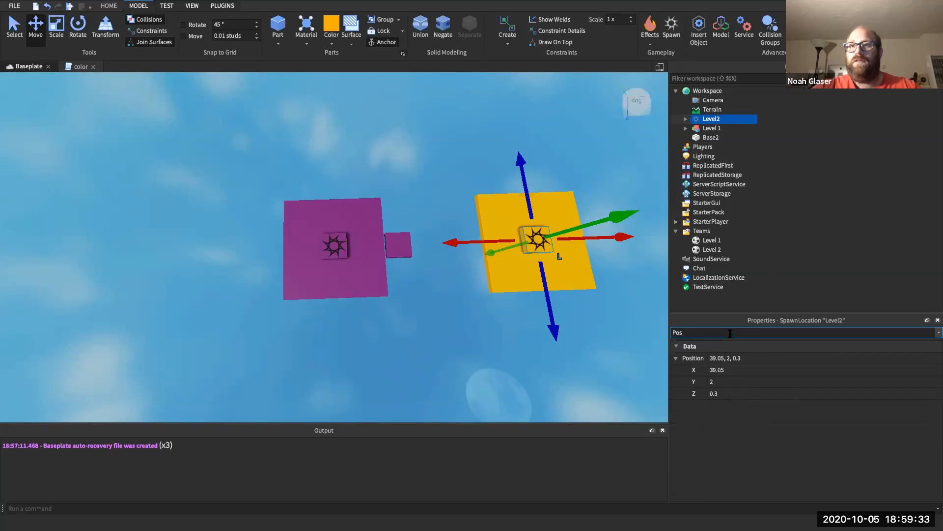
{"action": "left_click", "coordinate": [719, 382]}
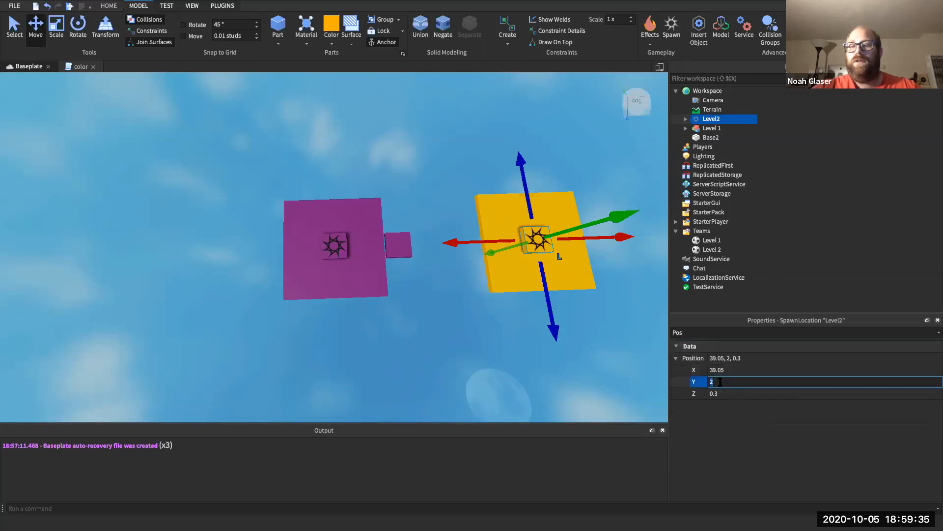
{"action": "type", "text": "1"}
{"action": "key", "text": "Return"}
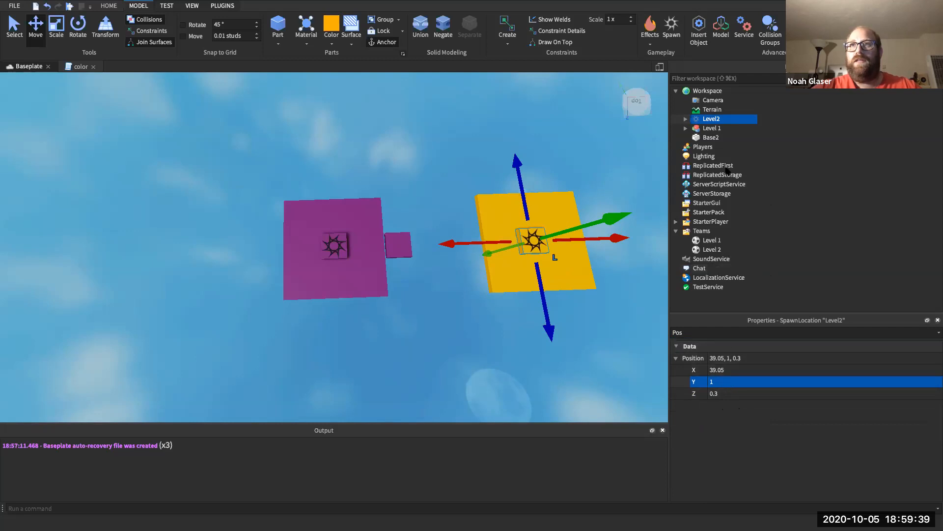
- Centre the Level2 spawn at Position X 40, Z 0 and start a play test
{"action": "left_click", "coordinate": [711, 138]}
{"action": "left_click", "coordinate": [713, 333]}
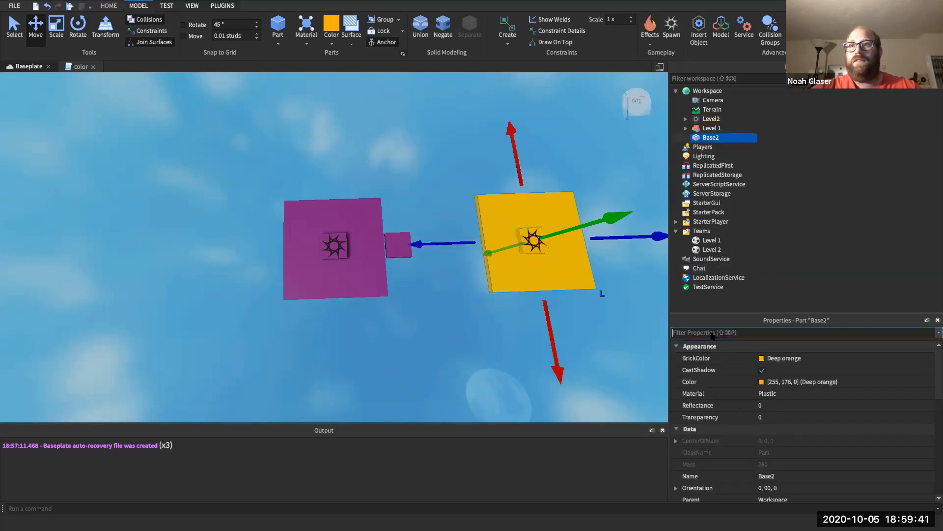
{"action": "type", "text": "Pos"}
{"action": "left_click", "coordinate": [713, 119]}
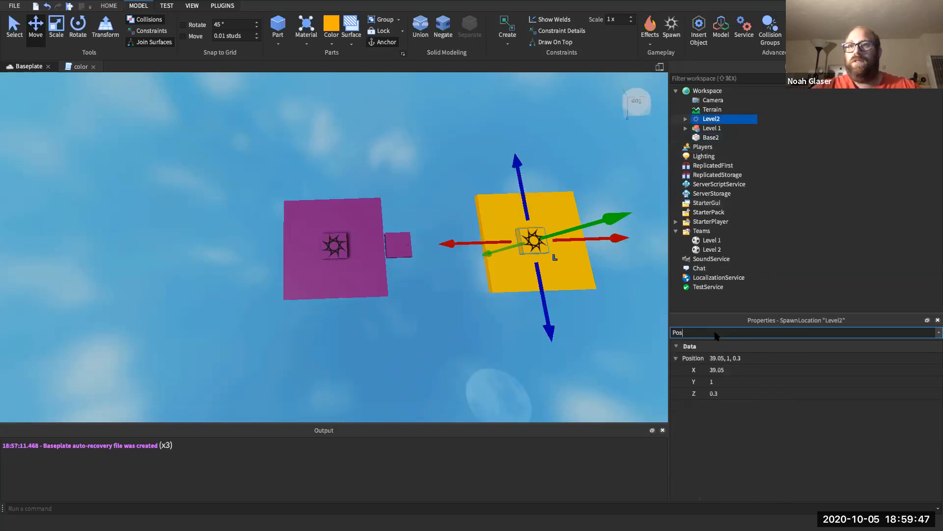
{"action": "left_click", "coordinate": [723, 369]}
{"action": "type", "text": "40"}
{"action": "key", "text": "Return"}
{"action": "left_click", "coordinate": [721, 393]}
{"action": "type", "text": "0"}
{"action": "key", "text": "Return"}
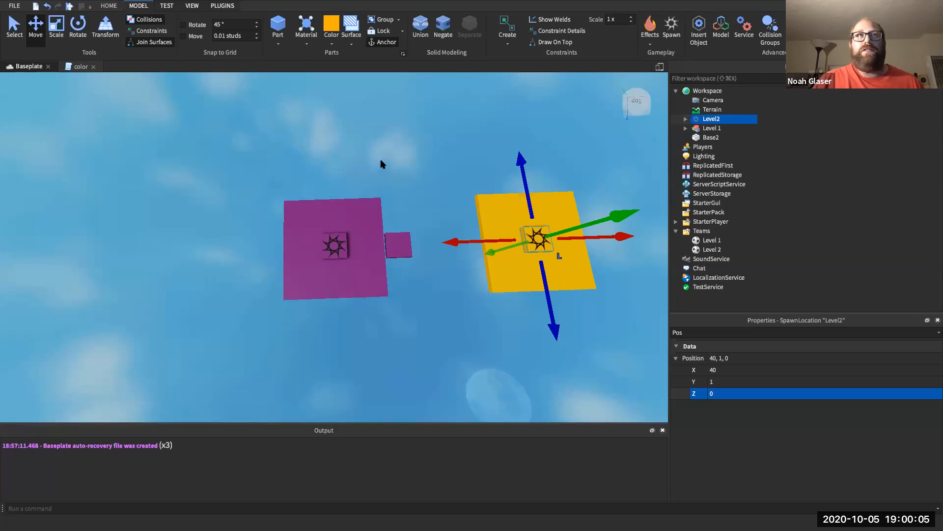
{"action": "left_click", "coordinate": [72, 8]}
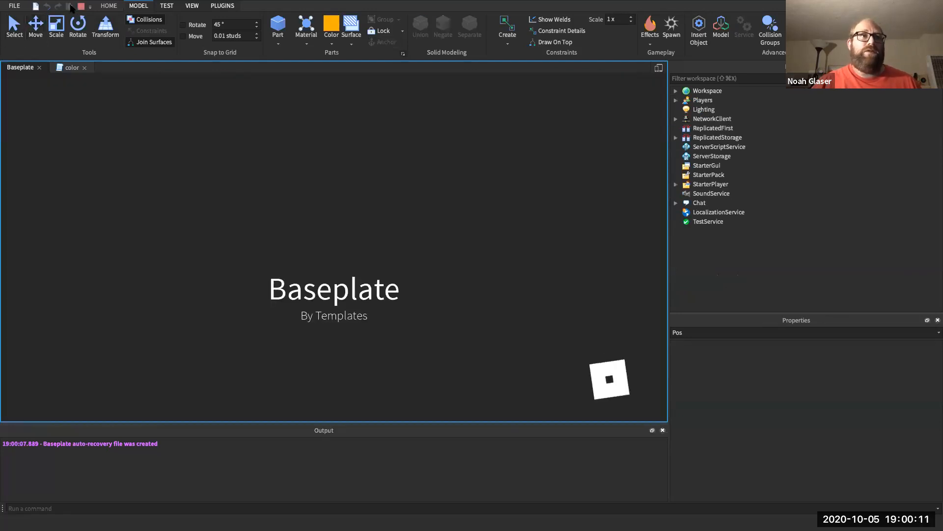
- Walk and jump the avatar onto the yellow base's spawn to join Level 2
{"action": "key", "text": "Up"}
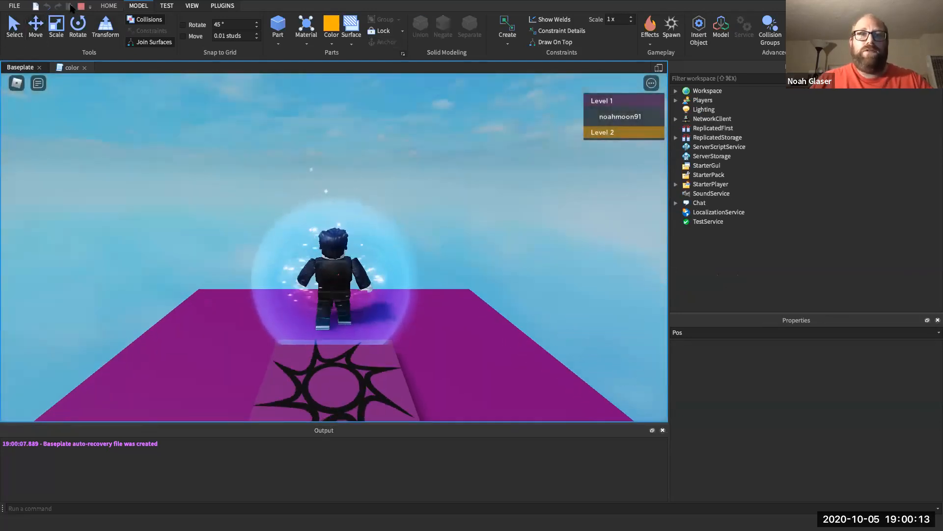
{"action": "key", "text": "Left"}
{"action": "key", "text": "Up"}
{"action": "key", "text": "Down"}
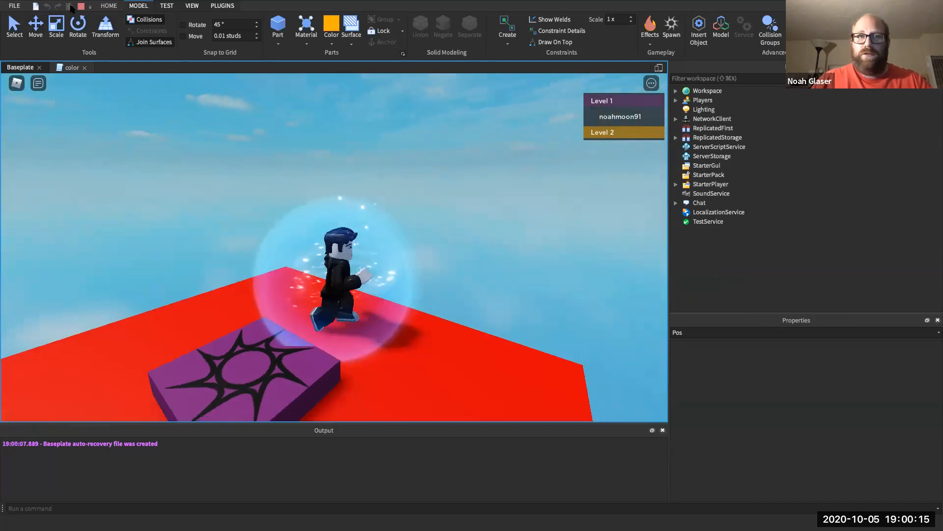
{"action": "key", "text": "Right"}
{"action": "key", "text": "Right"}
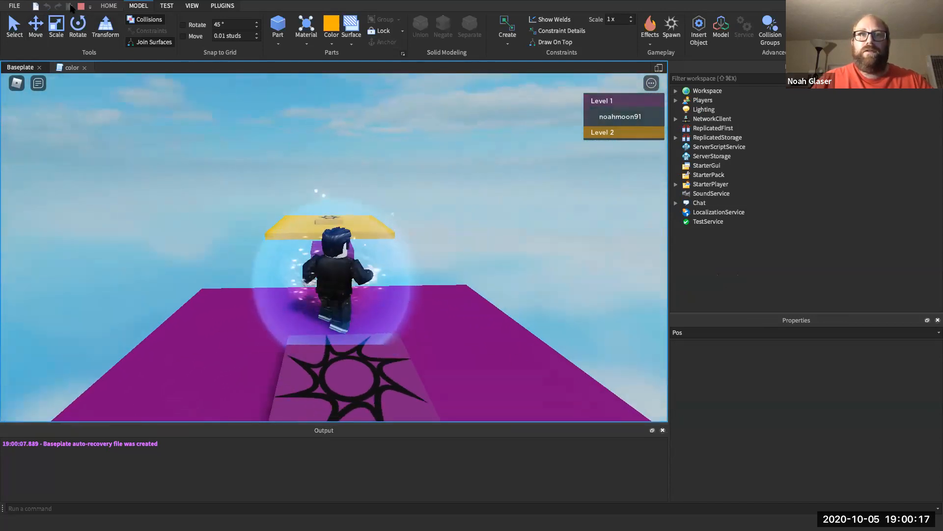
{"action": "key", "text": "Up"}
{"action": "key", "text": "Up"}
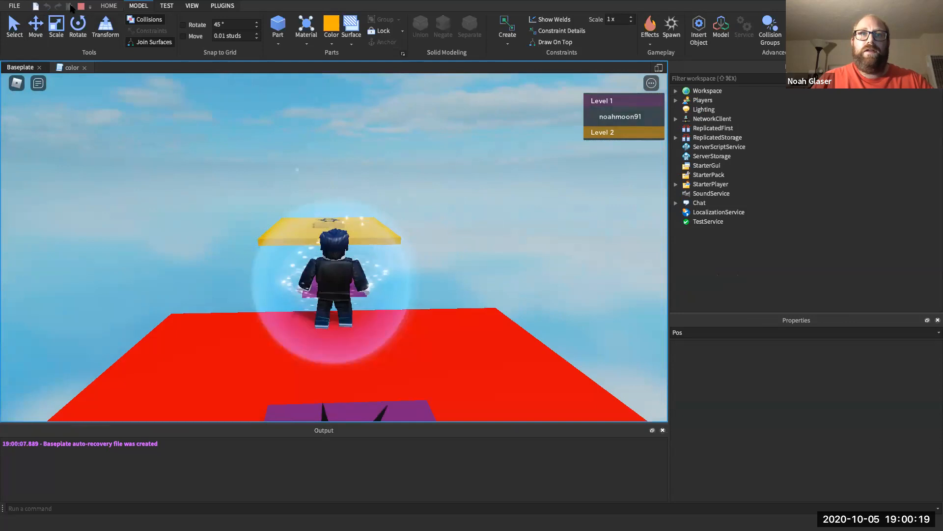
{"action": "key", "text": "Up"}
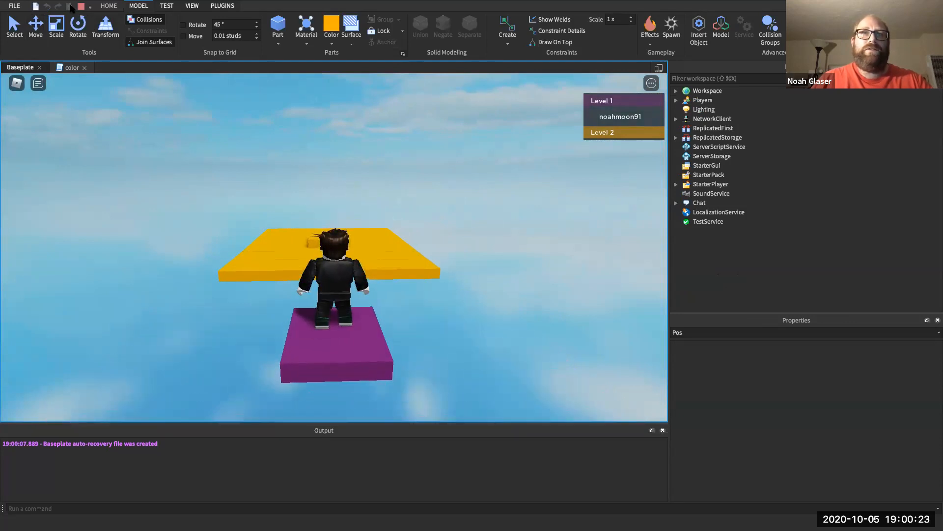
{"action": "key", "text": "Up"}
{"action": "key", "text": "space"}
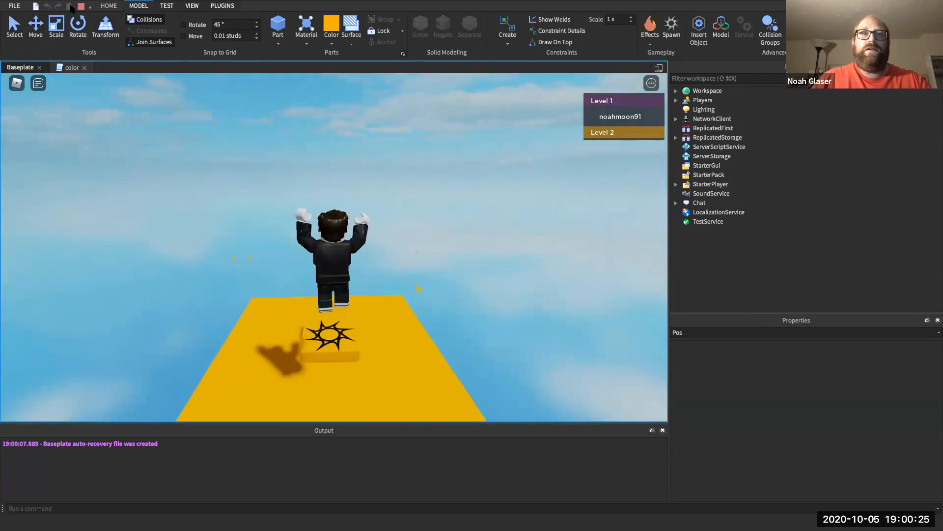
{"action": "key", "text": "Down"}
{"action": "key", "text": "w"}
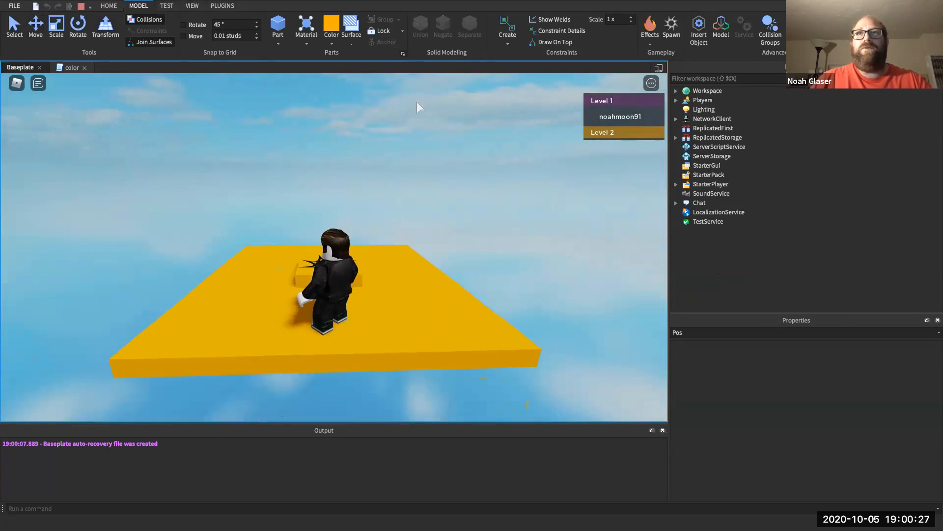
{"action": "key", "text": "w"}
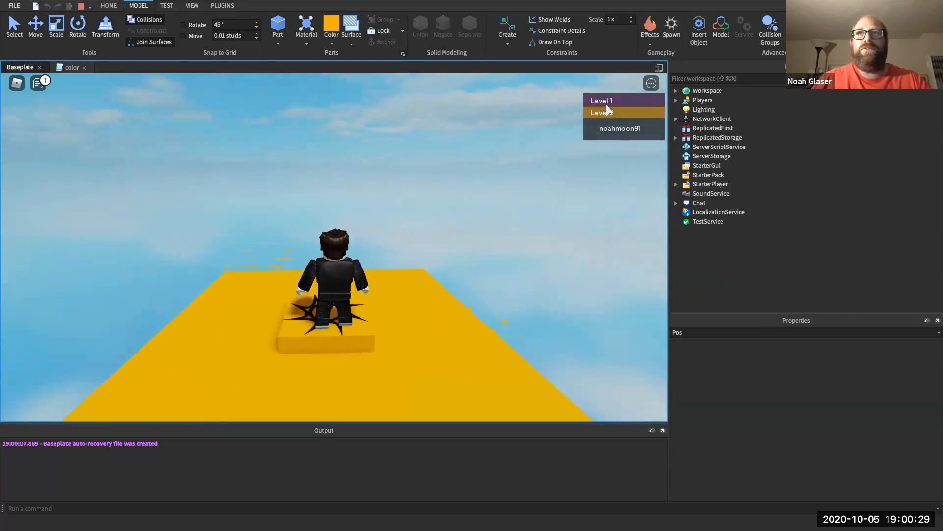
- Run off the yellow platform's edge, look around, and stop the play test
{"action": "key", "text": "w"}
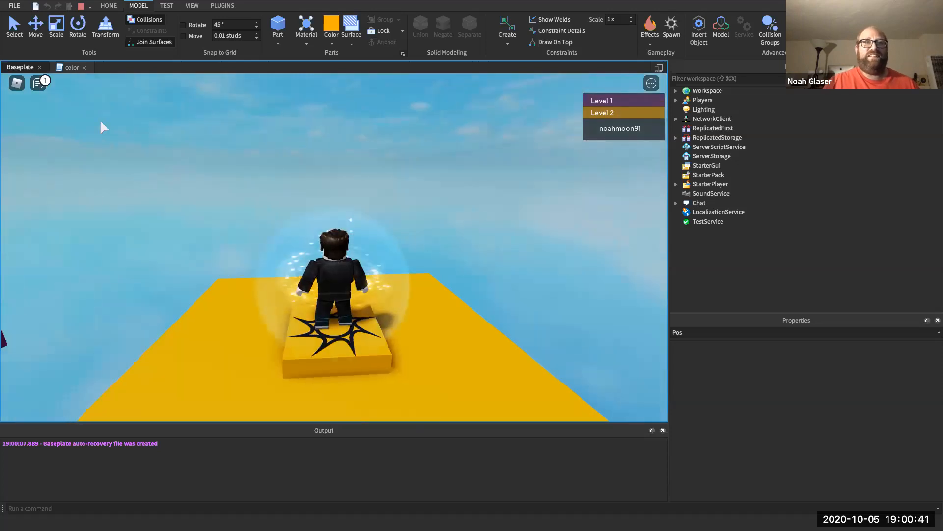
{"action": "key", "text": "Right"}
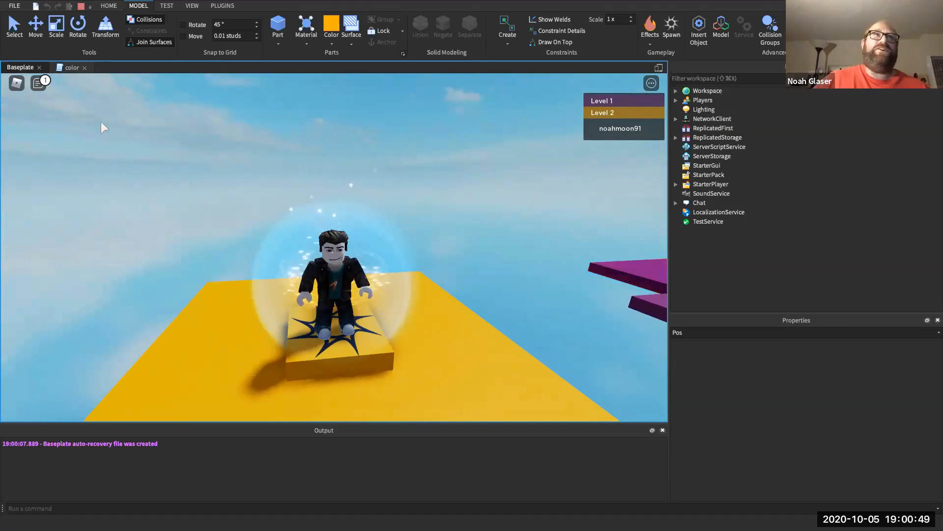
{"action": "left_click", "coordinate": [81, 6]}
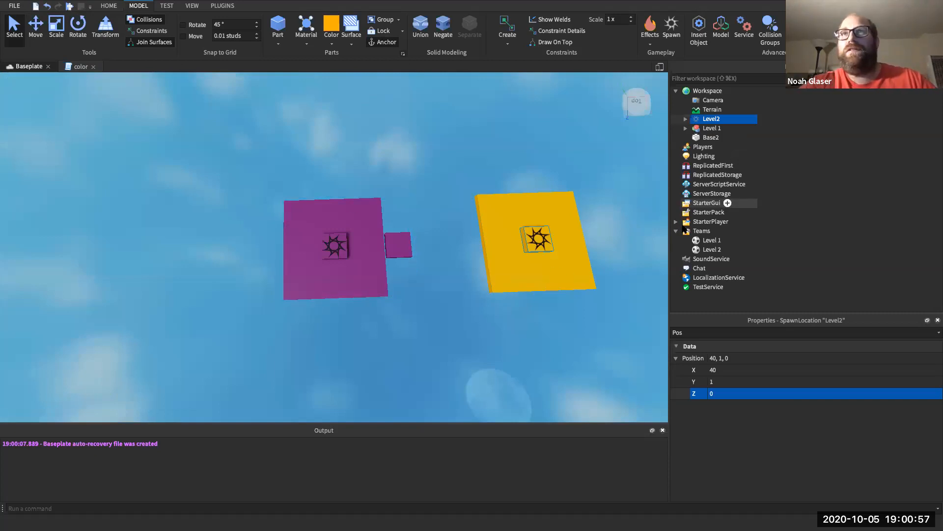
- Group the Level2 spawn into a model named 'Level 2'
{"action": "right_click", "coordinate": [713, 119]}
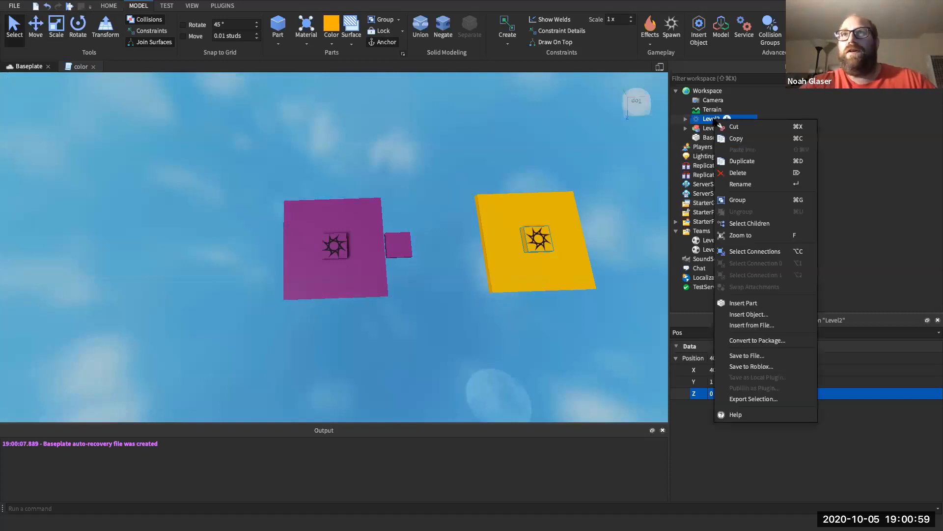
{"action": "left_click", "coordinate": [738, 199]}
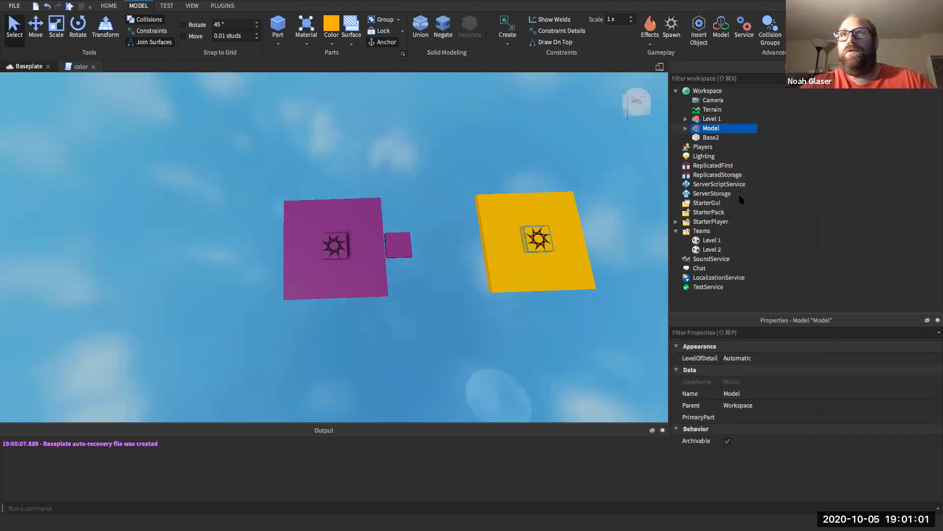
{"action": "right_click", "coordinate": [712, 130]}
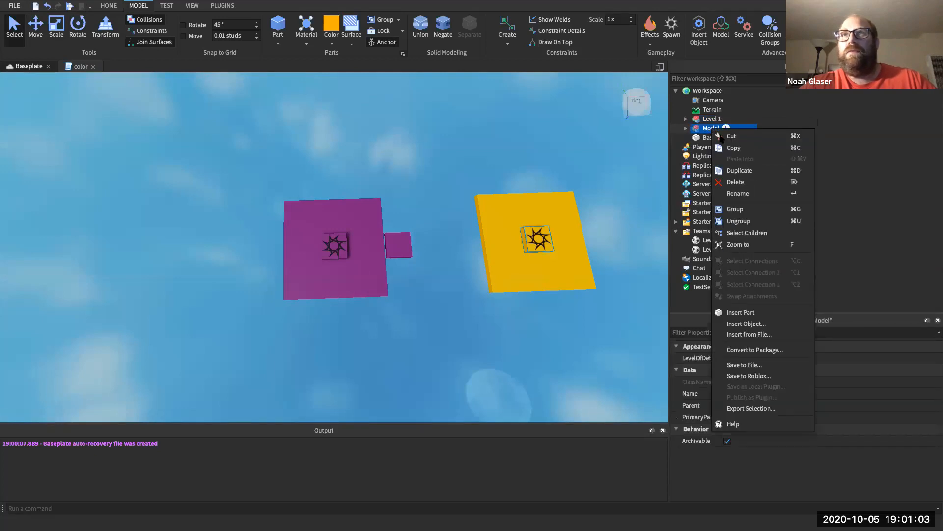
{"action": "left_click", "coordinate": [733, 193]}
{"action": "type", "text": "Level"}
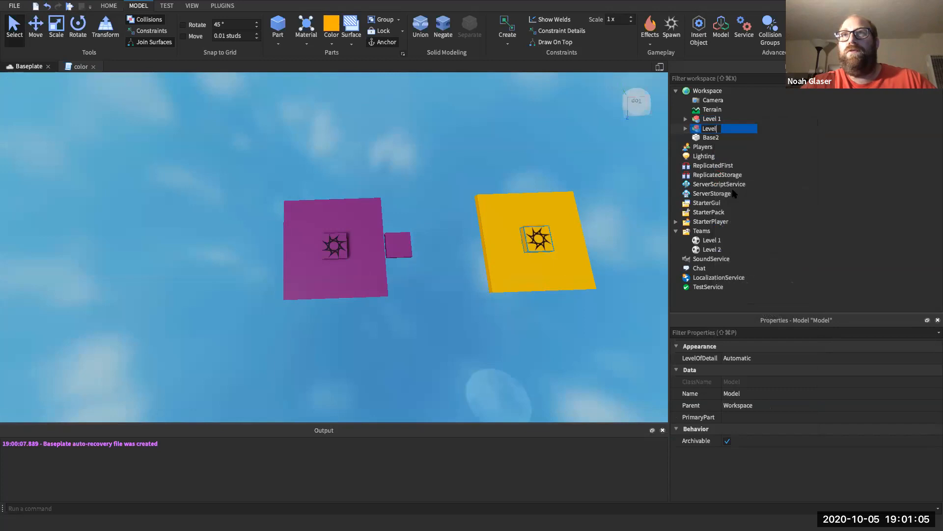
{"action": "type", "text": " 2"}
{"action": "key", "text": "Return"}
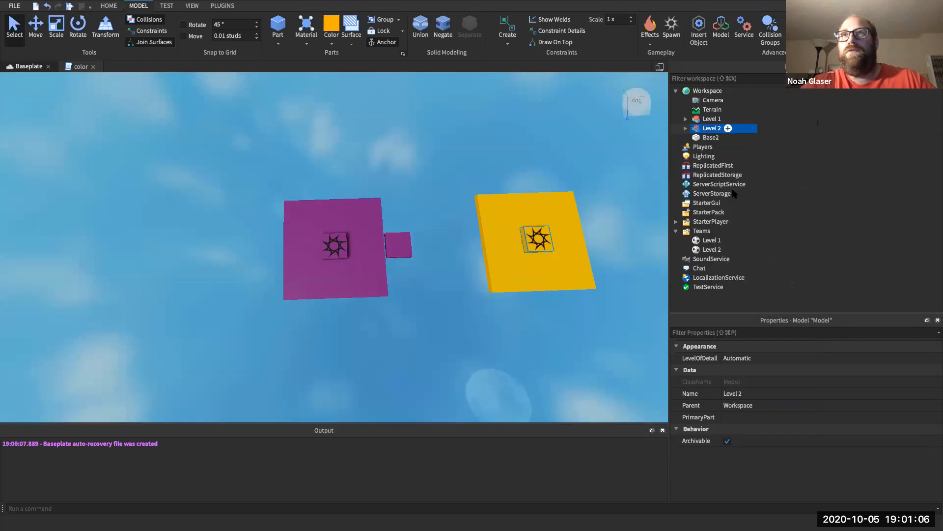
- Move Base2 into the Level 2 model, rename it Base, and collapse the group
{"action": "left_click", "coordinate": [710, 139]}
{"action": "left_click_drag", "start_coordinate": [711, 137], "coordinate": [712, 129]}
{"action": "right_click", "coordinate": [719, 147]}
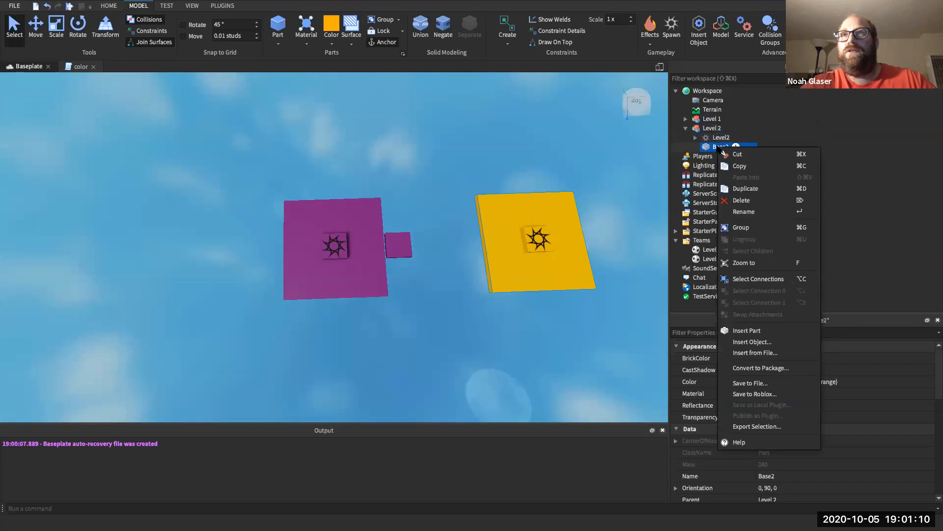
{"action": "left_click", "coordinate": [742, 212]}
{"action": "key", "text": "End"}
{"action": "key", "text": "BackSpace"}
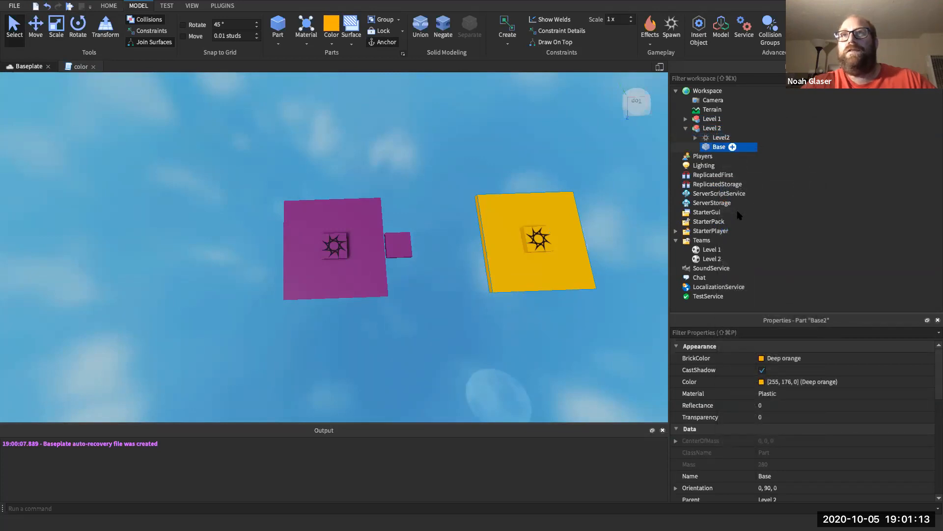
{"action": "key", "text": "Return"}
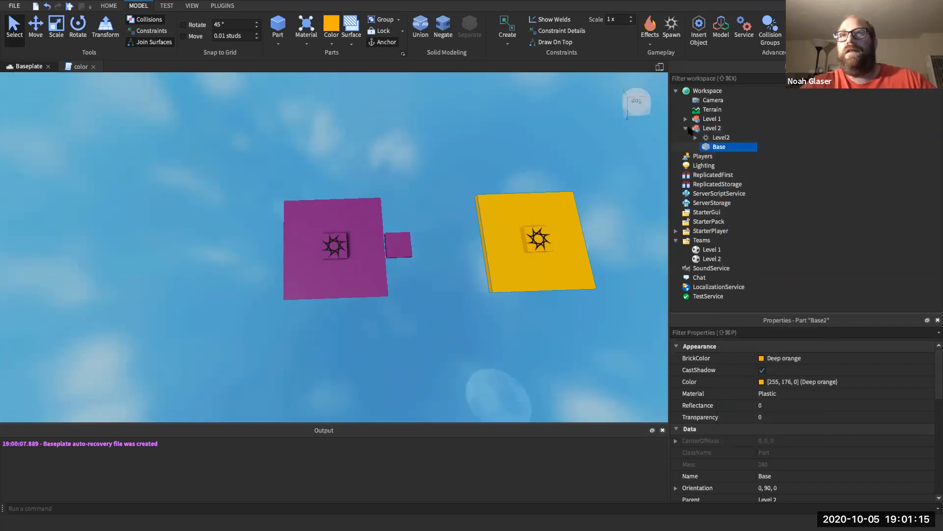
{"action": "left_click", "coordinate": [687, 128]}
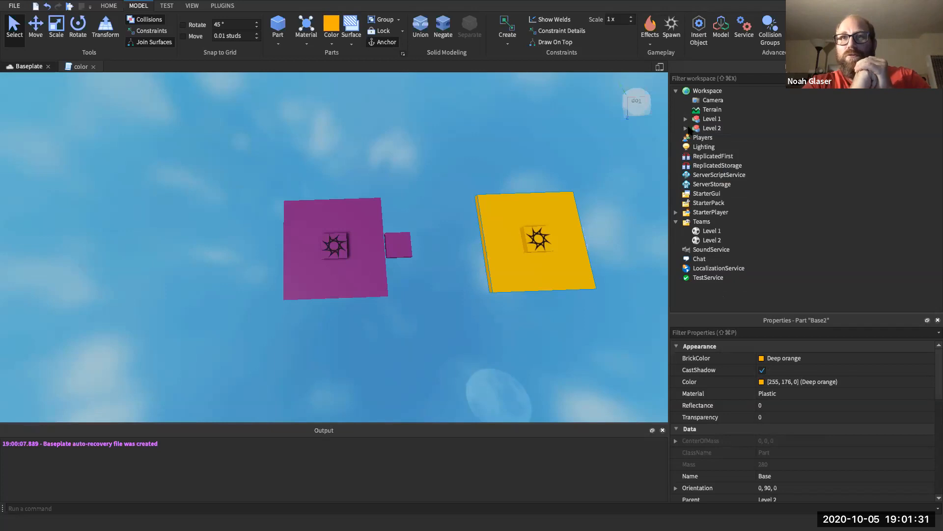
{"action": "scroll", "coordinate": [509, 248], "scroll_direction": "down", "scroll_amount": 5}
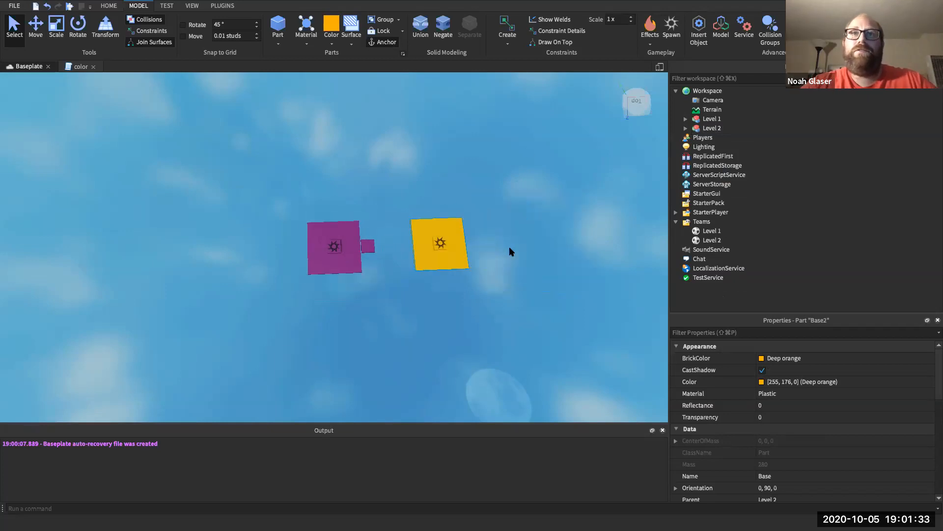
{"action": "scroll", "coordinate": [509, 249], "scroll_direction": "up", "scroll_amount": 3}
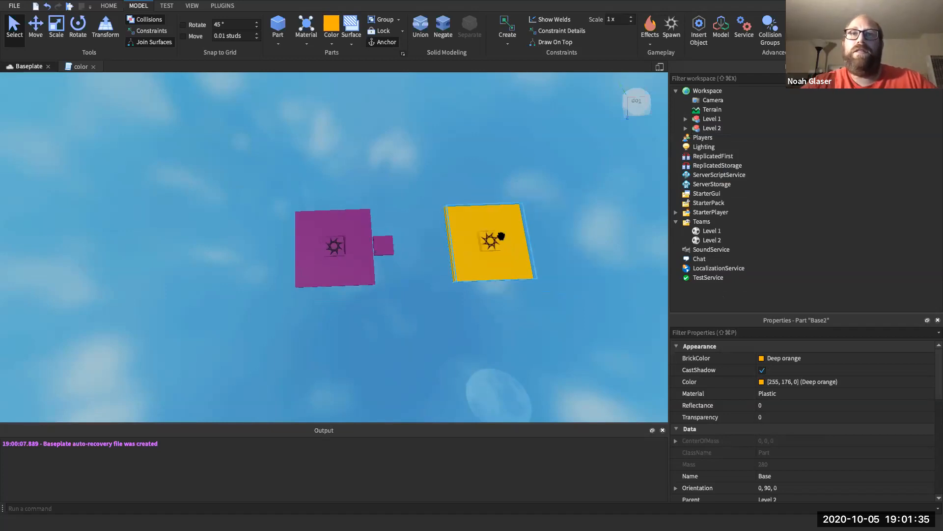
{"action": "left_click", "coordinate": [711, 92]}
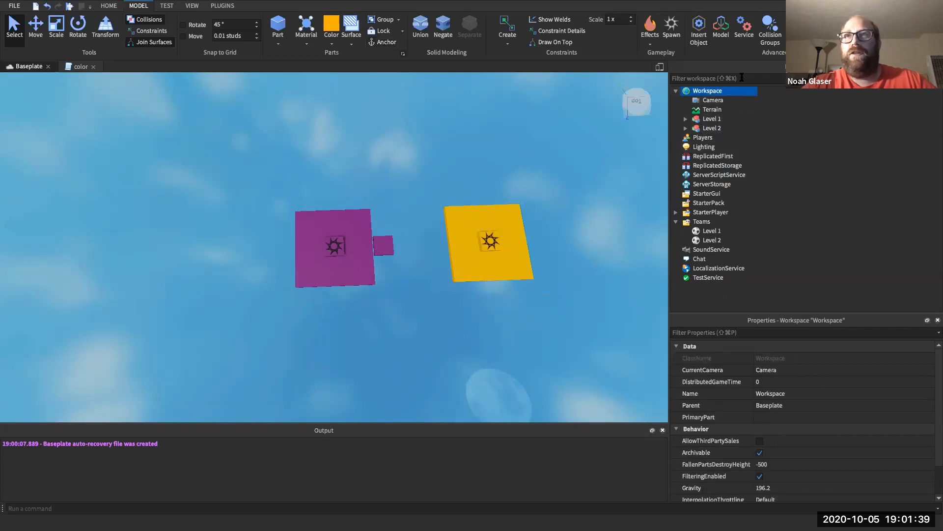
- Insert a new part, size it 5, 1, 5, and filter Properties for Pos
{"action": "left_click", "coordinate": [718, 90]}
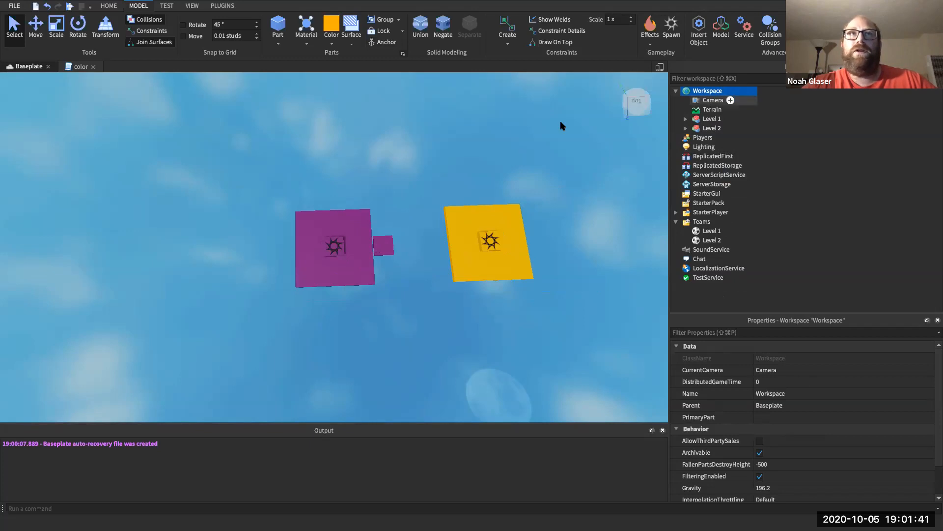
{"action": "left_click", "coordinate": [278, 29]}
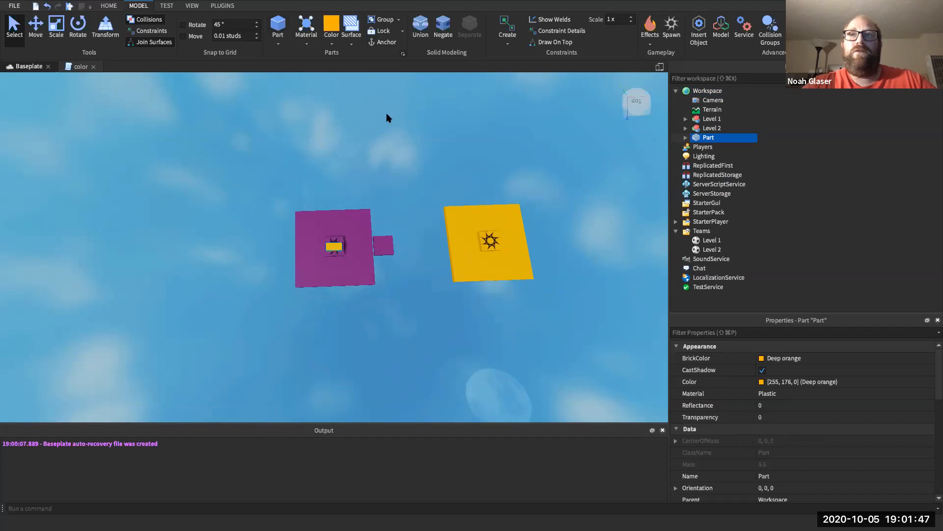
{"action": "left_click", "coordinate": [710, 333]}
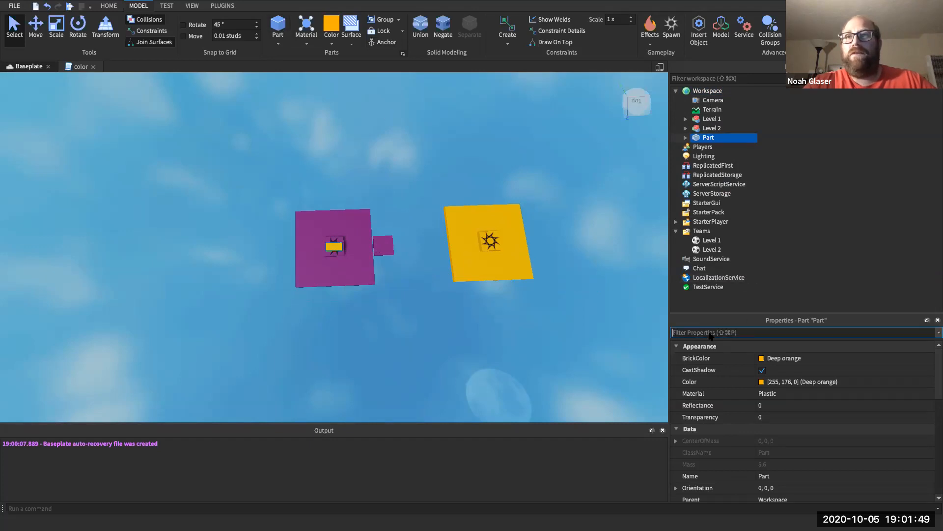
{"action": "type", "text": "size"}
{"action": "left_click", "coordinate": [739, 405]}
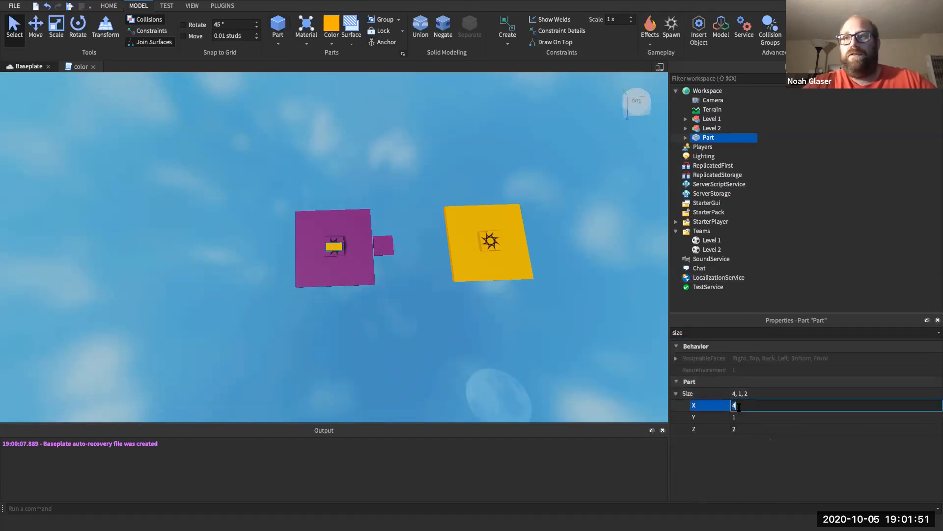
{"action": "type", "text": "5"}
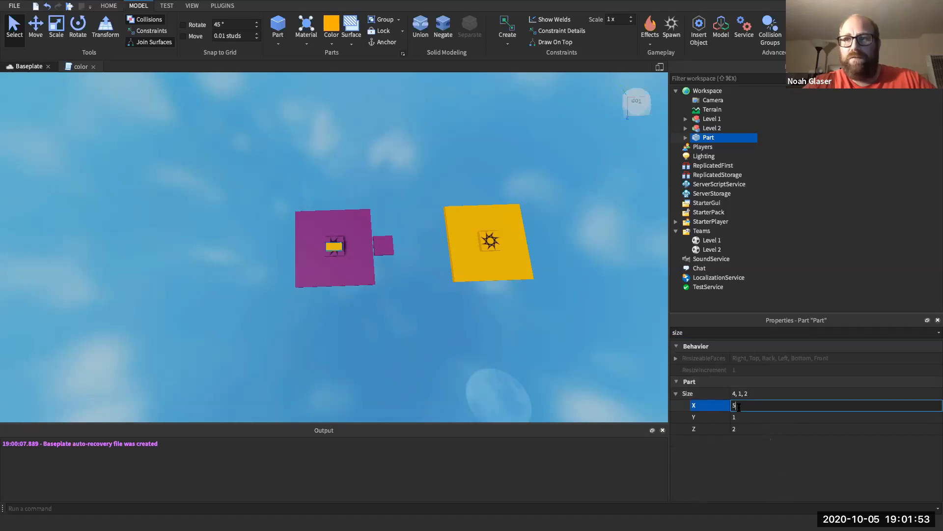
{"action": "key", "text": "Return"}
{"action": "left_click", "coordinate": [738, 429]}
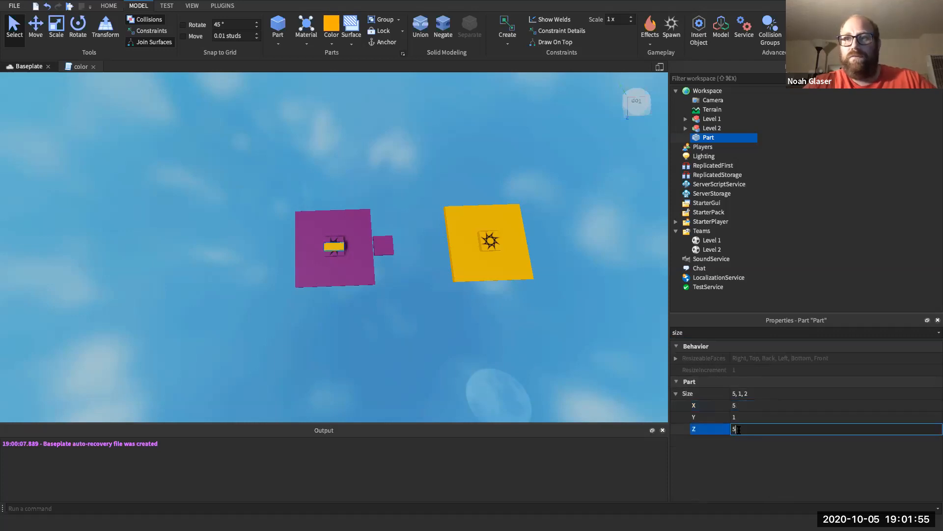
{"action": "type", "text": "5"}
{"action": "key", "text": "Return"}
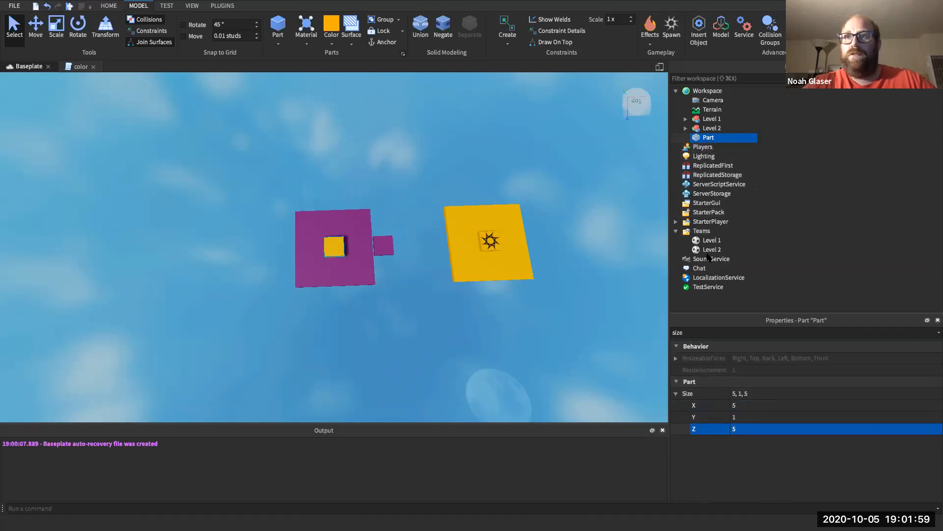
{"action": "left_click", "coordinate": [708, 332]}
{"action": "type", "text": "Pos"}
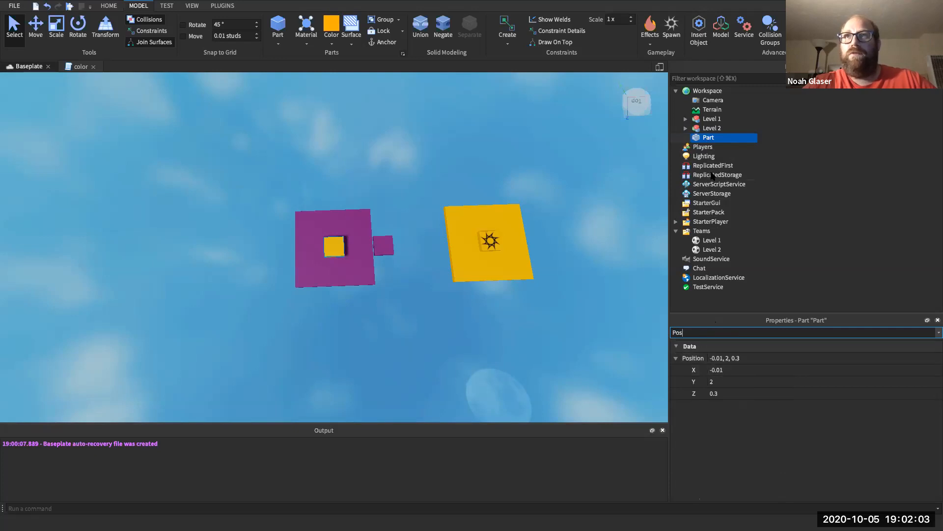
- Check the Level 2 Base's position (40, 0, 0), then reselect the new small part
{"action": "left_click", "coordinate": [686, 129]}
{"action": "left_click", "coordinate": [707, 147]}
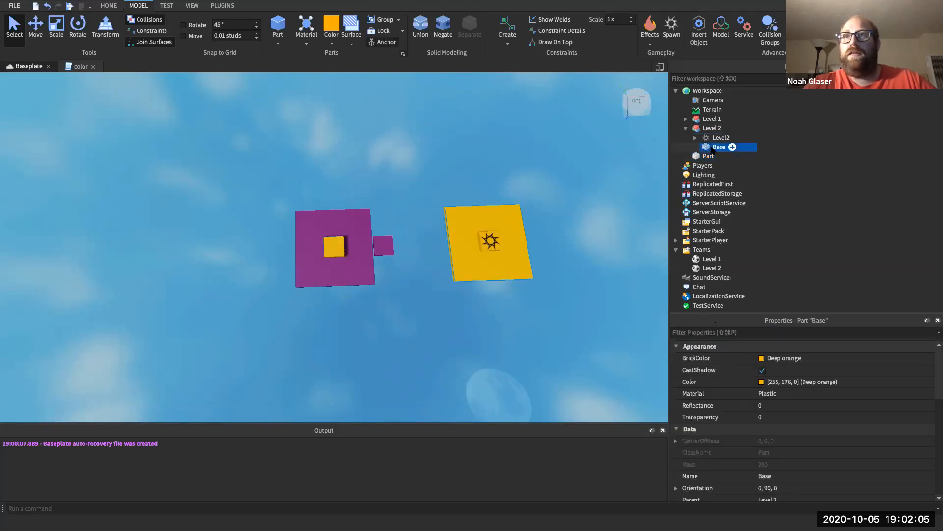
{"action": "left_click", "coordinate": [704, 332]}
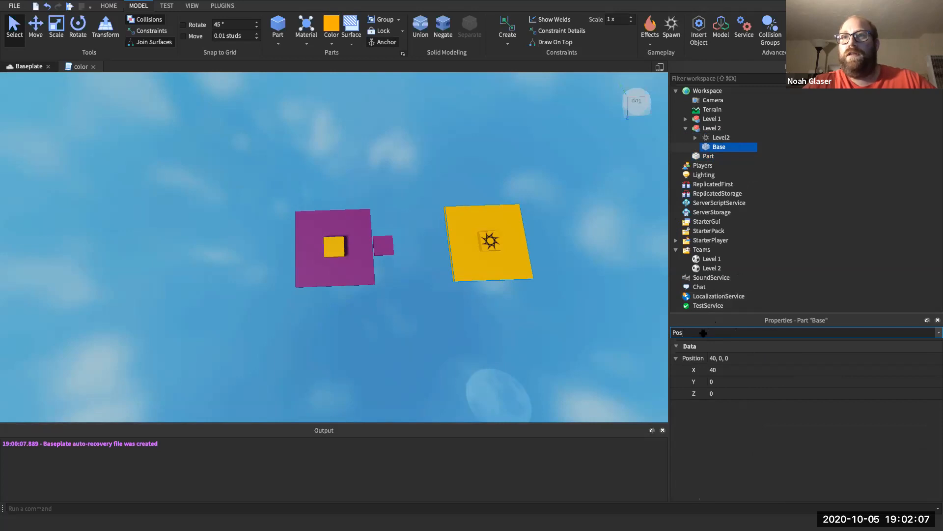
{"action": "left_click", "coordinate": [708, 156]}
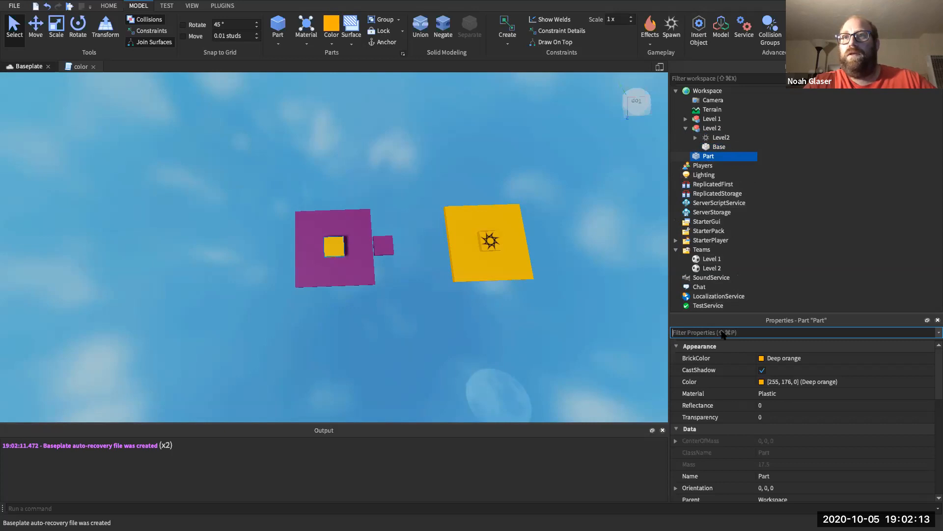
- Filter properties by 'Pos' and set the part's X position to 55, correcting an initial 57
{"action": "type", "text": "Pos"}
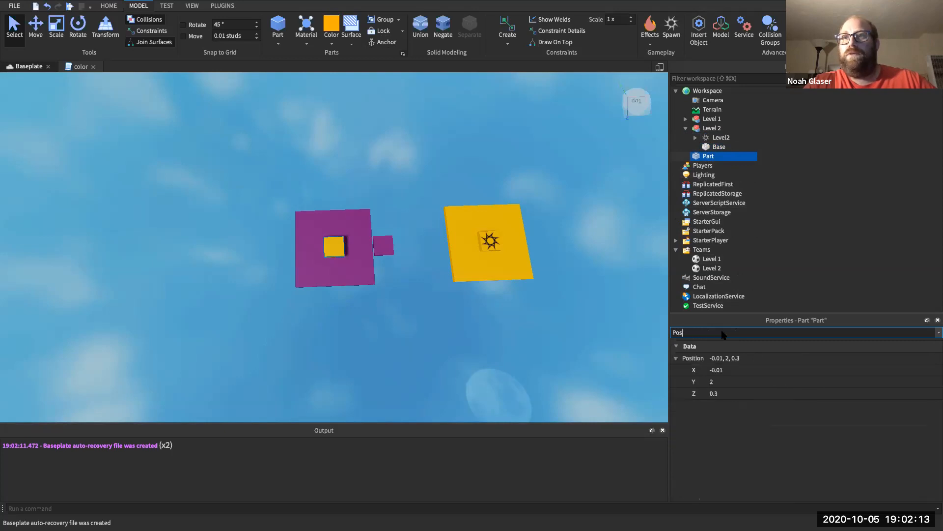
{"action": "left_click", "coordinate": [719, 371]}
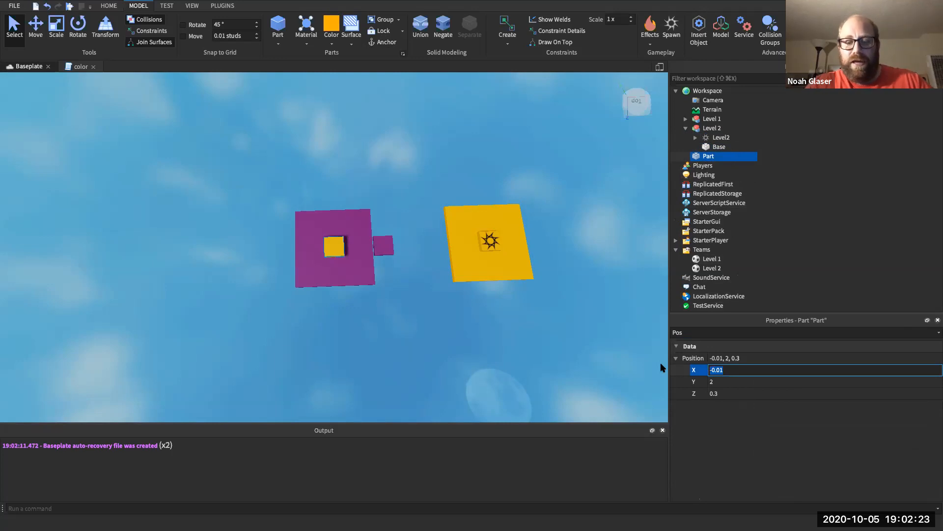
{"action": "type", "text": "57"}
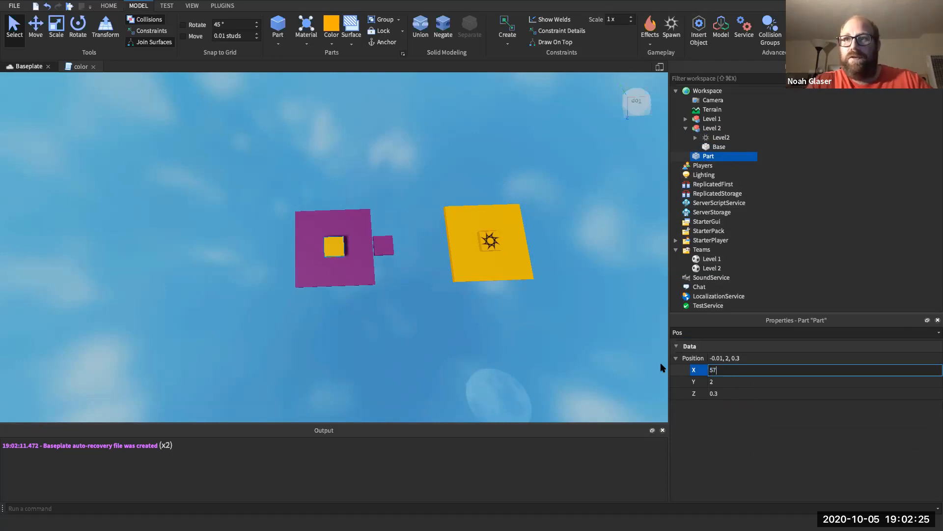
{"action": "key", "text": "Return"}
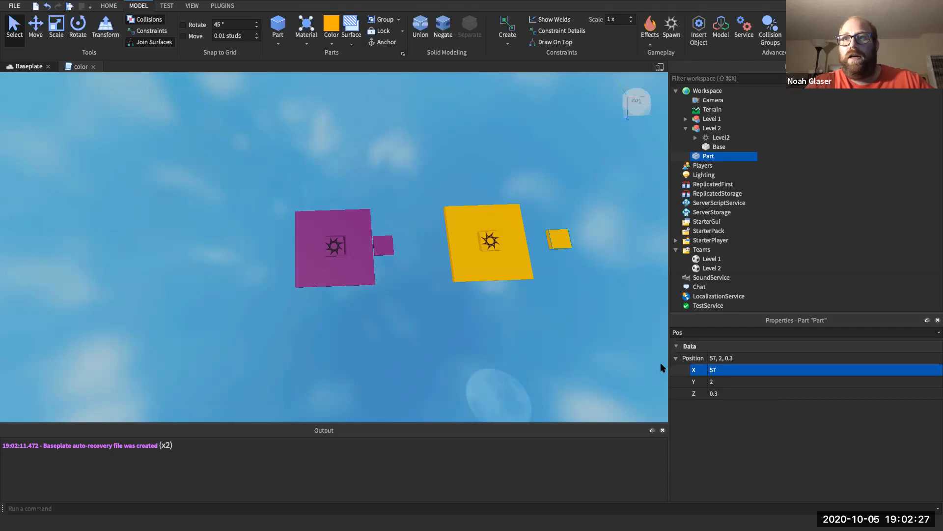
{"action": "left_click", "coordinate": [724, 369]}
{"action": "key", "text": "BackSpace"}
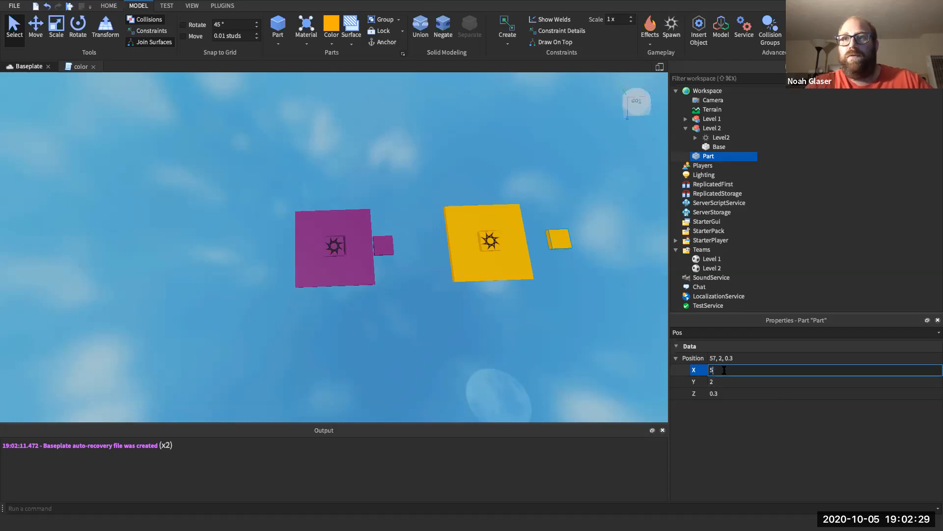
{"action": "type", "text": "5"}
{"action": "key", "text": "Return"}
- Set the part's Y and Z positions to 0 and clear the property filter
{"action": "left_click", "coordinate": [721, 381]}
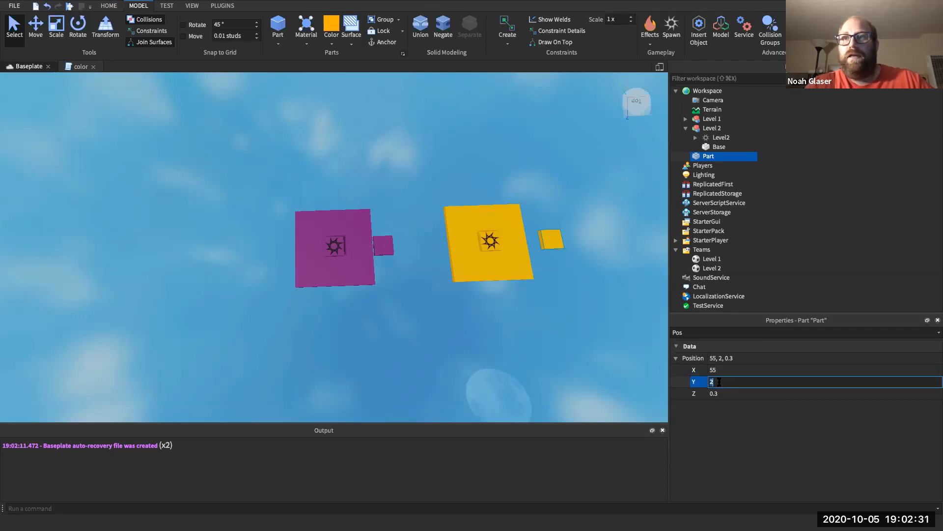
{"action": "type", "text": "0"}
{"action": "key", "text": "Return"}
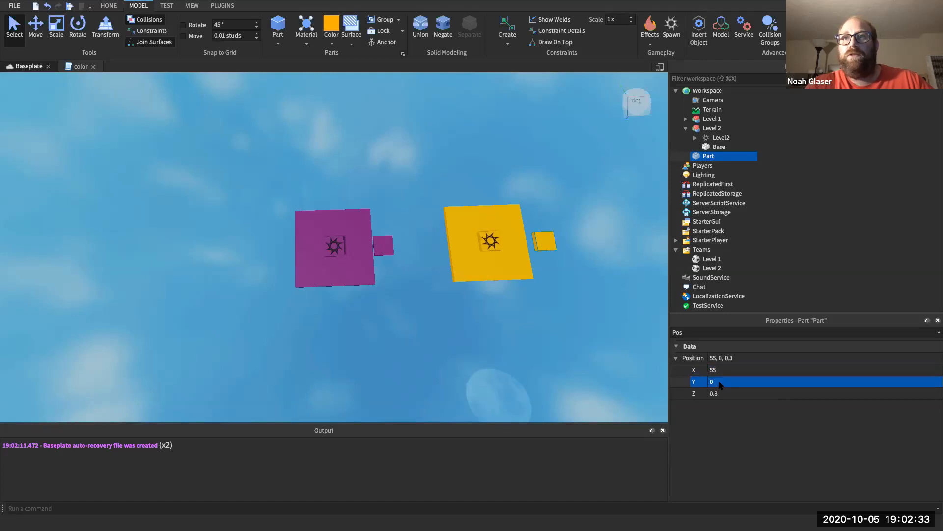
{"action": "left_click", "coordinate": [717, 393]}
{"action": "type", "text": "0"}
{"action": "key", "text": "Return"}
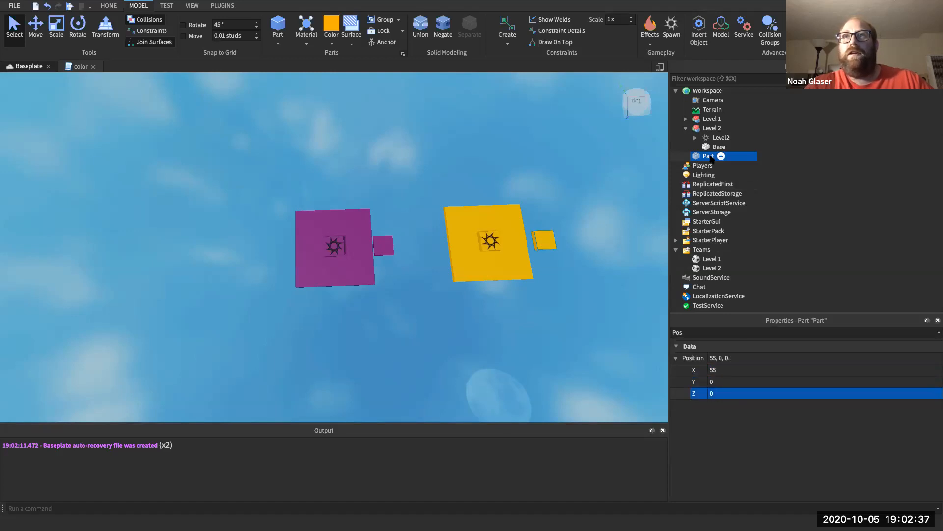
{"action": "left_click", "coordinate": [689, 332]}
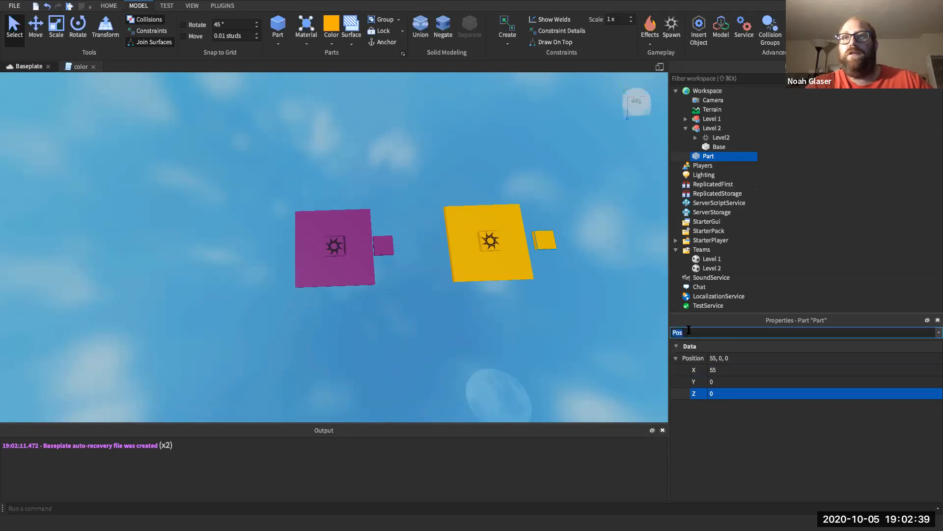
{"action": "key", "text": "BackSpace"}
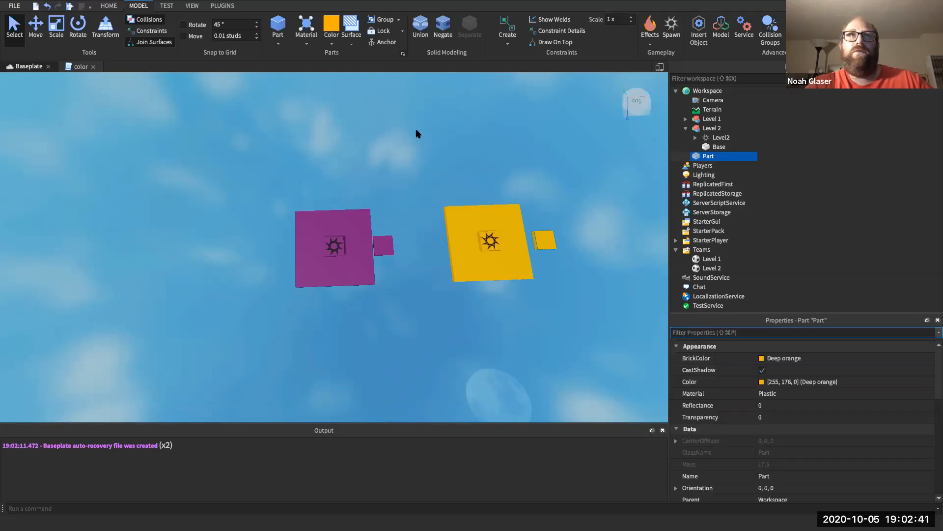
- Make the small part Anchored
{"action": "left_click", "coordinate": [384, 45]}
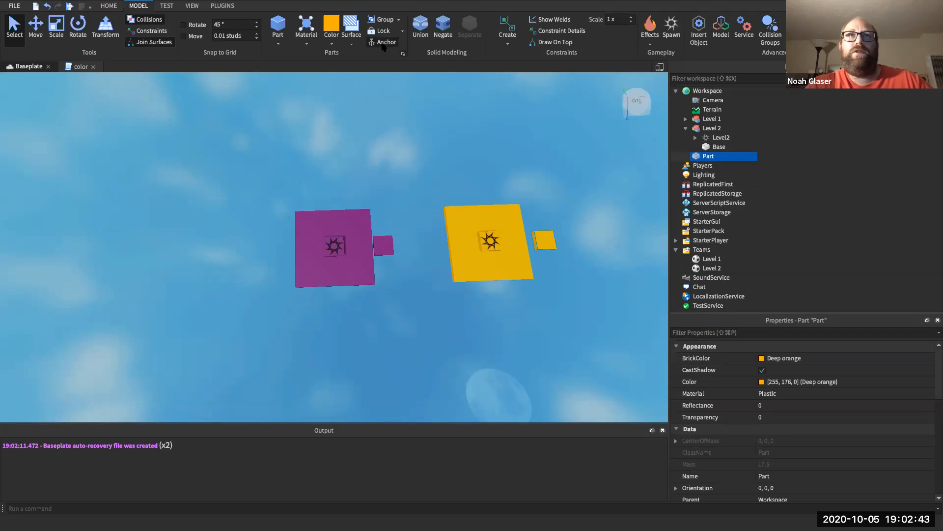
{"action": "scroll", "coordinate": [734, 426], "scroll_direction": "down", "scroll_amount": 5}
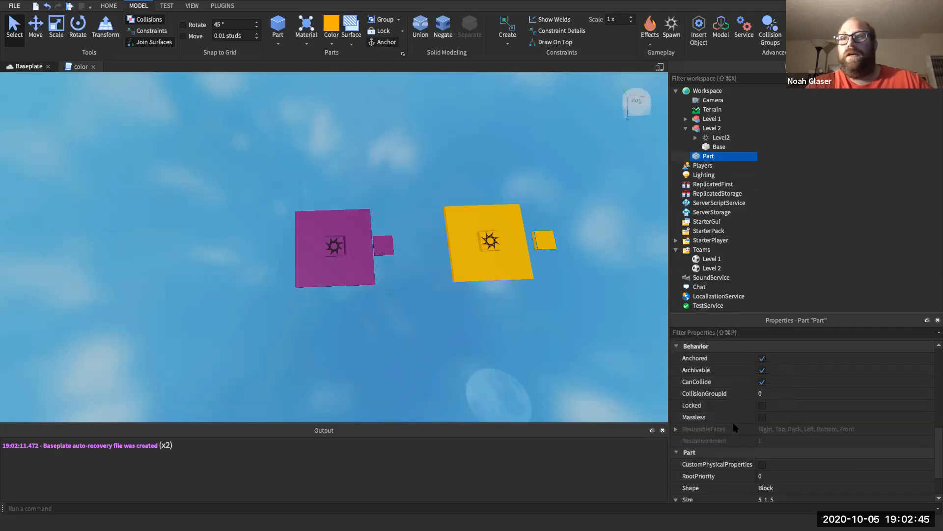
{"action": "scroll", "coordinate": [735, 426], "scroll_direction": "up", "scroll_amount": 2}
{"action": "left_click", "coordinate": [762, 370]}
{"action": "left_click", "coordinate": [763, 371]}
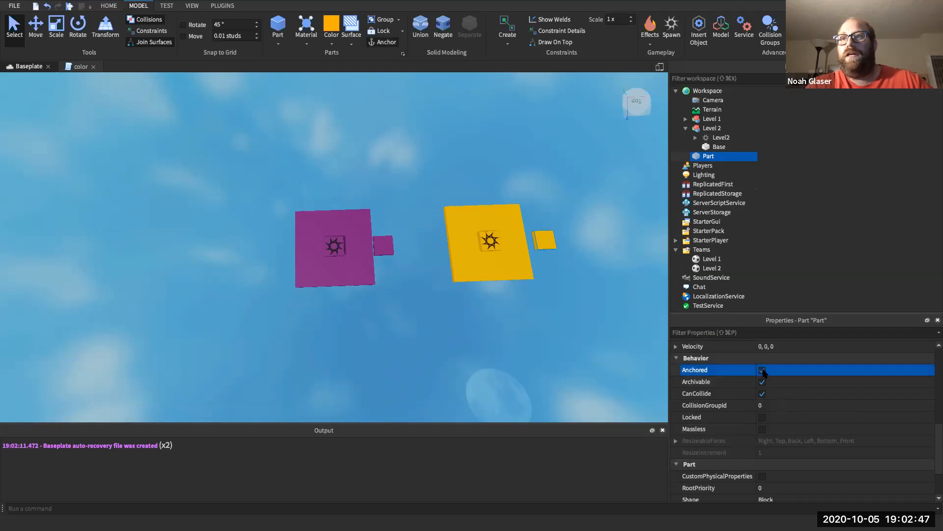
- Rename the part to Bridge1
{"action": "right_click", "coordinate": [710, 156]}
{"action": "left_click", "coordinate": [736, 220]}
{"action": "type", "text": "Bridge1"}
{"action": "key", "text": "Return"}
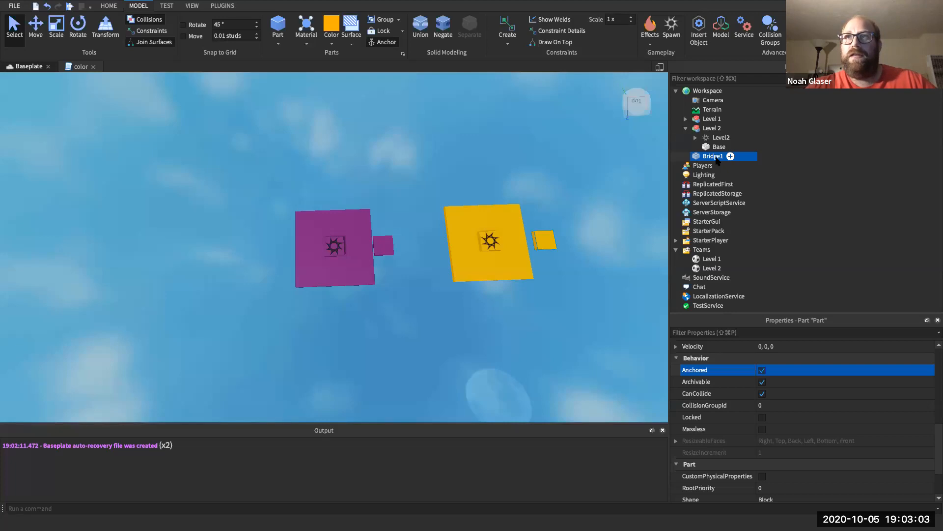
- Duplicate Bridge1 and delete the Weld inside the copy
{"action": "key", "text": "super+d"}
{"action": "left_click", "coordinate": [686, 165]}
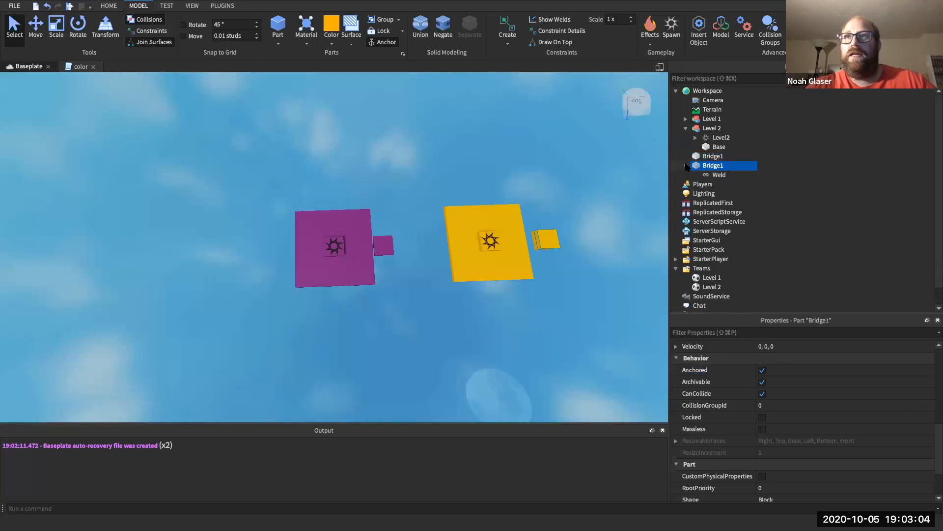
{"action": "left_click", "coordinate": [714, 175]}
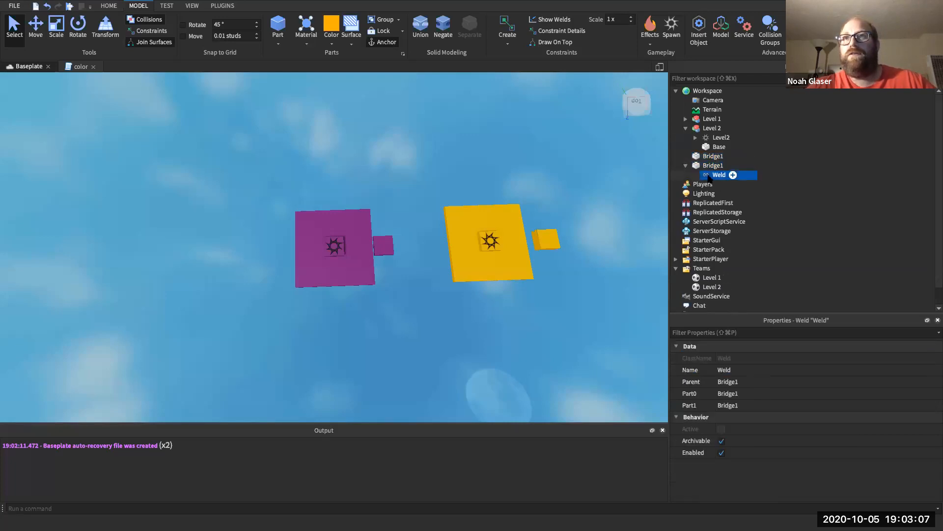
{"action": "key", "text": "Delete"}
{"action": "left_click", "coordinate": [713, 167]}
- Rename the duplicated block to Bridge2
{"action": "left_click", "coordinate": [713, 166]}
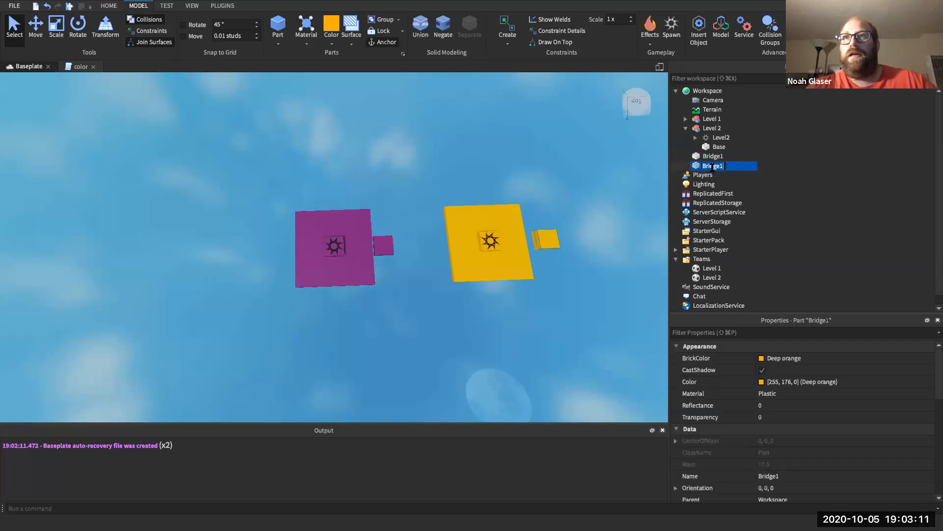
{"action": "key", "text": "Right"}
{"action": "key", "text": "BackSpace"}
{"action": "type", "text": "2"}
{"action": "key", "text": "Return"}
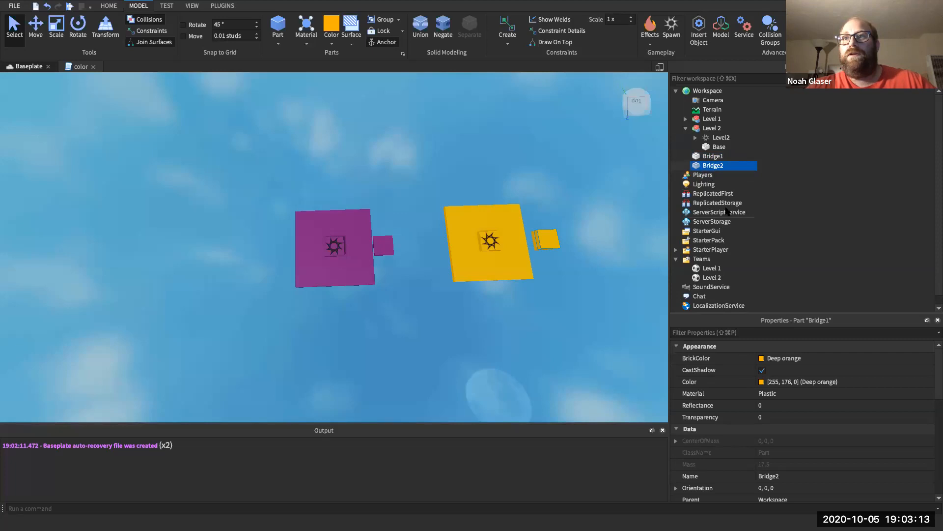
- Set Bridge2's position to X 62 (55 + 7) and Y 0
{"action": "left_click", "coordinate": [712, 332]}
{"action": "type", "text": "Pos"}
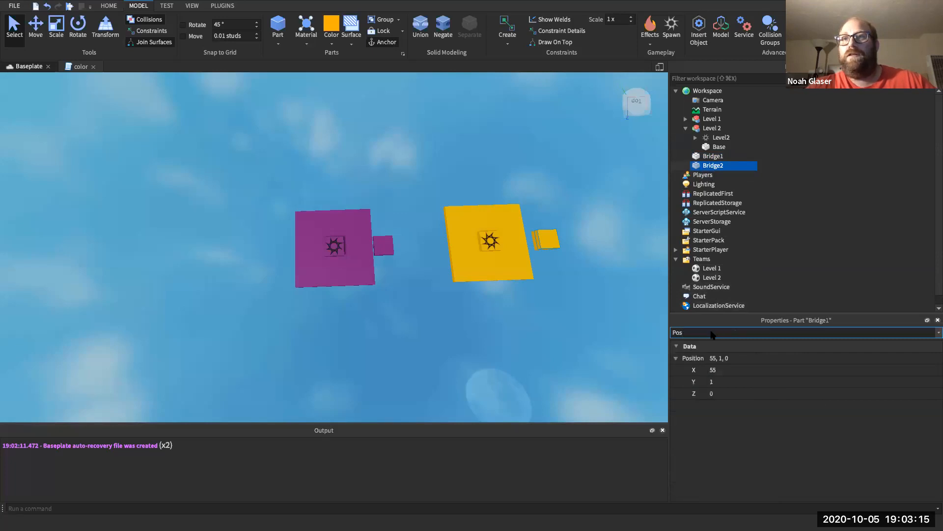
{"action": "left_click", "coordinate": [715, 369]}
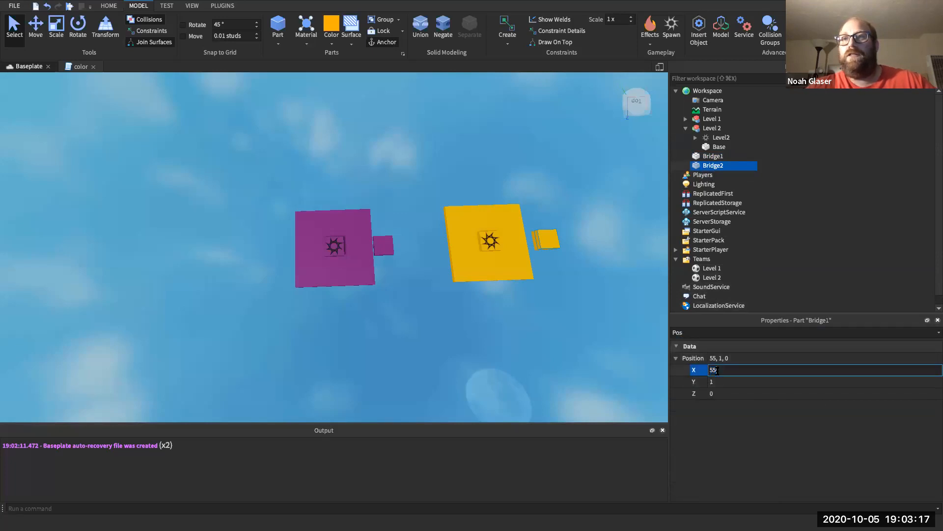
{"action": "type", "text": "+ 7"}
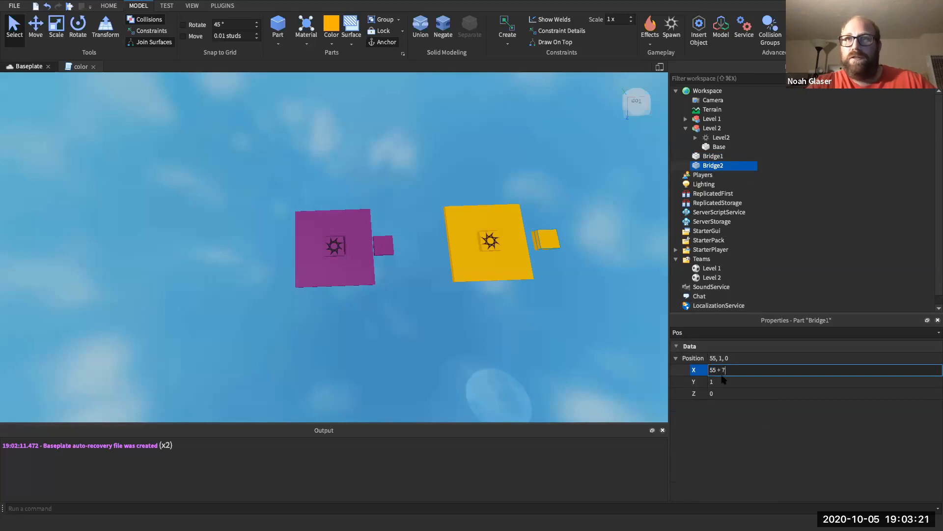
{"action": "key", "text": "Return"}
{"action": "left_click", "coordinate": [727, 382]}
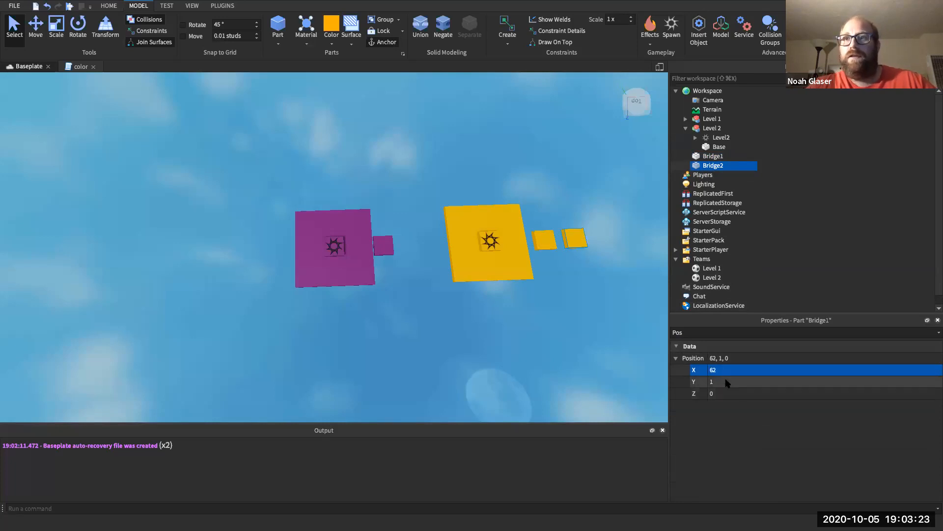
{"action": "type", "text": "0"}
{"action": "key", "text": "Return"}
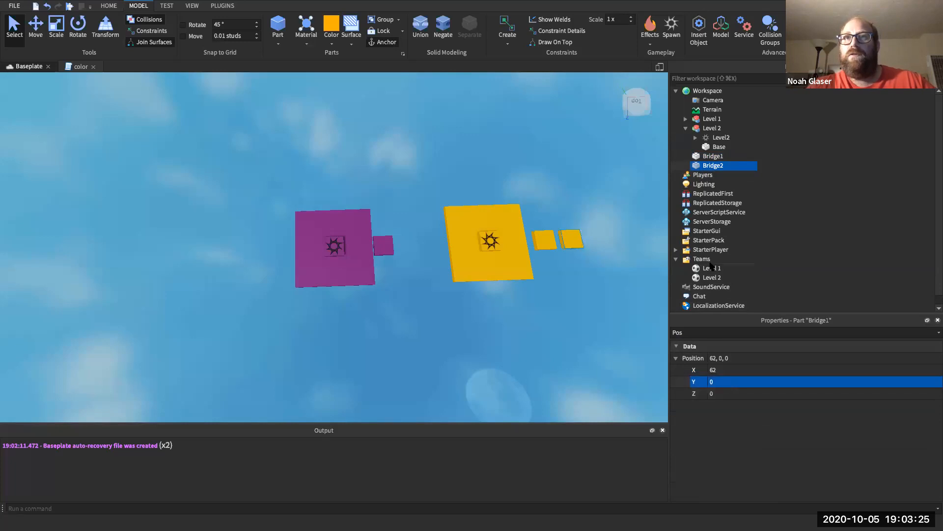
- Duplicate Bridge2 to create a third bridge block
{"action": "double_click", "coordinate": [709, 166]}
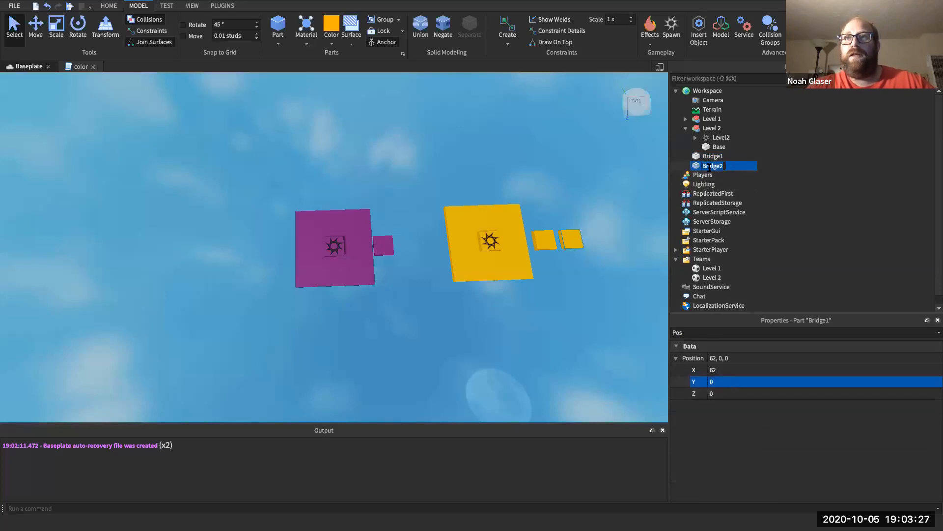
{"action": "left_click", "coordinate": [699, 165]}
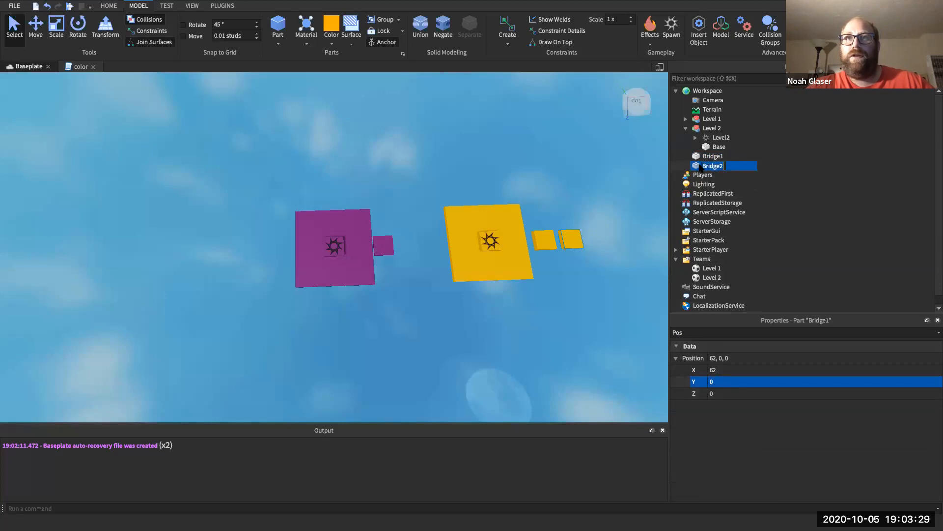
{"action": "left_click", "coordinate": [699, 166]}
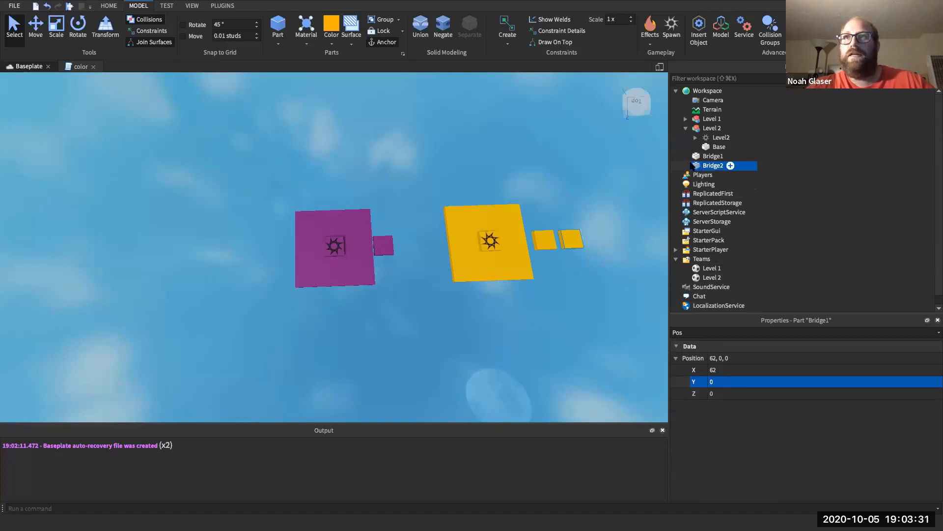
{"action": "key", "text": "super+d"}
{"action": "right_click", "coordinate": [704, 177]}
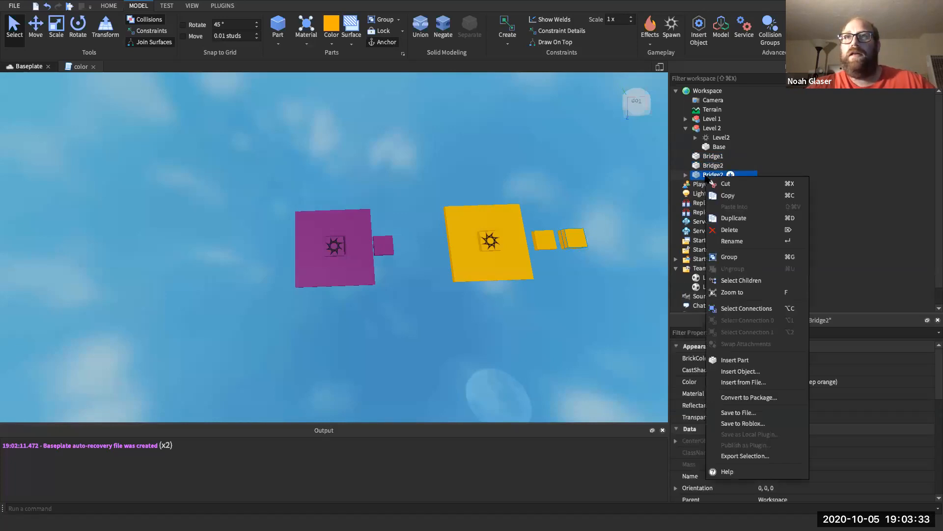
- Keep the new block's name as Bridge2 and drag it right with the Move tool
{"action": "left_click", "coordinate": [686, 175]}
{"action": "left_click", "coordinate": [692, 175]}
{"action": "left_click", "coordinate": [686, 175]}
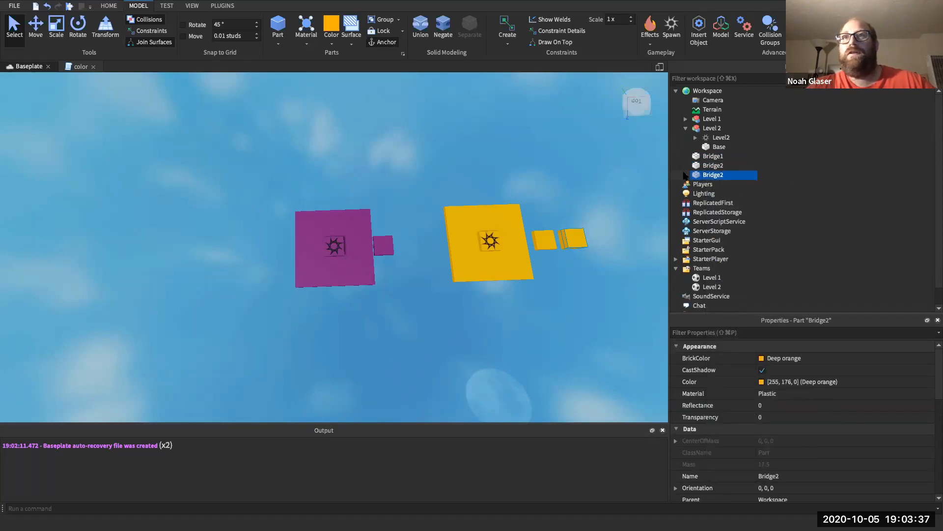
{"action": "left_click", "coordinate": [39, 36]}
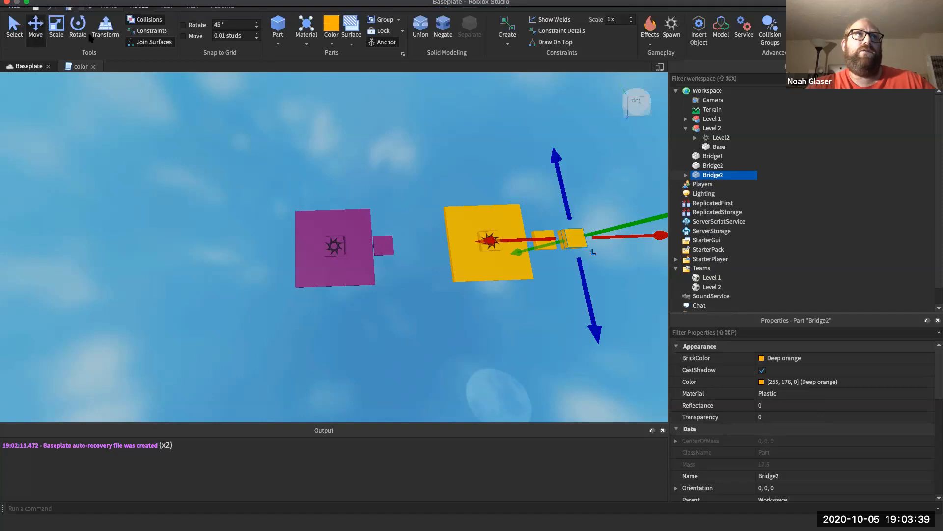
{"action": "left_click_drag", "start_coordinate": [625, 239], "coordinate": [647, 237]}
- Set the new block's position to Y 0 and X 70, correcting an initial 72
{"action": "left_click", "coordinate": [709, 334]}
{"action": "type", "text": "Pos"}
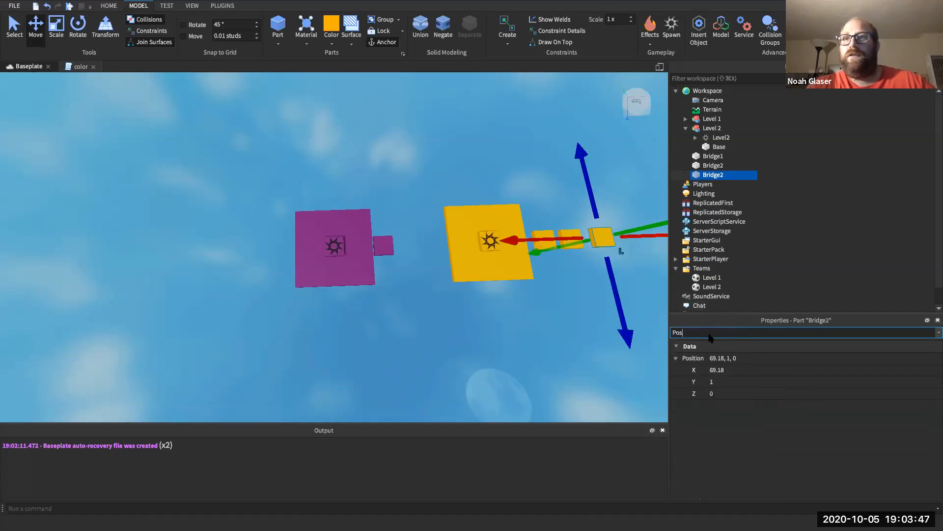
{"action": "left_click", "coordinate": [716, 369]}
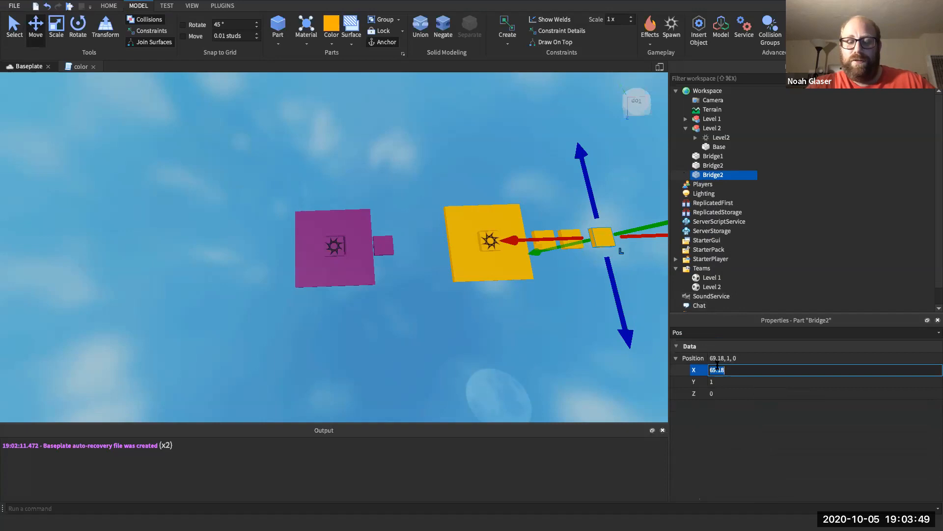
{"action": "left_click_drag", "start_coordinate": [632, 235], "coordinate": [637, 239]}
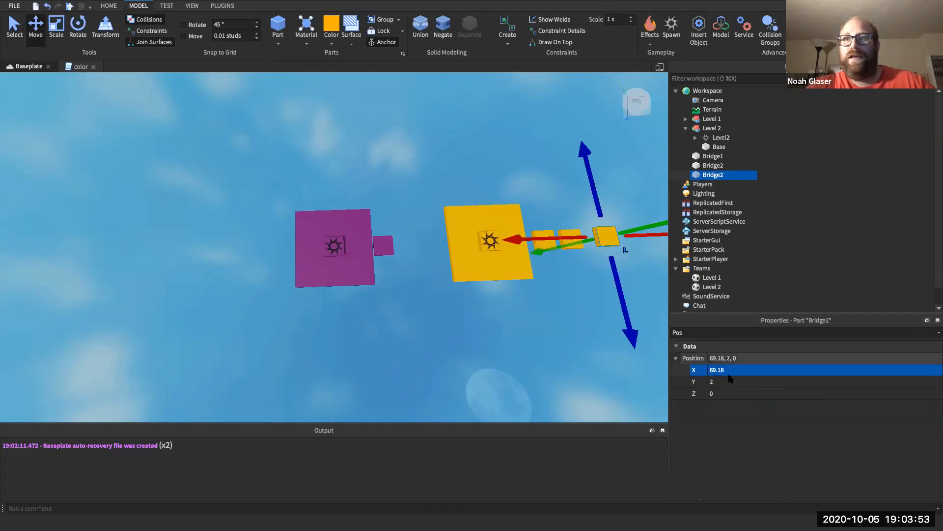
{"action": "left_click", "coordinate": [728, 381]}
{"action": "type", "text": "0"}
{"action": "key", "text": "Return"}
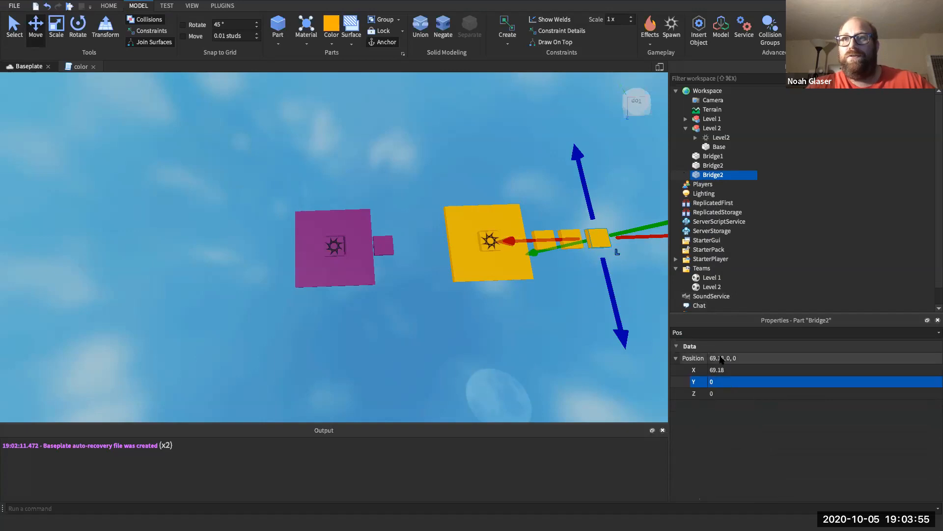
{"action": "left_click", "coordinate": [719, 369]}
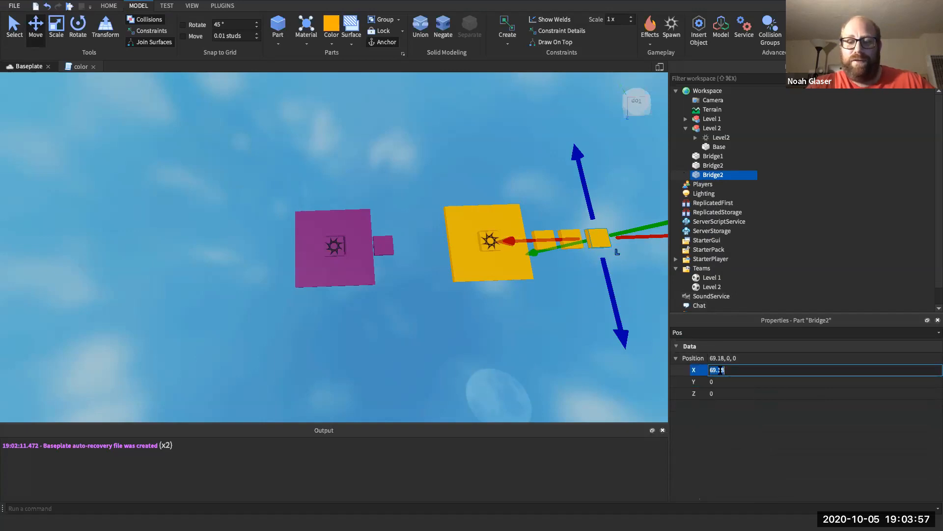
{"action": "type", "text": "7"}
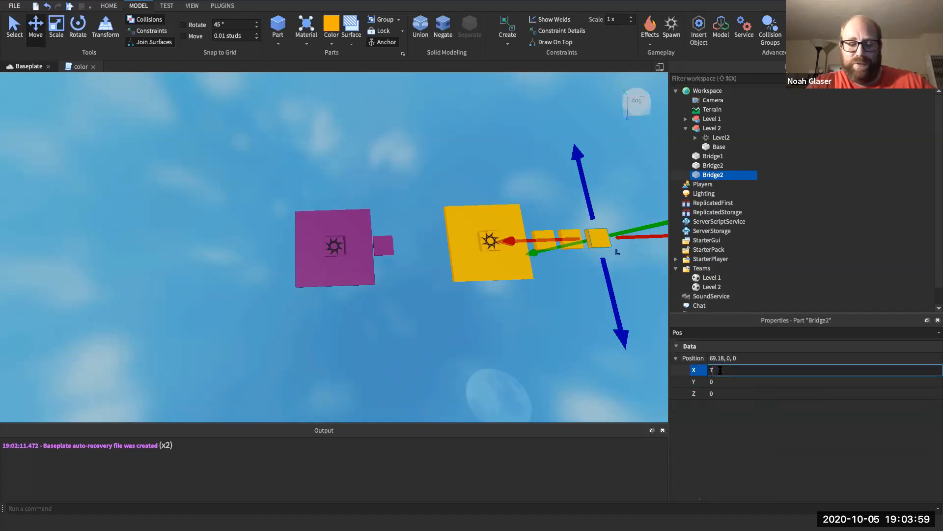
{"action": "type", "text": "2"}
{"action": "key", "text": "Return"}
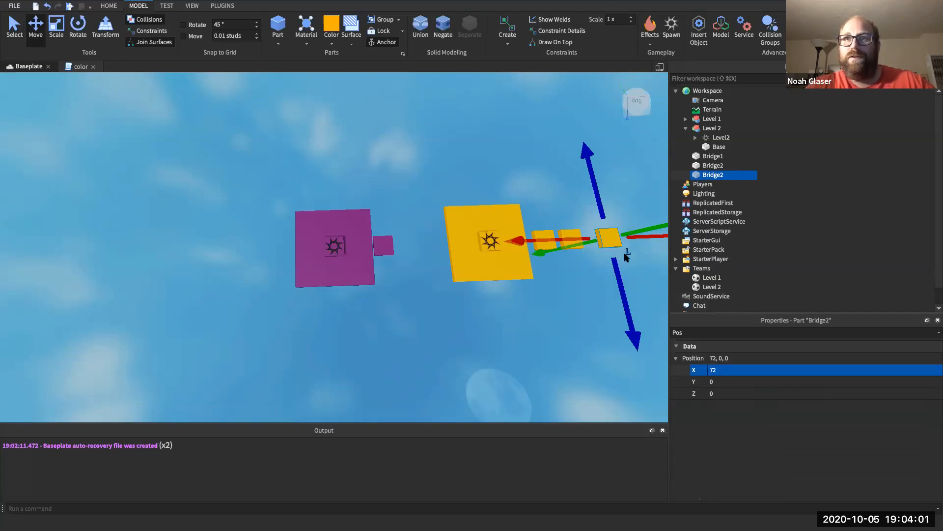
{"action": "left_click_drag", "start_coordinate": [578, 238], "coordinate": [570, 240]}
{"action": "left_click", "coordinate": [725, 369]}
{"action": "type", "text": "70"}
{"action": "key", "text": "Return"}
- Check each bridge block's placement, then select all three bridge blocks in Explorer
{"action": "left_click", "coordinate": [572, 280]}
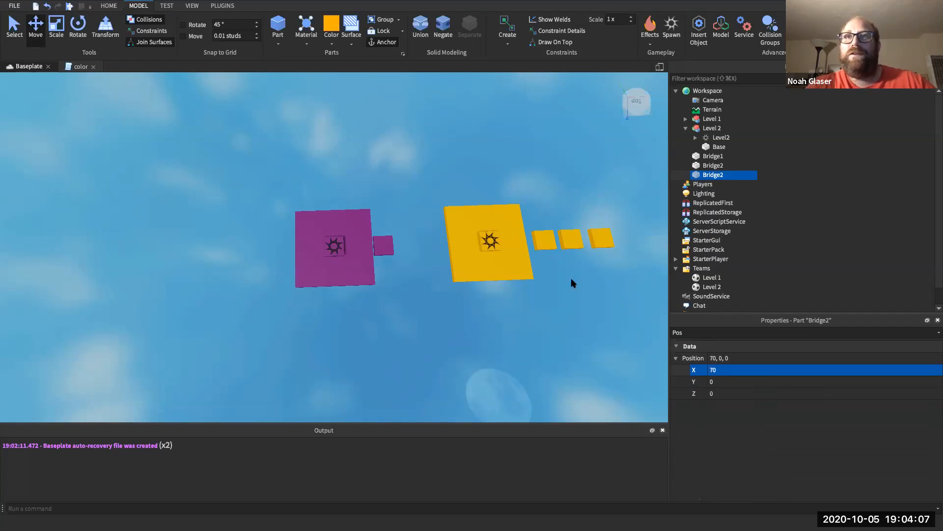
{"action": "left_click", "coordinate": [599, 240]}
{"action": "left_click", "coordinate": [584, 301]}
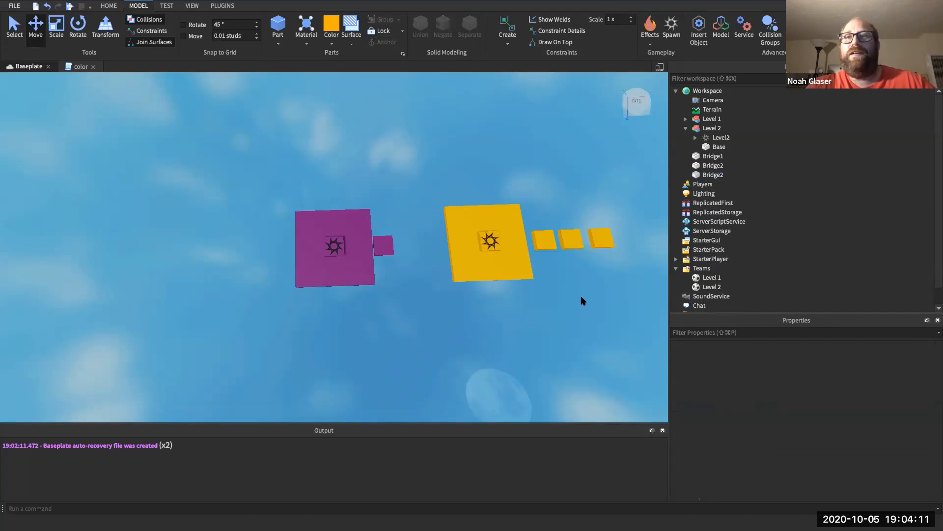
{"action": "left_click", "coordinate": [550, 244]}
{"action": "scroll", "coordinate": [722, 363], "scroll_direction": "down", "scroll_amount": 10}
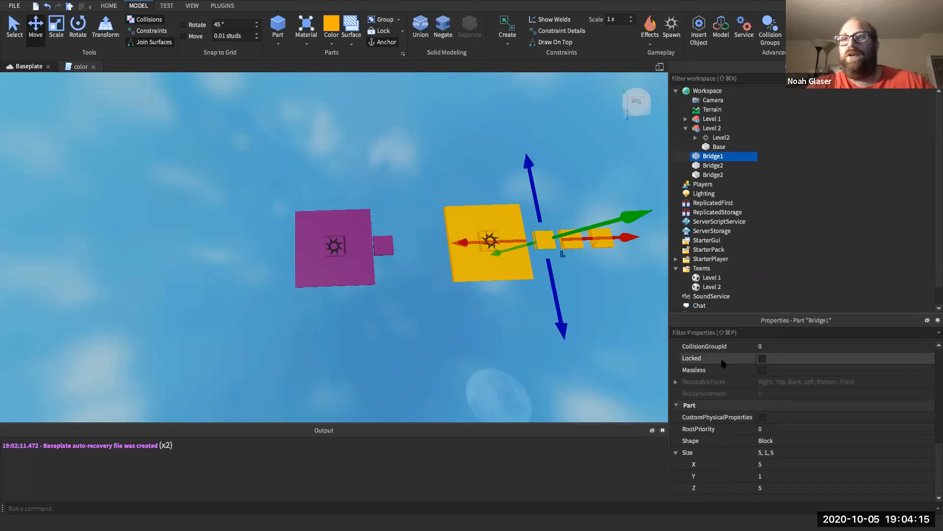
{"action": "left_click", "coordinate": [568, 250]}
{"action": "left_click", "coordinate": [569, 245]}
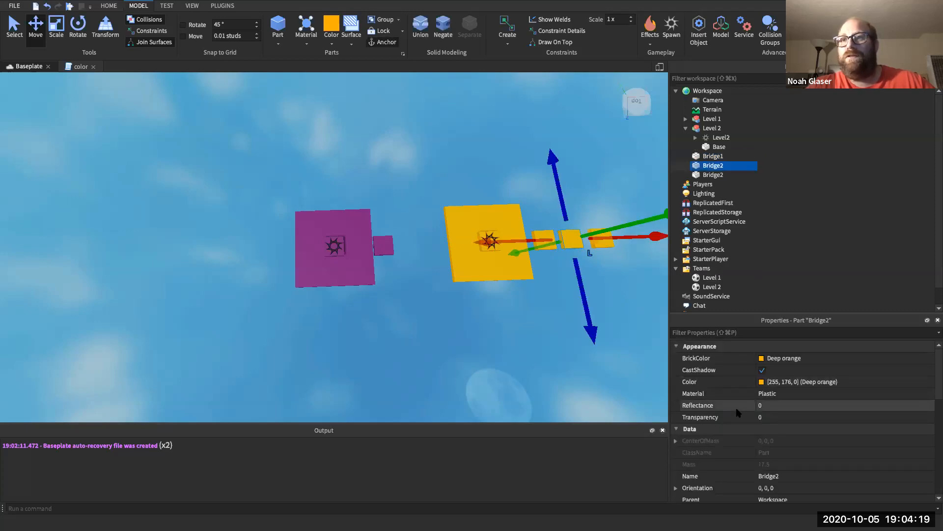
{"action": "scroll", "coordinate": [737, 412], "scroll_direction": "down", "scroll_amount": 5}
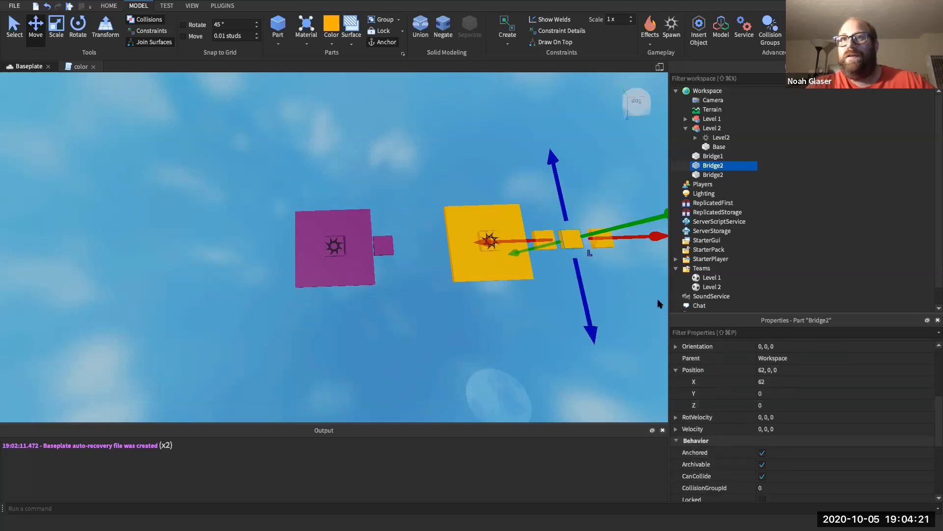
{"action": "left_click", "coordinate": [601, 242]}
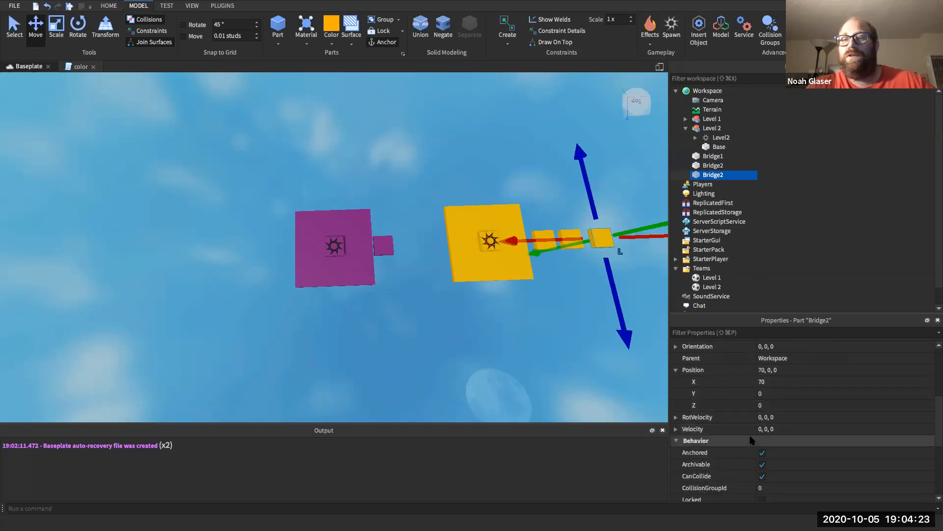
{"action": "left_click", "coordinate": [570, 293]}
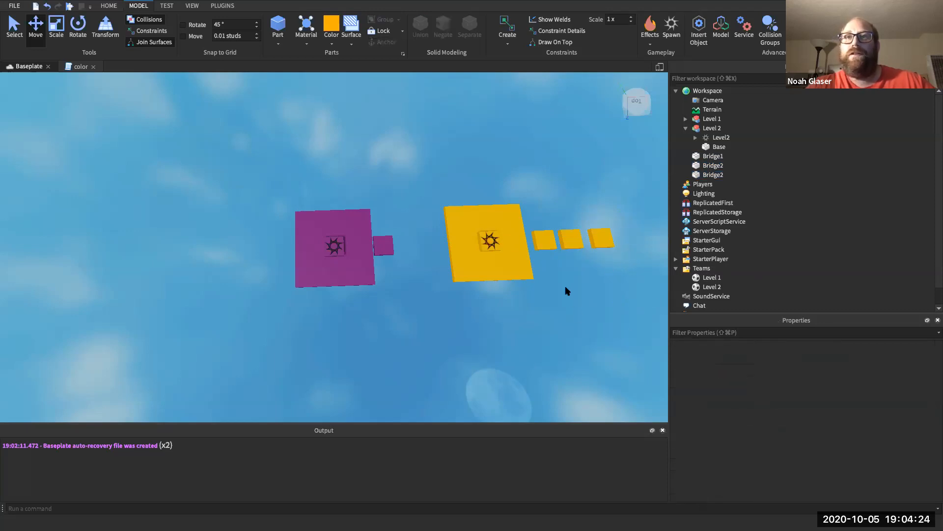
{"action": "left_click", "coordinate": [548, 244]}
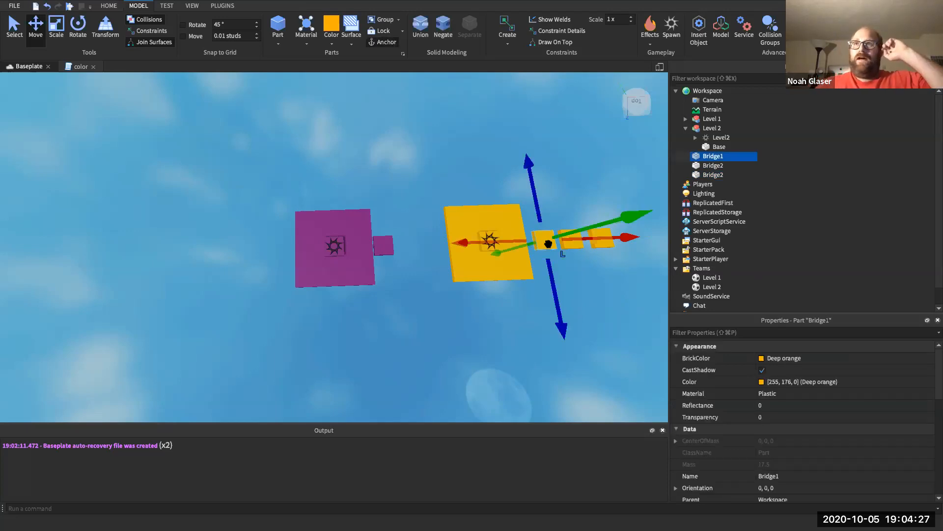
{"action": "left_click", "coordinate": [703, 183]}
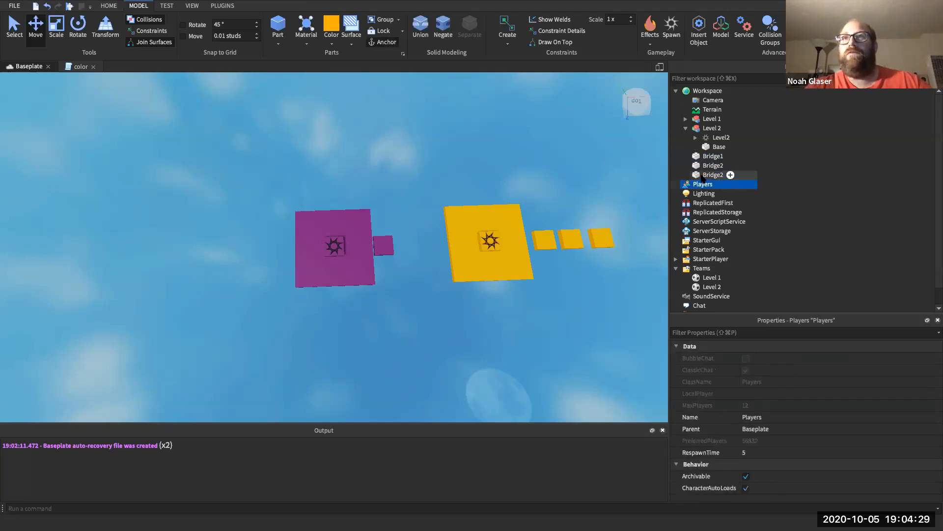
{"action": "left_click", "coordinate": [703, 174]}
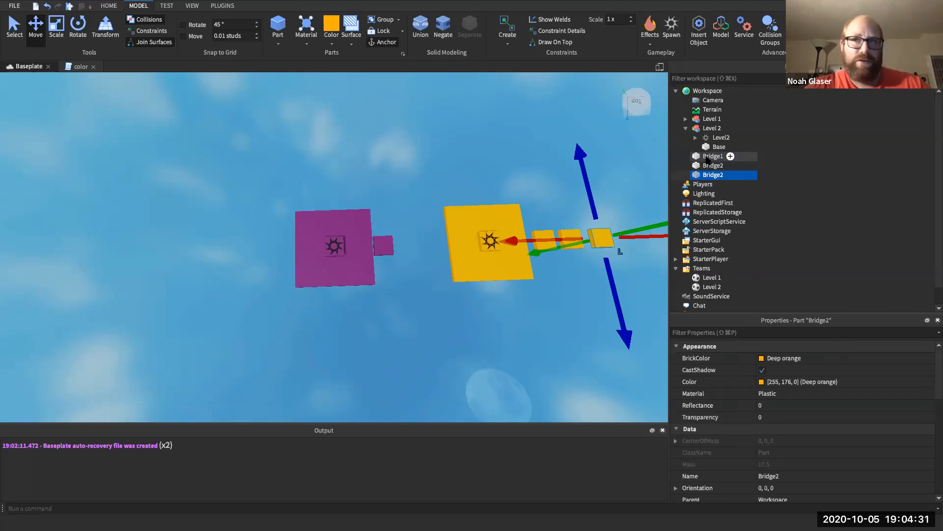
{"action": "left_click", "coordinate": [708, 157], "text": "shift"}
- Drag Bridge1 and both Bridge2 blocks onto the Level 2 model
{"action": "left_click_drag", "start_coordinate": [708, 157], "coordinate": [713, 129]}
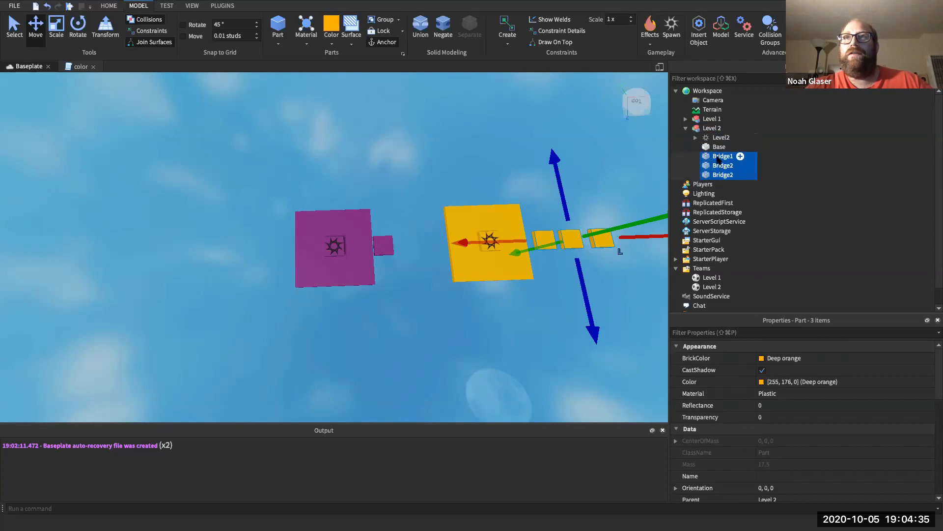
{"action": "double_click", "coordinate": [718, 158]}
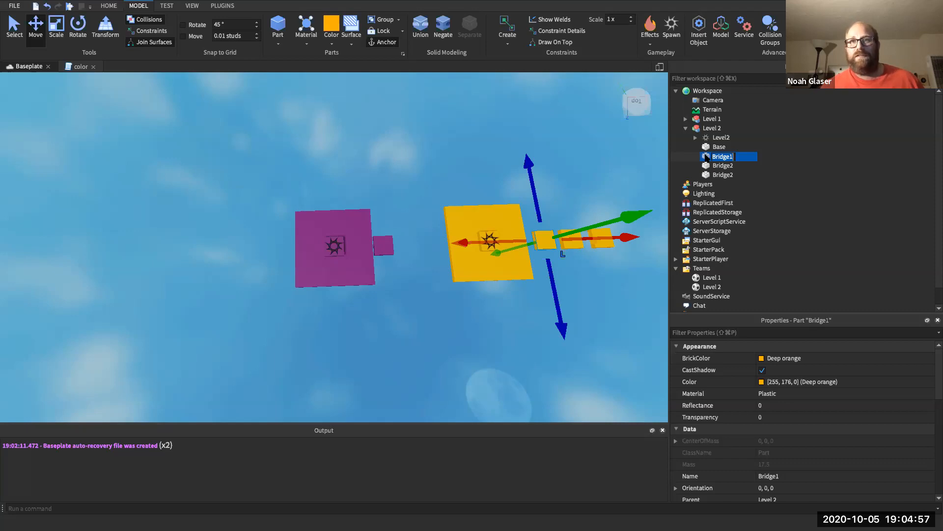
- Insert a Script into Bridge1 and rename it 'disappear'
{"action": "left_click", "coordinate": [740, 157]}
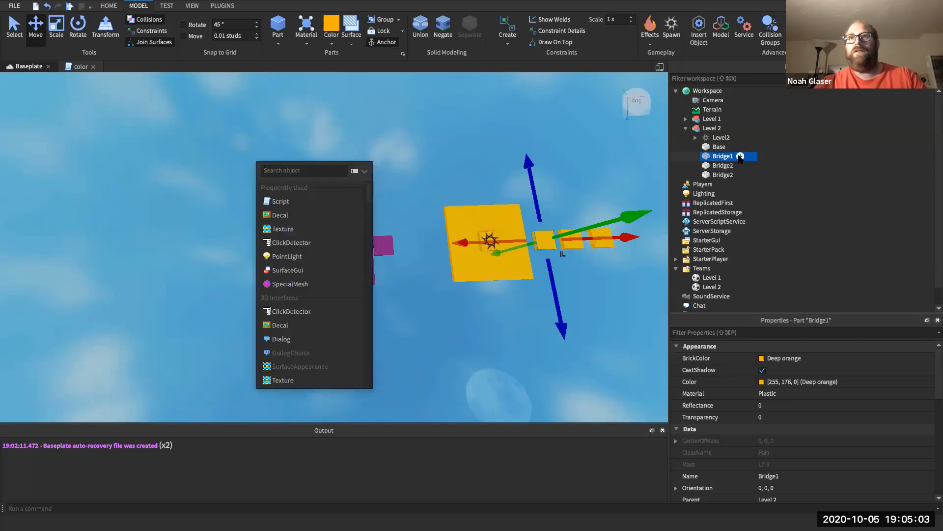
{"action": "left_click", "coordinate": [318, 201]}
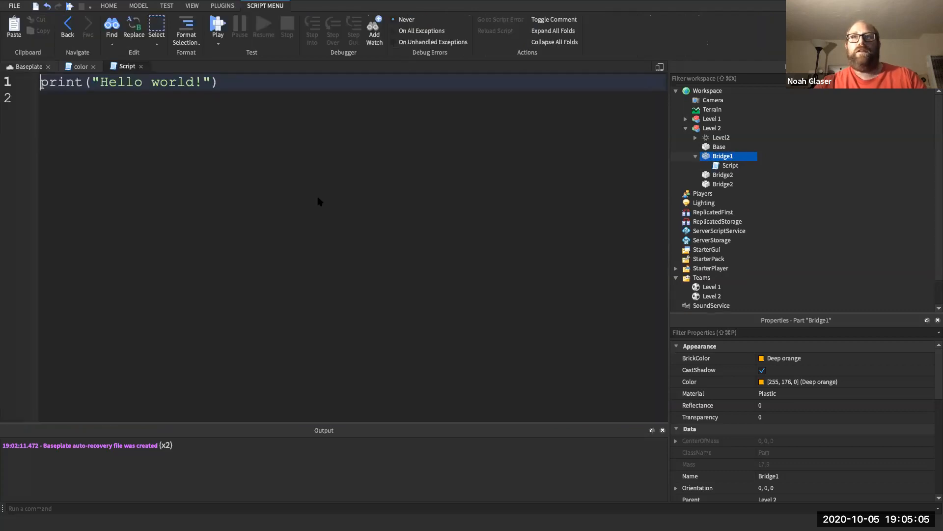
{"action": "right_click", "coordinate": [721, 168]}
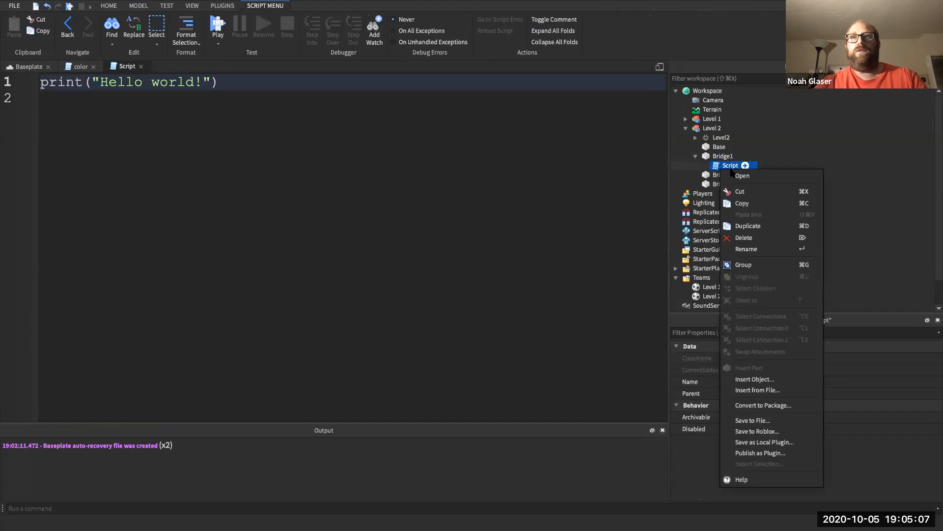
{"action": "left_click", "coordinate": [747, 249]}
{"action": "type", "text": "disappear"}
{"action": "key", "text": "Return"}
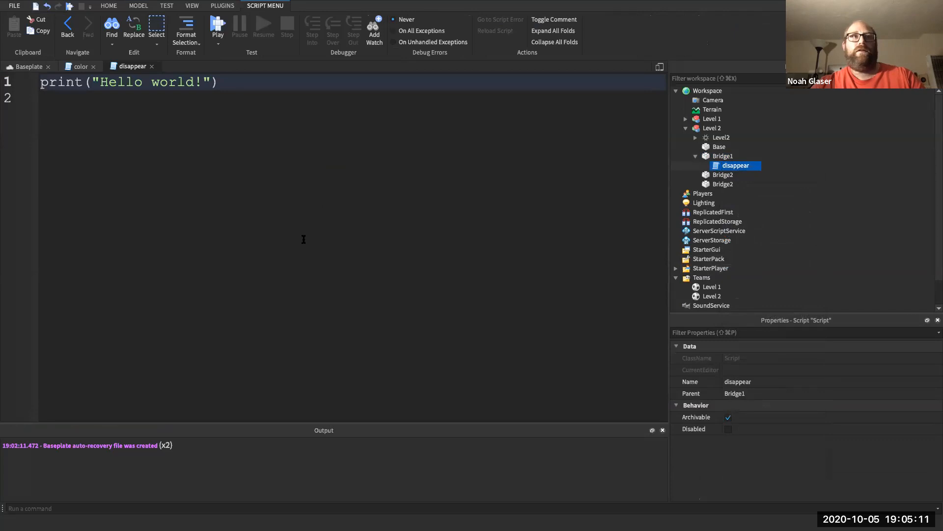
- Delete the script's default print line, leaving an empty line
{"action": "left_click", "coordinate": [270, 98]}
{"action": "triple_click", "coordinate": [263, 81]}
{"action": "key", "text": "ctrl+c"}
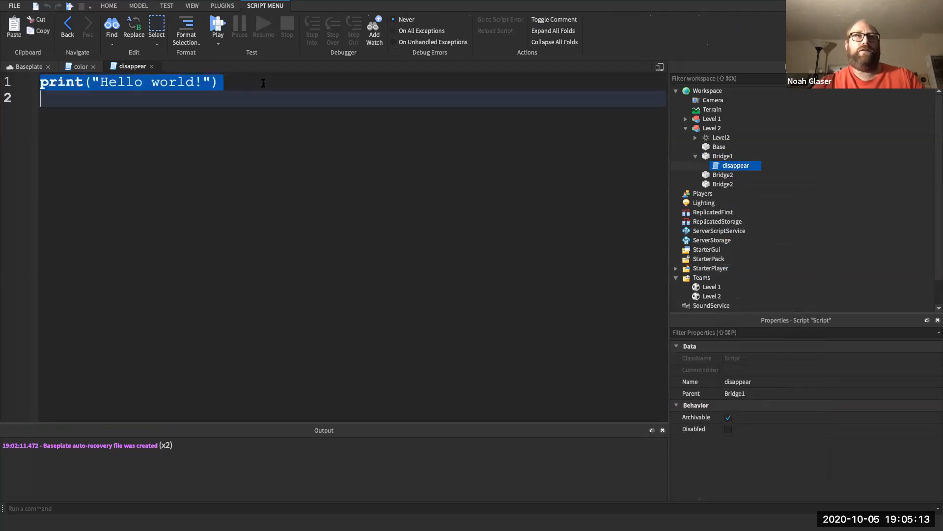
{"action": "key", "text": "BackSpace"}
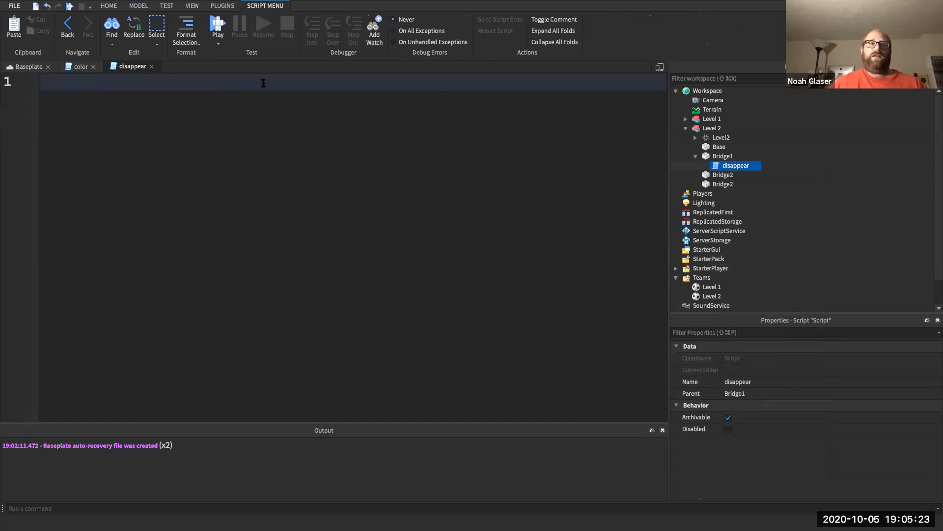
{"action": "key", "text": "Return"}
- Write the function touched(hitPart) with its end, leaving a blank line above it
{"action": "type", "text": "function "}
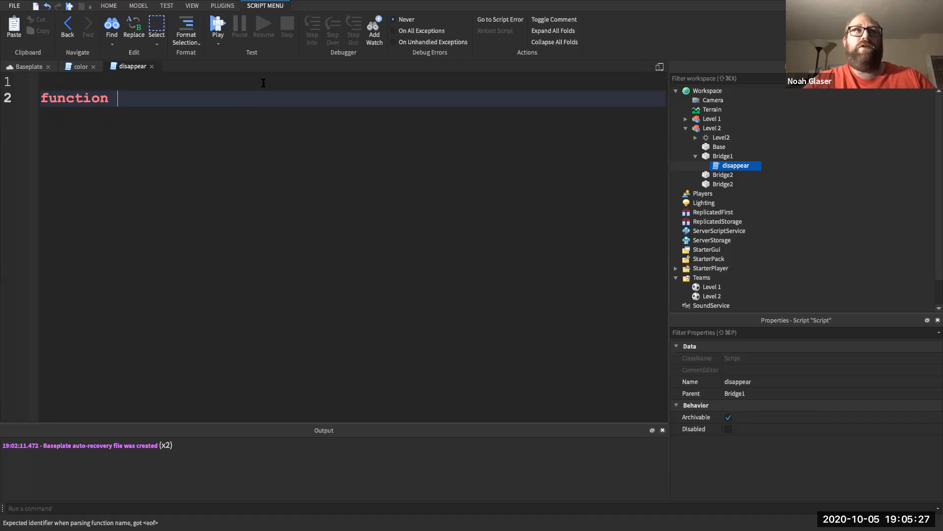
{"action": "type", "text": "touched"}
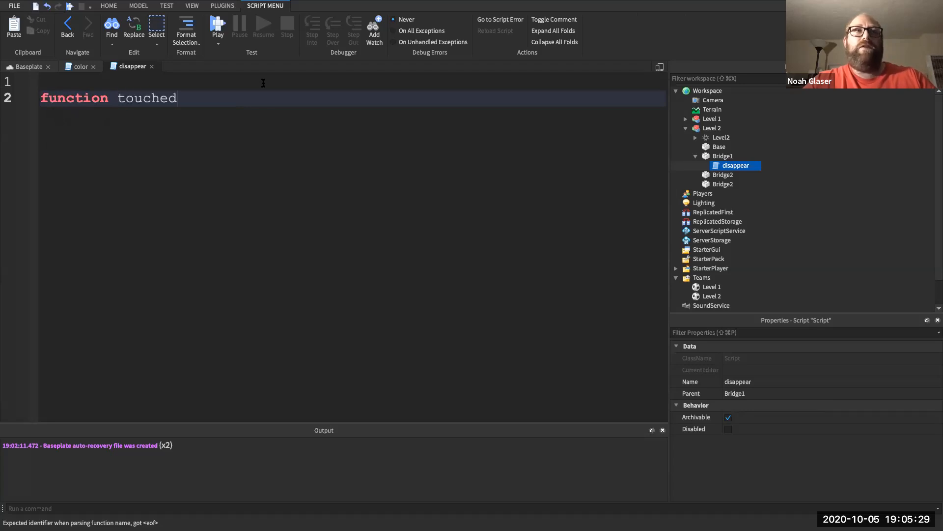
{"action": "type", "text": "(hi"}
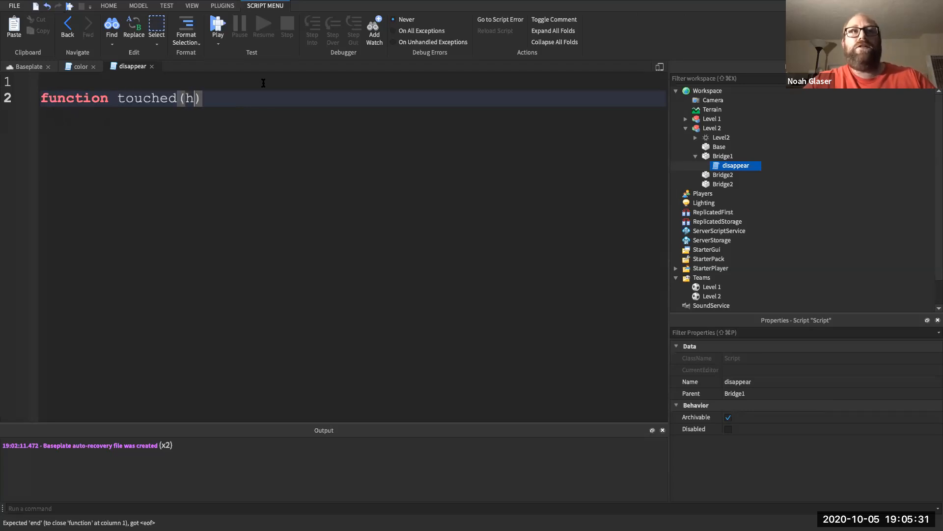
{"action": "type", "text": "tPart"}
{"action": "key", "text": "Right"}
{"action": "key", "text": "Return"}
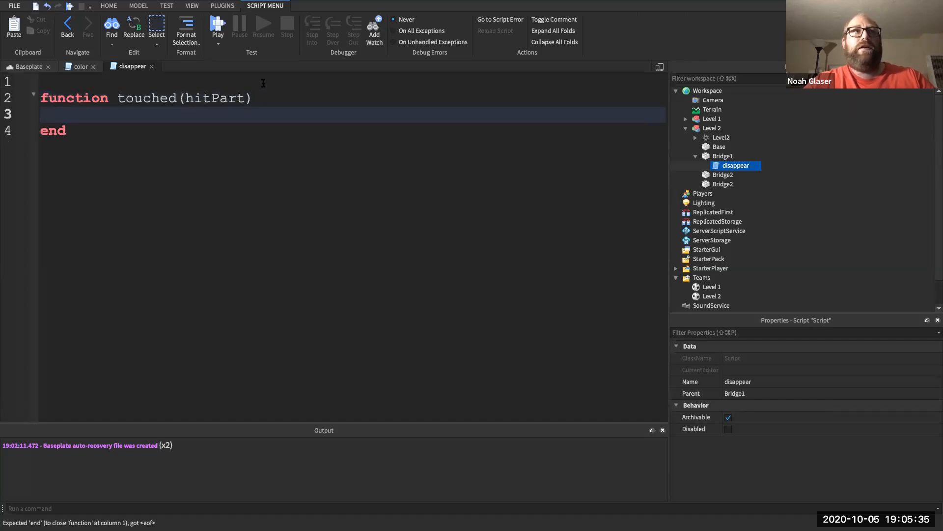
{"action": "double_click", "coordinate": [80, 131]}
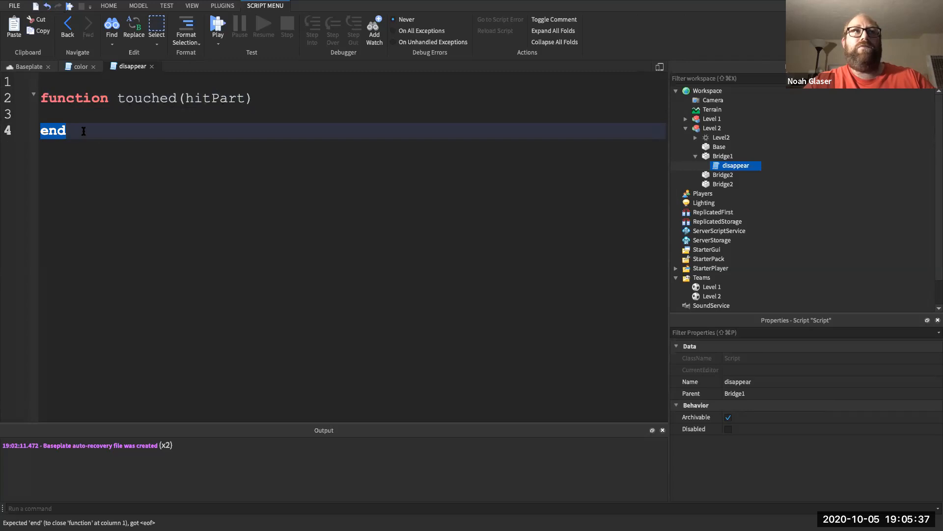
{"action": "left_click", "coordinate": [84, 130]}
{"action": "key", "text": "Return"}
{"action": "key", "text": "Up"}
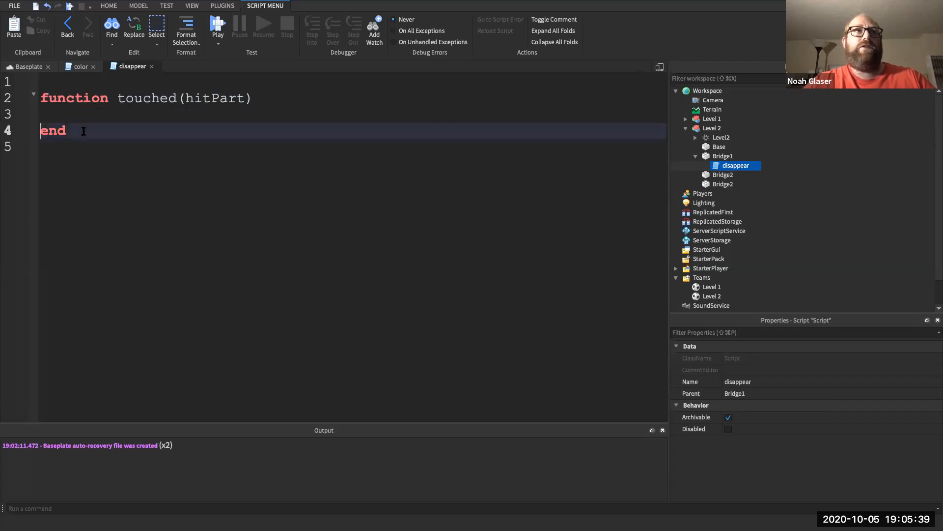
{"action": "key", "text": "Up"}
{"action": "key", "text": "Up"}
{"action": "key", "text": "Up"}
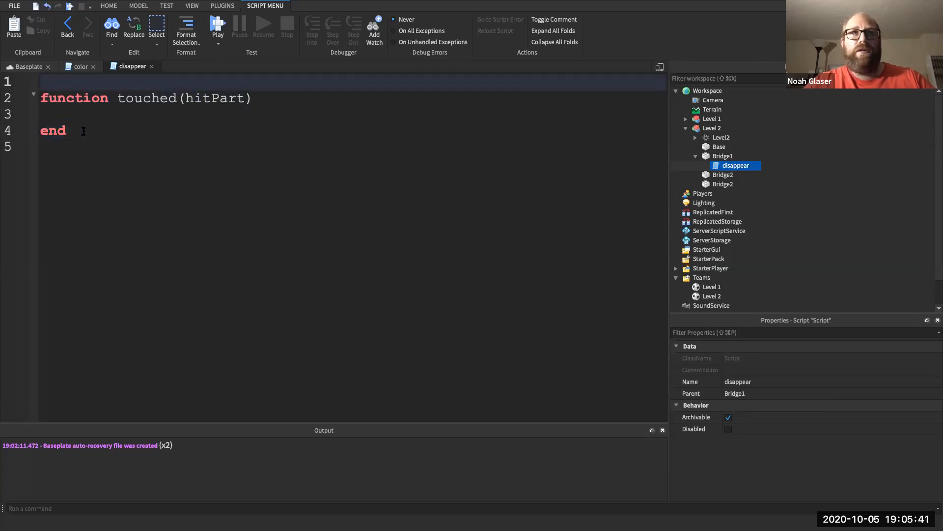
{"action": "key", "text": "Return"}
{"action": "key", "text": "Down"}
{"action": "key", "text": "Up"}
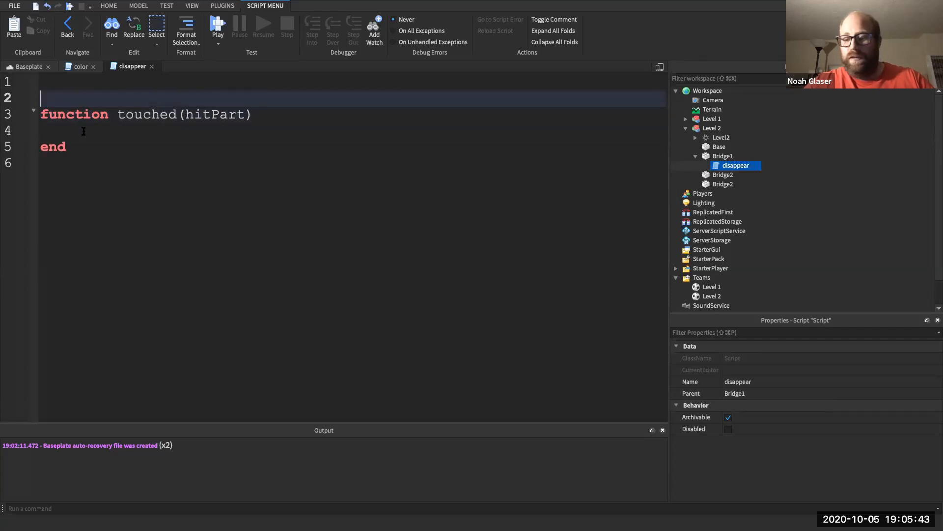
{"action": "key", "text": "Up"}
- Add 'local bridgePart = script.Parent' at the top of the script
{"action": "type", "text": "loca"}
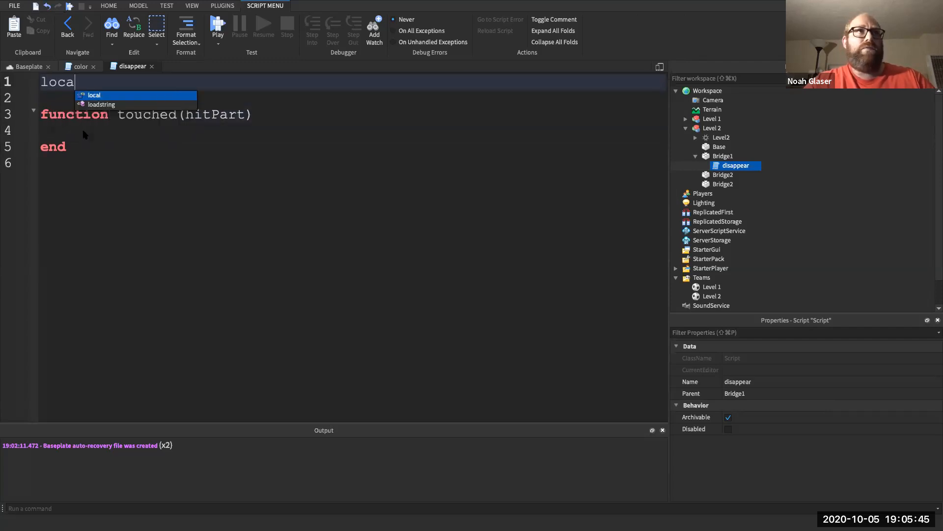
{"action": "type", "text": "l bridge =P"}
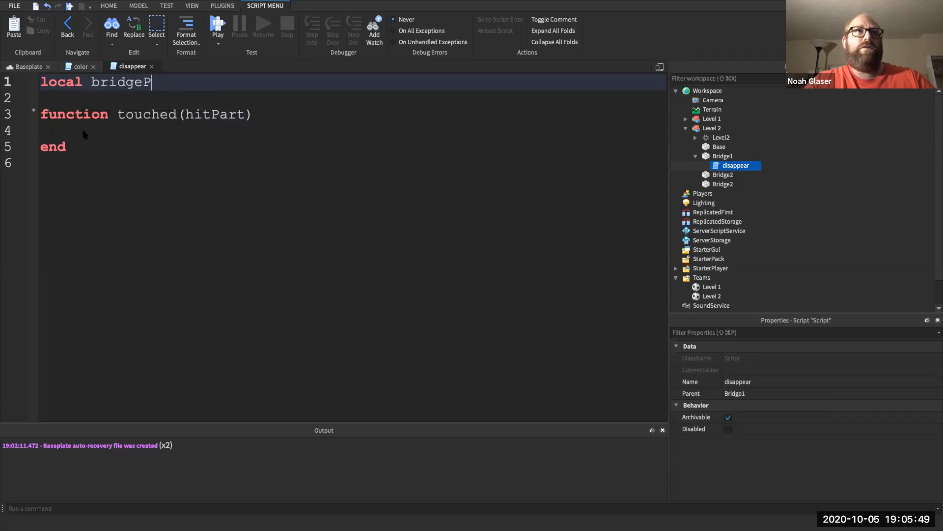
{"action": "type", "text": "art = script.Parent"}
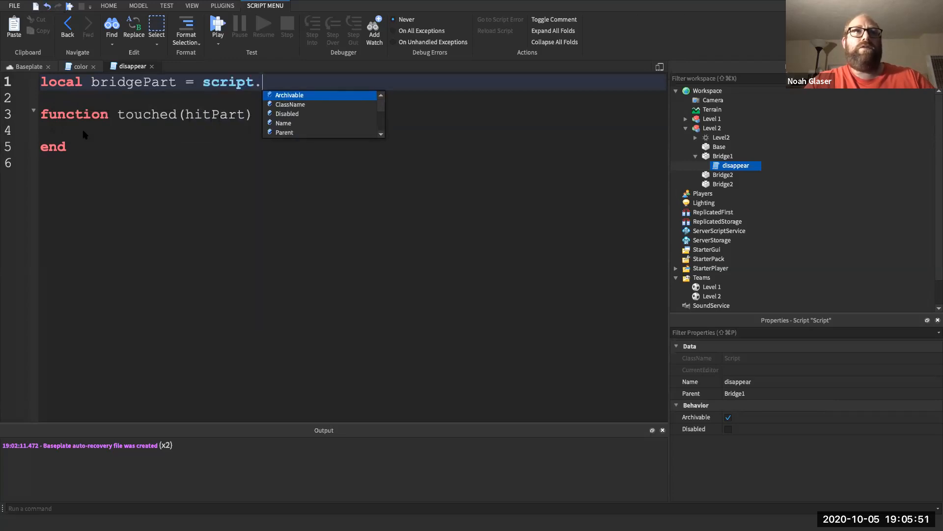
- Below the function, add 'bridgePart.Touched:Connect(touched)'
{"action": "key", "text": "Down"}
{"action": "key", "text": "Down"}
{"action": "key", "text": "Down"}
{"action": "key", "text": "Down"}
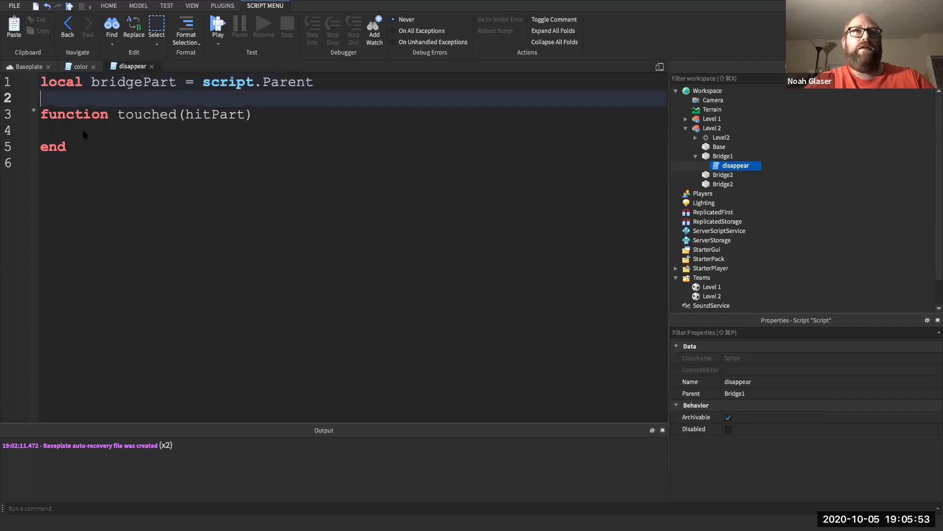
{"action": "key", "text": "Return"}
{"action": "key", "text": "Return"}
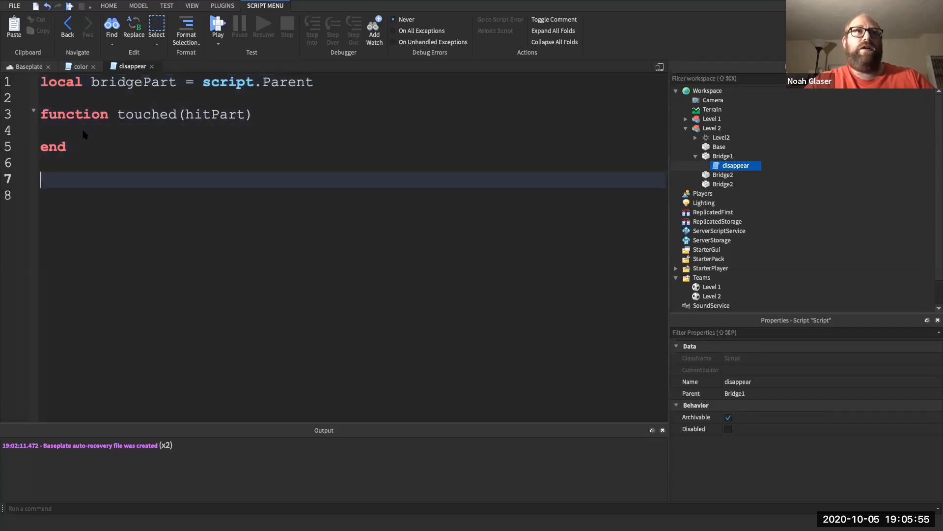
{"action": "type", "text": "brid"}
{"action": "key", "text": "Tab"}
{"action": "type", "text": "."}
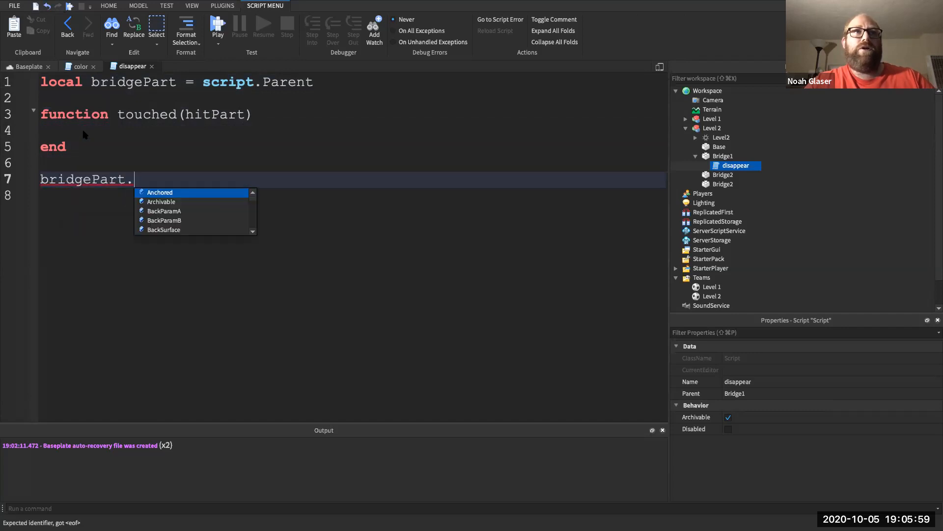
{"action": "type", "text": "T"}
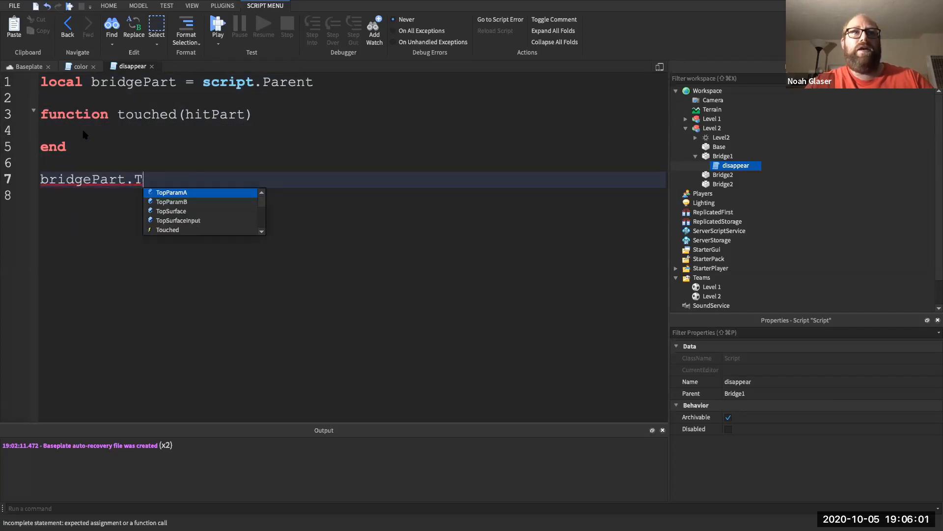
{"action": "key", "text": "Down"}
{"action": "key", "text": "Down"}
{"action": "key", "text": "Down"}
{"action": "key", "text": "Down"}
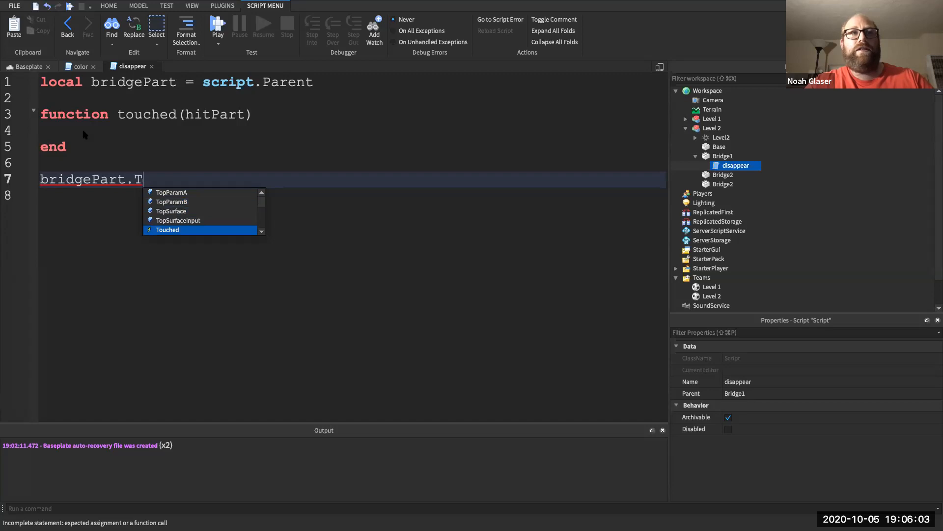
{"action": "key", "text": "Tab"}
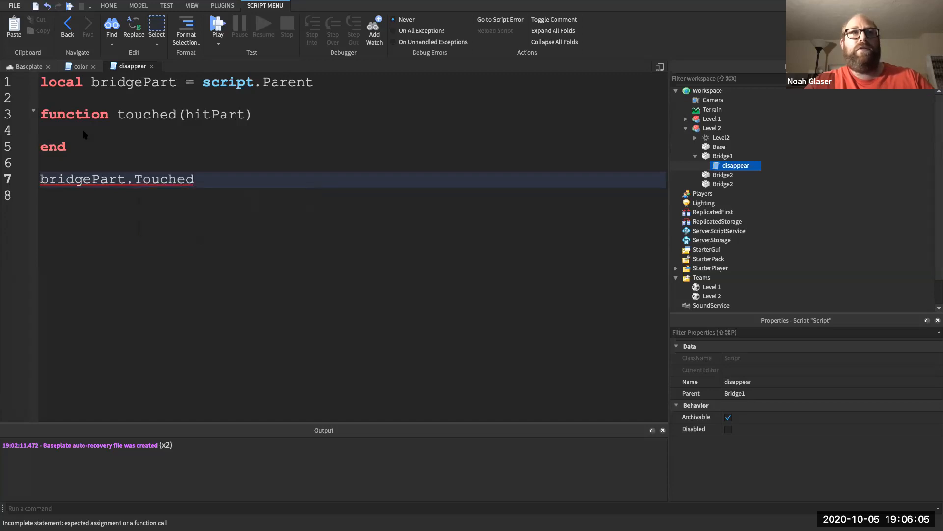
{"action": "type", "text": ":"}
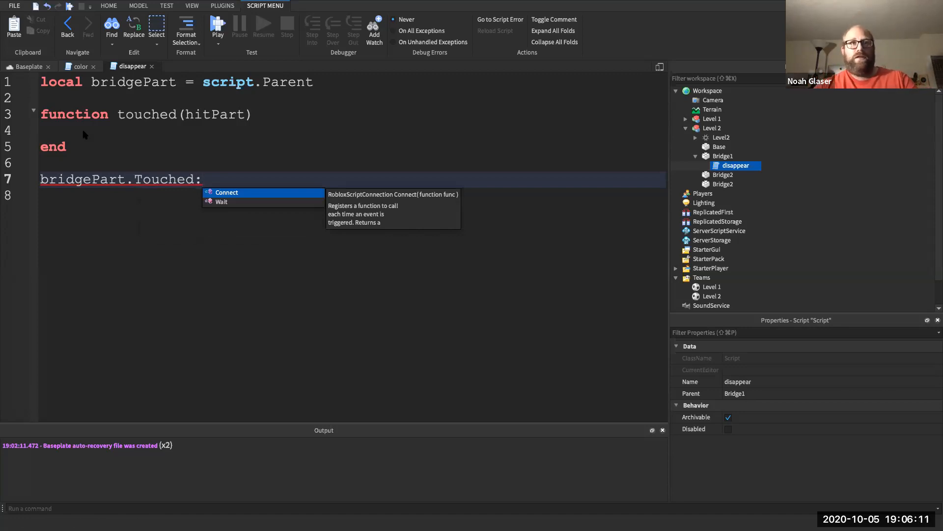
{"action": "key", "text": "Tab"}
{"action": "type", "text": "(touc"}
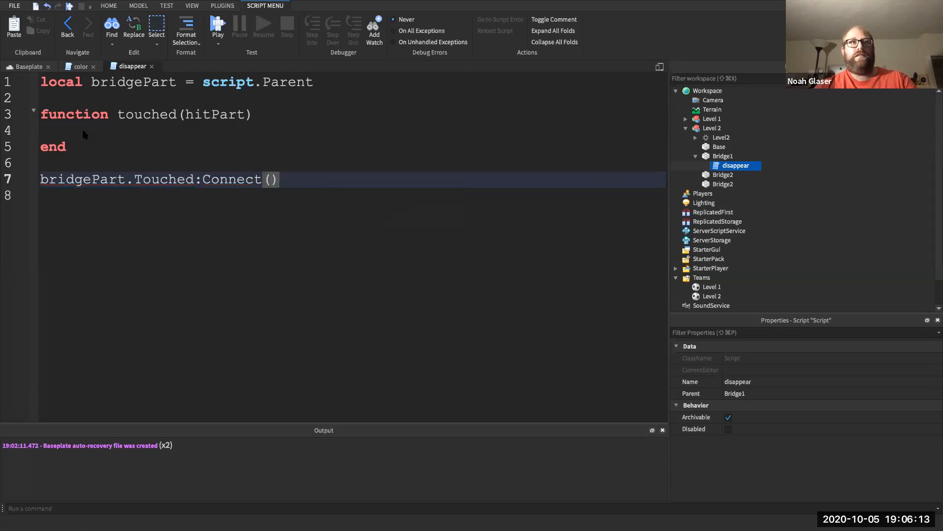
{"action": "type", "text": "hed)"}
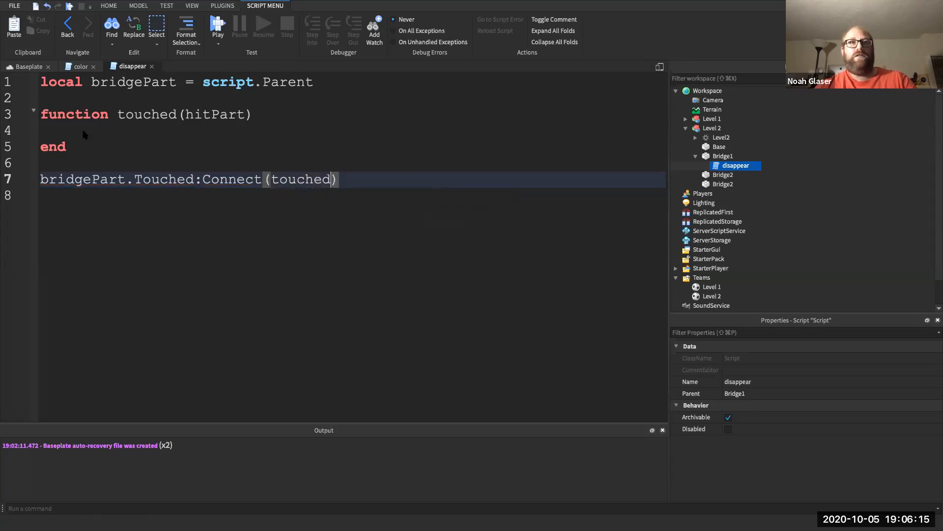
- Add print(hitPart.Name) inside the touched function and start a play-test
{"action": "key", "text": "Up"}
{"action": "key", "text": "Up"}
{"action": "key", "text": "Up"}
{"action": "type", "text": "prin"}
{"action": "key", "text": "Tab"}
{"action": "type", "text": "("}
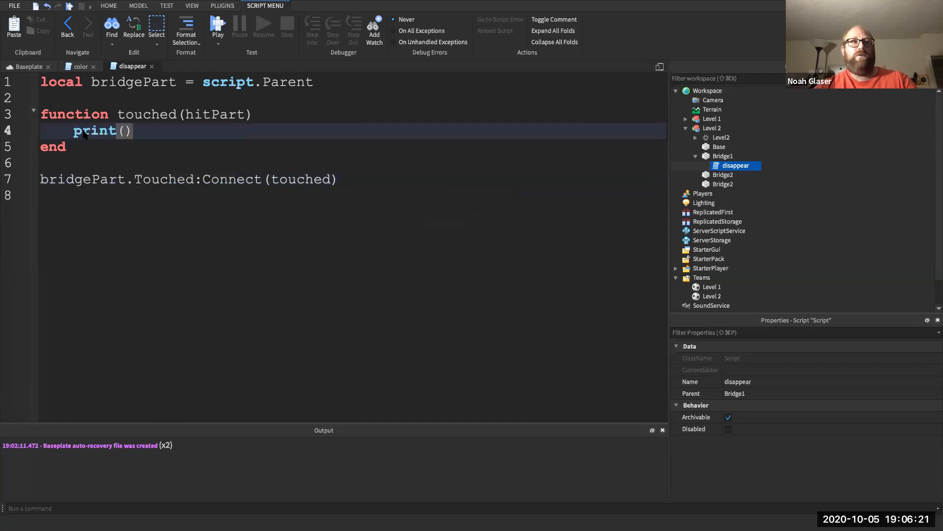
{"action": "type", "text": "h"}
{"action": "key", "text": "Tab"}
{"action": "type", "text": ".Name)"}
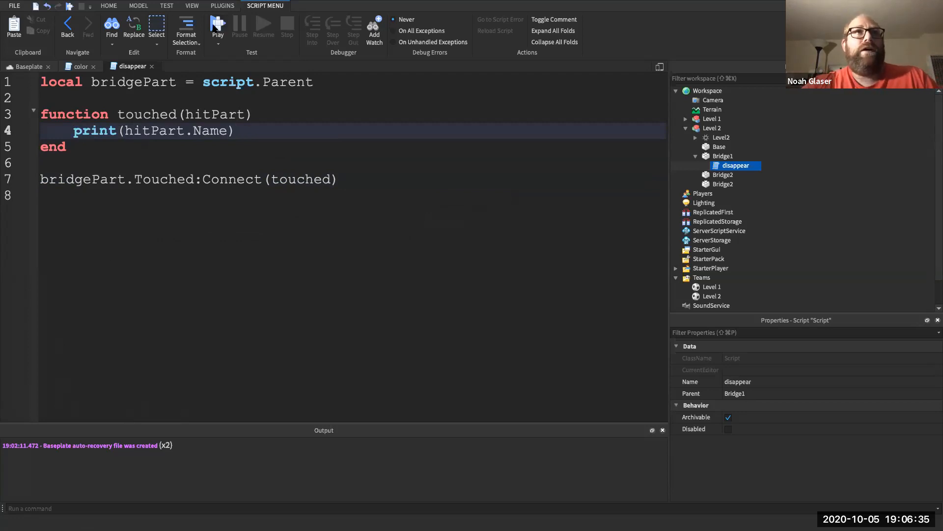
{"action": "left_click", "coordinate": [217, 25]}
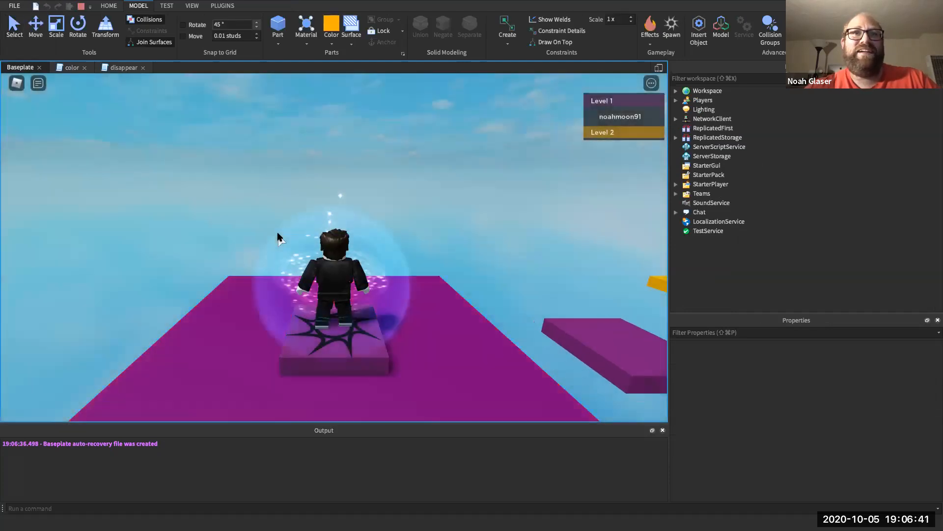
- Turn the camera and run the avatar from the Level 1 spawn, over the purple step, onto the yellow platform
{"action": "right_click_drag", "start_coordinate": [278, 233], "coordinate": [279, 235]}
{"action": "key", "text": "w"}
{"action": "key", "text": "space"}
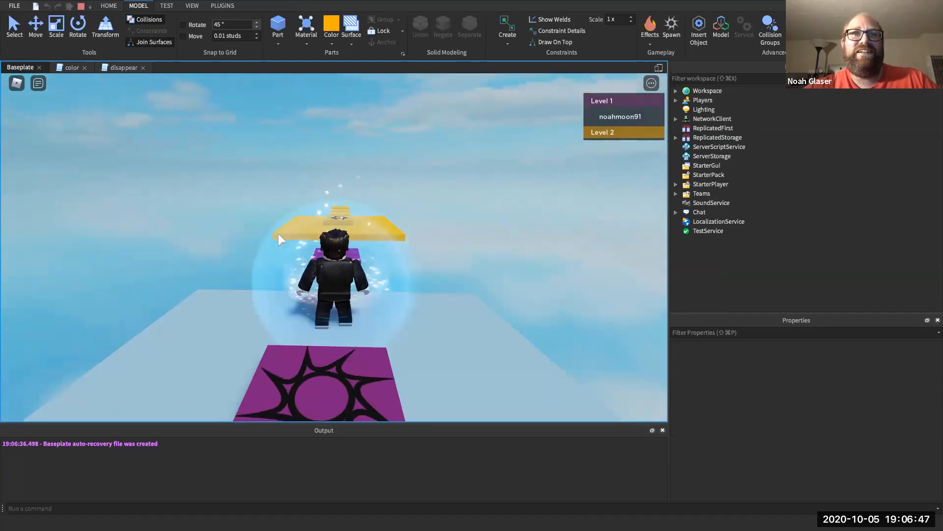
{"action": "key", "text": "w"}
{"action": "key", "text": "w"}
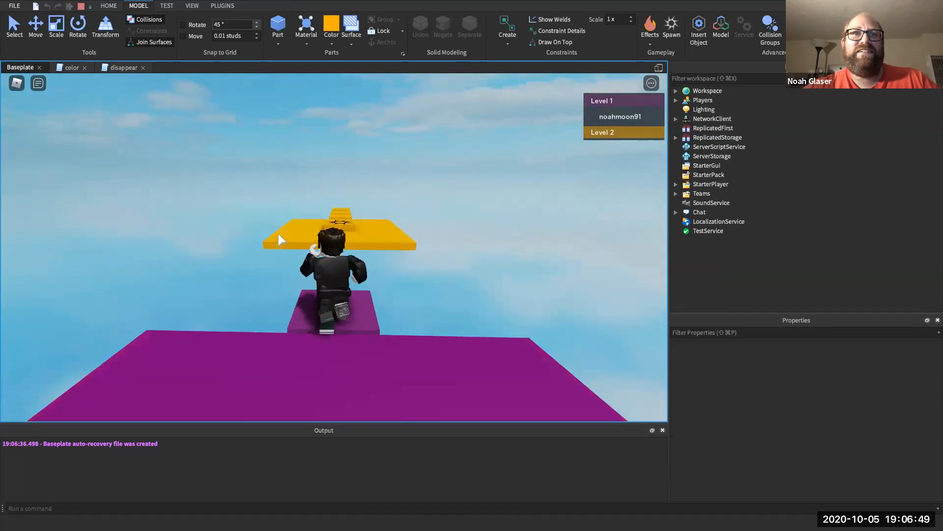
{"action": "key", "text": "w"}
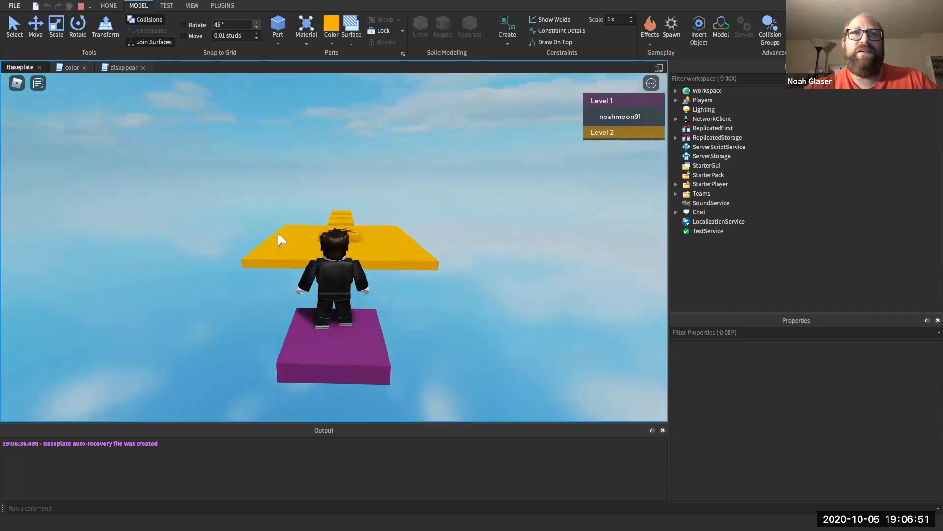
{"action": "key", "text": "w"}
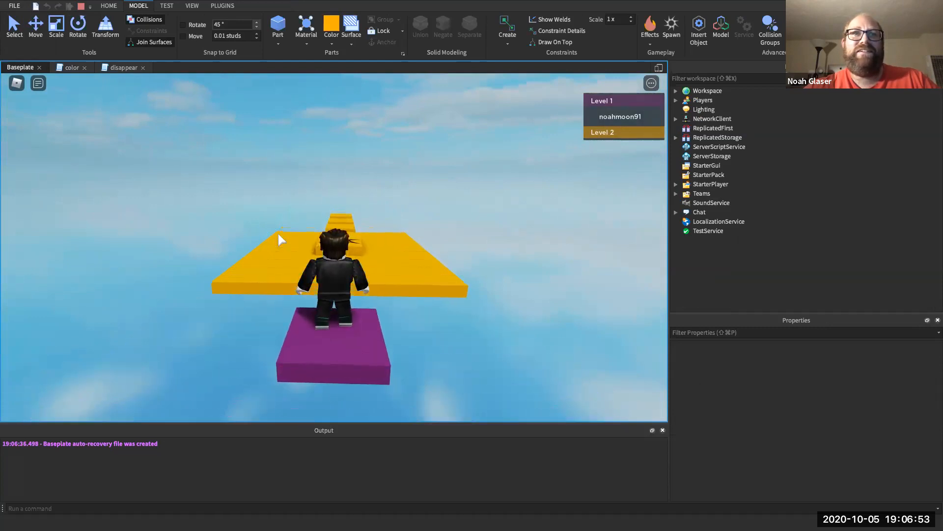
- Cross onto the Level 2 spawn to join team Level 2, then jump up onto the bridge blocks
{"action": "key", "text": "w"}
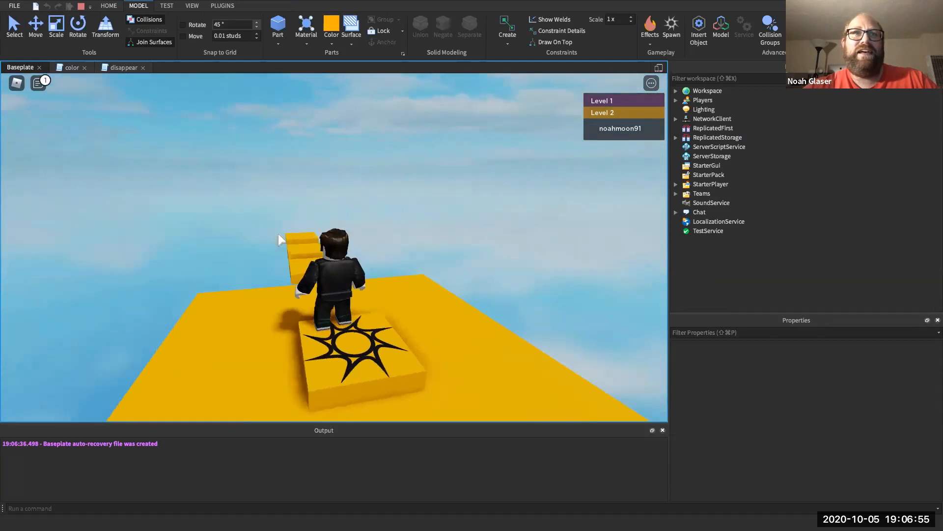
{"action": "key", "text": "w"}
{"action": "key", "text": "space"}
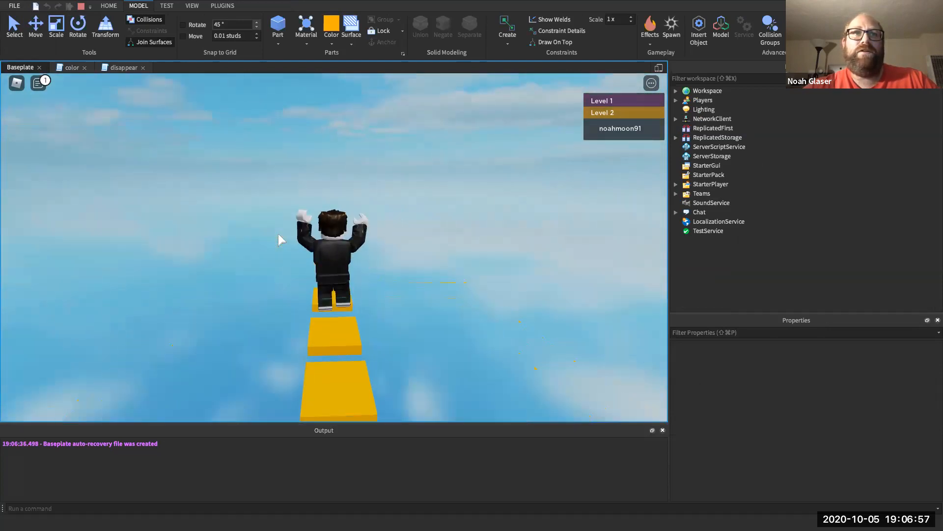
{"action": "key", "text": "w"}
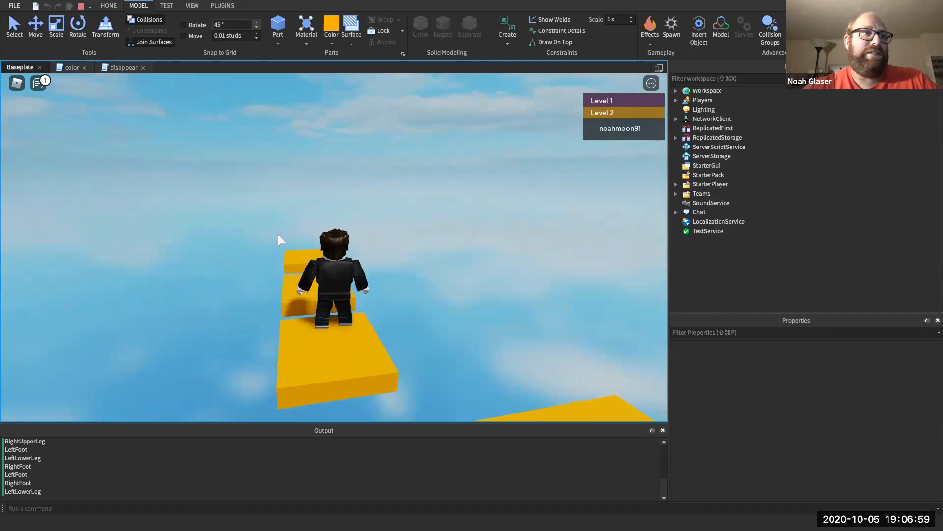
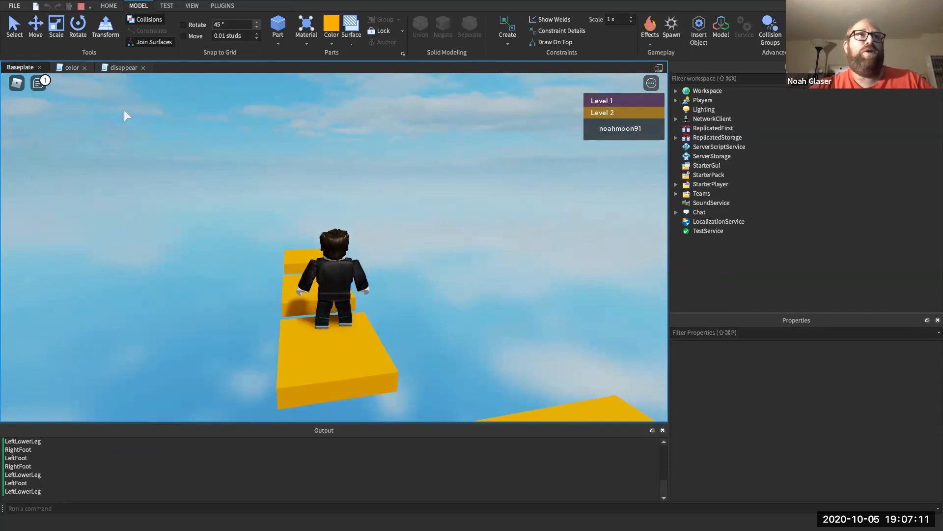
- Switch back to the disappear script and place the cursor at the end of line 1
{"action": "left_click", "coordinate": [124, 67]}
{"action": "left_click", "coordinate": [137, 98]}
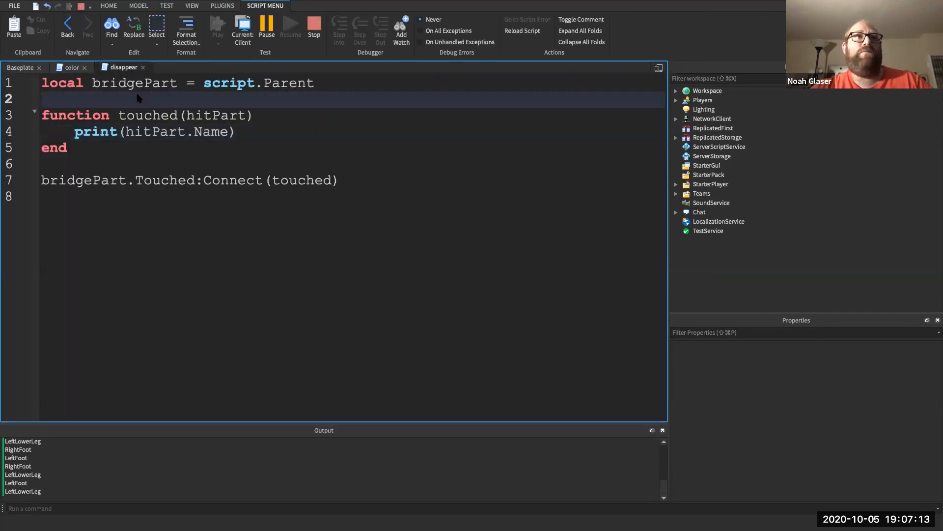
- Stop the playtest and add line 2: local playerService = game:GetService("Players")
{"action": "key", "text": "Return"}
{"action": "key", "text": "Up"}
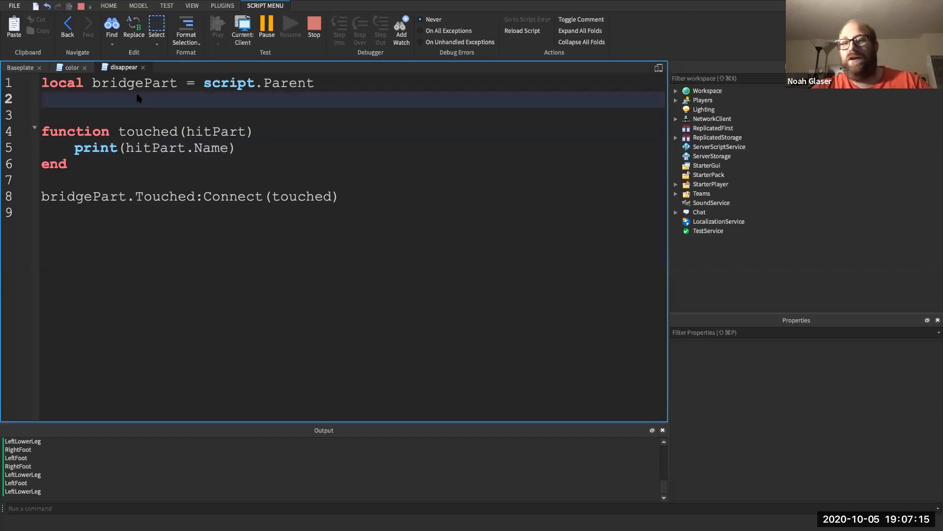
{"action": "type", "text": "lo"}
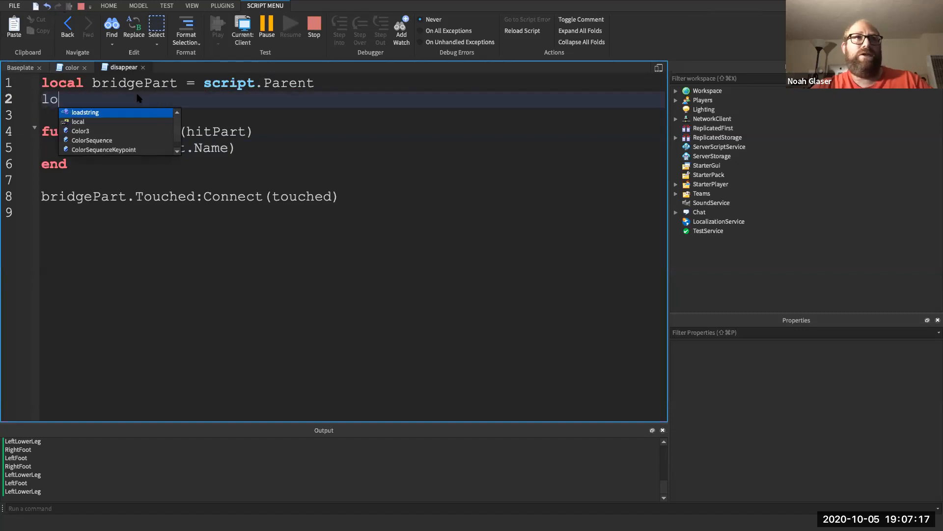
{"action": "type", "text": "cal game"}
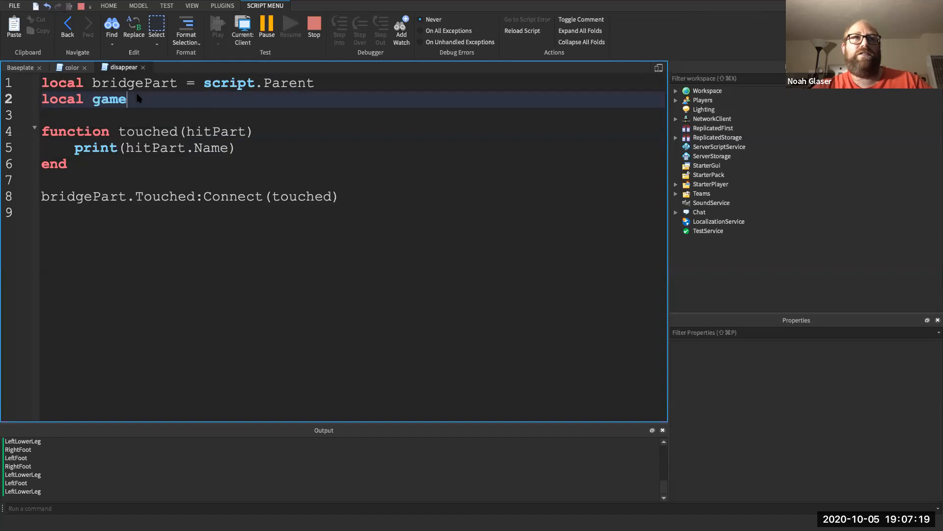
{"action": "left_click", "coordinate": [311, 29]}
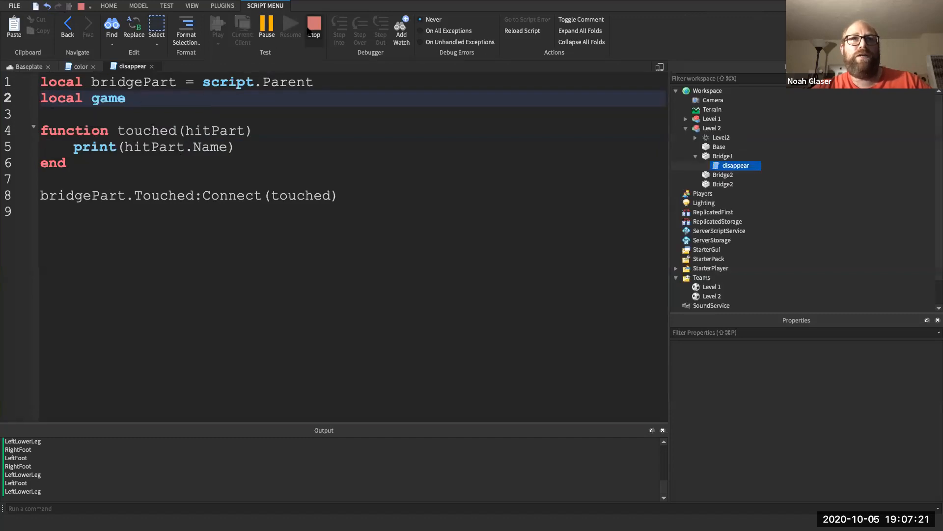
{"action": "key", "text": "BackSpace"}
{"action": "key", "text": "BackSpace"}
{"action": "key", "text": "BackSpace"}
{"action": "key", "text": "BackSpace"}
{"action": "type", "text": "playerService "}
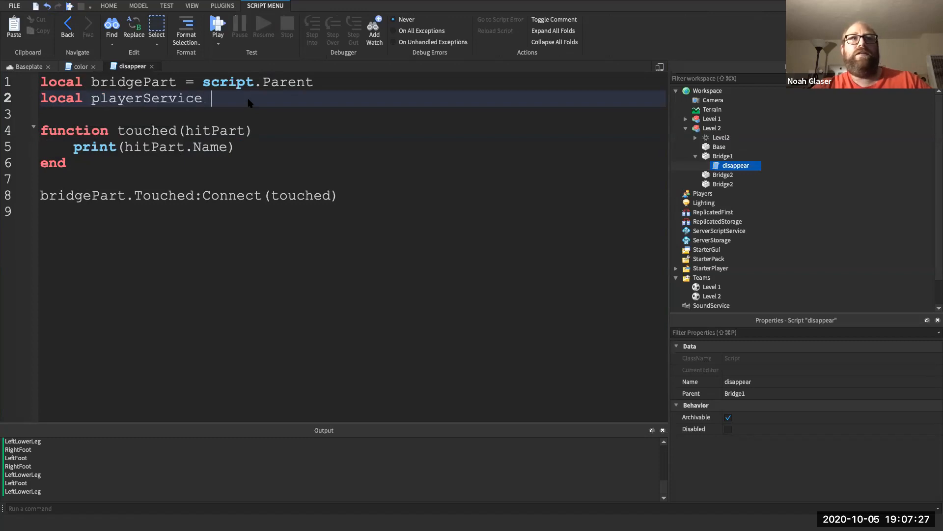
{"action": "type", "text": "= game"}
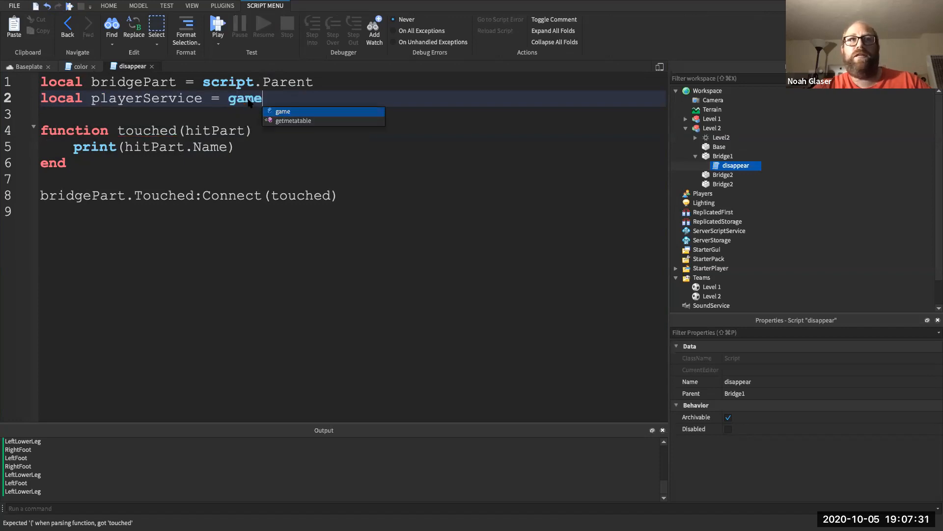
{"action": "type", "text": ":Ge"}
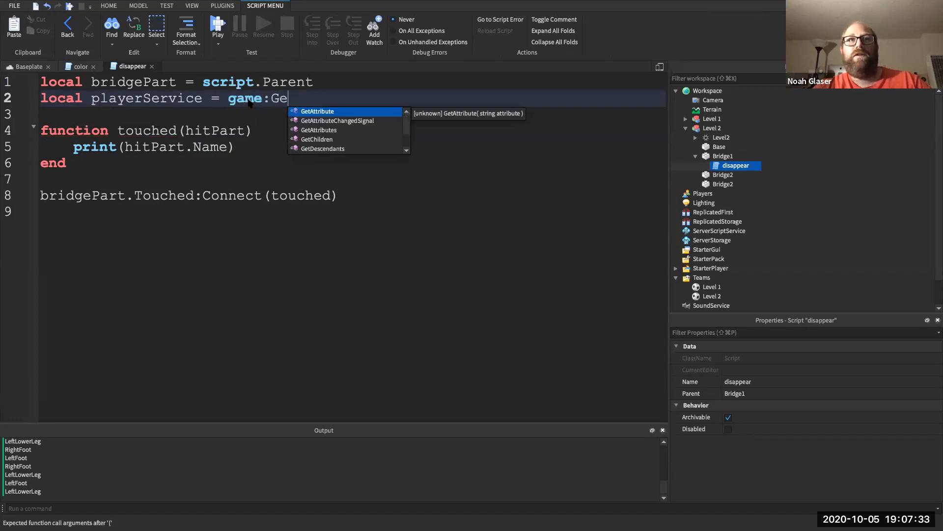
{"action": "type", "text": "tSe"}
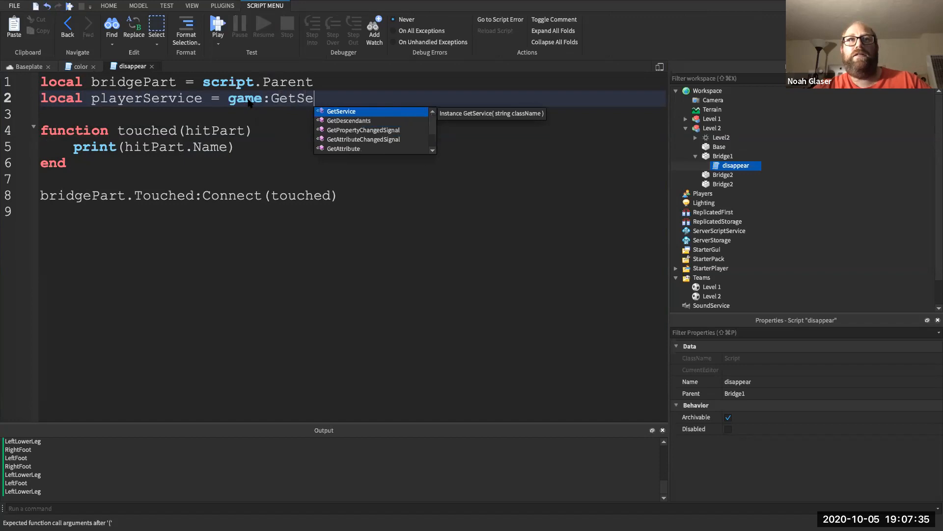
{"action": "key", "text": "Tab"}
{"action": "type", "text": "\"Pl"}
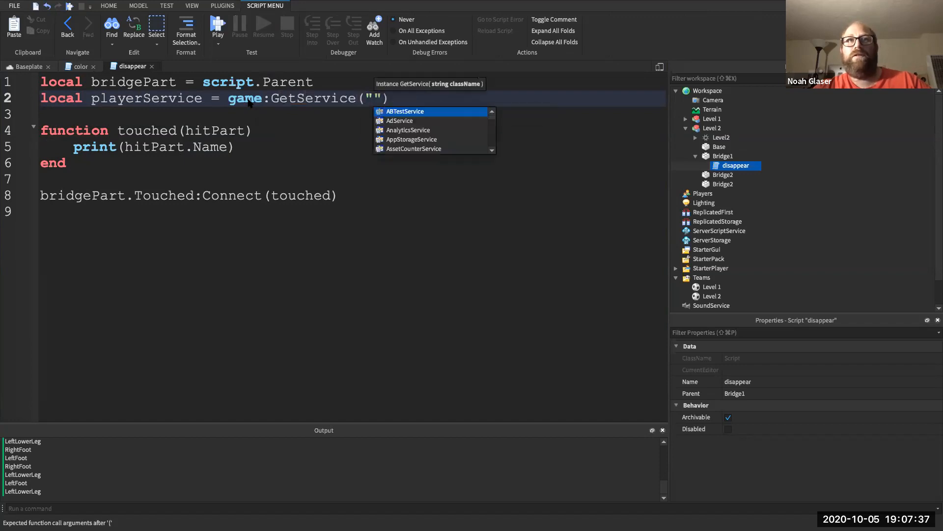
{"action": "type", "text": "a"}
{"action": "key", "text": "Down"}
{"action": "key", "text": "Tab"}
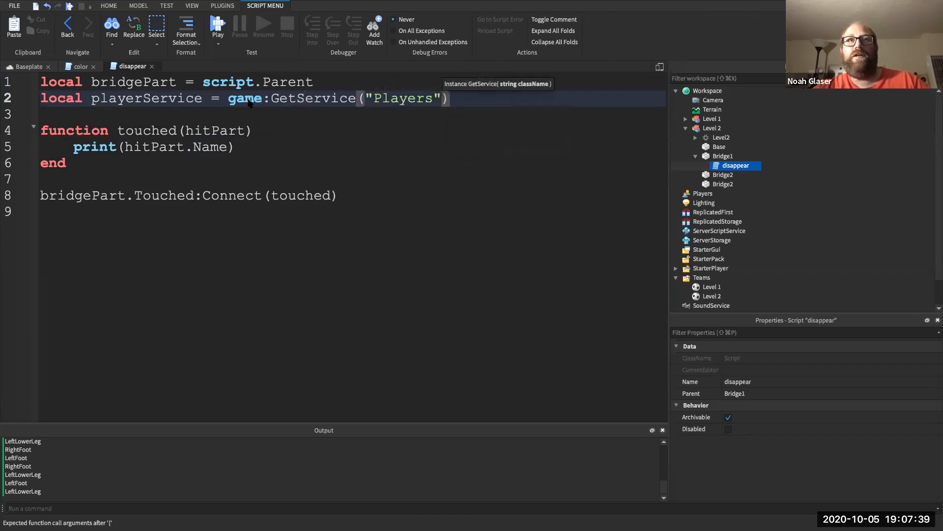
- Inside touched, add local player = playerService:GetPlayerFromCharacter()
{"action": "key", "text": "Down"}
{"action": "key", "text": "Down"}
{"action": "type", "text": "local player ="}
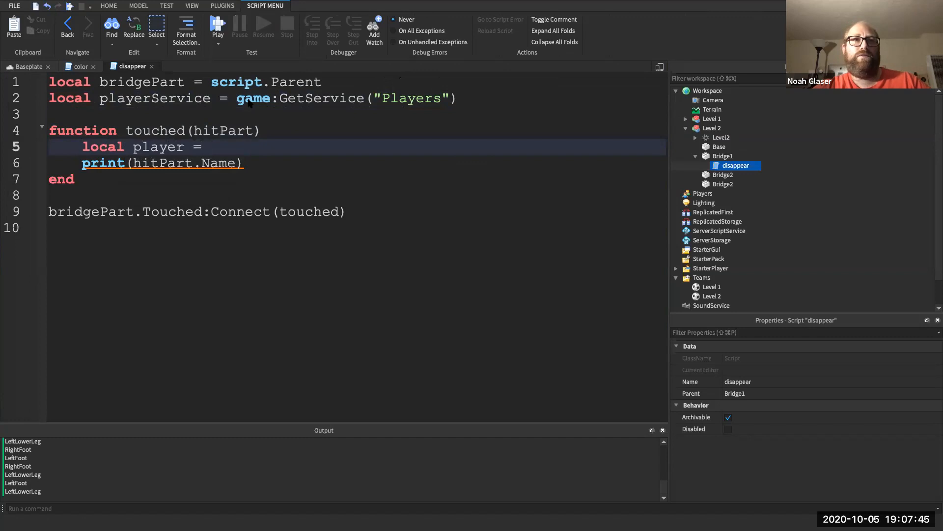
{"action": "type", "text": " pal"}
{"action": "key", "text": "BackSpace"}
{"action": "key", "text": "BackSpace"}
{"action": "type", "text": "la"}
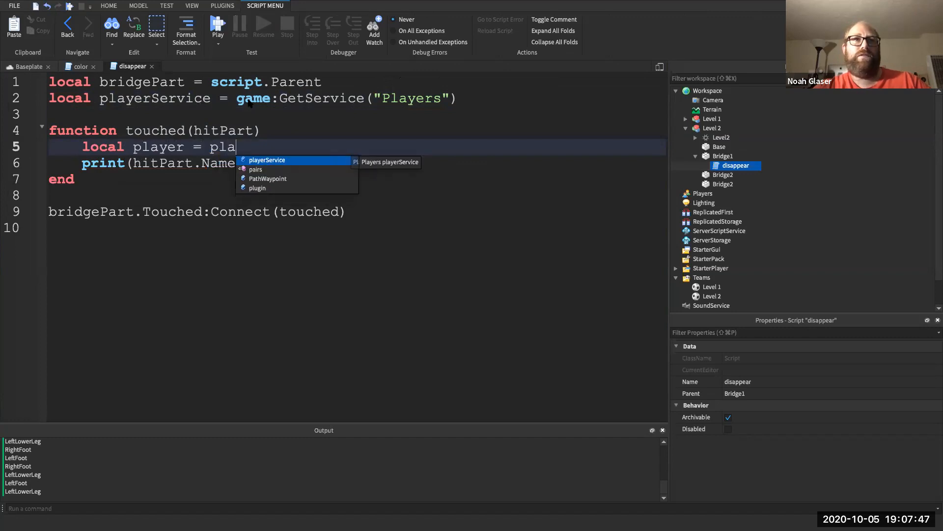
{"action": "key", "text": "Tab"}
{"action": "type", "text": ":get"}
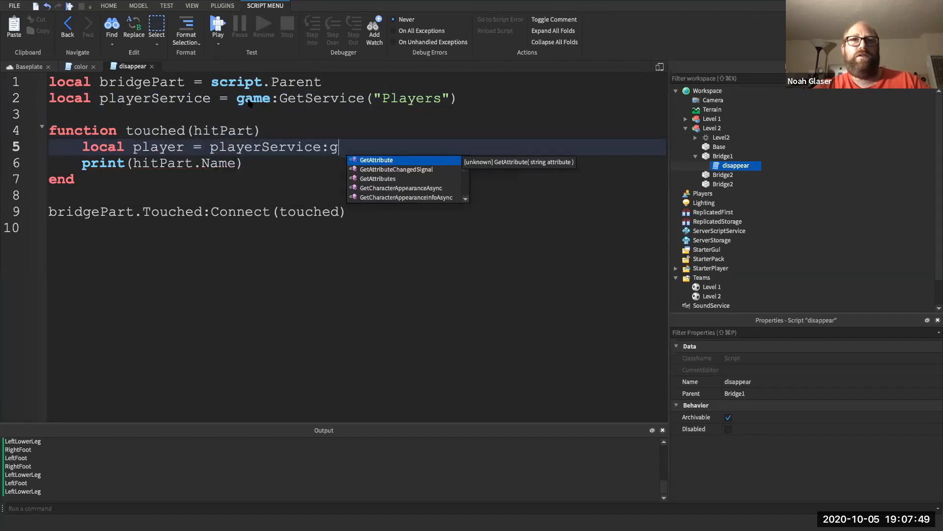
{"action": "key", "text": "BackSpace"}
{"action": "key", "text": "BackSpace"}
{"action": "key", "text": "BackSpace"}
{"action": "type", "text": "Get"}
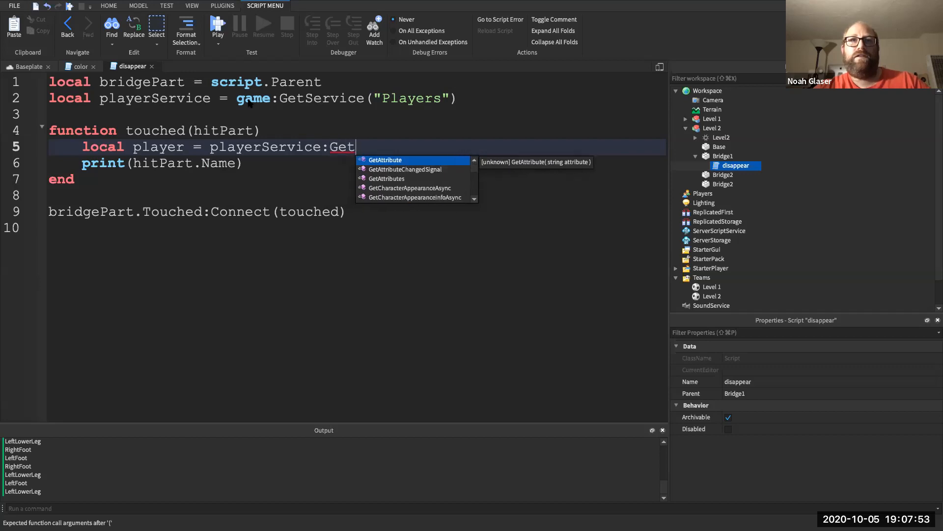
{"action": "type", "text": "Ch"}
{"action": "key", "text": "BackSpace"}
{"action": "key", "text": "BackSpace"}
{"action": "type", "text": "Pl"}
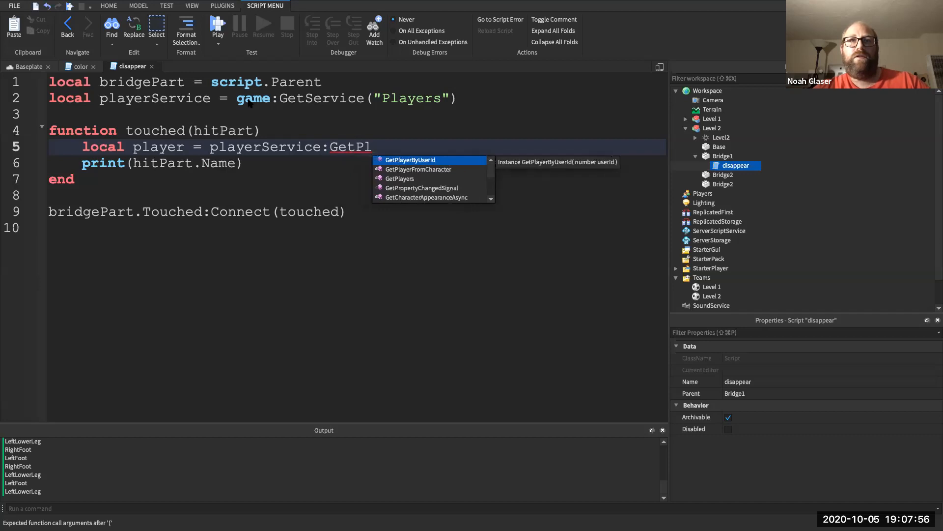
{"action": "key", "text": "Down"}
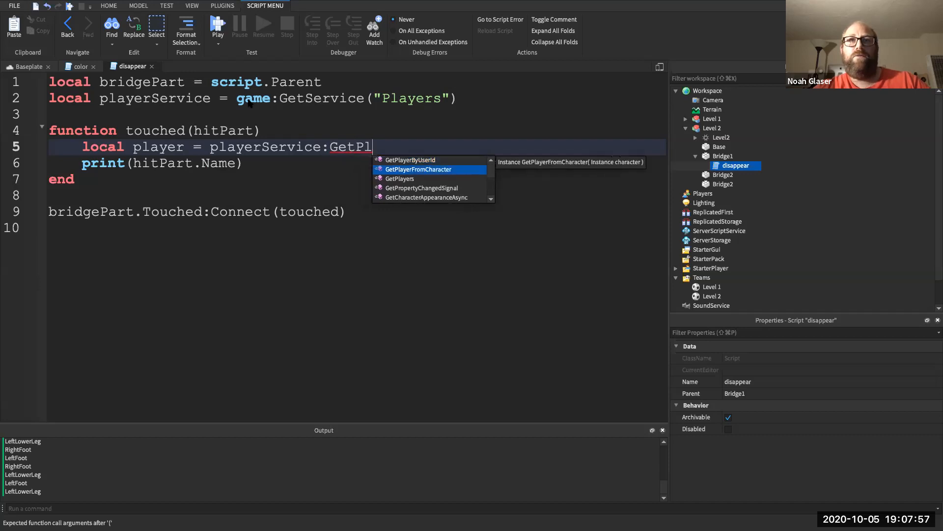
{"action": "key", "text": "Return"}
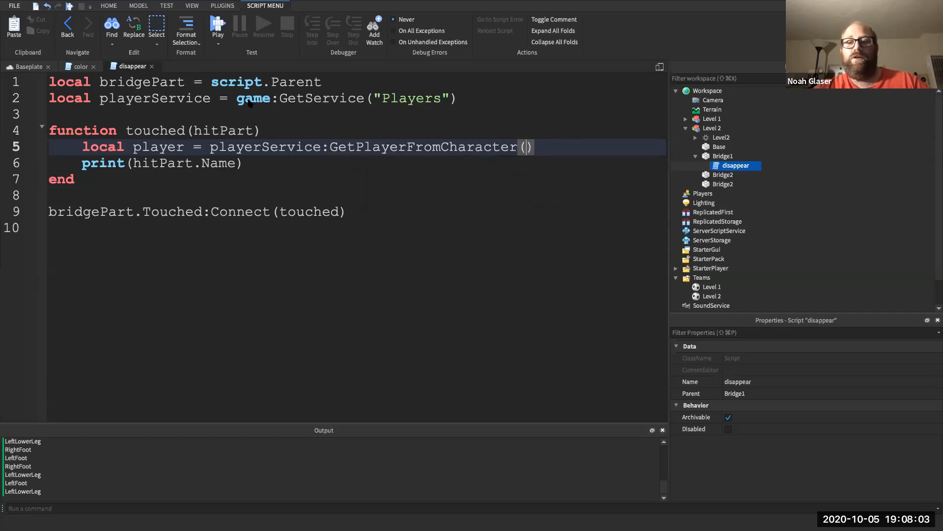
- Pass hitPart.Parent into GetPlayerFromCharacter, then select the print(hitPart.Name) line
{"action": "double_click", "coordinate": [267, 147]}
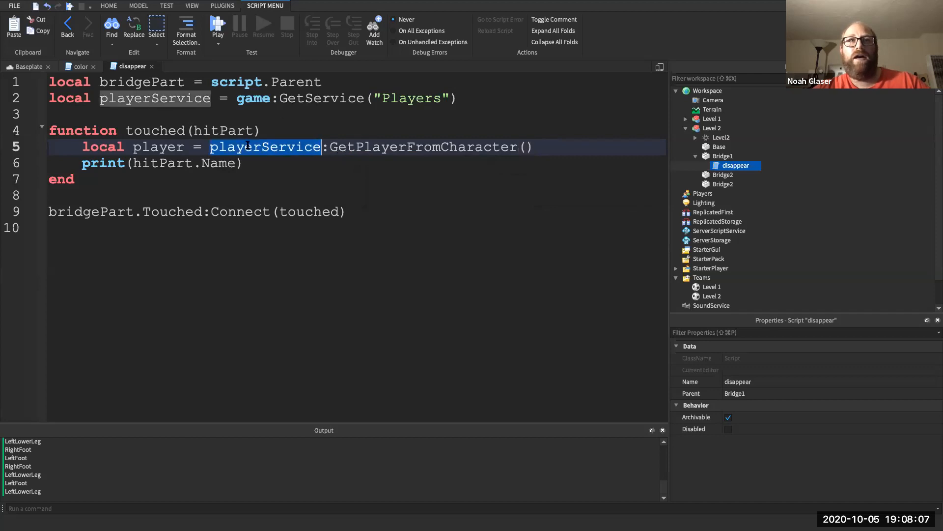
{"action": "left_click", "coordinate": [527, 147]}
{"action": "type", "text": "hitPart."}
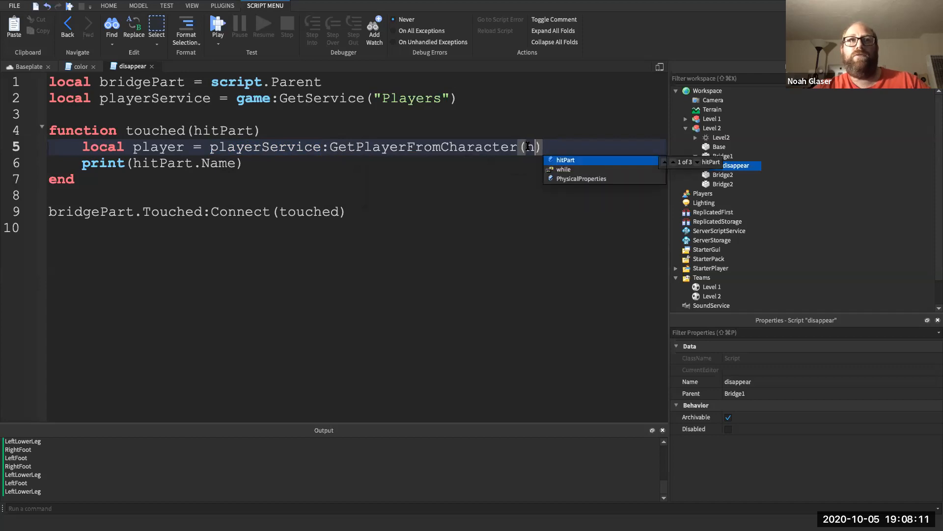
{"action": "type", "text": "Parent"}
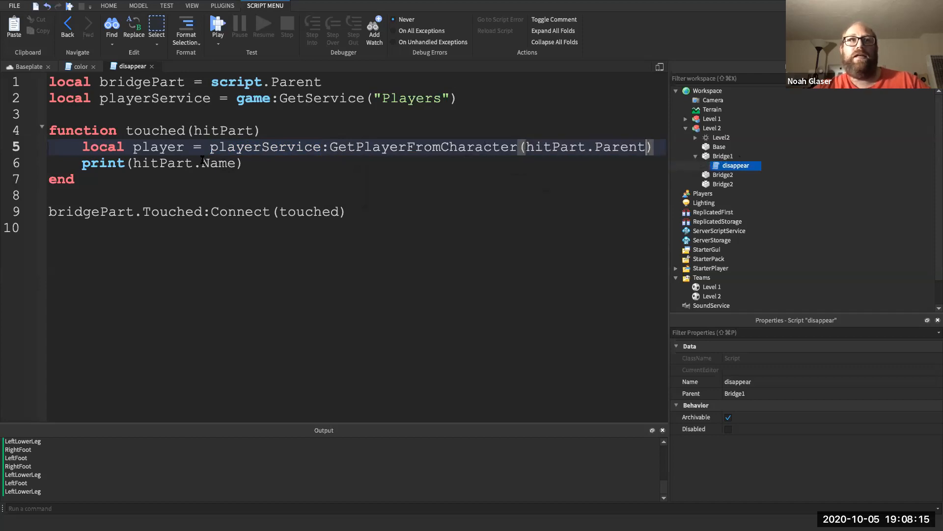
{"action": "double_click", "coordinate": [261, 146]}
{"action": "left_click_drag", "start_coordinate": [261, 145], "coordinate": [438, 152]}
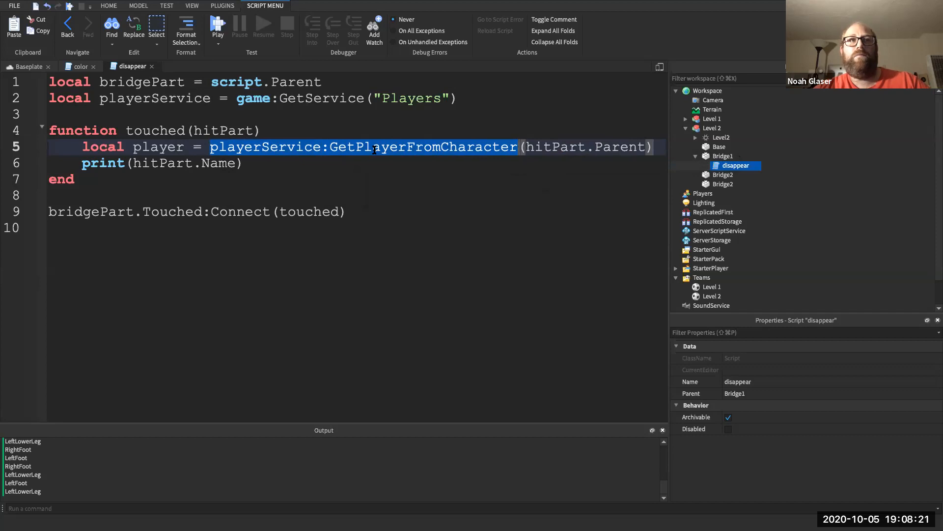
{"action": "left_click", "coordinate": [163, 150]}
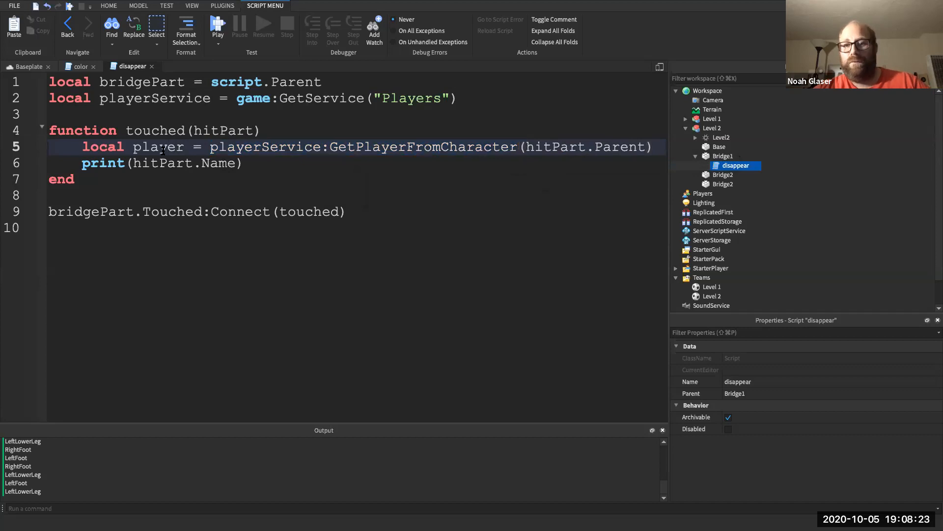
{"action": "left_click", "coordinate": [281, 129]}
{"action": "key", "text": "Return"}
{"action": "type", "text": "nil"}
{"action": "key", "text": "Escape"}
{"action": "key", "text": "BackSpace"}
{"action": "key", "text": "BackSpace"}
{"action": "key", "text": "BackSpace"}
{"action": "key", "text": "BackSpace"}
{"action": "key", "text": "BackSpace"}
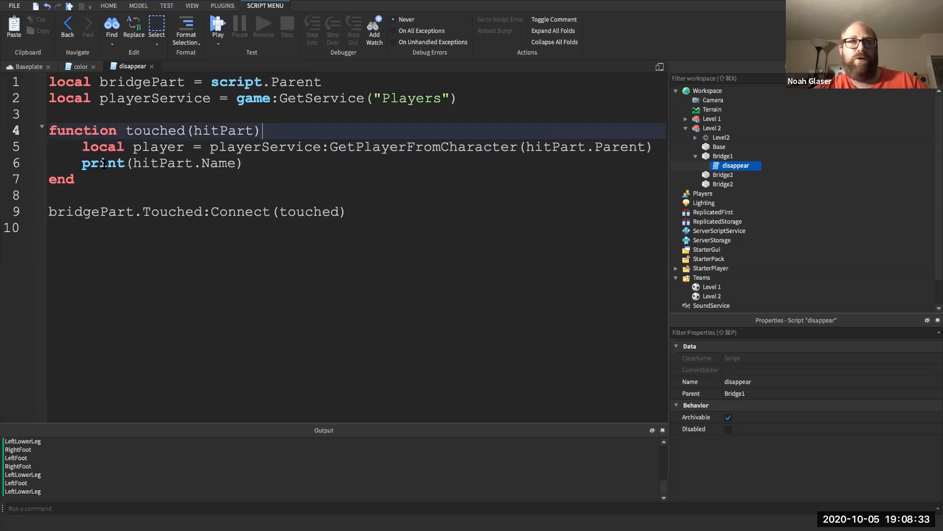
{"action": "left_click_drag", "start_coordinate": [83, 165], "coordinate": [241, 162]}
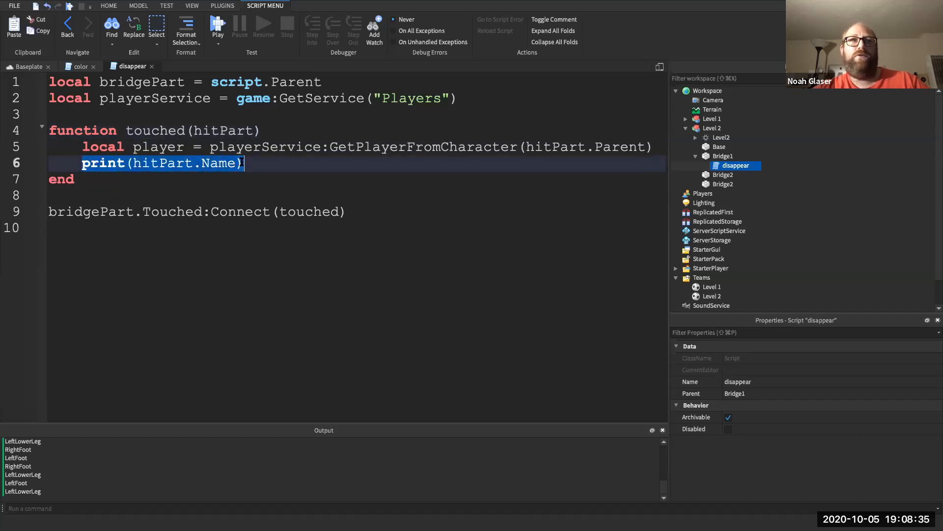
- Replace the print line with if player then print("Player hit part") and start a playtest
{"action": "type", "text": "if"}
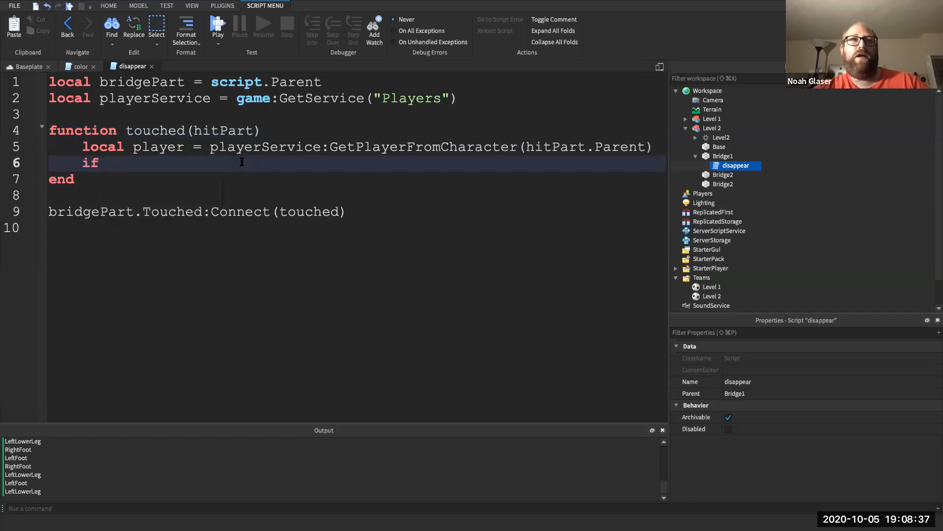
{"action": "type", "text": " player then"}
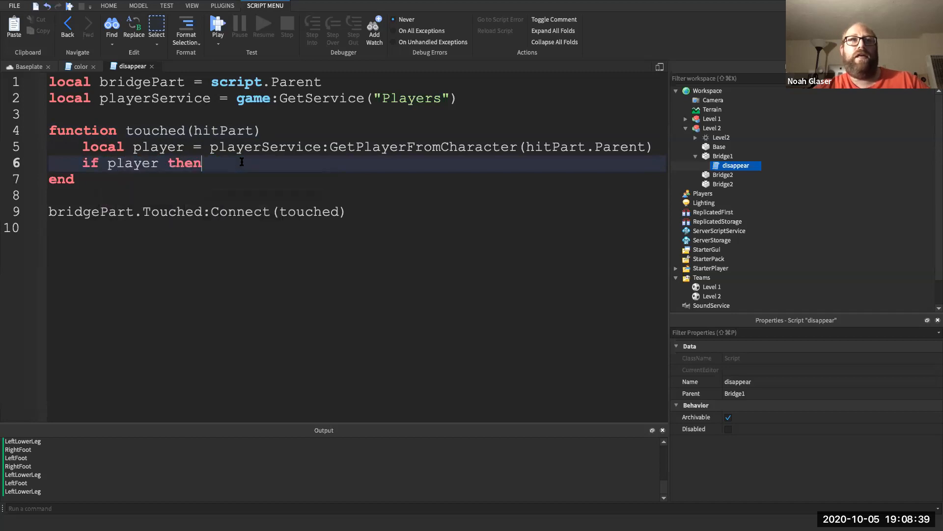
{"action": "key", "text": "Return"}
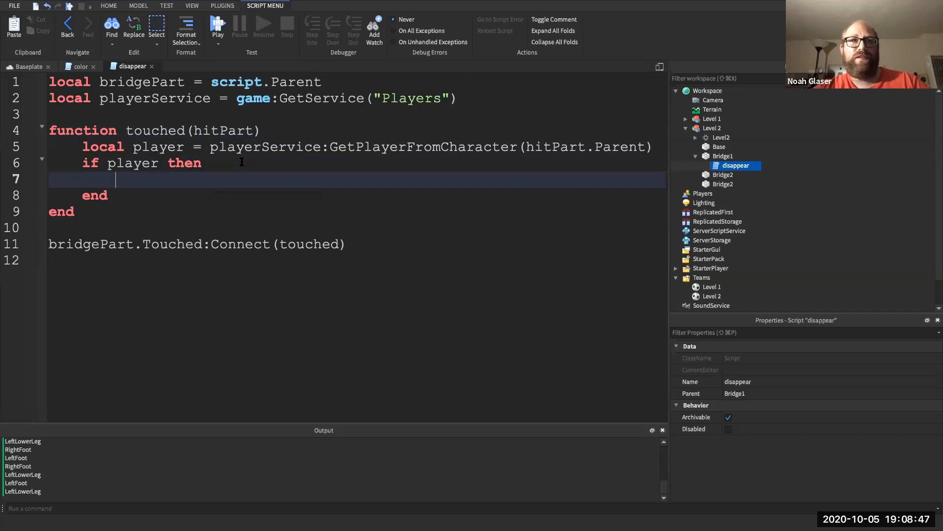
{"action": "type", "text": "pr"}
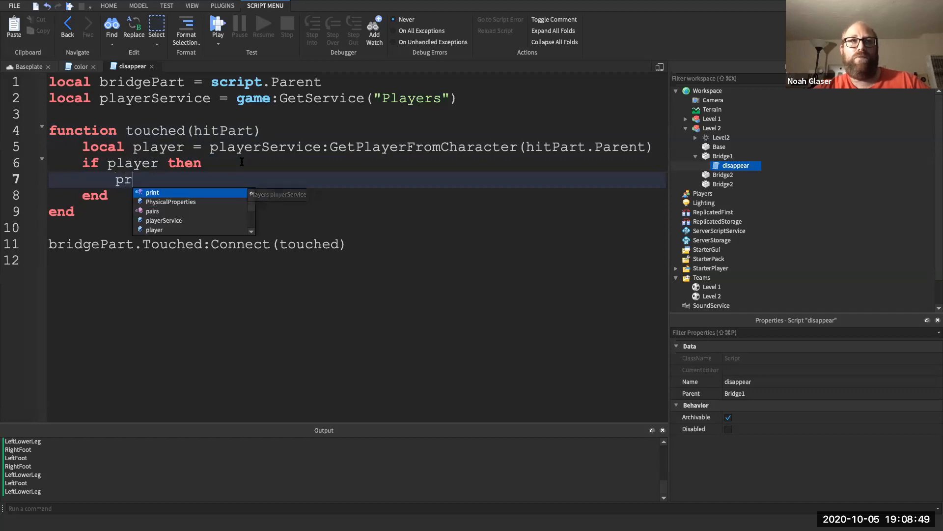
{"action": "type", "text": "int(\"Player hit "}
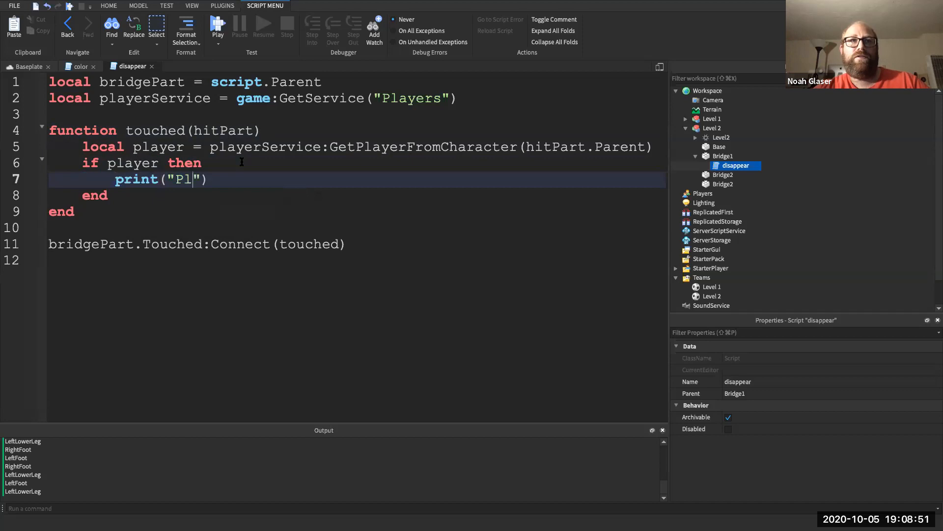
{"action": "type", "text": "part"}
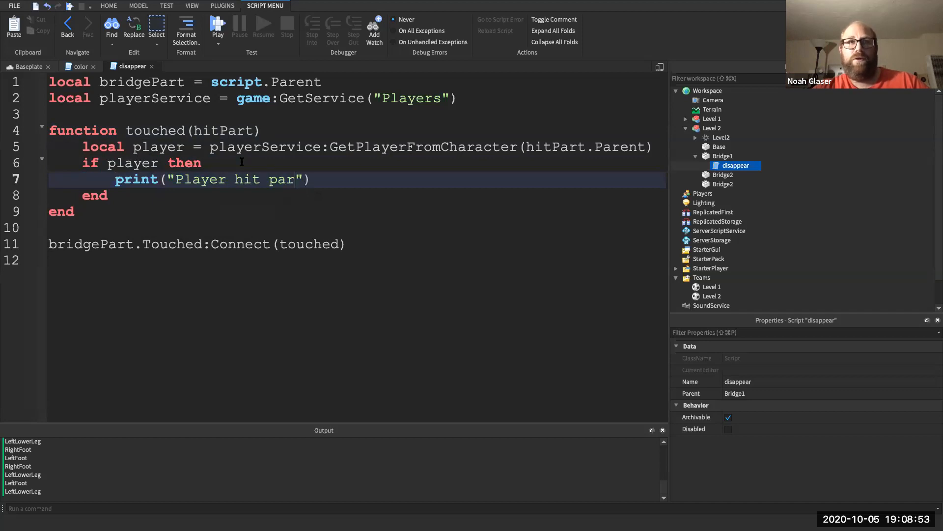
{"action": "left_click", "coordinate": [217, 25]}
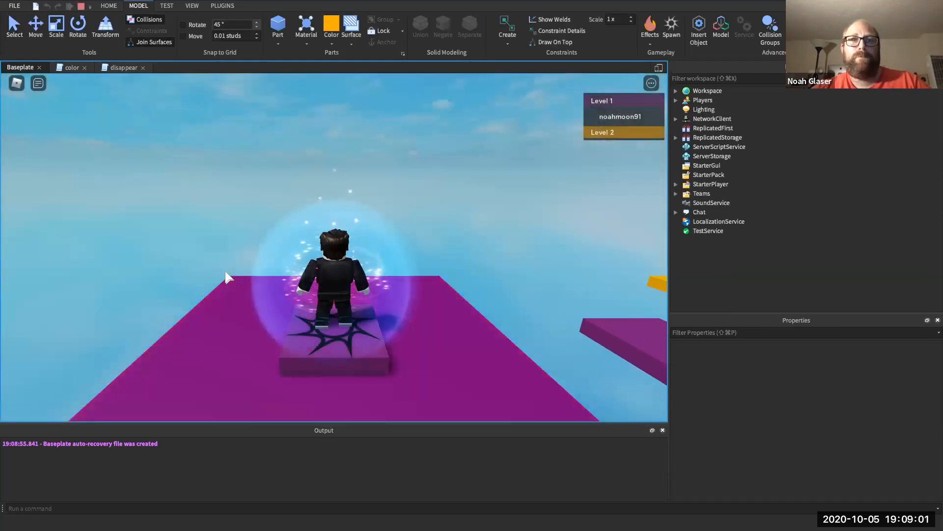
- Run the avatar off the spawn, over the purple pad, toward the gold platform
{"action": "key", "text": "Right"}
{"action": "key", "text": "Right"}
{"action": "key", "text": "Up"}
{"action": "key", "text": "space"}
{"action": "key", "text": "Left"}
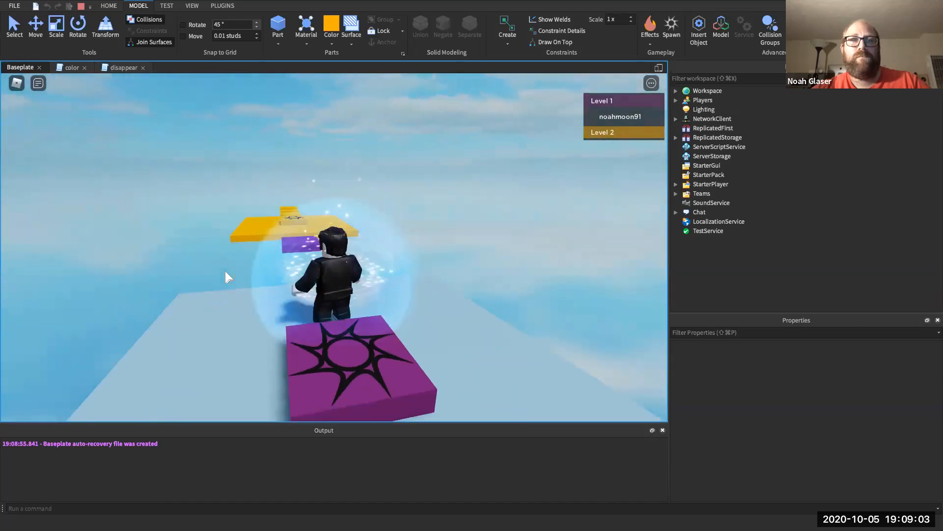
{"action": "key", "text": "Up"}
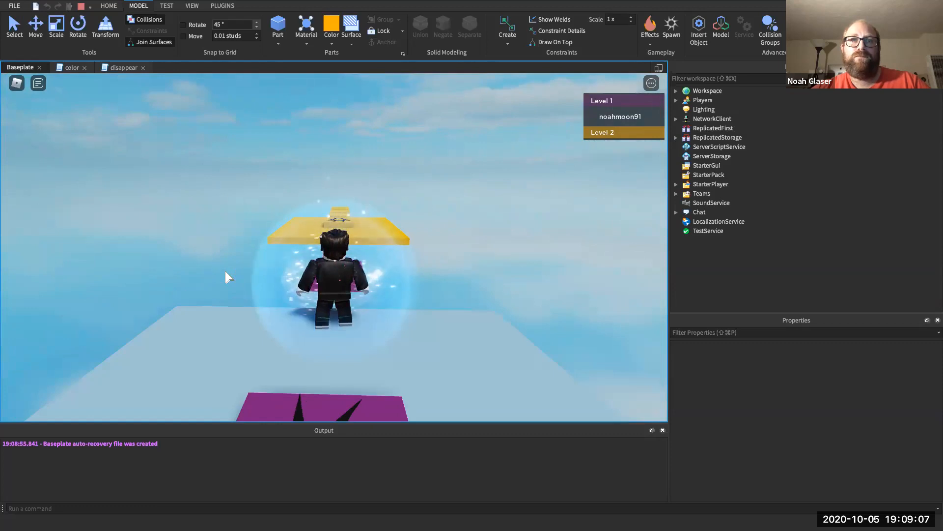
{"action": "key", "text": "Up"}
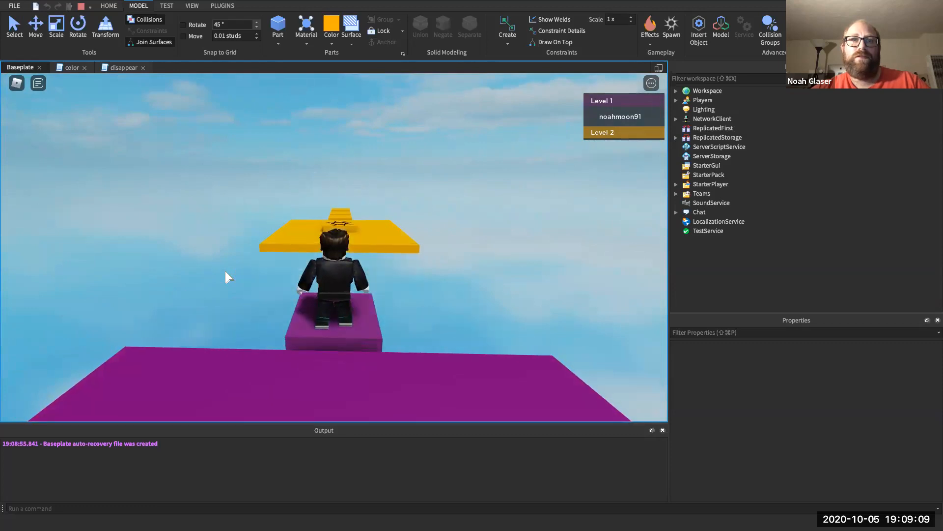
{"action": "key", "text": "Up"}
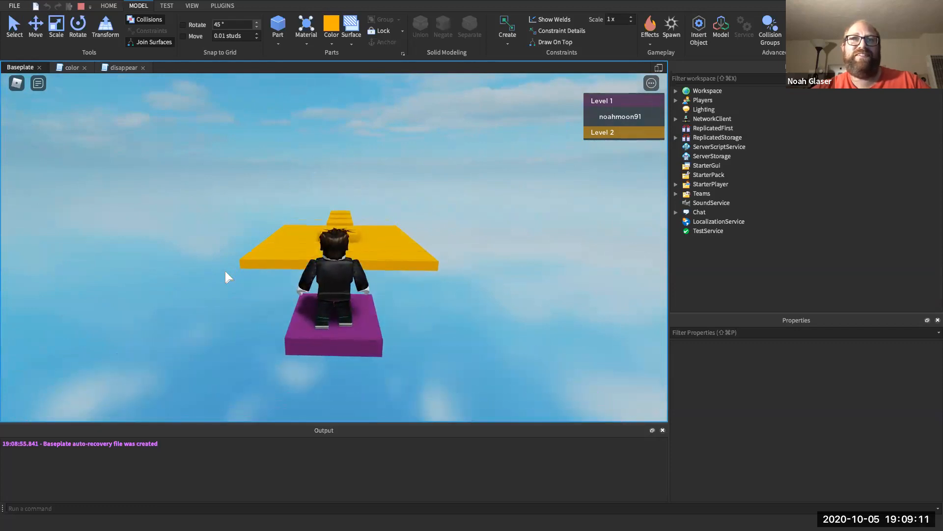
- Jump onto the gold Level 2 blocks, then open the script from the 'Player hit part' output line
{"action": "key", "text": "Up"}
{"action": "key", "text": "space"}
{"action": "key", "text": "Up"}
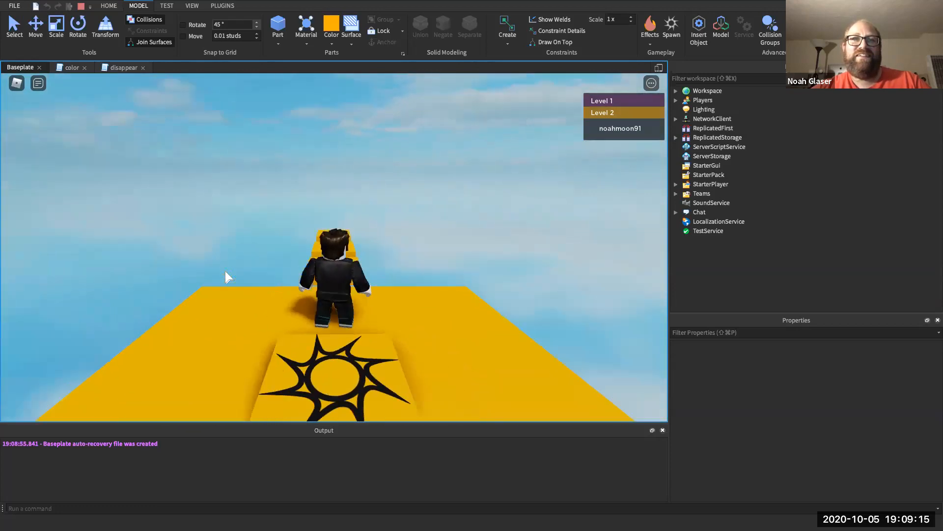
{"action": "key", "text": "Up"}
{"action": "key", "text": "space"}
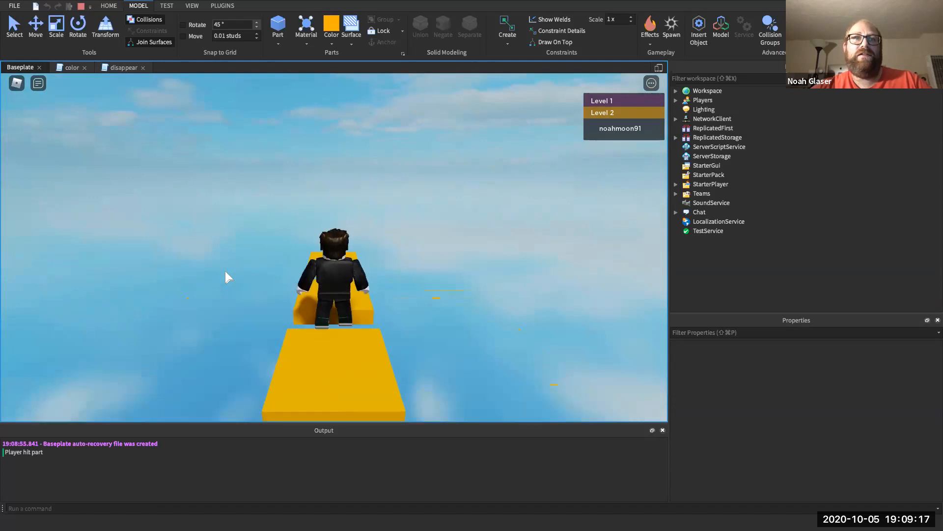
{"action": "key", "text": "Down"}
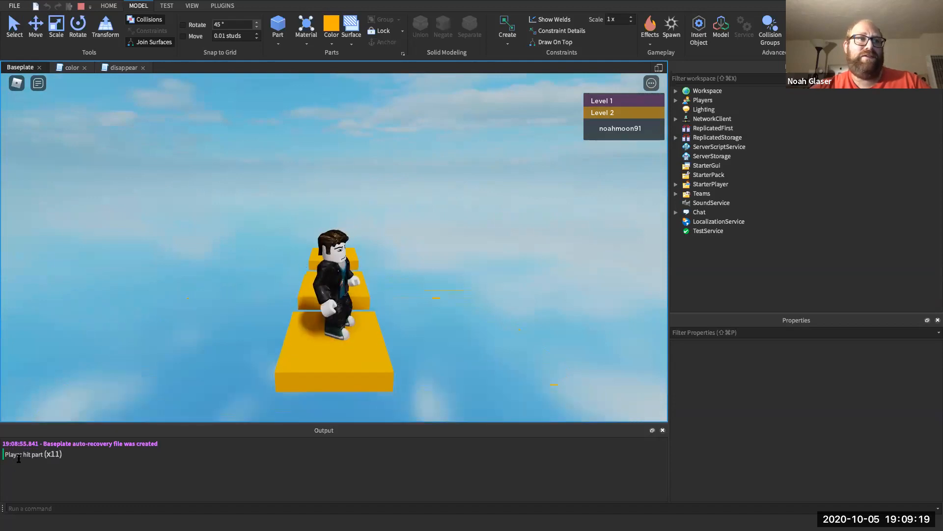
{"action": "double_click", "coordinate": [27, 455]}
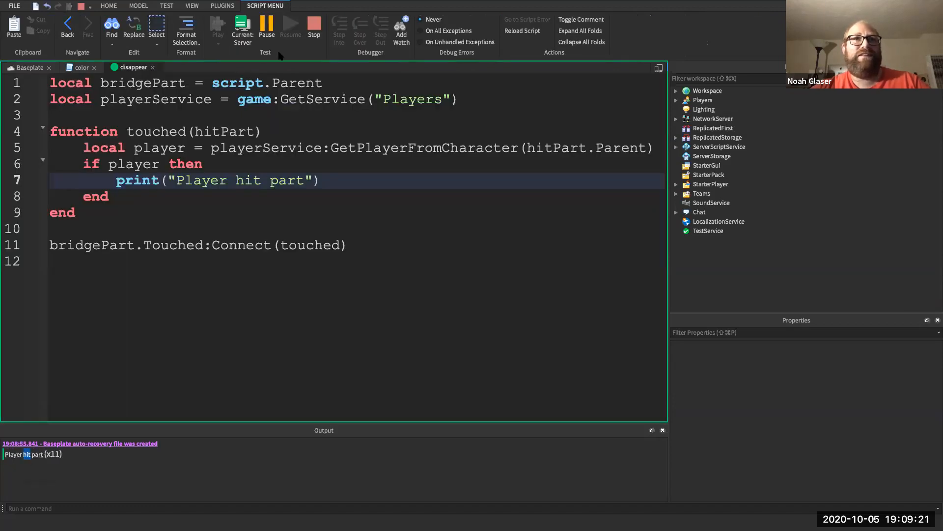
- Stop the test and delete the print statement from the if block
{"action": "left_click", "coordinate": [309, 36]}
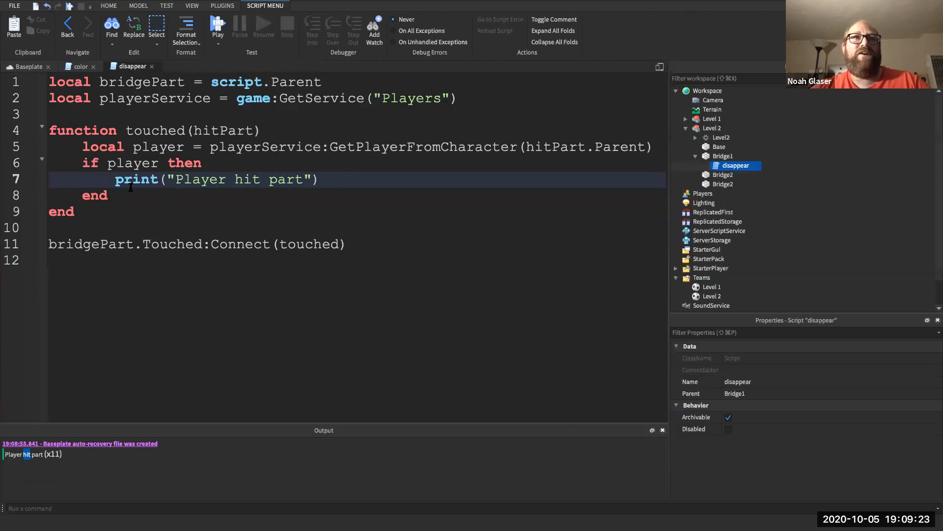
{"action": "left_click_drag", "start_coordinate": [115, 186], "coordinate": [324, 183]}
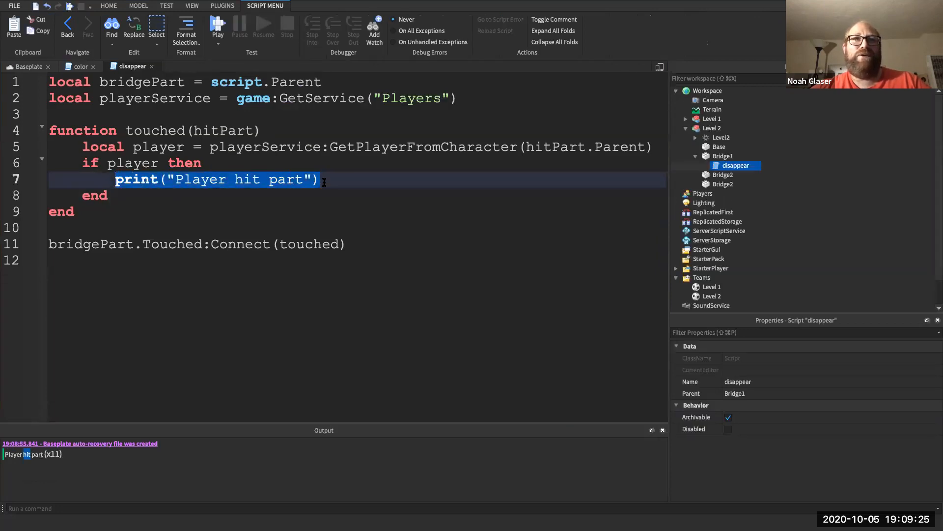
{"action": "key", "text": "BackSpace"}
- Add local resetBrickColor = bridgePart.BrickColor below the top variables
{"action": "left_click", "coordinate": [273, 106]}
{"action": "key", "text": "Return"}
{"action": "key", "text": "Return"}
{"action": "key", "text": "Up"}
{"action": "key", "text": "Up"}
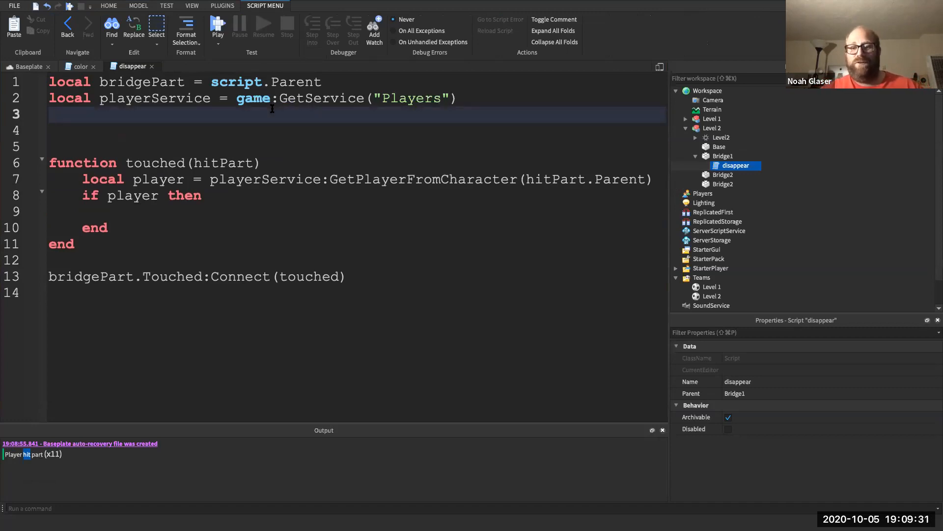
{"action": "type", "text": "local "}
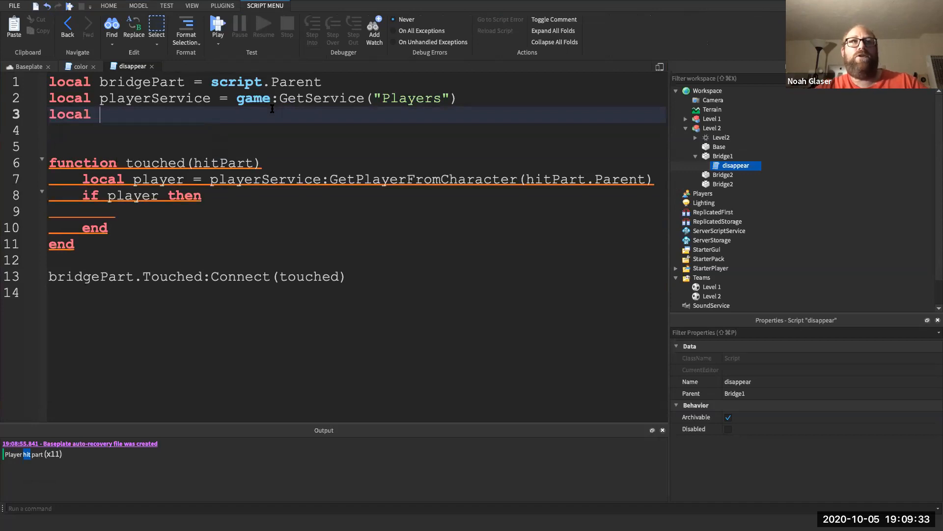
{"action": "type", "text": "reset"}
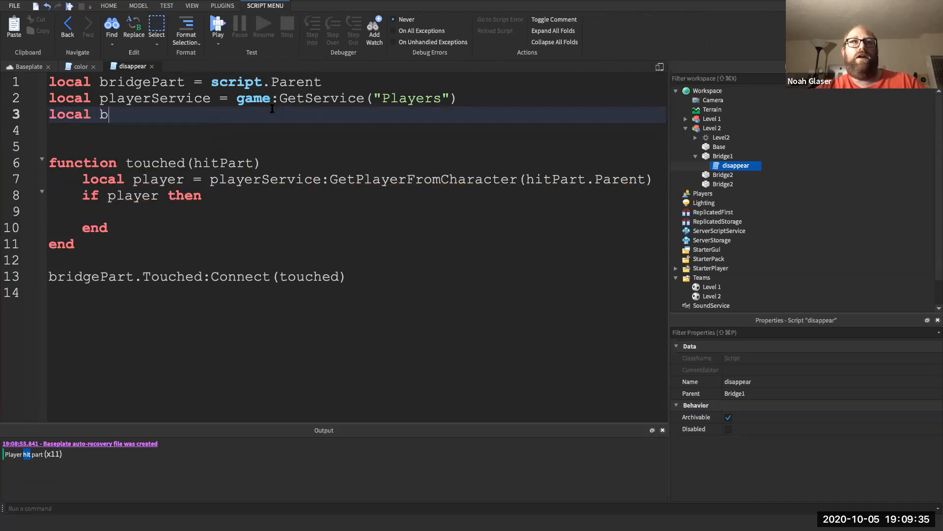
{"action": "type", "text": "BrickColor = "}
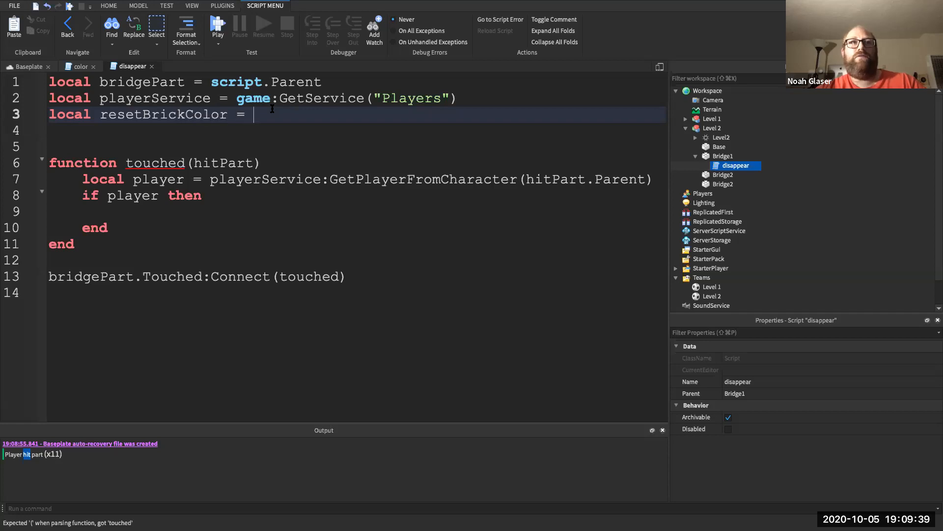
{"action": "type", "text": "bri"}
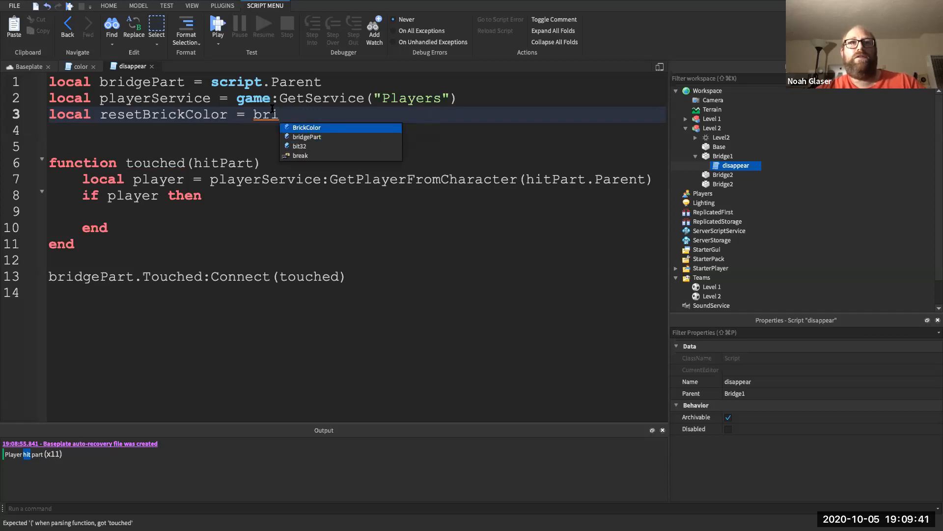
{"action": "key", "text": "Down"}
{"action": "key", "text": "Tab"}
{"action": "type", "text": ".Bri"}
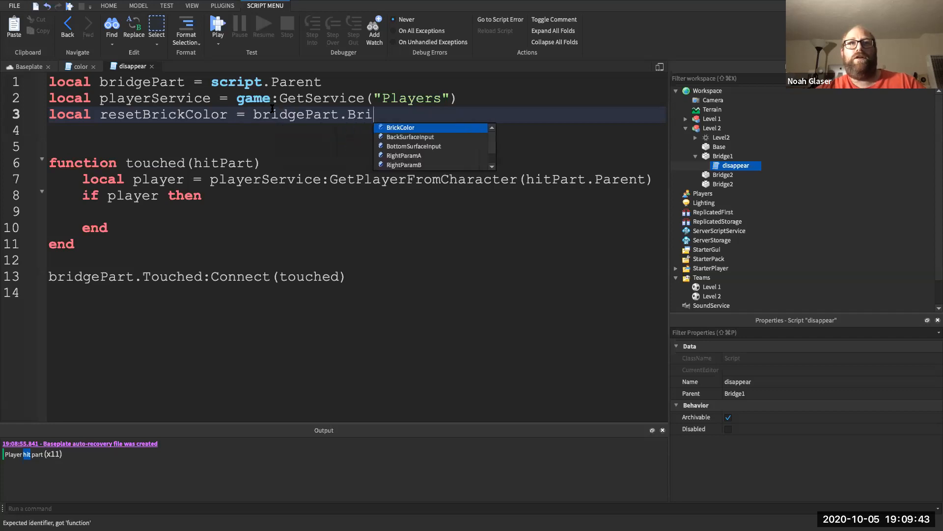
{"action": "key", "text": "Tab"}
{"action": "key", "text": "Return"}
- Add local resetMaterial = bridgePart.Material on the next line
{"action": "type", "text": "l"}
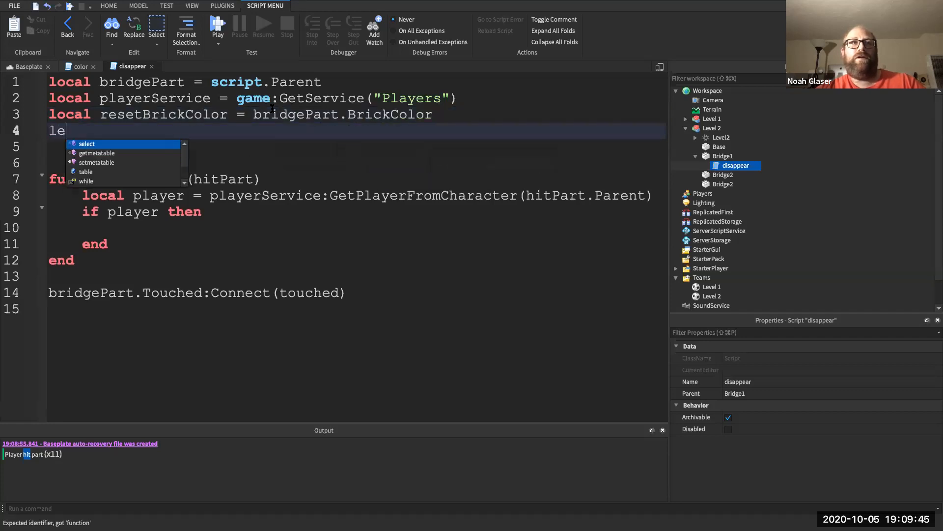
{"action": "type", "text": "ocal reet"}
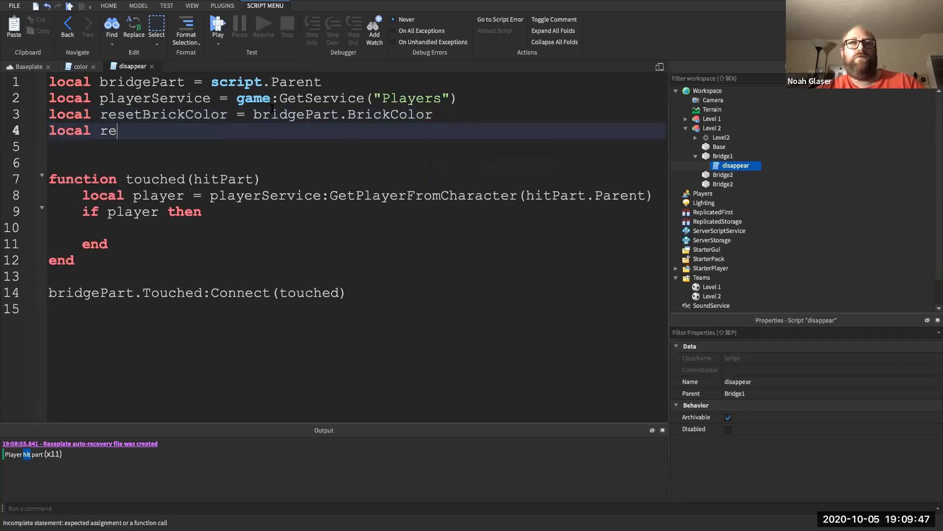
{"action": "key", "text": "BackSpace"}
{"action": "key", "text": "BackSpace"}
{"action": "type", "text": "set"}
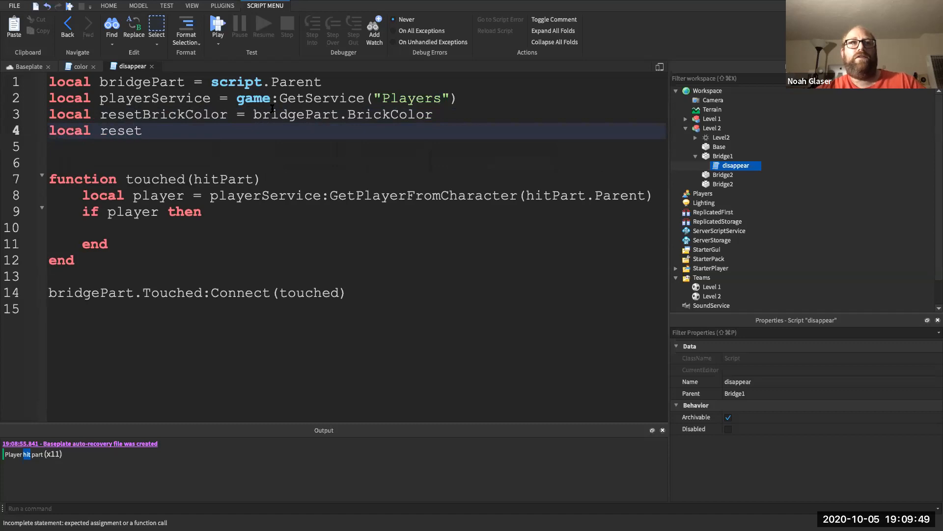
{"action": "type", "text": "Material = BrickColor."}
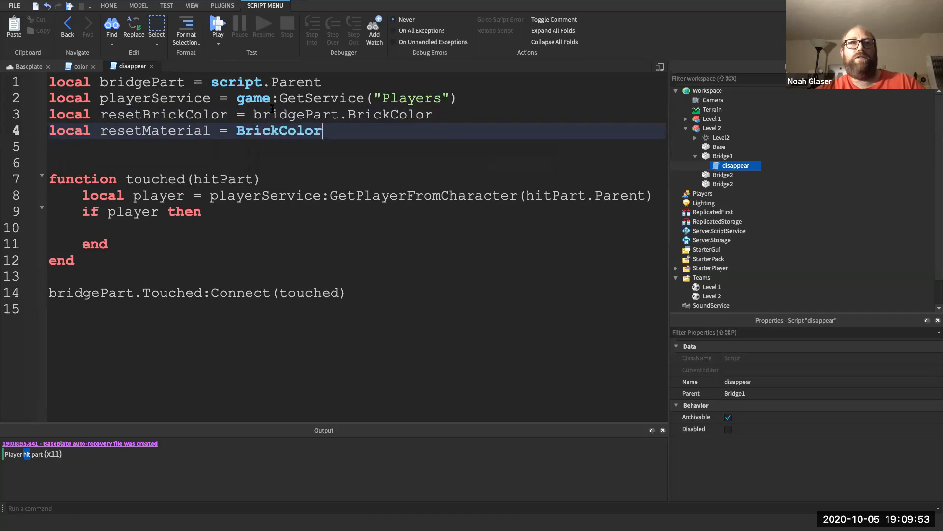
{"action": "key", "text": "BackSpace"}
{"action": "key", "text": "BackSpace"}
{"action": "key", "text": "BackSpace"}
{"action": "key", "text": "BackSpace"}
{"action": "key", "text": "BackSpace"}
{"action": "key", "text": "BackSpace"}
{"action": "key", "text": "BackSpace"}
{"action": "key", "text": "BackSpace"}
{"action": "key", "text": "BackSpace"}
{"action": "key", "text": "BackSpace"}
{"action": "key", "text": "BackSpace"}
{"action": "type", "text": "bri"}
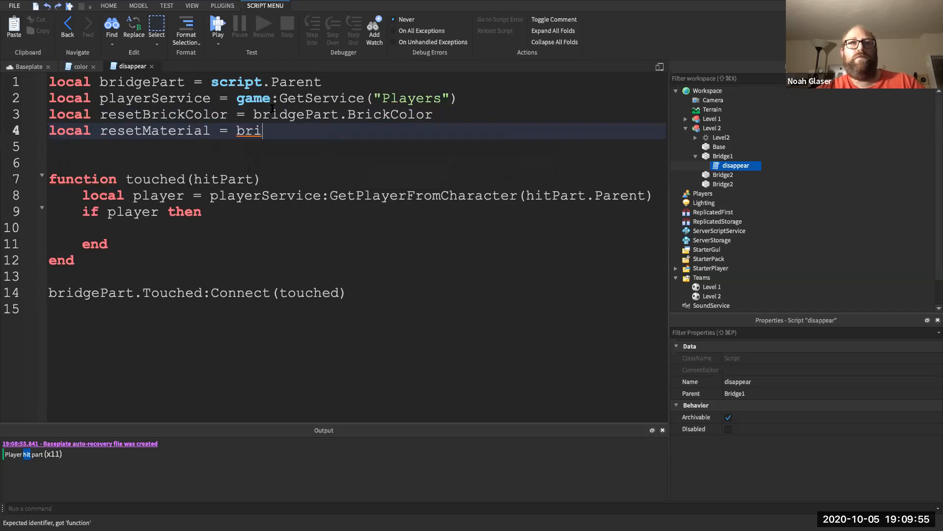
{"action": "type", "text": "dgePart.M"}
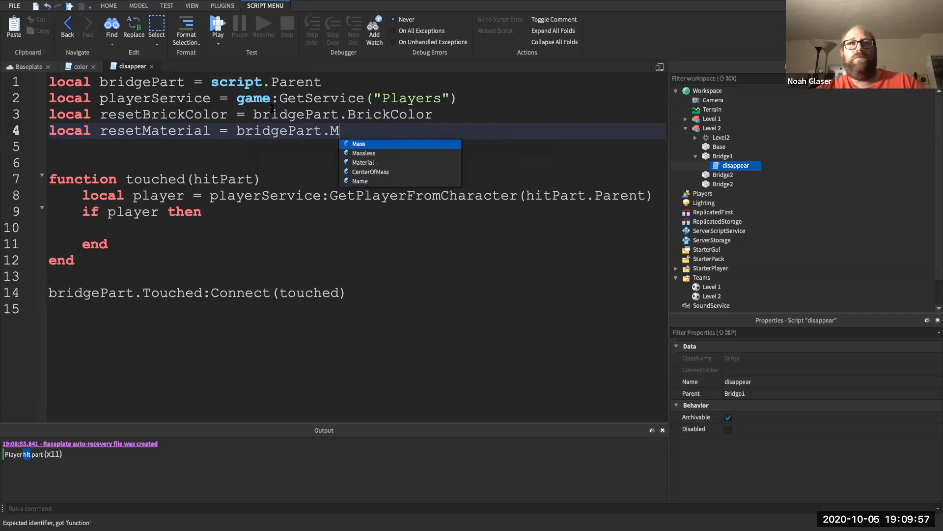
{"action": "type", "text": "aterial"}
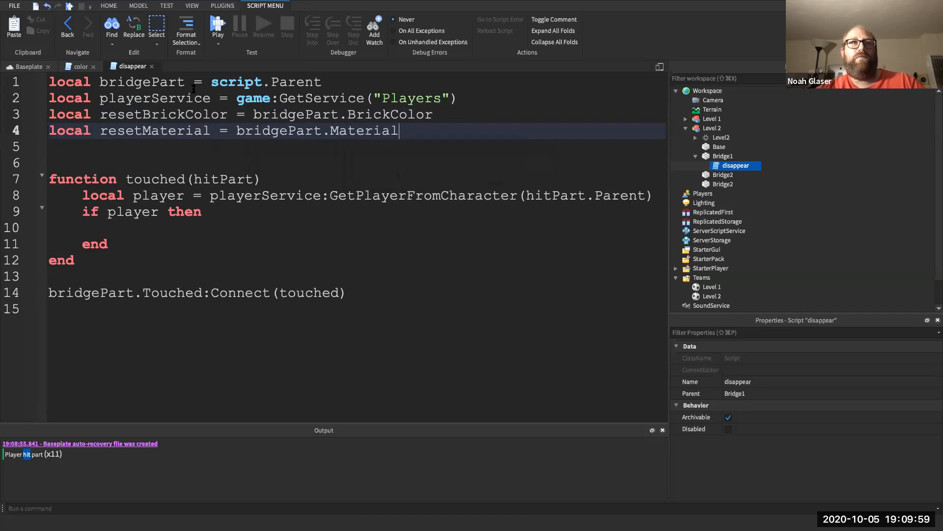
{"action": "left_click", "coordinate": [81, 67]}
{"action": "left_click", "coordinate": [29, 66]}
{"action": "left_click", "coordinate": [462, 253]}
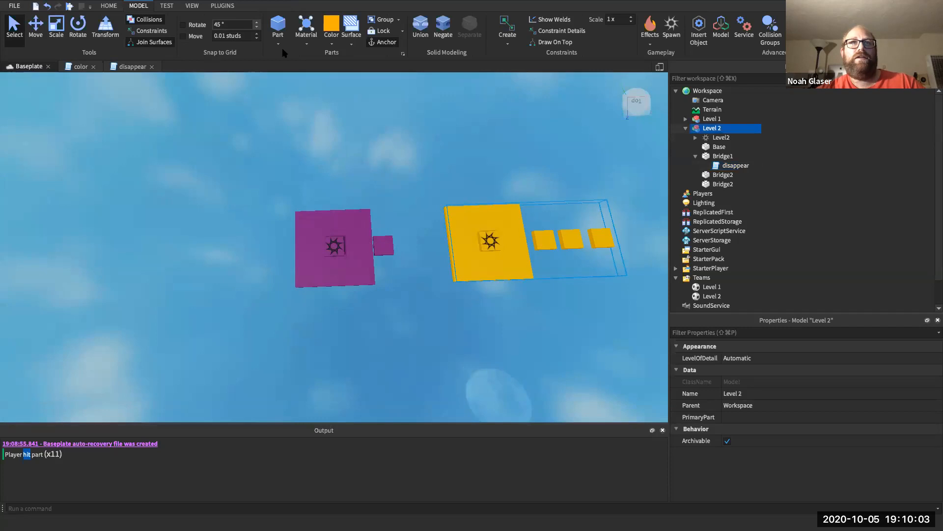
{"action": "left_click", "coordinate": [305, 42]}
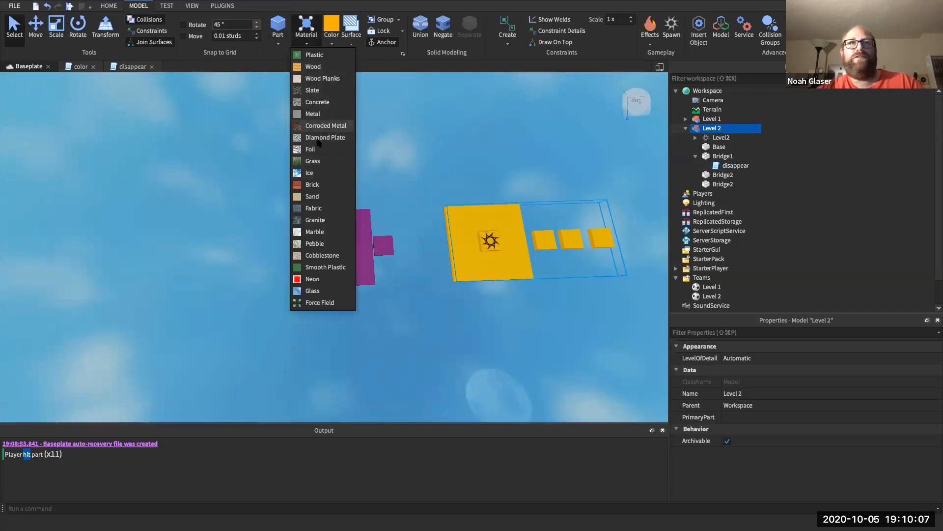
{"action": "left_click", "coordinate": [440, 122]}
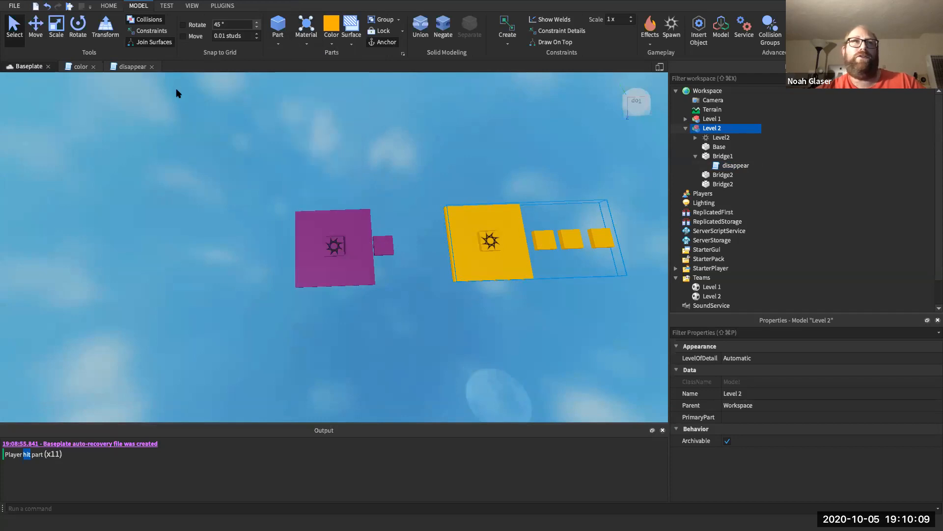
{"action": "left_click", "coordinate": [133, 67]}
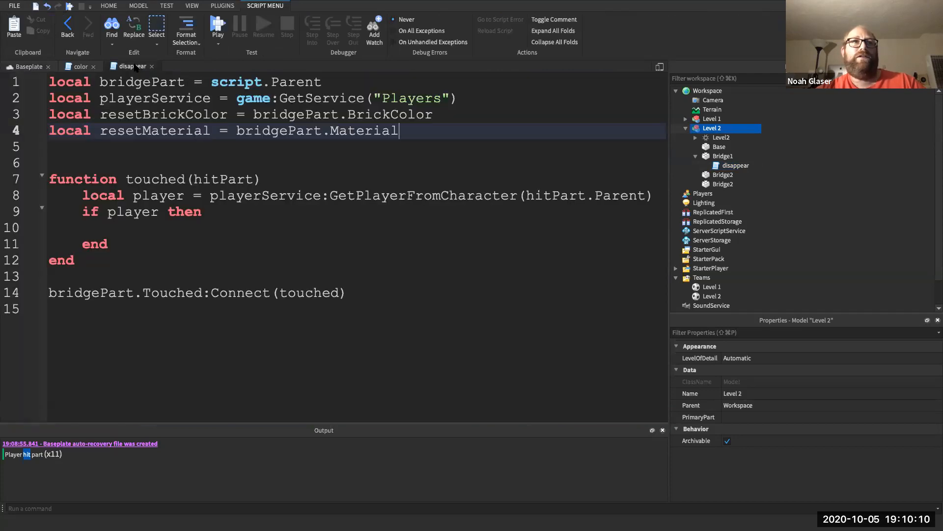
- Inside the if block, set bridgePart.Material = Enum.Material.Neon
{"action": "left_click", "coordinate": [157, 226]}
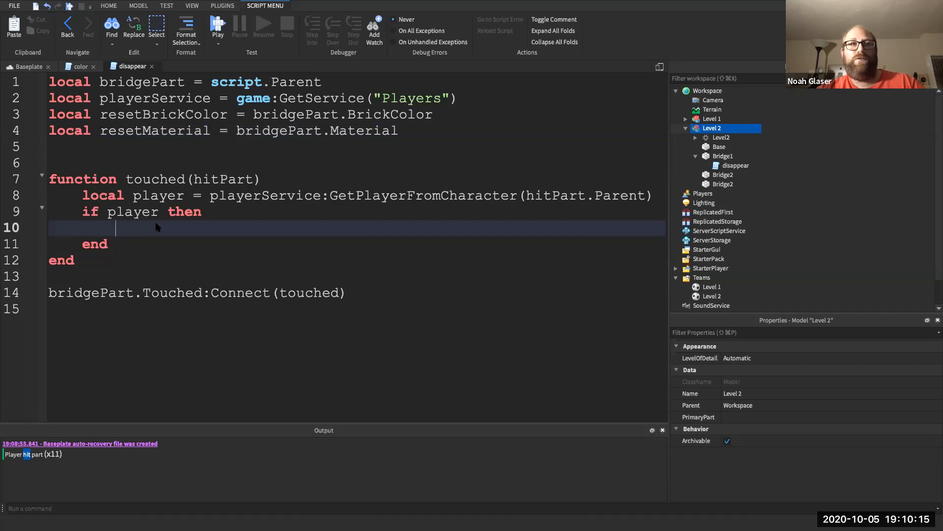
{"action": "type", "text": "brid    .c"}
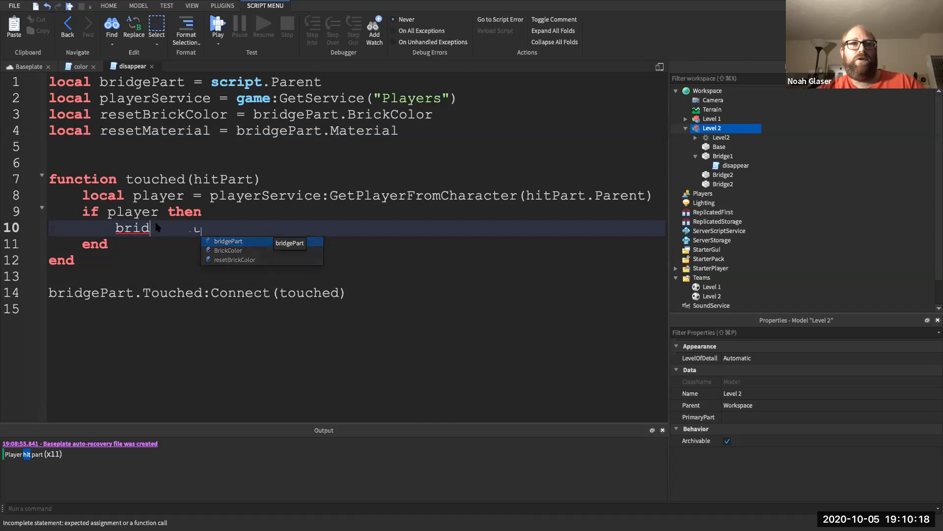
{"action": "key", "text": "Tab"}
{"action": "type", "text": ".M"}
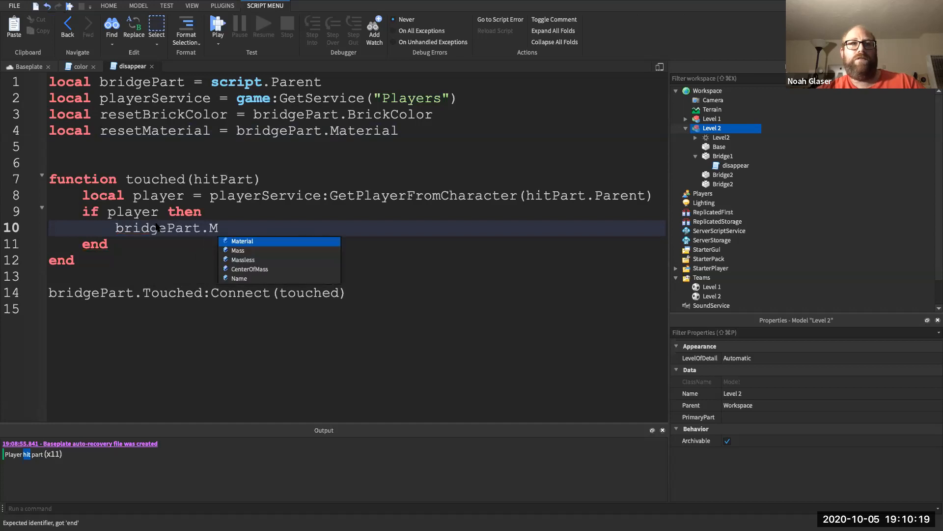
{"action": "key", "text": "Tab"}
{"action": "type", "text": "= E"}
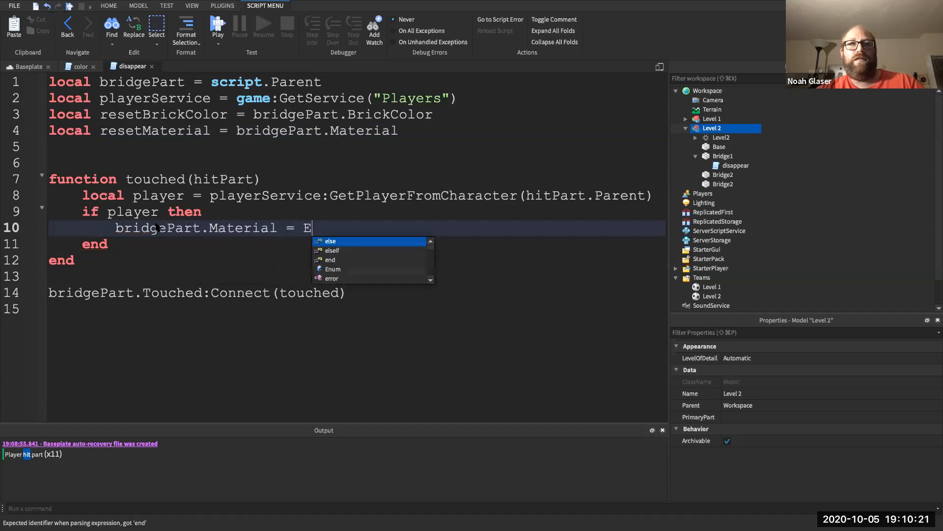
{"action": "type", "text": "num.M"}
{"action": "key", "text": "Tab"}
{"action": "type", "text": "."}
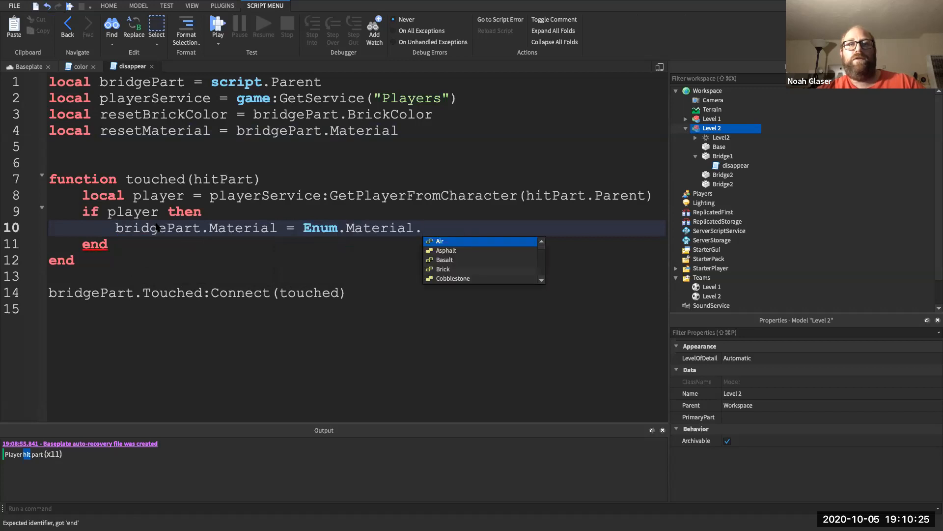
{"action": "type", "text": "Ne"}
{"action": "key", "text": "Tab"}
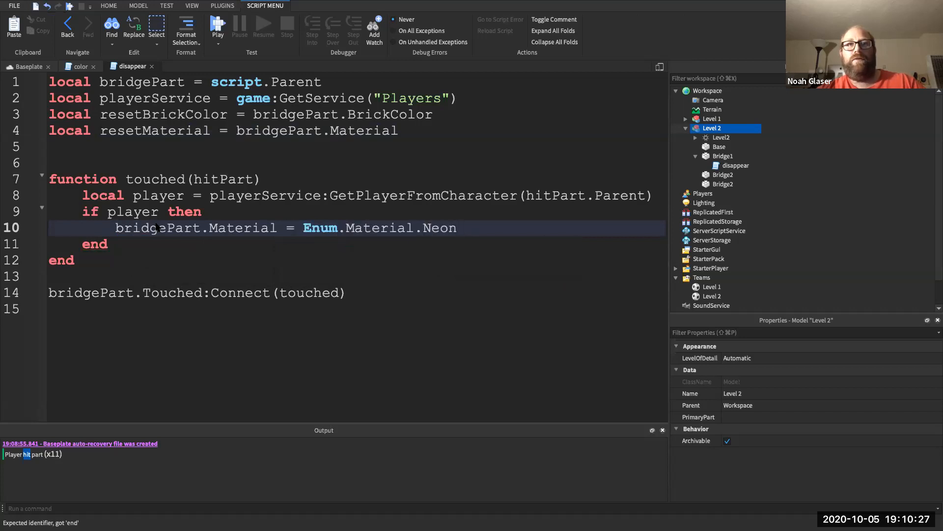
{"action": "key", "text": "Return"}
- Set bridgePart.BrickColor = BrickColor.new("Really red")
{"action": "type", "text": "bri"}
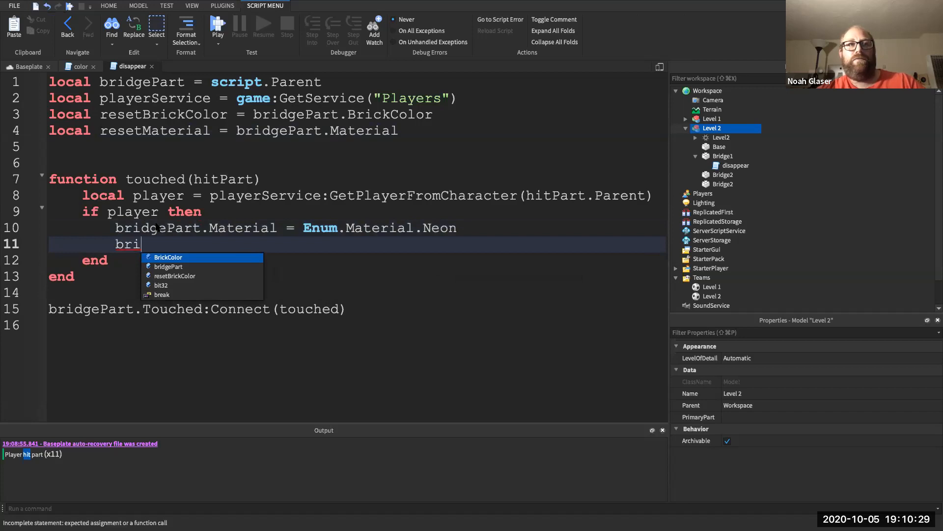
{"action": "type", "text": "d"}
{"action": "key", "text": "Tab"}
{"action": "type", "text": ".Colo"}
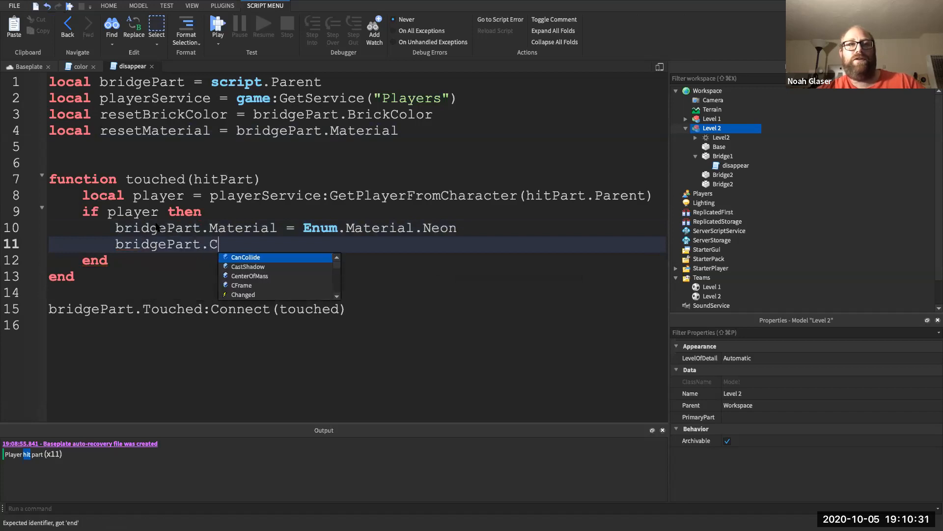
{"action": "key", "text": "BackSpace"}
{"action": "type", "text": "Br"}
{"action": "key", "text": "Tab"}
{"action": "type", "text": "= Br"}
{"action": "key", "text": "Tab"}
{"action": "type", "text": ".n"}
{"action": "key", "text": "Tab"}
{"action": "type", "text": "(\"Re"}
{"action": "key", "text": "Tab"}
{"action": "key", "text": "Right"}
{"action": "key", "text": "Return"}
- Add wait(1) followed by bridgePart.Transparency = 1
{"action": "type", "text": "waii"}
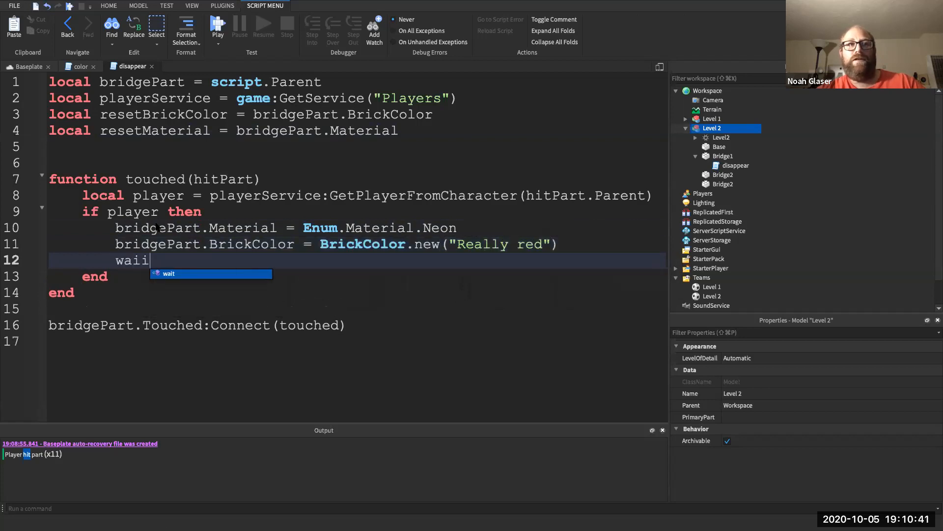
{"action": "key", "text": "Tab"}
{"action": "type", "text": "(1"}
{"action": "key", "text": "Right"}
{"action": "key", "text": "Return"}
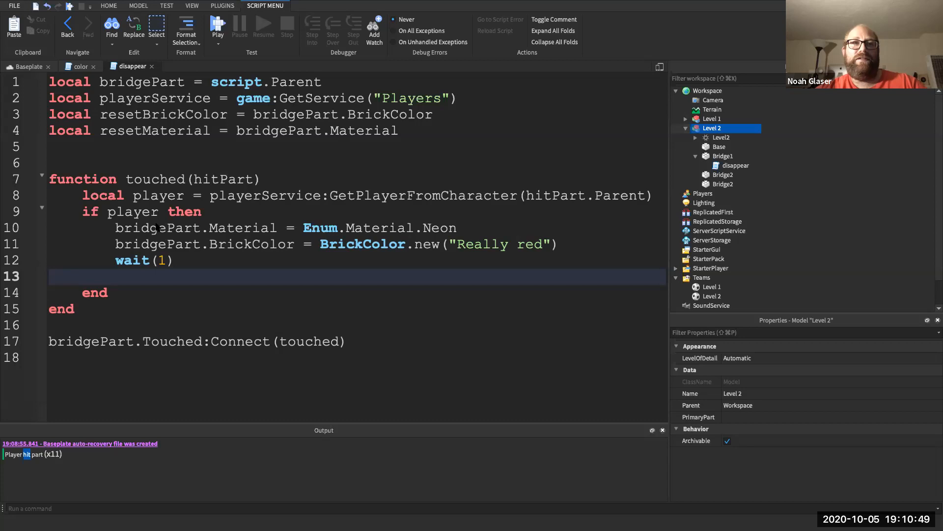
{"action": "type", "text": "bri"}
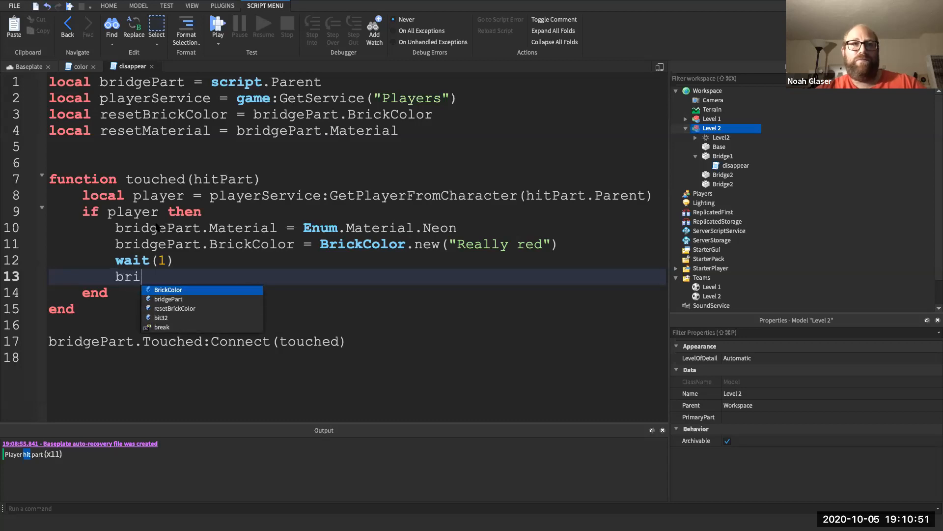
{"action": "key", "text": "Down"}
{"action": "key", "text": "Tab"}
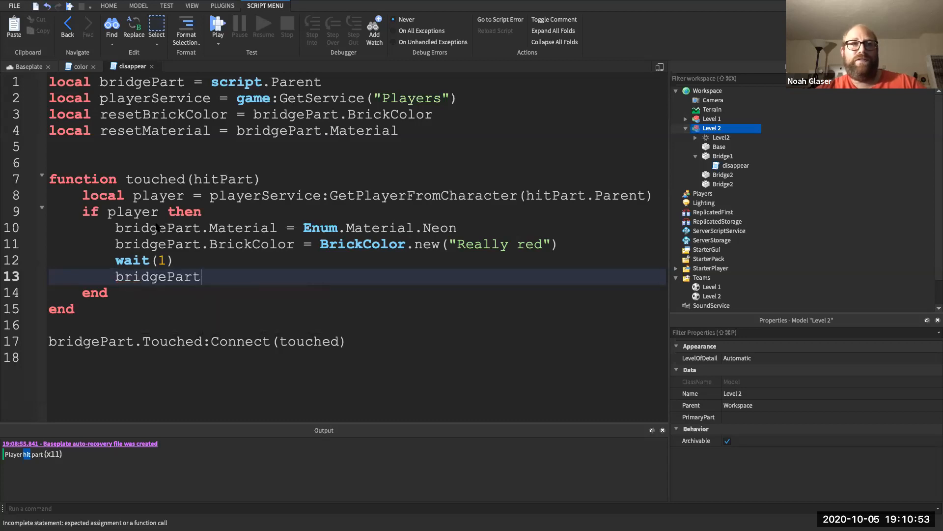
{"action": "type", "text": ".Tr"}
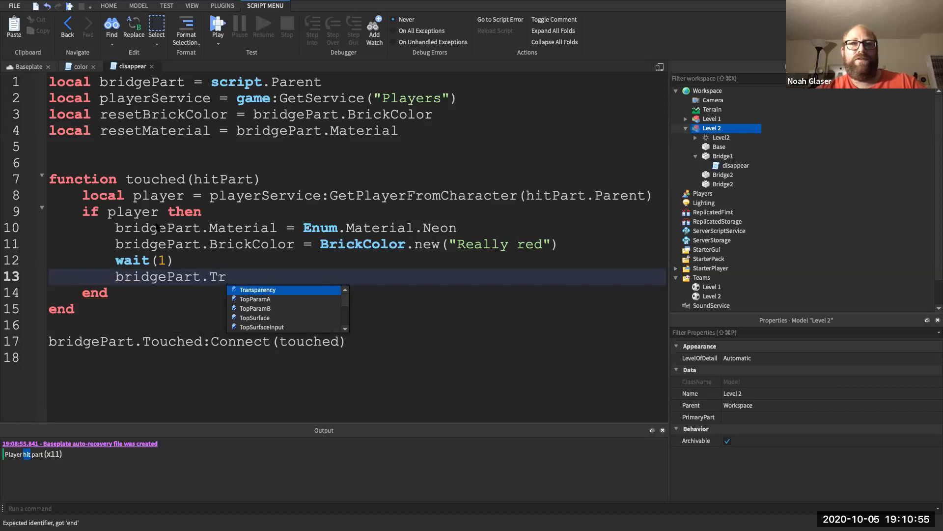
{"action": "key", "text": "Tab"}
{"action": "type", "text": "= 1"}
{"action": "key", "text": "Return"}
- Set bridgePart.CanCollide = false and add wait(5)
{"action": "type", "text": "bri"}
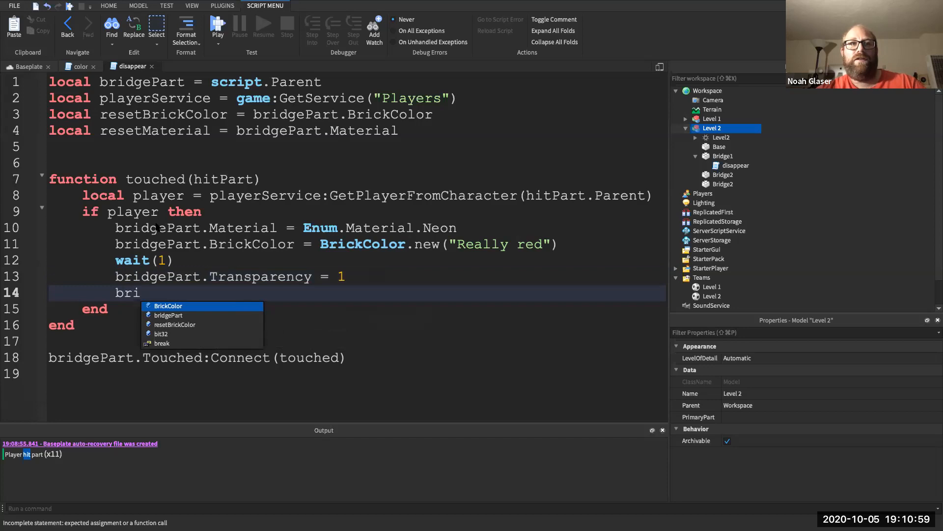
{"action": "type", "text": "dgePart"}
{"action": "type", "text": "."}
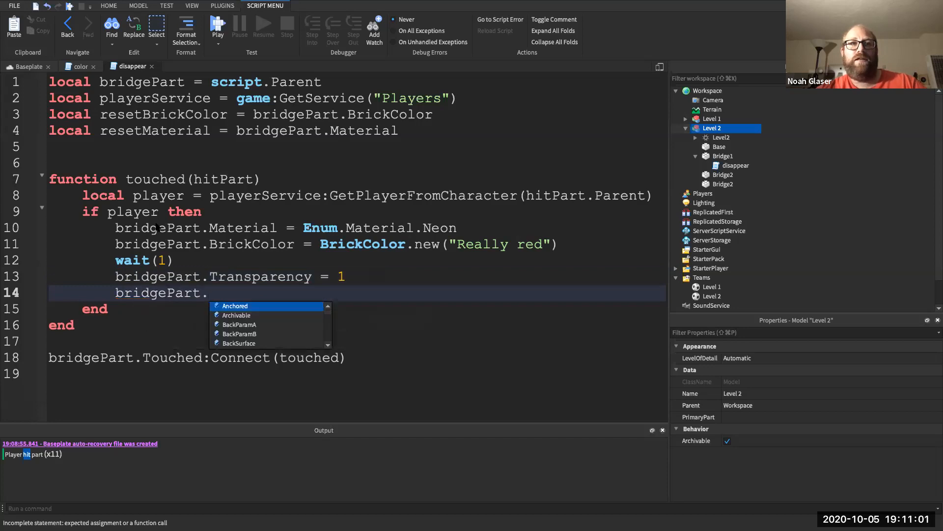
{"action": "type", "text": "Can"}
{"action": "key", "text": "Tab"}
{"action": "type", "text": "="}
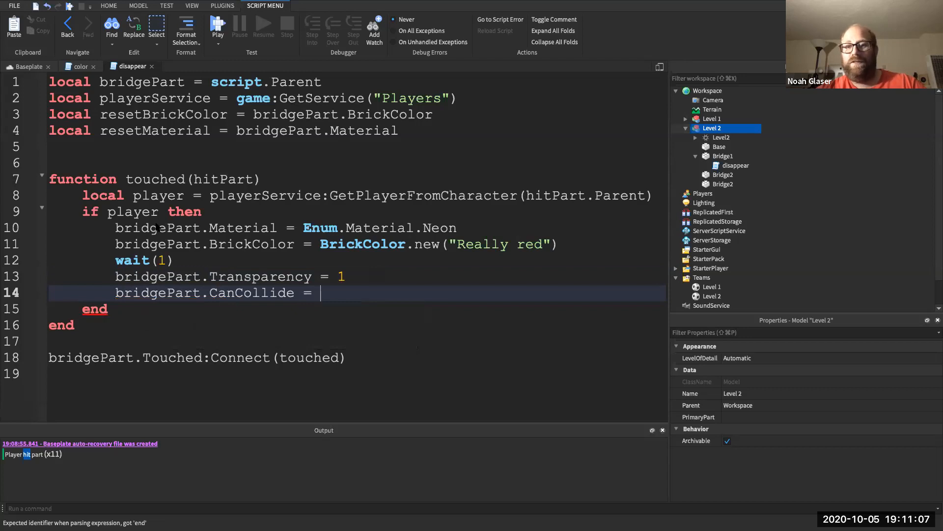
{"action": "type", "text": " false"}
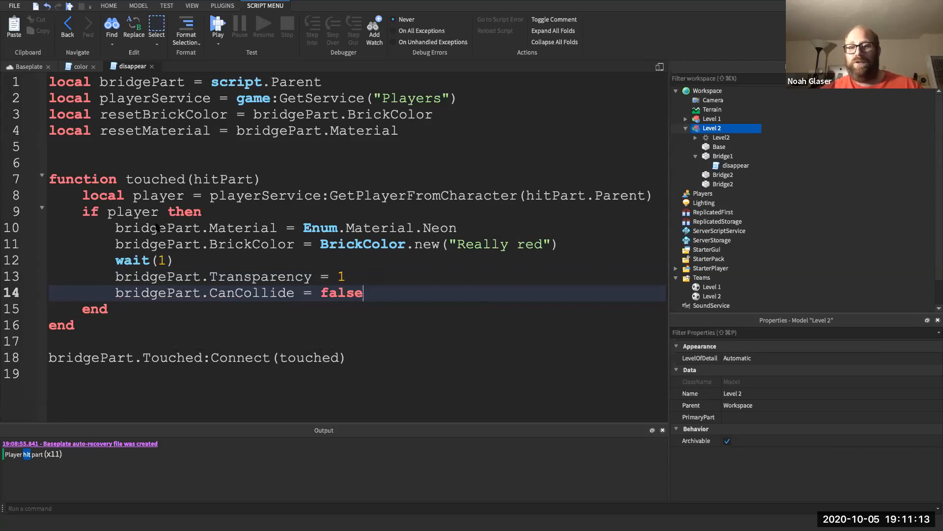
{"action": "key", "text": "Return"}
{"action": "type", "text": "wait(5)"}
- After the wait(5) pause, make the bridge solid again with bridgePart.CanCollide = true
{"action": "key", "text": "Return"}
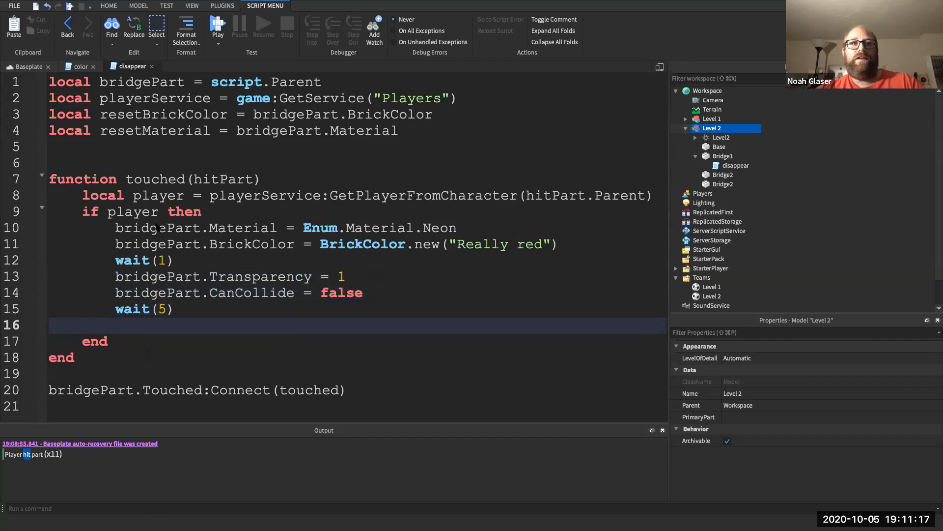
{"action": "type", "text": "brid"}
{"action": "key", "text": "Tab"}
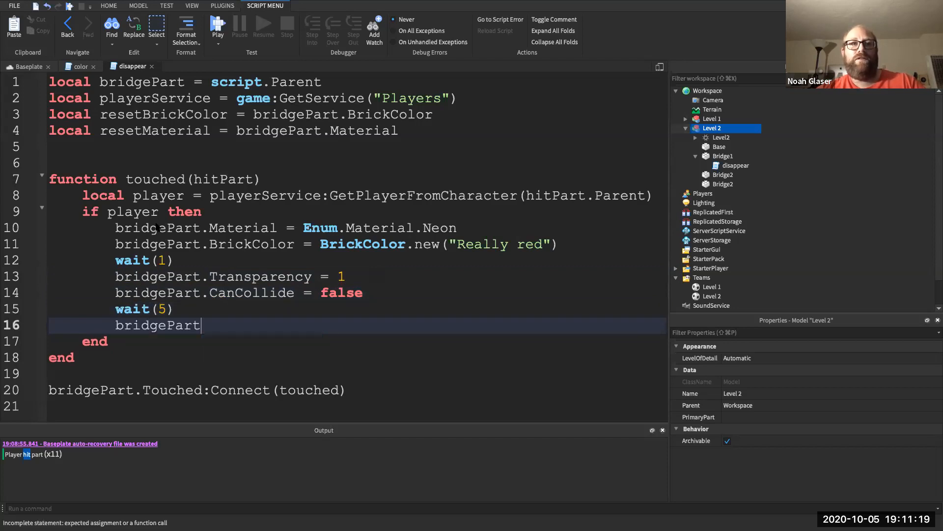
{"action": "type", "text": ".CanCollide = true"}
- Add a line resetting bridgePart.Transparency to 0
{"action": "key", "text": "Return"}
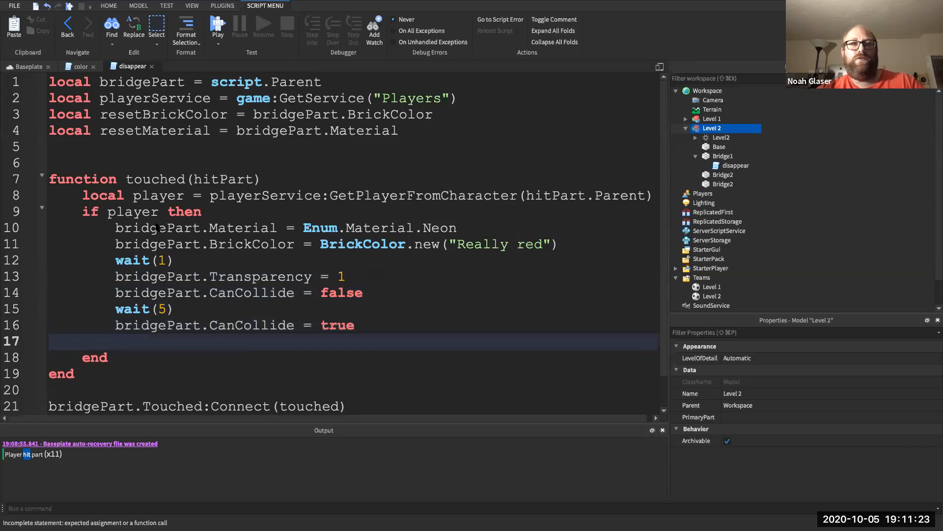
{"action": "type", "text": "bri"}
{"action": "key", "text": "Tab"}
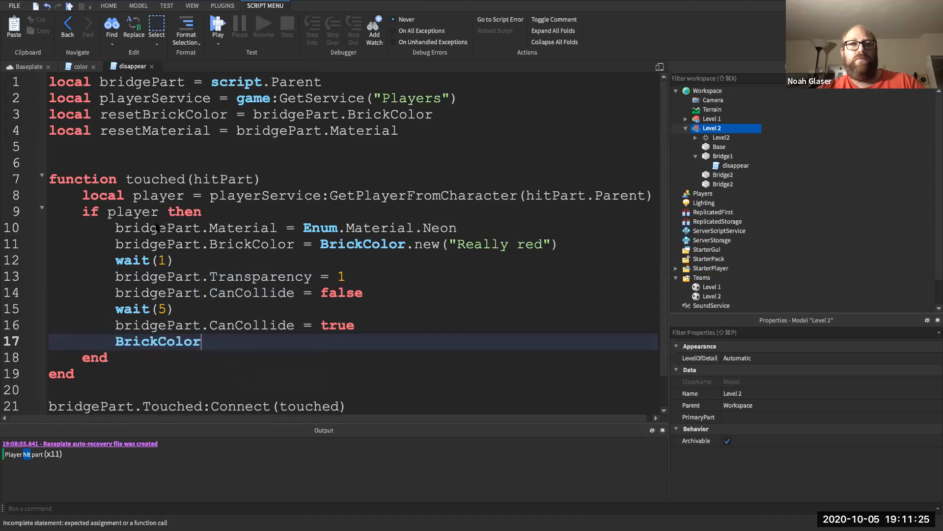
{"action": "type", "text": ".Tr"}
{"action": "key", "text": "BackSpace"}
{"action": "key", "text": "BackSpace"}
{"action": "key", "text": "BackSpace"}
{"action": "key", "text": "BackSpace"}
{"action": "key", "text": "BackSpace"}
{"action": "key", "text": "BackSpace"}
{"action": "key", "text": "BackSpace"}
{"action": "type", "text": "brid"}
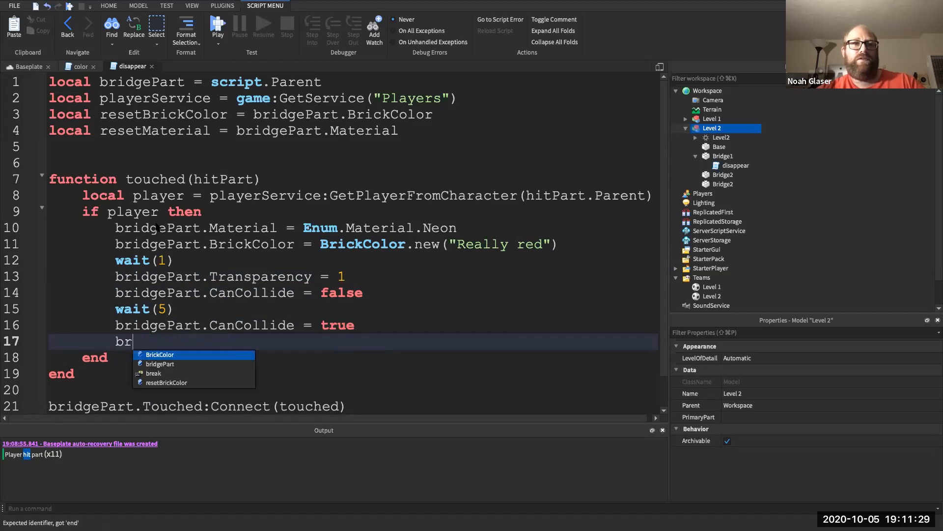
{"action": "key", "text": "Tab"}
{"action": "type", "text": ".Tr"}
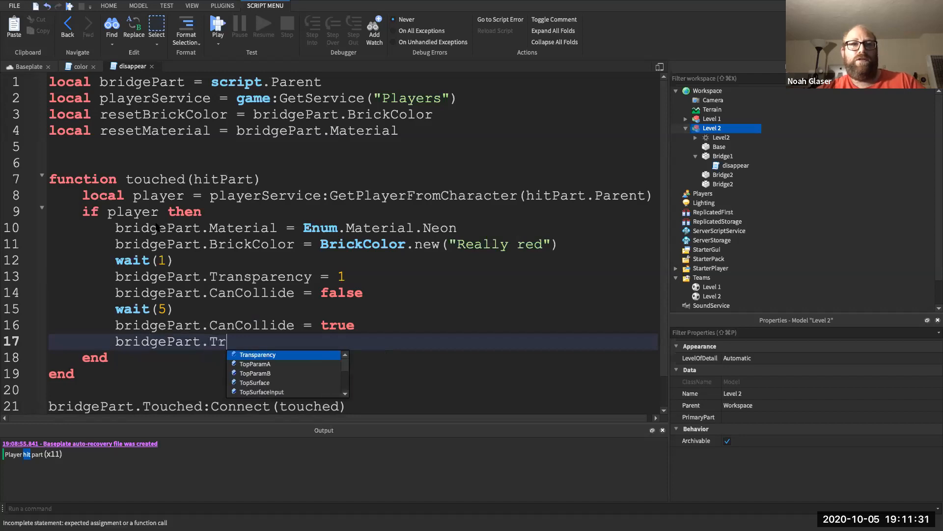
{"action": "key", "text": "Tab"}
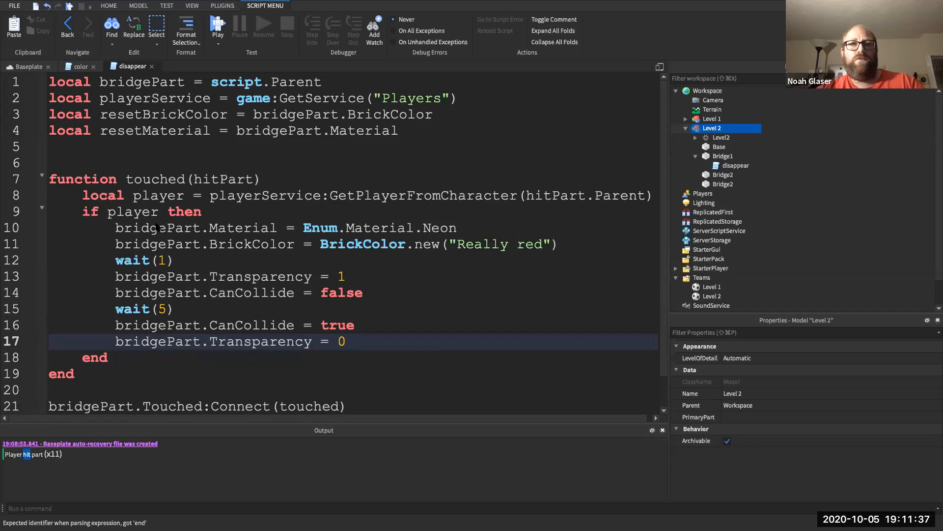
- Restore the bridge colour with bridgePart.BrickColor = resetBrickColor
{"action": "key", "text": "Return"}
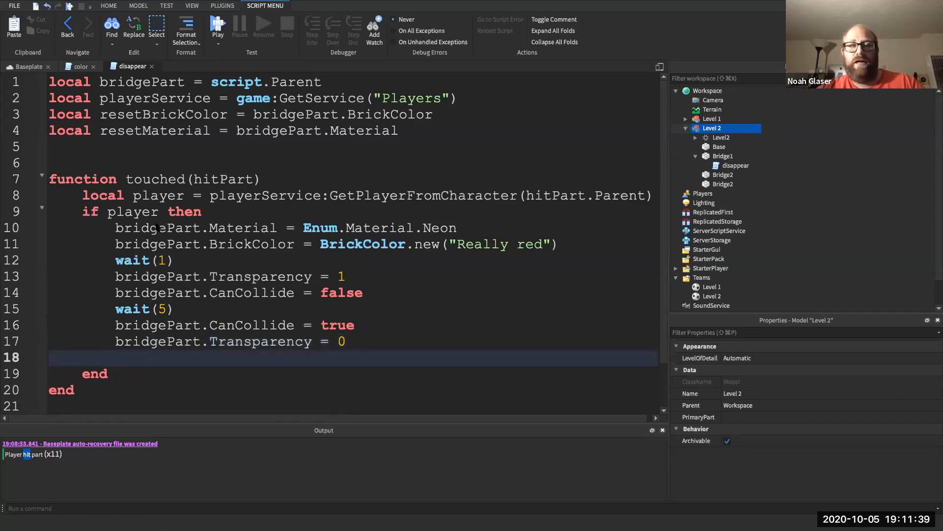
{"action": "type", "text": "brid"}
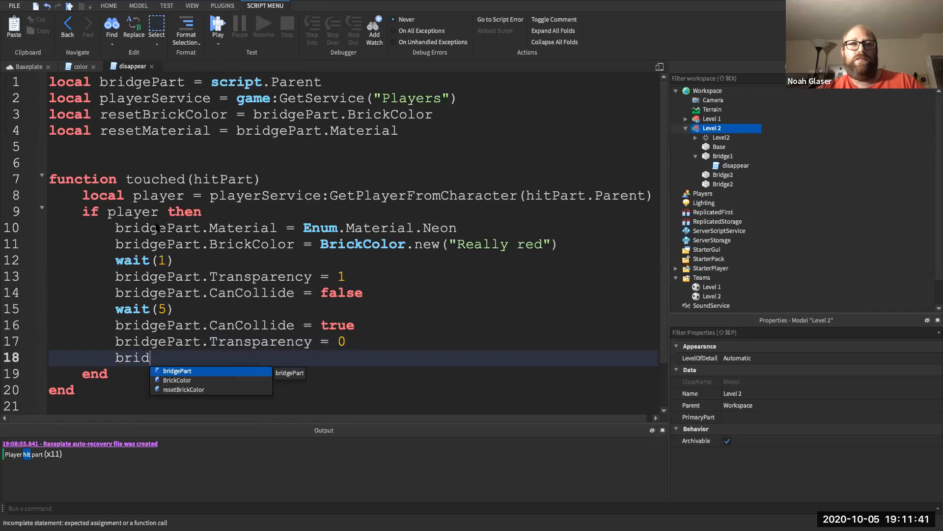
{"action": "key", "text": "Up"}
{"action": "key", "text": "Tab"}
{"action": "type", "text": "."}
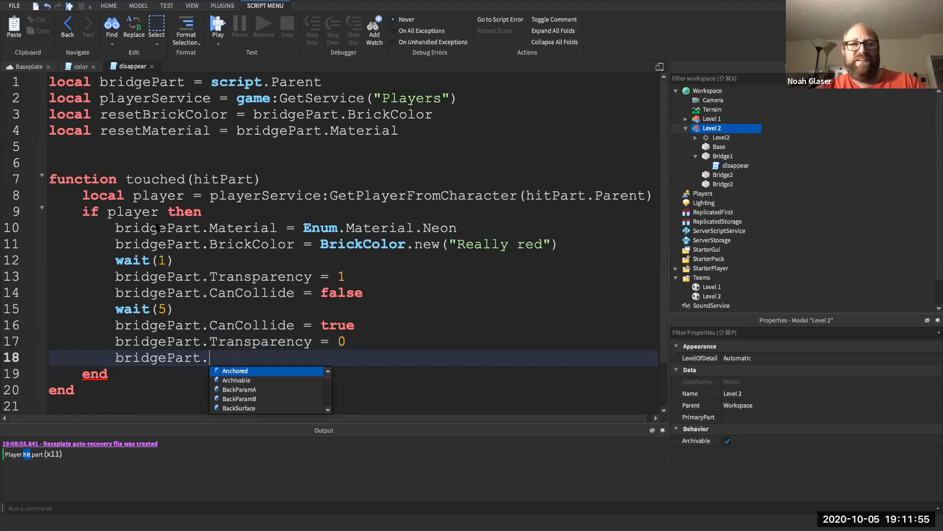
{"action": "type", "text": "BrickColor"}
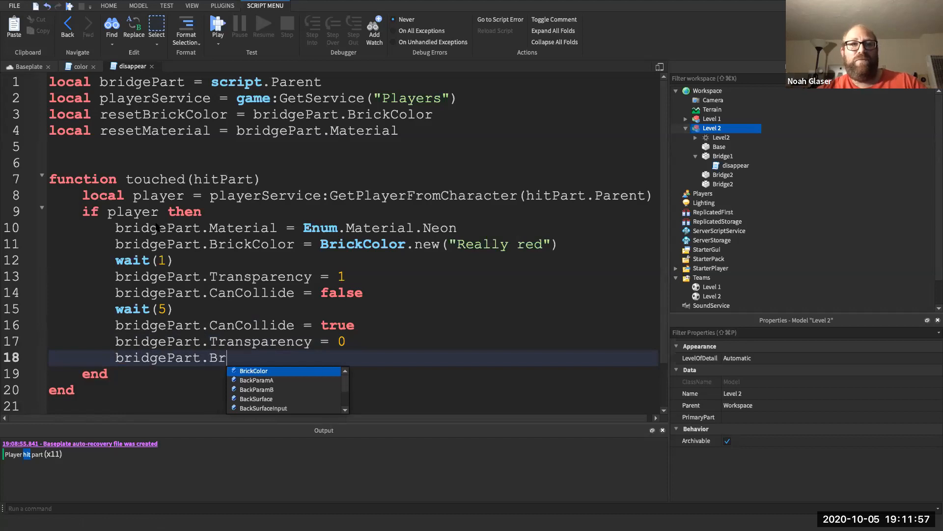
{"action": "key", "text": "Tab"}
{"action": "type", "text": "= "}
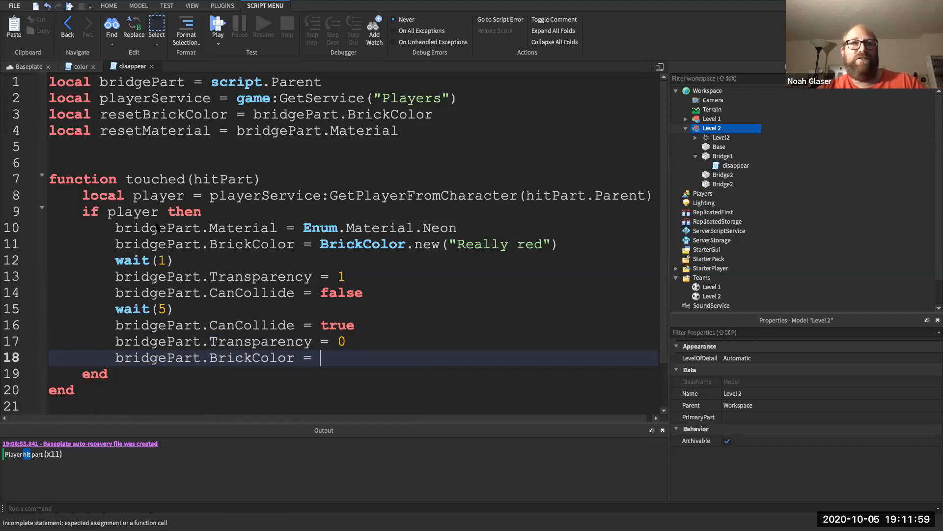
{"action": "type", "text": "resetBrickColor"}
{"action": "key", "text": "Tab"}
- Begin a line setting bridgePart.Material back to resetMaterial
{"action": "key", "text": "Return"}
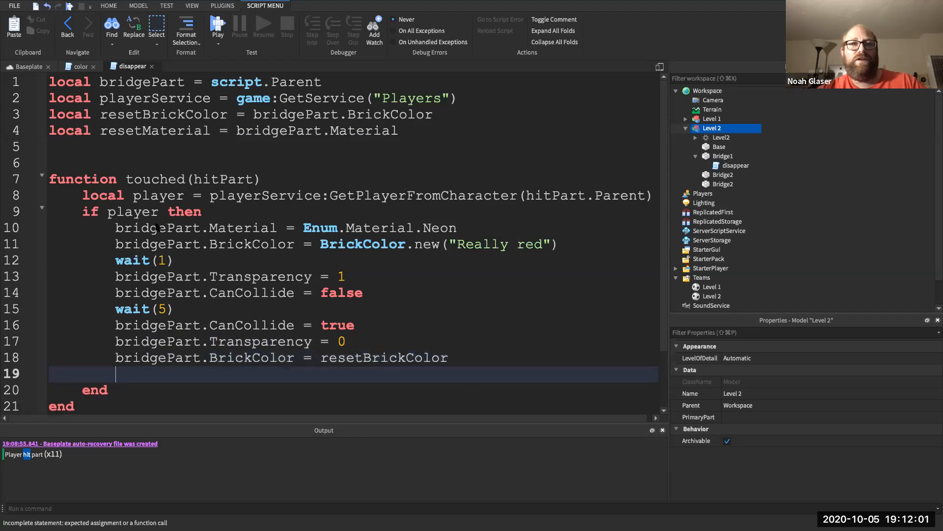
{"action": "type", "text": "brid"}
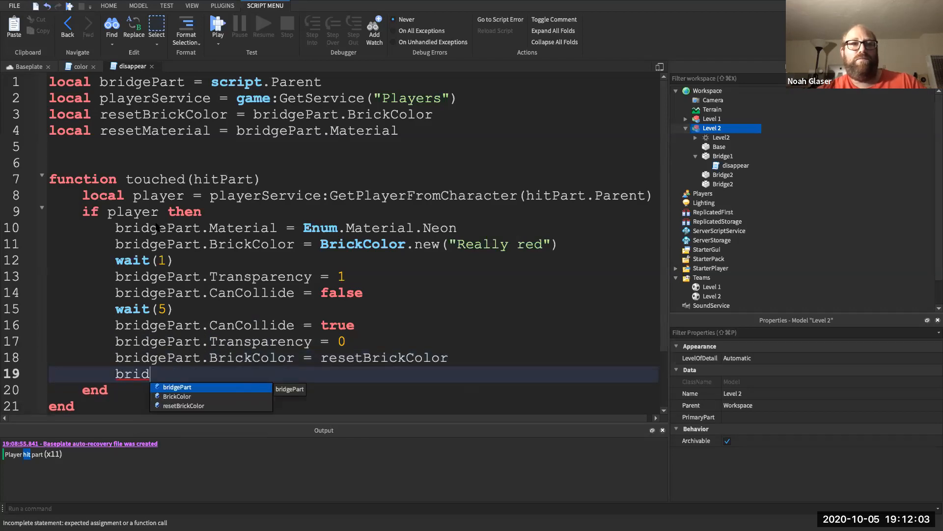
{"action": "key", "text": "Tab"}
{"action": "type", "text": "."}
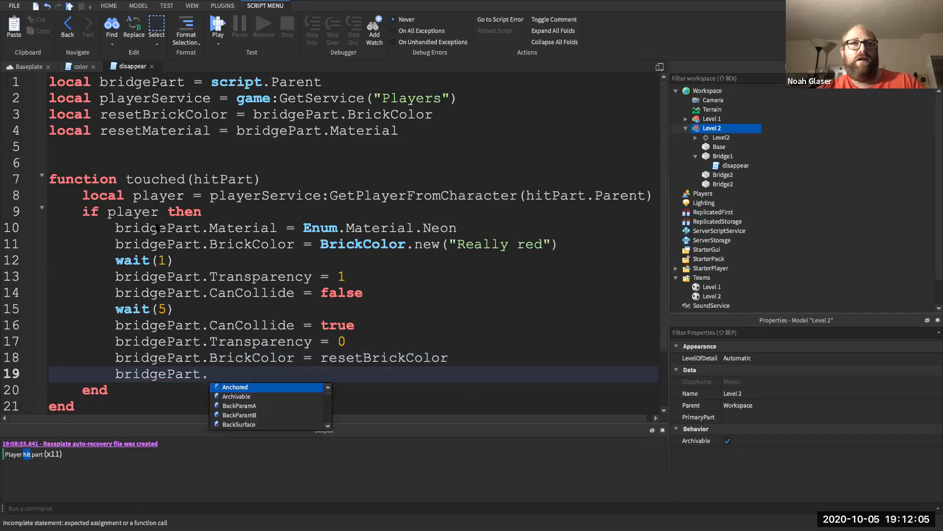
{"action": "type", "text": "M"}
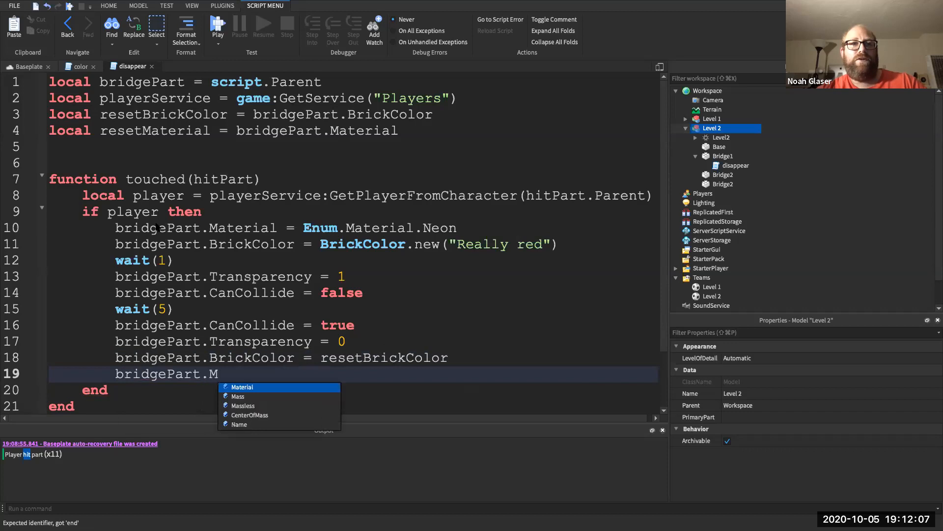
{"action": "key", "text": "Tab"}
{"action": "type", "text": "= resetM"}
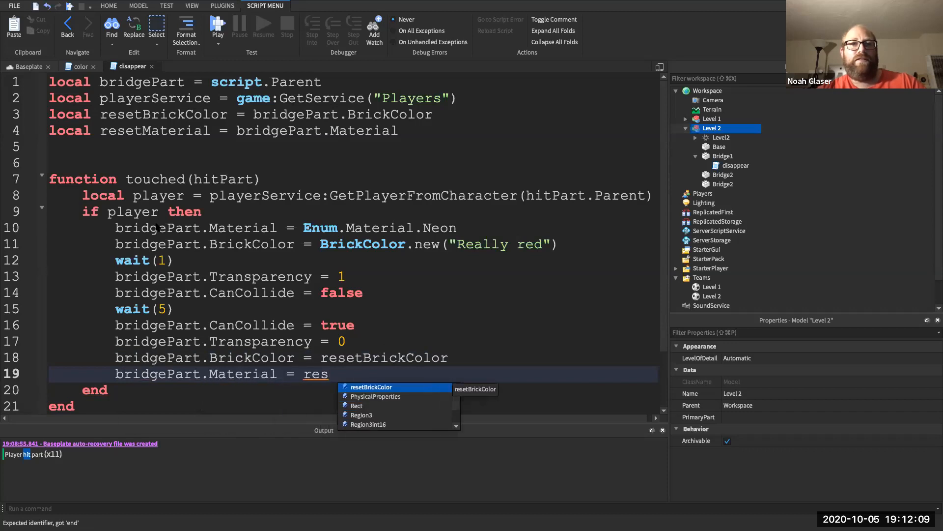
{"action": "key", "text": "BackSpace"}
{"action": "key", "text": "BackSpace"}
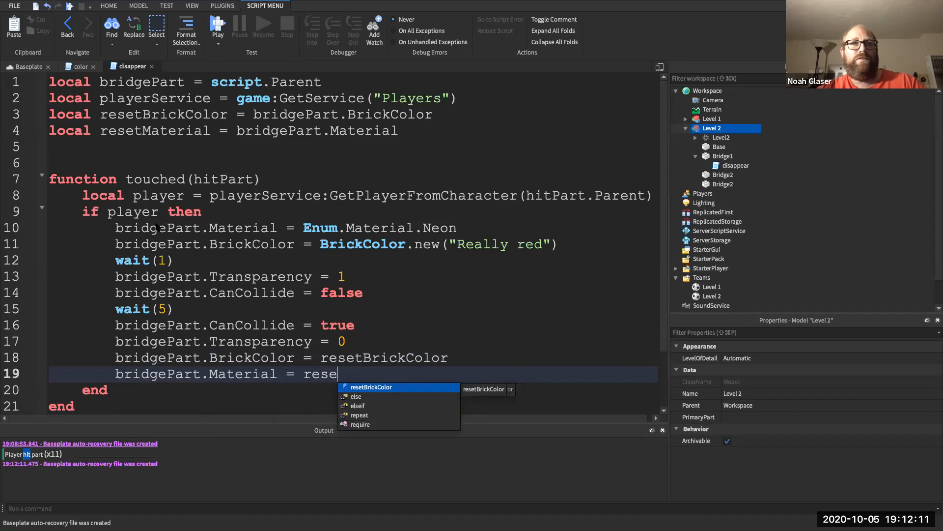
{"action": "type", "text": "t"}
{"action": "type", "text": "Materia"}
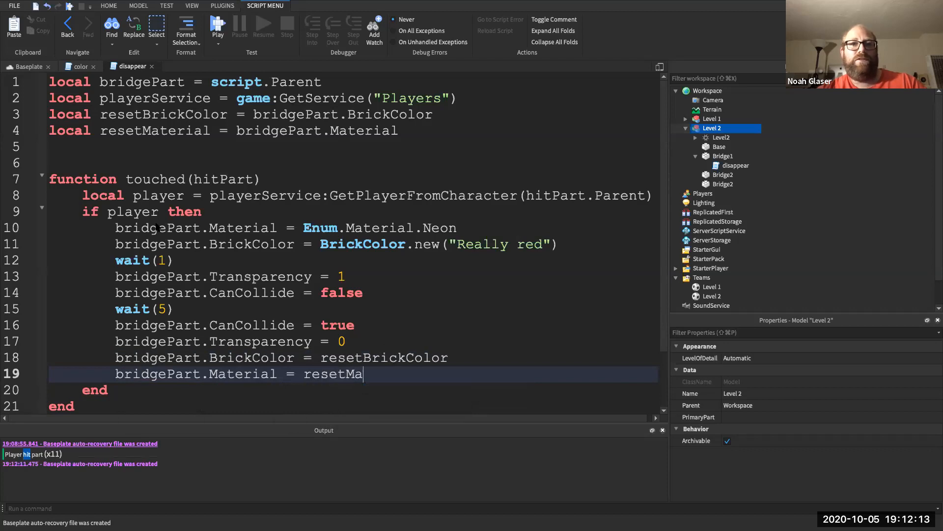
{"action": "type", "text": "l"}
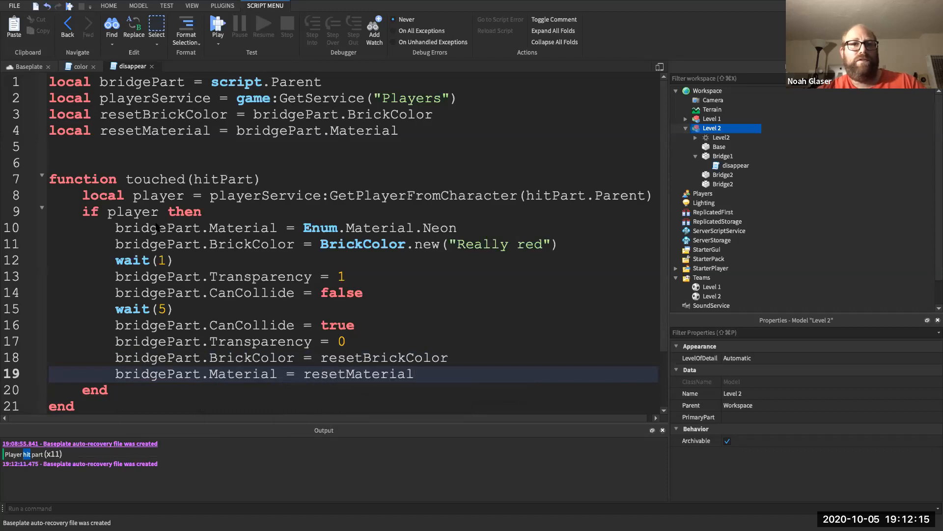
- Start a play-test and walk the character off the spawn pad
{"action": "left_click", "coordinate": [135, 226]}
{"action": "scroll", "coordinate": [136, 226], "scroll_direction": "down", "scroll_amount": 1}
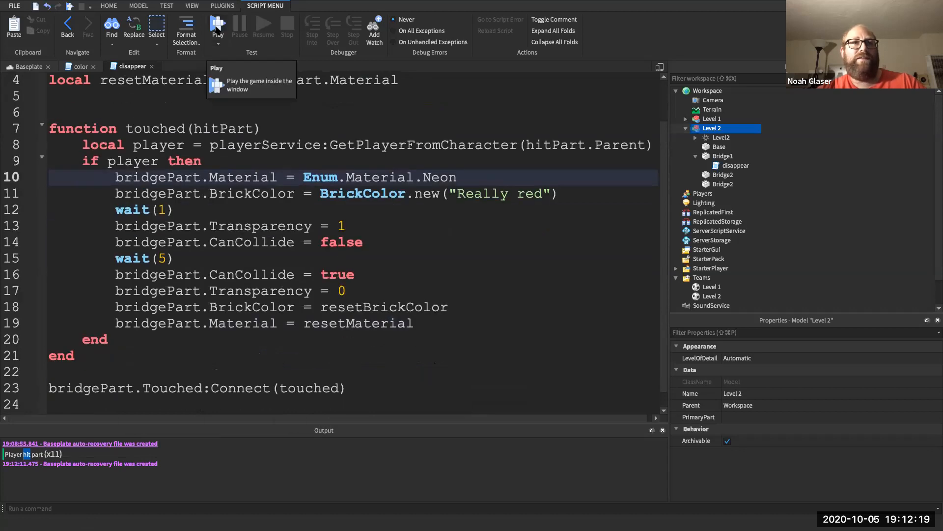
{"action": "left_click", "coordinate": [217, 27]}
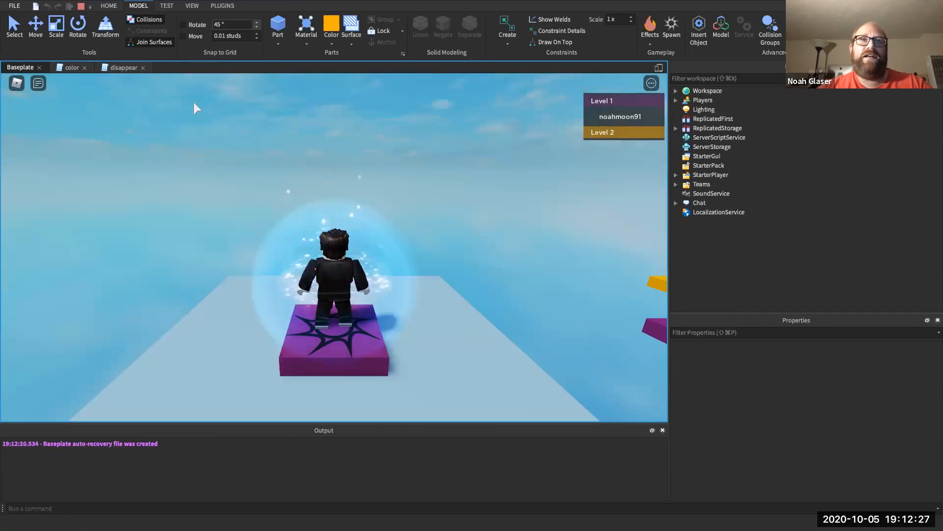
{"action": "key", "text": "Right"}
{"action": "key", "text": "w"}
{"action": "key", "text": "space"}
{"action": "key", "text": "Left"}
{"action": "key", "text": "Right"}
{"action": "key", "text": "Left"}
{"action": "key", "text": "w"}
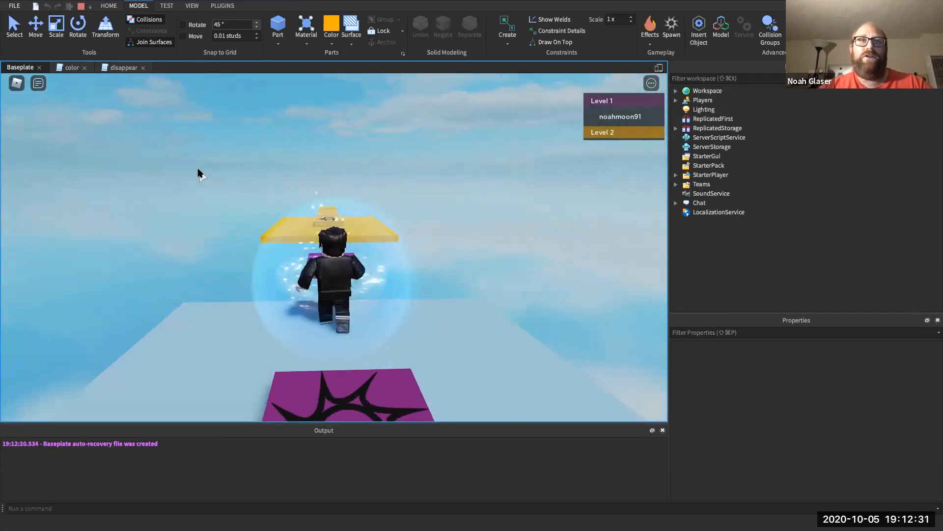
- Cross the purple block onto the large yellow Level 2 platform
{"action": "key", "text": "w"}
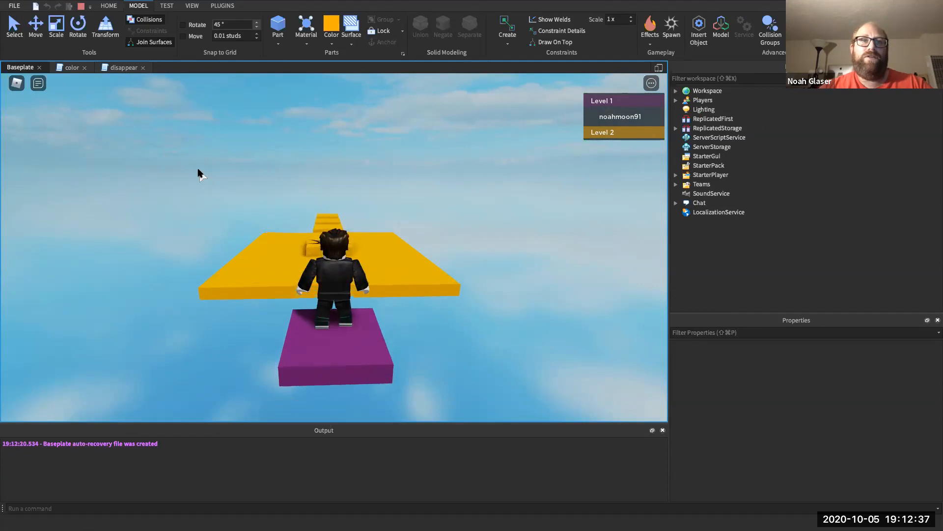
{"action": "key", "text": "w"}
{"action": "key", "text": "space"}
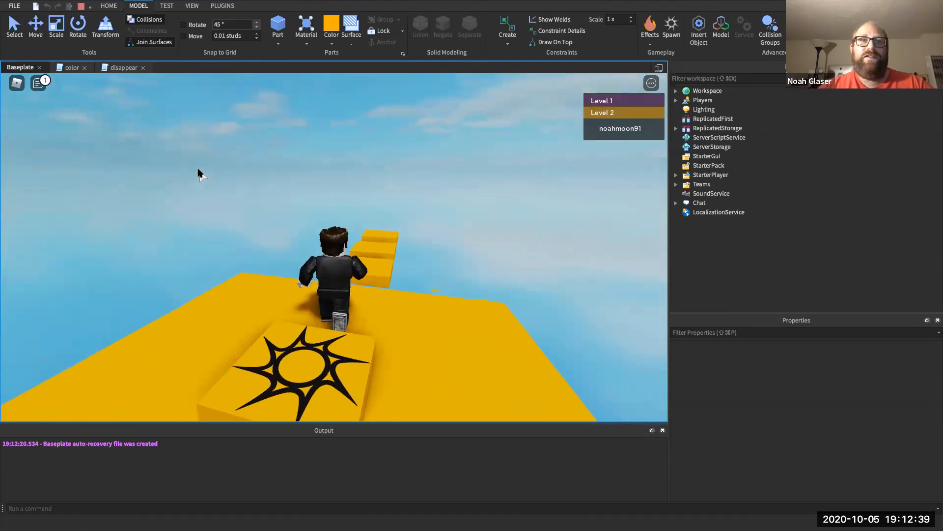
{"action": "key", "text": "space"}
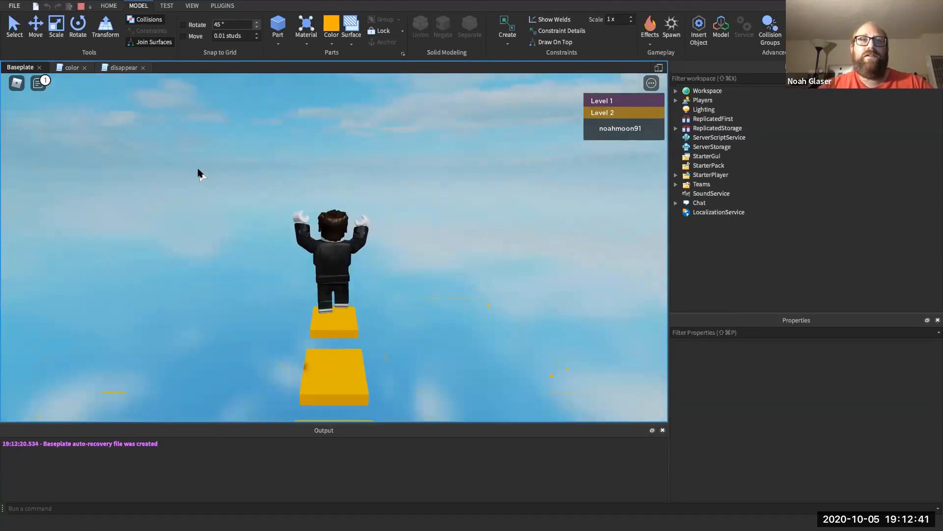
{"action": "key", "text": "Right"}
{"action": "key", "text": "w"}
{"action": "key", "text": "space"}
{"action": "key", "text": "w"}
{"action": "key", "text": "space"}
{"action": "key", "text": "space"}
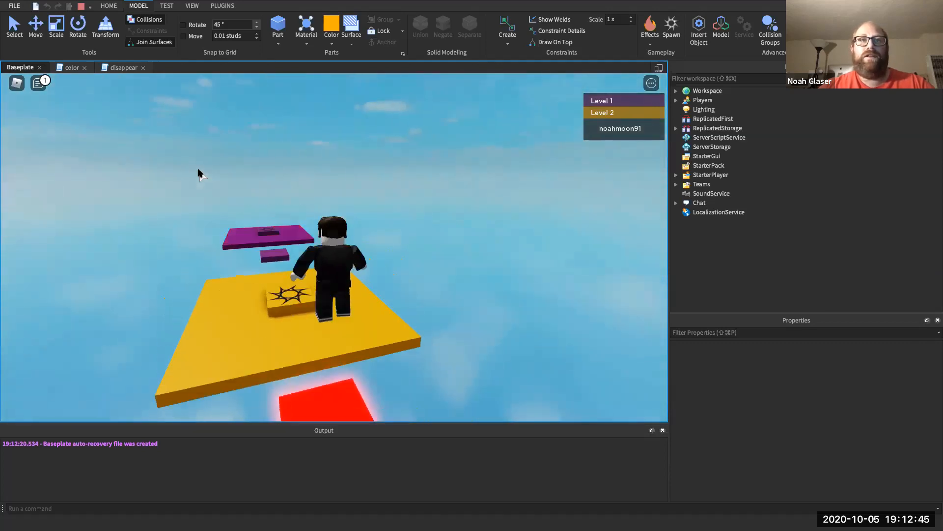
- Jump across the floating bridge steps as they glow red and vanish, then stop the test
{"action": "key", "text": "Right"}
{"action": "key", "text": "w"}
{"action": "key", "text": "Right"}
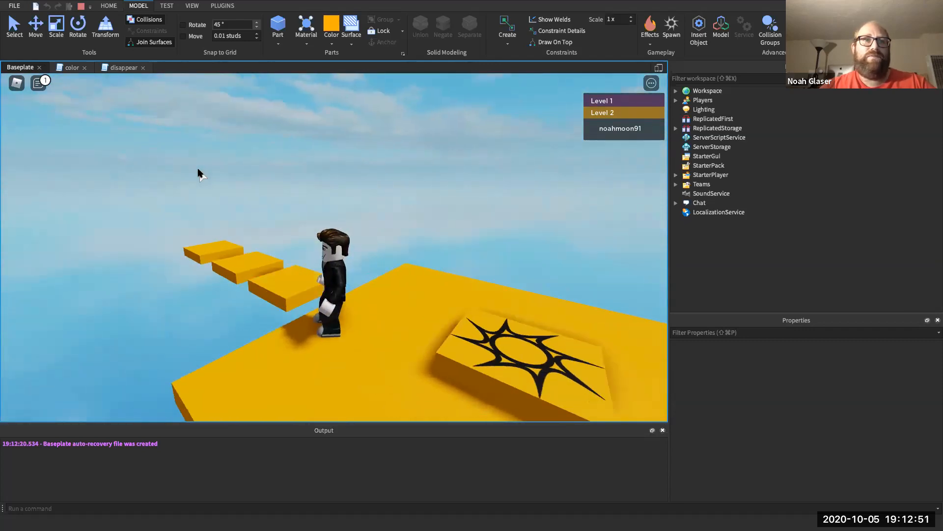
{"action": "key", "text": "w"}
{"action": "key", "text": "space"}
{"action": "key", "text": "w"}
{"action": "key", "text": "space"}
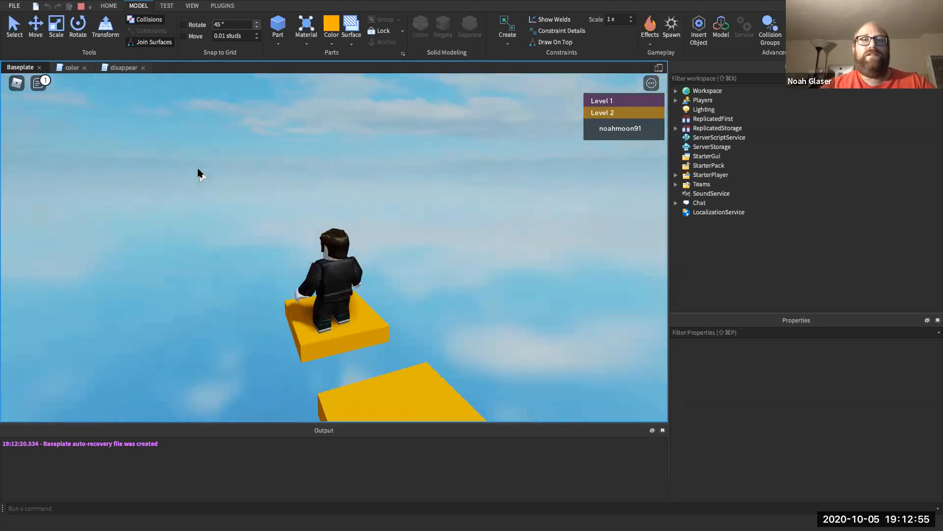
{"action": "key", "text": "Right"}
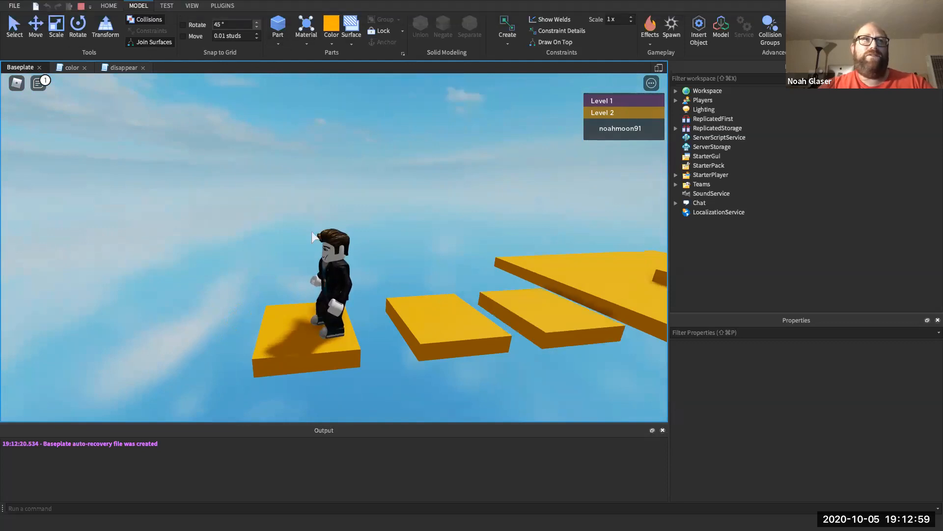
{"action": "left_click", "coordinate": [81, 7]}
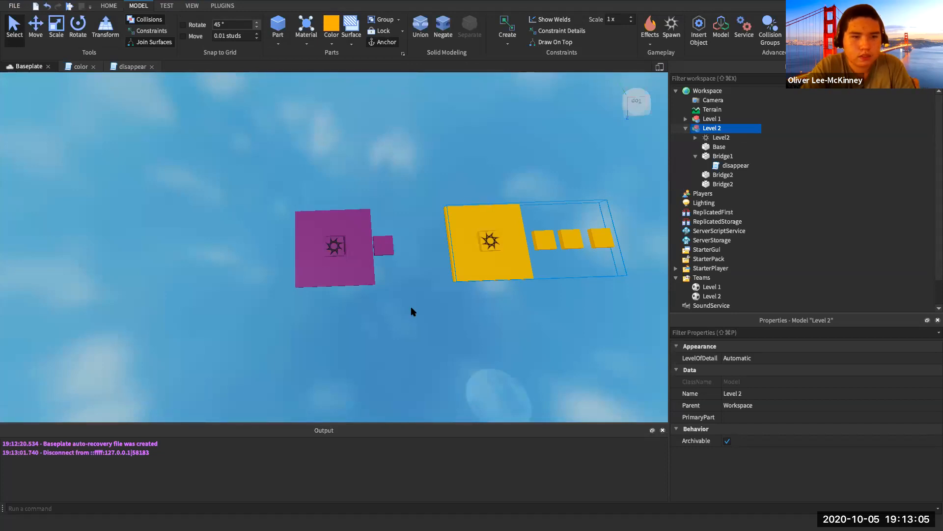
- Open the disappear script under Bridge1 from the Explorer into the script editor
{"action": "double_click", "coordinate": [736, 165]}
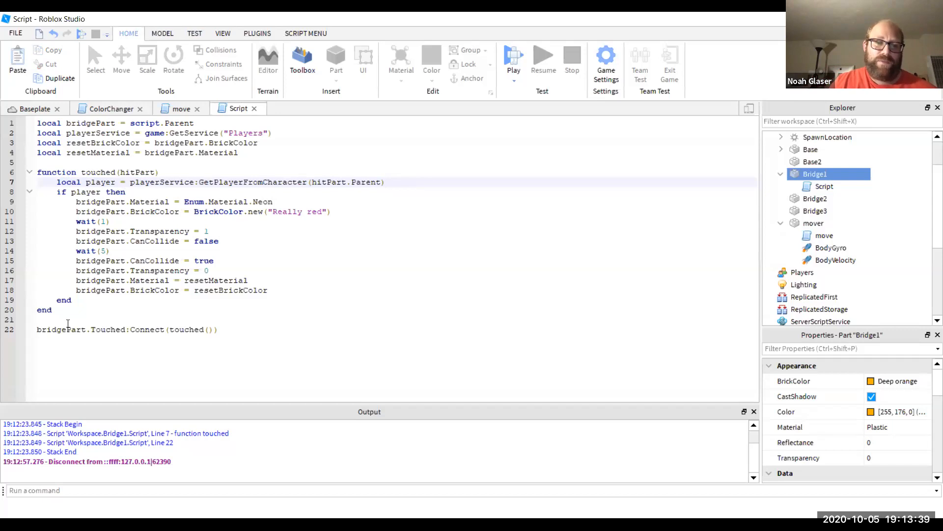
- Remove the () after touched in the line 22 Connect call, then start a play-test
{"action": "left_click", "coordinate": [205, 330]}
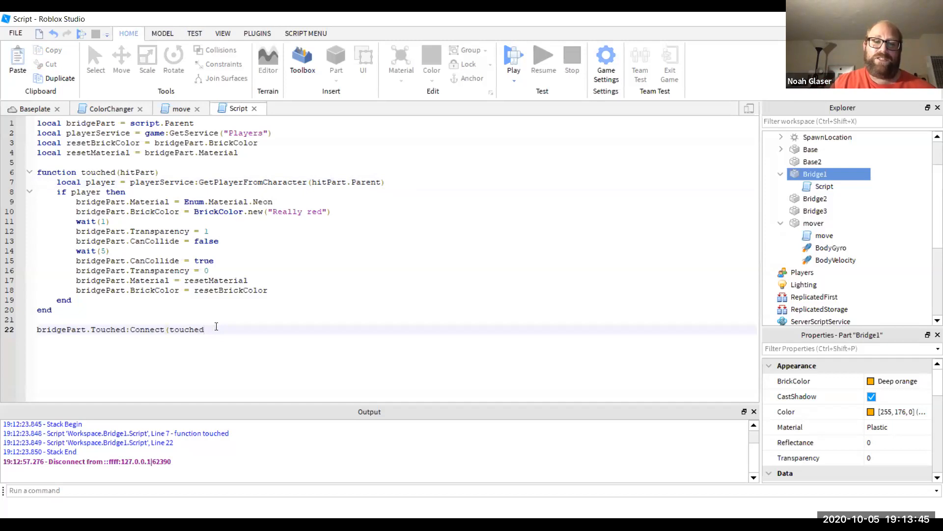
{"action": "left_click", "coordinate": [32, 109]}
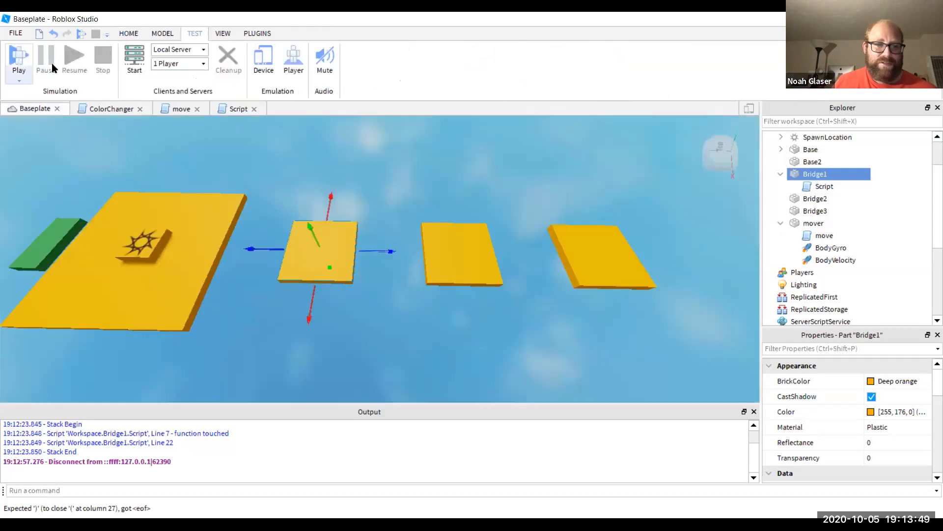
{"action": "left_click", "coordinate": [10, 69]}
{"action": "left_click", "coordinate": [15, 60]}
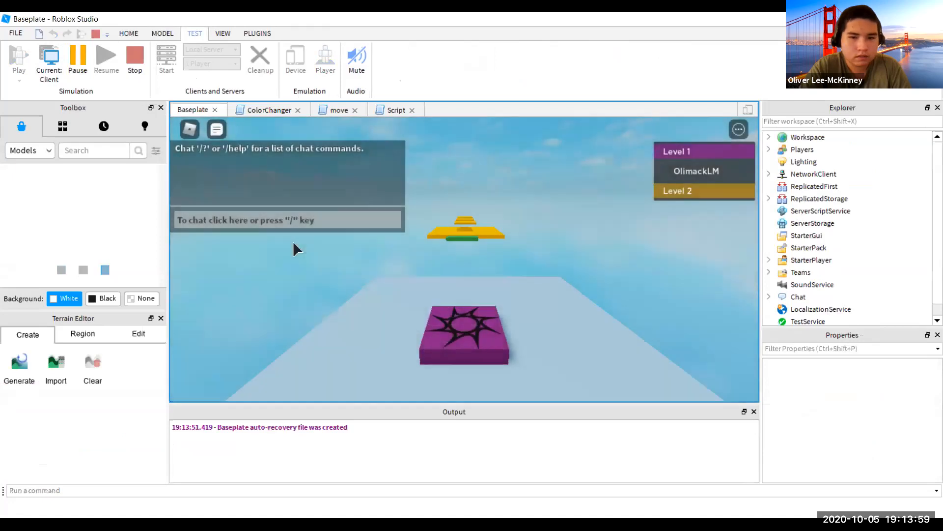
- Run through the platforms and across the Level 2 pad, then stop the test
{"action": "key", "text": "w"}
{"action": "key", "text": "Left"}
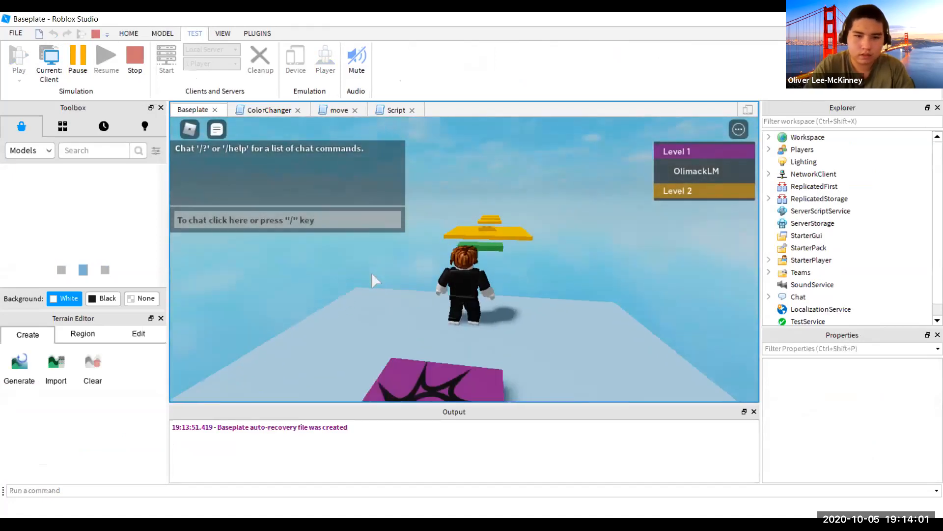
{"action": "key", "text": "Right"}
{"action": "key", "text": "Right"}
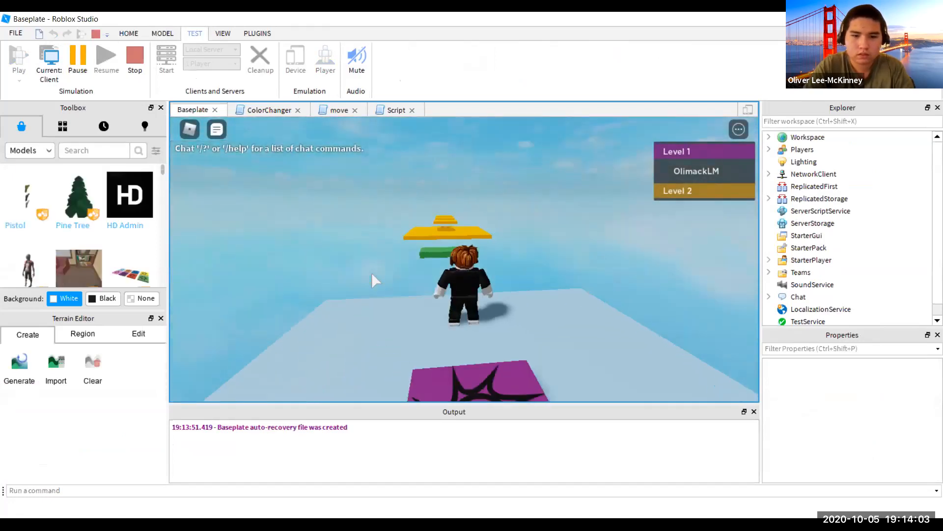
{"action": "key", "text": "Left"}
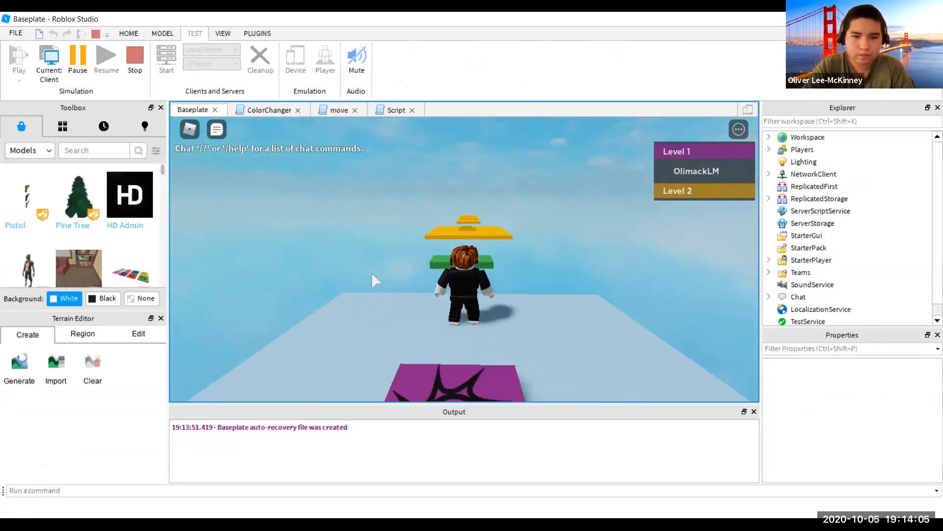
{"action": "key", "text": "w"}
{"action": "key", "text": "space"}
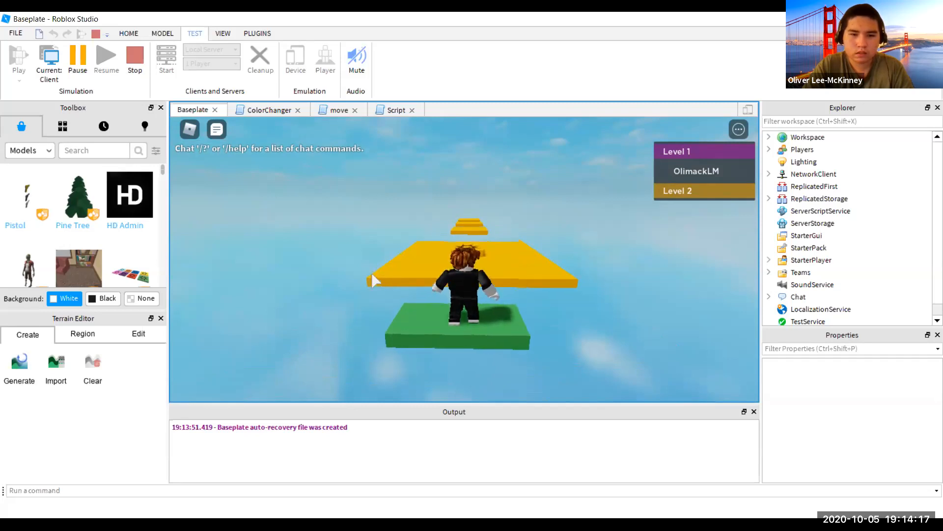
{"action": "key", "text": "w"}
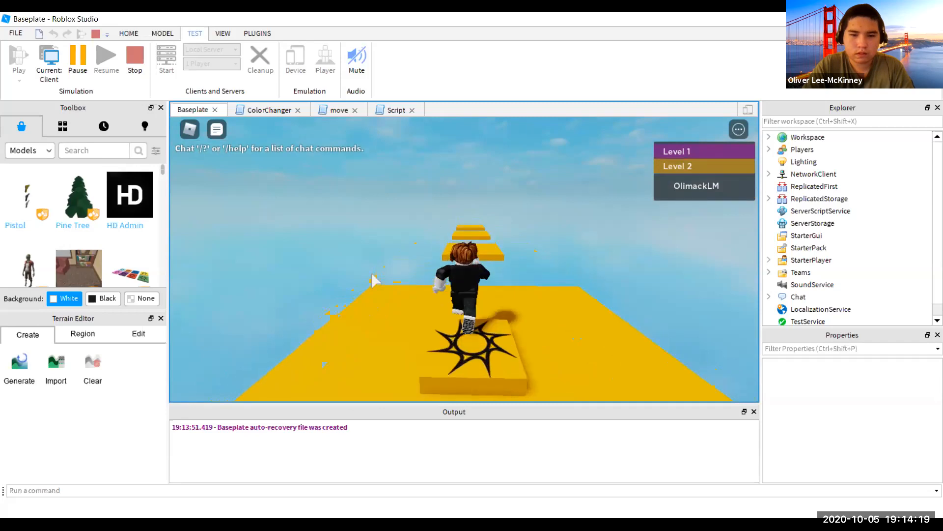
{"action": "key", "text": "space"}
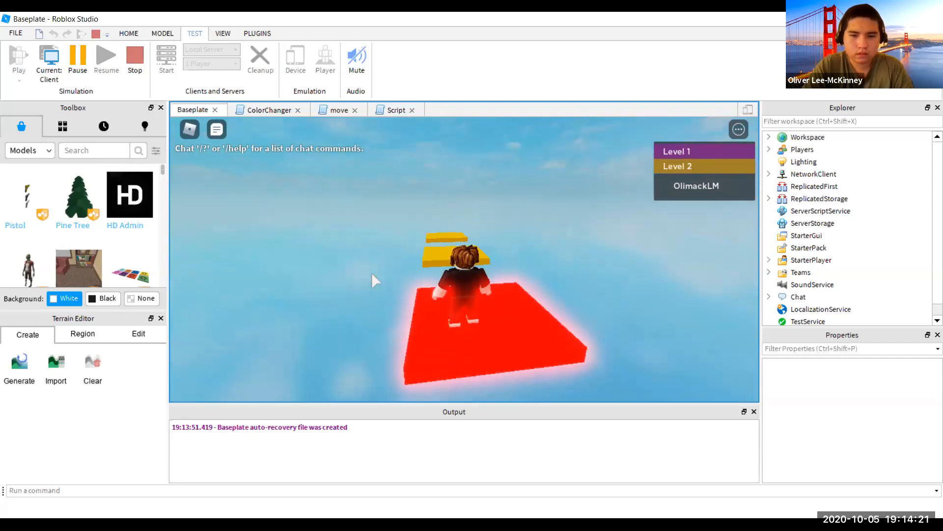
{"action": "left_click", "coordinate": [133, 57]}
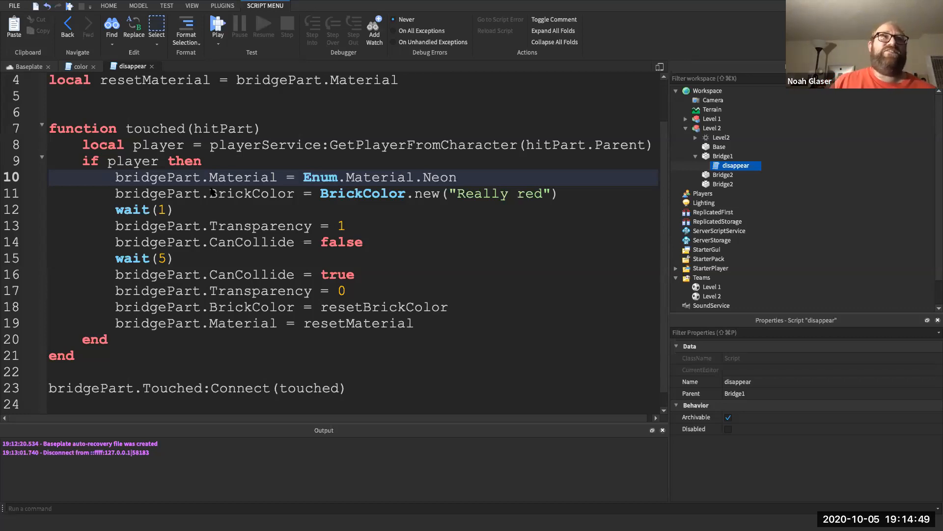
- Return to the Baseplate 3D scene, zoom out, and collapse Level 2 in Explorer
{"action": "left_click", "coordinate": [29, 67]}
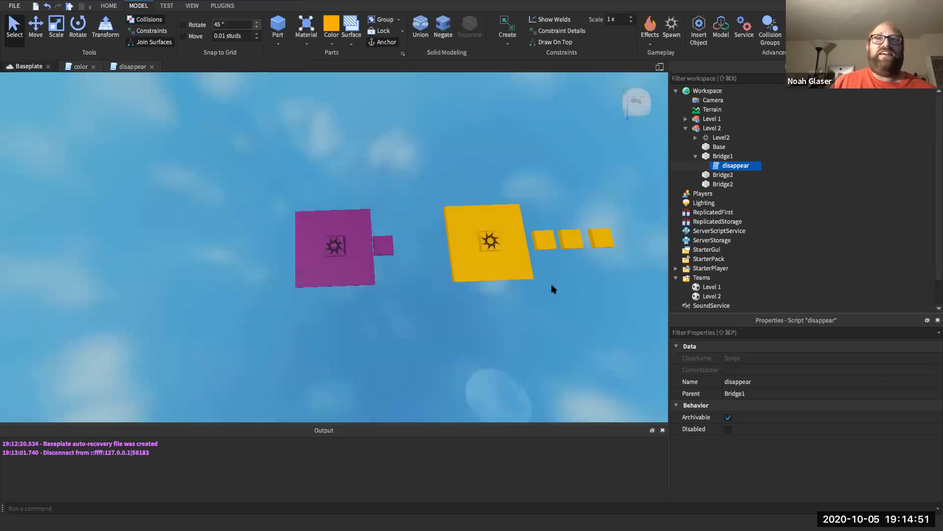
{"action": "scroll", "coordinate": [553, 287], "scroll_direction": "down", "scroll_amount": 3}
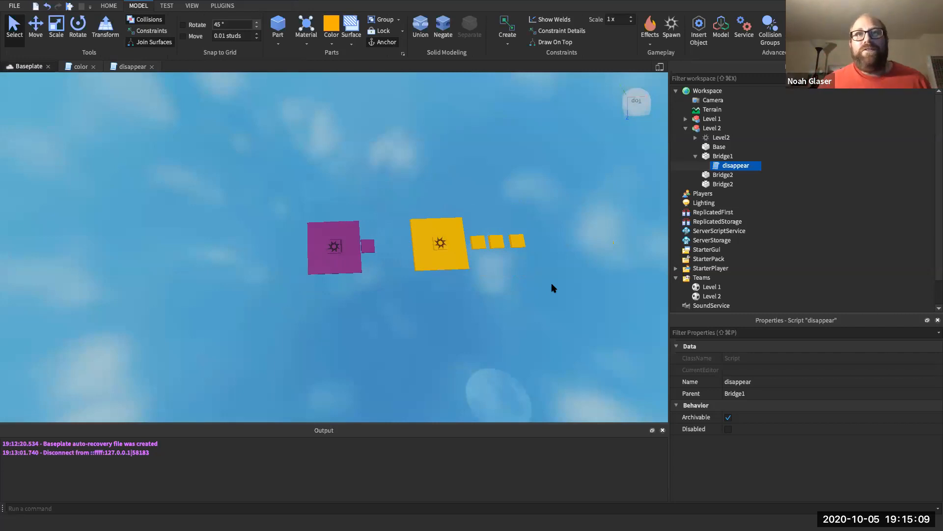
{"action": "left_click", "coordinate": [686, 128]}
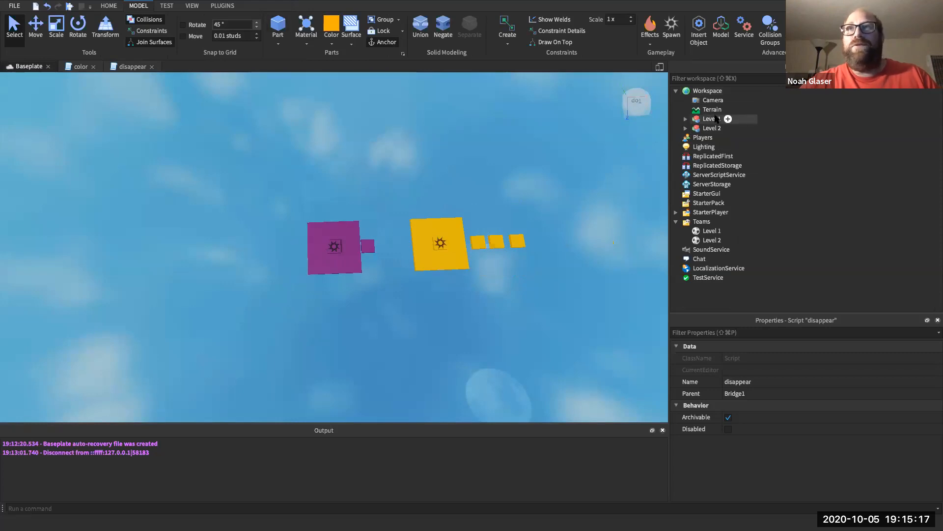
- Duplicate Level 2's Base part and drag the copy out into Workspace
{"action": "left_click", "coordinate": [686, 128]}
{"action": "left_click", "coordinate": [721, 146]}
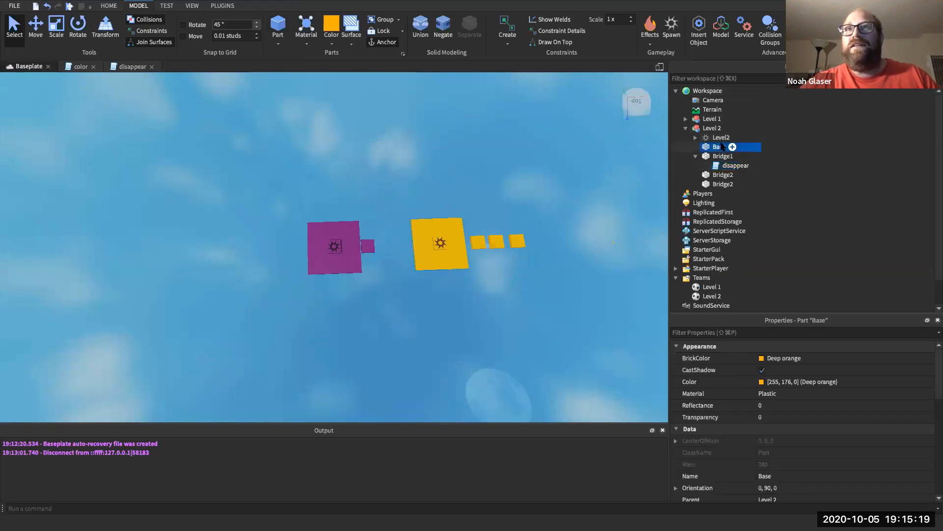
{"action": "key", "text": "super+d"}
{"action": "left_click_drag", "start_coordinate": [719, 157], "coordinate": [715, 92]}
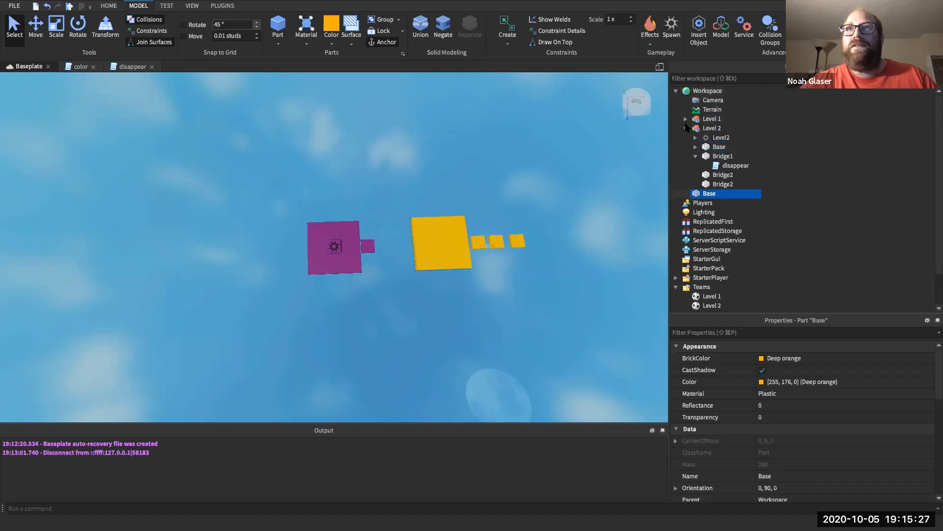
{"action": "left_click", "coordinate": [686, 128]}
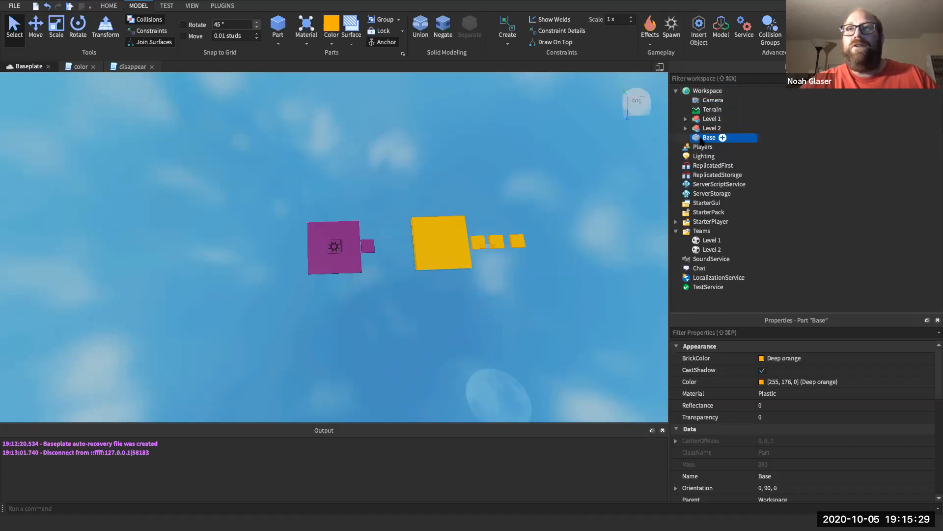
- Colour the new Base Parsley green, then undo the changes
{"action": "left_click", "coordinate": [336, 44]}
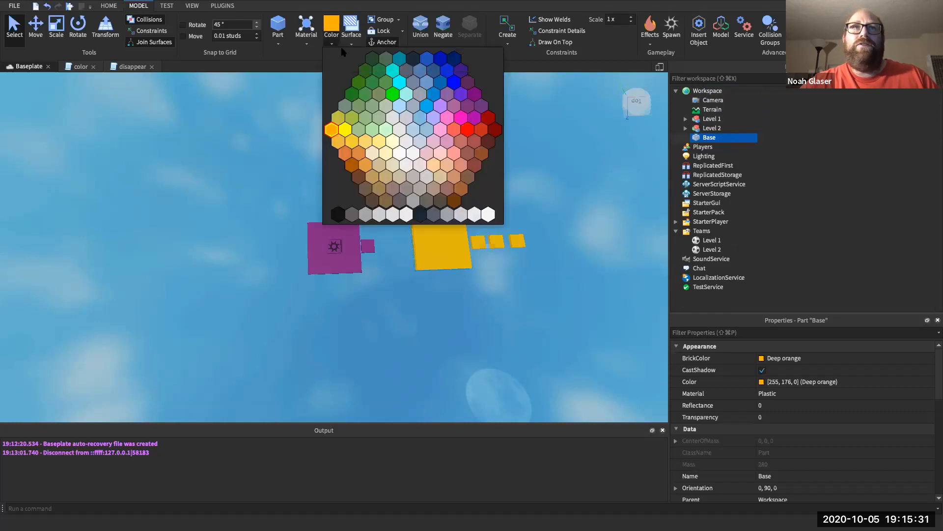
{"action": "left_click", "coordinate": [364, 71]}
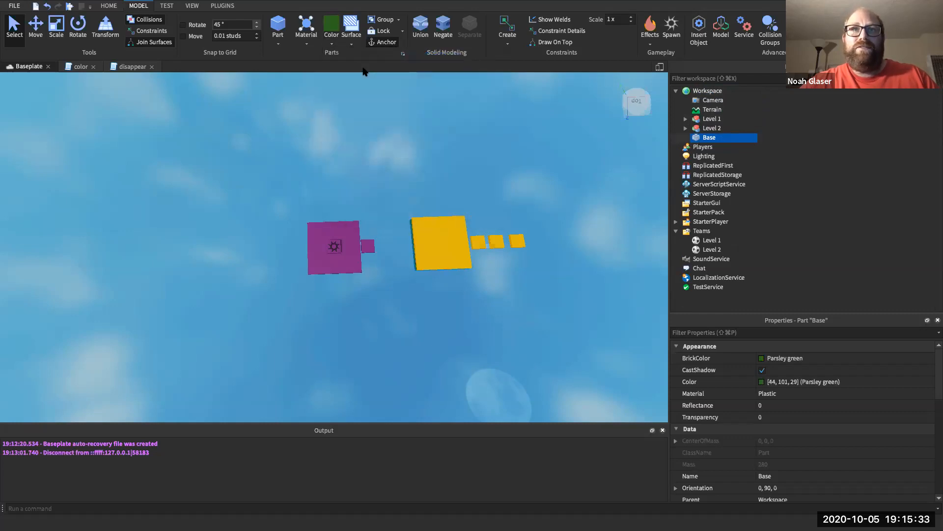
{"action": "key", "text": "super+z"}
{"action": "key", "text": "super+z"}
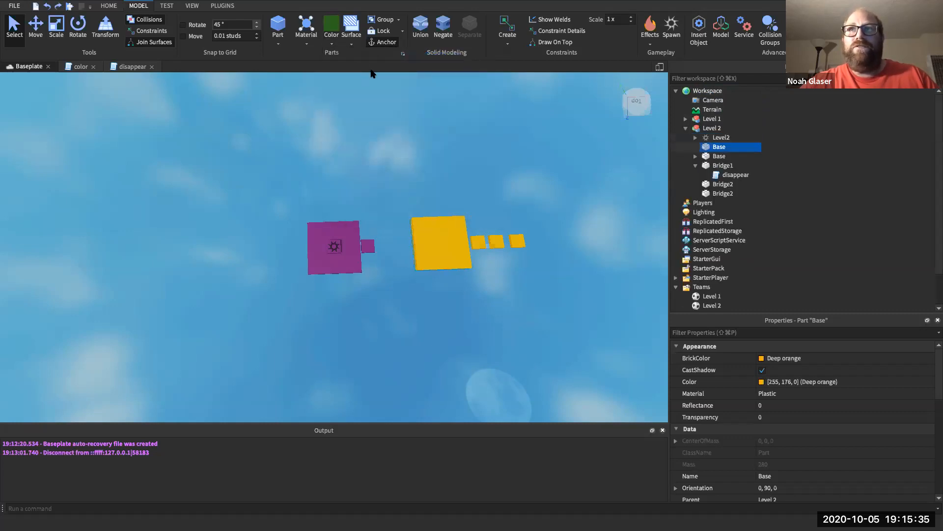
{"action": "key", "text": "super+z"}
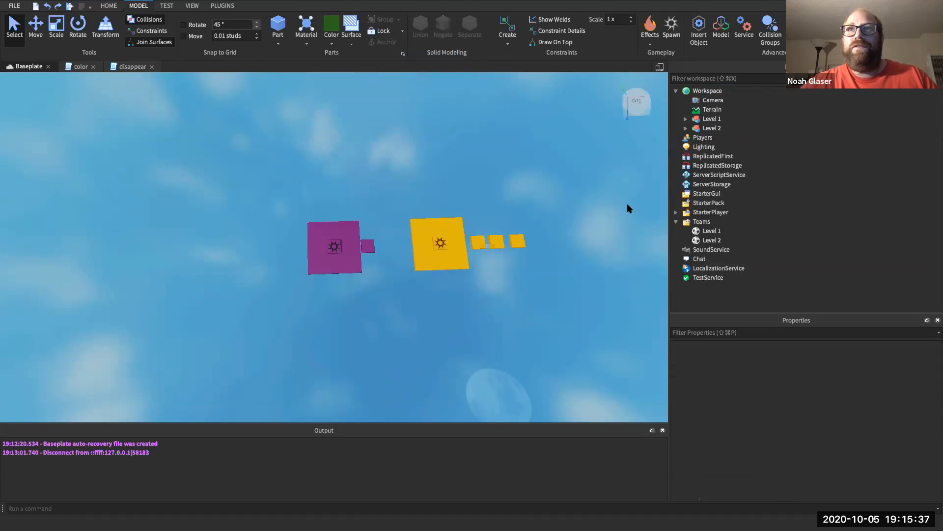
- Expand the Level 1 group in Explorer to list its parts
{"action": "left_click", "coordinate": [685, 118]}
{"action": "left_click", "coordinate": [686, 118]}
{"action": "left_click", "coordinate": [685, 119]}
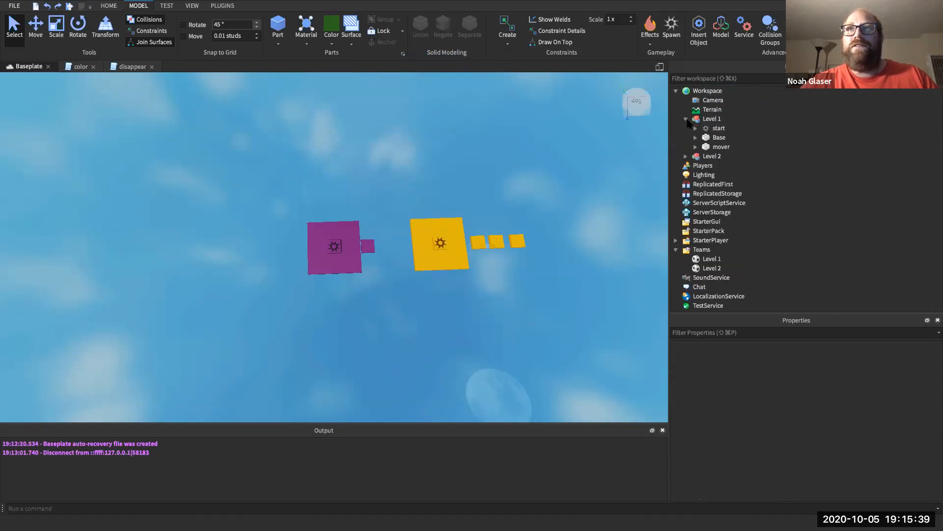
- Insert a new part and drag it out past the yellow blocks
{"action": "left_click", "coordinate": [283, 32]}
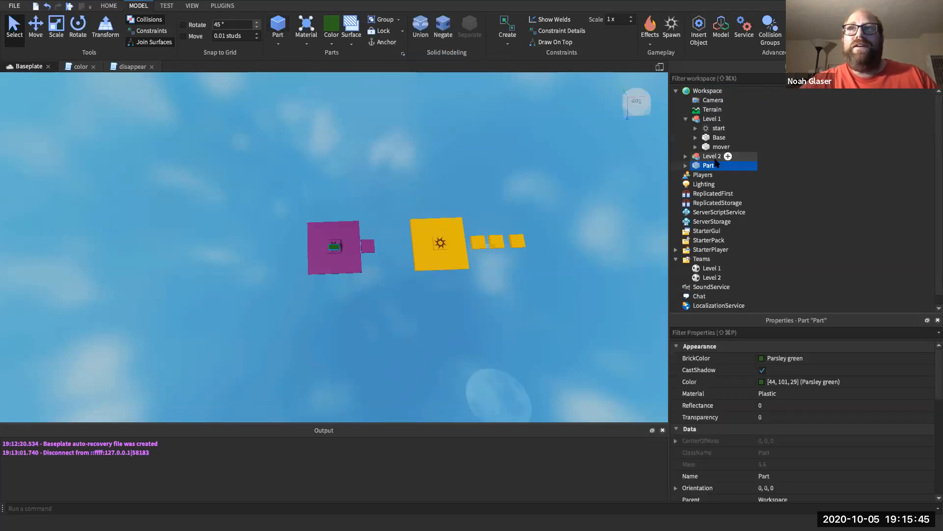
{"action": "left_click", "coordinate": [685, 119]}
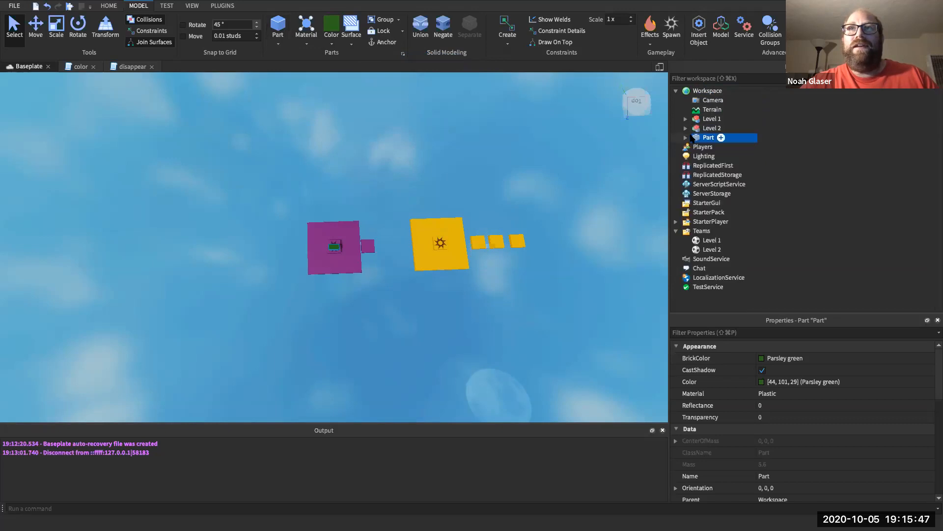
{"action": "left_click", "coordinate": [698, 332]}
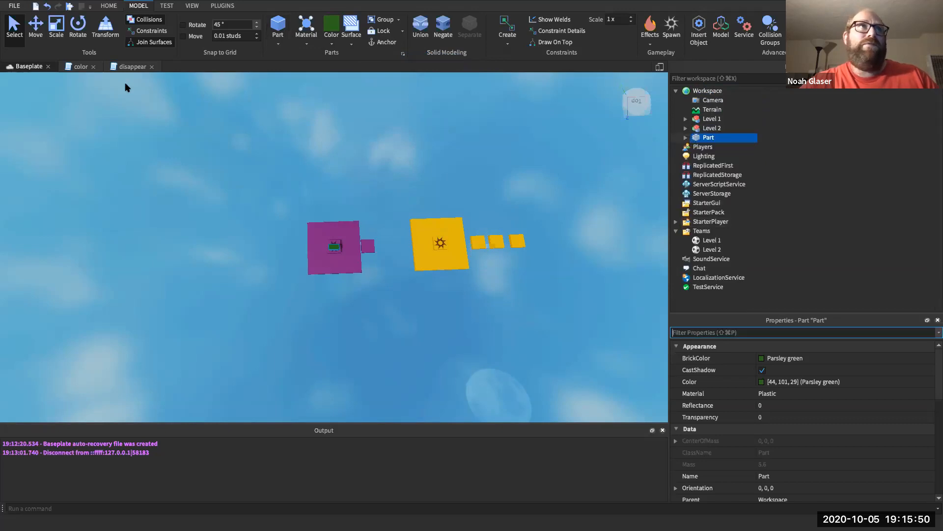
{"action": "left_click", "coordinate": [35, 25]}
{"action": "left_click_drag", "start_coordinate": [395, 244], "coordinate": [635, 239]}
- Resize the new part to 20 on X and 20 on Z
{"action": "left_click", "coordinate": [703, 332]}
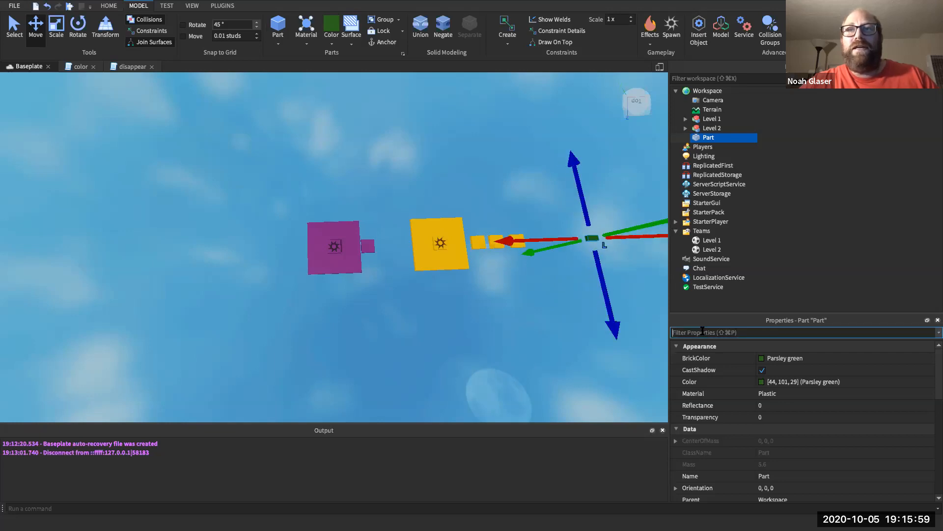
{"action": "type", "text": "Size"}
{"action": "left_click", "coordinate": [734, 404]}
{"action": "type", "text": "20"}
{"action": "key", "text": "Return"}
{"action": "left_click", "coordinate": [736, 428]}
{"action": "type", "text": "20"}
{"action": "key", "text": "Return"}
{"action": "left_click_drag", "start_coordinate": [511, 237], "coordinate": [481, 244]}
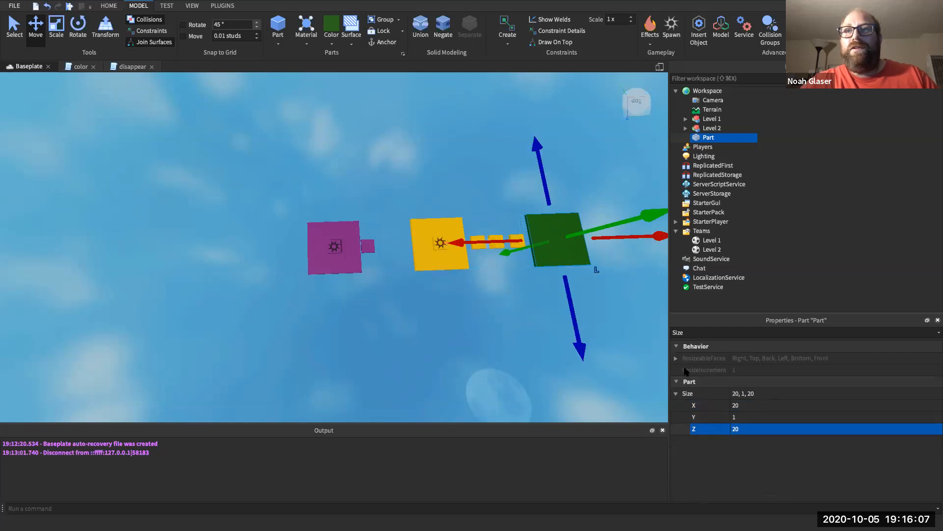
- Position the part at X 85, Y 0, Z 0
{"action": "left_click", "coordinate": [724, 333]}
{"action": "key", "text": "BackSpace"}
{"action": "key", "text": "BackSpace"}
{"action": "key", "text": "BackSpace"}
{"action": "key", "text": "BackSpace"}
{"action": "type", "text": "Pos"}
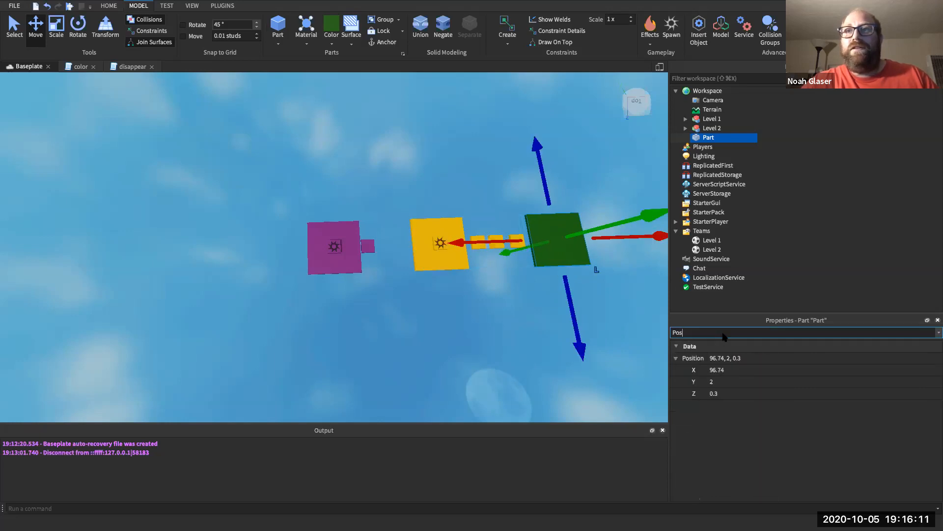
{"action": "left_click", "coordinate": [724, 382]}
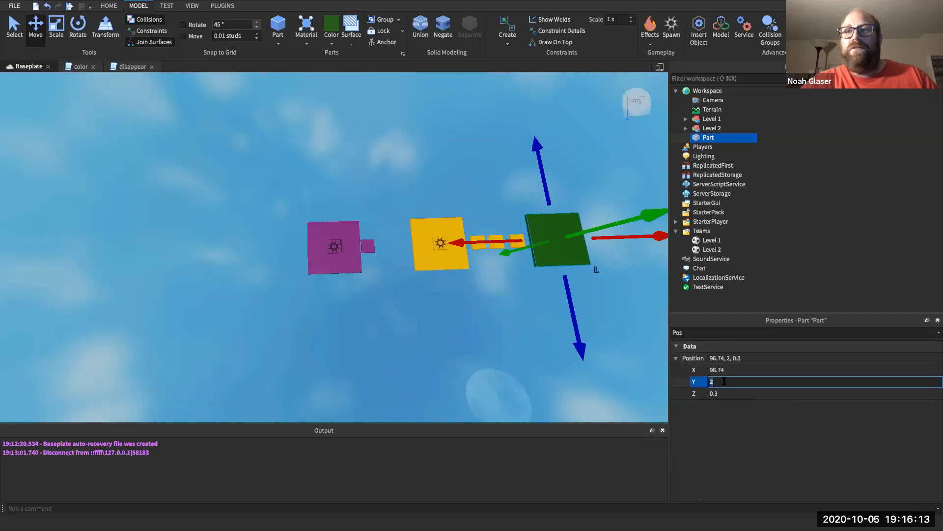
{"action": "type", "text": "0"}
{"action": "key", "text": "Return"}
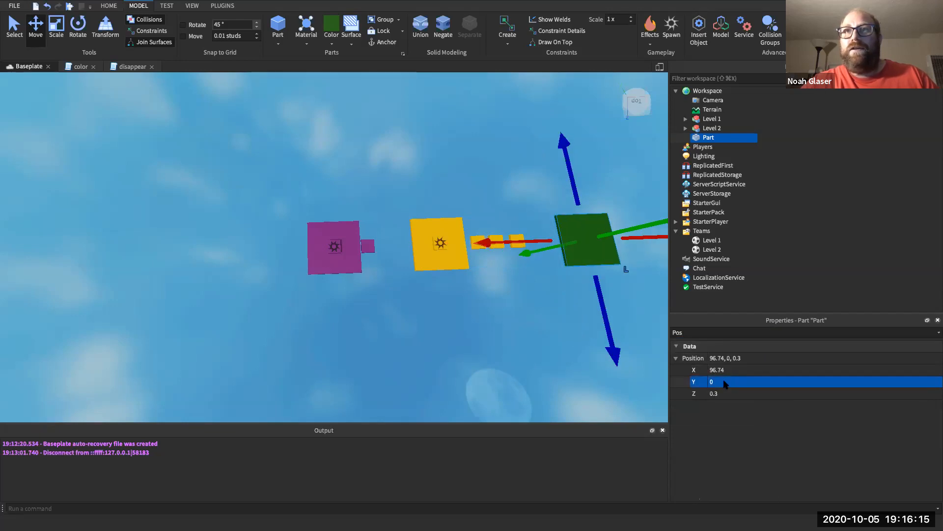
{"action": "left_click", "coordinate": [719, 396]}
{"action": "type", "text": "0"}
{"action": "key", "text": "Return"}
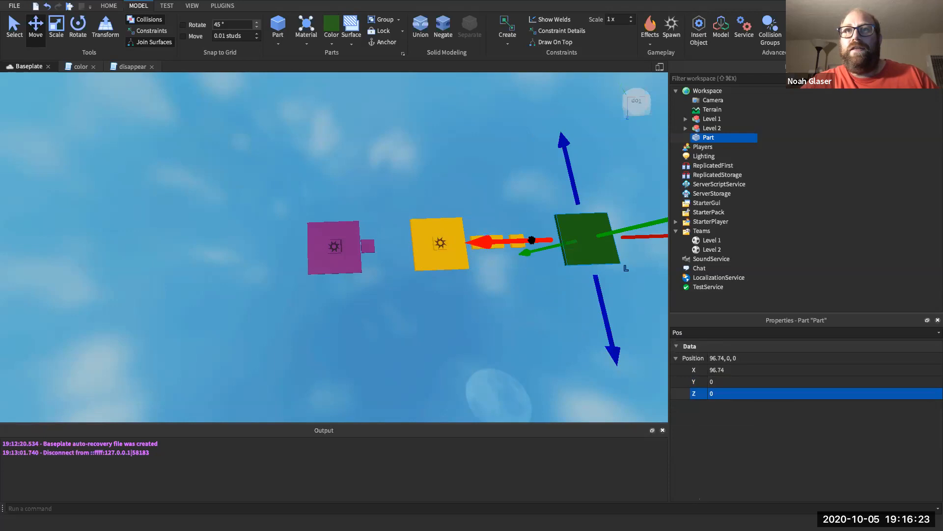
{"action": "left_click_drag", "start_coordinate": [533, 240], "coordinate": [503, 240]}
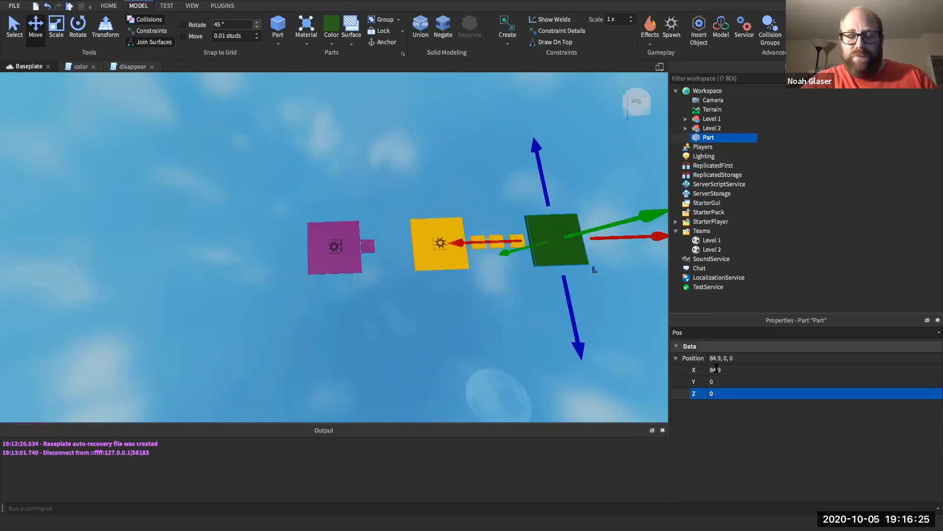
{"action": "left_click", "coordinate": [715, 370]}
{"action": "type", "text": "85"}
{"action": "key", "text": "Return"}
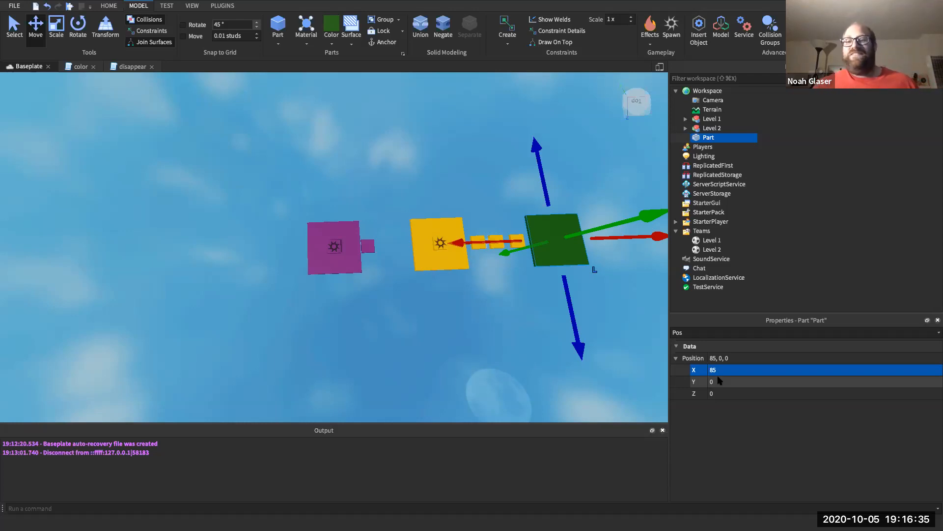
- Rename the part to Base and push it further right
{"action": "right_click", "coordinate": [709, 138]}
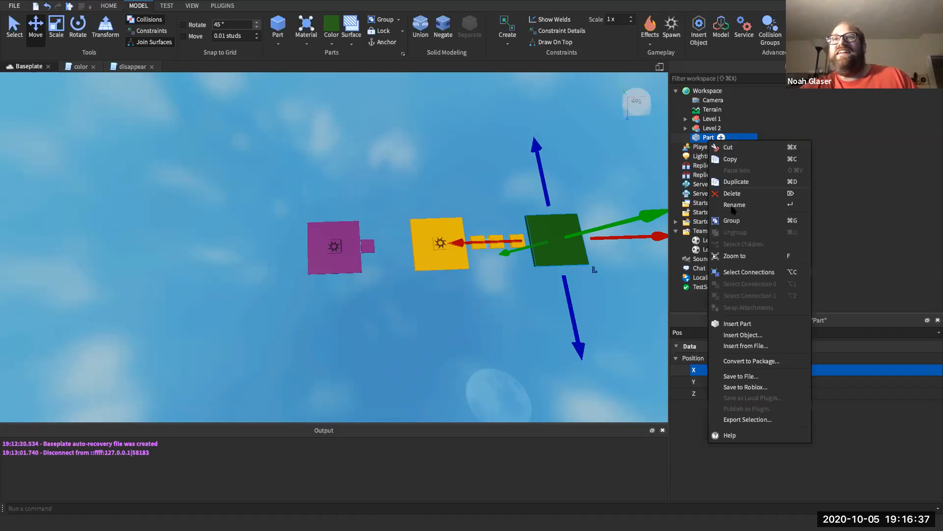
{"action": "left_click", "coordinate": [736, 205]}
{"action": "type", "text": "Base"}
{"action": "key", "text": "Return"}
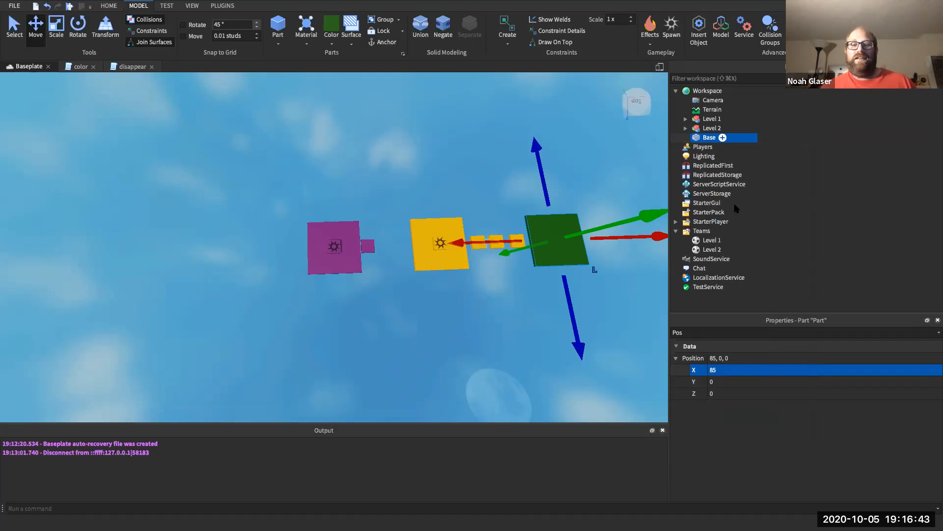
{"action": "left_click_drag", "start_coordinate": [604, 238], "coordinate": [680, 237]}
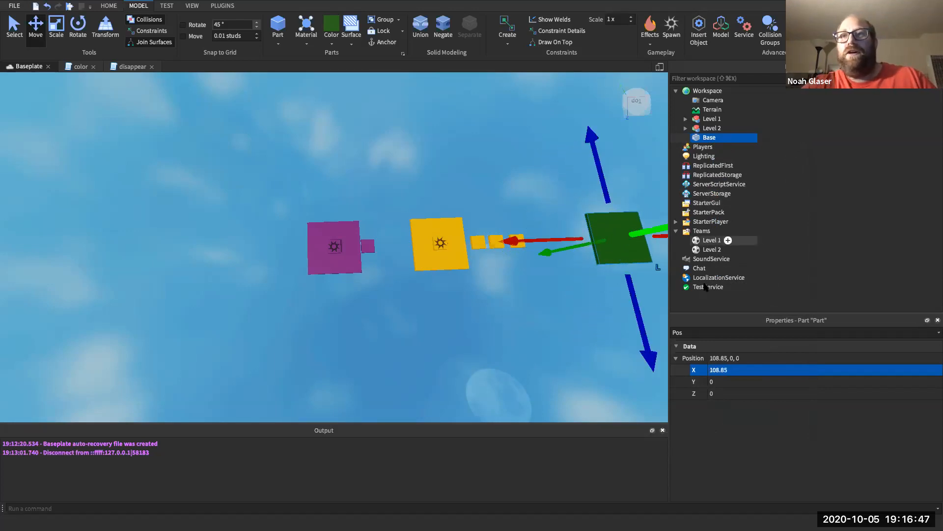
- Enlarge Base to 50 on X and 50 on Z
{"action": "left_click", "coordinate": [708, 333]}
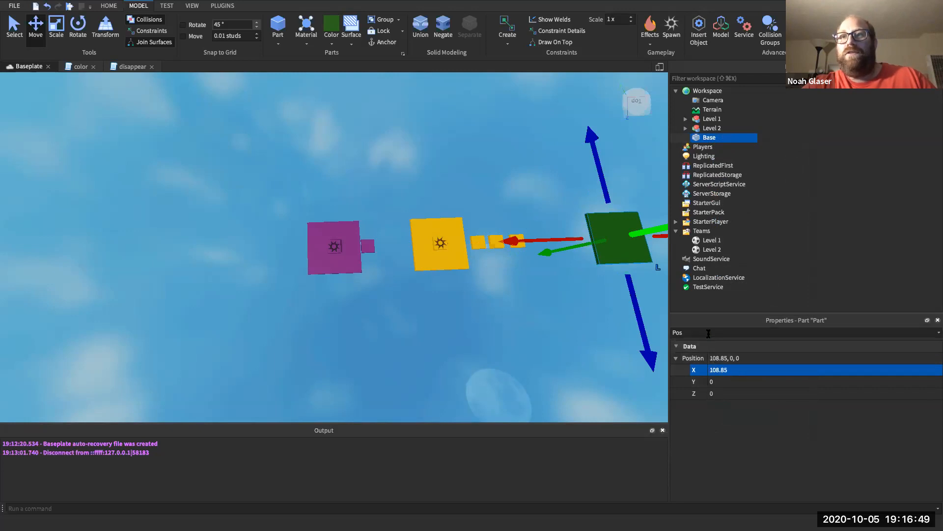
{"action": "type", "text": "siz"}
{"action": "left_click", "coordinate": [740, 405]}
{"action": "key", "text": "Return"}
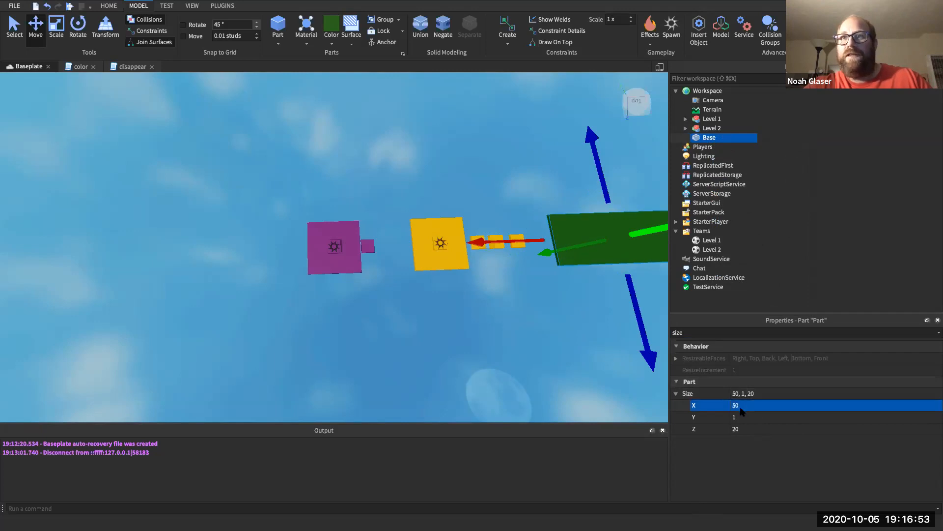
{"action": "left_click", "coordinate": [739, 426]}
{"action": "key", "text": "Return"}
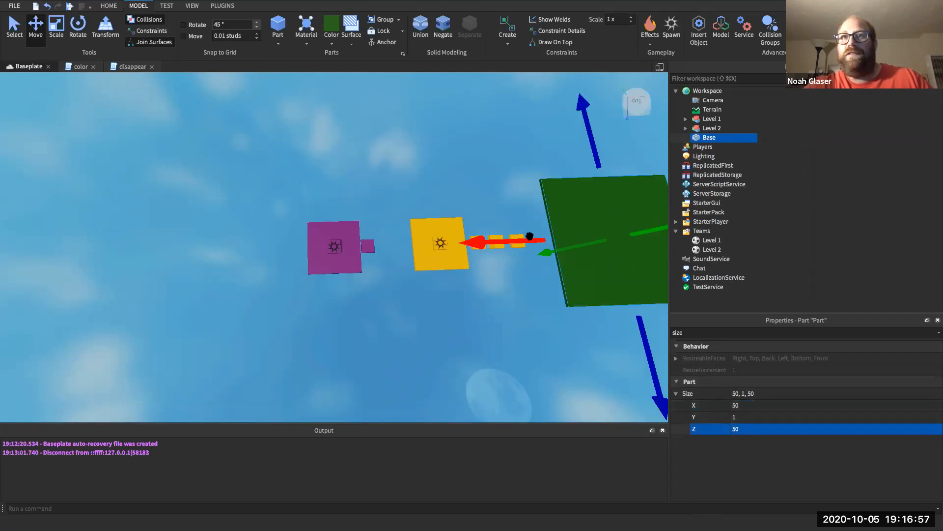
{"action": "left_click_drag", "start_coordinate": [529, 243], "coordinate": [506, 246]}
- Move Base to X position 98, after first trying 103
{"action": "left_click", "coordinate": [676, 332]}
{"action": "type", "text": "pos"}
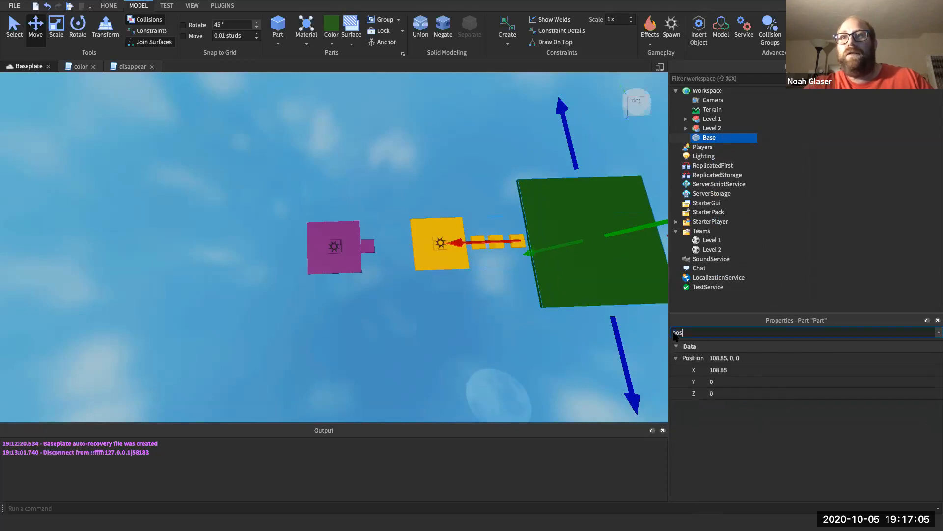
{"action": "left_click", "coordinate": [715, 370]}
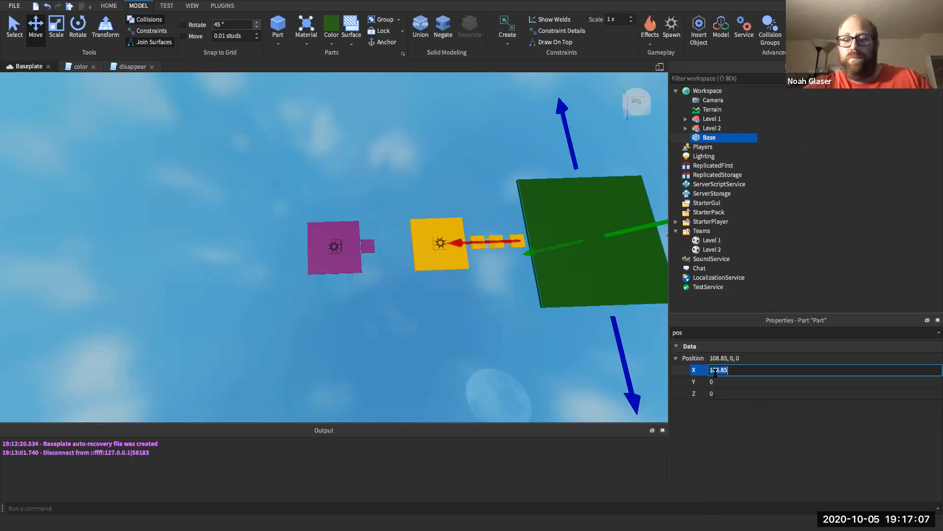
{"action": "type", "text": "103"}
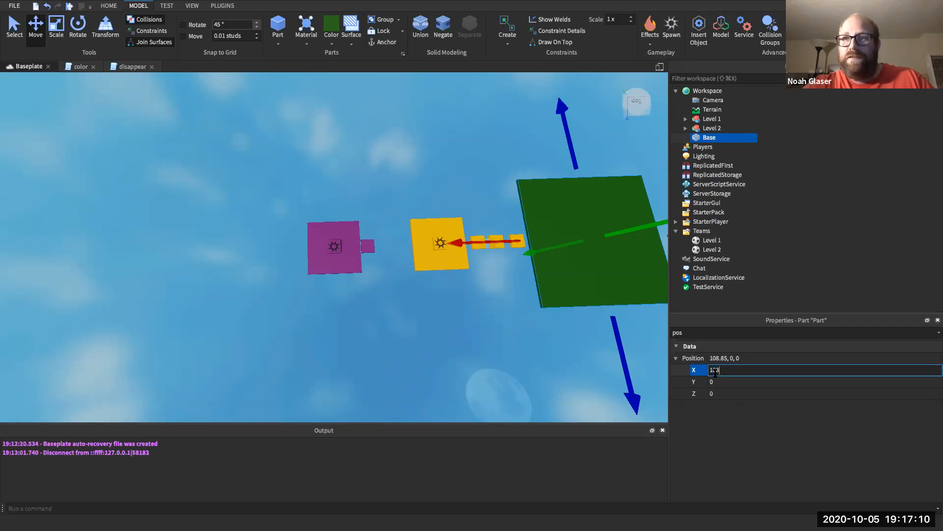
{"action": "key", "text": "Return"}
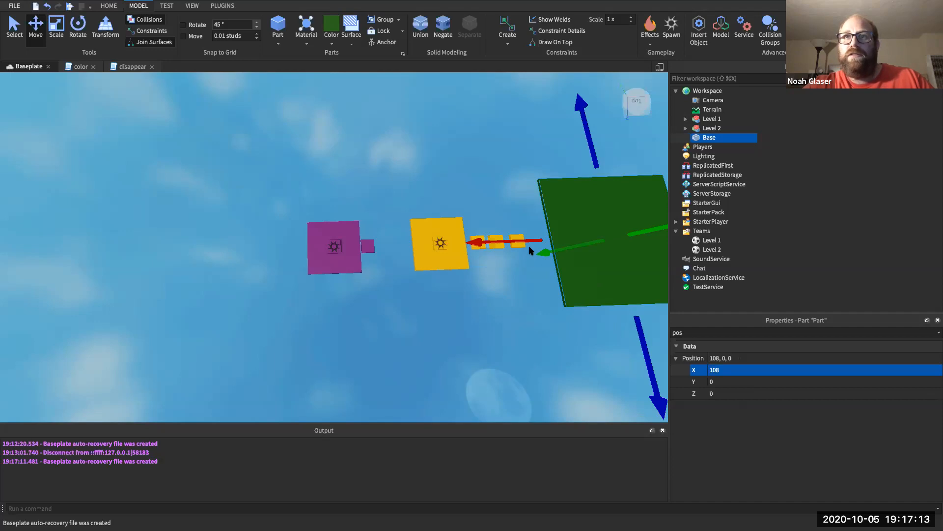
{"action": "left_click_drag", "start_coordinate": [533, 240], "coordinate": [499, 241]}
{"action": "left_click", "coordinate": [727, 369]}
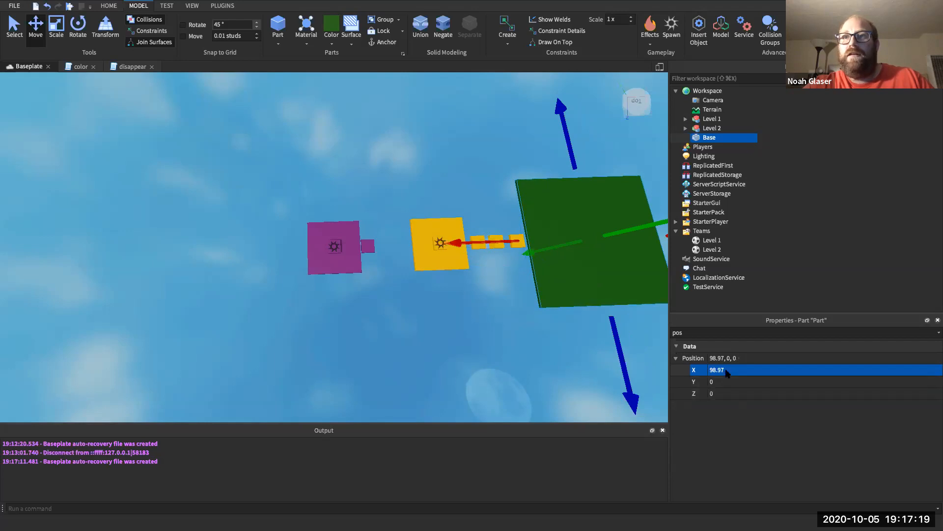
{"action": "type", "text": "80"}
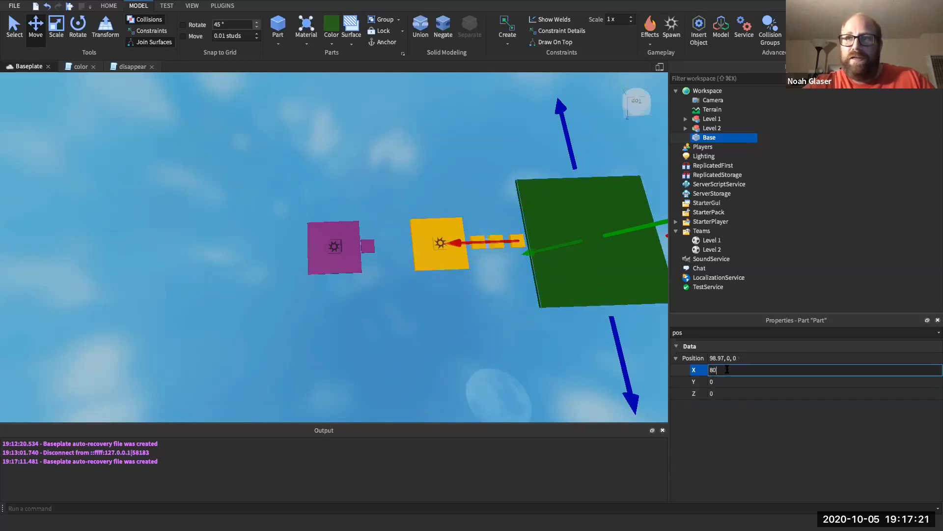
{"action": "key", "text": "BackSpace"}
{"action": "key", "text": "BackSpace"}
{"action": "type", "text": "98"}
{"action": "key", "text": "Return"}
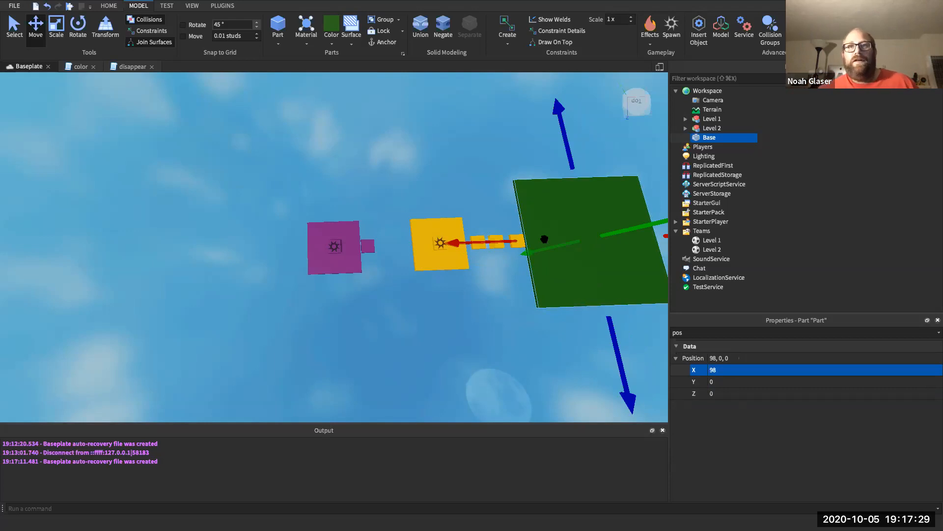
- Anchor Base, clear the property filter and deselect it
{"action": "left_click", "coordinate": [692, 333]}
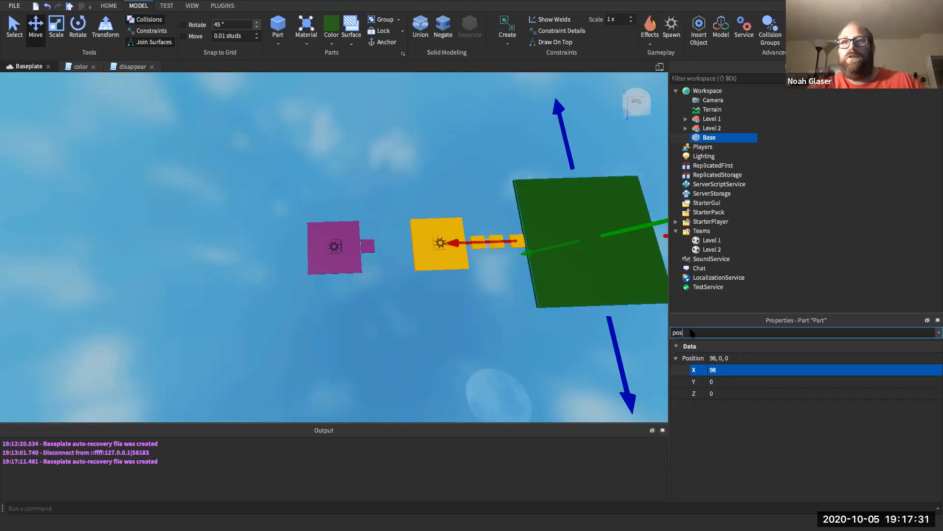
{"action": "key", "text": "BackSpace"}
{"action": "key", "text": "BackSpace"}
{"action": "key", "text": "BackSpace"}
{"action": "type", "text": "an"}
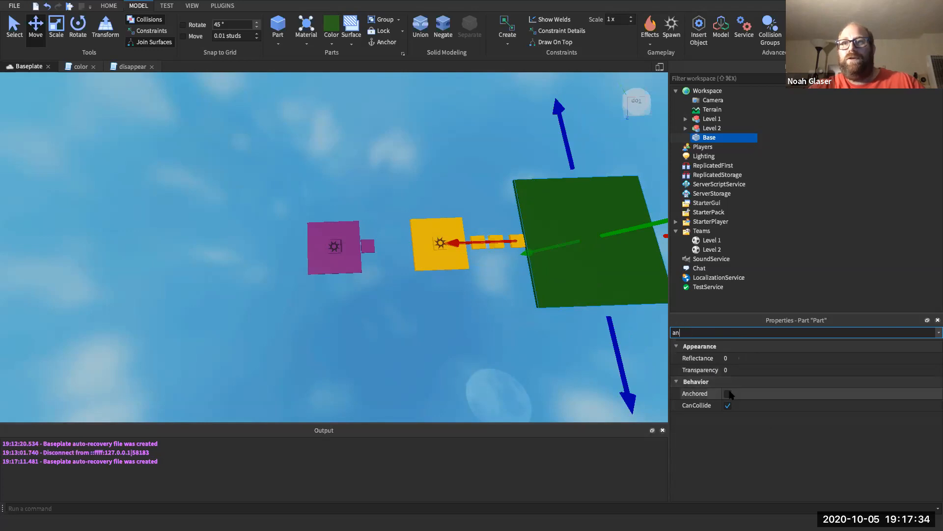
{"action": "left_click", "coordinate": [728, 393]}
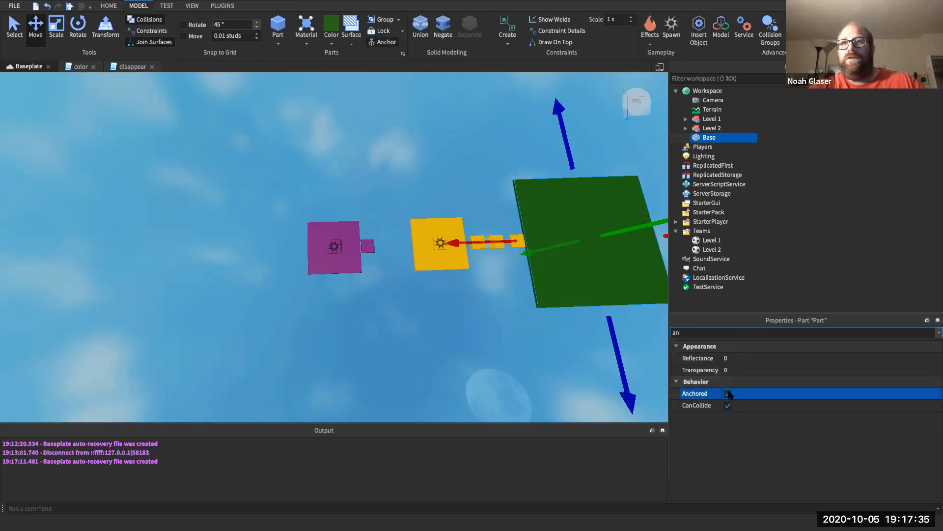
{"action": "double_click", "coordinate": [691, 332]}
{"action": "key", "text": "BackSpace"}
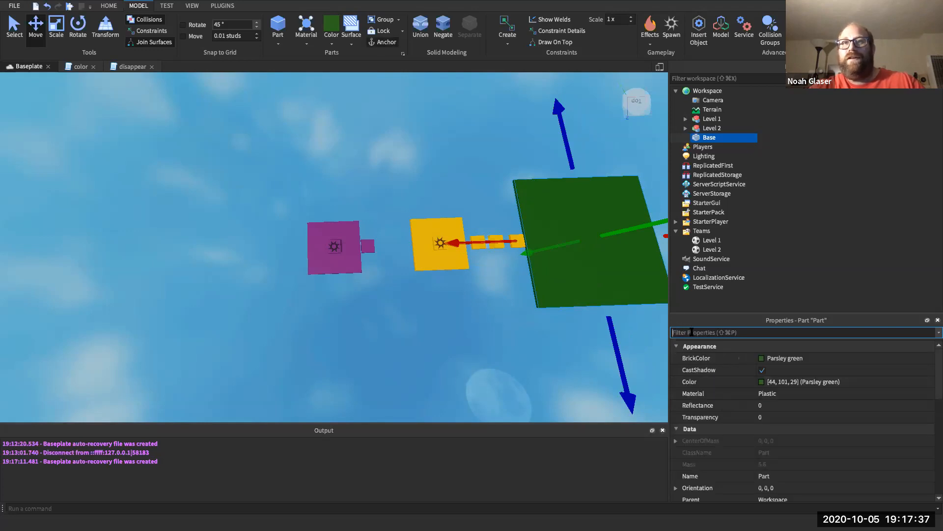
{"action": "left_click", "coordinate": [502, 155]}
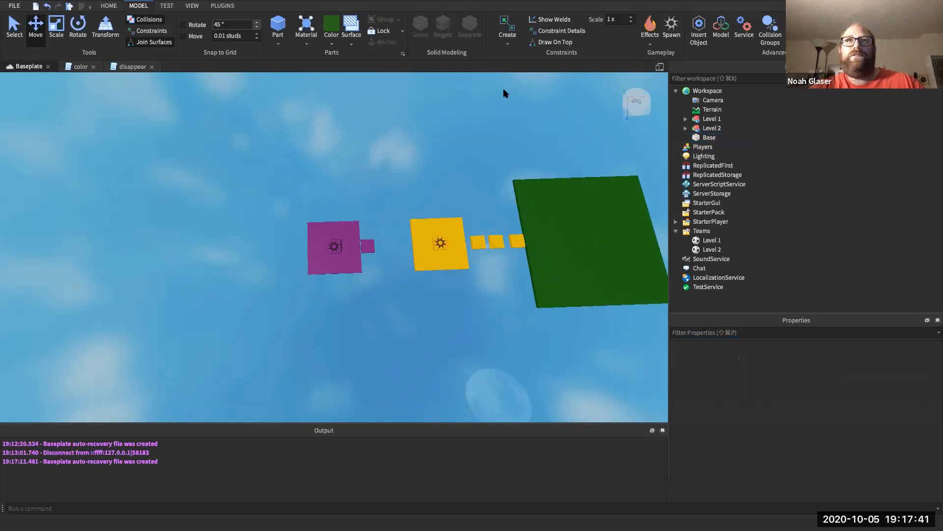
- Insert a spawn location and place it on the green Base, adjusting its Y position
{"action": "left_click", "coordinate": [672, 28]}
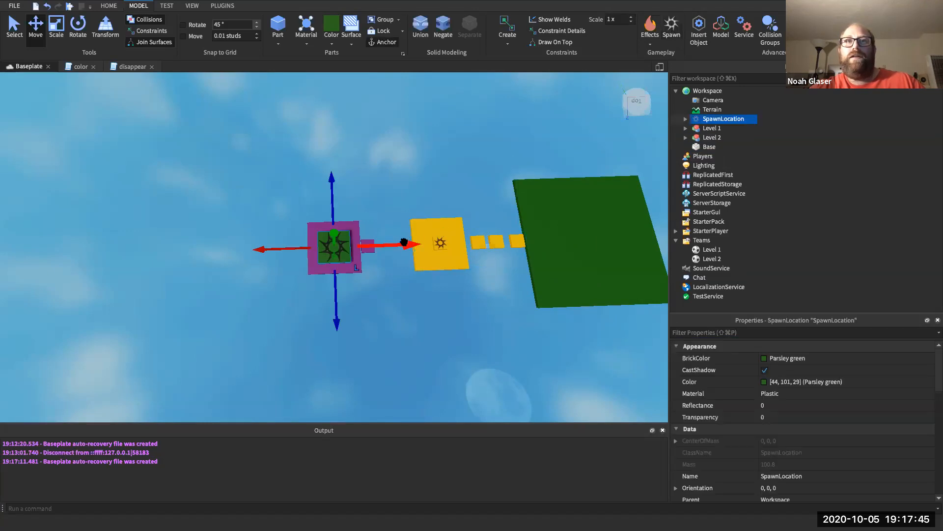
{"action": "left_click_drag", "start_coordinate": [415, 244], "coordinate": [660, 231]}
{"action": "left_click", "coordinate": [709, 333]}
{"action": "type", "text": "Pos"}
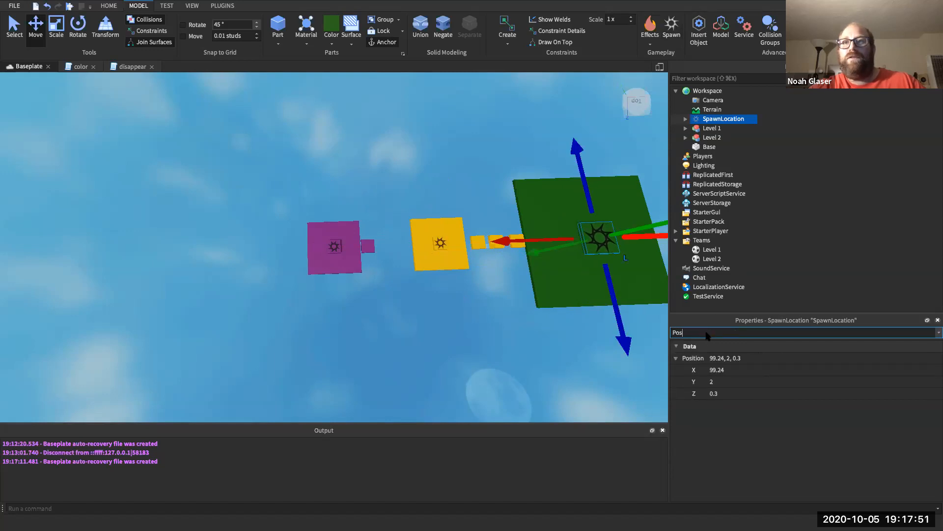
{"action": "left_click", "coordinate": [713, 381]}
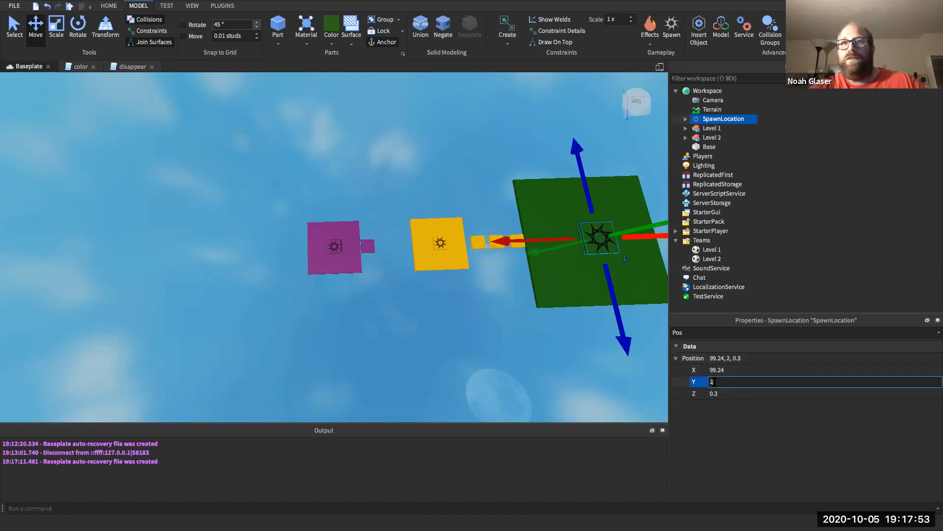
{"action": "left_click", "coordinate": [588, 352]}
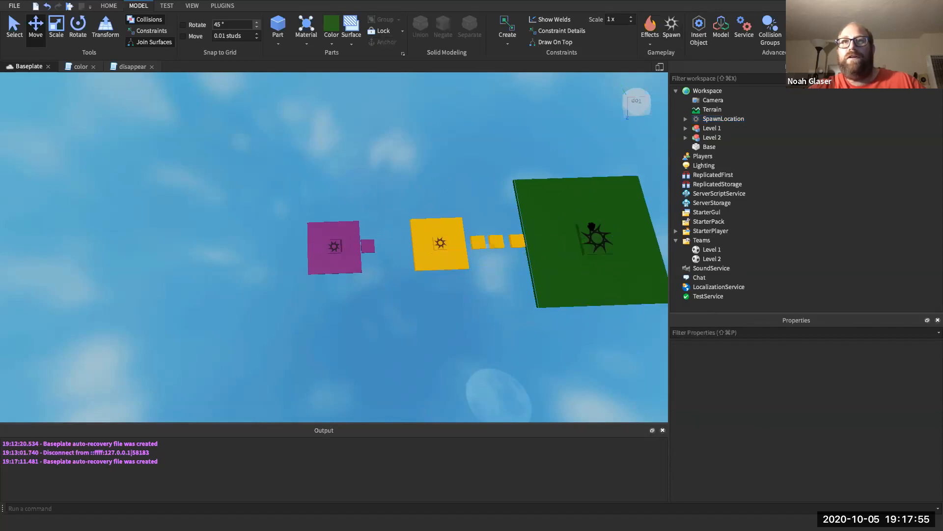
- Rename the spawn location to level3
{"action": "left_click", "coordinate": [595, 239]}
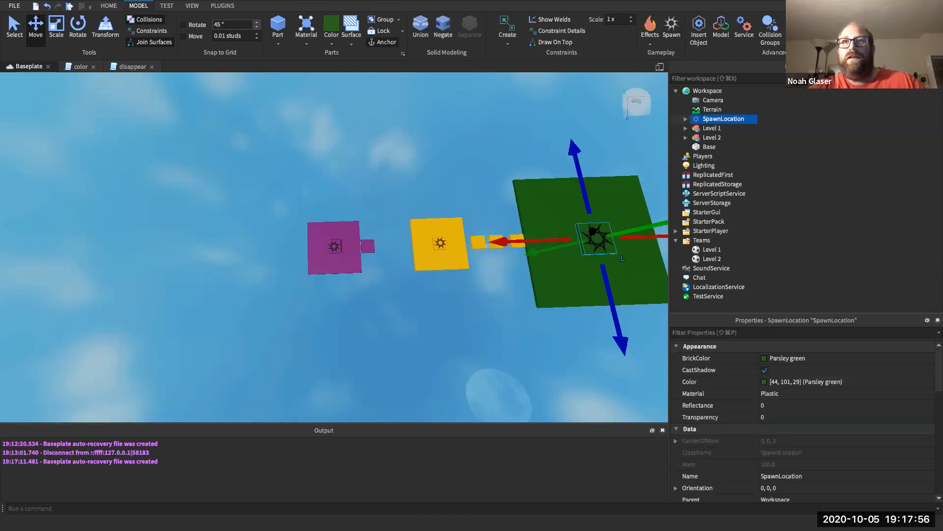
{"action": "right_click", "coordinate": [706, 122]}
{"action": "left_click", "coordinate": [727, 185]}
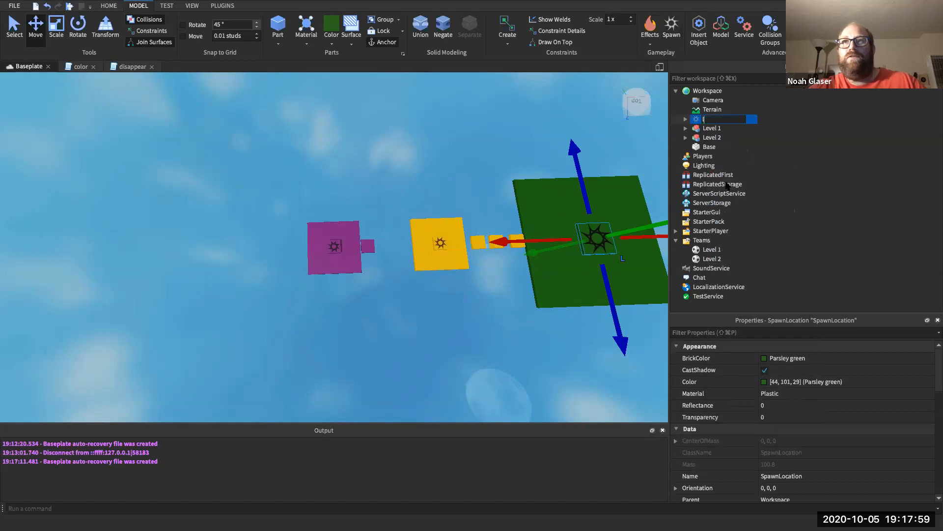
{"action": "type", "text": "level3"}
{"action": "key", "text": "Return"}
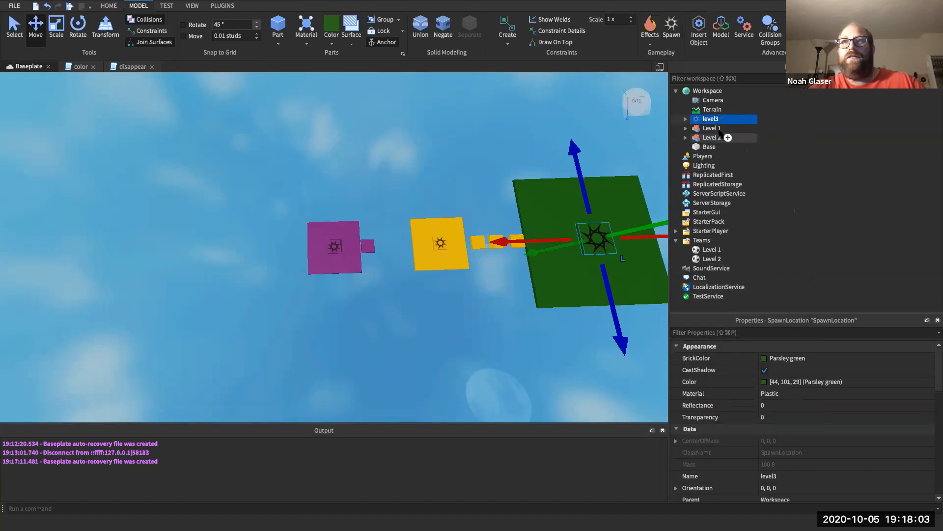
{"action": "left_click", "coordinate": [702, 240]}
- Insert a new team under Teams and name it Level 3
{"action": "left_click", "coordinate": [718, 241]}
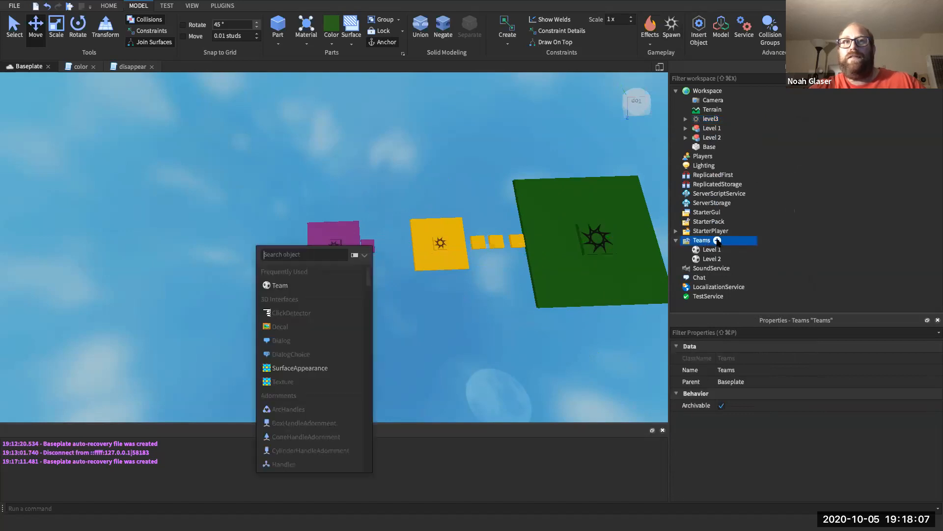
{"action": "left_click", "coordinate": [283, 287]}
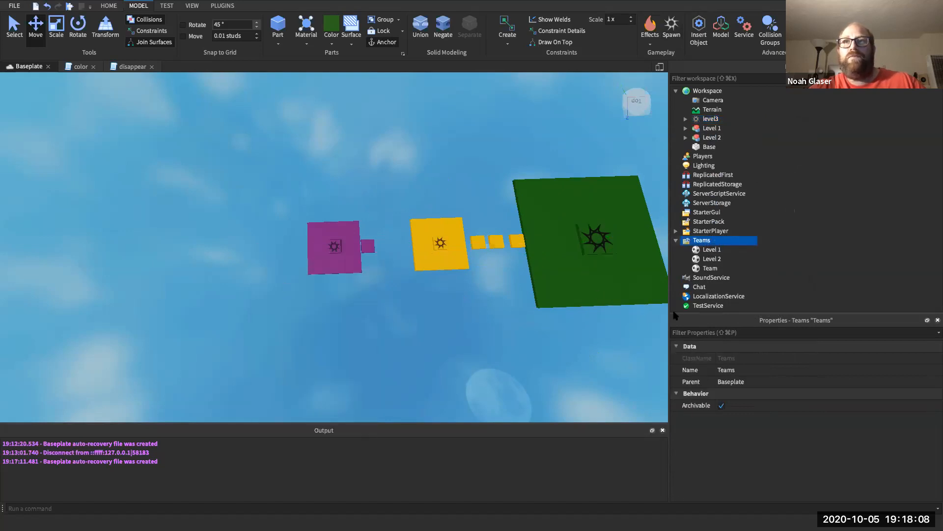
{"action": "right_click", "coordinate": [709, 268]}
{"action": "left_click", "coordinate": [763, 62]}
{"action": "type", "text": "Level 3"}
{"action": "key", "text": "Return"}
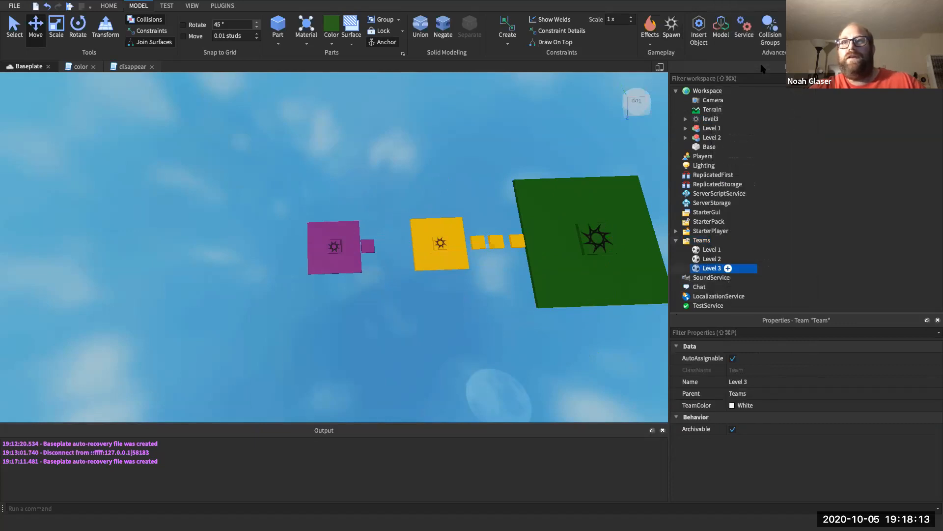
- Turn off AutoAssignable and set the team colour to Forest green
{"action": "left_click", "coordinate": [733, 358]}
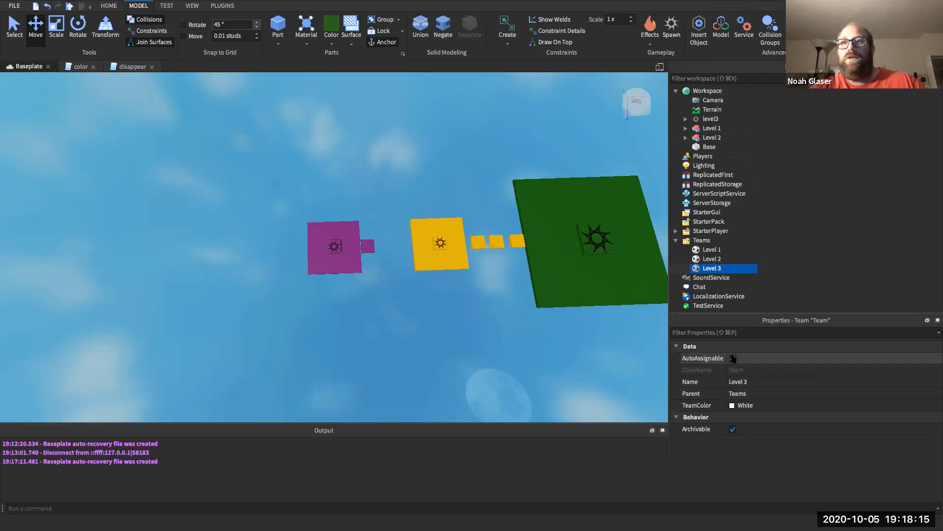
{"action": "left_click", "coordinate": [733, 404]}
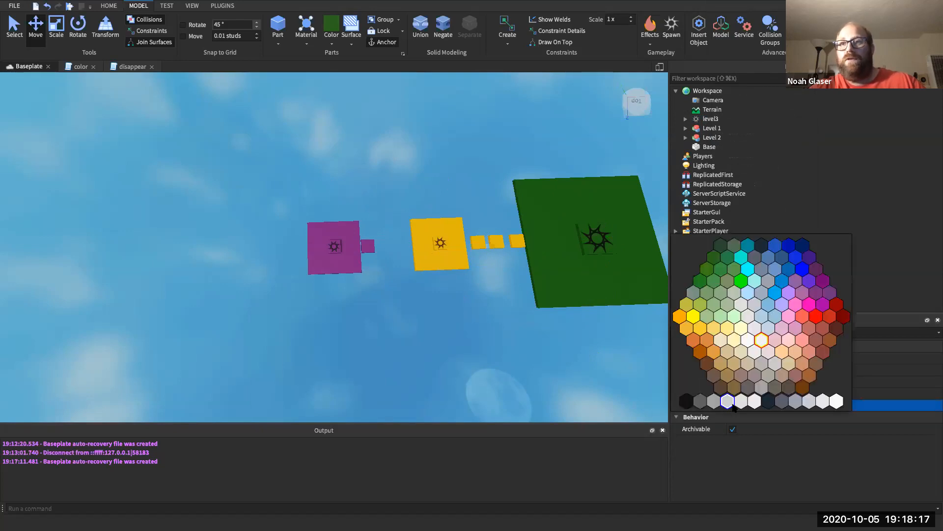
{"action": "left_click", "coordinate": [700, 282]}
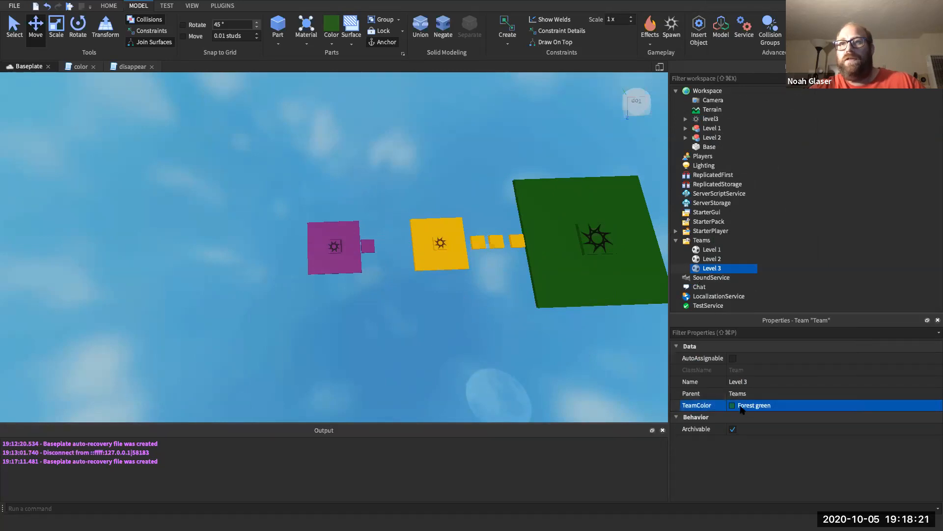
{"action": "left_click", "coordinate": [721, 118]}
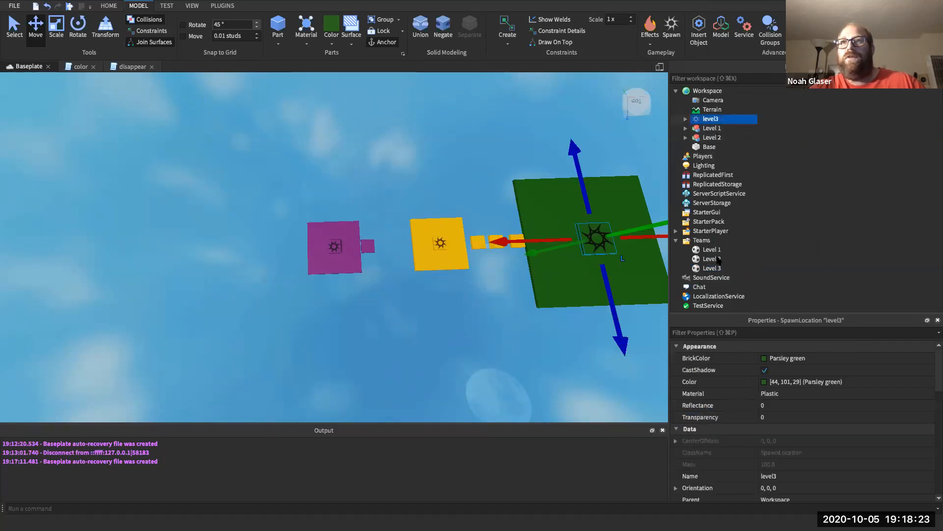
- On level3, untick Neutral, tick AllowTeamChangeOnTouch and set TeamColor to Forest green
{"action": "left_click", "coordinate": [727, 333]}
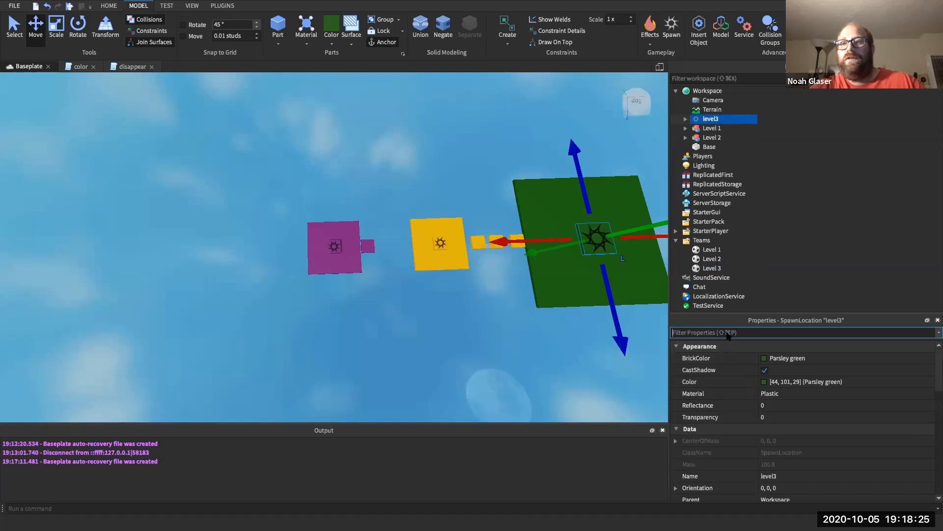
{"action": "scroll", "coordinate": [722, 405], "scroll_direction": "down", "scroll_amount": 4}
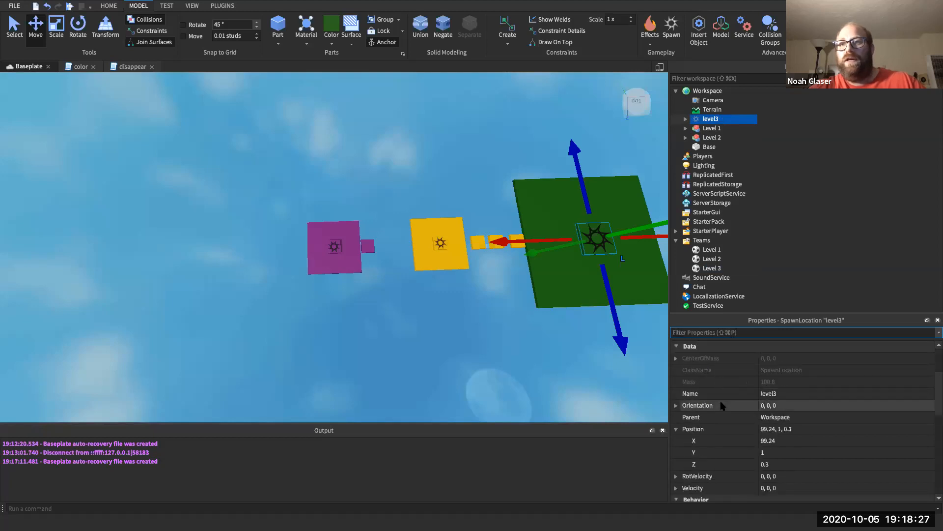
{"action": "scroll", "coordinate": [722, 405], "scroll_direction": "down", "scroll_amount": 10}
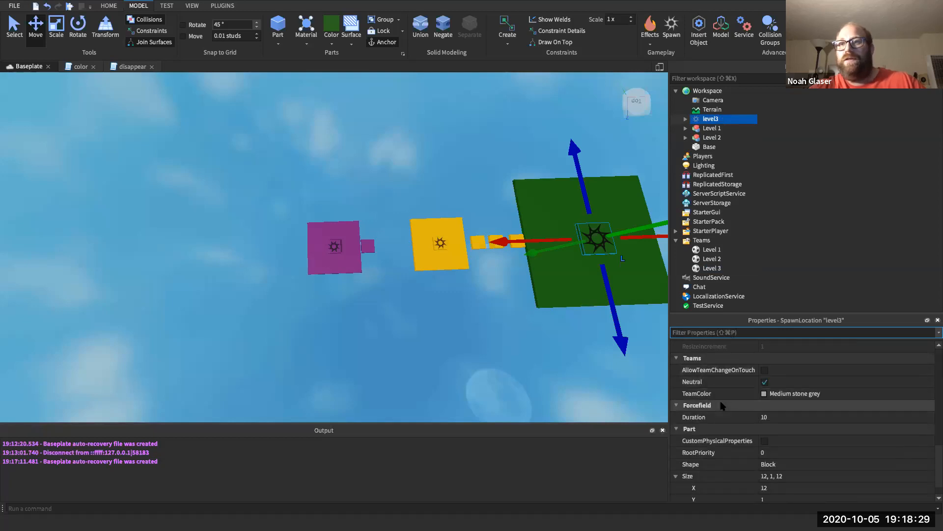
{"action": "left_click", "coordinate": [765, 383]}
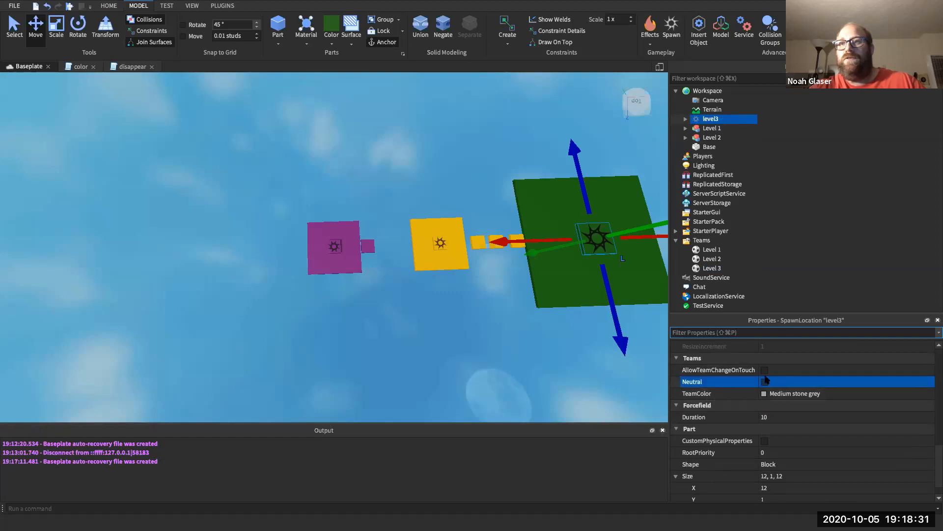
{"action": "left_click", "coordinate": [764, 369]}
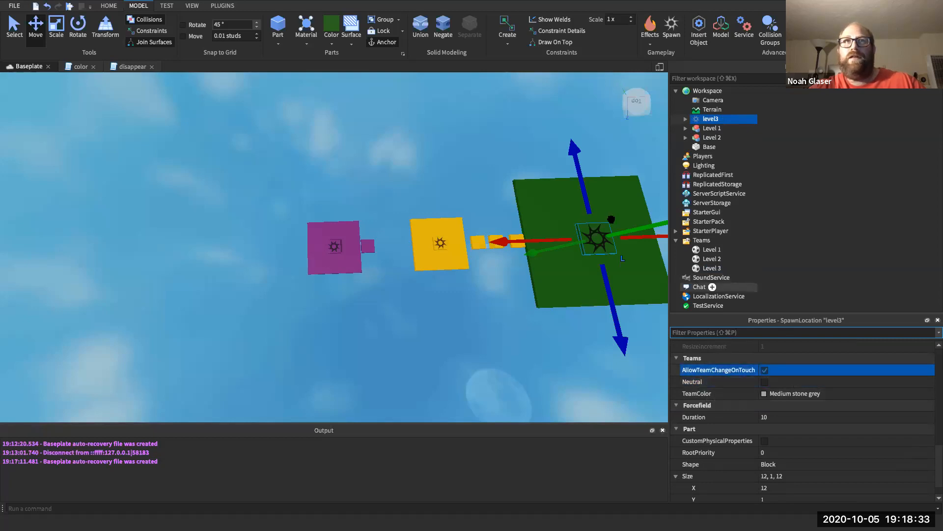
{"action": "left_click", "coordinate": [764, 393]}
{"action": "left_click", "coordinate": [764, 393]}
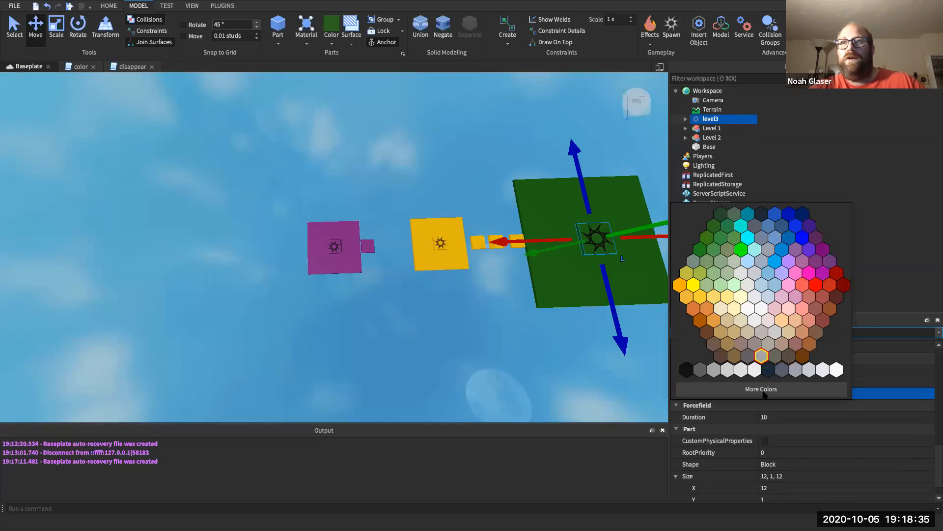
{"action": "left_click", "coordinate": [701, 250]}
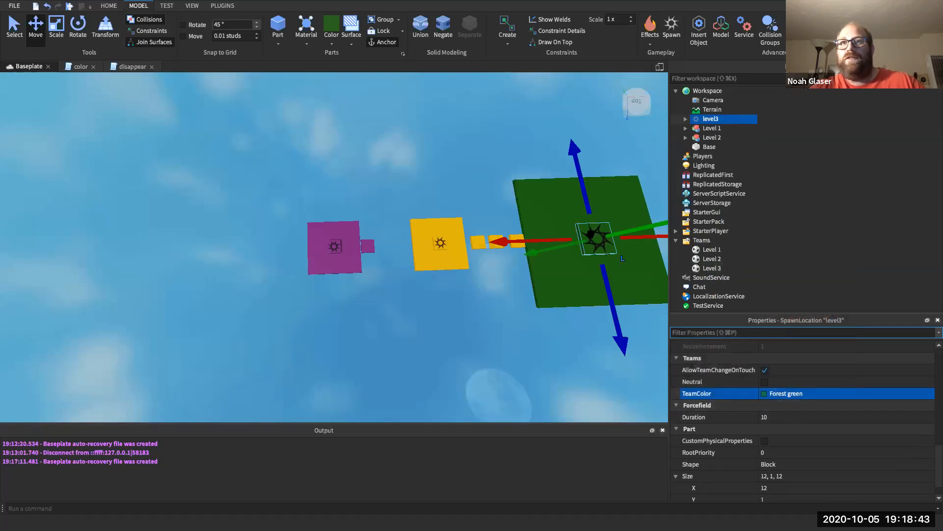
{"action": "left_click", "coordinate": [572, 274]}
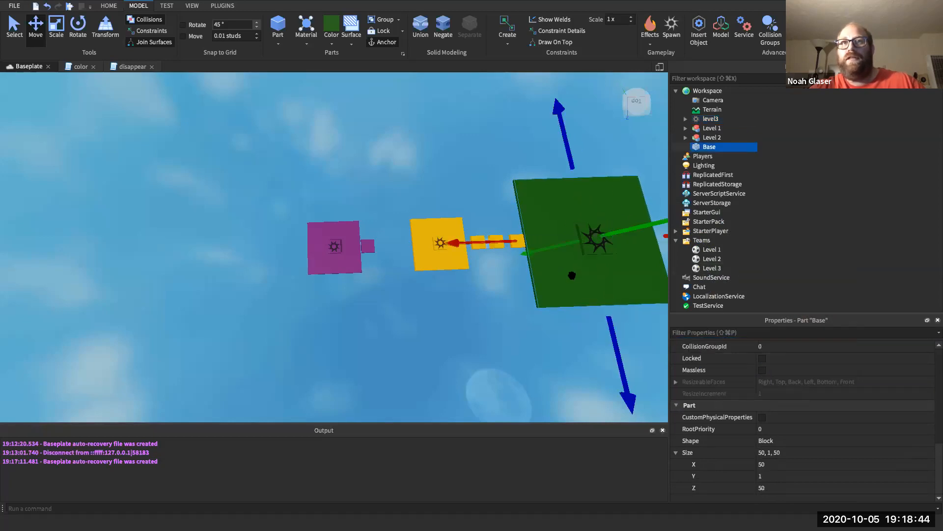
{"action": "left_click", "coordinate": [522, 337]}
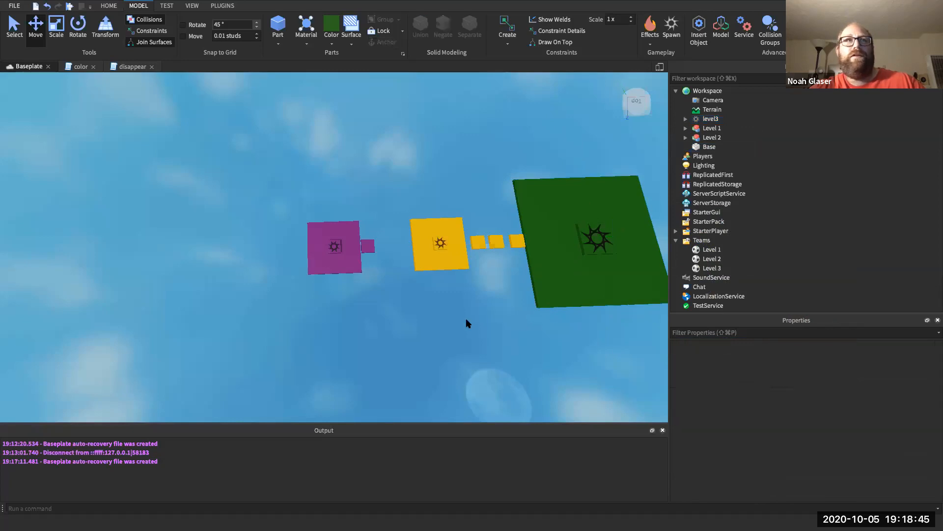
{"action": "left_click", "coordinate": [68, 5]}
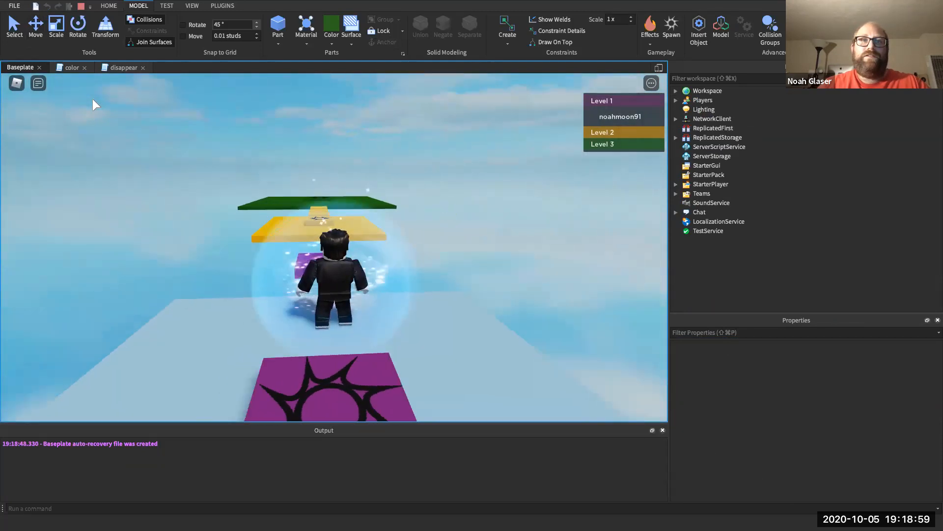
{"action": "key", "text": "Up"}
{"action": "key", "text": "space"}
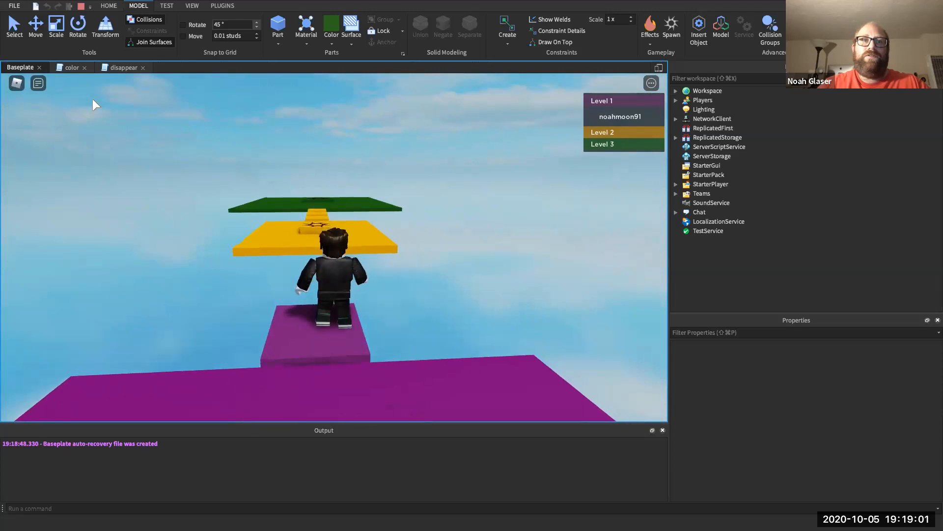
{"action": "key", "text": "Left"}
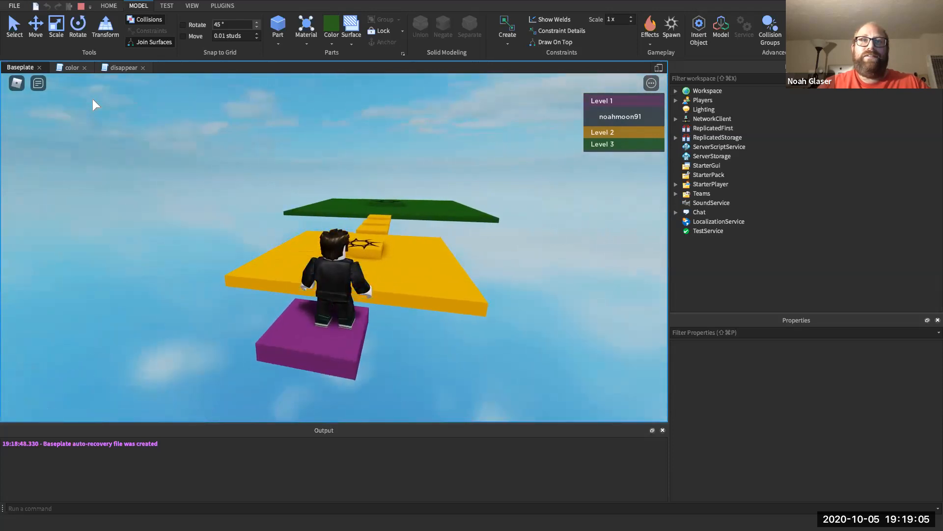
{"action": "key", "text": "Up"}
{"action": "key", "text": "space"}
{"action": "key", "text": "Right"}
{"action": "key", "text": "Left"}
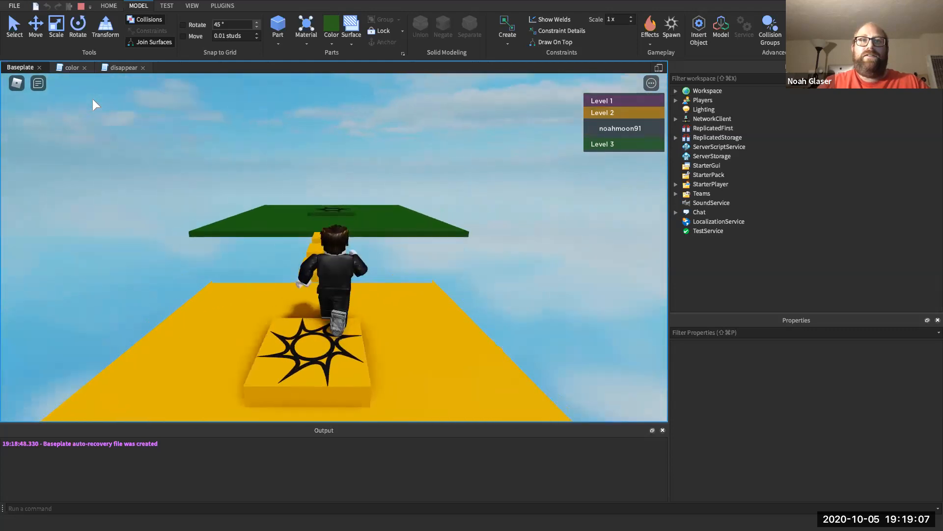
{"action": "key", "text": "Right"}
{"action": "key", "text": "Right"}
{"action": "key", "text": "Left"}
{"action": "key", "text": "Up"}
{"action": "key", "text": "Up"}
{"action": "key", "text": "space"}
{"action": "key", "text": "space"}
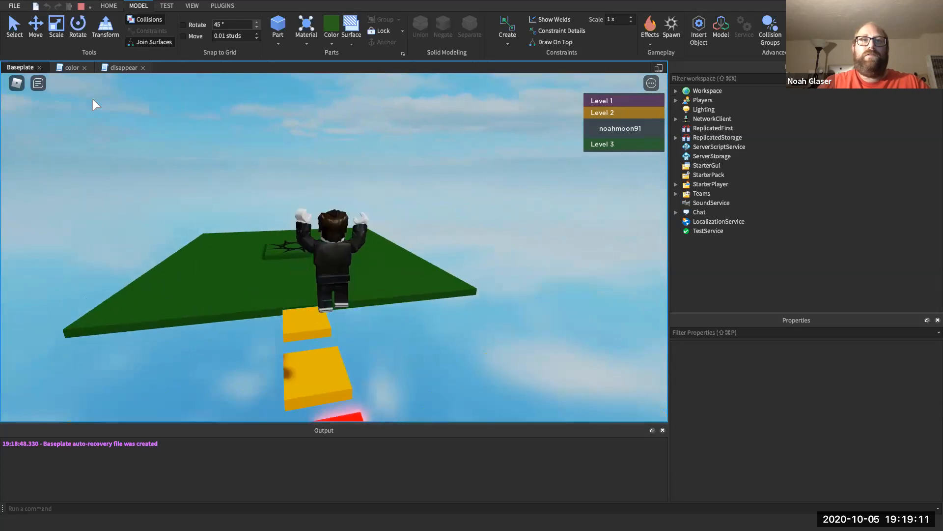
{"action": "key", "text": "Up"}
{"action": "key", "text": "space"}
{"action": "key", "text": "Right"}
{"action": "key", "text": "space"}
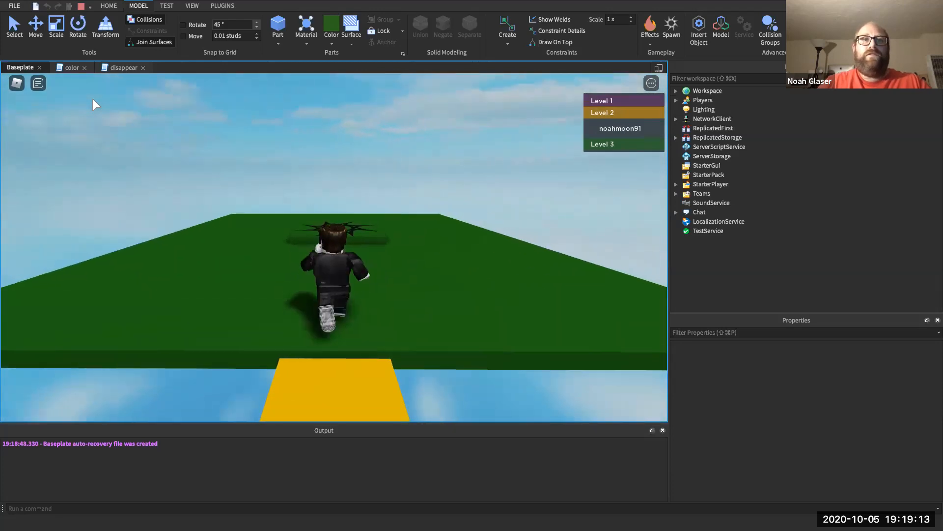
{"action": "key", "text": "Up"}
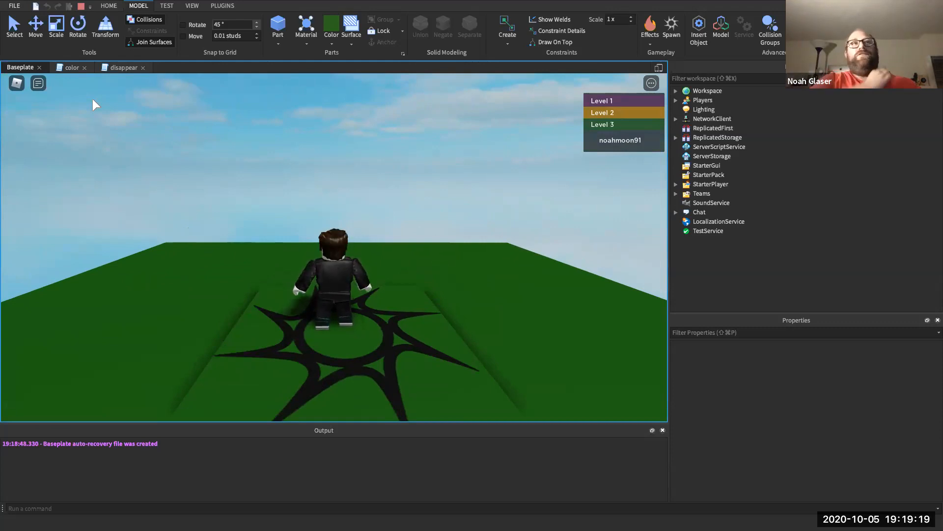
{"action": "left_click", "coordinate": [81, 6]}
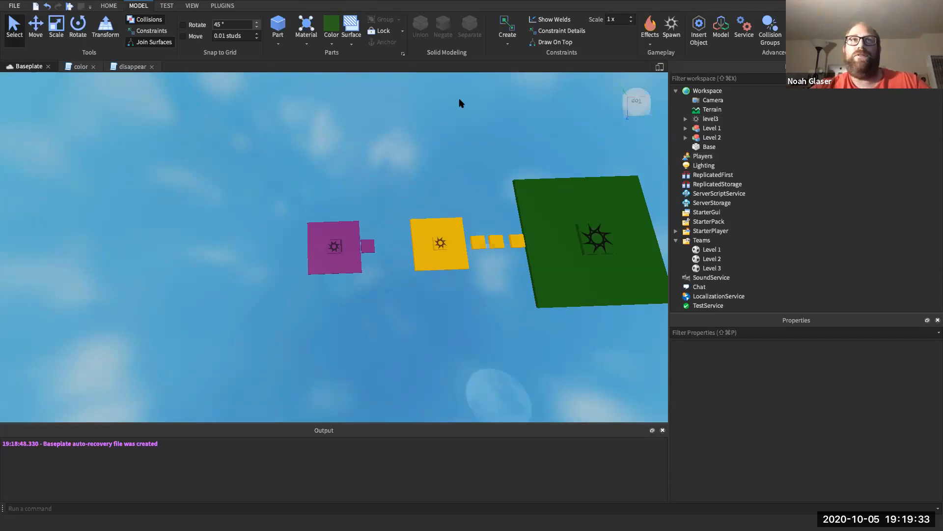
- Insert a Cylinder part from the Part shape menu
{"action": "left_click", "coordinate": [280, 45]}
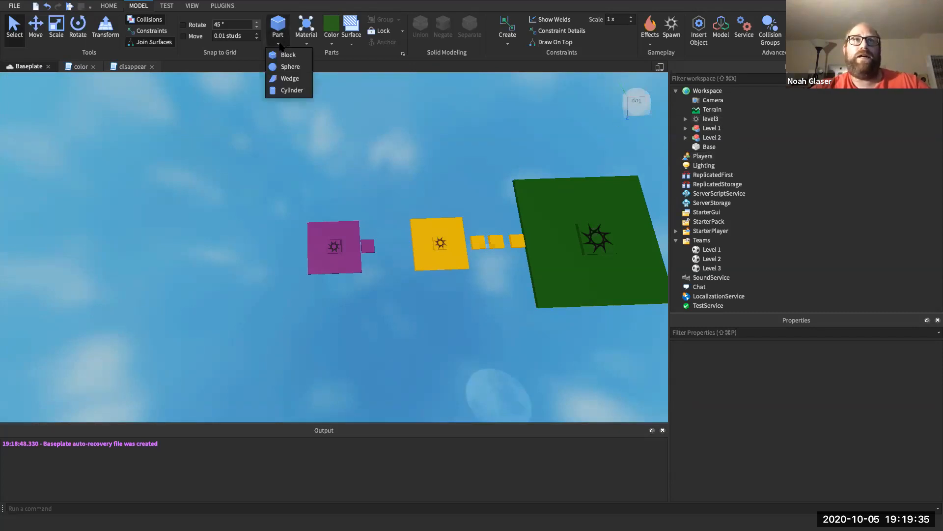
{"action": "left_click", "coordinate": [283, 90]}
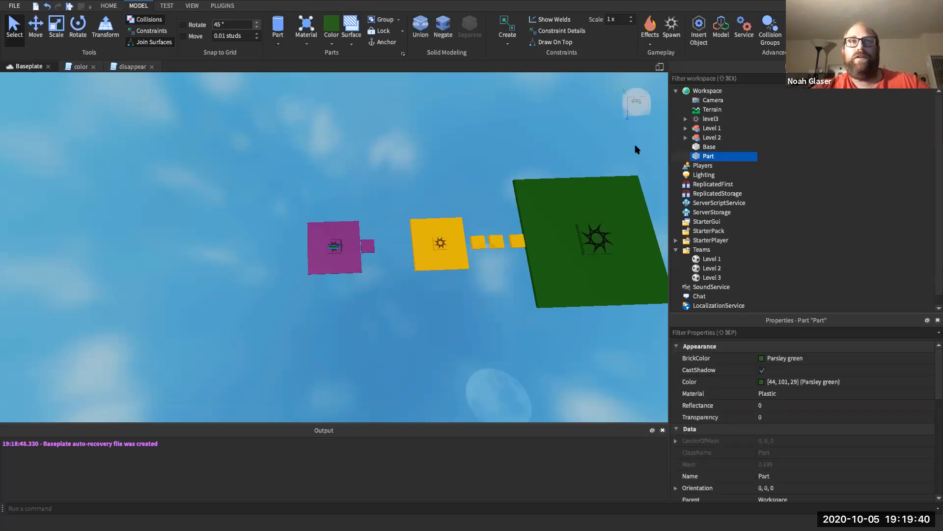
{"action": "right_click", "coordinate": [708, 156]}
- Rename the cylinder to Coin and drag it onto the green platform
{"action": "left_click", "coordinate": [731, 222]}
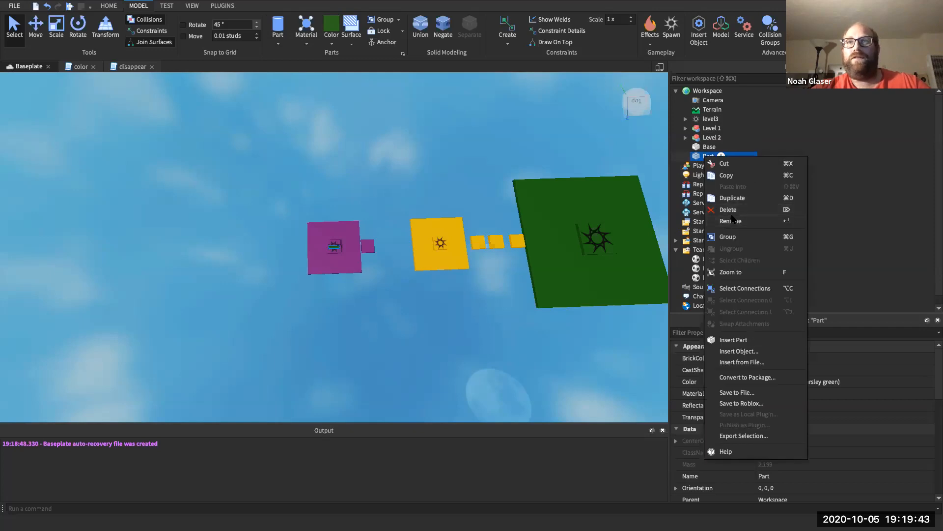
{"action": "type", "text": "Coin"}
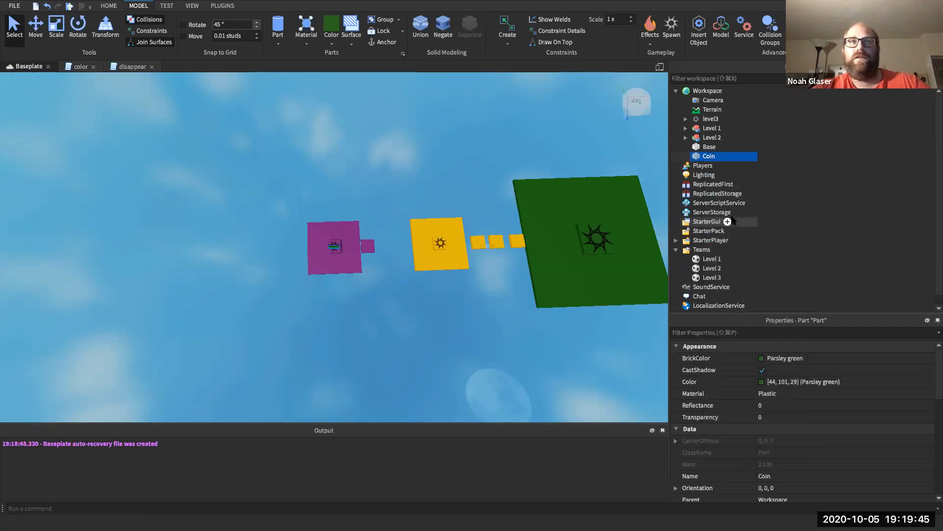
{"action": "left_click", "coordinate": [41, 30]}
{"action": "left_click_drag", "start_coordinate": [386, 246], "coordinate": [552, 251]}
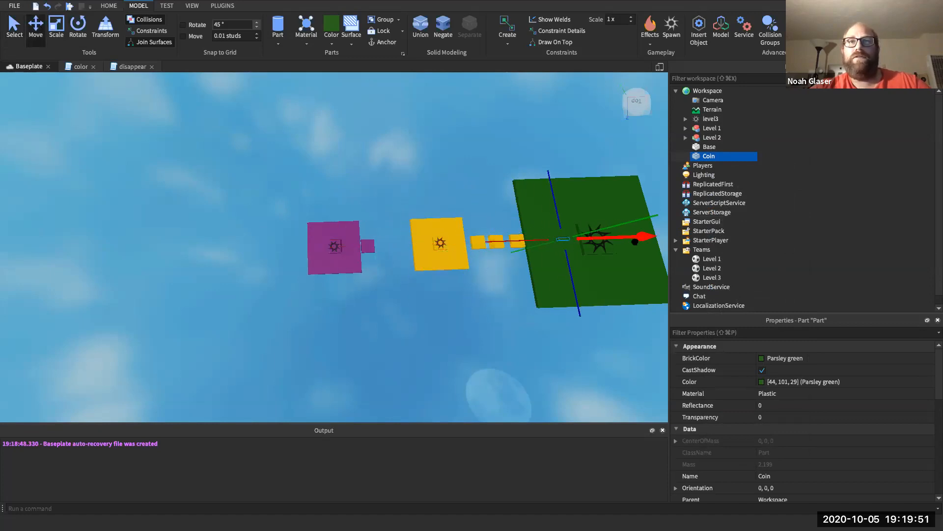
- Raise the Coin slightly above the green platform's surface
{"action": "scroll", "coordinate": [561, 240], "scroll_direction": "up", "scroll_amount": 4}
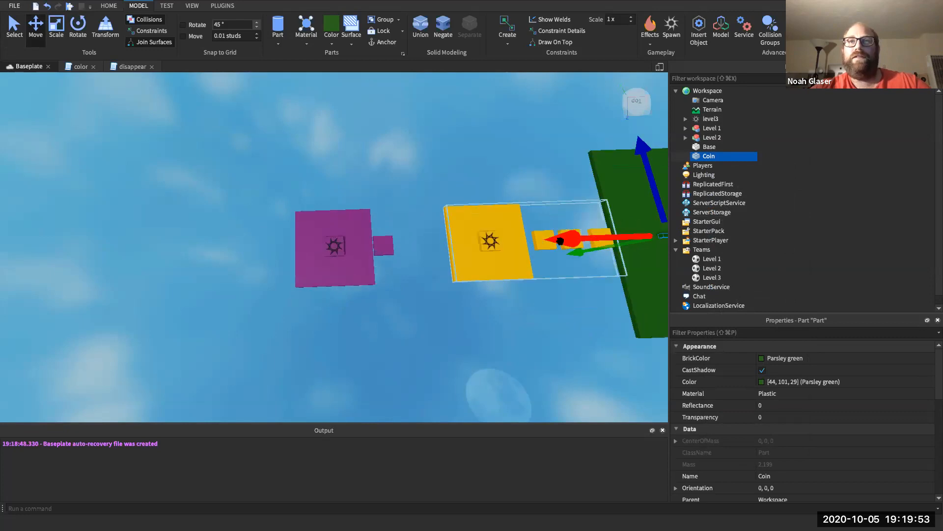
{"action": "scroll", "coordinate": [560, 241], "scroll_direction": "down", "scroll_amount": 4}
{"action": "scroll", "coordinate": [579, 216], "scroll_direction": "up", "scroll_amount": 4}
{"action": "left_click", "coordinate": [554, 192]}
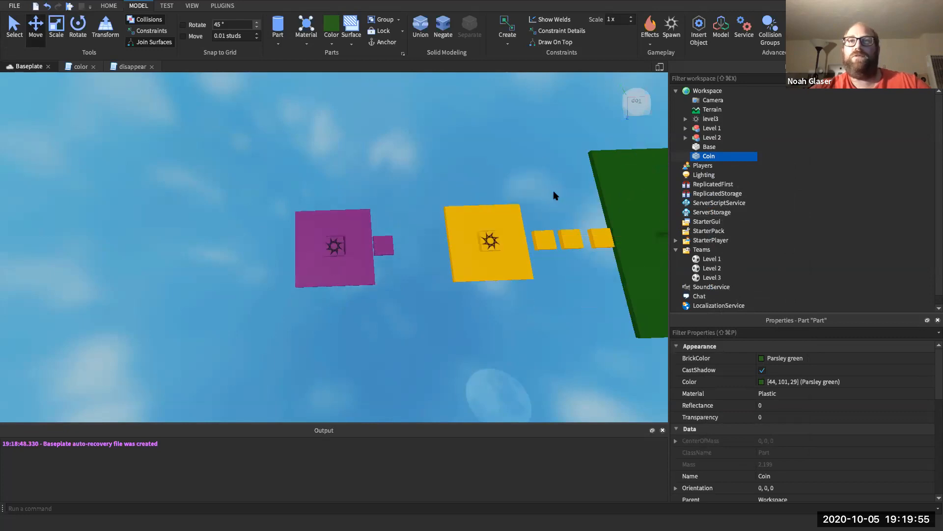
{"action": "scroll", "coordinate": [554, 191], "scroll_direction": "down", "scroll_amount": 4}
{"action": "scroll", "coordinate": [568, 238], "scroll_direction": "up", "scroll_amount": 3}
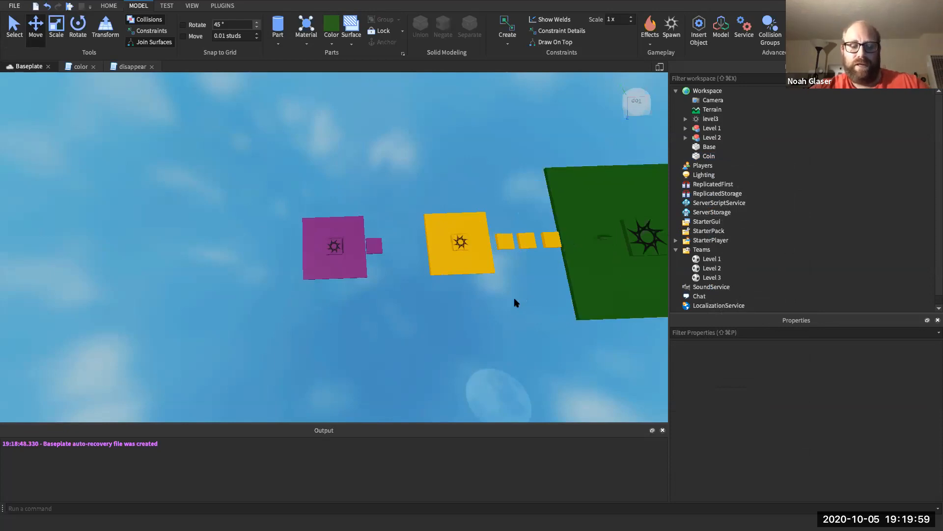
{"action": "key", "text": "d"}
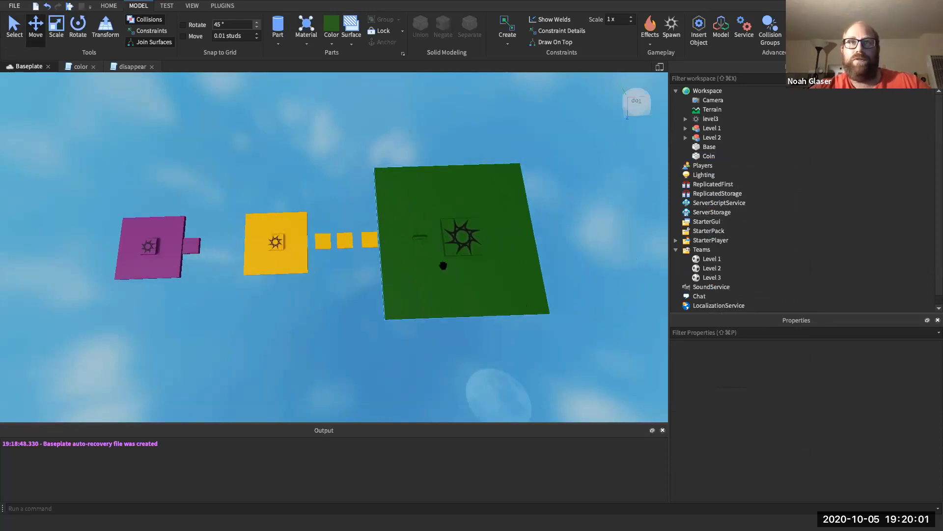
{"action": "scroll", "coordinate": [434, 234], "scroll_direction": "up", "scroll_amount": 5}
{"action": "left_click", "coordinate": [383, 247]}
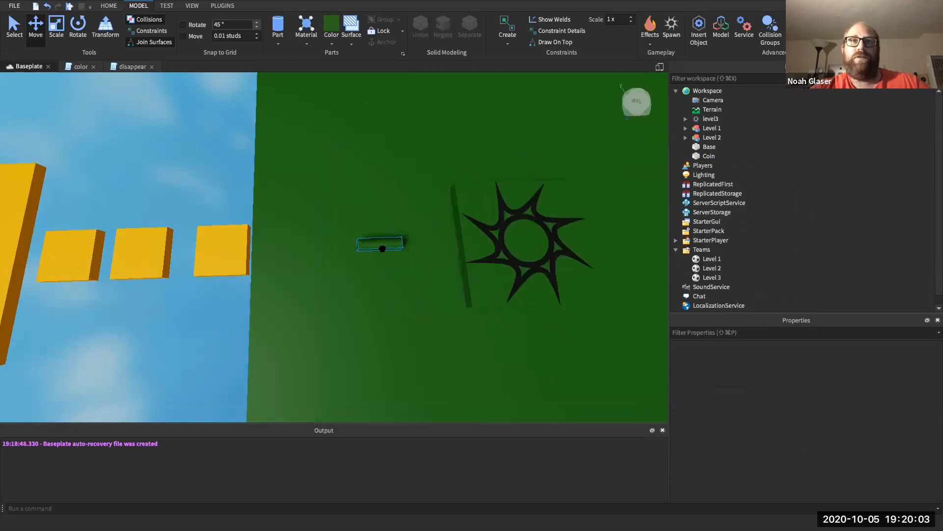
{"action": "left_click_drag", "start_coordinate": [383, 241], "coordinate": [385, 238]}
- Set the Coin's Size X to 0.3, leaving Y and Z at 4
{"action": "left_click", "coordinate": [711, 333]}
{"action": "type", "text": "Siz"}
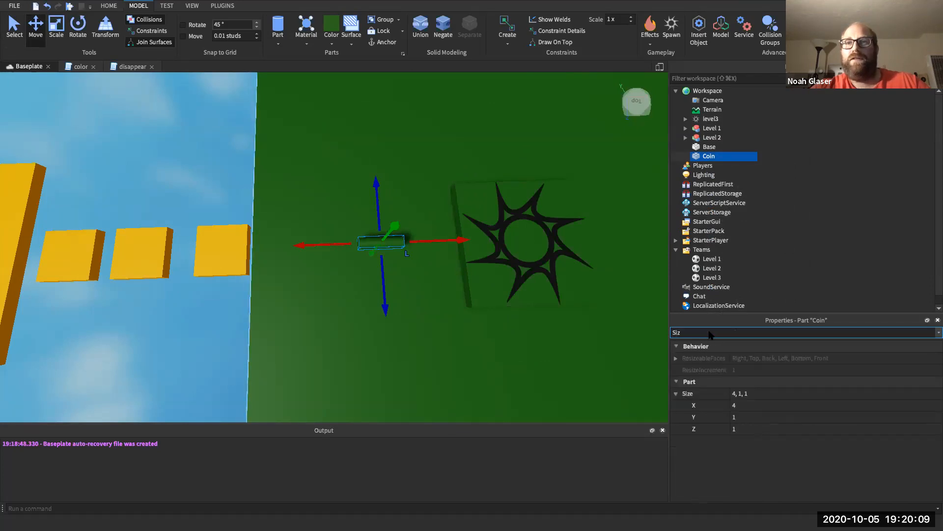
{"action": "left_click", "coordinate": [752, 406]}
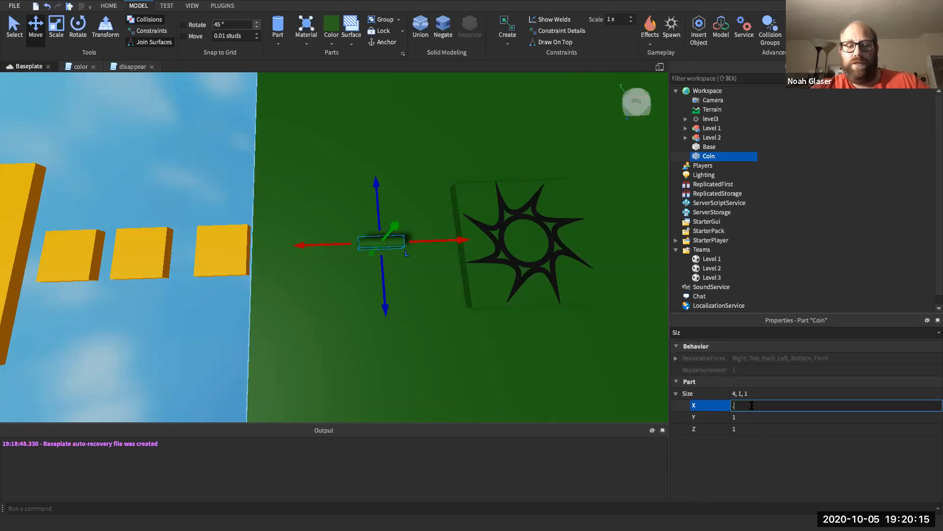
{"action": "type", "text": ".3"}
{"action": "key", "text": "Return"}
{"action": "left_click", "coordinate": [745, 417]}
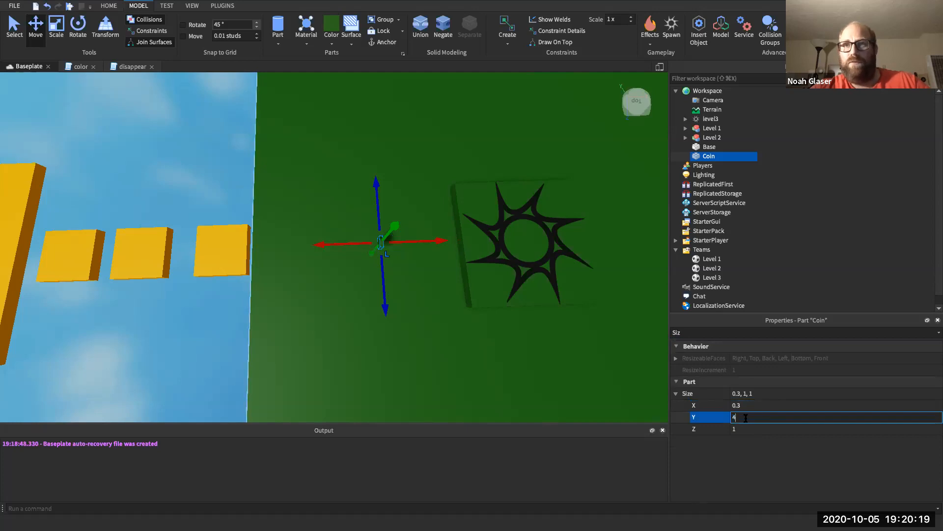
{"action": "key", "text": "Return"}
{"action": "left_click", "coordinate": [744, 428]}
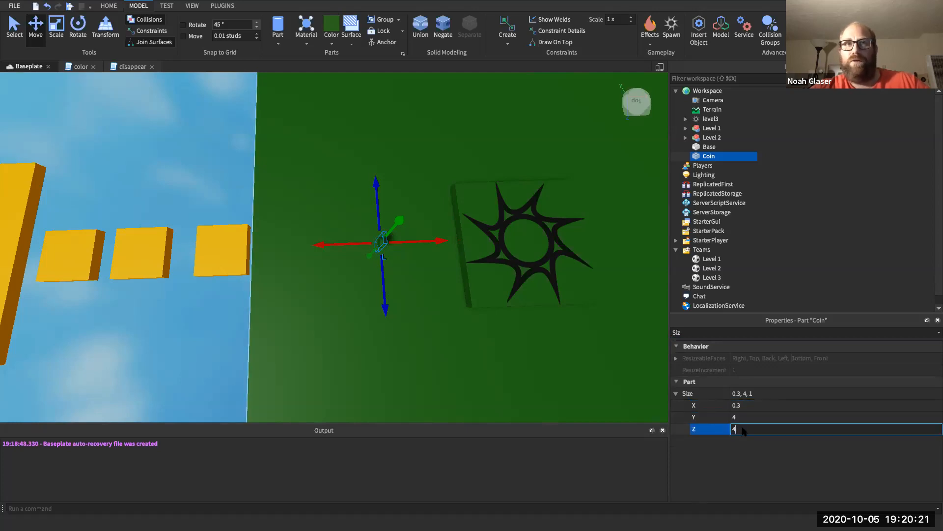
{"action": "key", "text": "Return"}
- Reduce the Coin's Size Z and Y to 2 each
{"action": "left_click", "coordinate": [743, 429]}
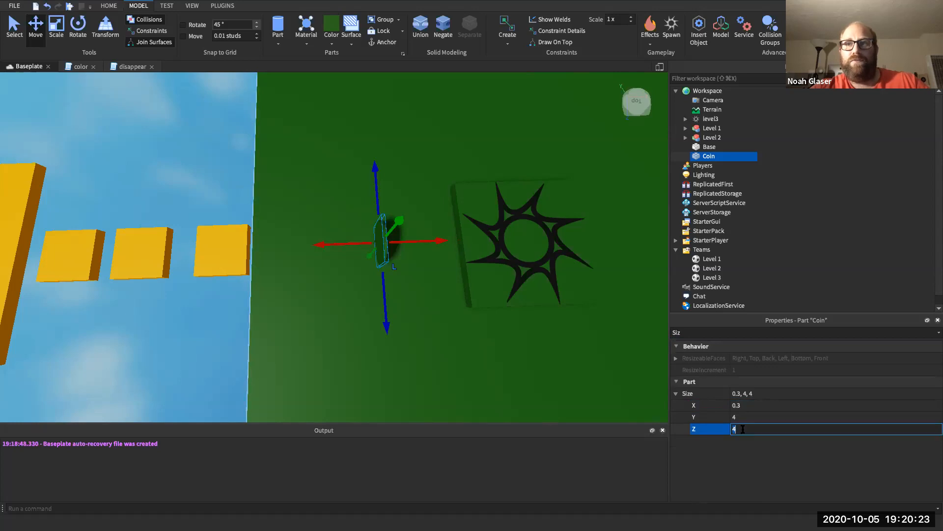
{"action": "key", "text": "Return"}
{"action": "left_click", "coordinate": [741, 418]}
{"action": "key", "text": "BackSpace"}
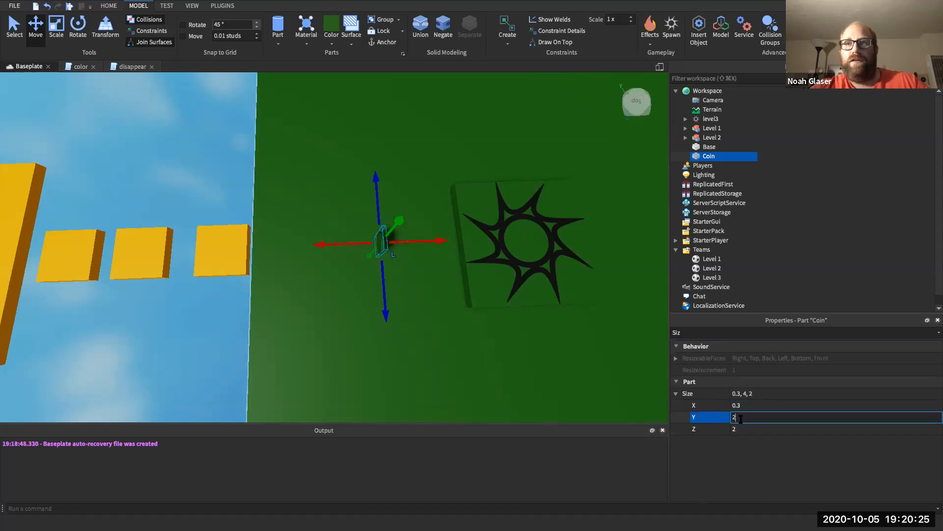
{"action": "type", "text": "2"}
{"action": "key", "text": "Return"}
{"action": "left_click", "coordinate": [523, 319]}
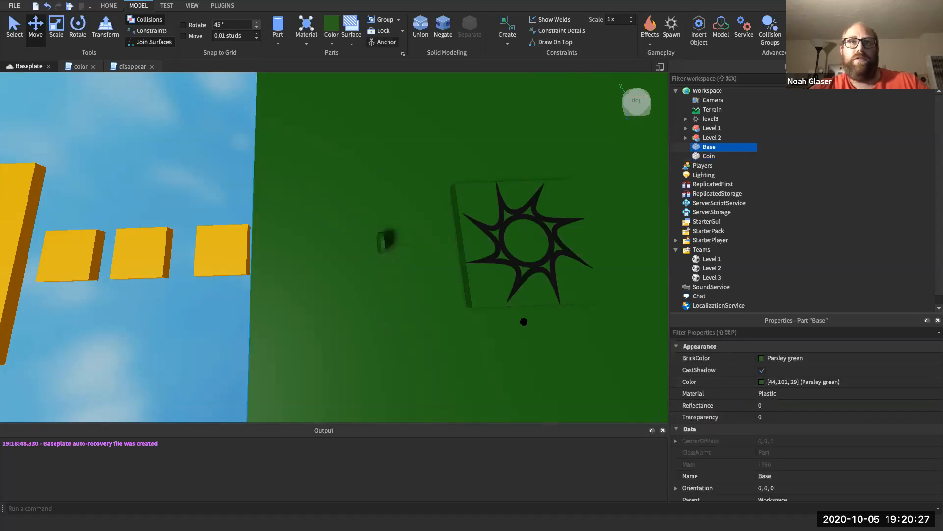
- Colour the Coin New Yeller and give it Sand material
{"action": "left_click", "coordinate": [384, 243]}
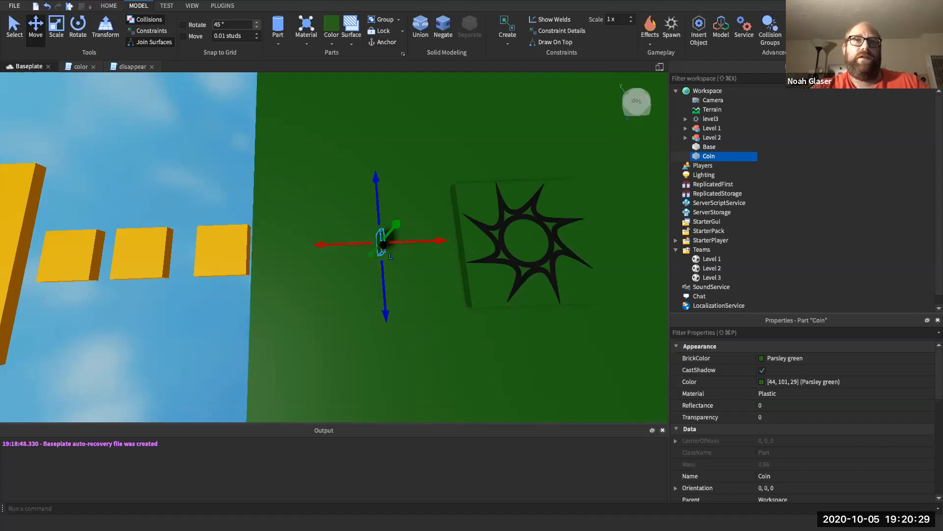
{"action": "left_click", "coordinate": [331, 43]}
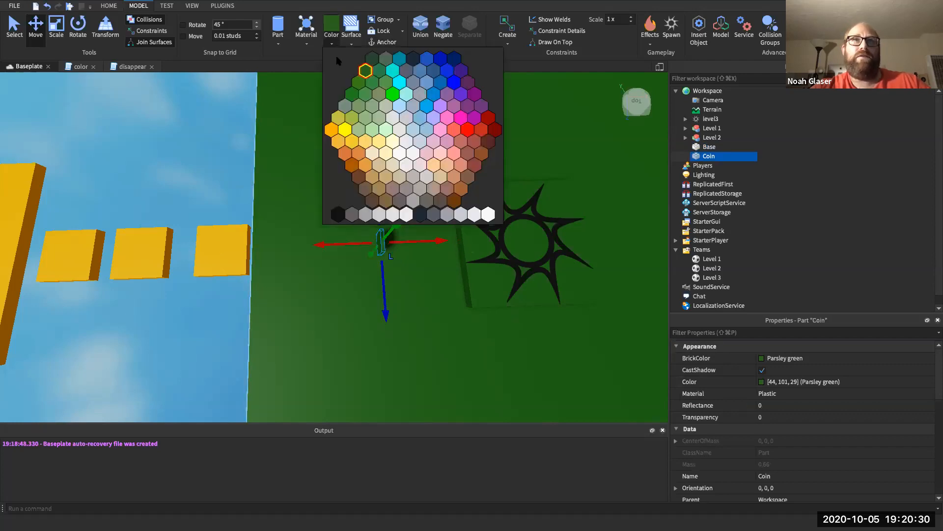
{"action": "left_click", "coordinate": [345, 129]}
{"action": "left_click", "coordinate": [307, 44]}
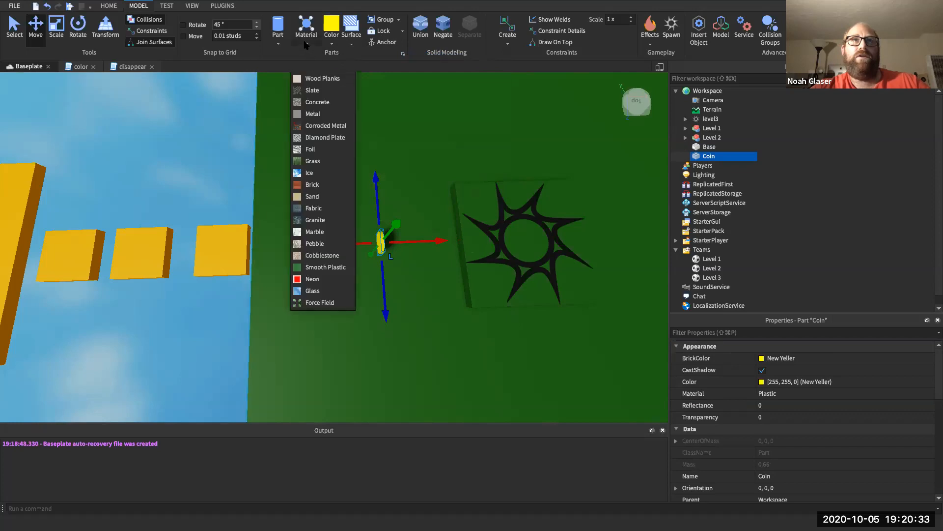
{"action": "left_click", "coordinate": [328, 196]}
{"action": "left_click", "coordinate": [330, 202]}
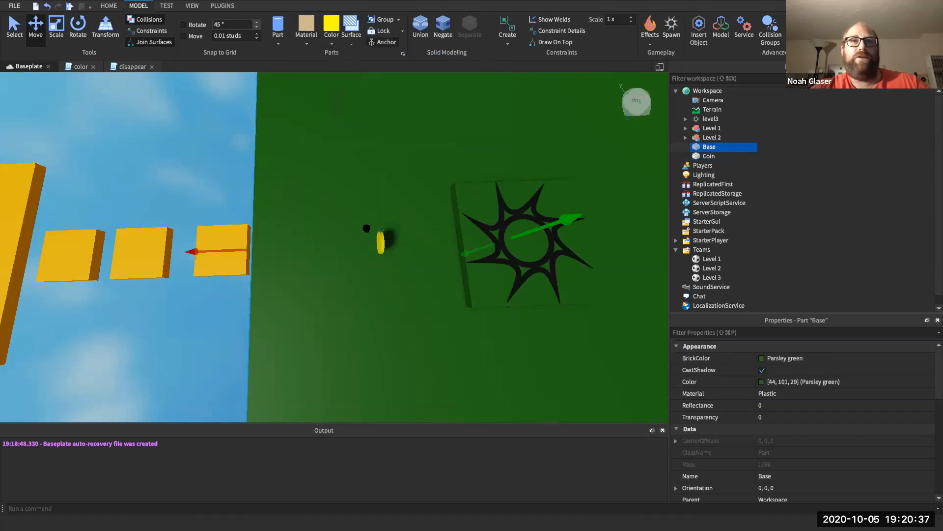
{"action": "left_click", "coordinate": [380, 239]}
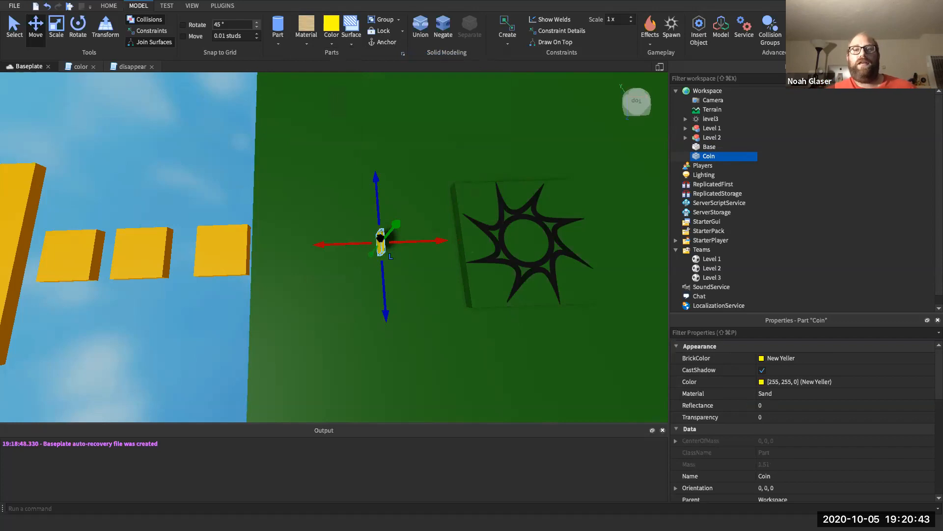
- Anchor the Coin and clear the property filter
{"action": "mouse_move", "coordinate": [723, 156]}
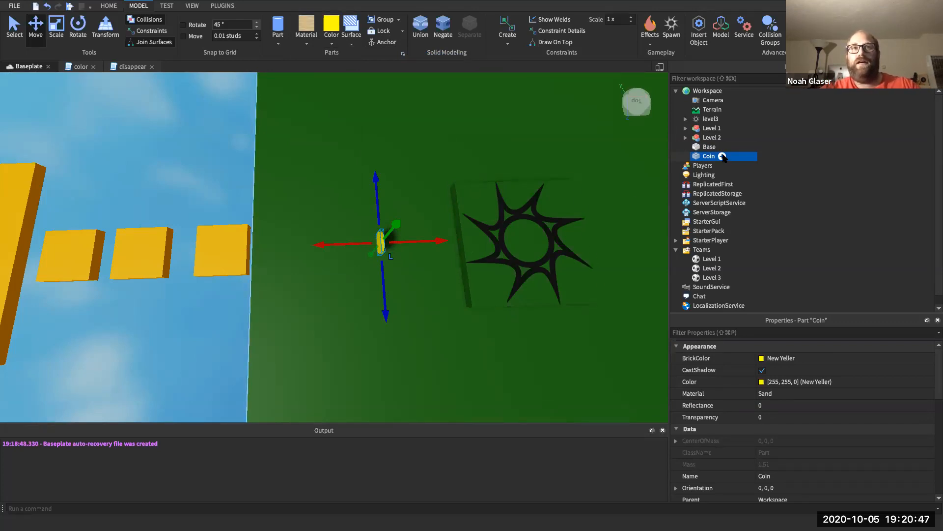
{"action": "right_click_drag", "start_coordinate": [454, 336], "coordinate": [479, 359]}
{"action": "scroll", "coordinate": [453, 327], "scroll_direction": "down", "scroll_amount": 10}
{"action": "scroll", "coordinate": [463, 295], "scroll_direction": "up", "scroll_amount": 5}
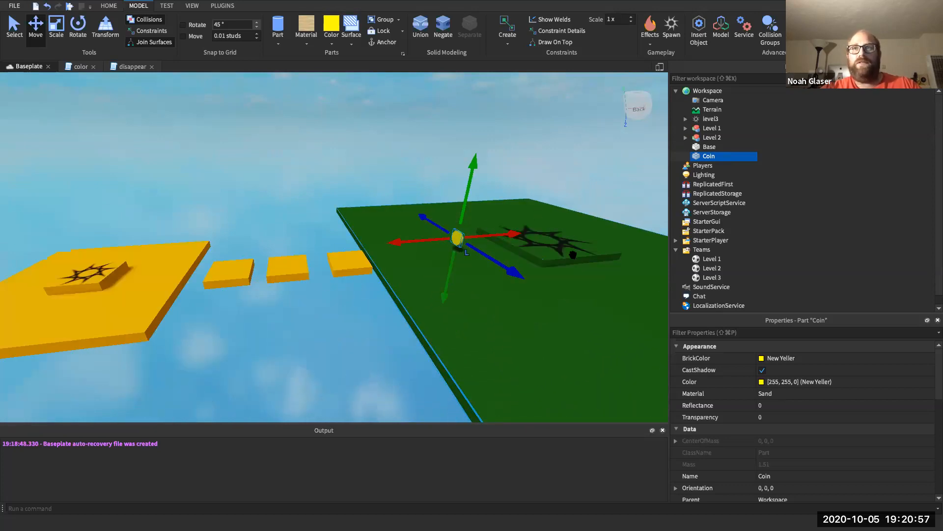
{"action": "left_click", "coordinate": [721, 332]}
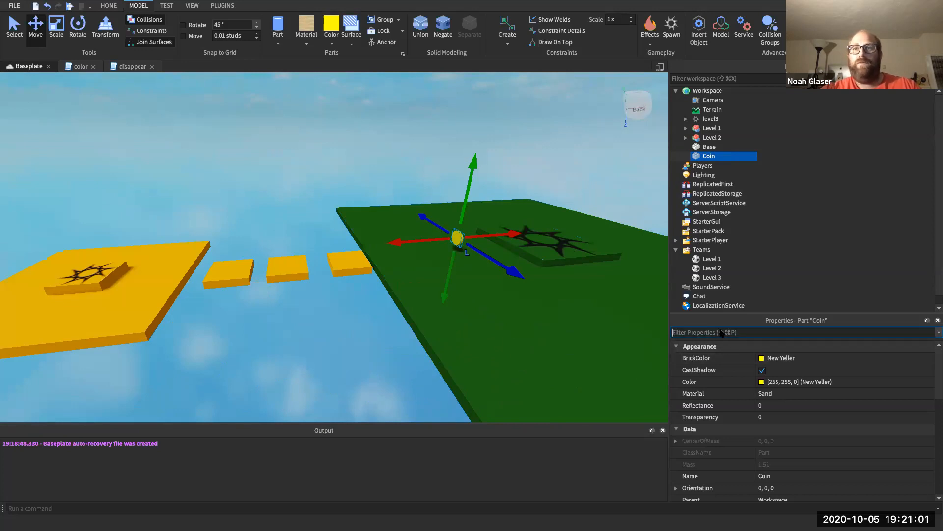
{"action": "type", "text": "an"}
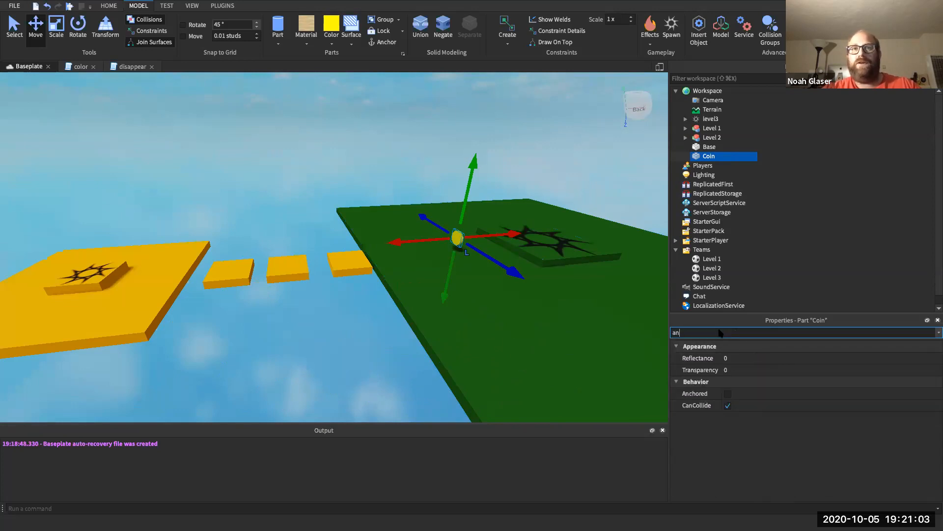
{"action": "left_click", "coordinate": [727, 393]}
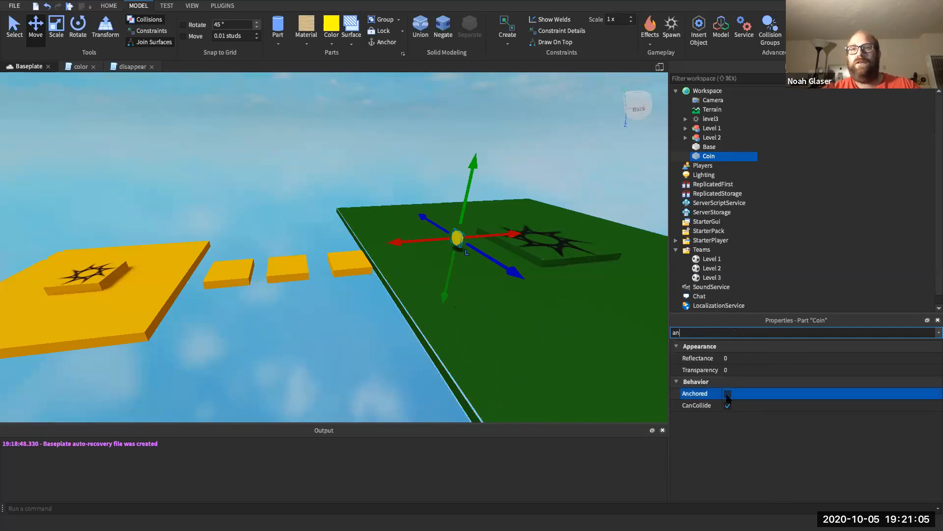
{"action": "left_click", "coordinate": [728, 394]}
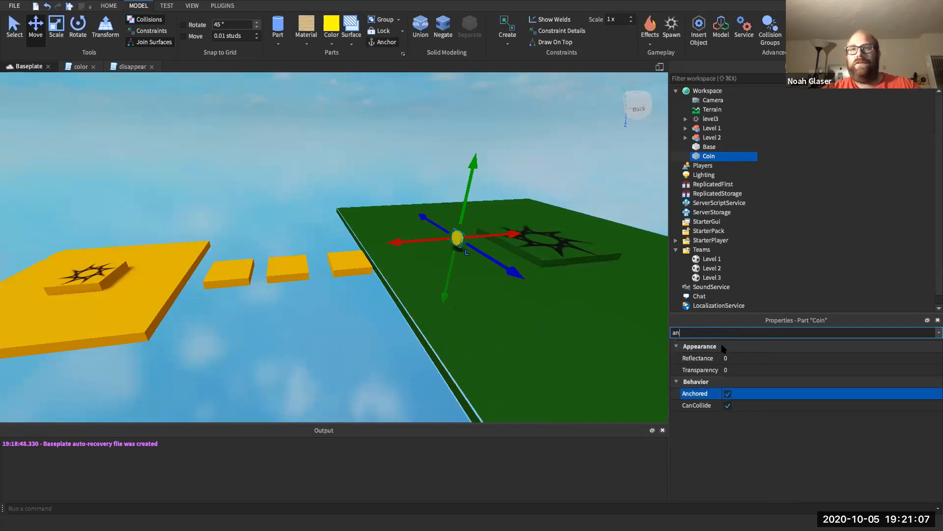
{"action": "key", "text": "BackSpace"}
{"action": "key", "text": "BackSpace"}
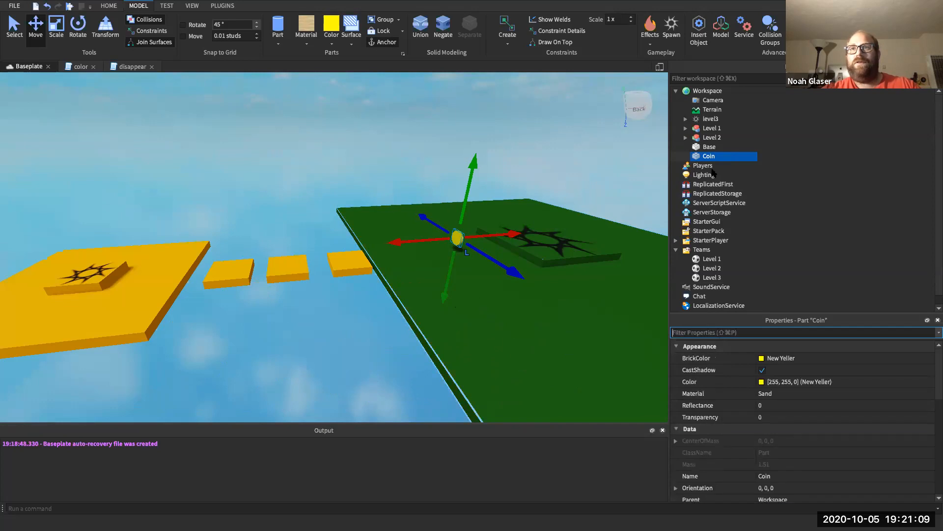
- Add a Script inside the Coin and rename it 'rotate'
{"action": "left_click", "coordinate": [722, 155]}
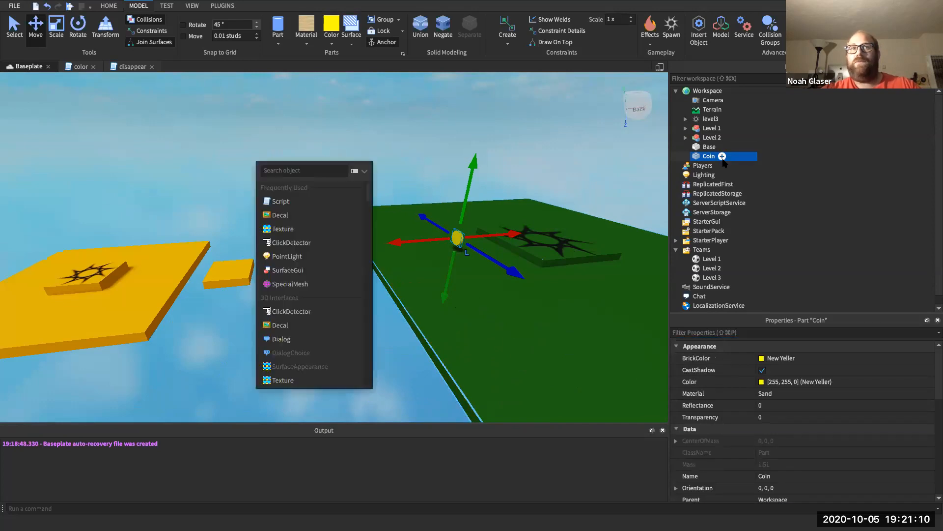
{"action": "left_click", "coordinate": [306, 201]}
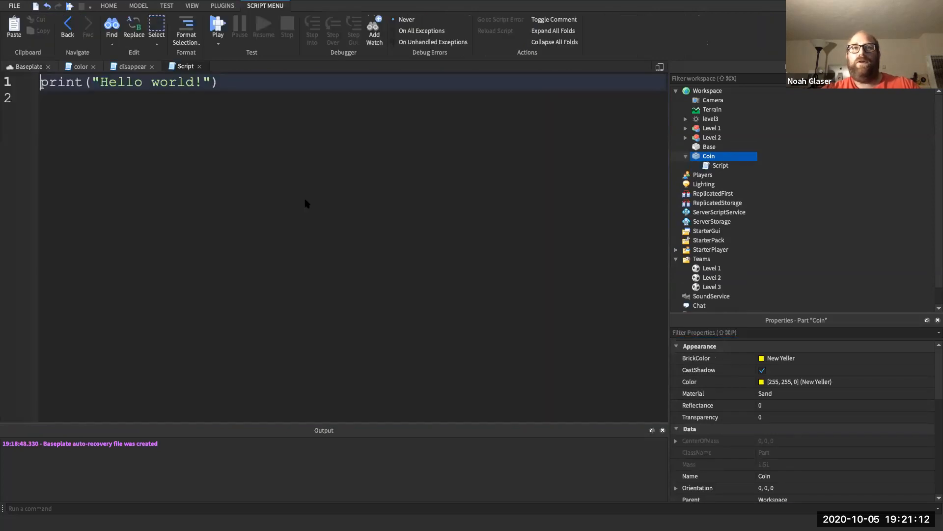
{"action": "left_click", "coordinate": [272, 93]}
{"action": "left_click", "coordinate": [711, 166]}
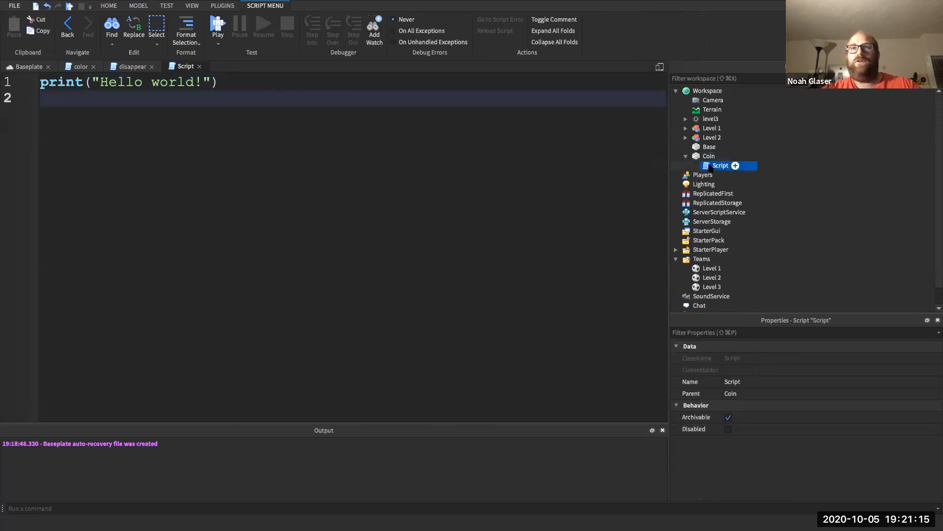
{"action": "right_click", "coordinate": [711, 166]}
{"action": "left_click", "coordinate": [731, 238]}
{"action": "type", "text": "rotate"}
{"action": "key", "text": "Return"}
- Replace the placeholder print line with local coin = script.Parent
{"action": "left_click", "coordinate": [310, 83]}
{"action": "key", "text": "super+a"}
{"action": "key", "text": "BackSpace"}
{"action": "key", "text": "Return"}
{"action": "type", "text": "w"}
{"action": "key", "text": "BackSpace"}
{"action": "key", "text": "BackSpace"}
{"action": "type", "text": "loc"}
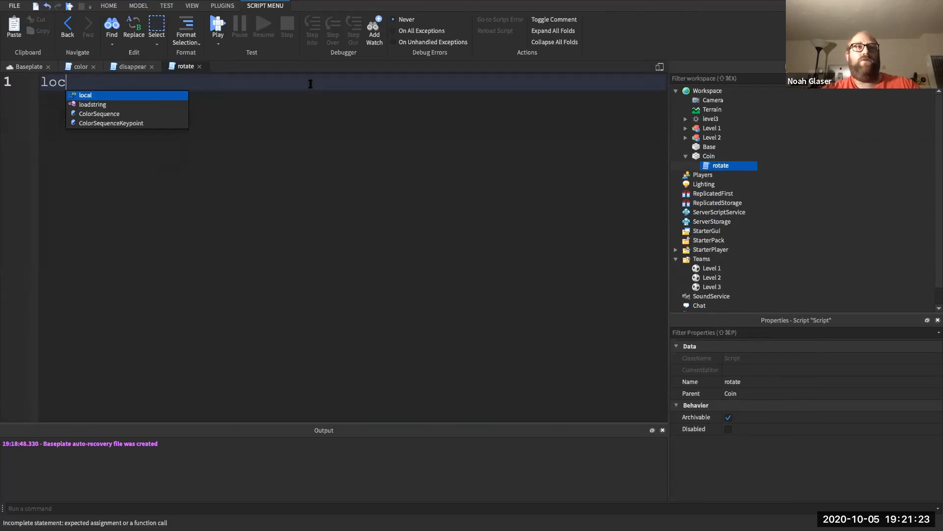
{"action": "type", "text": "al coin"}
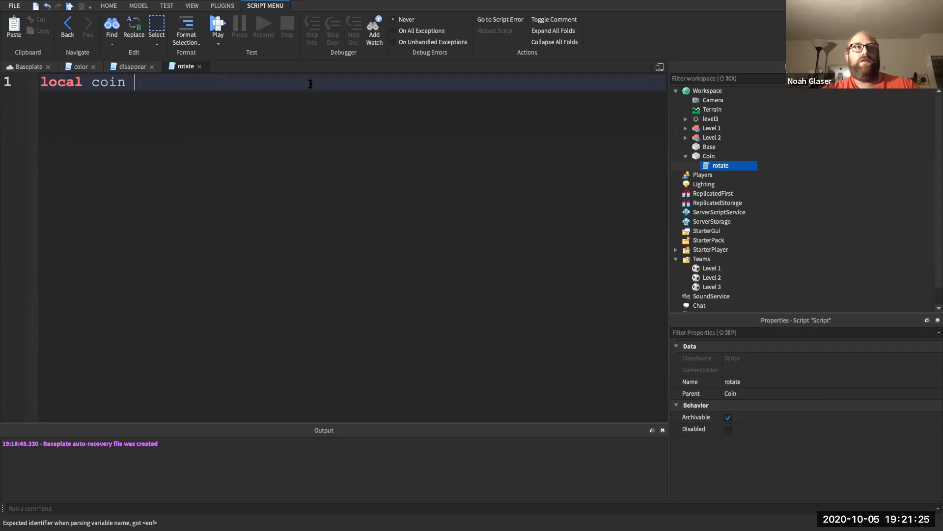
{"action": "type", "text": " = script.P"}
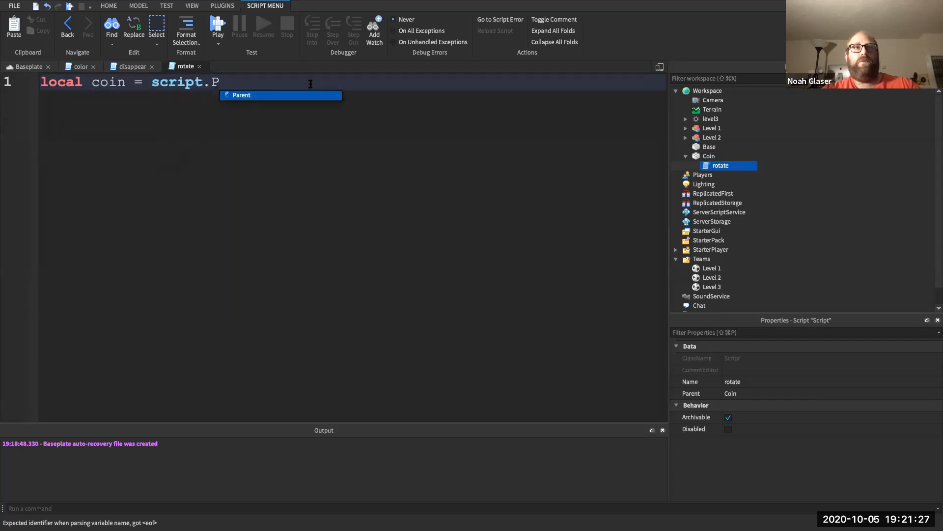
{"action": "key", "text": "Tab"}
- Add a while true do loop containing wait(.01)
{"action": "key", "text": "Return"}
{"action": "key", "text": "Return"}
{"action": "type", "text": "whi"}
{"action": "key", "text": "Tab"}
{"action": "type", "text": "true do"}
{"action": "key", "text": "Return"}
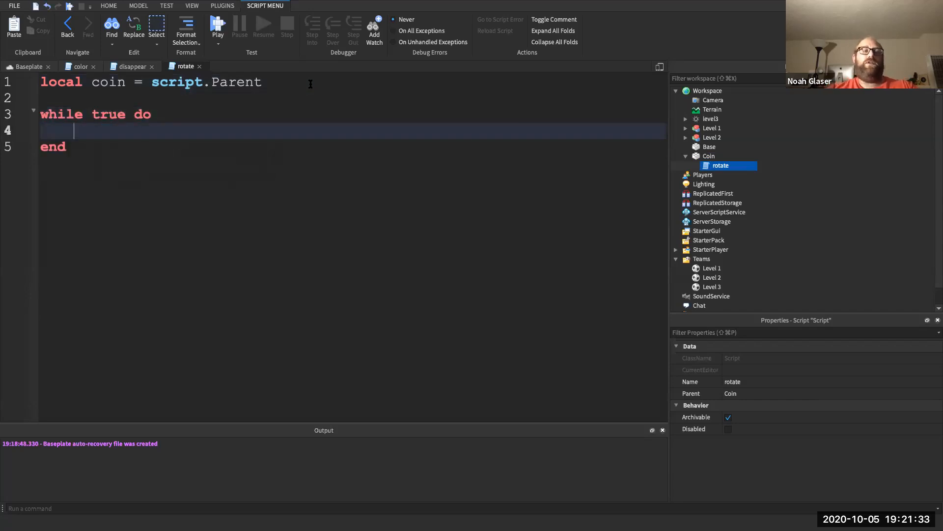
{"action": "key", "text": "Return"}
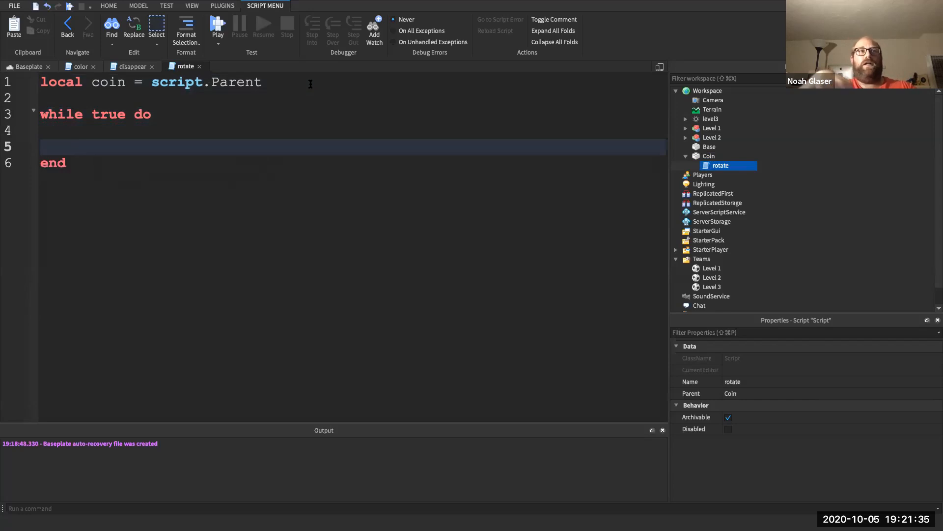
{"action": "type", "text": "wait"}
{"action": "type", "text": "(.01)"}
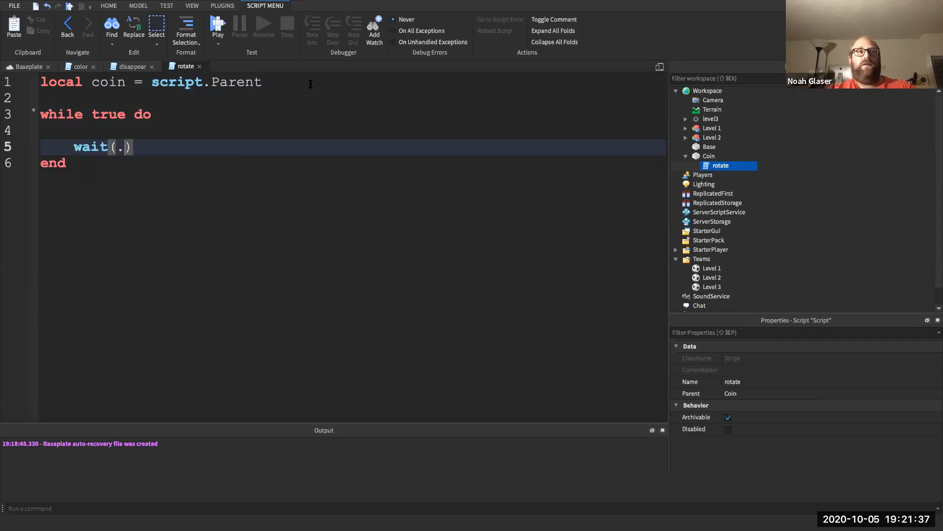
{"action": "key", "text": "Up"}
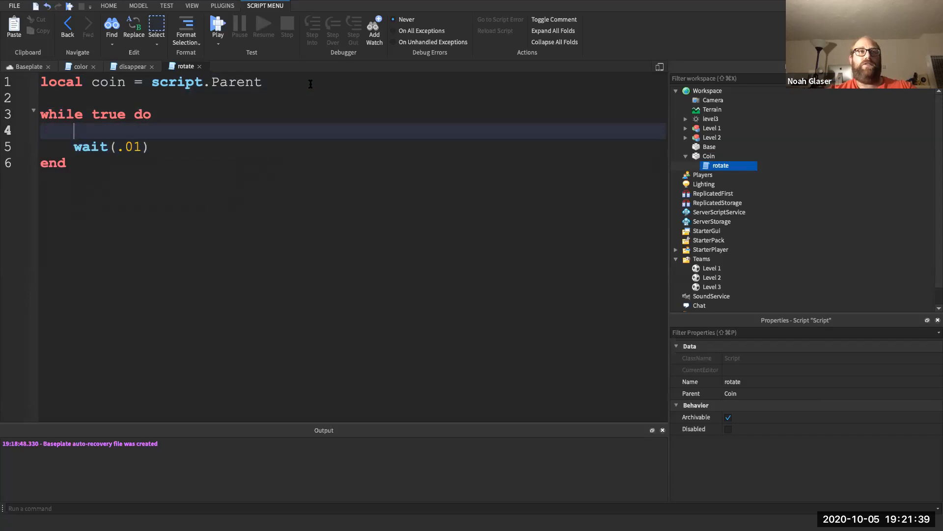
- Write coin.Orientation += Vector3.new(0, 20, 0) in the loop, then start a Play test
{"action": "type", "text": "co"}
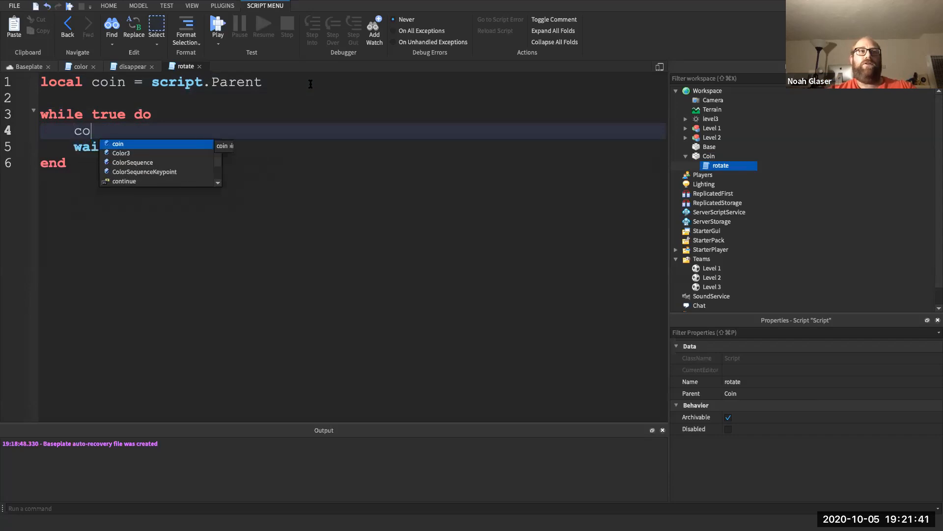
{"action": "type", "text": "in.Orientation"}
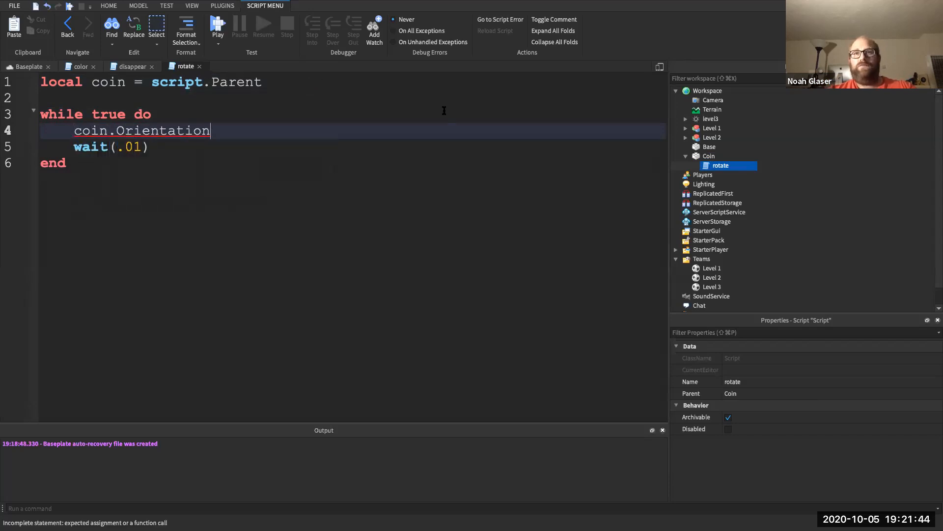
{"action": "left_click", "coordinate": [709, 156]}
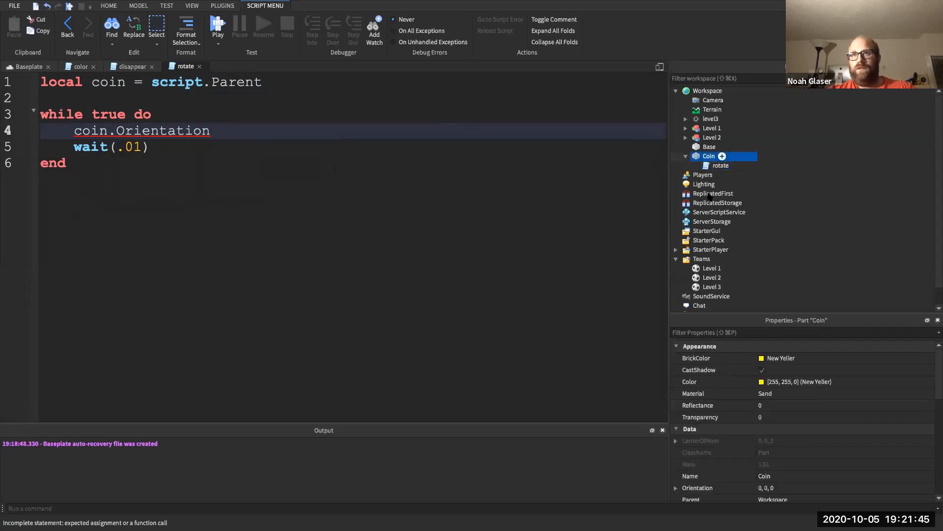
{"action": "scroll", "coordinate": [715, 444], "scroll_direction": "down", "scroll_amount": 2}
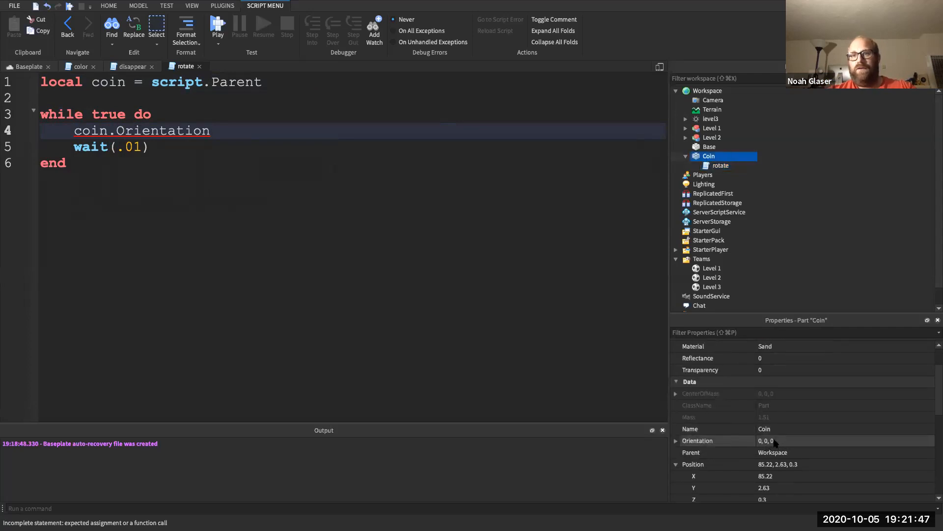
{"action": "left_click", "coordinate": [220, 136]}
{"action": "type", "text": "+="}
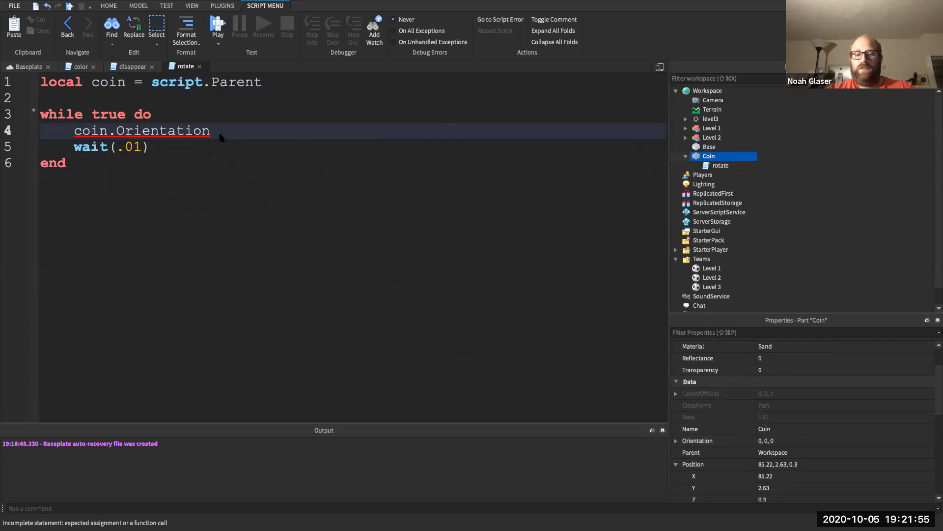
{"action": "type", "text": " Ve"}
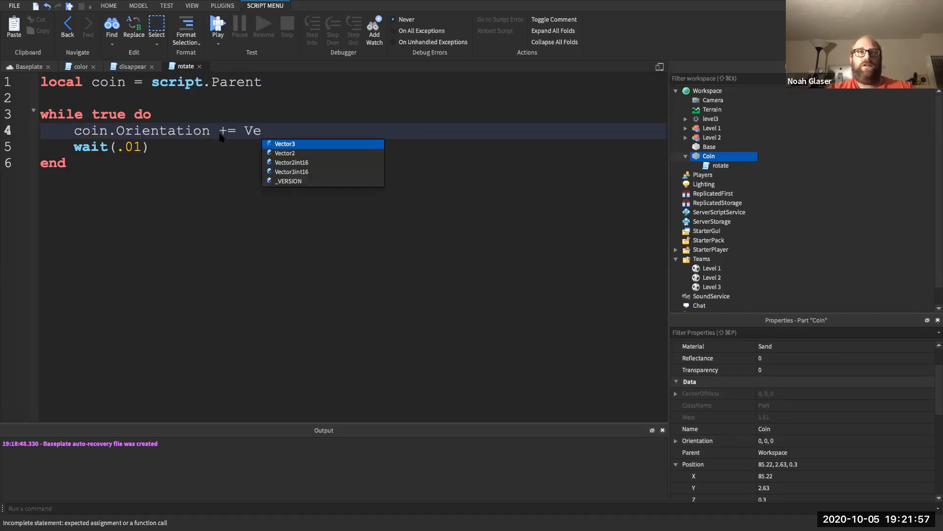
{"action": "type", "text": "ctor3.new(0"}
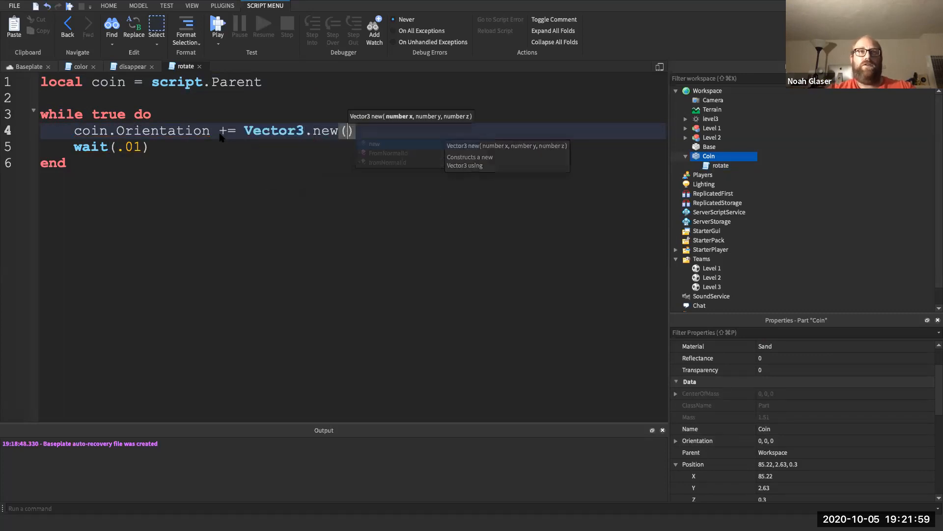
{"action": "type", "text": ","}
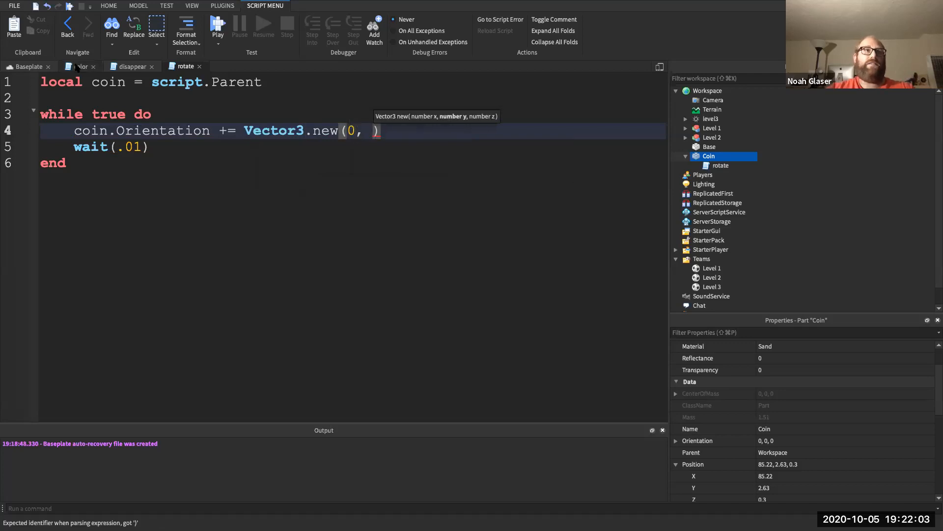
{"action": "left_click", "coordinate": [43, 67]}
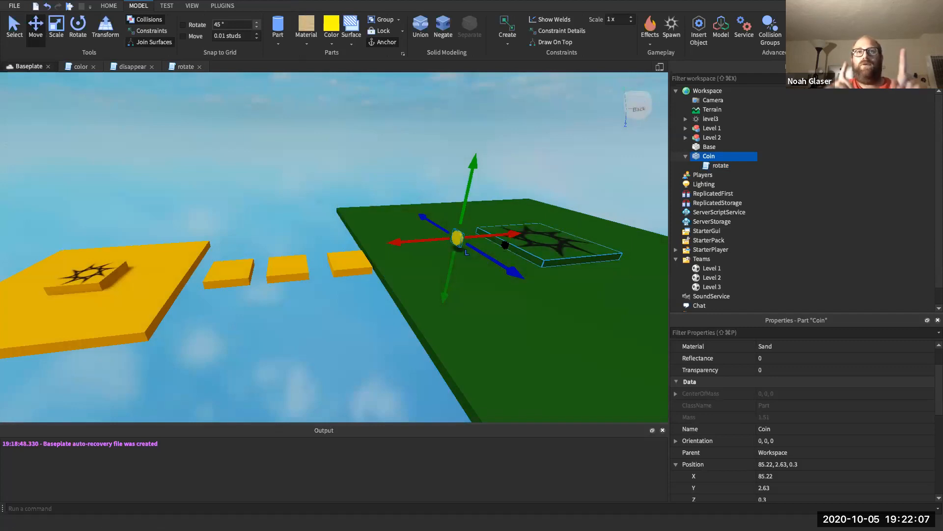
{"action": "left_click", "coordinate": [185, 66]}
{"action": "type", "text": "20)"}
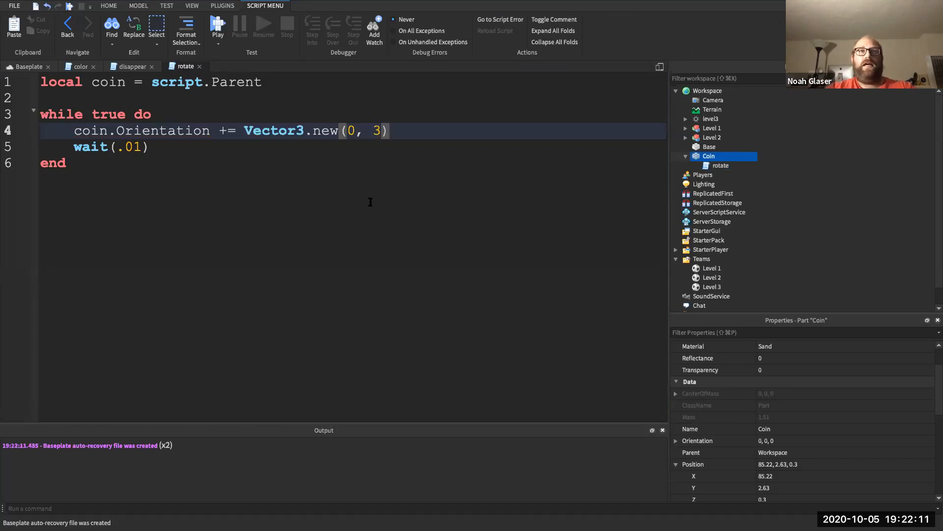
{"action": "type", "text": ", 0"}
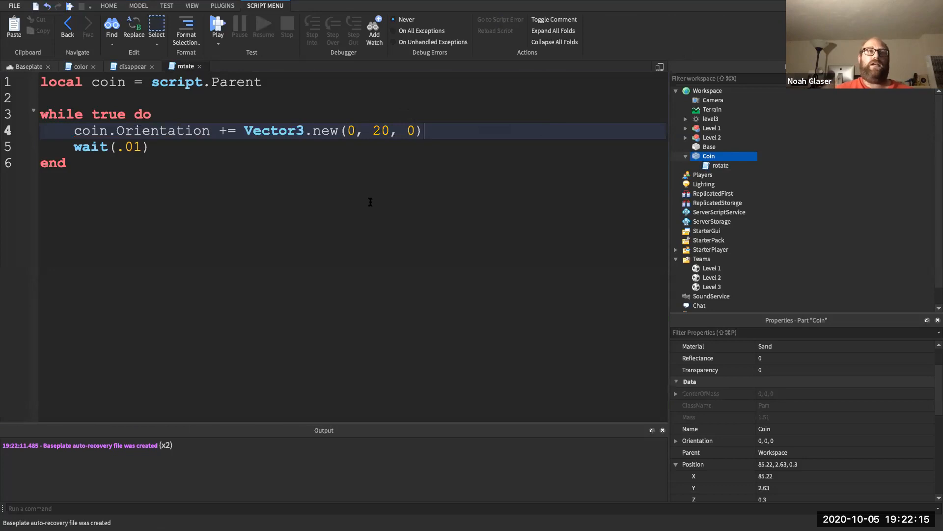
{"action": "left_click", "coordinate": [217, 27]}
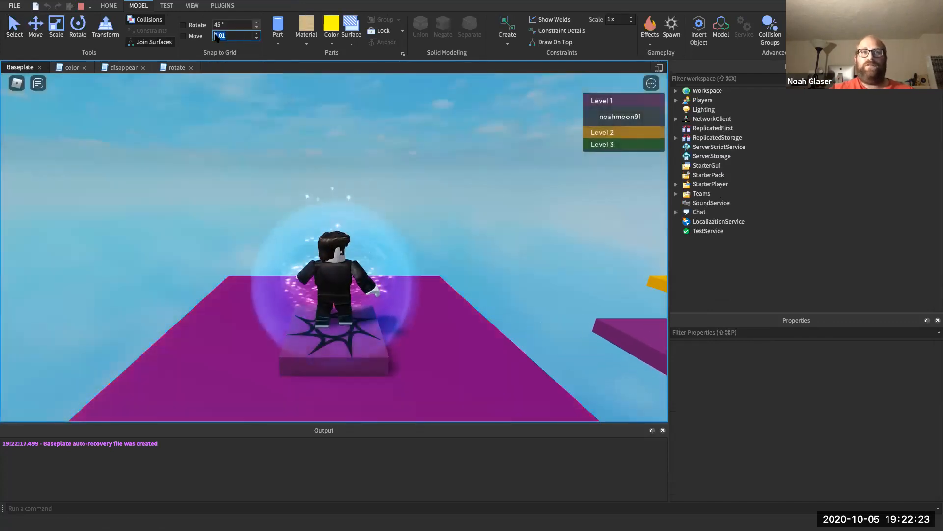
- Turn the camera and walk the avatar off the spawn pad, then stop the playtest with Shift+F5
{"action": "right_click_drag", "start_coordinate": [225, 142], "coordinate": [225, 143]}
{"action": "key", "text": "Right"}
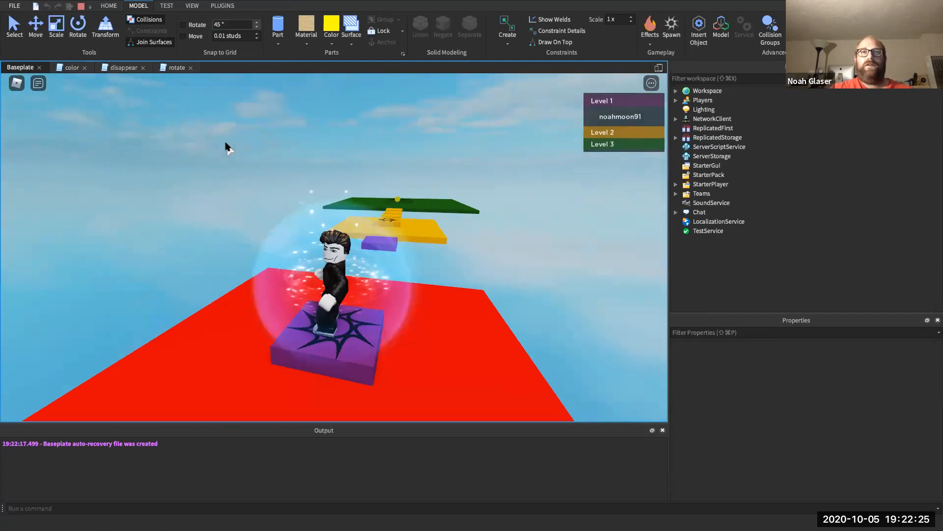
{"action": "key", "text": "Up"}
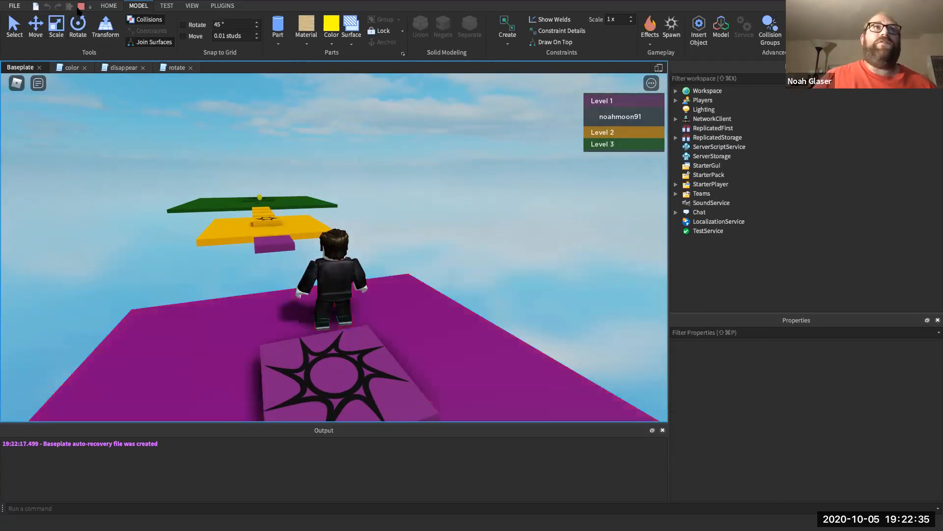
{"action": "key", "text": "shift+F5"}
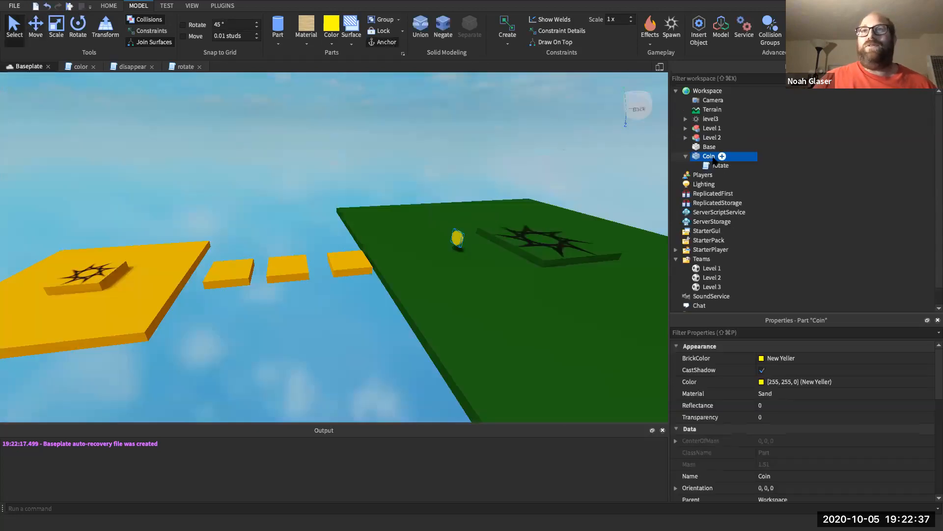
- Collapse the Coin, insert a Script into ServerScriptService, and rename it 'leaderboard'
{"action": "left_click", "coordinate": [709, 156]}
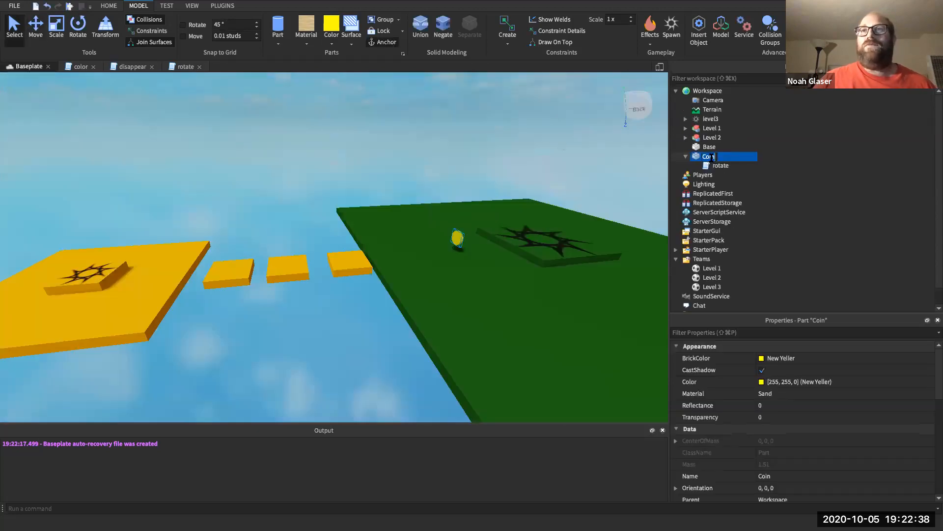
{"action": "left_click", "coordinate": [686, 157]}
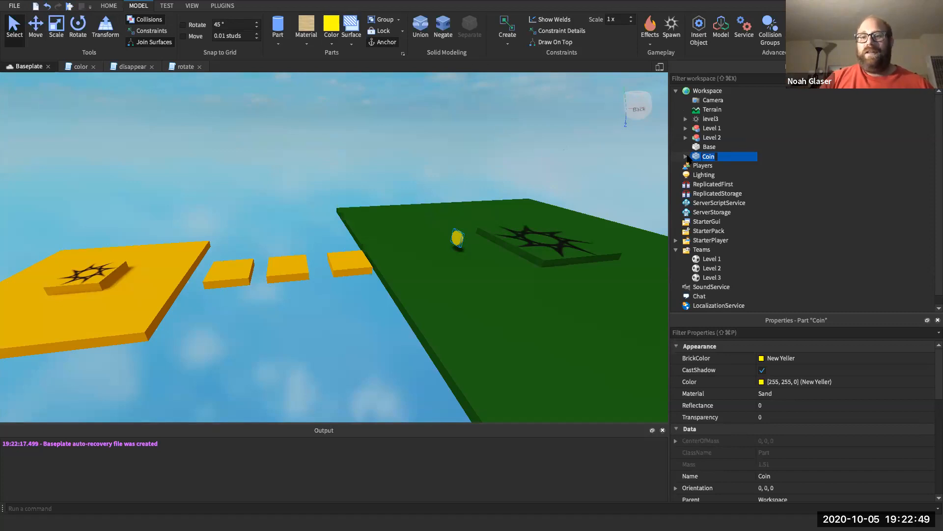
{"action": "left_click", "coordinate": [721, 205]}
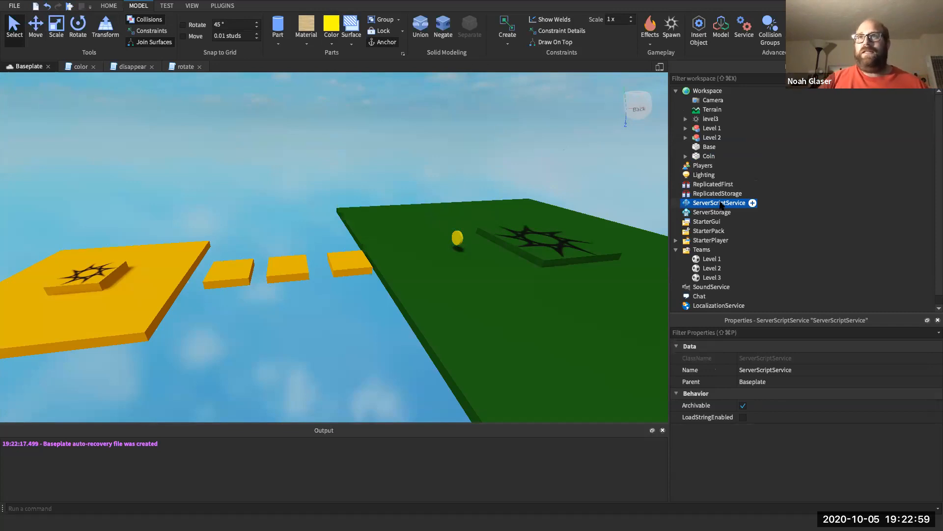
{"action": "left_click", "coordinate": [752, 203]}
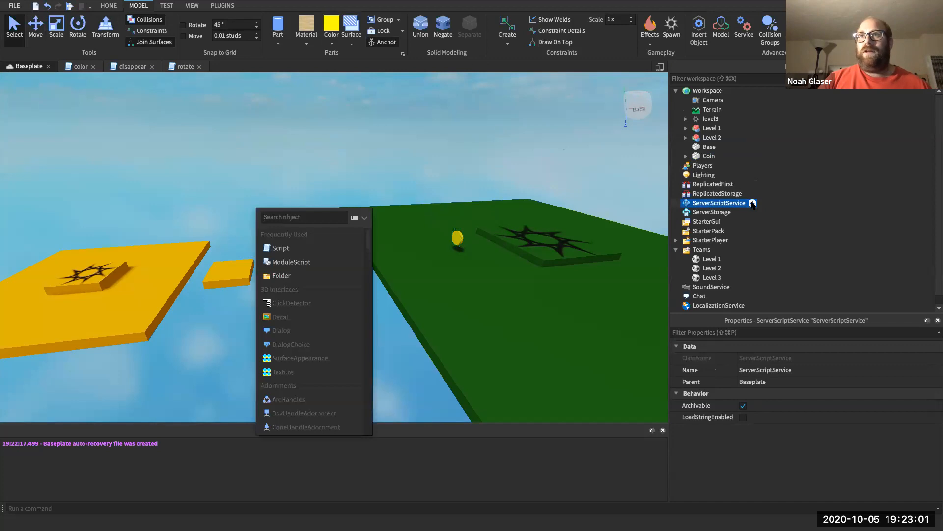
{"action": "left_click", "coordinate": [280, 248]}
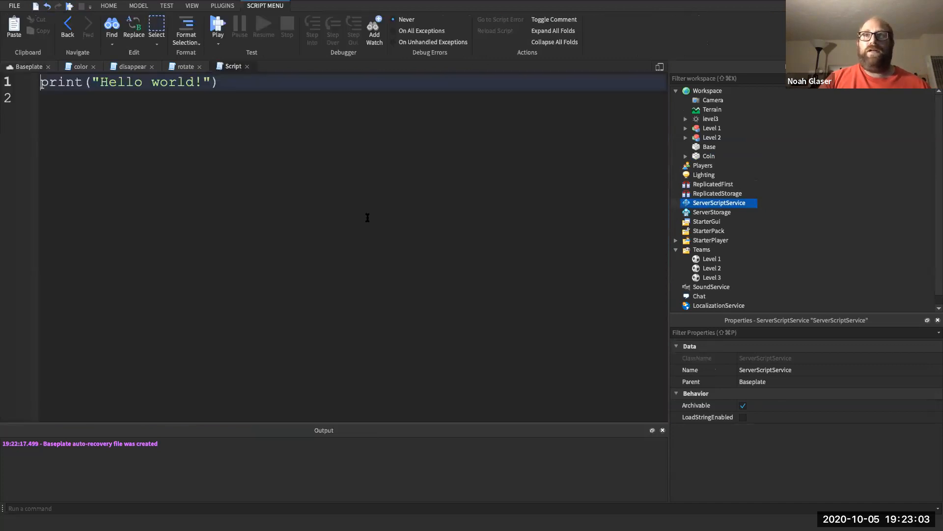
{"action": "left_click", "coordinate": [708, 212]}
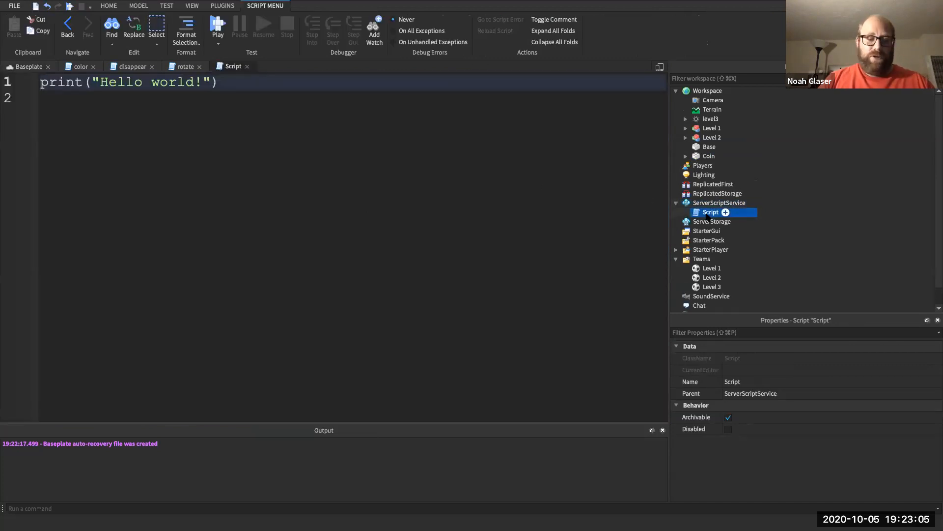
{"action": "right_click", "coordinate": [706, 214]}
{"action": "left_click", "coordinate": [734, 80]}
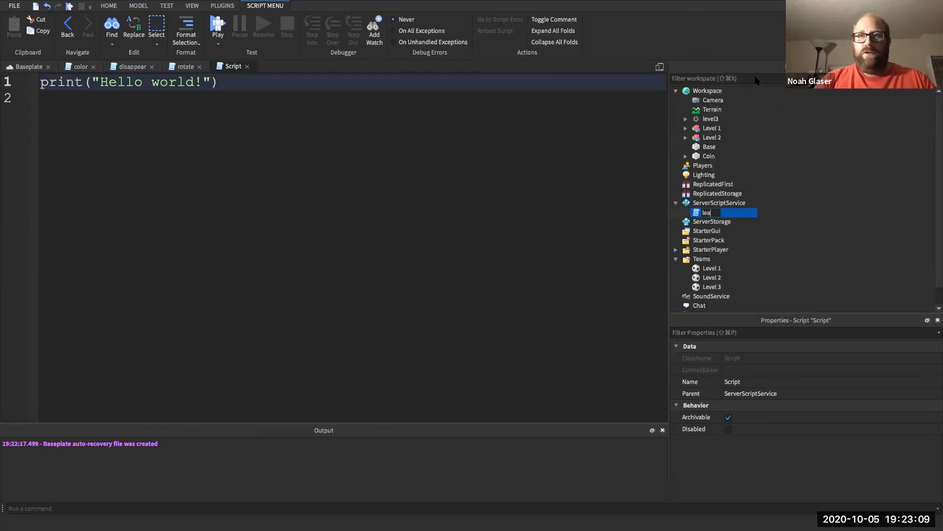
{"action": "key", "text": "Return"}
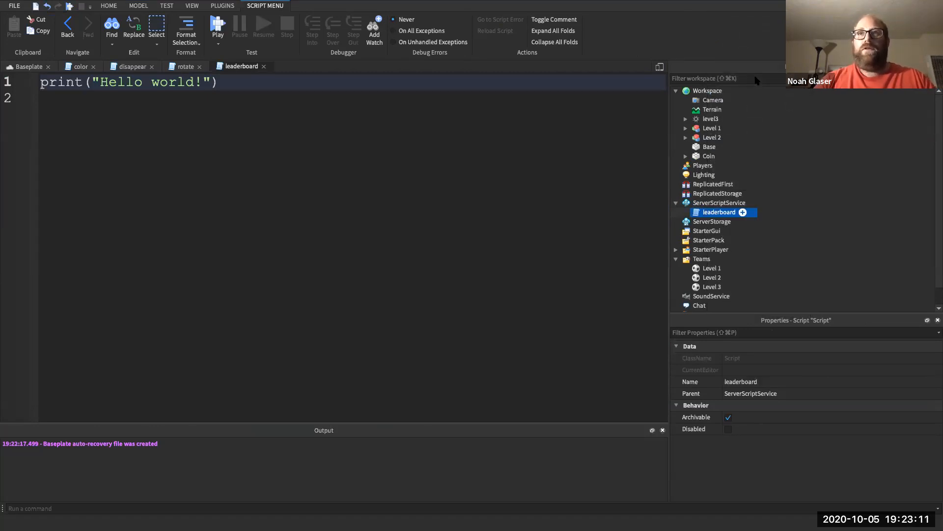
- Replace the placeholder print line with an empty function onJoinPlayer(player)
{"action": "left_click", "coordinate": [332, 90]}
{"action": "triple_click", "coordinate": [319, 80]}
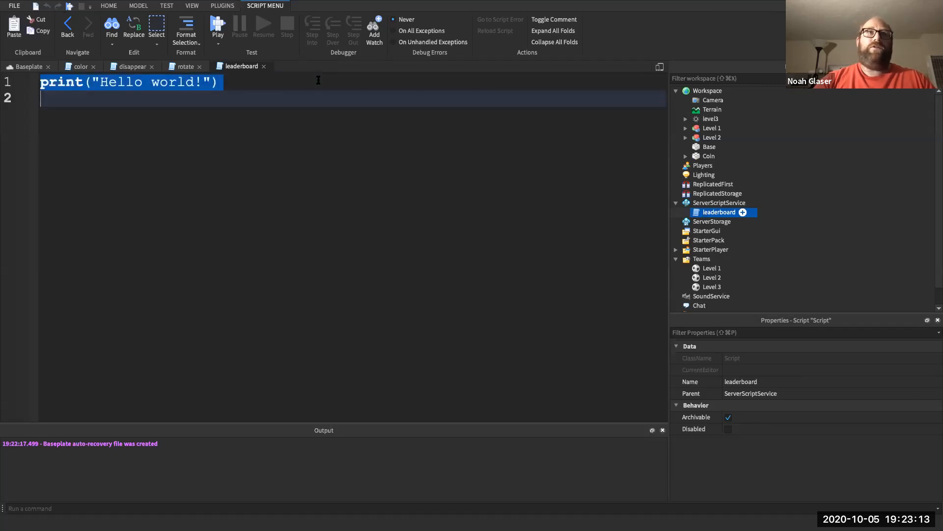
{"action": "key", "text": "BackSpace"}
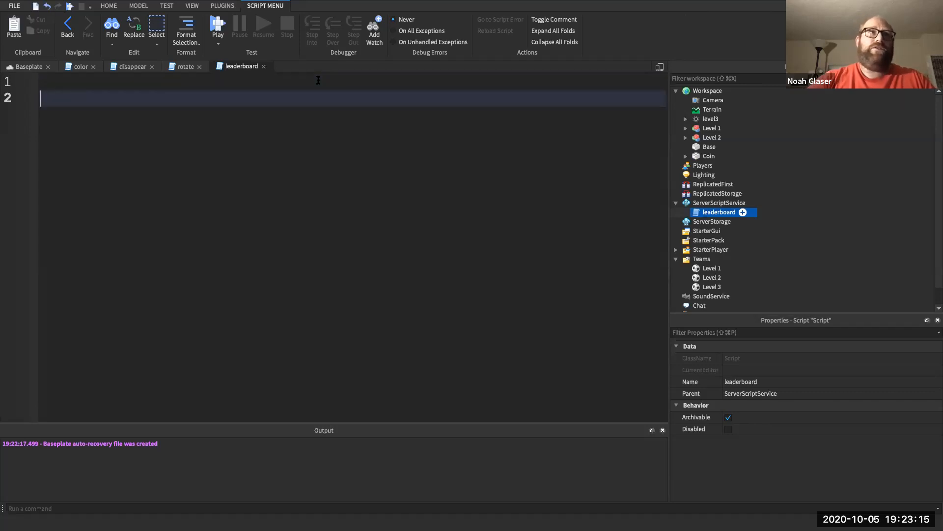
{"action": "key", "text": "BackSpace"}
{"action": "type", "text": "function "}
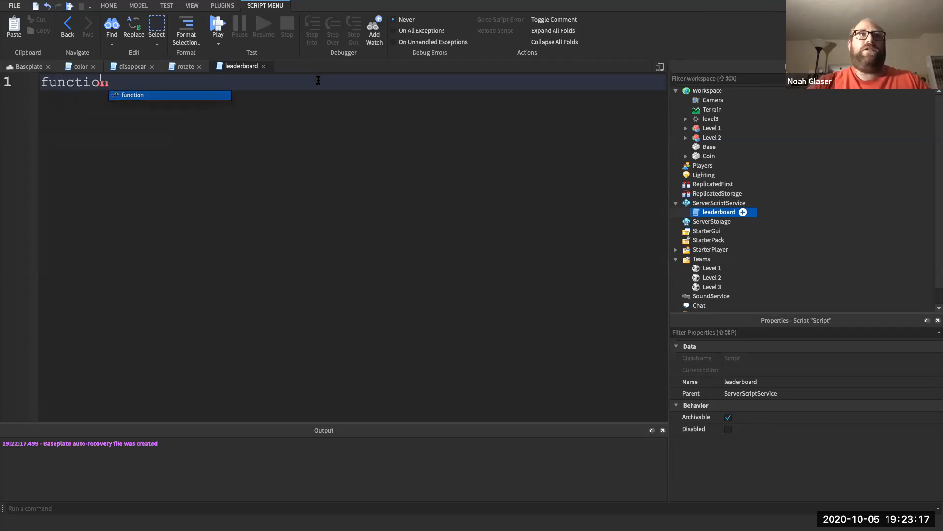
{"action": "type", "text": "onJ"}
{"action": "type", "text": "oinPlaye"}
{"action": "type", "text": "r(player"}
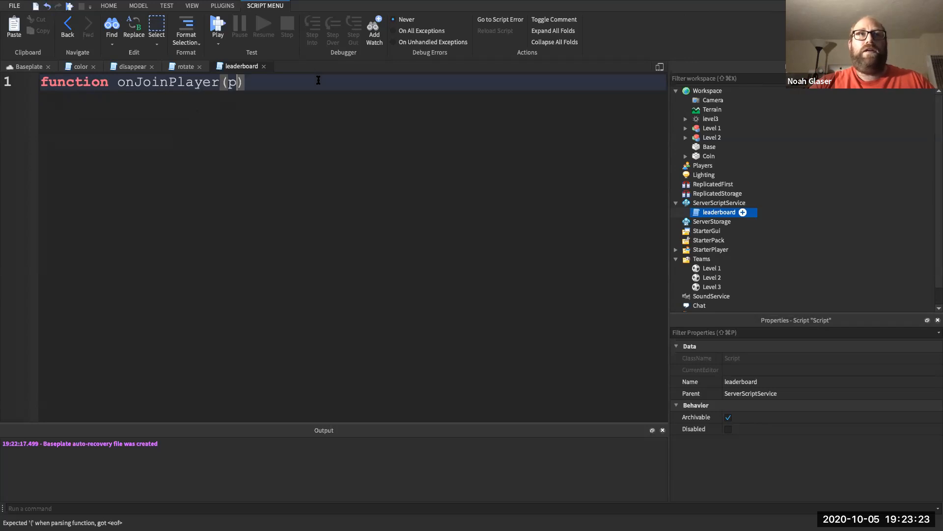
{"action": "key", "text": "Return"}
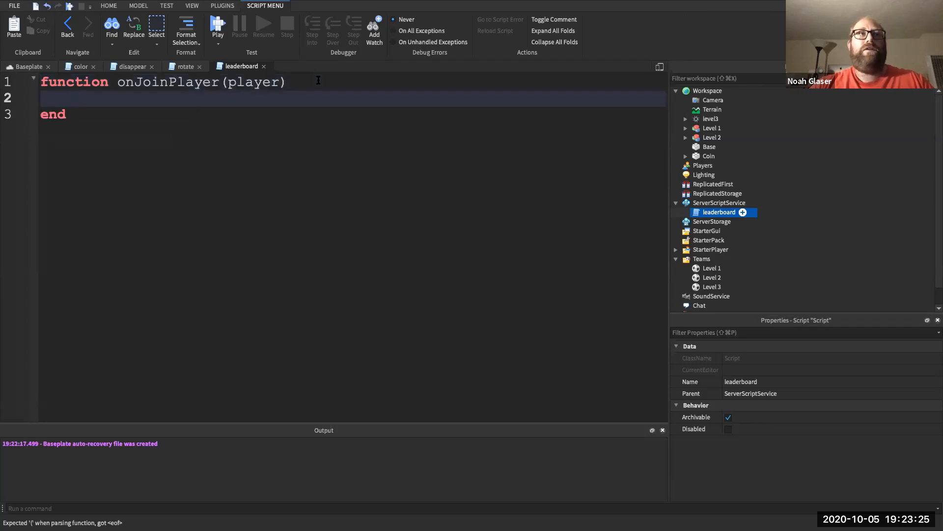
{"action": "key", "text": "Down"}
{"action": "key", "text": "Return"}
{"action": "key", "text": "Return"}
- Below the function, add game:GetService("Players").PlayerAdded:Connect(onJoinPlayer)
{"action": "type", "text": "game:"}
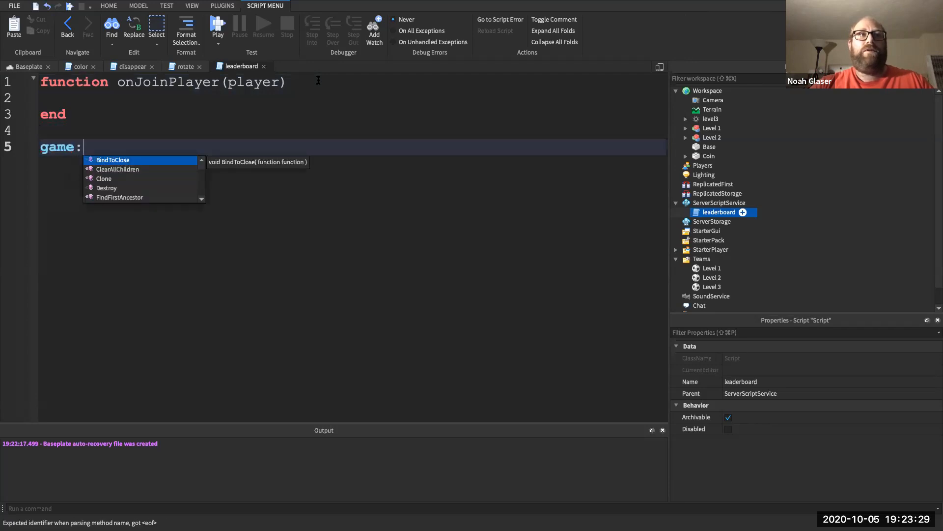
{"action": "key", "text": "BackSpace"}
{"action": "type", "text": "."}
{"action": "key", "text": "BackSpace"}
{"action": "type", "text": ":"}
{"action": "type", "text": "GetService(\"Pl"}
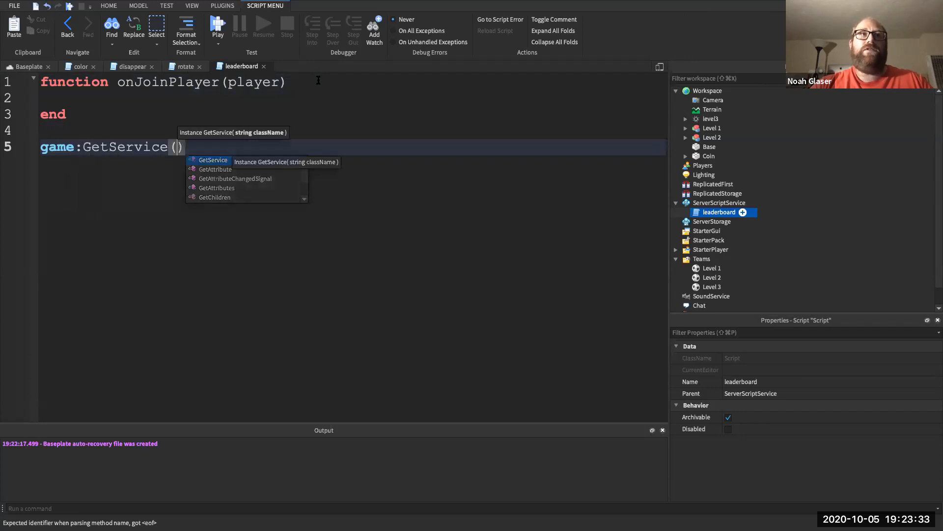
{"action": "type", "text": "ayers\").Player"}
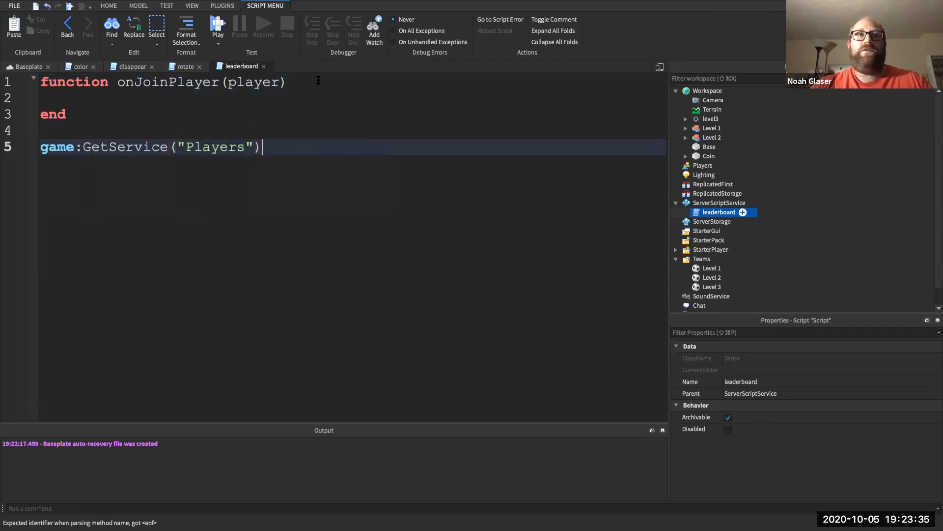
{"action": "type", "text": "Add"}
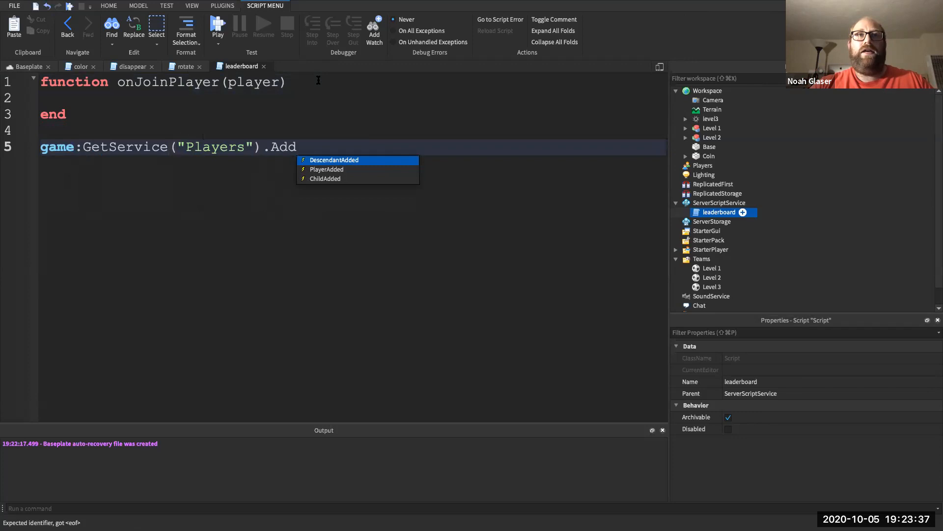
{"action": "key", "text": "Tab"}
{"action": "type", "text": ":"}
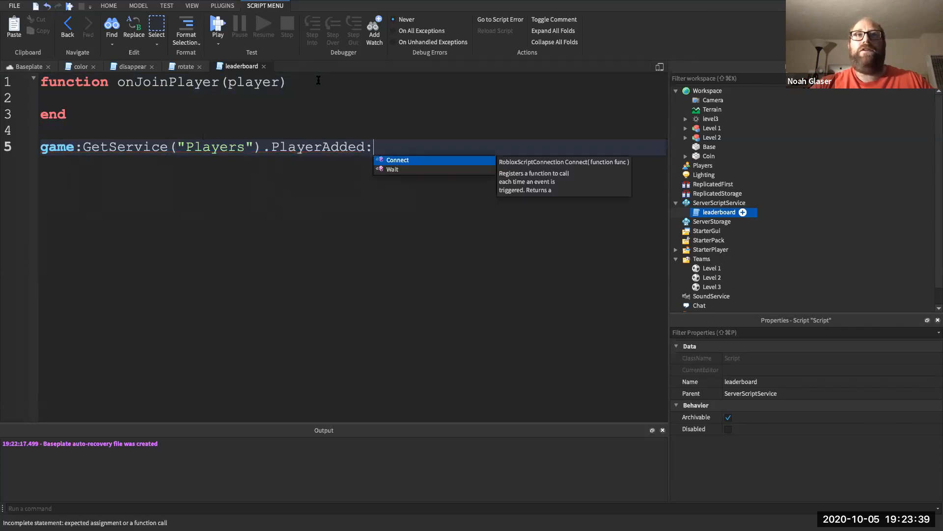
{"action": "type", "text": "Connect()onnect(a"}
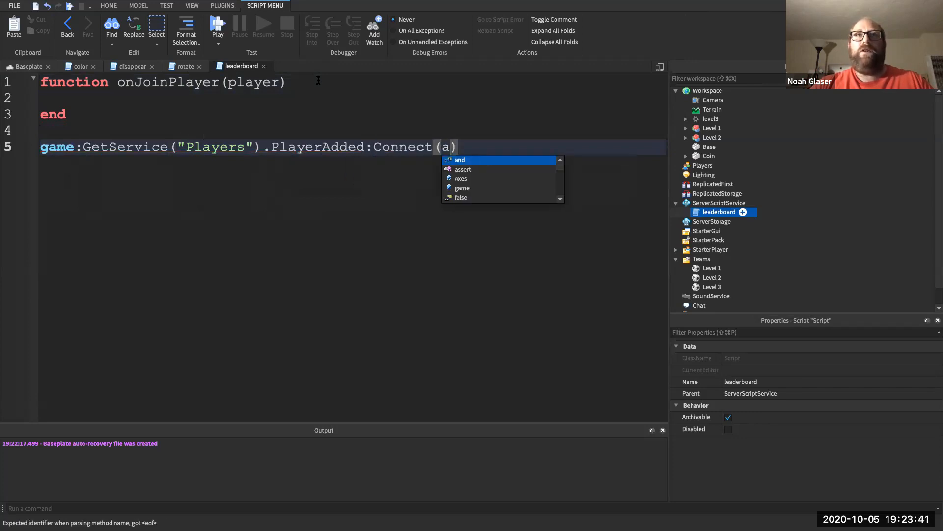
{"action": "key", "text": "Tab"}
{"action": "key", "text": "BackSpace"}
{"action": "key", "text": "BackSpace"}
{"action": "key", "text": "BackSpace"}
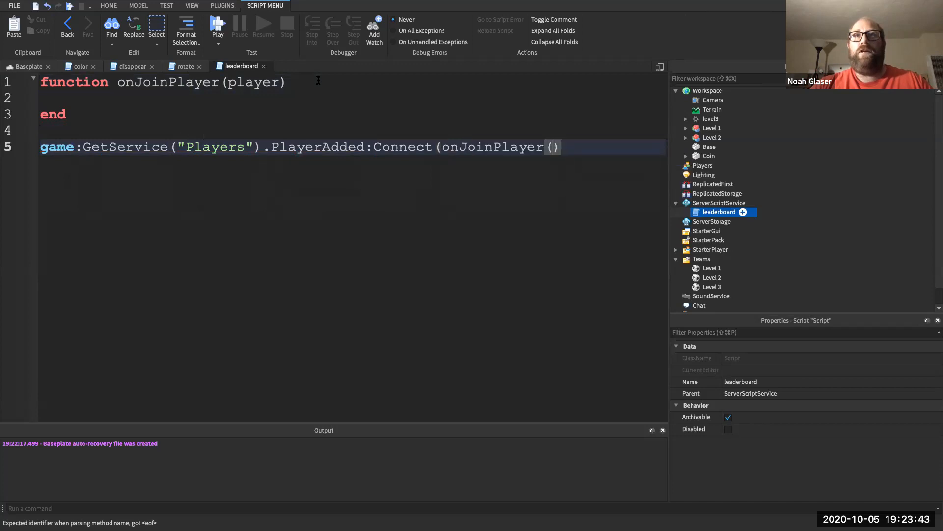
{"action": "type", "text": ")"}
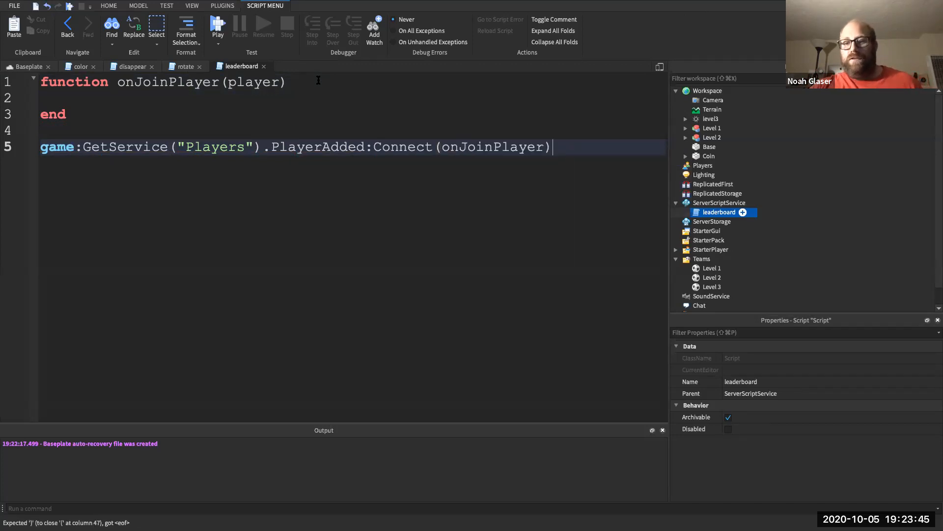
{"action": "double_click", "coordinate": [466, 146]}
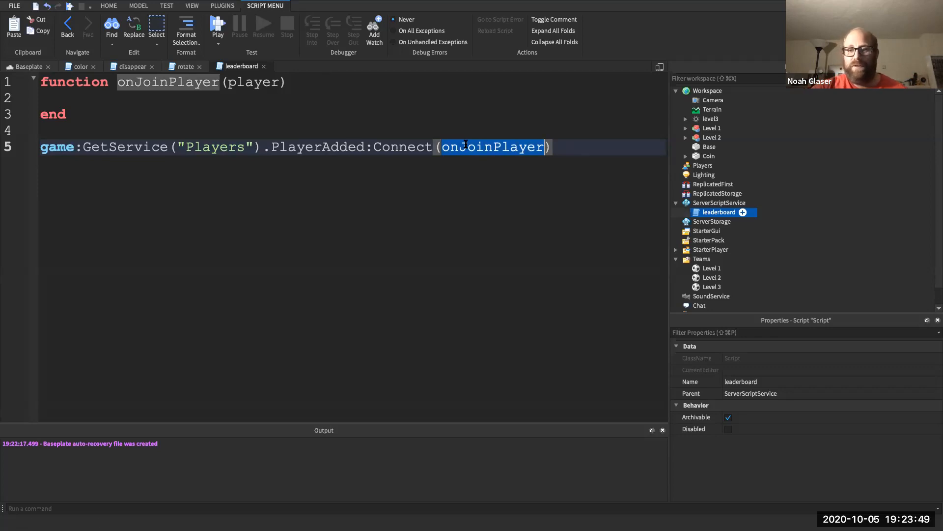
{"action": "left_click", "coordinate": [268, 95]}
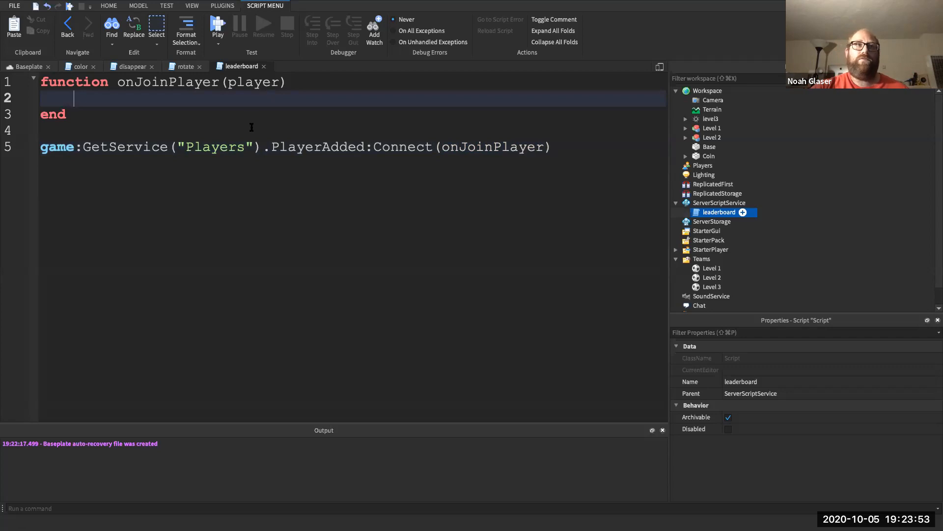
- Inside onJoinPlayer, create a Folder with Instance.new, name it "leaderstats", and set its Parent to player
{"action": "type", "text": "local "}
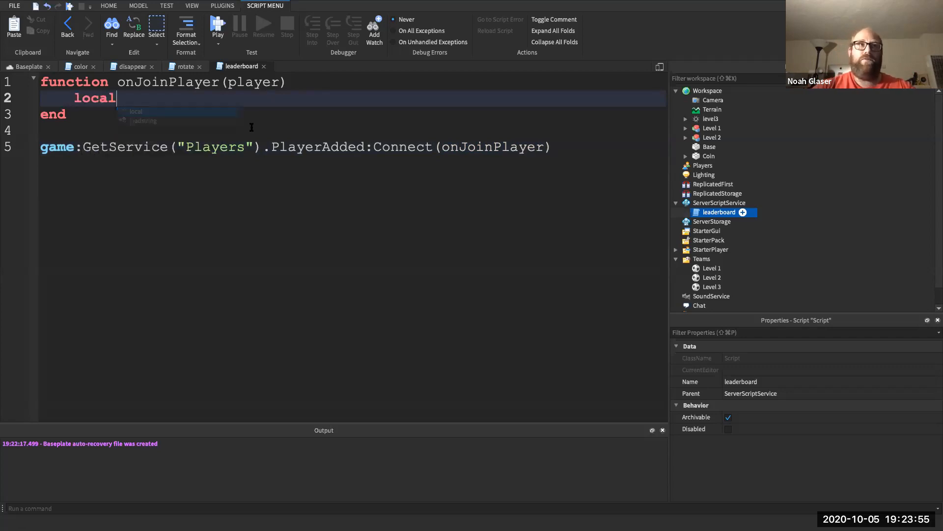
{"action": "type", "text": "leaderboard = Insta"}
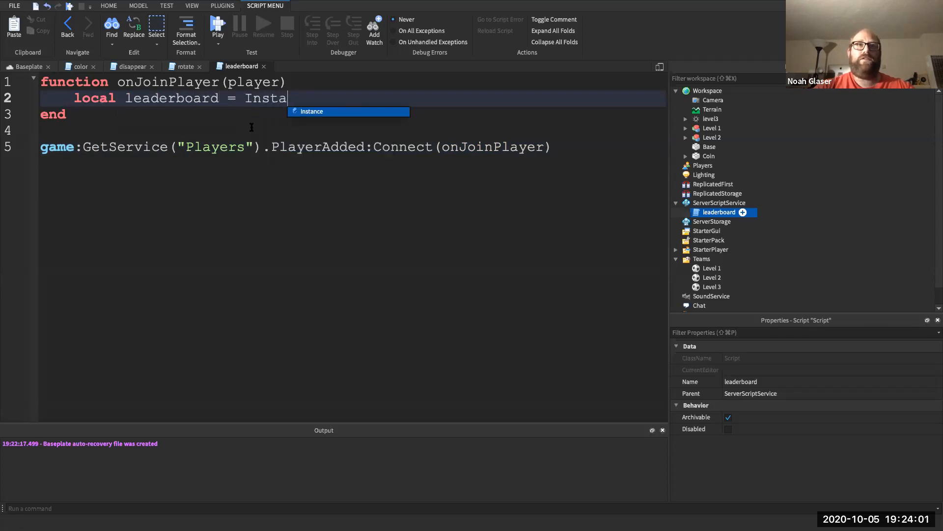
{"action": "type", "text": "nce.new(\""}
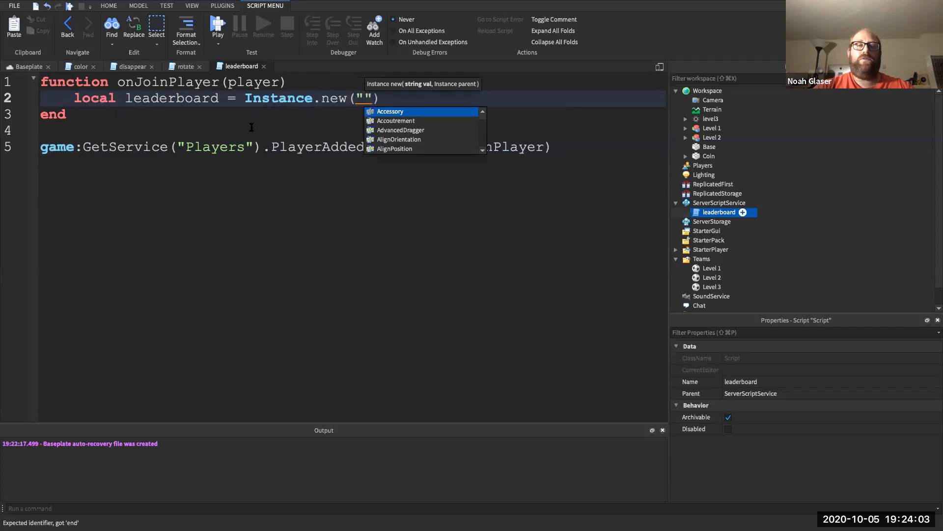
{"action": "type", "text": "Folder"}
{"action": "key", "text": "End"}
{"action": "key", "text": "Return"}
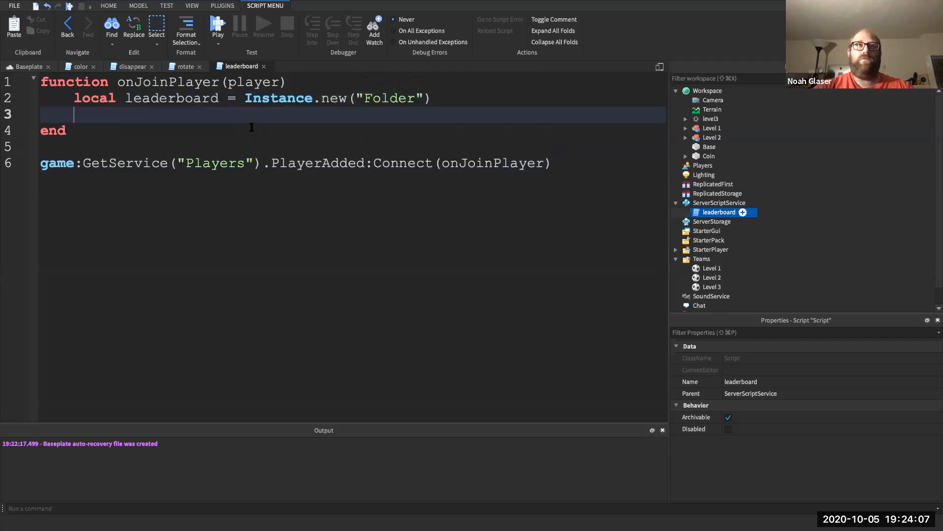
{"action": "type", "text": "lead"}
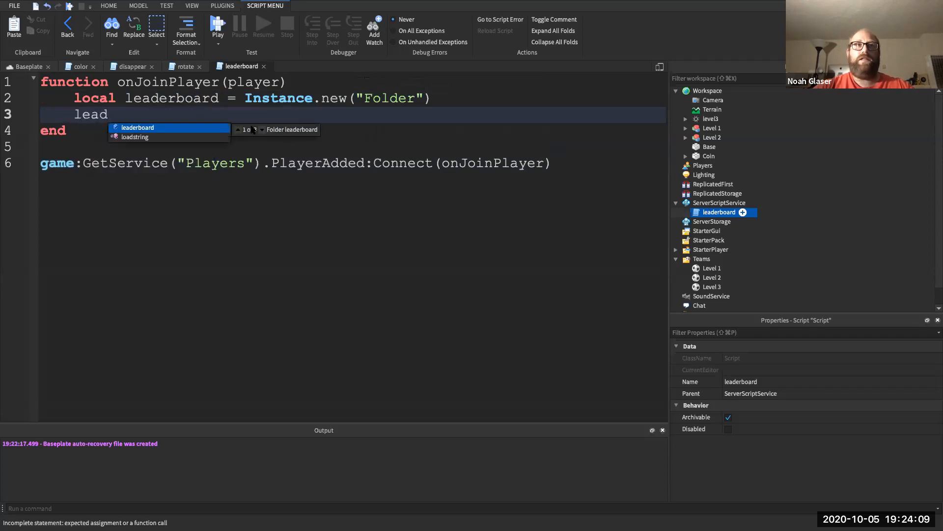
{"action": "type", "text": "erboard.N"}
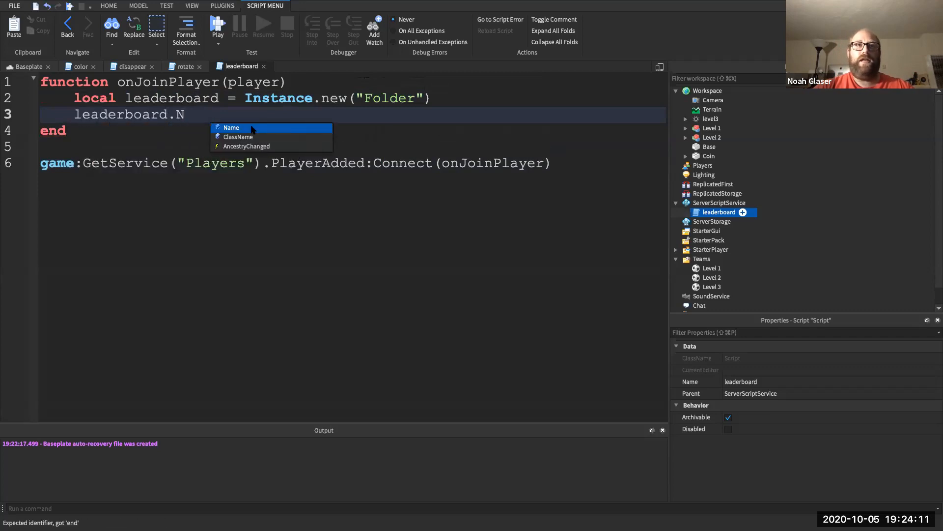
{"action": "type", "text": "ame = \"leaderstats"}
{"action": "key", "text": "Right"}
{"action": "key", "text": "Return"}
{"action": "type", "text": "lead"}
{"action": "key", "text": "BackSpace"}
{"action": "type", "text": "der"}
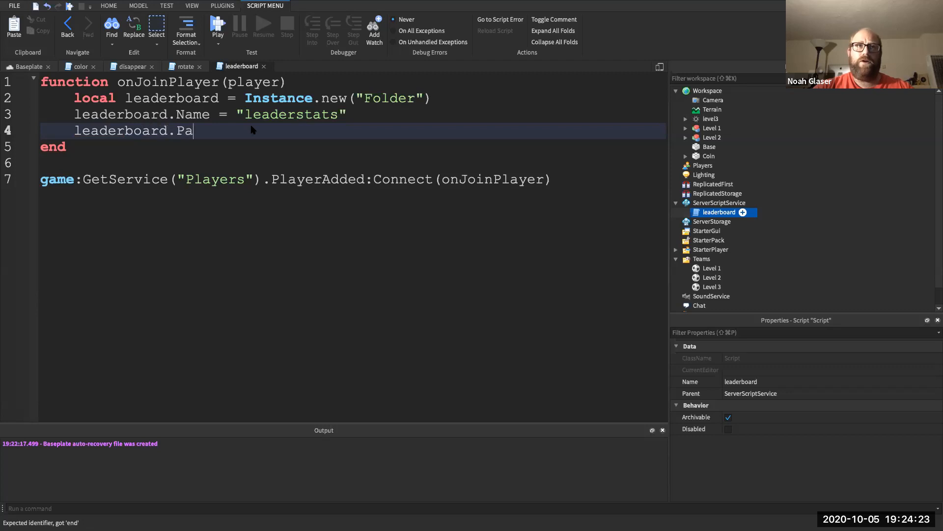
{"action": "type", "text": "= pla"}
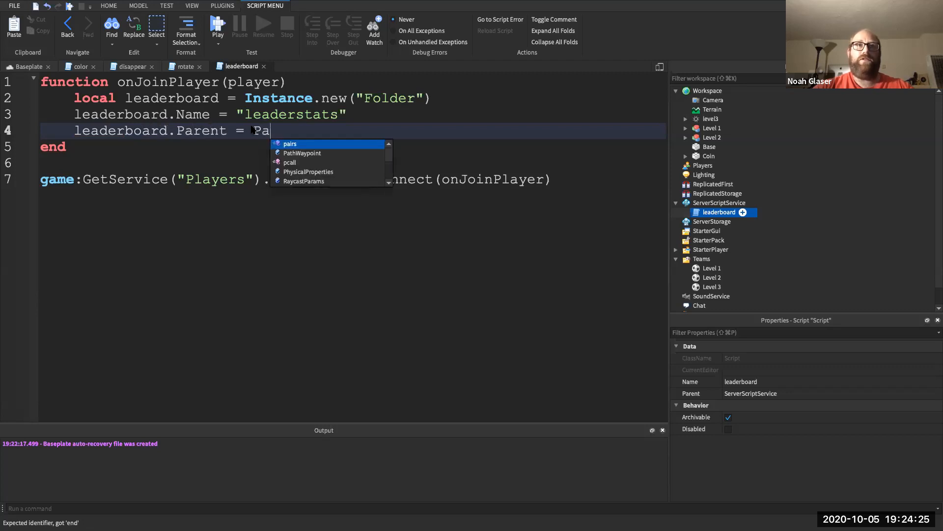
{"action": "key", "text": "Tab"}
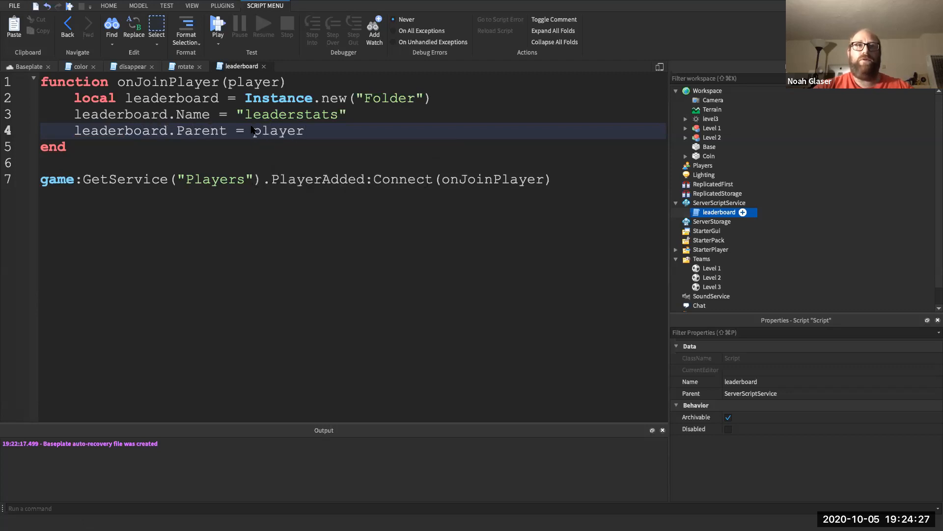
{"action": "key", "text": "Return"}
{"action": "key", "text": "Return"}
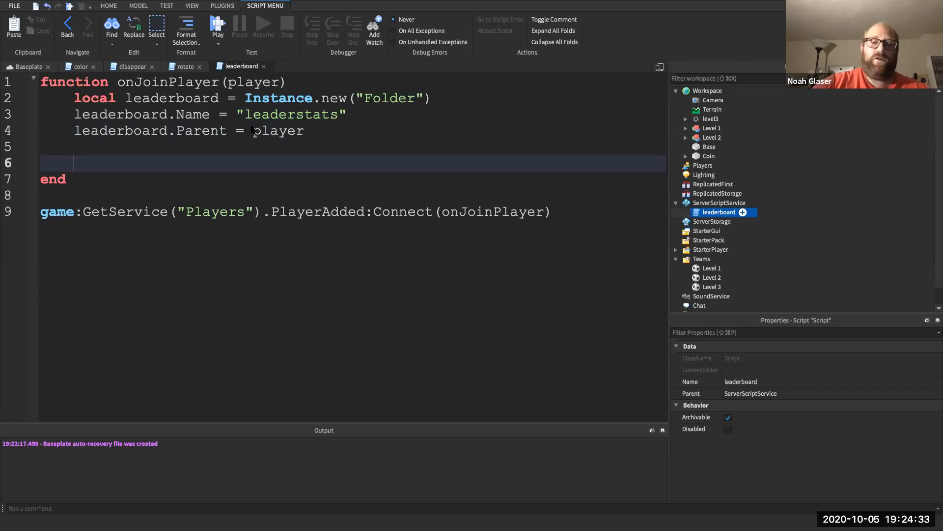
- Add local coins = Instance.new("IntValue") and name it "Coins"
{"action": "type", "text": "lo"}
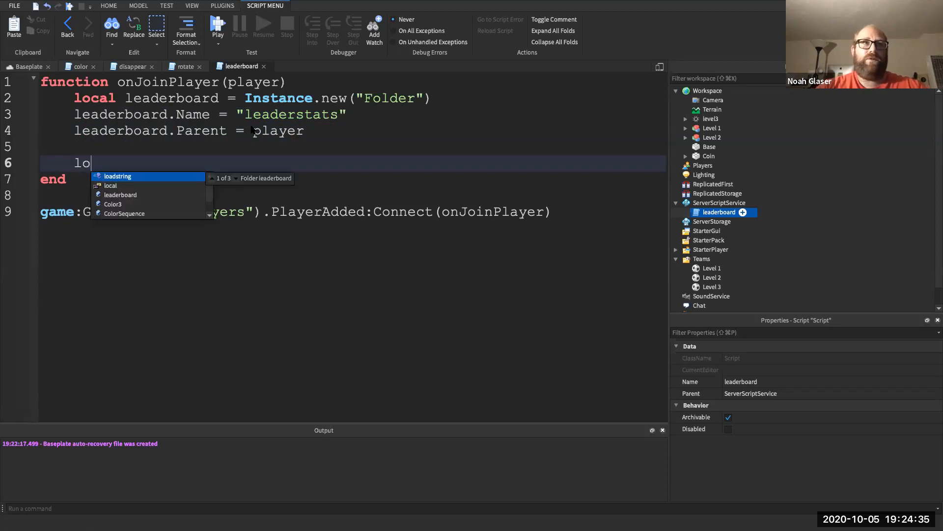
{"action": "type", "text": "cal coins = "}
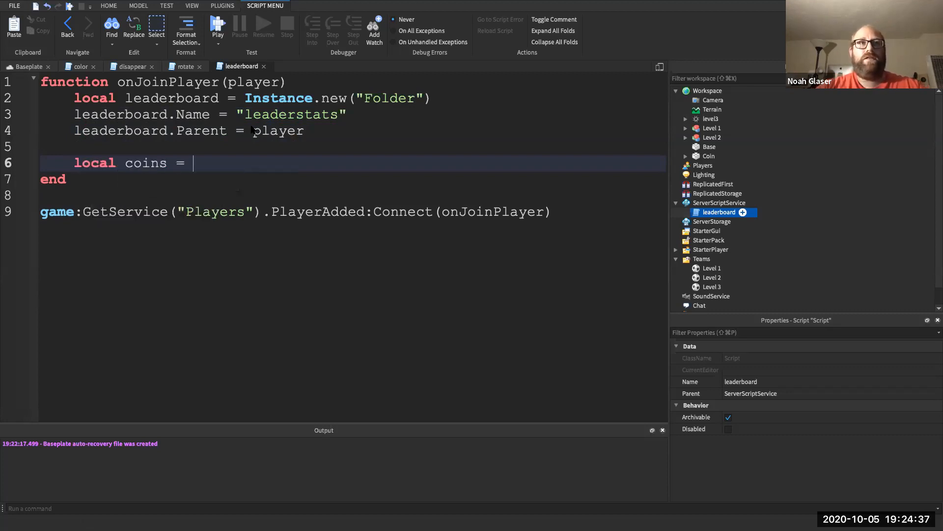
{"action": "type", "text": "Instance."}
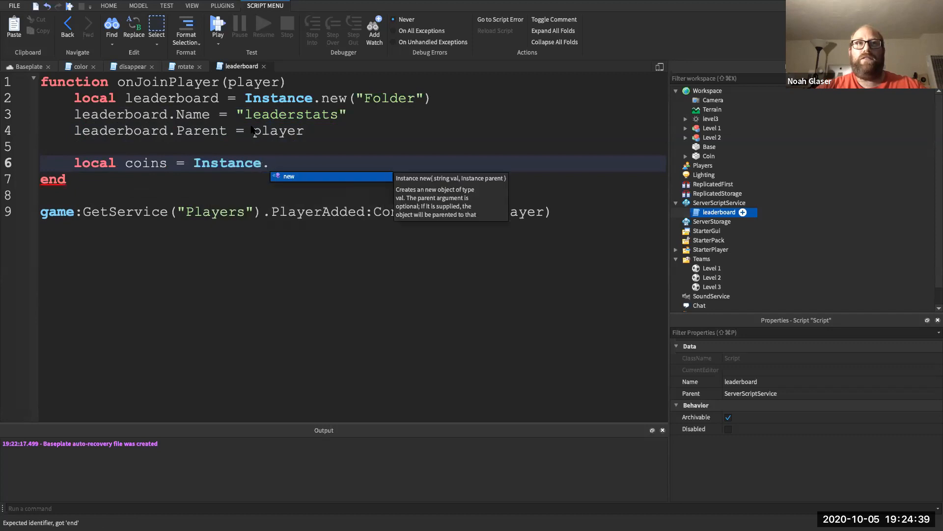
{"action": "type", "text": "new(\"IntV"}
{"action": "key", "text": "Tab"}
{"action": "key", "text": "Right"}
{"action": "key", "text": "Right"}
{"action": "key", "text": "Return"}
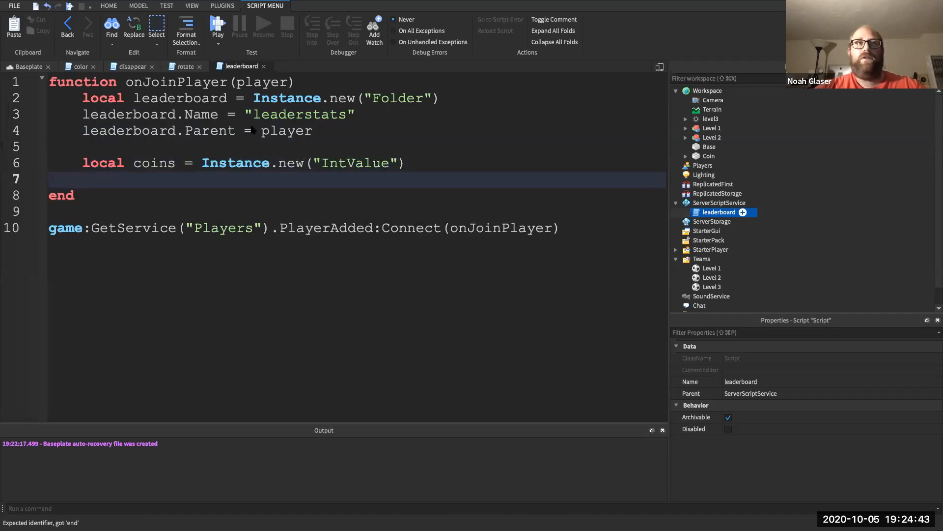
{"action": "type", "text": "coins.V"}
{"action": "key", "text": "BackSpace"}
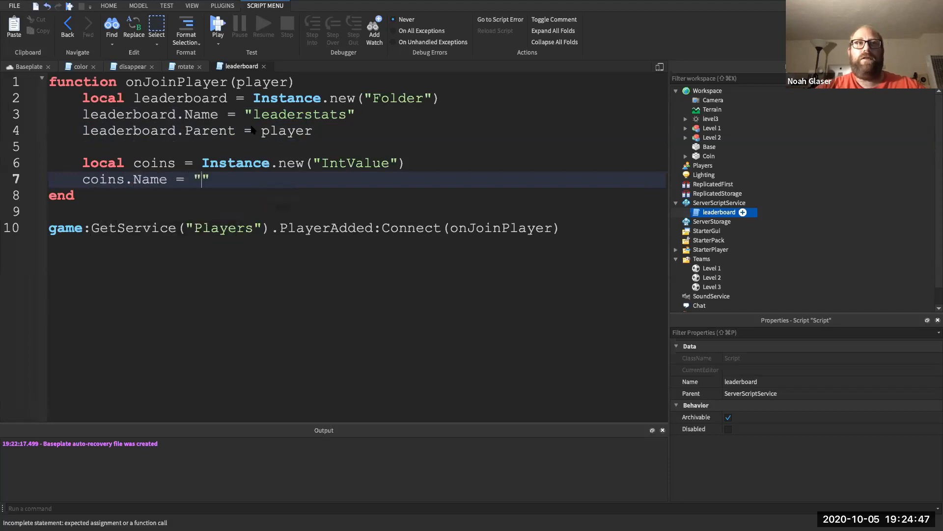
{"action": "type", "text": "Name = \"Coins"}
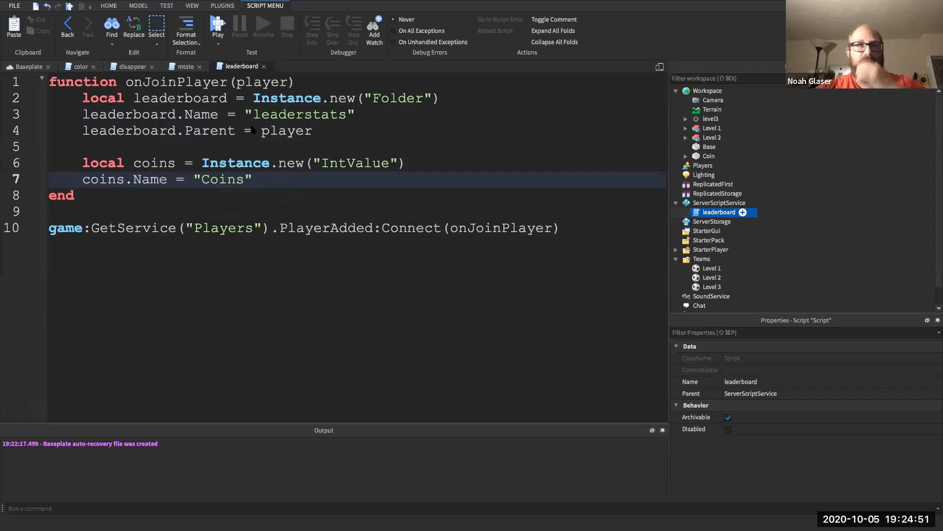
- Set coins.Value to 0 and coins.Parent = leaderboard
{"action": "double_click", "coordinate": [221, 168]}
{"action": "double_click", "coordinate": [218, 176]}
{"action": "left_click", "coordinate": [266, 179]}
{"action": "key", "text": "Return"}
{"action": "type", "text": "coins.Value = 0"}
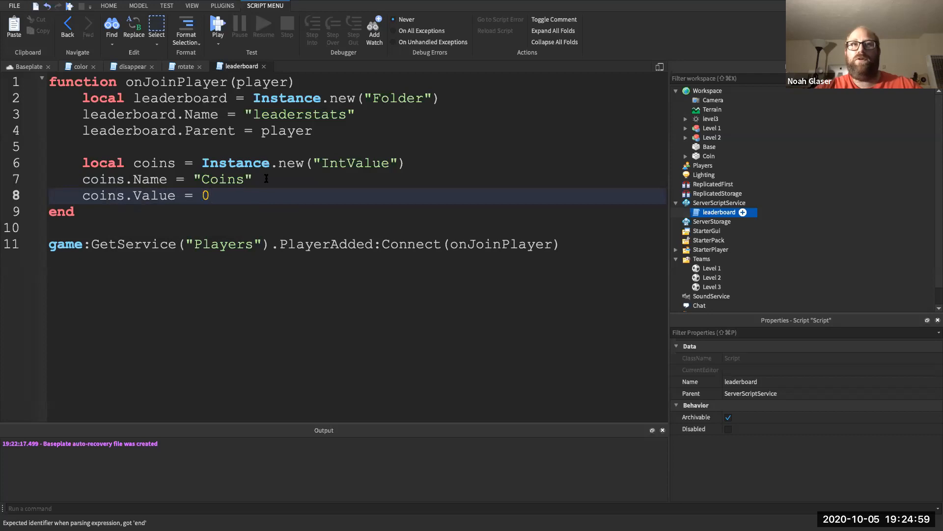
{"action": "key", "text": "Return"}
{"action": "type", "text": "coin"}
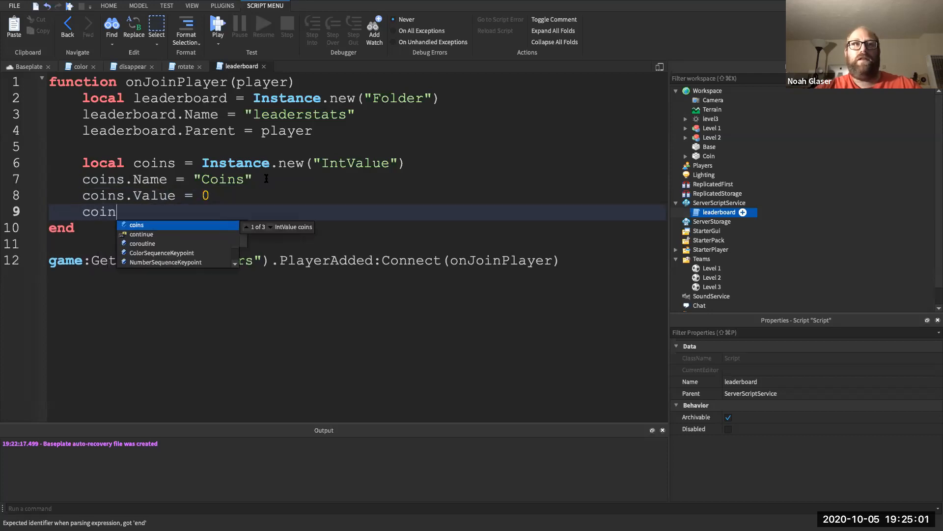
{"action": "type", "text": "s.Paren"}
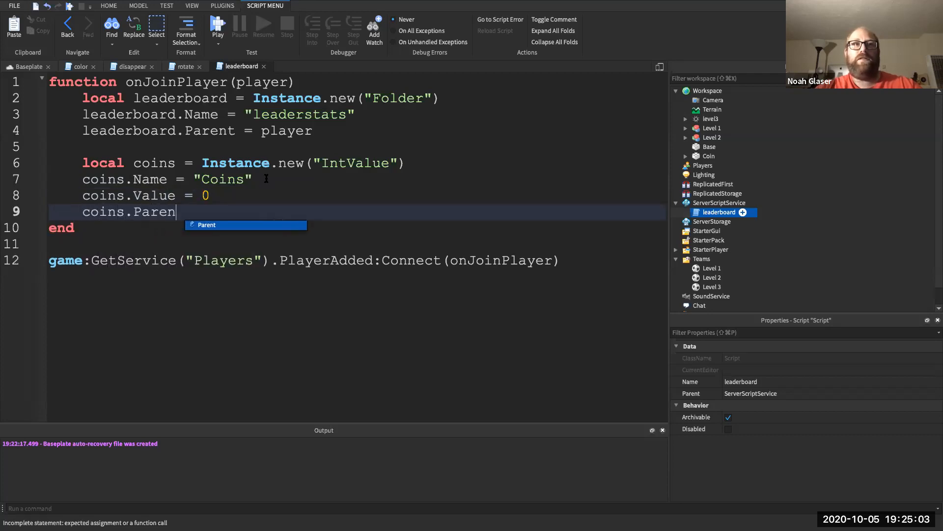
{"action": "type", "text": "t = leaderboard"}
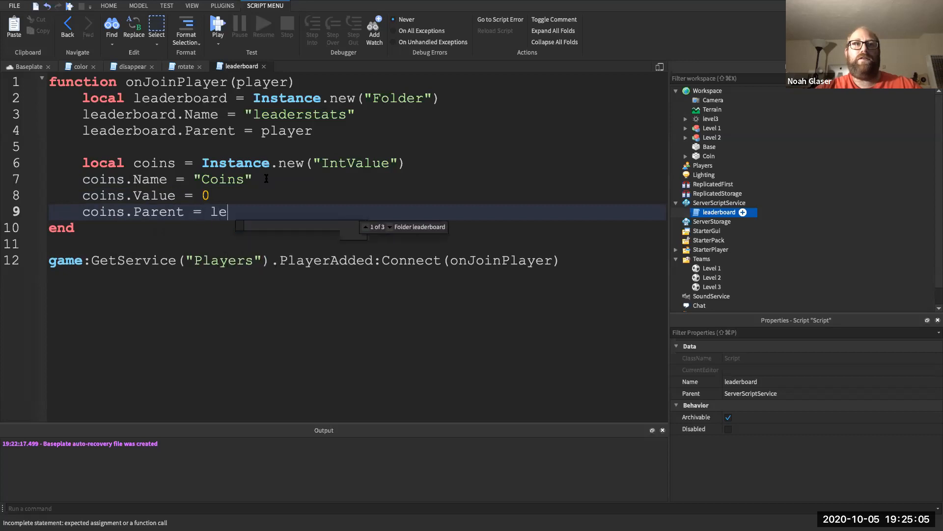
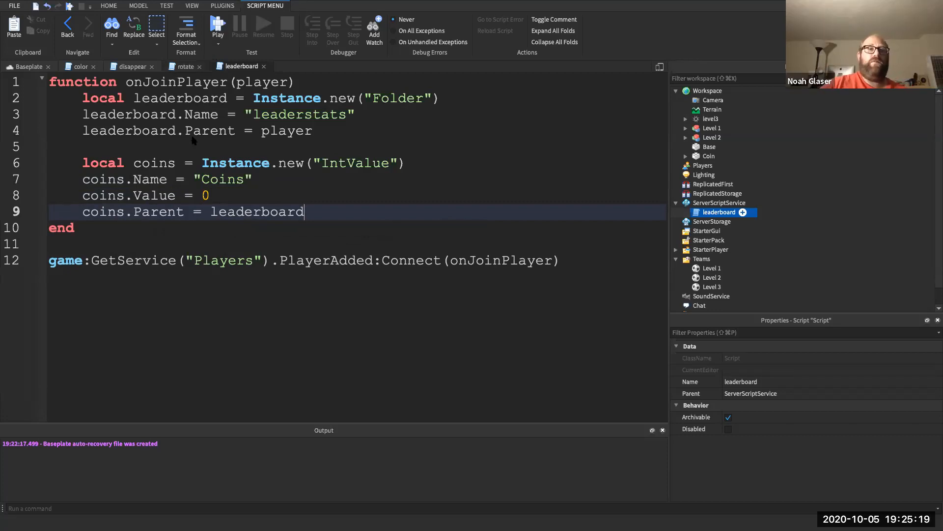
- Play-test to confirm the leaderboard lists Level 1–3 teams with Coins at 0, then stop
{"action": "left_click", "coordinate": [217, 23]}
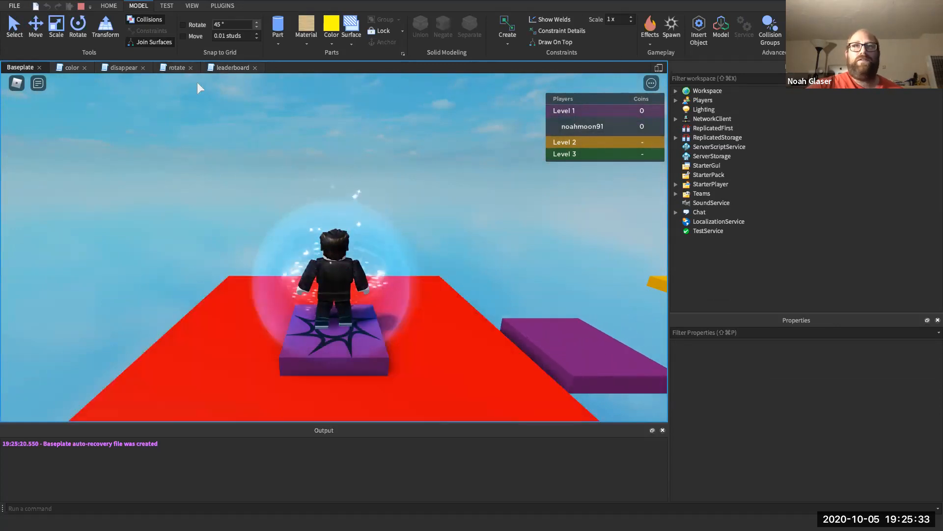
{"action": "left_click", "coordinate": [82, 6]}
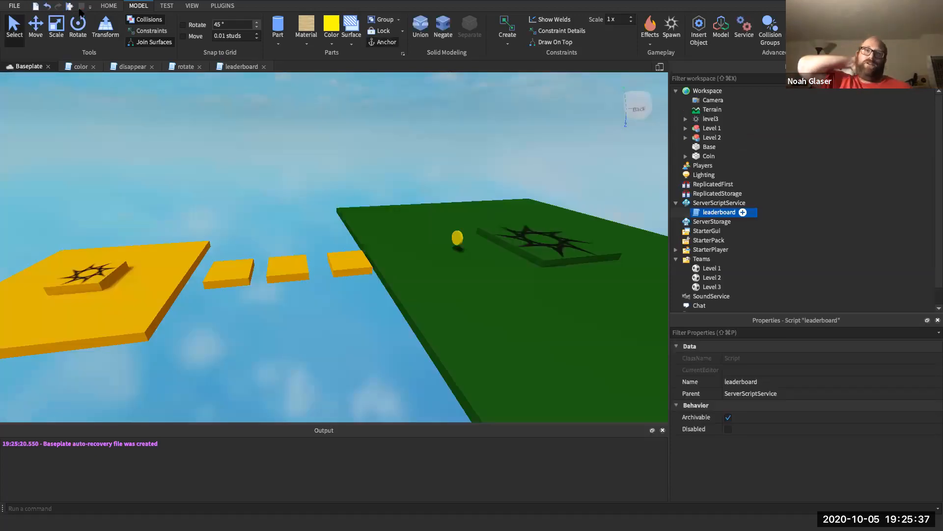
- Expand and select the Coin part, dismissing the Insert Object list without adding anything
{"action": "left_click", "coordinate": [686, 156]}
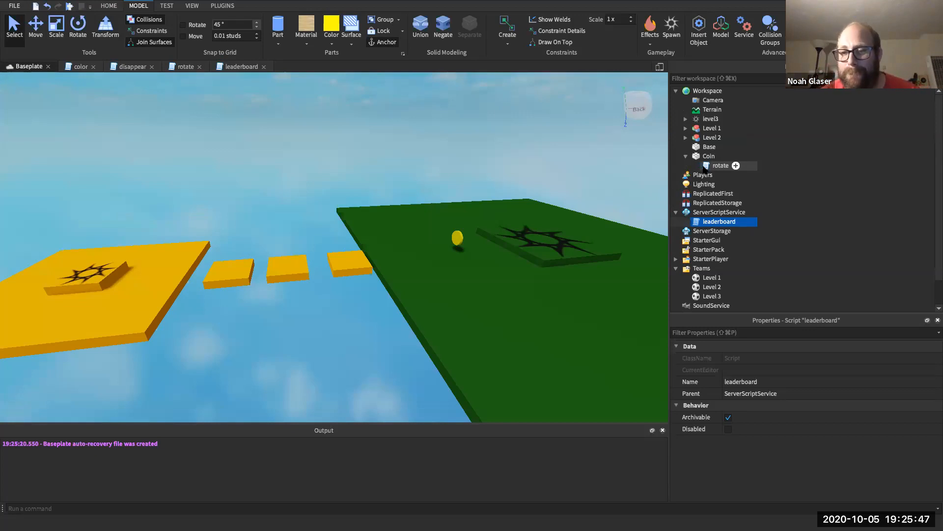
{"action": "left_click", "coordinate": [709, 156]}
{"action": "left_click", "coordinate": [721, 156]}
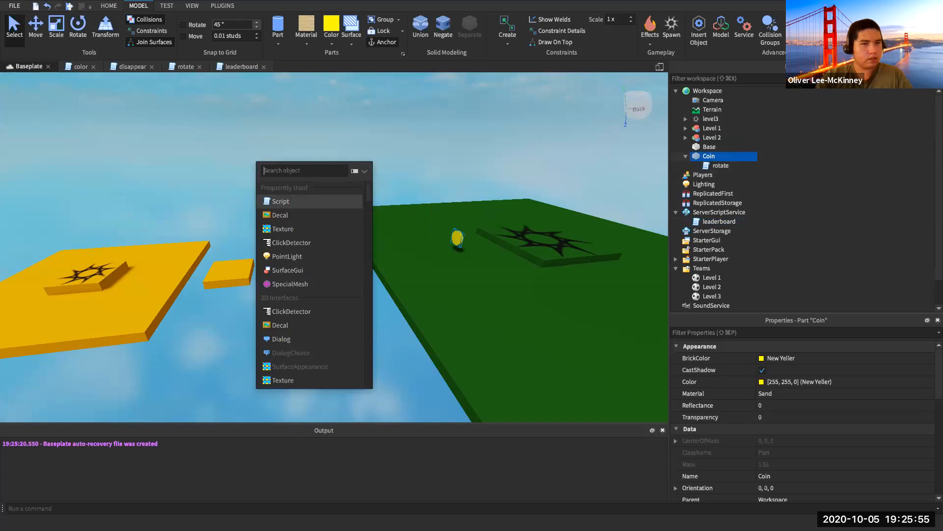
{"action": "key", "text": "Escape"}
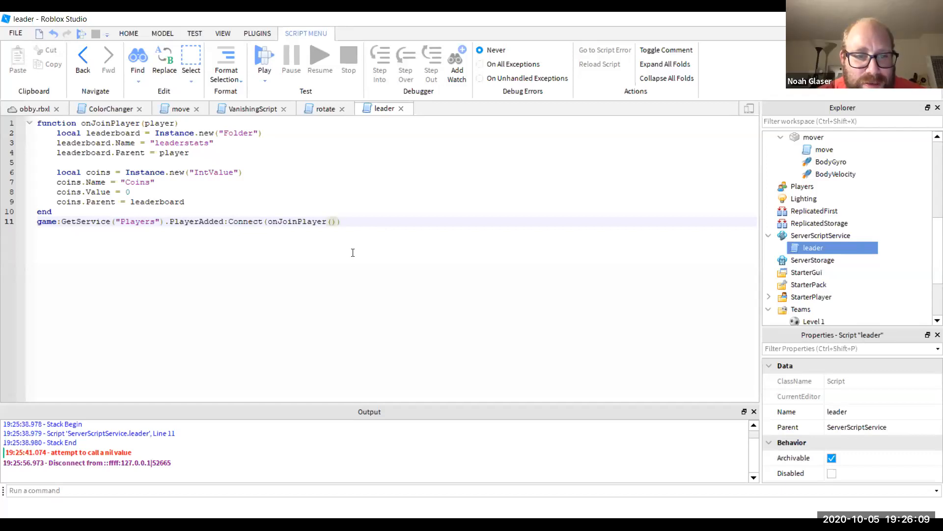
- Start a play-test of the obby and run from the red start onto the green platform
{"action": "left_click", "coordinate": [35, 108]}
{"action": "left_click", "coordinate": [19, 57]}
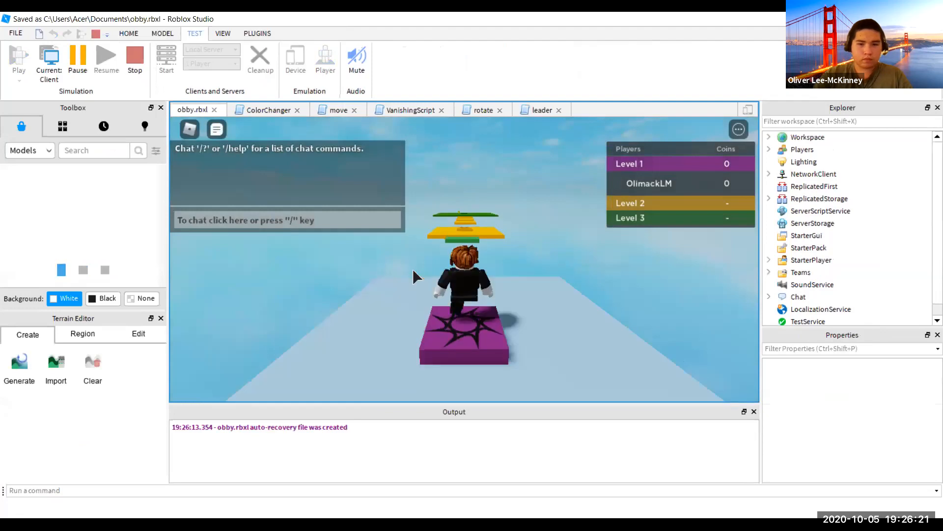
{"action": "key", "text": "w"}
{"action": "key", "text": "Left"}
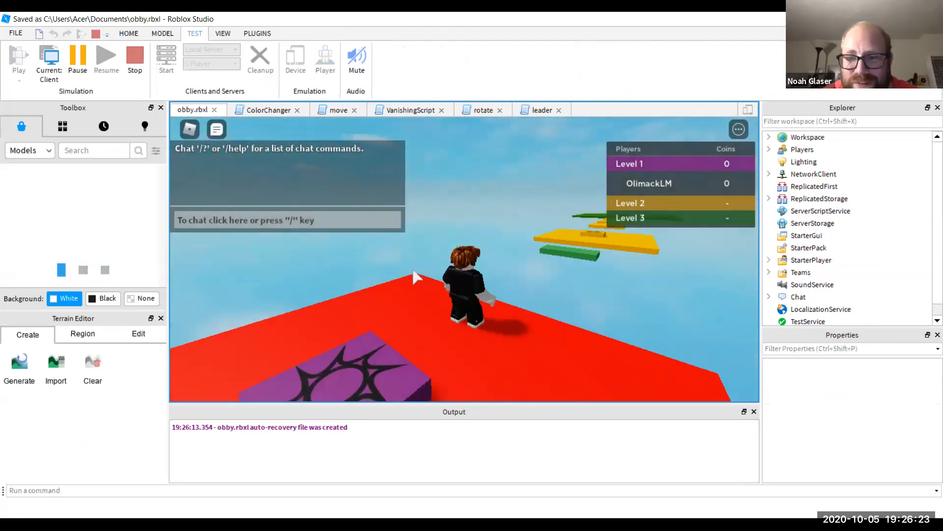
{"action": "key", "text": "Right"}
{"action": "key", "text": "Left"}
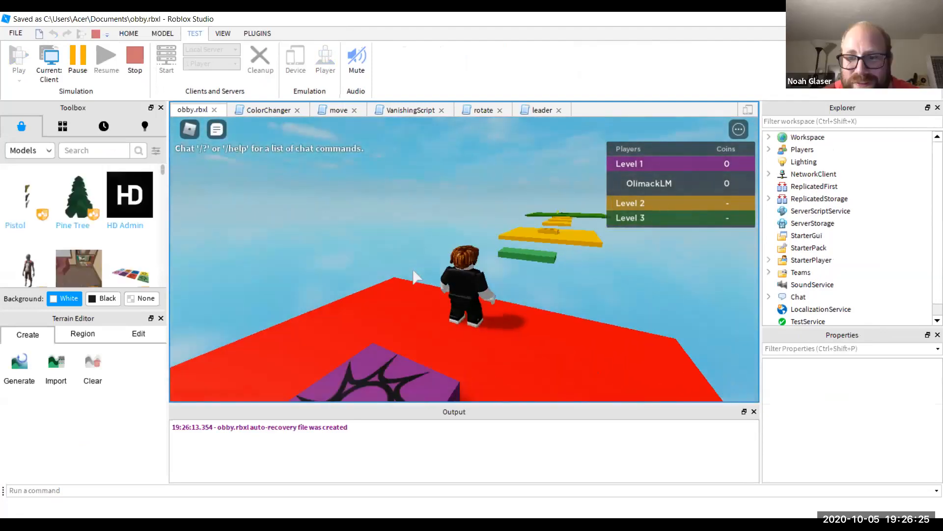
{"action": "key", "text": "Right"}
{"action": "key", "text": "Left"}
{"action": "key", "text": "w"}
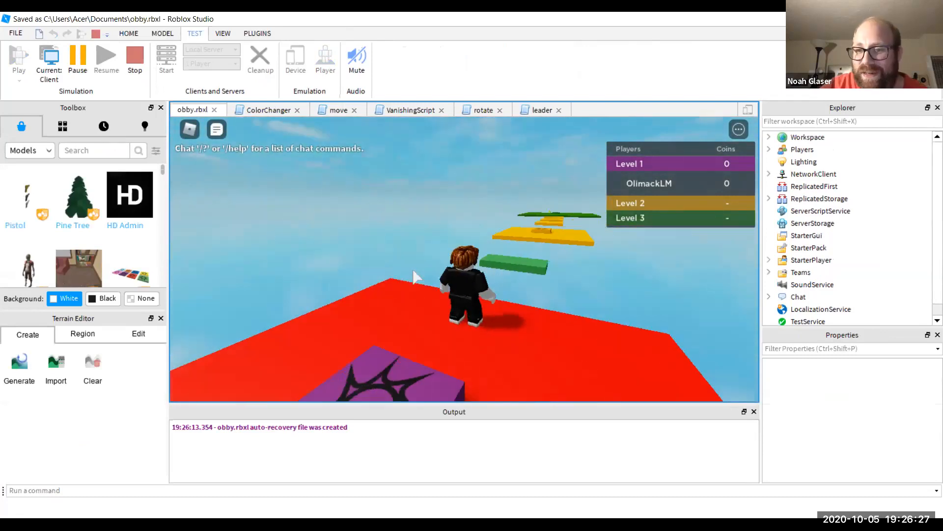
{"action": "key", "text": "space"}
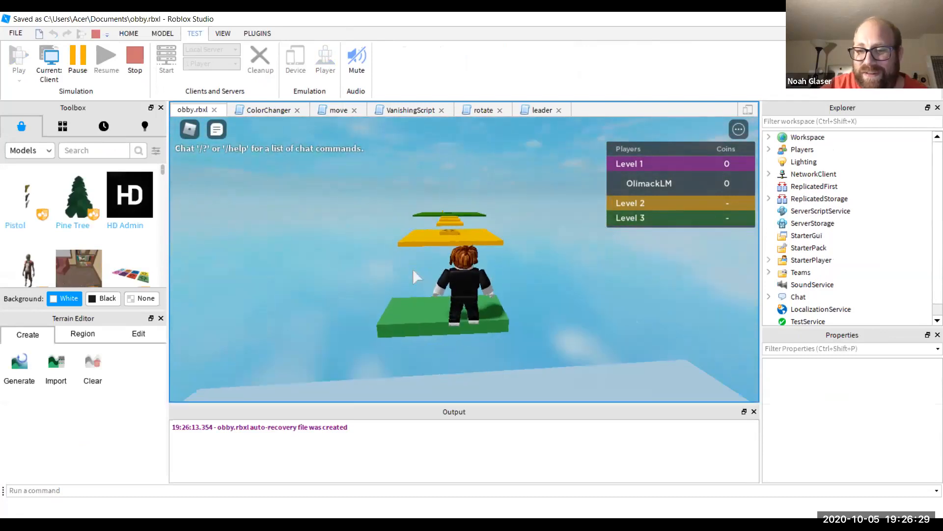
{"action": "key", "text": "w"}
- Run and jump across the yellow steps until the player joins the Level 2 team
{"action": "key", "text": "Left"}
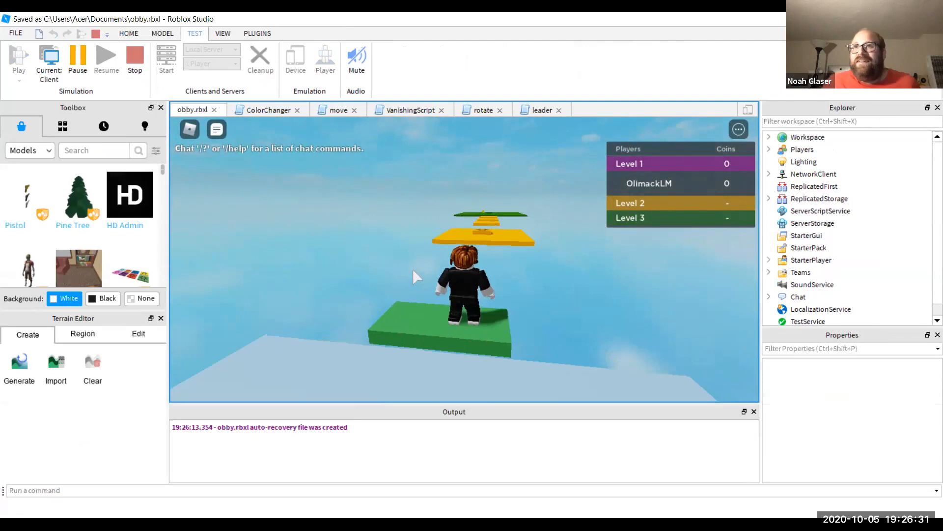
{"action": "key", "text": "Left"}
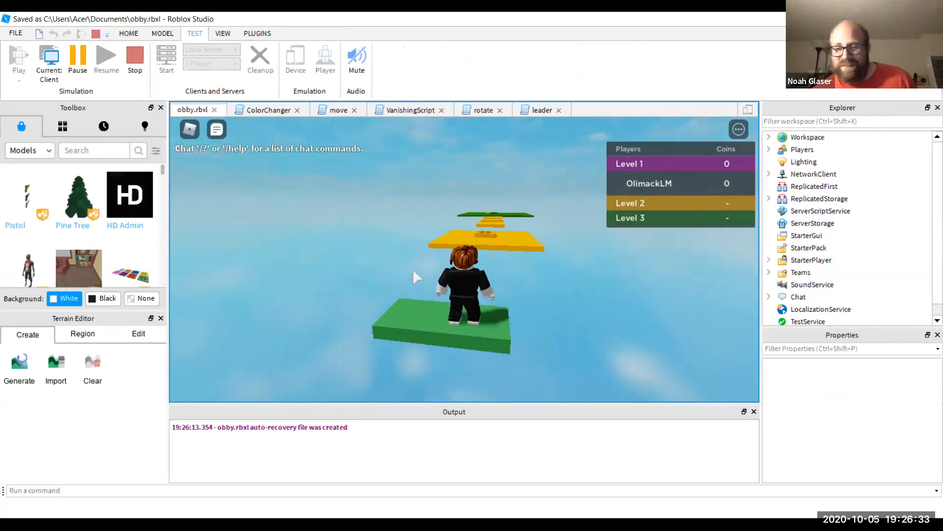
{"action": "key", "text": "Right"}
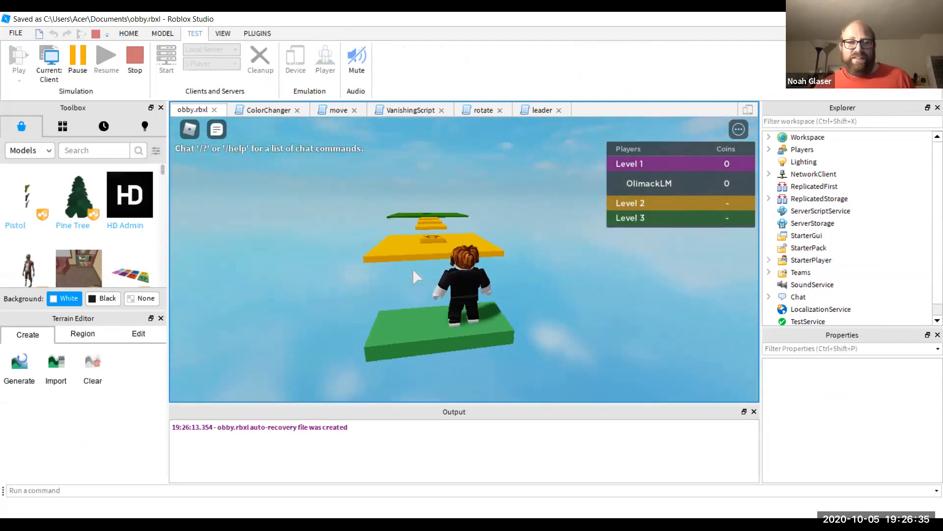
{"action": "key", "text": "Left"}
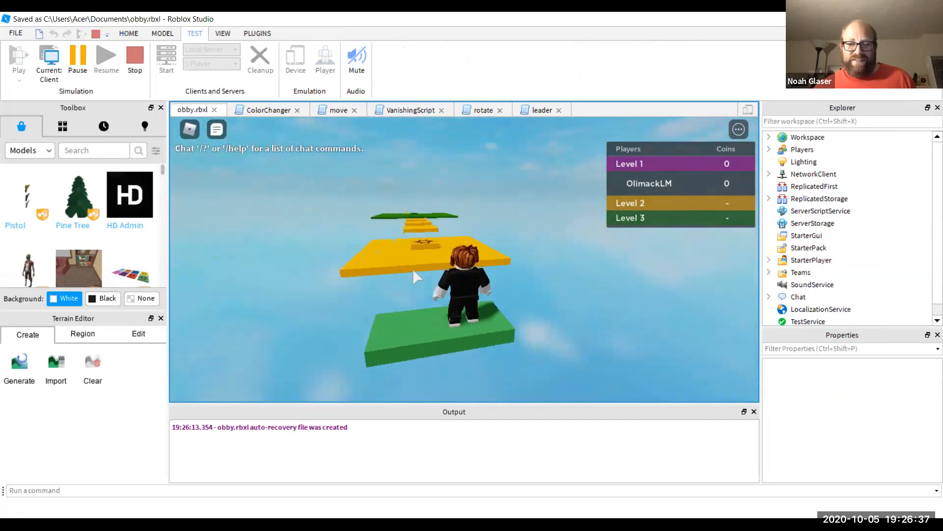
{"action": "key", "text": "Right"}
{"action": "key", "text": "Right"}
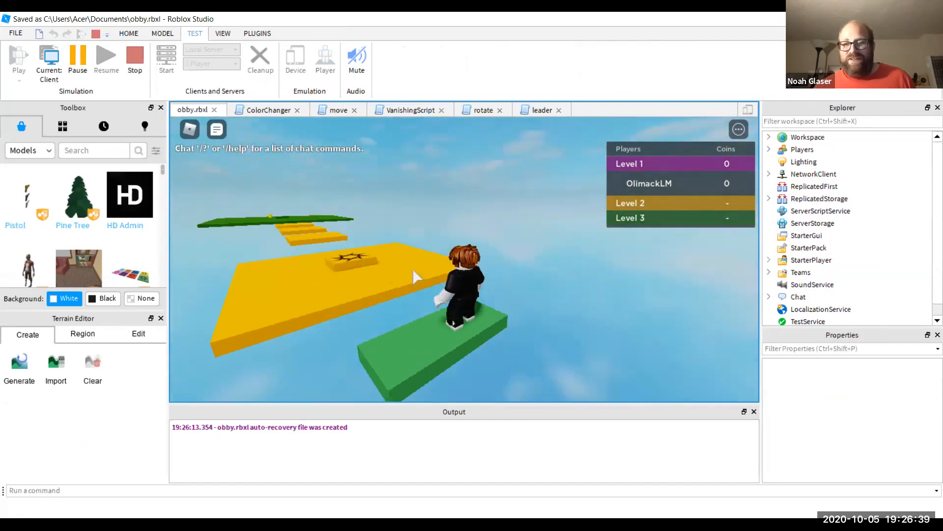
{"action": "key", "text": "Left"}
{"action": "key", "text": "Up"}
{"action": "key", "text": "Up"}
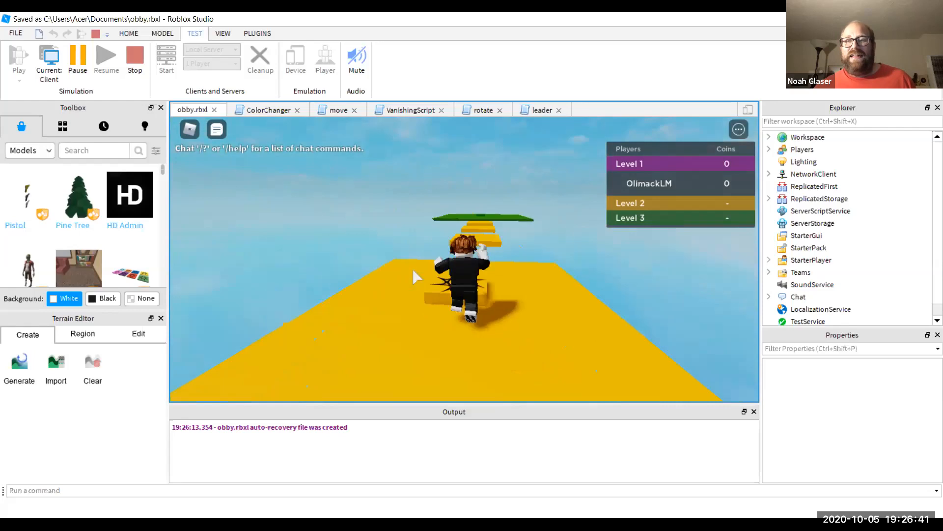
{"action": "key", "text": "Up"}
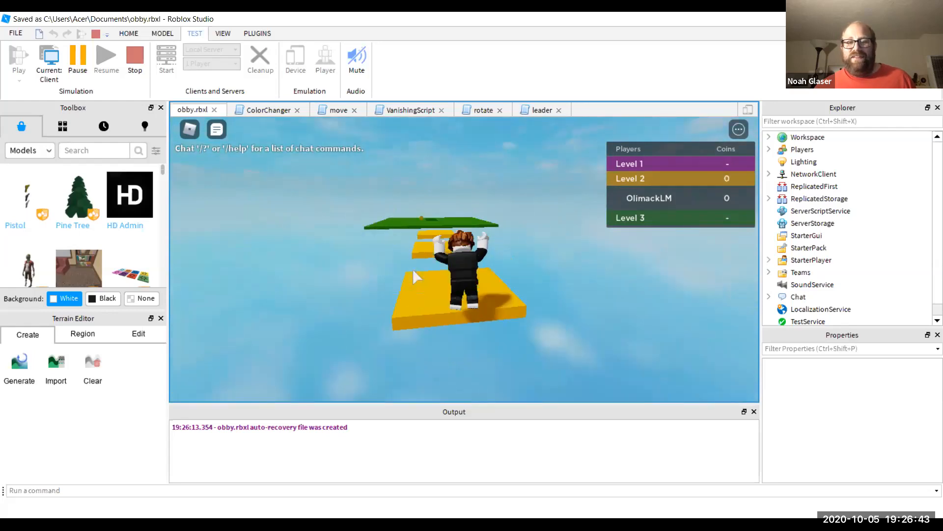
{"action": "key", "text": "space"}
{"action": "key", "text": "Up"}
{"action": "key", "text": "space"}
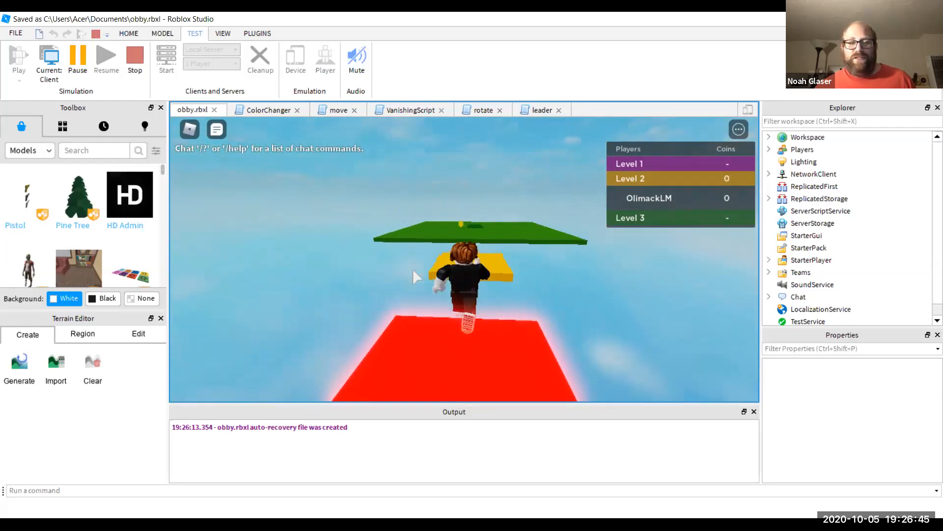
{"action": "key", "text": "Up"}
{"action": "key", "text": "space"}
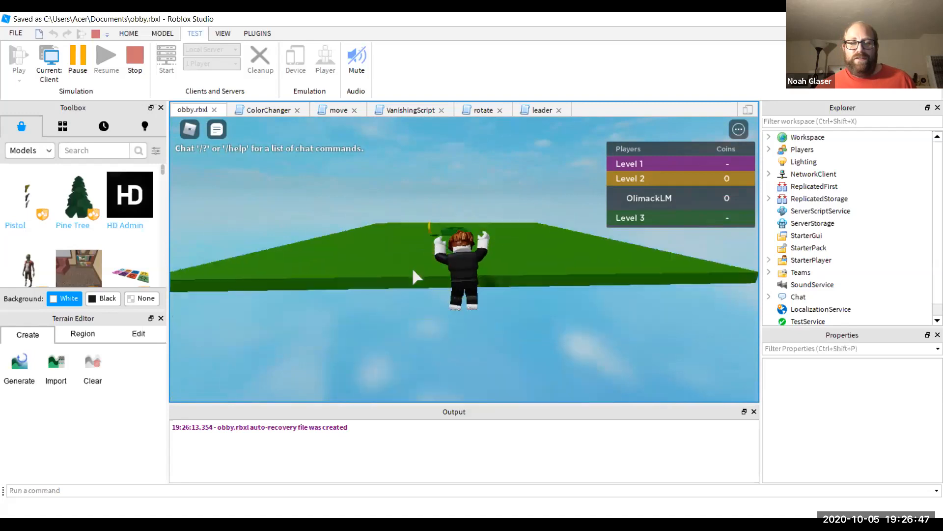
- Stop the test and move the spawn pad, green plate and coin slightly along the blue axis
{"action": "left_click", "coordinate": [134, 59]}
{"action": "scroll", "coordinate": [447, 244], "scroll_direction": "down", "scroll_amount": 5}
{"action": "left_click", "coordinate": [449, 264]}
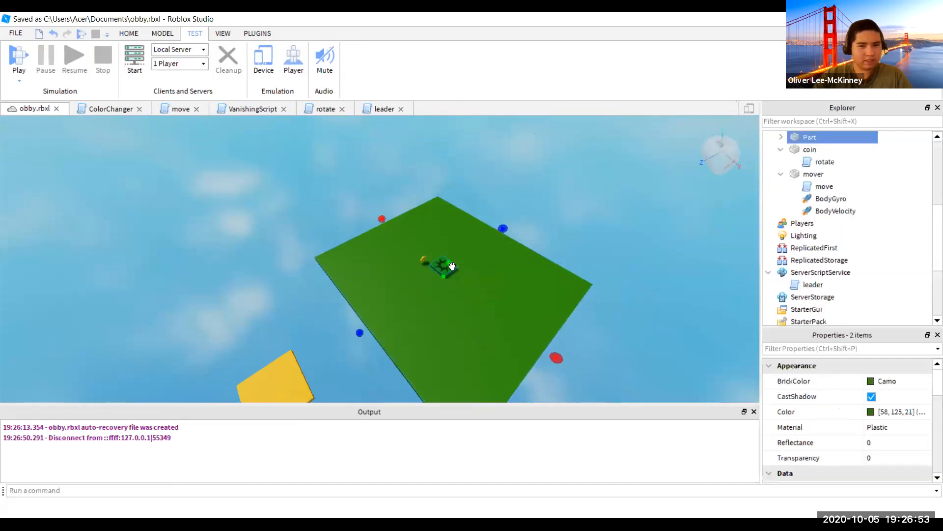
{"action": "left_click", "coordinate": [429, 262]}
{"action": "left_click_drag", "start_coordinate": [560, 249], "coordinate": [382, 324]}
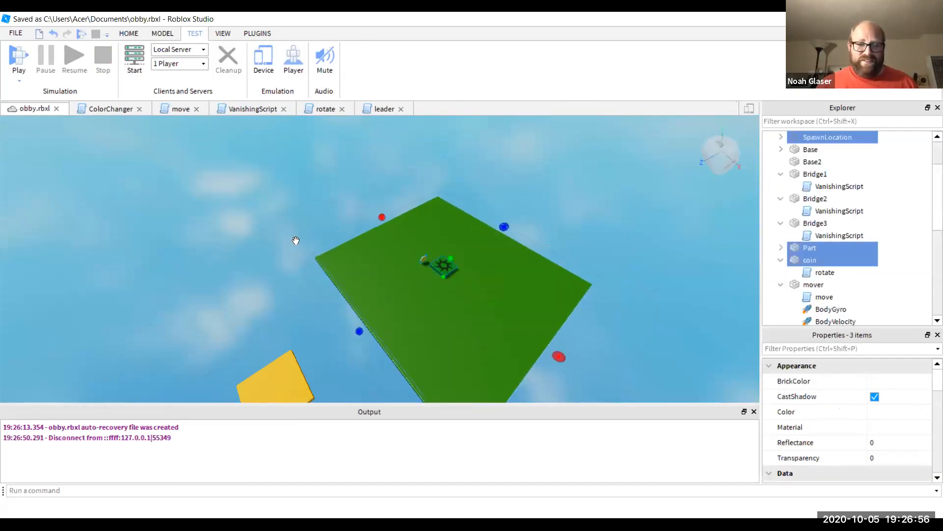
{"action": "left_click", "coordinate": [162, 33]}
{"action": "left_click", "coordinate": [17, 59]}
{"action": "left_click", "coordinate": [49, 64]}
{"action": "left_click_drag", "start_coordinate": [343, 346], "coordinate": [331, 354]}
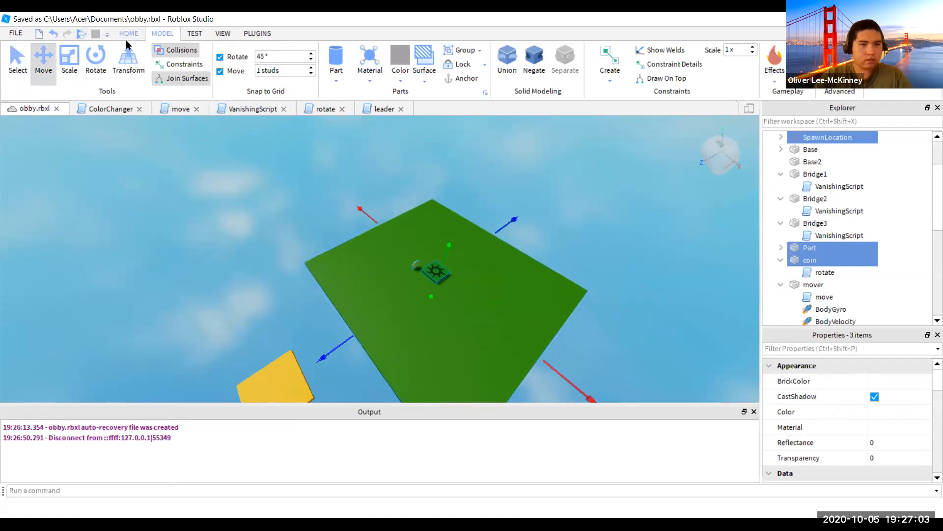
- Clear the selection and start a fresh play-test, spawning on the red start under Level 1
{"action": "left_click", "coordinate": [127, 34]}
{"action": "left_click", "coordinate": [222, 207]}
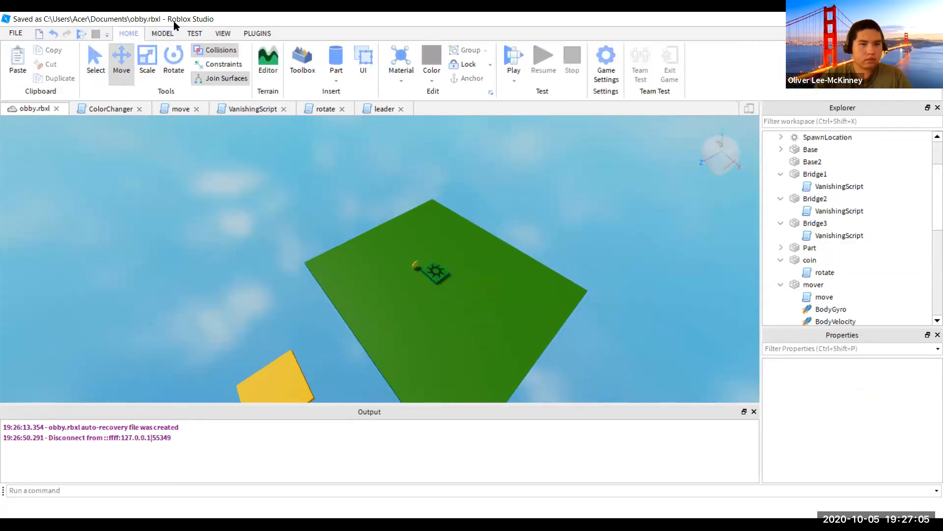
{"action": "left_click", "coordinate": [194, 33]}
{"action": "left_click", "coordinate": [22, 56]}
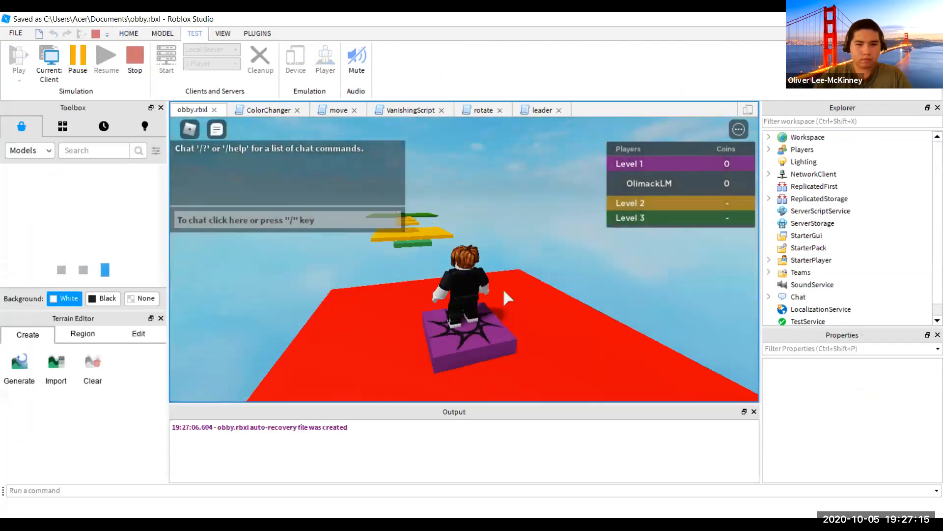
- Turn the camera and walk the character off the spawn pad in the running test
{"action": "key", "text": "Left"}
{"action": "key", "text": "Right"}
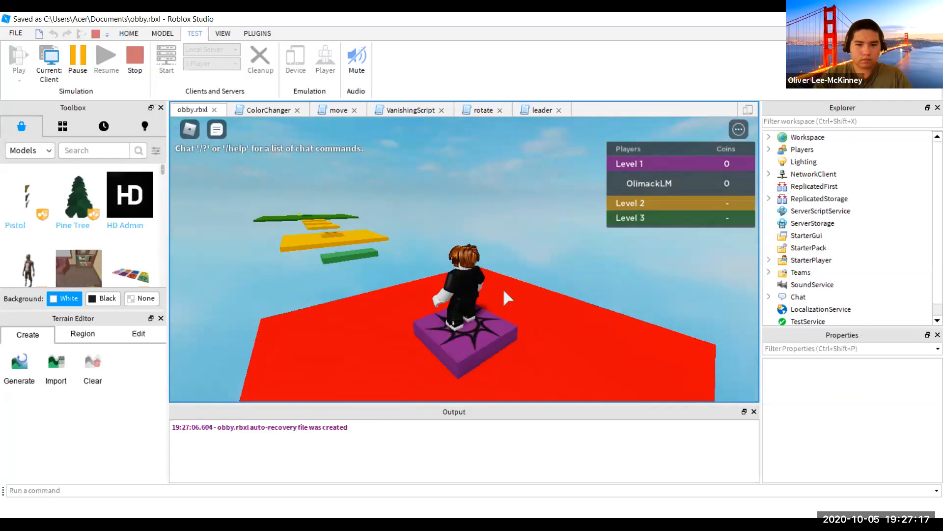
{"action": "key", "text": "Left"}
{"action": "key", "text": "Up"}
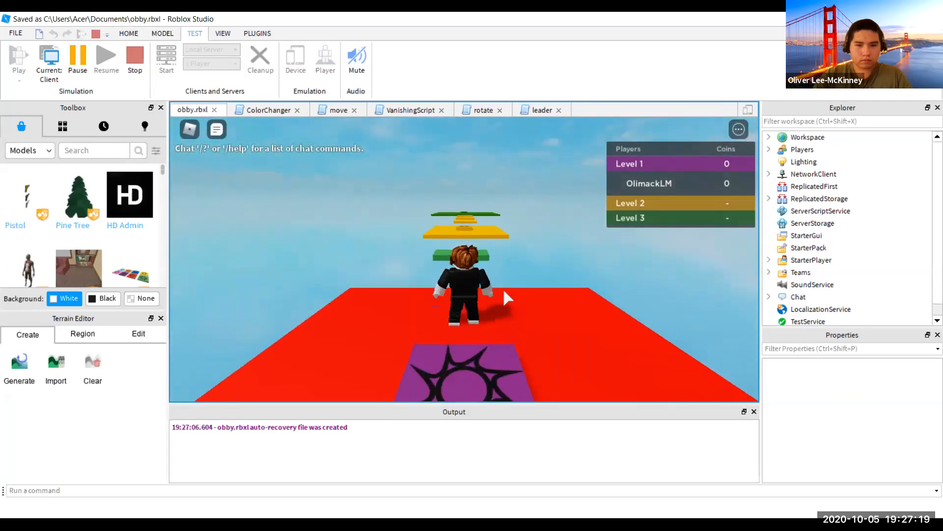
- Stop testing and change the move script's line 3 velocity to Vector3.new(0,0,-8)
{"action": "left_click", "coordinate": [135, 58]}
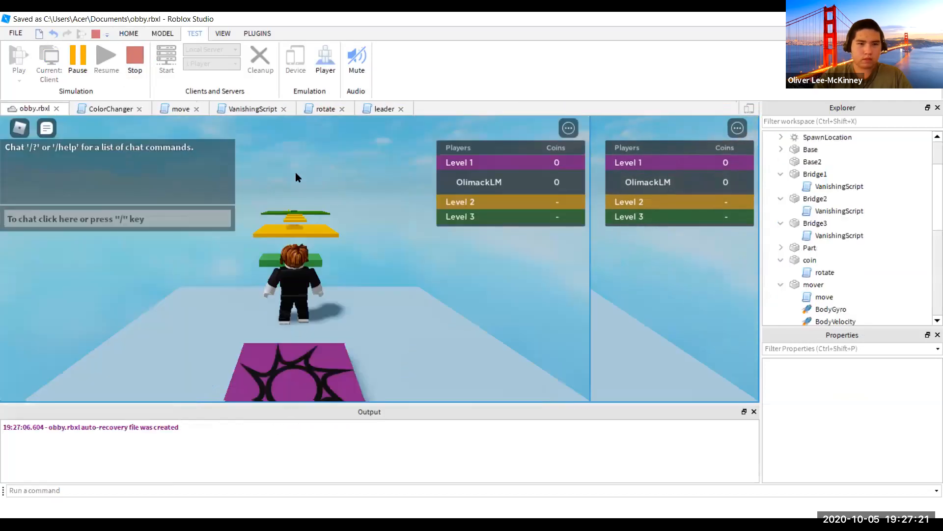
{"action": "left_click", "coordinate": [177, 109]}
{"action": "left_click", "coordinate": [293, 143]}
{"action": "key", "text": "BackSpace"}
- Check the velocity values on lines 8 and 12, then start a play-test with the new speeds
{"action": "left_click", "coordinate": [323, 192]}
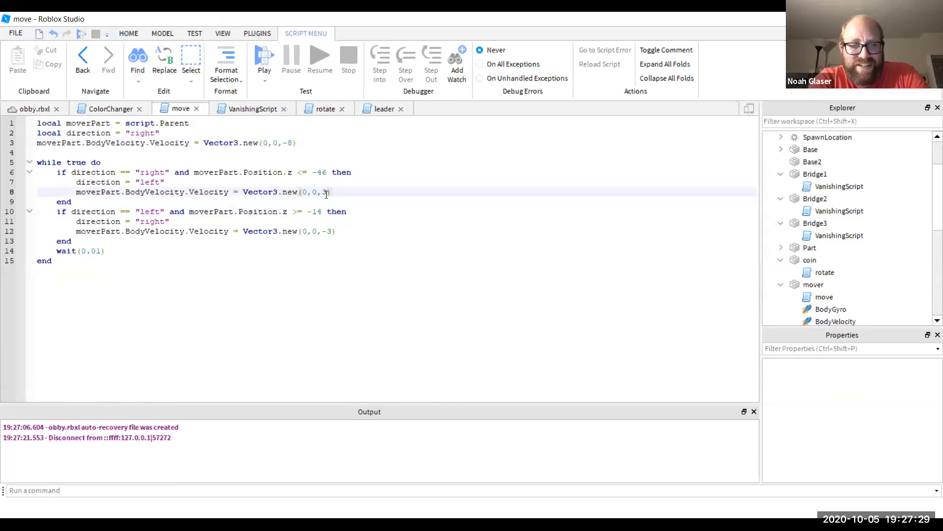
{"action": "left_click", "coordinate": [332, 231]}
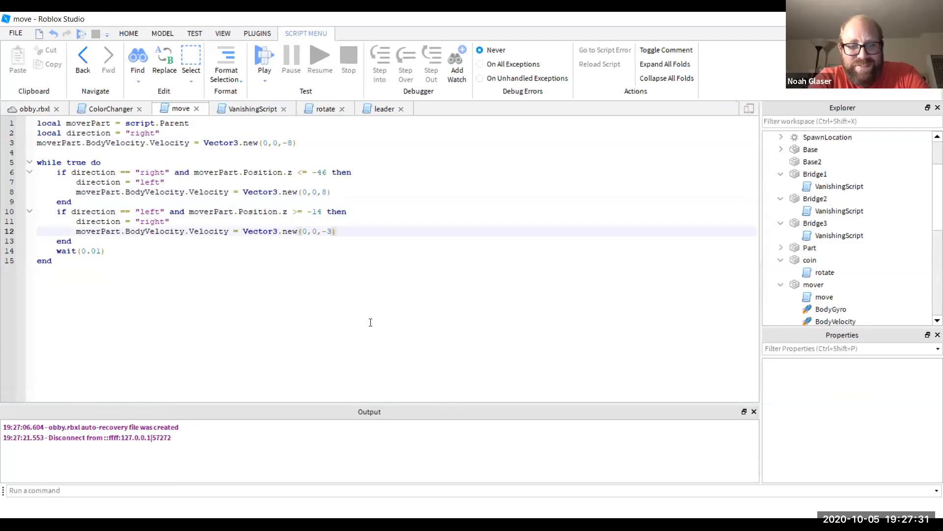
{"action": "left_click", "coordinate": [120, 33]}
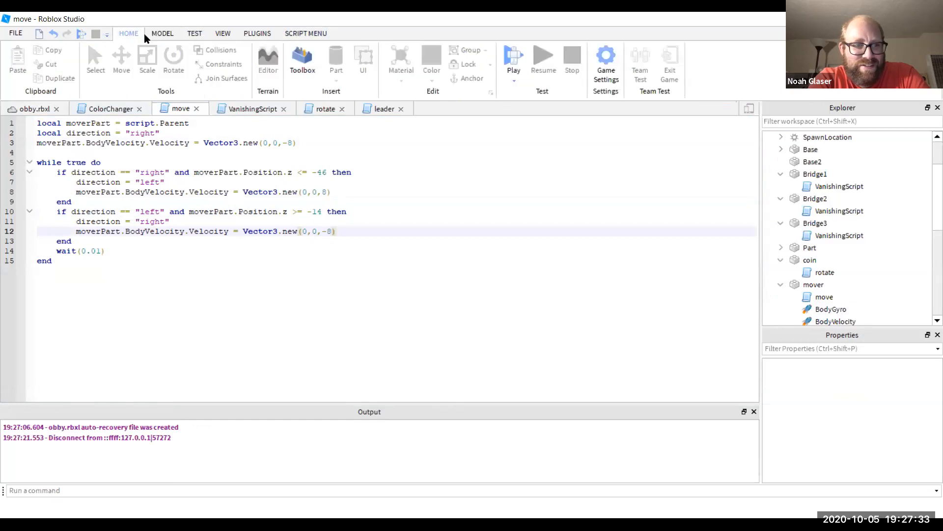
{"action": "left_click", "coordinate": [162, 33]}
{"action": "left_click", "coordinate": [195, 33]}
{"action": "left_click", "coordinate": [18, 57]}
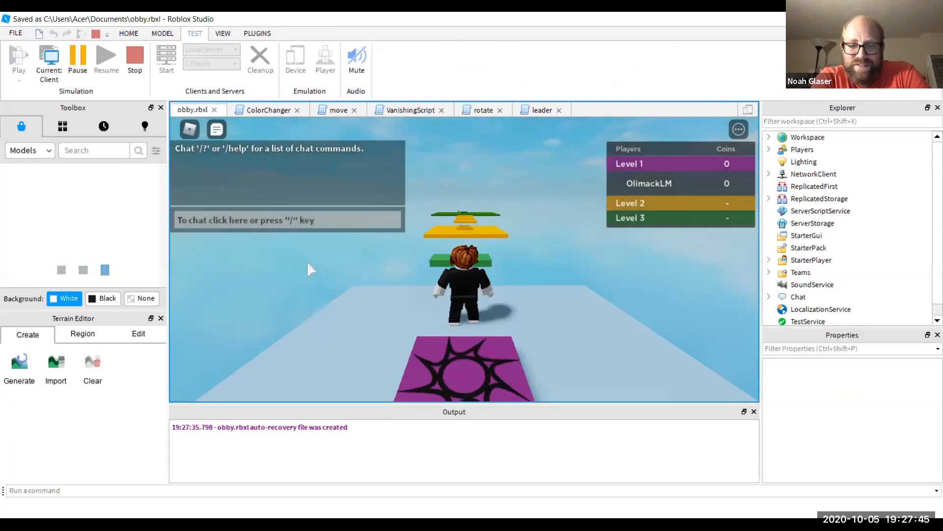
- Run and jump across the green and yellow platforms, reaching Level 2 but falling short of Level 3
{"action": "key", "text": "w"}
{"action": "key", "text": "space"}
{"action": "key", "text": "s"}
{"action": "key", "text": "w"}
{"action": "key", "text": "w"}
{"action": "key", "text": "space"}
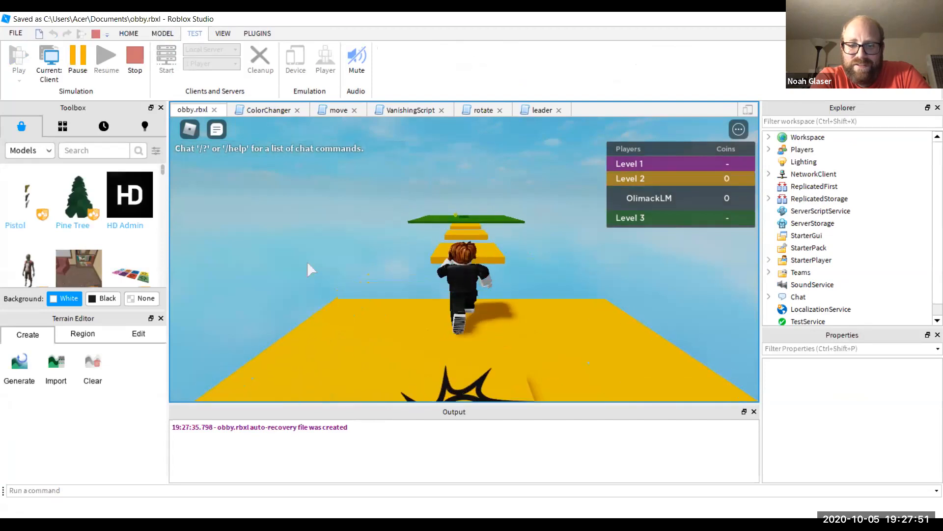
{"action": "key", "text": "w"}
{"action": "key", "text": "space"}
{"action": "key", "text": "w"}
{"action": "key", "text": "space"}
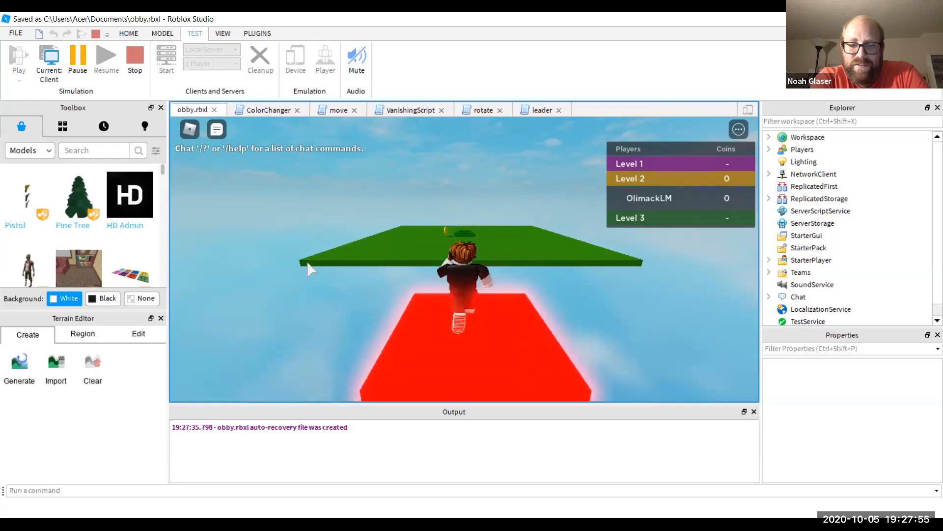
{"action": "key", "text": "w"}
{"action": "key", "text": "space"}
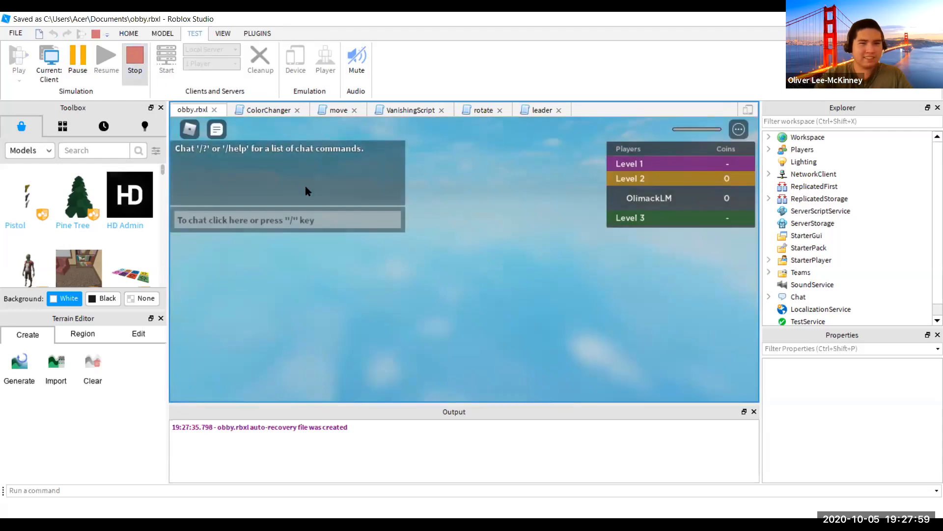
- Stop testing, shift the green platform and coin closer to the steps, and restart the play-test
{"action": "key", "text": "shift+F5"}
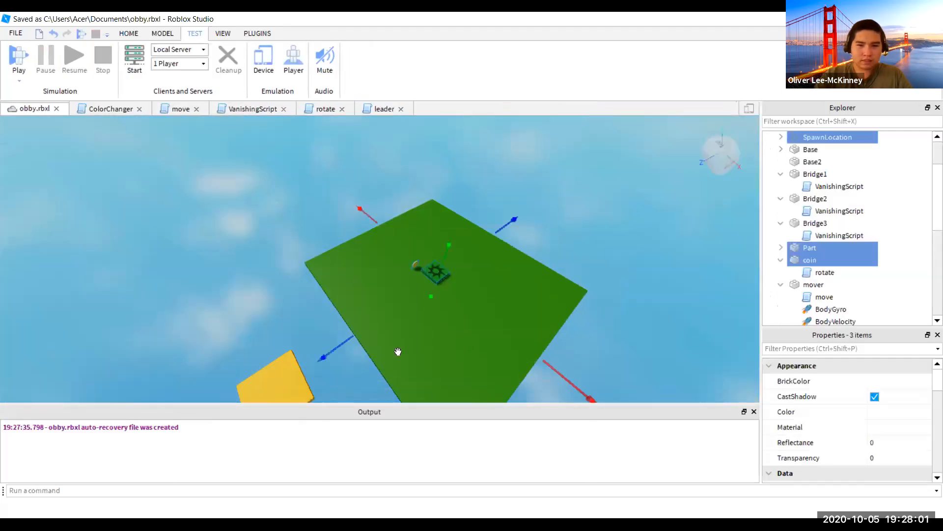
{"action": "left_click_drag", "start_coordinate": [327, 355], "coordinate": [320, 363]}
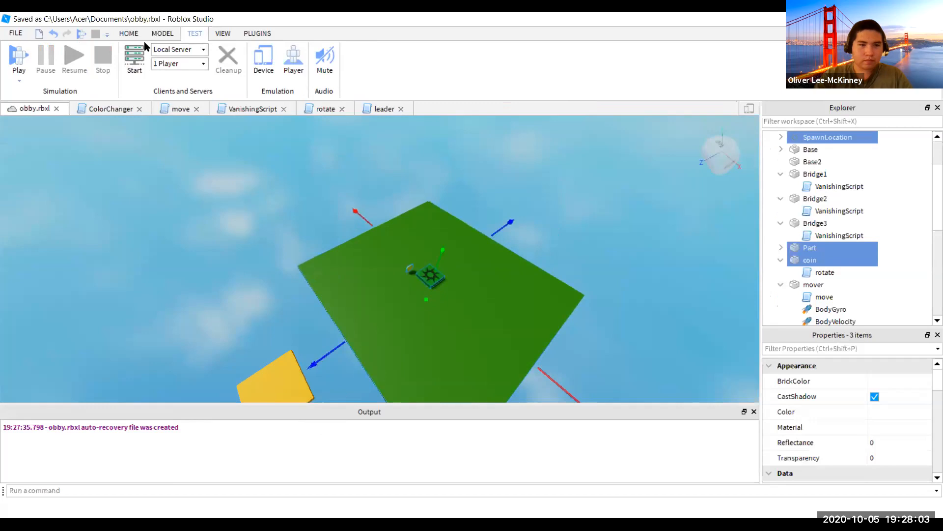
{"action": "left_click", "coordinate": [20, 57]}
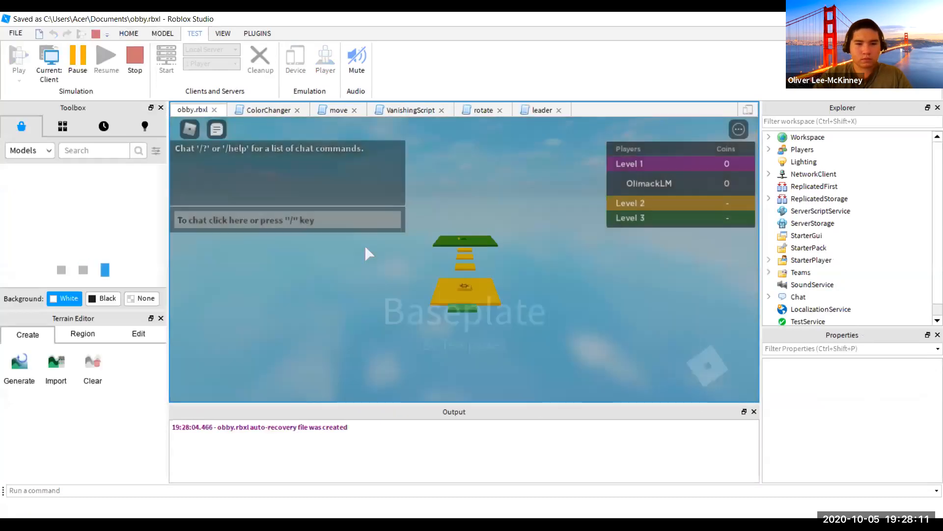
- Run the avatar up the yellow steps to the green platform's coin and spawn pad, then stop
{"action": "key", "text": "w"}
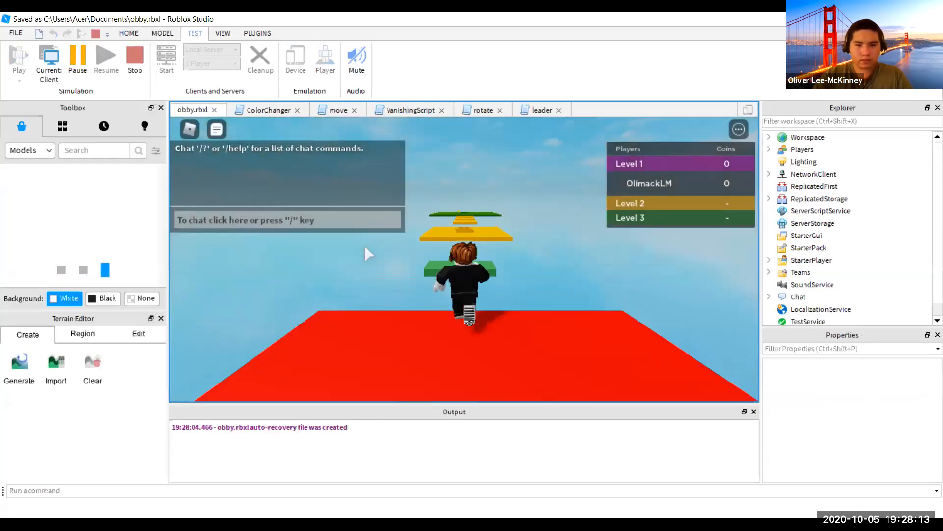
{"action": "key", "text": "space"}
{"action": "key", "text": "s"}
{"action": "key", "text": "w"}
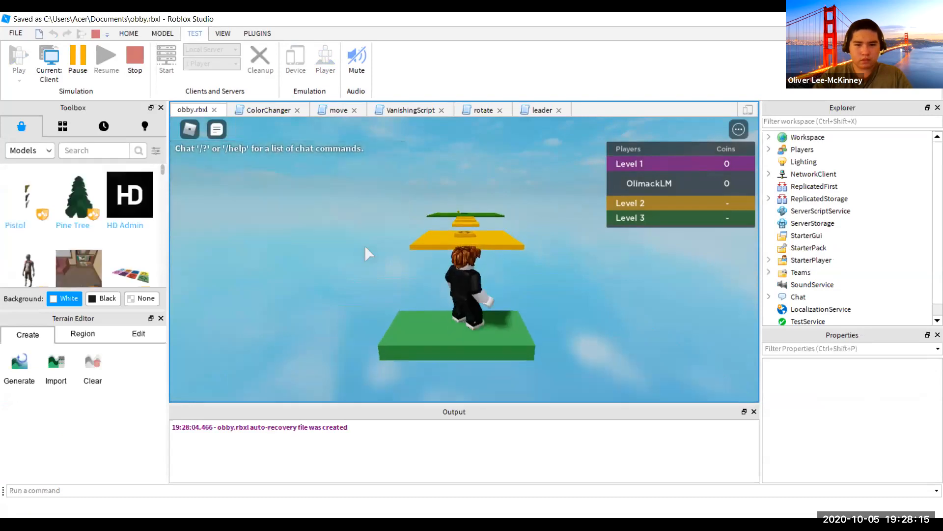
{"action": "key", "text": "s"}
{"action": "key", "text": "w"}
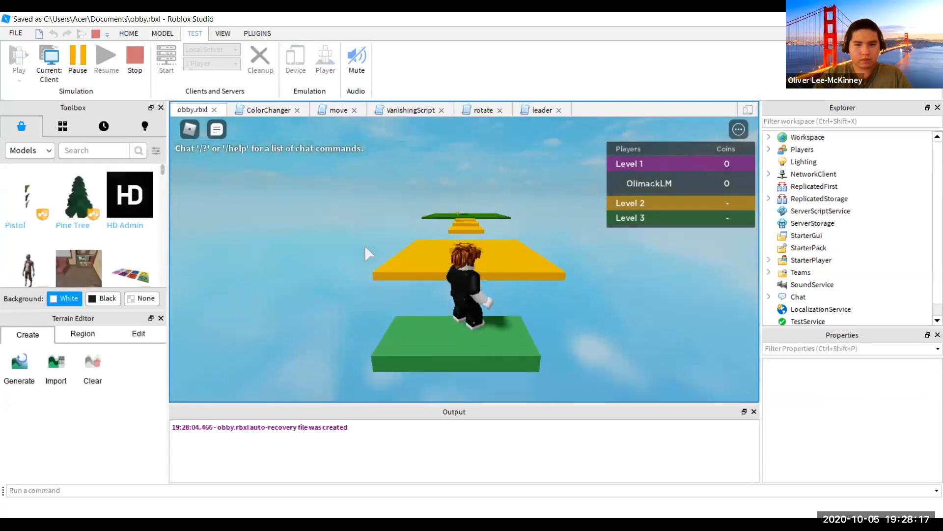
{"action": "key", "text": "w"}
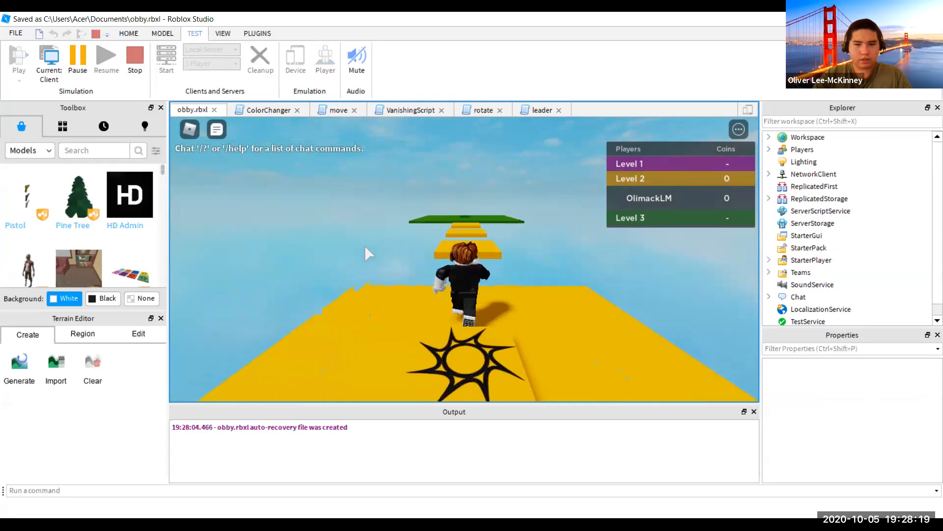
{"action": "key", "text": "w"}
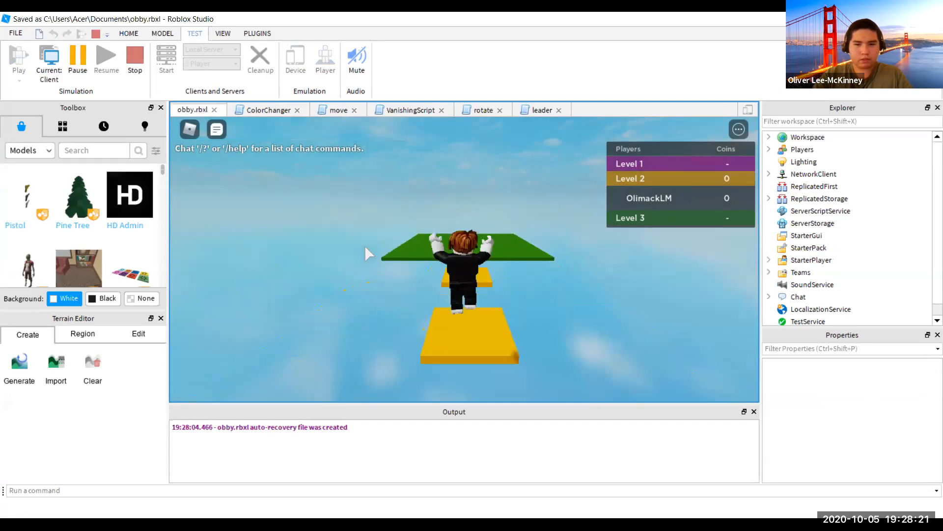
{"action": "key", "text": "w"}
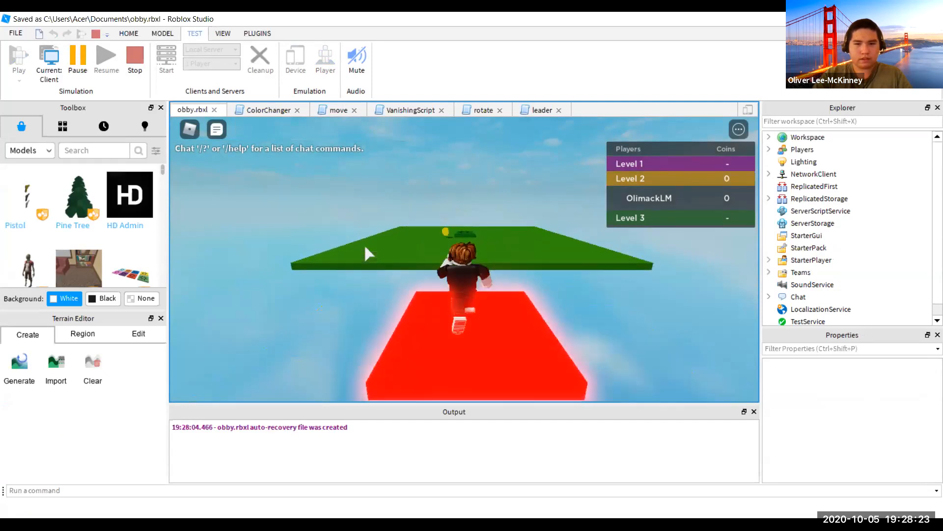
{"action": "key", "text": "w"}
{"action": "key", "text": "a"}
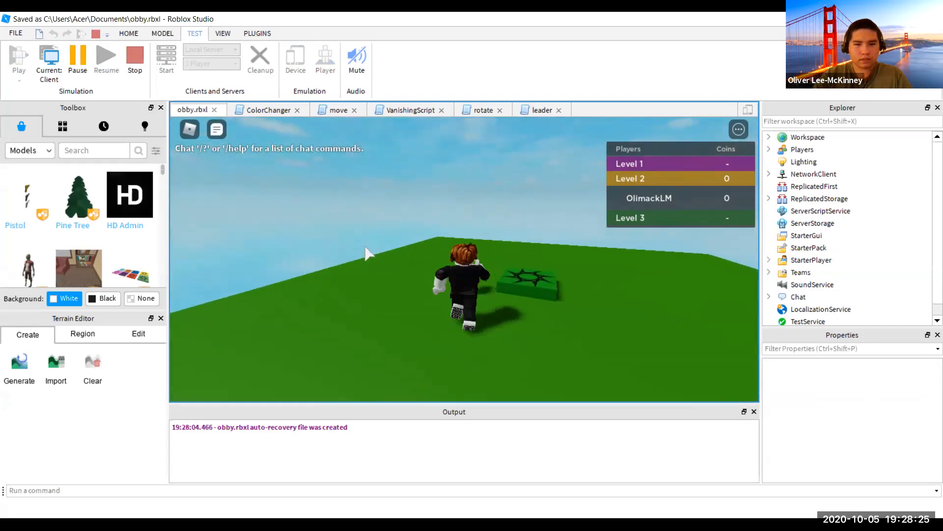
{"action": "key", "text": "w"}
{"action": "key", "text": "d"}
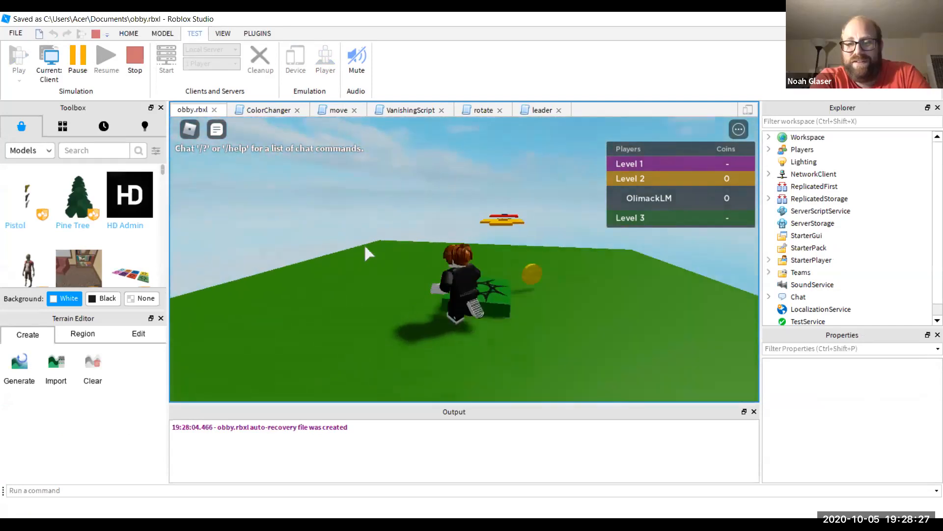
{"action": "key", "text": "w"}
{"action": "key", "text": "a"}
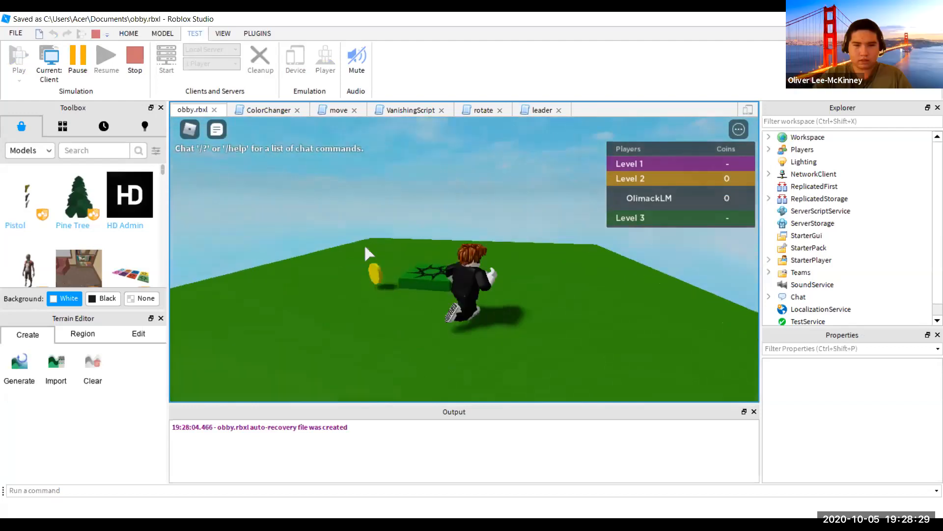
{"action": "key", "text": "w"}
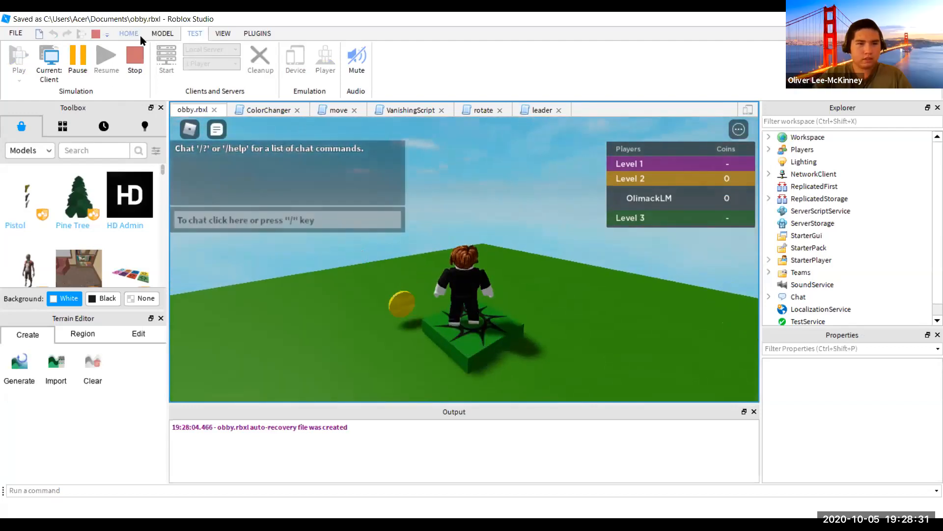
{"action": "left_click", "coordinate": [135, 57]}
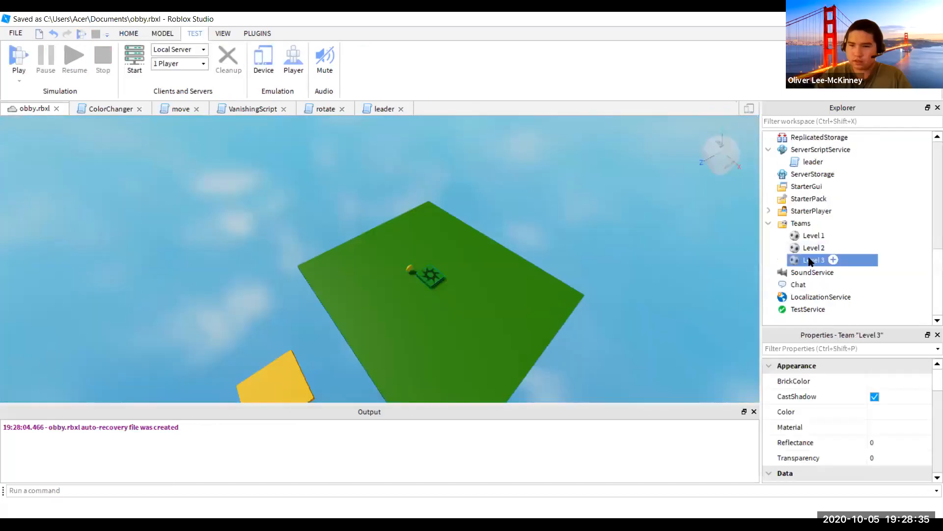
- Set the third SpawnLocation's TeamColor to Forest green to match the Level 3 team
{"action": "left_click", "coordinate": [814, 260]}
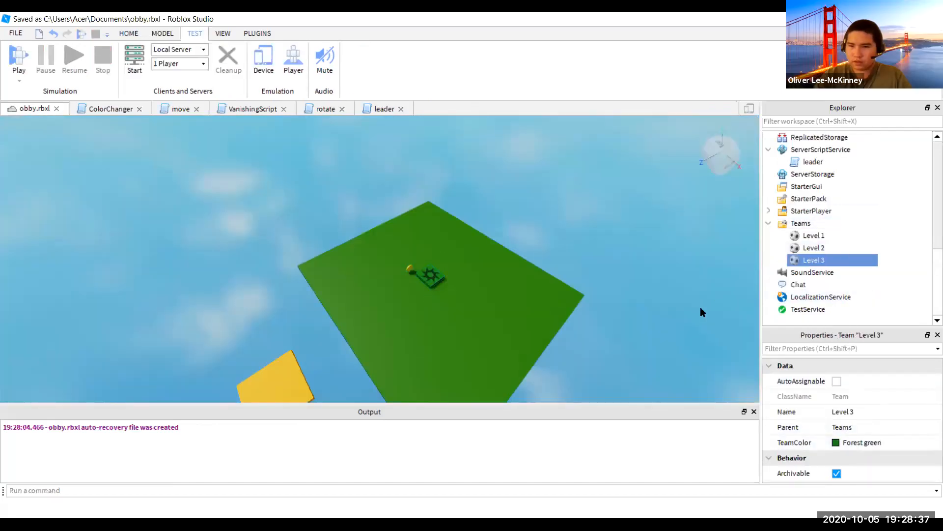
{"action": "scroll", "coordinate": [828, 177], "scroll_direction": "up", "scroll_amount": 5}
{"action": "scroll", "coordinate": [816, 289], "scroll_direction": "down", "scroll_amount": 3}
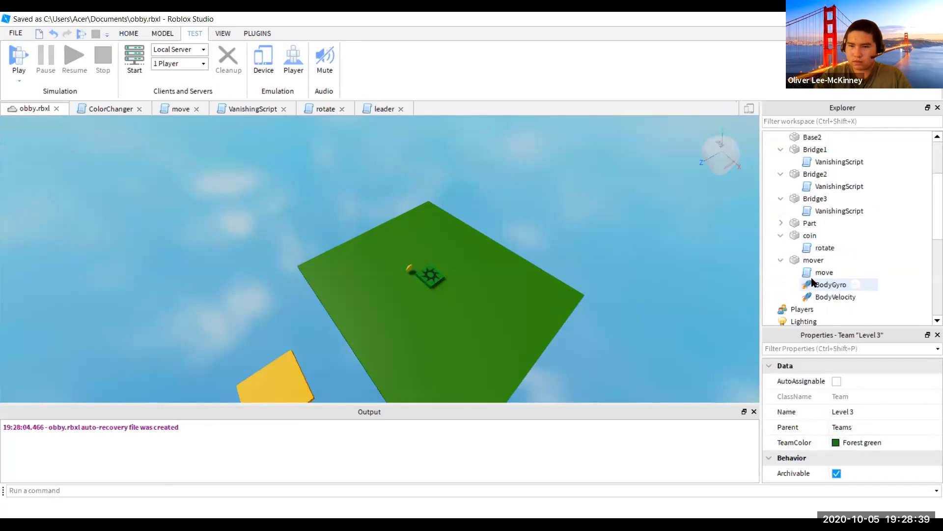
{"action": "scroll", "coordinate": [821, 248], "scroll_direction": "up", "scroll_amount": 3}
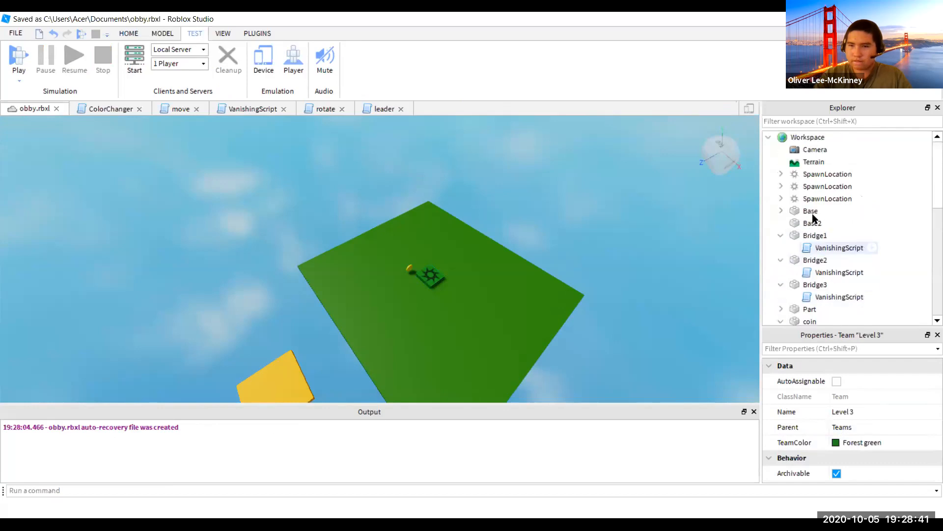
{"action": "left_click", "coordinate": [820, 199]}
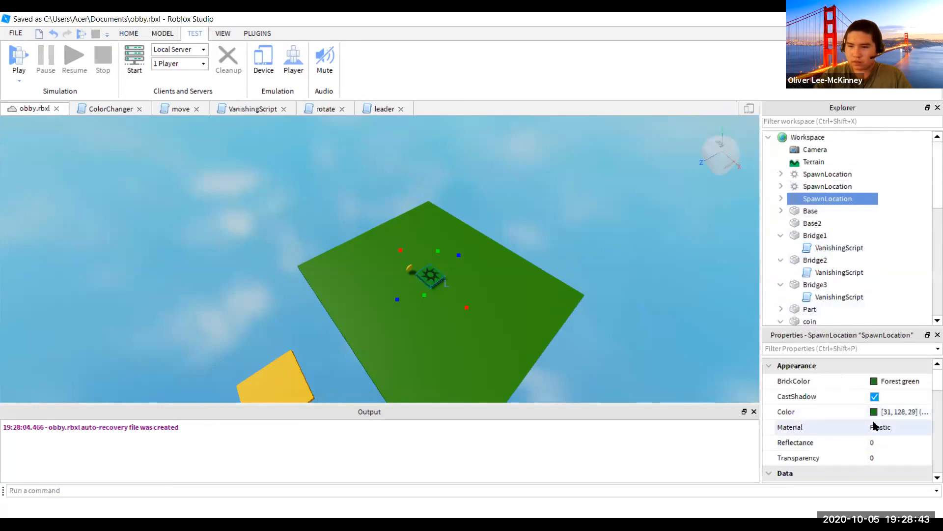
{"action": "left_click", "coordinate": [801, 348]}
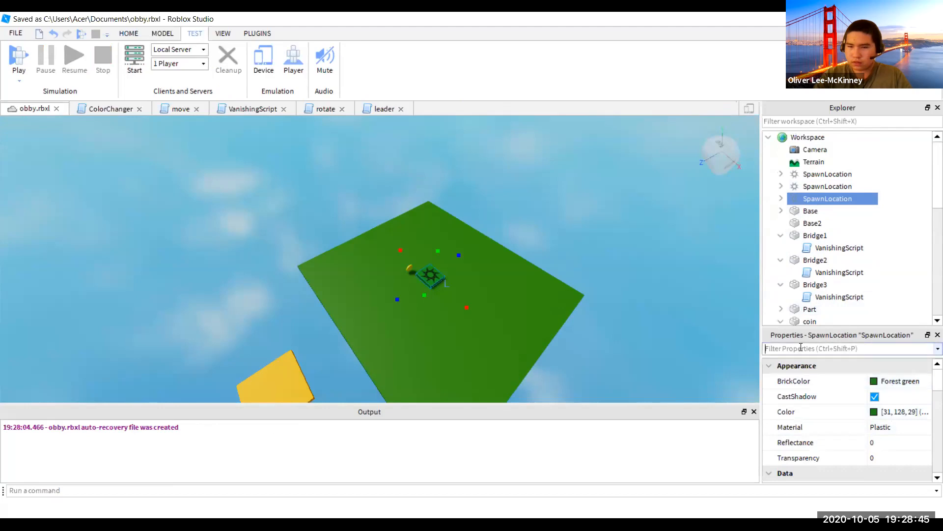
{"action": "type", "text": "team"}
{"action": "left_click", "coordinate": [908, 397]}
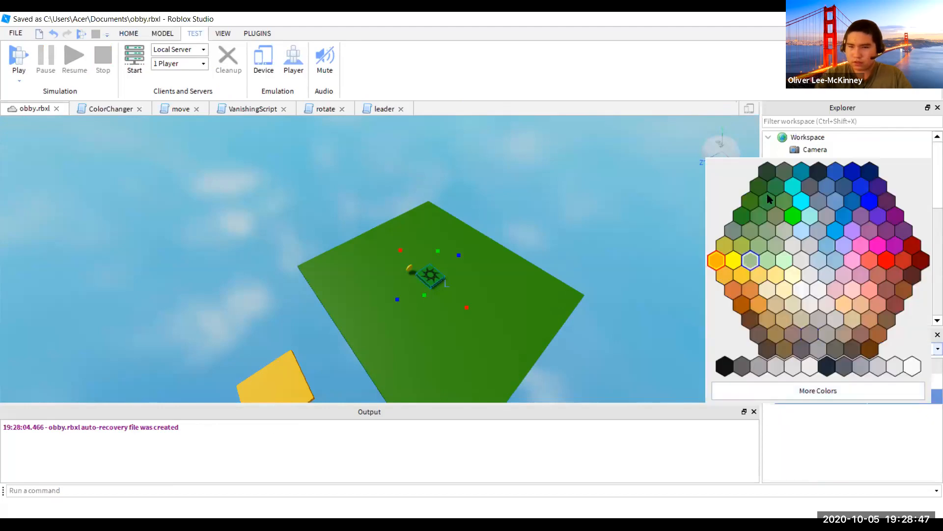
{"action": "left_click", "coordinate": [749, 210]}
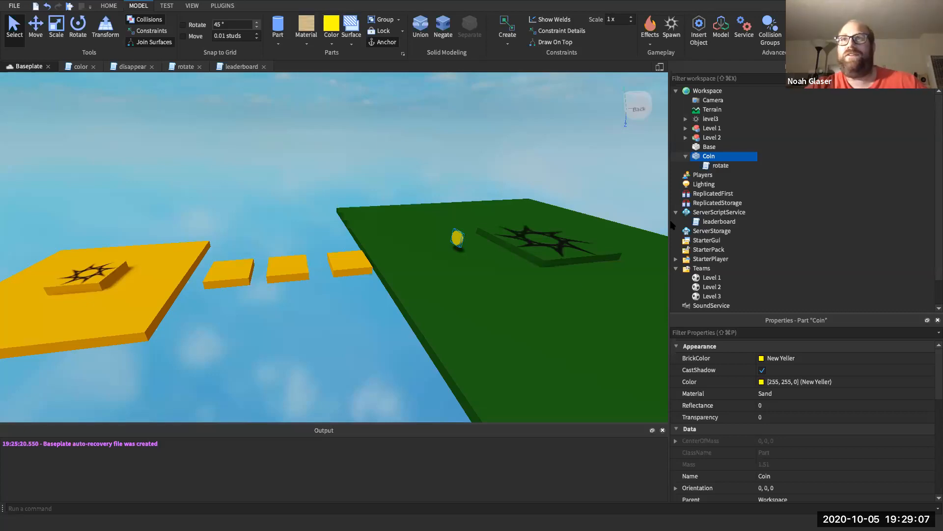
- Insert a new Script into Coin and rename it 'touched'
{"action": "left_click", "coordinate": [722, 156]}
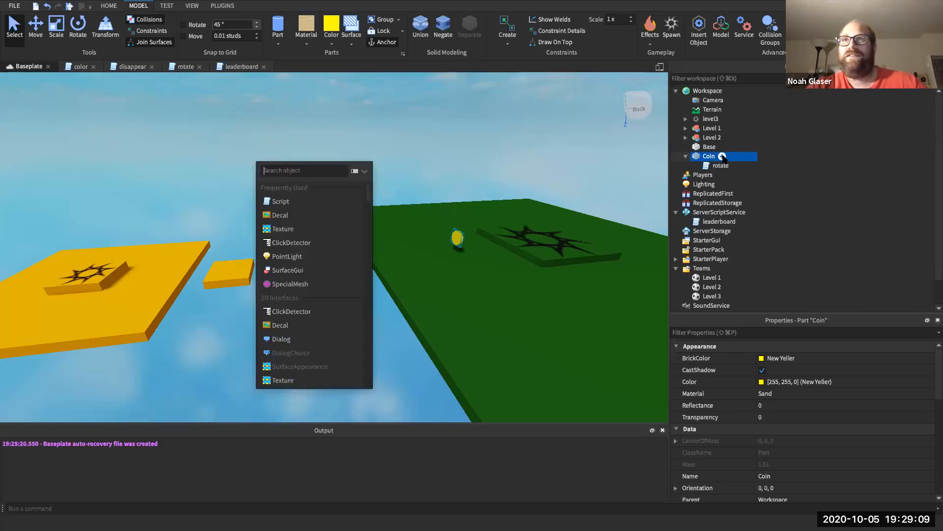
{"action": "left_click", "coordinate": [324, 202]}
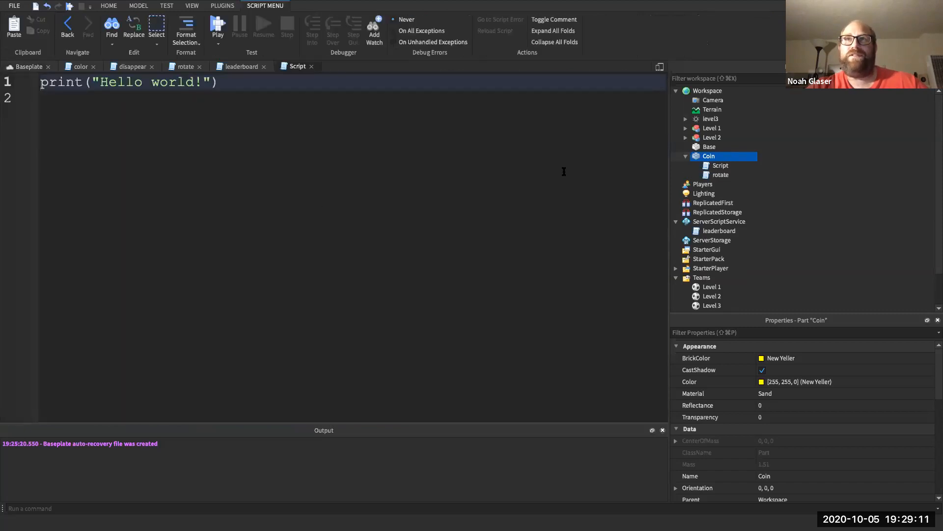
{"action": "left_click", "coordinate": [708, 167]}
{"action": "right_click", "coordinate": [711, 168]}
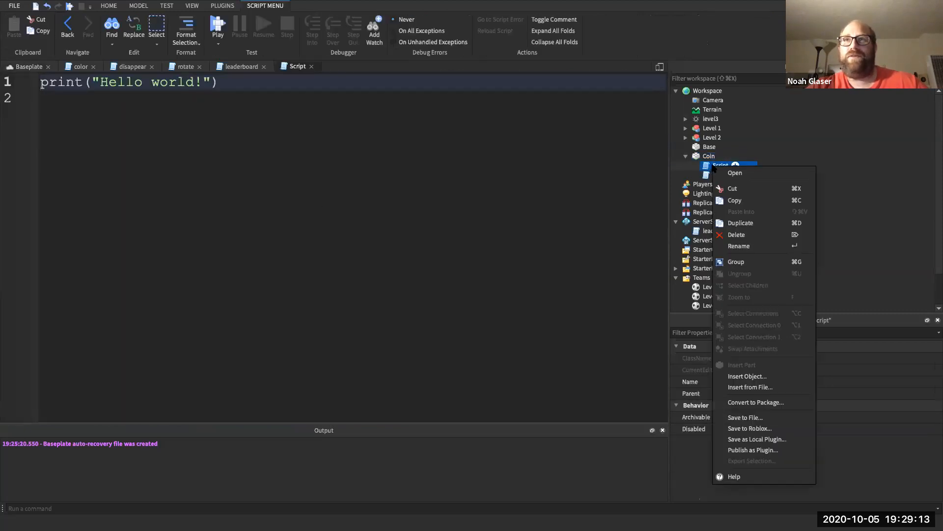
{"action": "left_click", "coordinate": [735, 245]}
{"action": "type", "text": "to"}
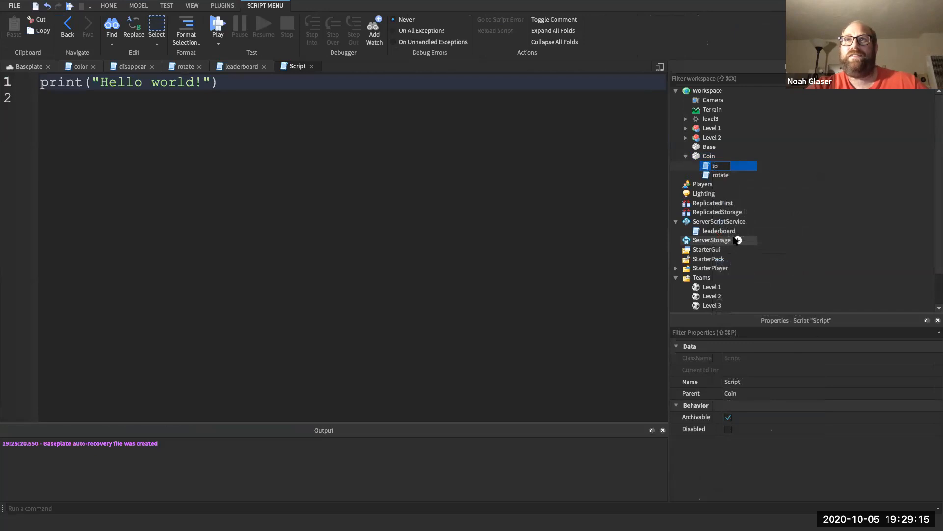
{"action": "type", "text": "uched"}
{"action": "key", "text": "Return"}
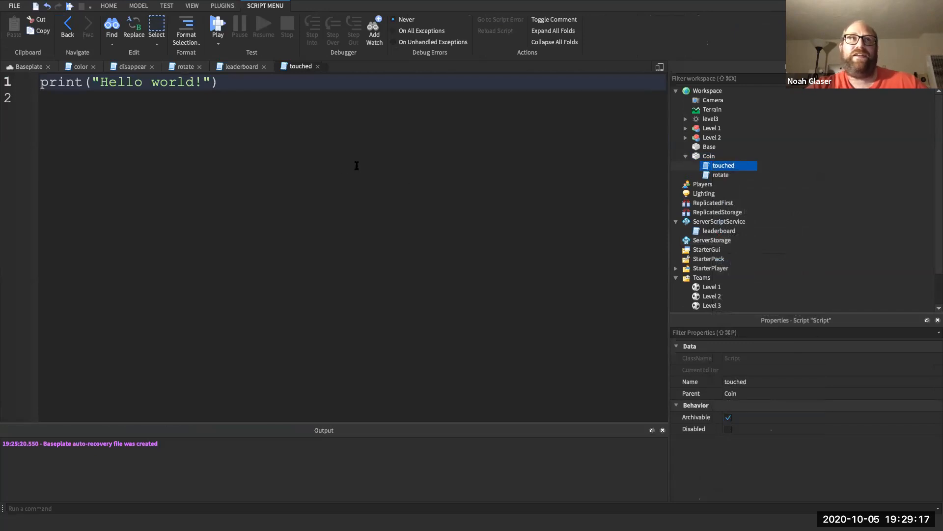
- Replace the placeholder print line with an empty function touched(hitPart) … end block
{"action": "left_click", "coordinate": [276, 112]}
{"action": "triple_click", "coordinate": [263, 86]}
{"action": "key", "text": "BackSpace"}
{"action": "key", "text": "Return"}
{"action": "type", "text": "function touche"}
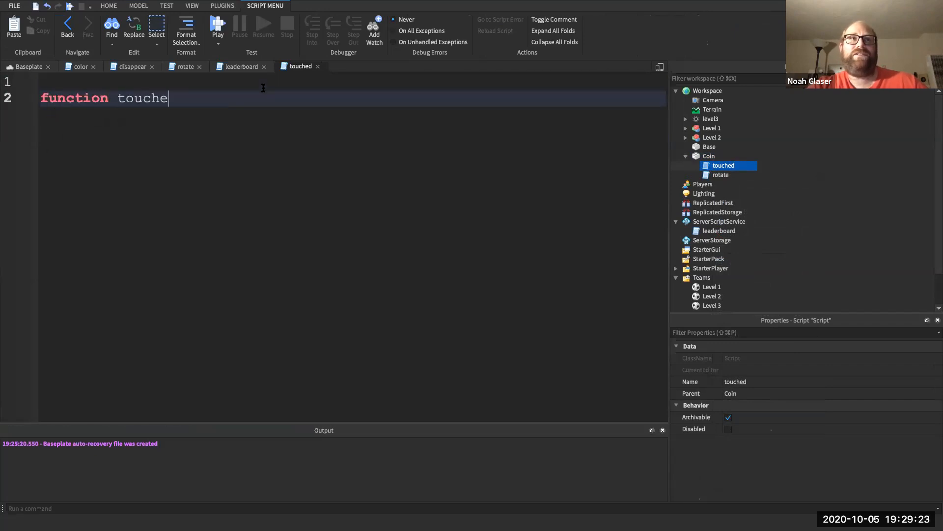
{"action": "type", "text": "d(hitH"}
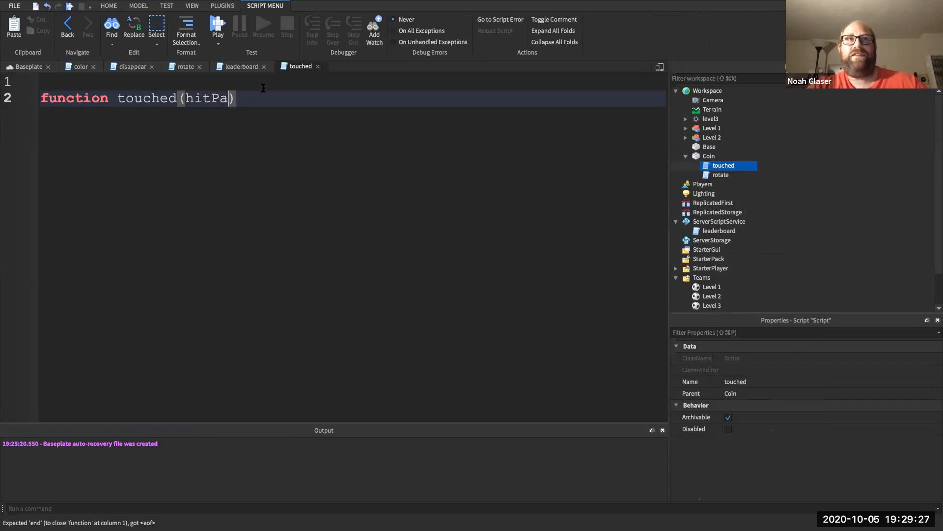
{"action": "key", "text": "Return"}
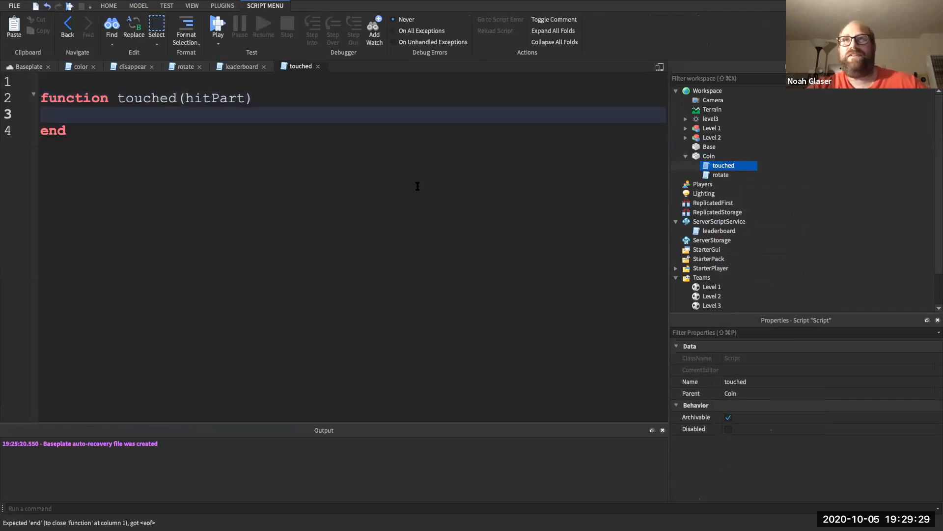
{"action": "left_click", "coordinate": [686, 137]}
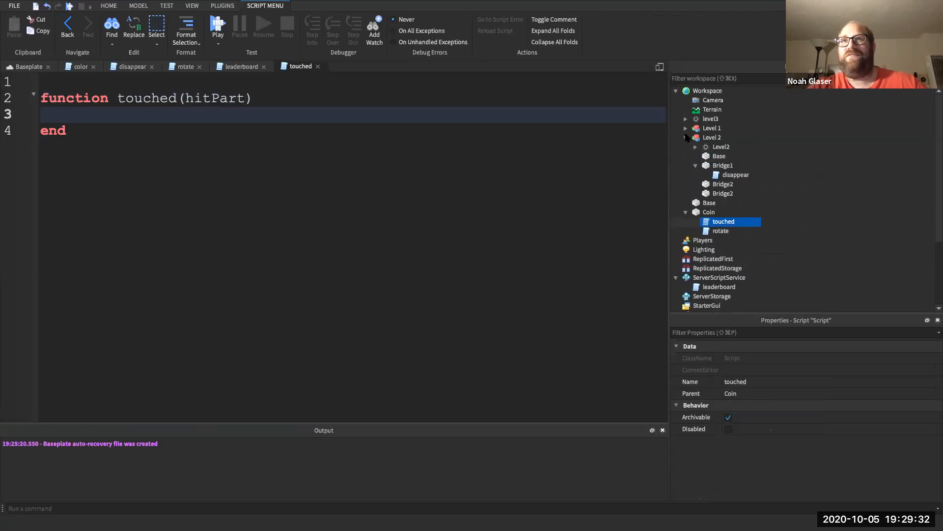
- Copy the playerService line from Bridge1's disappear script to the top of the touched script
{"action": "left_click", "coordinate": [726, 175]}
{"action": "double_click", "coordinate": [735, 175]}
{"action": "scroll", "coordinate": [260, 97], "scroll_direction": "up", "scroll_amount": 1}
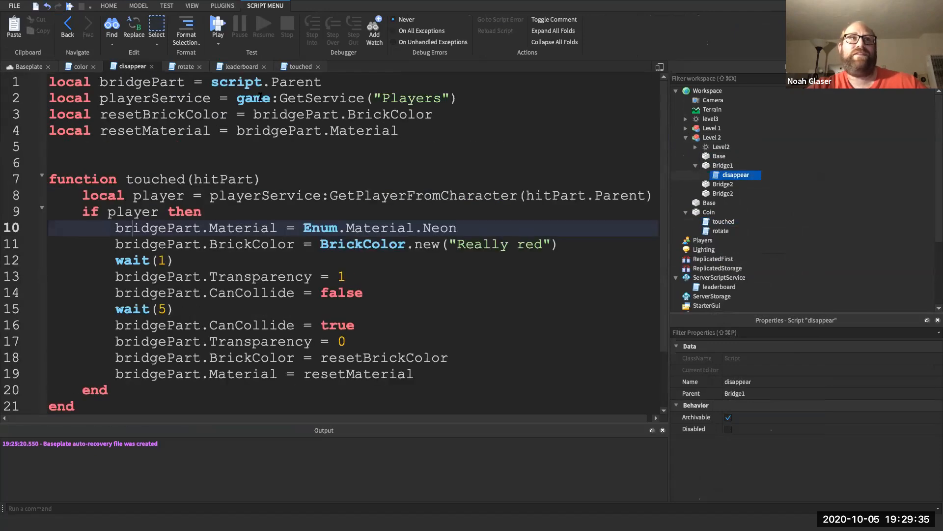
{"action": "triple_click", "coordinate": [255, 98]}
{"action": "key", "text": "super+c"}
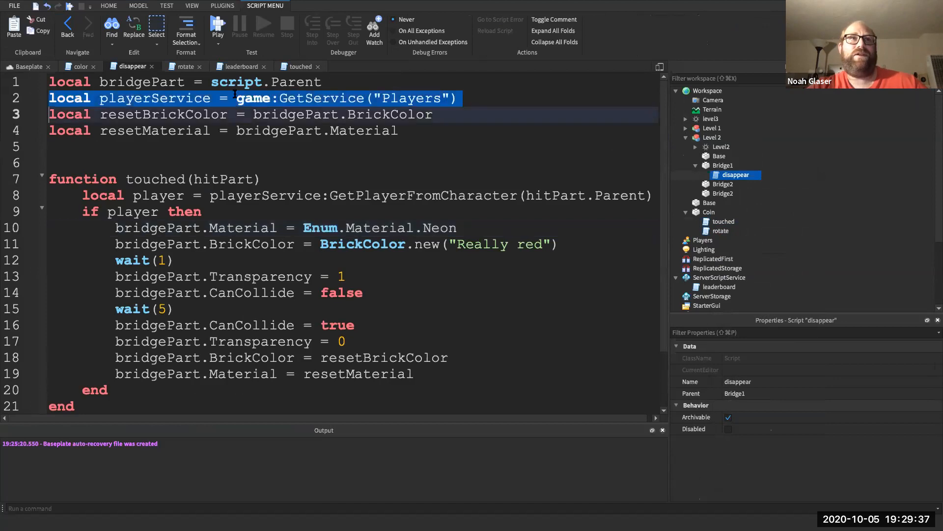
{"action": "left_click", "coordinate": [295, 68]}
{"action": "left_click", "coordinate": [270, 84]}
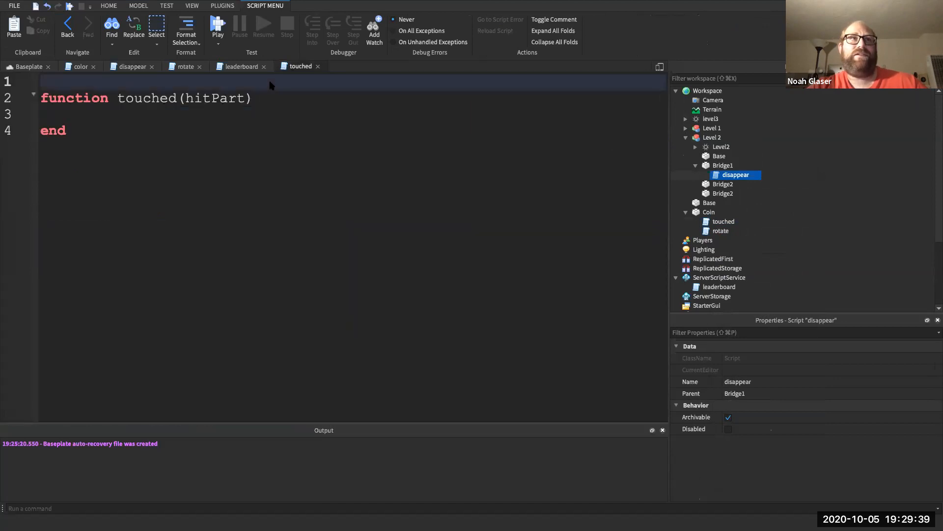
{"action": "key", "text": "super+v"}
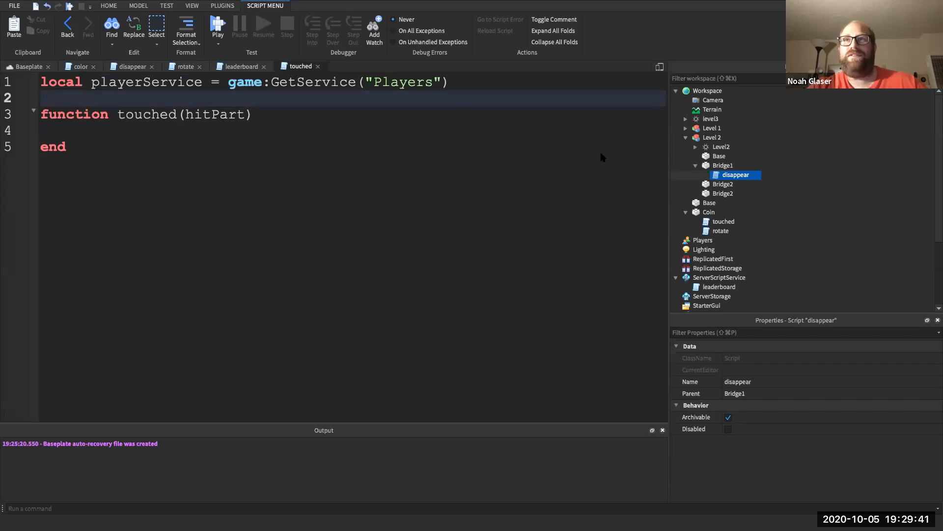
- Copy the player lookup and 'if player then' lines from disappear into the touched function
{"action": "double_click", "coordinate": [719, 175]}
{"action": "left_click", "coordinate": [280, 195]}
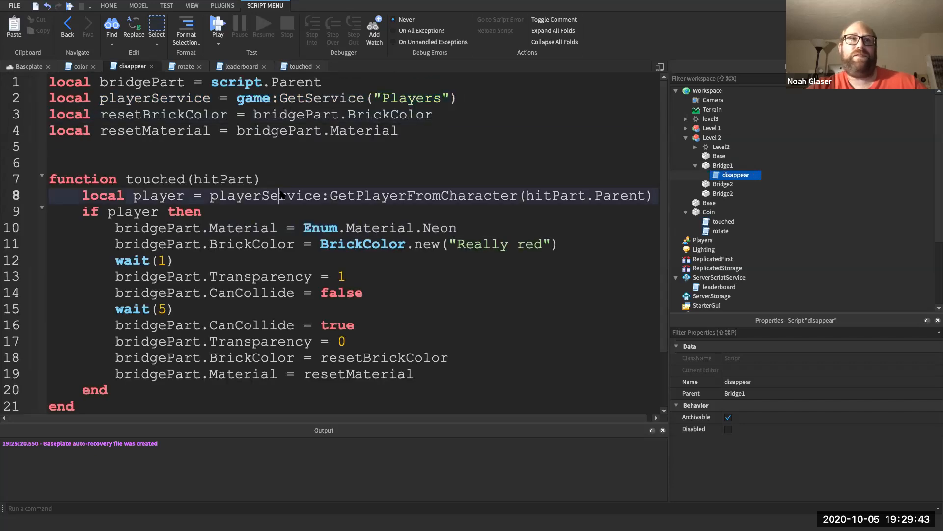
{"action": "double_click", "coordinate": [281, 193]}
{"action": "triple_click", "coordinate": [198, 212]}
{"action": "mouse_move", "coordinate": [197, 212]}
{"action": "left_mouse_down"}
{"action": "mouse_move", "coordinate": [197, 197]}
{"action": "mouse_move", "coordinate": [208, 201]}
{"action": "left_mouse_up"}
{"action": "key", "text": "ctrl+c"}
{"action": "left_click", "coordinate": [197, 196]}
{"action": "triple_click", "coordinate": [209, 210]}
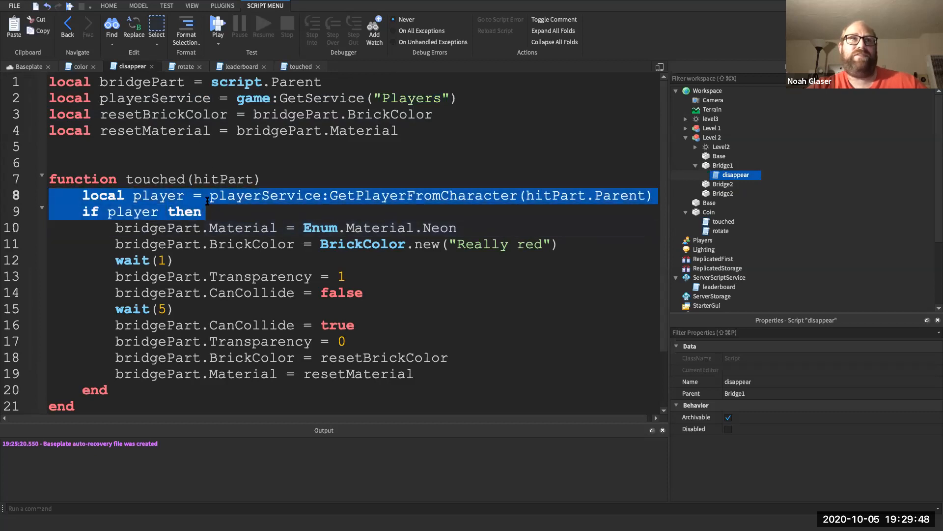
{"action": "left_click", "coordinate": [285, 68]}
{"action": "left_click", "coordinate": [244, 114]}
{"action": "left_click", "coordinate": [244, 128]}
{"action": "key", "text": "ctrl+v"}
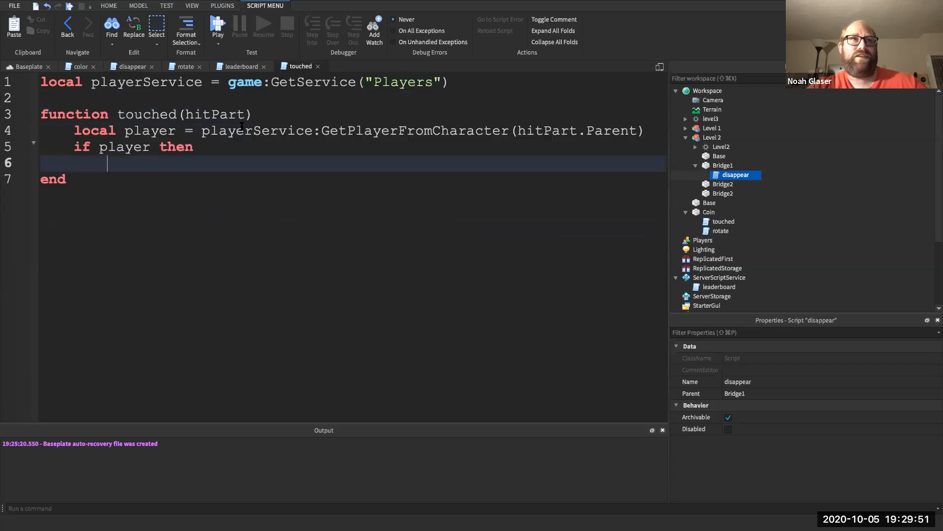
- Close the if player block with its end and tidy the blank lines
{"action": "key", "text": "Return"}
{"action": "left_click", "coordinate": [233, 143]}
{"action": "key", "text": "Return"}
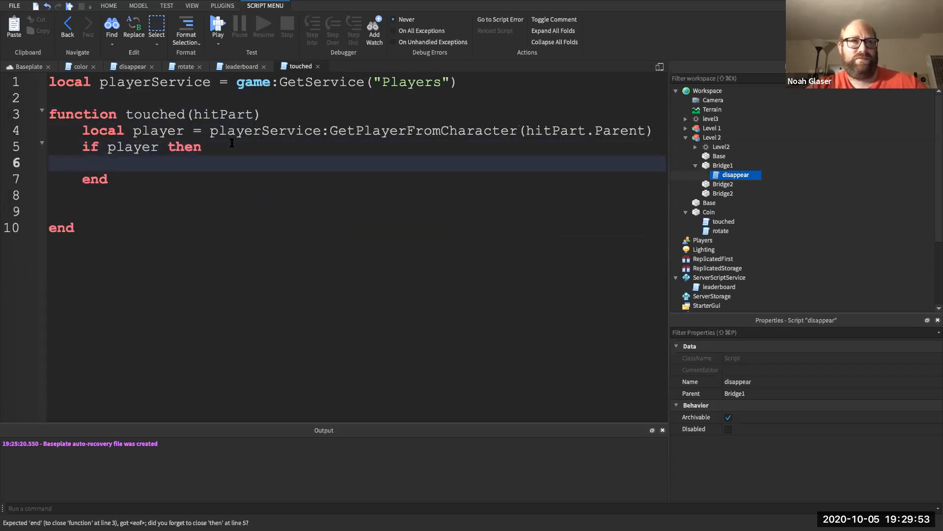
{"action": "key", "text": "Down"}
{"action": "key", "text": "Down"}
{"action": "key", "text": "Down"}
{"action": "key", "text": "BackSpace"}
{"action": "key", "text": "BackSpace"}
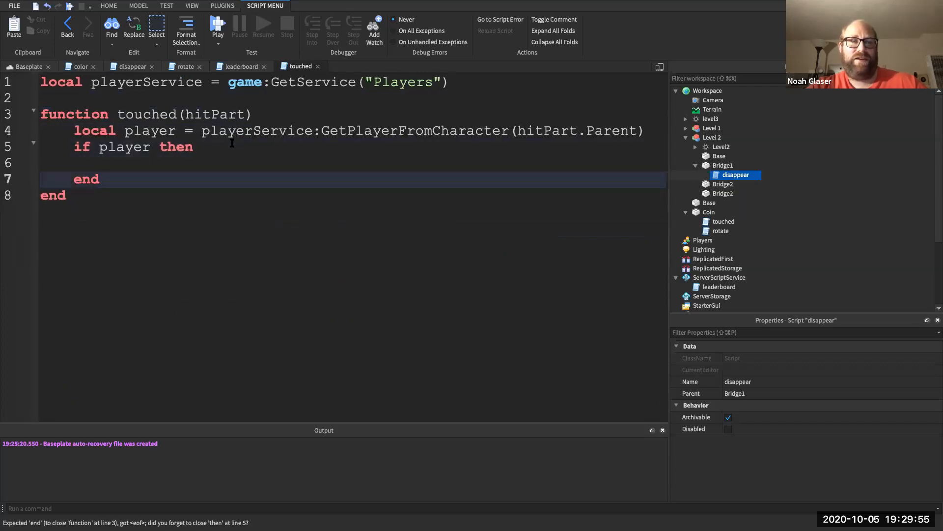
{"action": "key", "text": "Down"}
{"action": "key", "text": "Return"}
{"action": "key", "text": "Return"}
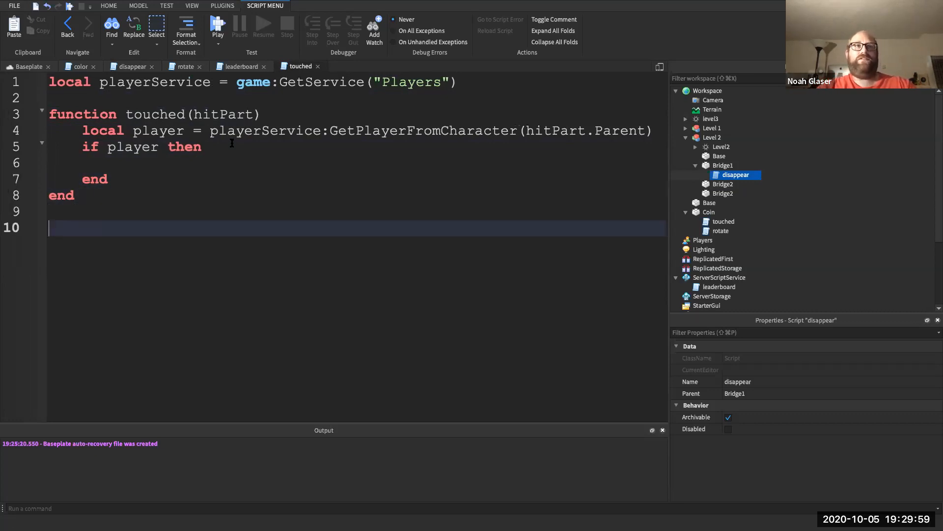
- Declare 'local coin = script.Parent' on line 2 of the touched script
{"action": "left_click", "coordinate": [158, 96]}
{"action": "key", "text": "Return"}
{"action": "key", "text": "Up"}
{"action": "type", "text": "local"}
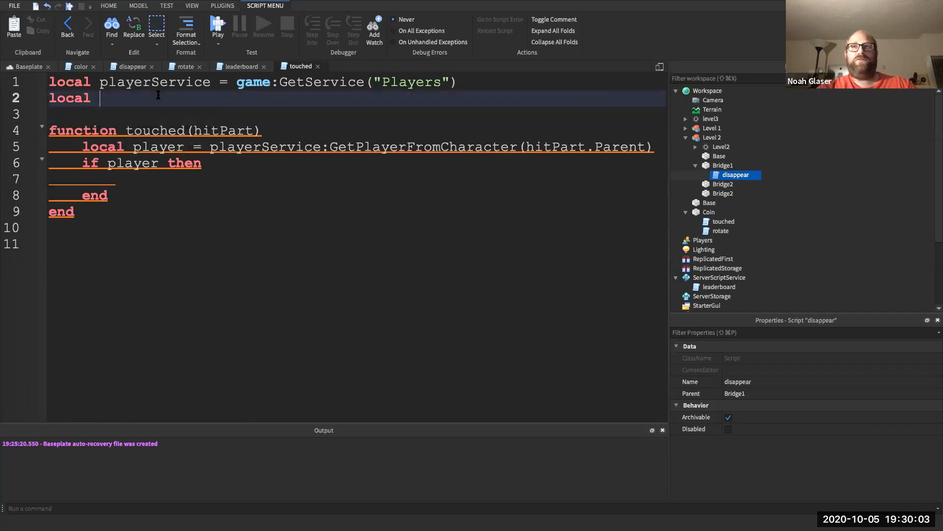
{"action": "type", "text": " p"}
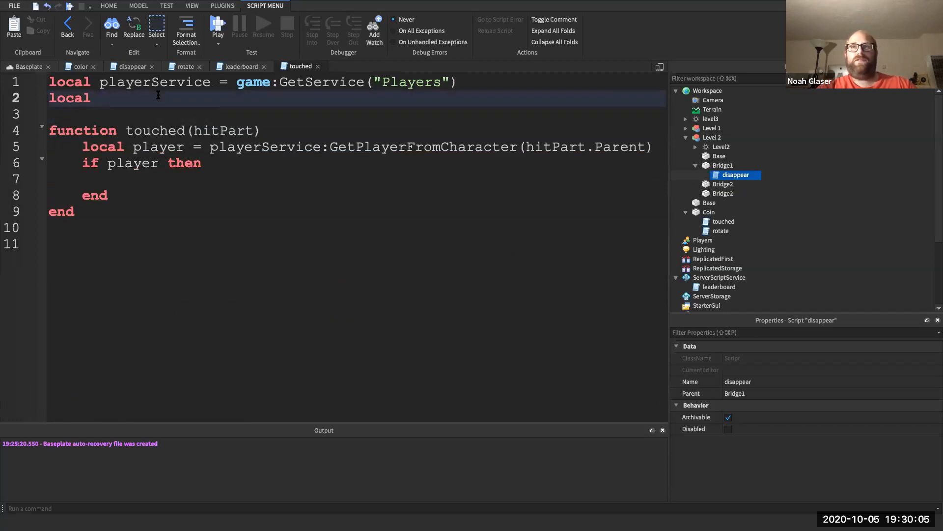
{"action": "type", "text": "oin = script."}
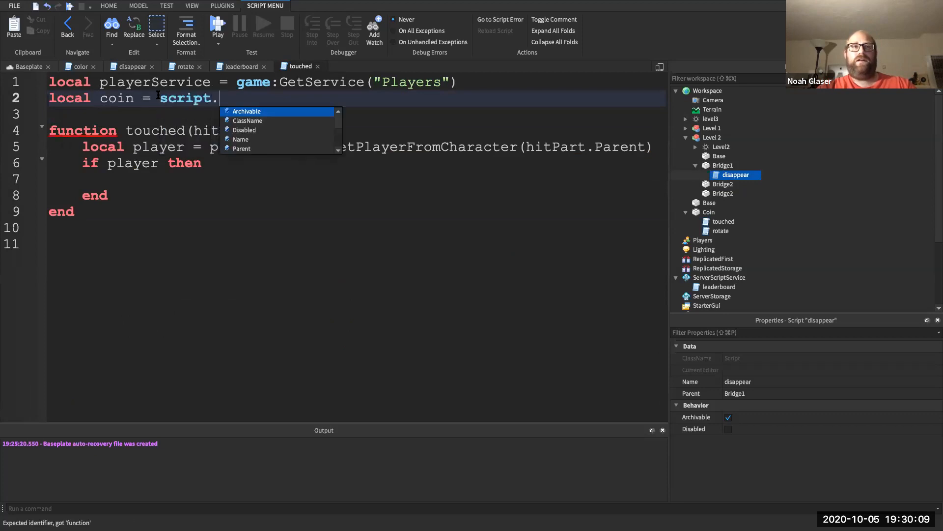
{"action": "type", "text": "P"}
{"action": "key", "text": "Tab"}
- Add 'coin.Touched:Connect(touched)' below the function
{"action": "left_click", "coordinate": [107, 212]}
{"action": "key", "text": "Return"}
{"action": "key", "text": "Return"}
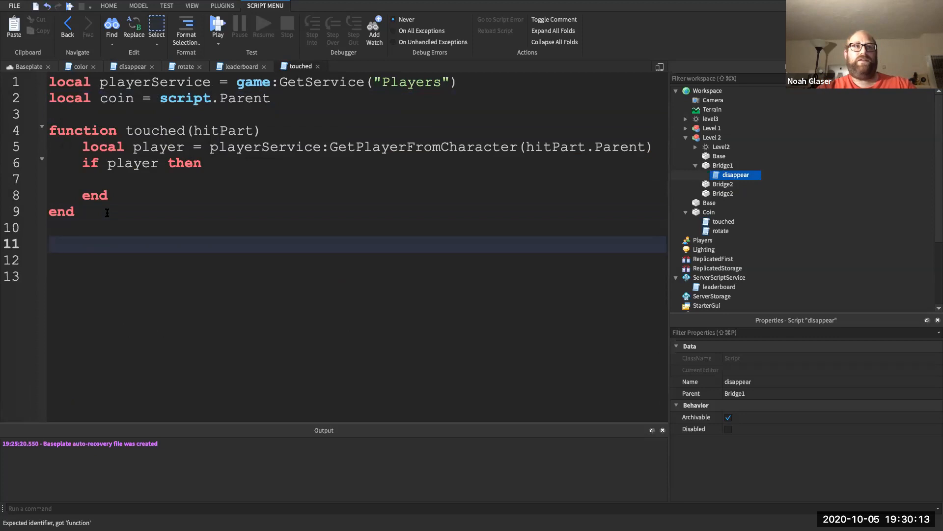
{"action": "type", "text": "coin.Tou"}
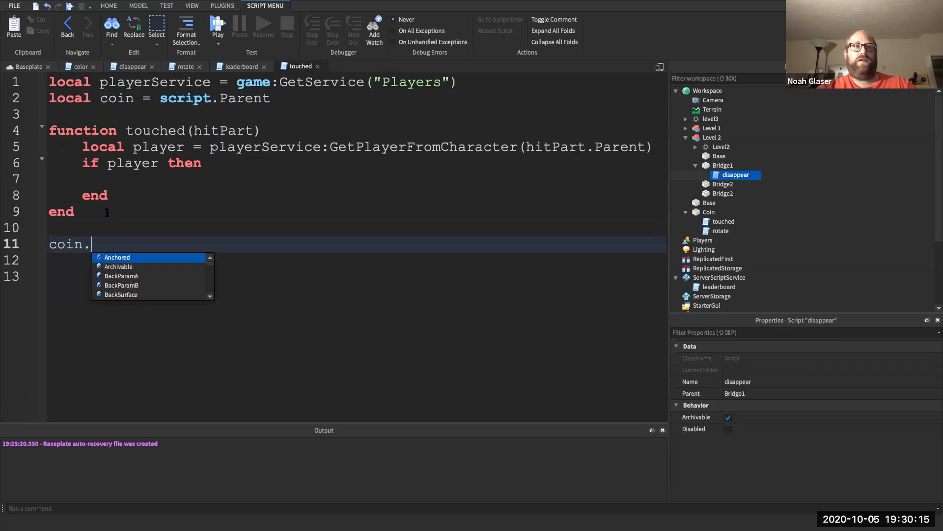
{"action": "key", "text": "Tab"}
{"action": "type", "text": ":"}
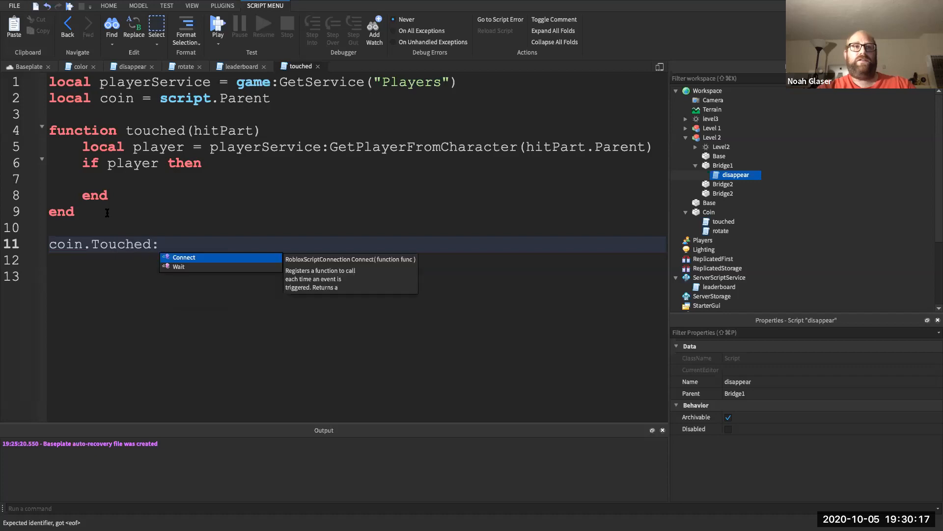
{"action": "key", "text": "Tab"}
{"action": "type", "text": "touched"}
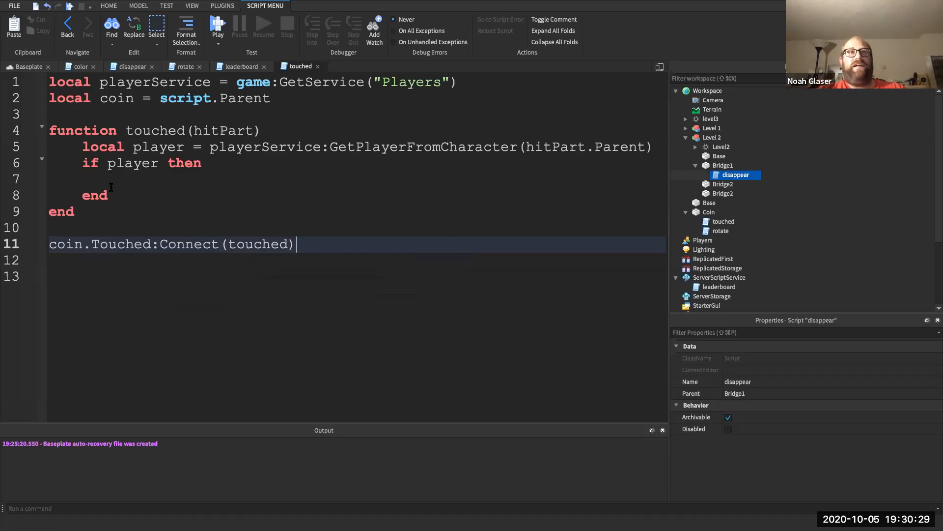
{"action": "left_click", "coordinate": [148, 187]}
{"action": "left_click", "coordinate": [149, 180]}
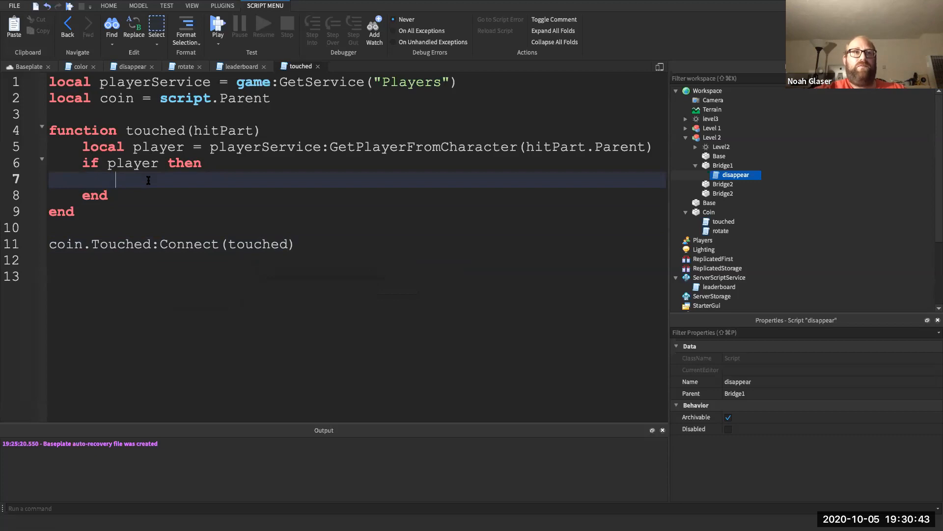
- Inside the if player block, write coin:Destroy() and player.leaderstats.Coins += 1
{"action": "type", "text": "co"}
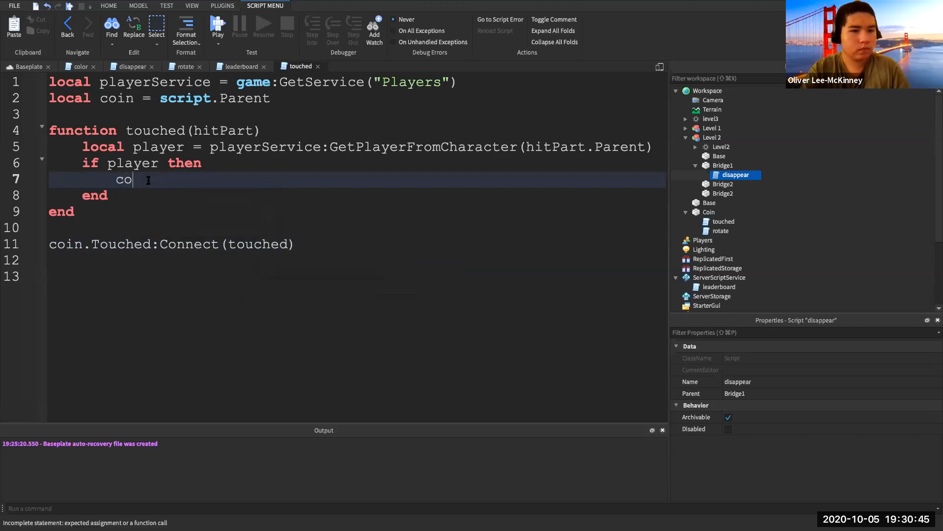
{"action": "type", "text": "in:Destroy()"}
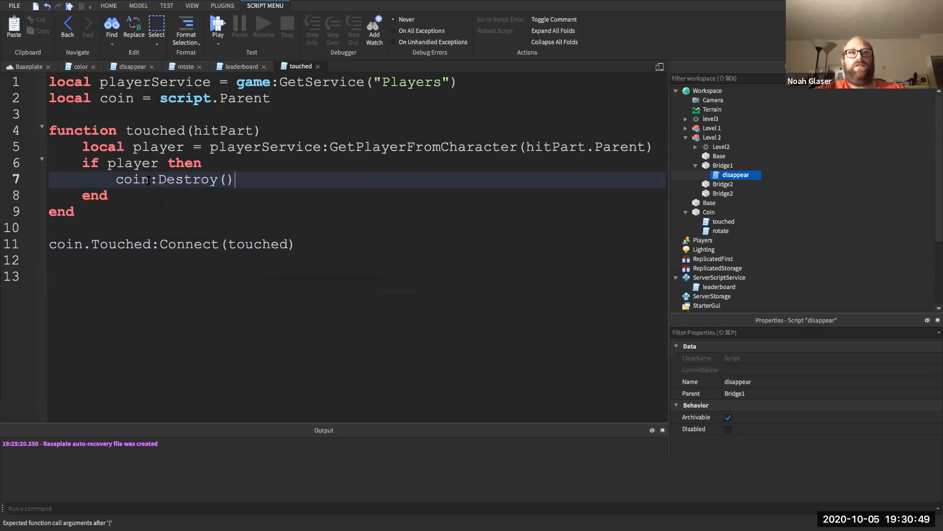
{"action": "key", "text": "Return"}
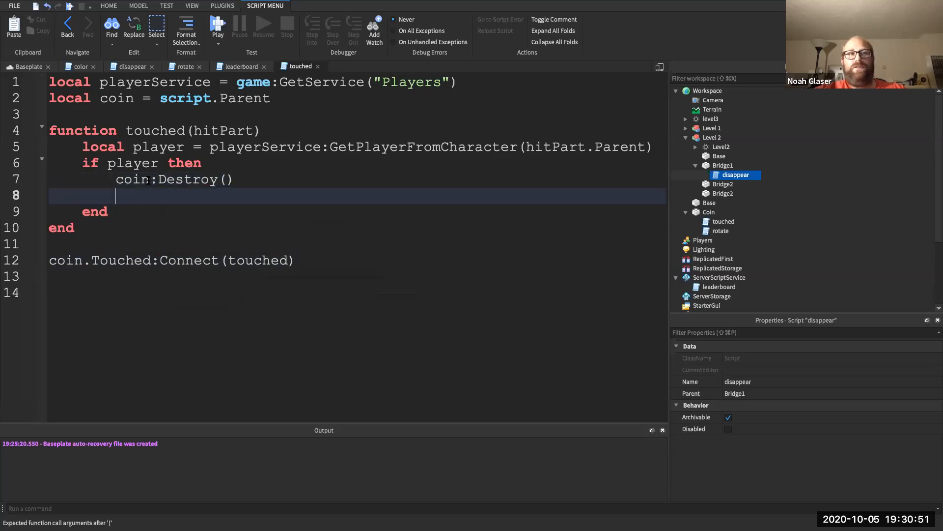
{"action": "type", "text": "player.Coin"}
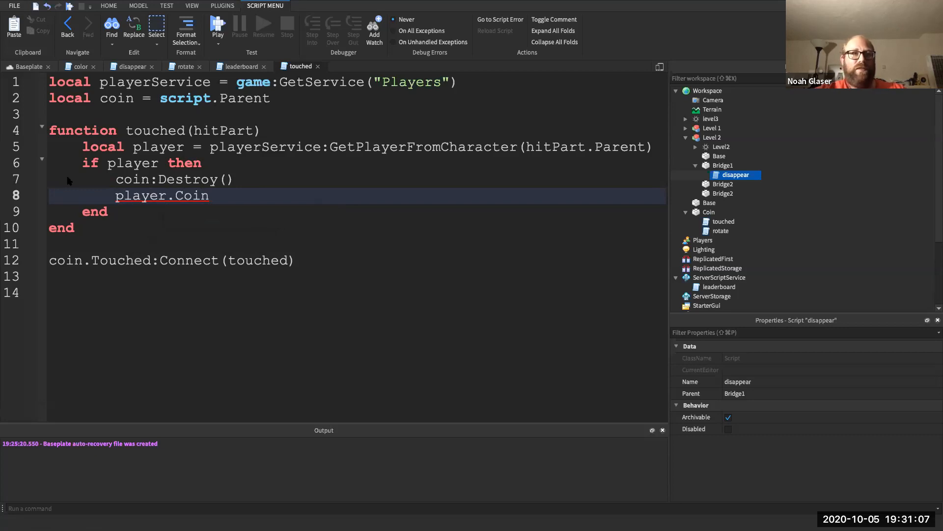
{"action": "double_click", "coordinate": [190, 190]}
{"action": "key", "text": "BackSpace"}
{"action": "type", "text": "leaderstats."}
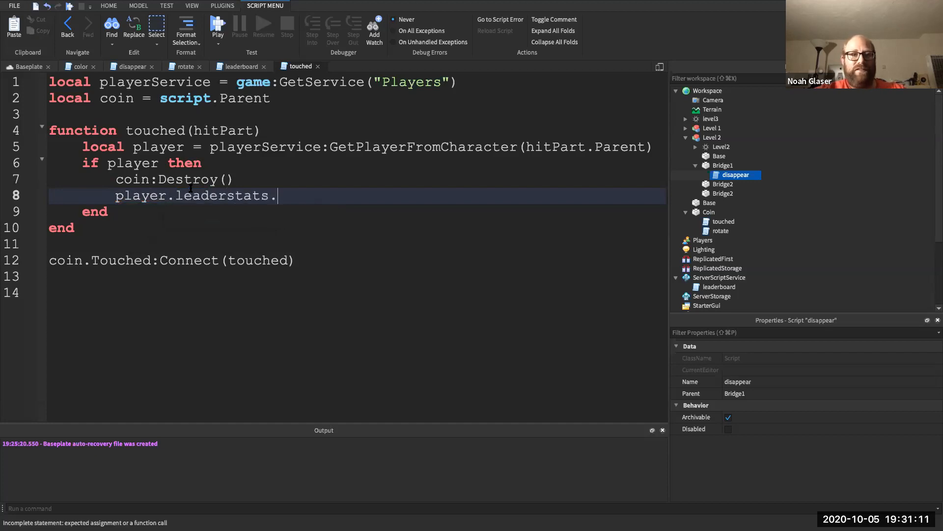
{"action": "type", "text": "Coins"}
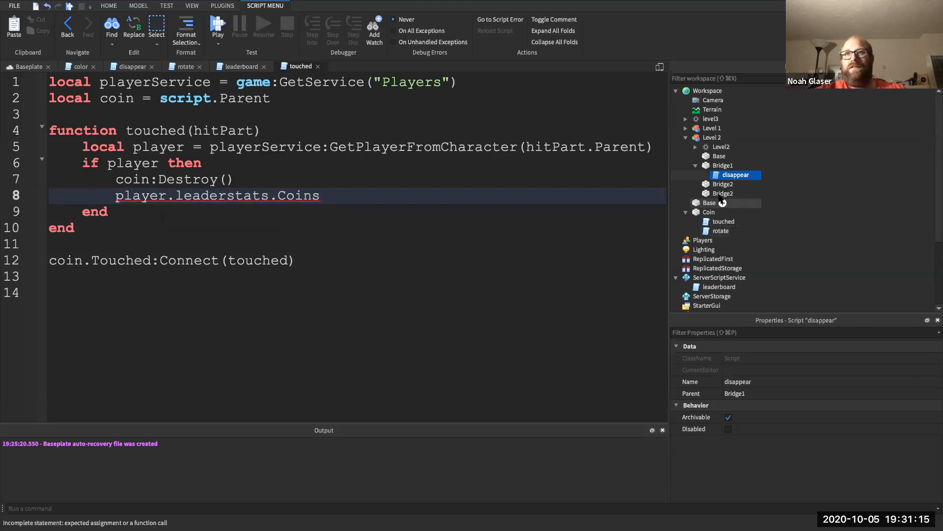
- Confirm the leaderboard script names the stat Coins, then start a playtest
{"action": "scroll", "coordinate": [716, 231], "scroll_direction": "down", "scroll_amount": 1}
{"action": "left_click", "coordinate": [710, 278]}
{"action": "double_click", "coordinate": [711, 278]}
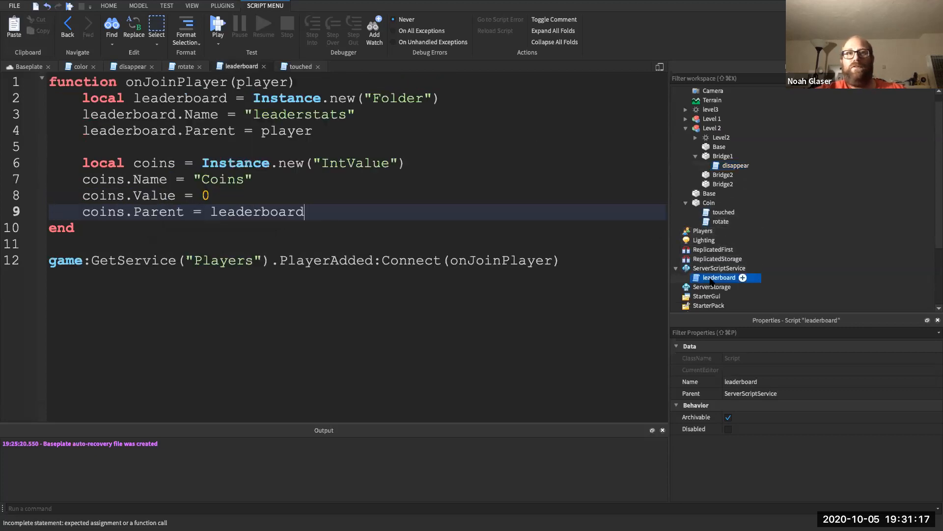
{"action": "double_click", "coordinate": [222, 180]}
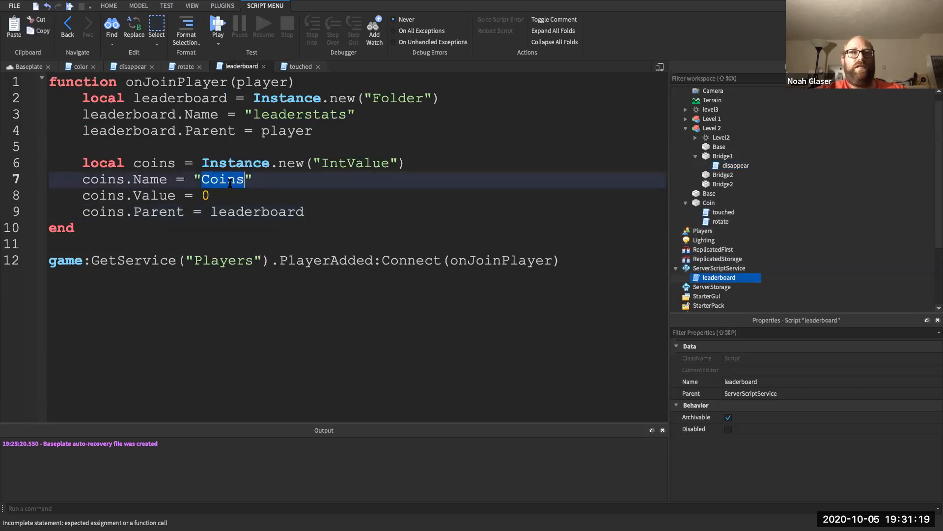
{"action": "double_click", "coordinate": [722, 214]}
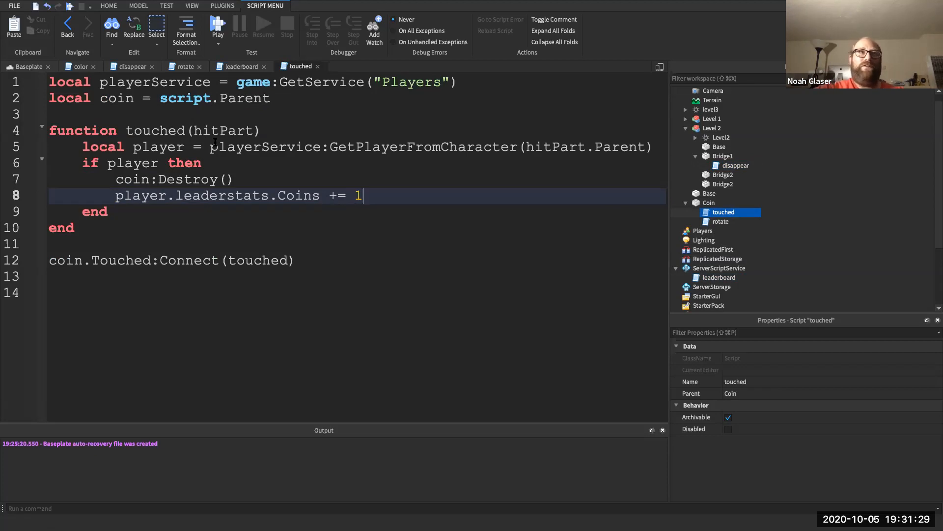
{"action": "left_click", "coordinate": [216, 24]}
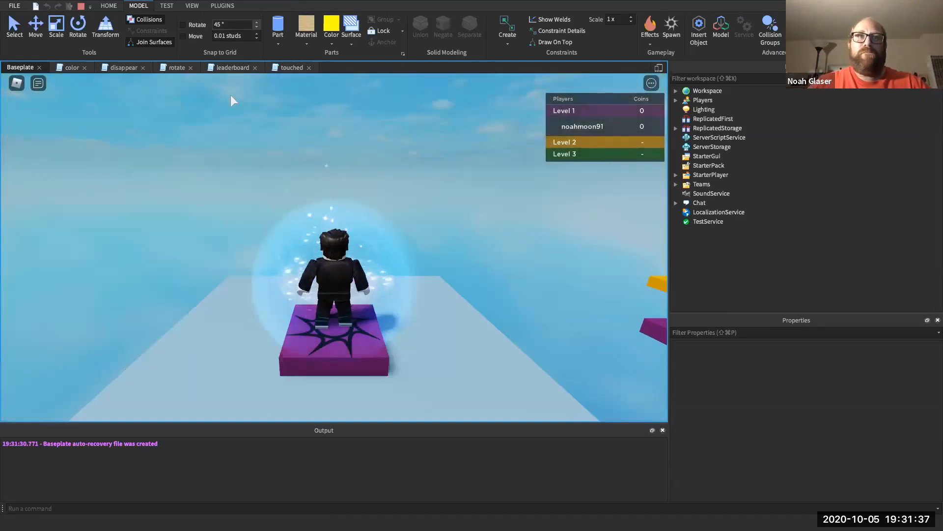
- Walk the avatar off the spawn pad and ride the purple moving platform
{"action": "key", "text": "Right"}
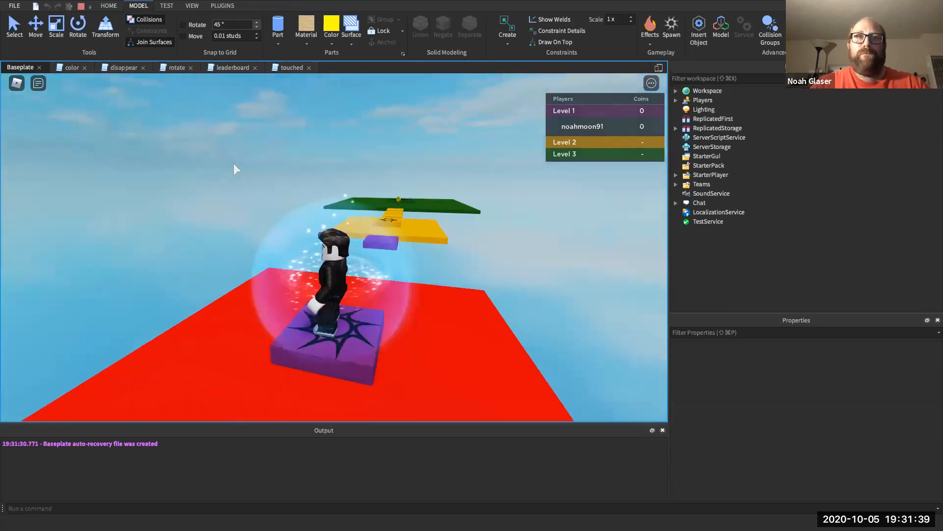
{"action": "key", "text": "w"}
{"action": "key", "text": "Right"}
{"action": "key", "text": "space"}
{"action": "key", "text": "Left"}
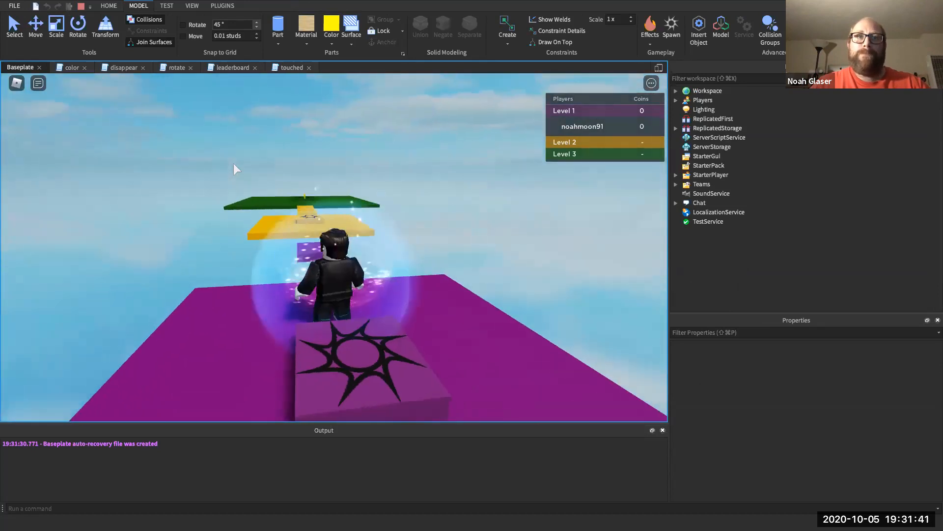
{"action": "key", "text": "w"}
{"action": "key", "text": "w"}
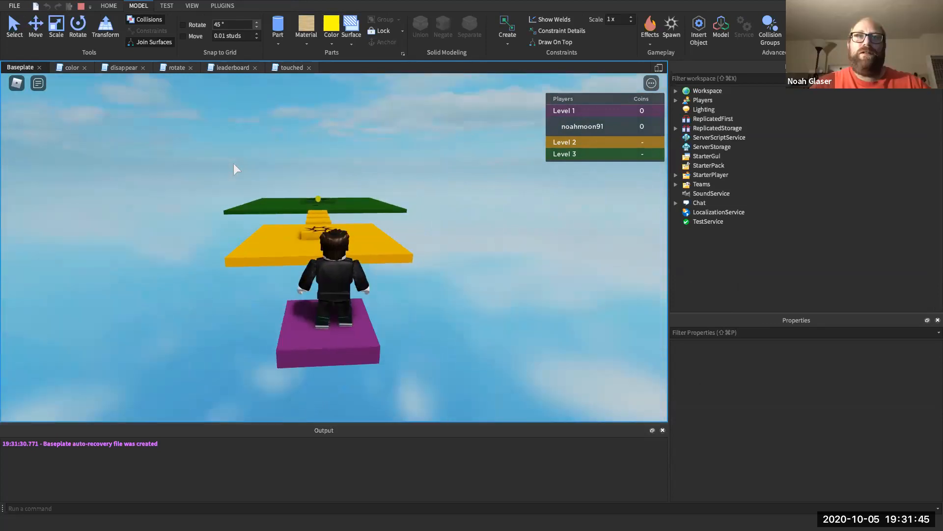
{"action": "key", "text": "Left"}
{"action": "key", "text": "Right"}
{"action": "key", "text": "Left"}
{"action": "key", "text": "Right"}
- Cross the yellow floor and steps onto the green platform and walk into the coin
{"action": "key", "text": "w"}
{"action": "key", "text": "space"}
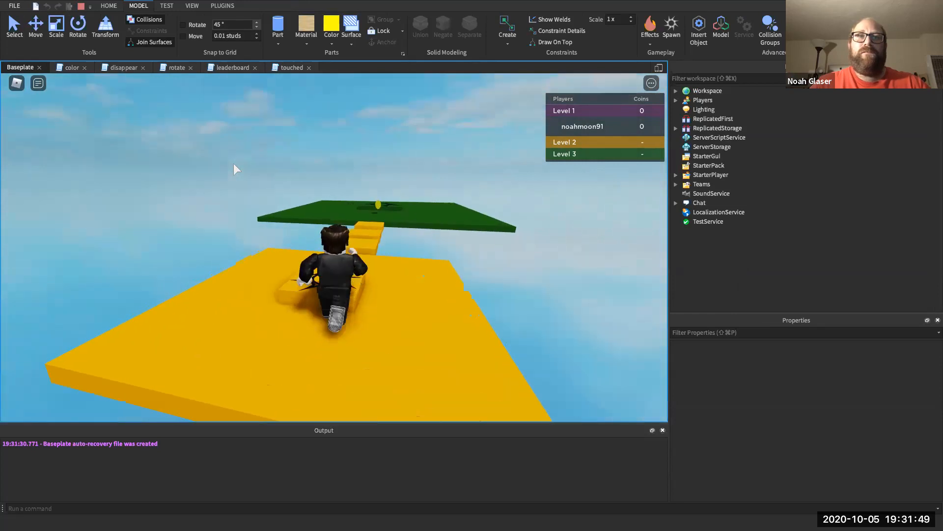
{"action": "key", "text": "w"}
{"action": "key", "text": "space"}
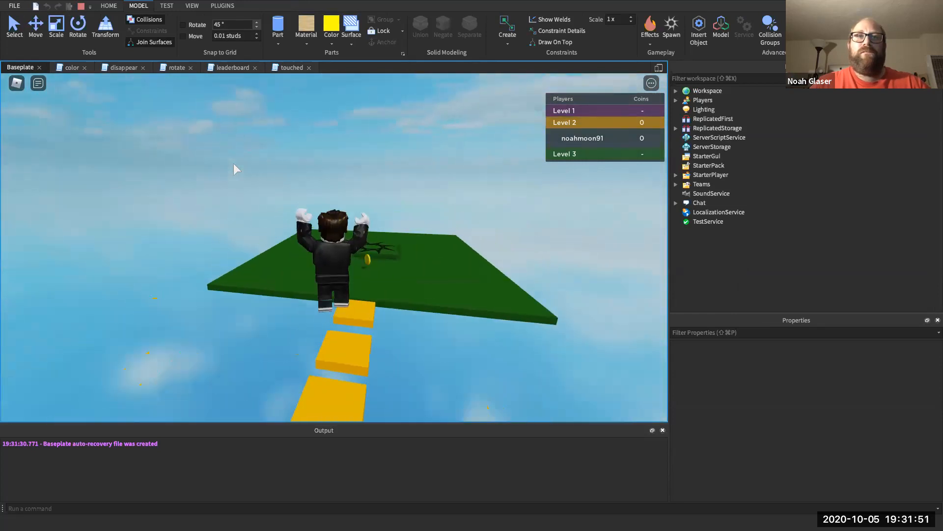
{"action": "key", "text": "w"}
{"action": "key", "text": "Right"}
{"action": "key", "text": "space"}
{"action": "key", "text": "Left"}
{"action": "key", "text": "Right"}
{"action": "key", "text": "space"}
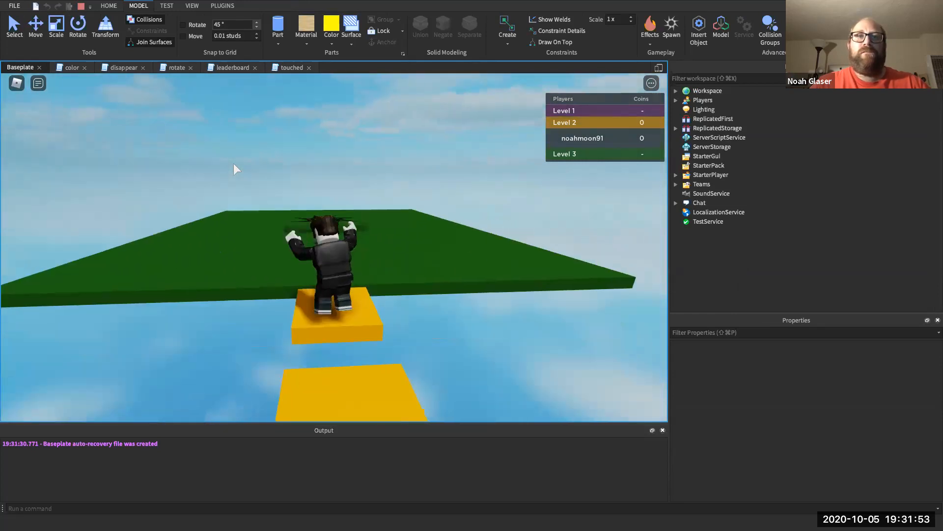
{"action": "key", "text": "w"}
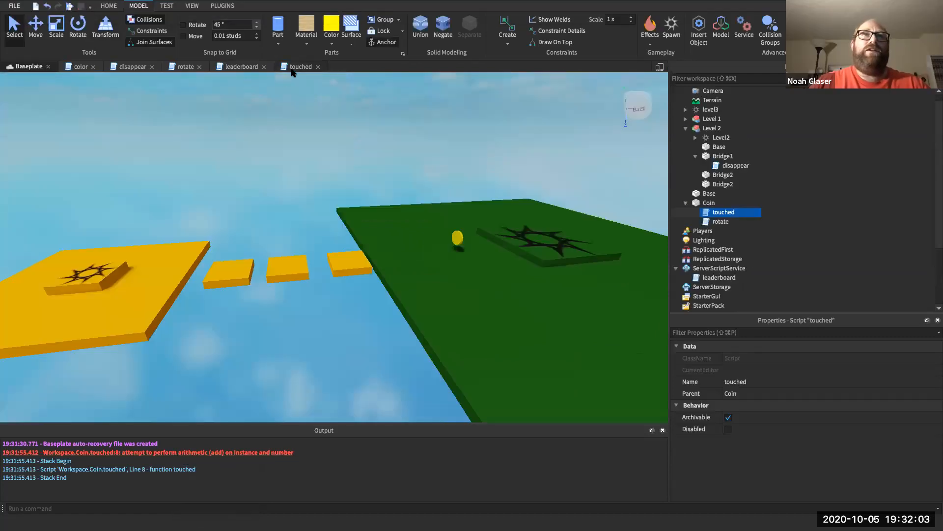
- Change line 8 to player.leaderstats.Coins.Value += 1 and start a new playtest
{"action": "left_click", "coordinate": [292, 67]}
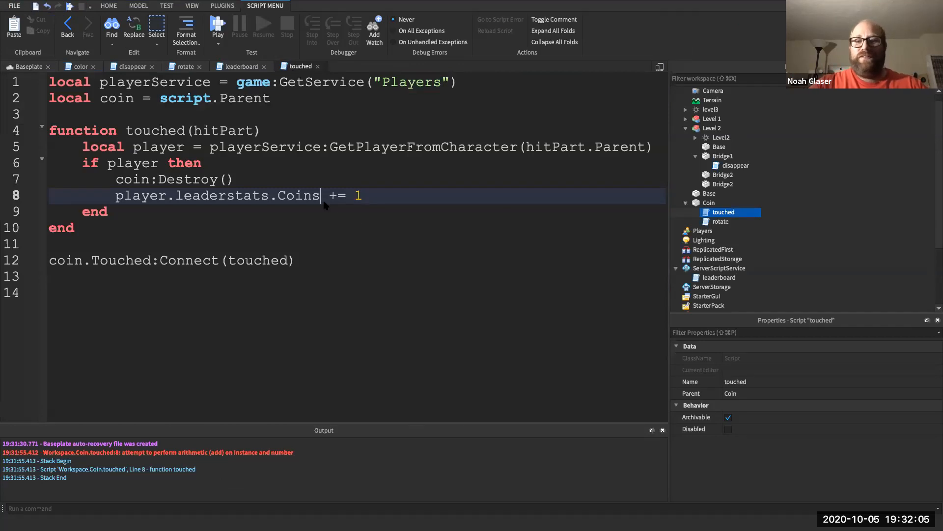
{"action": "type", "text": ".Value"}
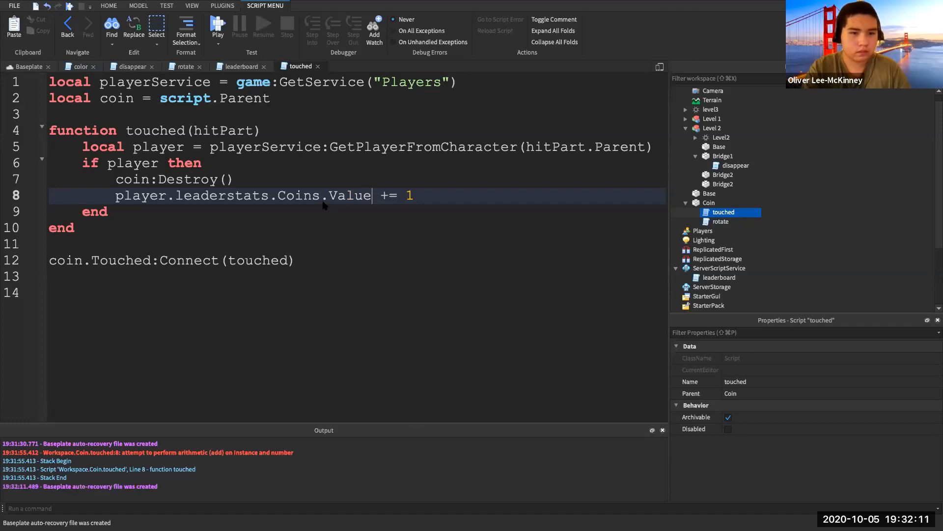
{"action": "left_click", "coordinate": [217, 25]}
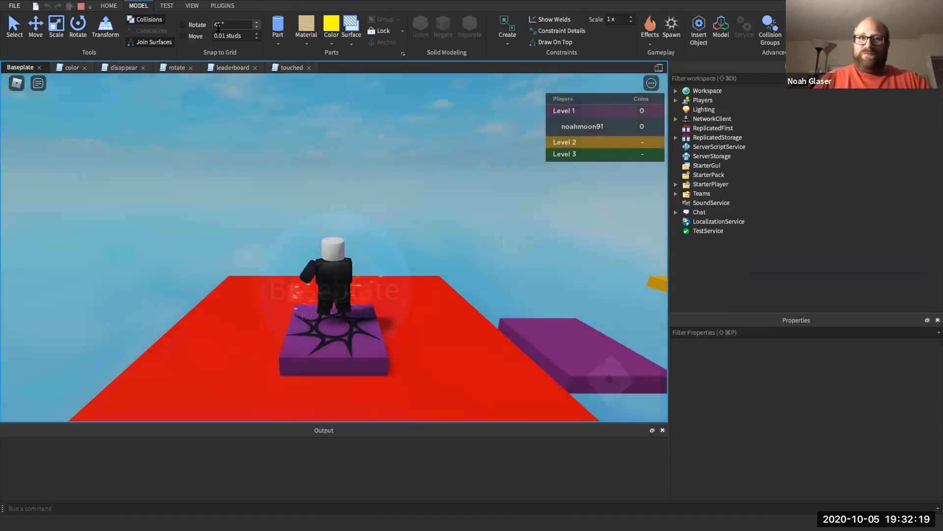
- Run from the spawn across the purple block and yellow steps onto the green platform's coin
{"action": "key", "text": "Right"}
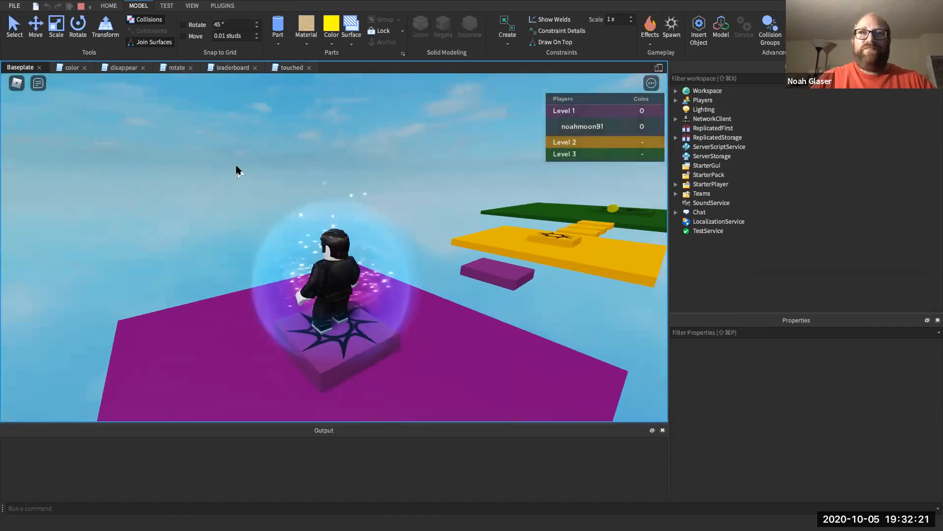
{"action": "key", "text": "w"}
{"action": "key", "text": "space"}
{"action": "key", "text": "d"}
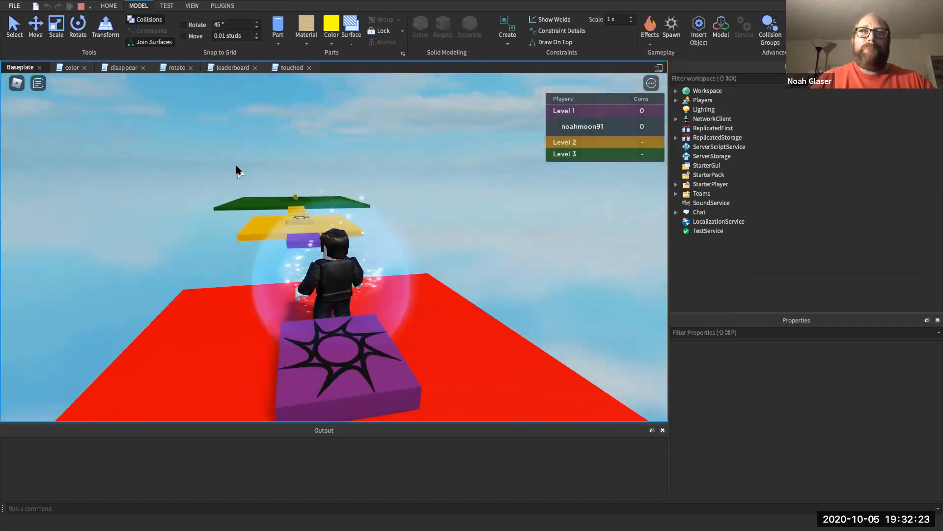
{"action": "key", "text": "w"}
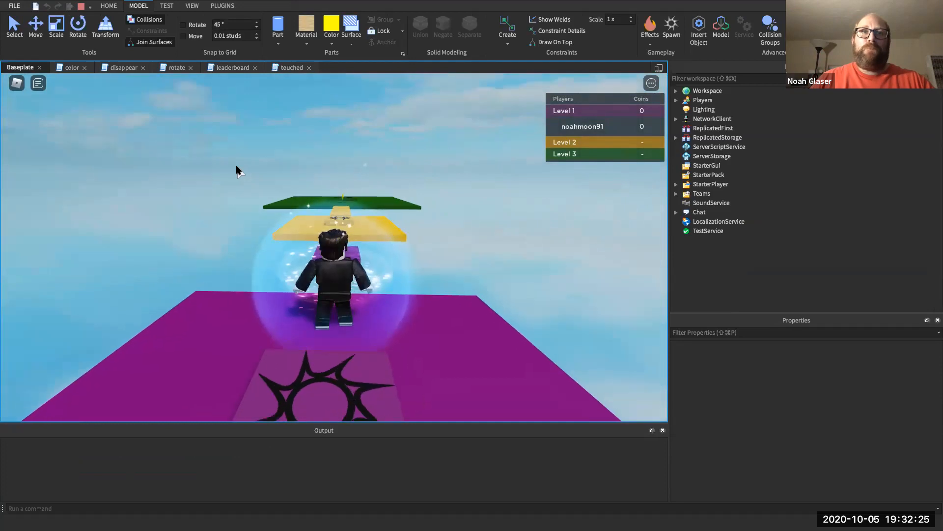
{"action": "key", "text": "w"}
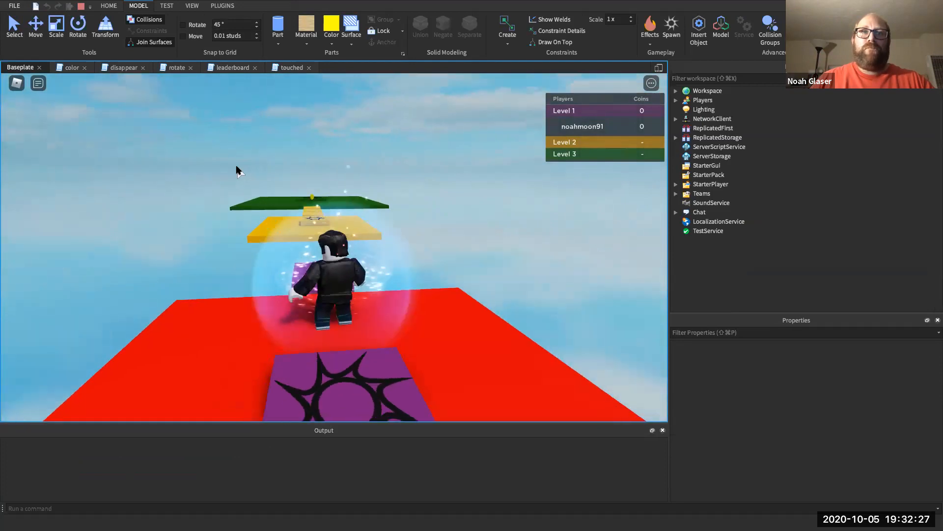
{"action": "key", "text": "Left"}
{"action": "key", "text": "Right"}
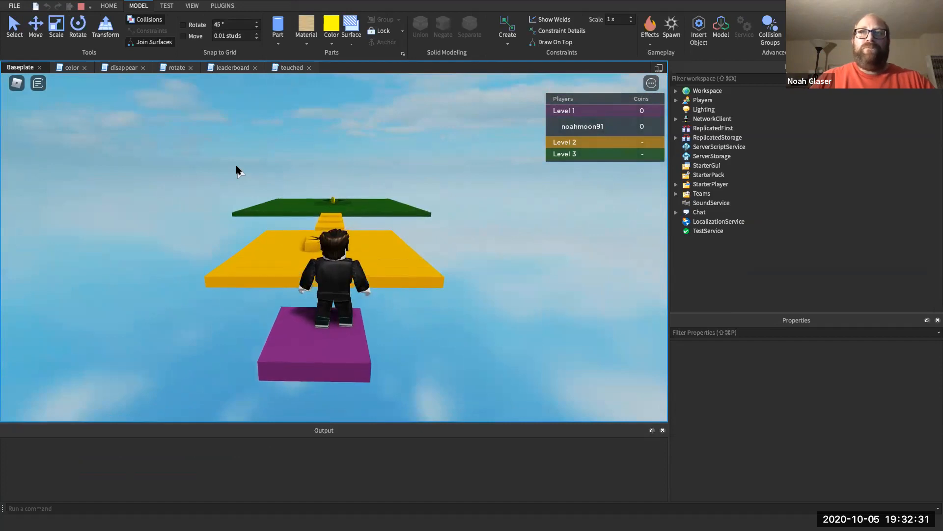
{"action": "key", "text": "w"}
{"action": "key", "text": "w"}
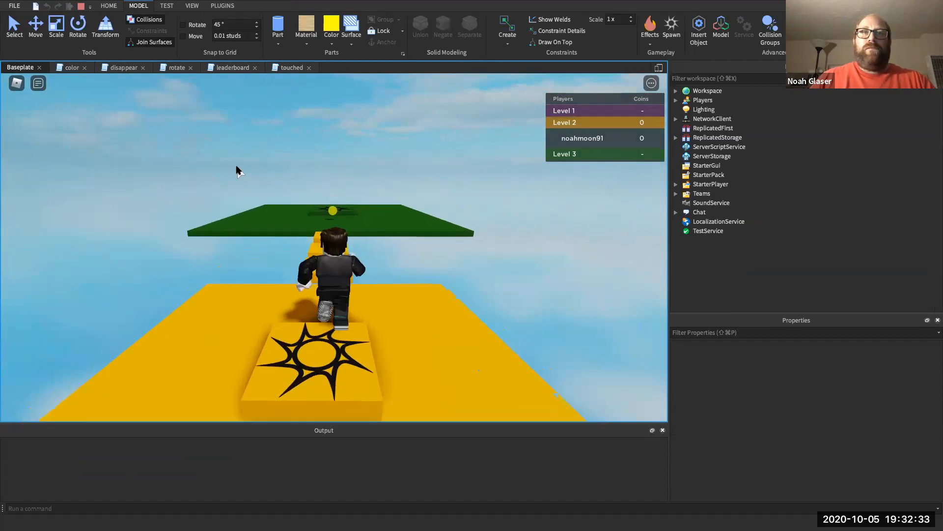
{"action": "key", "text": "w"}
{"action": "key", "text": "space"}
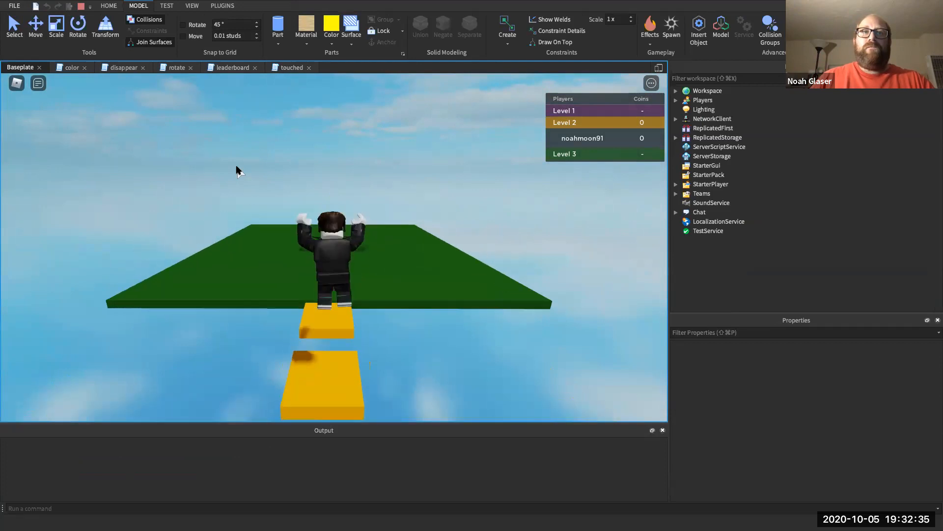
{"action": "key", "text": "w"}
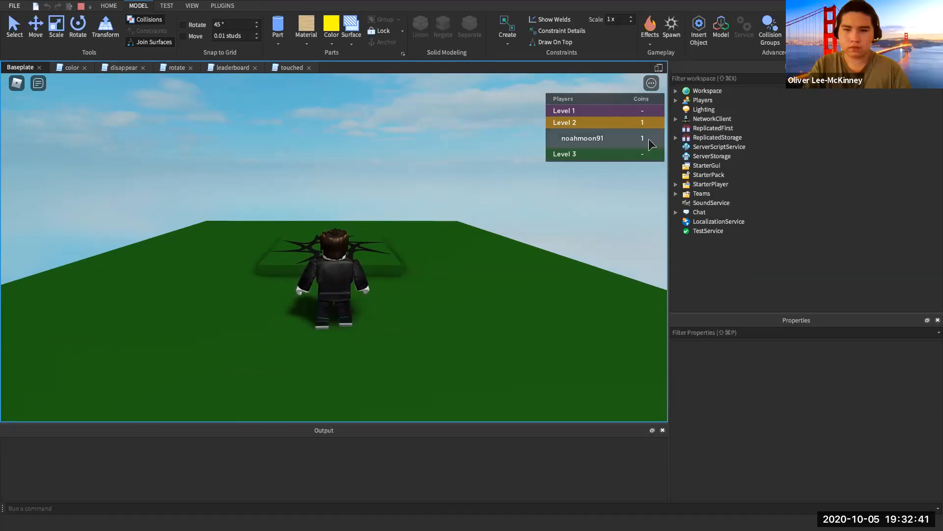
- Stop the playtest and drag the Coin part from Workspace into ServerStorage
{"action": "left_click", "coordinate": [81, 6]}
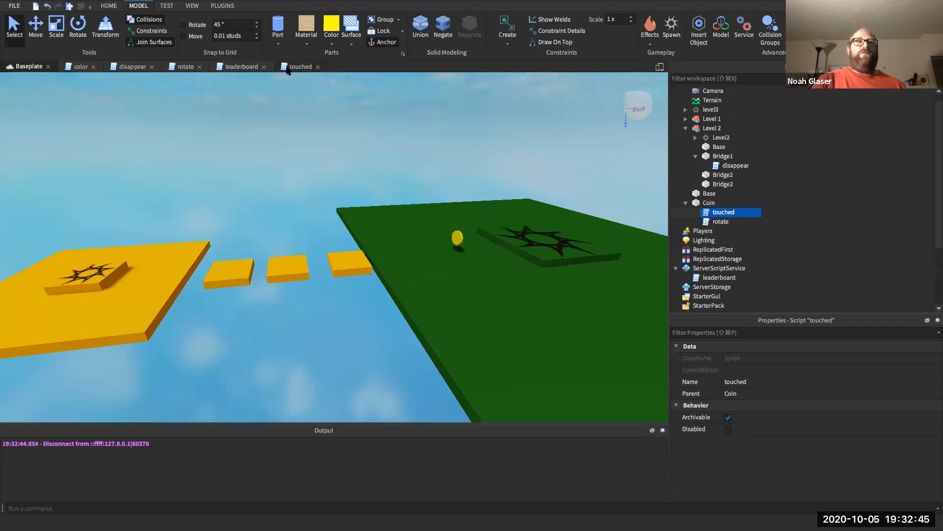
{"action": "left_click", "coordinate": [288, 69]}
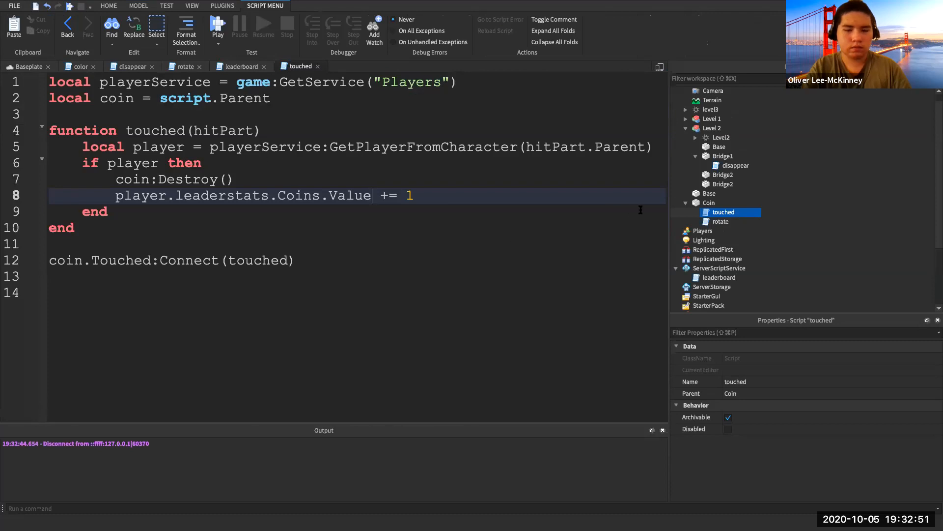
{"action": "left_click", "coordinate": [685, 203]}
{"action": "left_click", "coordinate": [700, 203]}
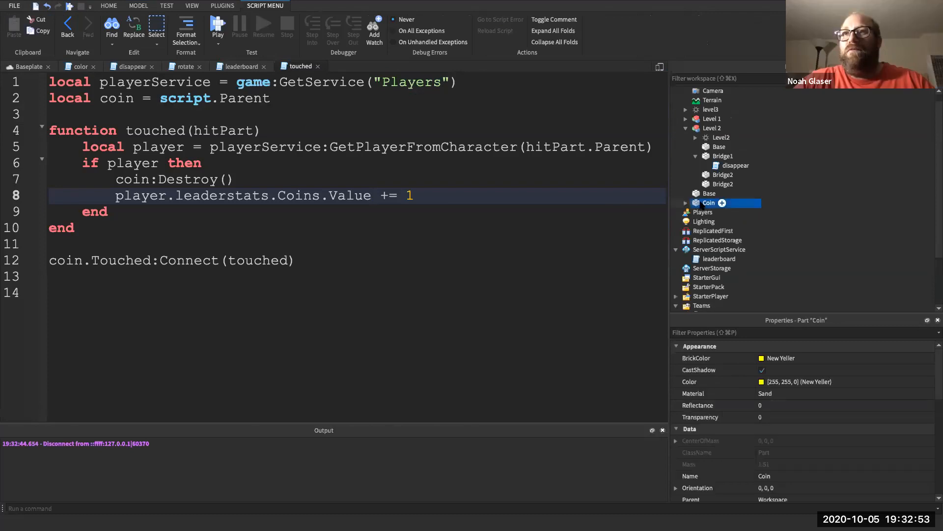
{"action": "scroll", "coordinate": [692, 208], "scroll_direction": "down", "scroll_amount": 1}
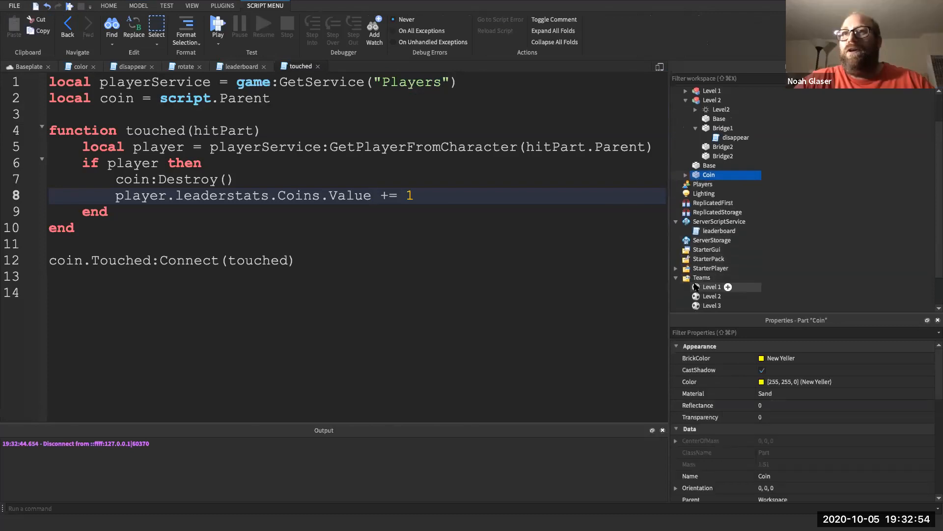
{"action": "left_click", "coordinate": [676, 222]}
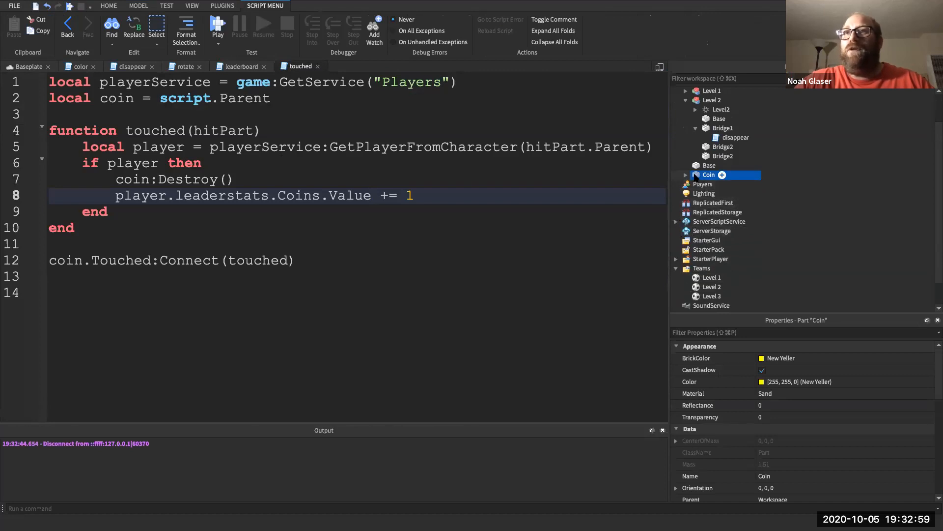
{"action": "left_click_drag", "start_coordinate": [695, 176], "coordinate": [720, 233]}
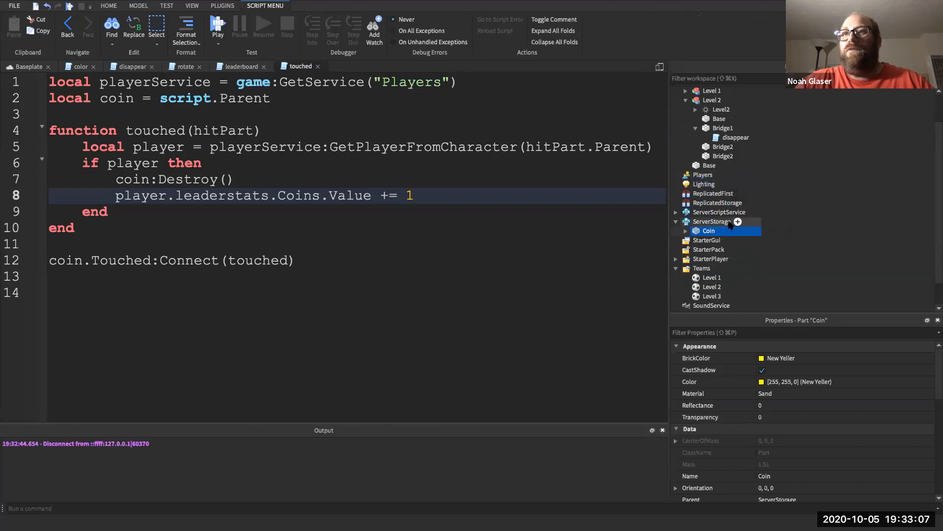
{"action": "left_click", "coordinate": [676, 221]}
{"action": "left_click", "coordinate": [676, 222]}
{"action": "left_click", "coordinate": [676, 221]}
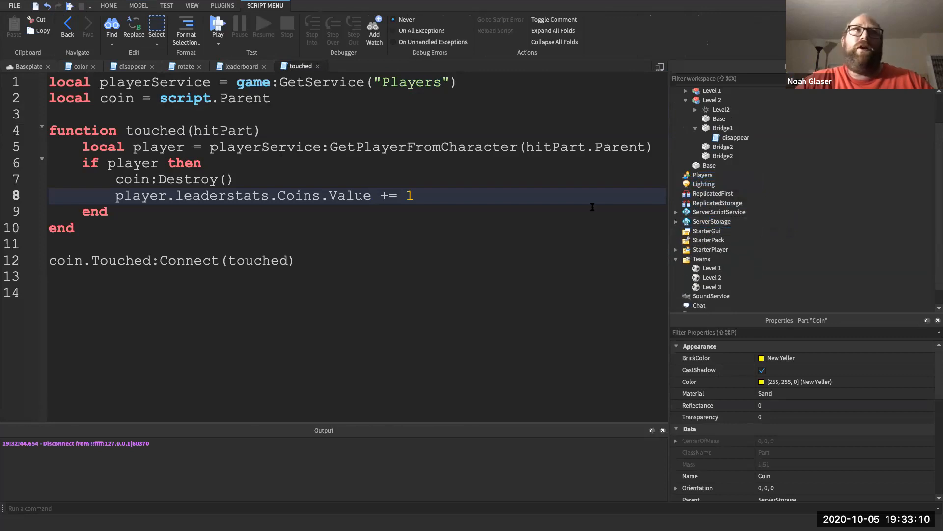
{"action": "left_click", "coordinate": [38, 69]}
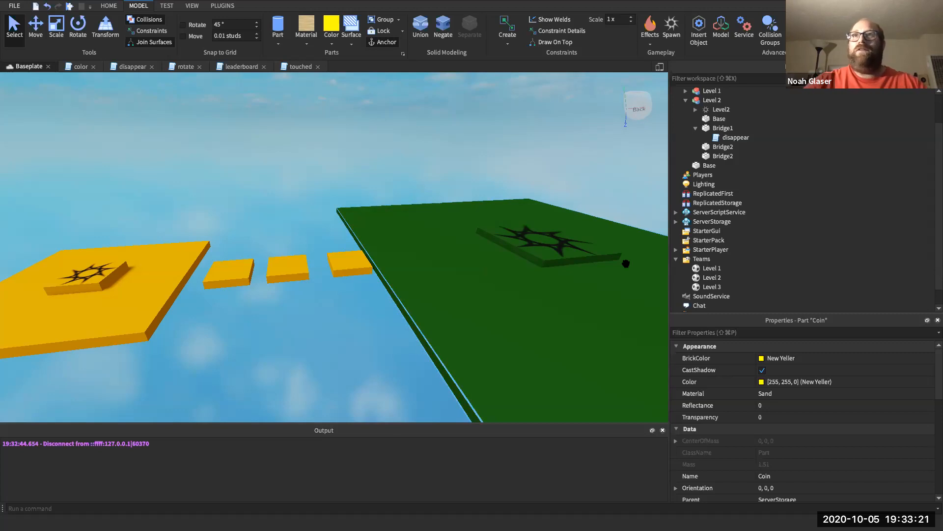
- Group the level3 spawn location into a new model named Level 3
{"action": "left_click", "coordinate": [685, 100]}
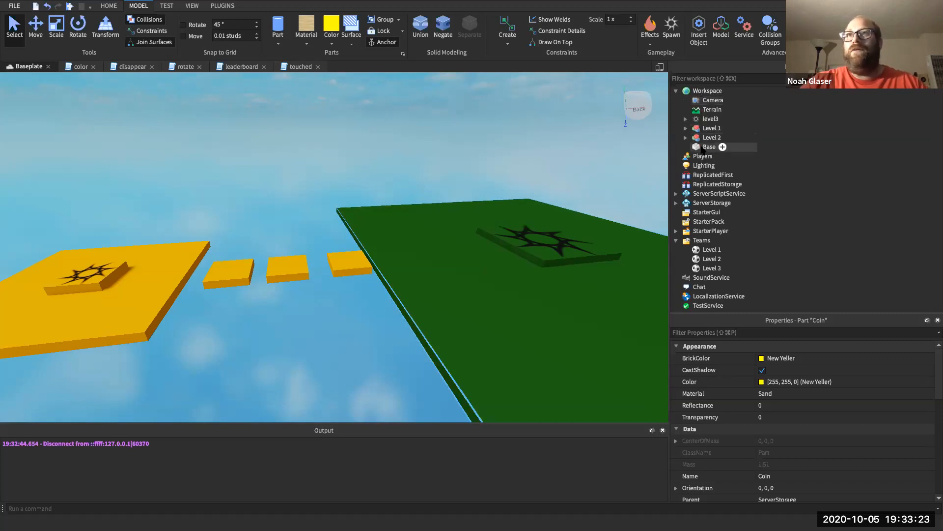
{"action": "left_click", "coordinate": [711, 121]}
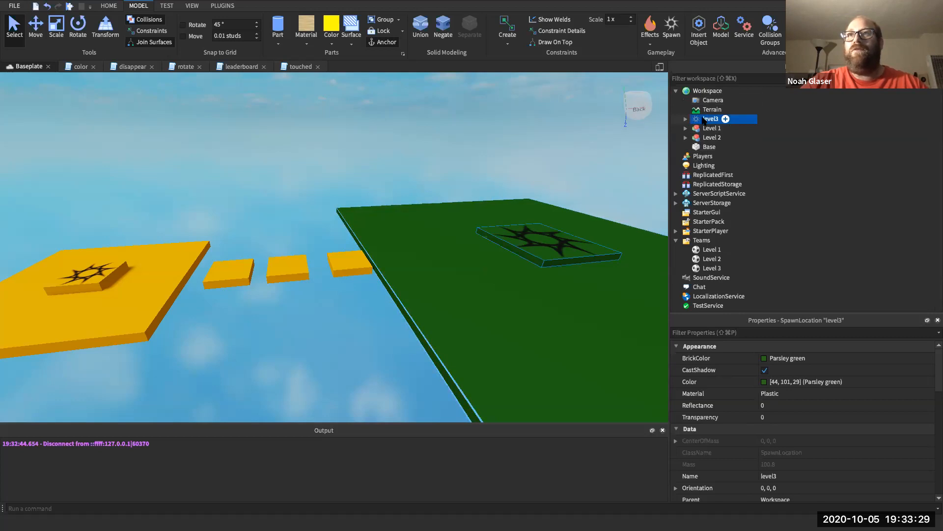
{"action": "right_click", "coordinate": [706, 121]}
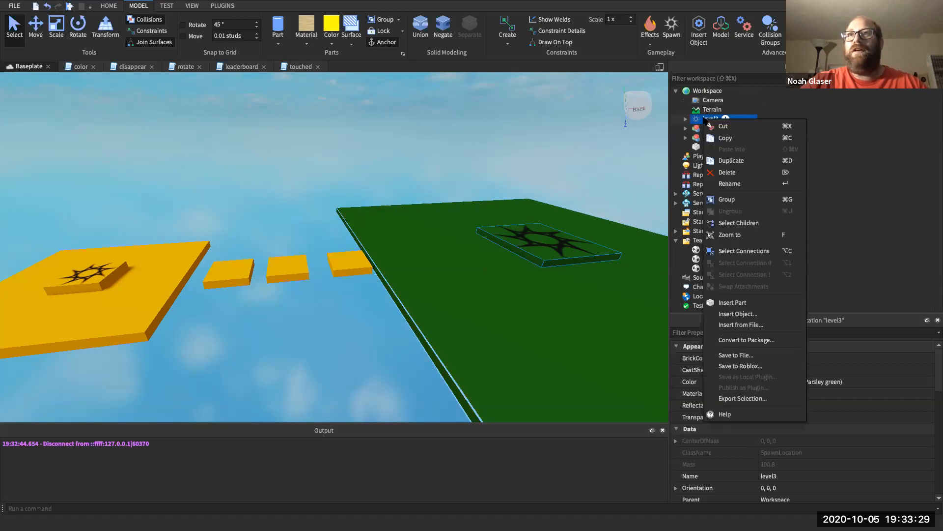
{"action": "left_click", "coordinate": [727, 199]}
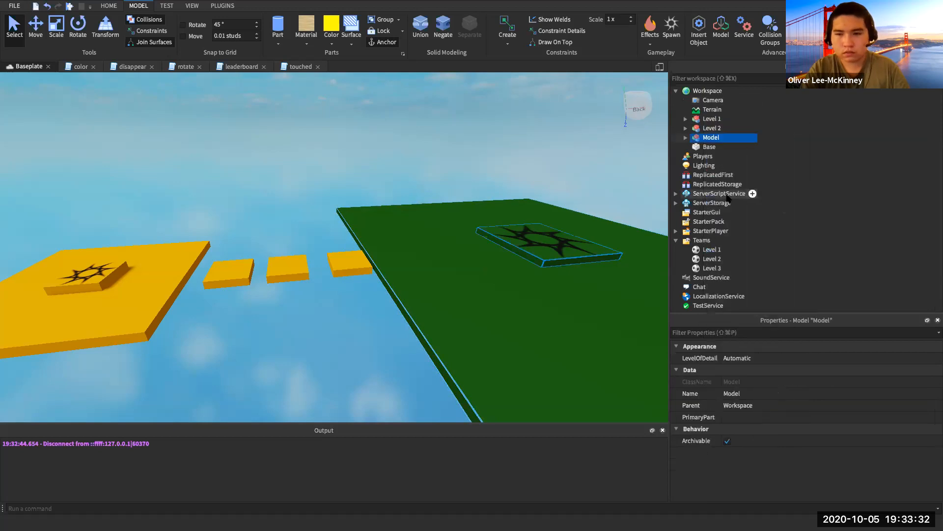
{"action": "right_click", "coordinate": [712, 139]}
{"action": "left_click", "coordinate": [738, 201]}
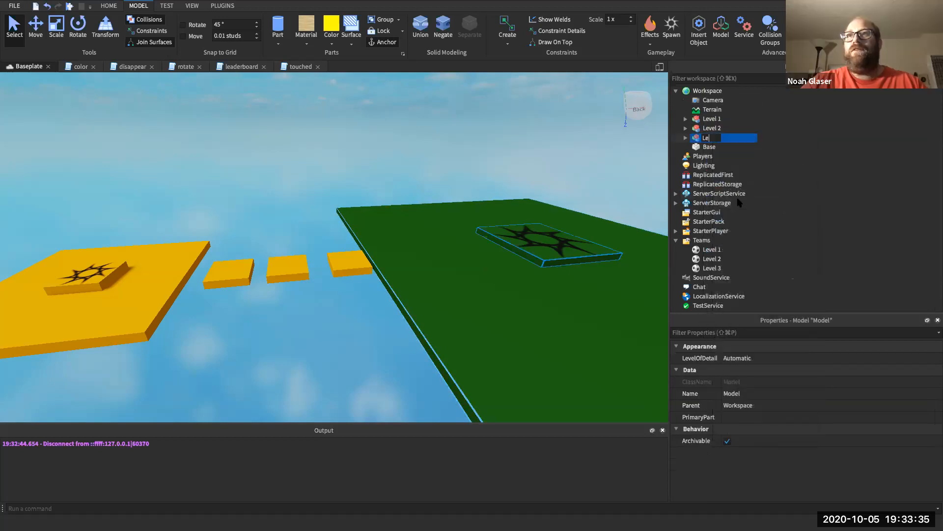
{"action": "key", "text": "Return"}
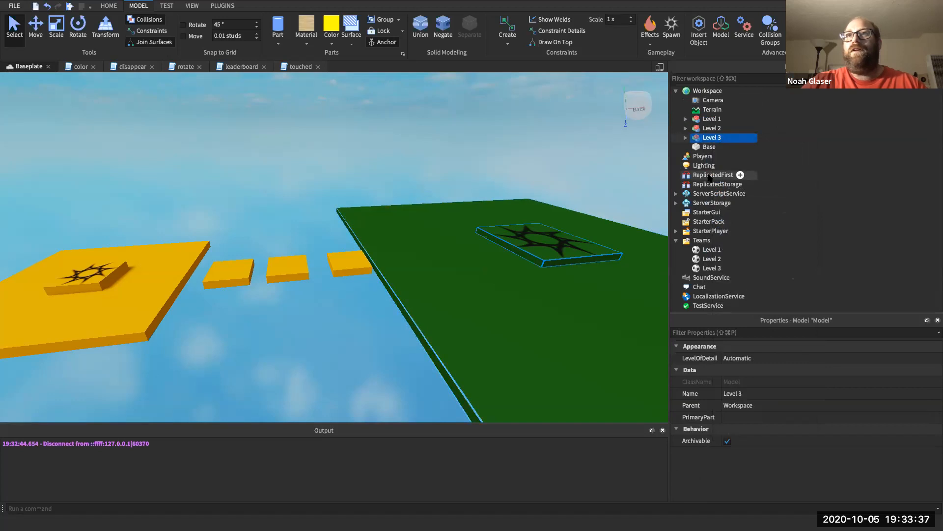
- Move the Base part into the Level 3 model
{"action": "left_click_drag", "start_coordinate": [709, 146], "coordinate": [712, 139]}
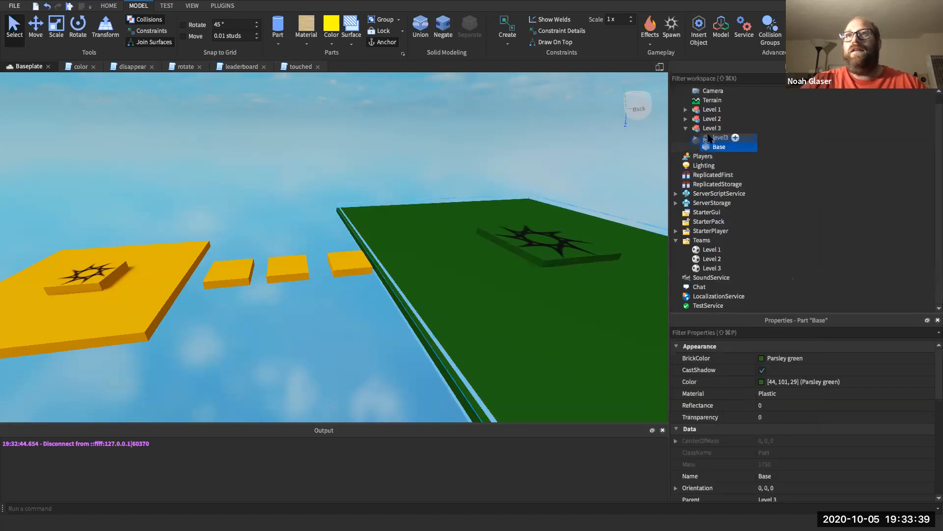
{"action": "left_click", "coordinate": [685, 138]}
{"action": "left_click", "coordinate": [686, 138]}
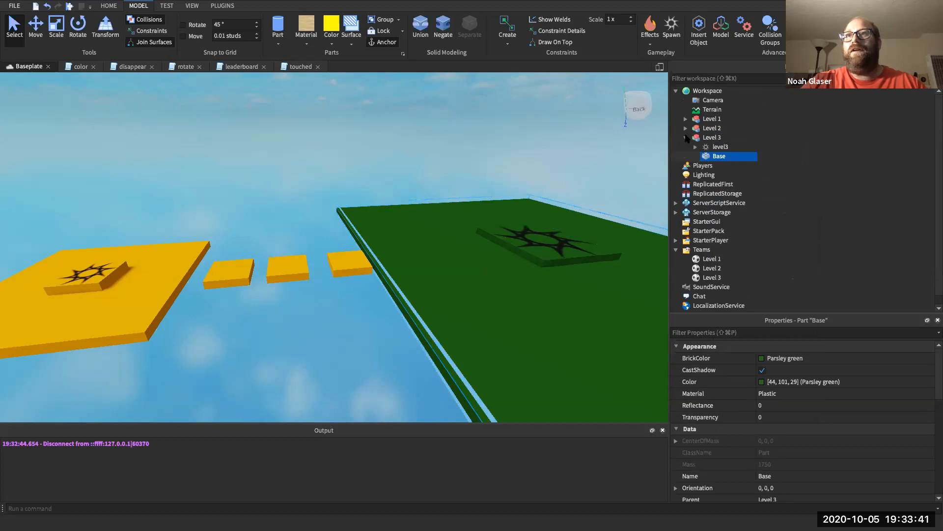
{"action": "left_click", "coordinate": [702, 140]}
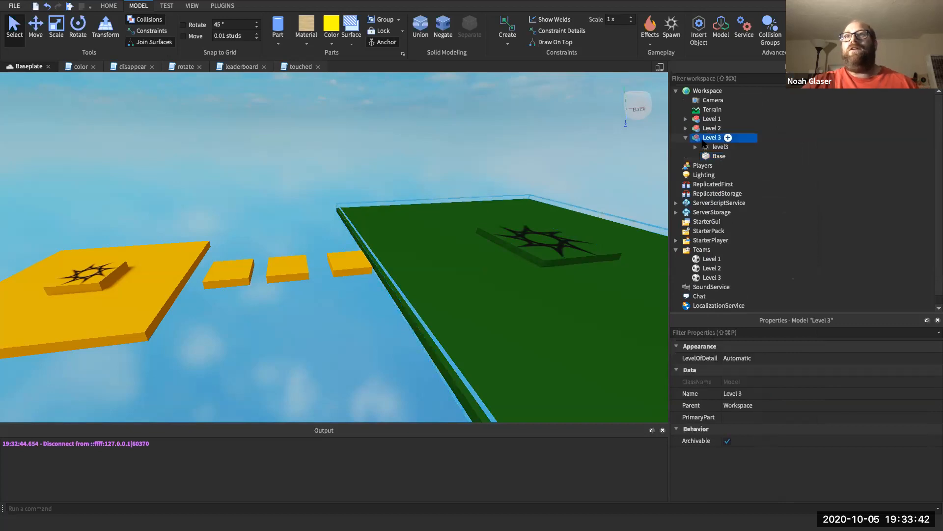
- Insert a Folder into Level 3 and rename it coins
{"action": "left_click", "coordinate": [728, 137]}
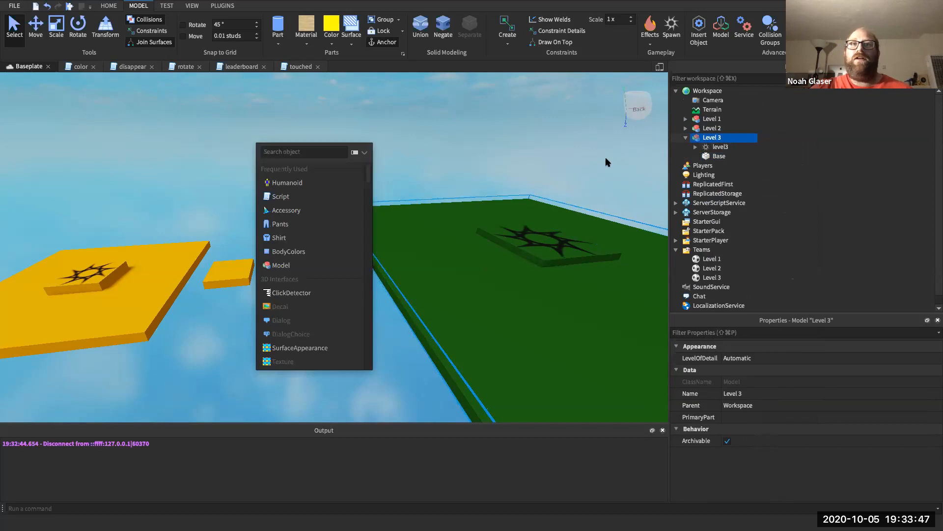
{"action": "type", "text": "folder"}
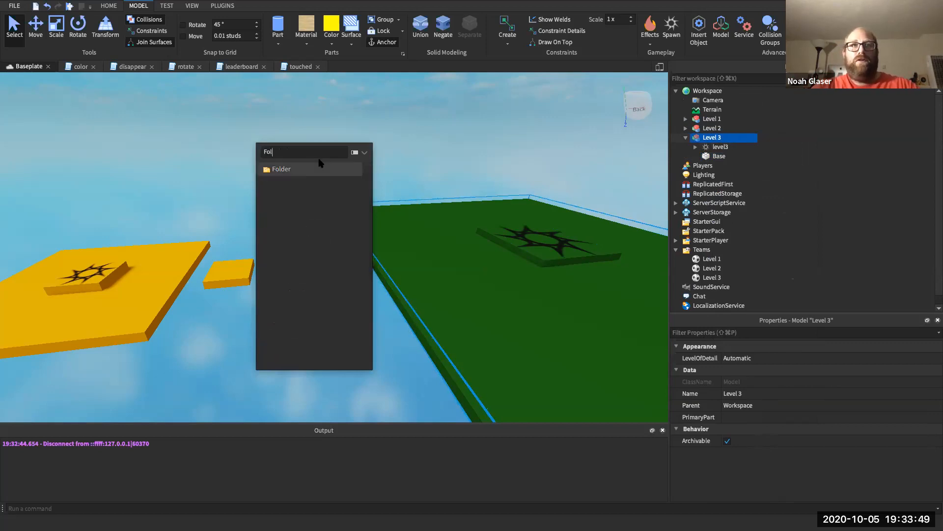
{"action": "key", "text": "Return"}
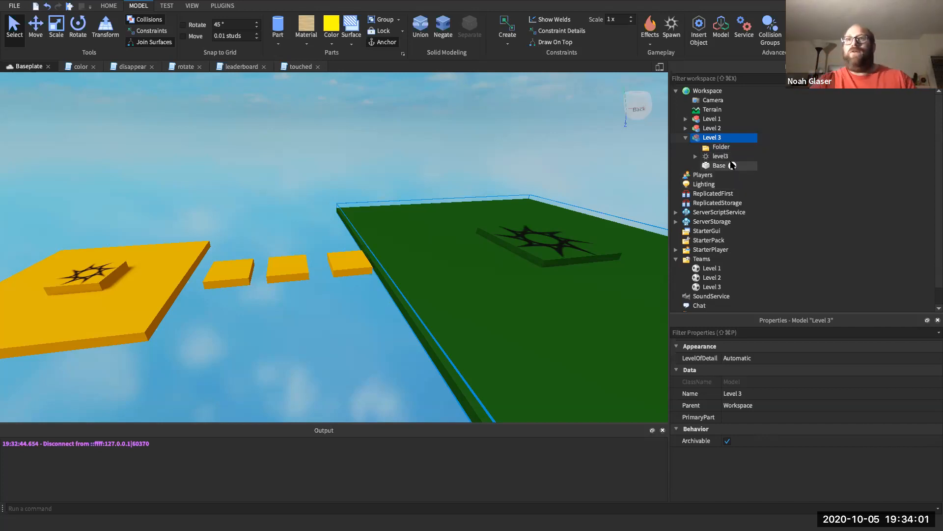
{"action": "right_click", "coordinate": [721, 148]}
{"action": "left_click", "coordinate": [752, 212]}
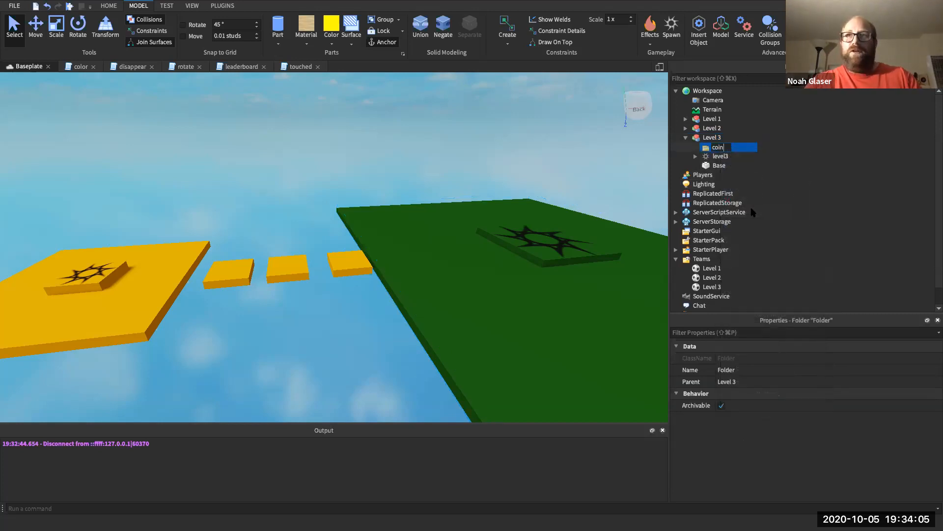
{"action": "key", "text": "Return"}
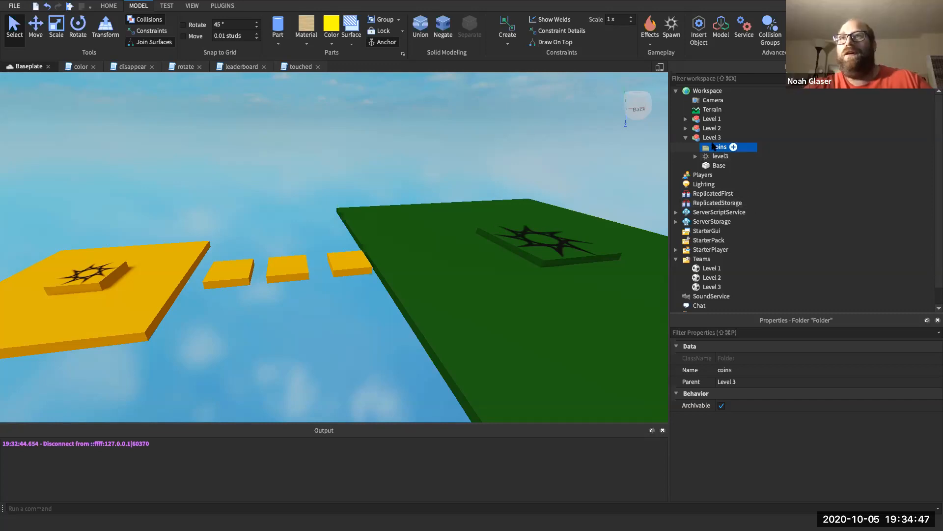
- Review the Level 3 model's contents and insert a new Script into it
{"action": "left_click", "coordinate": [695, 156]}
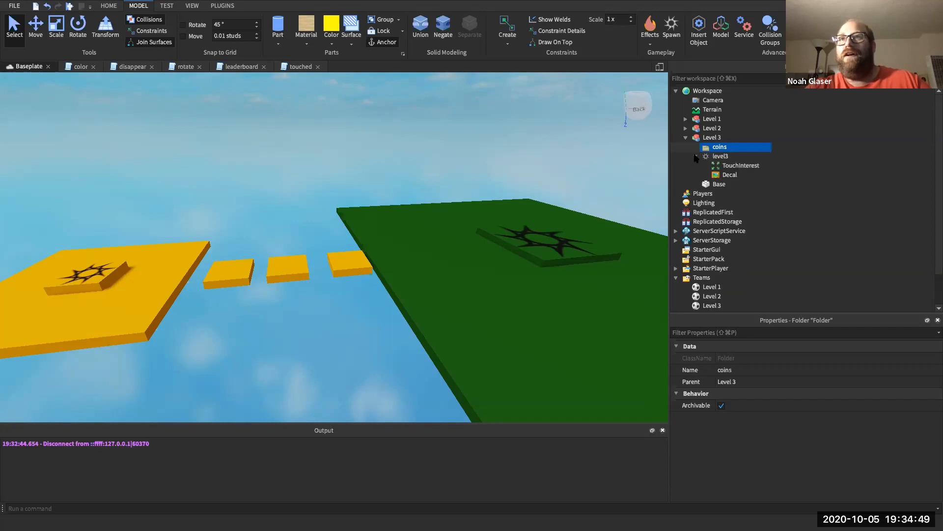
{"action": "left_click", "coordinate": [696, 156]}
{"action": "left_click", "coordinate": [713, 139]}
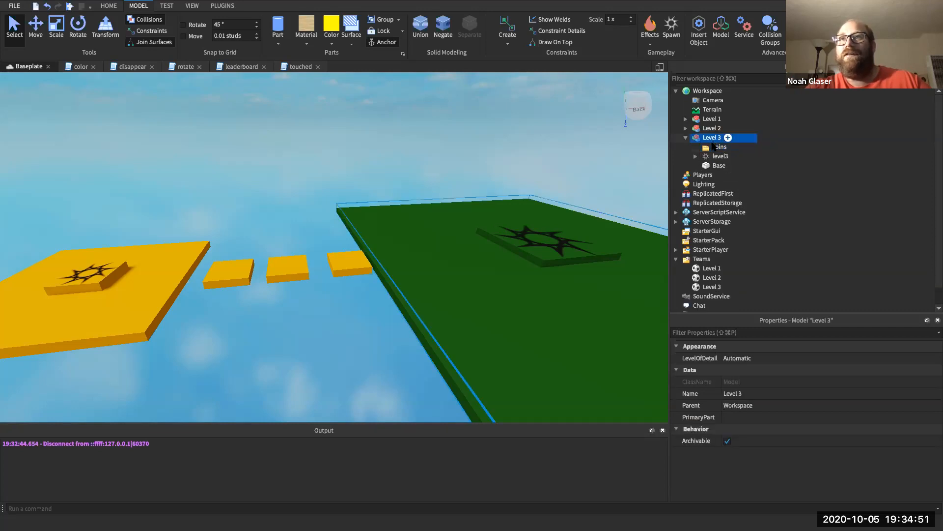
{"action": "left_click", "coordinate": [713, 147]}
{"action": "left_click", "coordinate": [715, 156]}
{"action": "left_click", "coordinate": [713, 166]}
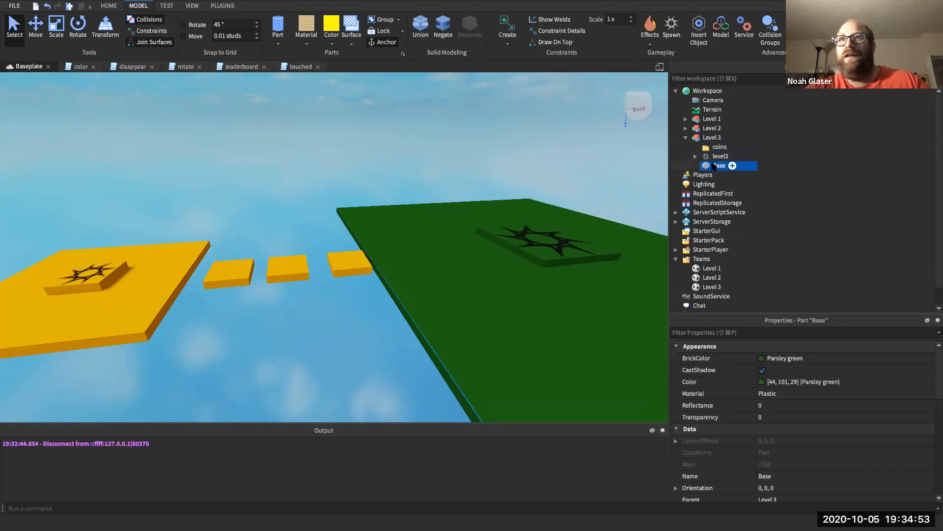
{"action": "left_click", "coordinate": [718, 147]}
{"action": "left_click", "coordinate": [728, 138]}
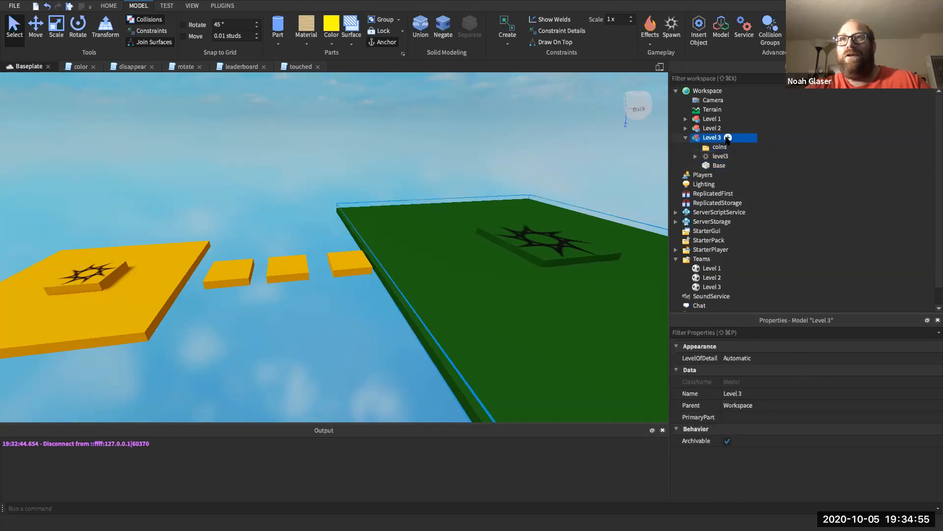
{"action": "left_click", "coordinate": [727, 138]}
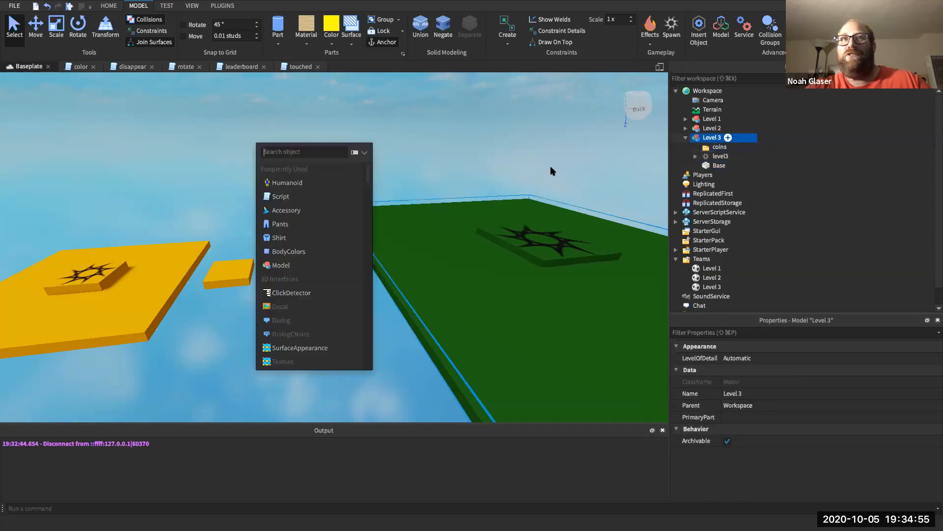
{"action": "left_click", "coordinate": [336, 195]}
- Rename the new script under Level 3 to coinClone and clear its default code
{"action": "left_click", "coordinate": [716, 156]}
{"action": "right_click", "coordinate": [721, 156]}
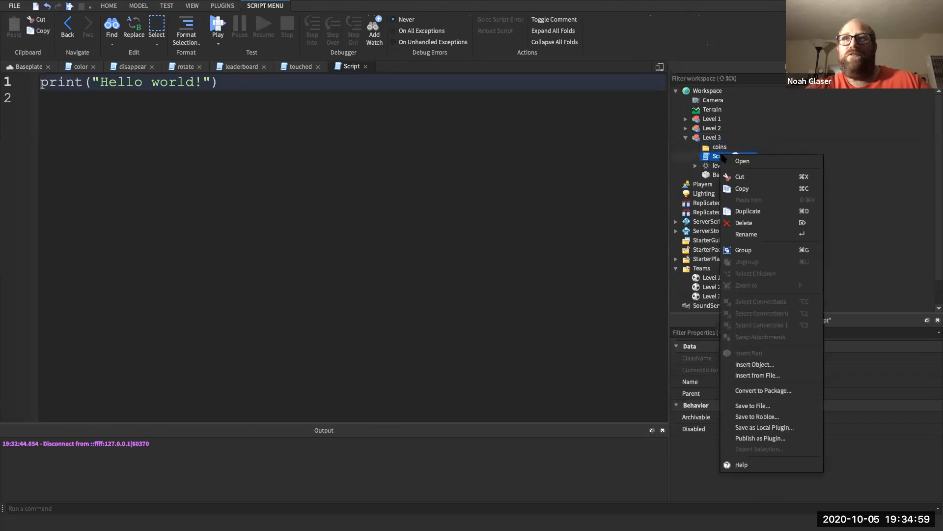
{"action": "left_click", "coordinate": [747, 234]}
{"action": "type", "text": "coi"}
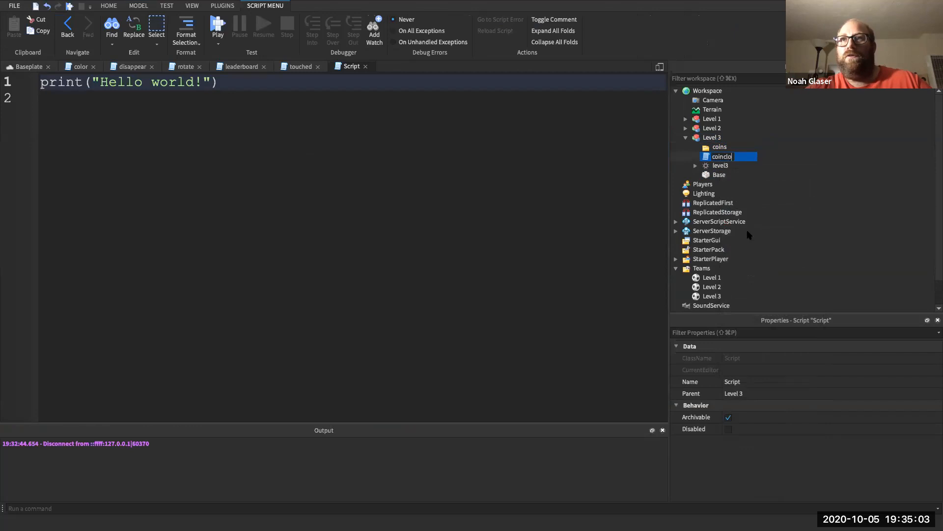
{"action": "type", "text": "nClone"}
{"action": "key", "text": "Return"}
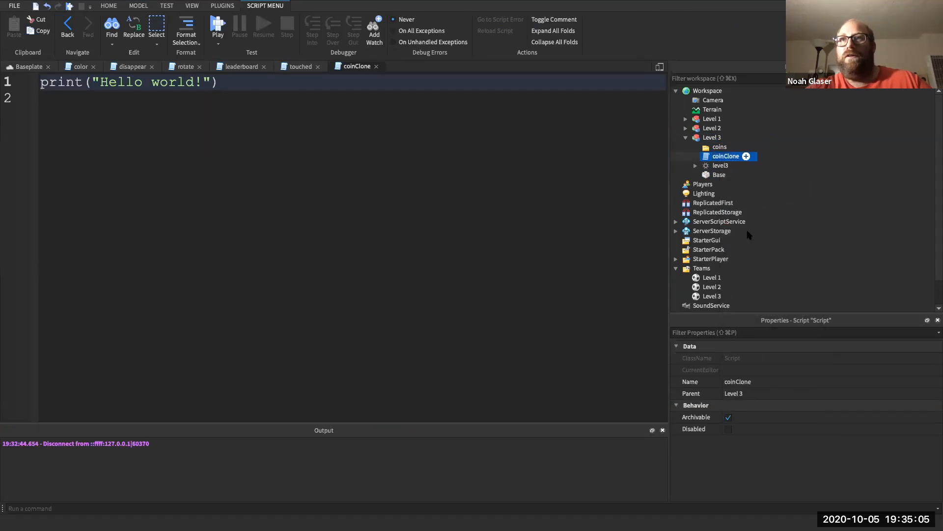
{"action": "key", "text": "super+a"}
{"action": "key", "text": "BackSpace"}
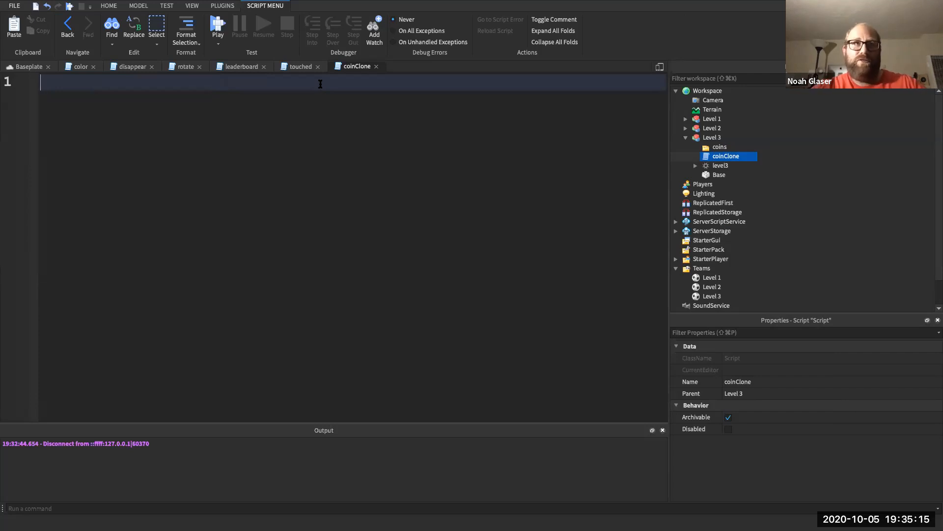
- Write line 1: local tempCoin = game:GetService("ServerStorage")["Coin"], then add blank lines
{"action": "type", "text": "local "}
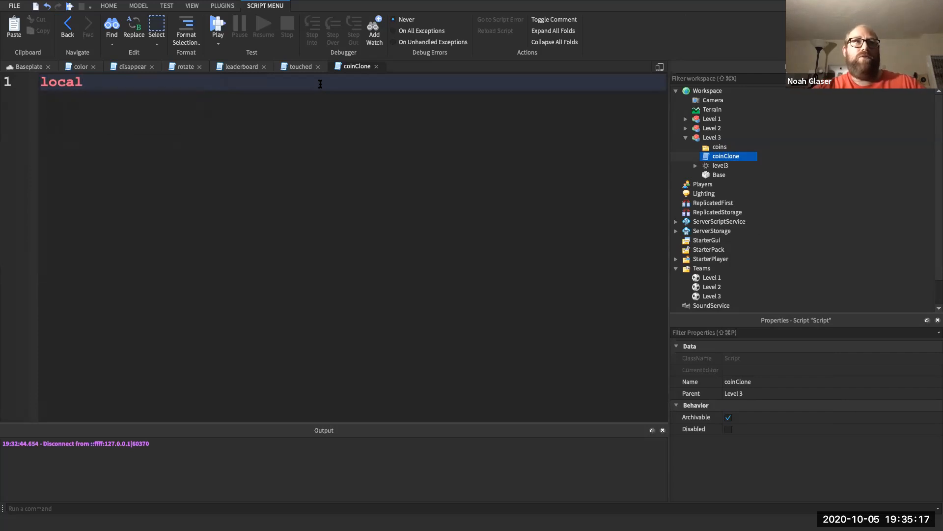
{"action": "type", "text": "tempCo"}
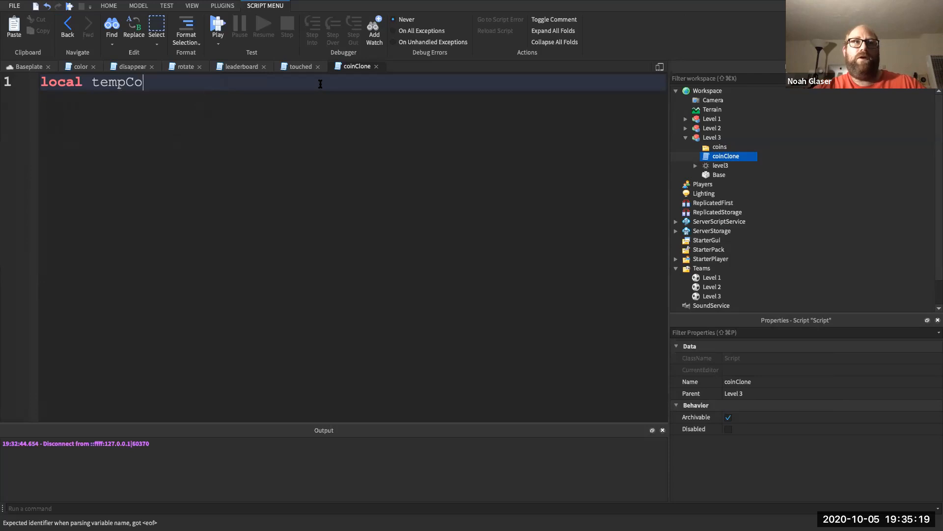
{"action": "type", "text": "in = "}
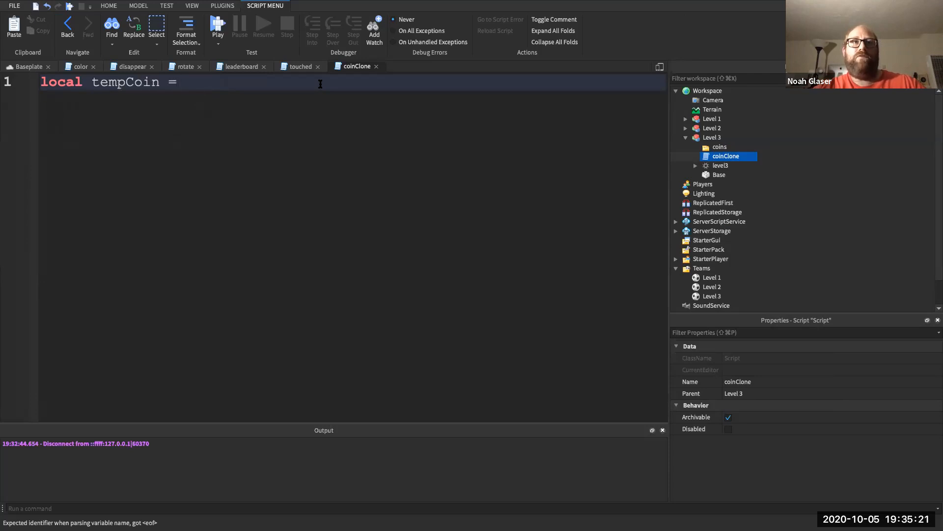
{"action": "type", "text": "game:G"}
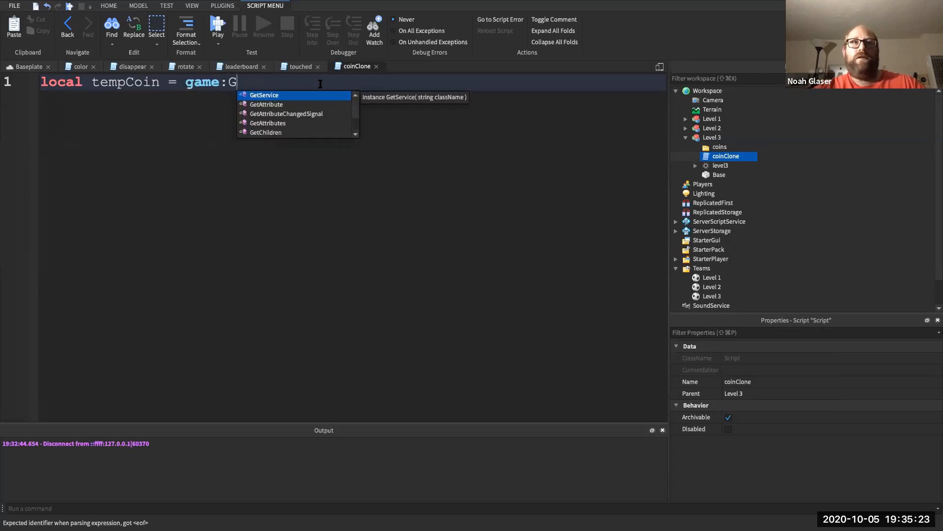
{"action": "key", "text": "Tab"}
{"action": "type", "text": "\""}
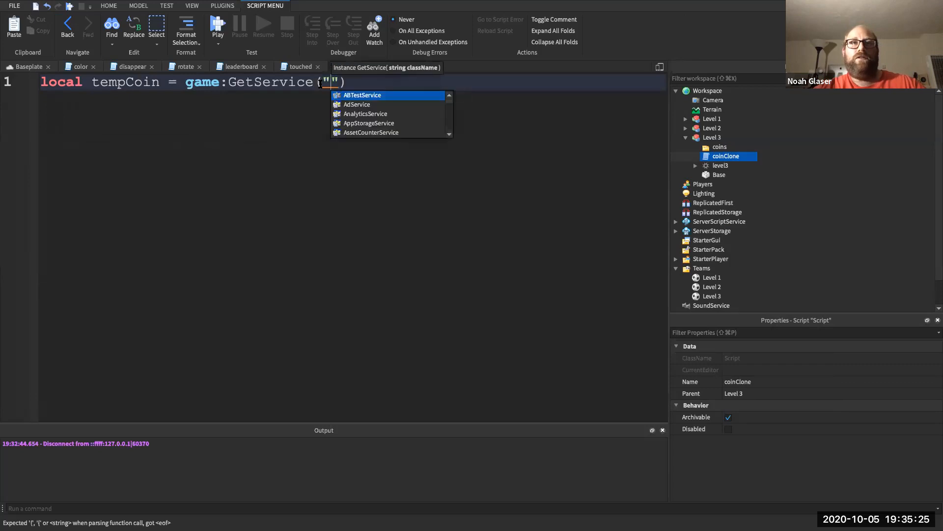
{"action": "type", "text": "Server"}
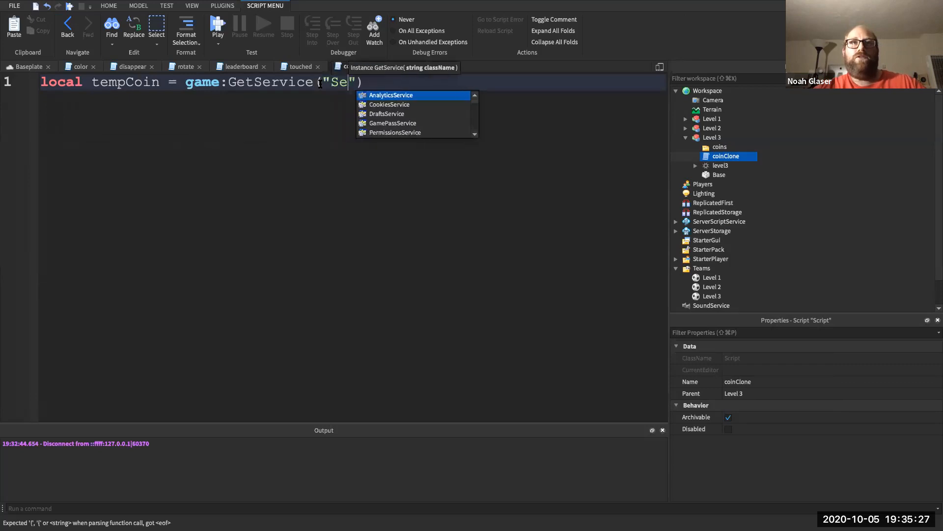
{"action": "key", "text": "Down"}
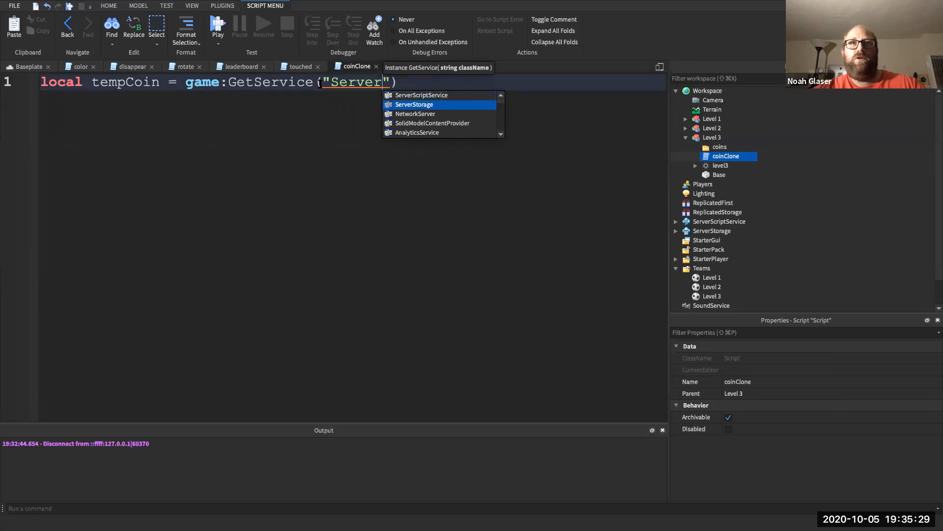
{"action": "key", "text": "Tab"}
{"action": "type", "text": "[\""}
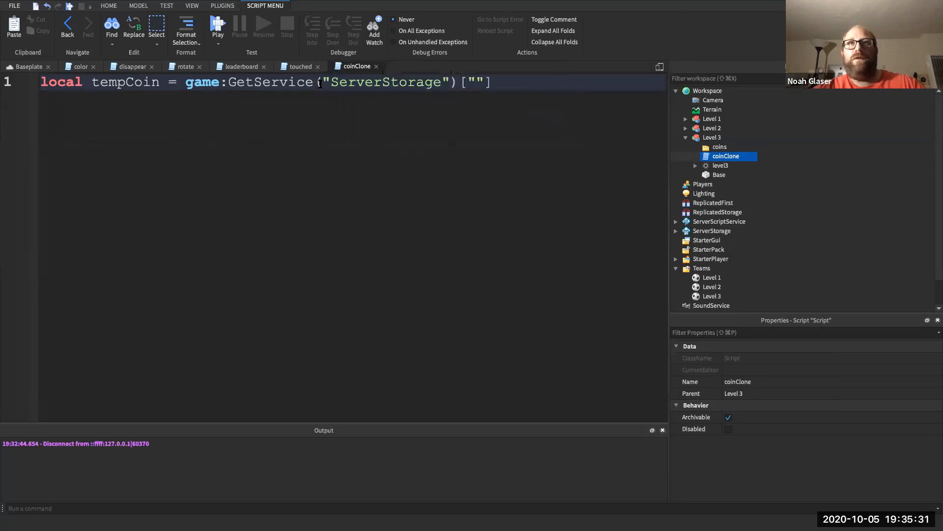
{"action": "double_click", "coordinate": [464, 87]}
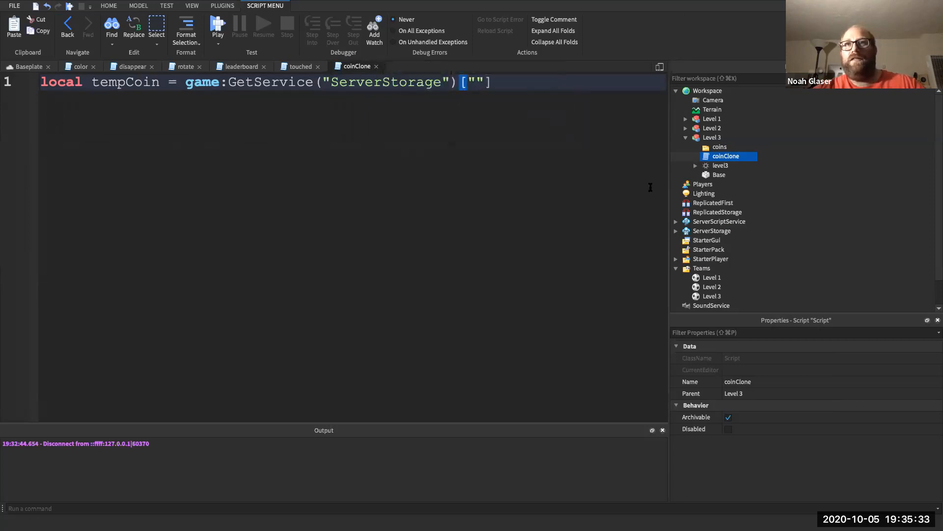
{"action": "scroll", "coordinate": [701, 250], "scroll_direction": "down", "scroll_amount": 1}
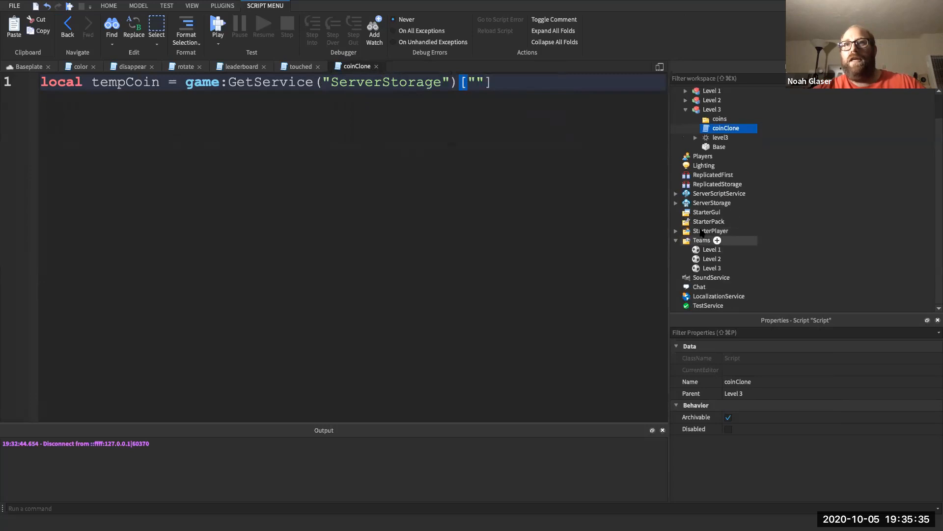
{"action": "left_click", "coordinate": [676, 202]}
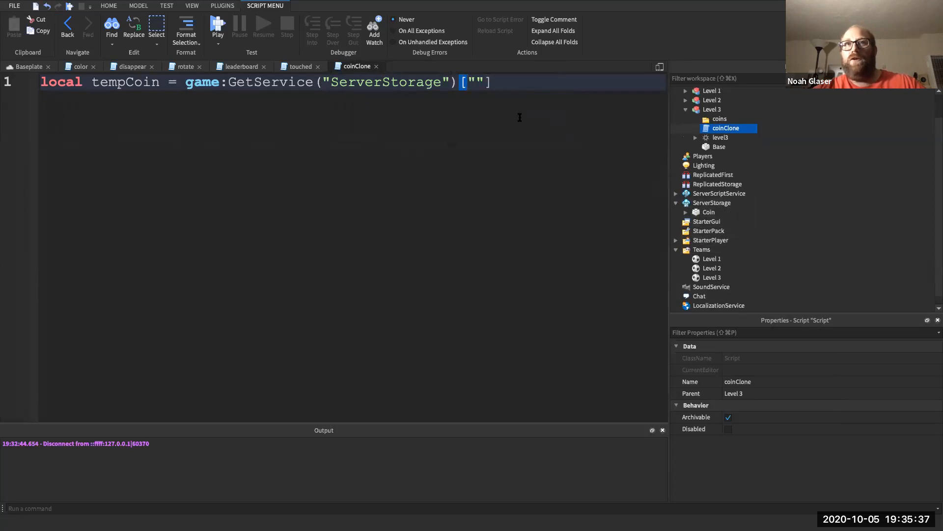
{"action": "left_click", "coordinate": [478, 82]}
{"action": "type", "text": "Coin"}
{"action": "key", "text": "End"}
{"action": "key", "text": "Return"}
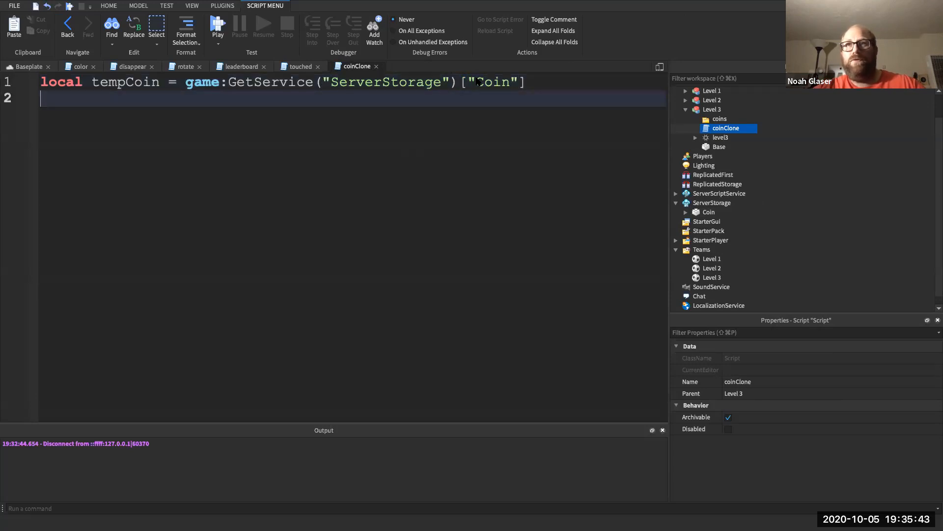
{"action": "key", "text": "Return"}
{"action": "key", "text": "Return"}
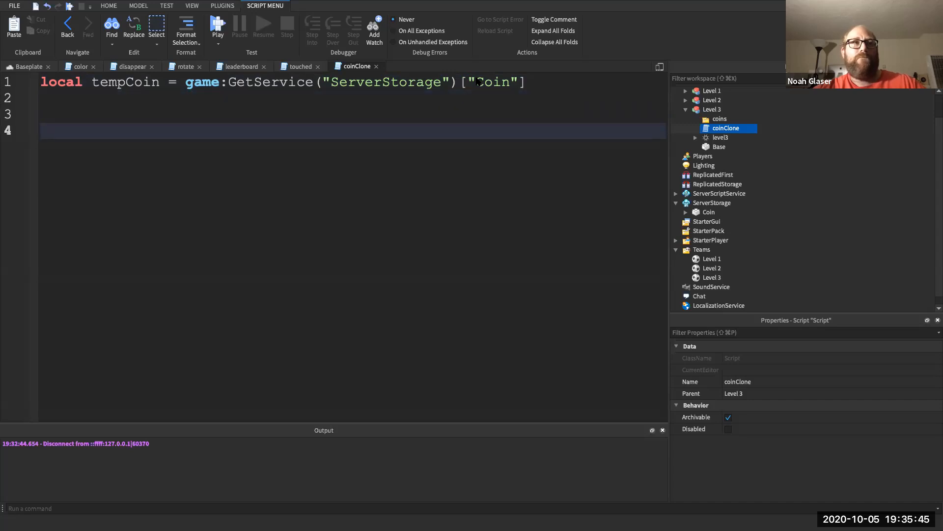
- Add a while true do loop containing wait(.01), leaving an empty line above the wait
{"action": "type", "text": "while tru"}
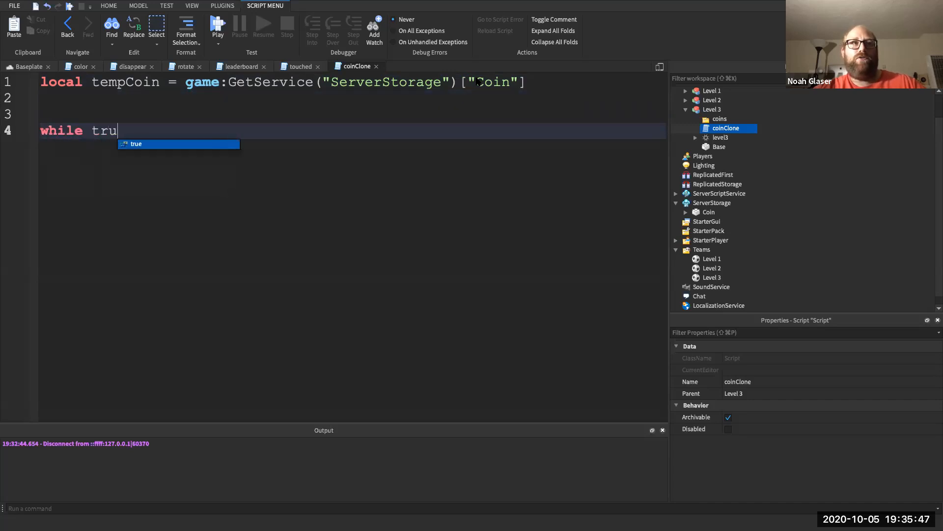
{"action": "type", "text": "e do"}
{"action": "key", "text": "Return"}
{"action": "key", "text": "Return"}
{"action": "type", "text": "wa"}
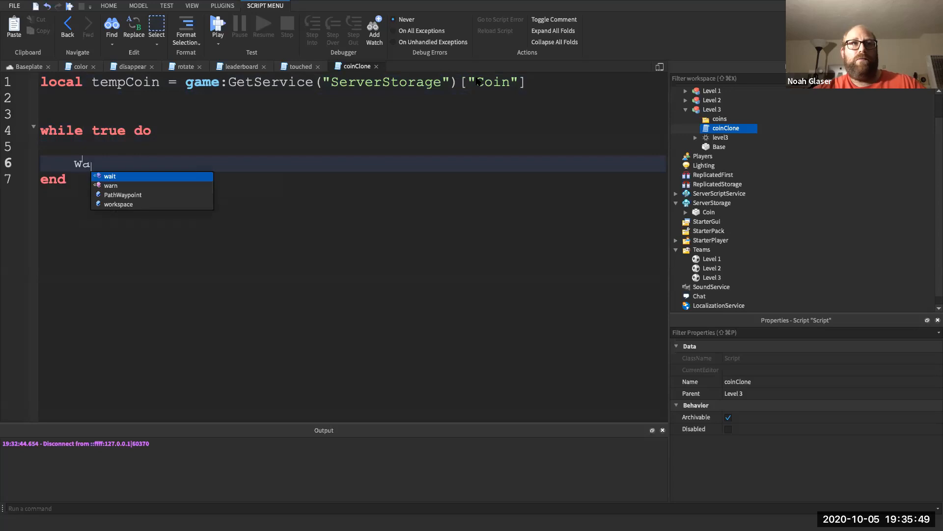
{"action": "type", "text": "it(.01"}
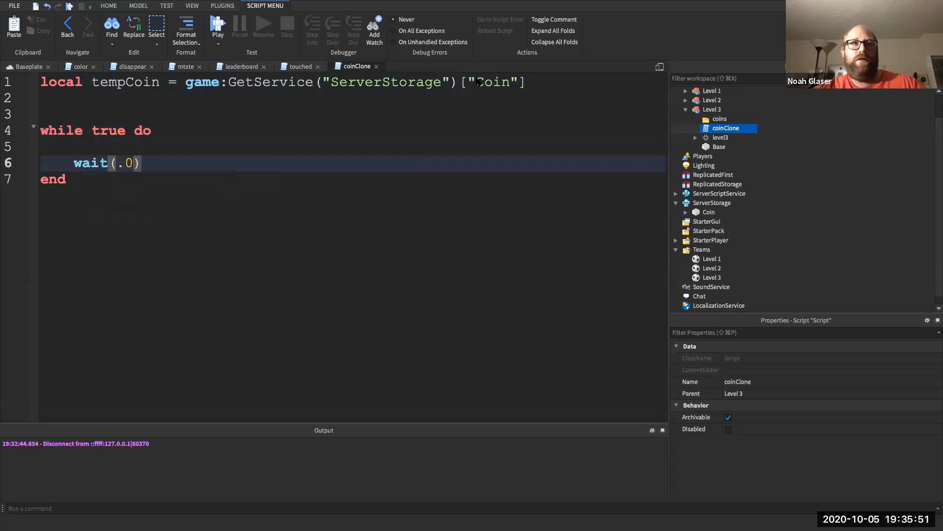
{"action": "key", "text": "Up"}
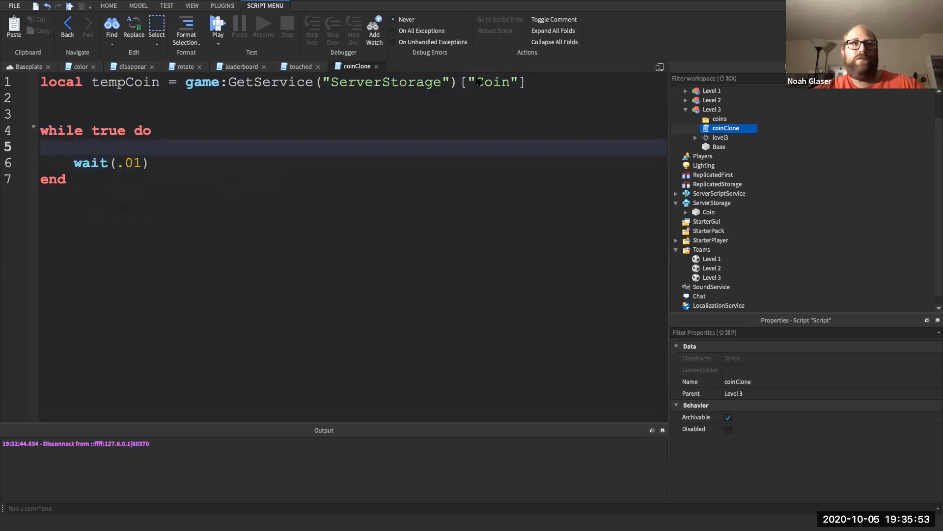
{"action": "key", "text": "Return"}
{"action": "key", "text": "Return"}
{"action": "key", "text": "Up"}
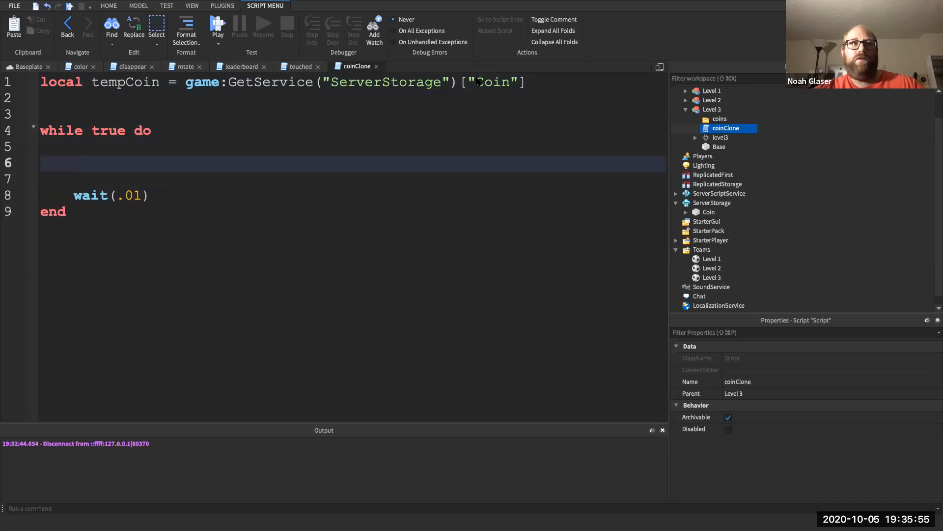
- Start an if condition on script.Parent.coins:GetChildren() inside the loop
{"action": "type", "text": "w"}
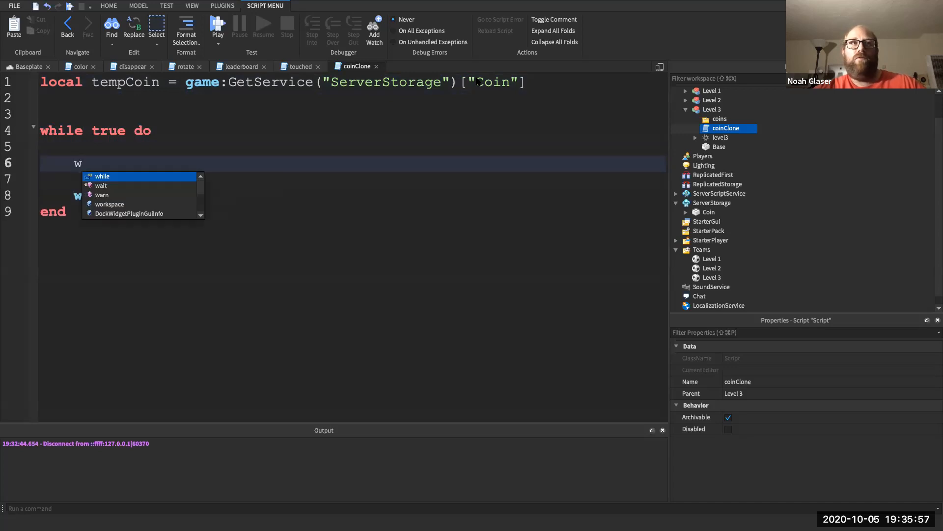
{"action": "key", "text": "BackSpace"}
{"action": "type", "text": "whil"}
{"action": "key", "text": "BackSpace"}
{"action": "key", "text": "BackSpace"}
{"action": "key", "text": "BackSpace"}
{"action": "key", "text": "BackSpace"}
{"action": "type", "text": "if"}
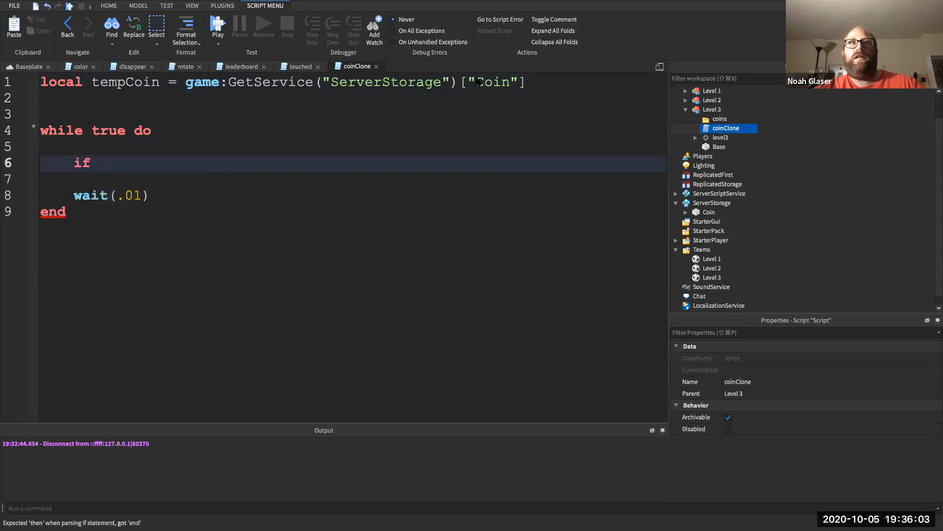
{"action": "type", "text": " game."}
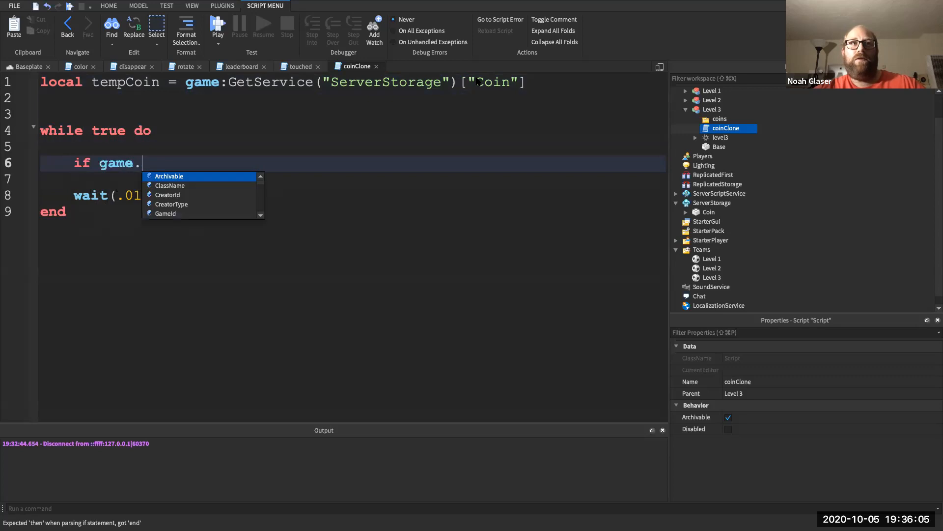
{"action": "type", "text": "wo"}
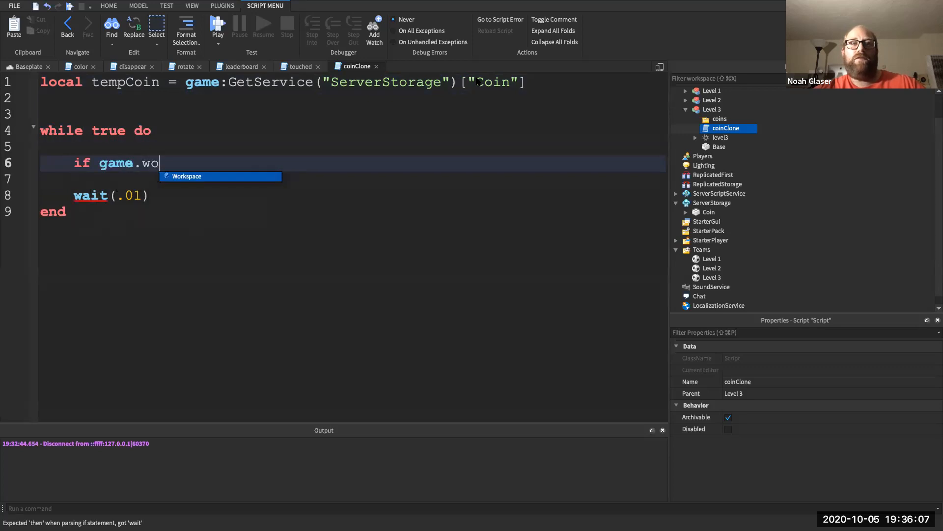
{"action": "key", "text": "BackSpace"}
{"action": "key", "text": "BackSpace"}
{"action": "key", "text": "BackSpace"}
{"action": "key", "text": "BackSpace"}
{"action": "key", "text": "BackSpace"}
{"action": "key", "text": "BackSpace"}
{"action": "key", "text": "BackSpace"}
{"action": "type", "text": "script.Parent."}
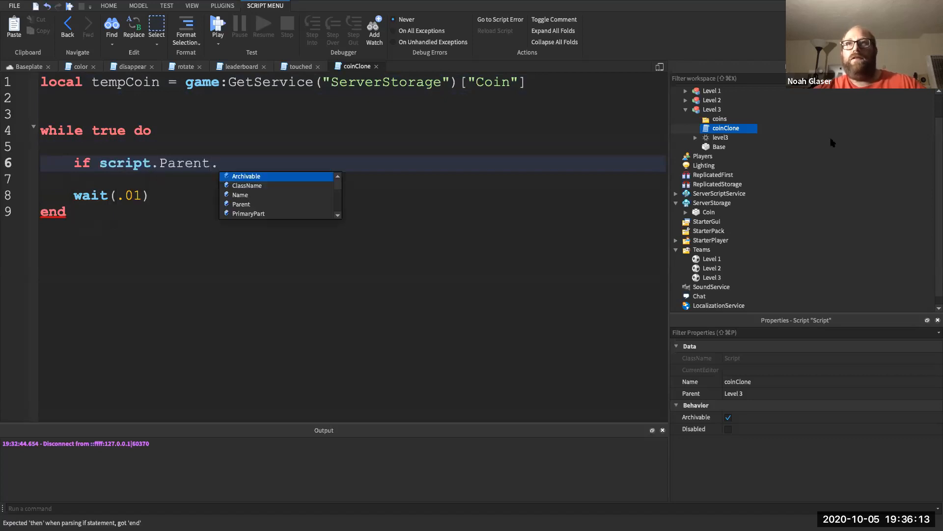
{"action": "type", "text": "coi"}
{"action": "key", "text": "Down"}
{"action": "key", "text": "Return"}
{"action": "type", "text": ":GetA"}
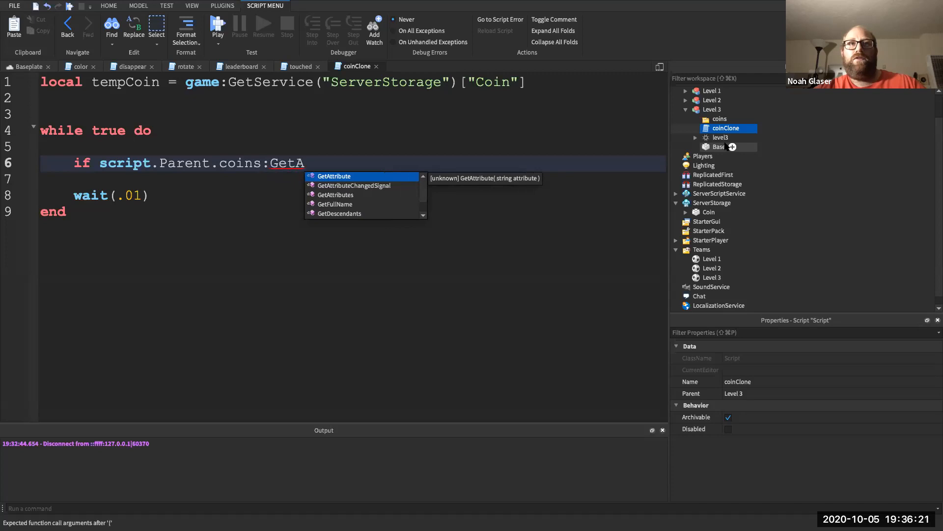
{"action": "key", "text": "BackSpace"}
{"action": "type", "text": "Ch"}
{"action": "key", "text": "Tab"}
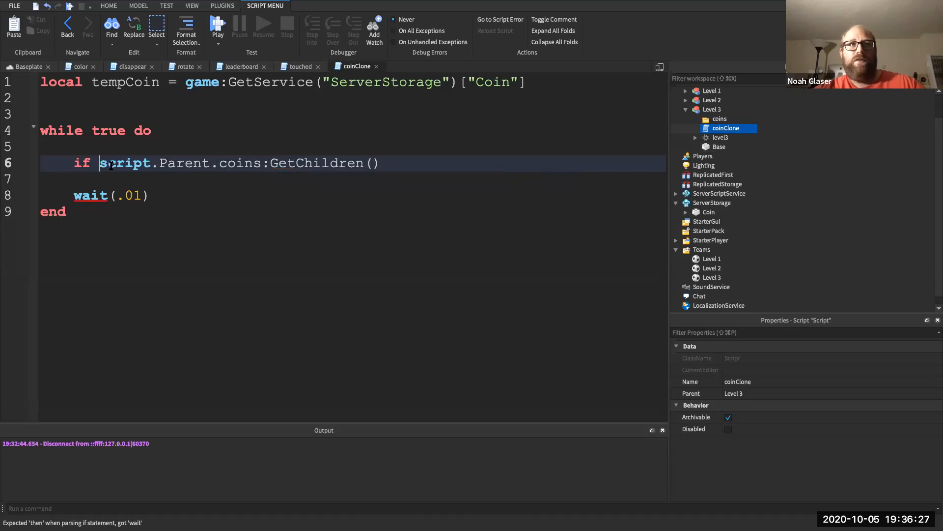
- Complete the condition as #script.Parent.coins:GetChildren() < 15 then and open its body
{"action": "type", "text": "#"}
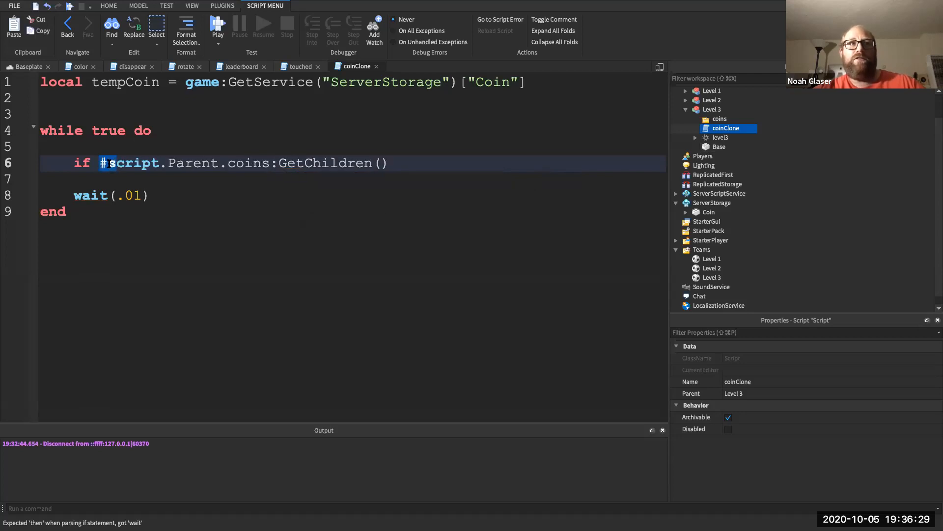
{"action": "left_click", "coordinate": [108, 163]}
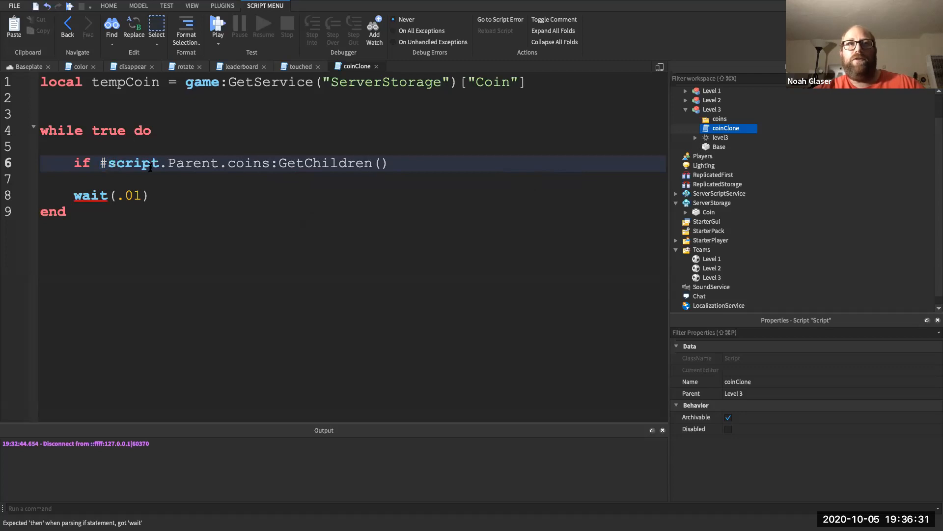
{"action": "left_click_drag", "start_coordinate": [289, 162], "coordinate": [313, 164]}
{"action": "left_click_drag", "start_coordinate": [107, 163], "coordinate": [98, 163]}
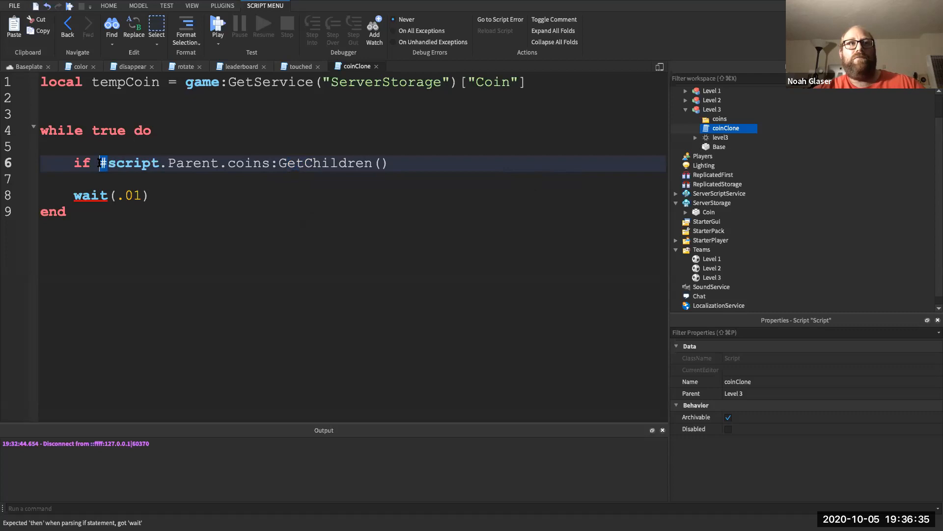
{"action": "left_click", "coordinate": [402, 164]}
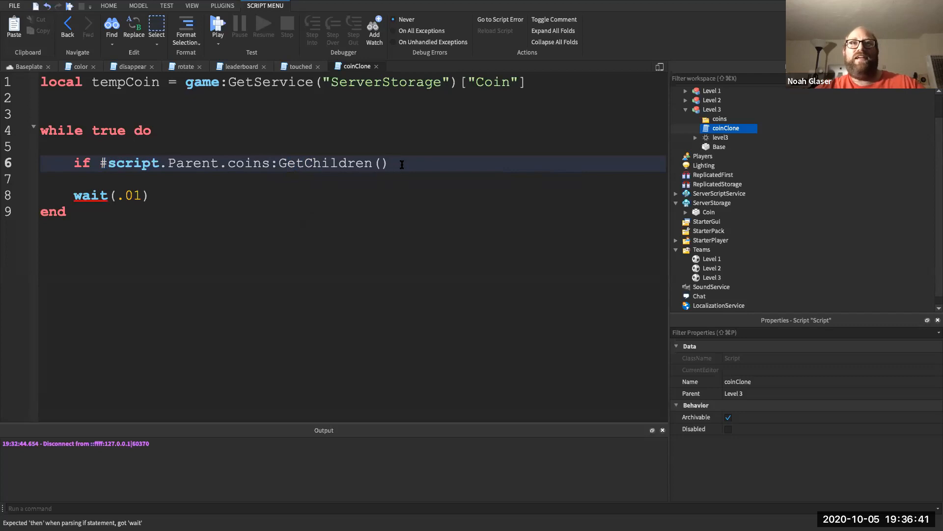
{"action": "type", "text": "< "}
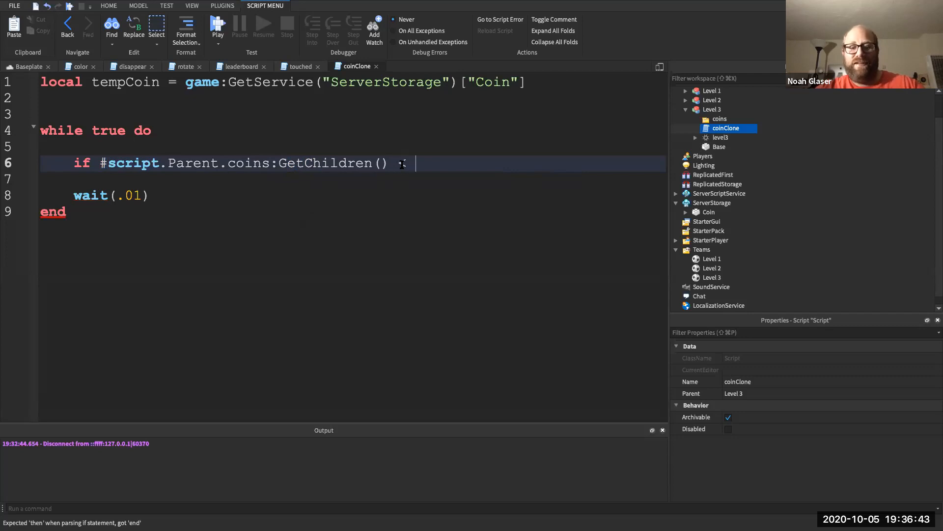
{"action": "type", "text": "15 then"}
{"action": "key", "text": "Return"}
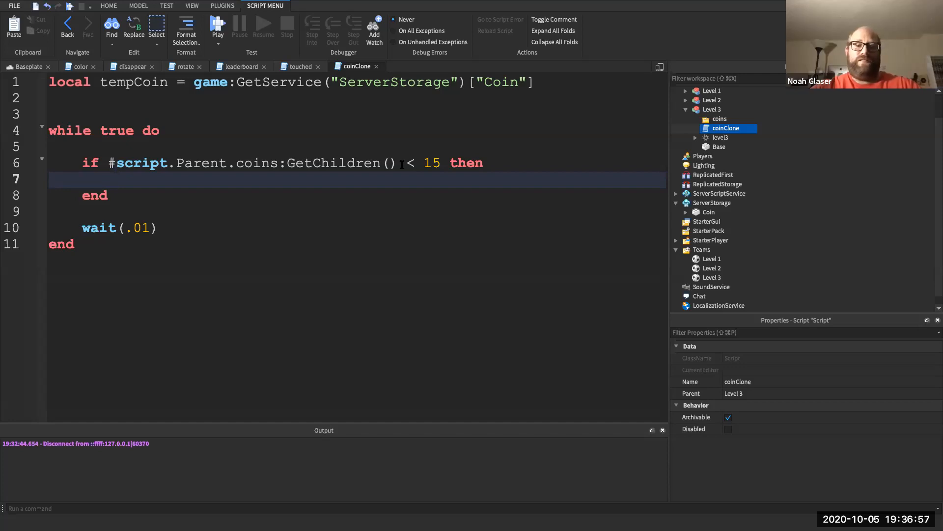
- Clone tempCoin into local coin and set its Parent to script.Parent.coins
{"action": "type", "text": "local"}
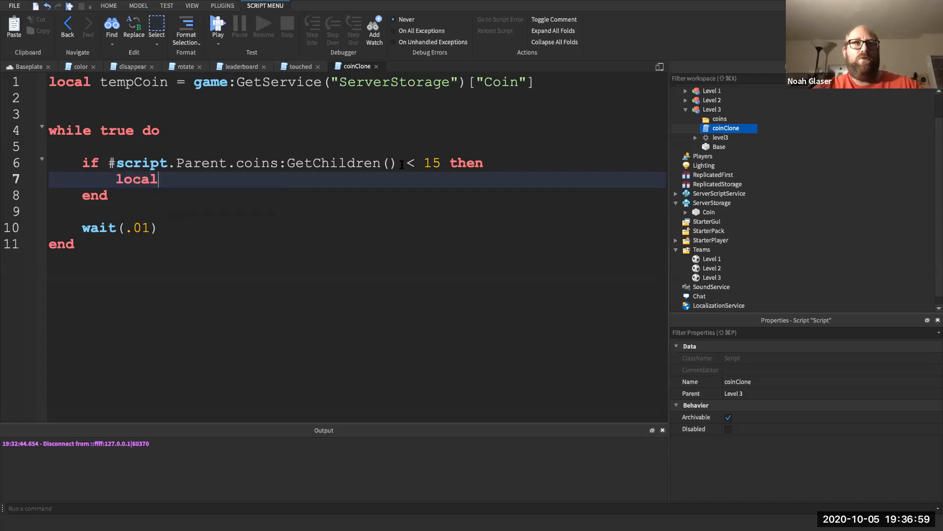
{"action": "type", "text": " coin = tem"}
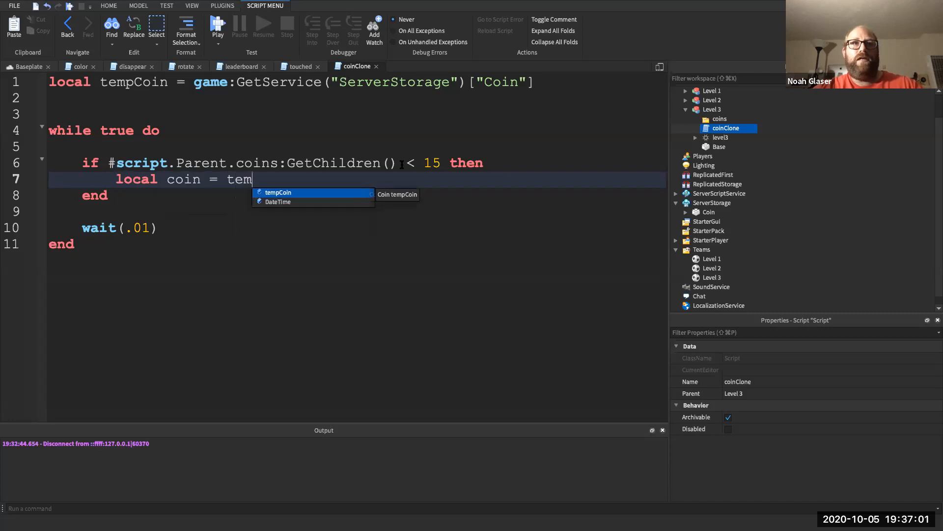
{"action": "type", "text": "pCoin:Clone()"}
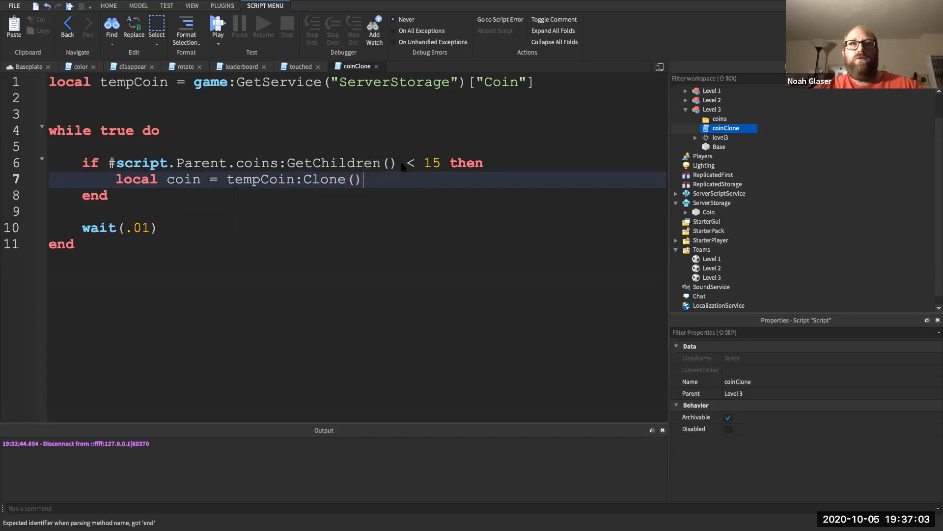
{"action": "key", "text": "Return"}
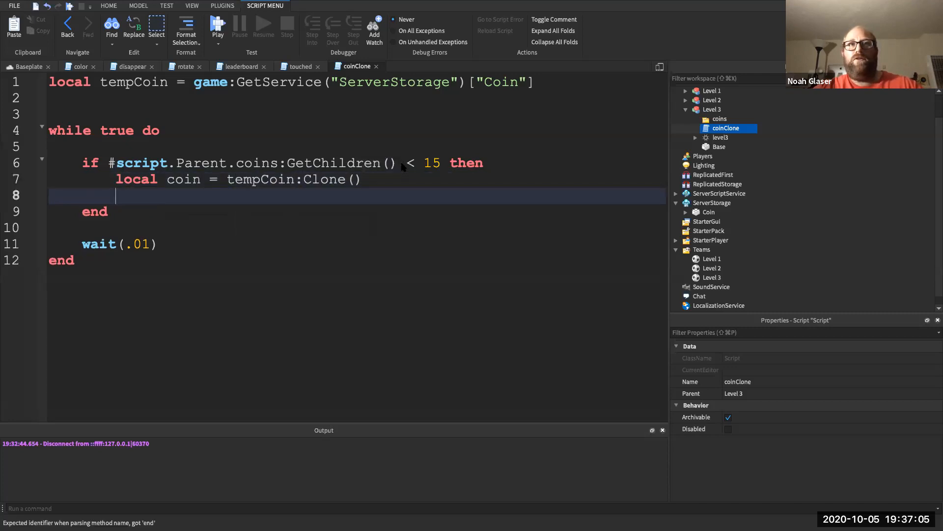
{"action": "type", "text": "coin"}
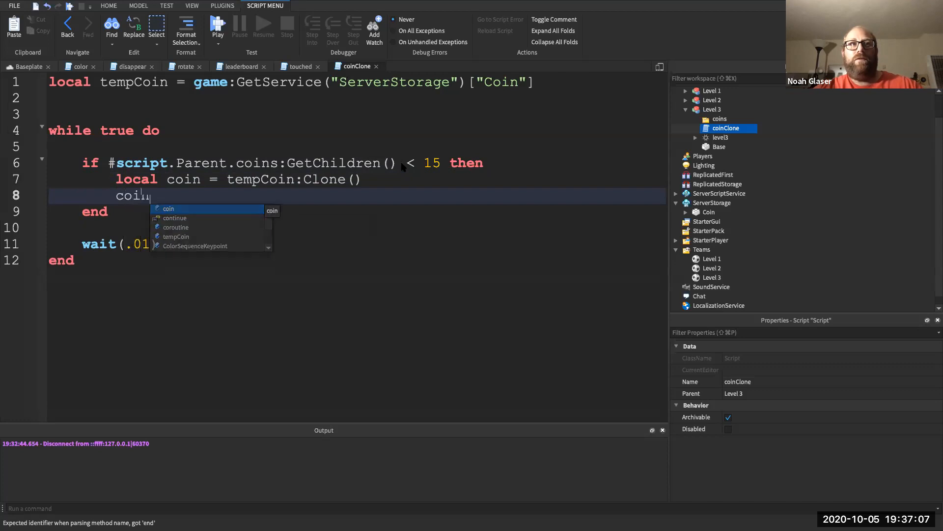
{"action": "type", "text": ".Par"}
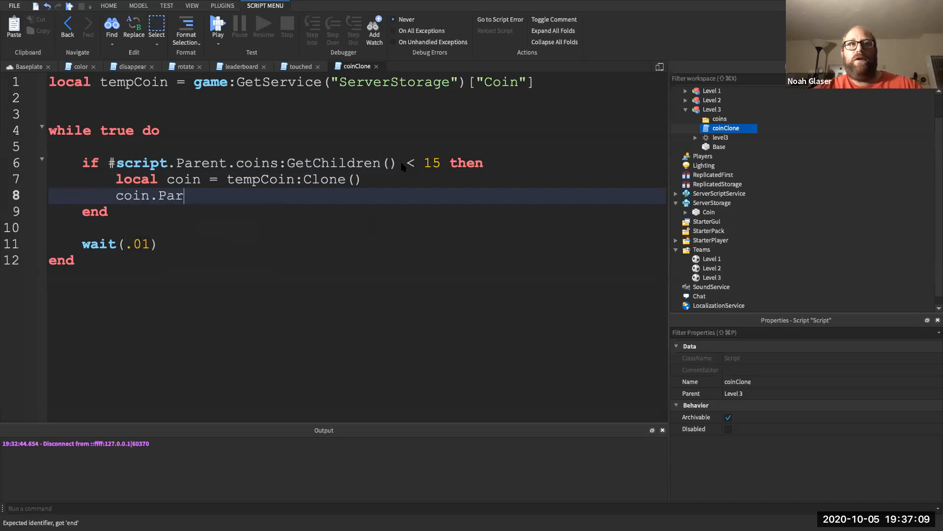
{"action": "type", "text": "ent = "}
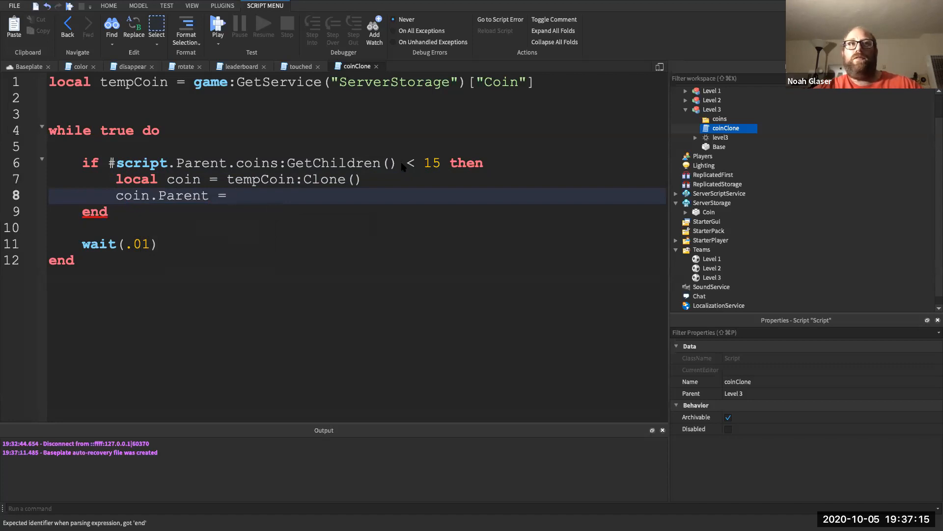
{"action": "type", "text": "script.P"}
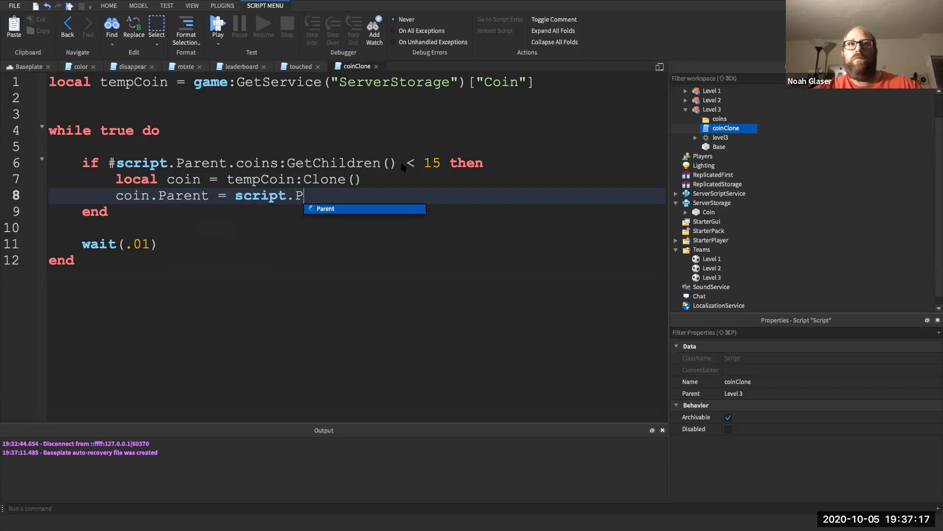
{"action": "type", "text": "arent.coins"}
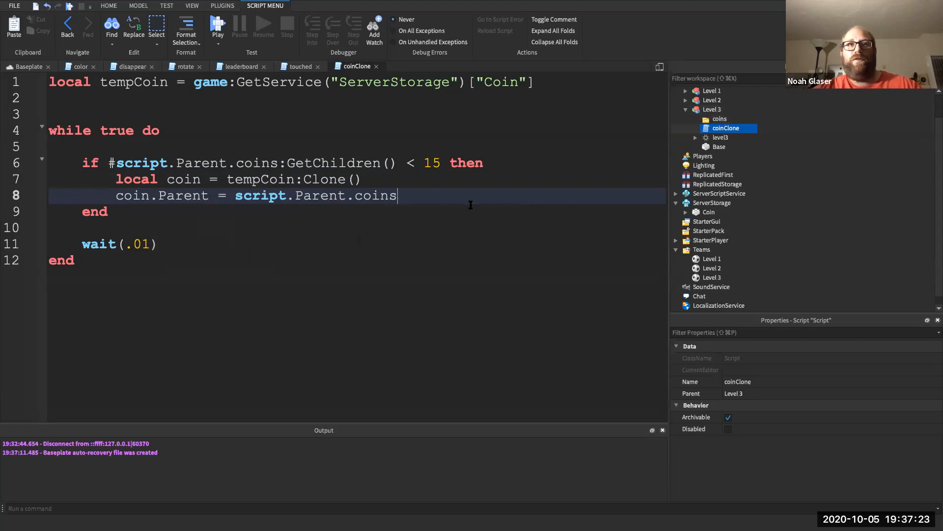
{"action": "key", "text": "Return"}
- Begin coin.Position = script.Parent.Base.Position + Vector3.new( with the offset on its own line
{"action": "type", "text": "coi"}
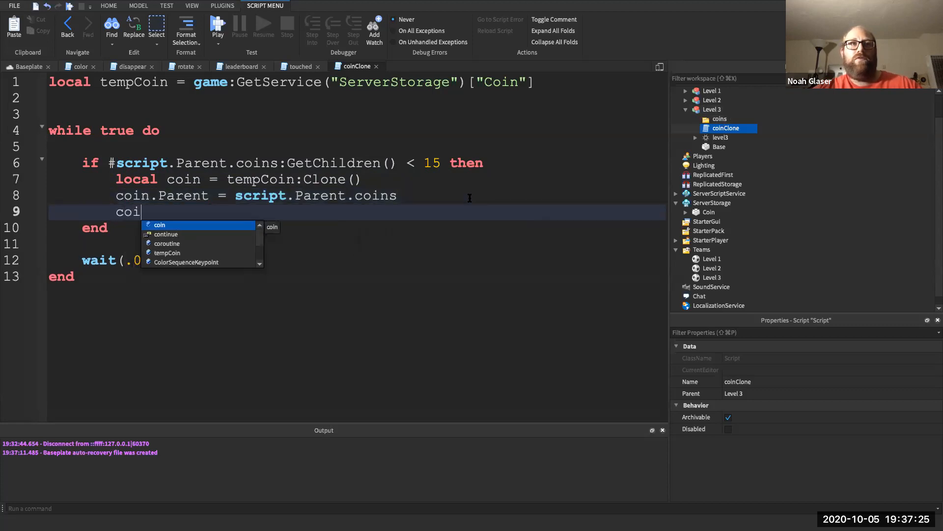
{"action": "type", "text": "n.Position ="}
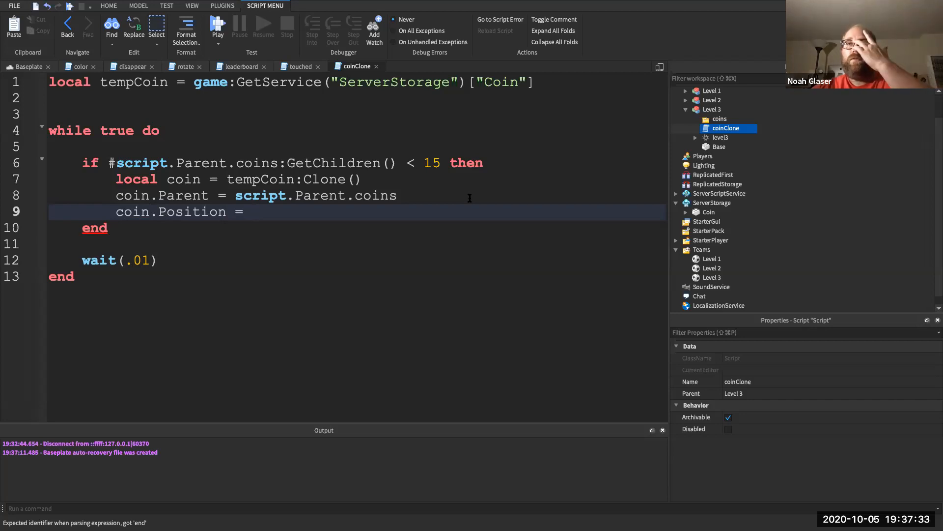
{"action": "type", "text": "sc"}
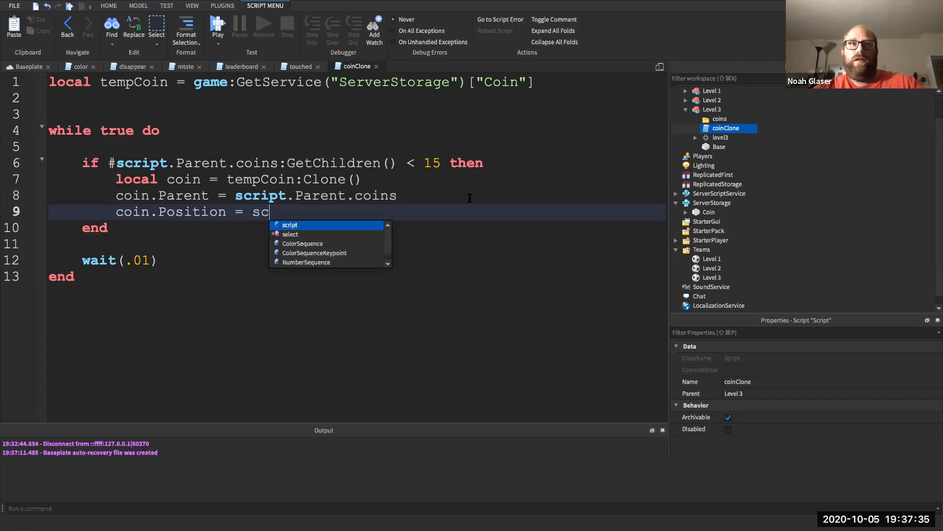
{"action": "type", "text": "ript.Parent.B"}
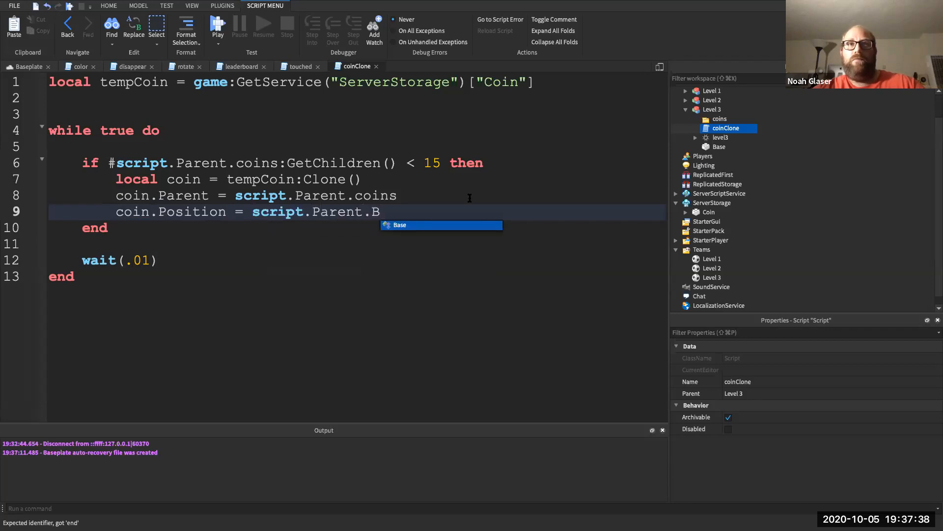
{"action": "key", "text": "Tab"}
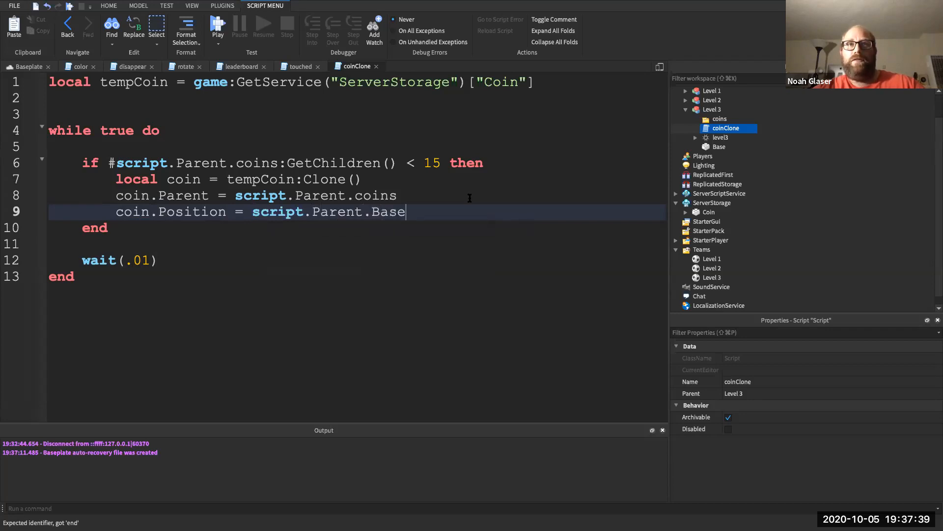
{"action": "type", "text": ".Po"}
{"action": "key", "text": "Tab"}
{"action": "type", "text": "+"}
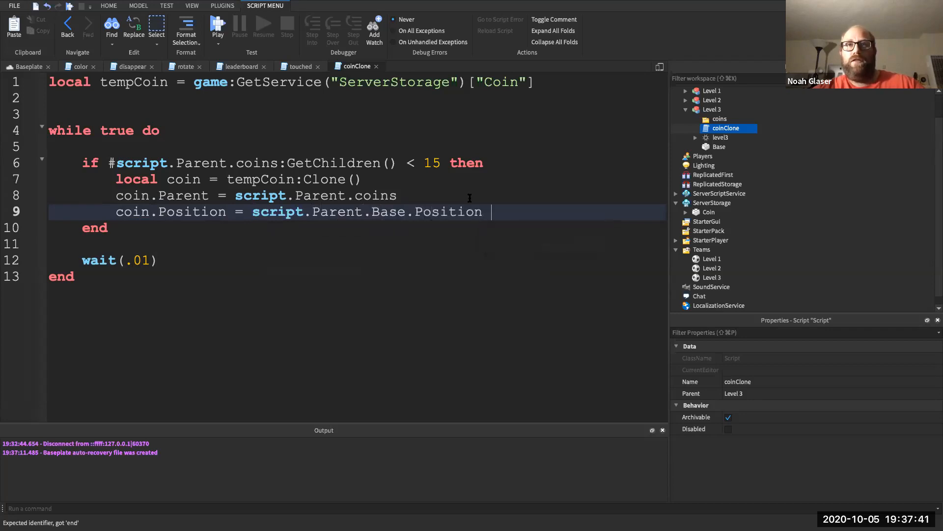
{"action": "type", "text": " Ve"}
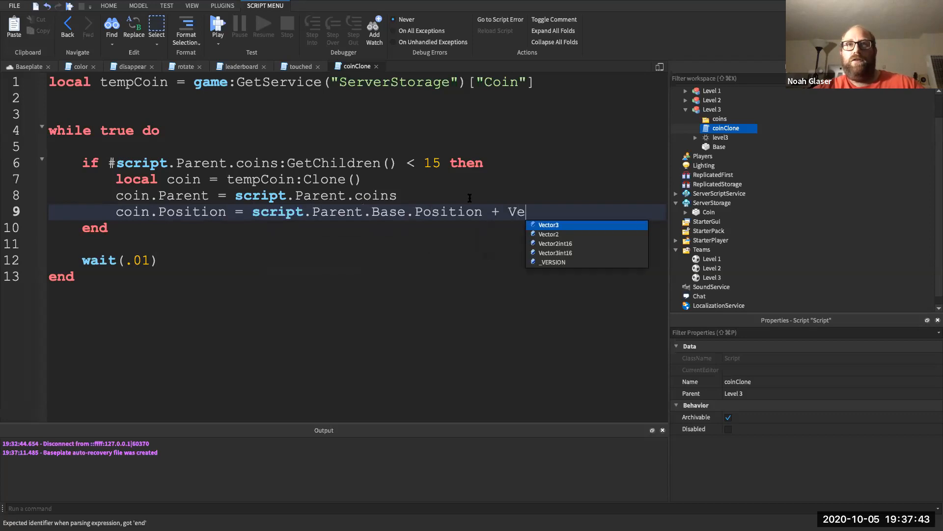
{"action": "key", "text": "Tab"}
{"action": "type", "text": ".n"}
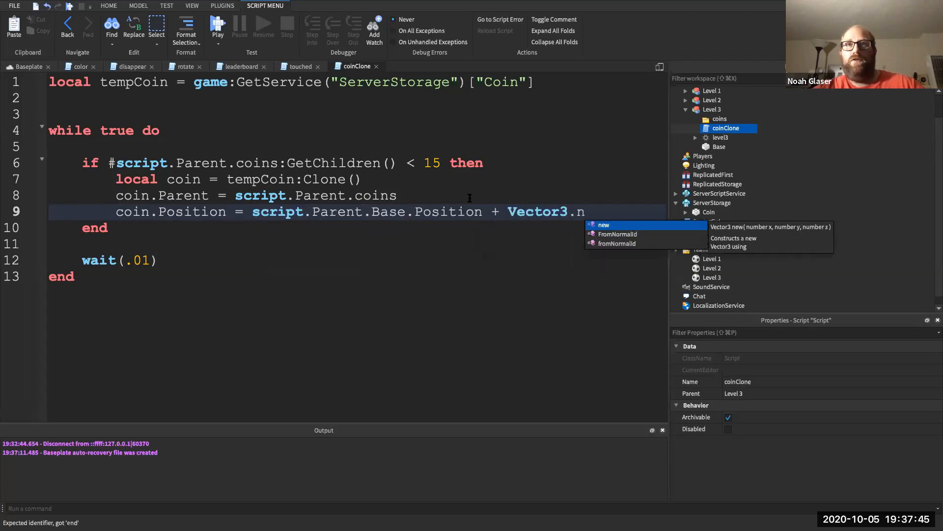
{"action": "key", "text": "Tab"}
{"action": "type", "text": "("}
{"action": "left_click", "coordinate": [491, 211]}
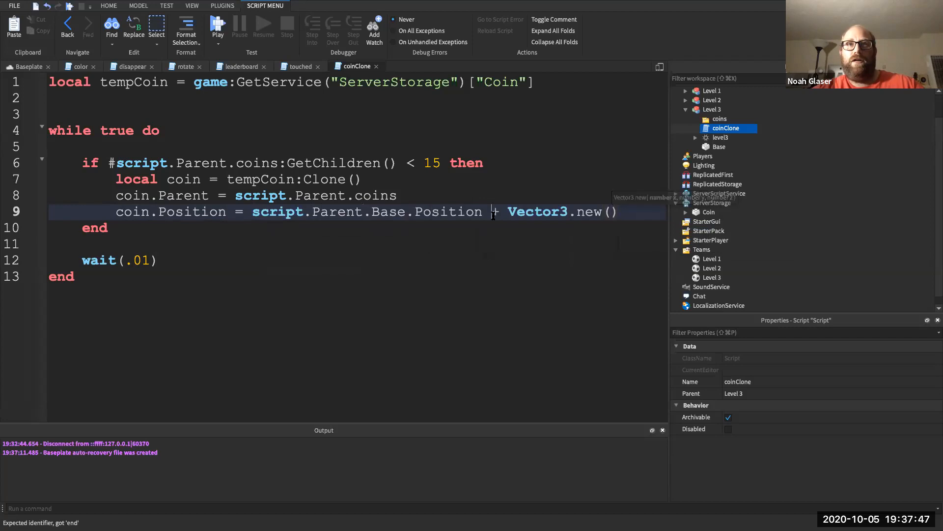
{"action": "key", "text": "Return"}
- Fill the Vector3 with math.random(-20, 20), 4, and a pasted math.random(-20, 20)
{"action": "type", "text": "math.r"}
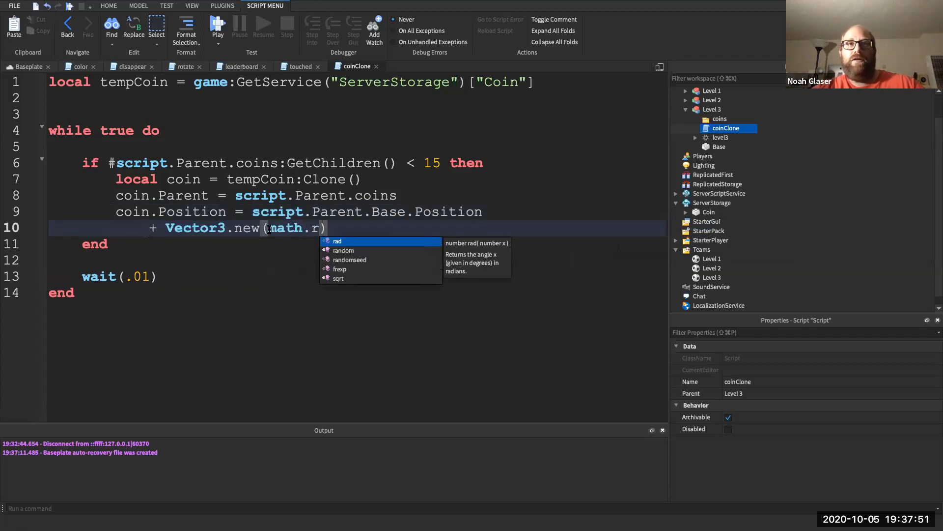
{"action": "key", "text": "Down"}
{"action": "key", "text": "Tab"}
{"action": "type", "text": "(-"}
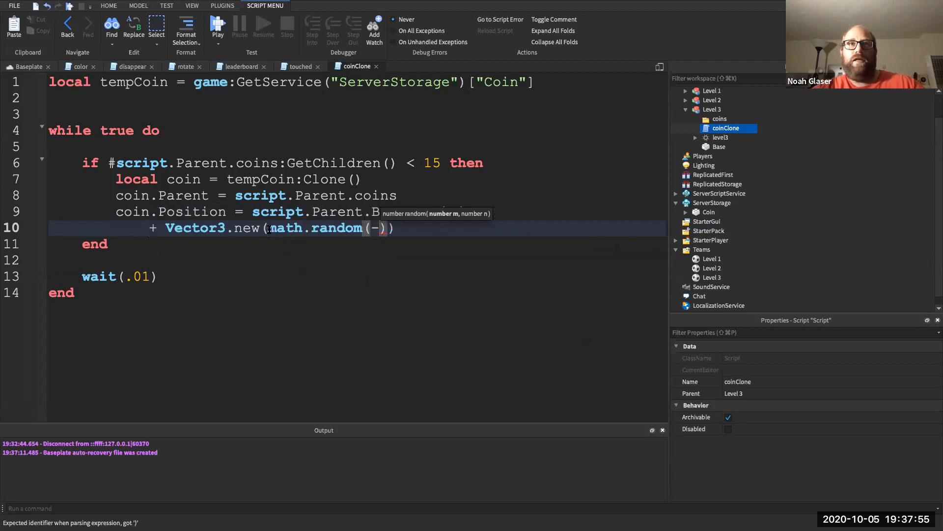
{"action": "type", "text": "20, "}
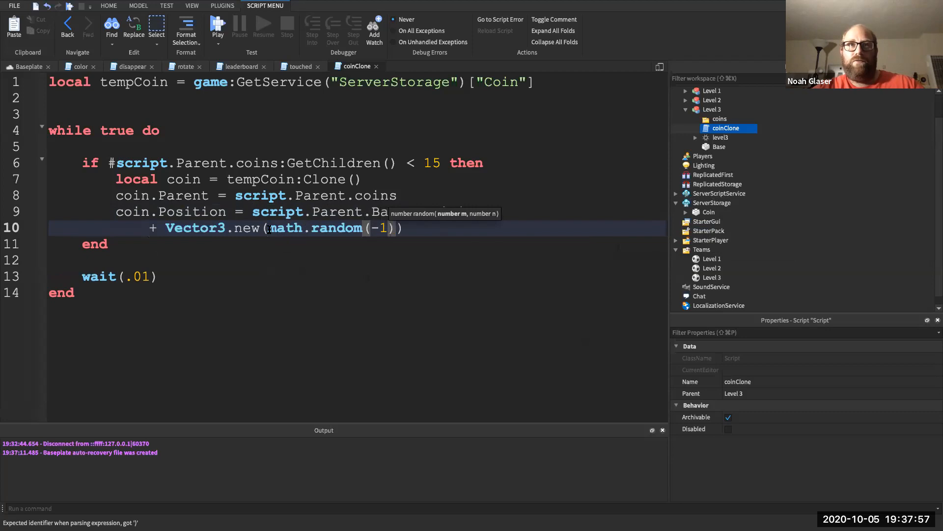
{"action": "type", "text": "20)"}
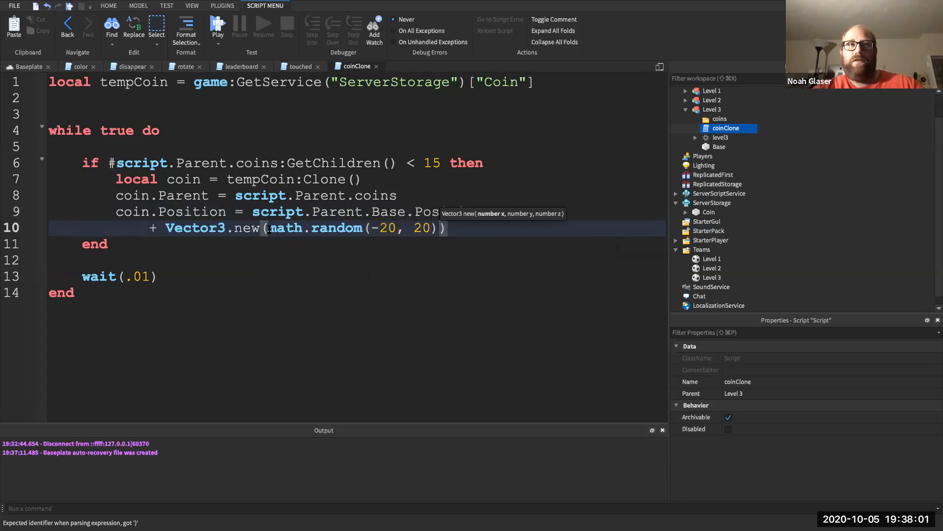
{"action": "type", "text": ", "}
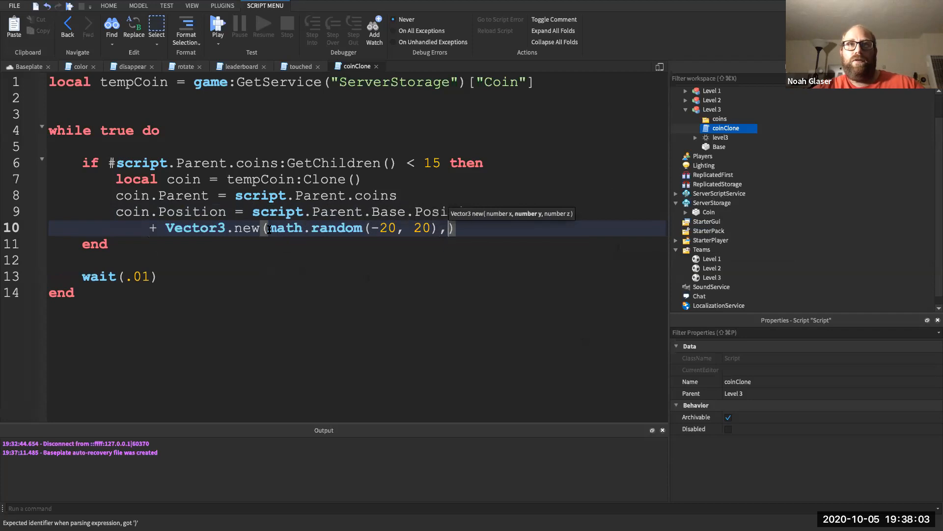
{"action": "type", "text": "4"}
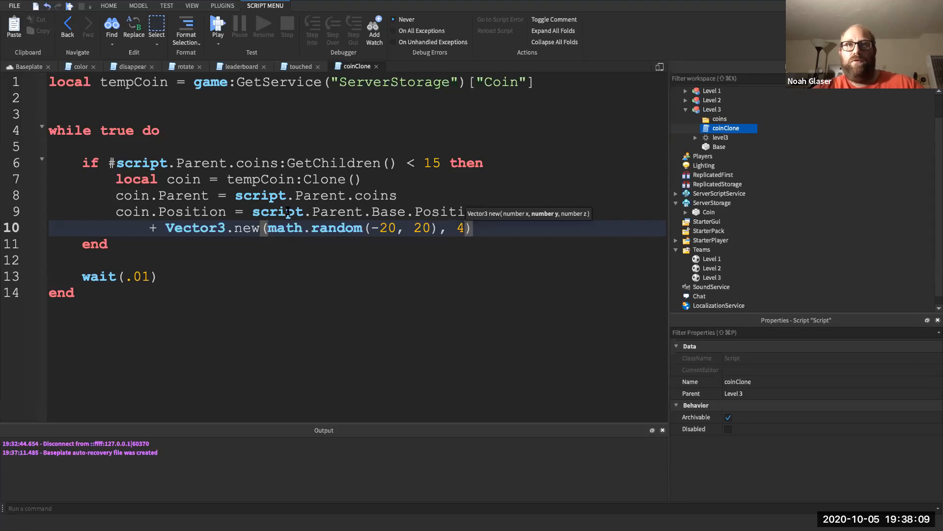
{"action": "type", "text": ","}
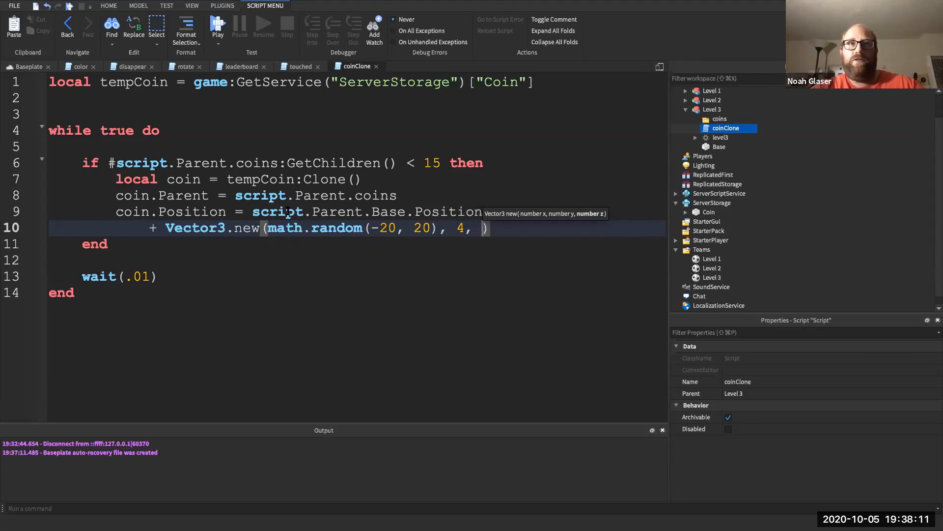
{"action": "left_click_drag", "start_coordinate": [268, 226], "coordinate": [406, 226]}
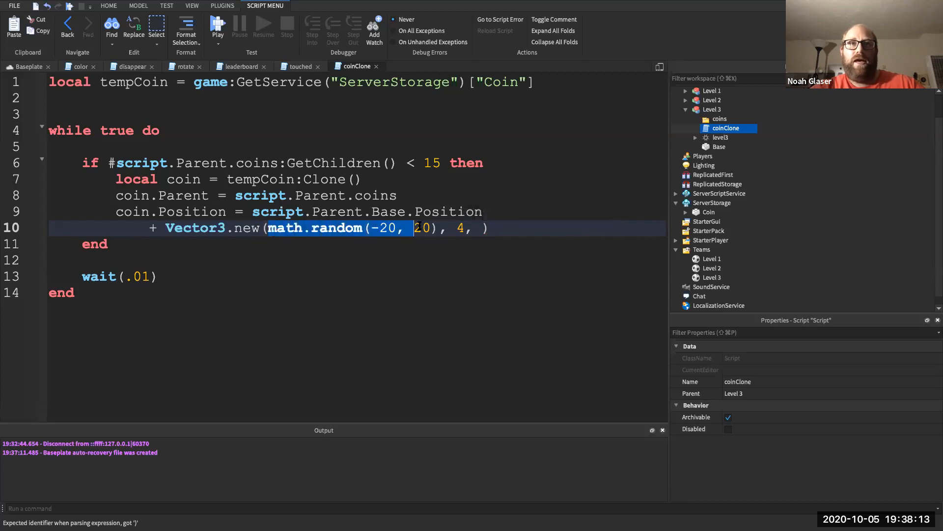
{"action": "key", "text": "super+c"}
{"action": "left_click", "coordinate": [487, 226]}
{"action": "key", "text": "super+v"}
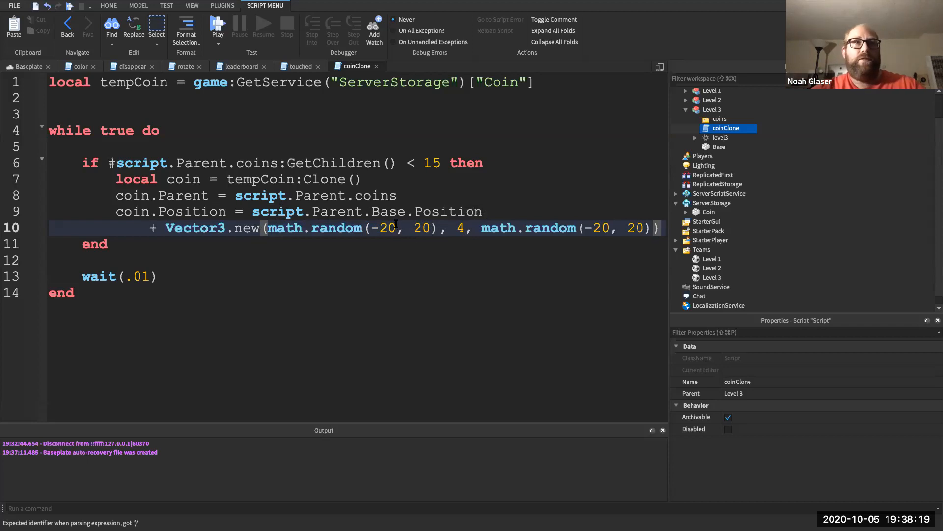
{"action": "double_click", "coordinate": [182, 195]}
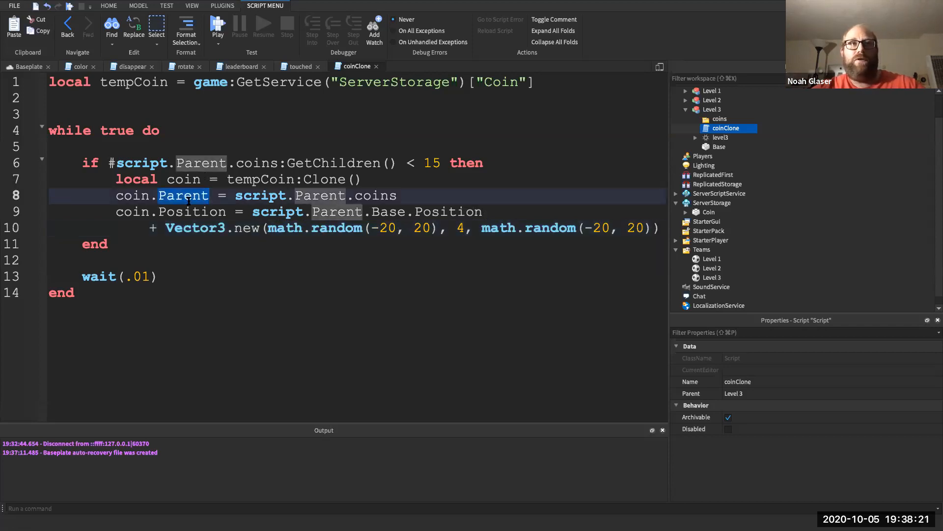
{"action": "left_click", "coordinate": [233, 231]}
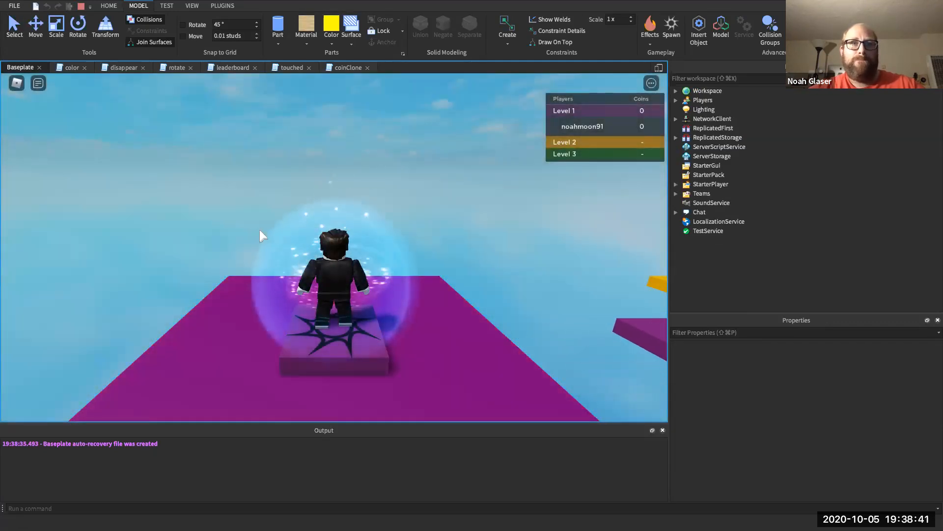
- Walk the character from spawn up the yellow Level 2 steps onto the green coin platform
{"action": "key", "text": "Right"}
{"action": "key", "text": "Up"}
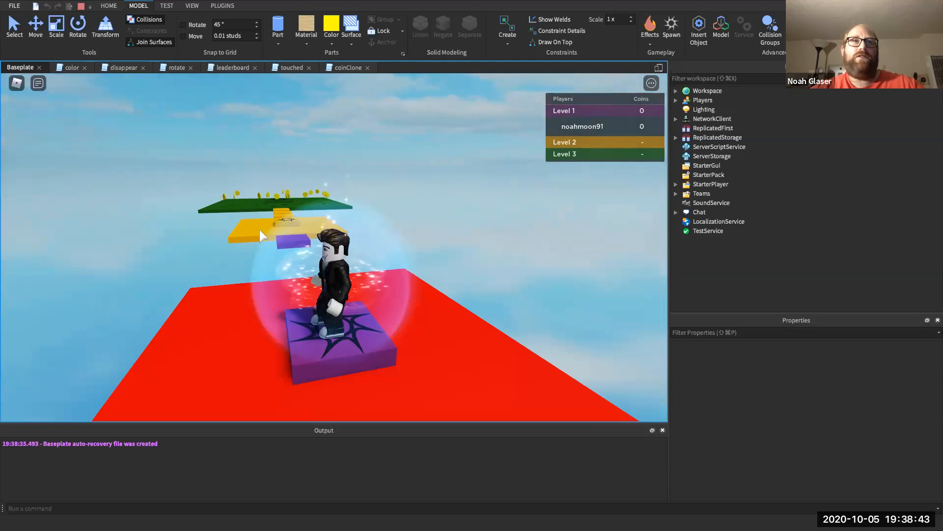
{"action": "key", "text": "Right"}
{"action": "key", "text": "Up"}
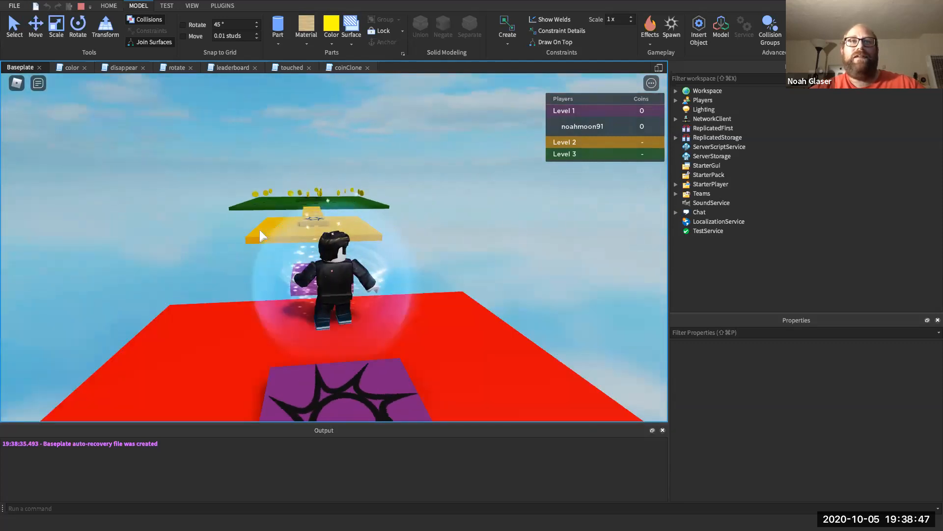
{"action": "key", "text": "Up"}
{"action": "key", "text": "Up"}
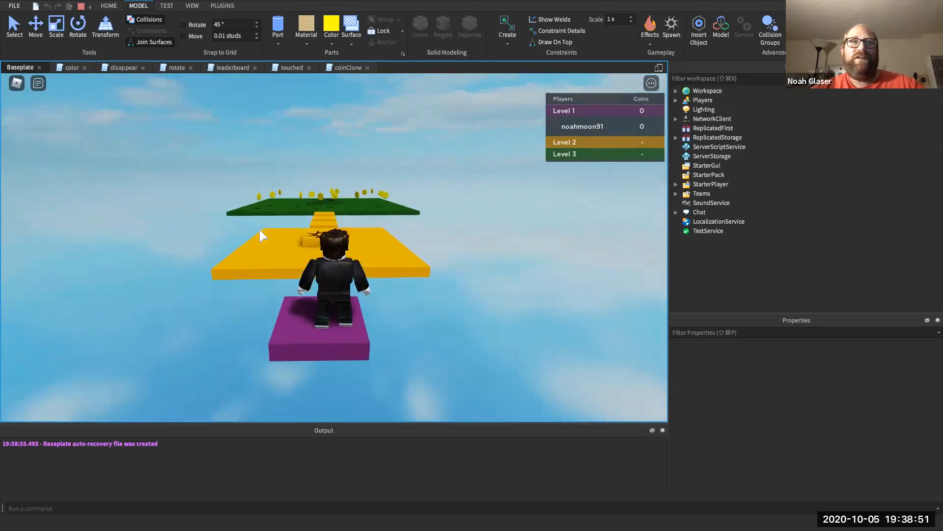
{"action": "key", "text": "Up"}
{"action": "key", "text": "space"}
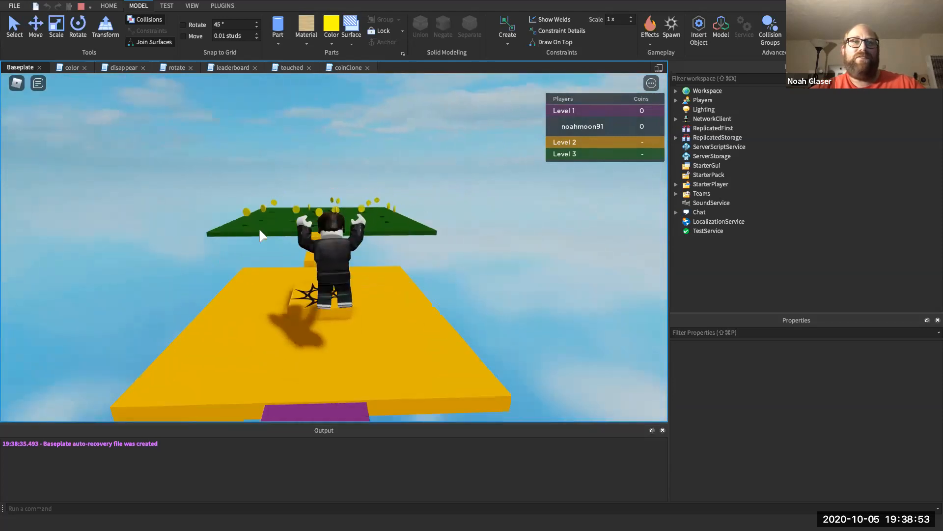
{"action": "key", "text": "Left"}
{"action": "key", "text": "Up"}
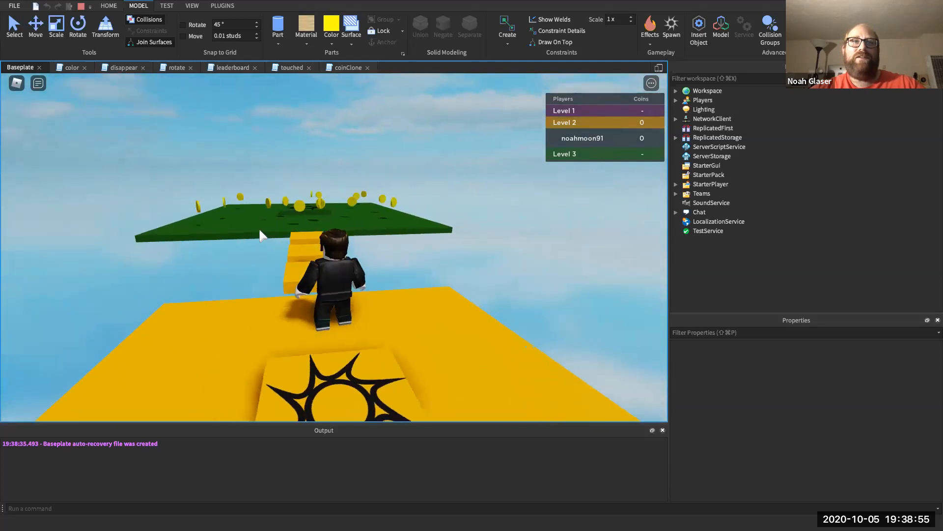
{"action": "key", "text": "space"}
{"action": "key", "text": "Up"}
{"action": "key", "text": "Right"}
{"action": "key", "text": "space"}
- Run across the green platform collecting coins until the leaderboard reads 8
{"action": "key", "text": "Up"}
{"action": "key", "text": "Left"}
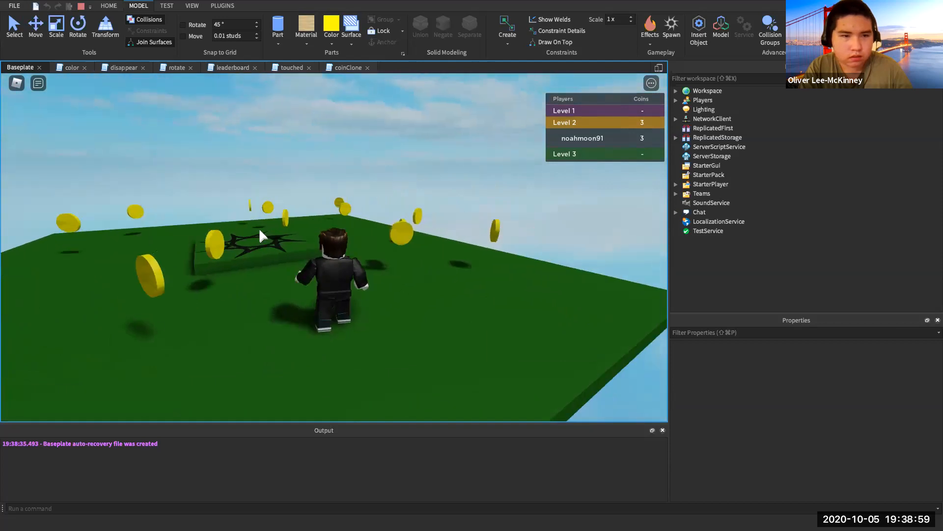
{"action": "key", "text": "Up"}
{"action": "key", "text": "Left"}
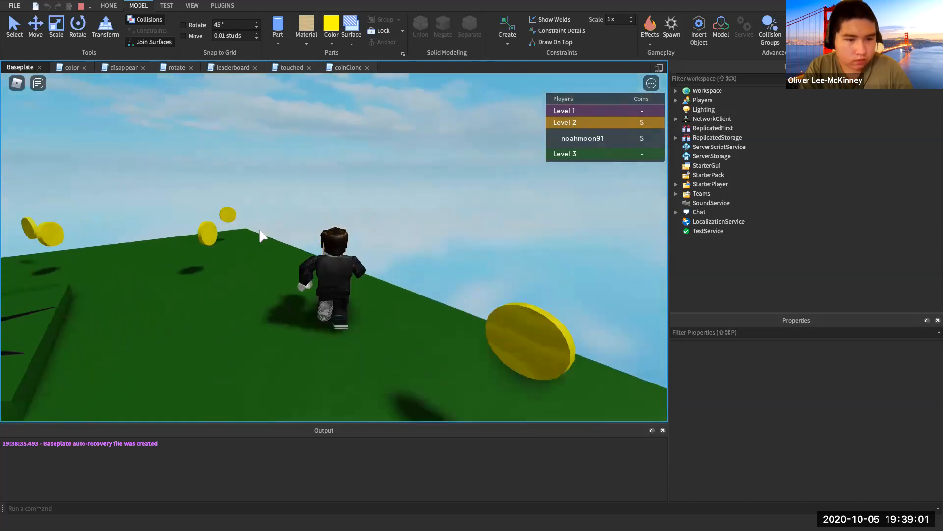
{"action": "key", "text": "Up"}
{"action": "key", "text": "Left"}
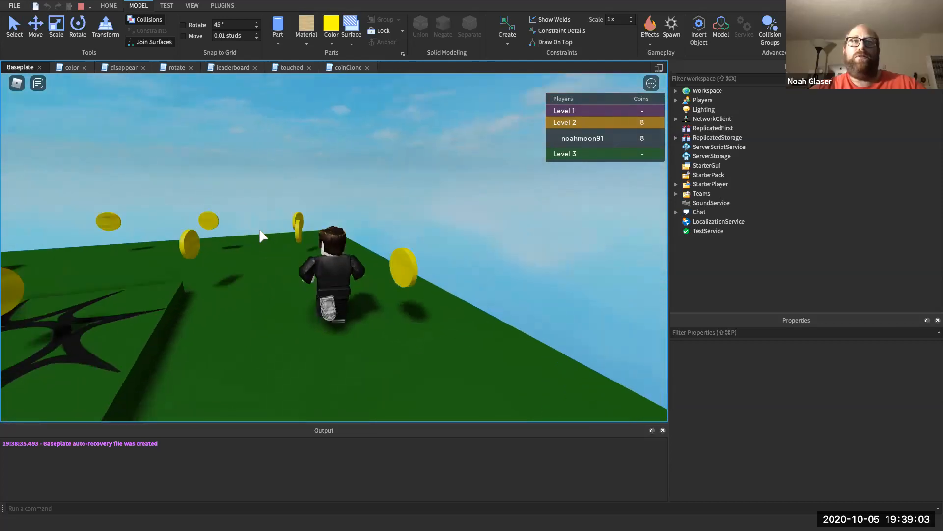
{"action": "key", "text": "Up"}
{"action": "key", "text": "Left"}
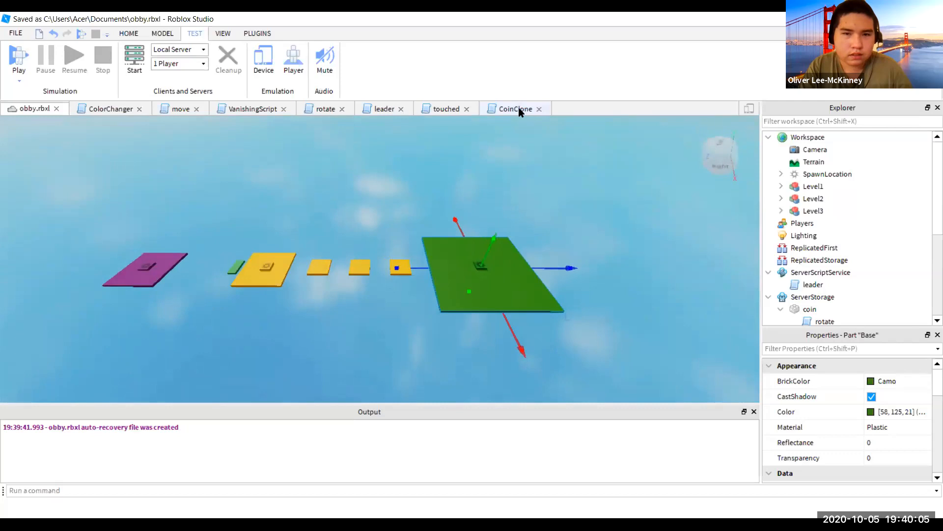
- Switch to the CoinClone script tab and place the cursor at the end of its code
{"action": "left_click", "coordinate": [516, 108]}
{"action": "left_click", "coordinate": [298, 232]}
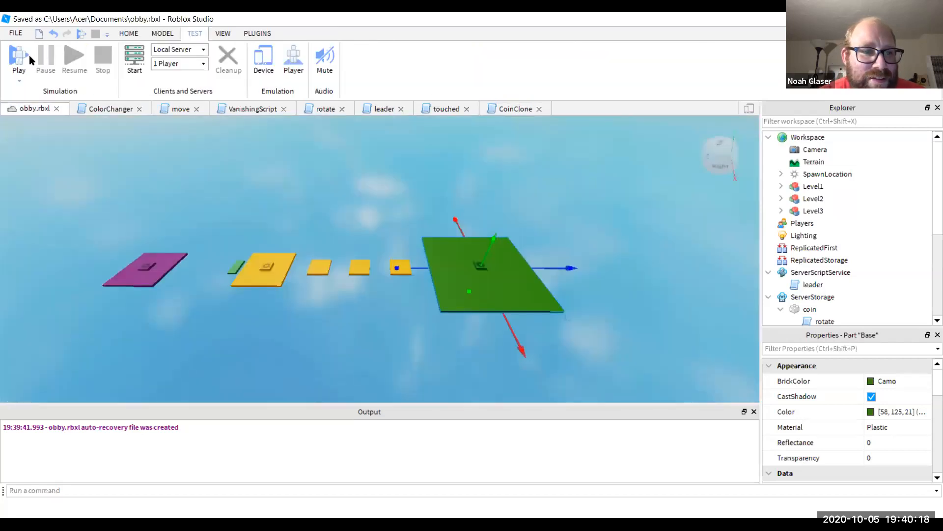
- Start a playtest and hop from the spawn pad onto the green platform
{"action": "left_click", "coordinate": [20, 57]}
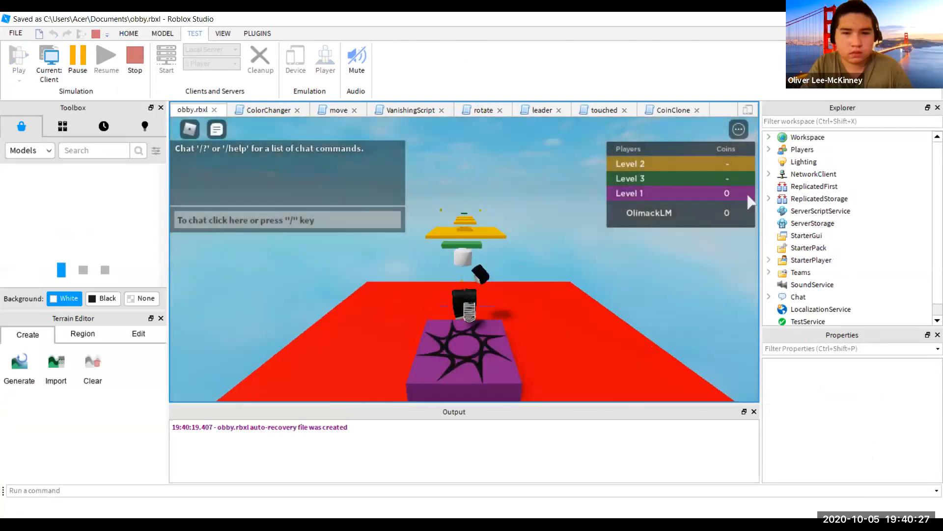
{"action": "key", "text": "w"}
{"action": "key", "text": "space"}
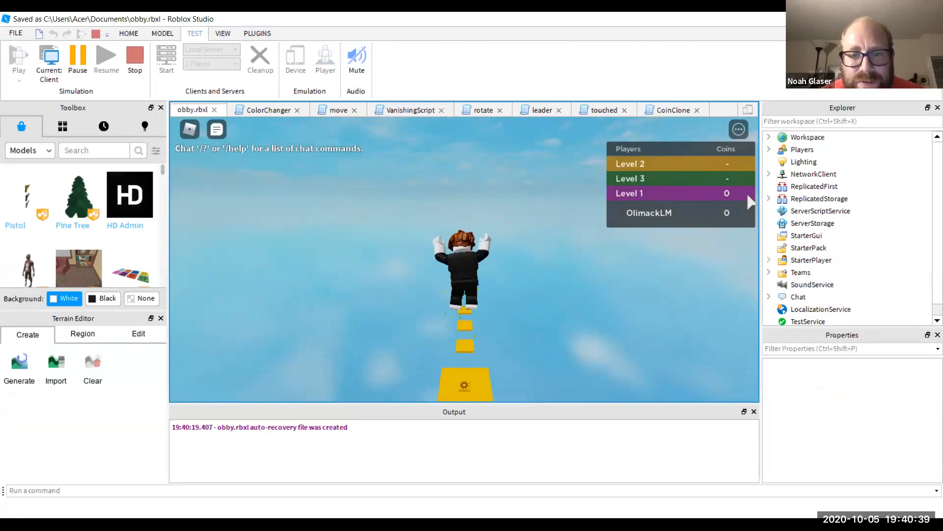
{"action": "key", "text": "w"}
{"action": "key", "text": "space"}
{"action": "key", "text": "space"}
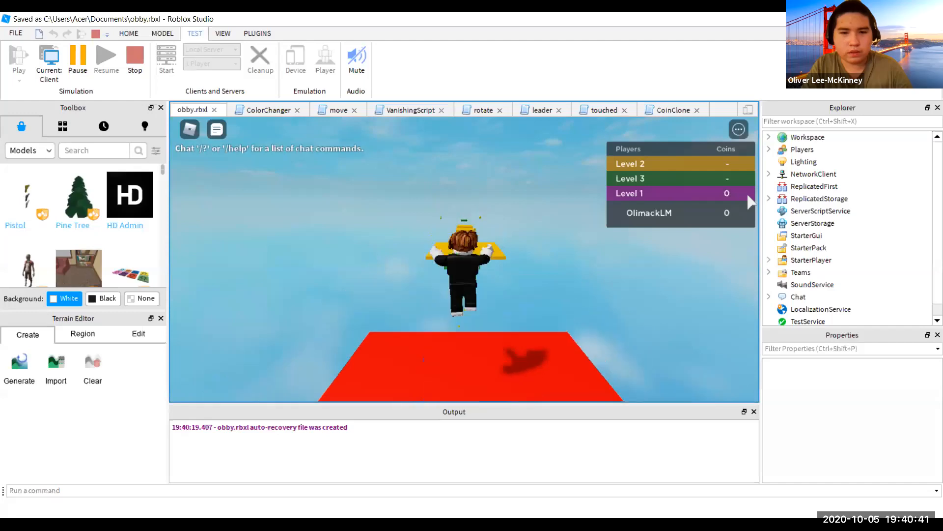
{"action": "key", "text": "space"}
{"action": "key", "text": "space"}
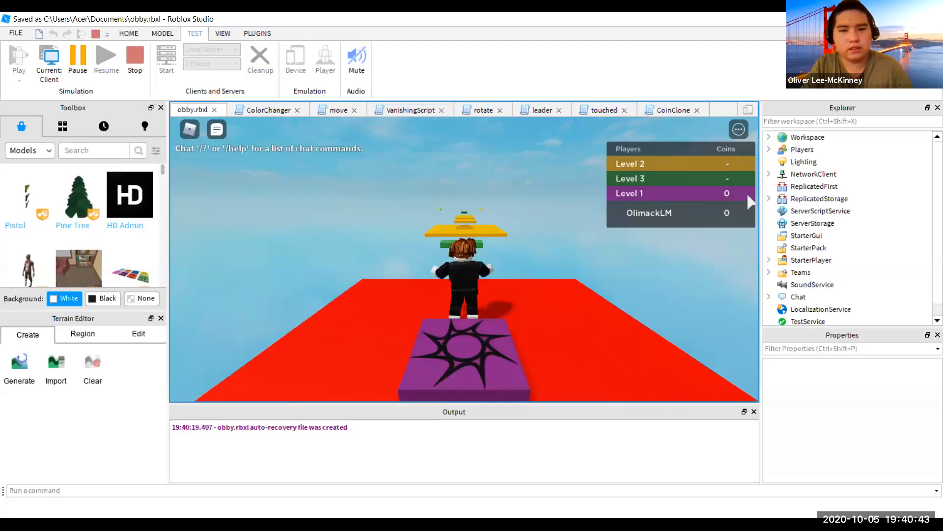
{"action": "key", "text": "w"}
{"action": "key", "text": "space"}
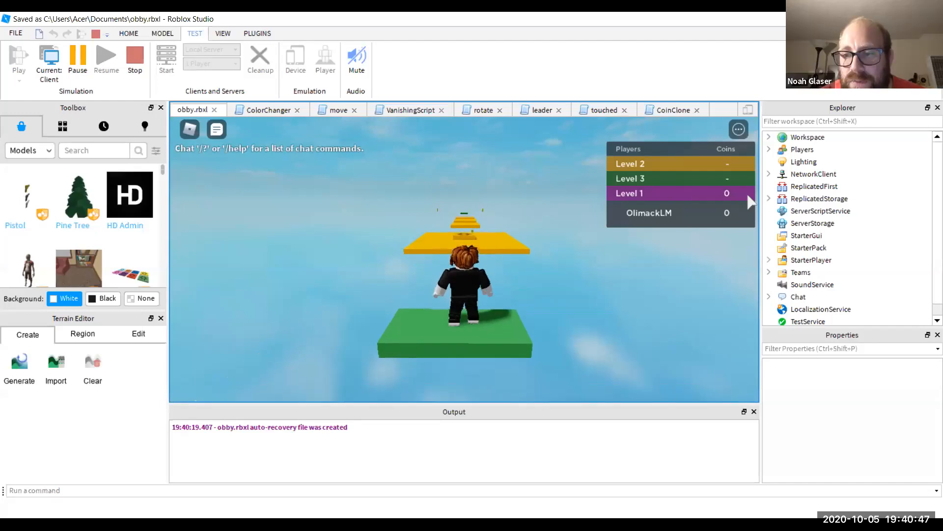
- Jump across the yellow platforms into Level 2, then stop the playtest
{"action": "key", "text": "w"}
{"action": "key", "text": "space"}
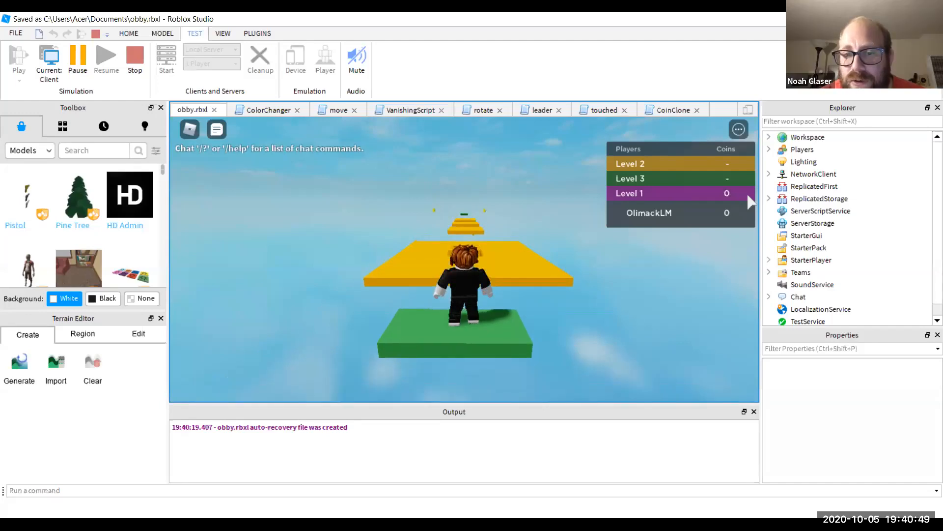
{"action": "key", "text": "w"}
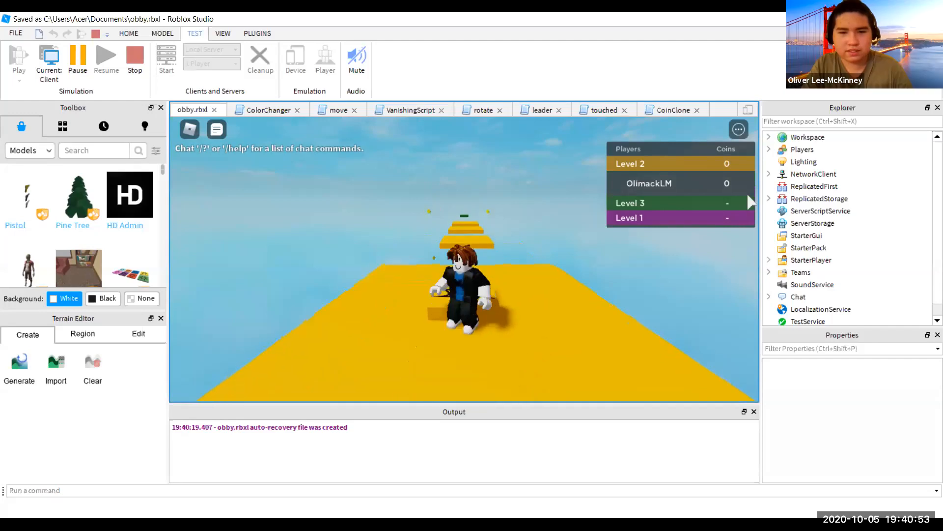
{"action": "key", "text": "w"}
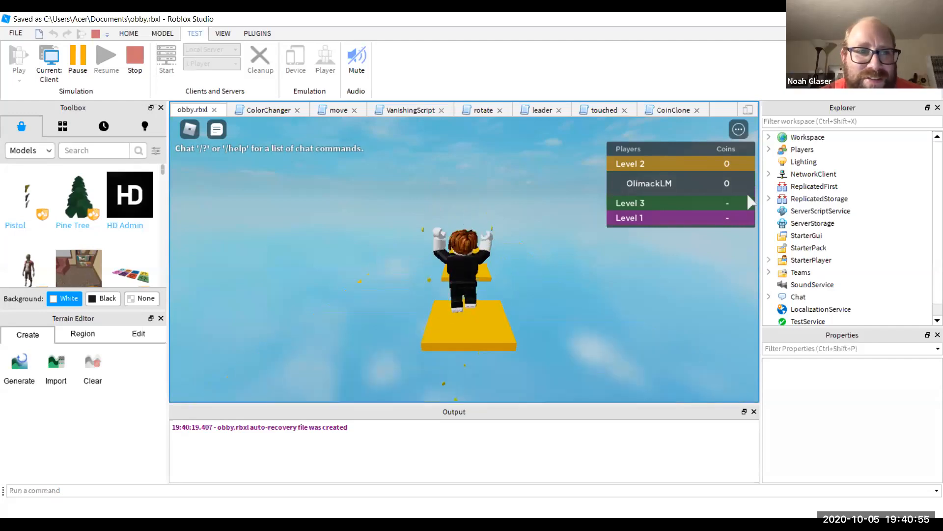
{"action": "key", "text": "w"}
{"action": "key", "text": "space"}
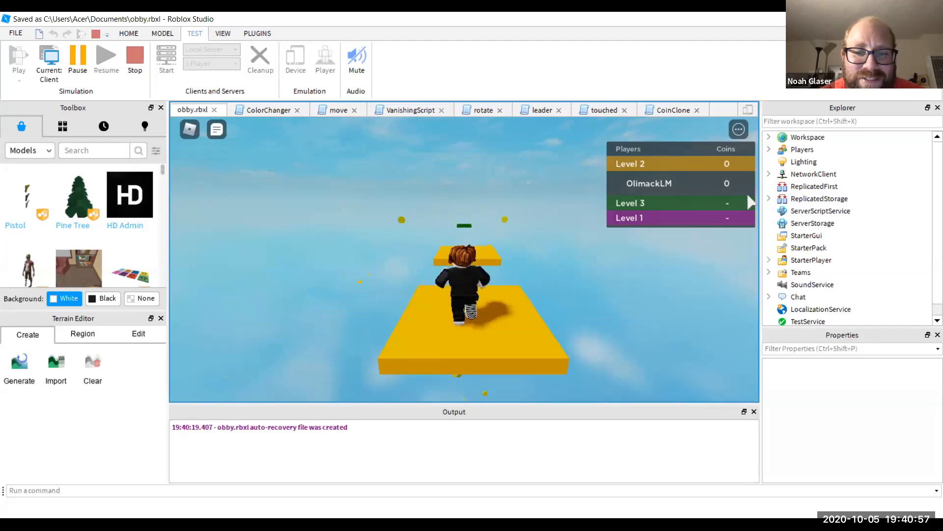
{"action": "key", "text": "w"}
{"action": "key", "text": "space"}
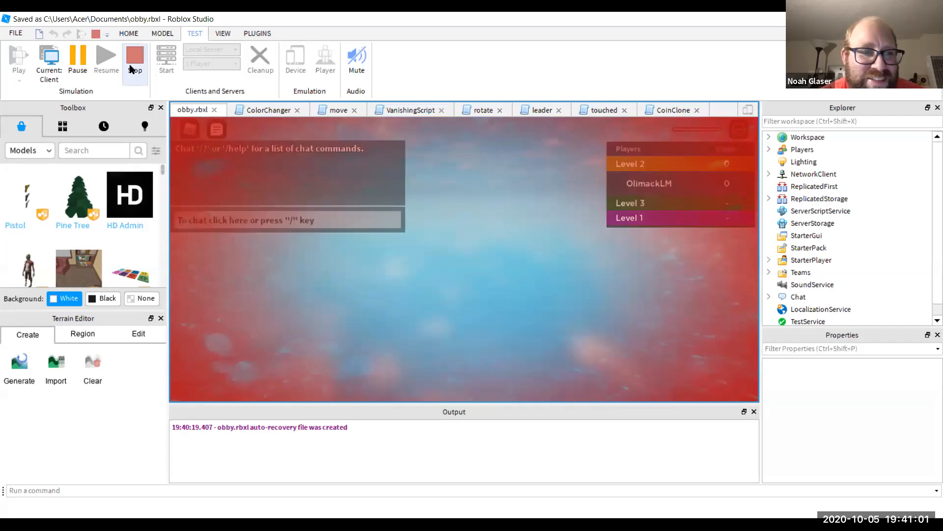
{"action": "left_click", "coordinate": [131, 65]}
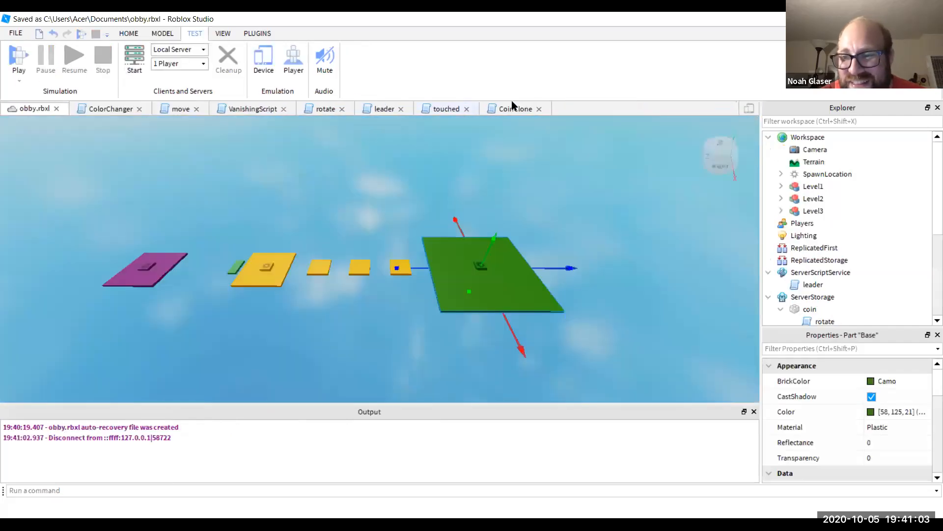
- Review the CoinClone script, then filter Properties and tick Anchored on the green Level 3 Base
{"action": "left_click", "coordinate": [514, 108]}
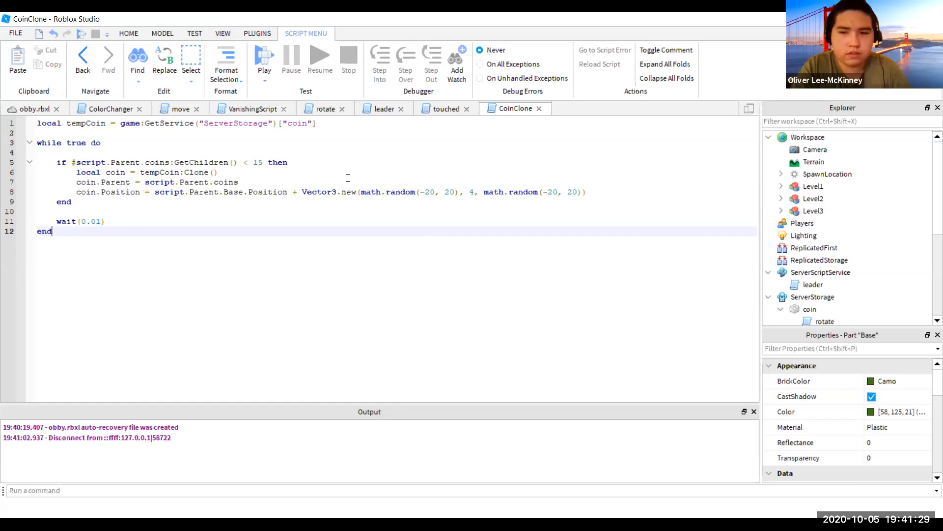
{"action": "left_click", "coordinate": [22, 108]}
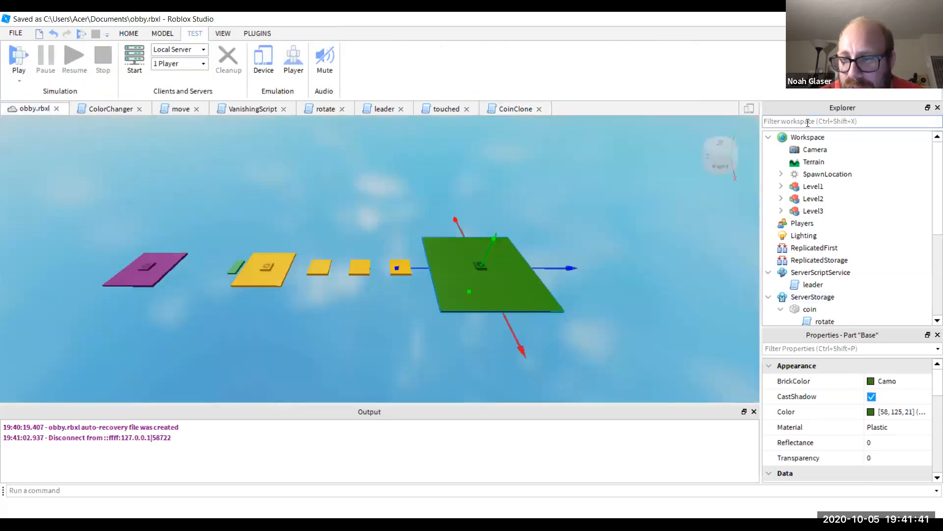
{"action": "left_click", "coordinate": [788, 348]}
{"action": "type", "text": "andoi"}
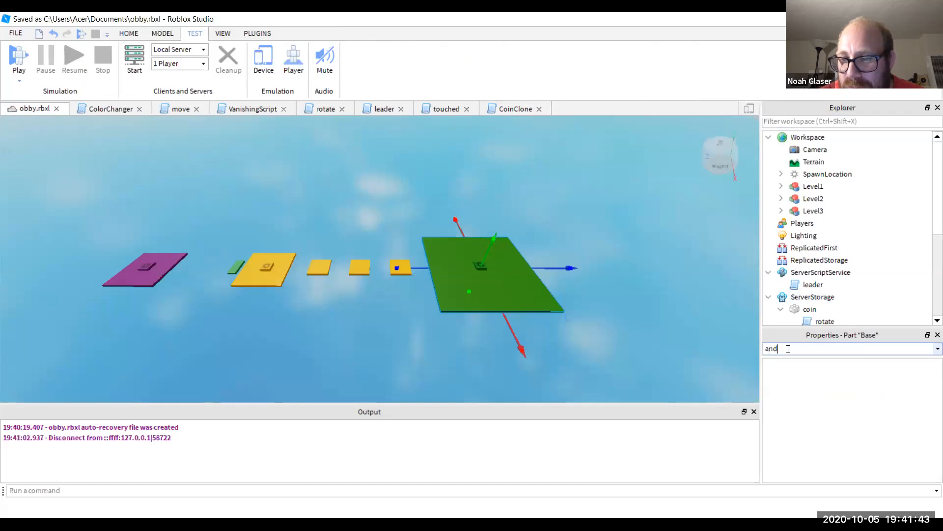
{"action": "key", "text": "BackSpace"}
{"action": "left_click", "coordinate": [831, 428]}
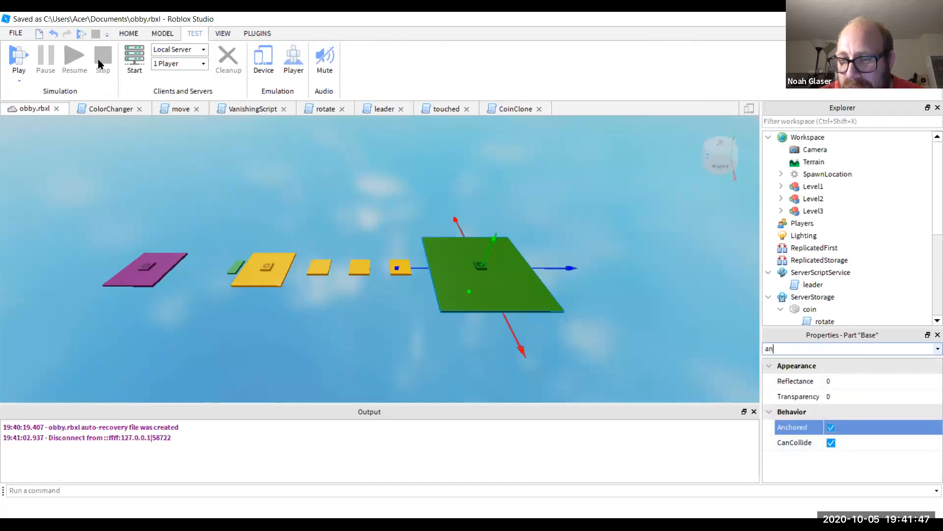
{"action": "left_click", "coordinate": [330, 172]}
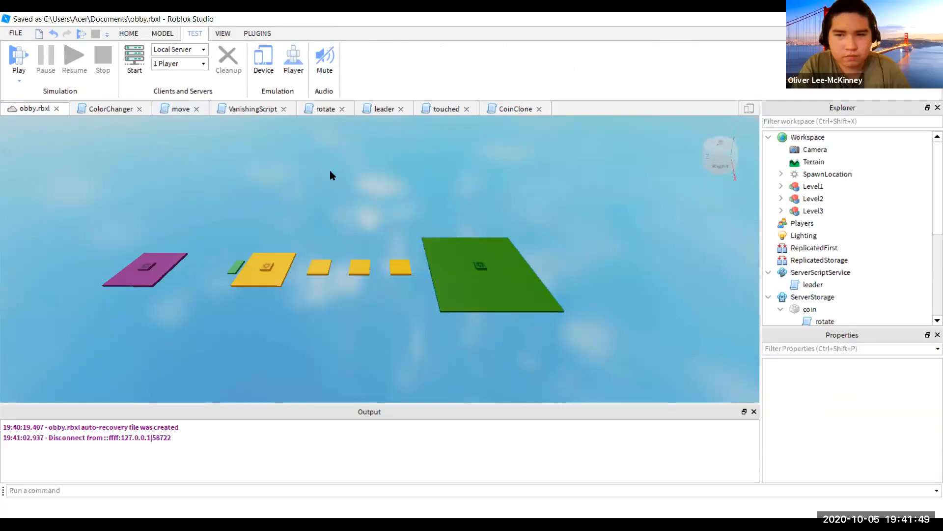
- Start a playtest and jump the avatar across the pads from Level 2 onto the coin-covered Level 3 platform
{"action": "left_click", "coordinate": [18, 53]}
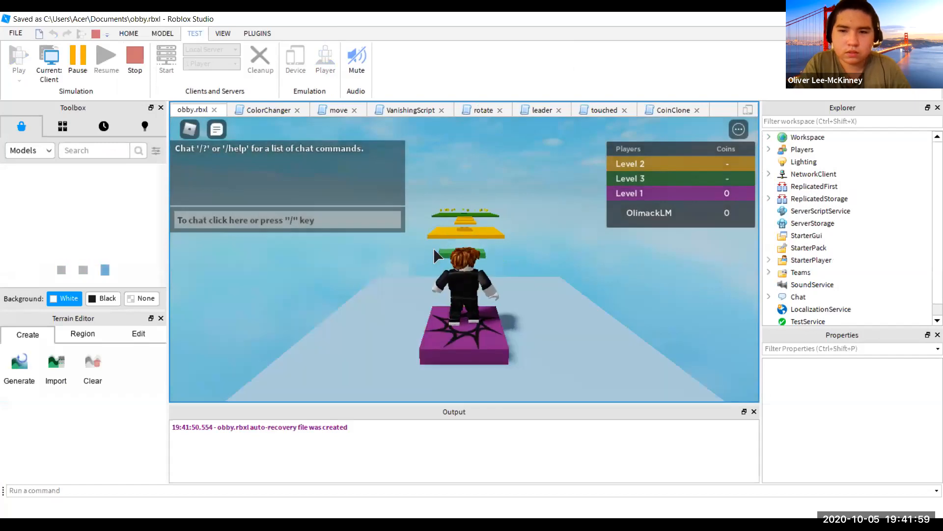
{"action": "key", "text": "w"}
{"action": "key", "text": "space"}
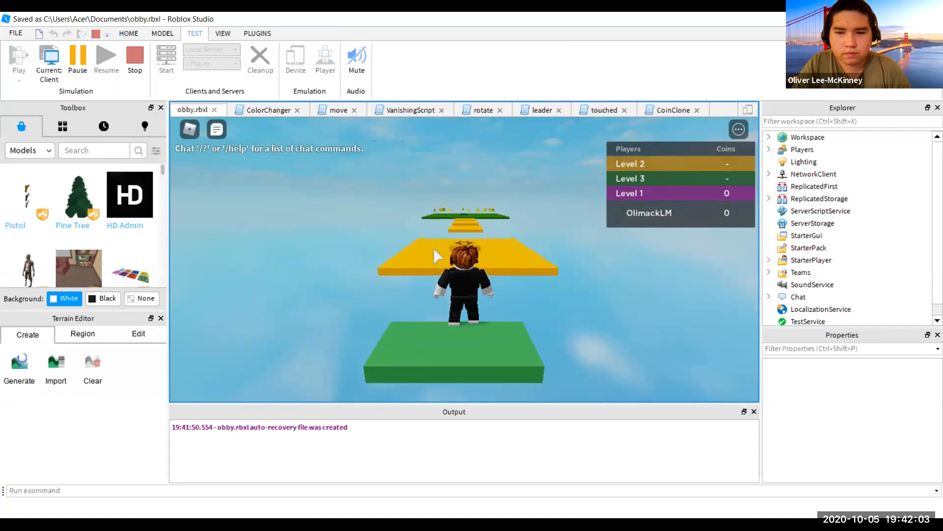
{"action": "key", "text": "w"}
{"action": "key", "text": "space"}
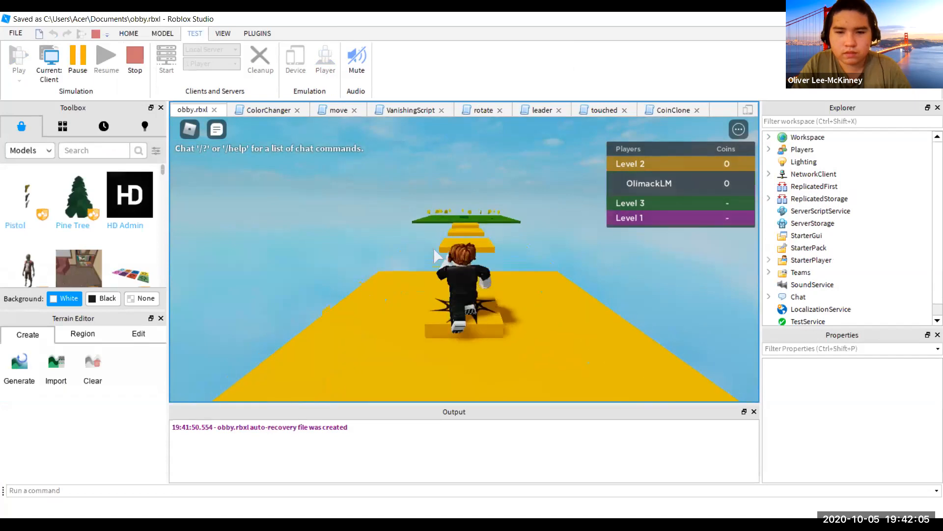
{"action": "key", "text": "w"}
{"action": "key", "text": "space"}
{"action": "key", "text": "w"}
{"action": "key", "text": "space"}
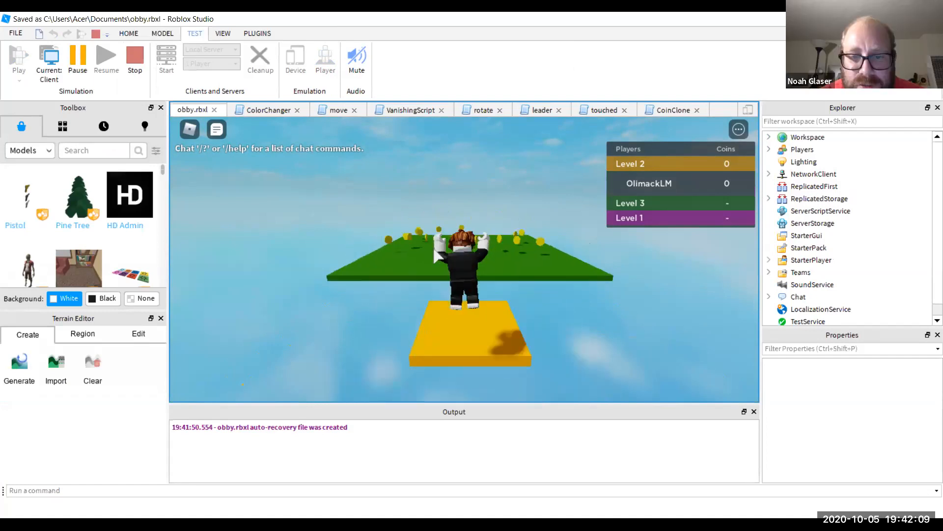
{"action": "key", "text": "w"}
{"action": "key", "text": "space"}
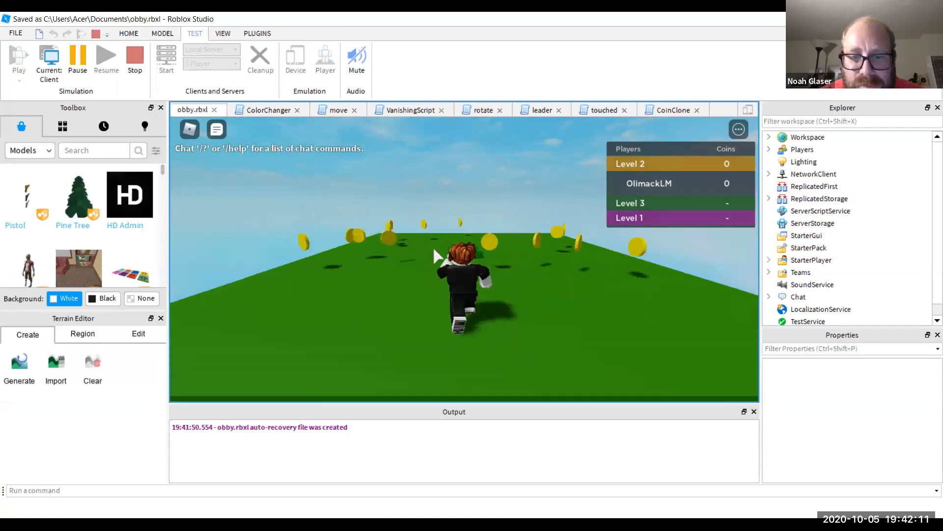
- Run across Level 3 collecting coins until the leaderboard shows 28 Coins, then stop the playtest
{"action": "key", "text": "w"}
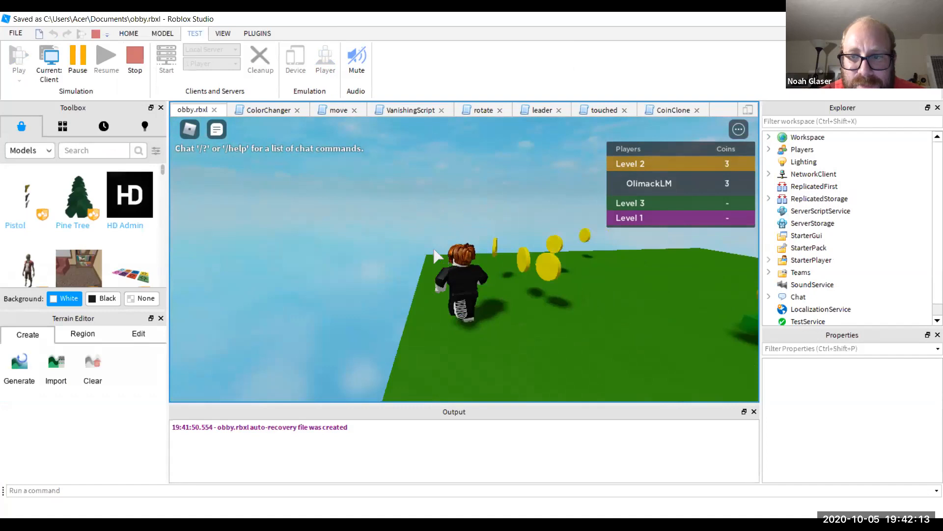
{"action": "key", "text": "w"}
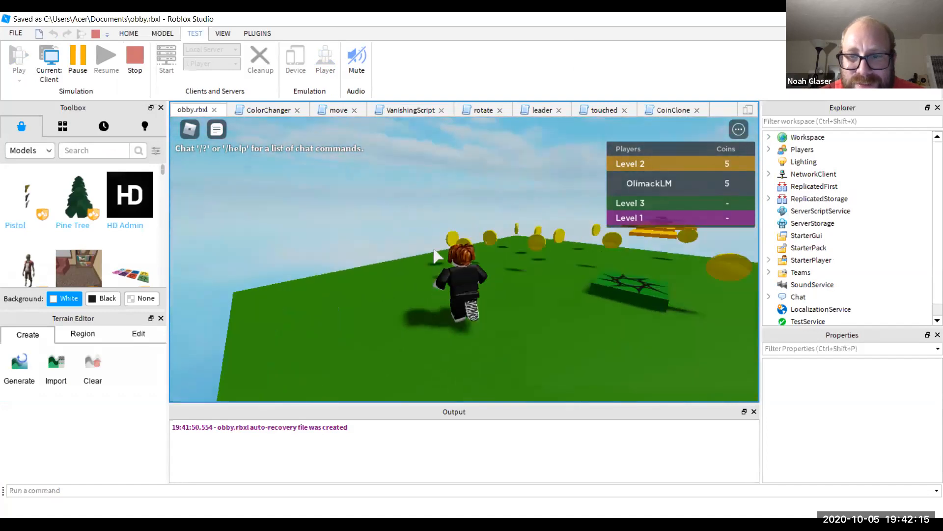
{"action": "key", "text": "w"}
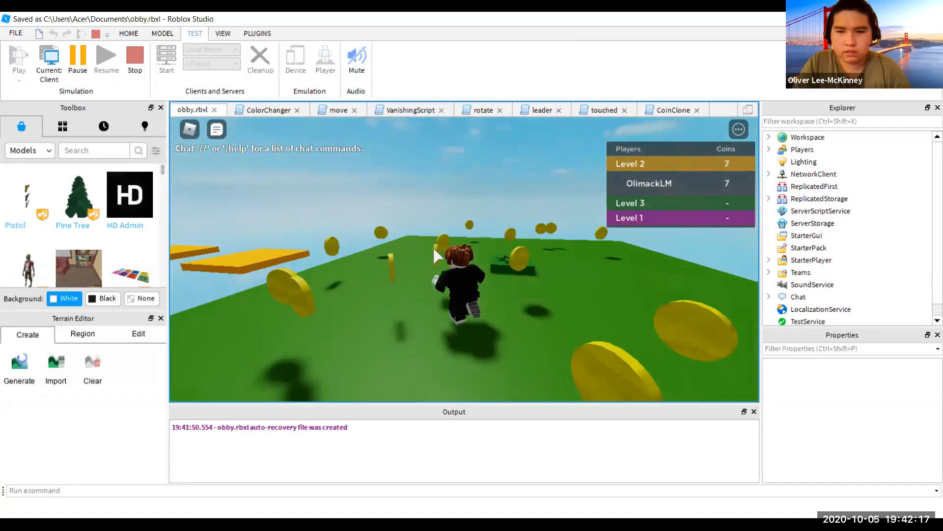
{"action": "key", "text": "w"}
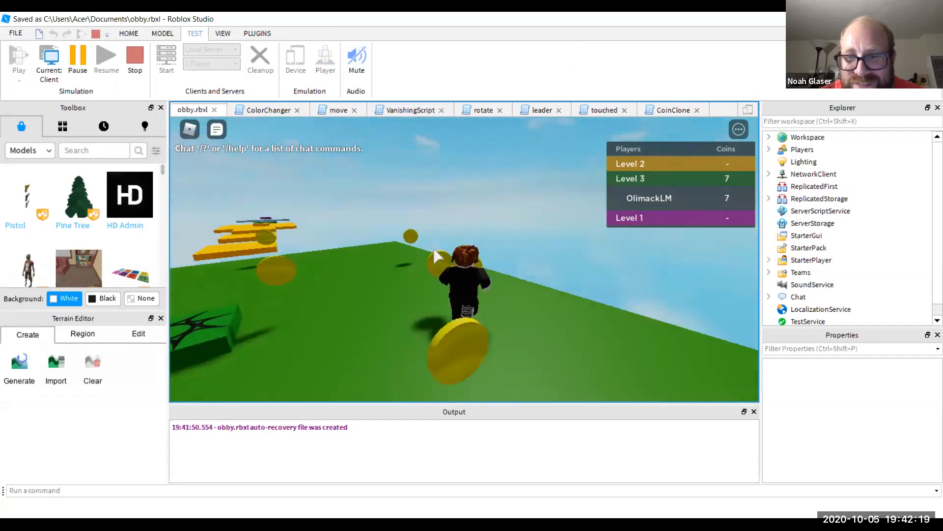
{"action": "key", "text": "w"}
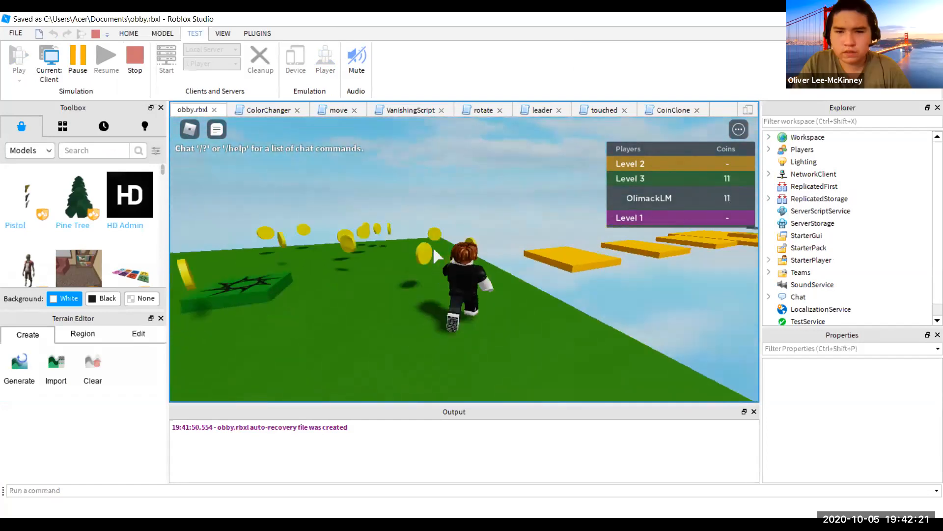
{"action": "key", "text": "w"}
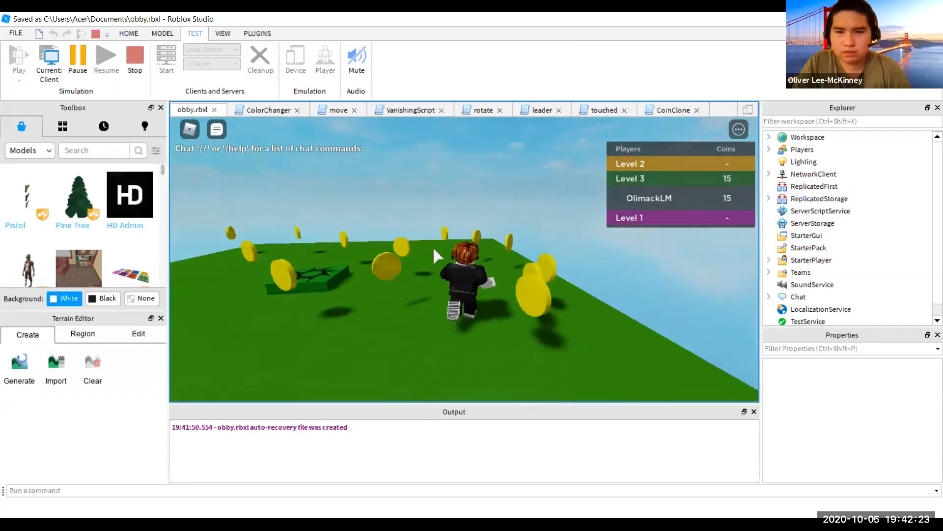
{"action": "key", "text": "w"}
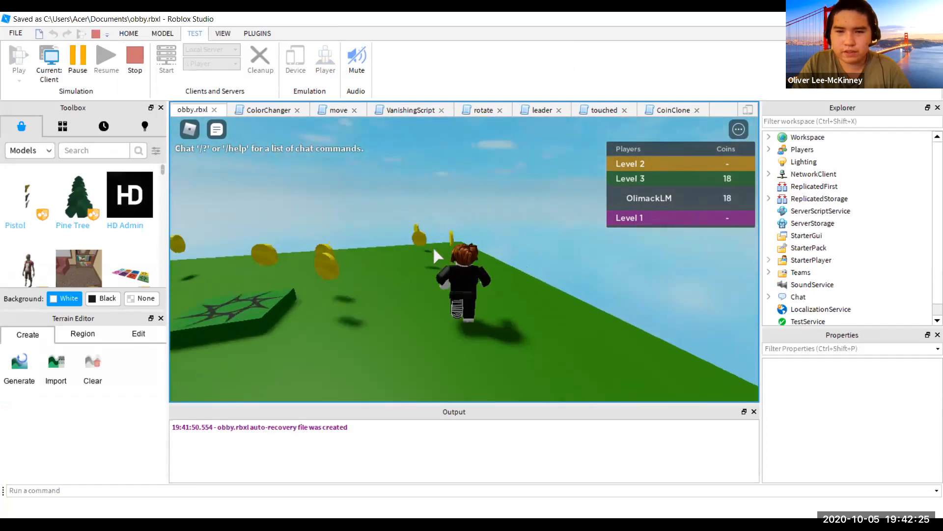
{"action": "key", "text": "w"}
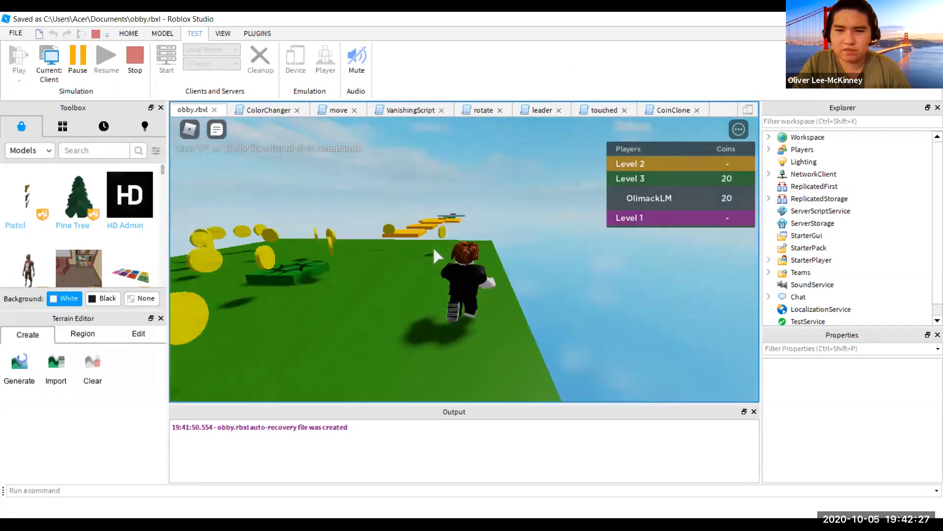
{"action": "key", "text": "w"}
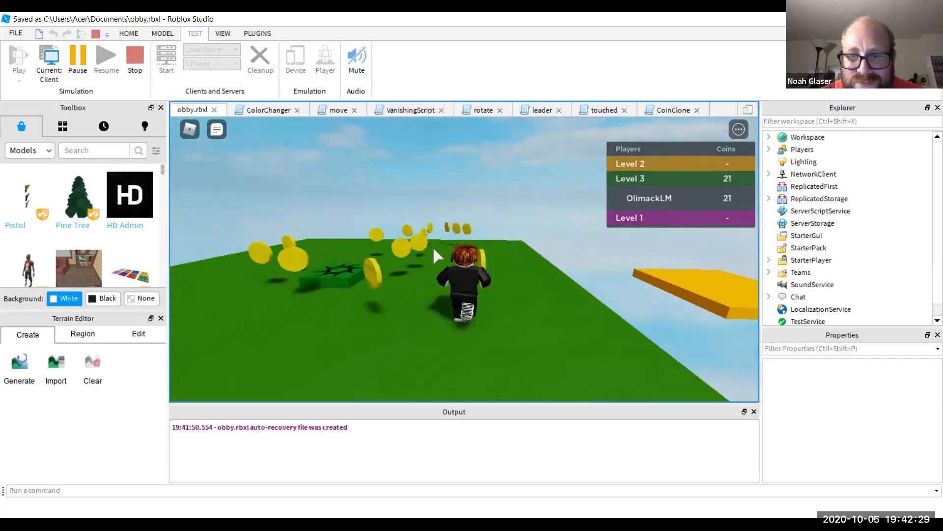
{"action": "key", "text": "w"}
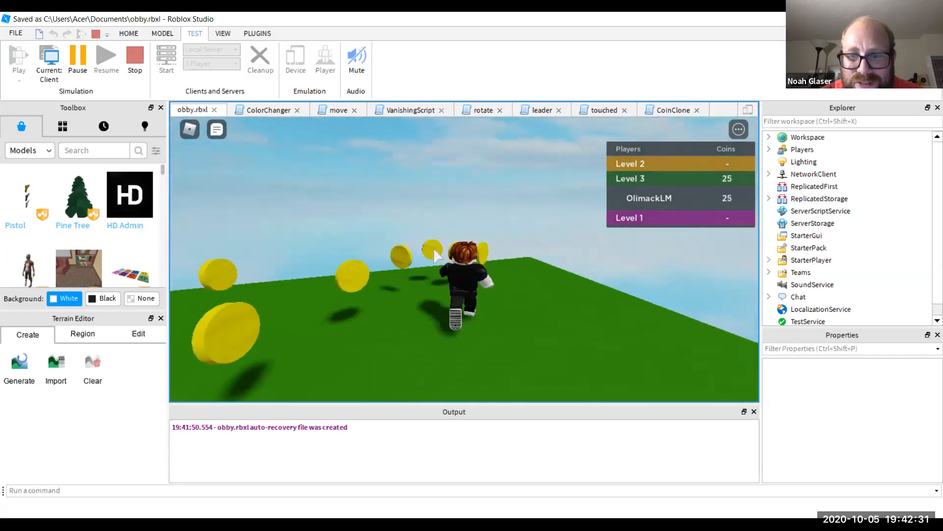
{"action": "key", "text": "w"}
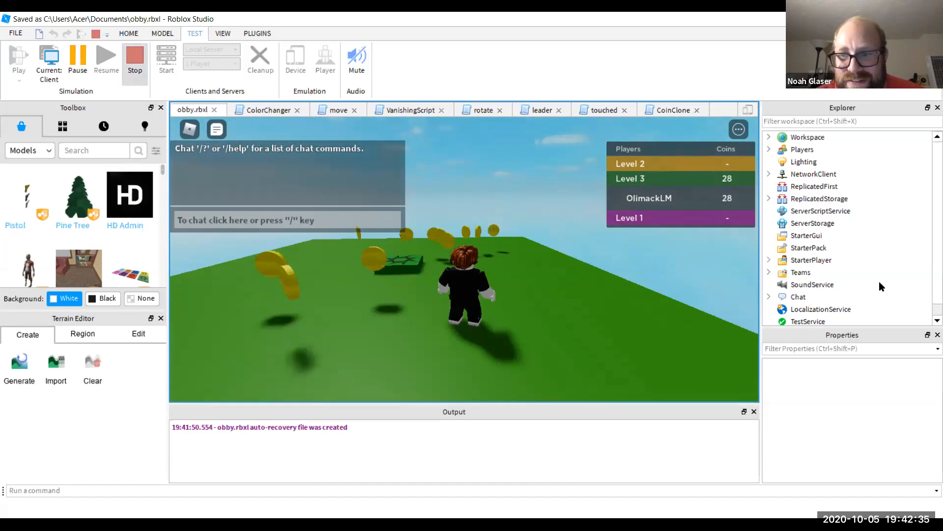
{"action": "key", "text": "shift+F5"}
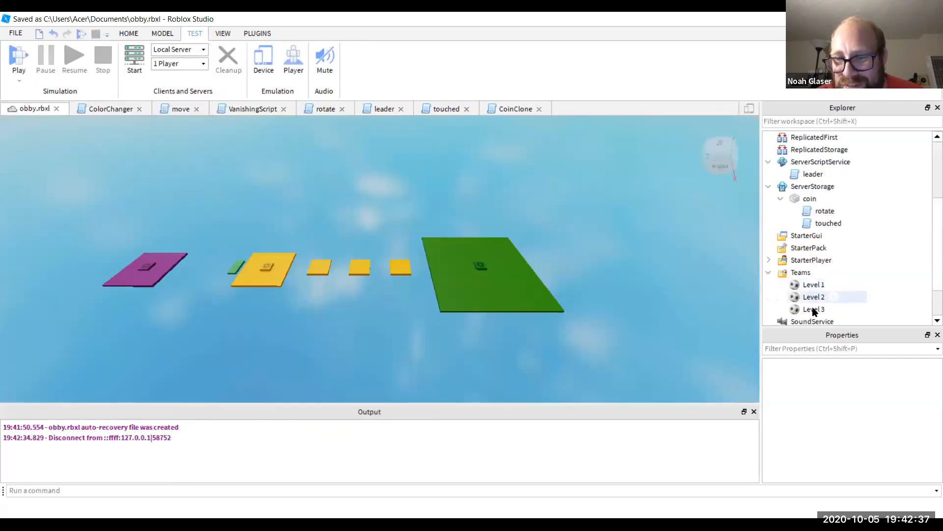
- Inspect the properties of the Level 1, Level 2 and Level 3 teams
{"action": "left_click", "coordinate": [815, 285]}
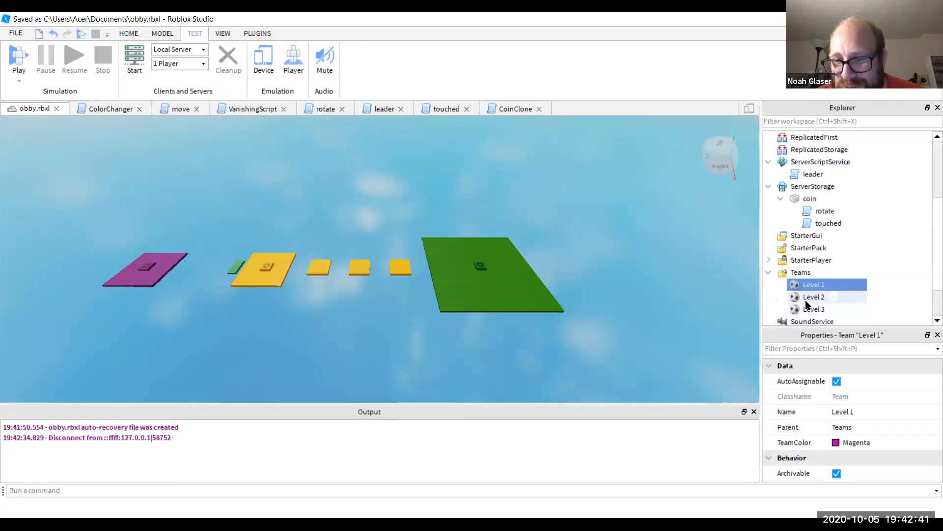
{"action": "left_click", "coordinate": [807, 299]}
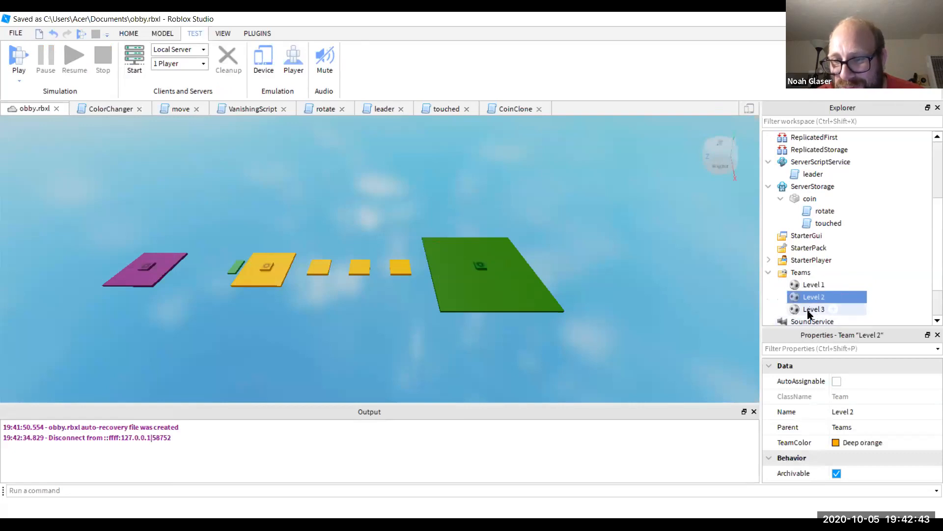
{"action": "left_click", "coordinate": [808, 310]}
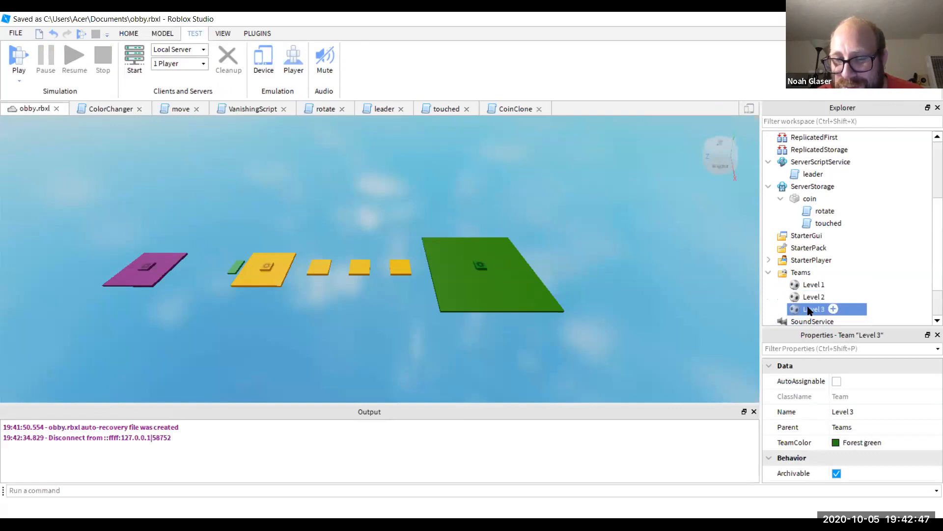
- Expand the Level1, Level2 and Level3 models in Explorer to show their parts
{"action": "scroll", "coordinate": [883, 209], "scroll_direction": "up", "scroll_amount": 3}
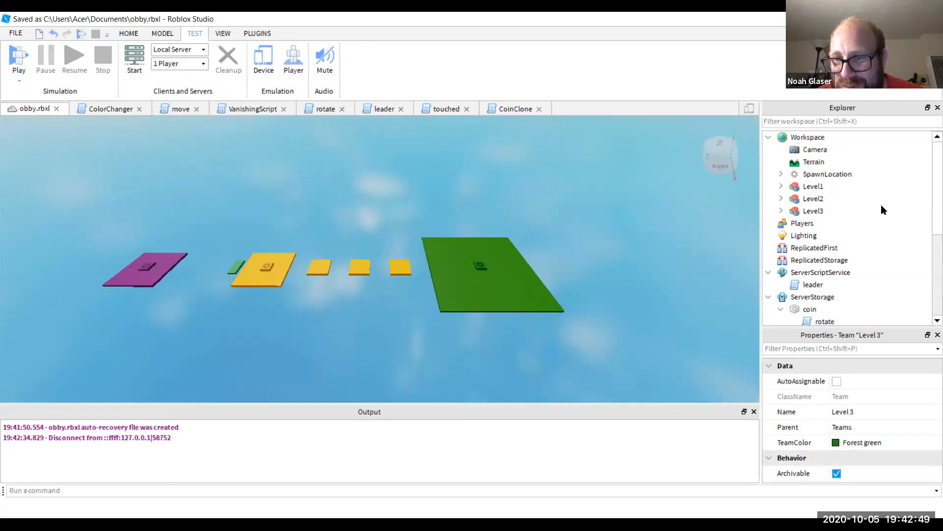
{"action": "left_click", "coordinate": [781, 185]}
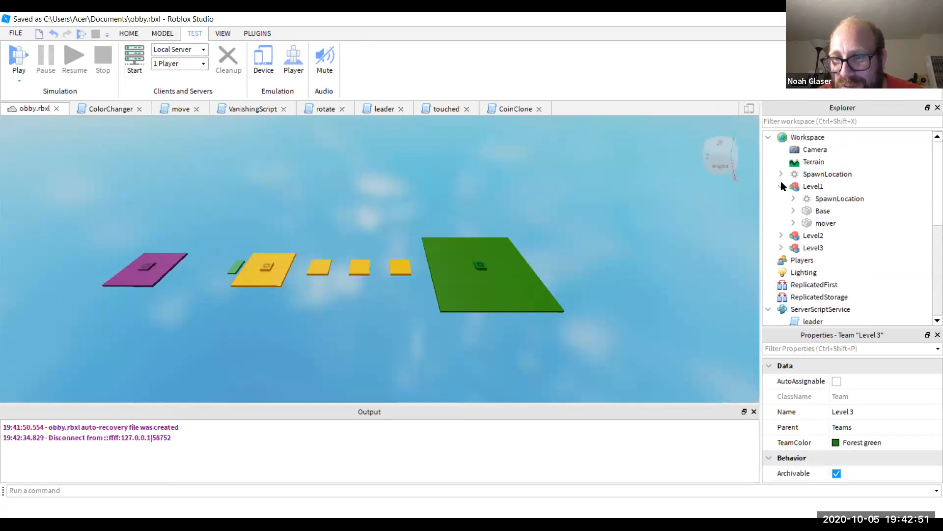
{"action": "left_click", "coordinate": [781, 236]}
{"action": "scroll", "coordinate": [785, 263], "scroll_direction": "down", "scroll_amount": 2}
{"action": "left_click", "coordinate": [781, 247]}
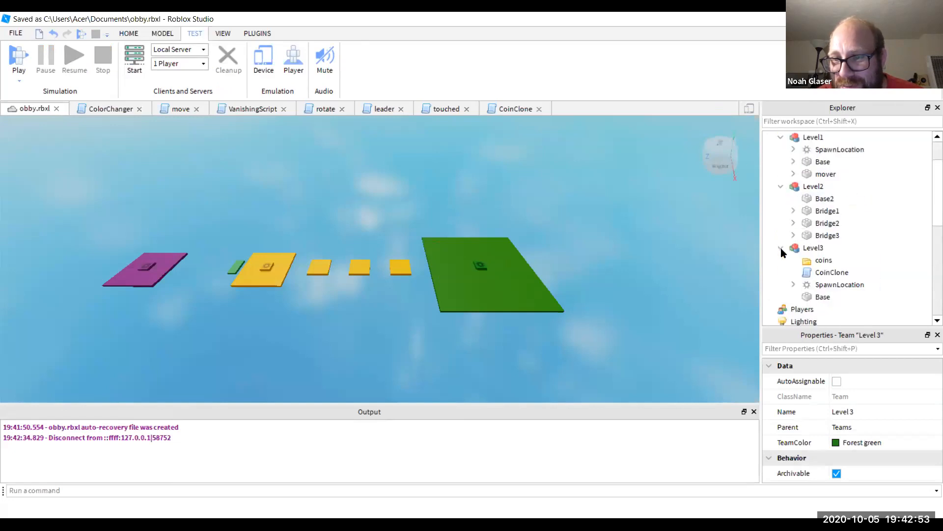
{"action": "scroll", "coordinate": [813, 226], "scroll_direction": "up", "scroll_amount": 2}
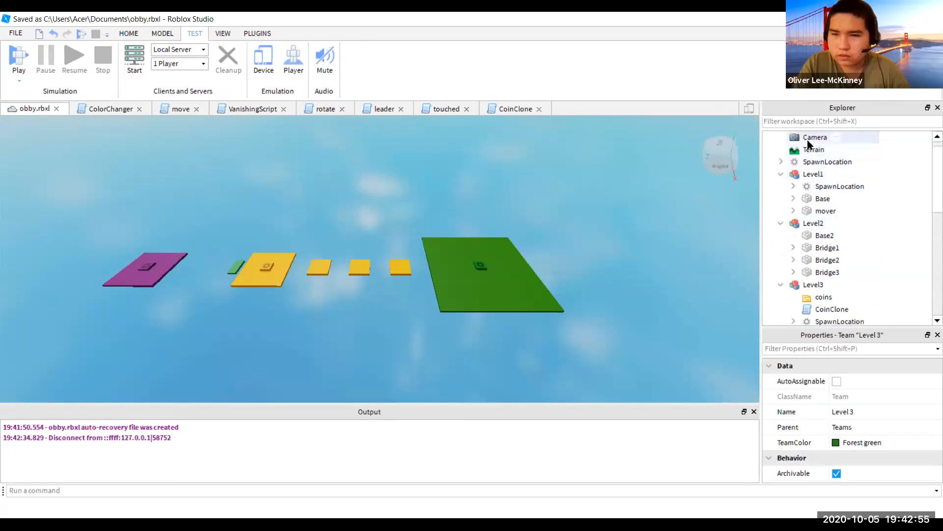
- Move each SpawnLocation into the level model matching its pad colour, putting the purple pad in Level1
{"action": "left_click_drag", "start_coordinate": [827, 174], "coordinate": [813, 252]}
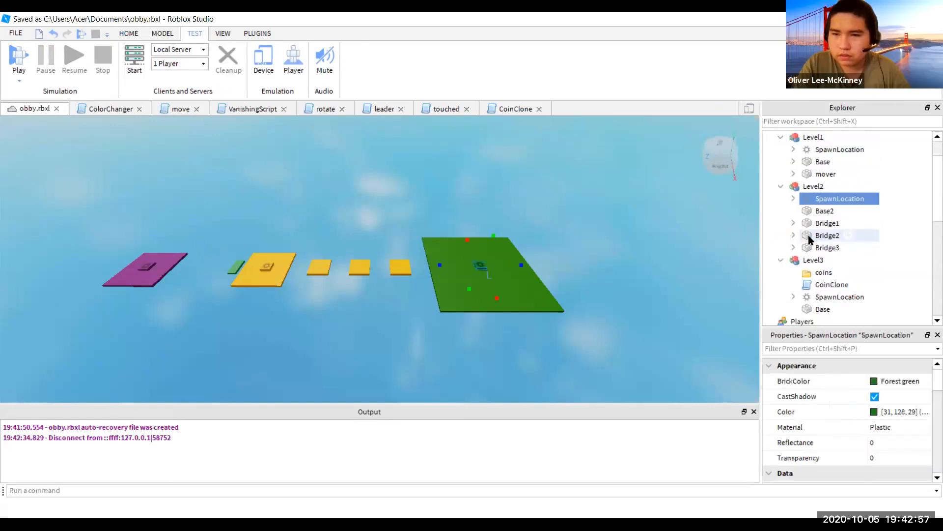
{"action": "left_click", "coordinate": [818, 189]}
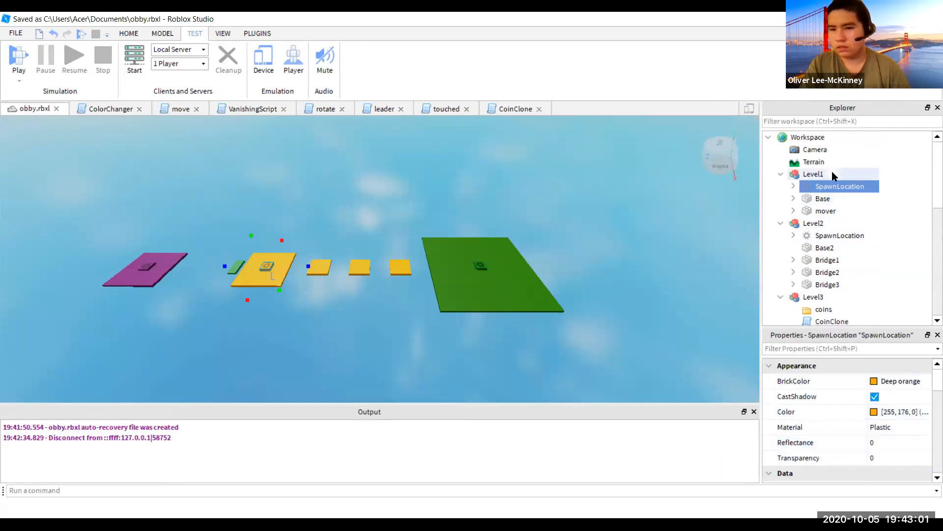
{"action": "mouse_move", "coordinate": [827, 186]}
{"action": "left_click_drag", "start_coordinate": [827, 186], "coordinate": [829, 238]}
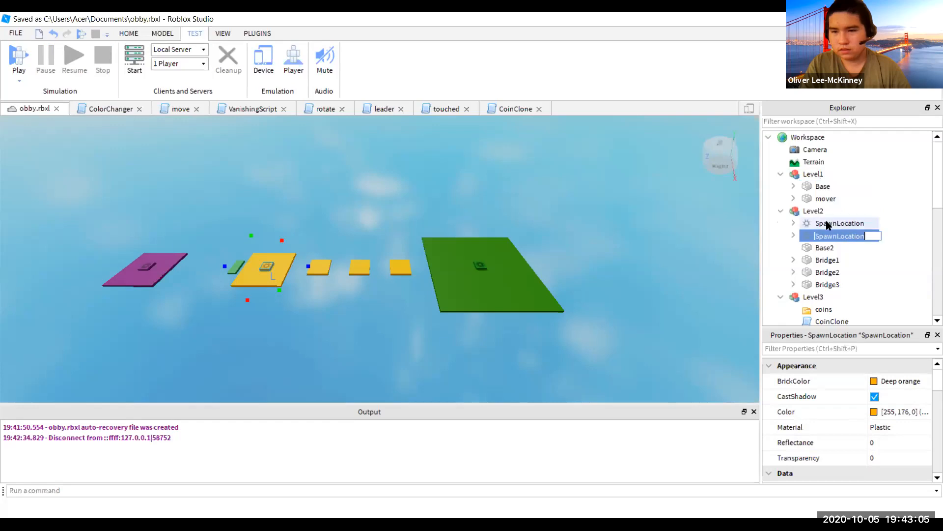
{"action": "left_click", "coordinate": [831, 224]}
{"action": "left_click_drag", "start_coordinate": [821, 222], "coordinate": [816, 297]}
{"action": "scroll", "coordinate": [805, 296], "scroll_direction": "down", "scroll_amount": 2}
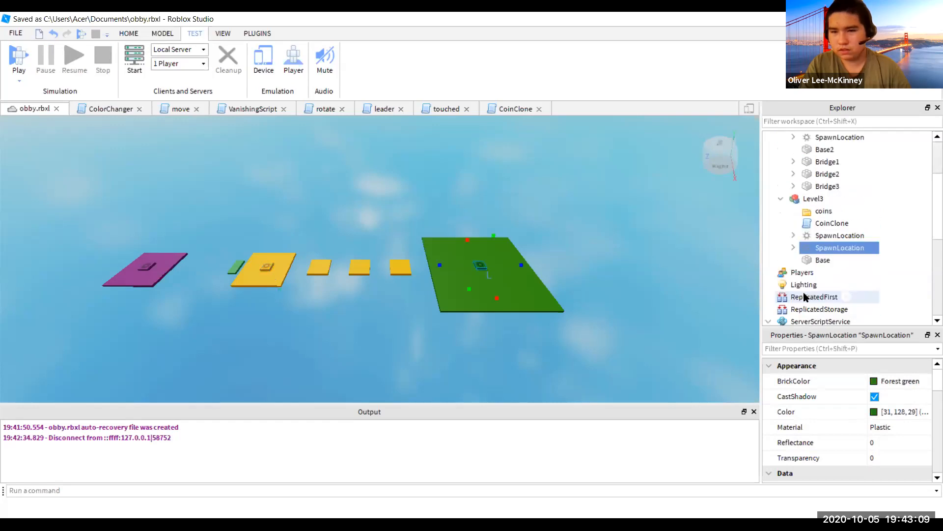
{"action": "left_click", "coordinate": [833, 237]}
{"action": "scroll", "coordinate": [834, 244], "scroll_direction": "up", "scroll_amount": 2}
{"action": "left_click_drag", "start_coordinate": [829, 302], "coordinate": [811, 186]}
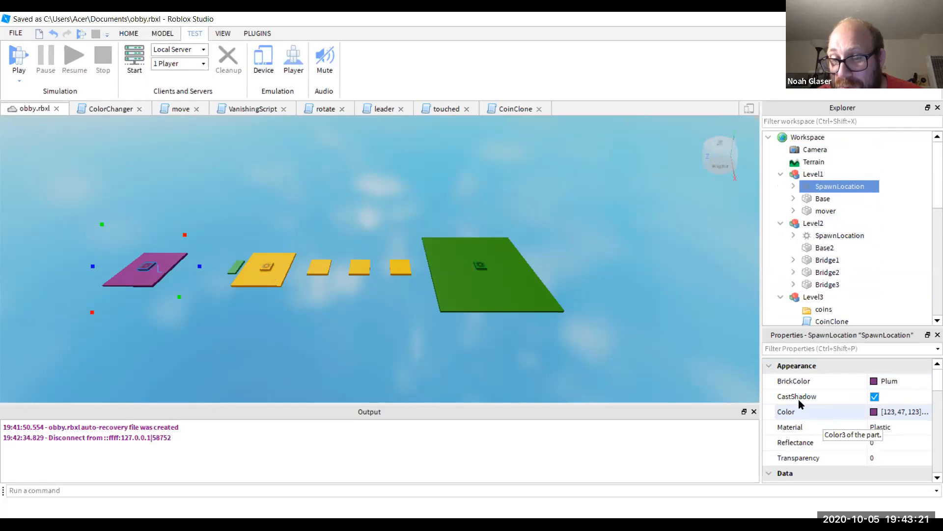
- Run a brief playtest walking the avatar off the spawn pad, then stop it
{"action": "key", "text": "F5"}
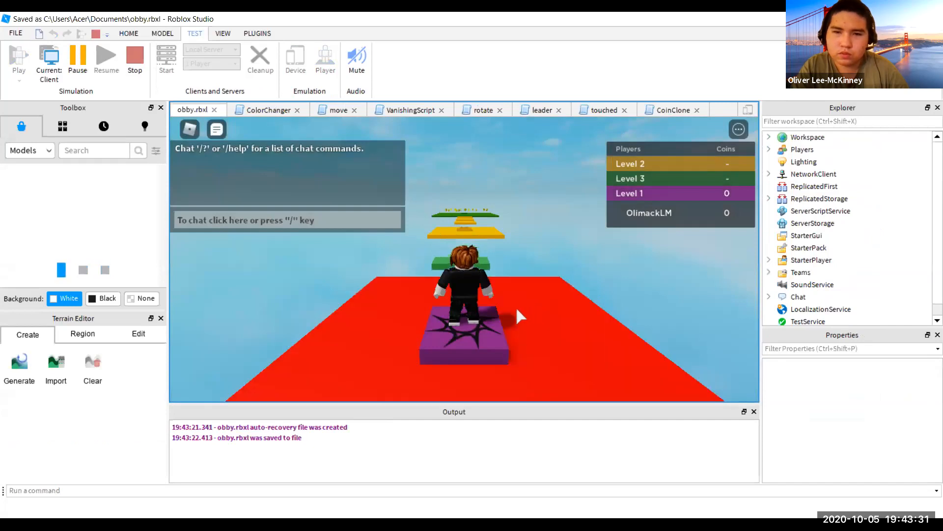
{"action": "key", "text": "w"}
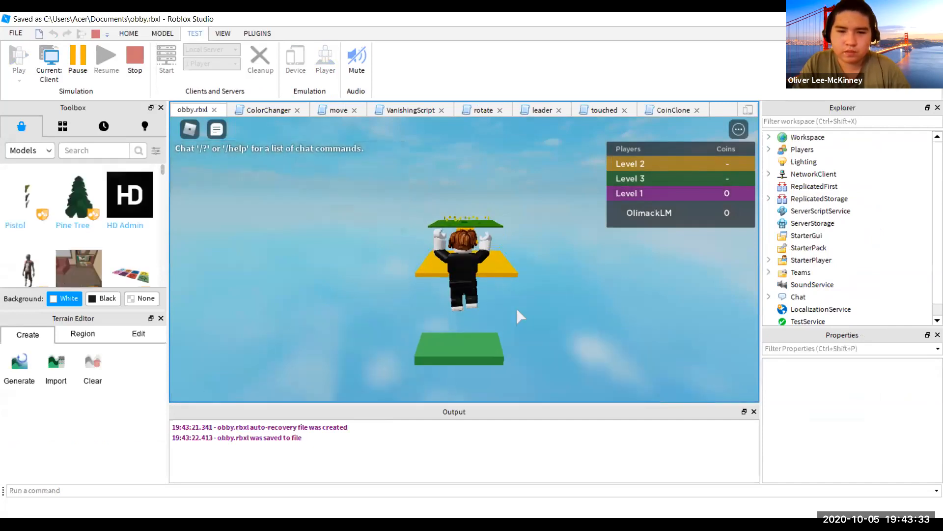
{"action": "left_click", "coordinate": [132, 53]}
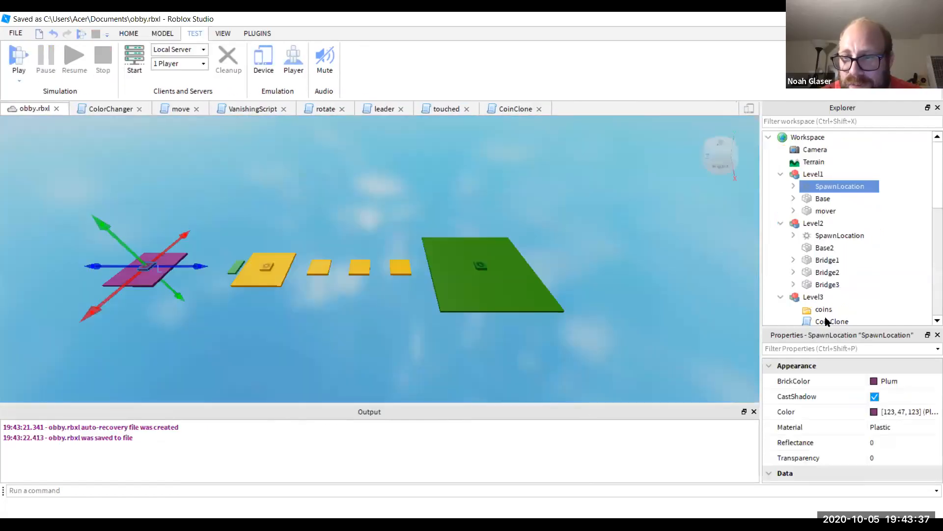
{"action": "scroll", "coordinate": [803, 400], "scroll_direction": "down", "scroll_amount": 5}
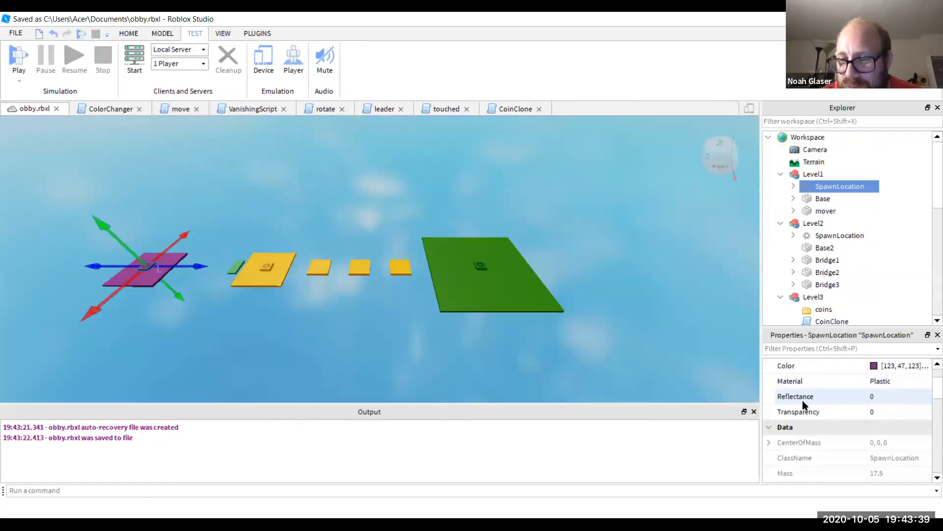
{"action": "scroll", "coordinate": [803, 400], "scroll_direction": "down", "scroll_amount": 1}
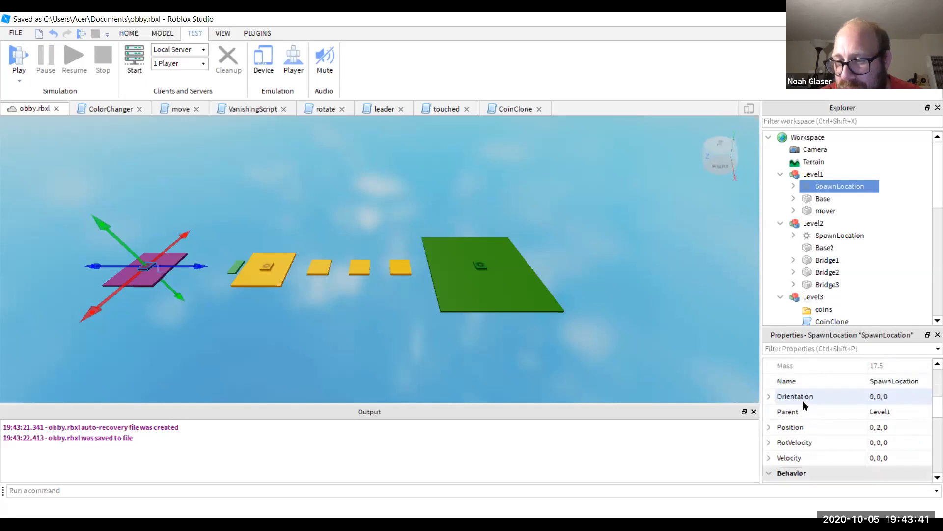
{"action": "scroll", "coordinate": [803, 400], "scroll_direction": "up", "scroll_amount": 3}
{"action": "scroll", "coordinate": [780, 345], "scroll_direction": "up", "scroll_amount": 1}
{"action": "double_click", "coordinate": [801, 345]}
{"action": "type", "text": "neu"}
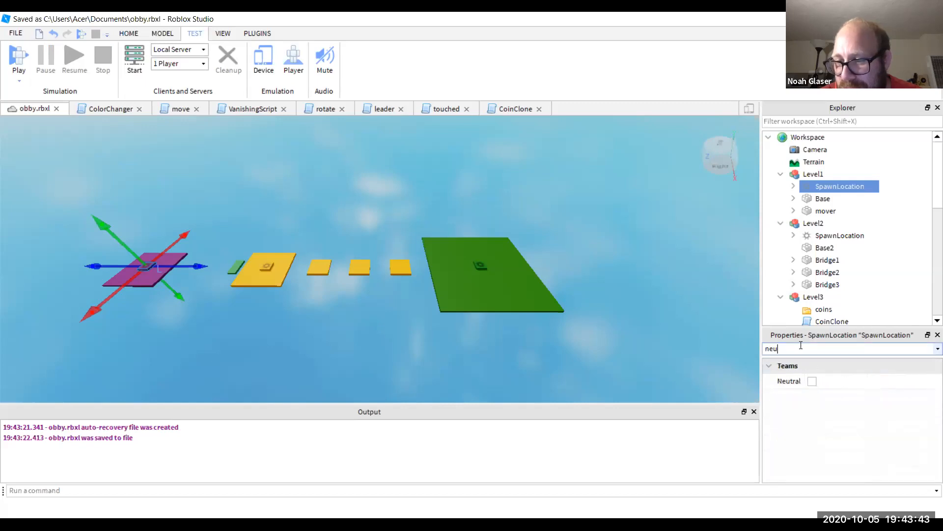
{"action": "left_click", "coordinate": [872, 235]}
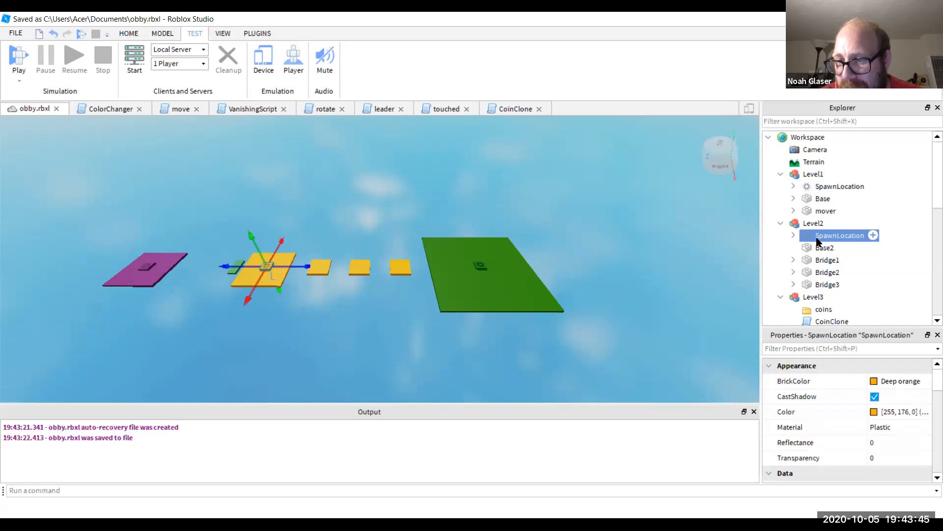
{"action": "left_click", "coordinate": [786, 347]}
{"action": "type", "text": "neu"}
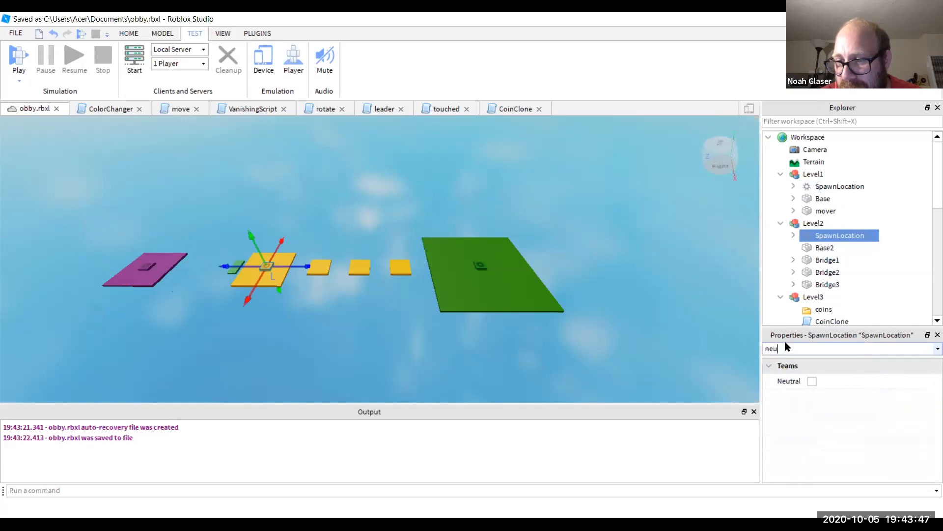
{"action": "scroll", "coordinate": [828, 285], "scroll_direction": "down", "scroll_amount": 2}
{"action": "scroll", "coordinate": [827, 286], "scroll_direction": "down", "scroll_amount": 1}
{"action": "left_click", "coordinate": [843, 260]}
{"action": "left_click", "coordinate": [800, 347]}
{"action": "type", "text": "ne"}
{"action": "key", "text": "BackSpace"}
{"action": "key", "text": "BackSpace"}
{"action": "key", "text": "BackSpace"}
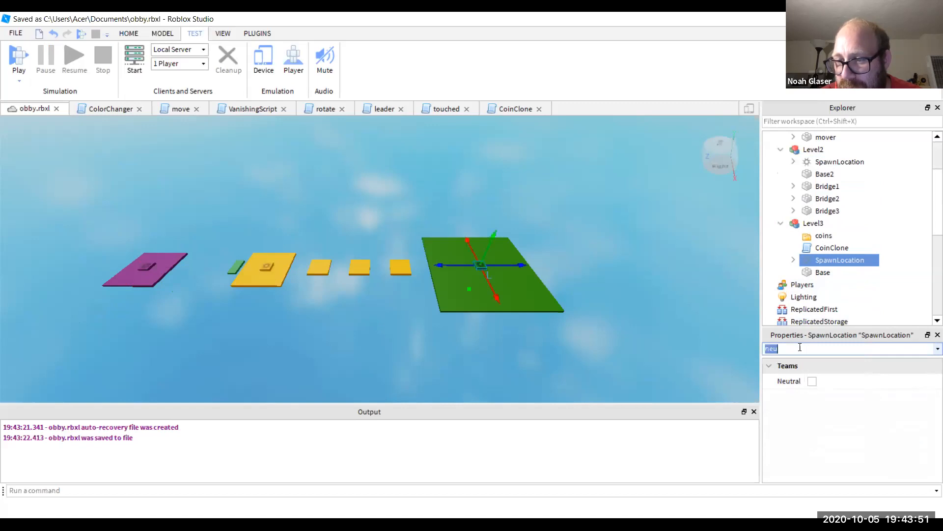
{"action": "type", "text": "allo"}
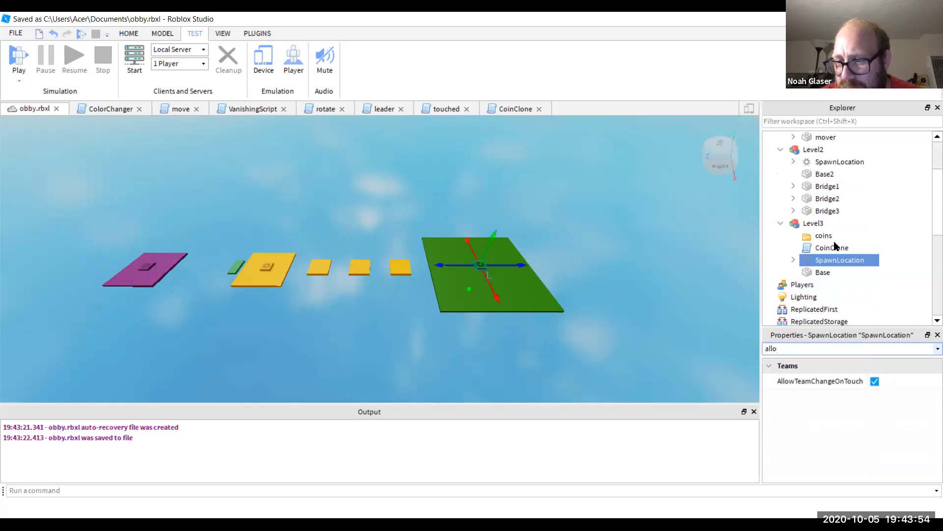
{"action": "double_click", "coordinate": [831, 162]}
{"action": "left_click", "coordinate": [789, 348]}
{"action": "type", "text": "allo"}
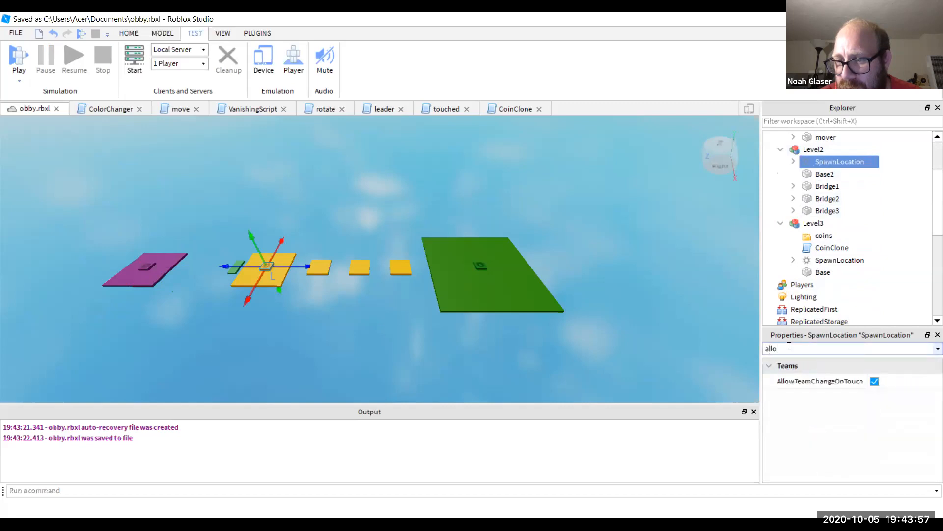
{"action": "scroll", "coordinate": [836, 216], "scroll_direction": "up", "scroll_amount": 3}
{"action": "left_click", "coordinate": [835, 186]}
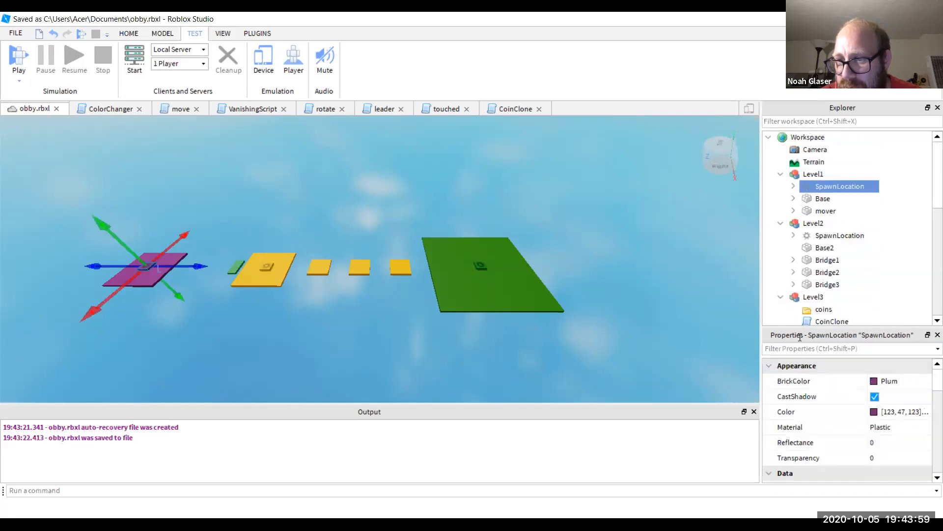
{"action": "left_click", "coordinate": [788, 349]}
{"action": "type", "text": "all"}
{"action": "key", "text": "ctrl+a"}
{"action": "key", "text": "BackSpace"}
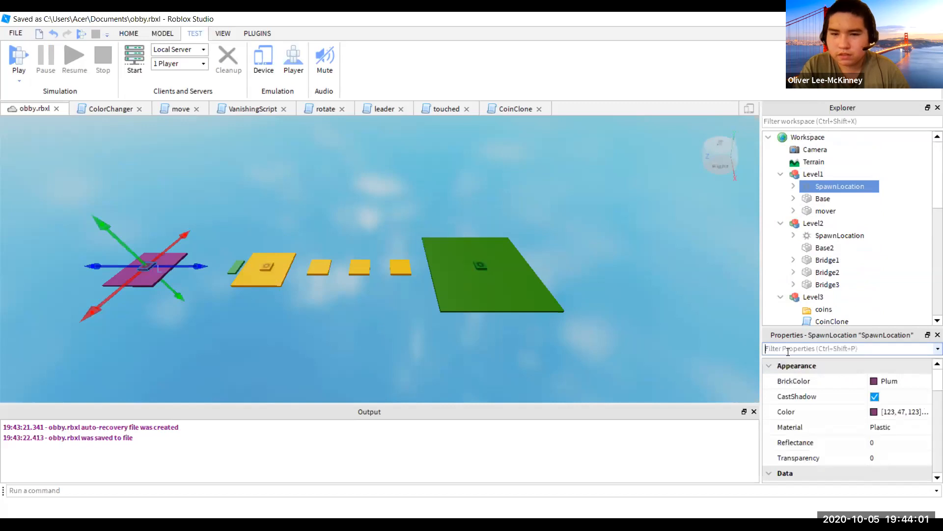
- Frame the purple spawn pad, glance at the ColorChanger script, and settle on the leader script tab
{"action": "right_click_drag", "start_coordinate": [500, 329], "coordinate": [500, 330]}
{"action": "key", "text": "f"}
{"action": "scroll", "coordinate": [501, 331], "scroll_direction": "up", "scroll_amount": 3}
{"action": "scroll", "coordinate": [501, 331], "scroll_direction": "down", "scroll_amount": 6}
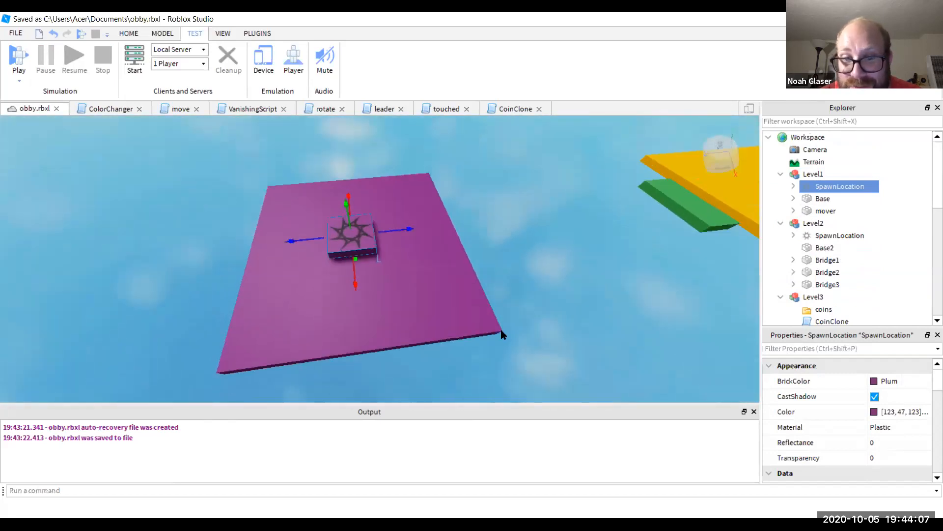
{"action": "scroll", "coordinate": [500, 330], "scroll_direction": "up", "scroll_amount": 4}
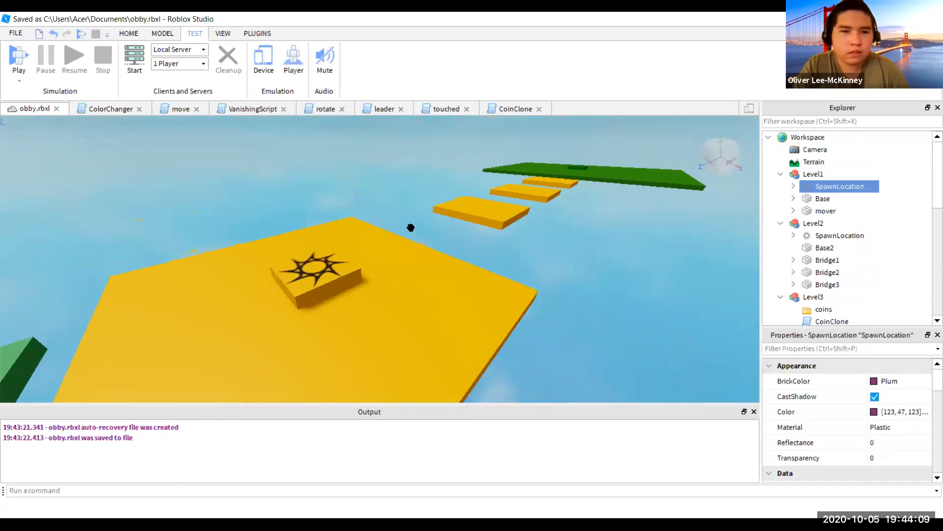
{"action": "left_click", "coordinate": [375, 109]}
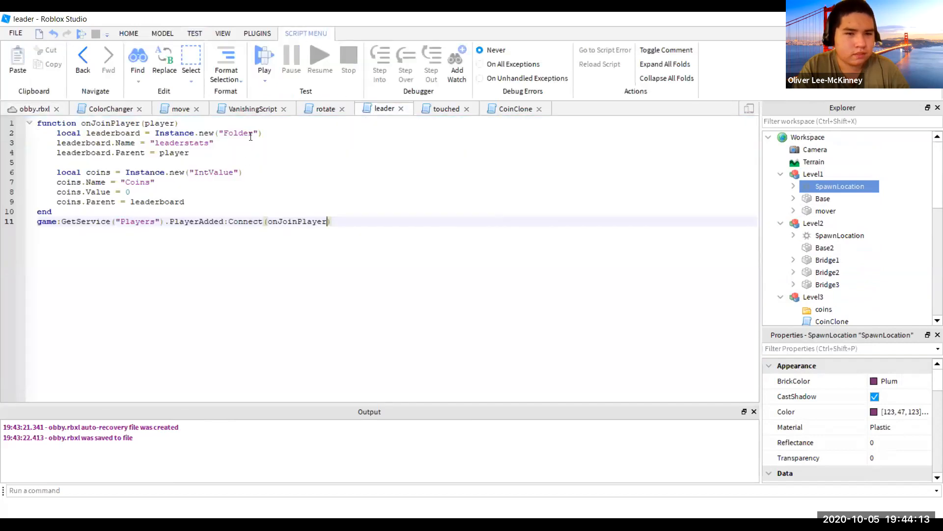
{"action": "left_click", "coordinate": [96, 110]}
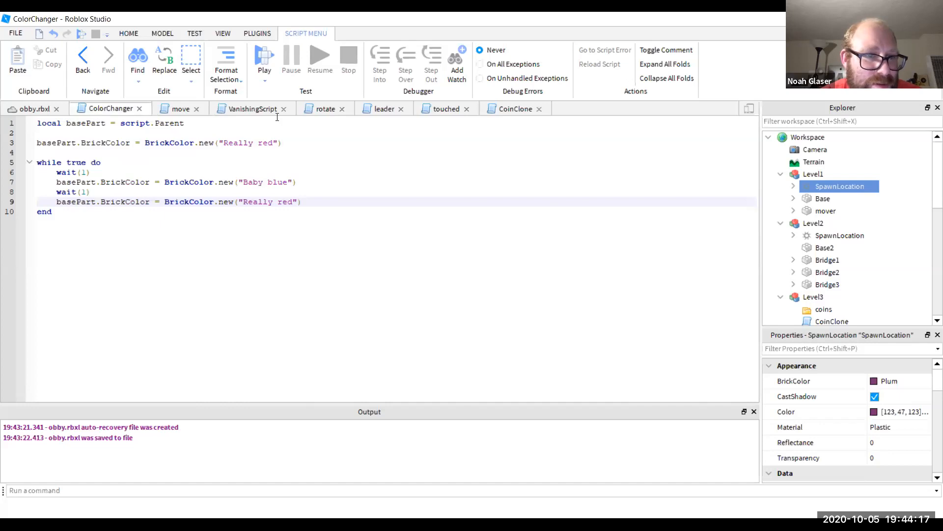
{"action": "left_click", "coordinate": [375, 110]}
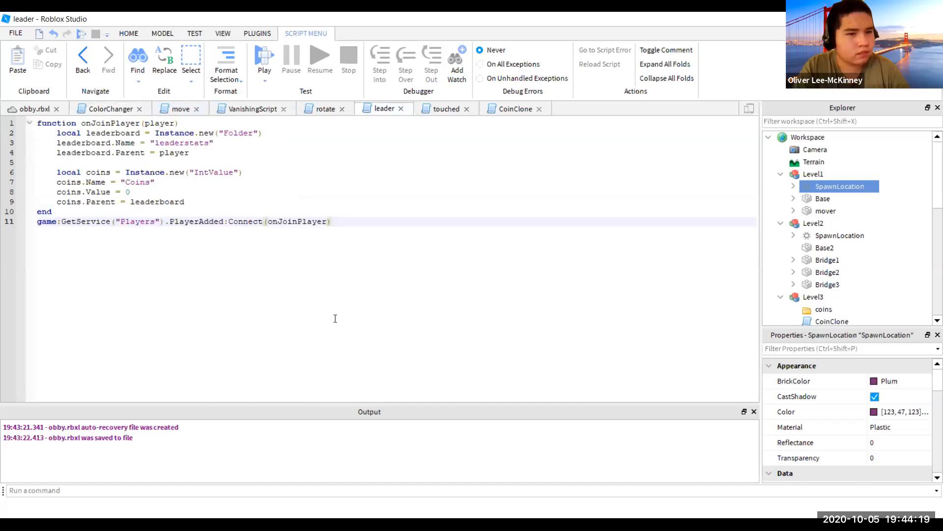
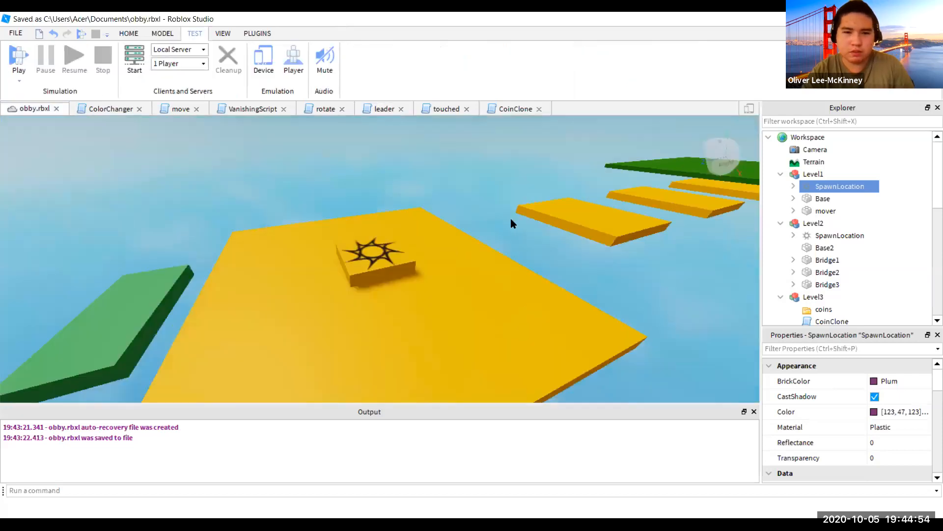
- Bring the camera close to the platforms and select the Level3 model
{"action": "right_click_drag", "start_coordinate": [512, 219], "coordinate": [511, 219]}
{"action": "key", "text": "w"}
{"action": "key", "text": "w"}
{"action": "left_click", "coordinate": [407, 284]}
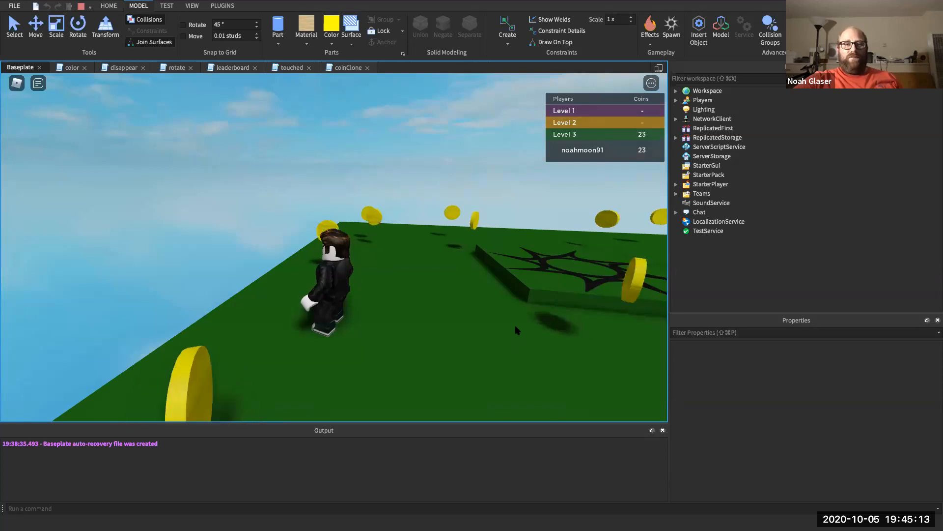
{"action": "scroll", "coordinate": [517, 330], "scroll_direction": "down", "scroll_amount": 5}
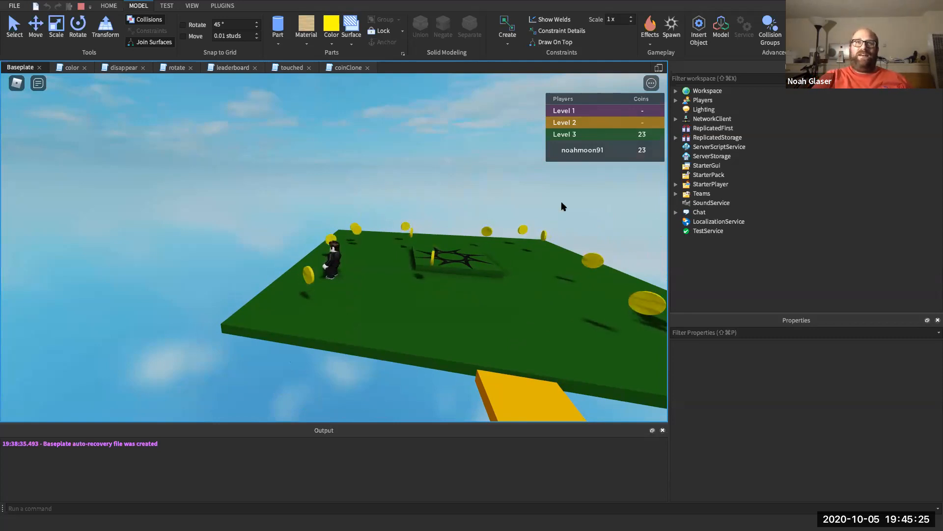
- Stop the playtest, insert a yellow part into Workspace and move it onto the green platform
{"action": "left_click", "coordinate": [79, 6]}
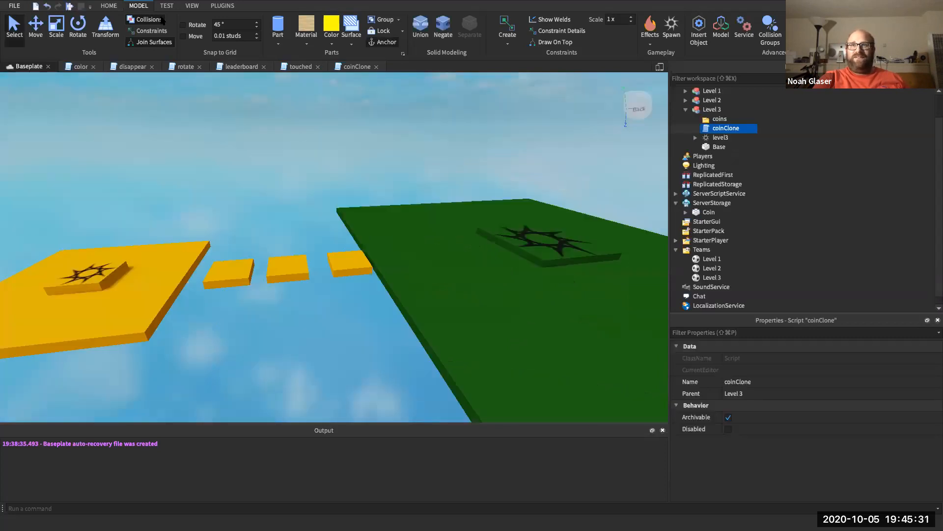
{"action": "left_click", "coordinate": [686, 110]}
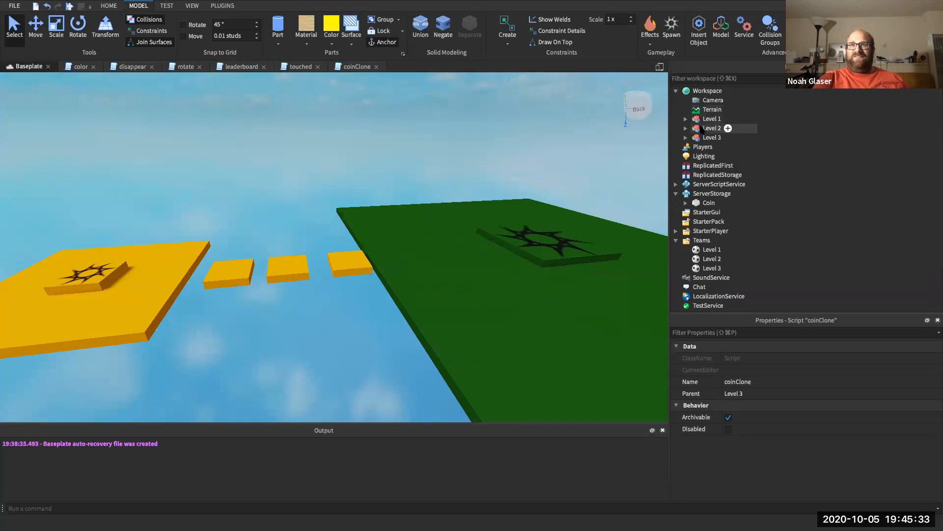
{"action": "left_click", "coordinate": [707, 92]}
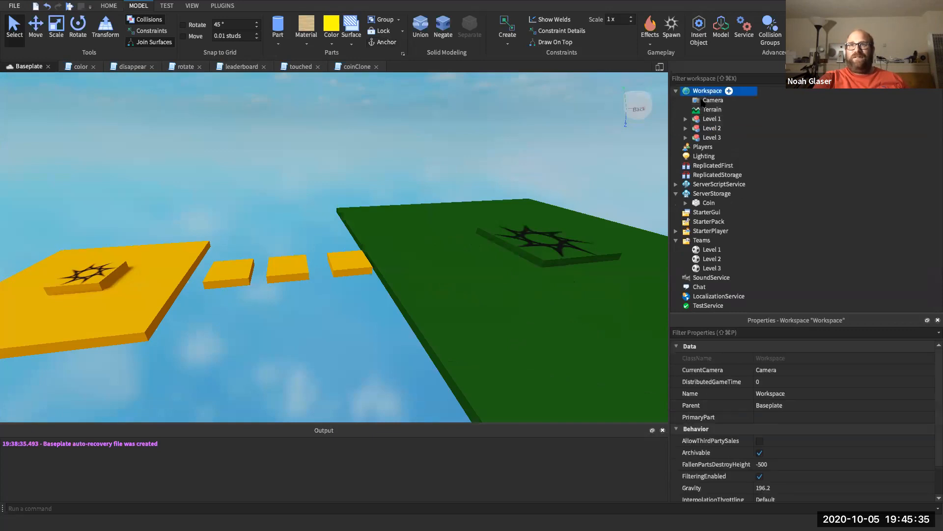
{"action": "left_click", "coordinate": [277, 27]}
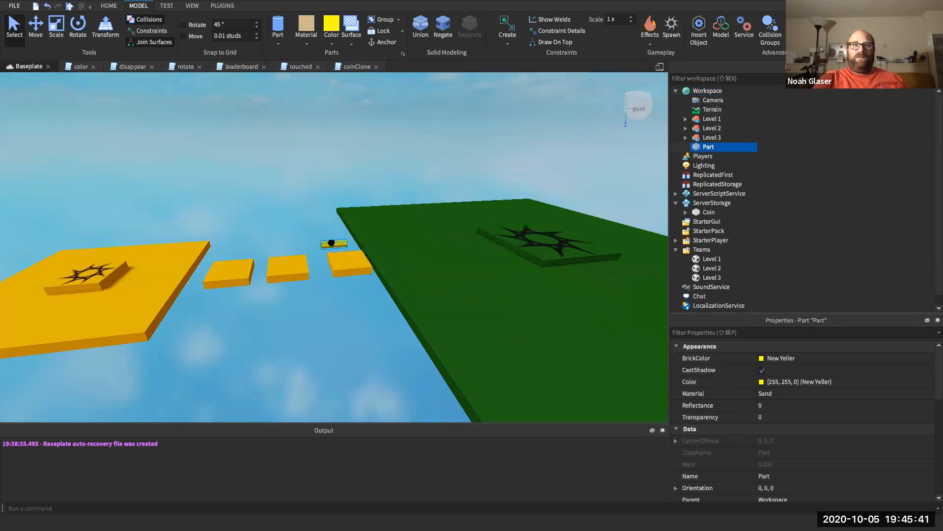
{"action": "left_click", "coordinate": [32, 28]}
{"action": "left_click_drag", "start_coordinate": [335, 218], "coordinate": [345, 162]}
{"action": "left_click_drag", "start_coordinate": [394, 197], "coordinate": [532, 272]}
- Set the part's Orientation to 0, 0, 90
{"action": "left_click", "coordinate": [739, 336]}
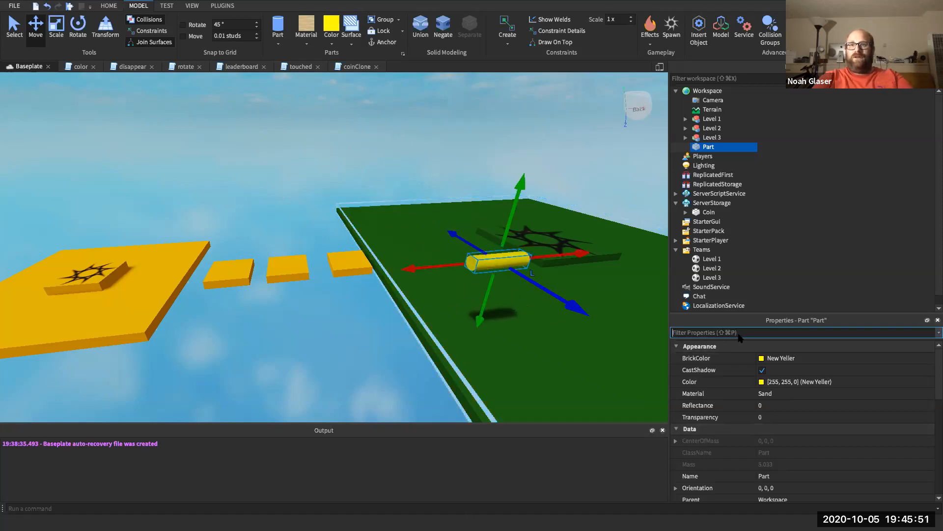
{"action": "type", "text": "or"}
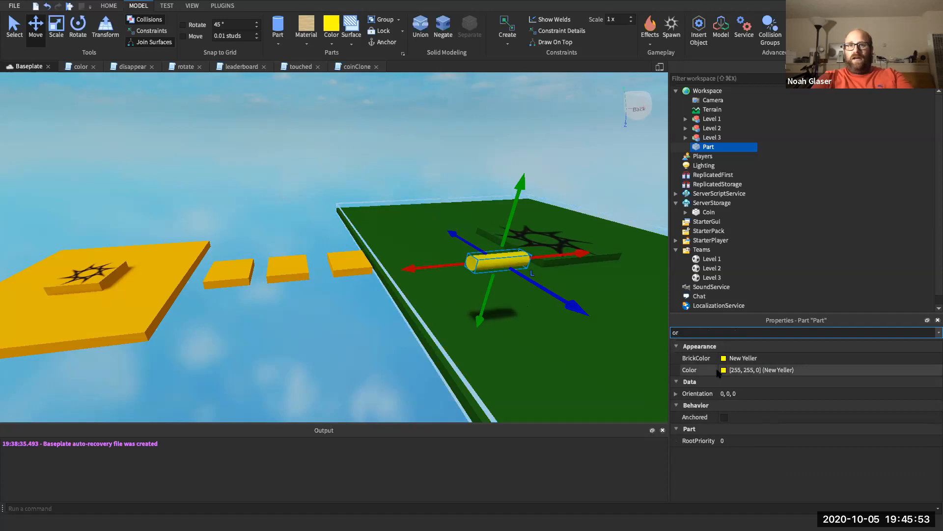
{"action": "left_click", "coordinate": [740, 394]}
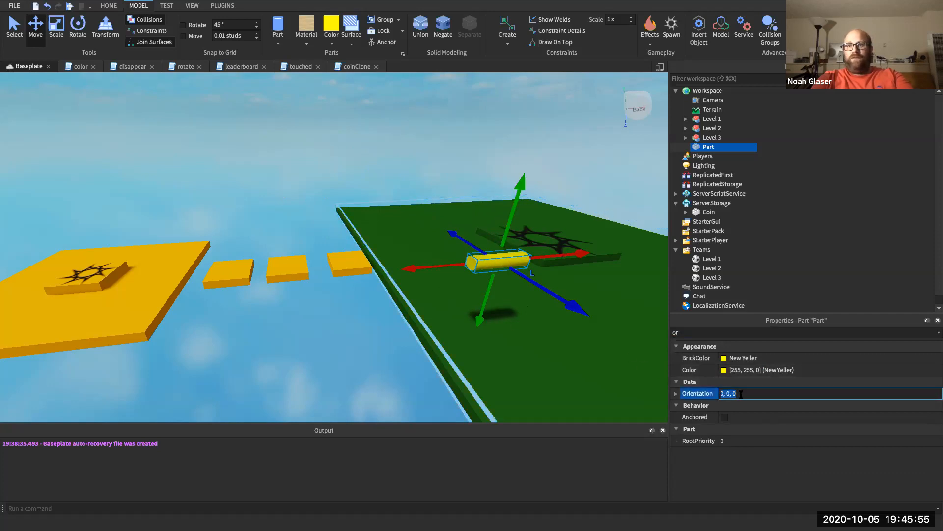
{"action": "key", "text": "BackSpace"}
{"action": "type", "text": "90"}
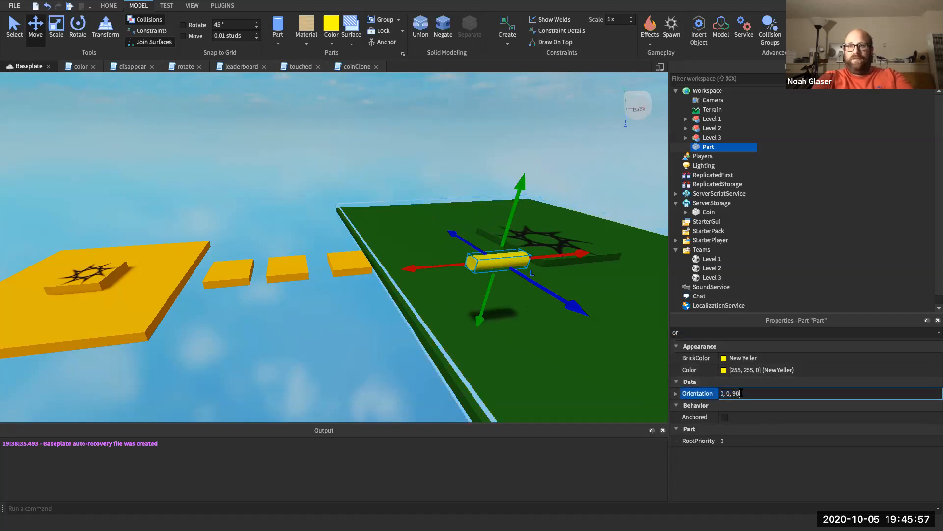
{"action": "key", "text": "Return"}
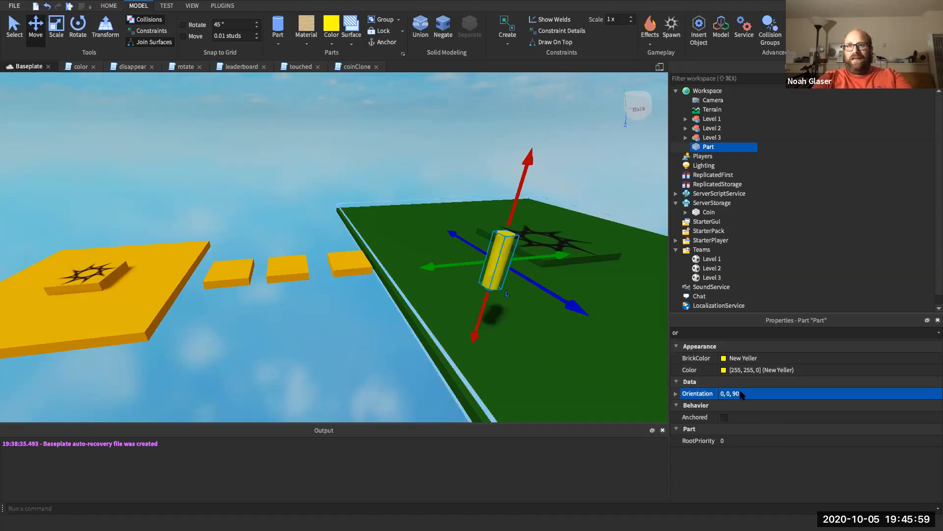
- Experiment with the part's Size, setting its Y and Z sizes to 4
{"action": "left_click", "coordinate": [733, 333]}
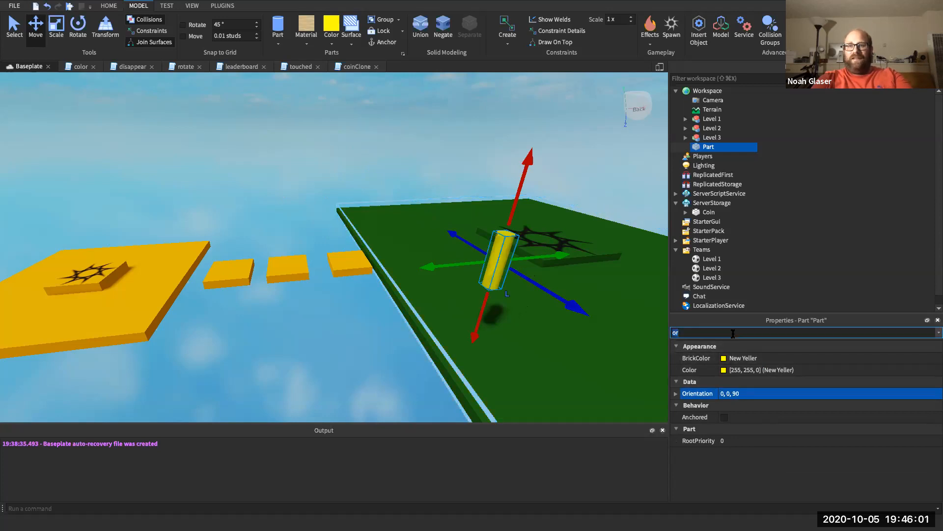
{"action": "type", "text": "size"}
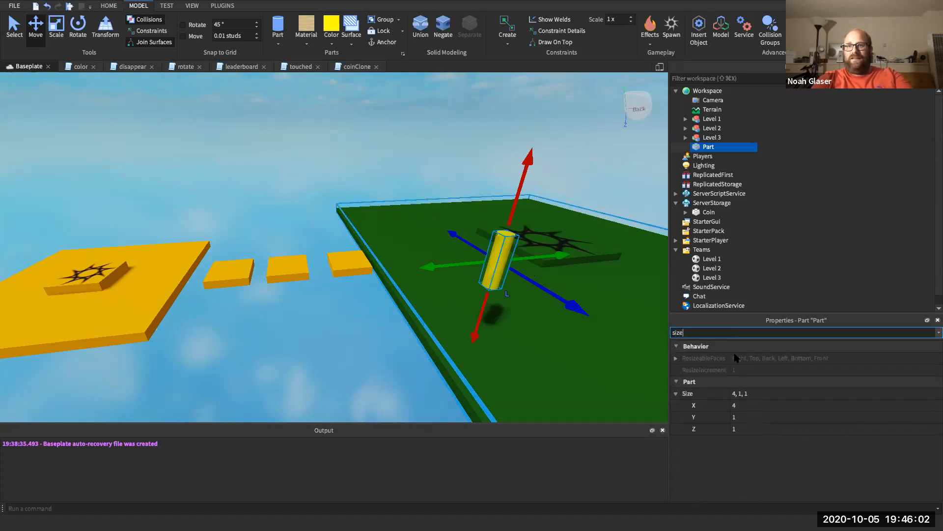
{"action": "left_click", "coordinate": [737, 417]}
{"action": "left_click", "coordinate": [740, 429]}
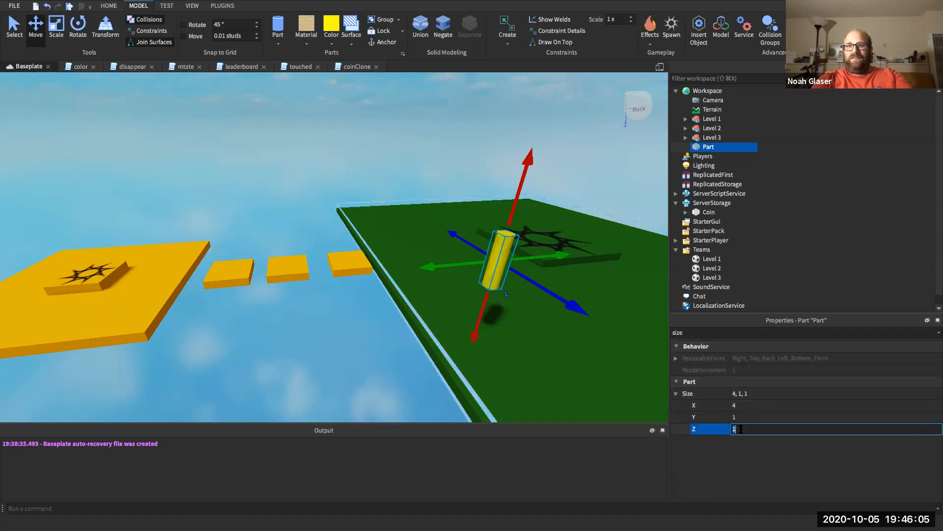
{"action": "type", "text": "4"}
{"action": "key", "text": "Return"}
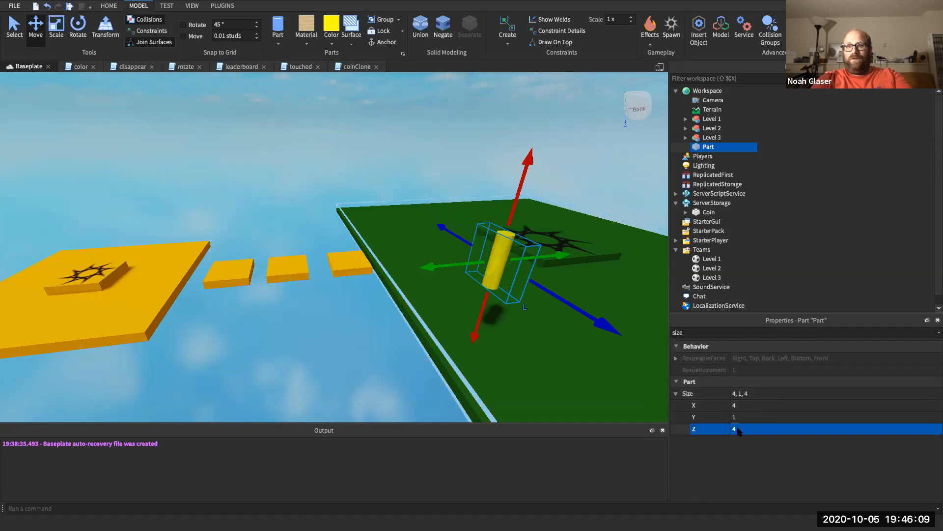
{"action": "left_click", "coordinate": [738, 428]}
{"action": "key", "text": "BackSpace"}
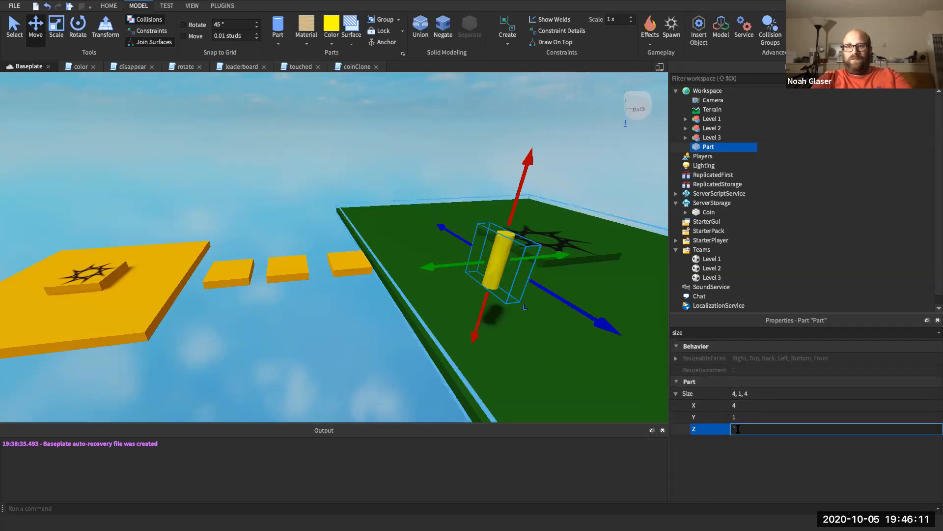
{"action": "type", "text": "1"}
{"action": "key", "text": "Return"}
{"action": "left_click", "coordinate": [743, 417]}
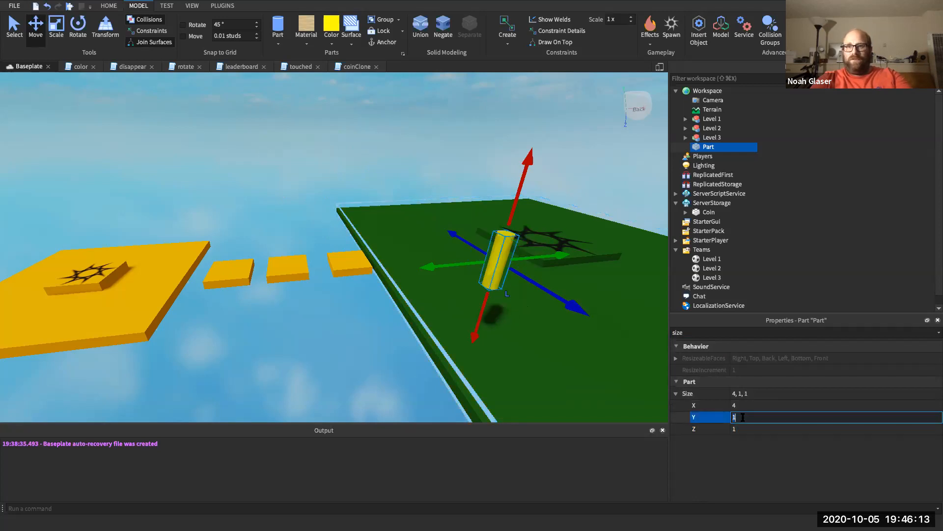
{"action": "type", "text": "4"}
{"action": "key", "text": "Return"}
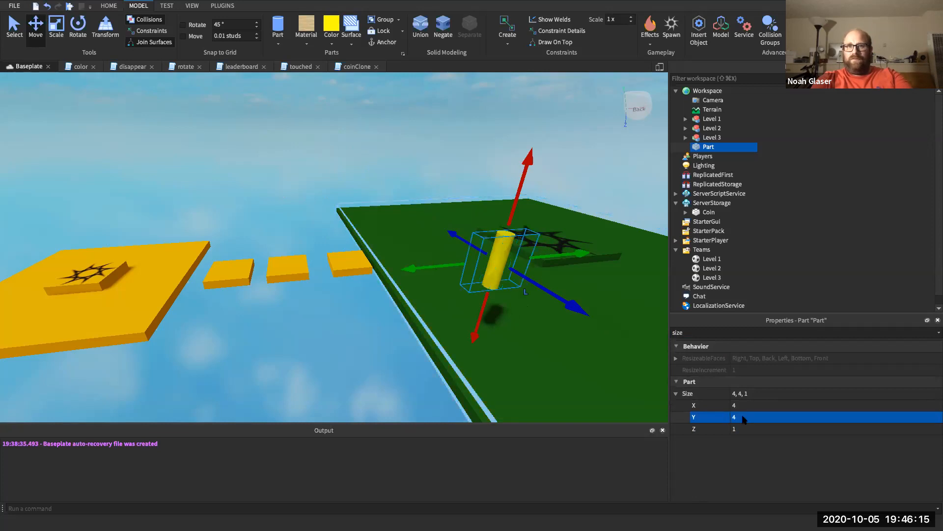
{"action": "left_click", "coordinate": [739, 429]}
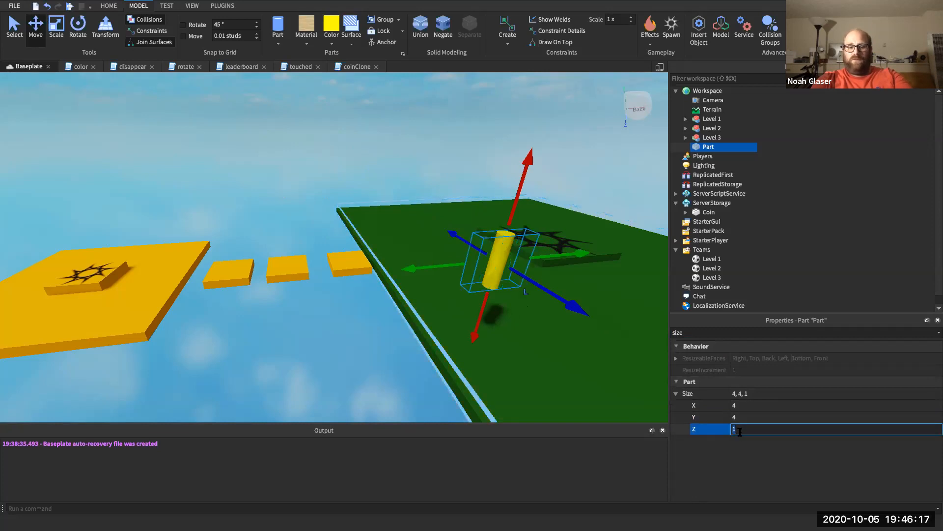
{"action": "type", "text": "4"}
{"action": "key", "text": "Return"}
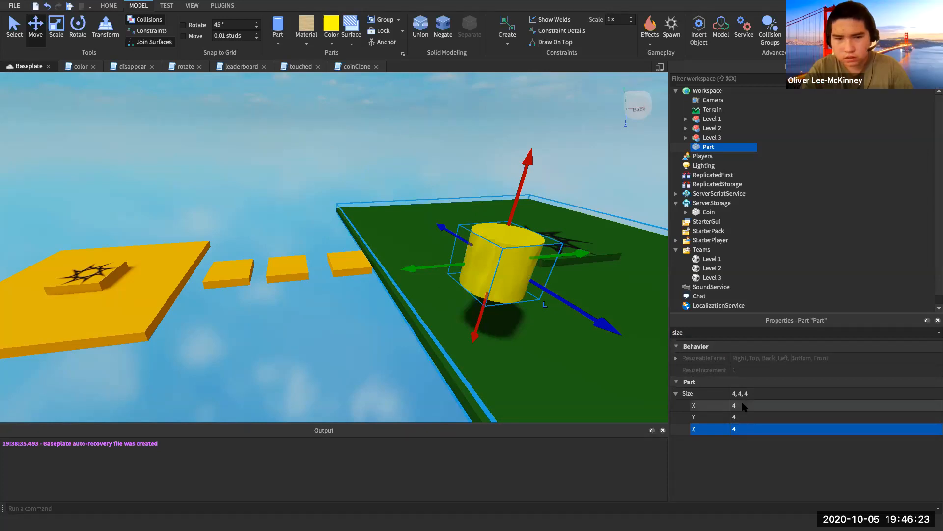
- Resize the part into a flat 0.3 × 6 × 6 disc
{"action": "left_click", "coordinate": [744, 405]}
{"action": "type", "text": "1"}
{"action": "left_click", "coordinate": [743, 417]}
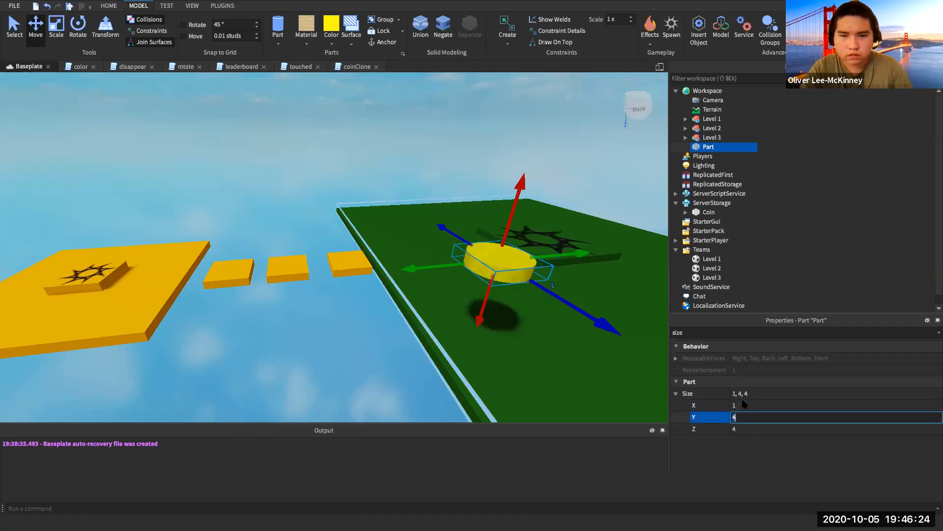
{"action": "type", "text": "6"}
{"action": "key", "text": "Return"}
{"action": "left_click", "coordinate": [743, 430]}
{"action": "type", "text": "6"}
{"action": "key", "text": "Return"}
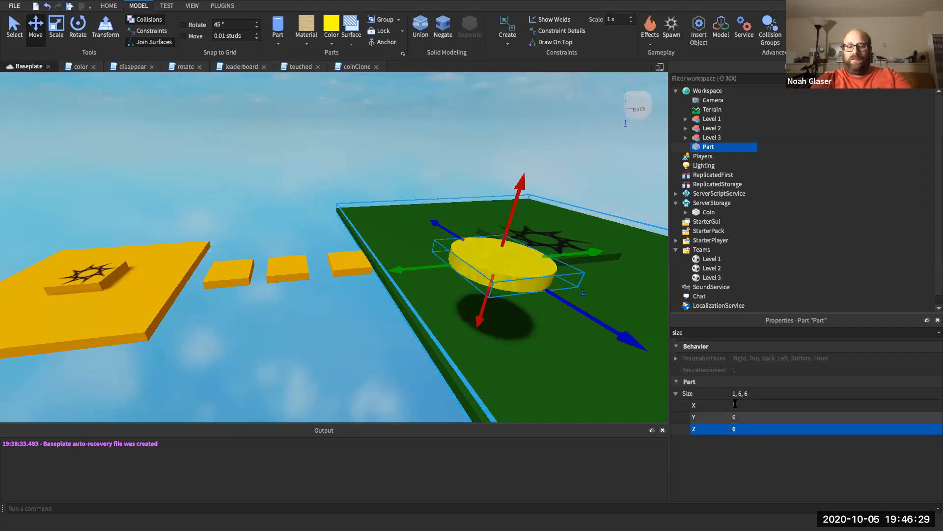
{"action": "left_click", "coordinate": [735, 404]}
{"action": "type", "text": "0.3"}
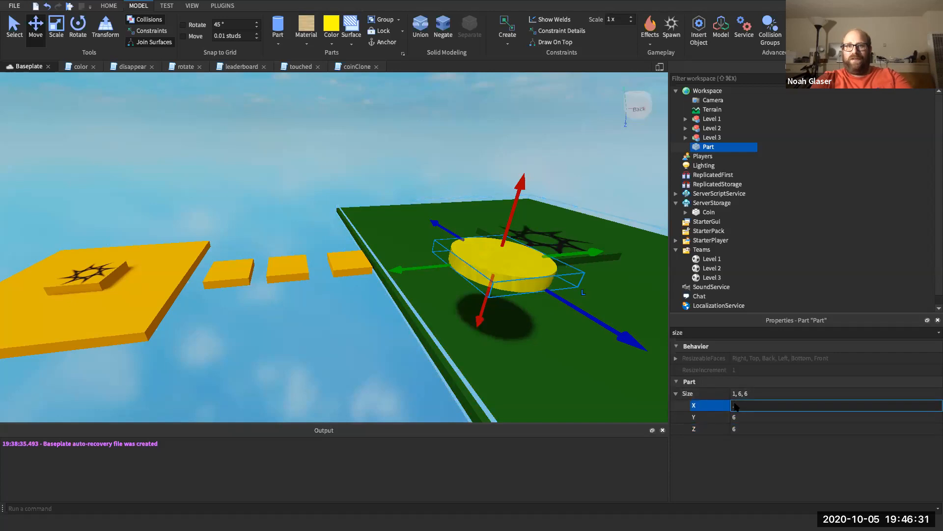
{"action": "key", "text": "Return"}
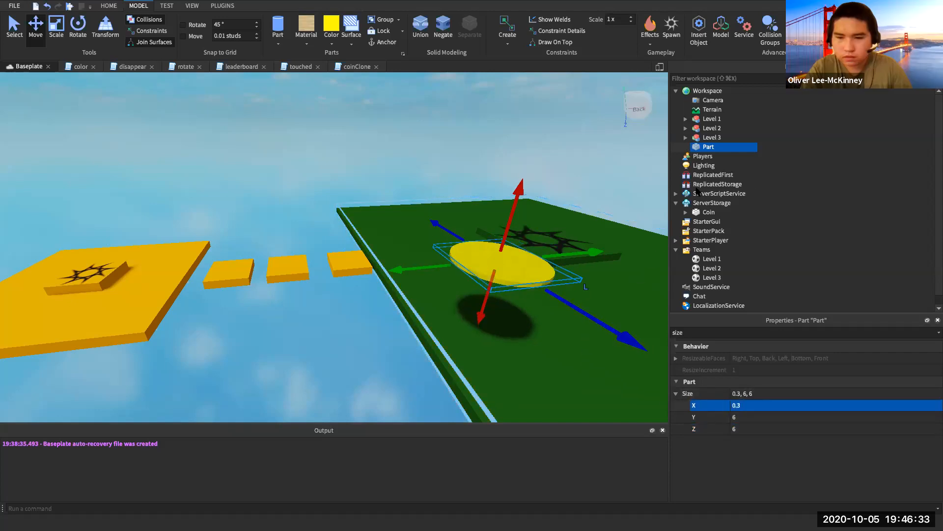
{"action": "right_click", "coordinate": [709, 149]}
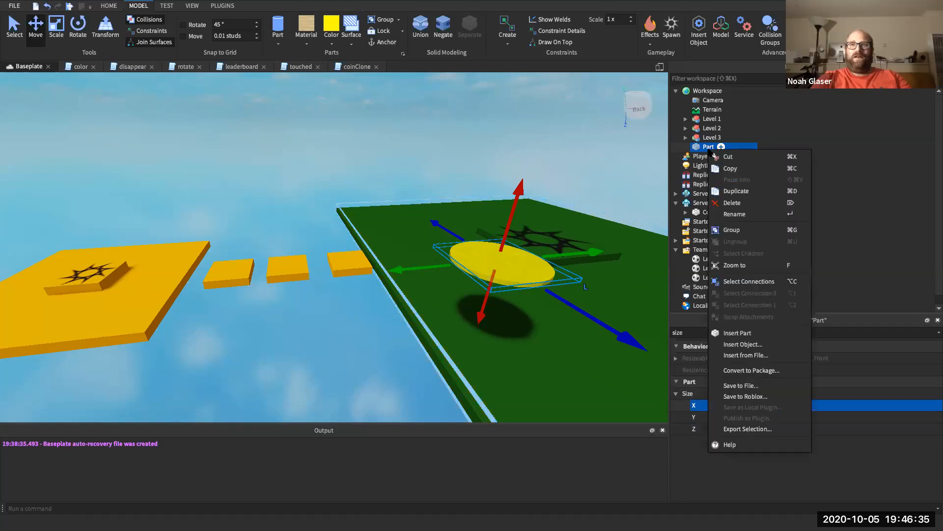
- Rename the yellow disc to Pad1
{"action": "left_click", "coordinate": [730, 215]}
{"action": "type", "text": "pa"}
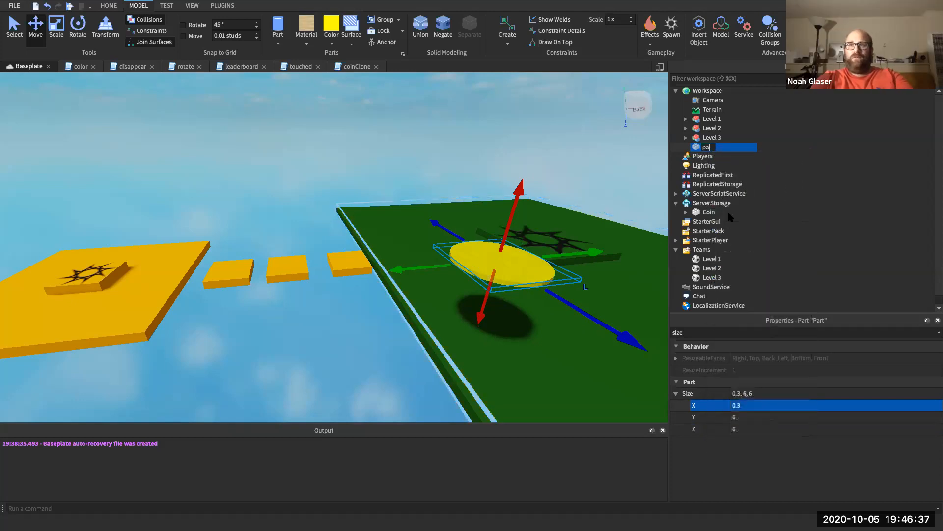
{"action": "type", "text": "d1"}
{"action": "key", "text": "Return"}
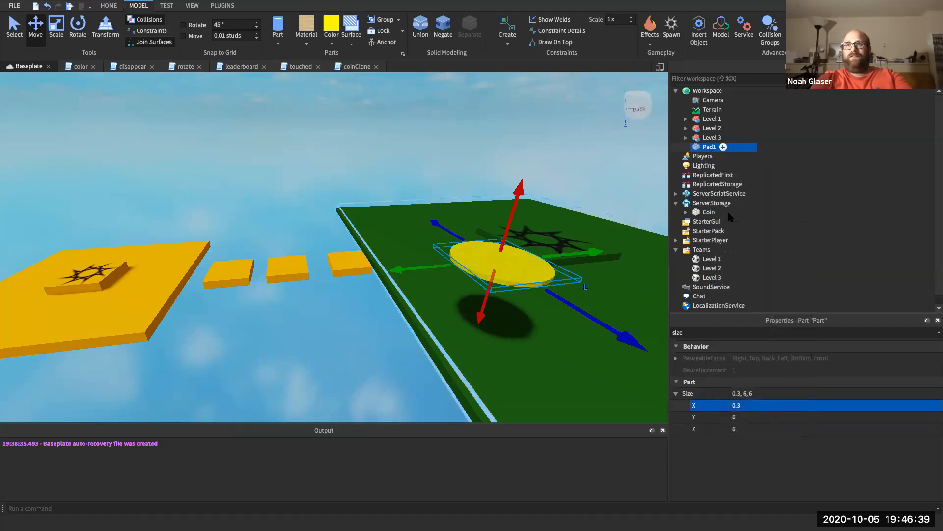
- Drag Pad1 down onto the green platform near its front edge and deselect it
{"action": "scroll", "coordinate": [544, 297], "scroll_direction": "down", "scroll_amount": 5}
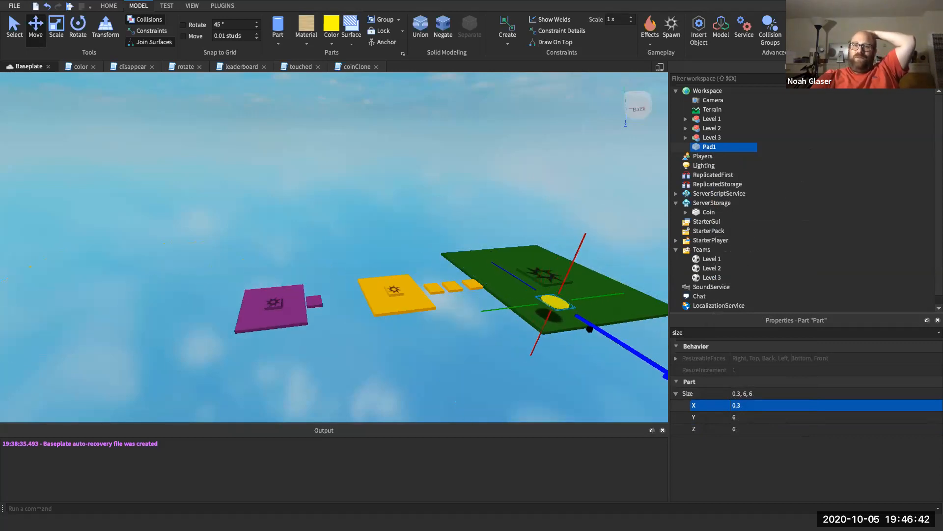
{"action": "left_click_drag", "start_coordinate": [590, 329], "coordinate": [594, 332]}
{"action": "left_click_drag", "start_coordinate": [540, 310], "coordinate": [527, 305]}
{"action": "left_click_drag", "start_coordinate": [576, 232], "coordinate": [565, 256]}
{"action": "mouse_move", "coordinate": [549, 303]}
{"action": "left_mouse_down"}
{"action": "mouse_move", "coordinate": [573, 311]}
{"action": "mouse_move", "coordinate": [523, 302]}
{"action": "mouse_move", "coordinate": [551, 301]}
{"action": "left_mouse_up"}
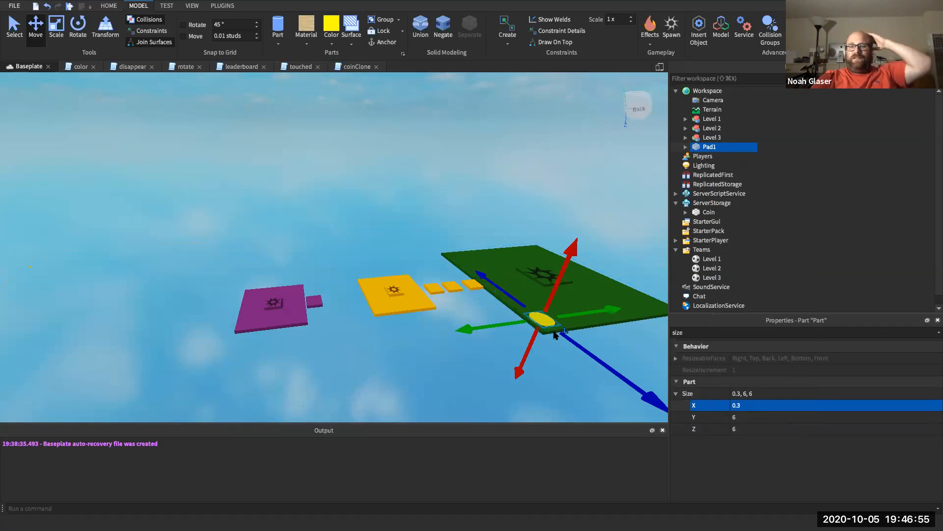
{"action": "scroll", "coordinate": [553, 330], "scroll_direction": "up", "scroll_amount": 5}
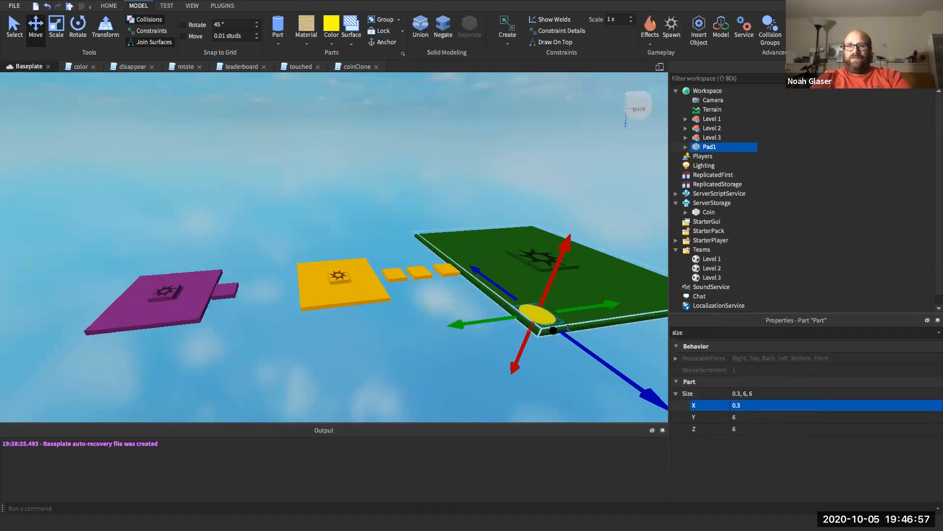
{"action": "left_click_drag", "start_coordinate": [571, 294], "coordinate": [573, 294]}
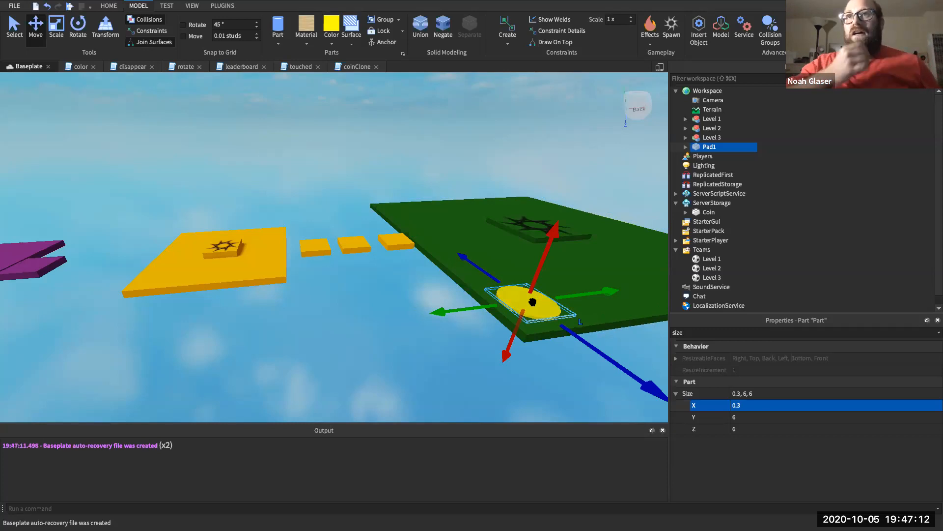
{"action": "scroll", "coordinate": [548, 285], "scroll_direction": "down", "scroll_amount": 5}
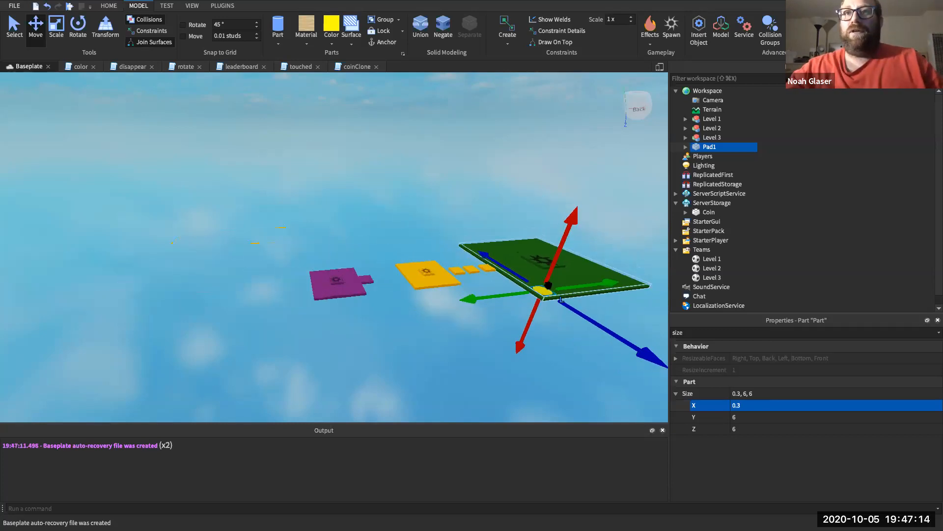
{"action": "scroll", "coordinate": [547, 286], "scroll_direction": "down", "scroll_amount": 3}
{"action": "left_click", "coordinate": [540, 340]}
{"action": "left_click", "coordinate": [555, 337]}
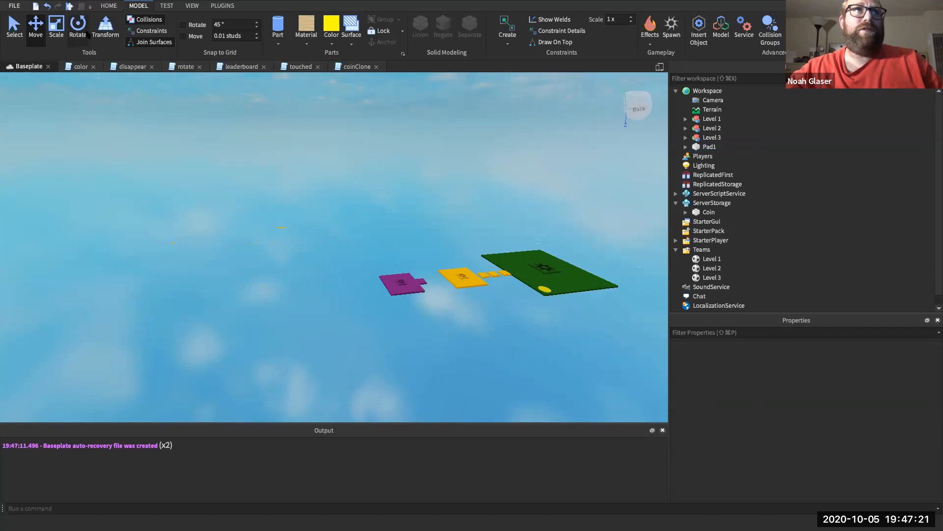
- Insert a block part and drag it near the green platform
{"action": "left_click", "coordinate": [278, 45]}
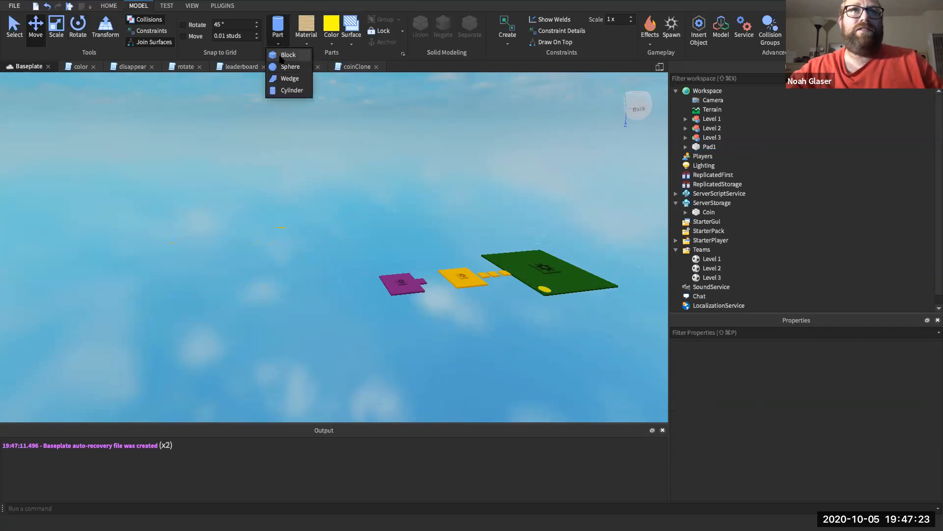
{"action": "left_click", "coordinate": [280, 57]}
{"action": "left_click_drag", "start_coordinate": [345, 276], "coordinate": [377, 413]}
{"action": "left_click_drag", "start_coordinate": [410, 344], "coordinate": [542, 373]}
{"action": "left_click_drag", "start_coordinate": [541, 339], "coordinate": [582, 330]}
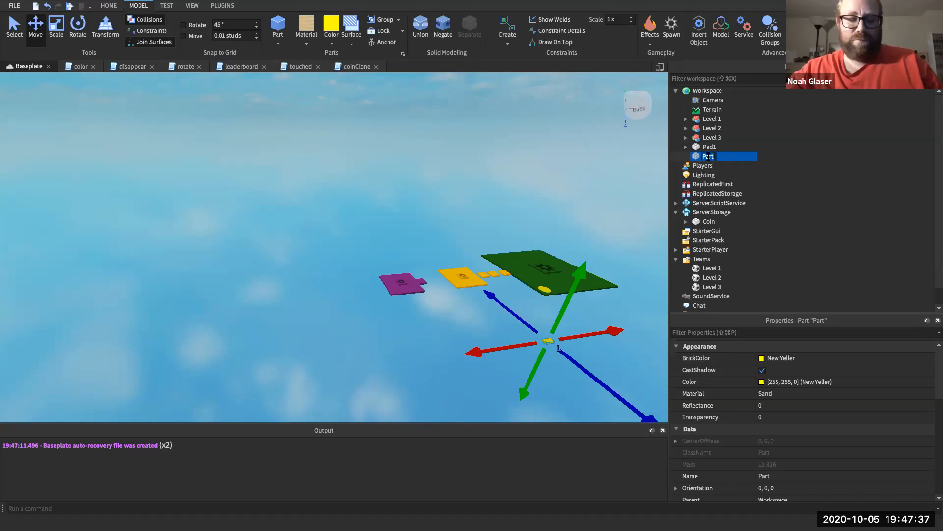
- Rename the new block to Base
{"action": "right_click", "coordinate": [708, 157]}
{"action": "left_click", "coordinate": [706, 158]}
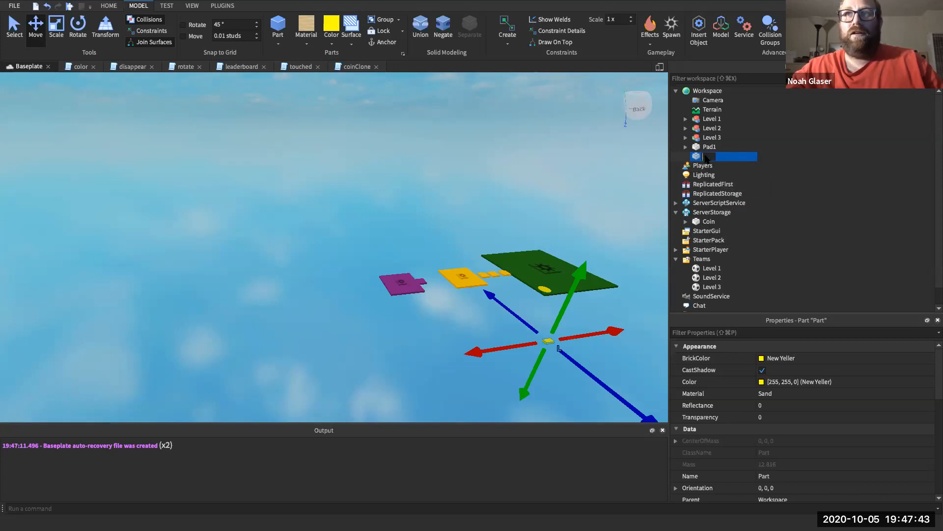
{"action": "type", "text": "e"}
{"action": "key", "text": "Return"}
- Set Base's Size to 30 × 1 × 30
{"action": "left_click", "coordinate": [731, 332]}
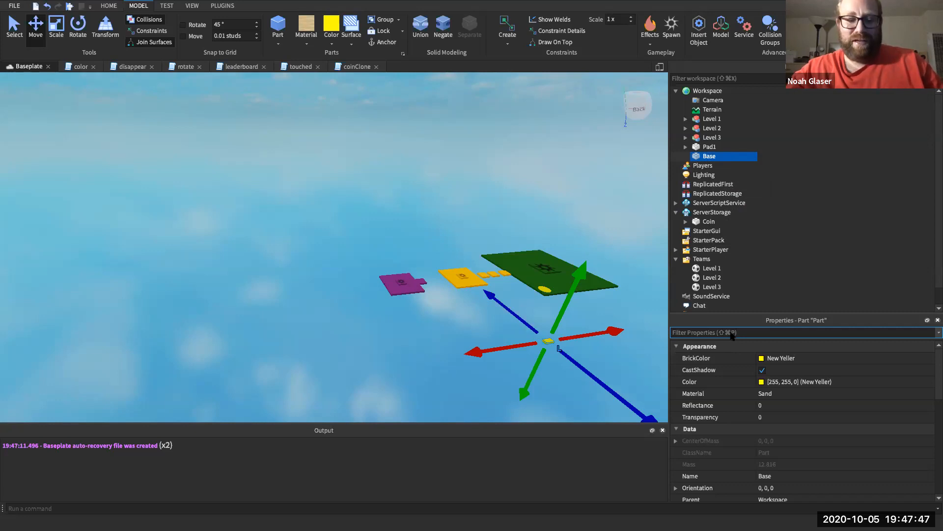
{"action": "type", "text": "size"}
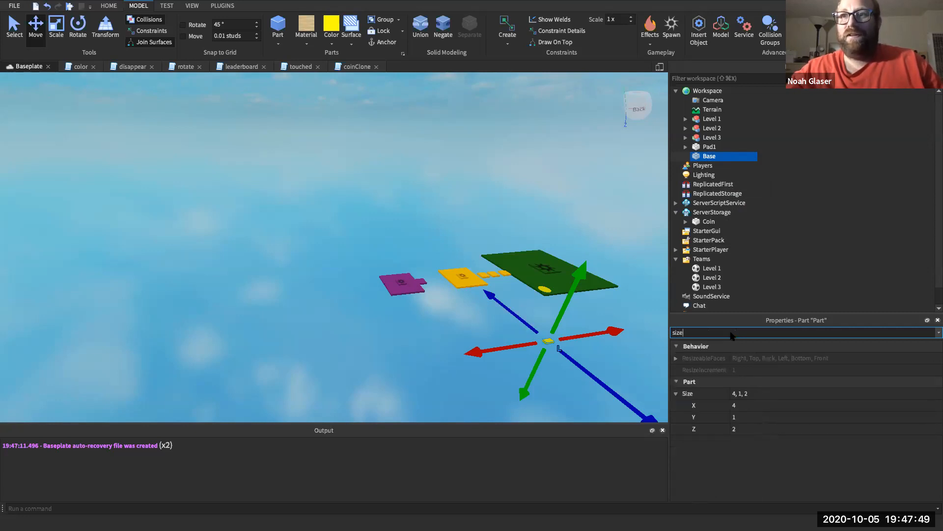
{"action": "left_click", "coordinate": [745, 406]}
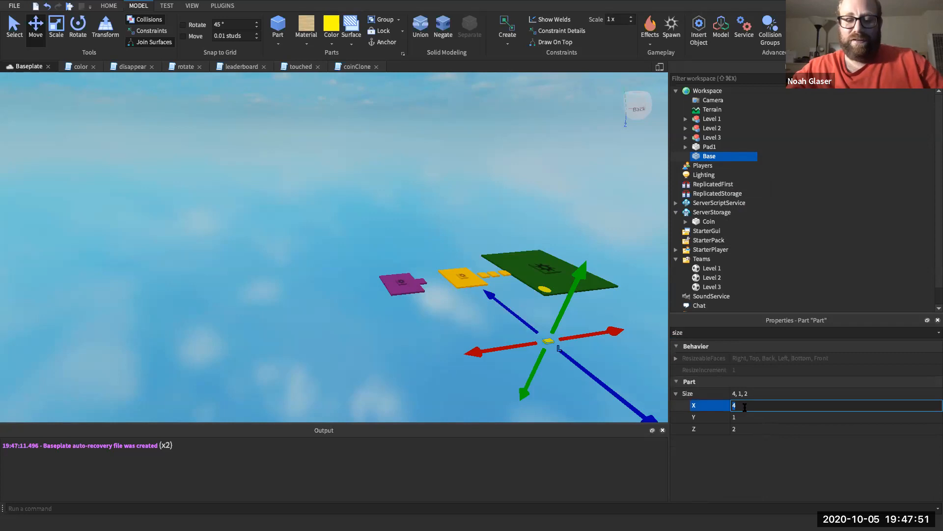
{"action": "type", "text": "30"}
{"action": "key", "text": "Return"}
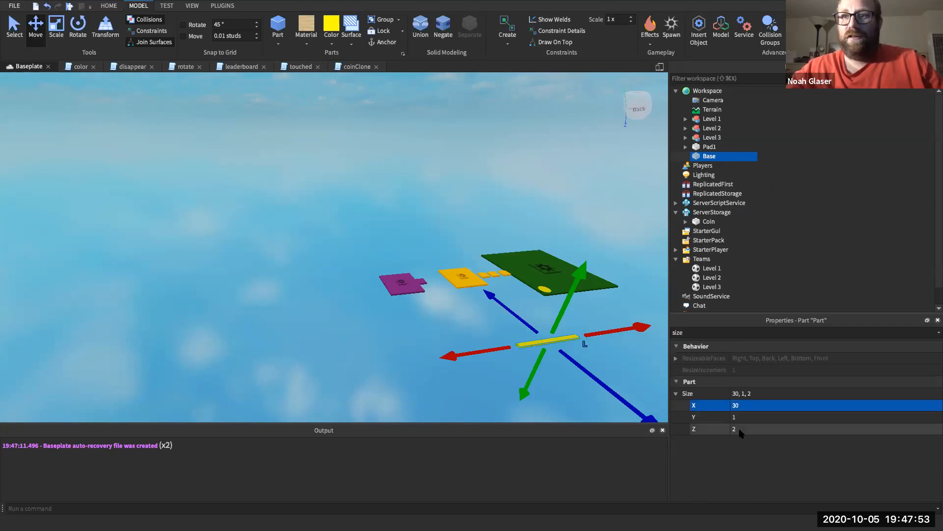
{"action": "left_click", "coordinate": [740, 428]}
{"action": "type", "text": "30"}
{"action": "key", "text": "Return"}
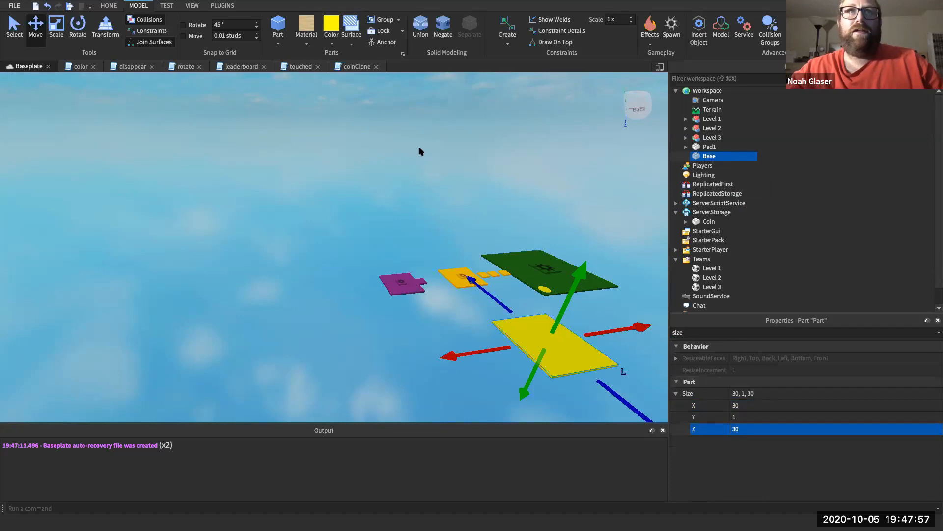
- Colour the Base plate cyan, then select the yellow Pad1 disc
{"action": "left_click", "coordinate": [331, 44]}
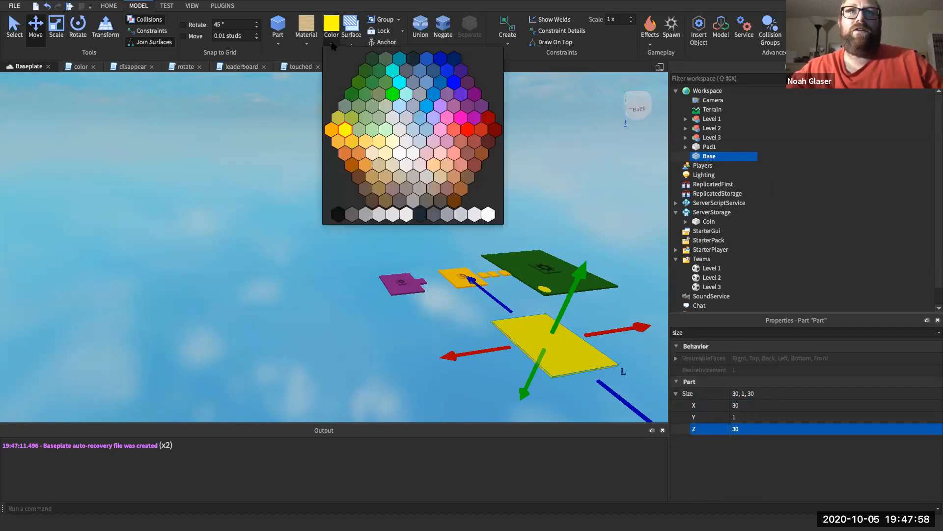
{"action": "left_click", "coordinate": [352, 93]}
{"action": "left_click", "coordinate": [332, 43]}
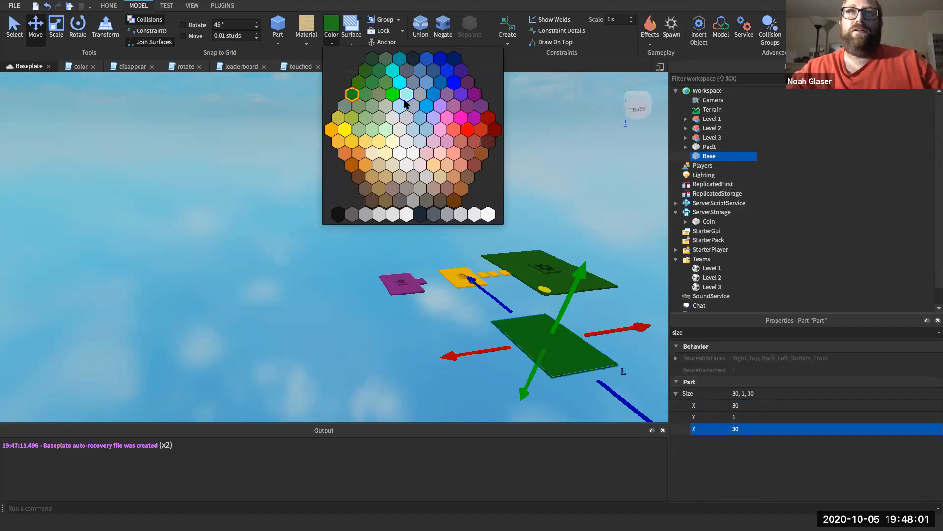
{"action": "left_click", "coordinate": [426, 106]}
{"action": "left_click", "coordinate": [394, 330]}
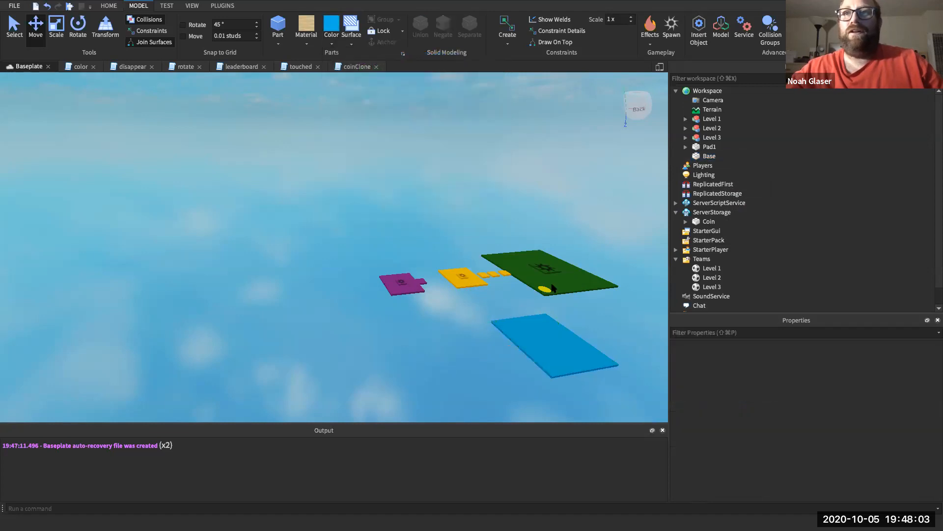
{"action": "left_click", "coordinate": [578, 353]}
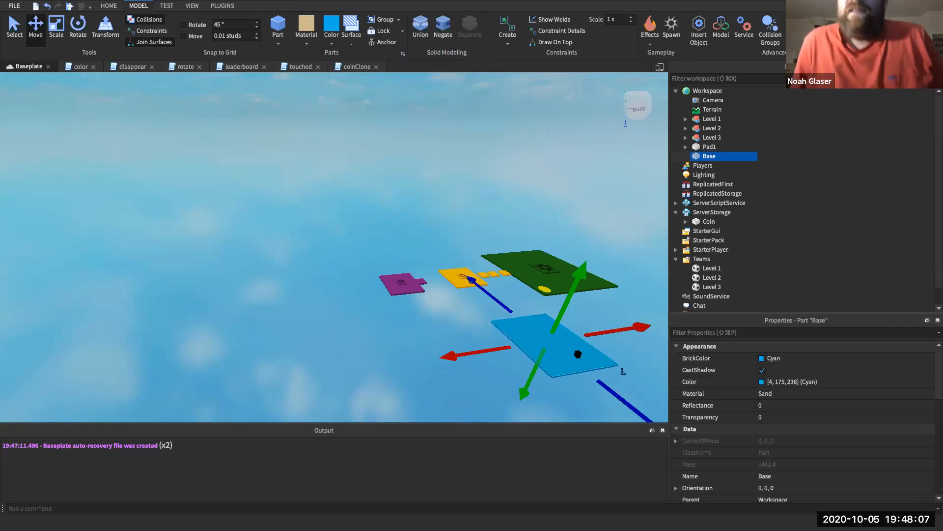
{"action": "left_click", "coordinate": [545, 290]}
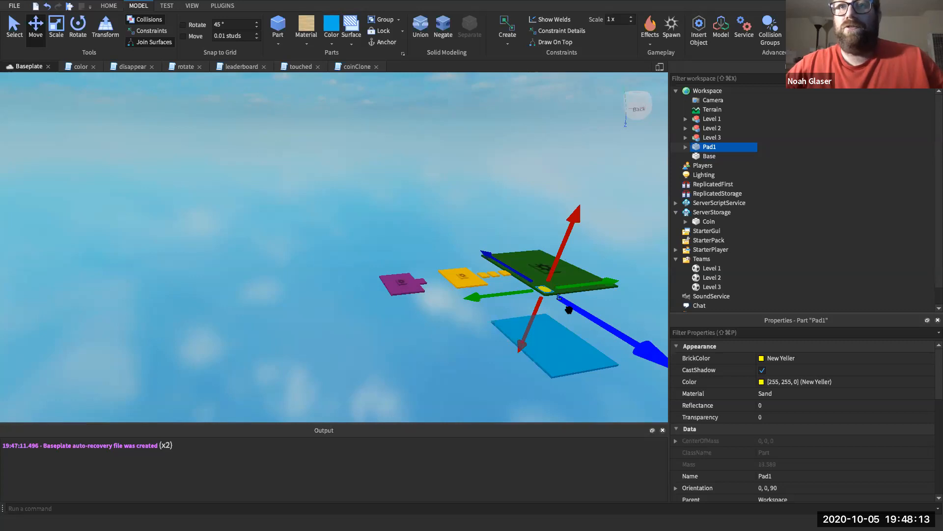
- Duplicate Pad1, delete the copy's Weld, and move the copy onto the Base plate
{"action": "key", "text": "super+d"}
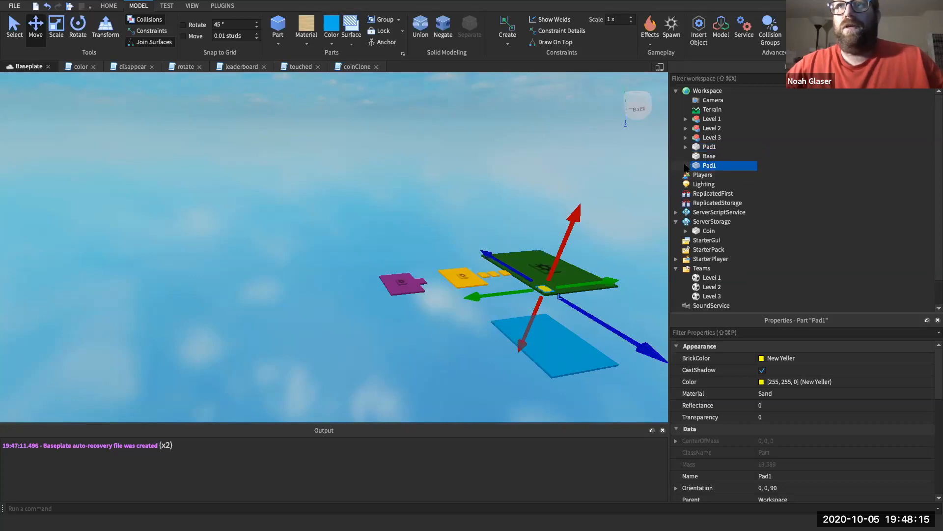
{"action": "left_click", "coordinate": [706, 176]}
{"action": "key", "text": "Delete"}
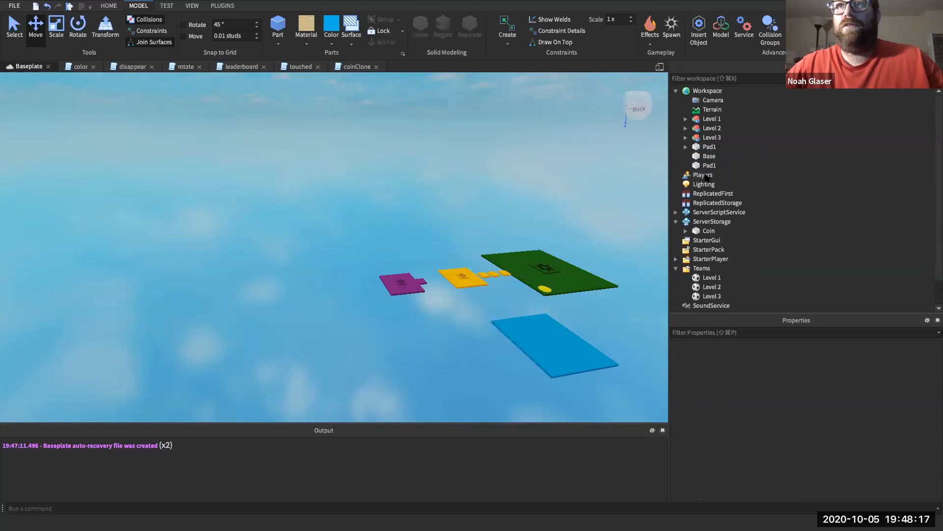
{"action": "left_click", "coordinate": [721, 165]}
{"action": "left_click", "coordinate": [576, 296]}
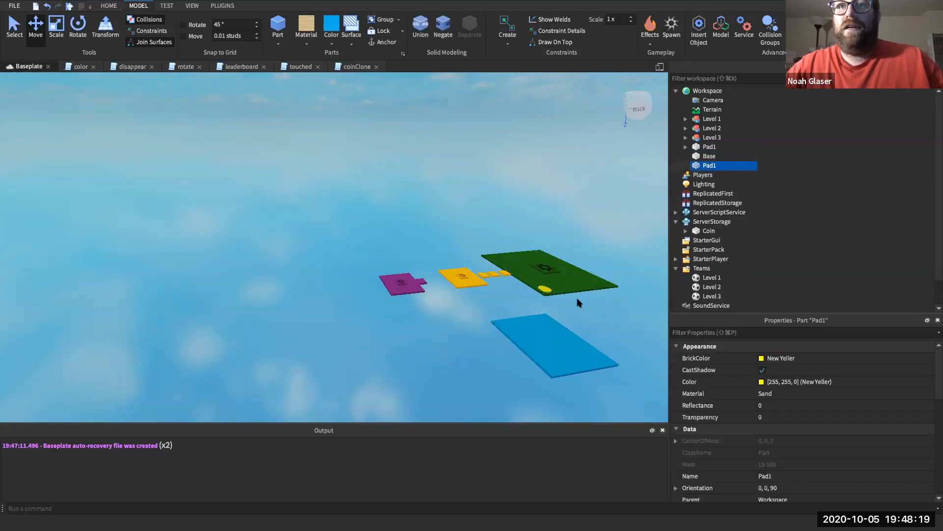
{"action": "left_click", "coordinate": [709, 166]}
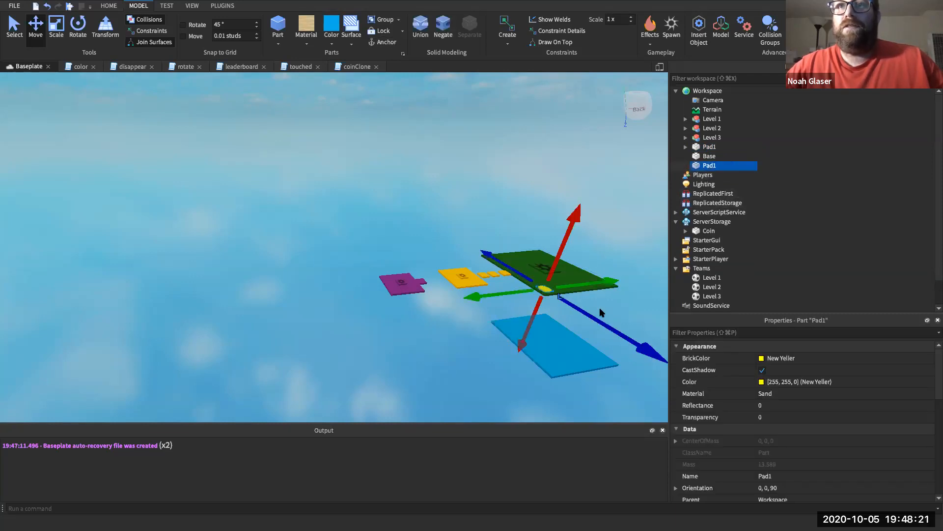
{"action": "left_click_drag", "start_coordinate": [598, 317], "coordinate": [514, 351]}
{"action": "left_click_drag", "start_coordinate": [575, 294], "coordinate": [561, 320]}
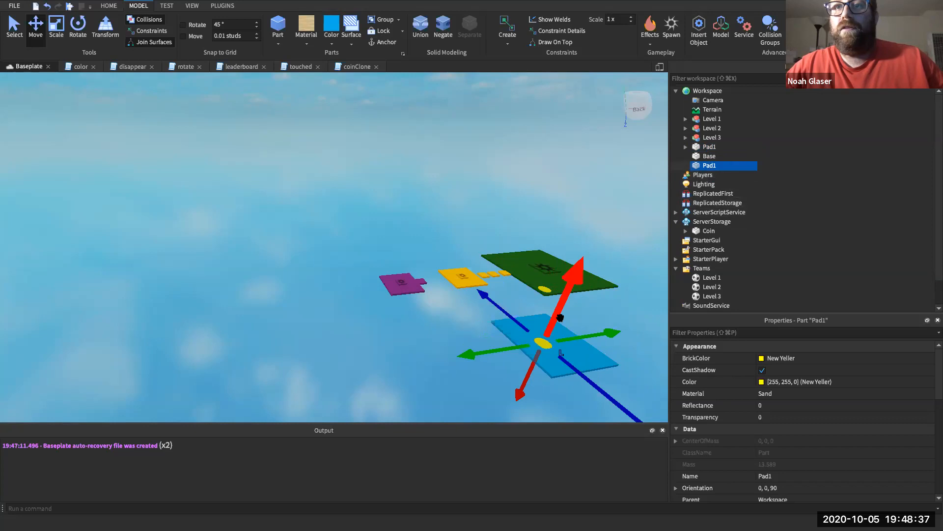
- Raise the Base plate to Position Y 1.94
{"action": "left_click", "coordinate": [584, 349]}
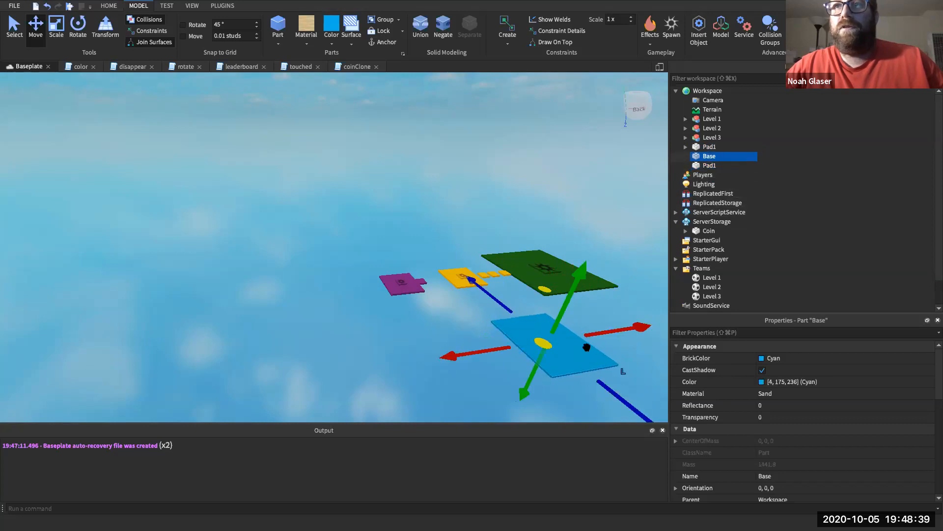
{"action": "left_click", "coordinate": [718, 333]}
{"action": "type", "text": "POs"}
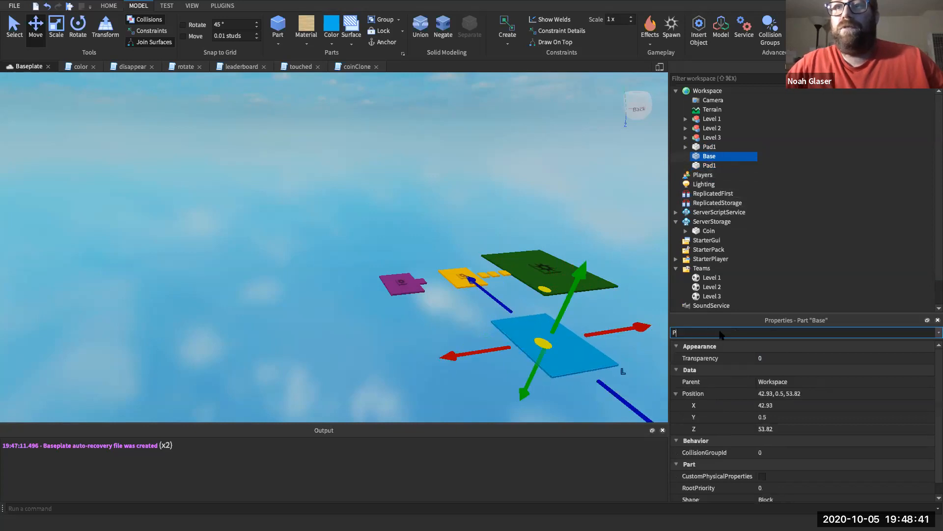
{"action": "left_click", "coordinate": [722, 379]}
{"action": "type", "text": "1"}
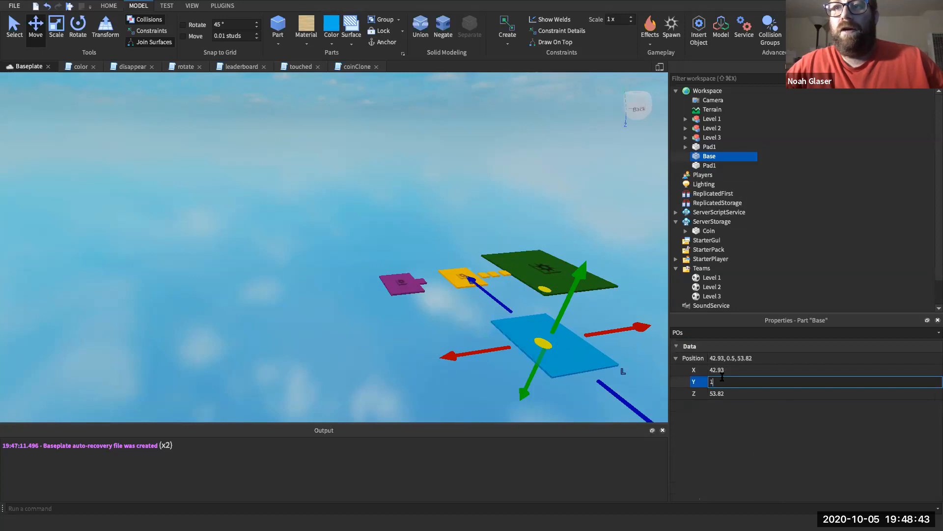
{"action": "type", "text": ".94"}
{"action": "key", "text": "Return"}
- Check the copied pad's Position and reselect the disc on the Base plate
{"action": "left_click", "coordinate": [709, 165]}
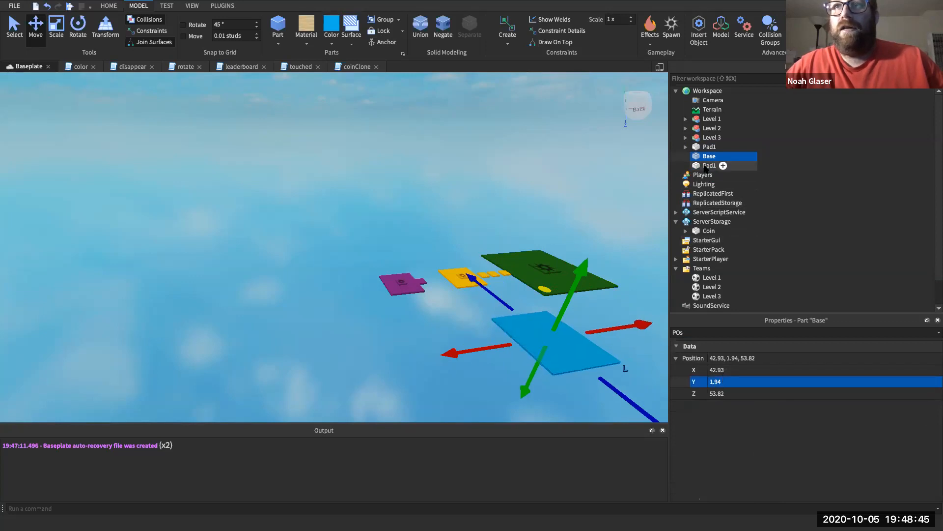
{"action": "left_click", "coordinate": [735, 333]}
{"action": "type", "text": "POs"}
{"action": "left_click", "coordinate": [725, 382]}
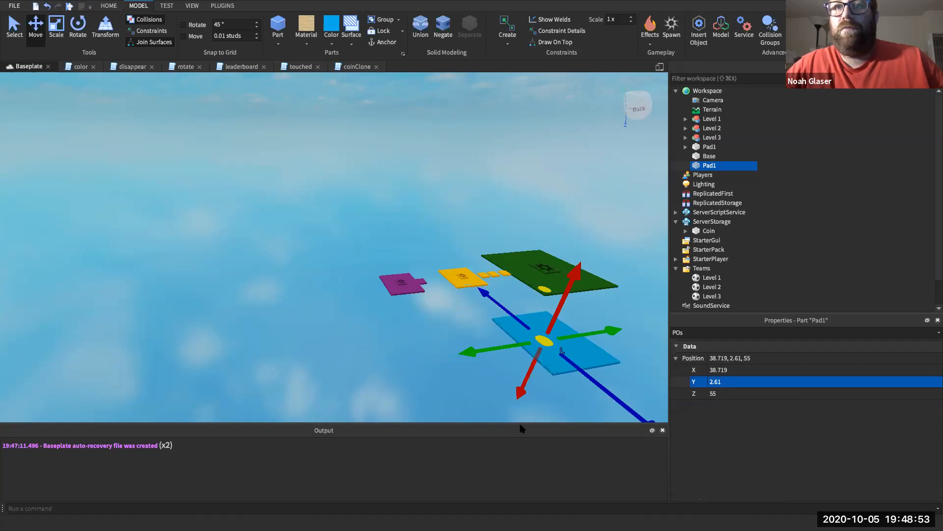
{"action": "left_click", "coordinate": [560, 407]}
{"action": "left_click", "coordinate": [544, 341]}
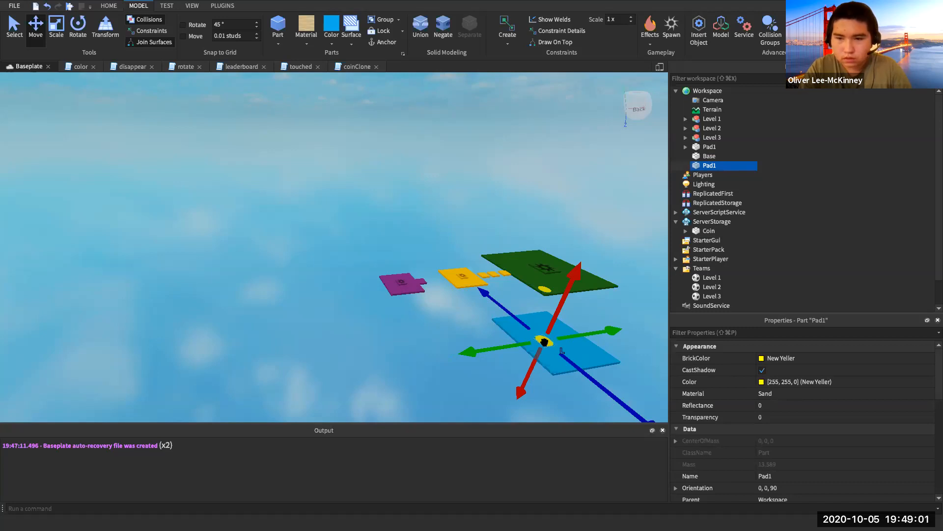
- Rename the copied disc to Pad2
{"action": "right_click", "coordinate": [713, 166]}
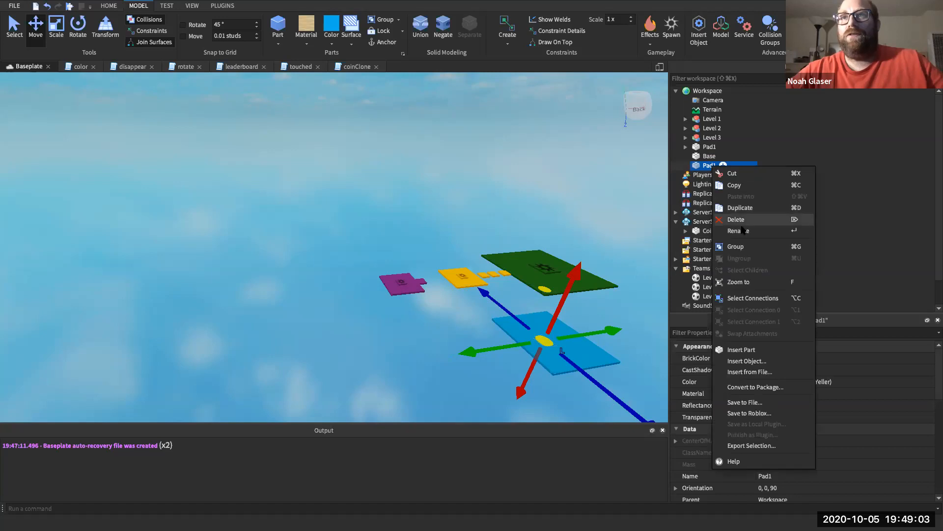
{"action": "left_click", "coordinate": [741, 231]}
{"action": "type", "text": "Pad2"}
{"action": "key", "text": "Return"}
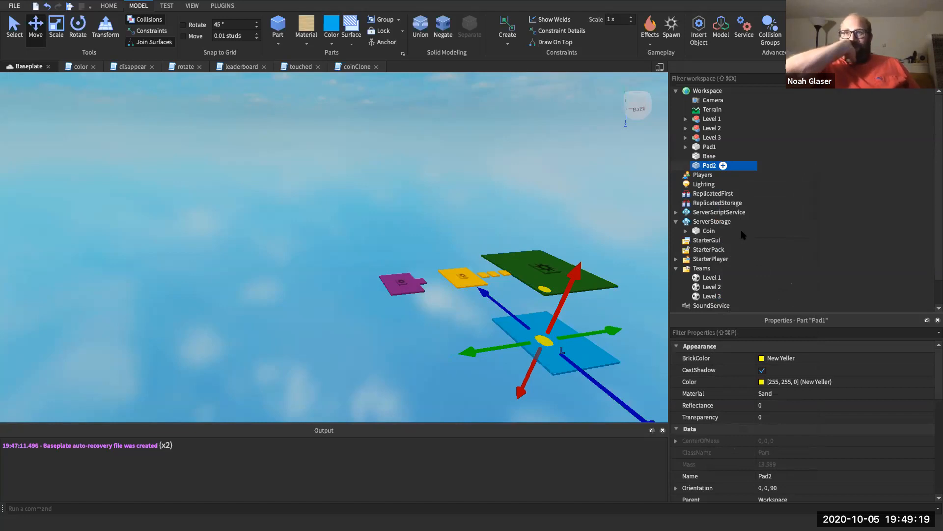
- Select the original Pad1 in Explorer to add a child object to it
{"action": "left_click", "coordinate": [686, 146]}
{"action": "left_click", "coordinate": [691, 138]}
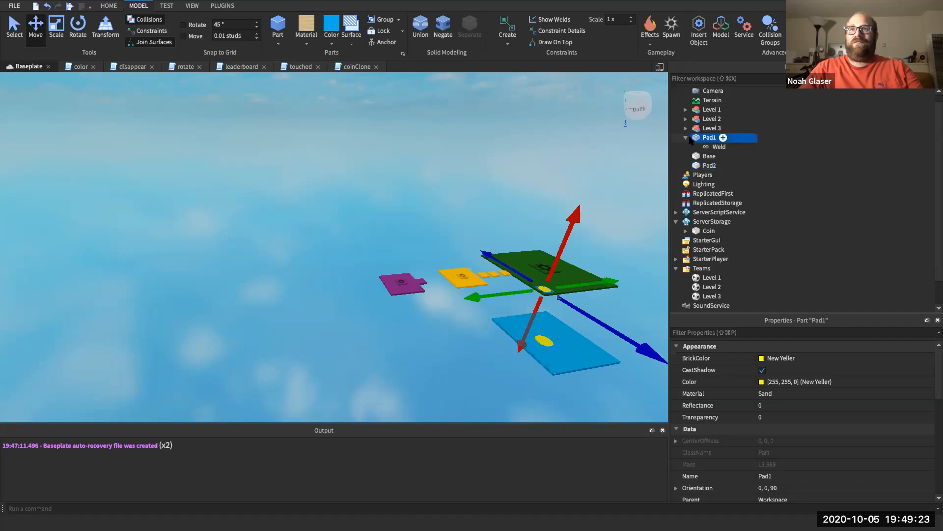
{"action": "left_click", "coordinate": [686, 137]}
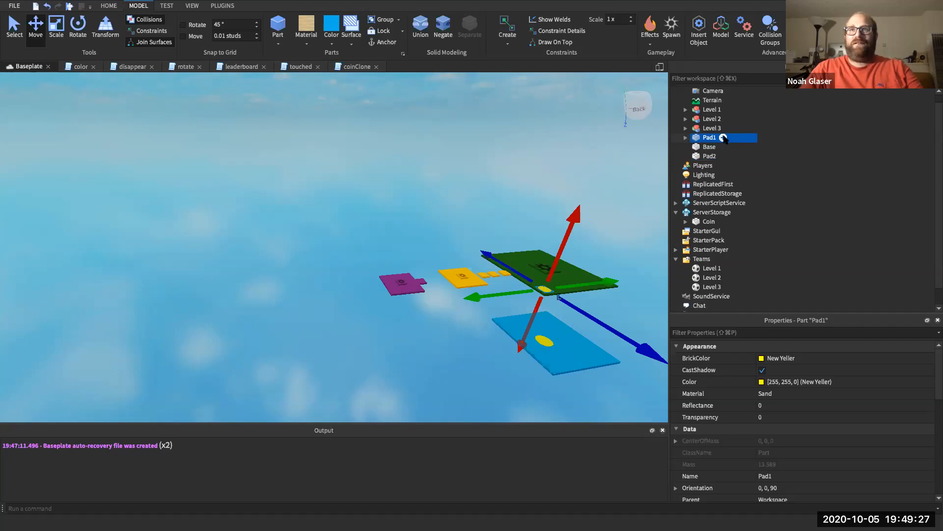
{"action": "left_click", "coordinate": [724, 138]}
- Insert a Script into Pad1 and rename it teleport
{"action": "left_click", "coordinate": [310, 183]}
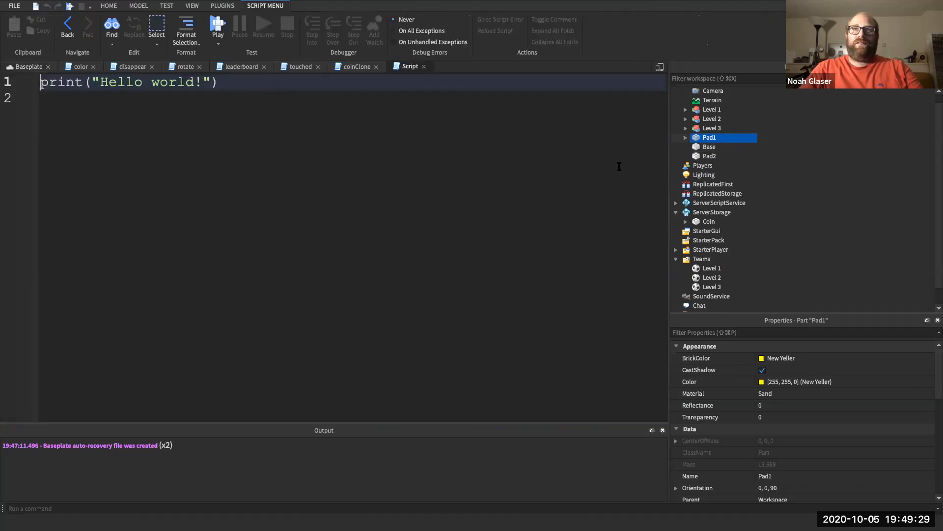
{"action": "left_click", "coordinate": [719, 146]}
{"action": "right_click", "coordinate": [722, 147]}
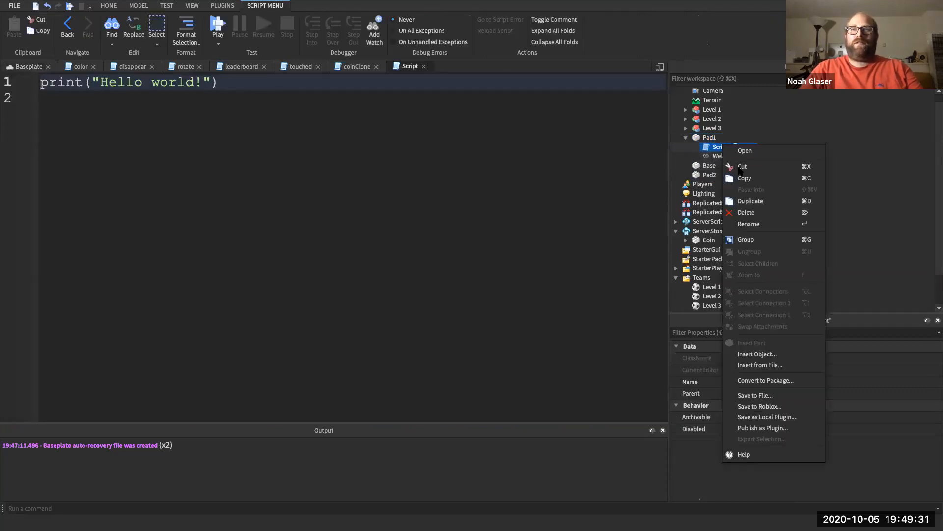
{"action": "left_click", "coordinate": [748, 224]}
{"action": "type", "text": "tele"}
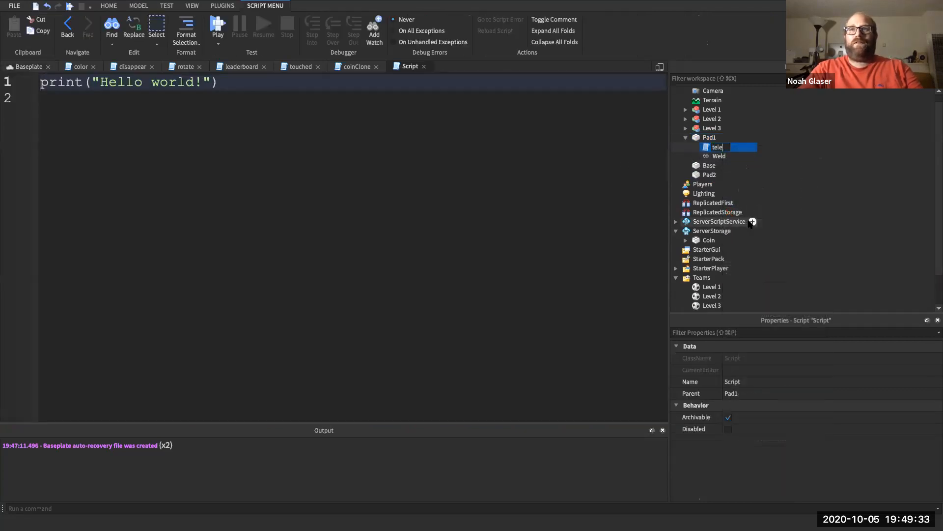
{"action": "type", "text": "port"}
{"action": "key", "text": "Return"}
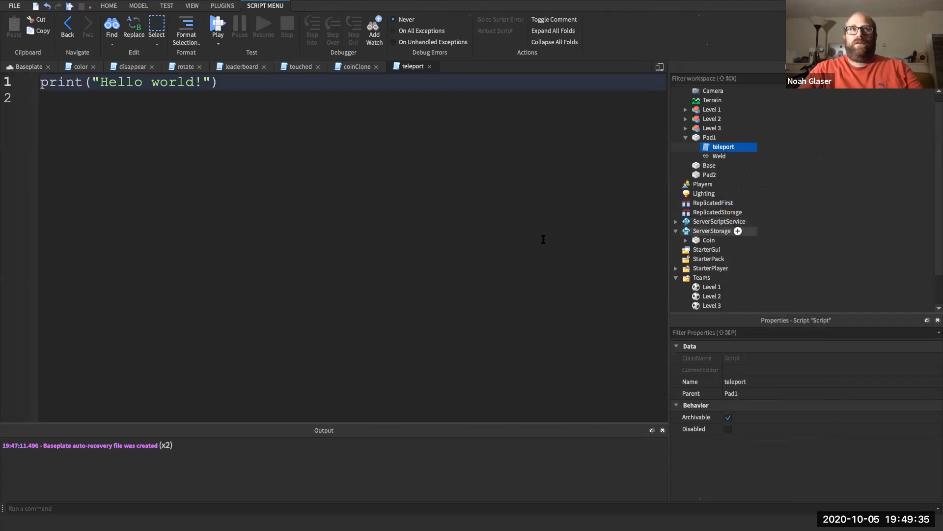
- Clear the script's default print line and go back to the Baseplate scene
{"action": "left_click", "coordinate": [278, 87]}
{"action": "key", "text": "super+a"}
{"action": "key", "text": "BackSpace"}
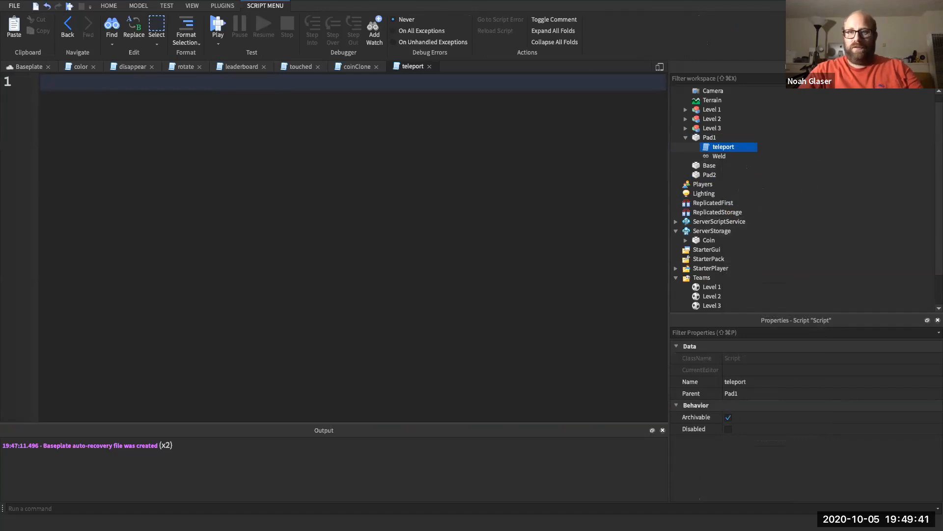
{"action": "left_click", "coordinate": [32, 69]}
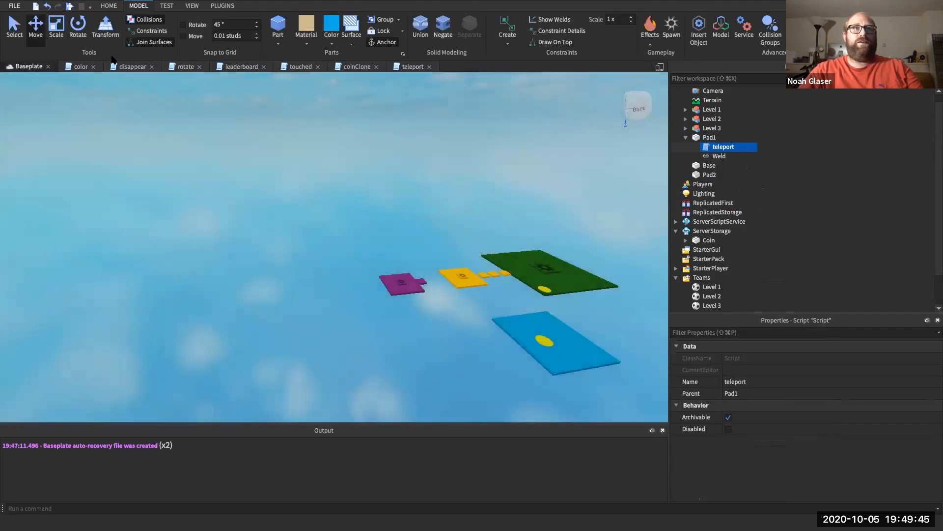
- Open the Toolbox from the Home tab and set its category to Audio
{"action": "left_click", "coordinate": [117, 8]}
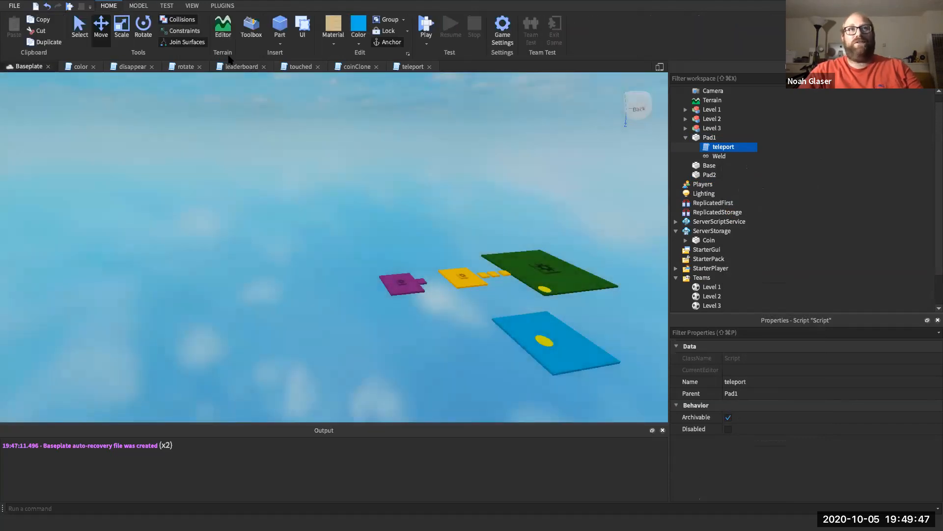
{"action": "left_click", "coordinate": [251, 29]}
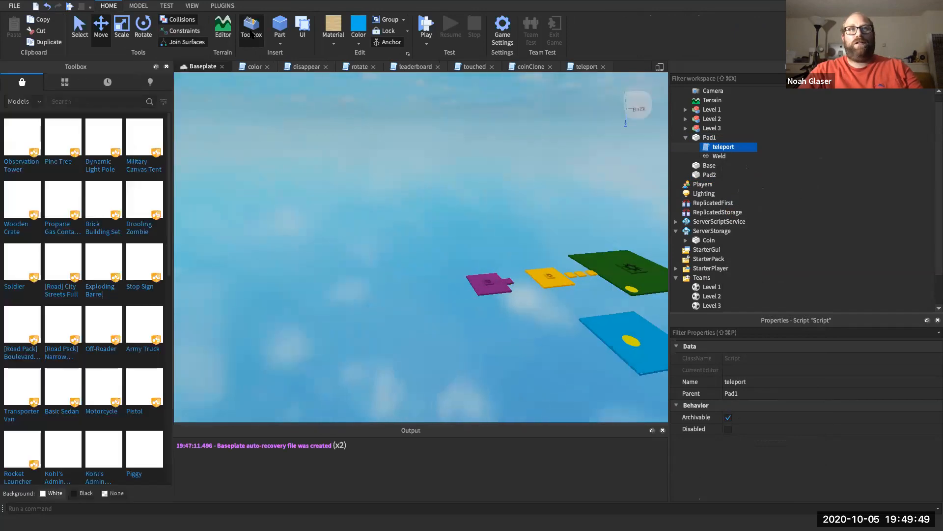
{"action": "left_click", "coordinate": [23, 101]}
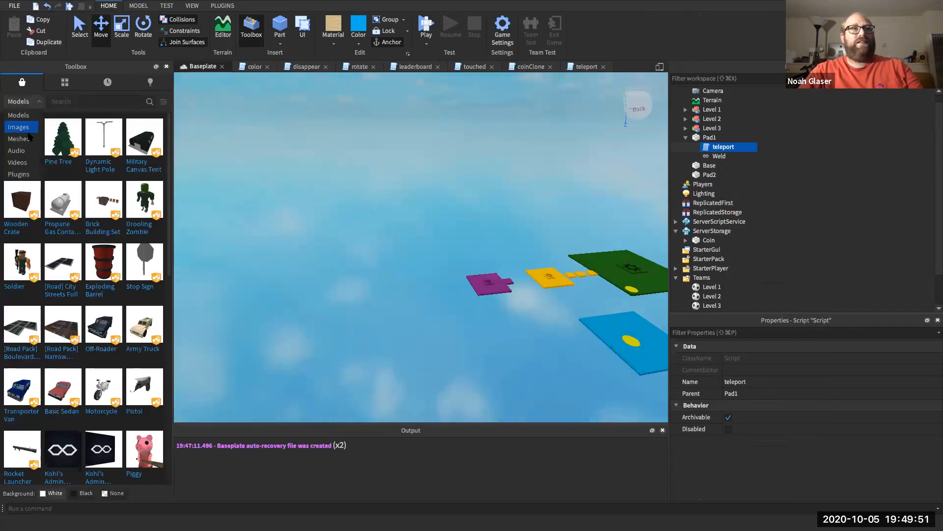
{"action": "left_click", "coordinate": [28, 155]}
{"action": "left_click", "coordinate": [26, 102]}
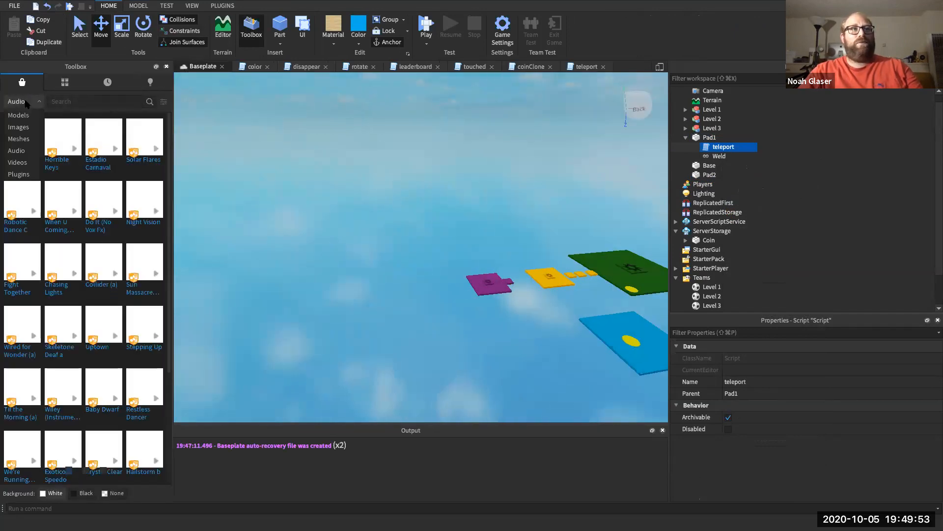
{"action": "left_click", "coordinate": [27, 117]}
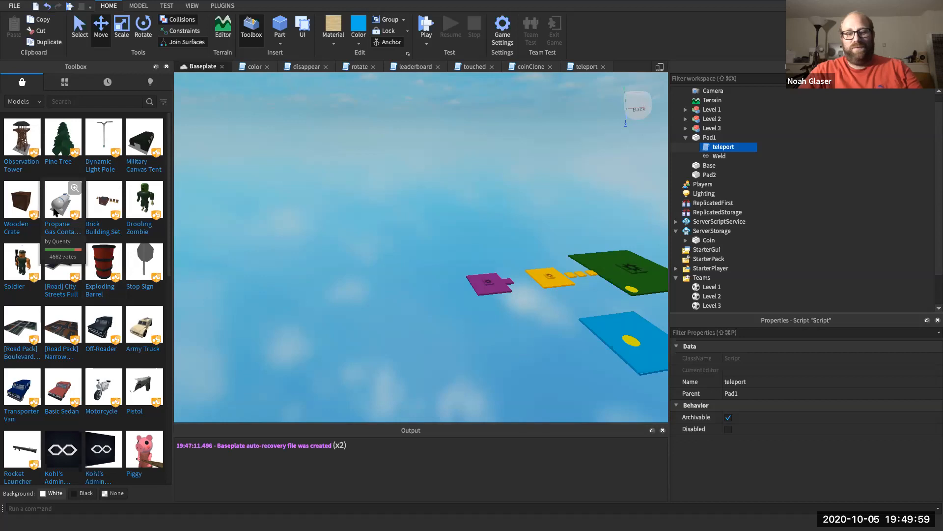
{"action": "left_click", "coordinate": [13, 104]}
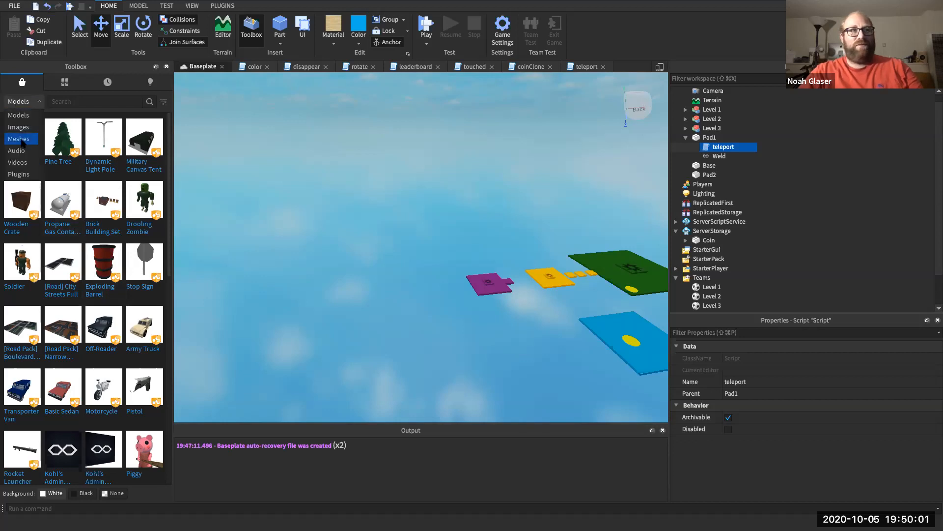
{"action": "left_click", "coordinate": [19, 140]}
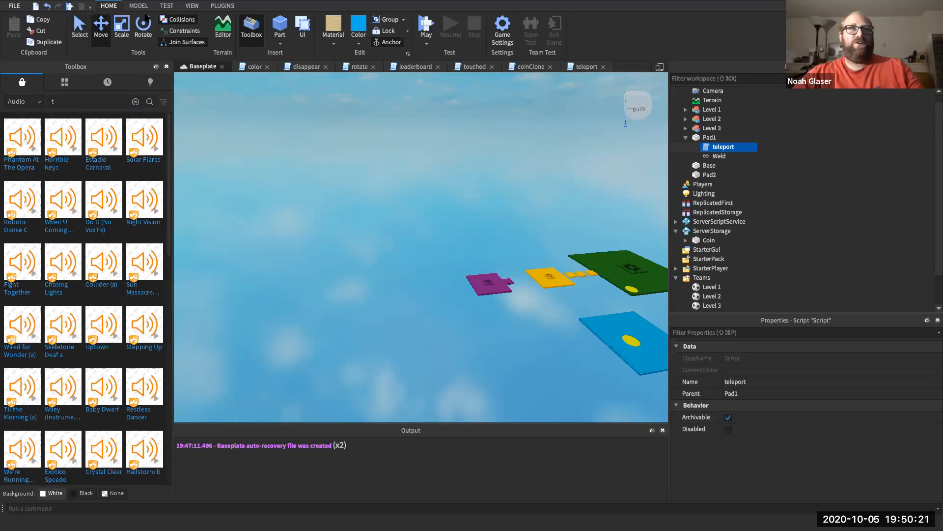
- Search the Toolbox audio for "teleport"
{"action": "left_click", "coordinate": [246, 34]}
{"action": "left_click", "coordinate": [247, 34]}
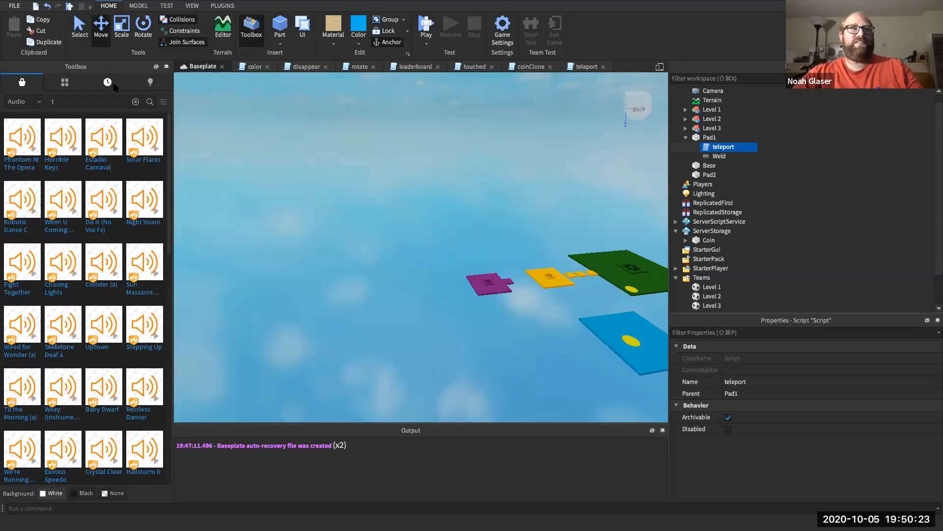
{"action": "left_click", "coordinate": [89, 104]}
{"action": "type", "text": "eleport"}
{"action": "key", "text": "Return"}
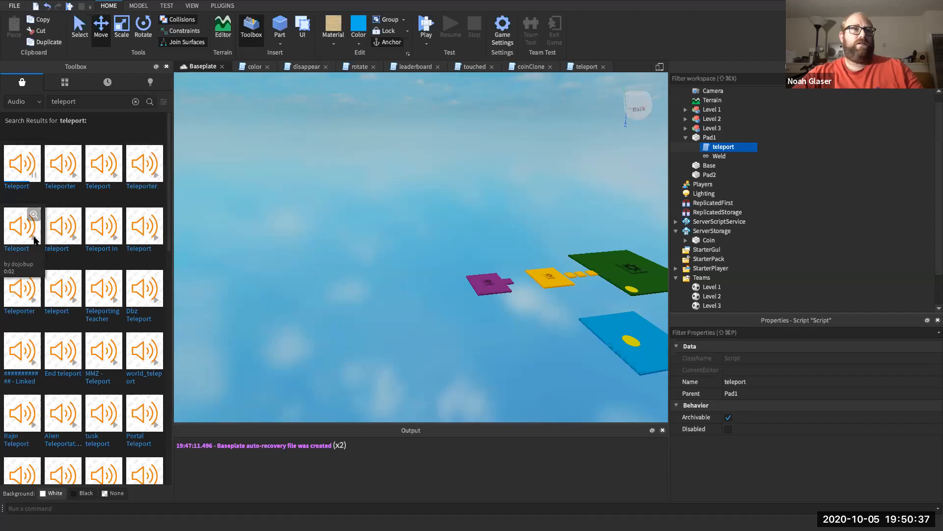
- Drop a Teleport sound asset into the scene and delete the stray Sound from Workspace
{"action": "left_click", "coordinate": [24, 177]}
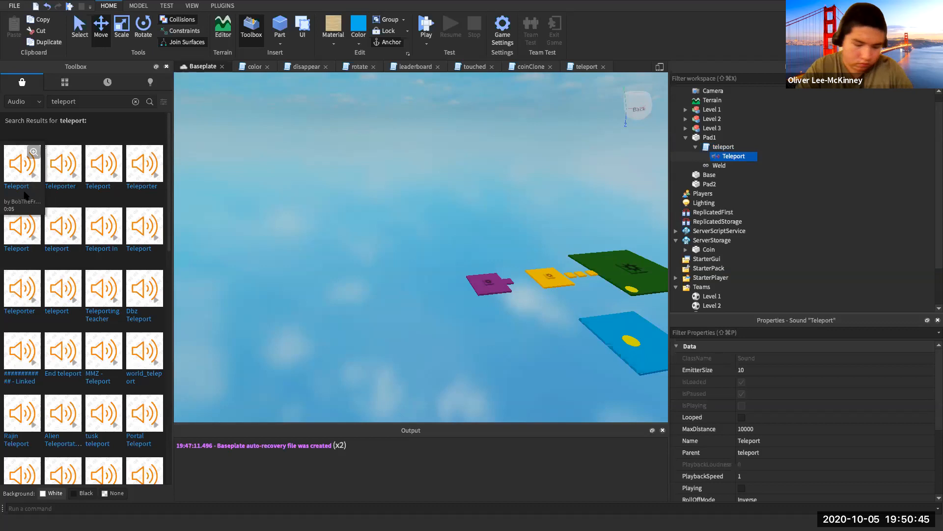
{"action": "left_click_drag", "start_coordinate": [131, 173], "coordinate": [175, 186]}
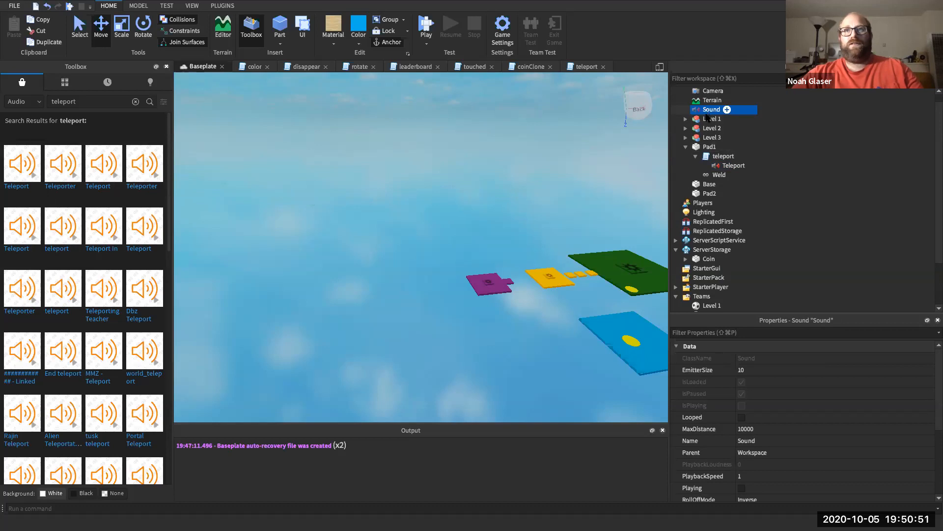
{"action": "left_click", "coordinate": [732, 165]}
{"action": "left_click", "coordinate": [707, 110]}
{"action": "key", "text": "Delete"}
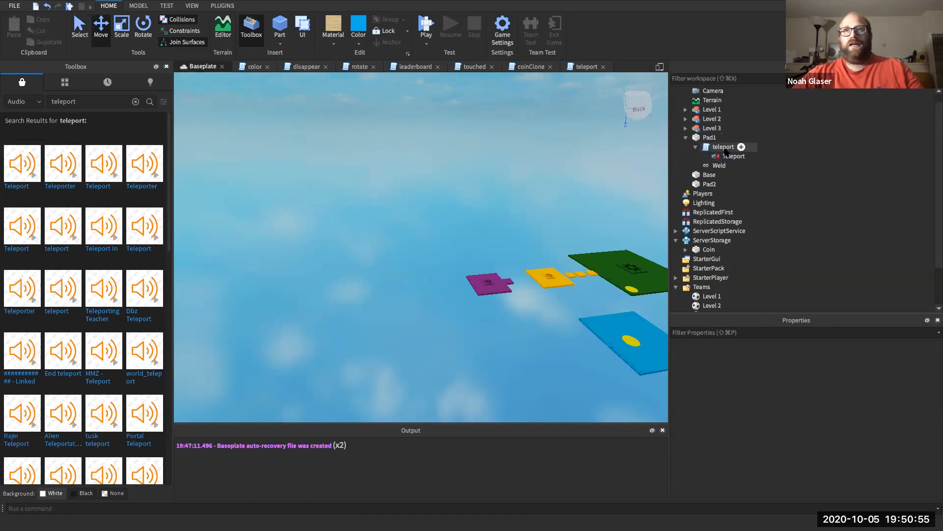
- Move the Teleport sound directly inside Pad1, then open Pad1's teleport script
{"action": "left_click", "coordinate": [732, 157]}
{"action": "mouse_move", "coordinate": [726, 158]}
{"action": "left_mouse_down"}
{"action": "mouse_move", "coordinate": [715, 140]}
{"action": "mouse_move", "coordinate": [727, 157]}
{"action": "left_mouse_up"}
{"action": "left_click_drag", "start_coordinate": [729, 159], "coordinate": [710, 139]}
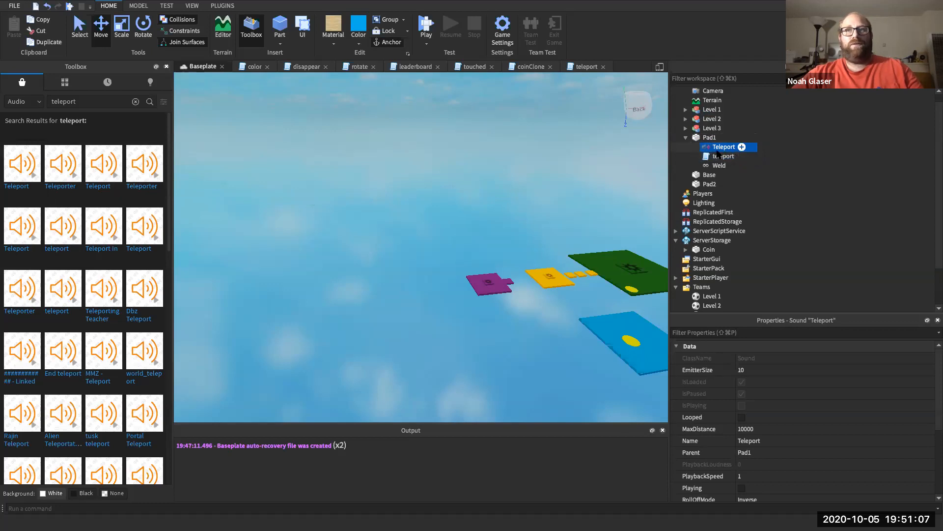
{"action": "left_click", "coordinate": [715, 156]}
{"action": "left_click", "coordinate": [719, 147]}
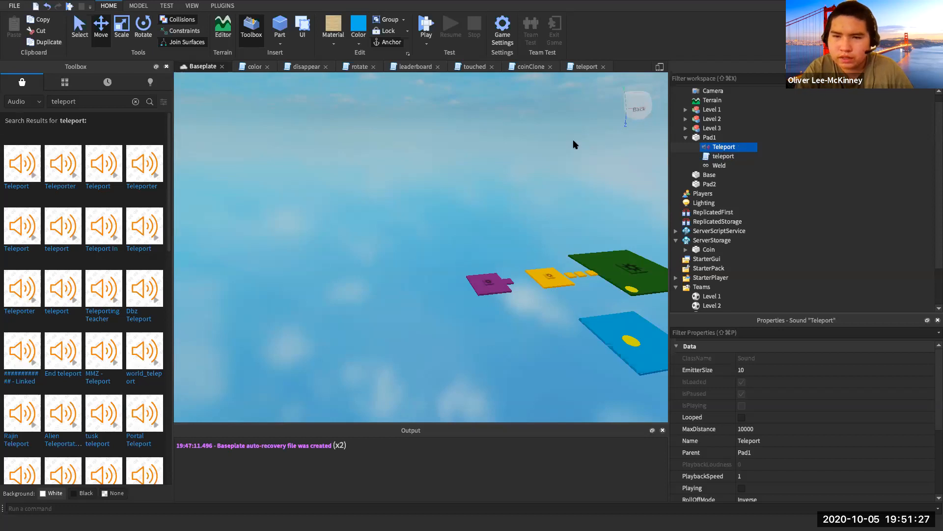
{"action": "left_click", "coordinate": [718, 165]}
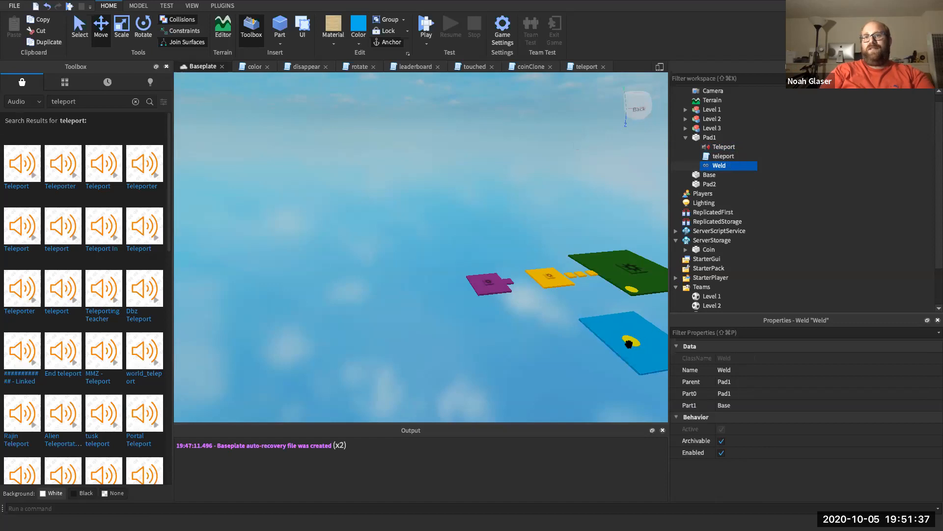
{"action": "double_click", "coordinate": [720, 157]}
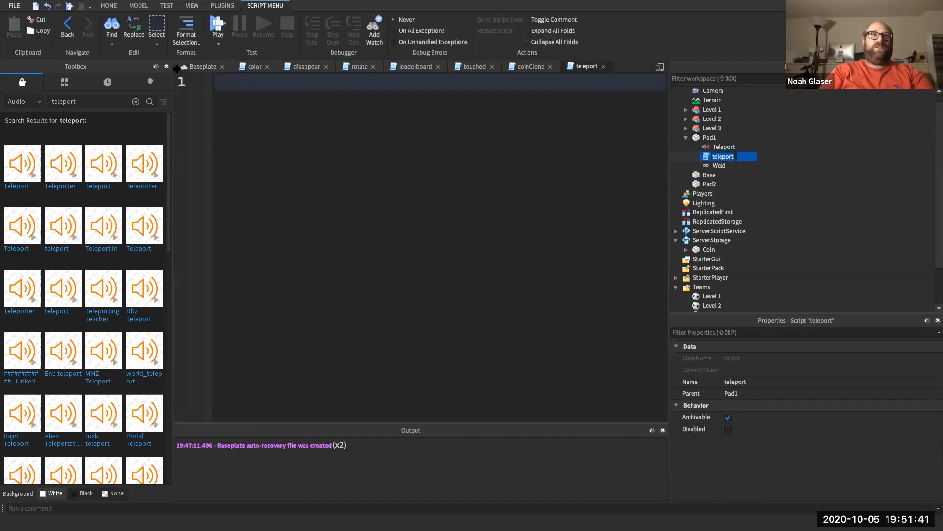
- Paste the Players service line and add pad1 = script.Parent and pad2 = game.Workspace.Pad2
{"action": "left_click", "coordinate": [166, 66]}
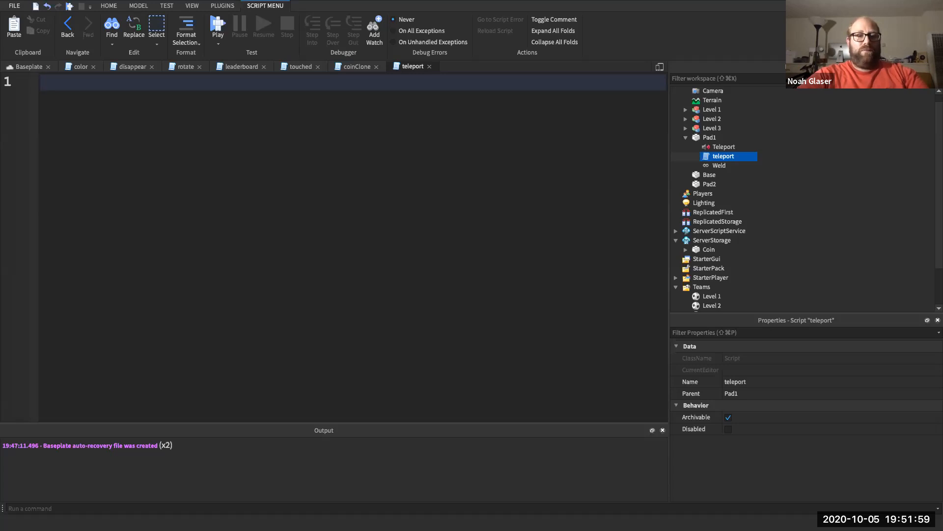
{"action": "type", "text": "local playerService = game:GetService(\"Players\")"}
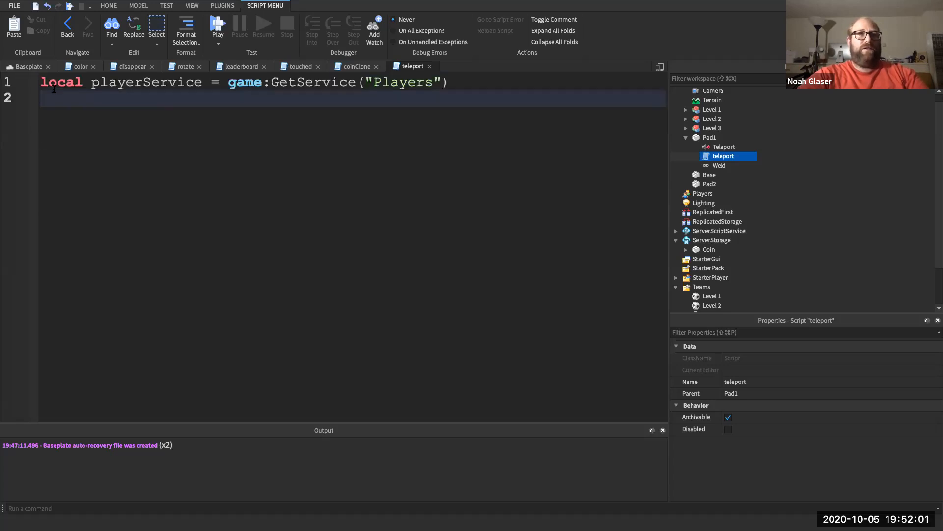
{"action": "type", "text": "local p"}
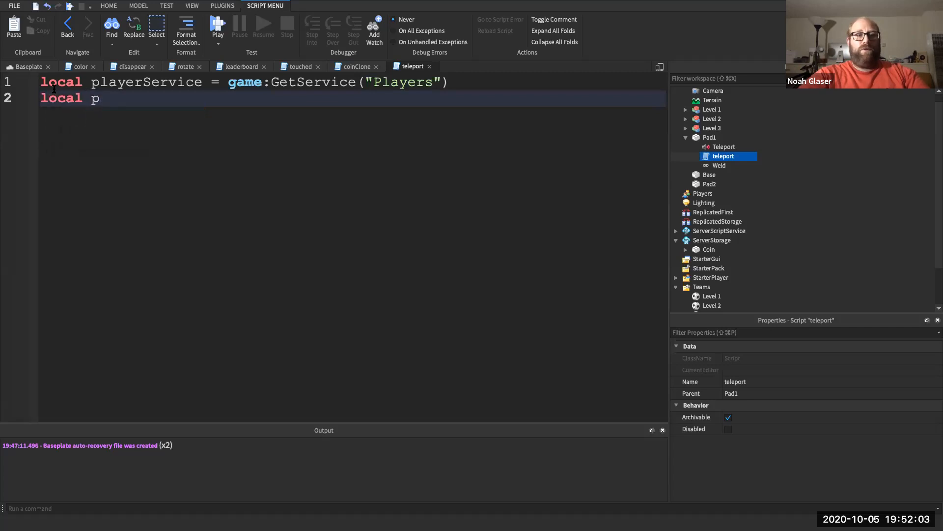
{"action": "type", "text": "ad"}
{"action": "key", "text": "BackSpace"}
{"action": "type", "text": "ad1 ="}
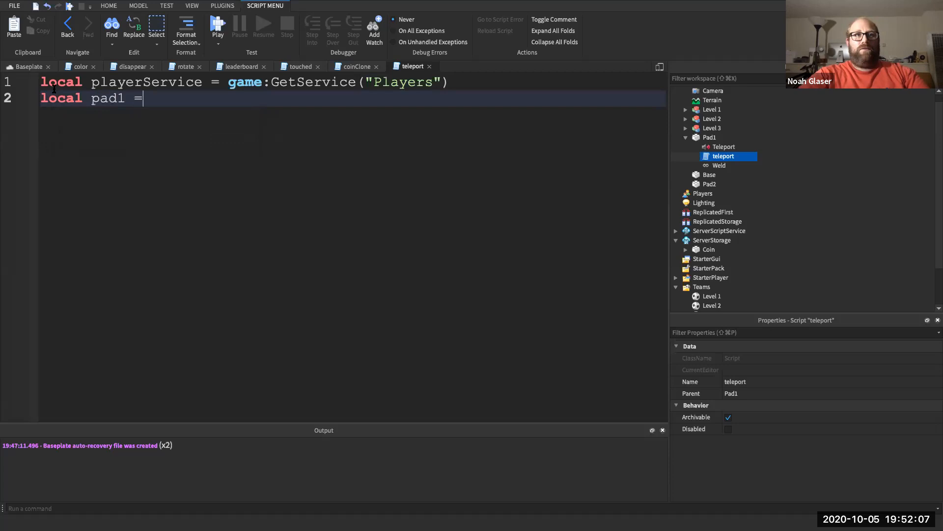
{"action": "type", "text": " script.Parent."}
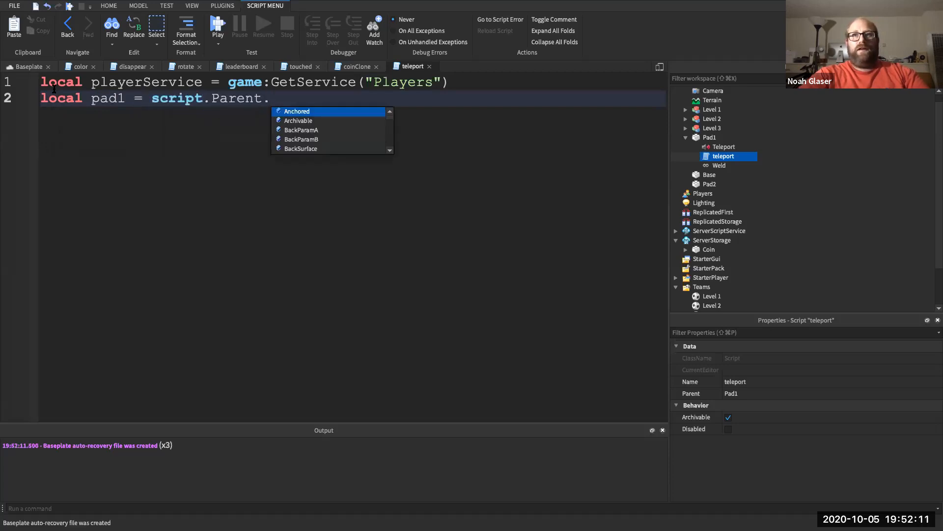
{"action": "type", "text": "Pad"}
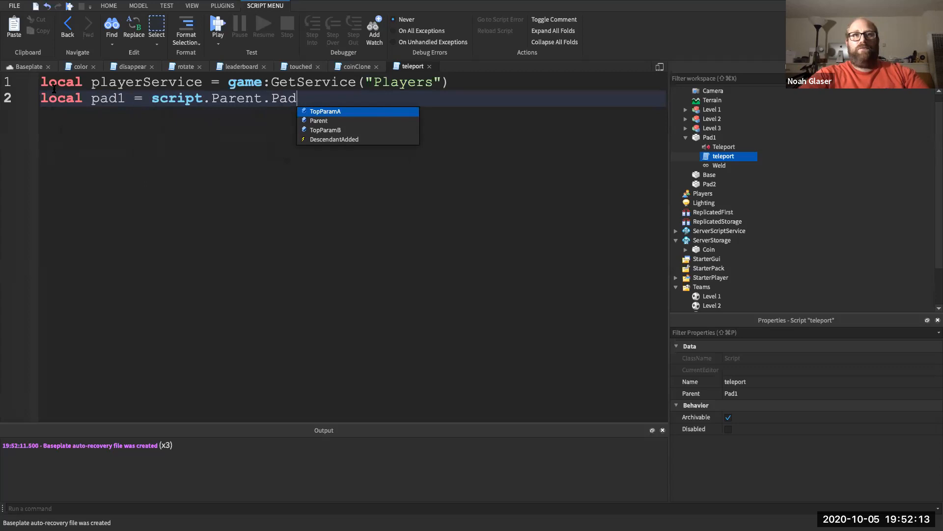
{"action": "key", "text": "BackSpace"}
{"action": "key", "text": "BackSpace"}
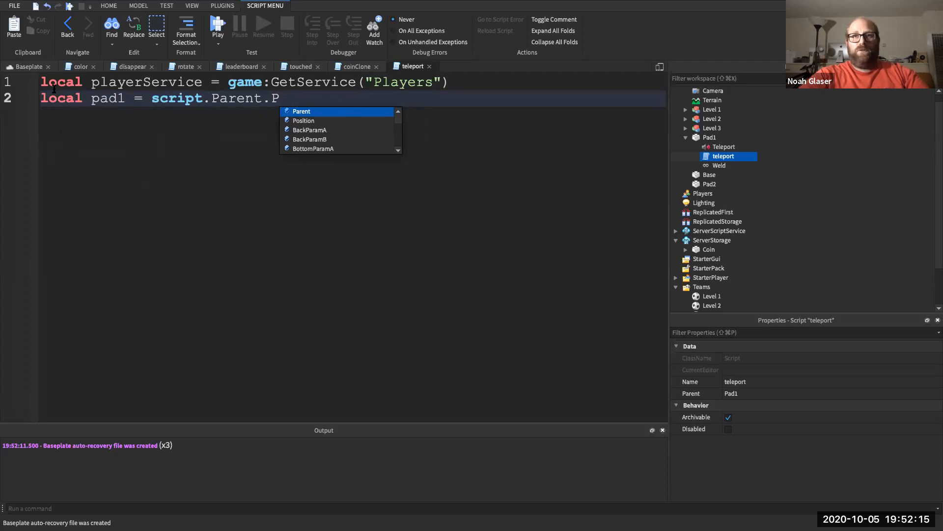
{"action": "key", "text": "BackSpace"}
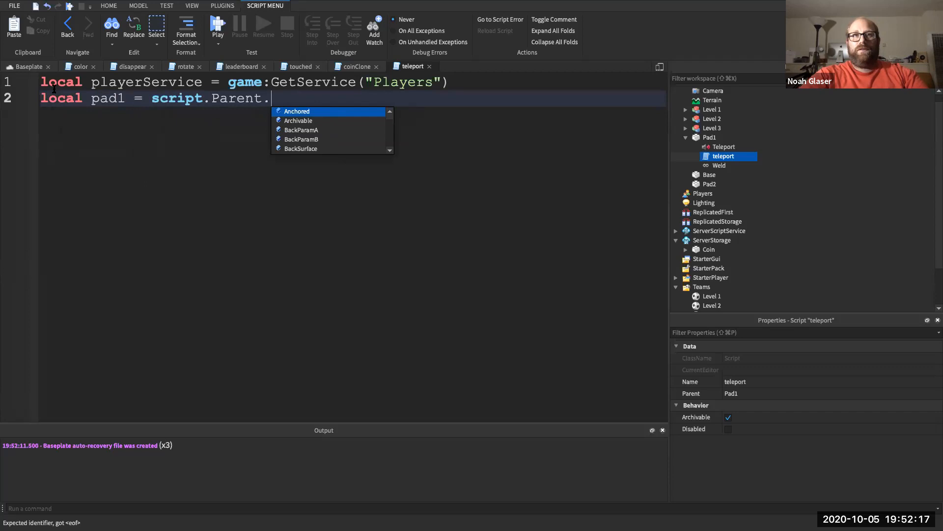
{"action": "key", "text": "BackSpace"}
{"action": "key", "text": "BackSpace"}
{"action": "key", "text": "Return"}
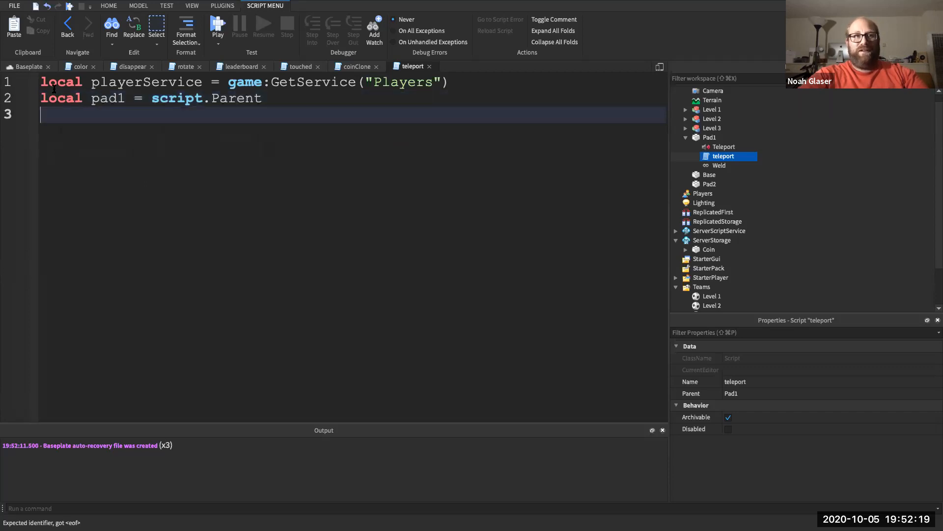
{"action": "type", "text": "lo"}
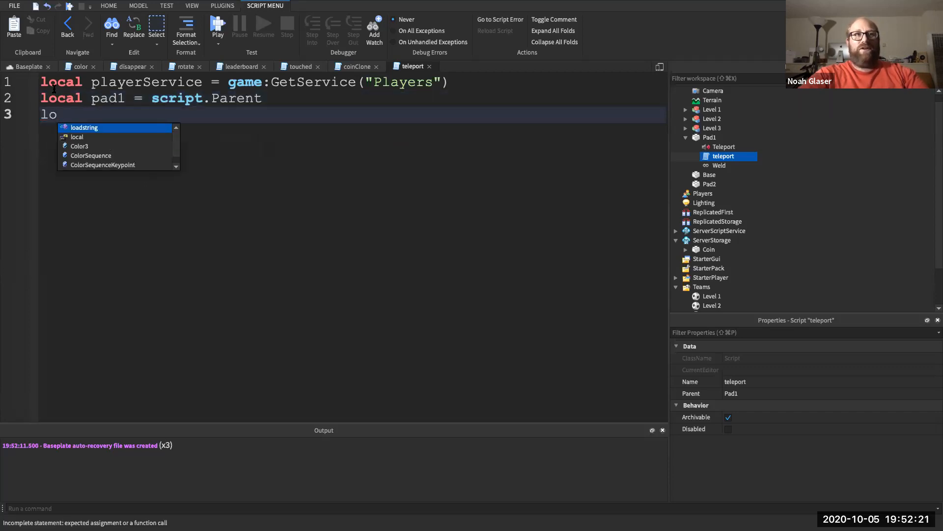
{"action": "type", "text": "cal pad2 "}
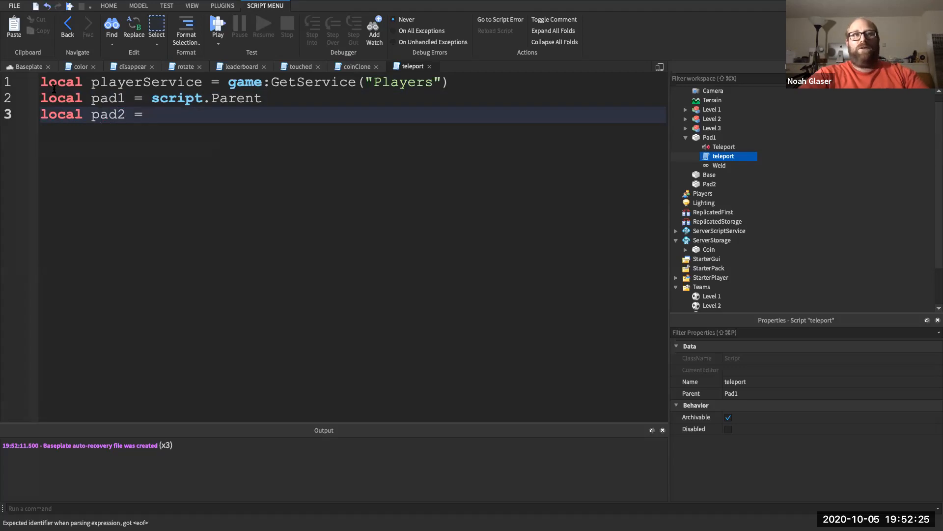
{"action": "type", "text": "= ga"}
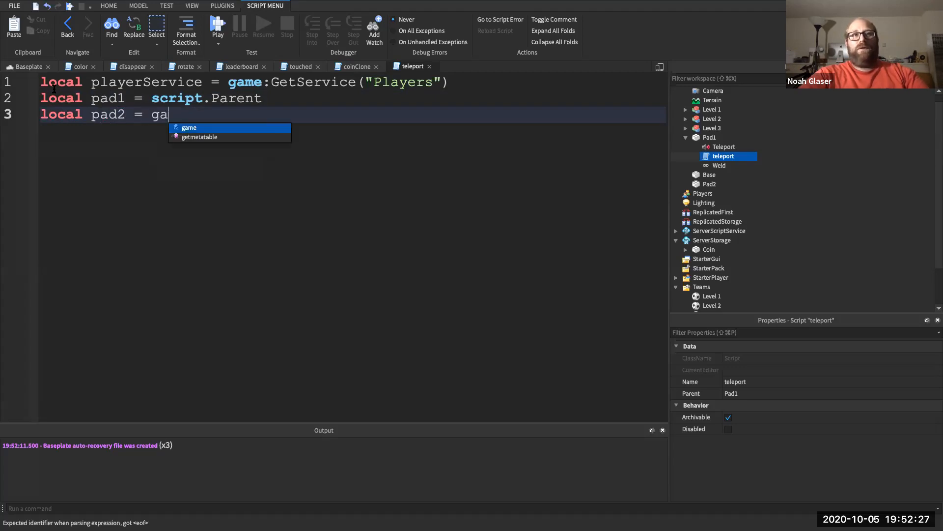
{"action": "type", "text": "me.Wo"}
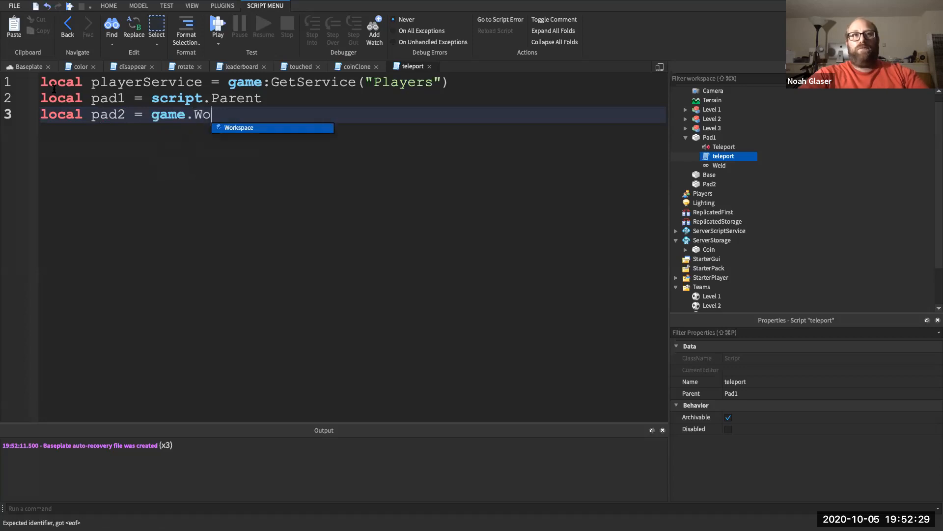
{"action": "key", "text": "Tab"}
{"action": "type", "text": ".p"}
{"action": "type", "text": "ad2"}
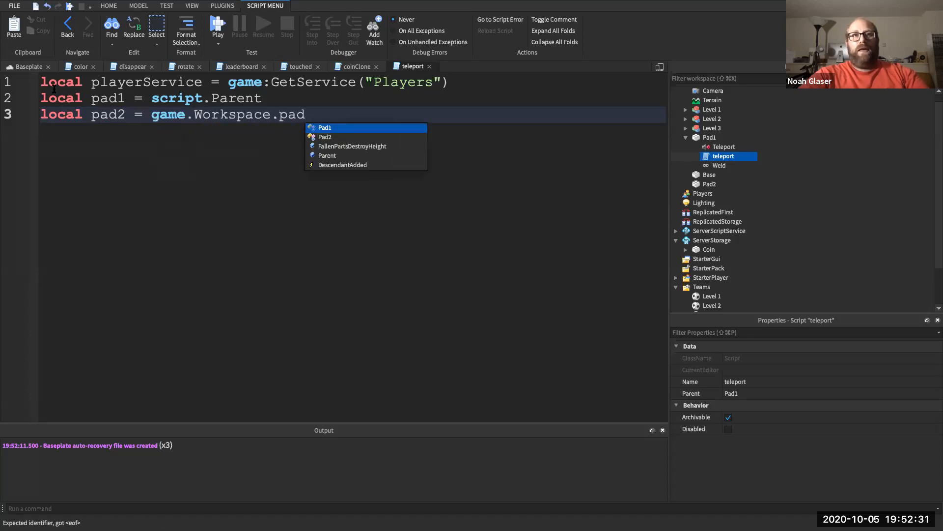
{"action": "key", "text": "Tab"}
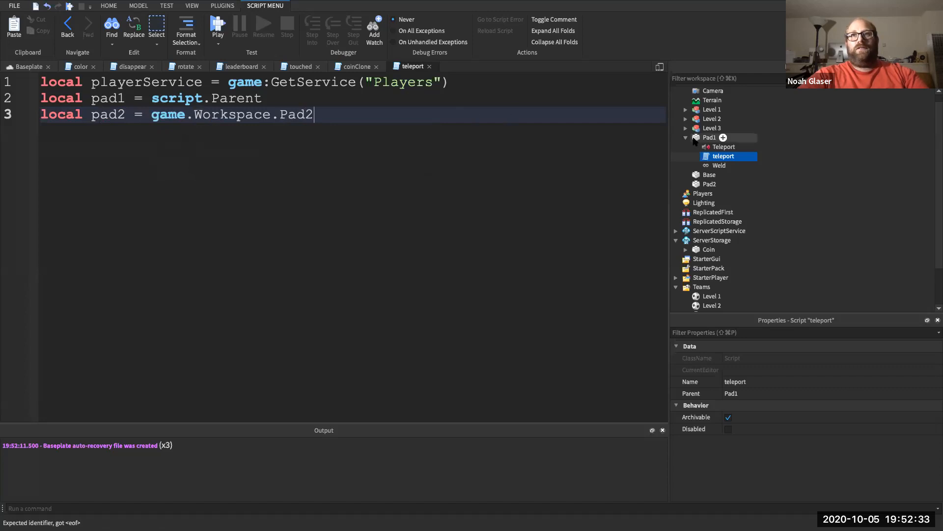
- Start an empty function touched(hitPart) below the variables
{"action": "scroll", "coordinate": [712, 143], "scroll_direction": "up", "scroll_amount": 1}
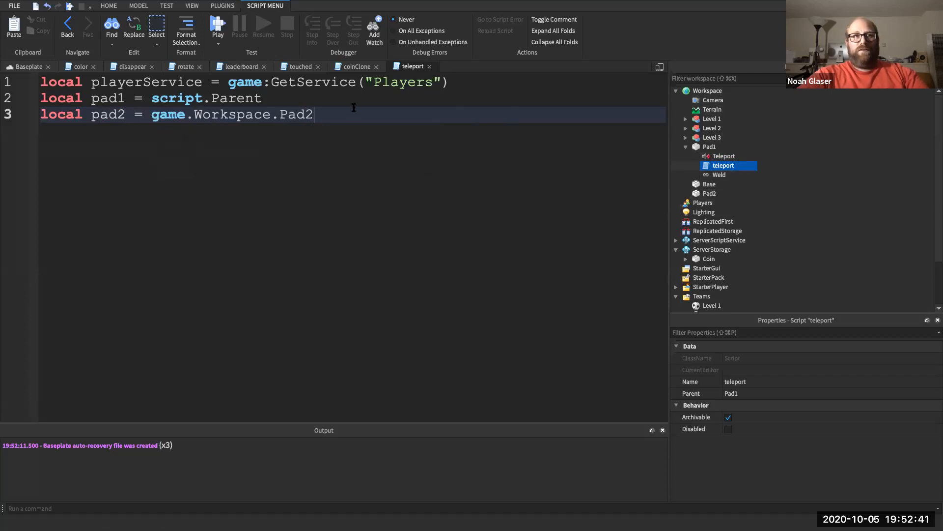
{"action": "key", "text": "Return"}
{"action": "key", "text": "Return"}
{"action": "type", "text": "func"}
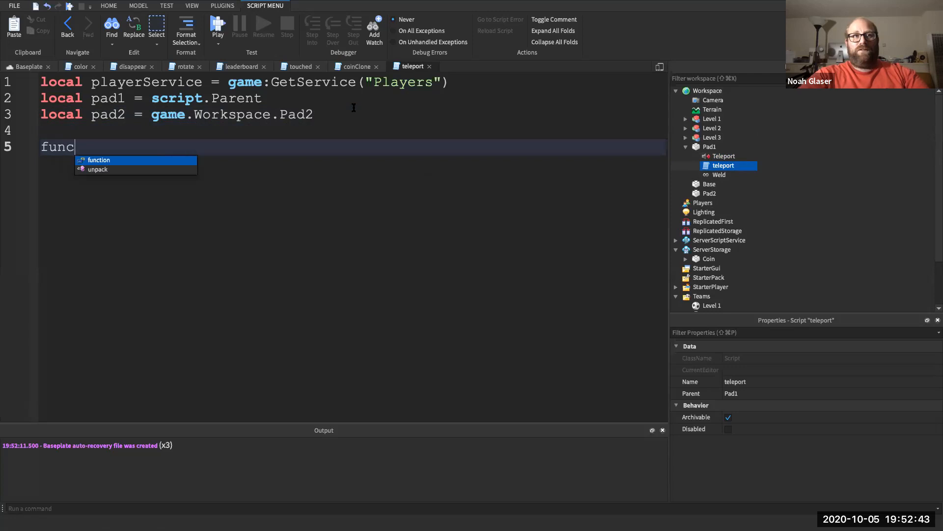
{"action": "type", "text": "tion touched"}
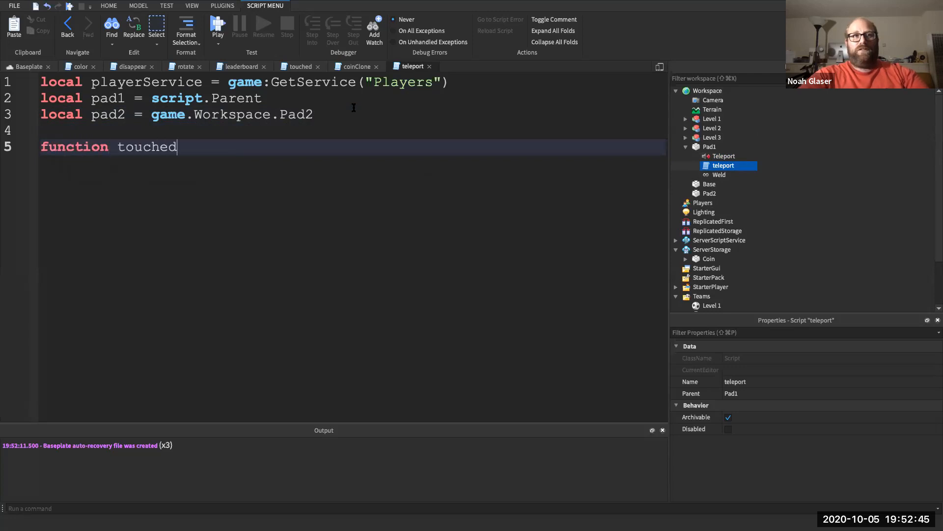
{"action": "type", "text": "(hitPart)"}
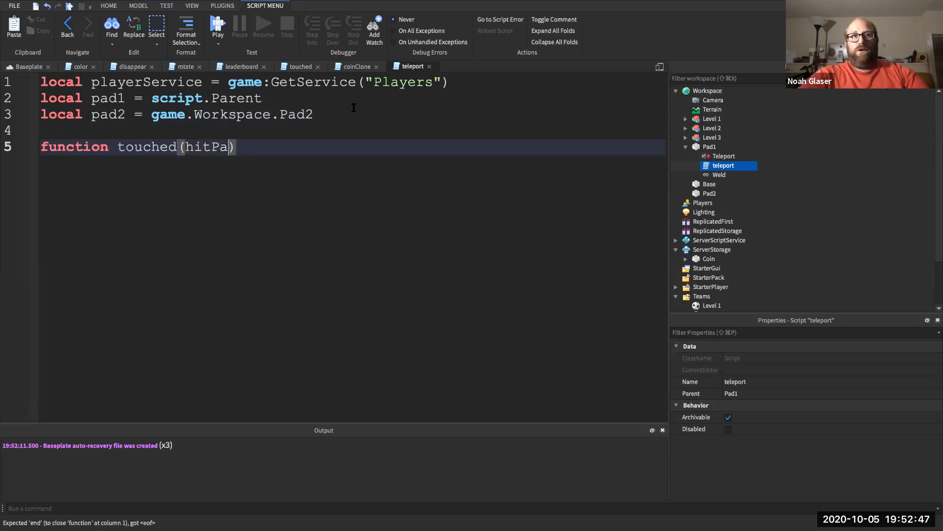
{"action": "key", "text": "Return"}
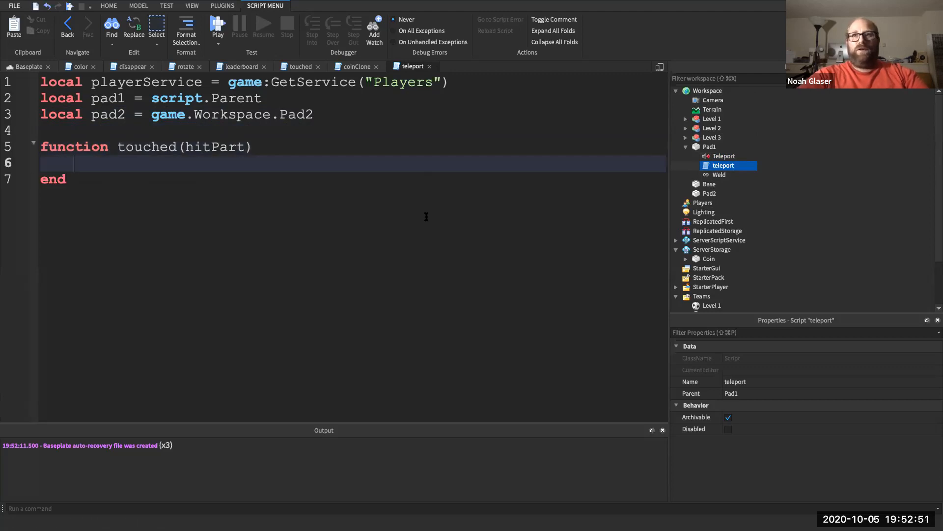
- Copy the GetPlayerFromCharacter and 'if player then' lines from Coin's touched script
{"action": "left_click", "coordinate": [685, 138]}
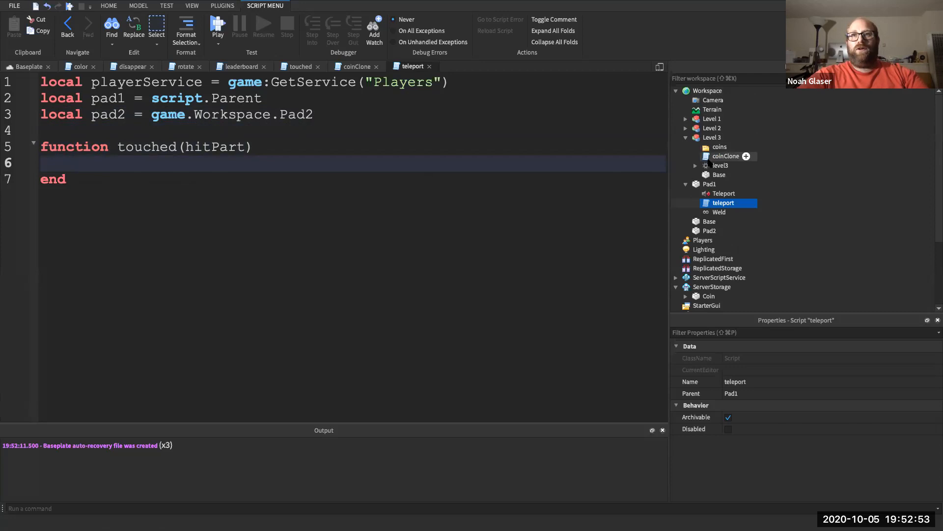
{"action": "left_click", "coordinate": [686, 138]}
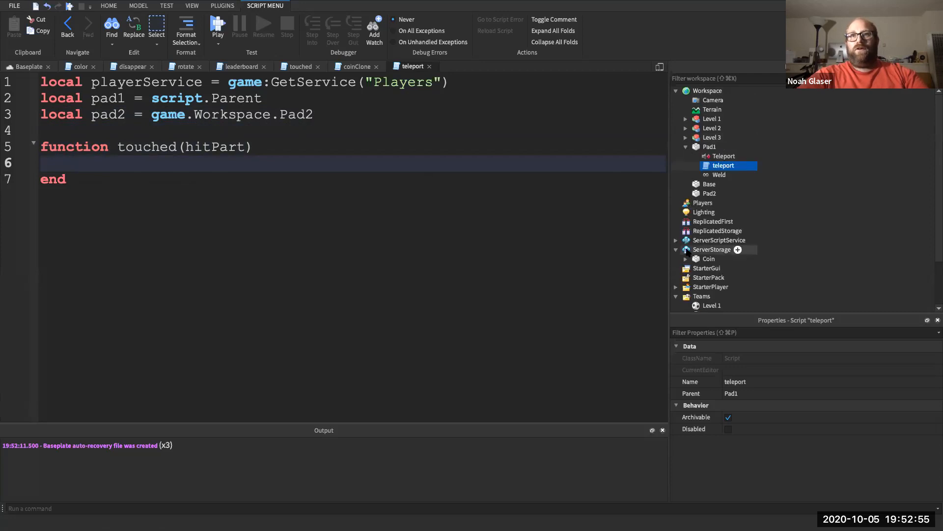
{"action": "left_click", "coordinate": [686, 259]}
{"action": "double_click", "coordinate": [702, 278]}
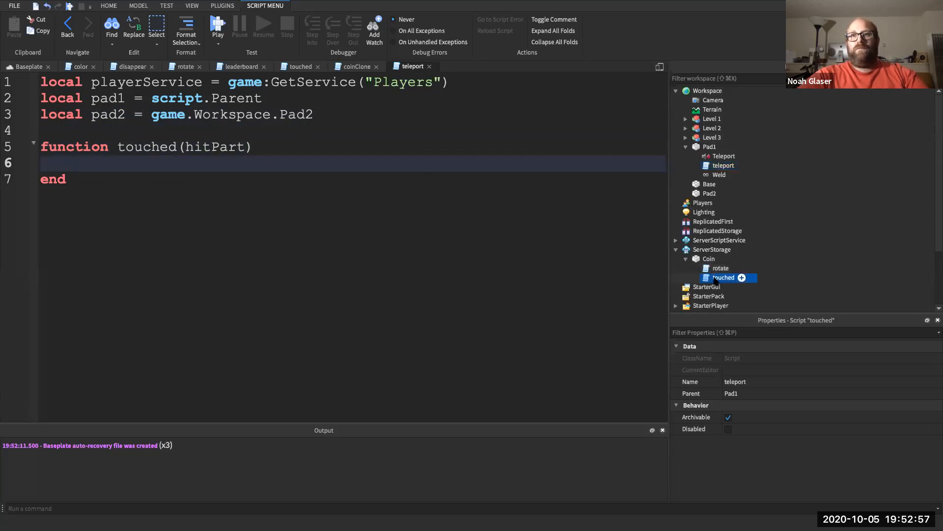
{"action": "triple_click", "coordinate": [366, 147]}
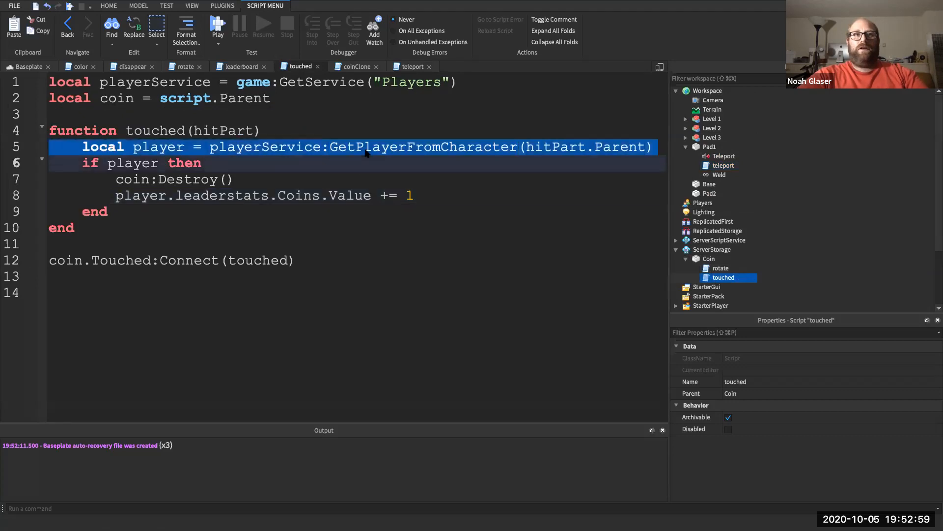
{"action": "left_click_drag", "start_coordinate": [366, 147], "coordinate": [366, 159]}
{"action": "key", "text": "super+c"}
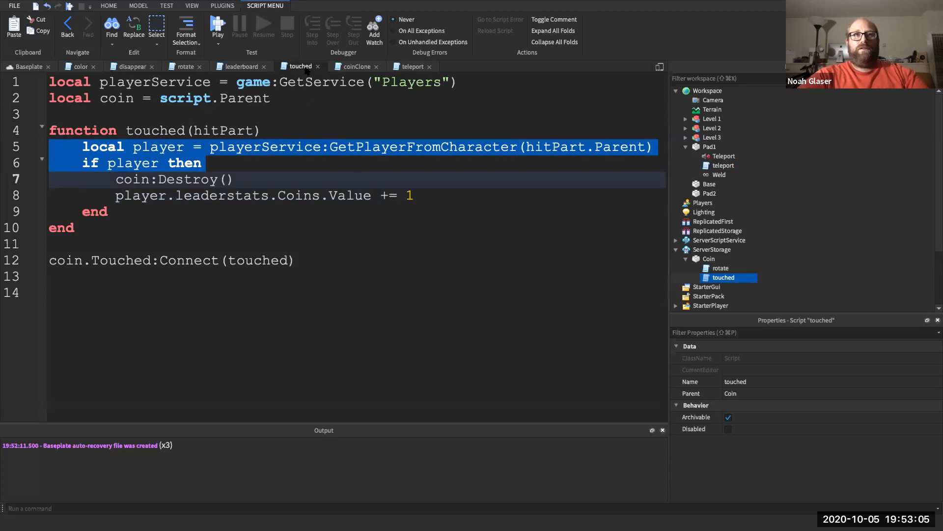
- Paste the player check into the touched function and start typing pad1. inside the if block
{"action": "left_click", "coordinate": [411, 66]}
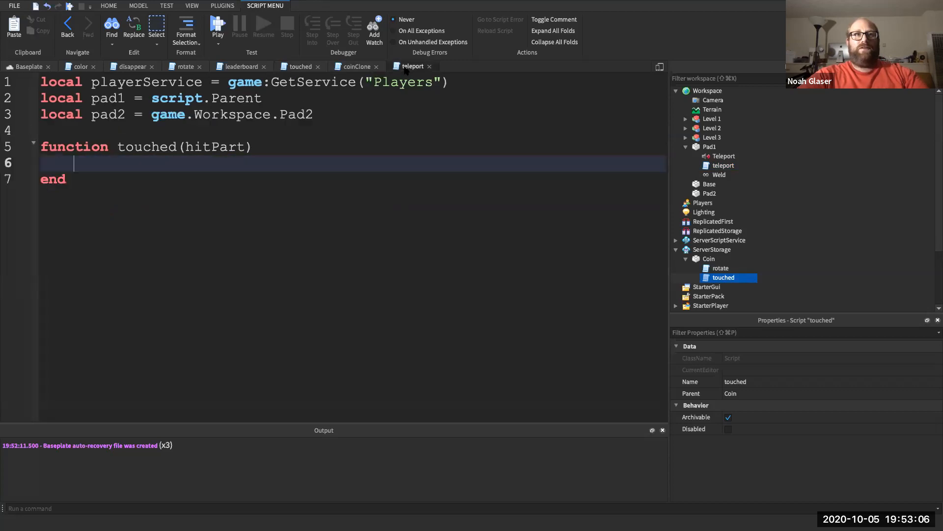
{"action": "key", "text": "super+v"}
{"action": "left_click", "coordinate": [245, 180]}
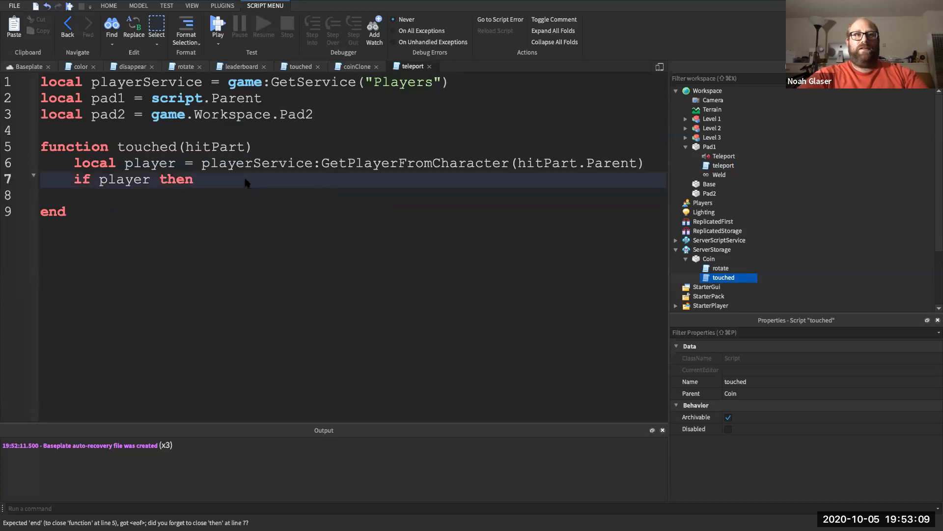
{"action": "key", "text": "Return"}
{"action": "left_click", "coordinate": [180, 237]}
{"action": "left_click", "coordinate": [178, 231]}
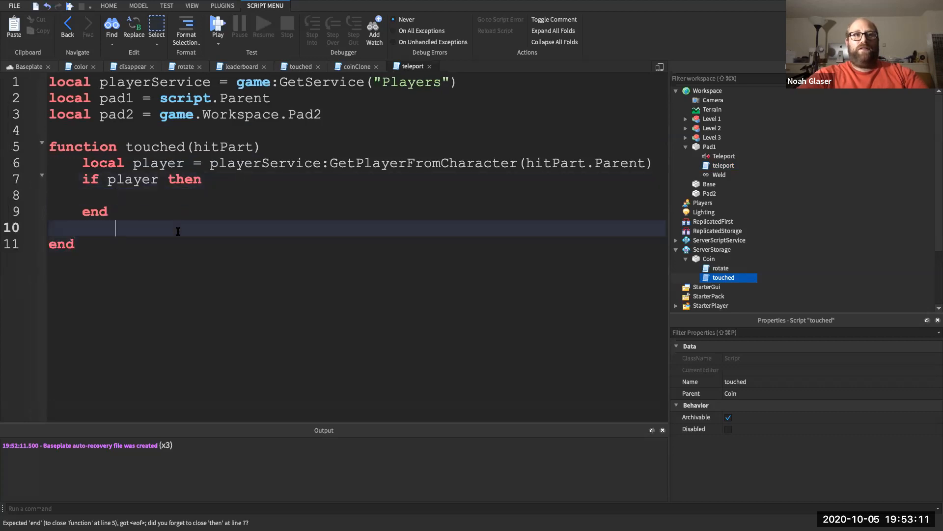
{"action": "key", "text": "BackSpace"}
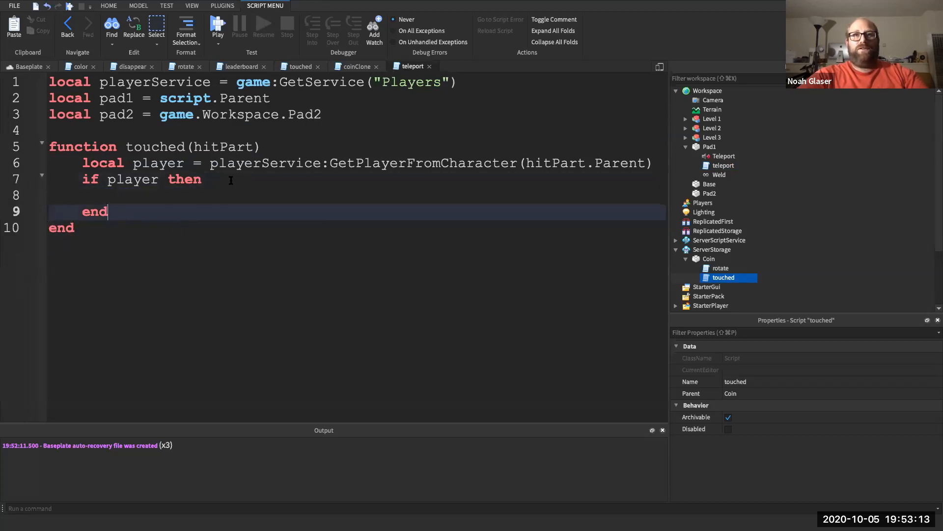
{"action": "left_click", "coordinate": [176, 196]}
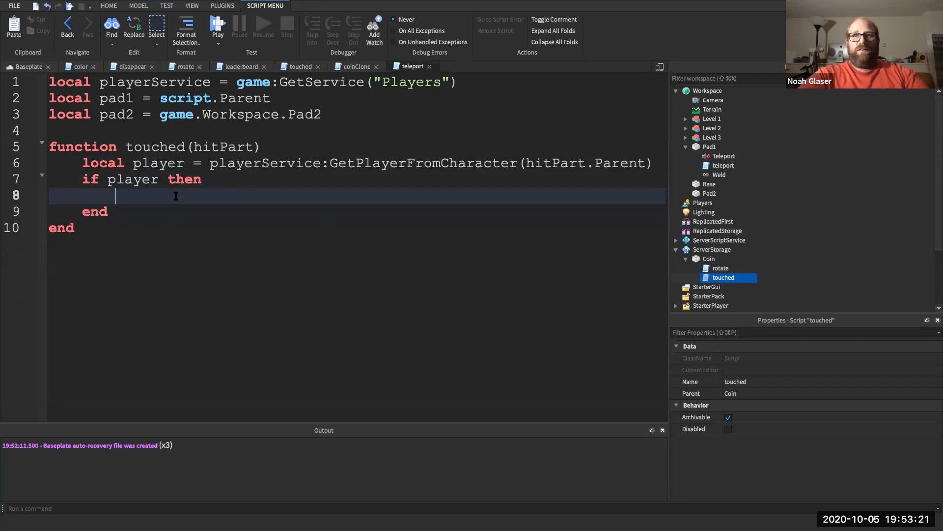
{"action": "type", "text": "pad1."}
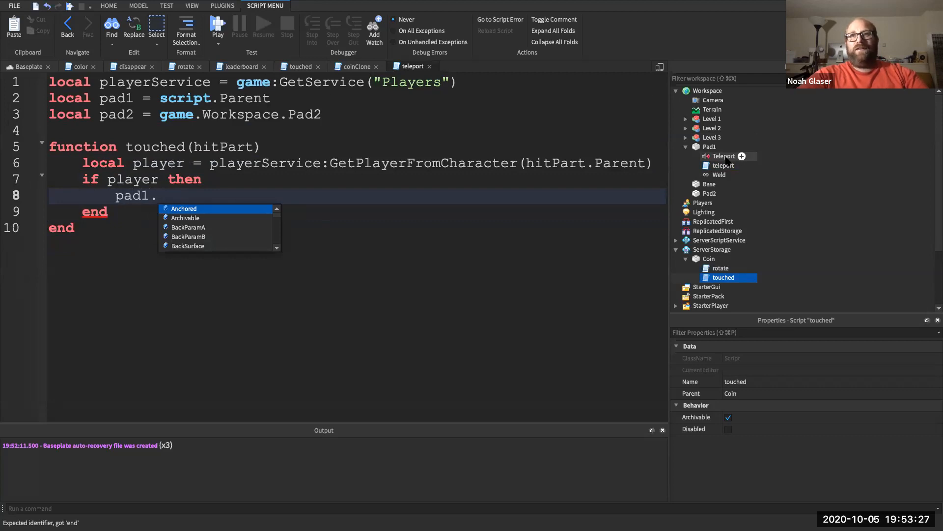
- Move the Teleport sound directly under Pad1 in Explorer
{"action": "left_click_drag", "start_coordinate": [725, 157], "coordinate": [731, 166]}
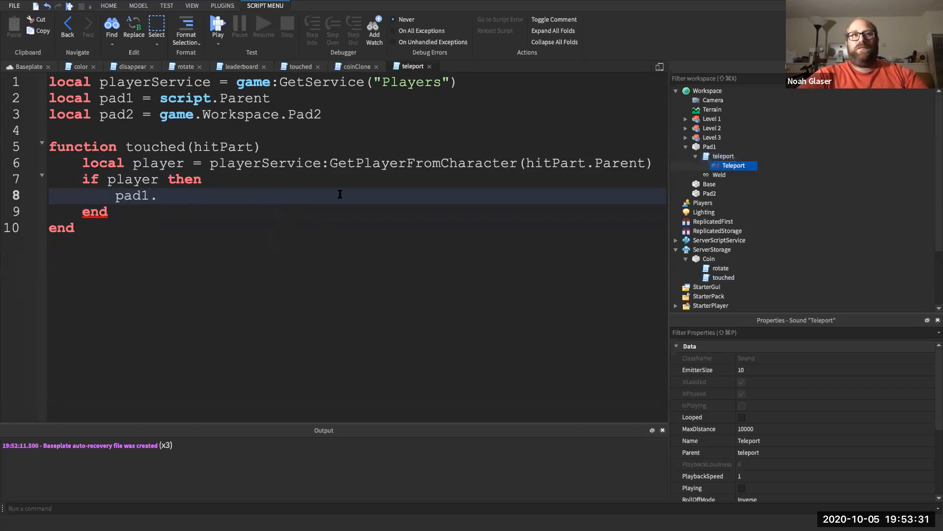
{"action": "left_click_drag", "start_coordinate": [732, 165], "coordinate": [714, 148]}
{"action": "left_click", "coordinate": [711, 147]}
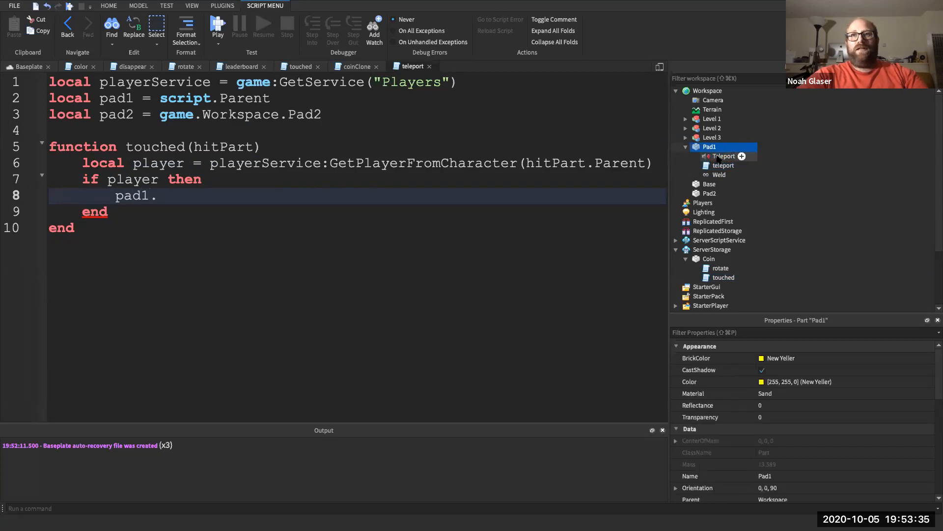
- Make the if block play pad1.Teleport, wait(4), then set HumanoidRootPart.Position to pad2.Position
{"action": "left_click", "coordinate": [273, 204]}
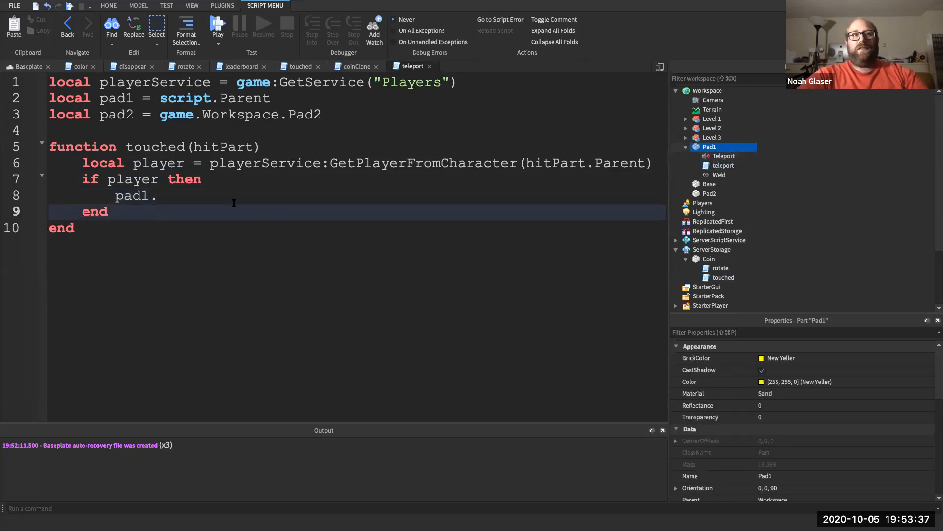
{"action": "type", "text": "Tel"}
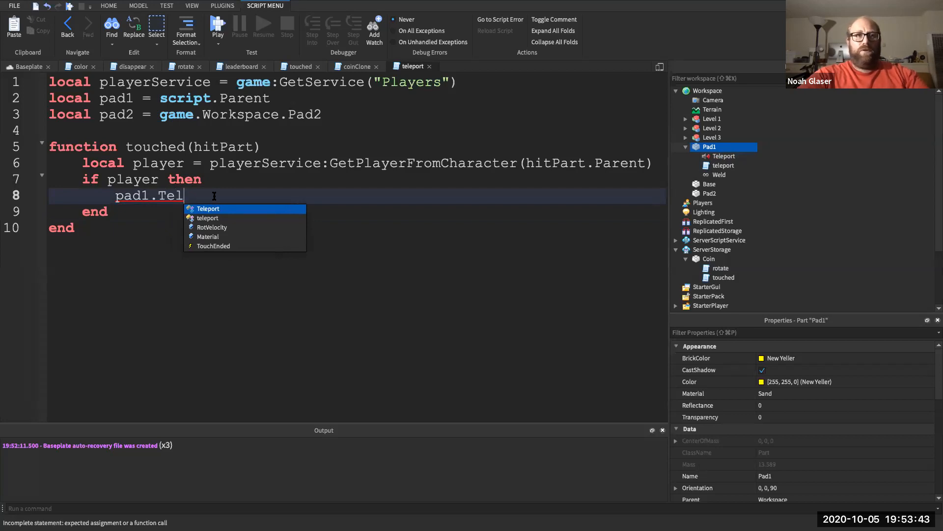
{"action": "key", "text": "Tab"}
{"action": "type", "text": ":Play()"}
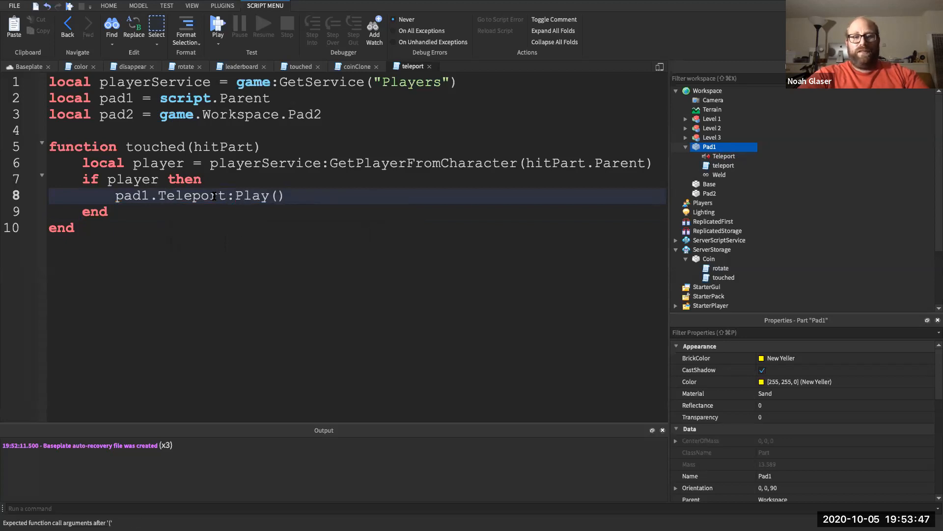
{"action": "key", "text": "Return"}
{"action": "type", "text": "wait(4)"}
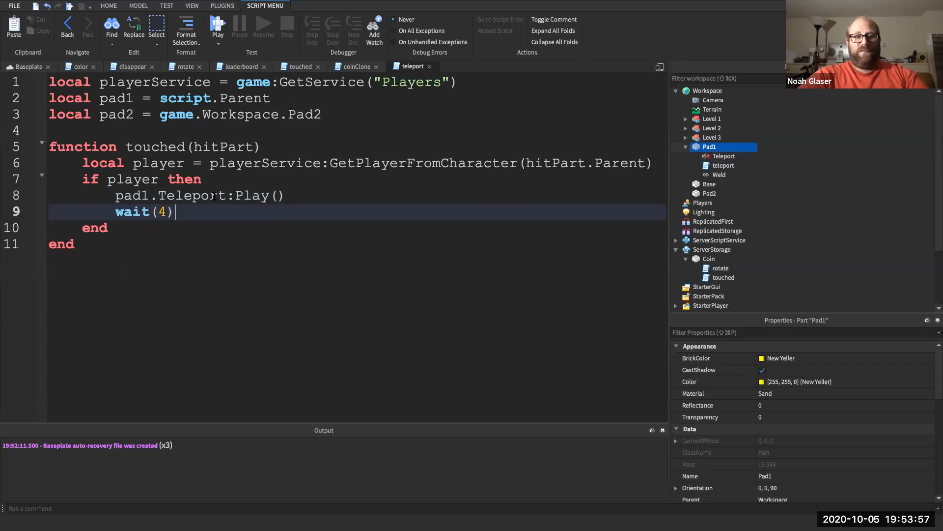
{"action": "key", "text": "Return"}
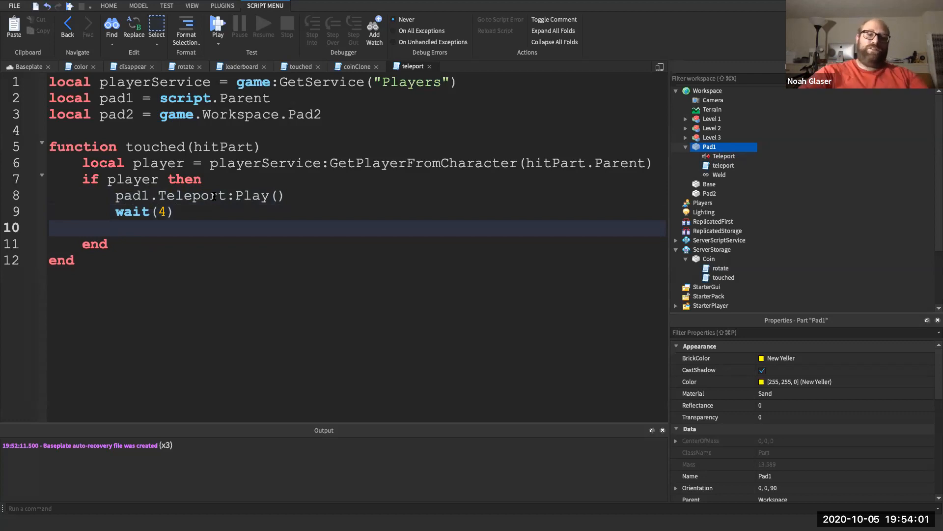
{"action": "type", "text": "player.Character"}
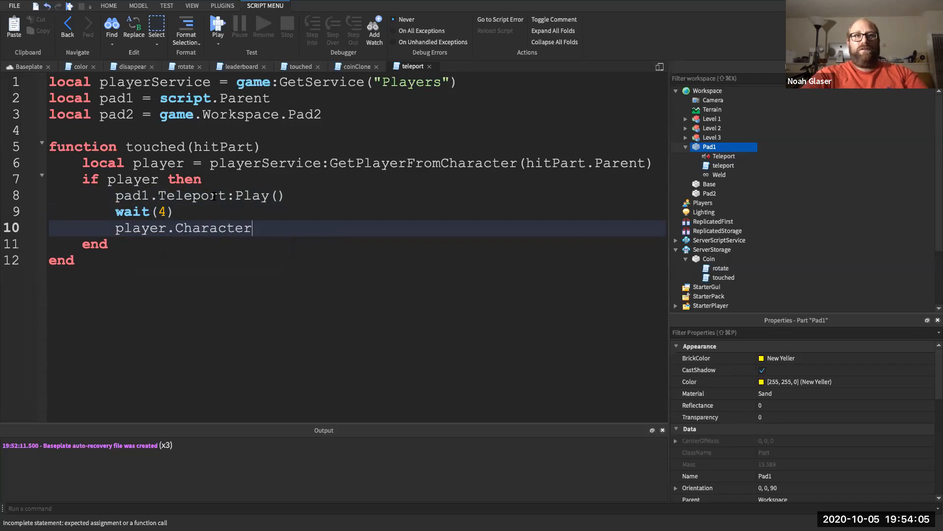
{"action": "type", "text": ".Human"}
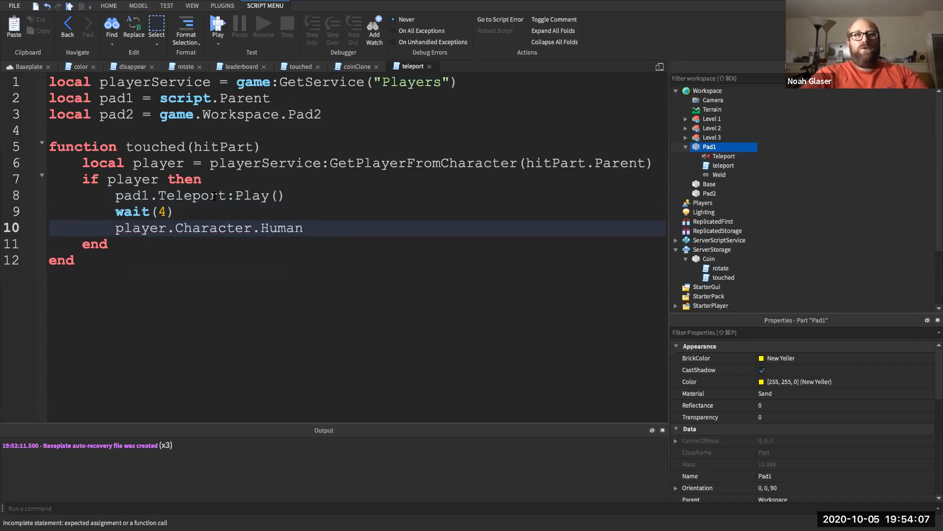
{"action": "type", "text": "oidRootPart"}
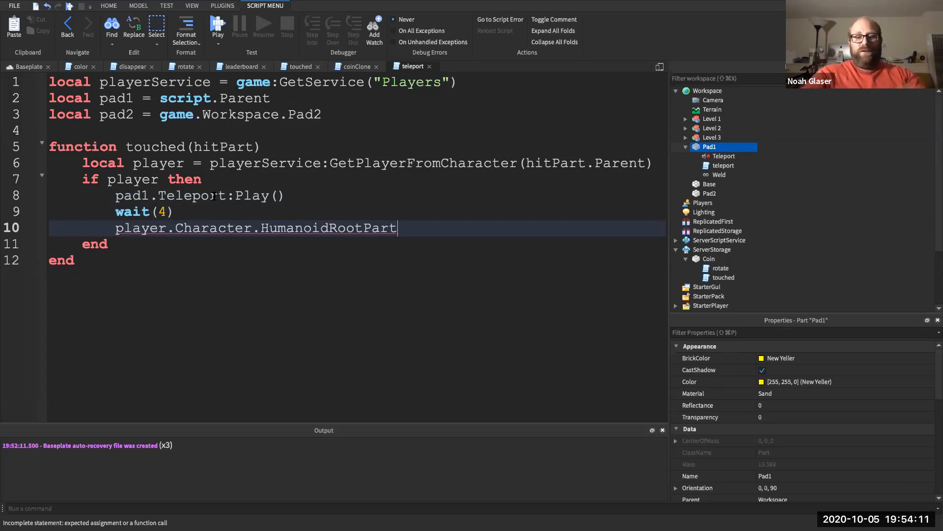
{"action": "type", "text": ".Pos"}
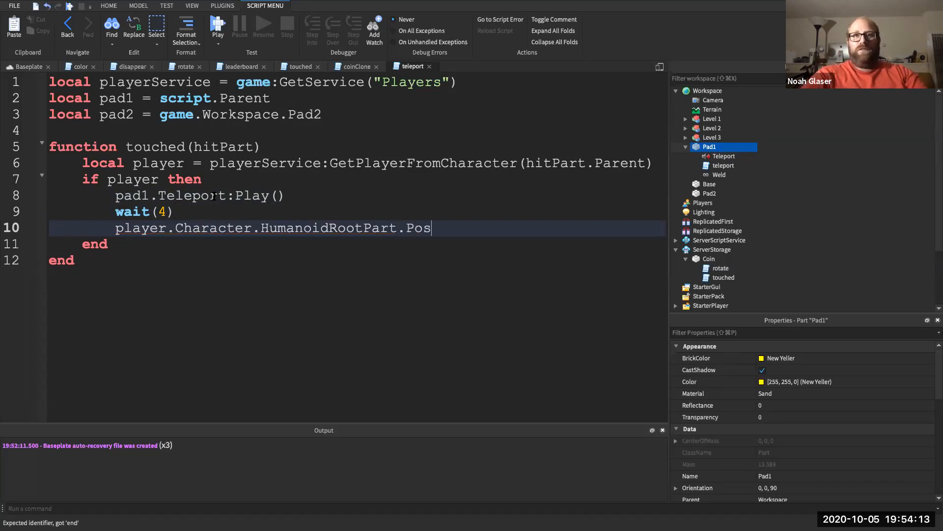
{"action": "type", "text": "ition ="}
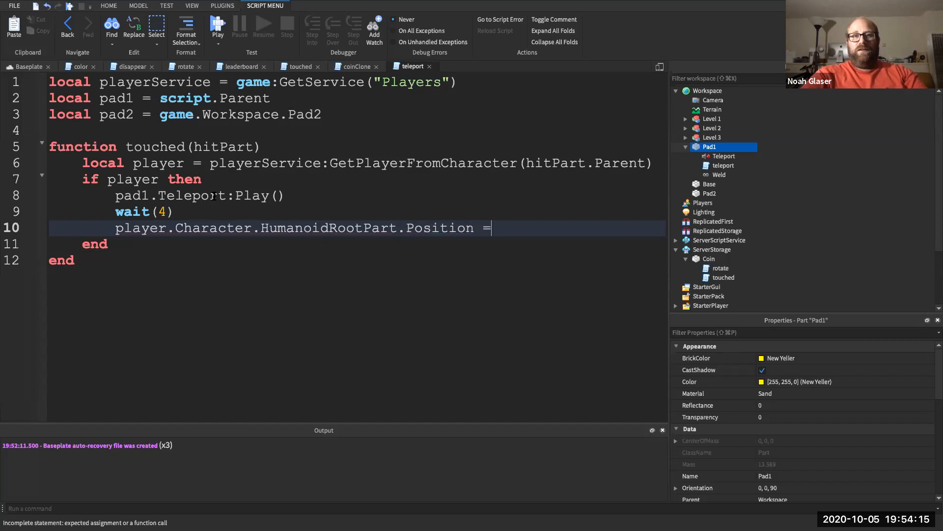
{"action": "type", "text": " pad2."}
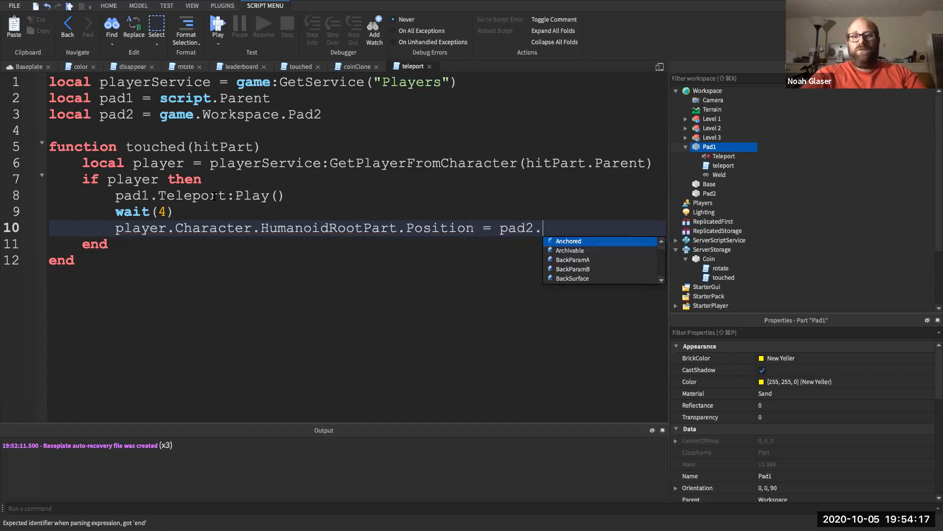
{"action": "type", "text": "Po"}
{"action": "key", "text": "Tab"}
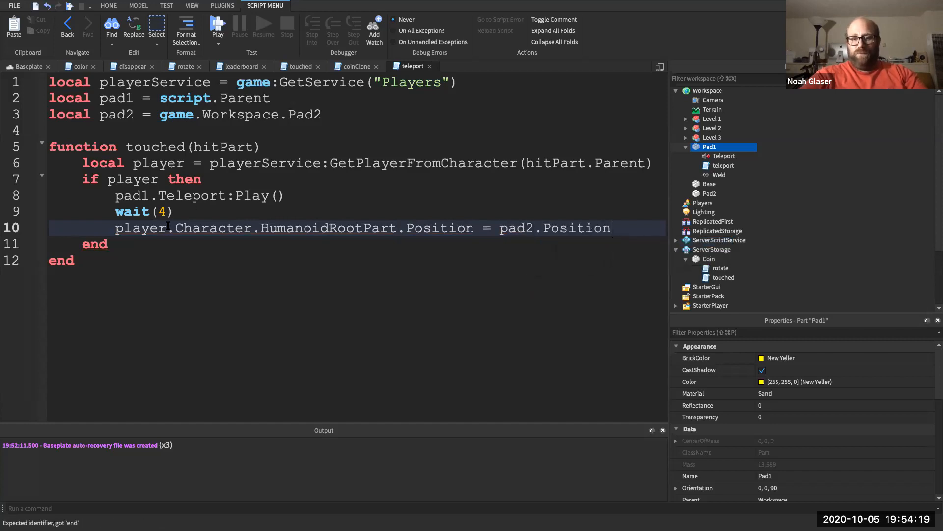
- Append + Vector3.new(0, 4, 0) to the pad2.Position line
{"action": "left_click", "coordinate": [707, 194]}
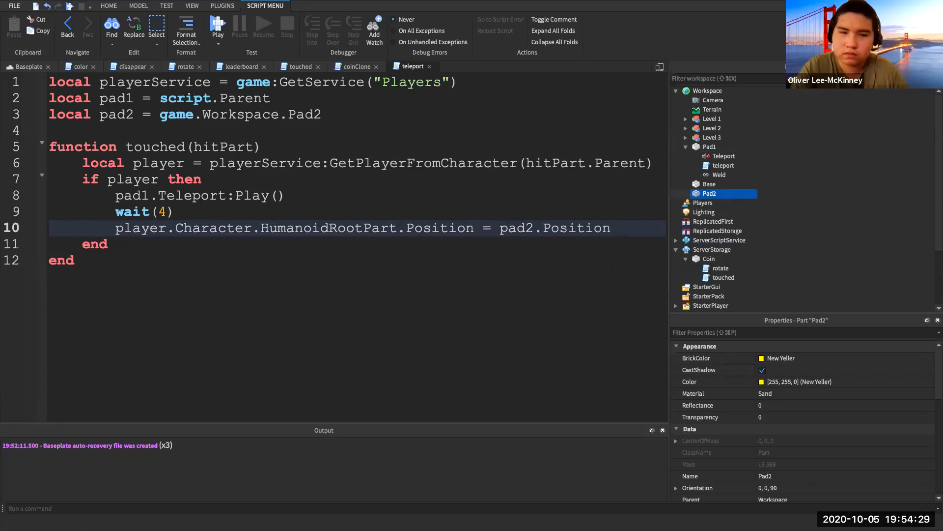
{"action": "left_click", "coordinate": [621, 229]}
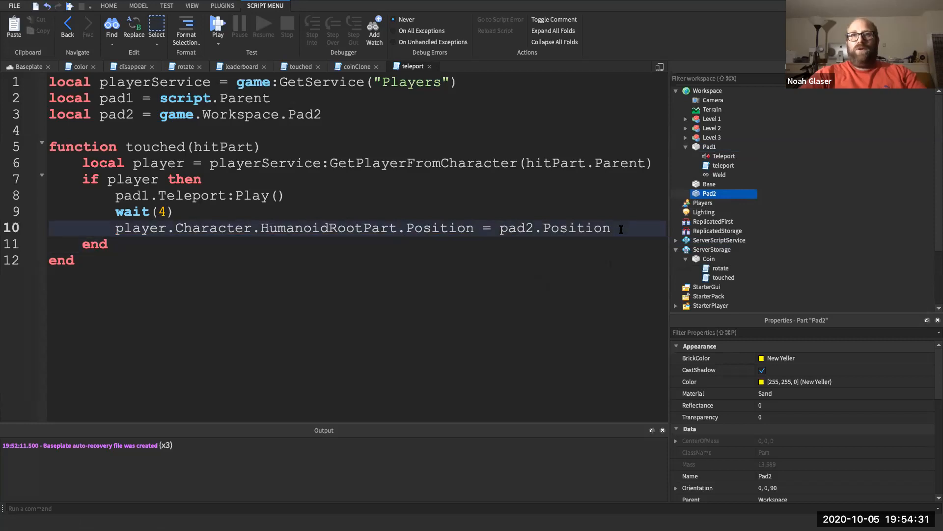
{"action": "type", "text": "Ve"}
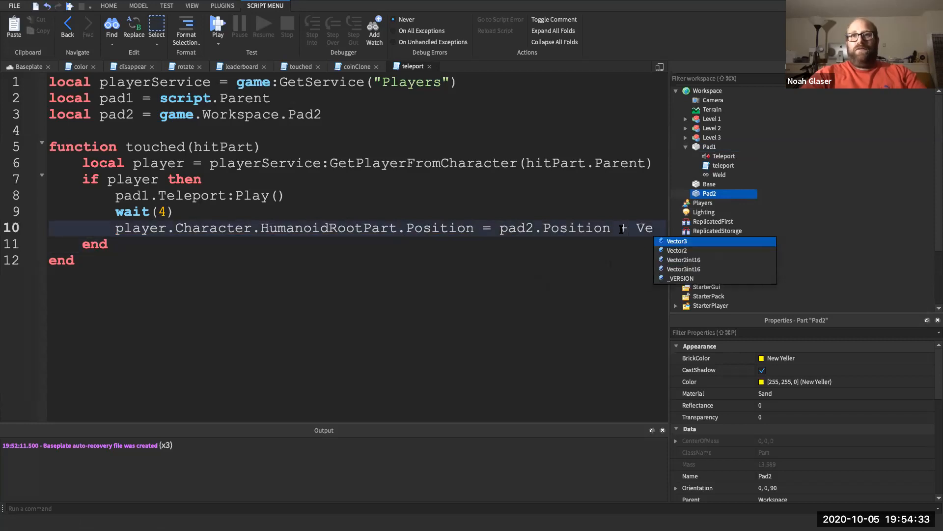
{"action": "type", "text": "ctor3.new("}
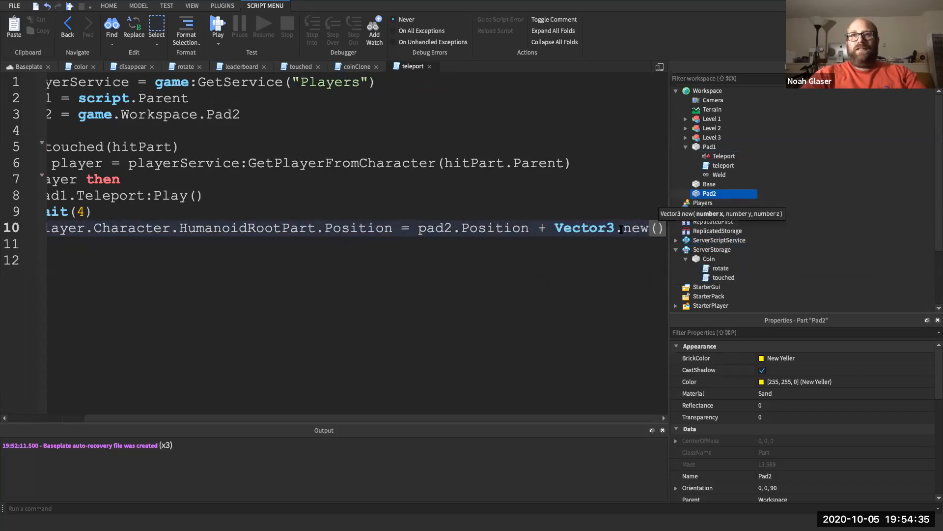
{"action": "type", "text": "0, 4, "}
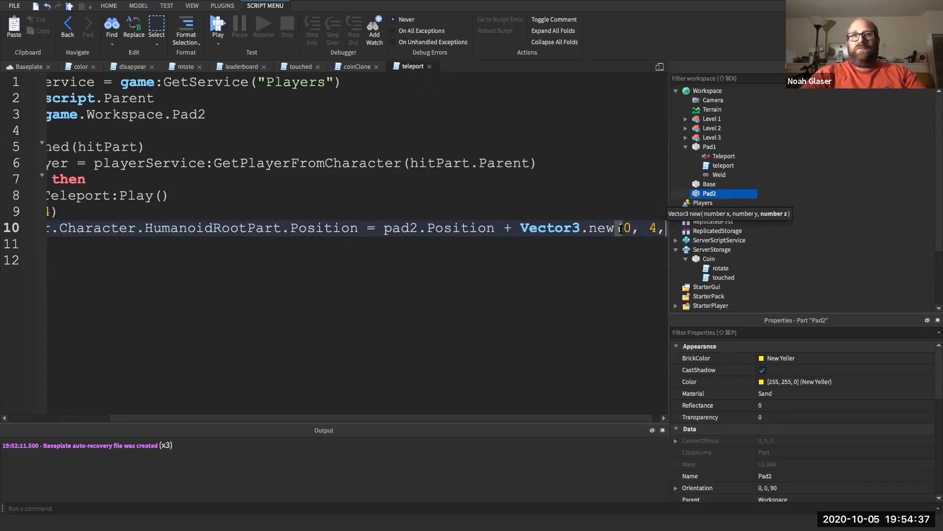
{"action": "type", "text": "0"}
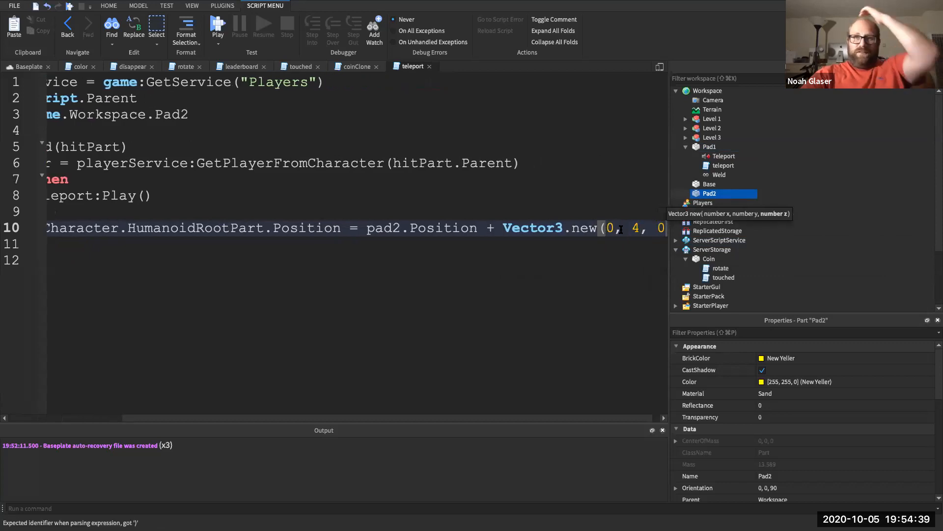
{"action": "scroll", "coordinate": [428, 218], "scroll_direction": "left", "scroll_amount": 5}
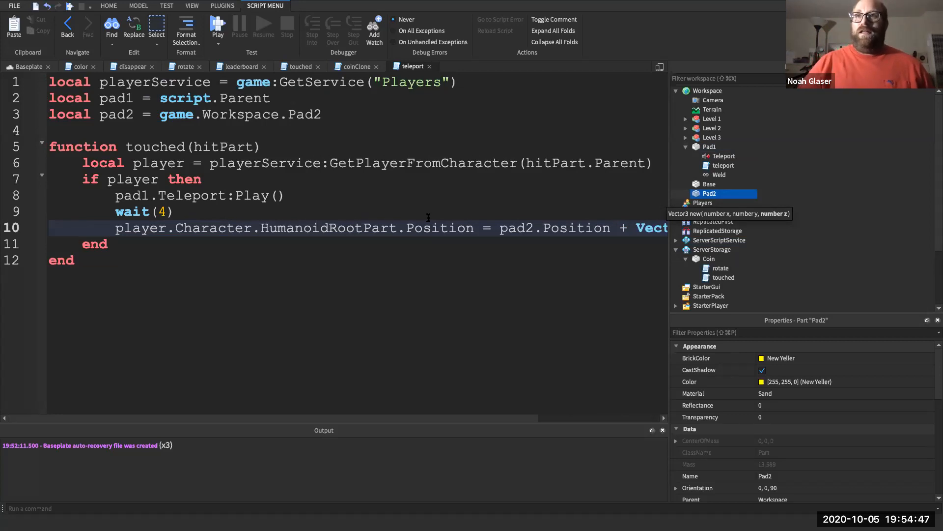
- Inspect the Base part's Anchored setting and the pads, collapse Pad1, and return to the 3D view
{"action": "left_click", "coordinate": [712, 185]}
{"action": "left_click", "coordinate": [738, 332]}
{"action": "type", "text": "Anc"}
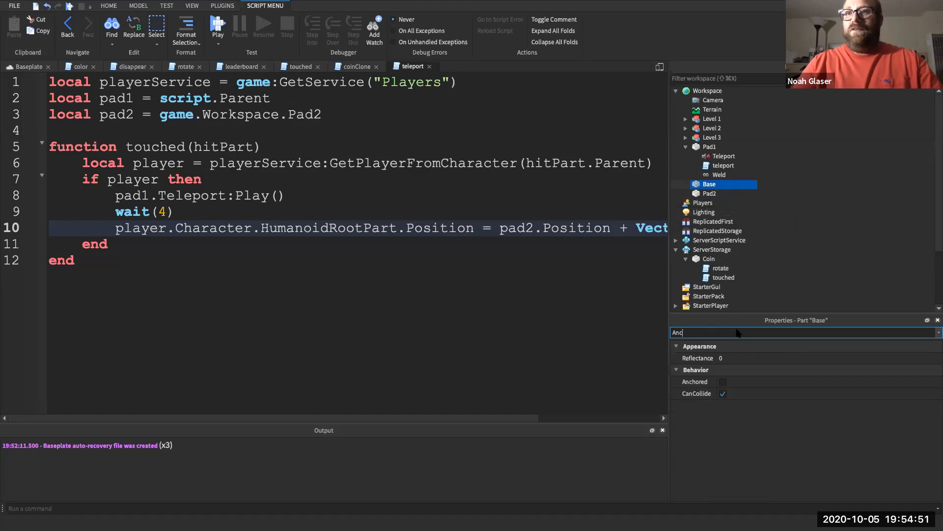
{"action": "left_click", "coordinate": [724, 382]}
{"action": "left_click", "coordinate": [708, 194]}
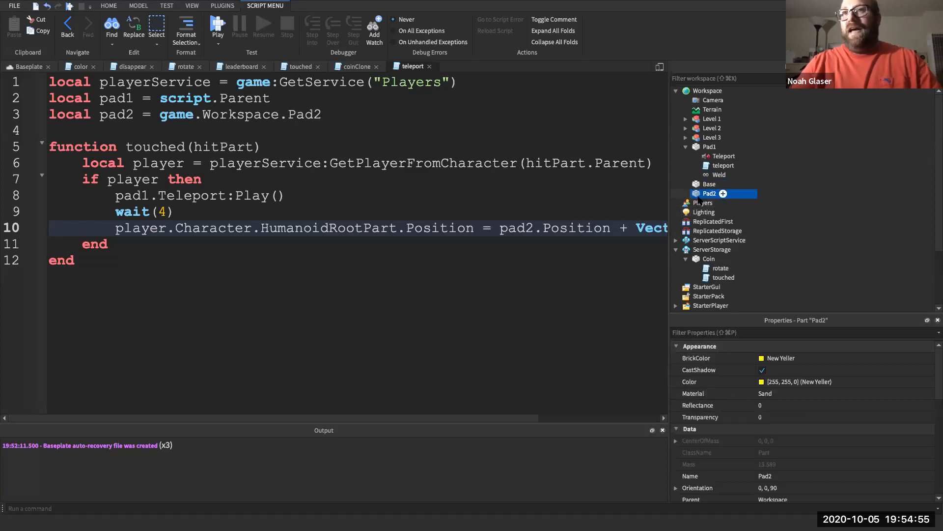
{"action": "left_click", "coordinate": [708, 184]}
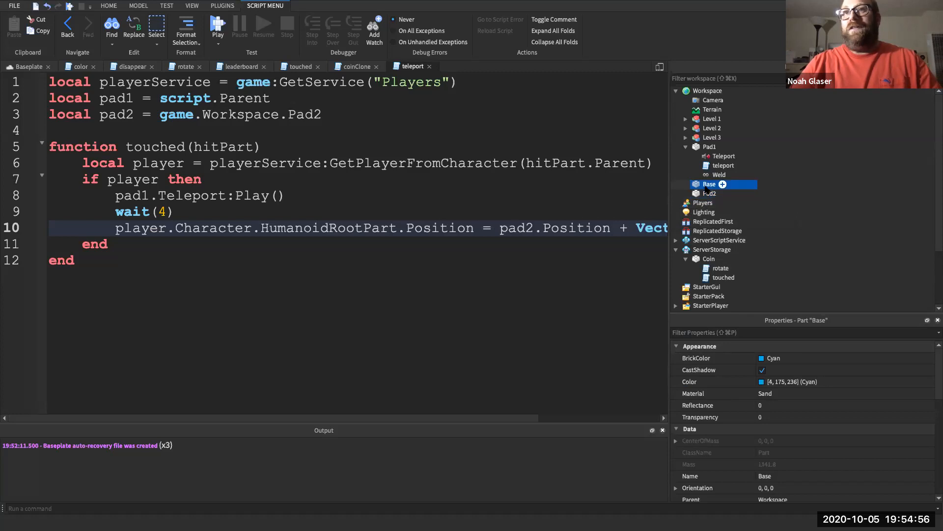
{"action": "left_click", "coordinate": [709, 147]}
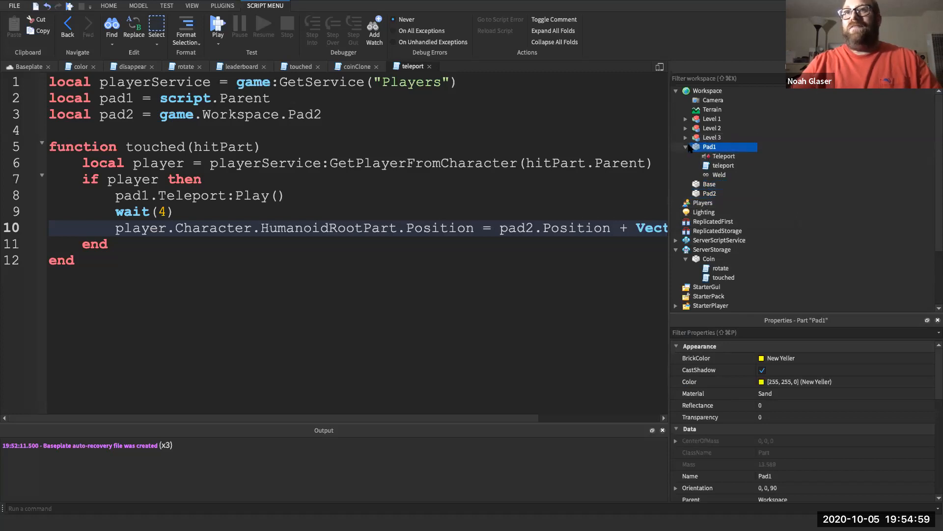
{"action": "left_click", "coordinate": [686, 147]}
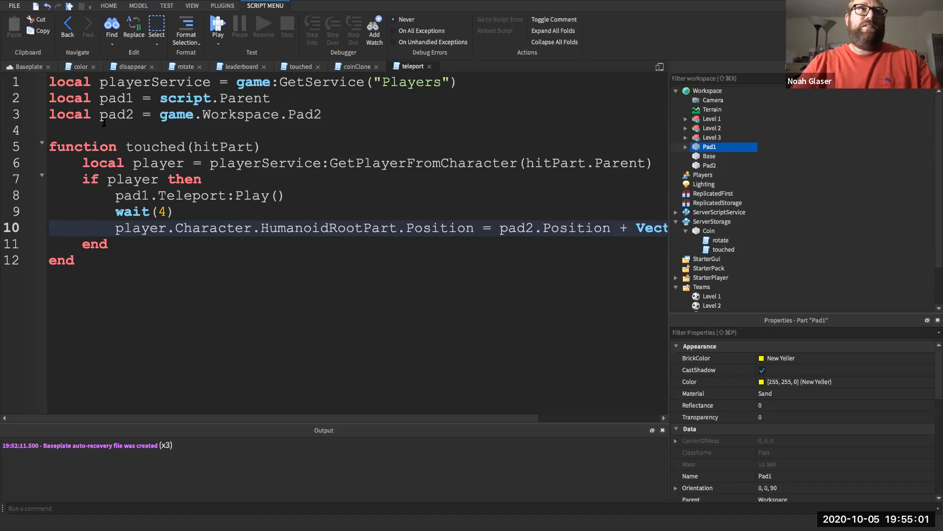
{"action": "left_click", "coordinate": [33, 67]}
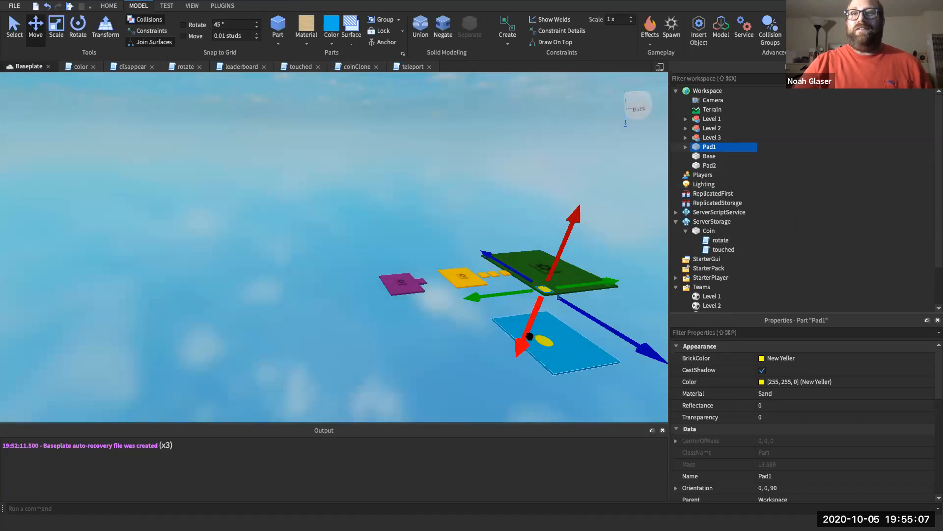
- Play-test, jumping across the yellow and green platforms onto the yellow teleport pad
{"action": "left_click", "coordinate": [340, 286]}
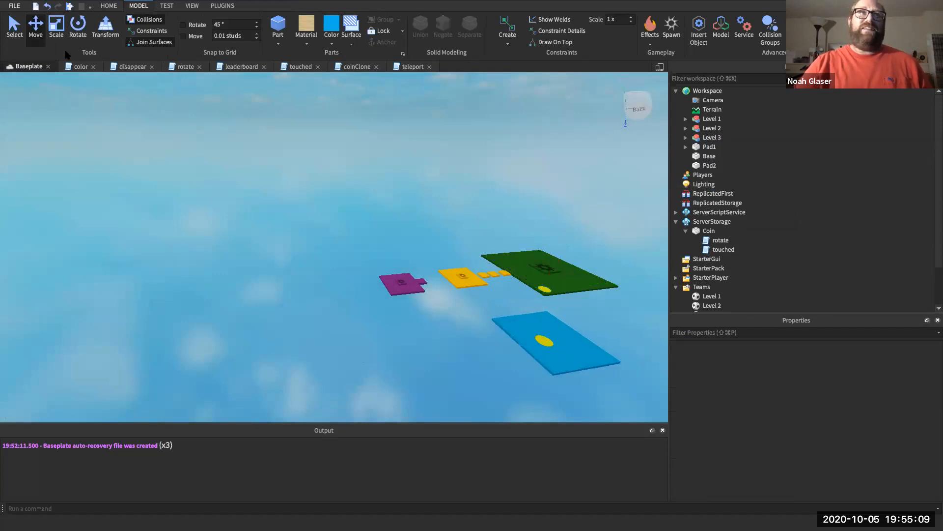
{"action": "left_click", "coordinate": [69, 6]}
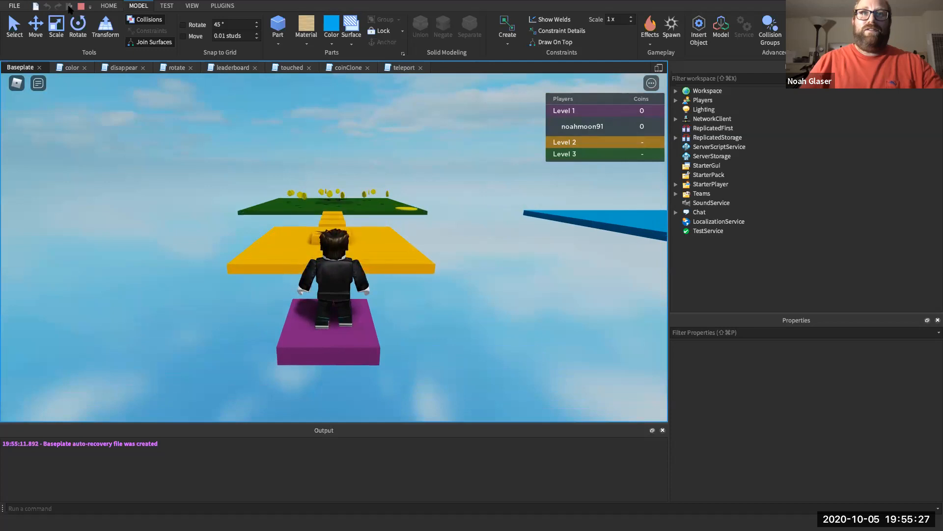
{"action": "key", "text": "w"}
{"action": "key", "text": "space"}
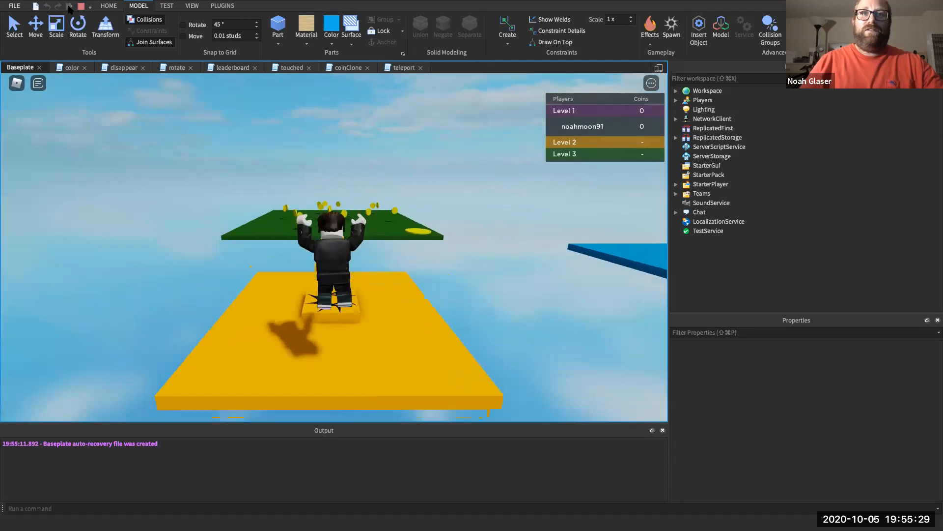
{"action": "key", "text": "w"}
{"action": "key", "text": "space"}
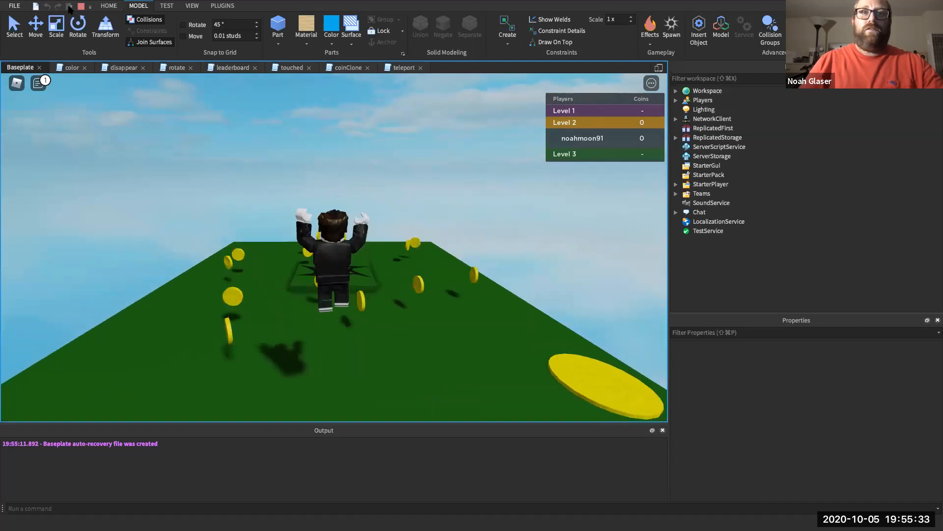
{"action": "key", "text": "Right"}
{"action": "key", "text": "w"}
{"action": "key", "text": "w"}
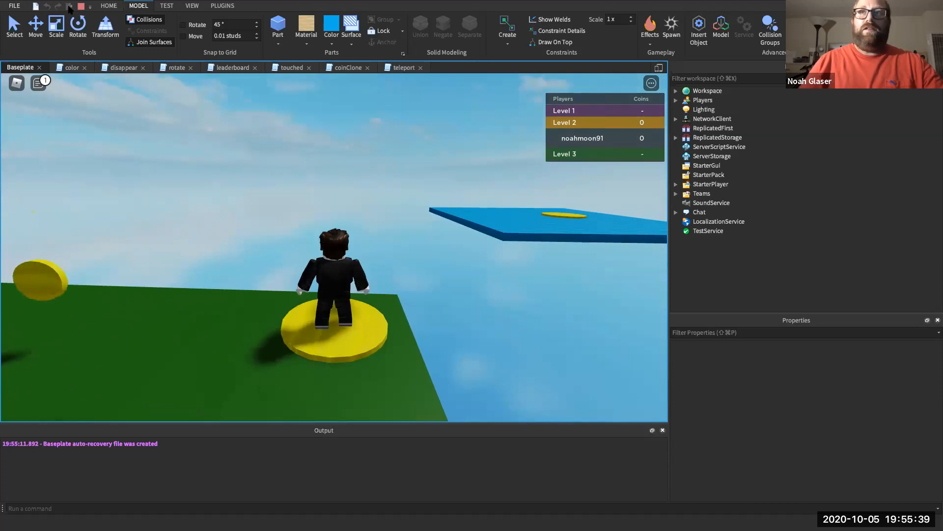
{"action": "left_click", "coordinate": [402, 67]}
{"action": "left_click", "coordinate": [190, 256]}
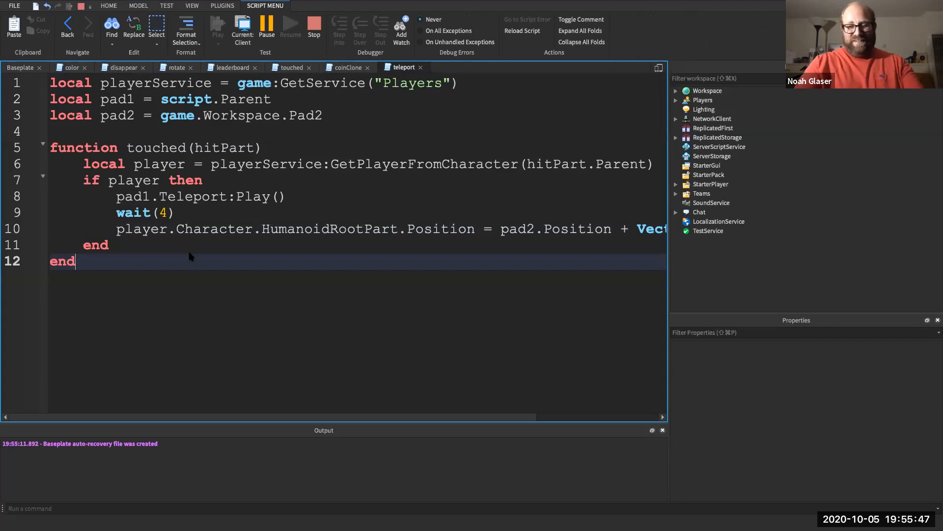
- Append pad1.Touched:Connect(touched) after the function's end and stop the play-test
{"action": "key", "text": "Return"}
{"action": "key", "text": "Return"}
{"action": "type", "text": "p"}
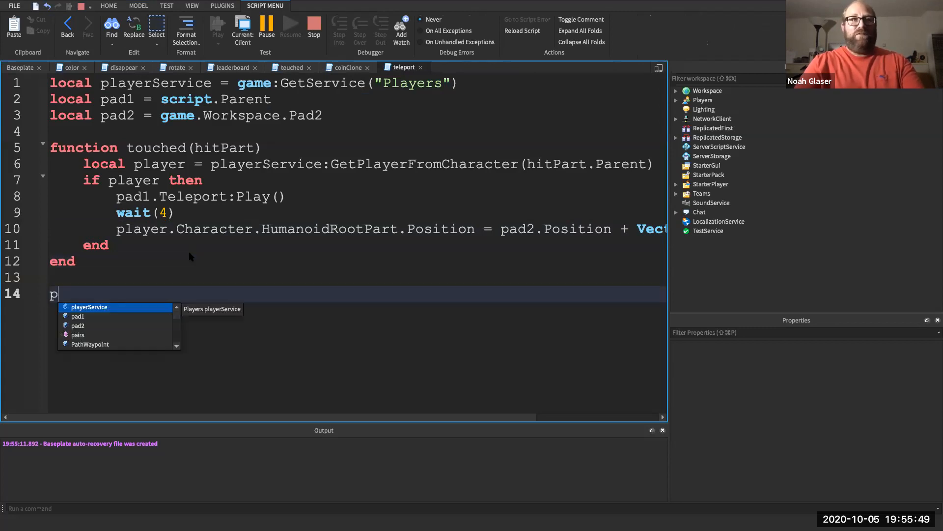
{"action": "type", "text": "ad1.Touched:Connect()"}
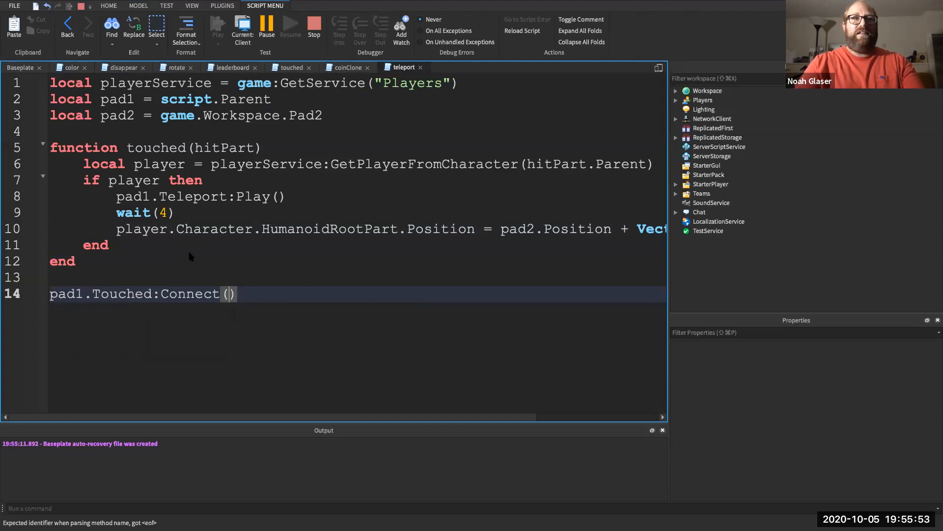
{"action": "type", "text": "touched"}
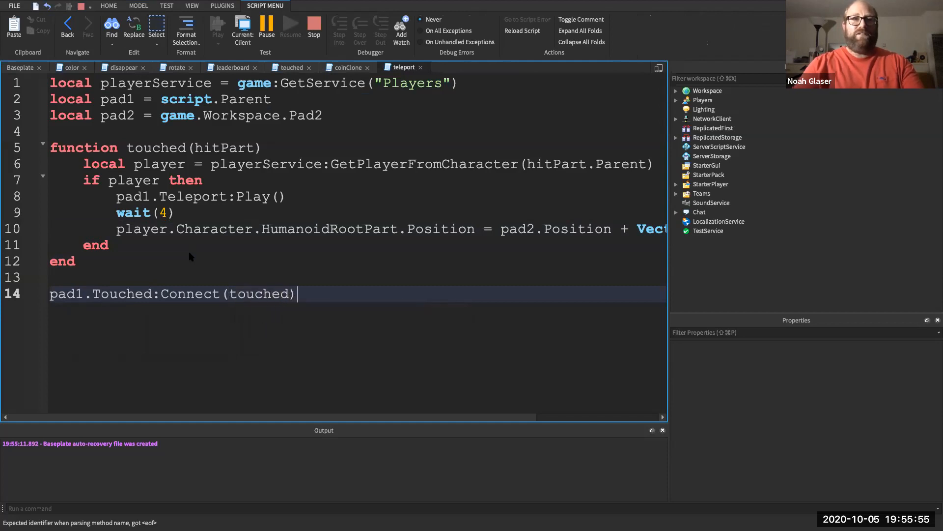
{"action": "left_click", "coordinate": [313, 36]}
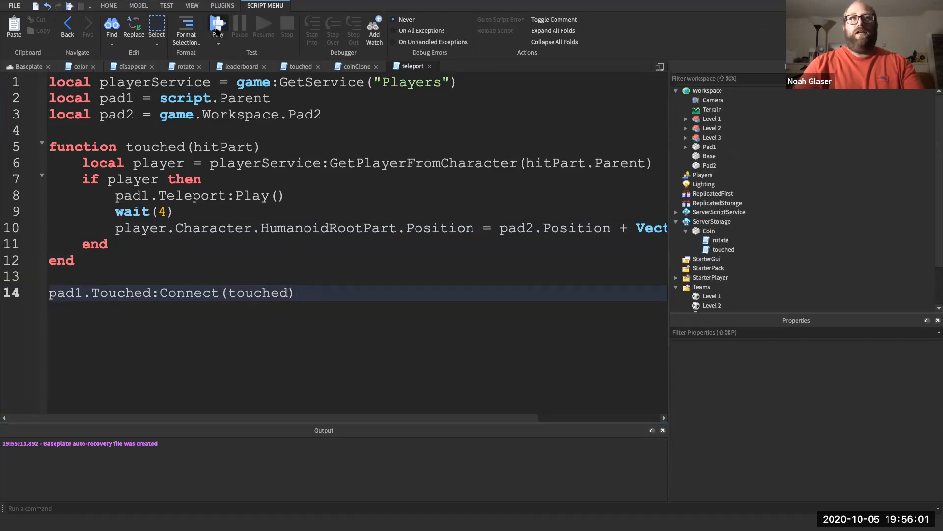
- Start a play-test and run from the spawn pad across the yellow Level 2 steps
{"action": "left_click", "coordinate": [217, 29]}
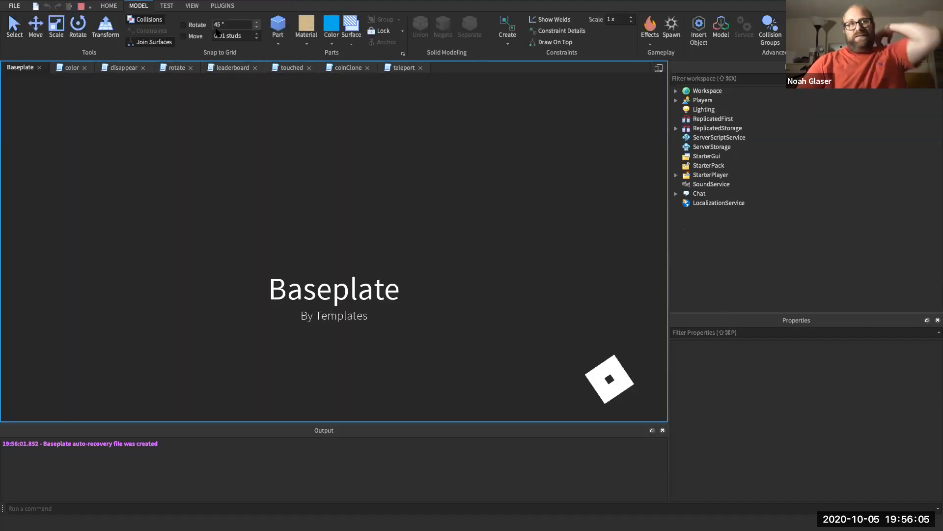
{"action": "key", "text": "Right"}
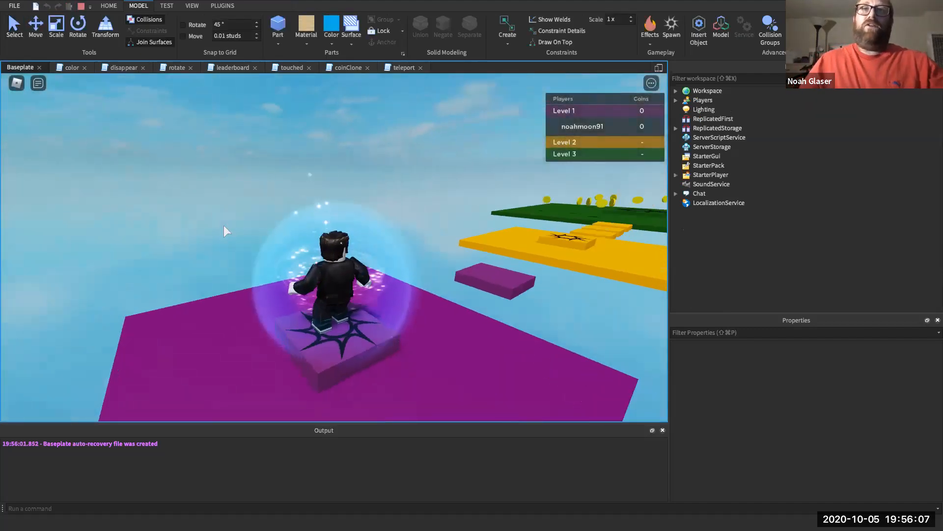
{"action": "key", "text": "Up"}
{"action": "key", "text": "Left"}
{"action": "key", "text": "Up"}
{"action": "key", "text": "Right"}
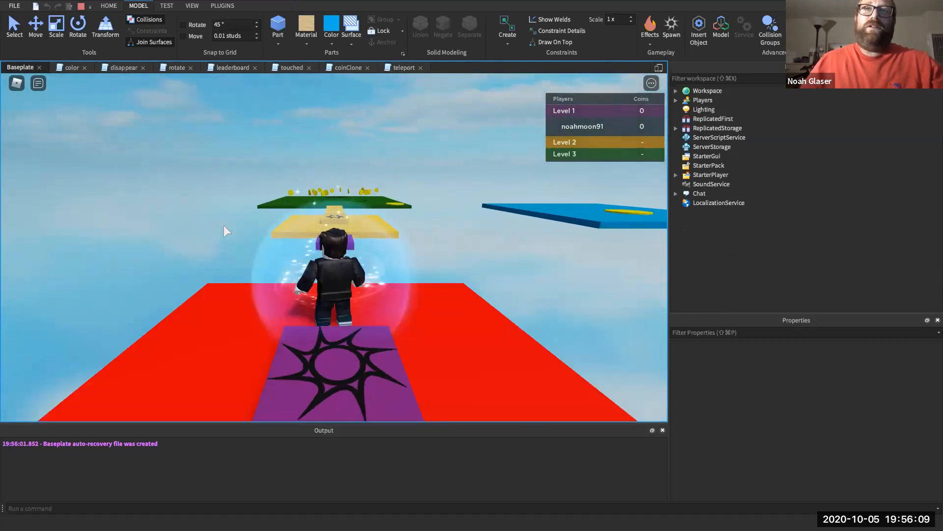
{"action": "key", "text": "space"}
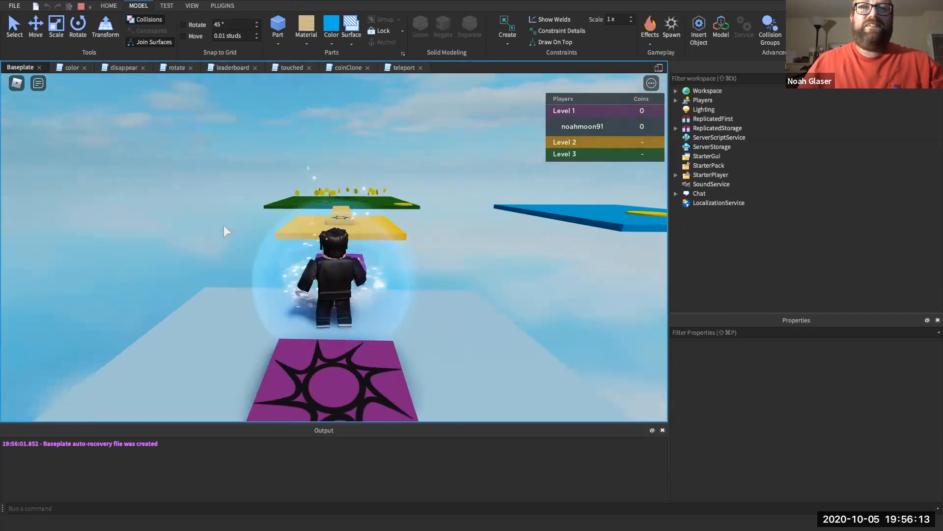
{"action": "key", "text": "Up"}
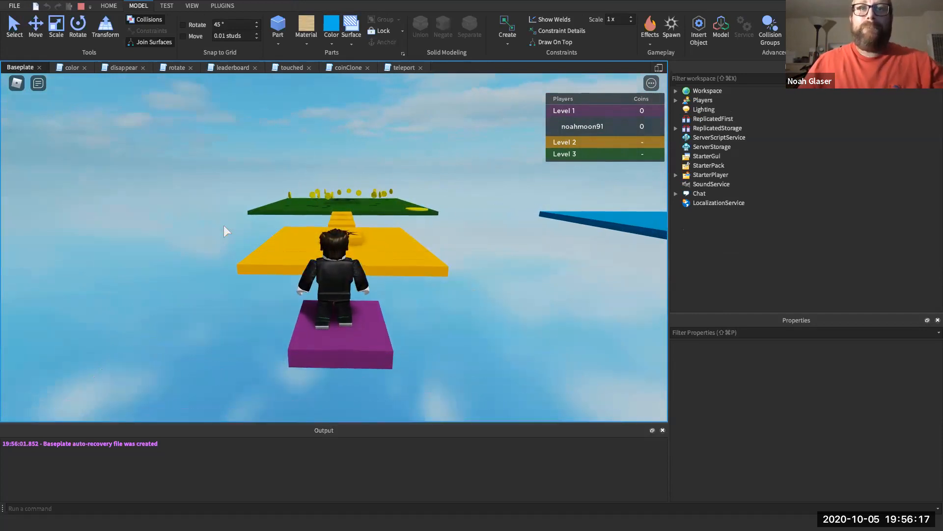
{"action": "key", "text": "Up"}
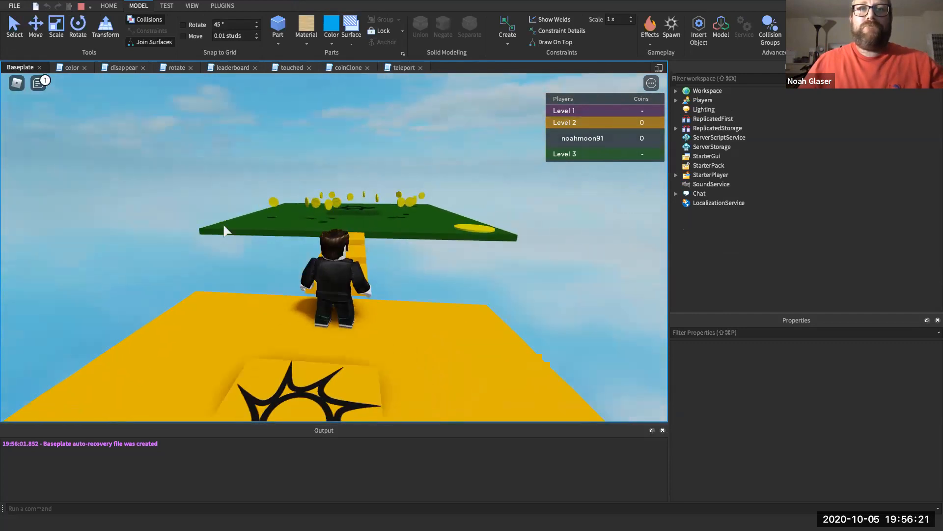
{"action": "key", "text": "space"}
{"action": "key", "text": "space"}
{"action": "key", "text": "space"}
{"action": "key", "text": "space"}
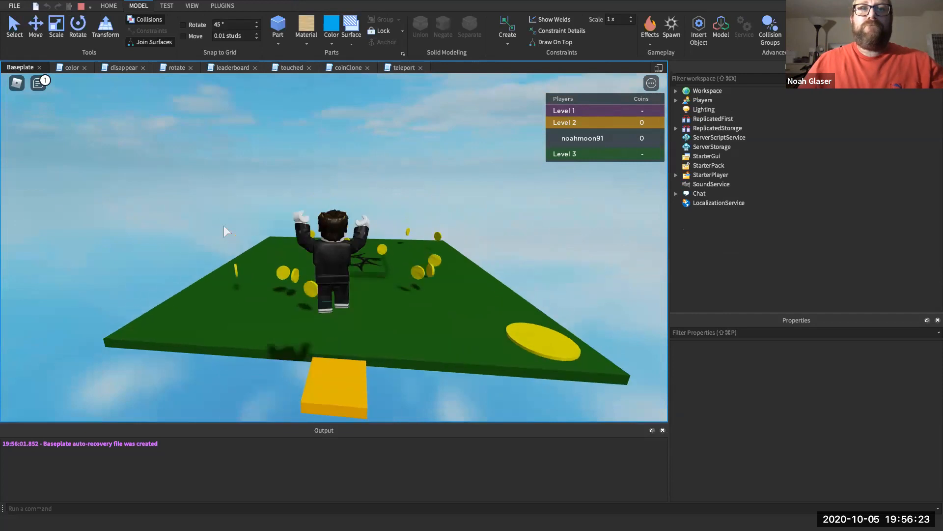
- Hop onto the green coin platform and stand on its yellow teleport pad
{"action": "key", "text": "Right"}
{"action": "key", "text": "Up"}
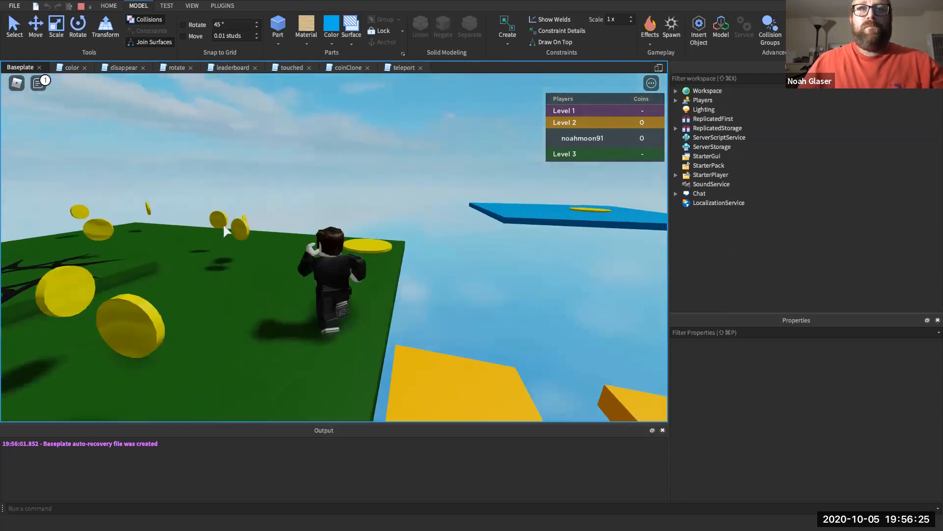
{"action": "key", "text": "Right"}
{"action": "key", "text": "Left"}
{"action": "key", "text": "Up"}
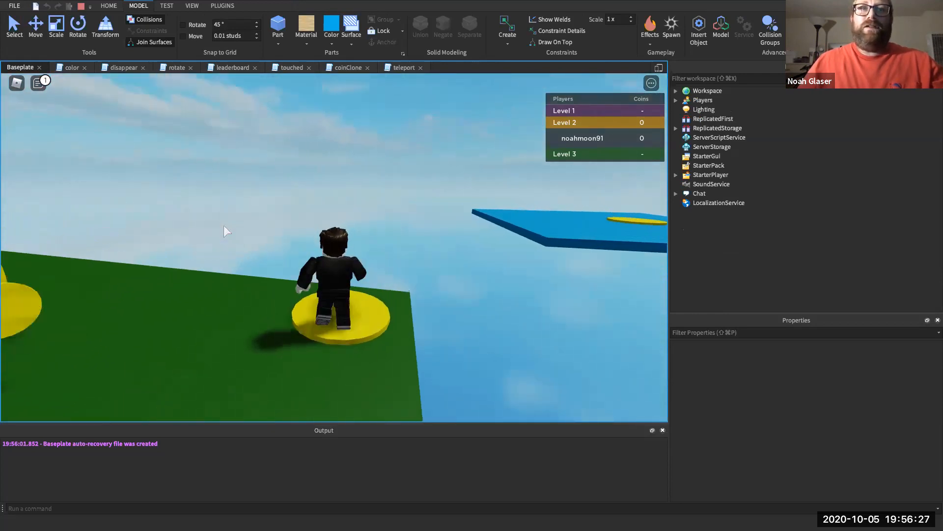
{"action": "key", "text": "Right"}
{"action": "key", "text": "Up"}
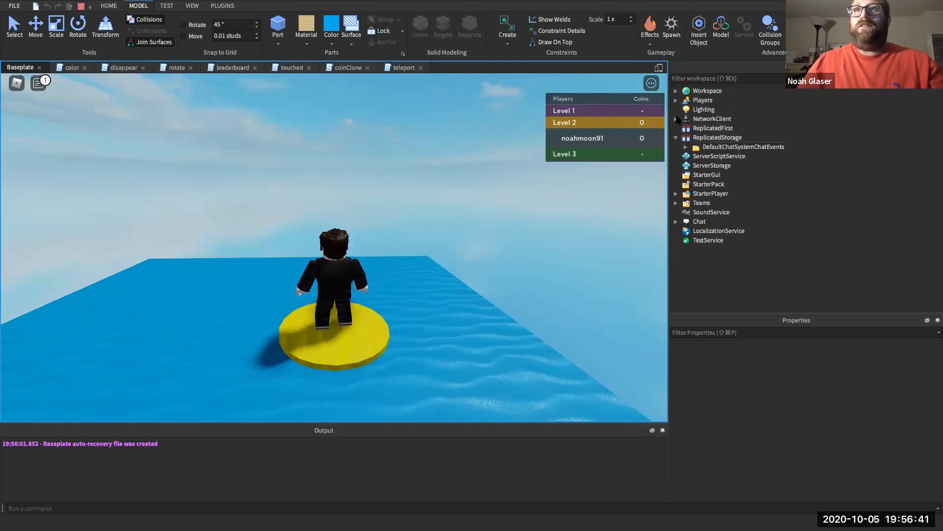
- Expand Workspace, Level 3 and Pad1 in the running game and select its Teleport sound
{"action": "left_click", "coordinate": [676, 91]}
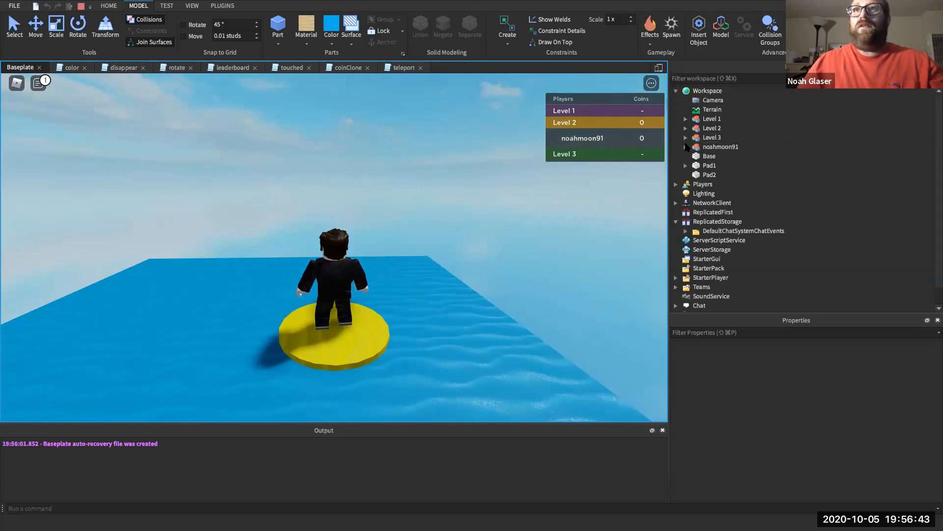
{"action": "left_click", "coordinate": [685, 138]}
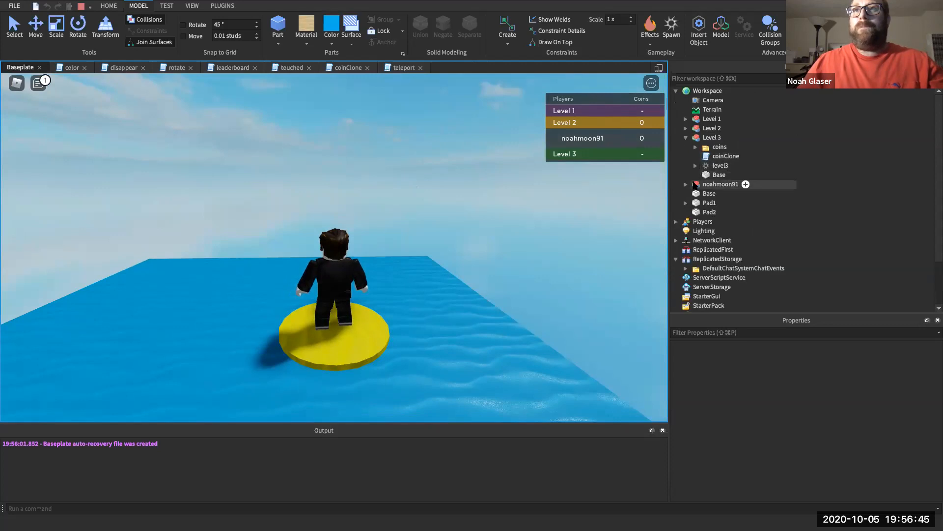
{"action": "left_click", "coordinate": [686, 203]}
{"action": "left_click", "coordinate": [715, 214]}
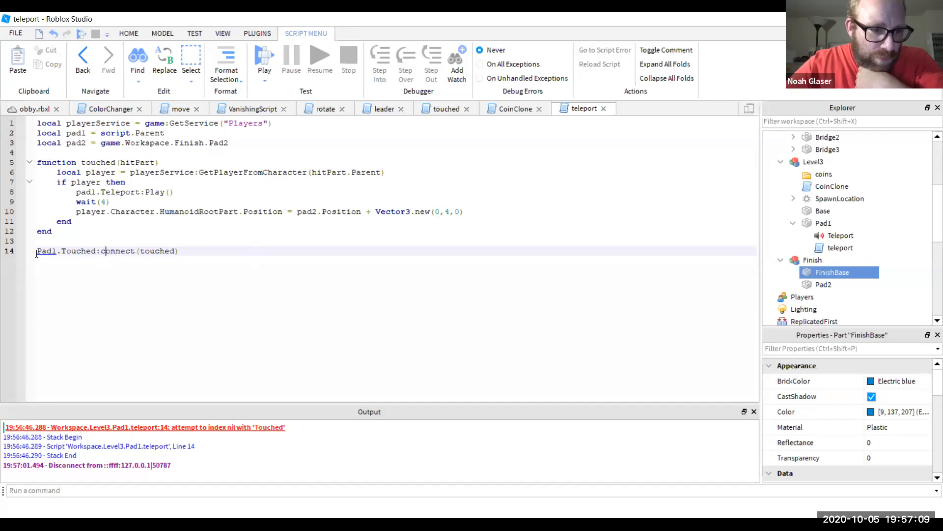
- Save obby.rbxl and bring up the play-testing controls
{"action": "key", "text": "ctrl+s"}
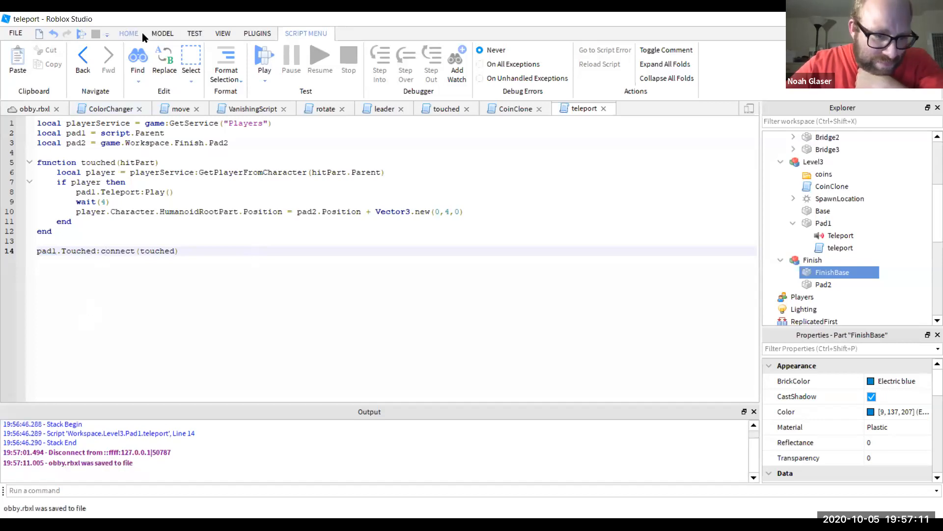
{"action": "left_click", "coordinate": [194, 32]}
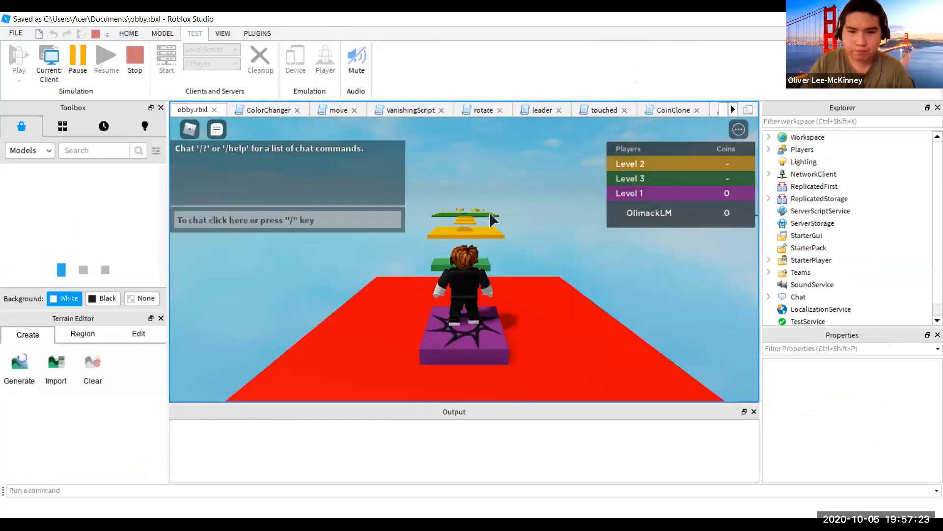
- Run and jump across the green, yellow and small platforms into Level 2
{"action": "key", "text": "w"}
{"action": "key", "text": "space"}
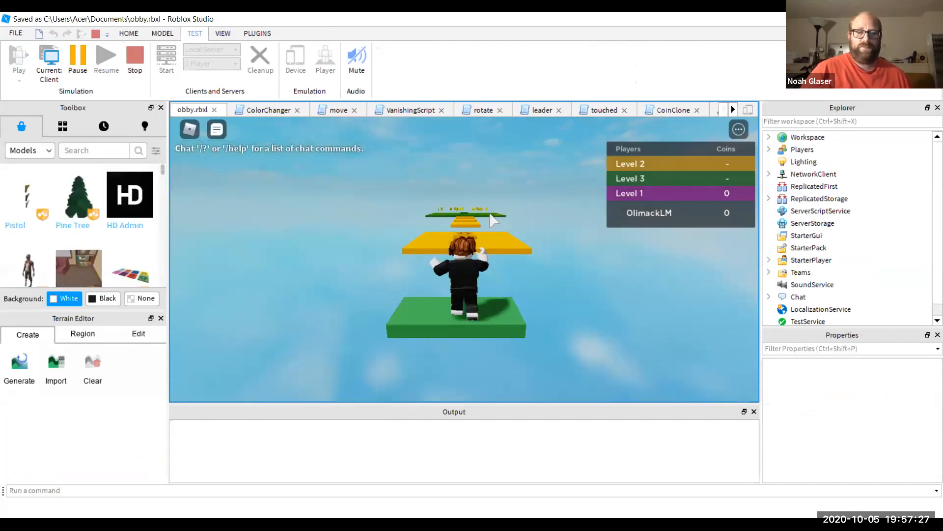
{"action": "key", "text": "space"}
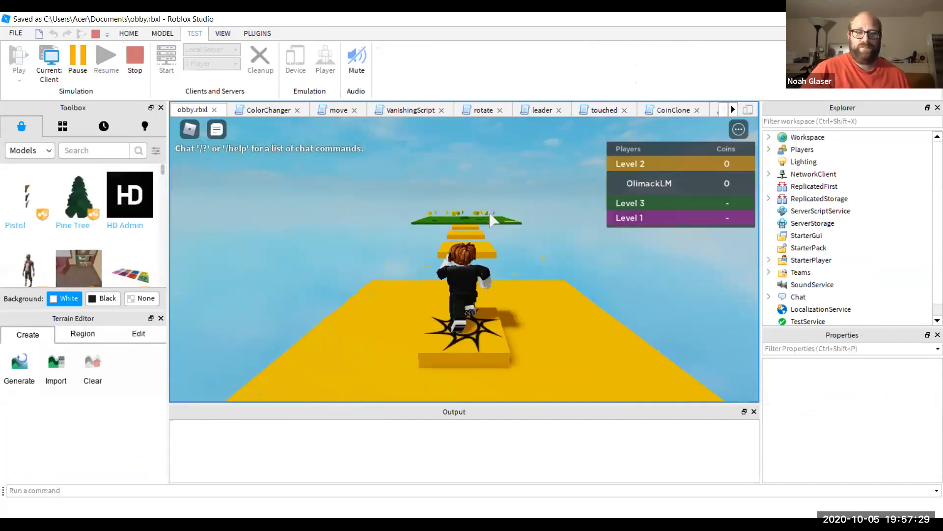
{"action": "key", "text": "space"}
{"action": "key", "text": "space"}
{"action": "key", "text": "space"}
{"action": "key", "text": "space"}
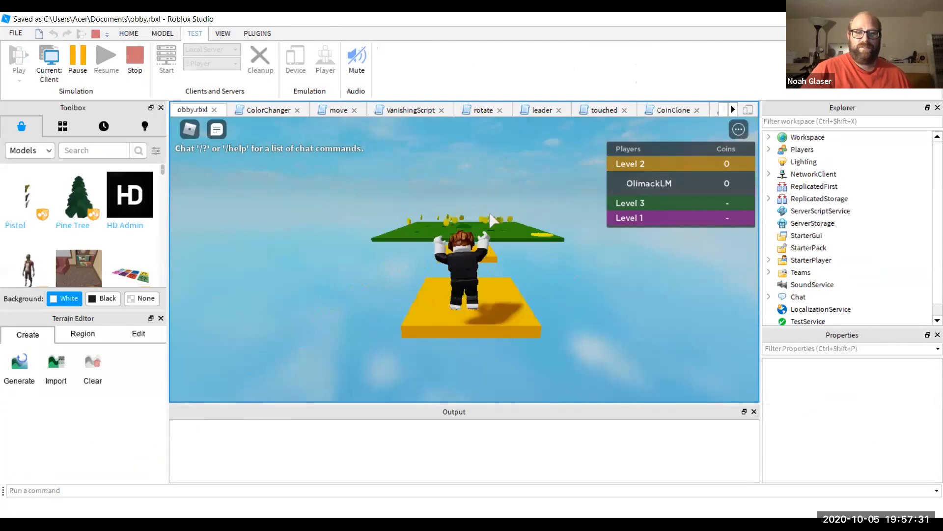
{"action": "key", "text": "w"}
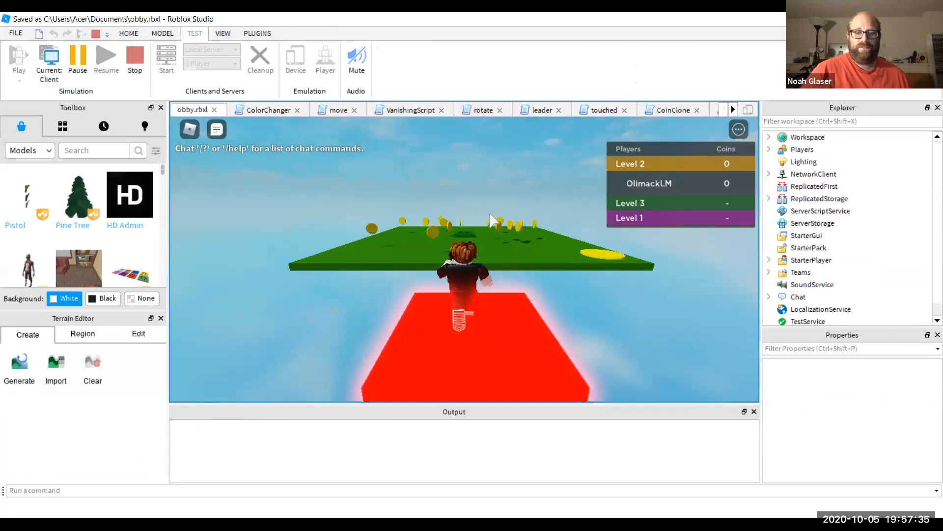
- Collect the coins on the green platform and teleport via the pad onto the final blue platform
{"action": "key", "text": "w"}
{"action": "key", "text": "w"}
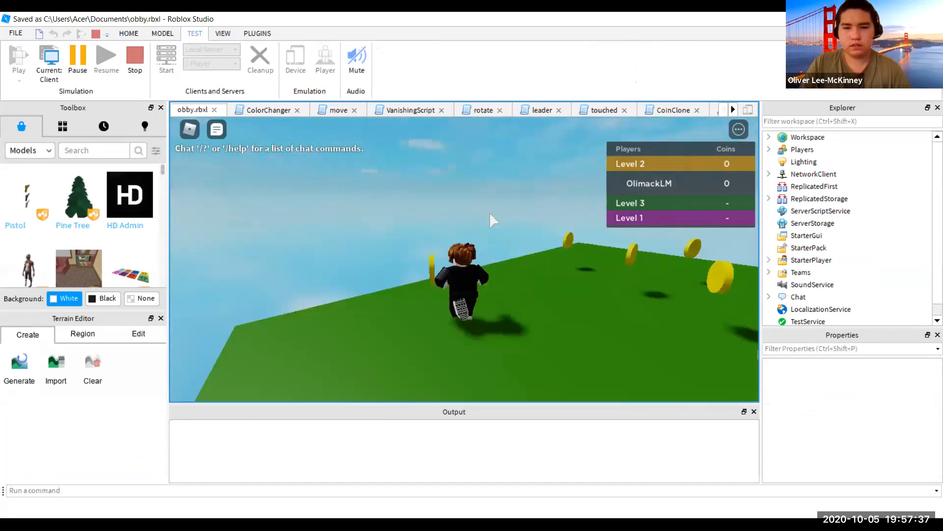
{"action": "key", "text": "w"}
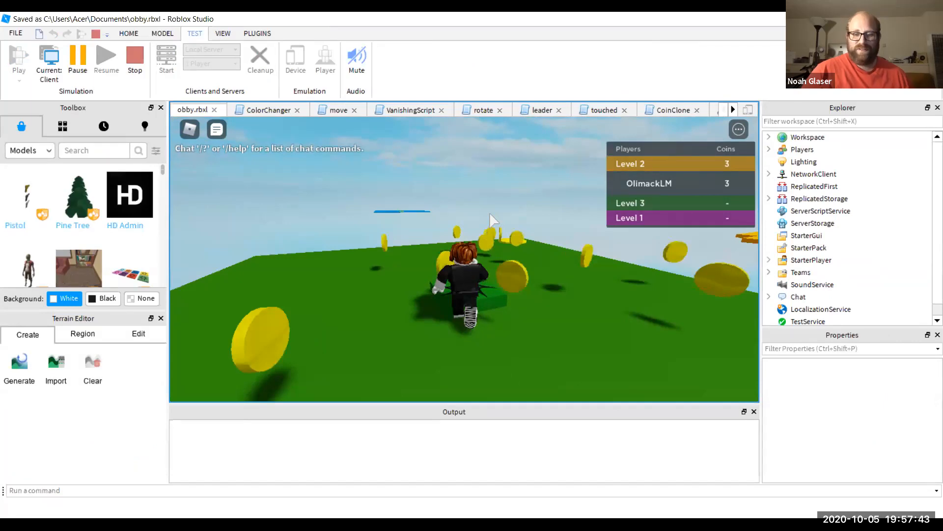
{"action": "key", "text": "w"}
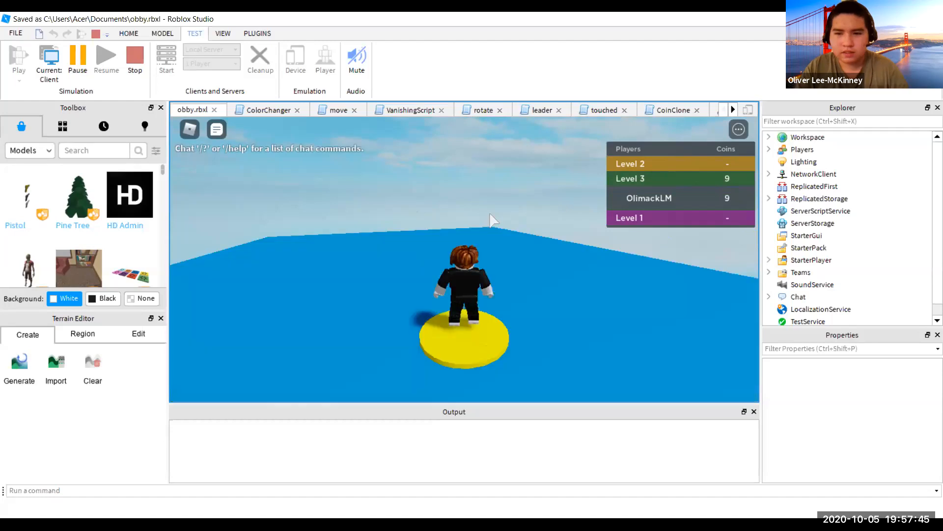
{"action": "key", "text": "w"}
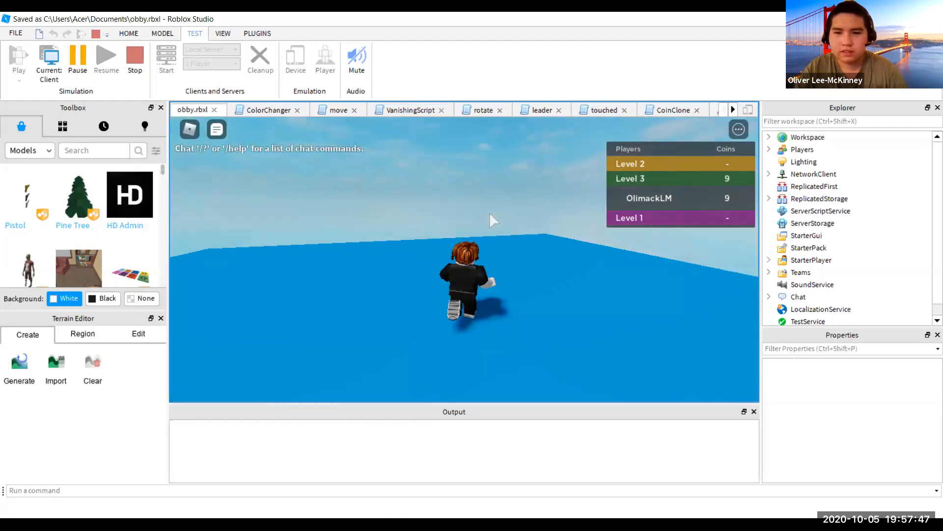
{"action": "key", "text": "w"}
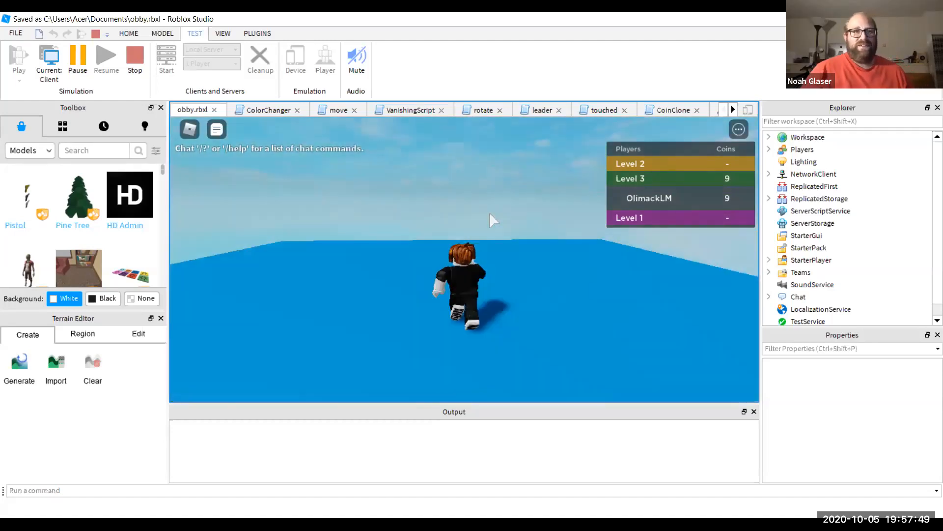
- Move and jump around the blue platform, then stop the play-test
{"action": "key", "text": "space"}
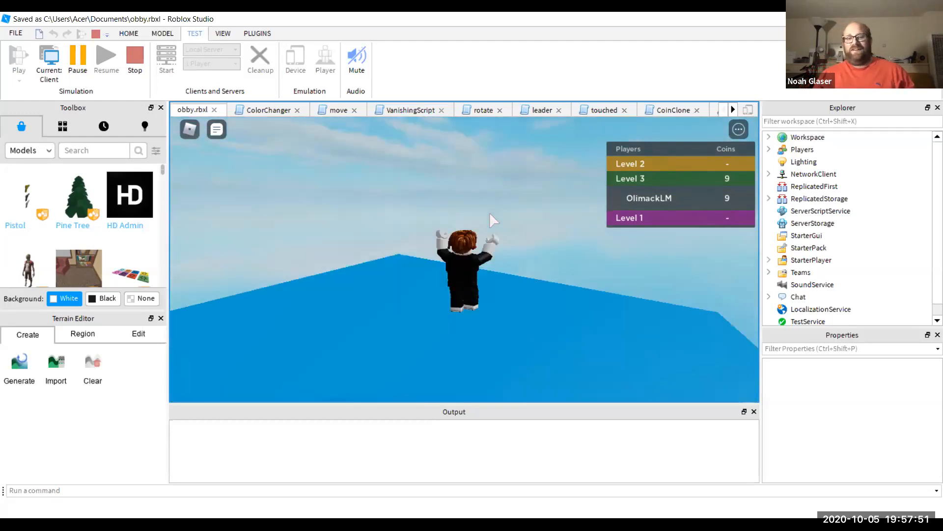
{"action": "key", "text": "w"}
{"action": "key", "text": "space"}
{"action": "key", "text": "w"}
{"action": "key", "text": "Right"}
{"action": "key", "text": "space"}
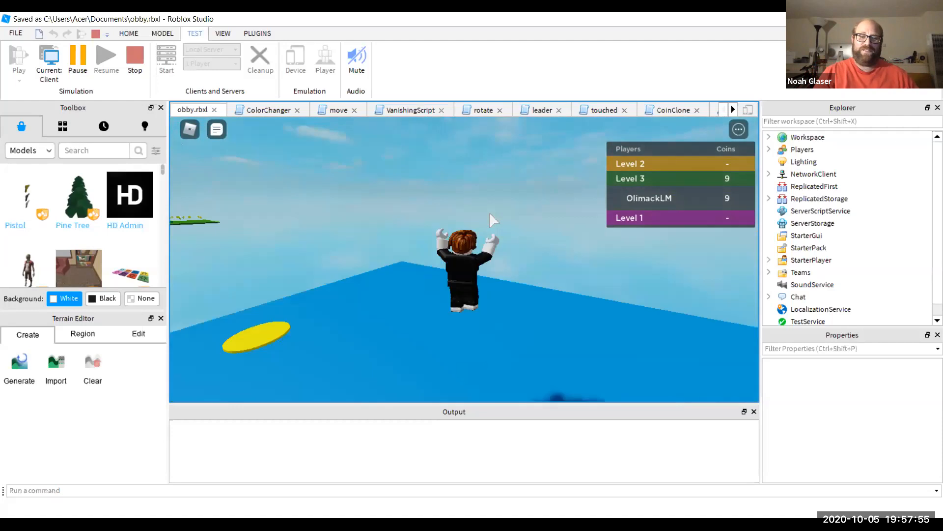
{"action": "key", "text": "Left"}
{"action": "key", "text": "space"}
{"action": "key", "text": "Left"}
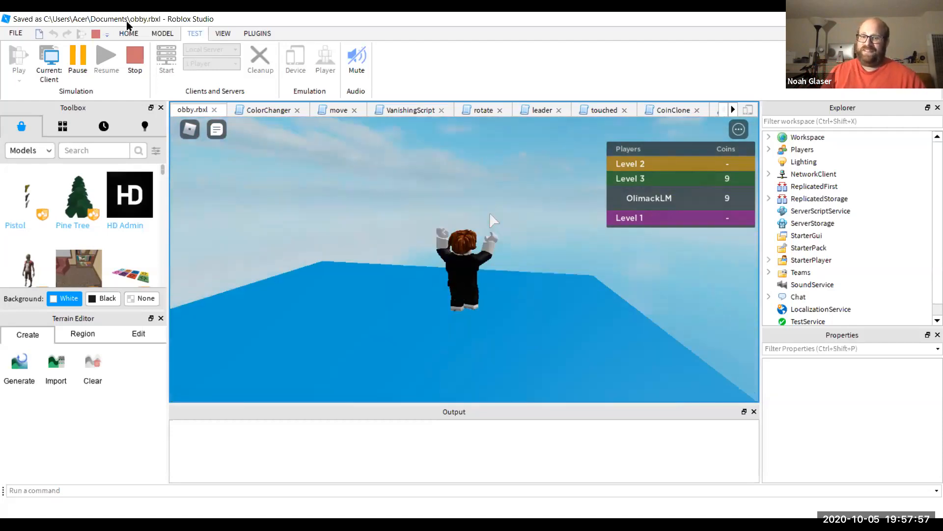
{"action": "left_click", "coordinate": [135, 58]}
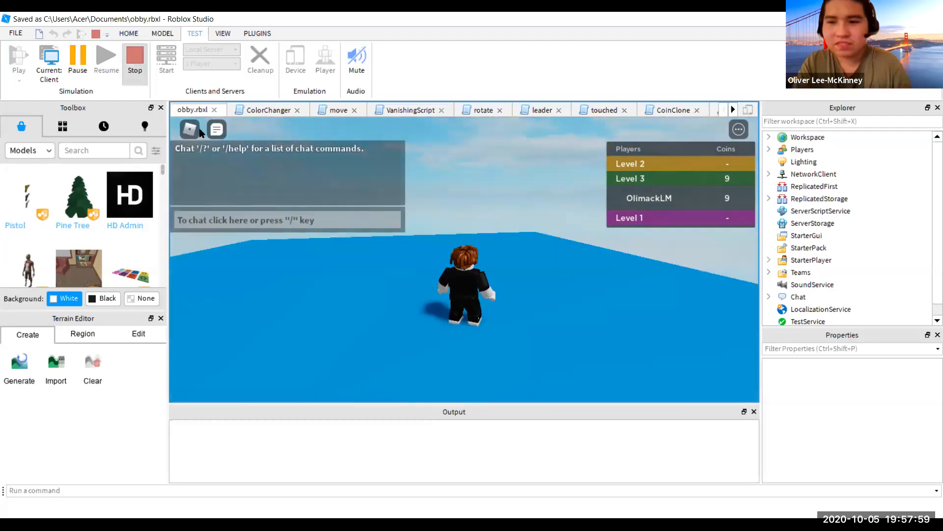